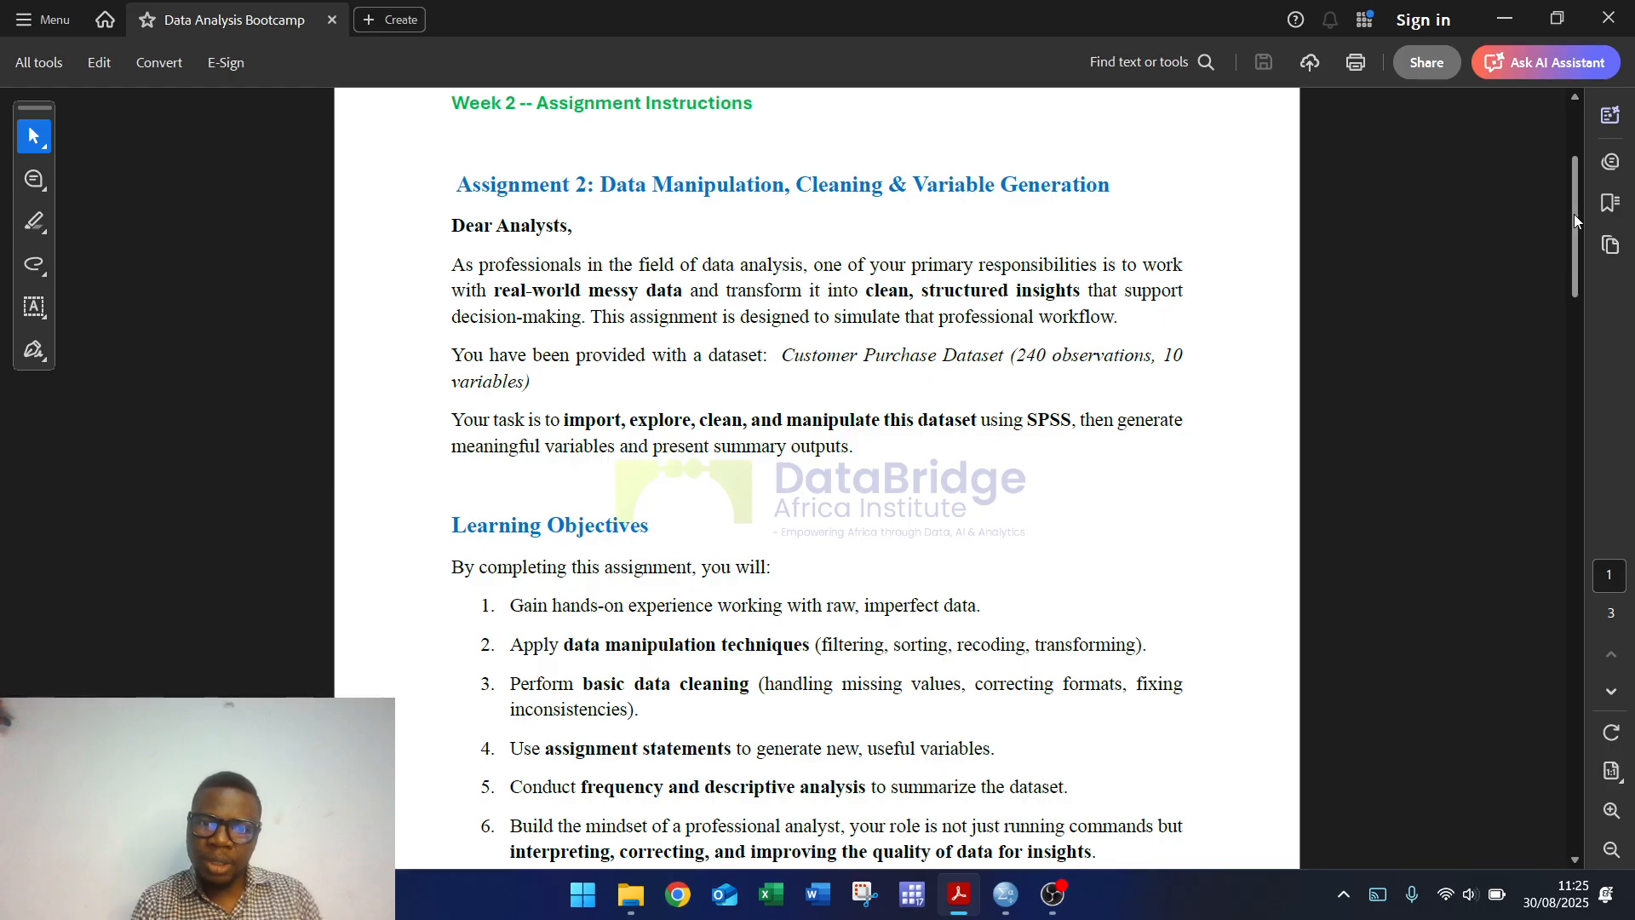
Step: Scroll the assignment PDF past the Learning Objectives to the page 2 Assignment Instructions
{"action": "left_click_drag", "start_coordinate": [1573, 213], "coordinate": [1575, 249]}
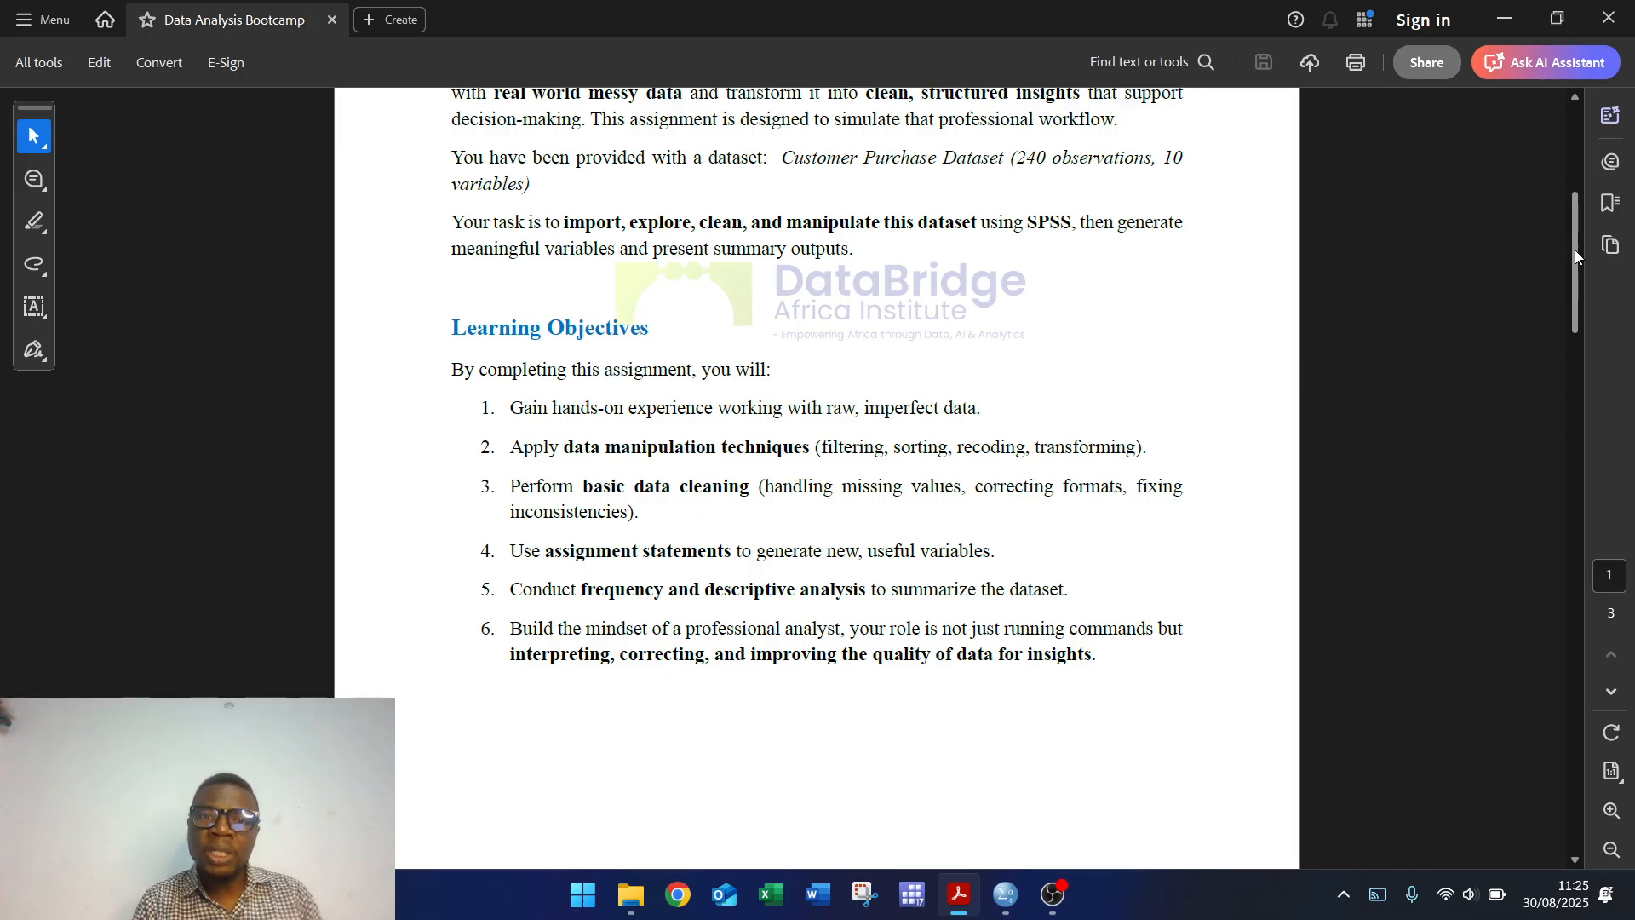
{"action": "left_click_drag", "start_coordinate": [1576, 258], "coordinate": [1576, 260]}
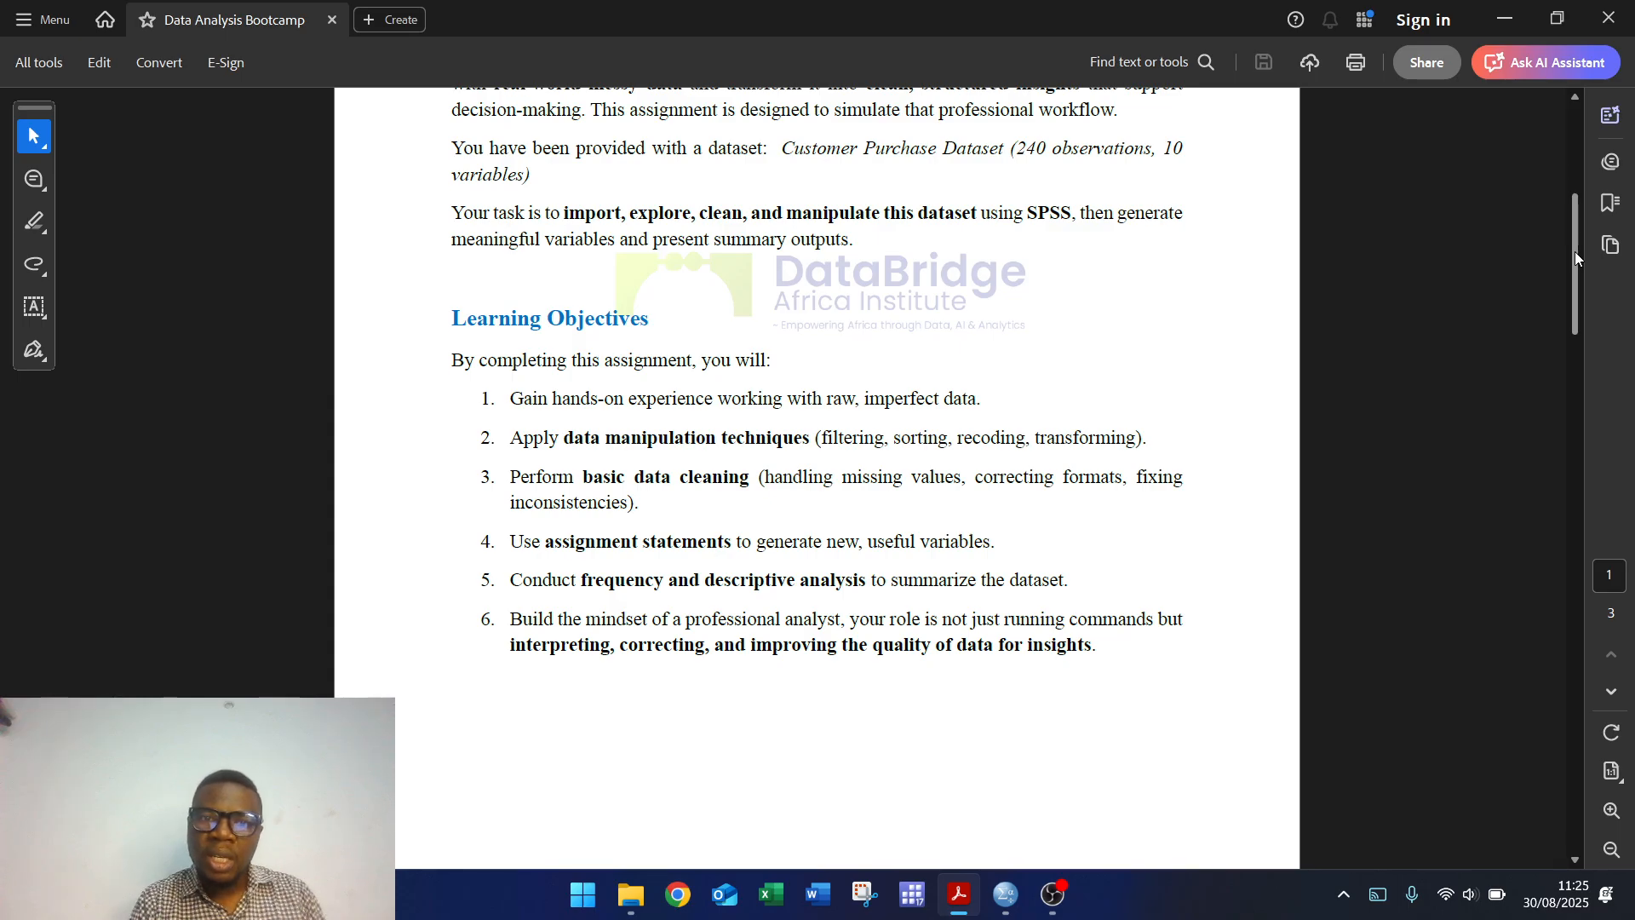
{"action": "left_click_drag", "start_coordinate": [1576, 252], "coordinate": [1564, 398]}
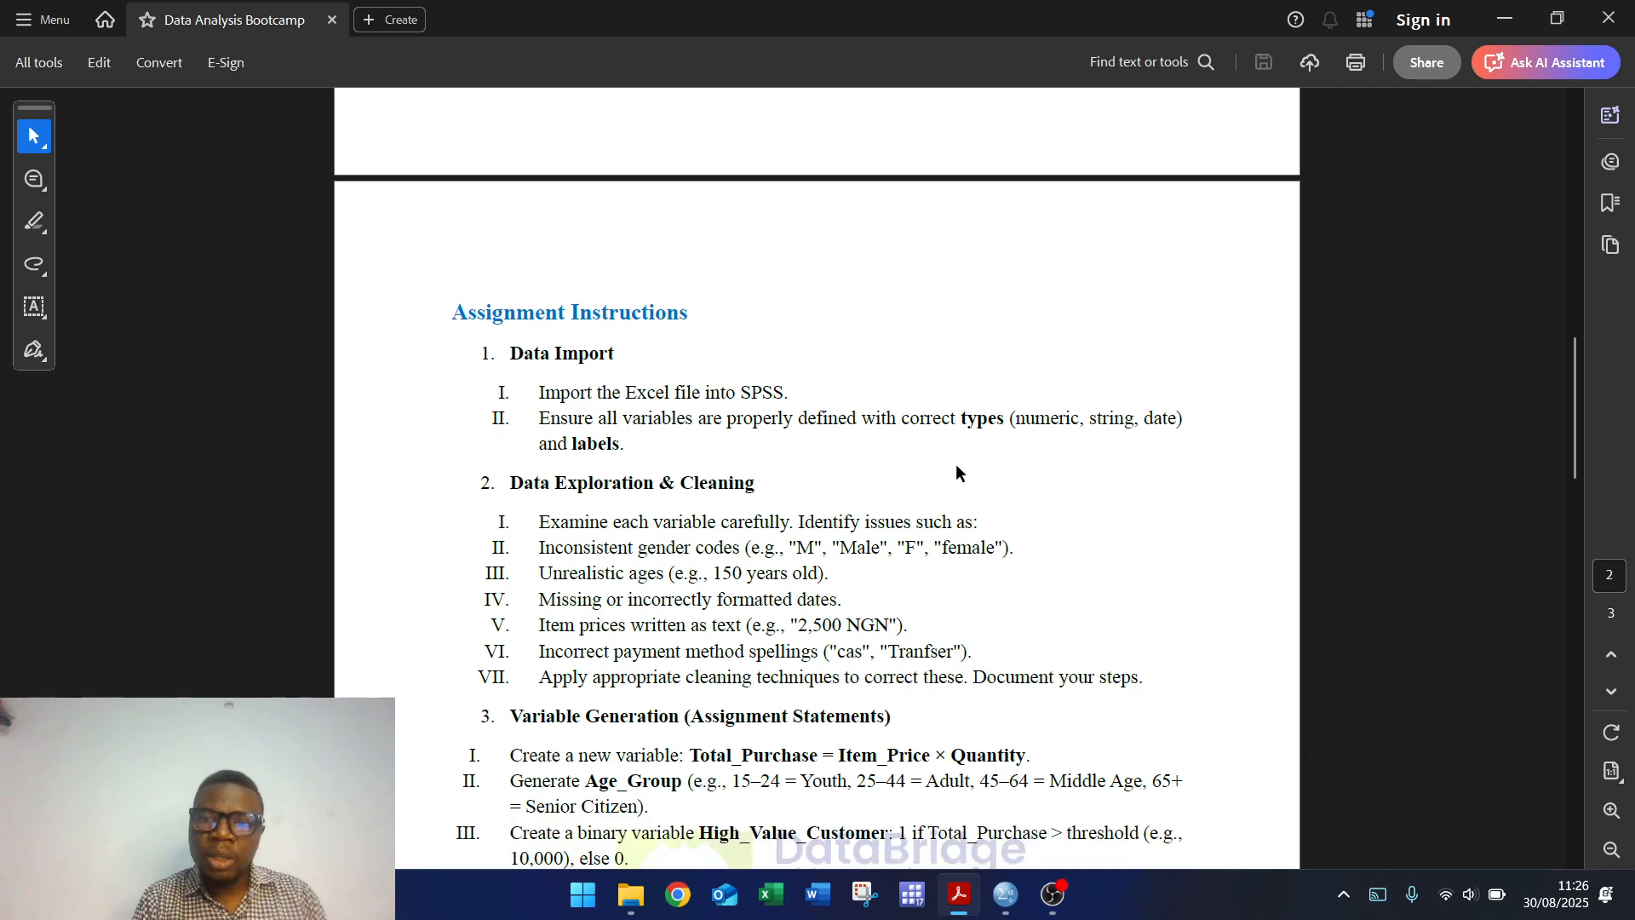
Step: Drag Week2_customer_purchase_dataset.xlsx from Cohort 1 Assignment > Week 2 Assignment into the SPSS Data Editor
{"action": "left_click", "coordinate": [999, 905]}
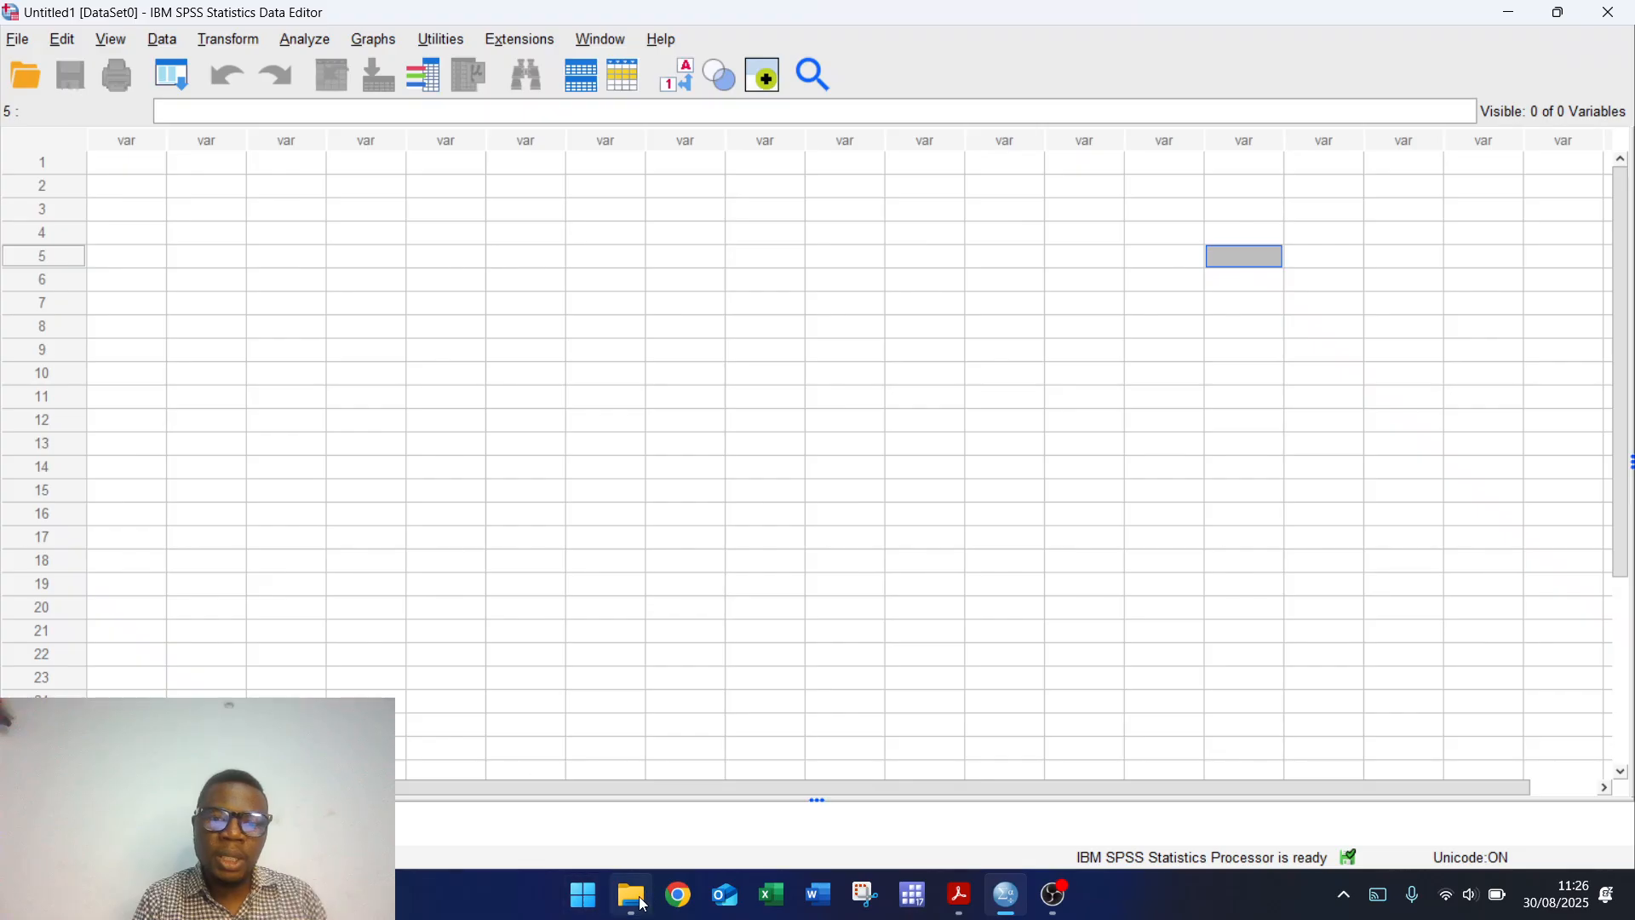
{"action": "mouse_move", "coordinate": [631, 894]}
{"action": "left_click", "coordinate": [630, 758]}
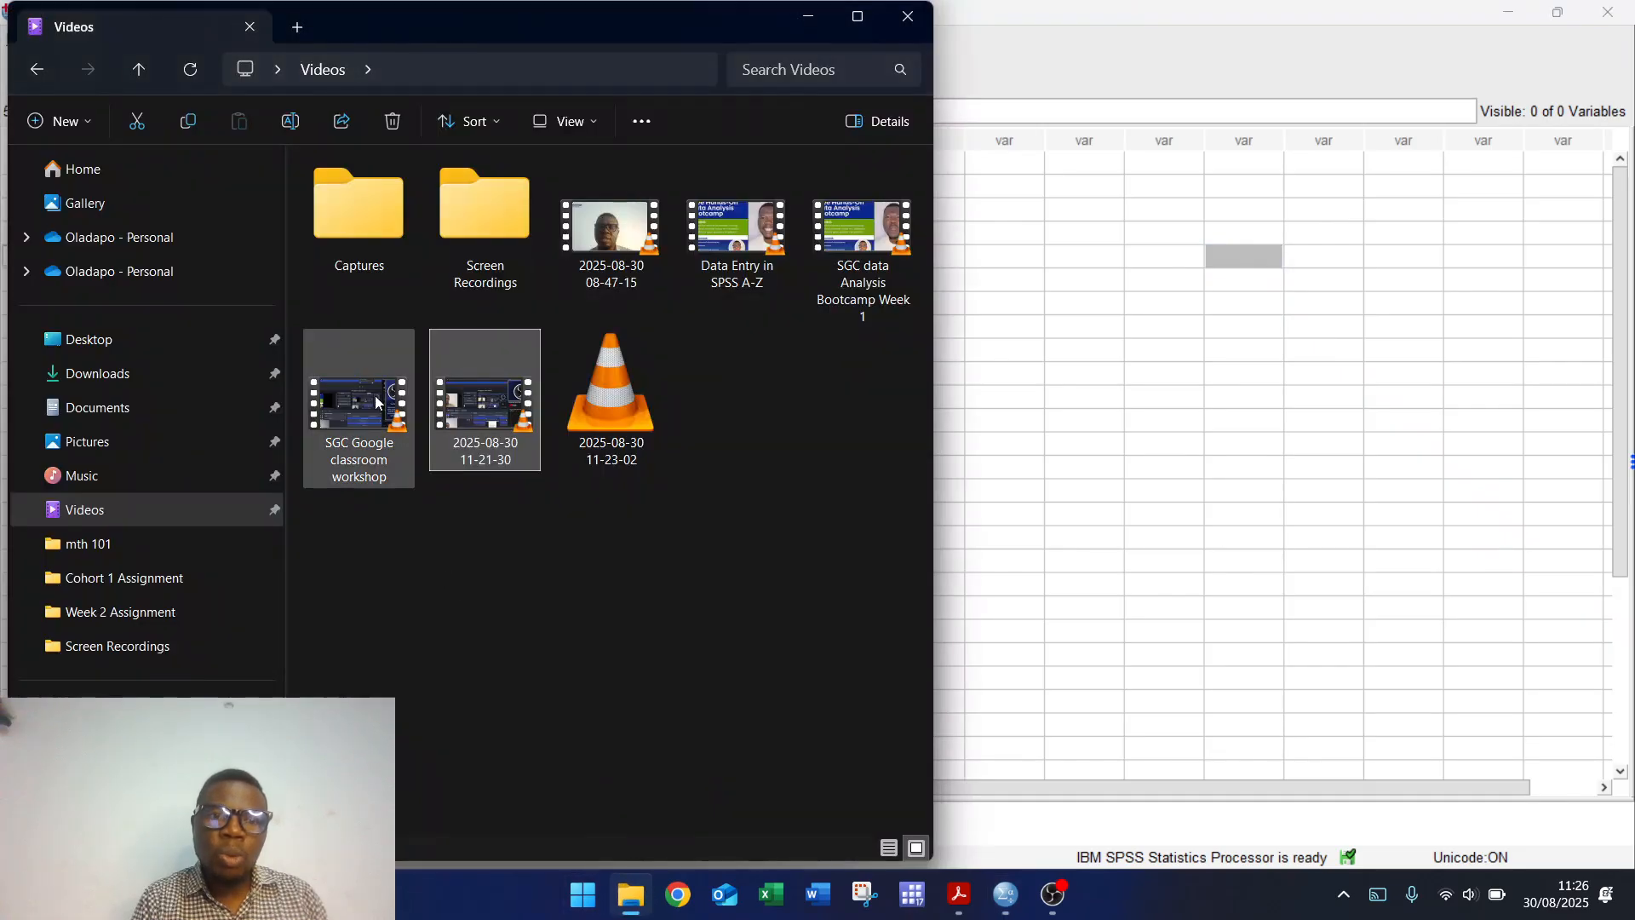
{"action": "left_click", "coordinate": [117, 579]}
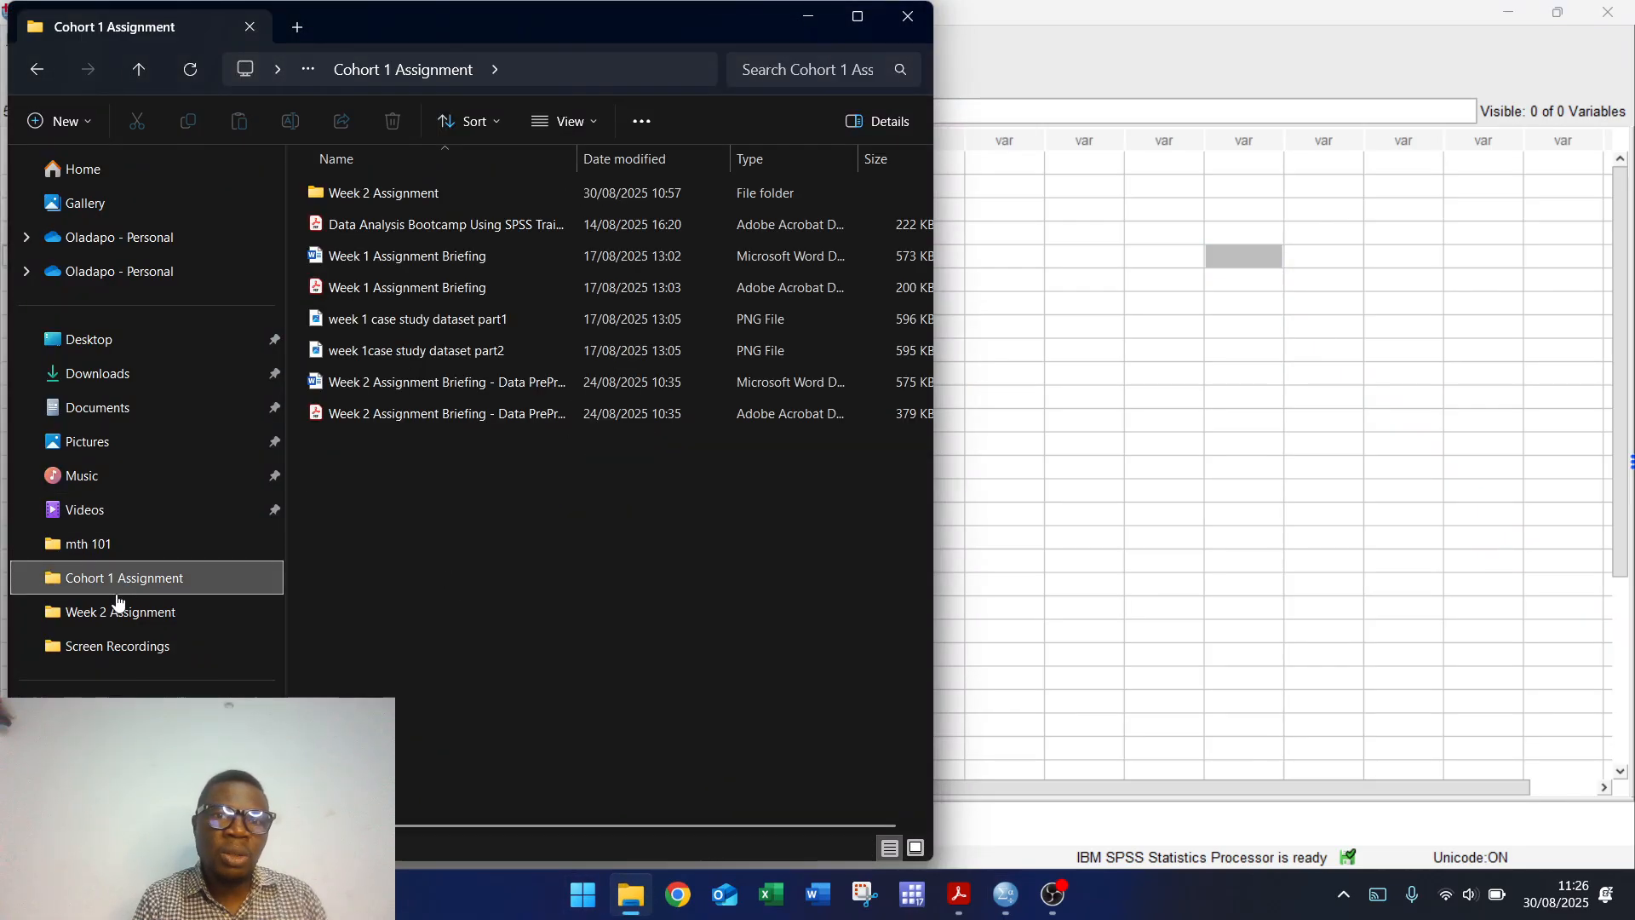
{"action": "left_click", "coordinate": [118, 611]}
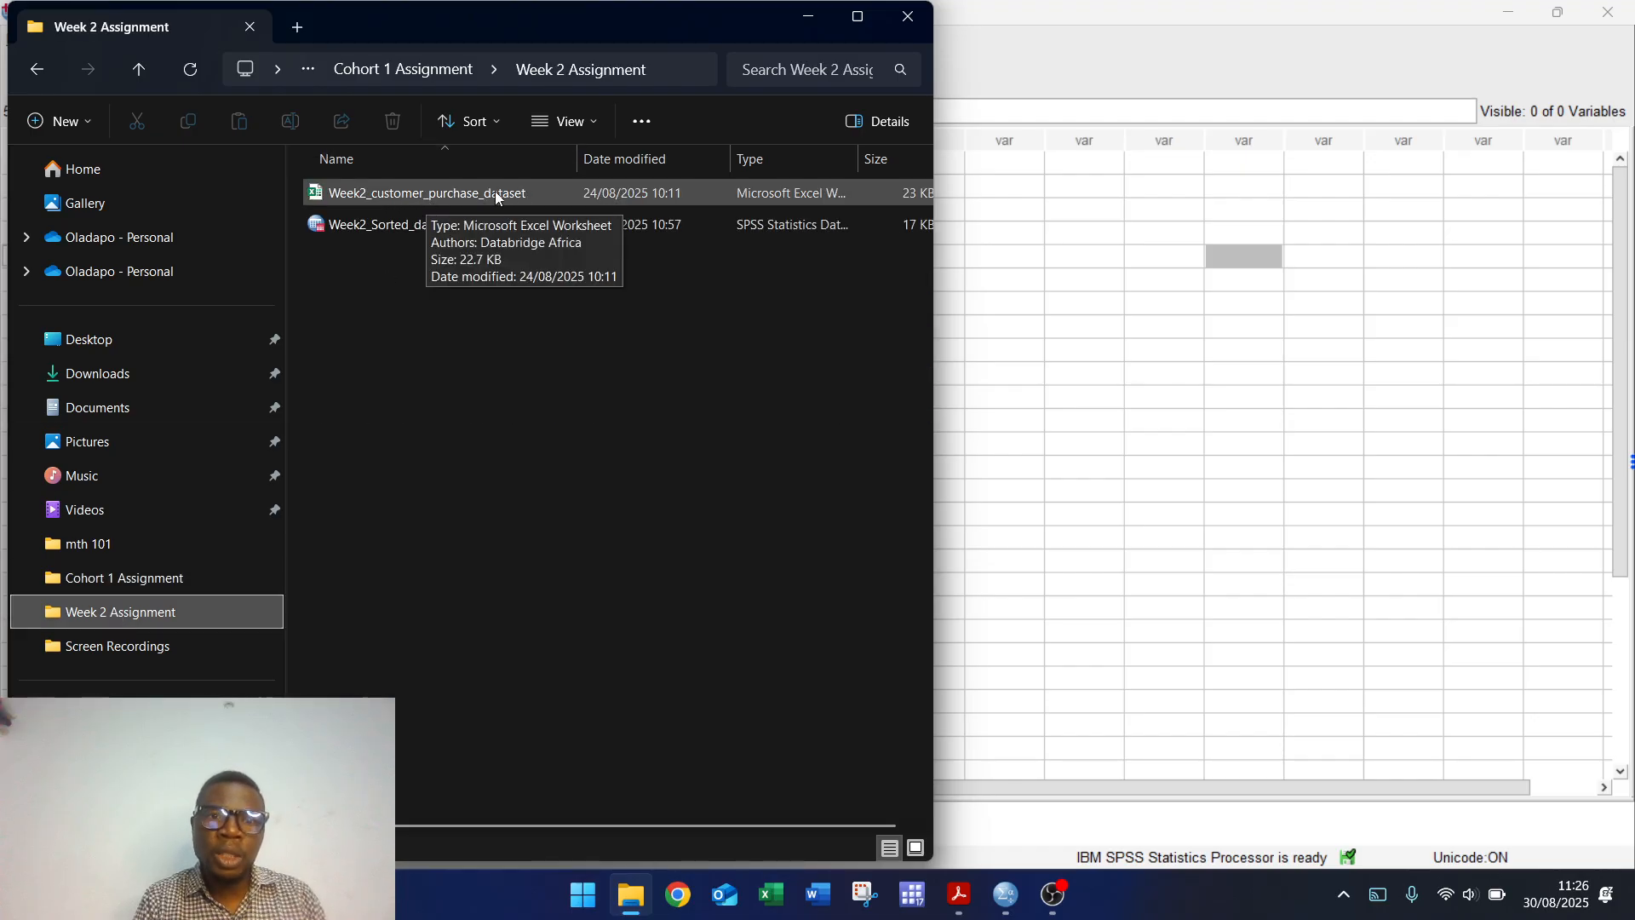
{"action": "left_click", "coordinate": [423, 190]}
{"action": "left_click_drag", "start_coordinate": [423, 193], "coordinate": [1080, 384]}
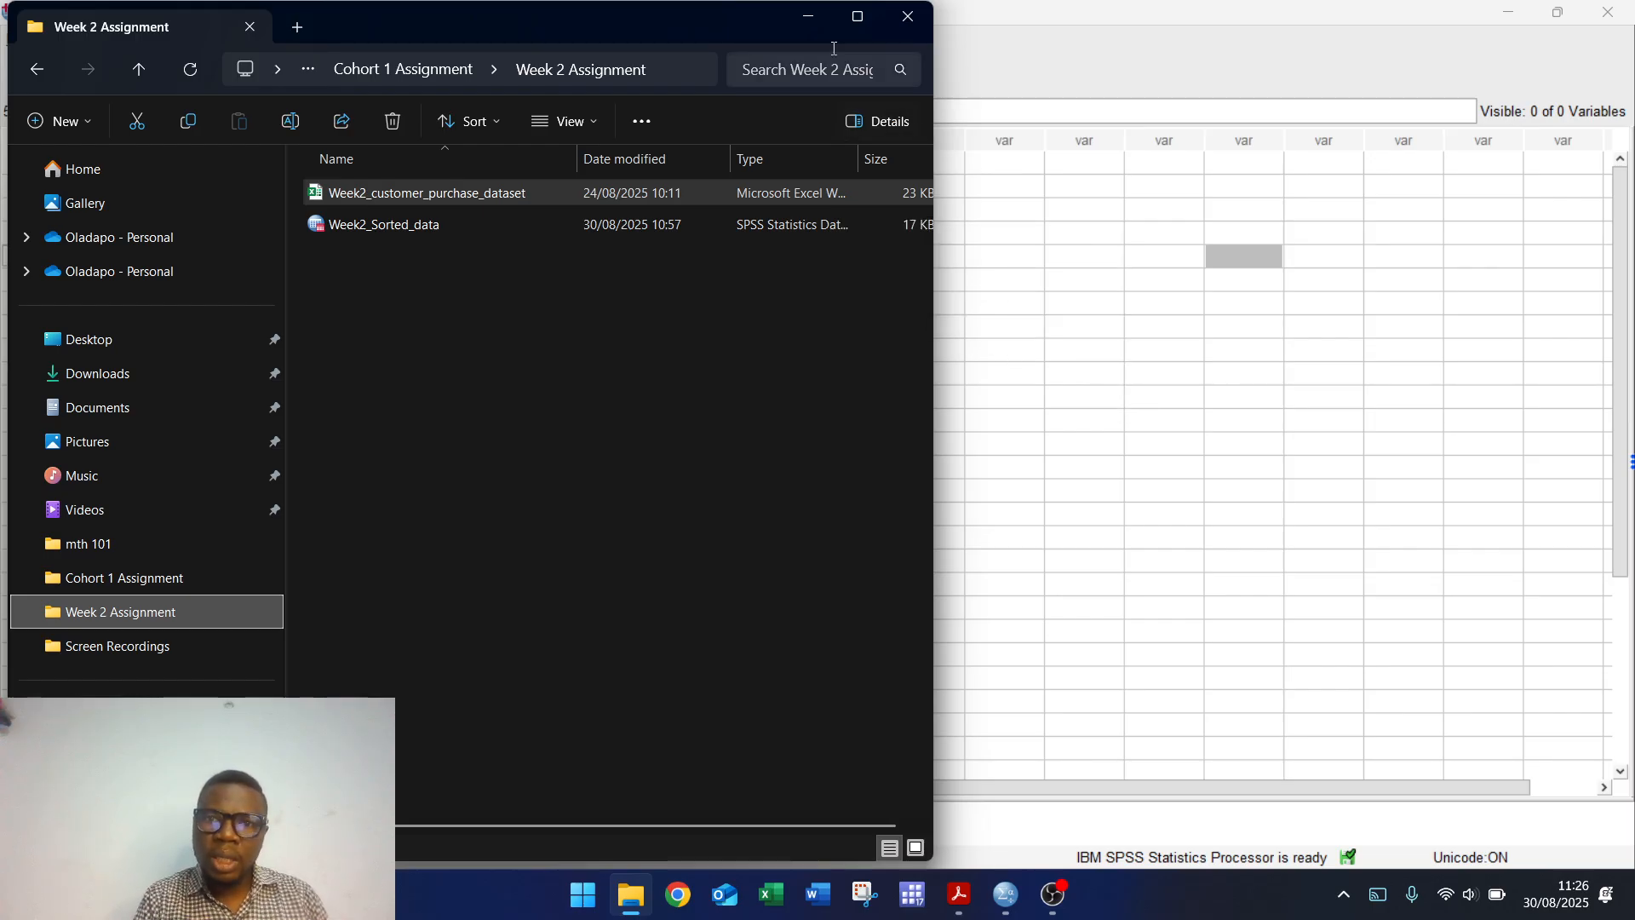
{"action": "left_click", "coordinate": [811, 17]}
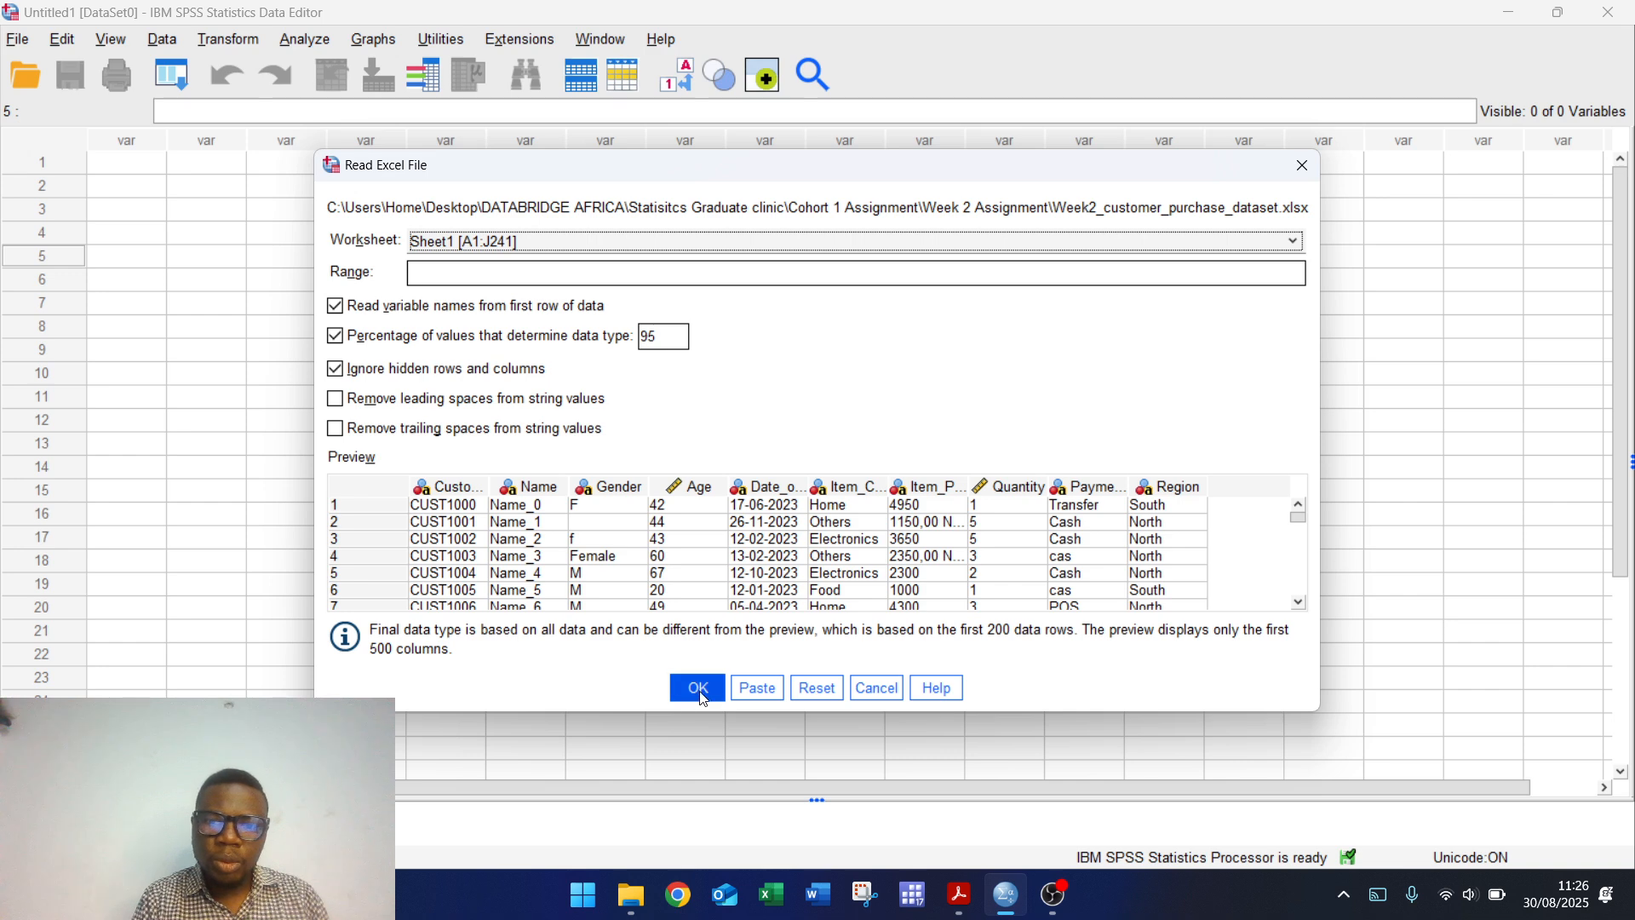
Step: Import Sheet1 into SPSS and resize the Data Editor window in the upper left
{"action": "left_click", "coordinate": [698, 688]}
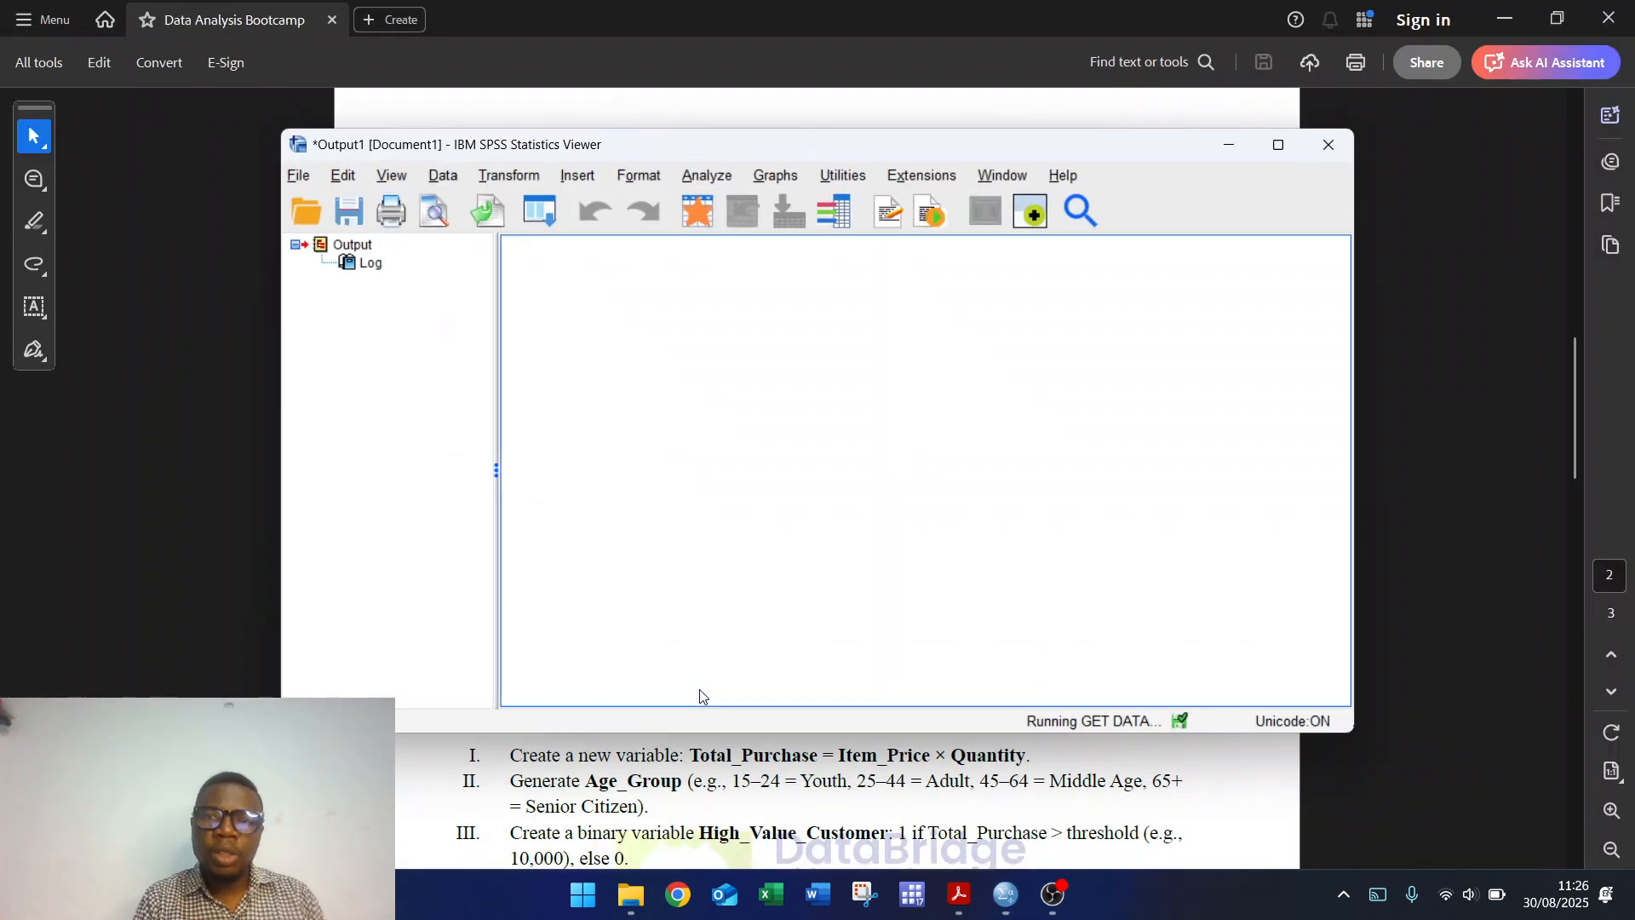
{"action": "left_click", "coordinate": [1227, 146]}
{"action": "left_click", "coordinate": [1005, 898]}
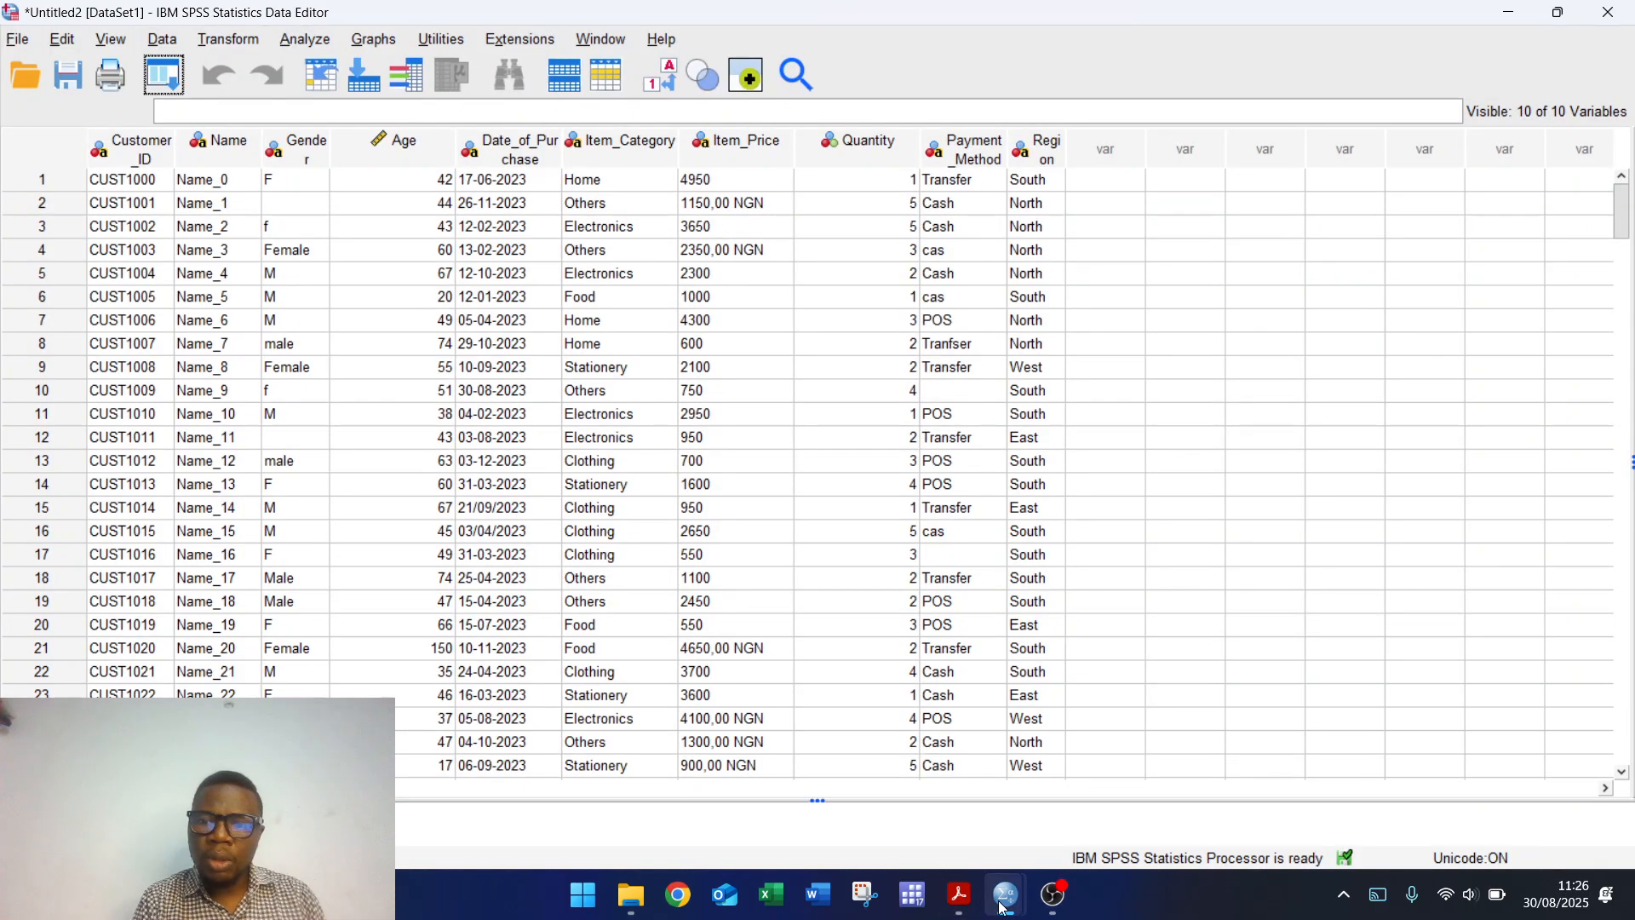
{"action": "left_click", "coordinate": [1556, 13]}
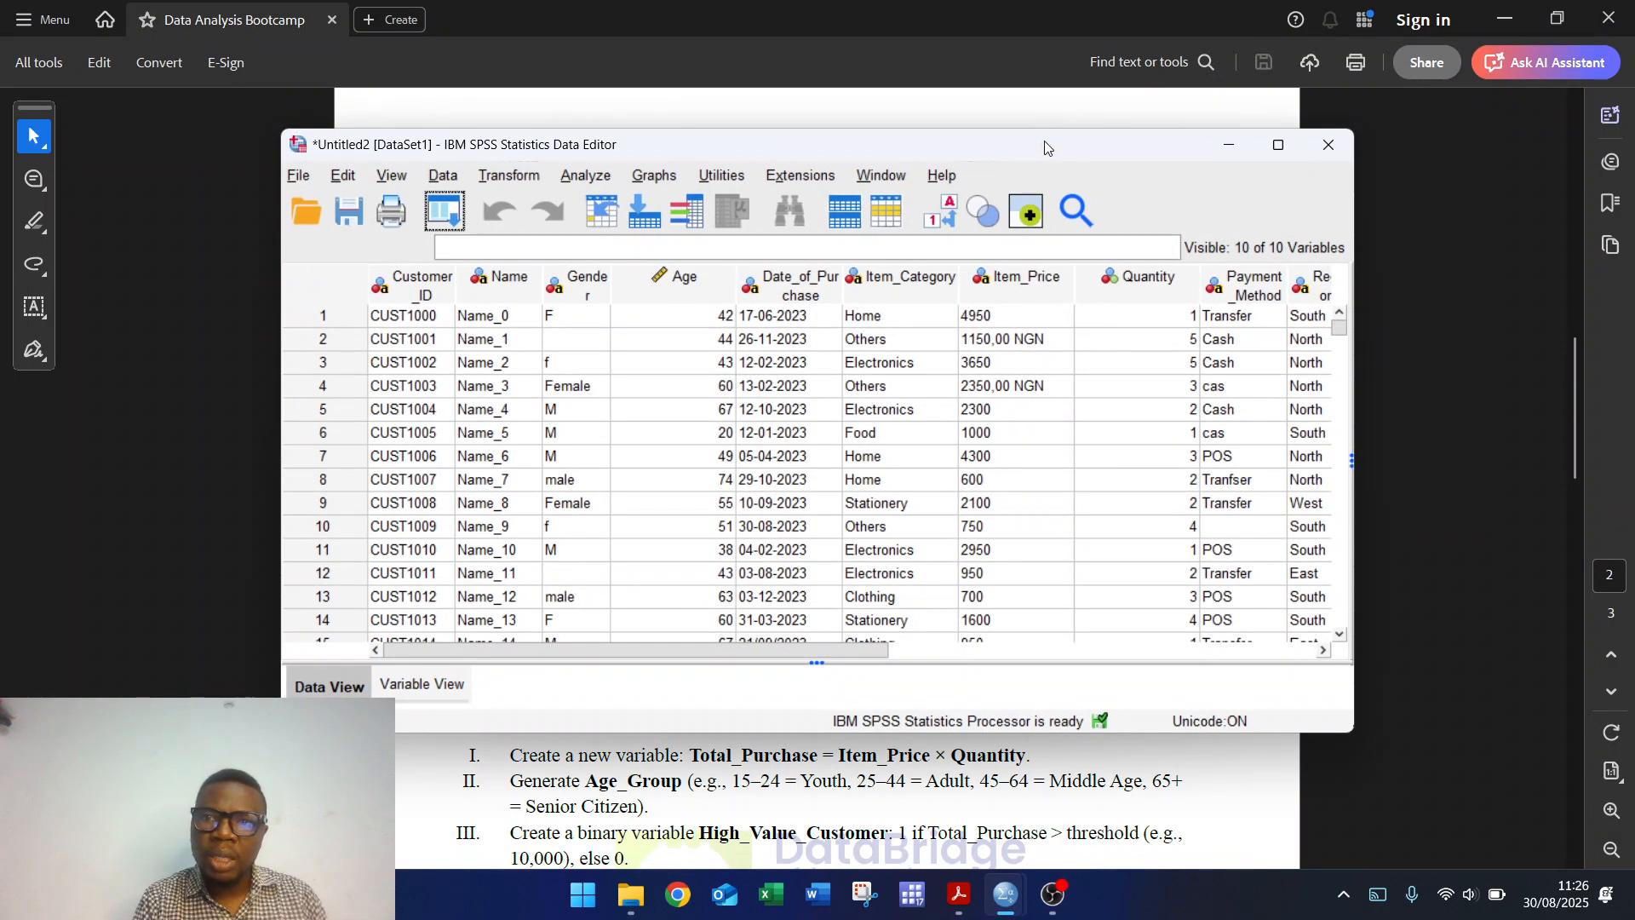
{"action": "left_click_drag", "start_coordinate": [1043, 147], "coordinate": [768, 37]}
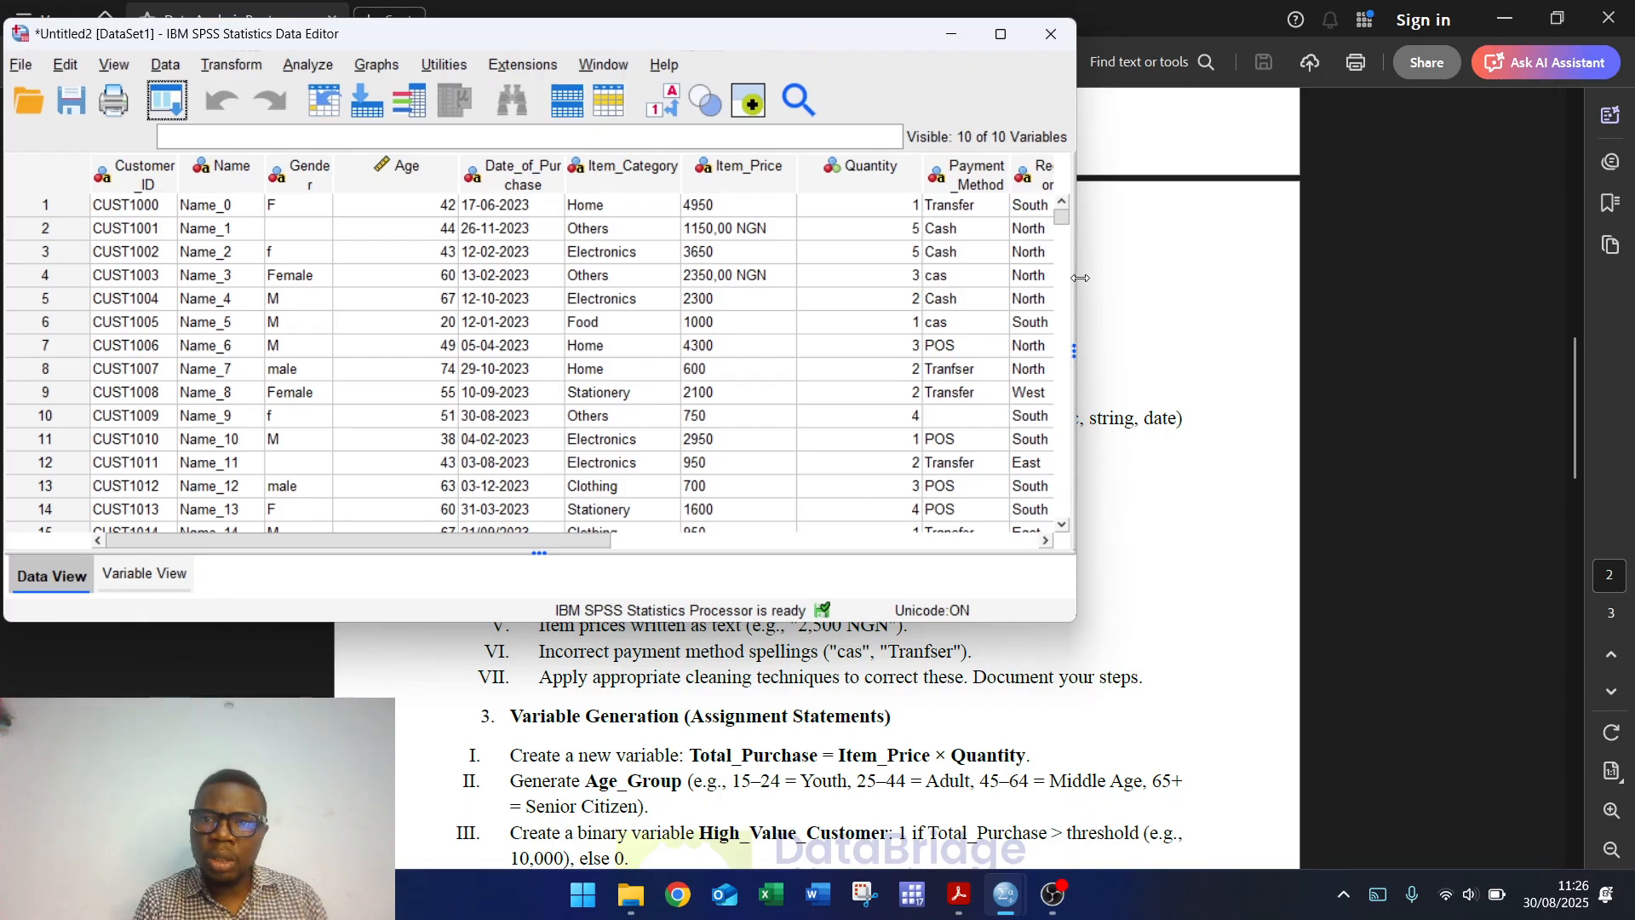
{"action": "left_click_drag", "start_coordinate": [1083, 278], "coordinate": [918, 272]}
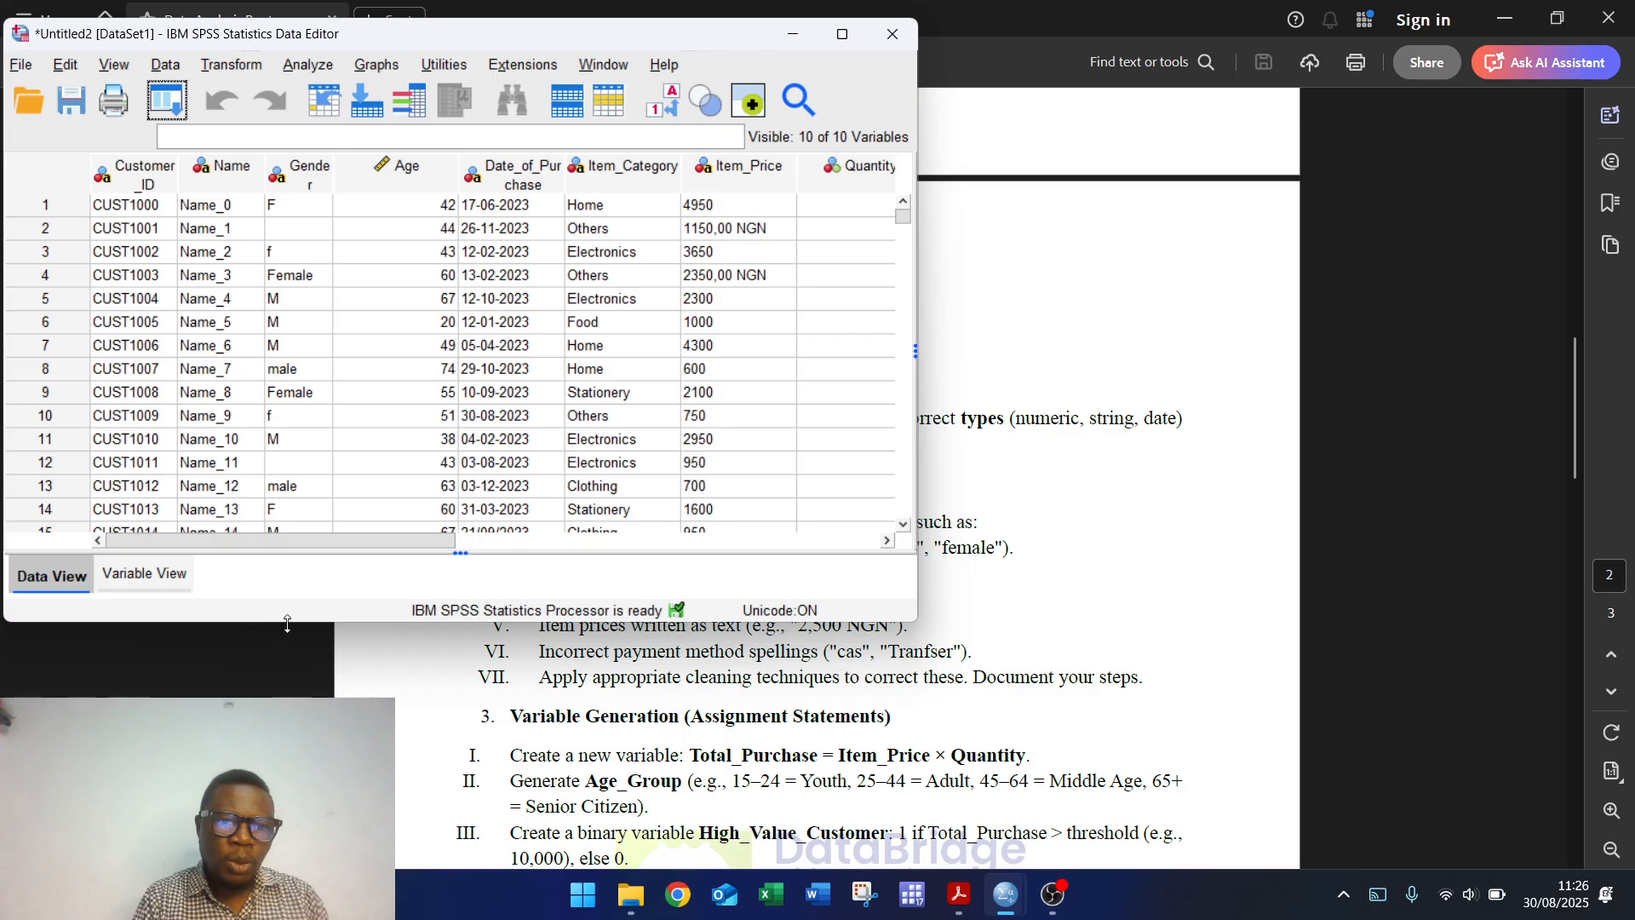
{"action": "left_click_drag", "start_coordinate": [288, 622], "coordinate": [288, 708]}
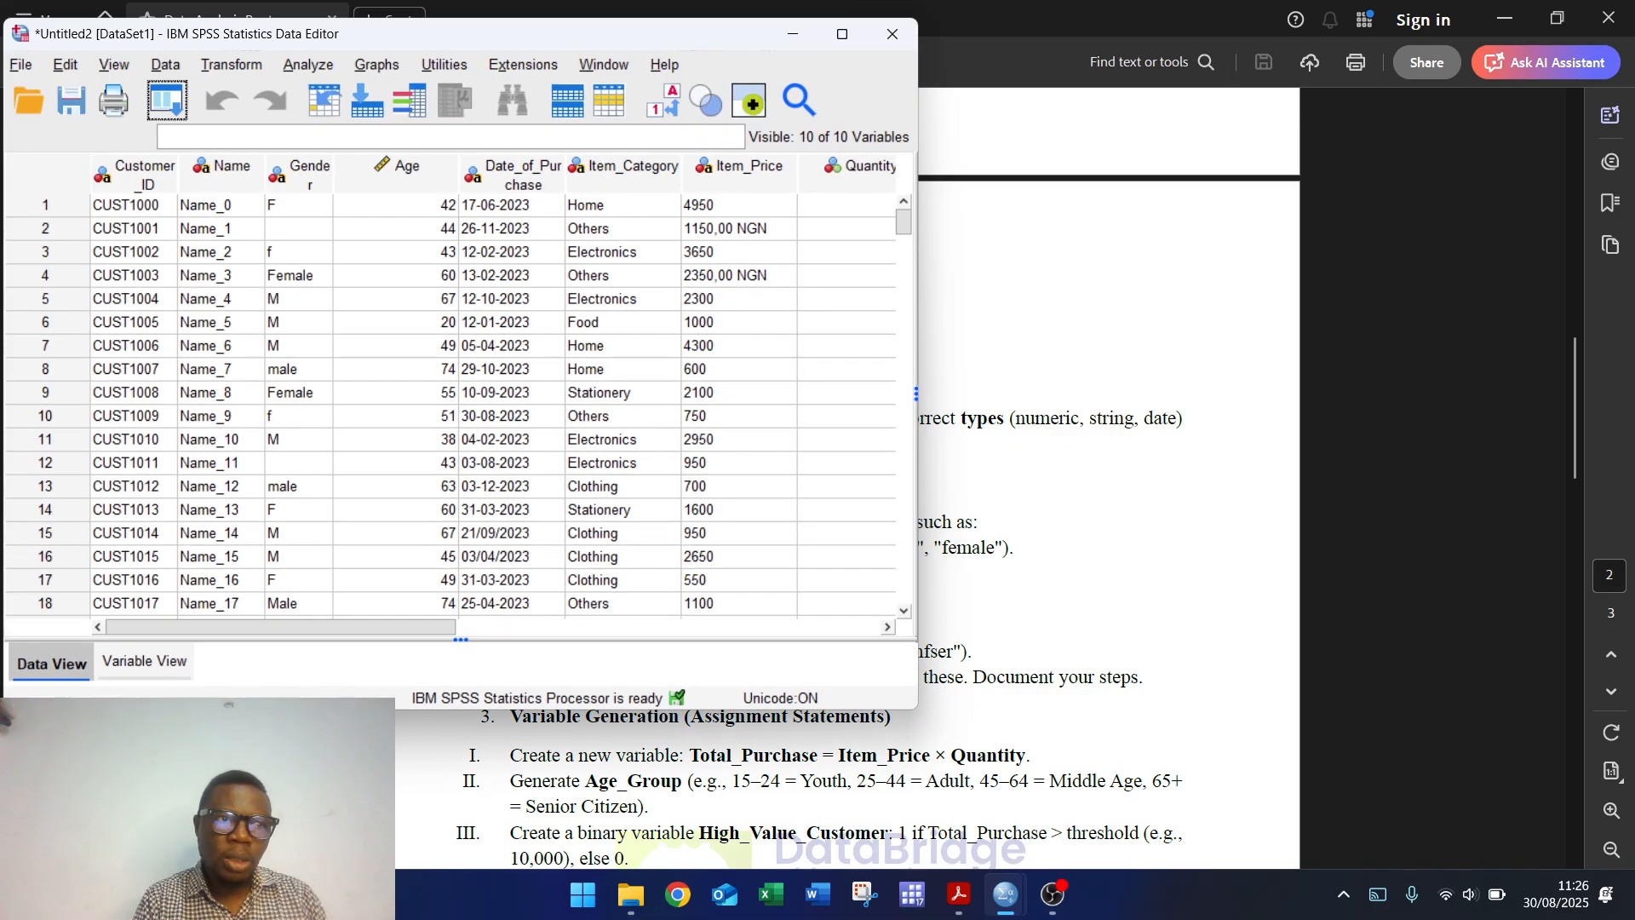
Step: Place the Output Viewer with its GET DATA log on the right side of the screen
{"action": "mouse_move", "coordinate": [996, 904]}
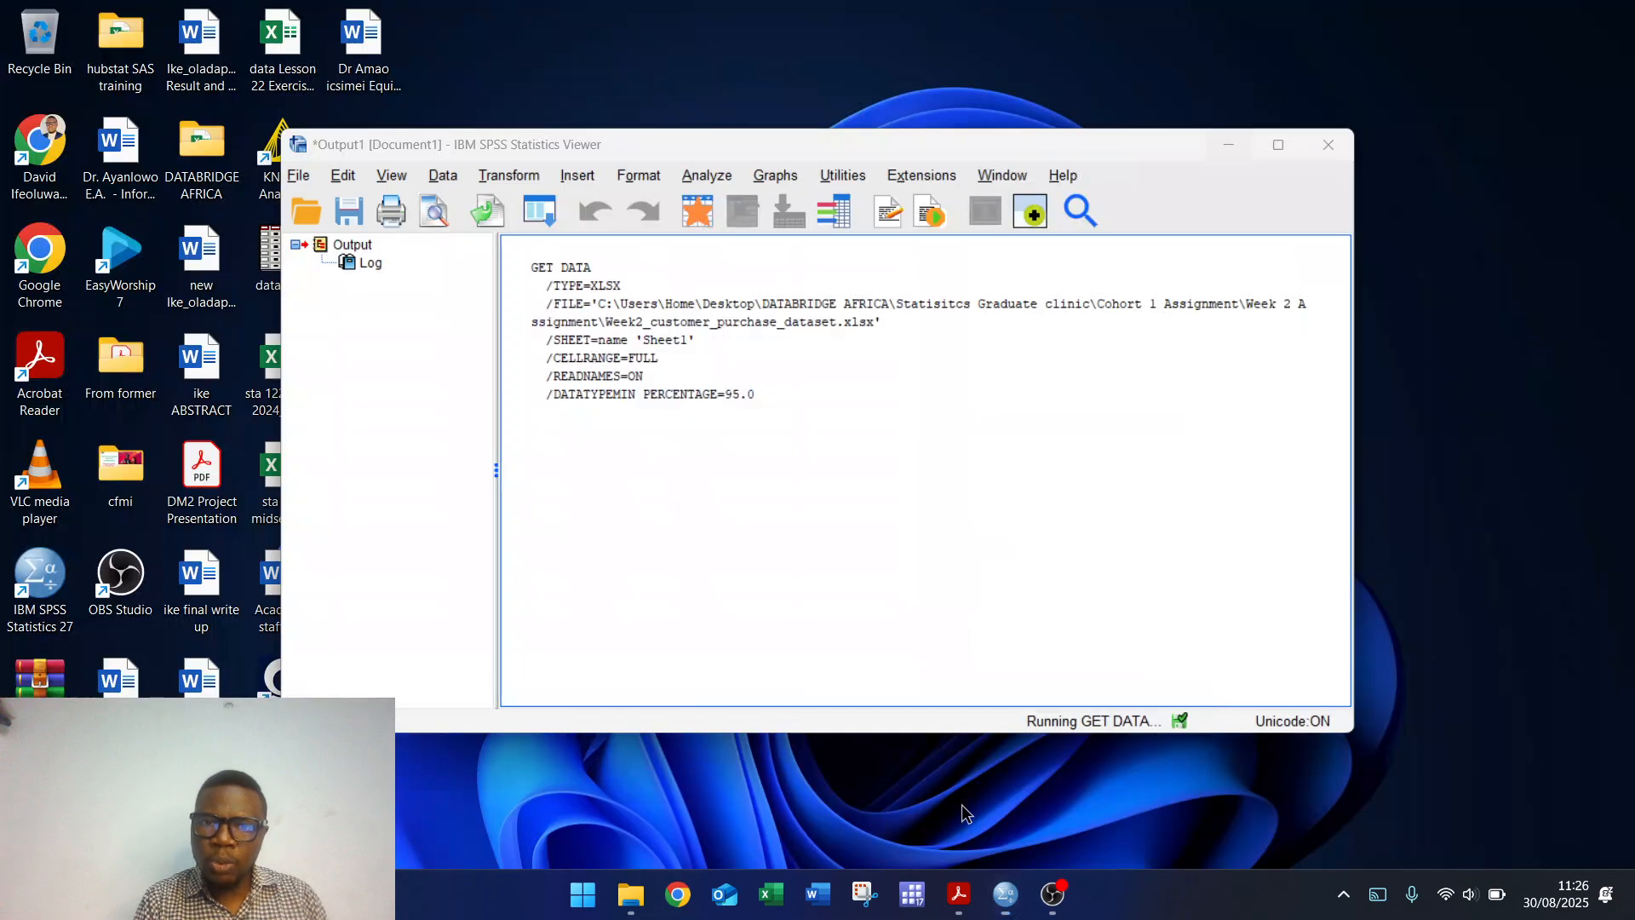
{"action": "left_click", "coordinate": [960, 809]}
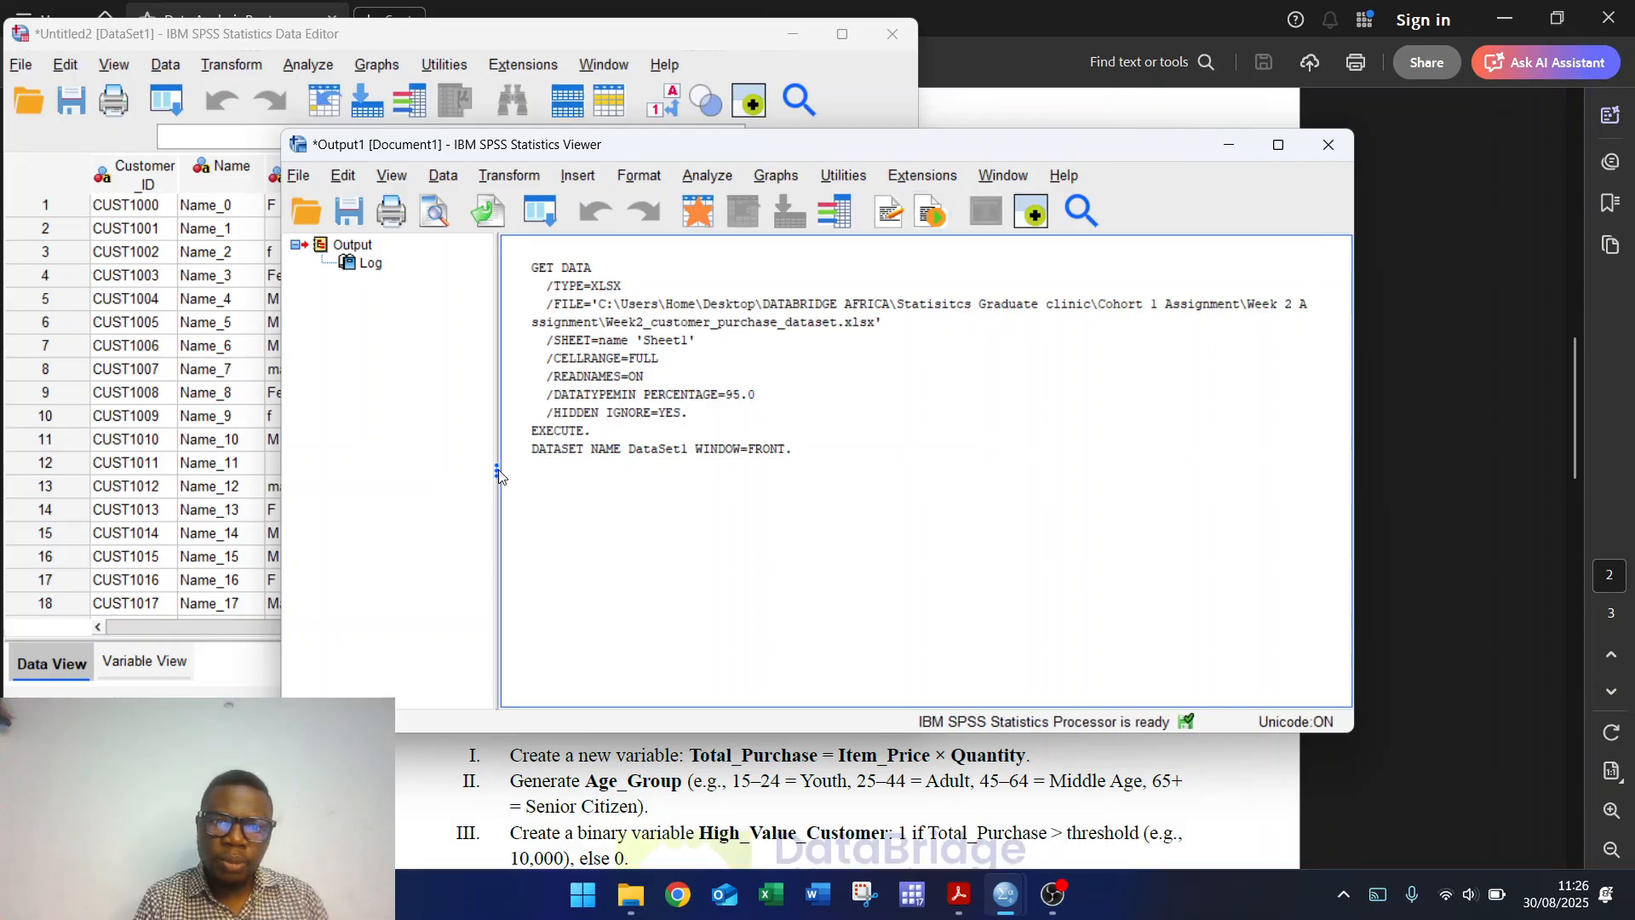
{"action": "left_click_drag", "start_coordinate": [498, 474], "coordinate": [340, 464]}
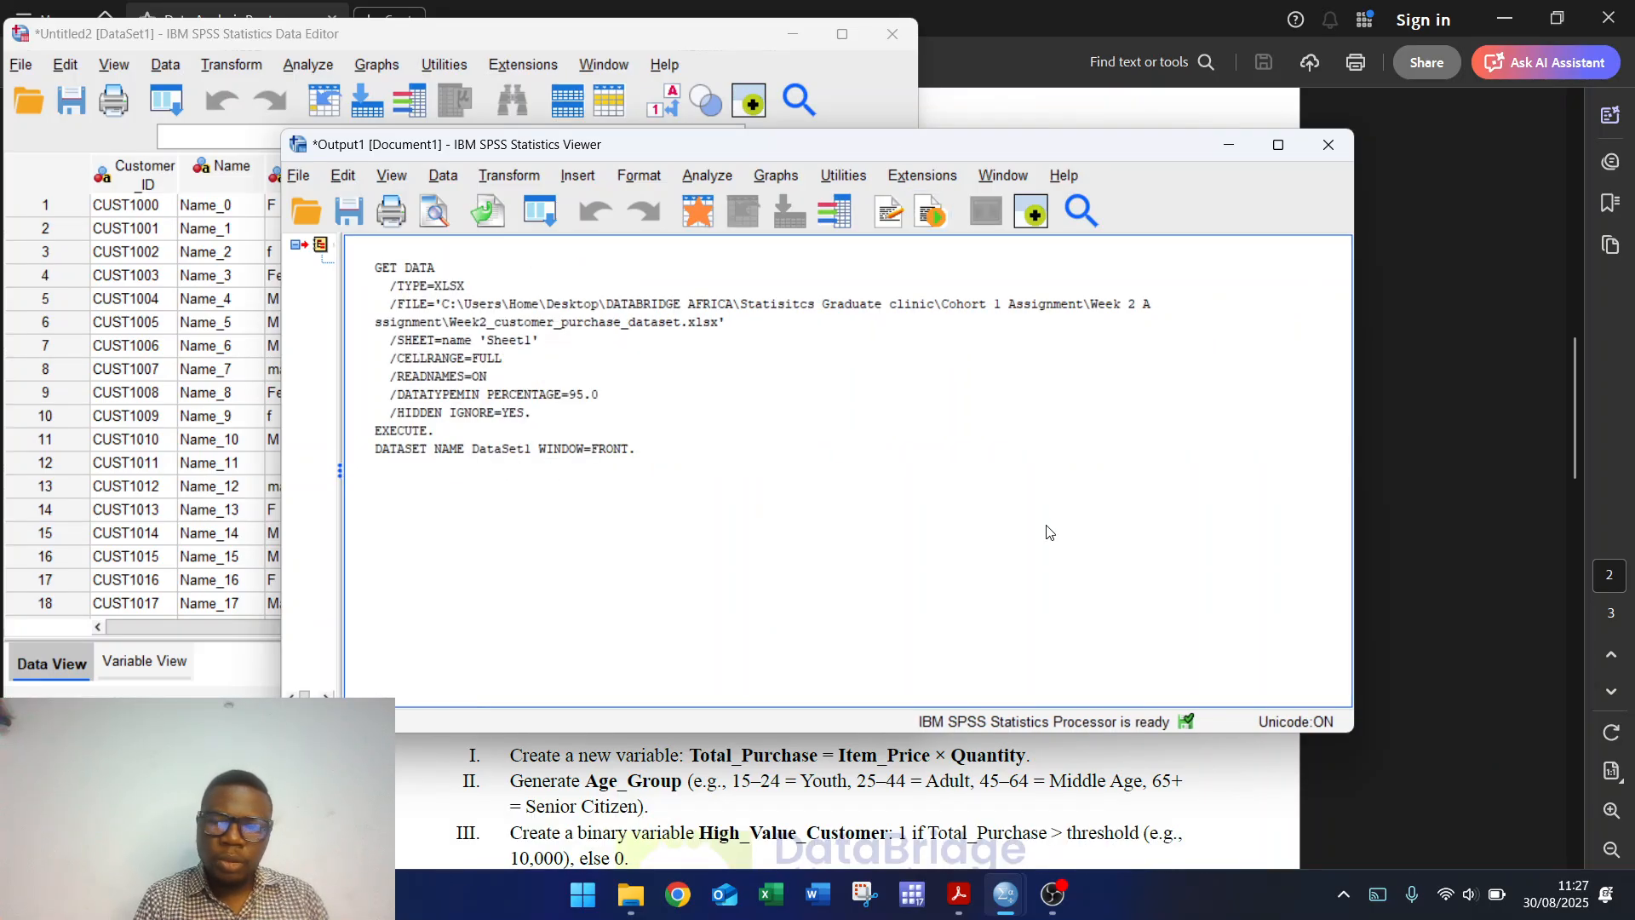
{"action": "left_click_drag", "start_coordinate": [1353, 445], "coordinate": [985, 449]}
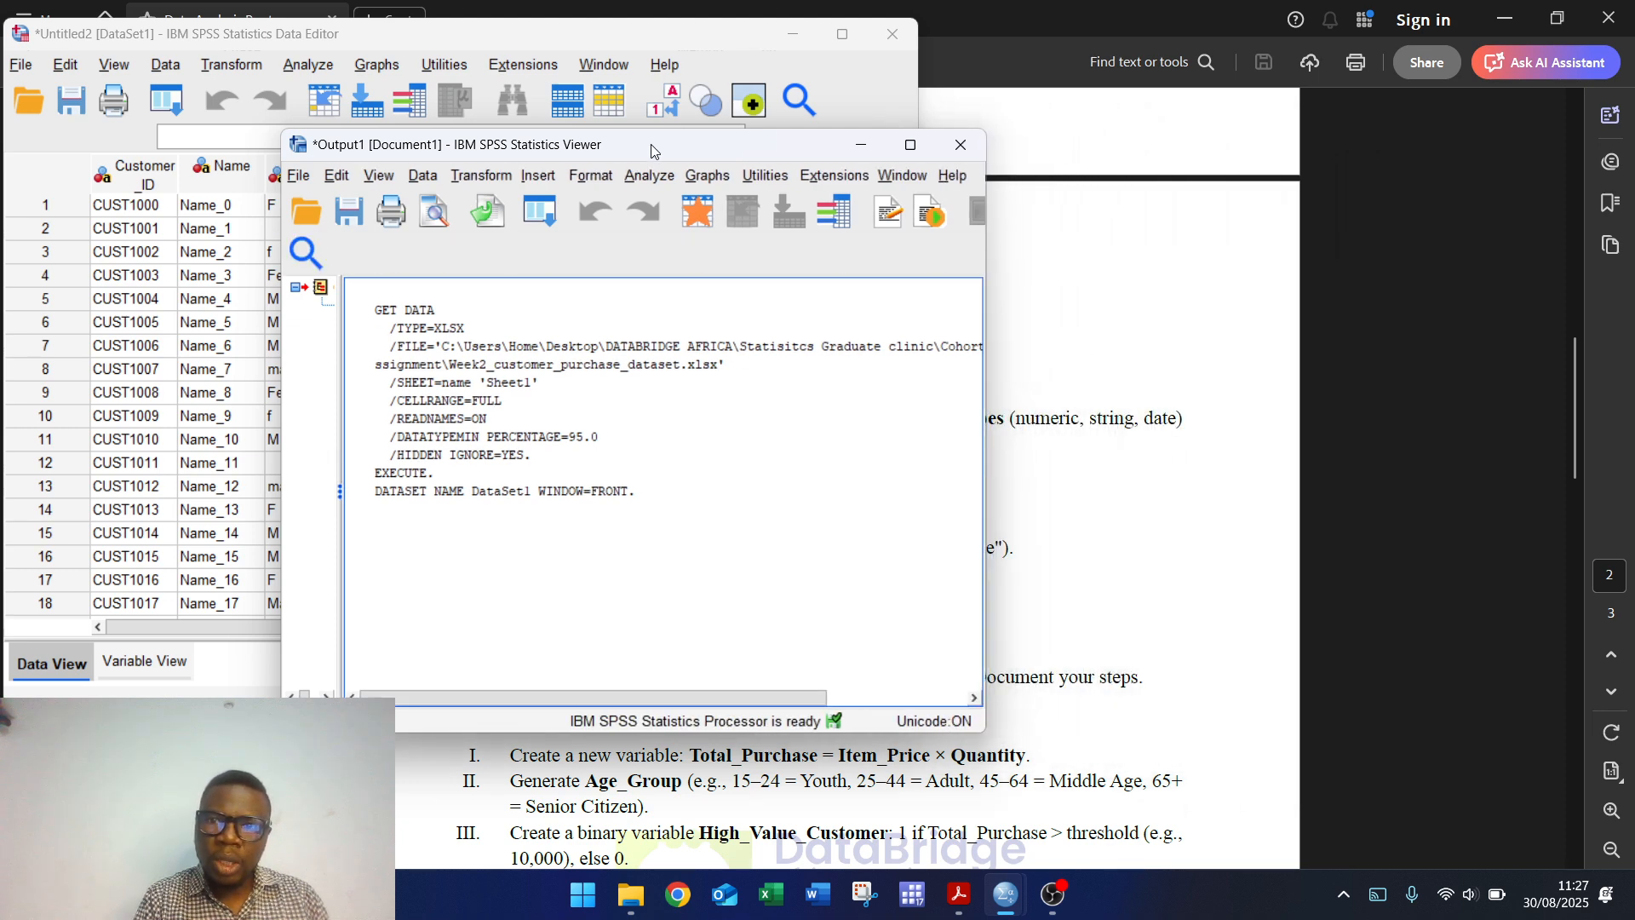
{"action": "left_click_drag", "start_coordinate": [651, 151], "coordinate": [1238, 273]}
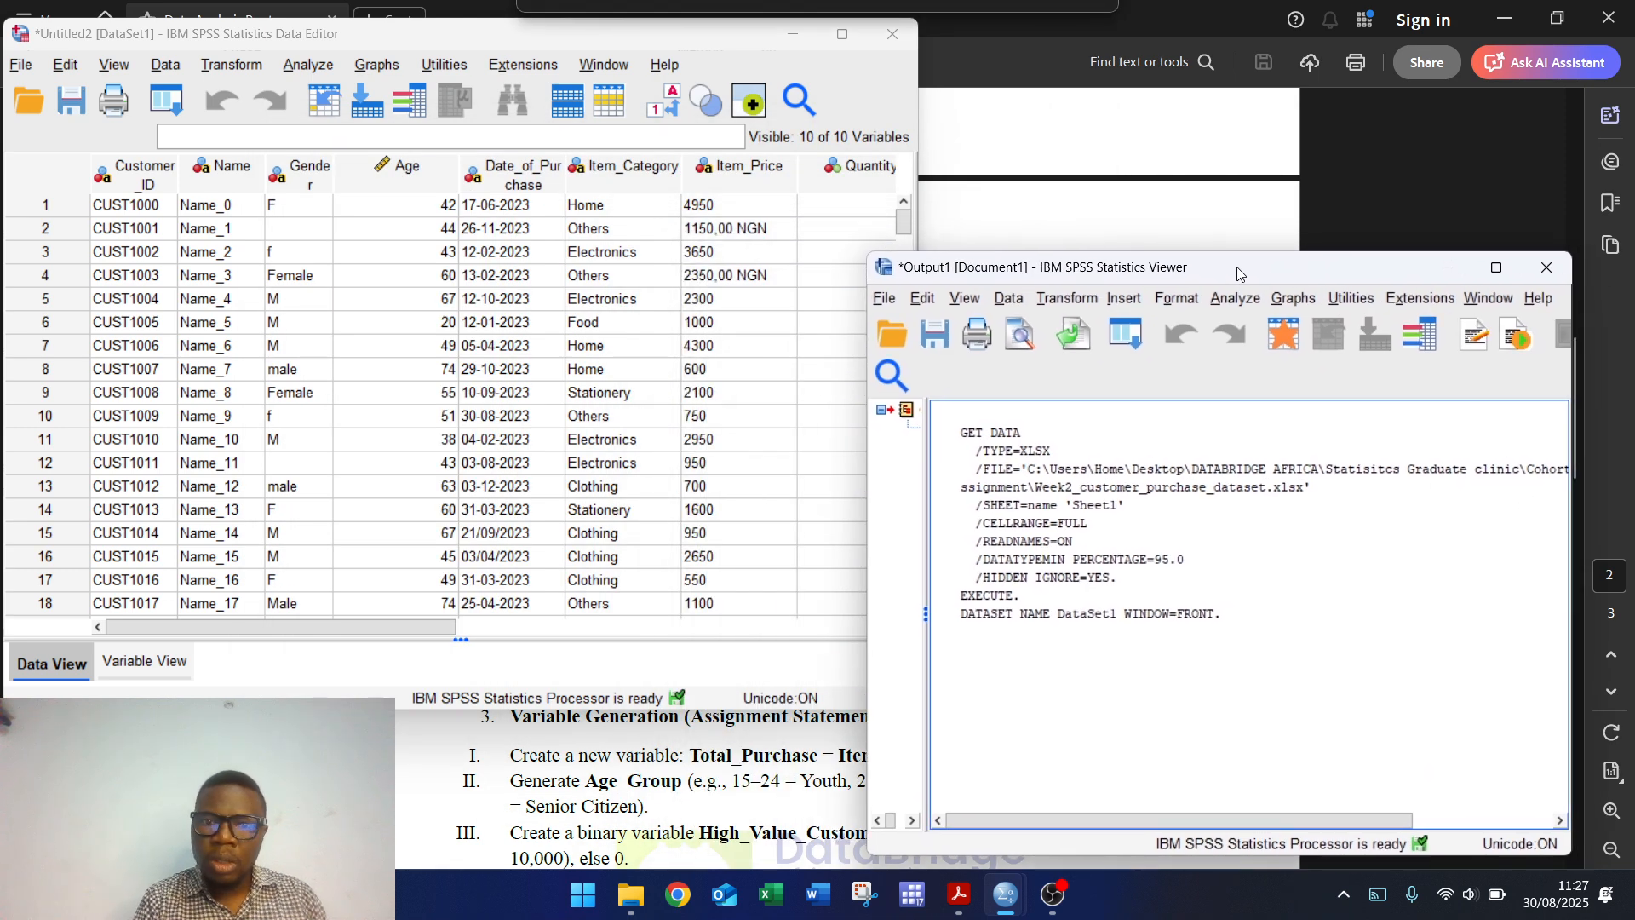
{"action": "left_click_drag", "start_coordinate": [1237, 273], "coordinate": [1273, 264]}
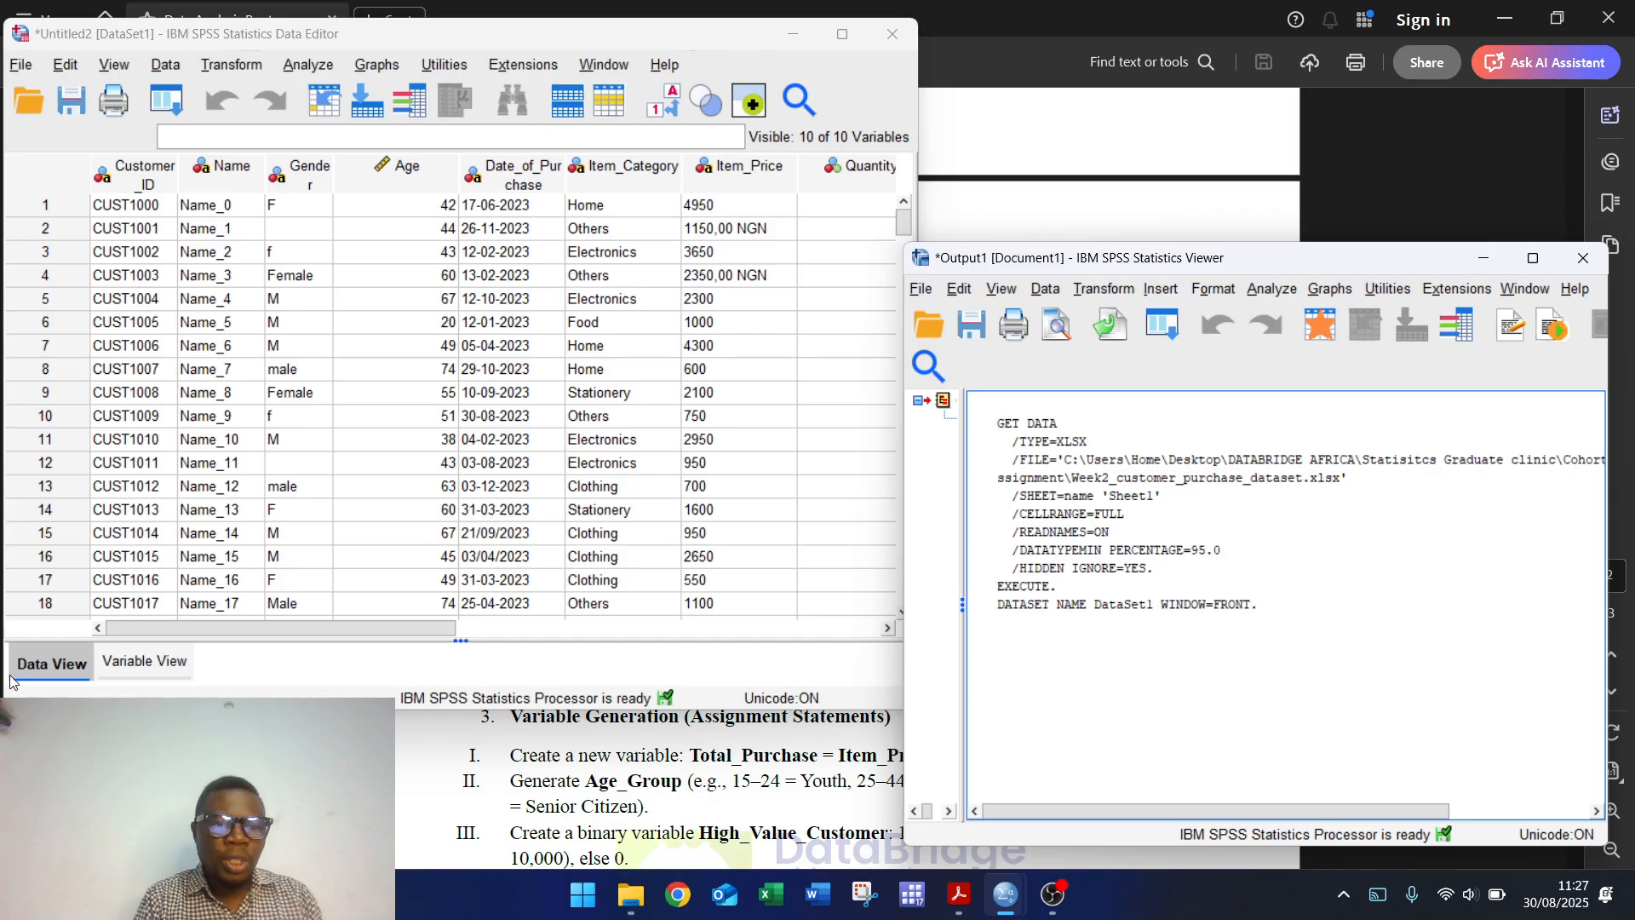
Step: Review the 10 variable definitions in Variable View and browse the Transform menu
{"action": "left_click", "coordinate": [143, 664]}
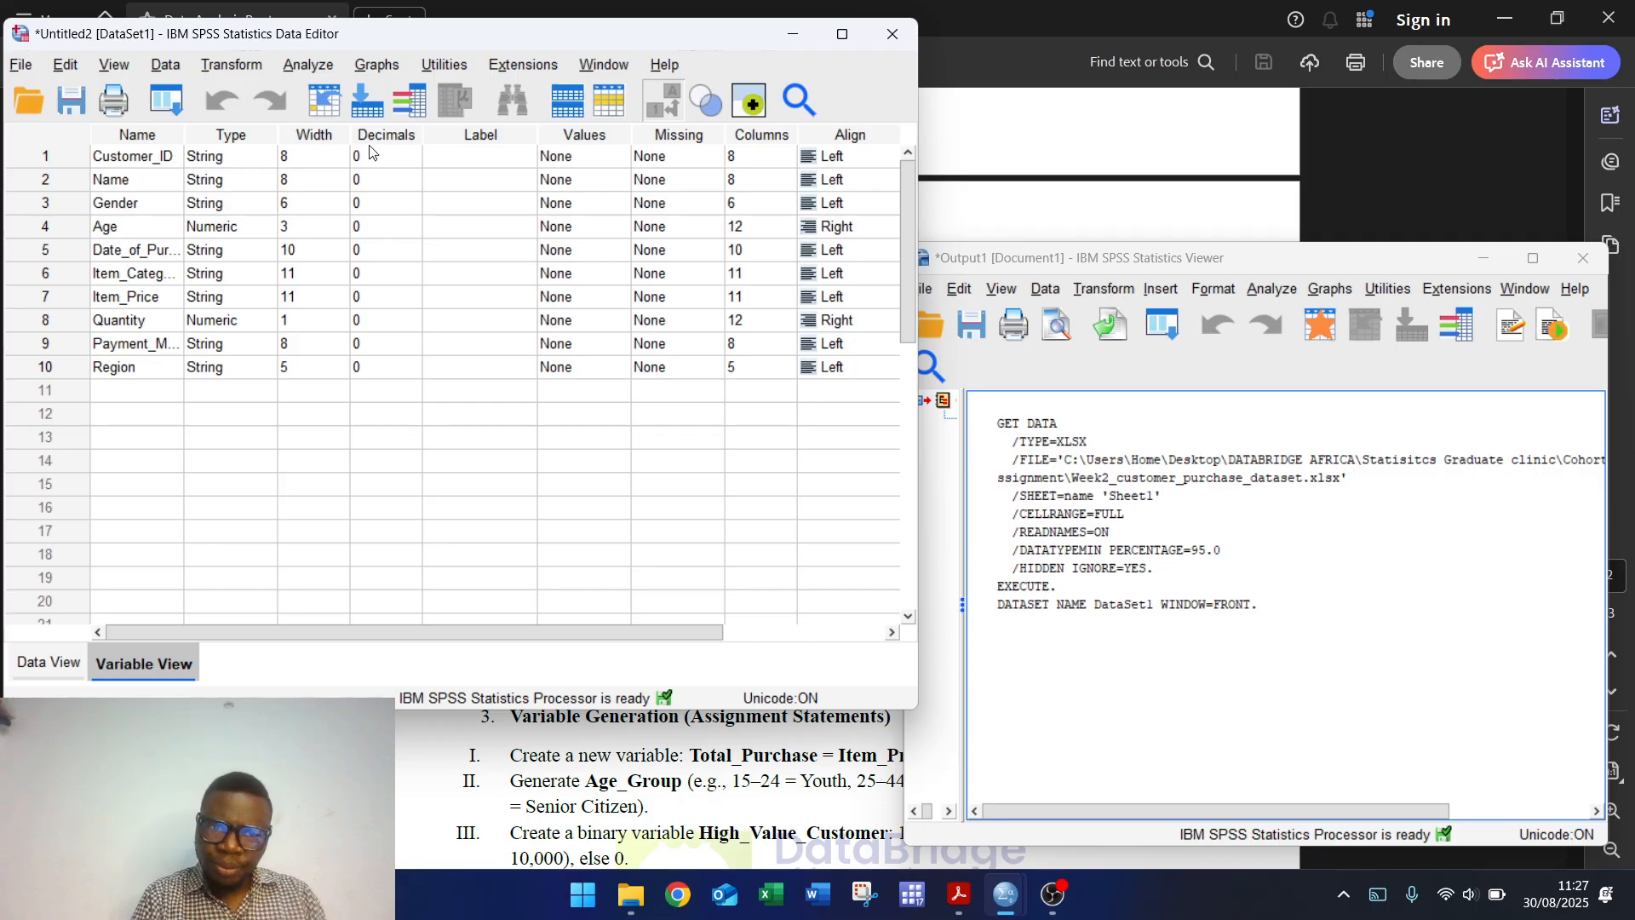
{"action": "left_click", "coordinate": [226, 68]}
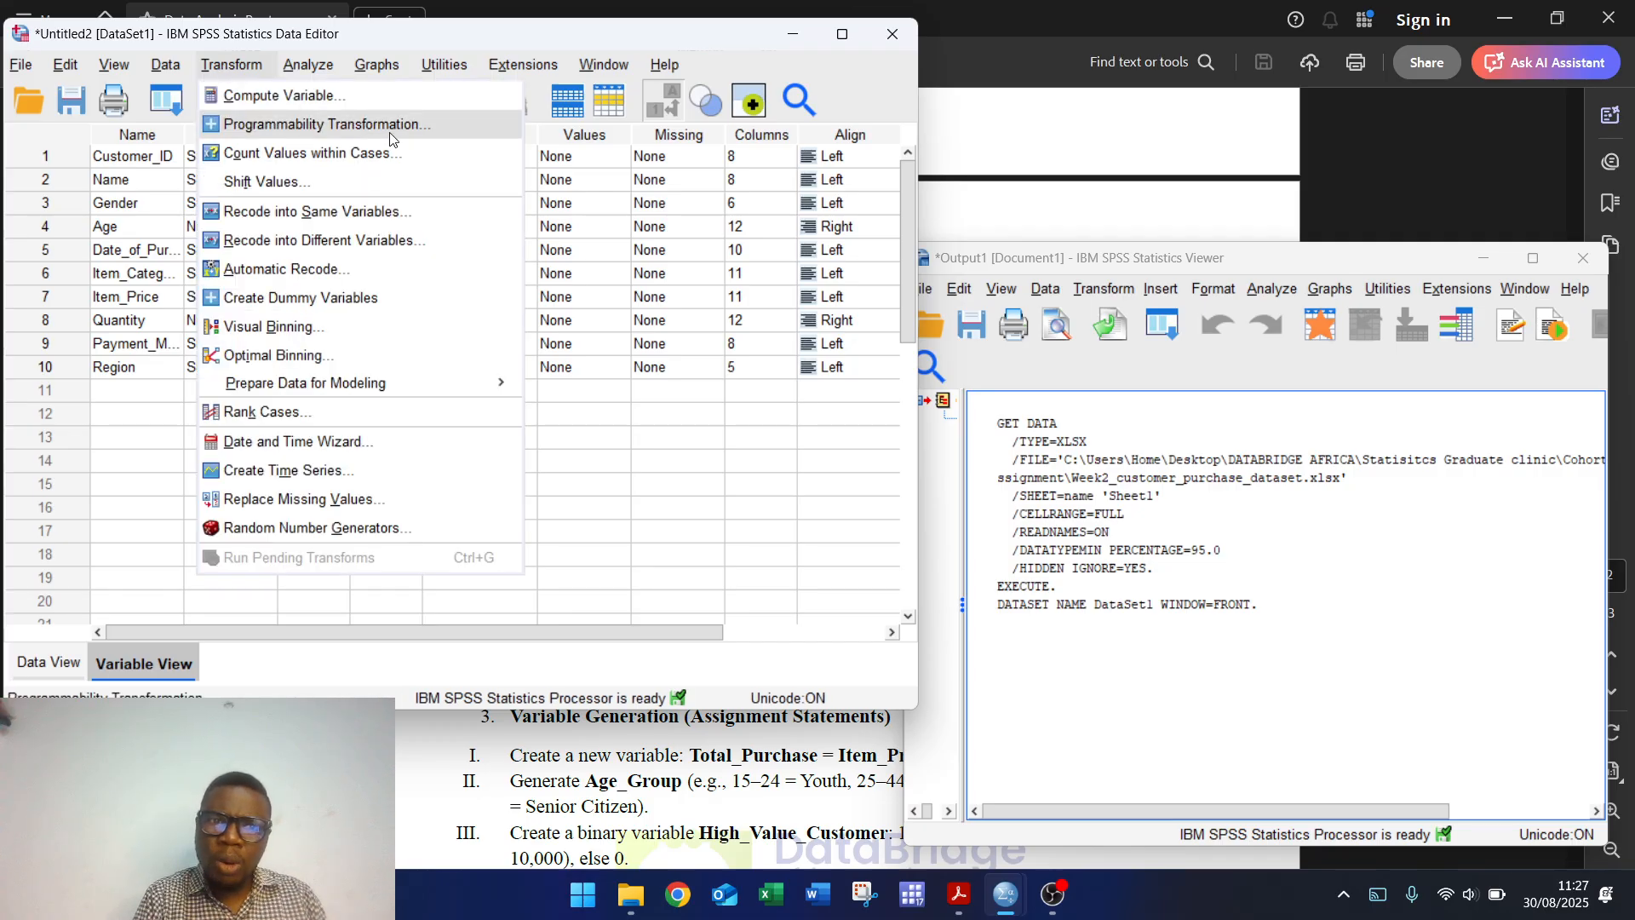
Step: Run a Frequencies table on Gender, revealing codes f, F, Female, M, male and Male
{"action": "mouse_move", "coordinate": [305, 65]}
{"action": "mouse_move", "coordinate": [502, 160]}
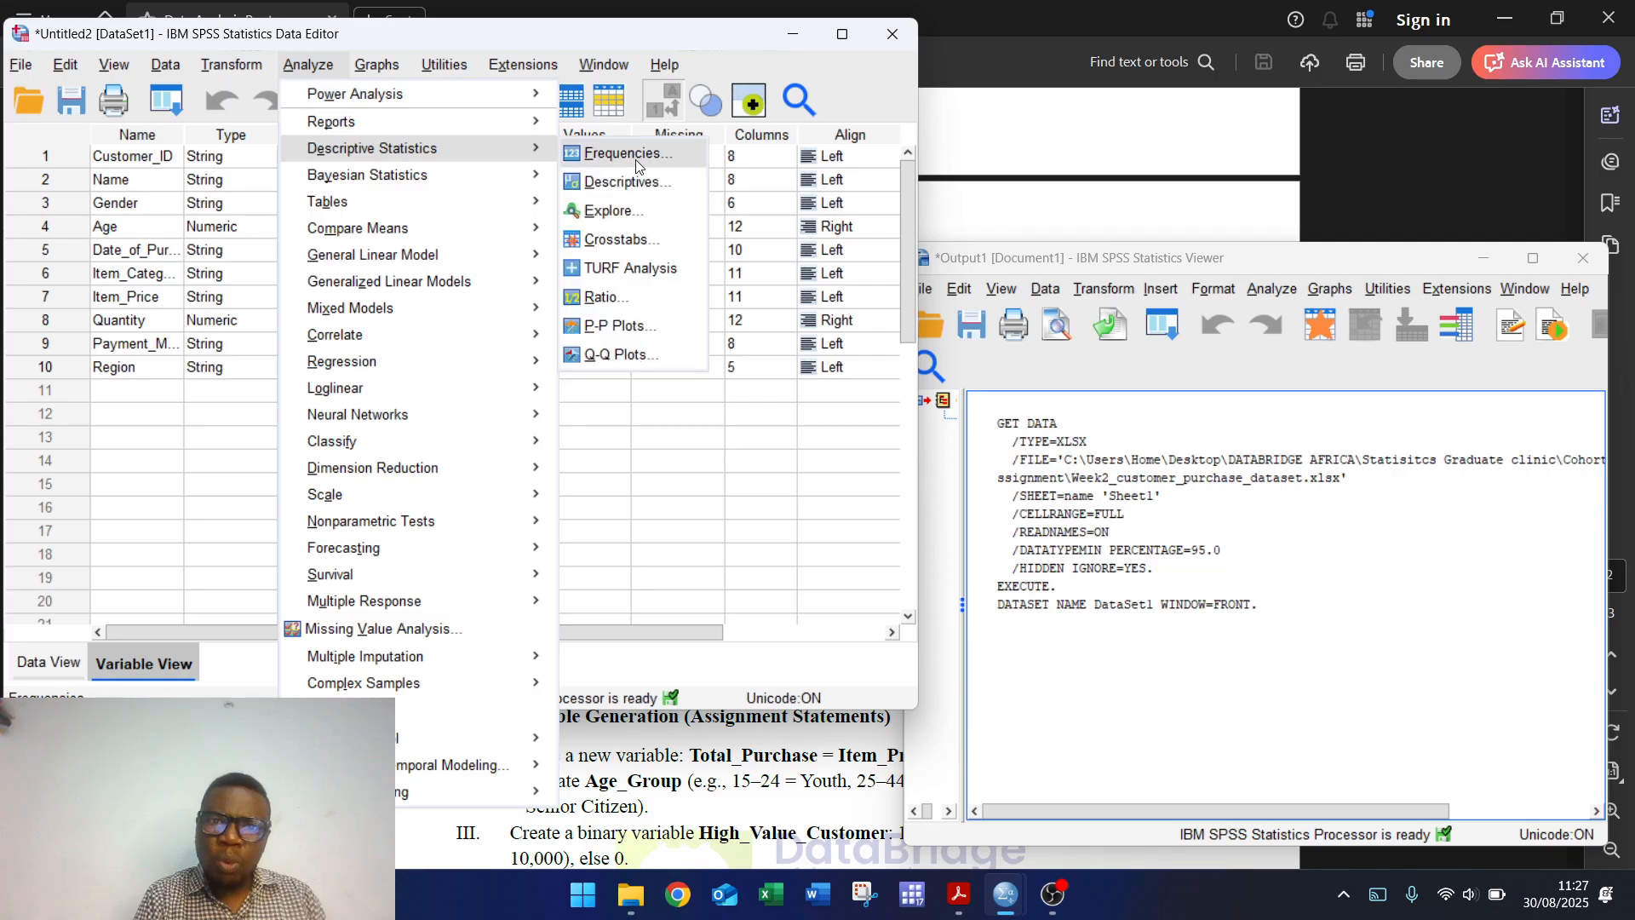
{"action": "left_click", "coordinate": [643, 162]}
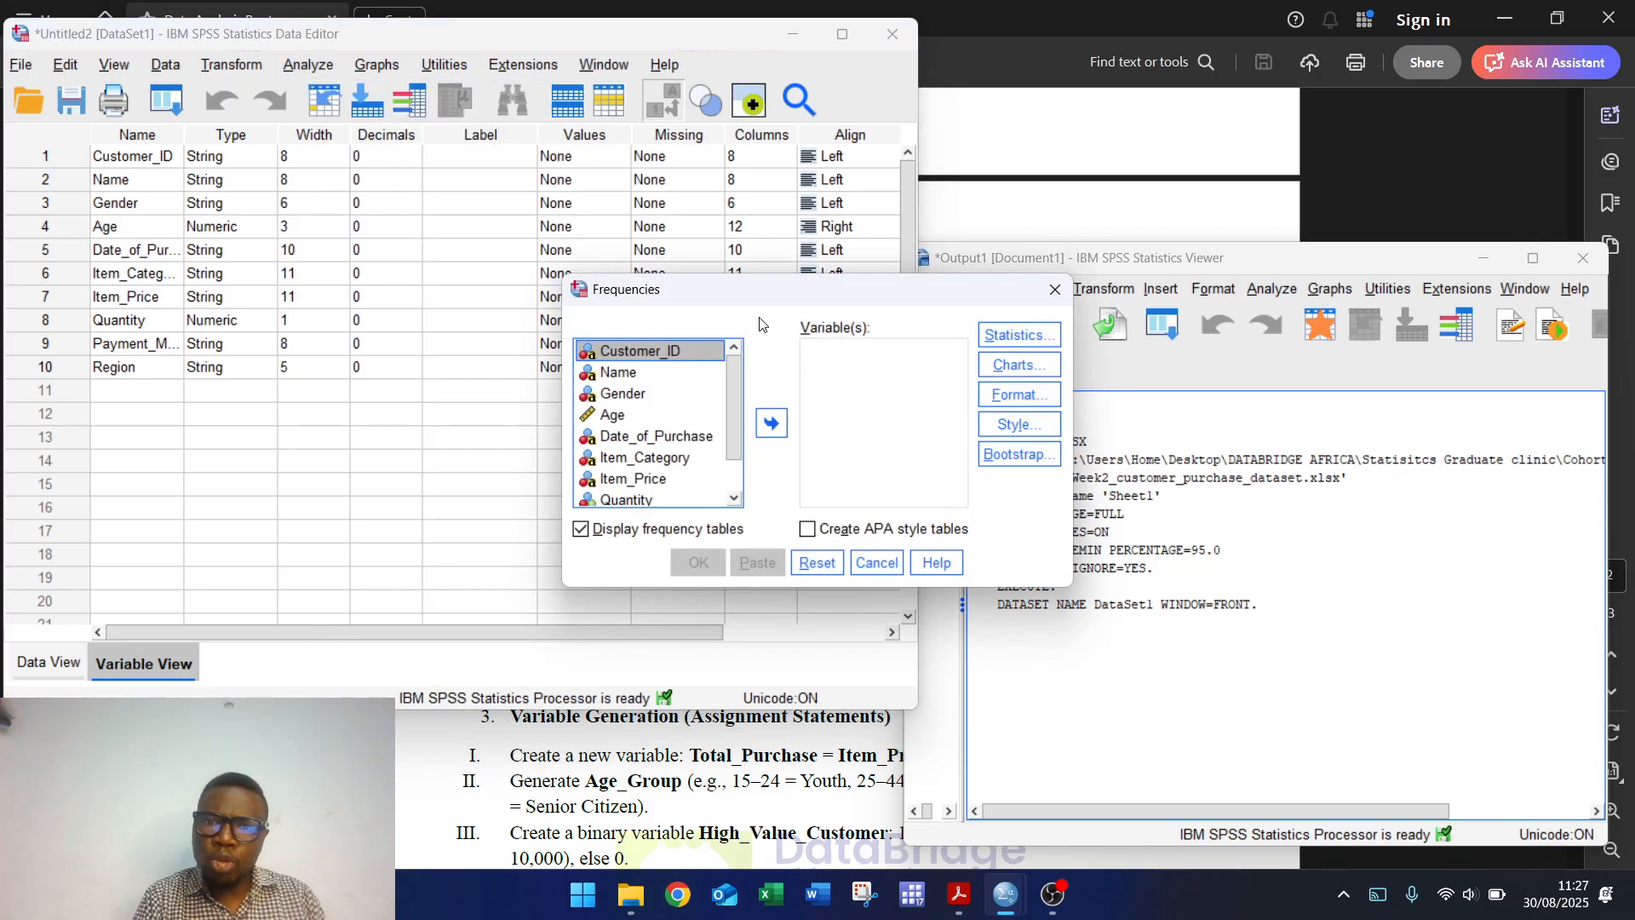
{"action": "left_click", "coordinate": [620, 393]}
{"action": "left_click", "coordinate": [775, 424]}
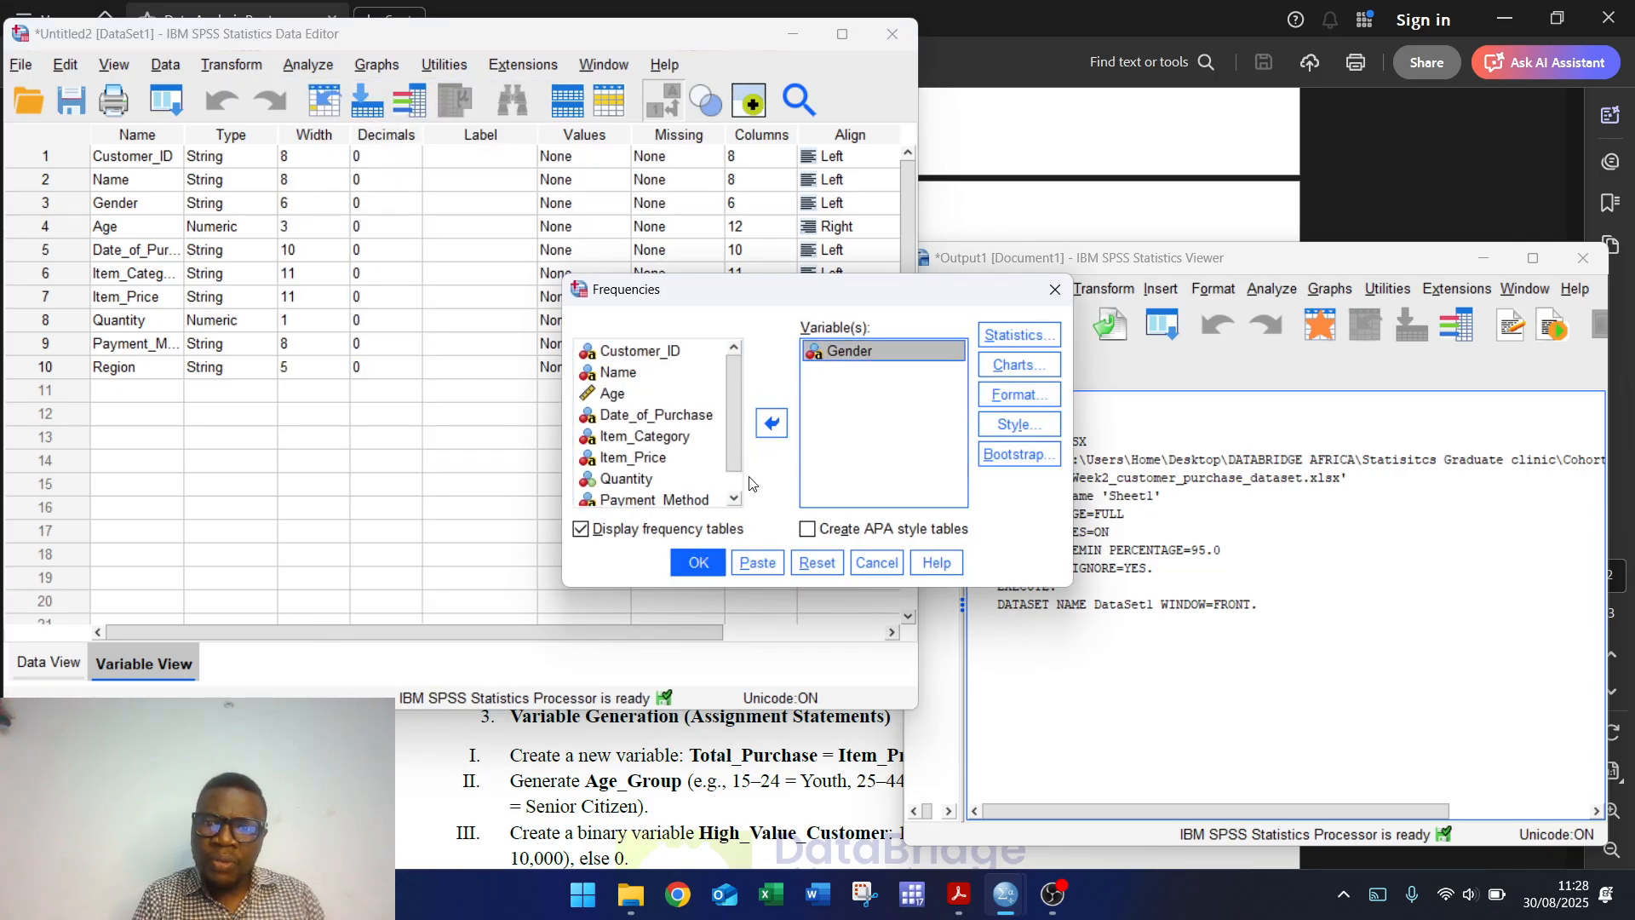
{"action": "left_click", "coordinate": [698, 562]}
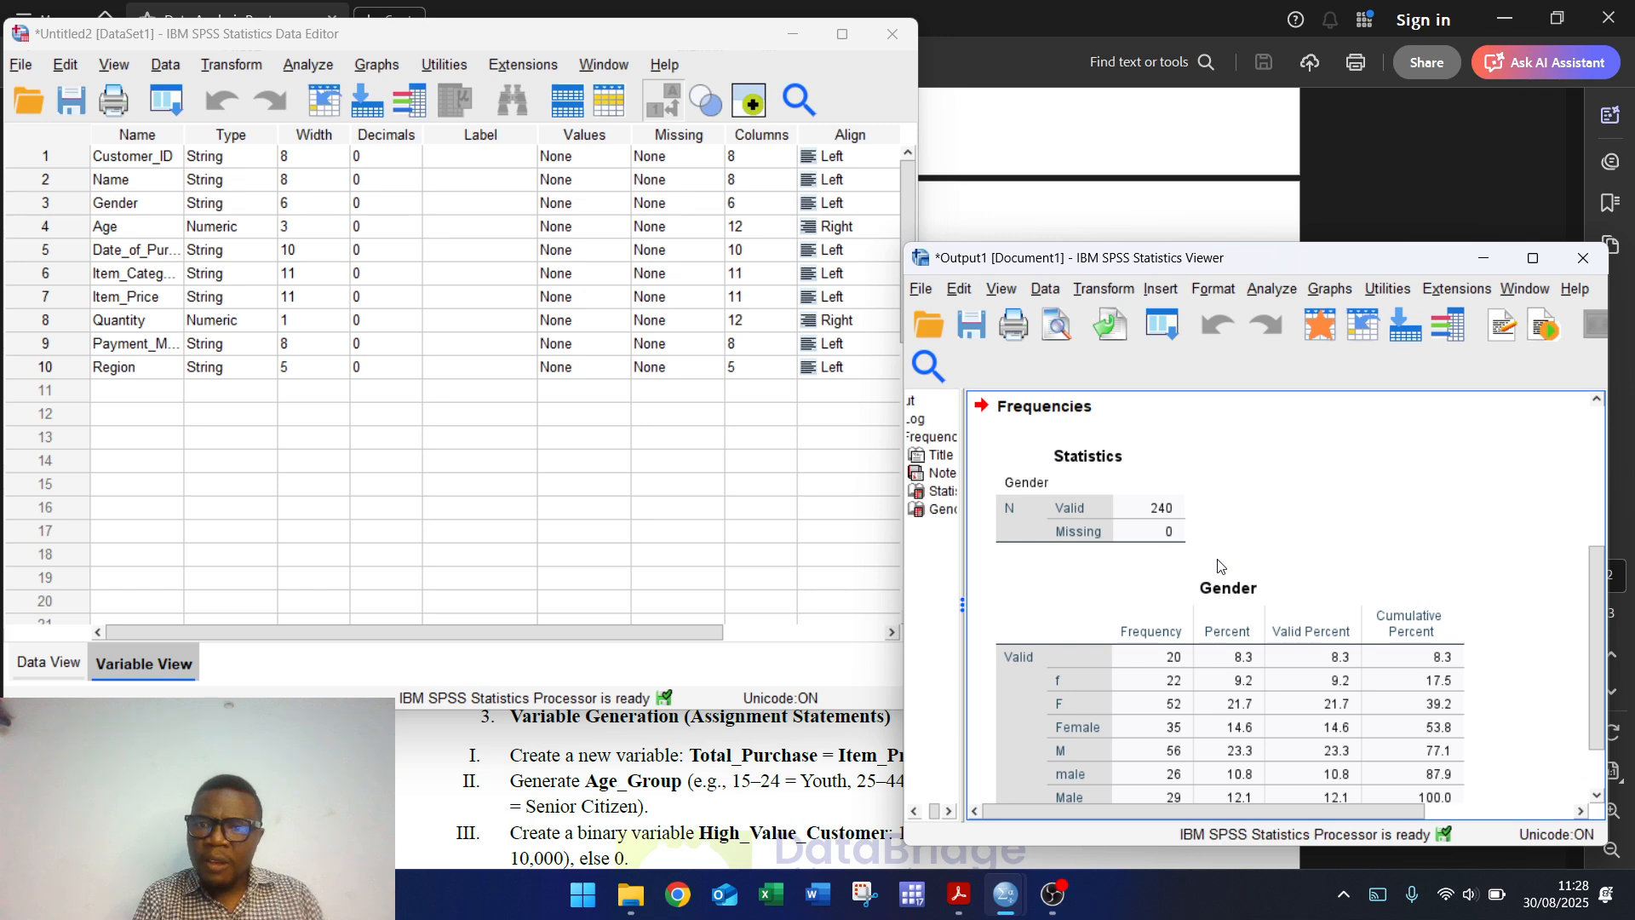
{"action": "left_click_drag", "start_coordinate": [1596, 590], "coordinate": [1594, 626]}
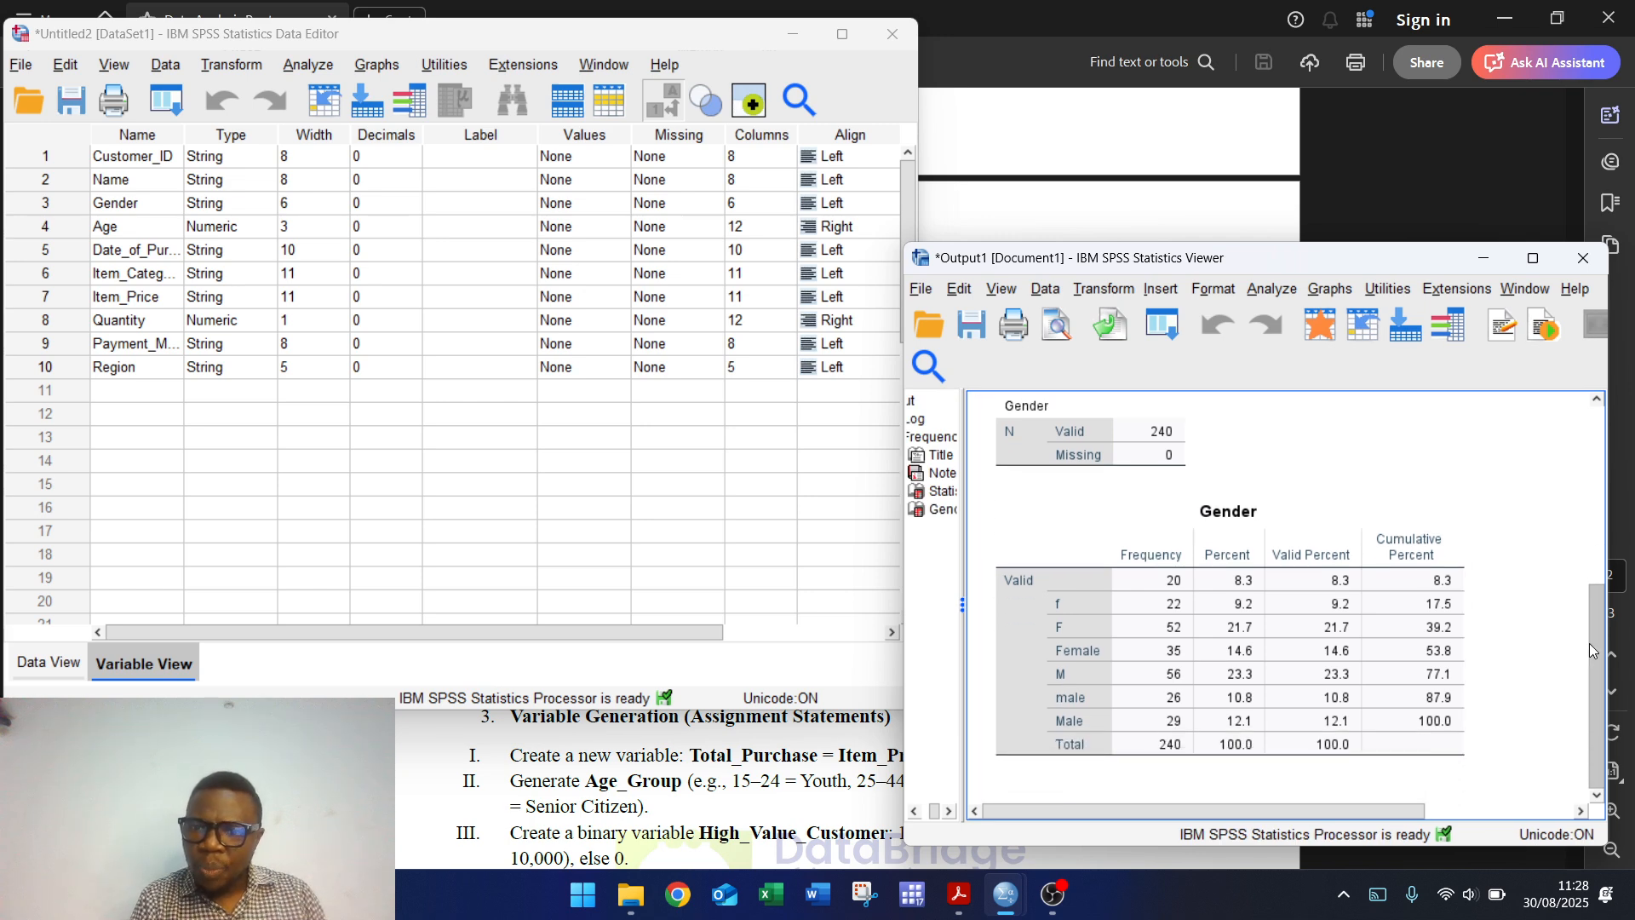
{"action": "left_click", "coordinate": [1189, 619]}
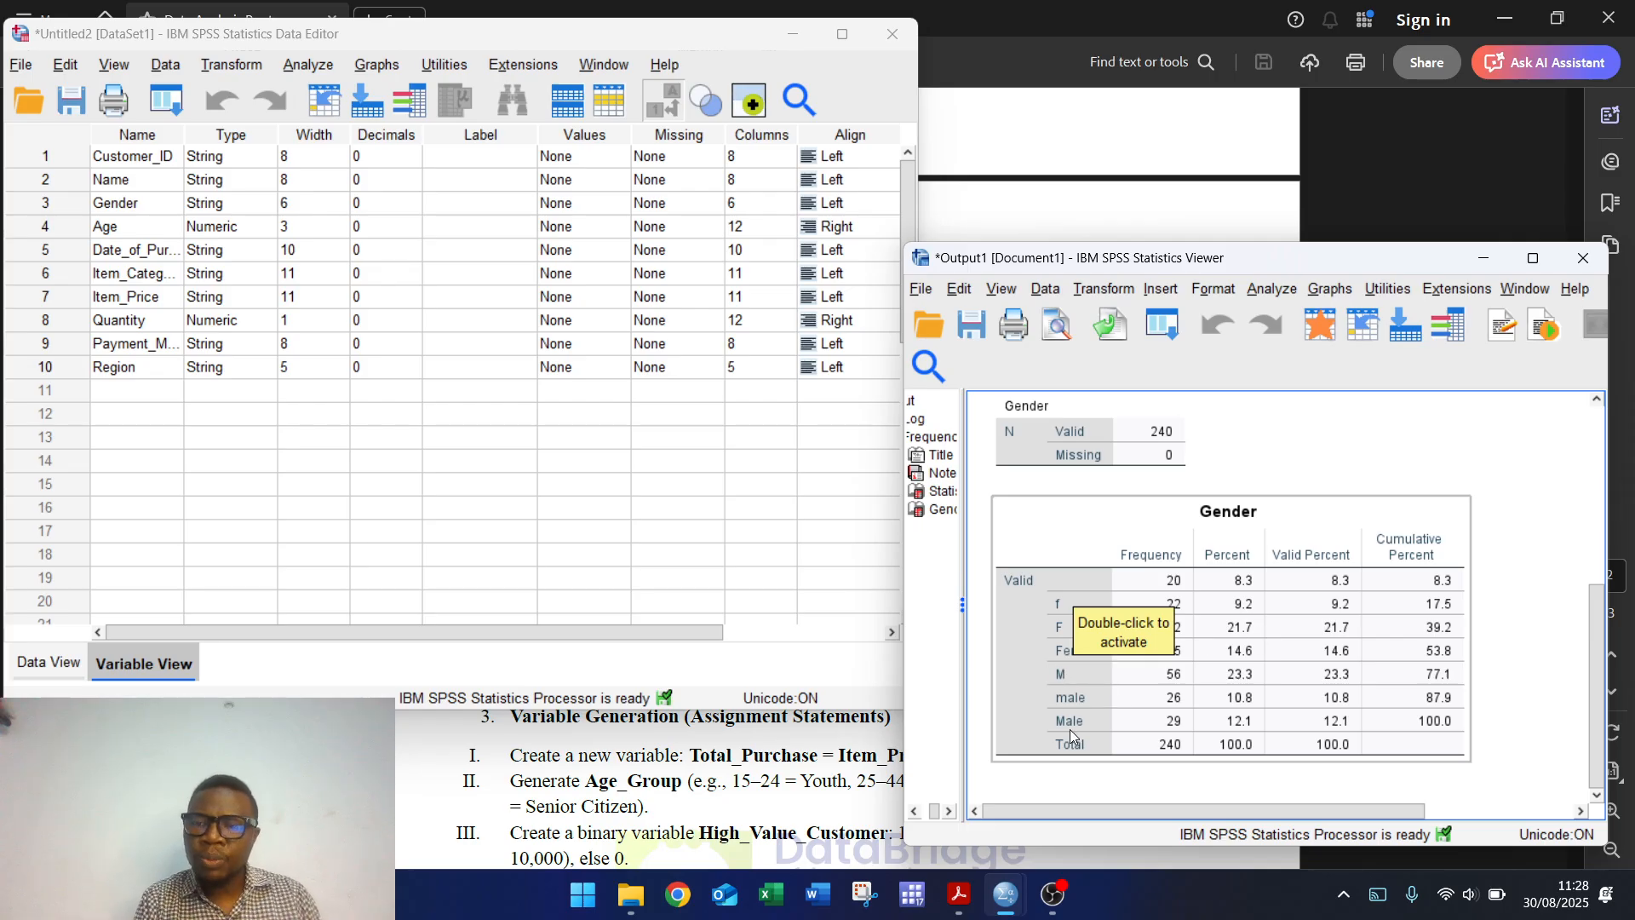
Step: Set up Recode into Same Variables for Gender and bring up its Old and New Values
{"action": "left_click", "coordinate": [253, 68]}
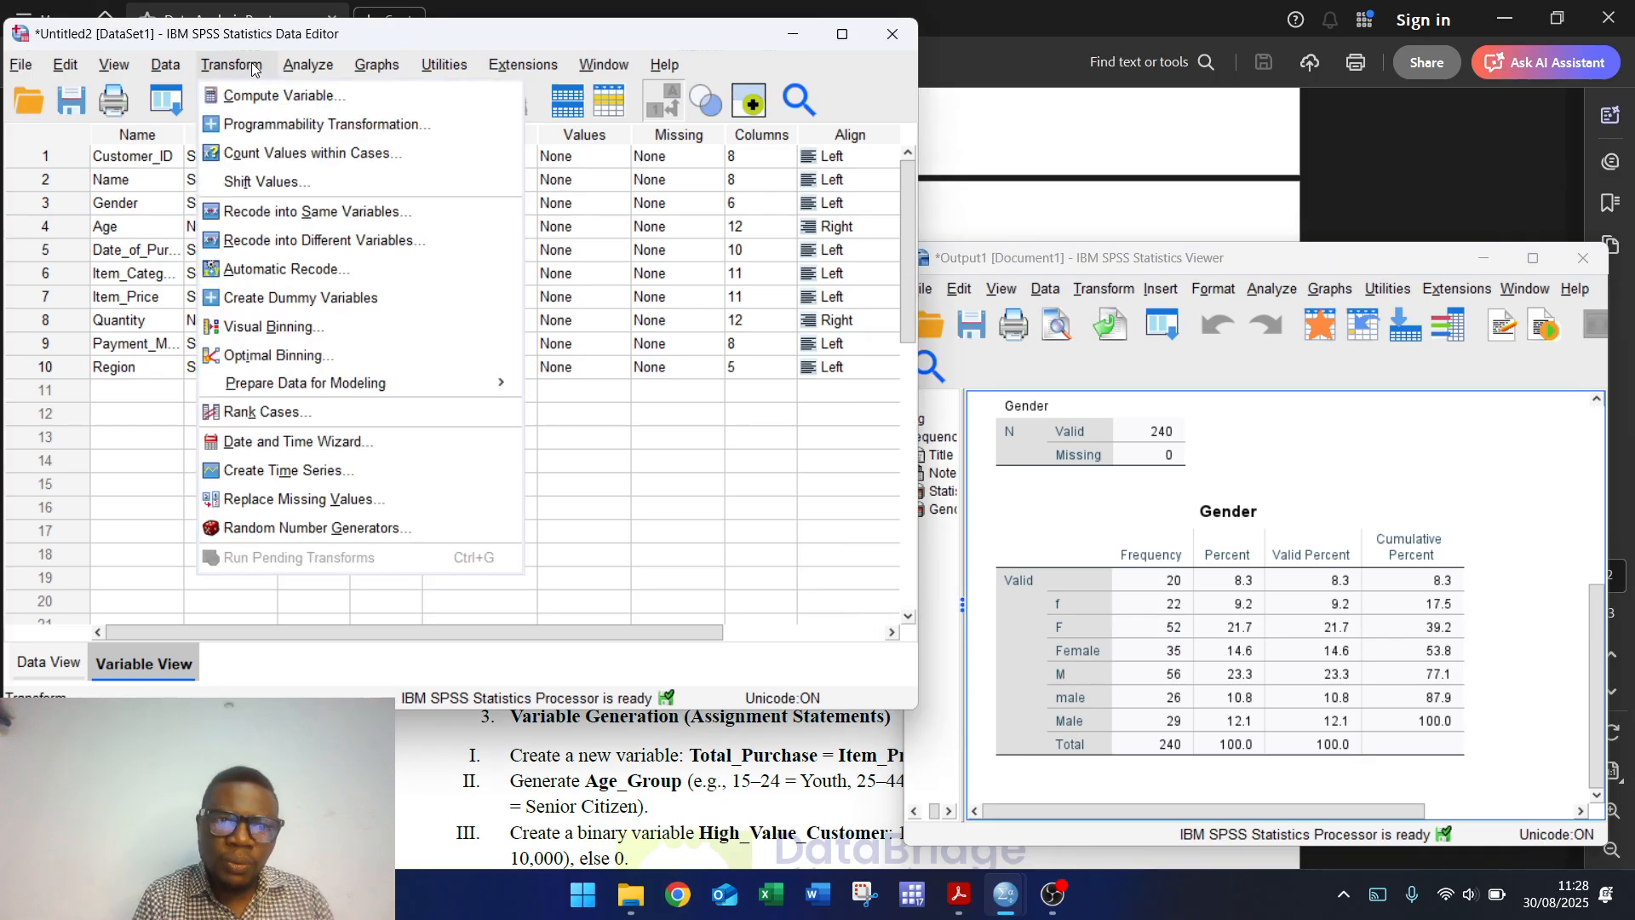
{"action": "left_click", "coordinate": [298, 211]}
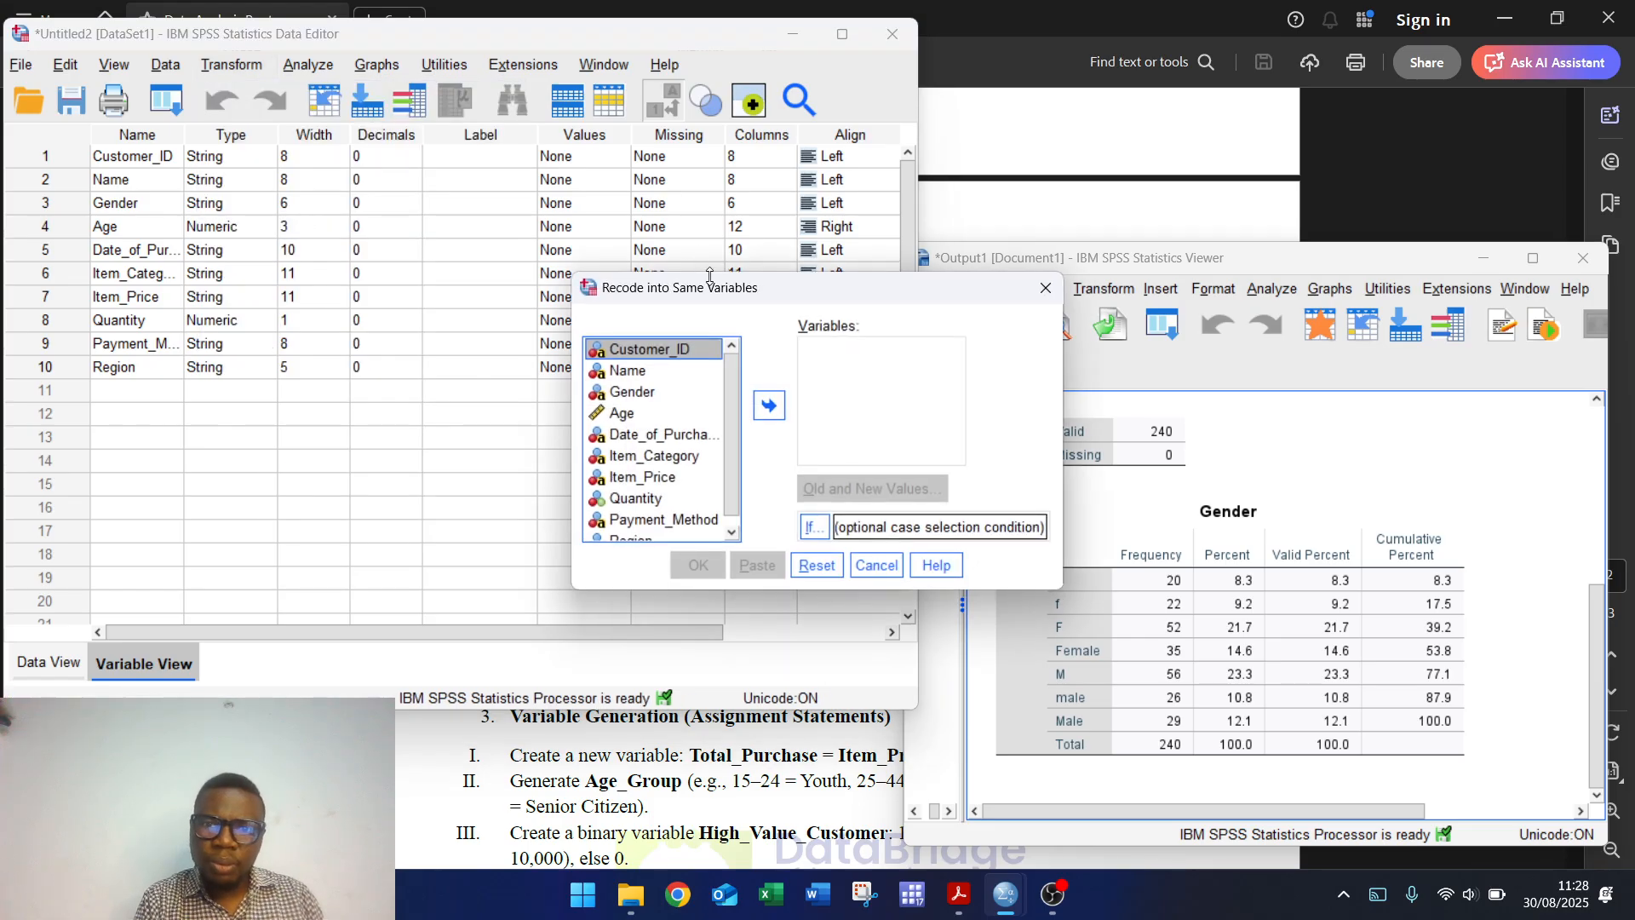
{"action": "left_click_drag", "start_coordinate": [712, 288], "coordinate": [380, 192]}
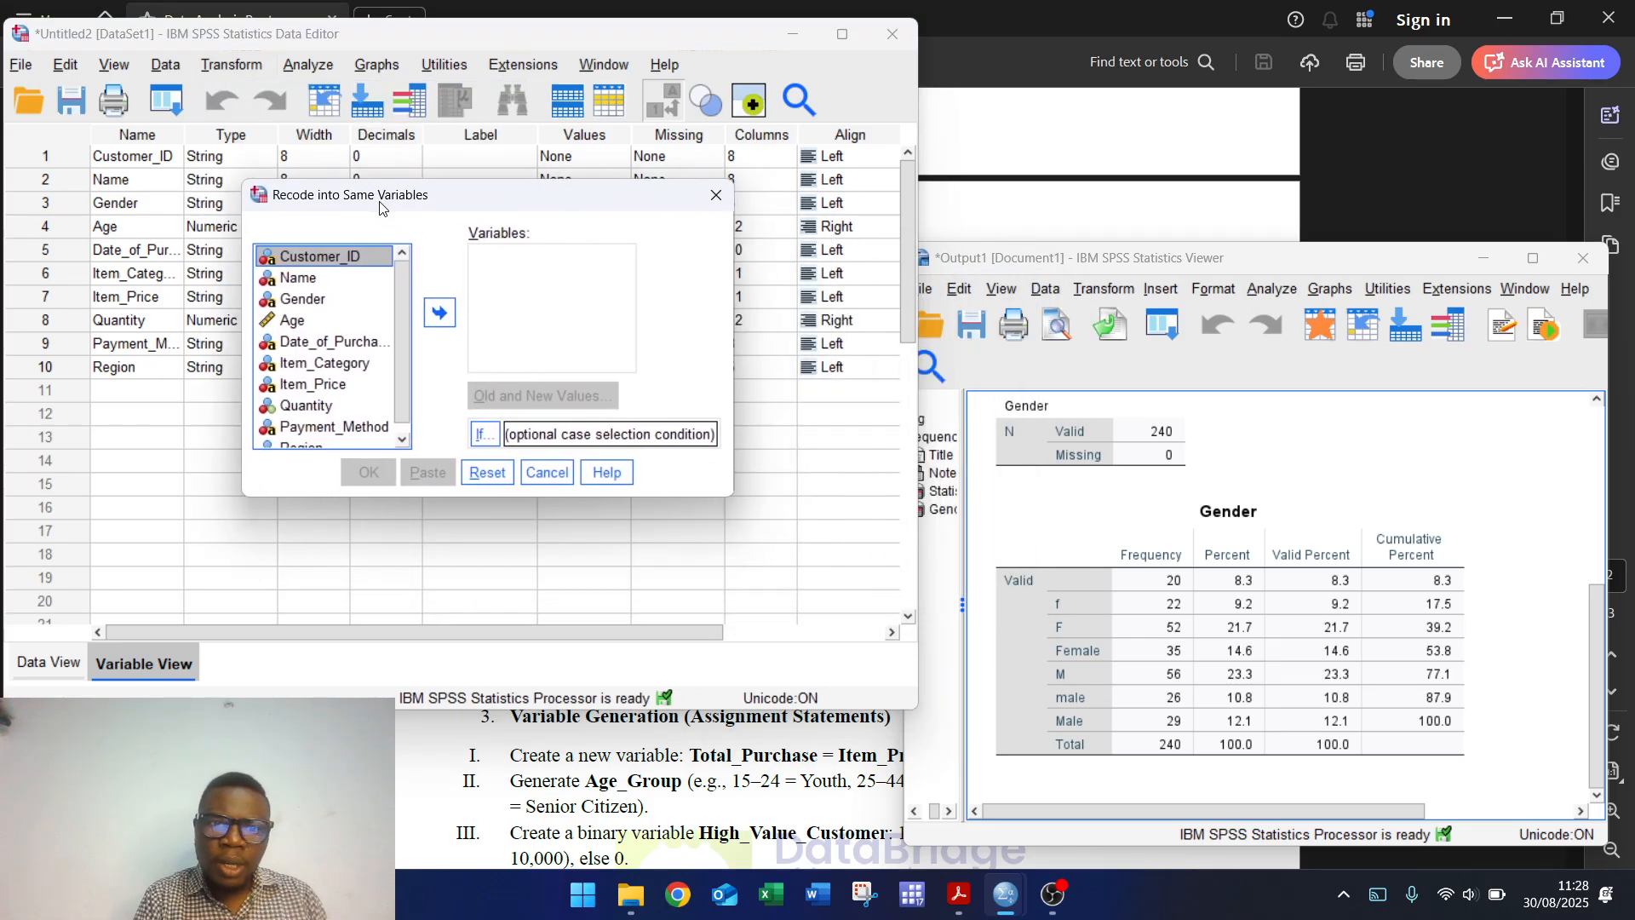
{"action": "left_click", "coordinate": [300, 296]}
{"action": "left_click", "coordinate": [437, 310]}
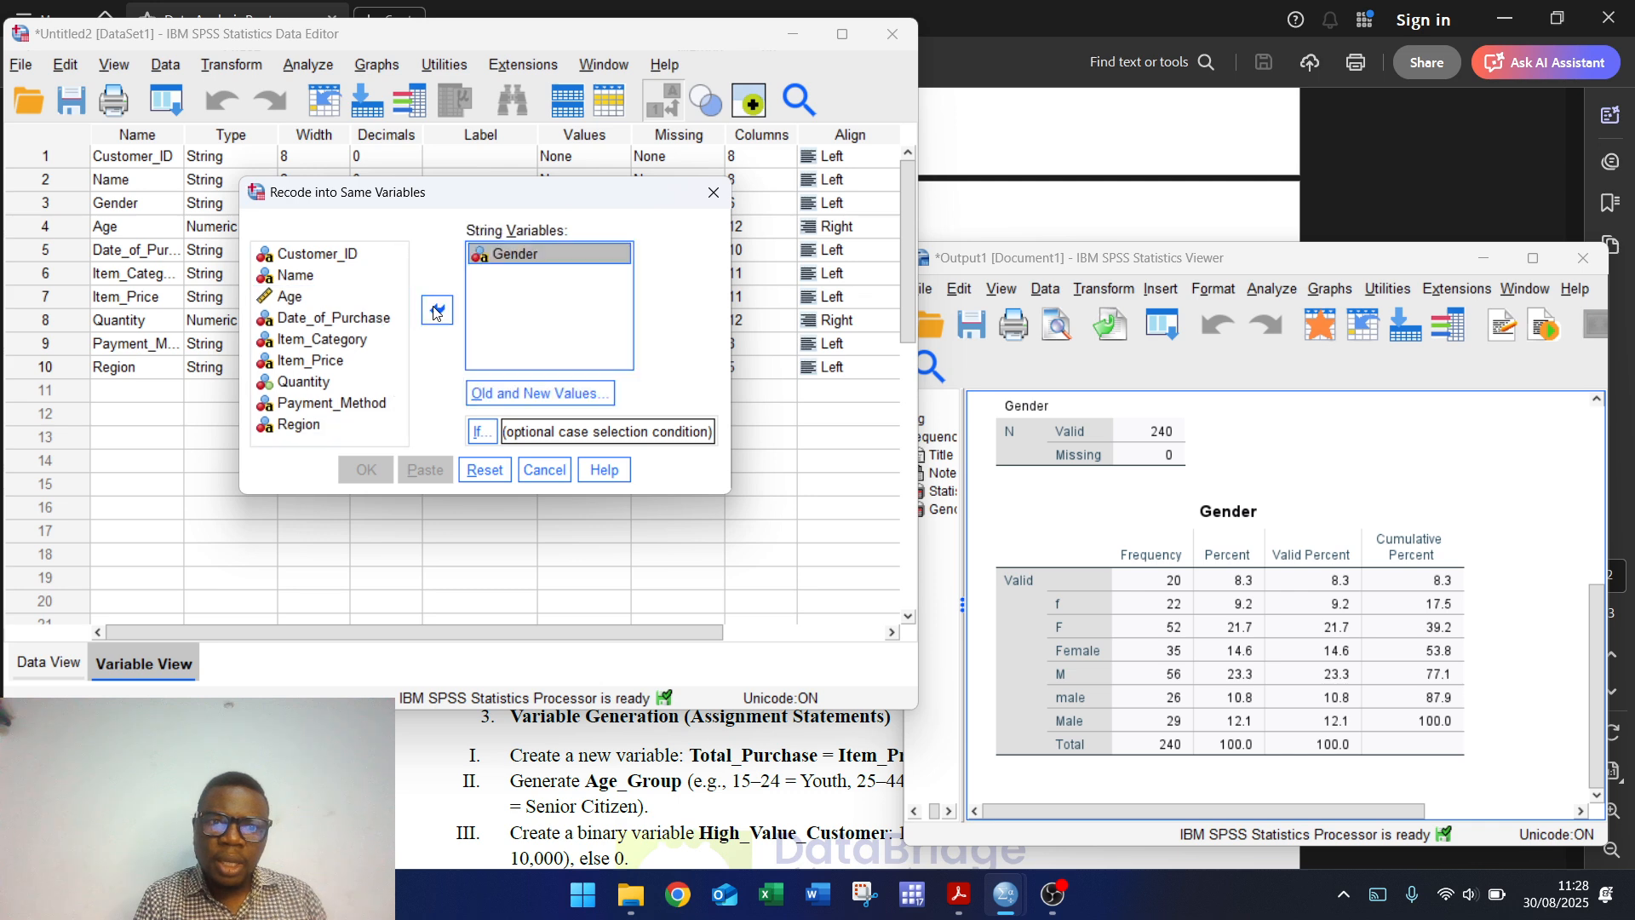
{"action": "left_click", "coordinate": [540, 393]}
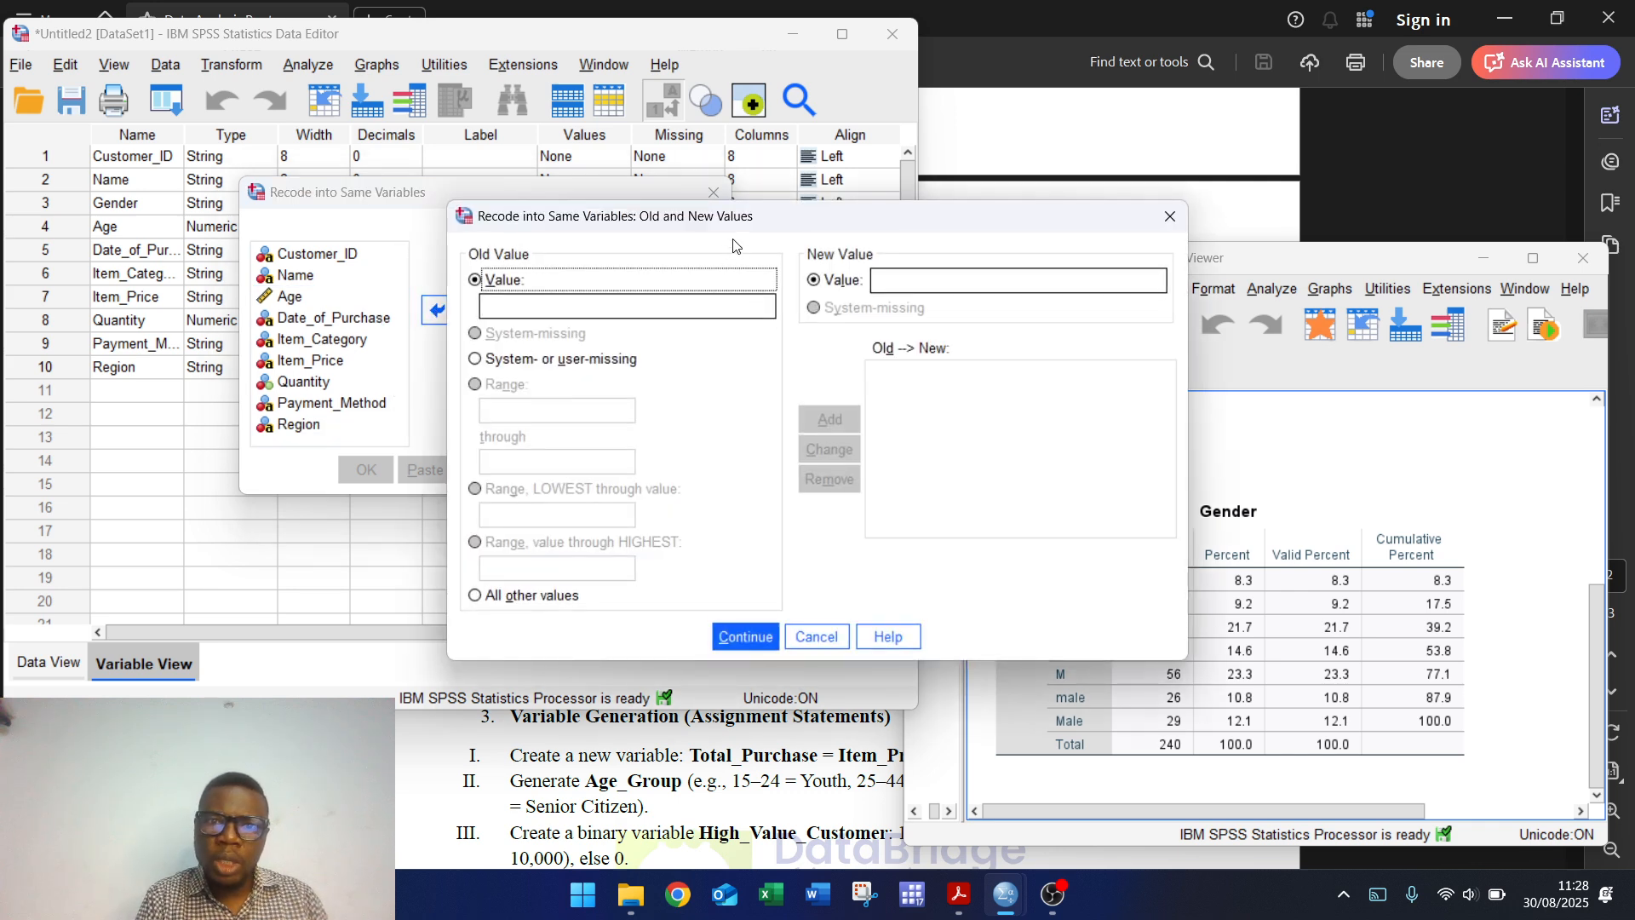
{"action": "left_click_drag", "start_coordinate": [737, 218], "coordinate": [512, 134]}
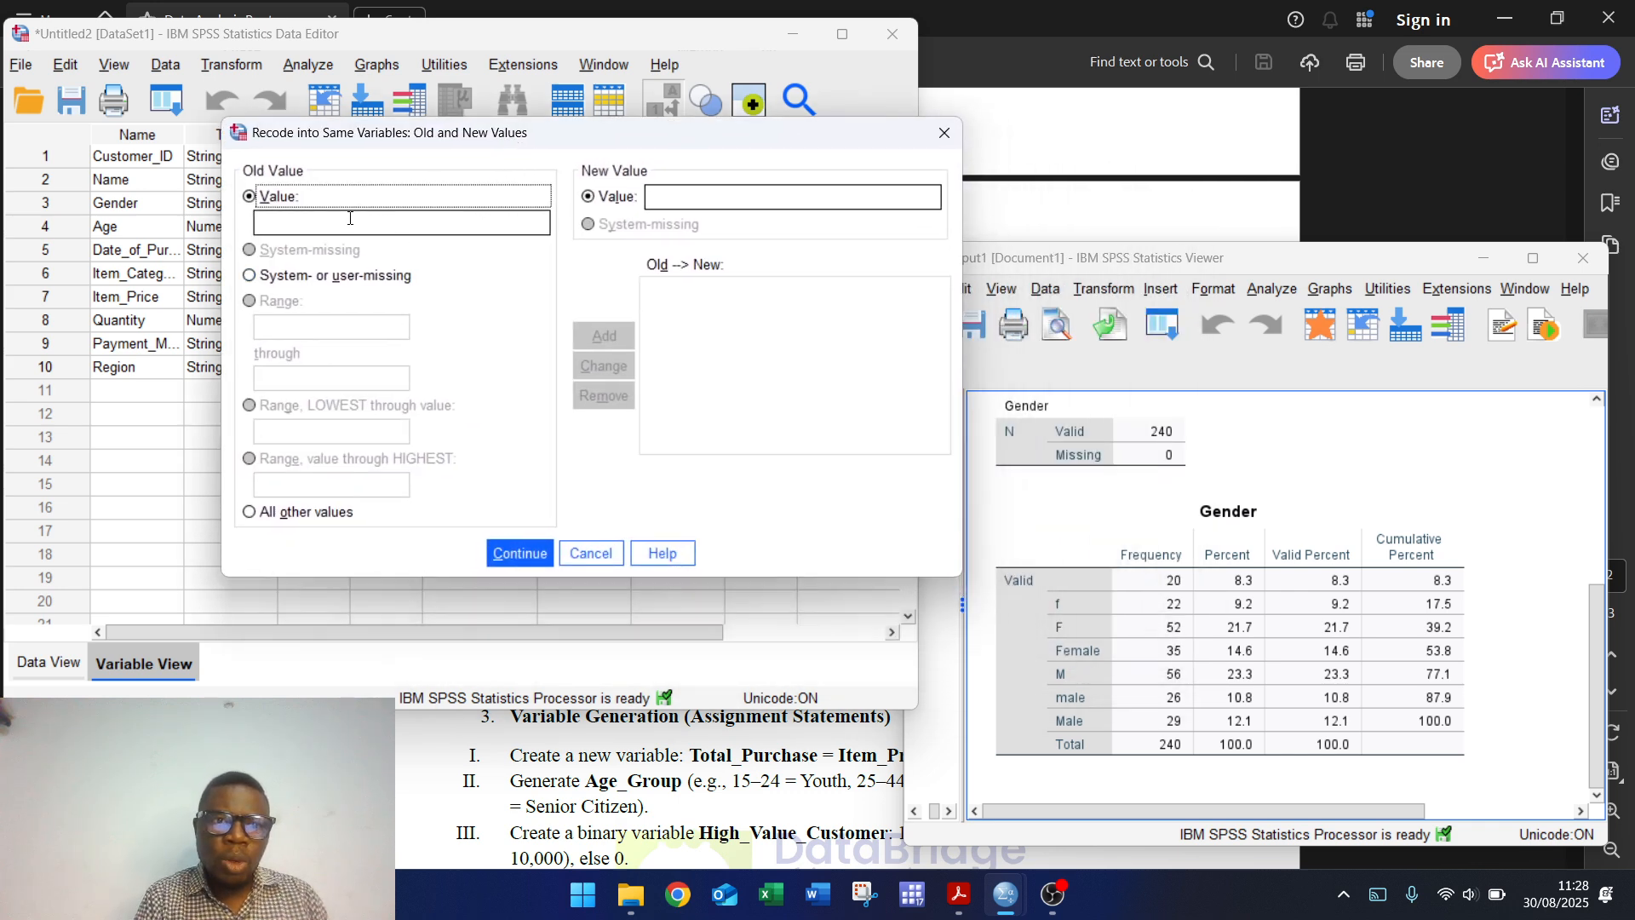
Step: Map the old values f, F and Female to new value 1
{"action": "left_click", "coordinate": [349, 218]}
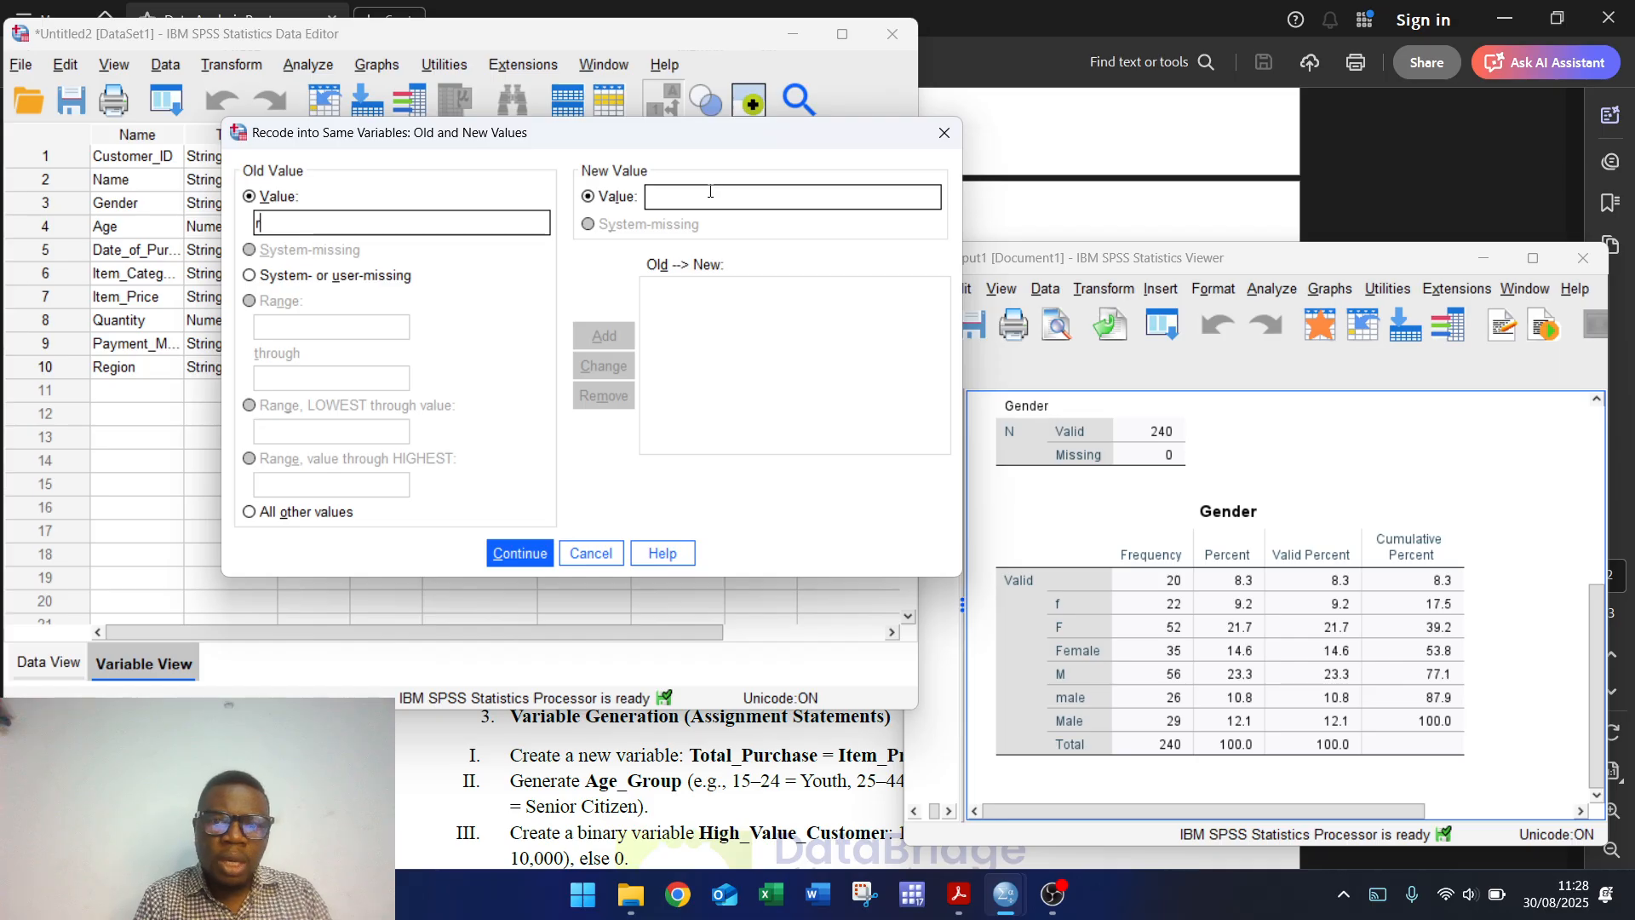
{"action": "key", "text": "BackSpace"}
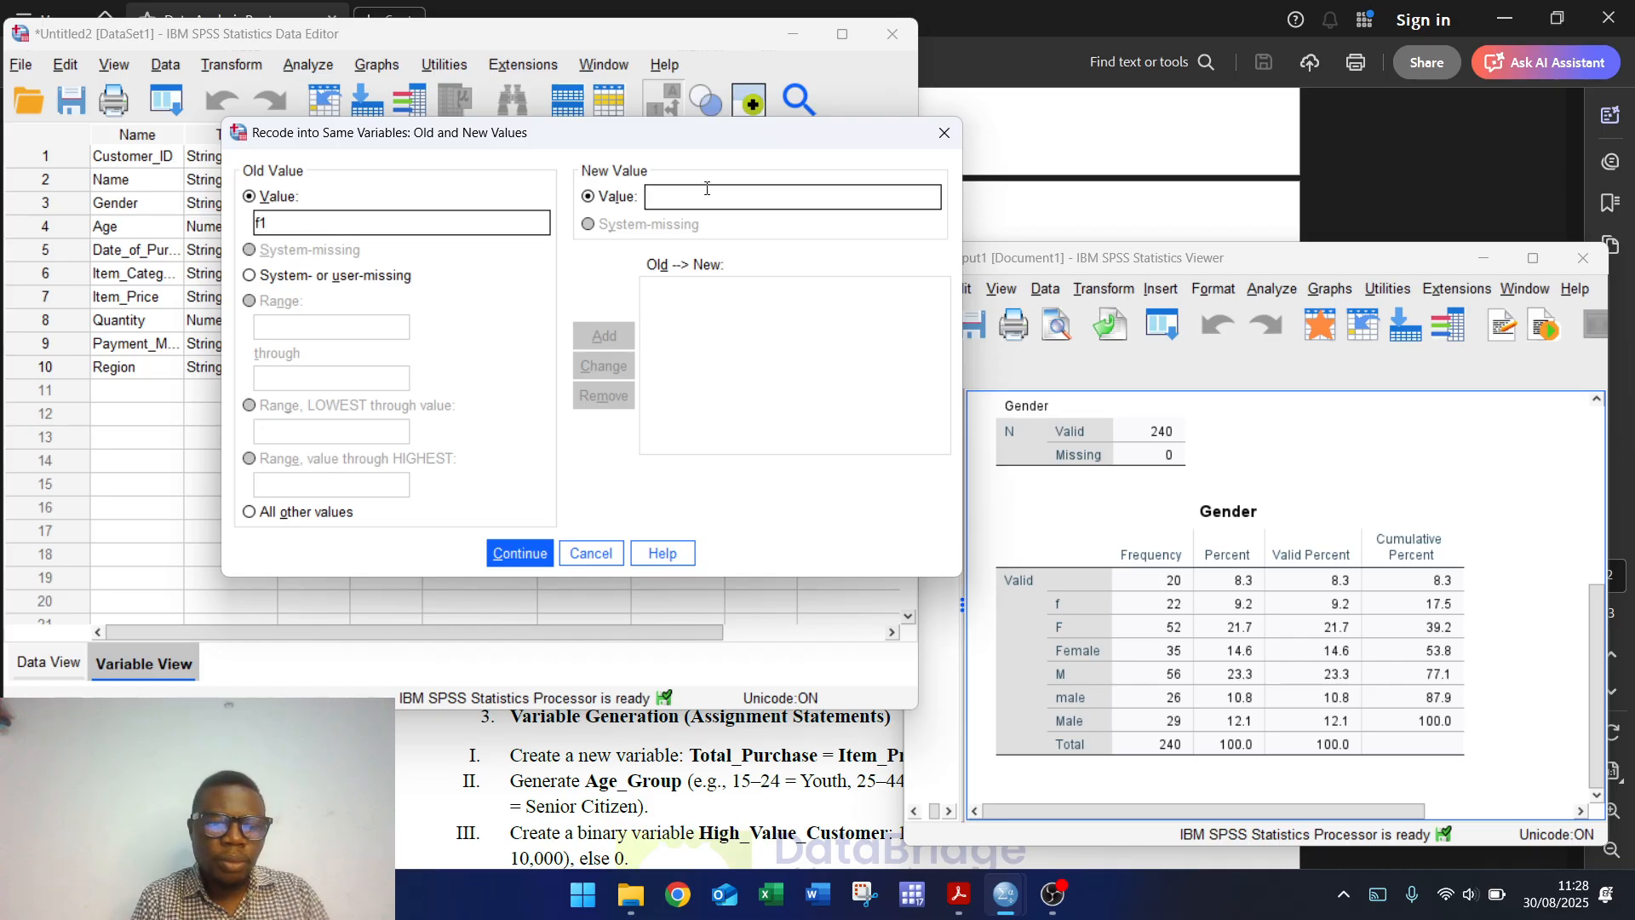
{"action": "left_click", "coordinate": [706, 188]}
{"action": "type", "text": "1"}
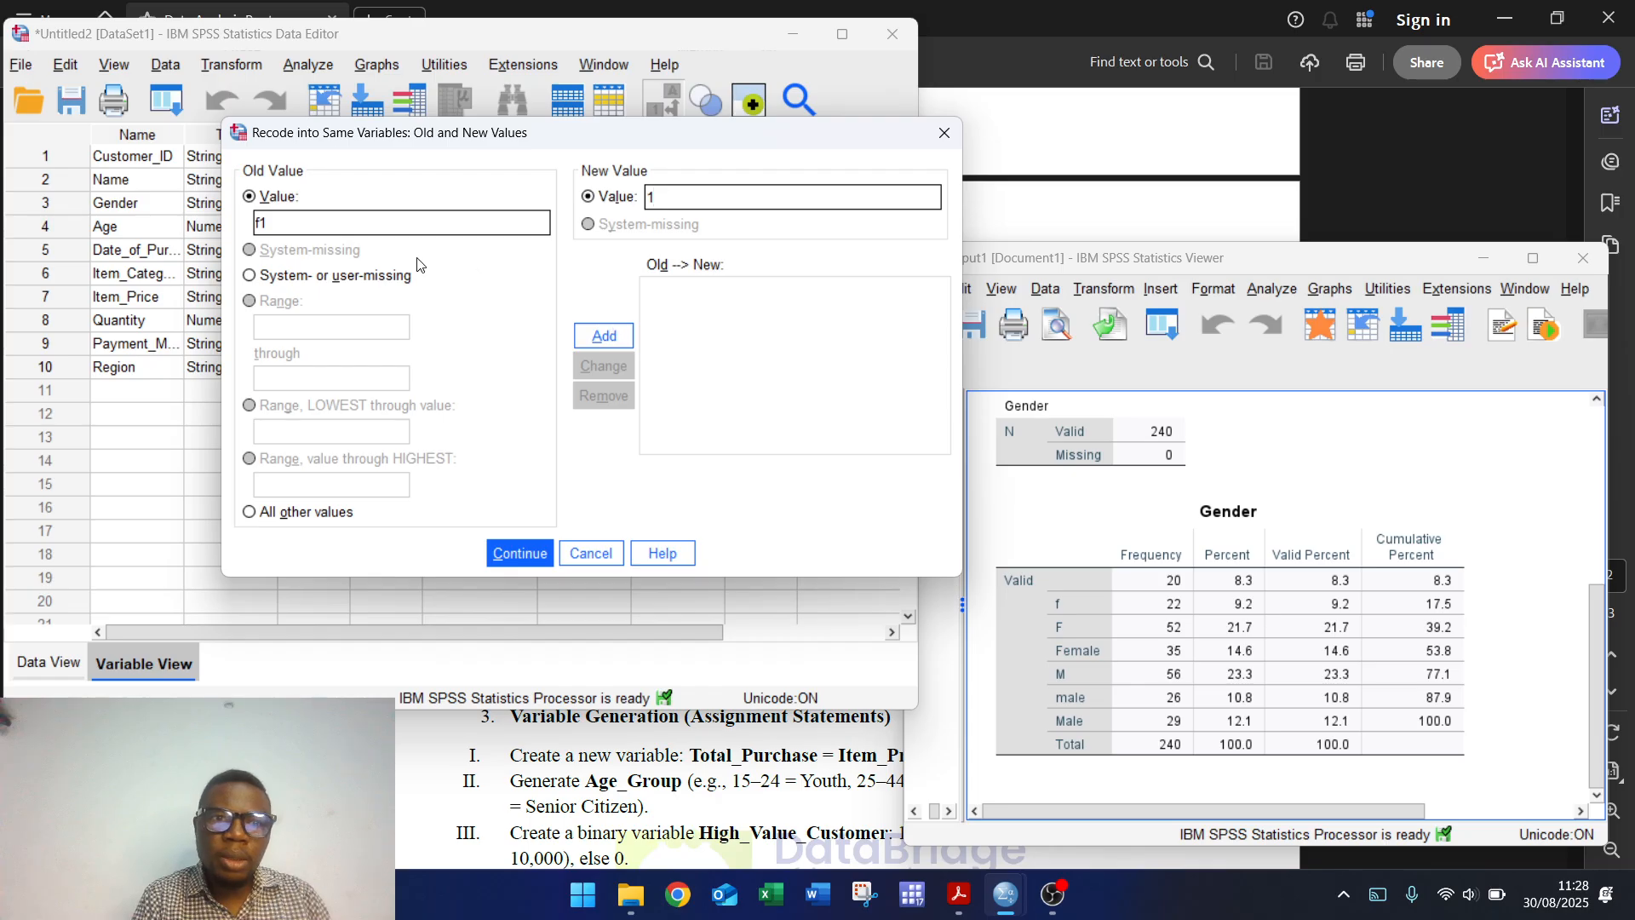
{"action": "double_click", "coordinate": [393, 229]}
{"action": "type", "text": "f"}
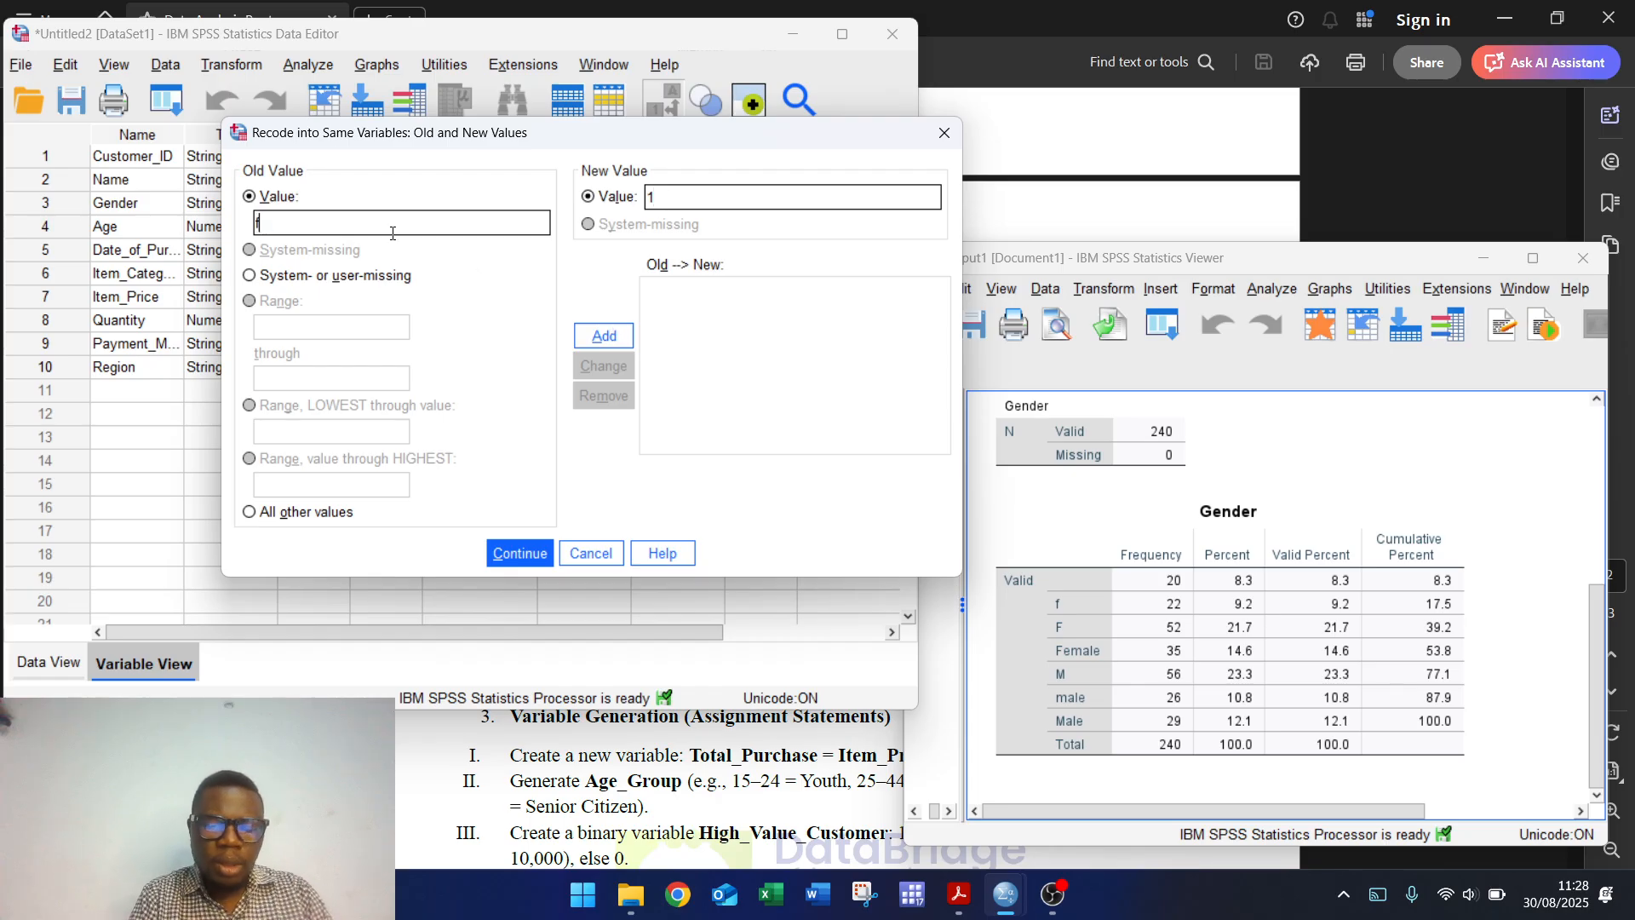
{"action": "left_click", "coordinate": [587, 339]}
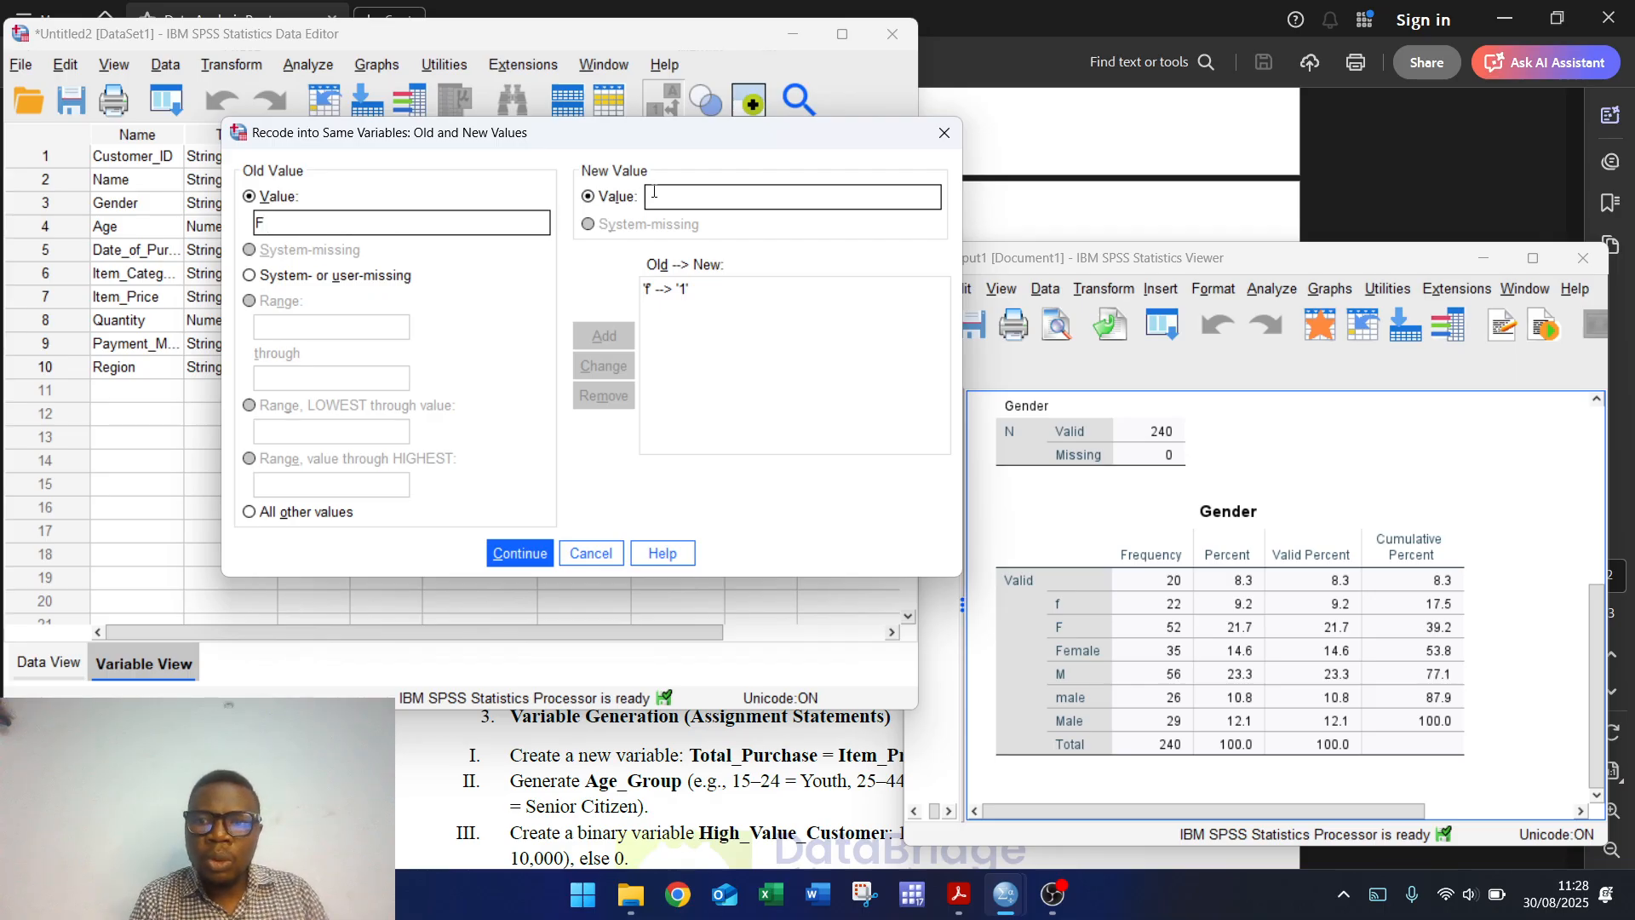
{"action": "type", "text": "1"}
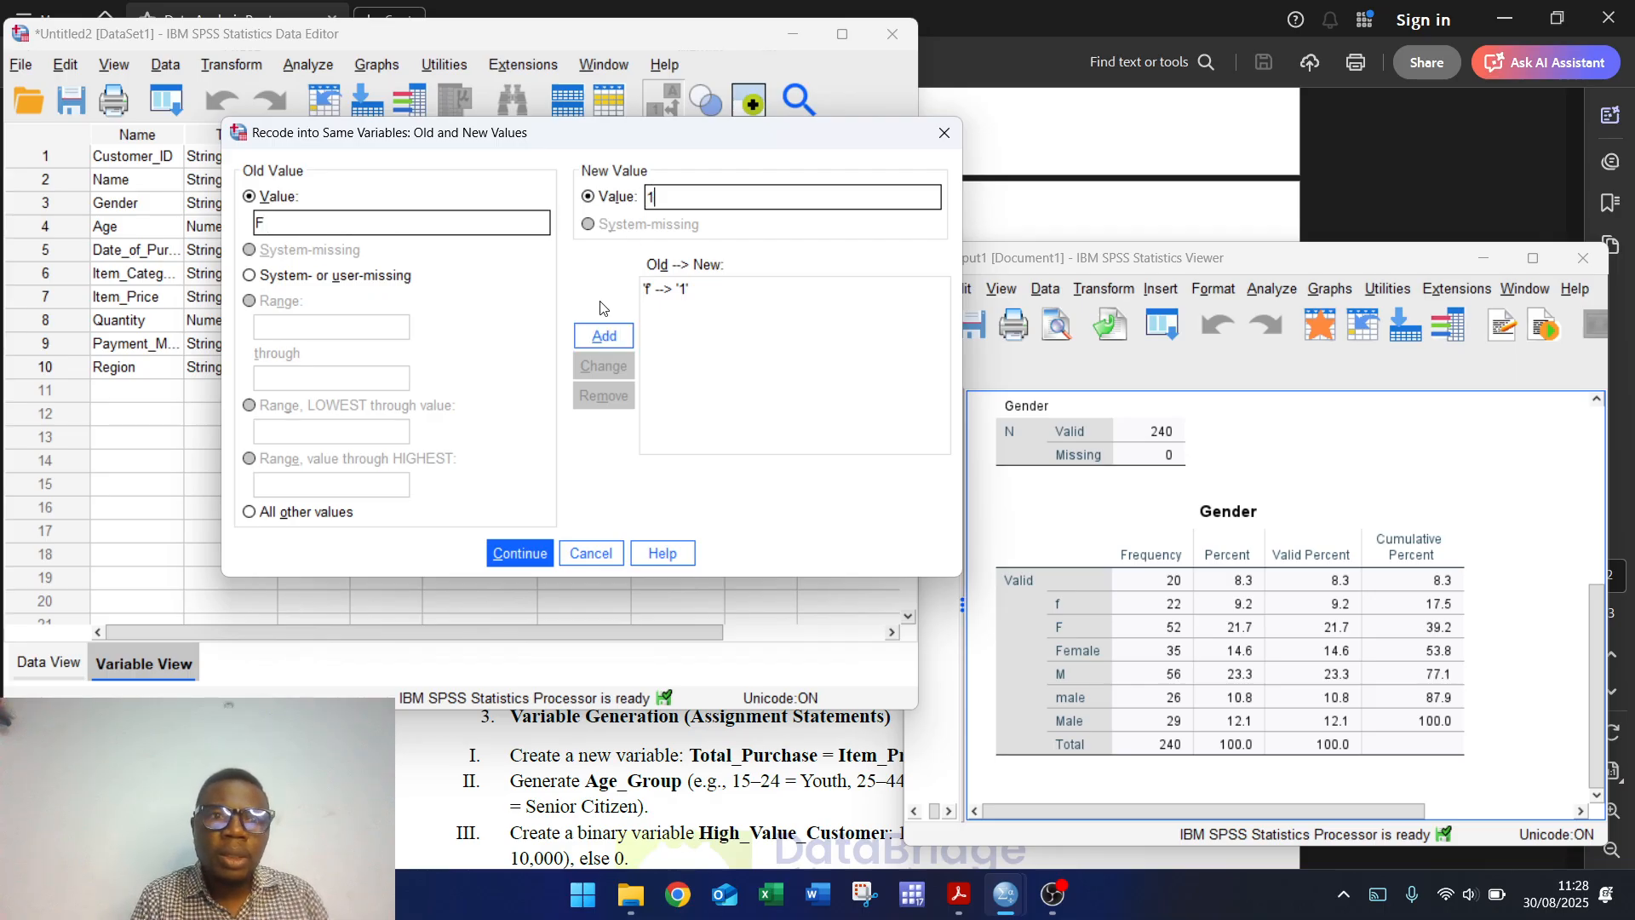
{"action": "left_click", "coordinate": [600, 341]}
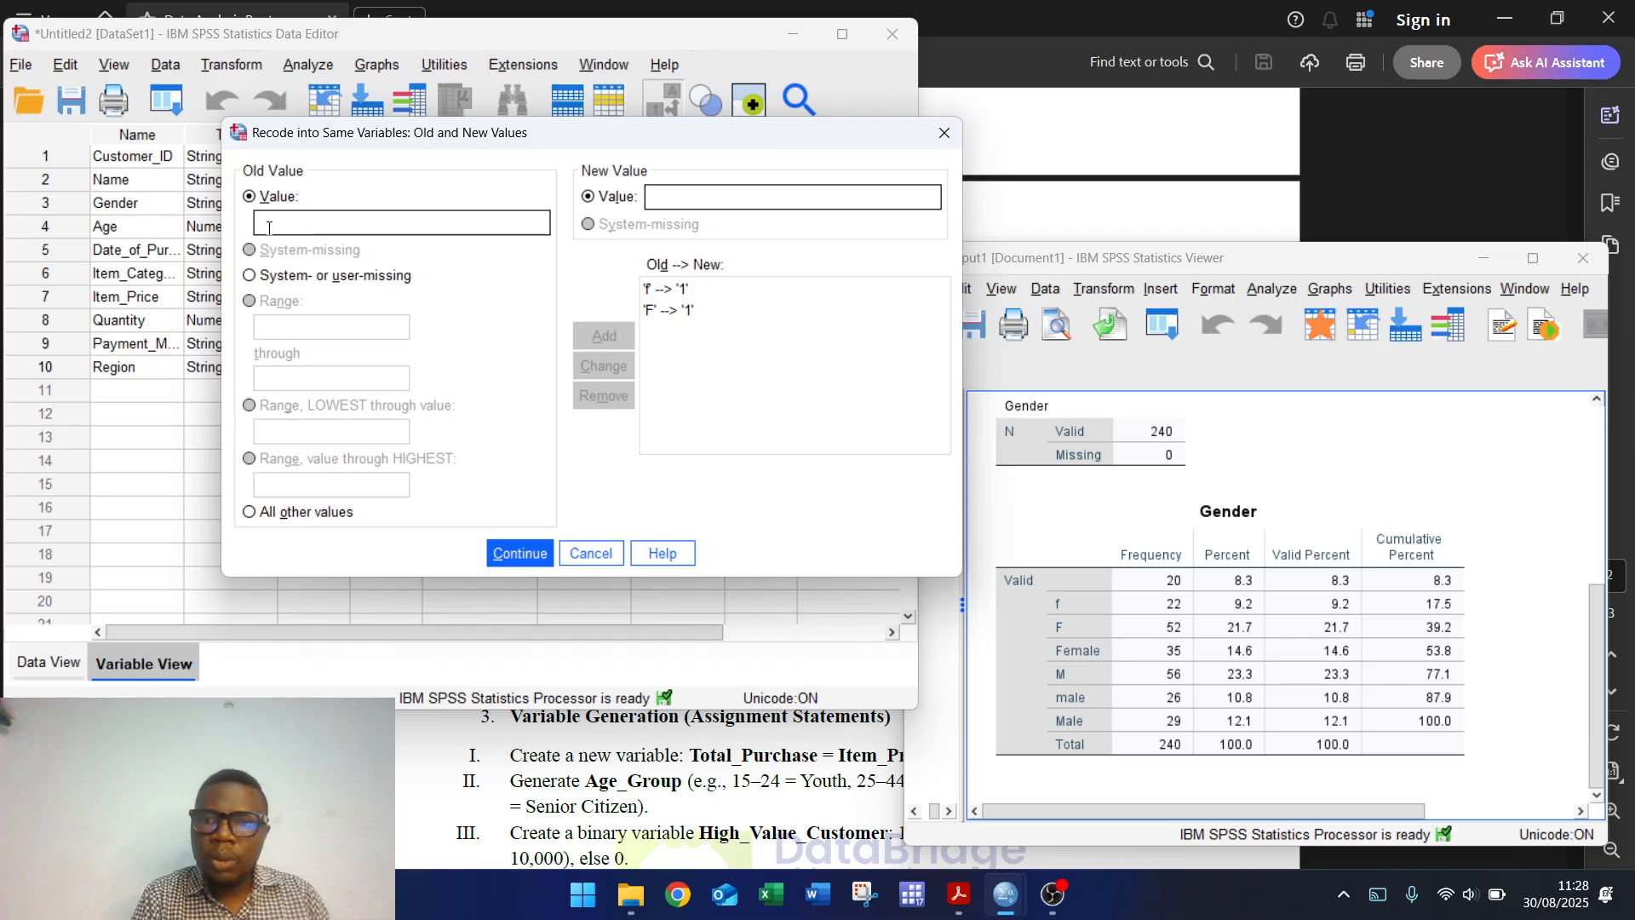
{"action": "left_click", "coordinate": [270, 224]}
{"action": "type", "text": "Female"}
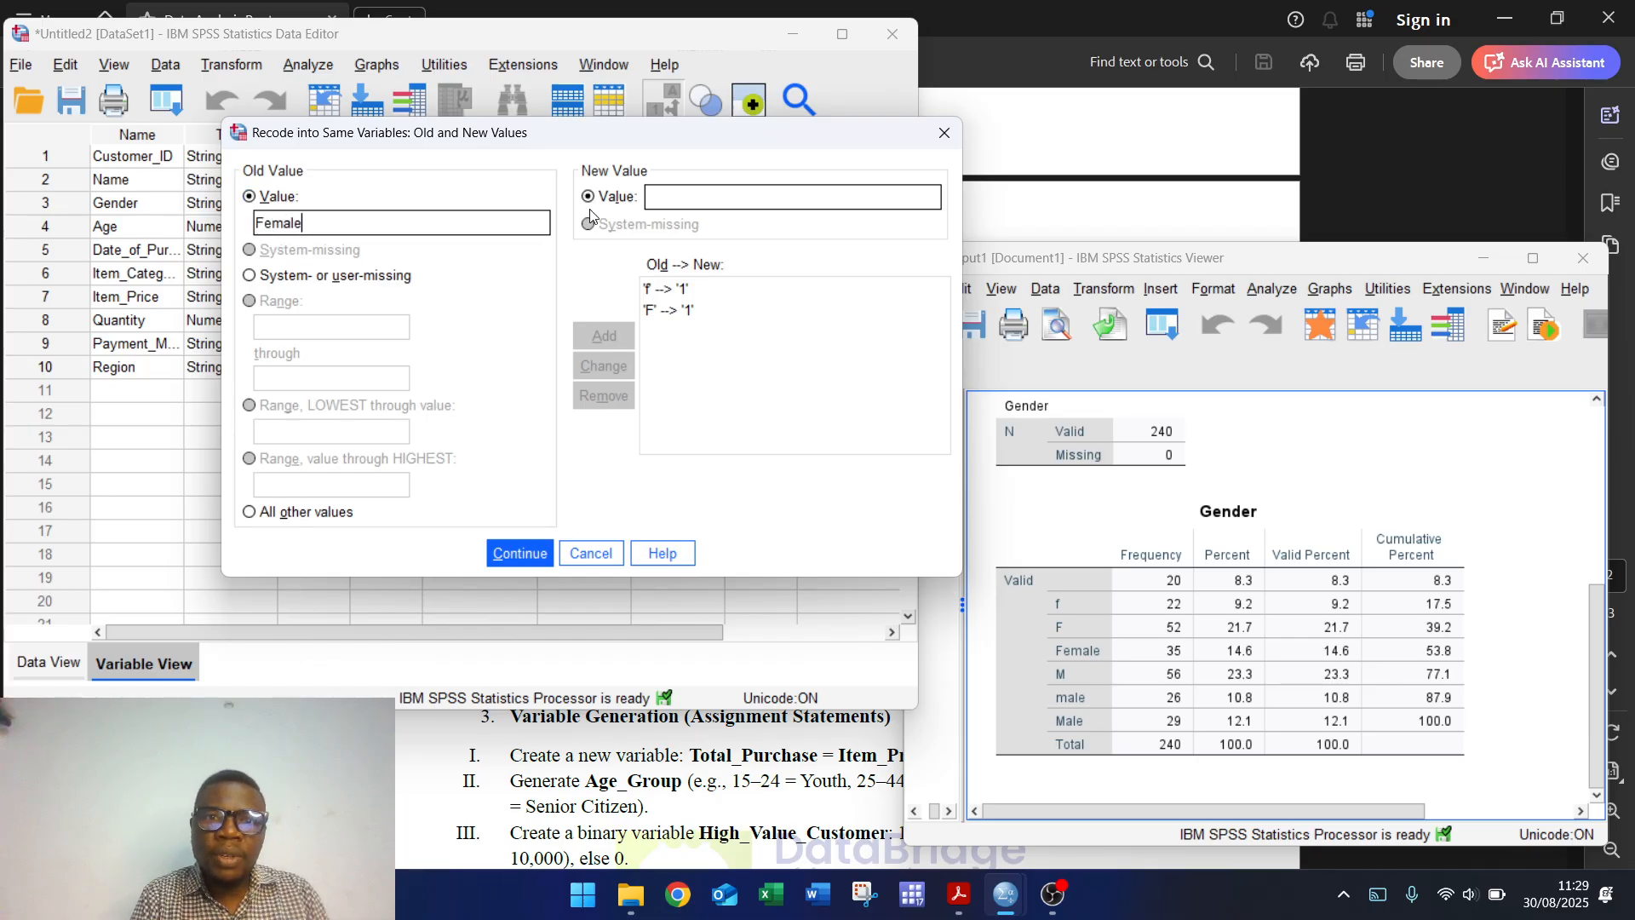
{"action": "left_click", "coordinate": [692, 196]}
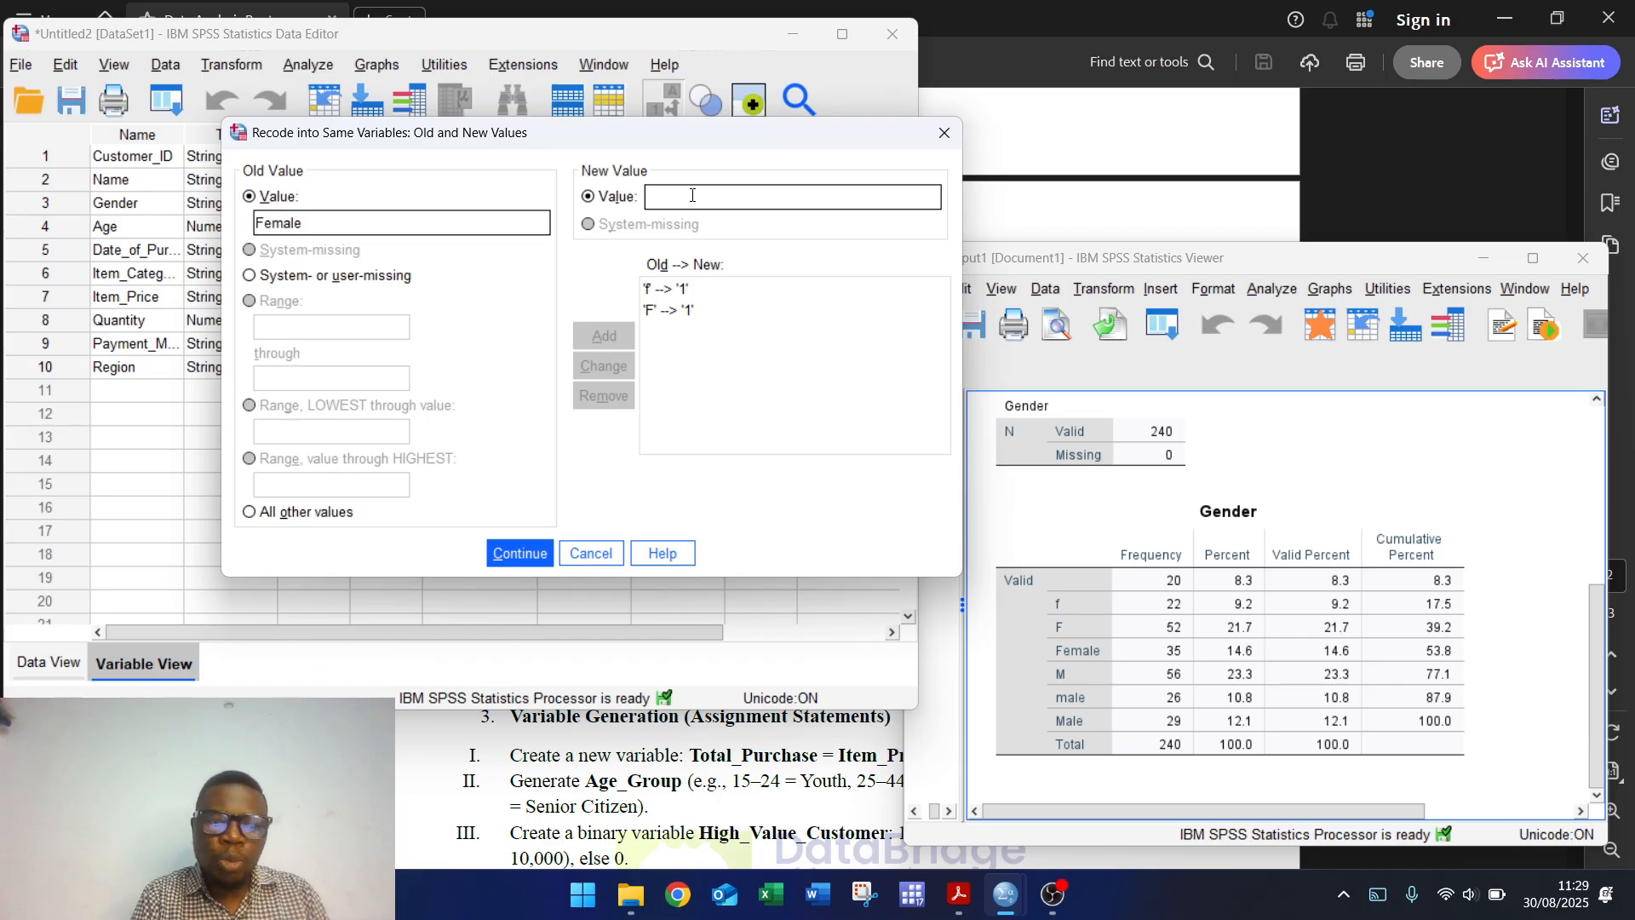
{"action": "type", "text": "1"}
{"action": "left_click", "coordinate": [611, 335]}
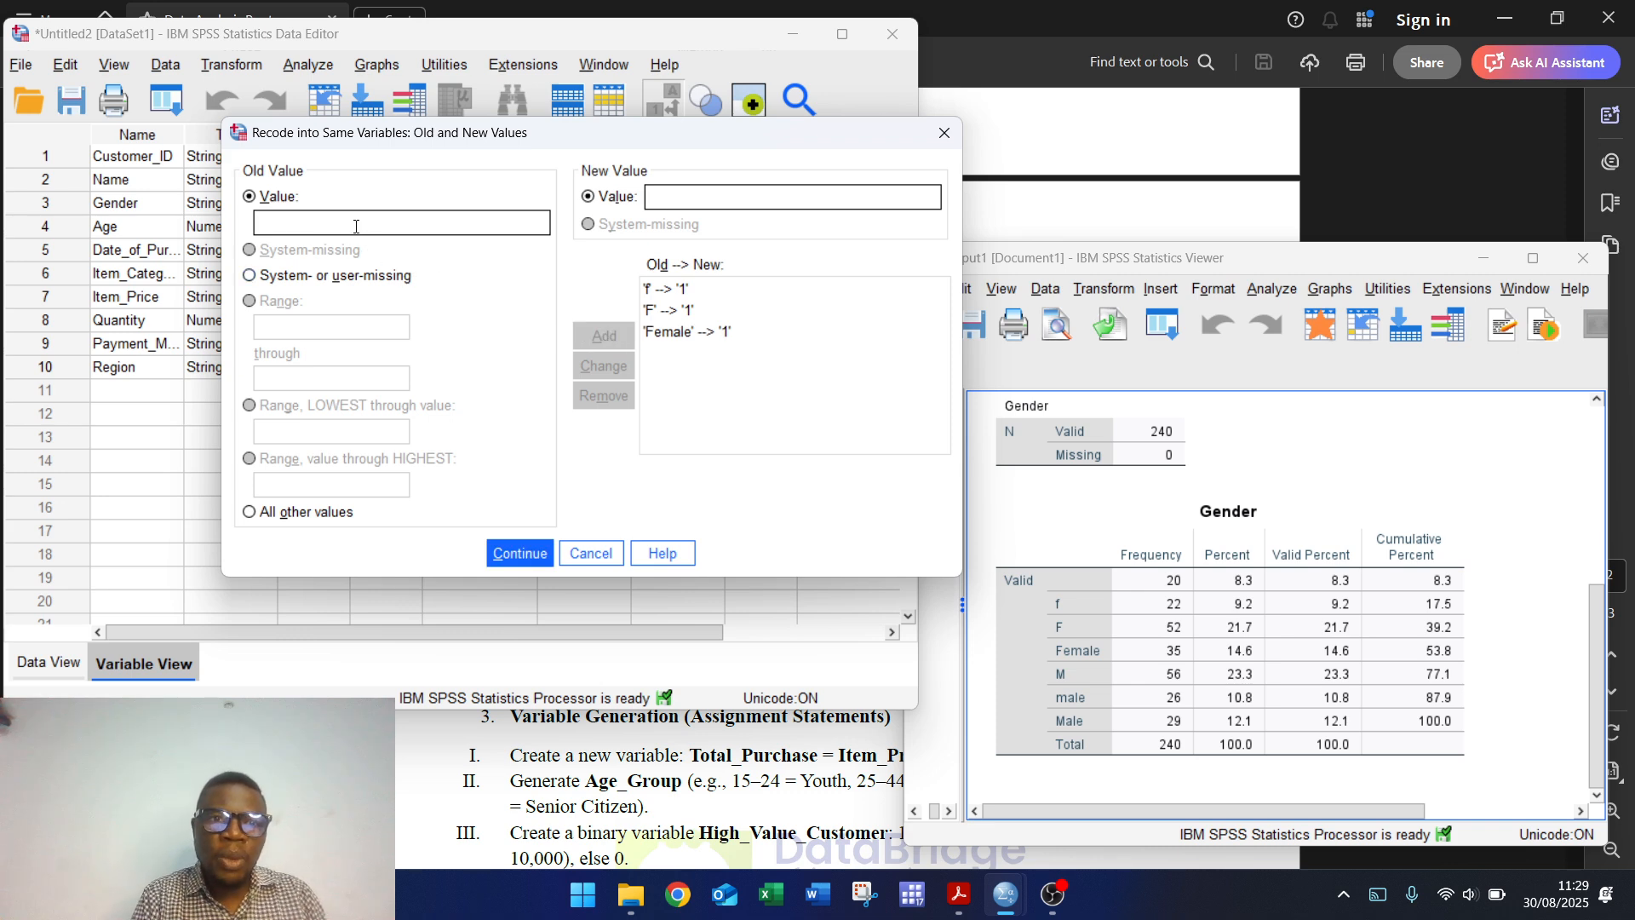
Step: Map M, male and Male to 2 and run the Gender recode
{"action": "type", "text": "M"}
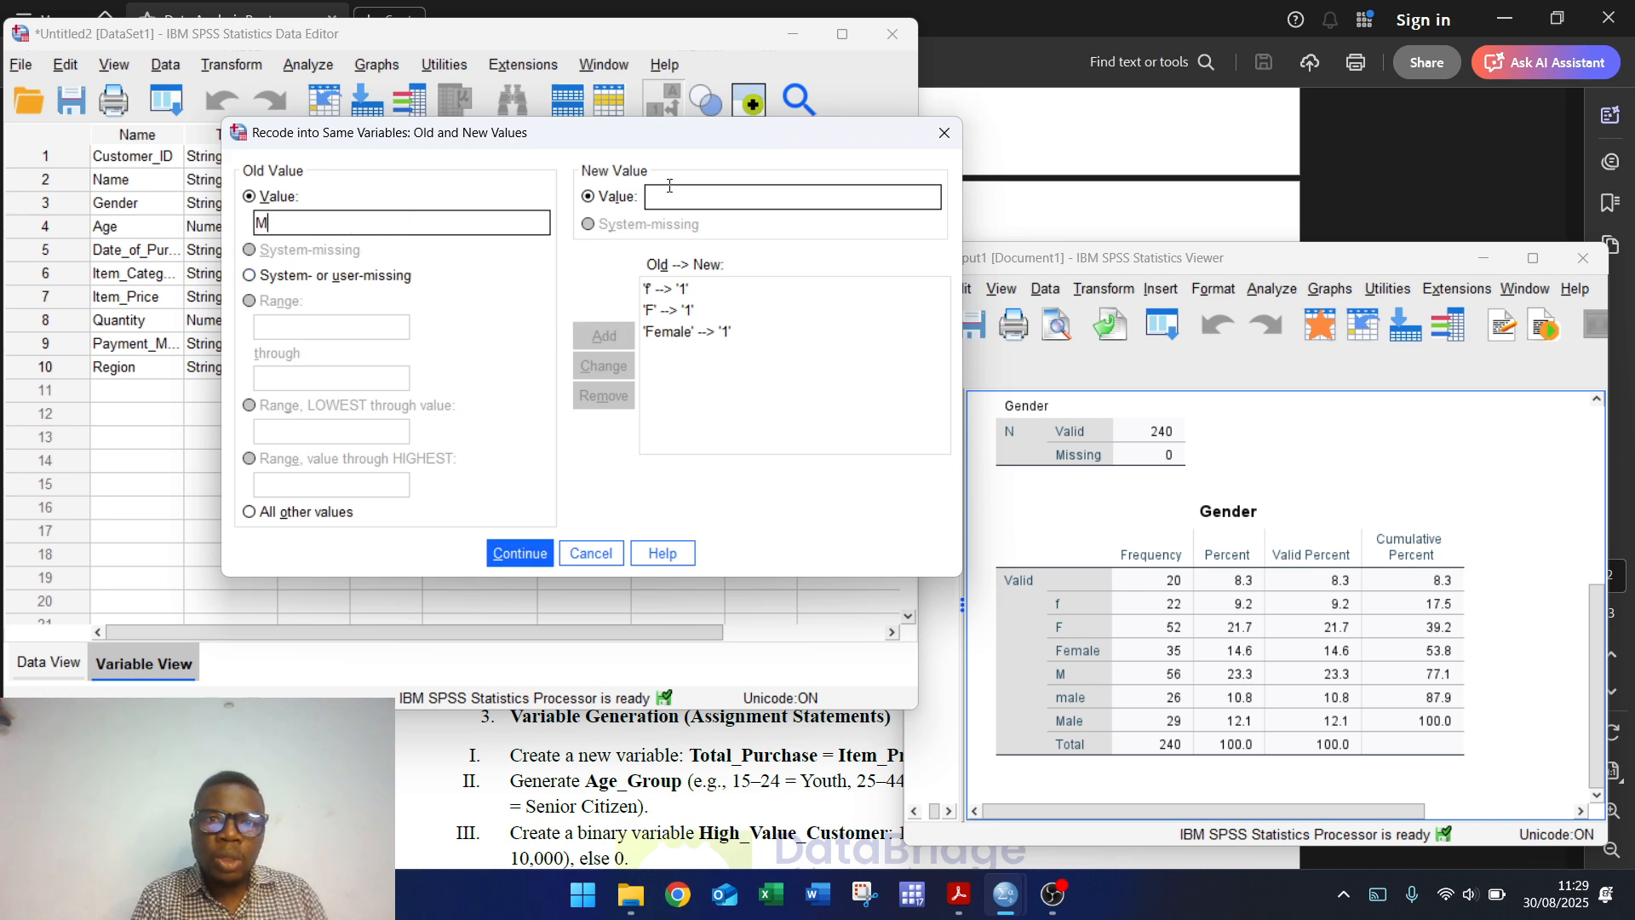
{"action": "left_click", "coordinate": [672, 185]}
{"action": "type", "text": "2"}
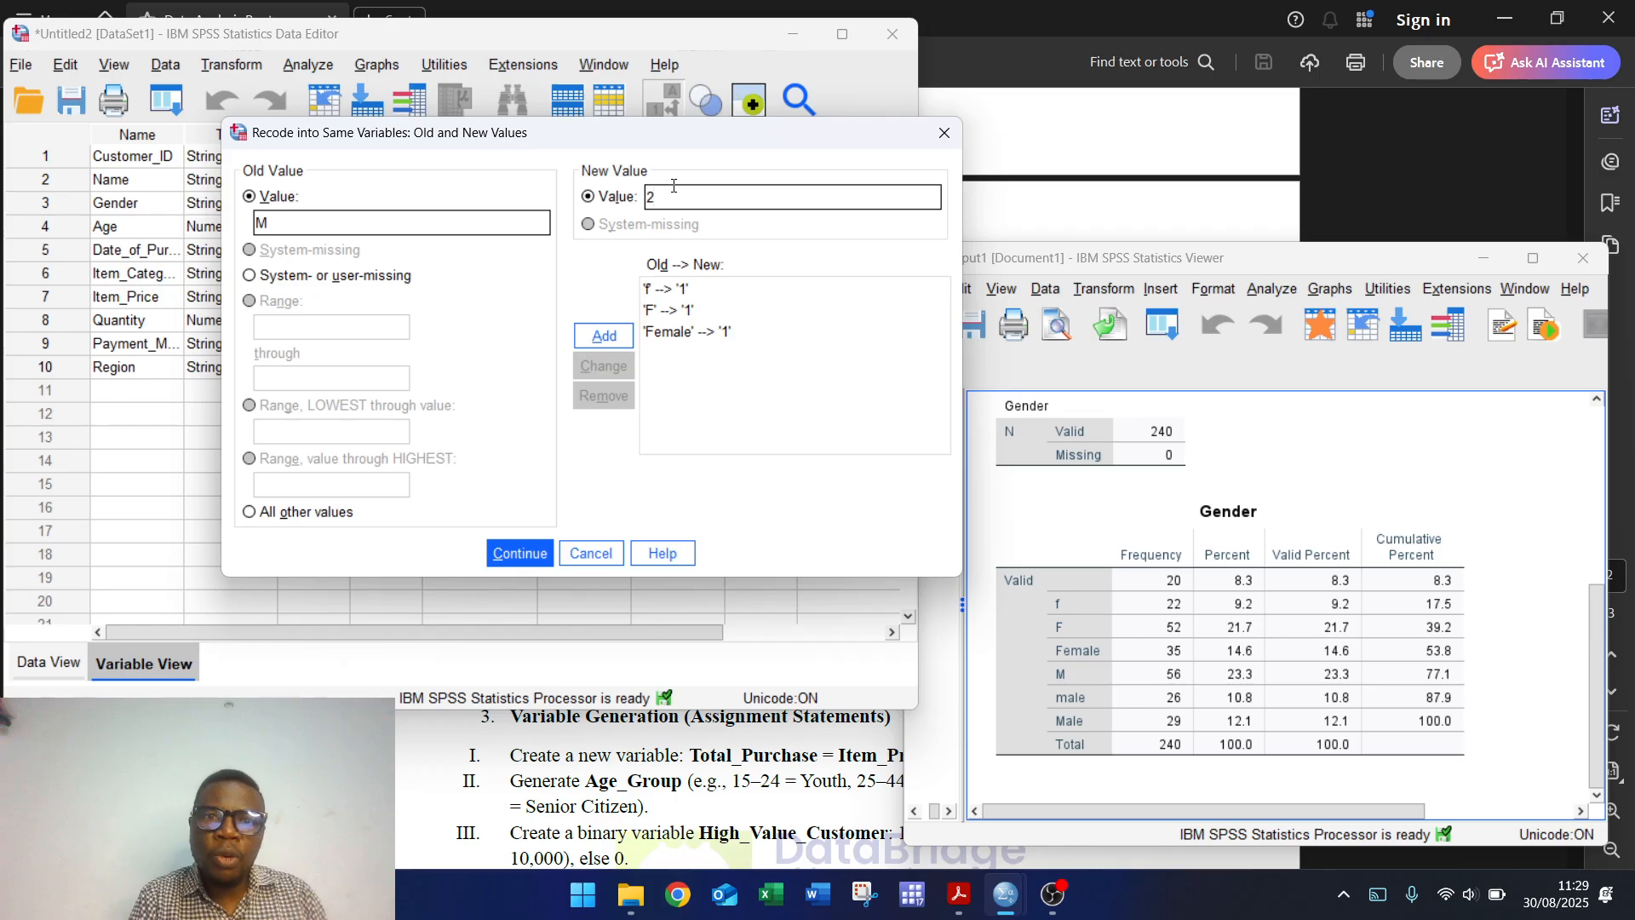
{"action": "left_click", "coordinate": [604, 335]}
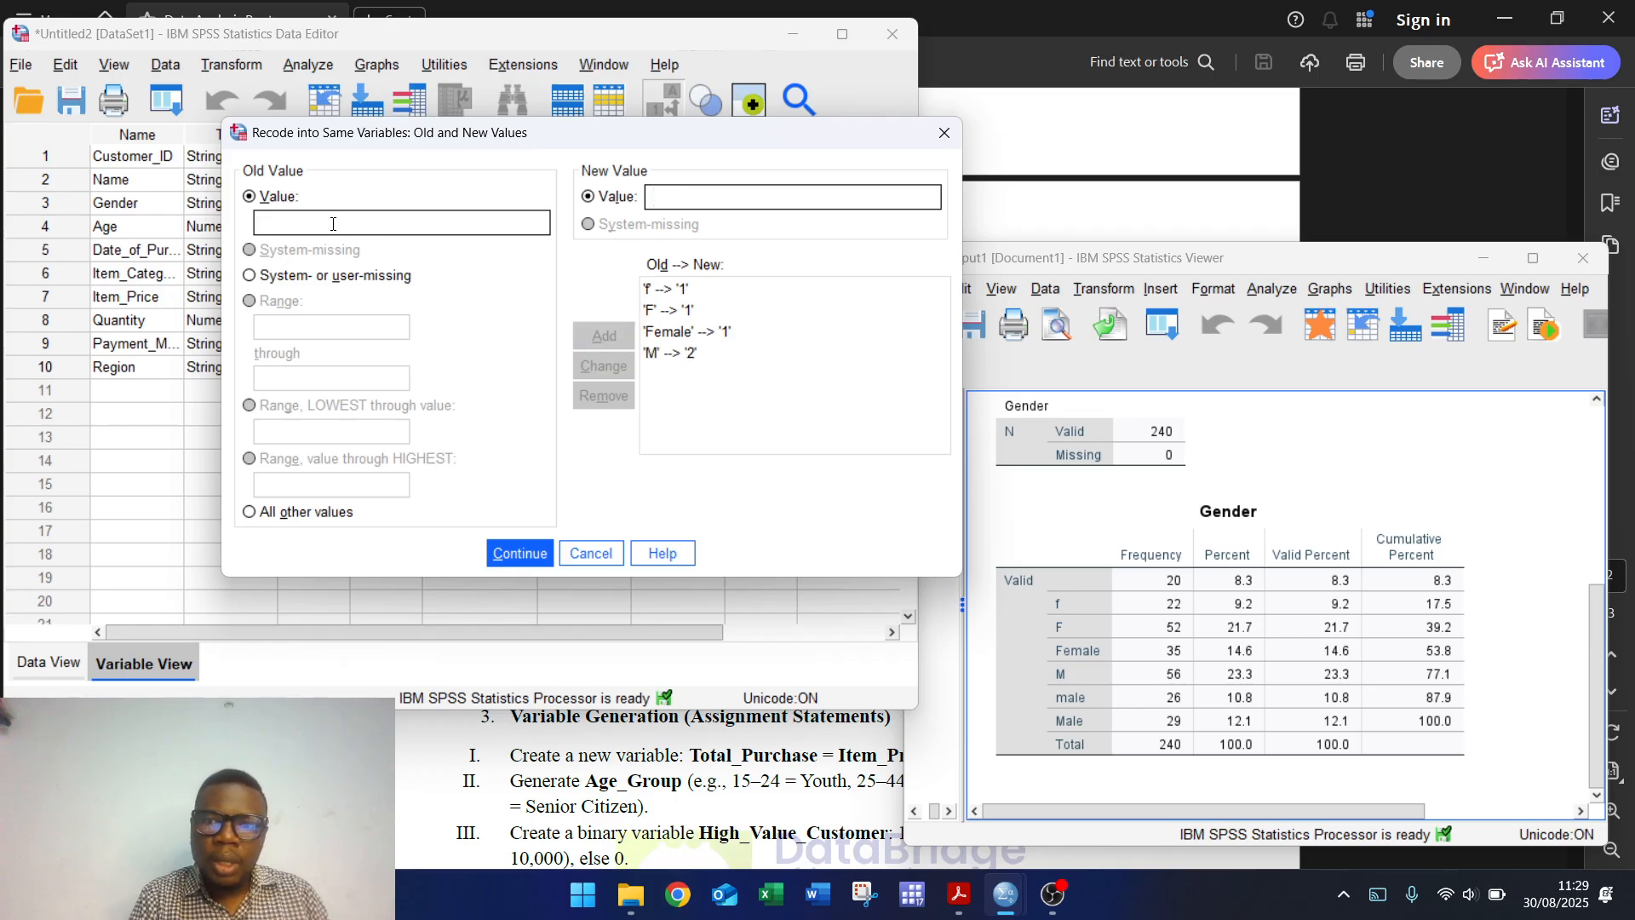
{"action": "type", "text": "male"}
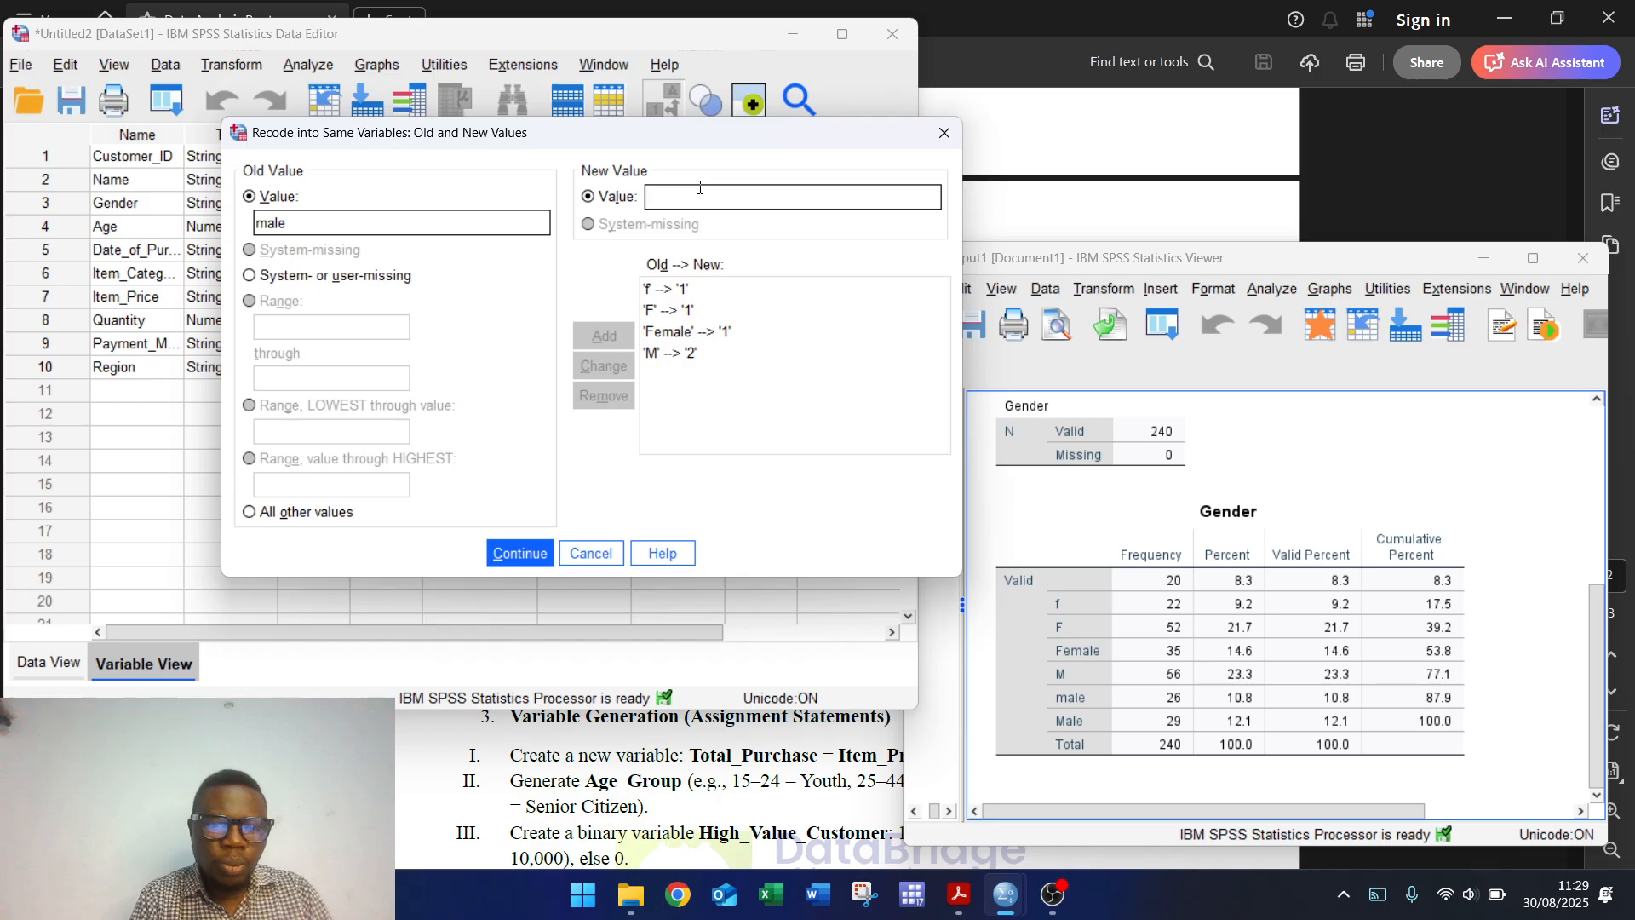
{"action": "left_click", "coordinate": [700, 188]}
{"action": "type", "text": "2"}
{"action": "left_click", "coordinate": [604, 336]}
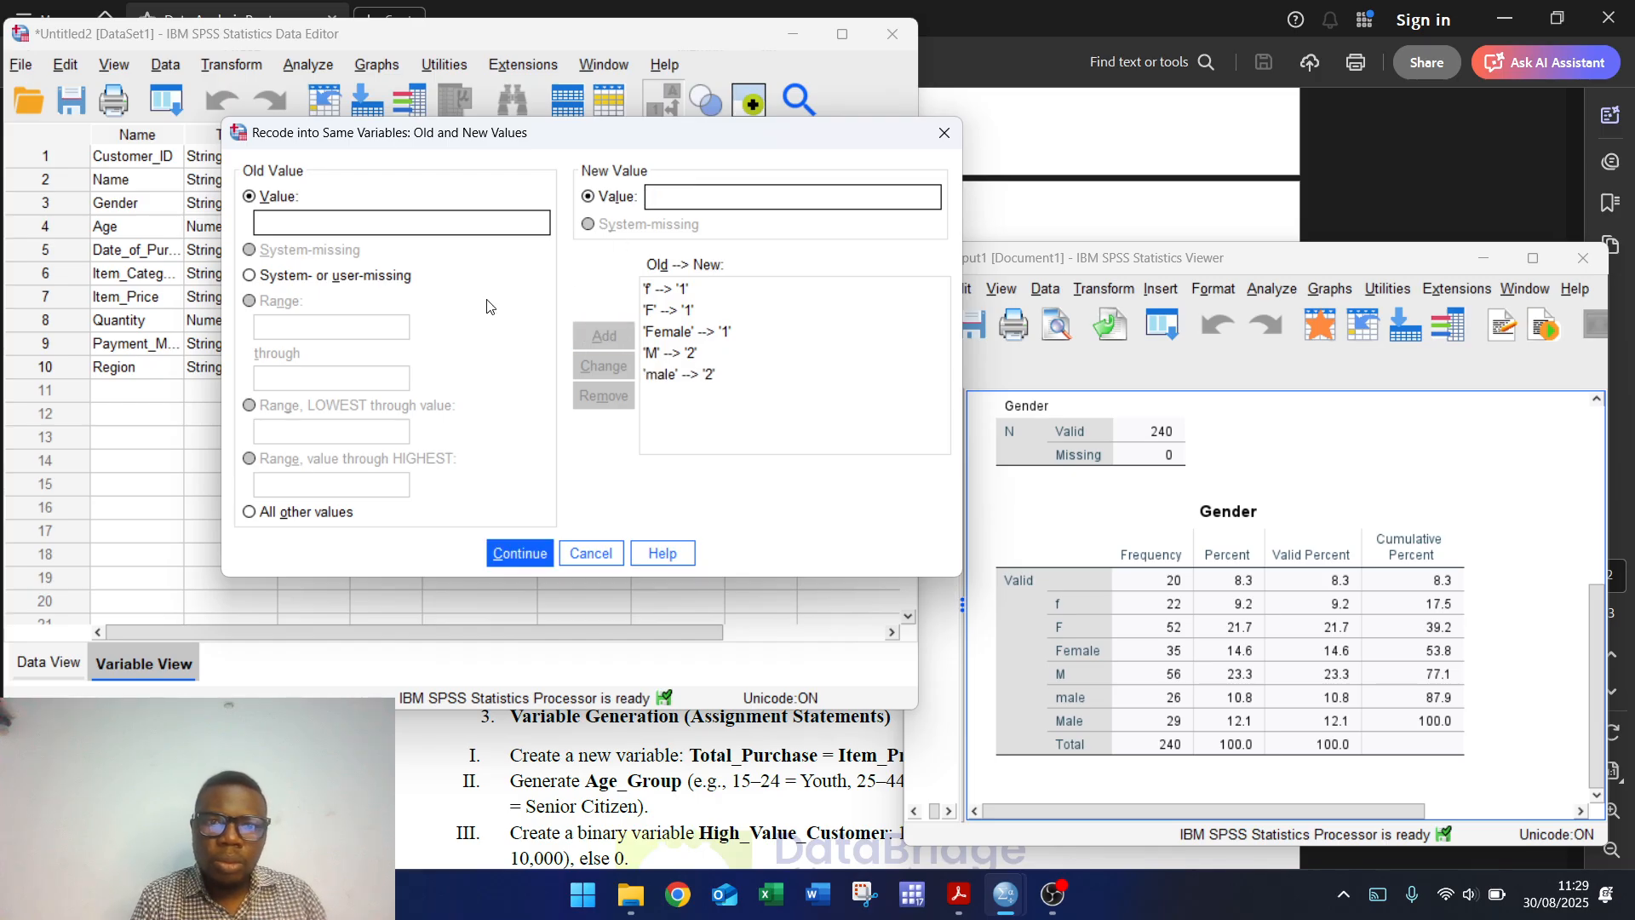
{"action": "left_click", "coordinate": [318, 211]}
{"action": "type", "text": "Ma"}
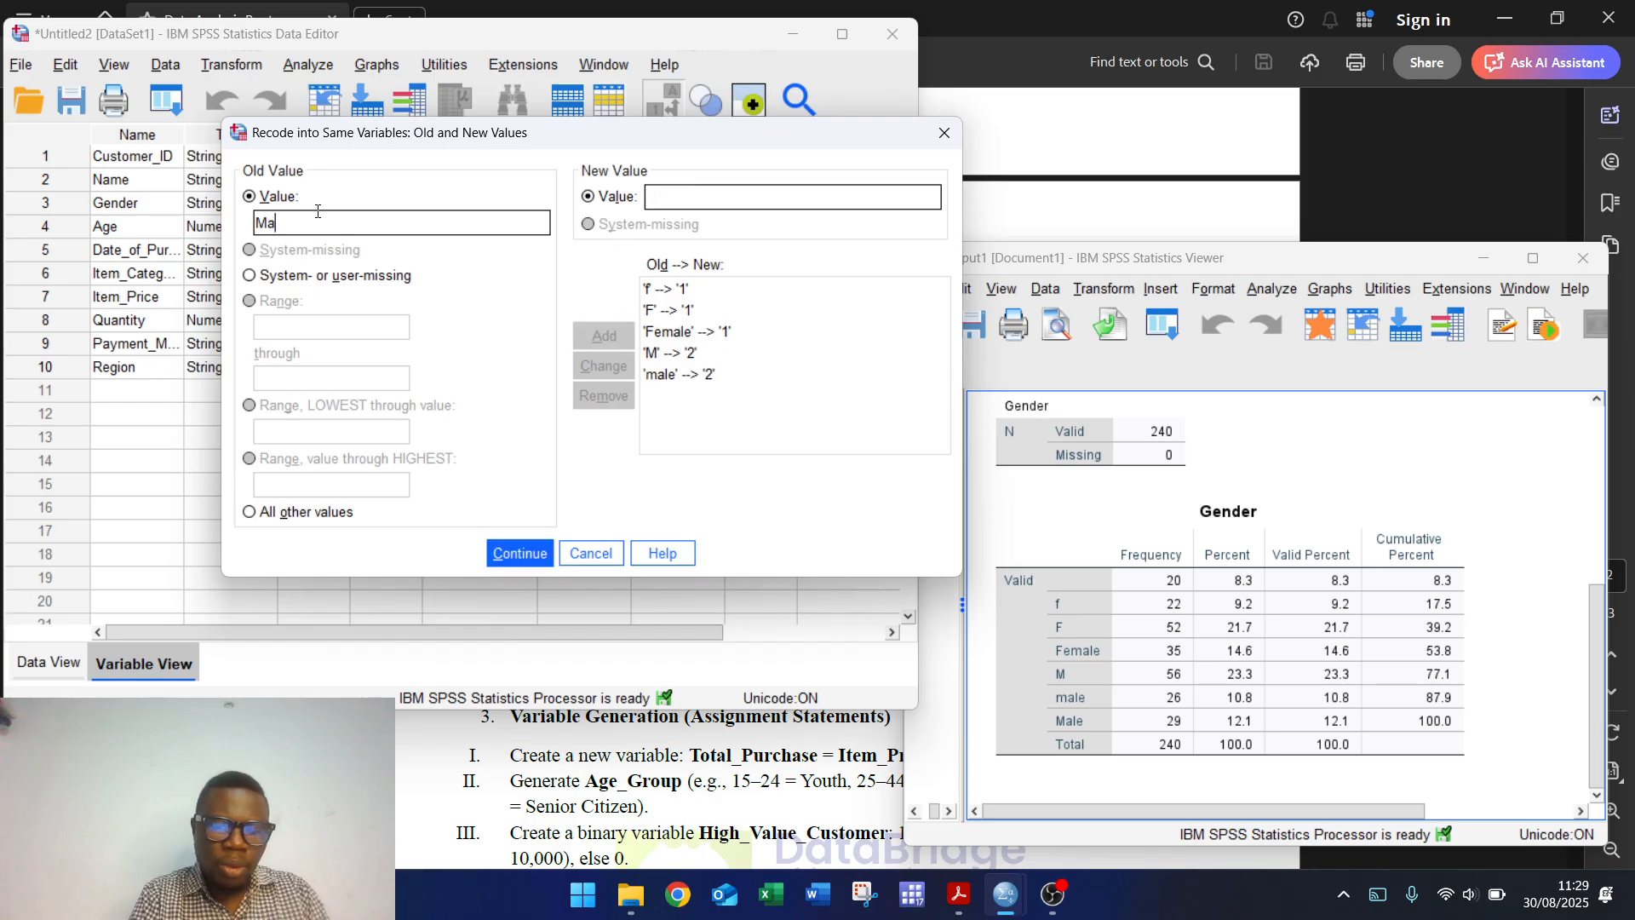
{"action": "type", "text": "le"}
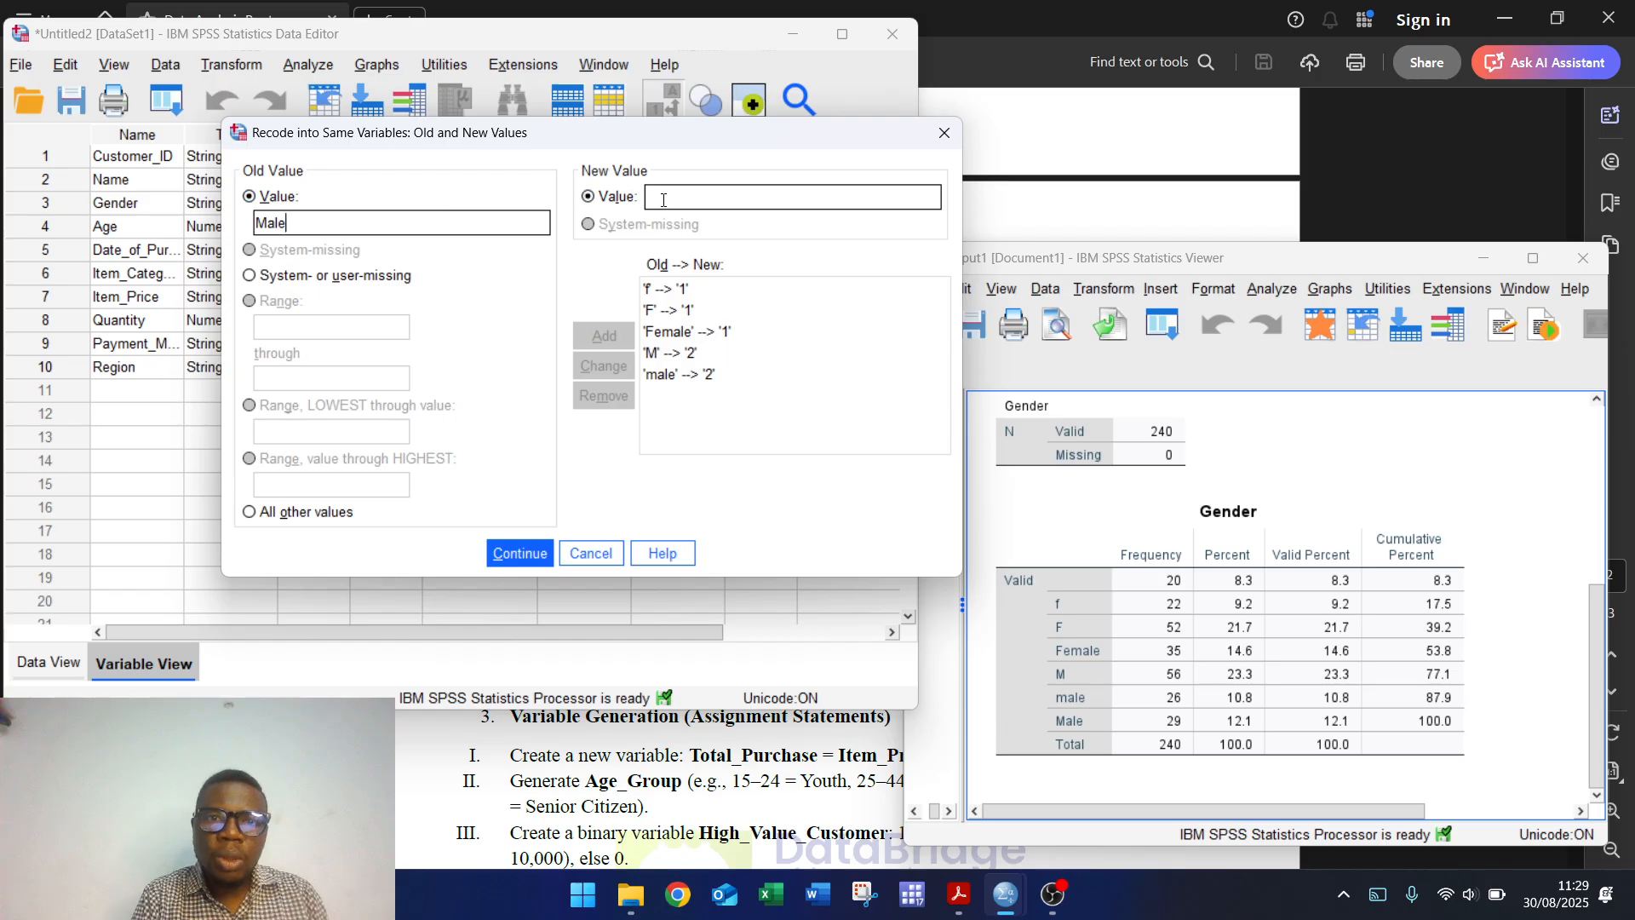
{"action": "type", "text": "2"}
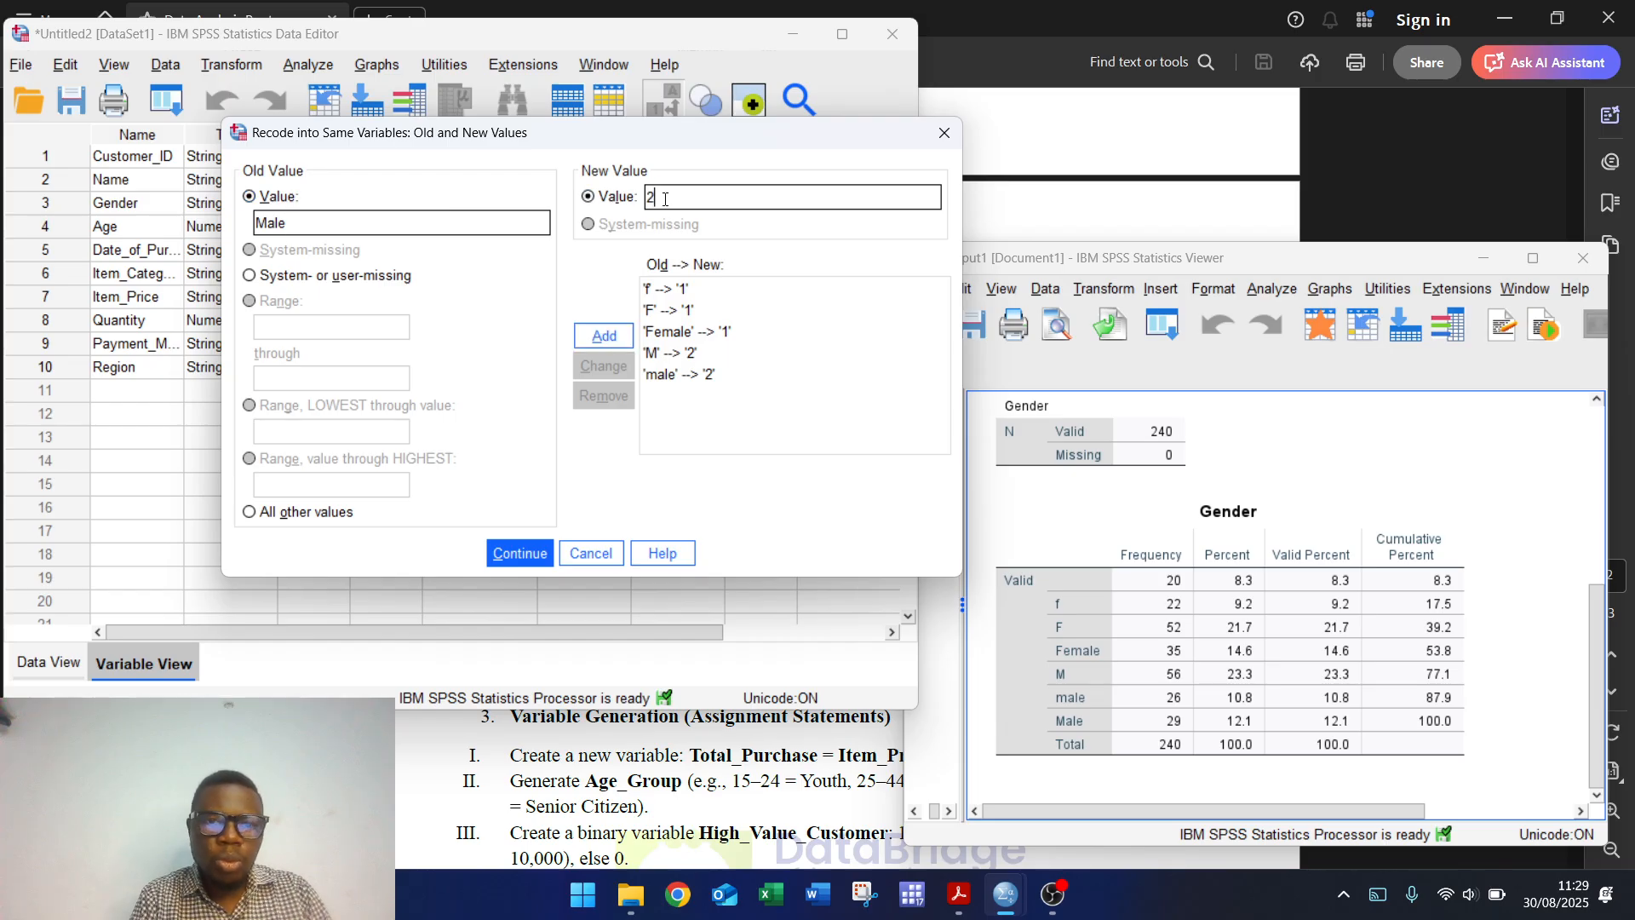
{"action": "left_click", "coordinate": [604, 337]}
{"action": "left_click", "coordinate": [545, 553]}
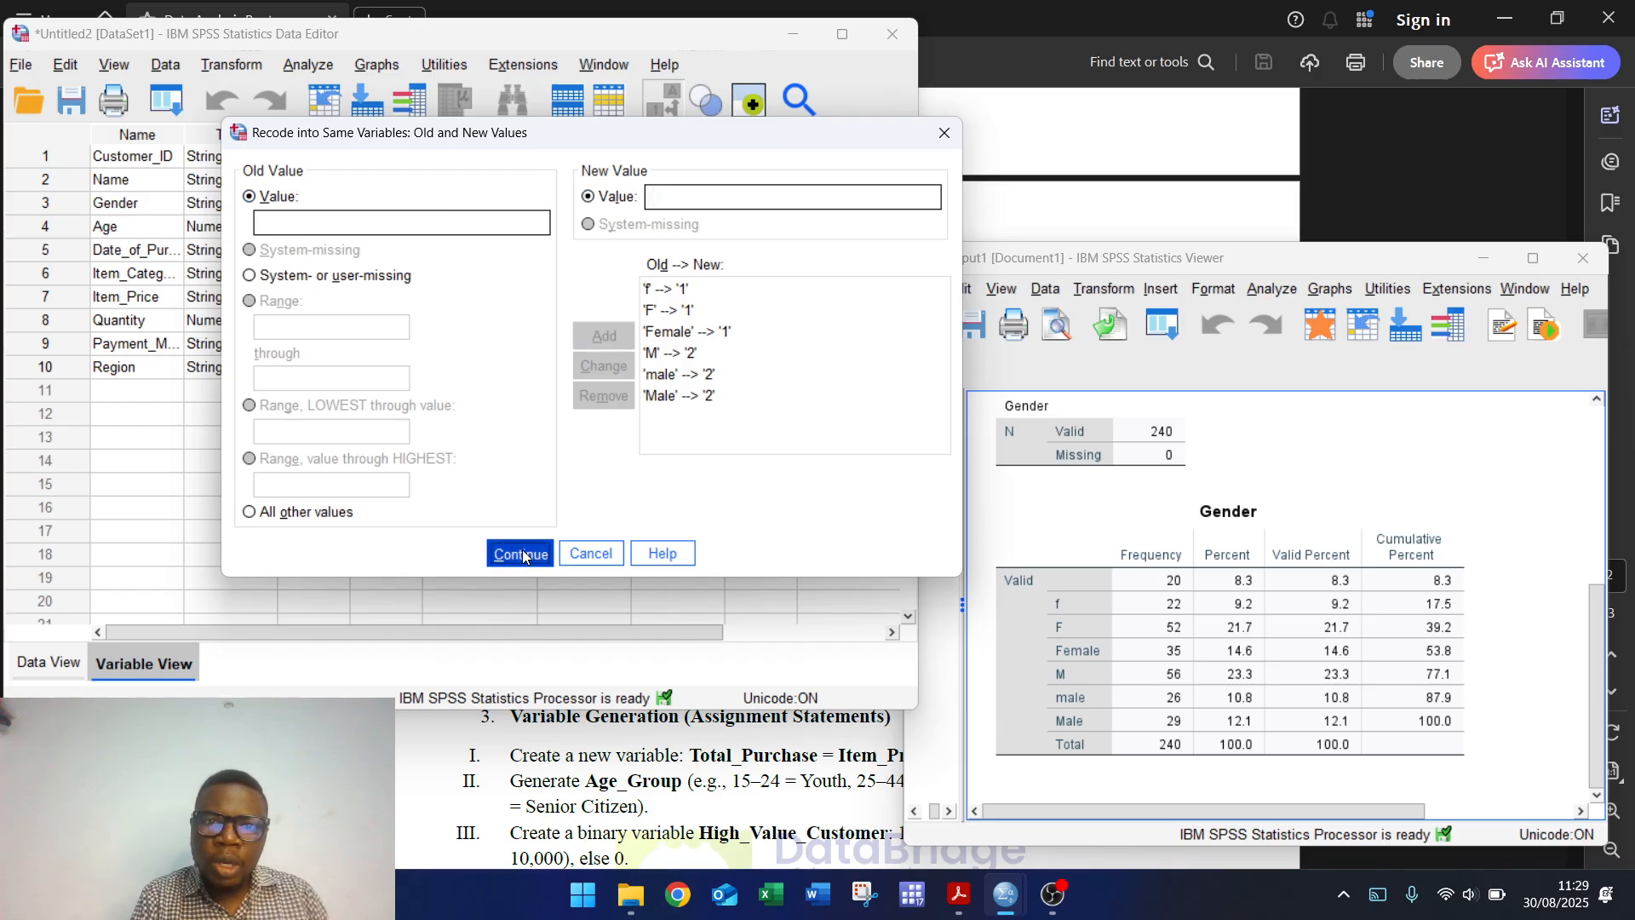
{"action": "left_click", "coordinate": [366, 469]}
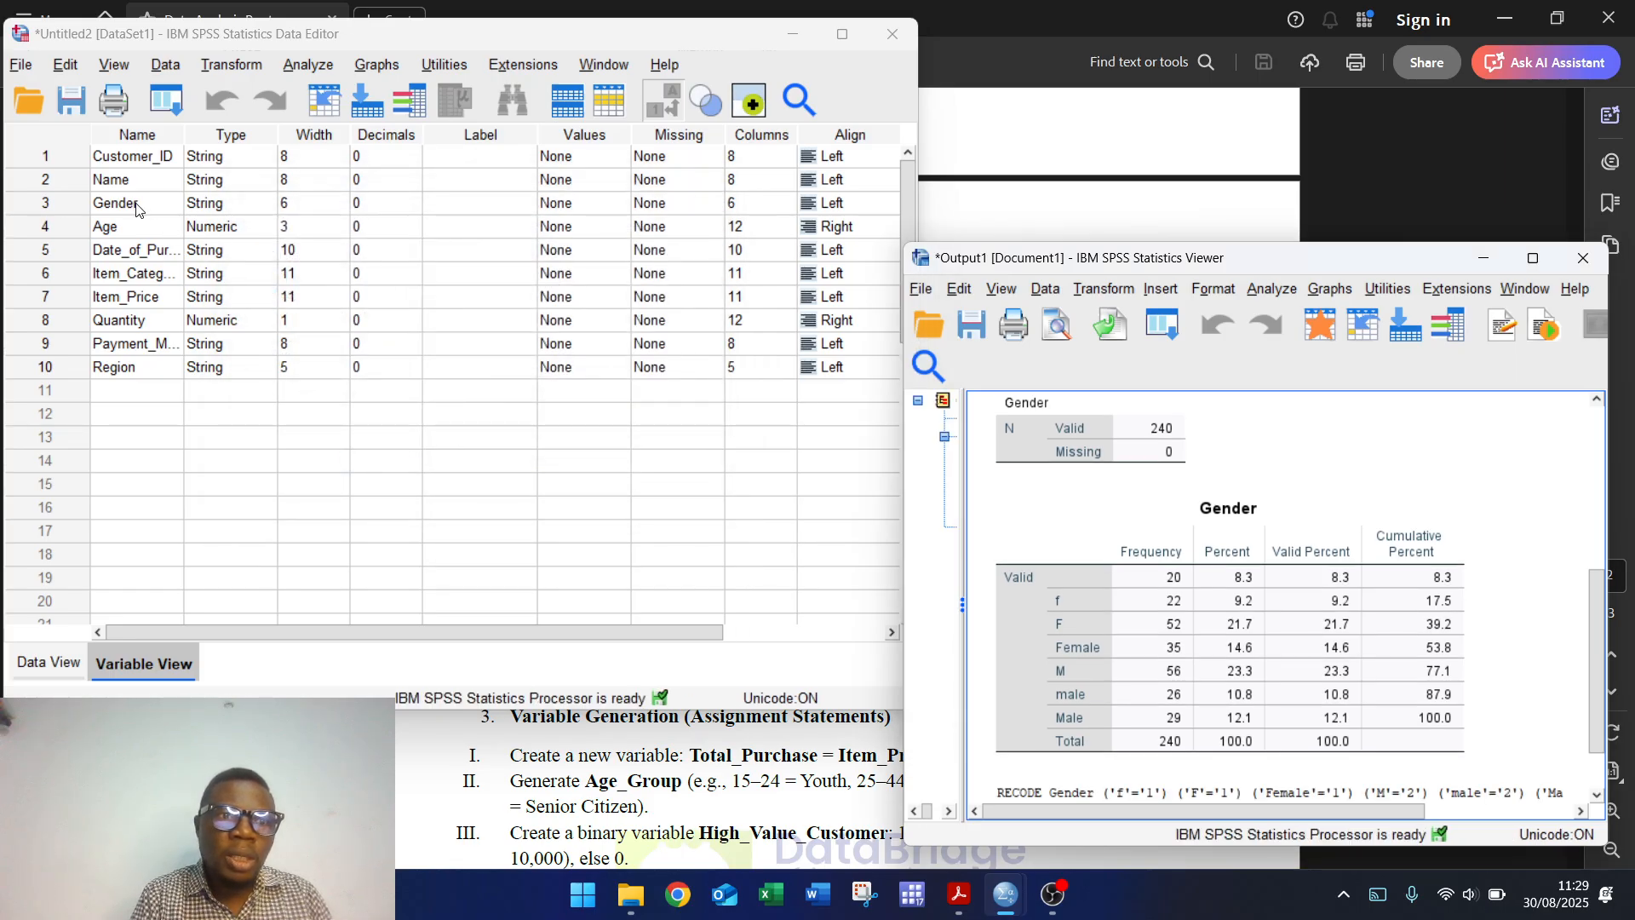
Step: Change the Gender variable's type to Numeric
{"action": "left_click", "coordinate": [255, 205]}
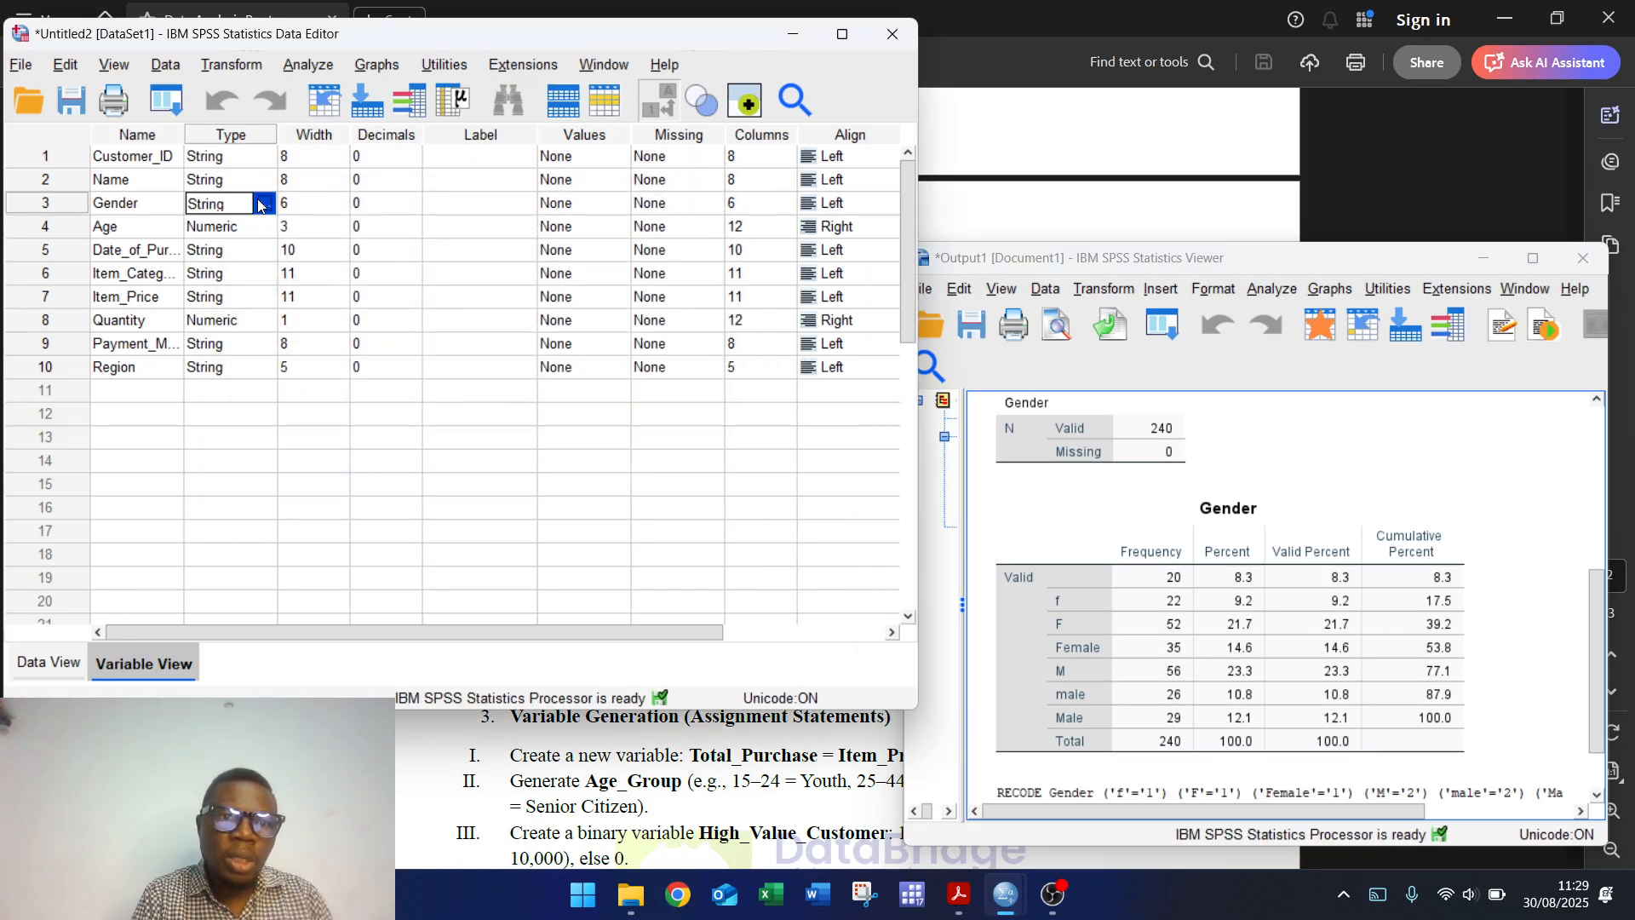
{"action": "left_click", "coordinate": [270, 204]}
{"action": "left_click", "coordinate": [244, 230]}
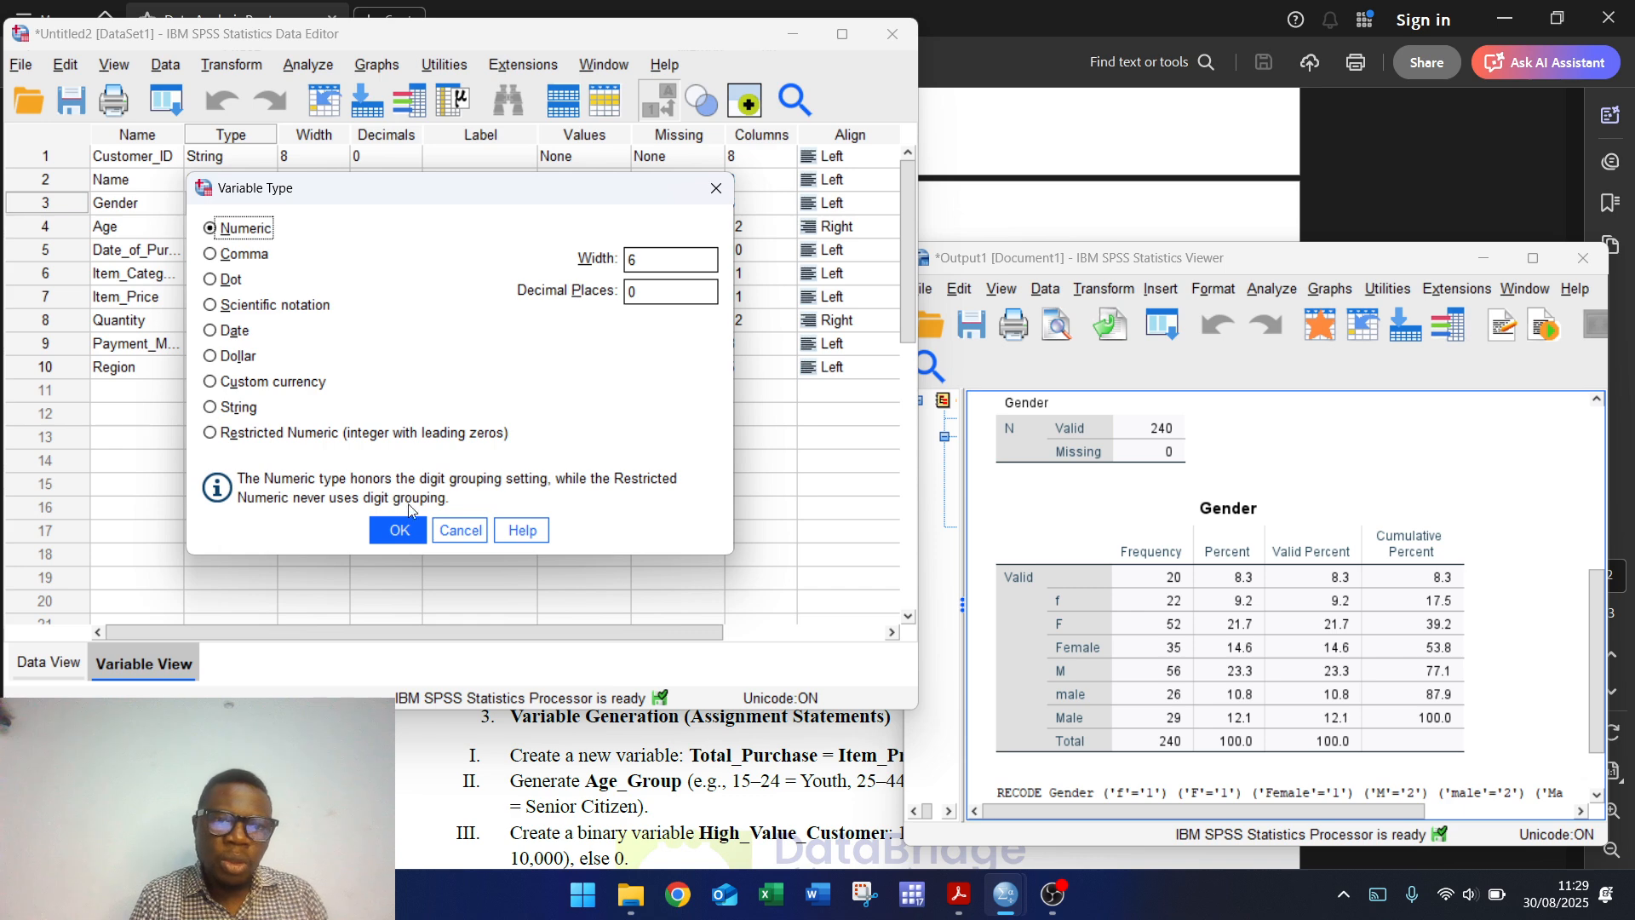
{"action": "left_click", "coordinate": [397, 530]}
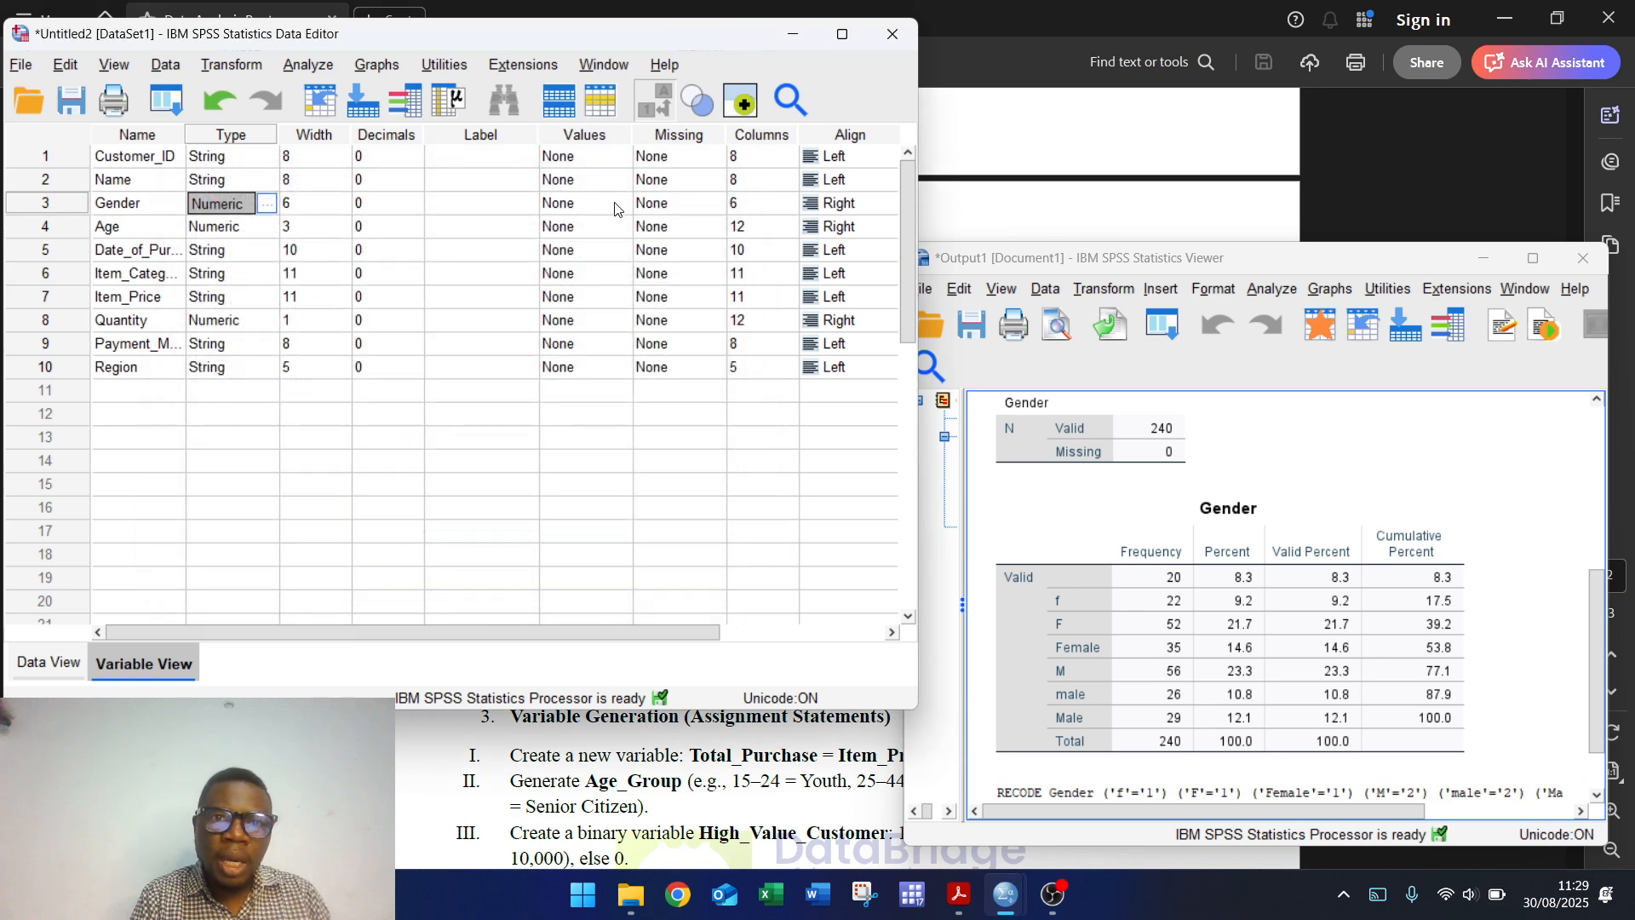
Step: Give Gender the value labels 1 = Female and 2 = Male
{"action": "left_click", "coordinate": [613, 205]}
{"action": "left_click", "coordinate": [615, 204]}
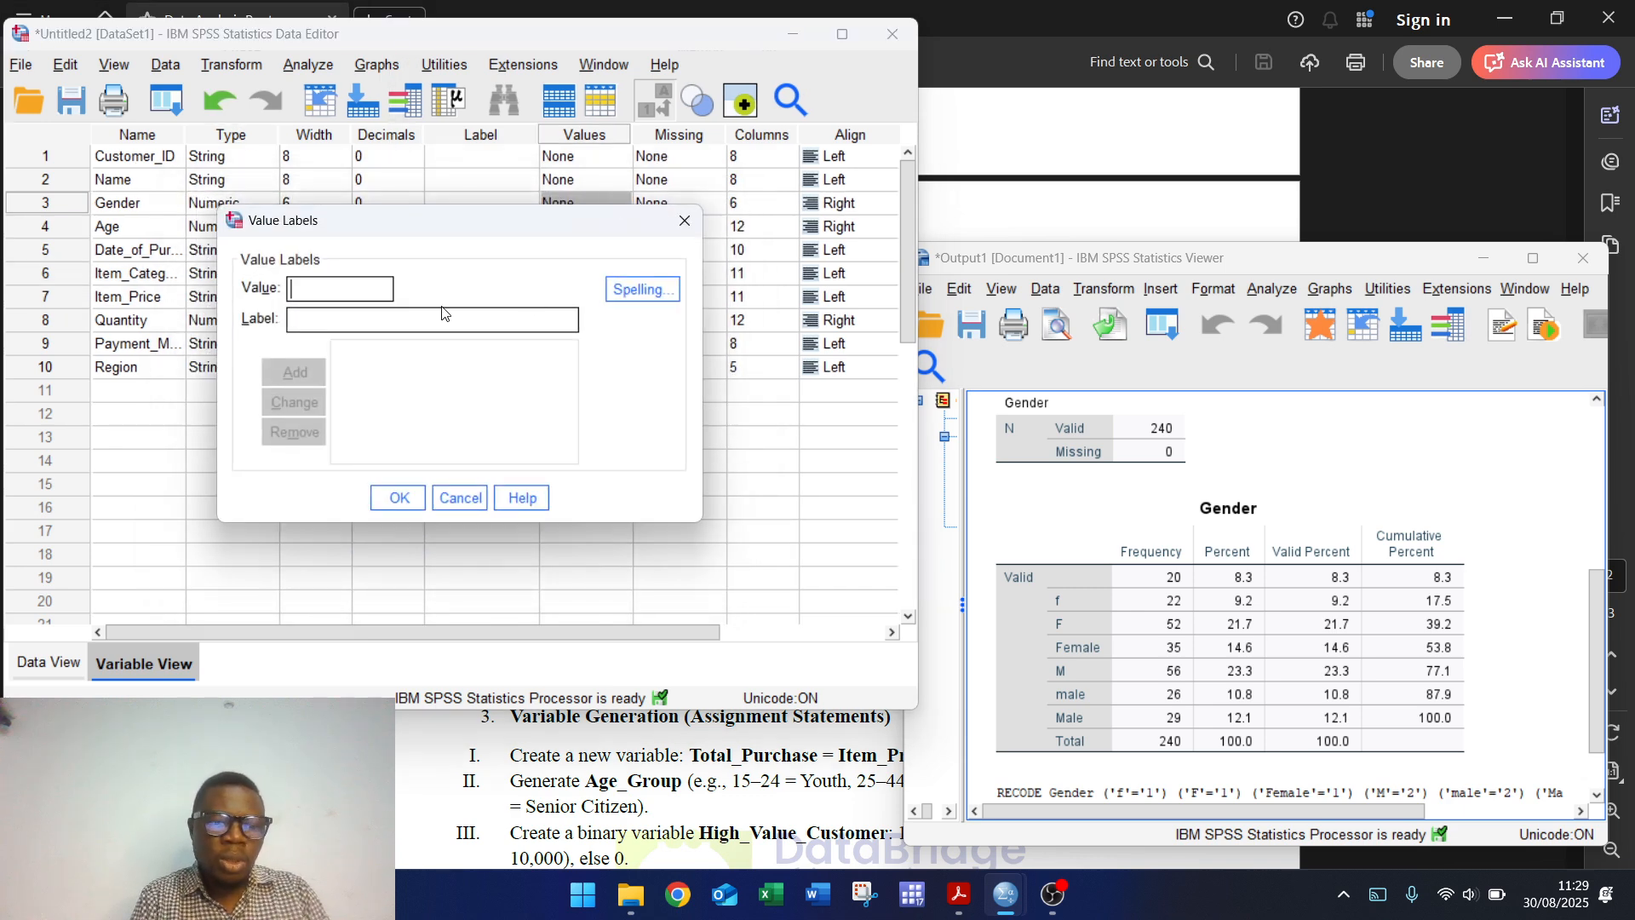
{"action": "type", "text": "1"}
{"action": "key", "text": "Tab"}
{"action": "type", "text": "Female"}
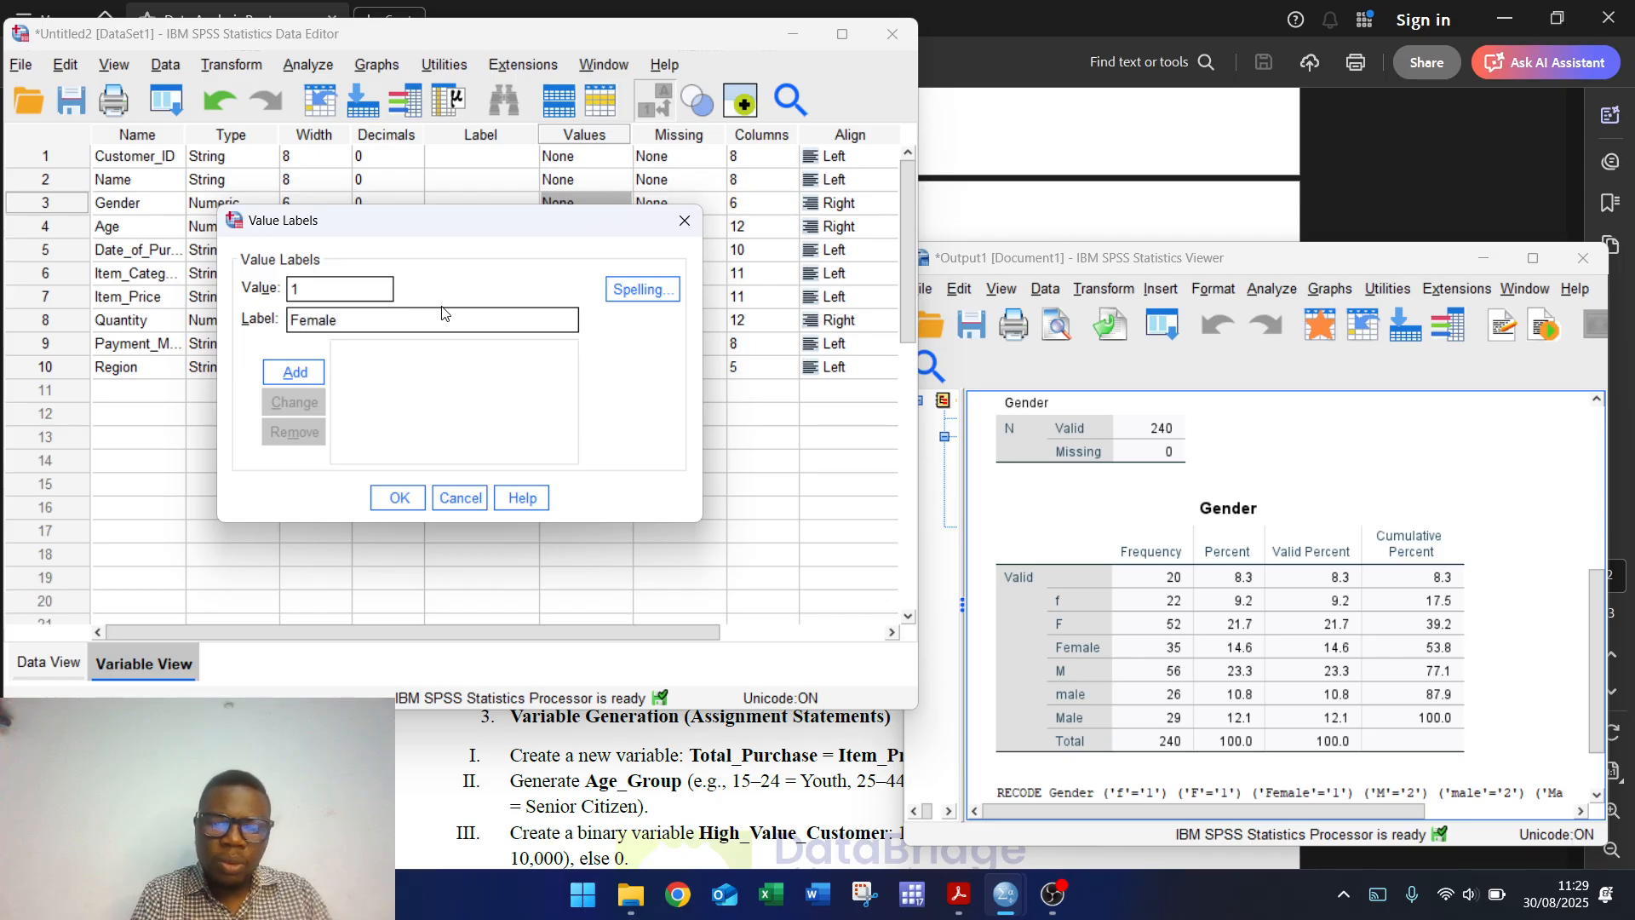
{"action": "left_click", "coordinate": [294, 372]}
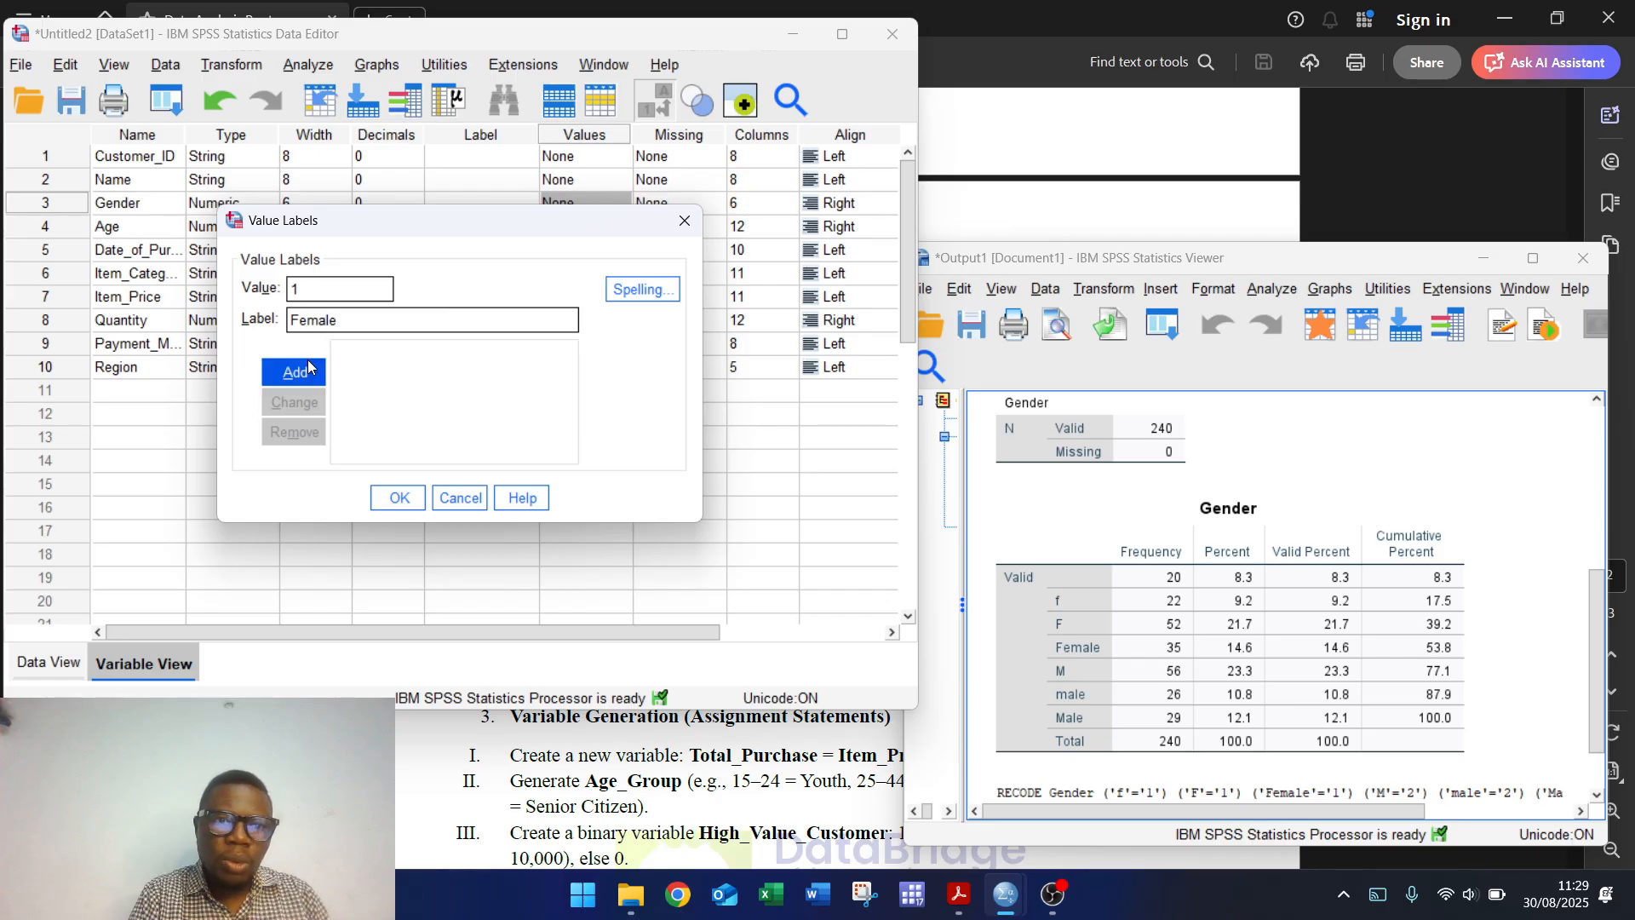
{"action": "type", "text": "2"}
{"action": "key", "text": "Tab"}
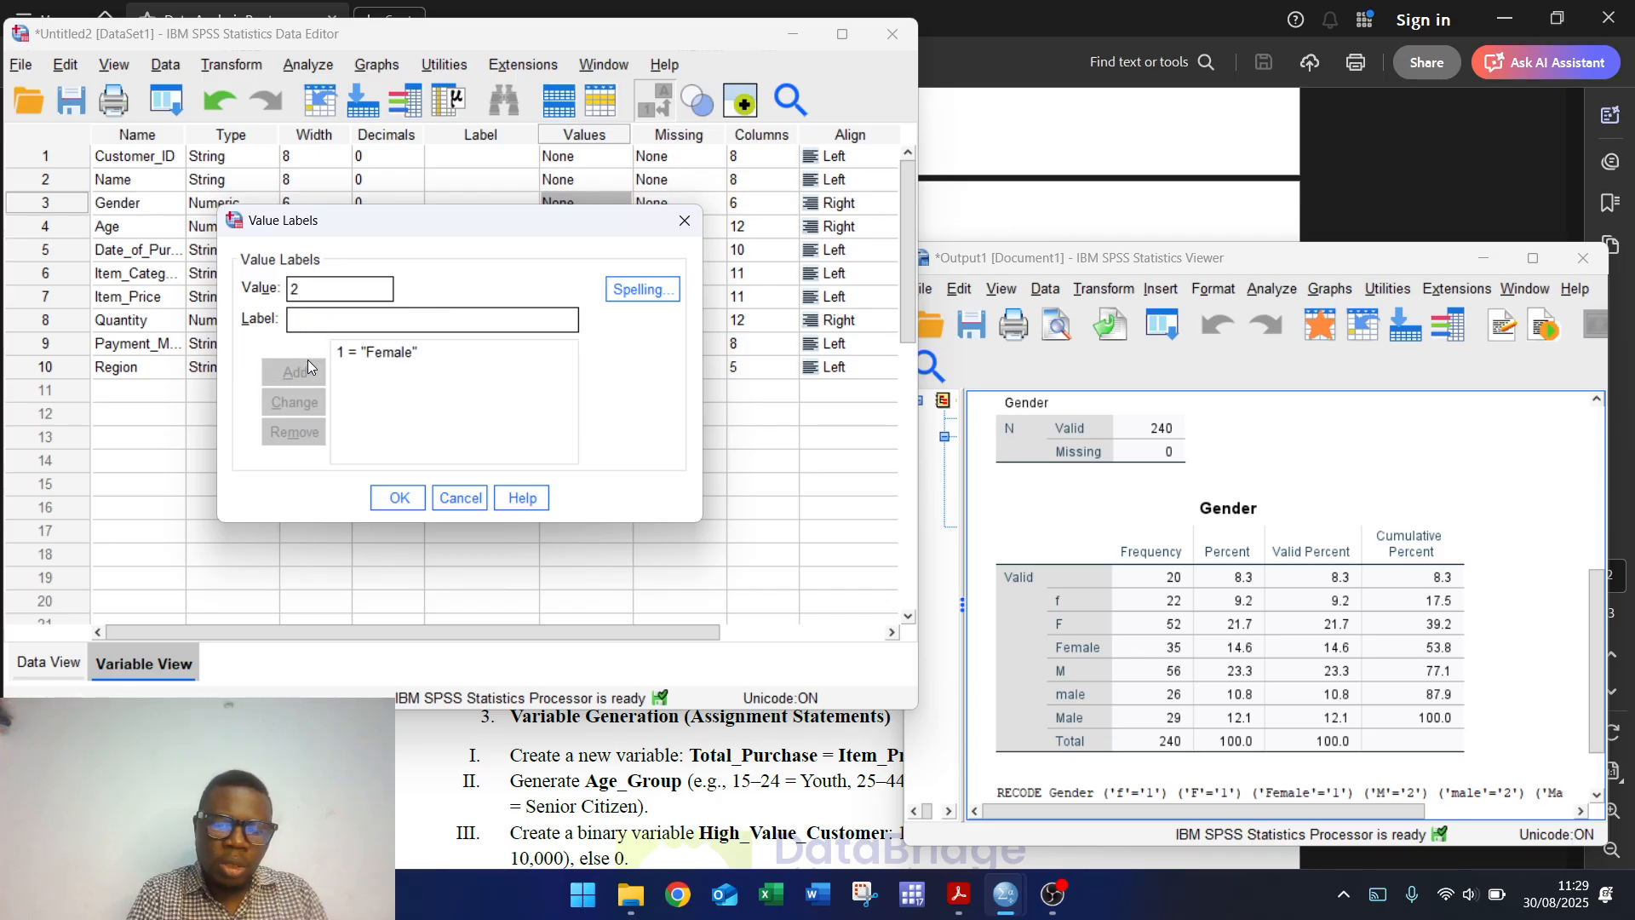
{"action": "type", "text": "Male"}
{"action": "left_click", "coordinate": [309, 371]}
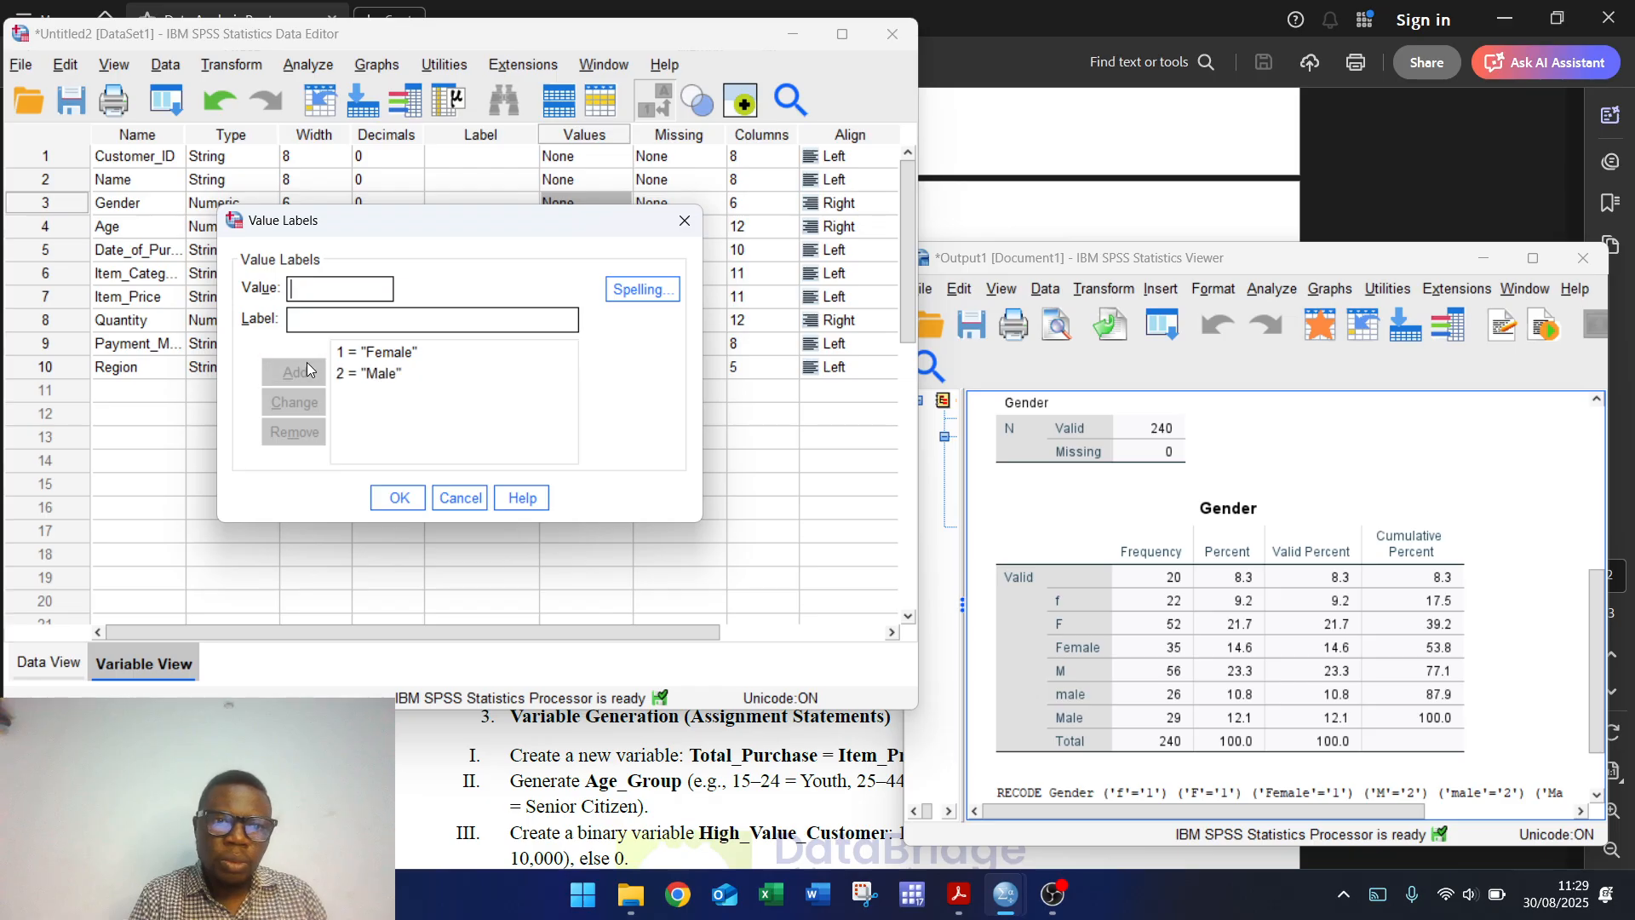
{"action": "left_click", "coordinate": [400, 498]}
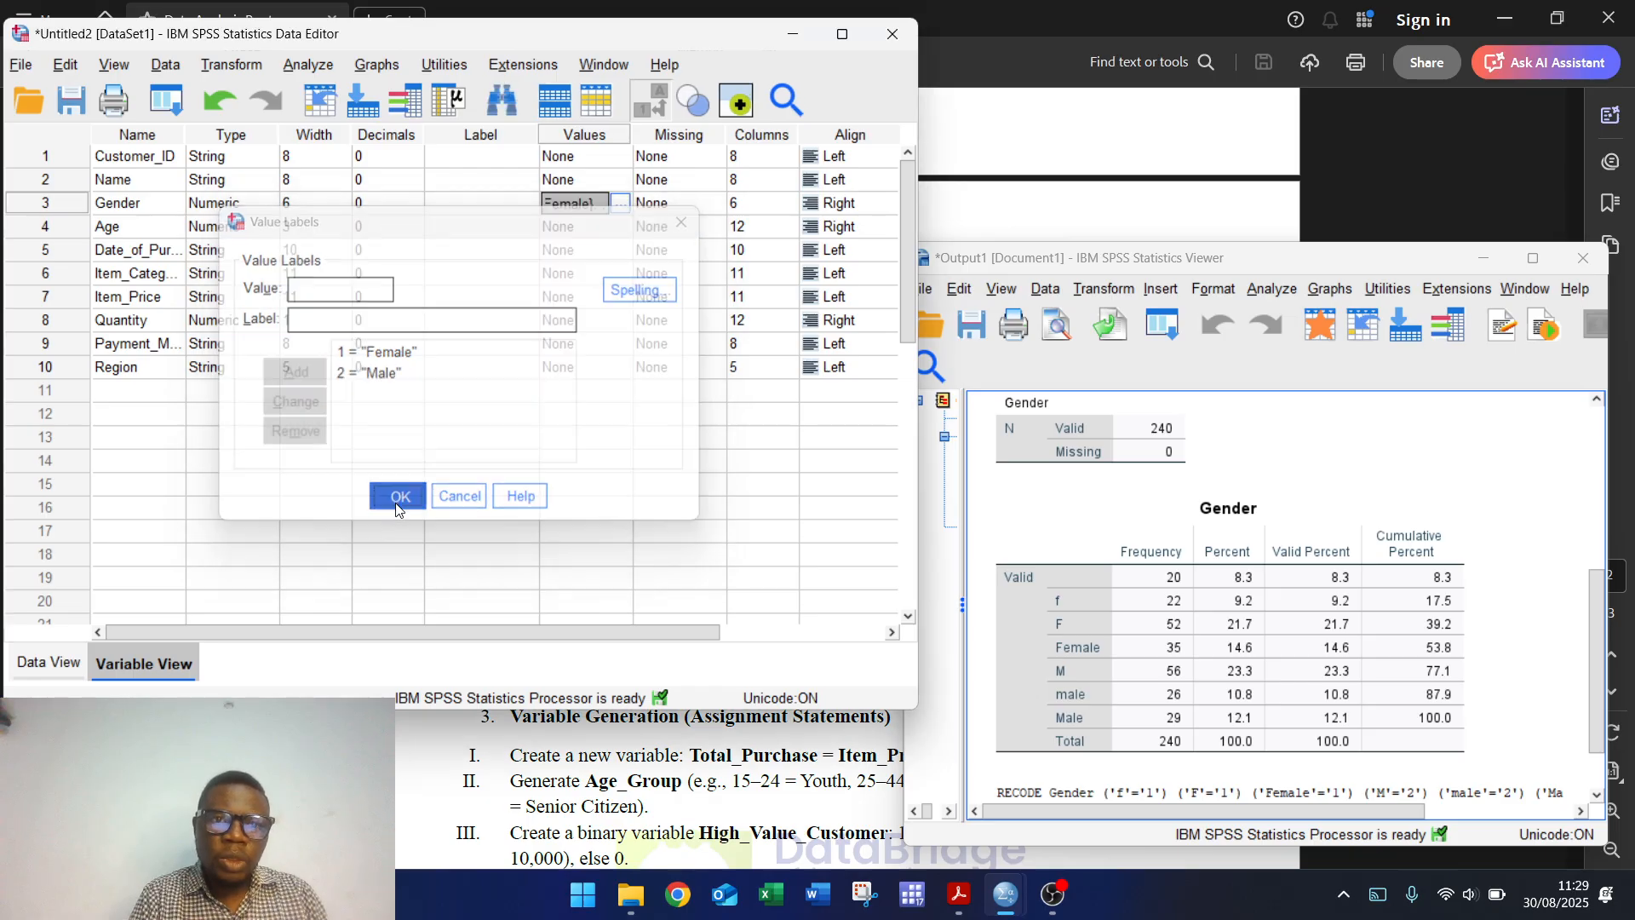
{"action": "left_click", "coordinate": [308, 65]}
Step: Rerun the Gender frequency table, now showing 109 Female, 111 Male and 20 missing
{"action": "mouse_move", "coordinate": [457, 150]}
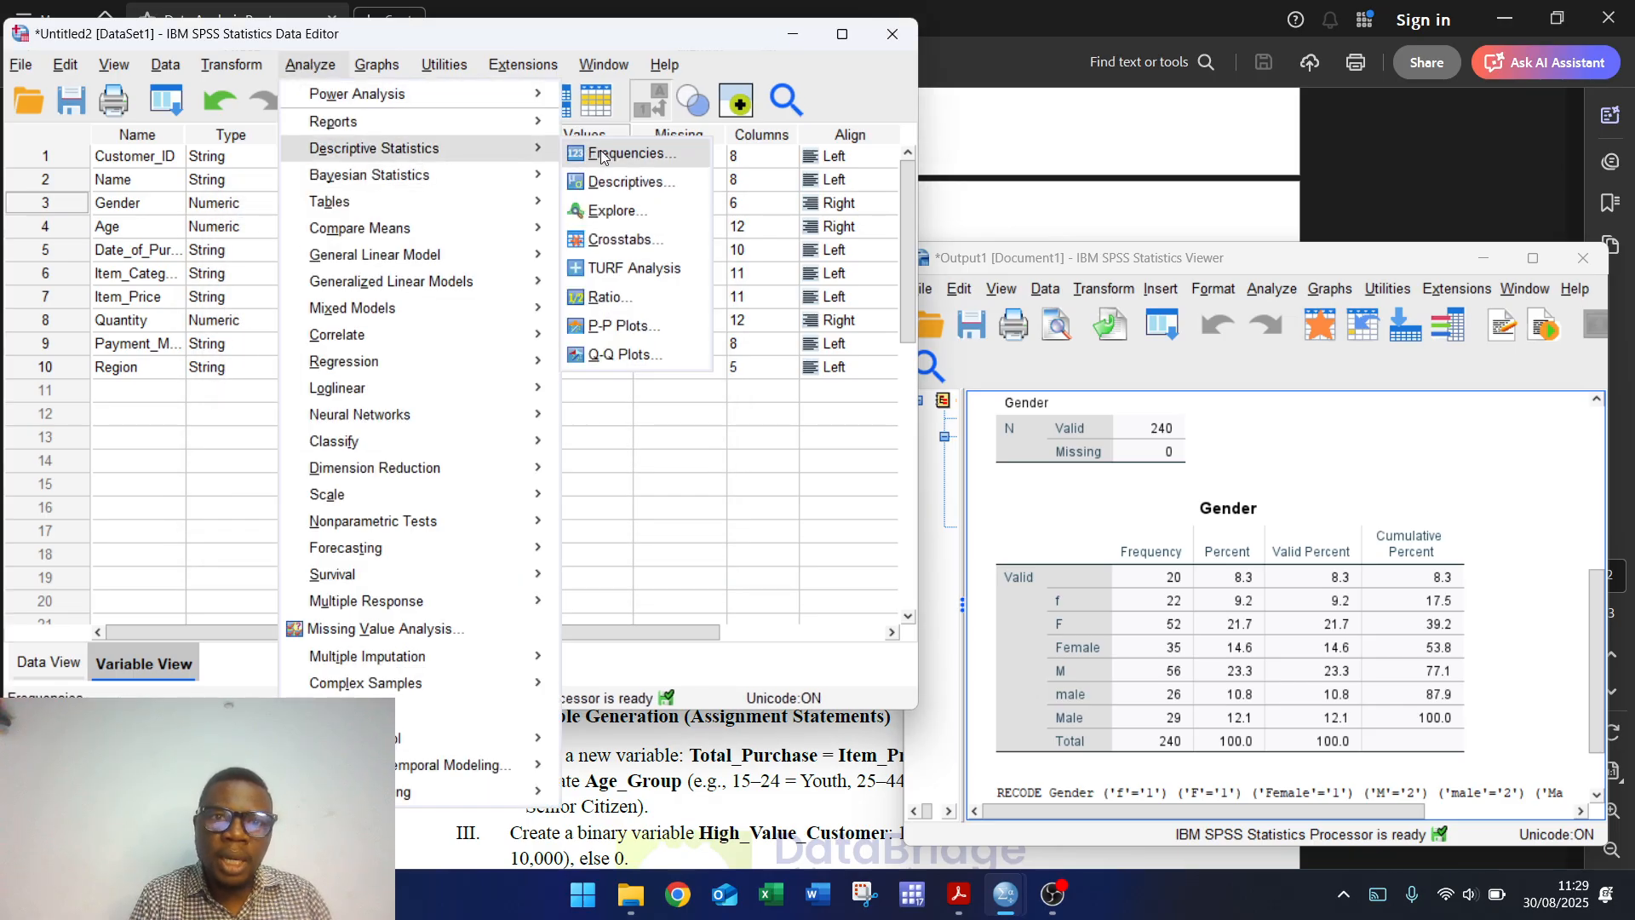
{"action": "left_click", "coordinate": [628, 154]}
{"action": "left_click", "coordinate": [698, 564]}
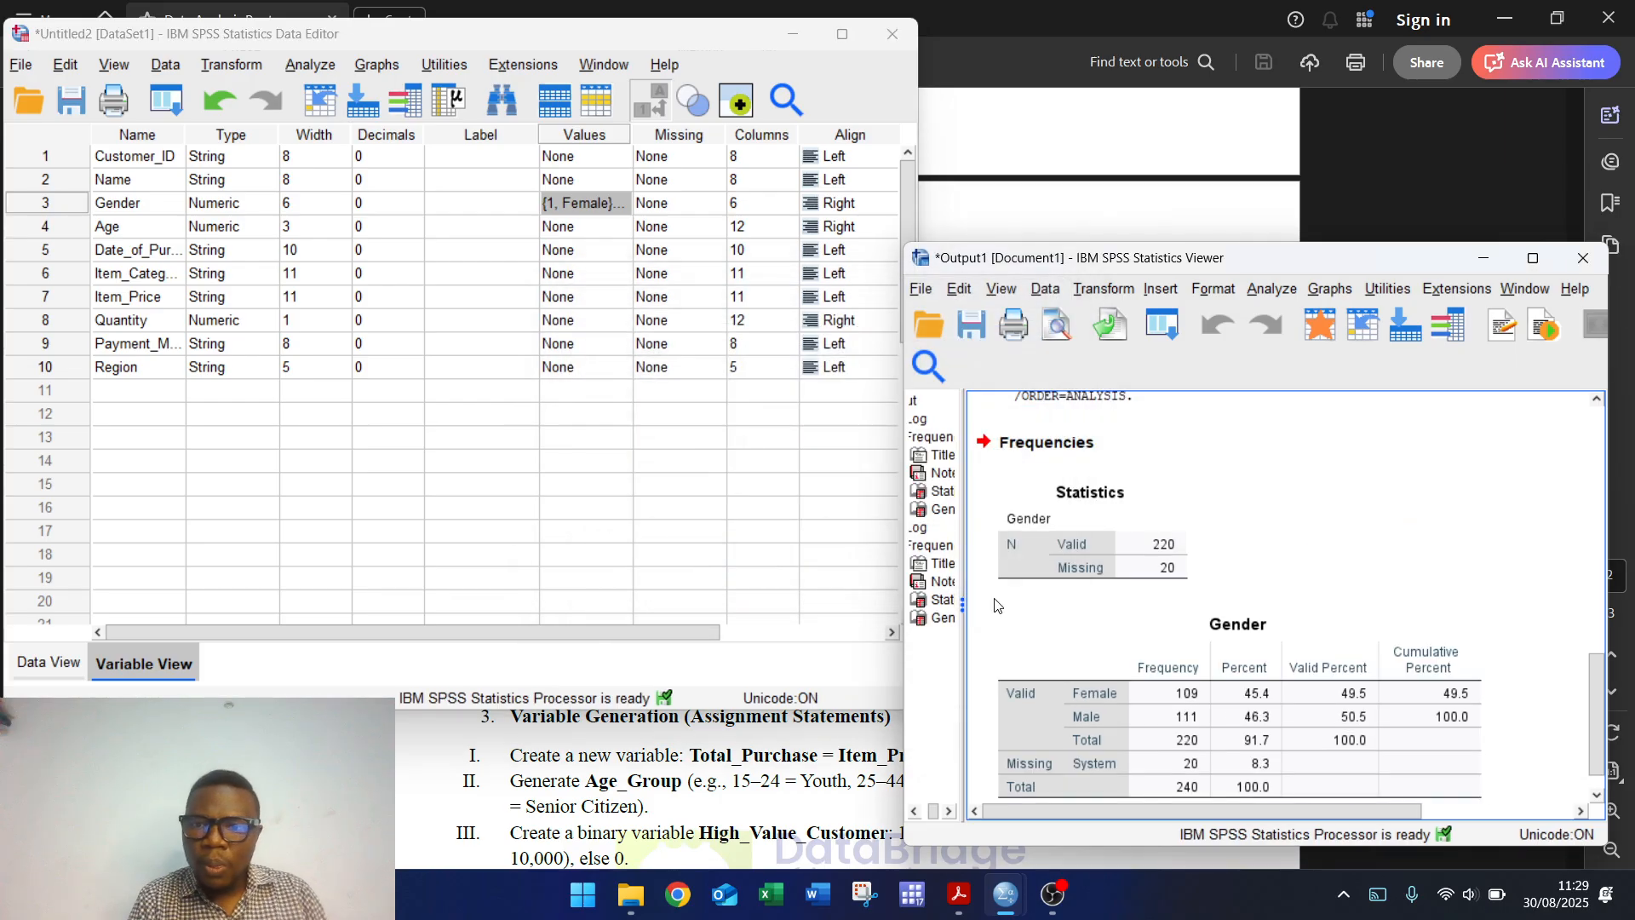
{"action": "left_click_drag", "start_coordinate": [1606, 681], "coordinate": [1606, 695]}
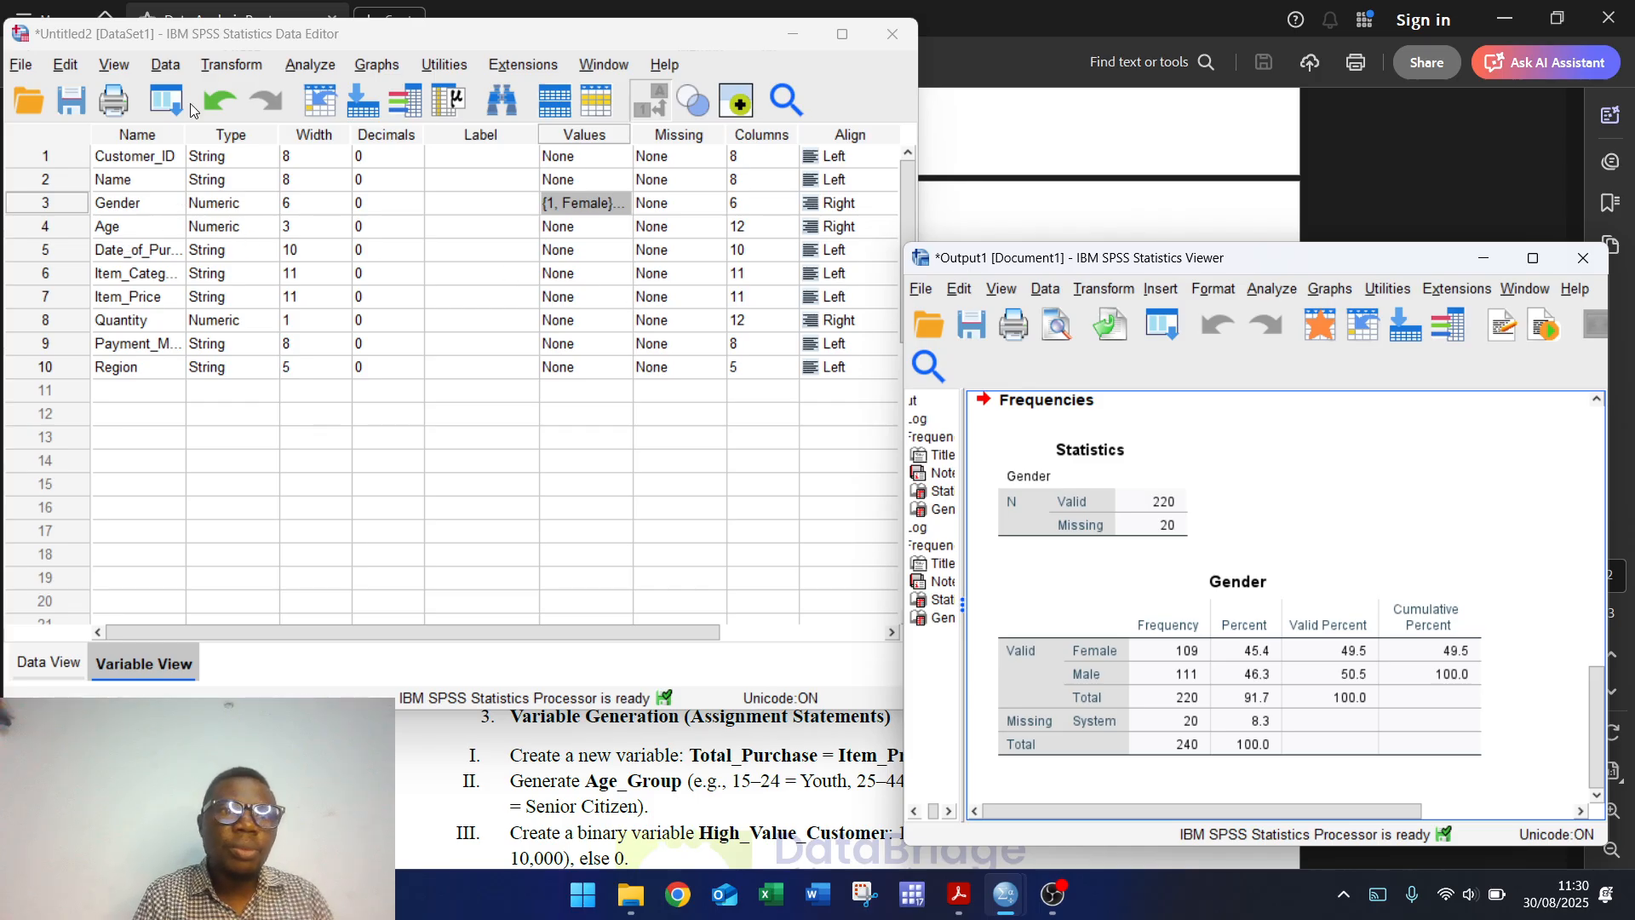
{"action": "left_click", "coordinate": [327, 65]}
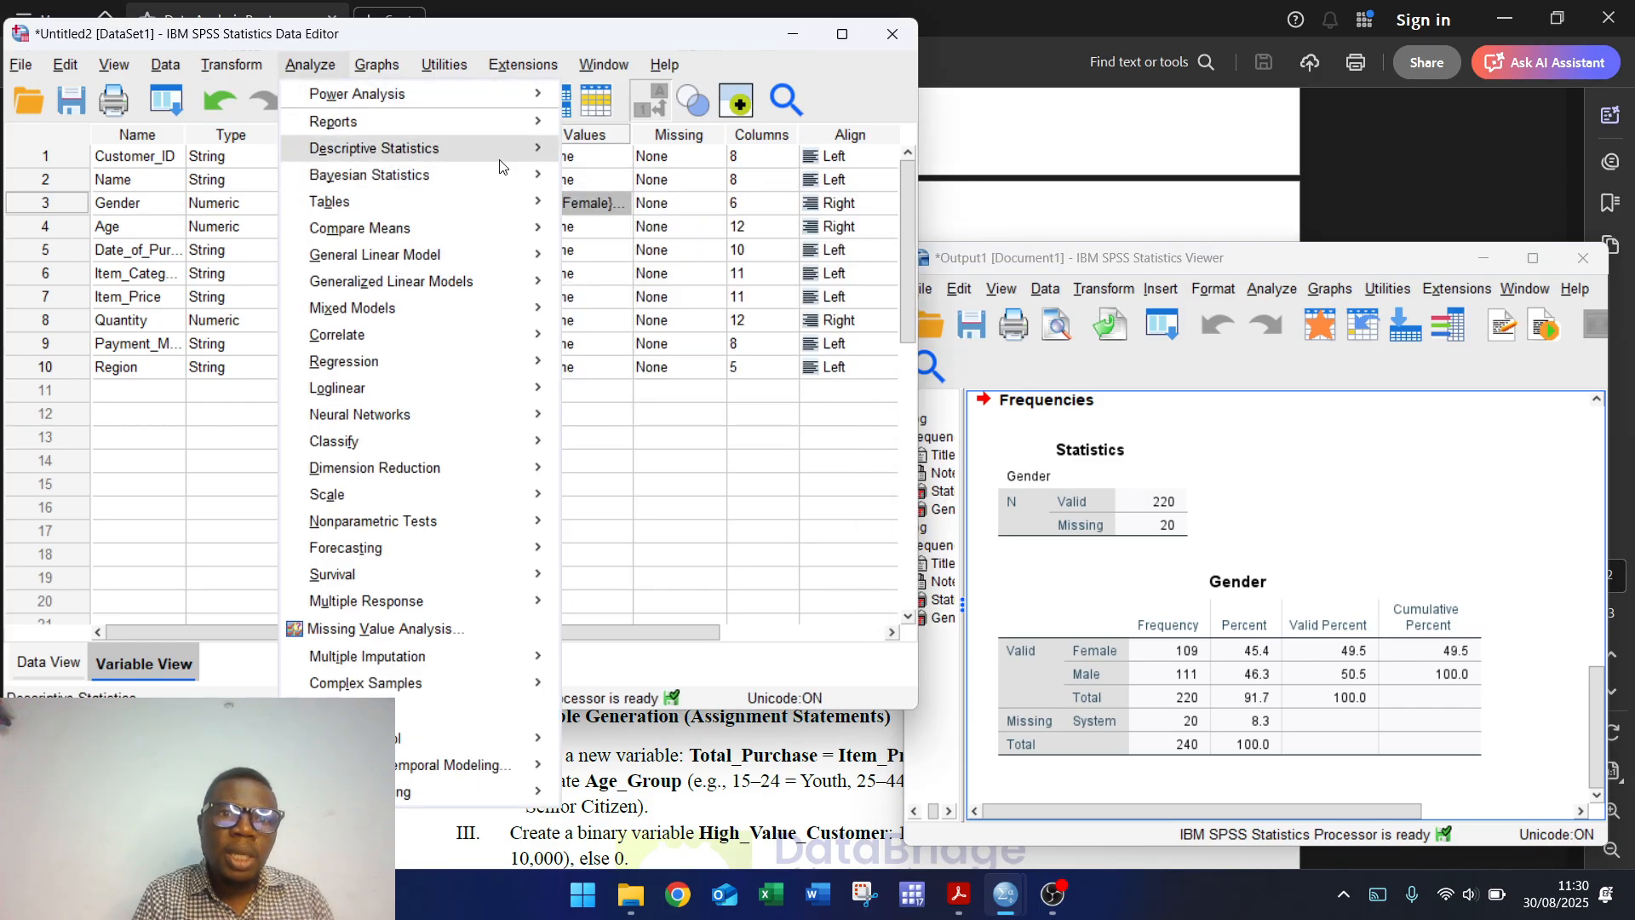
Step: Run a frequency table on Age instead of Gender, then return to the instructions PDF
{"action": "mouse_move", "coordinate": [511, 151]}
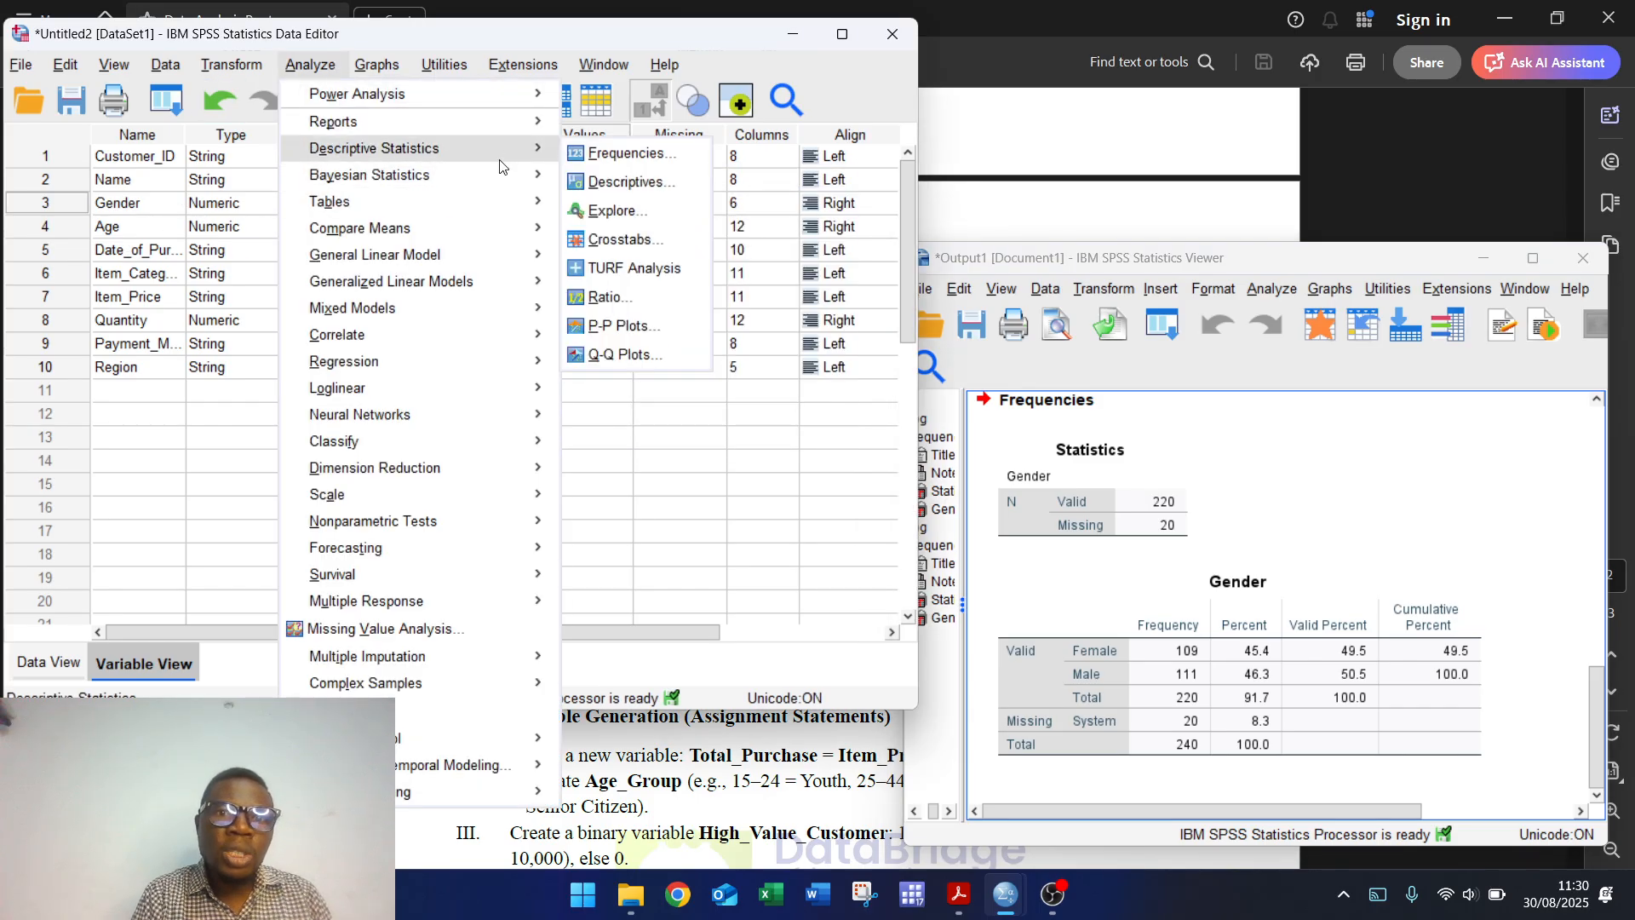
{"action": "left_click", "coordinate": [660, 156]}
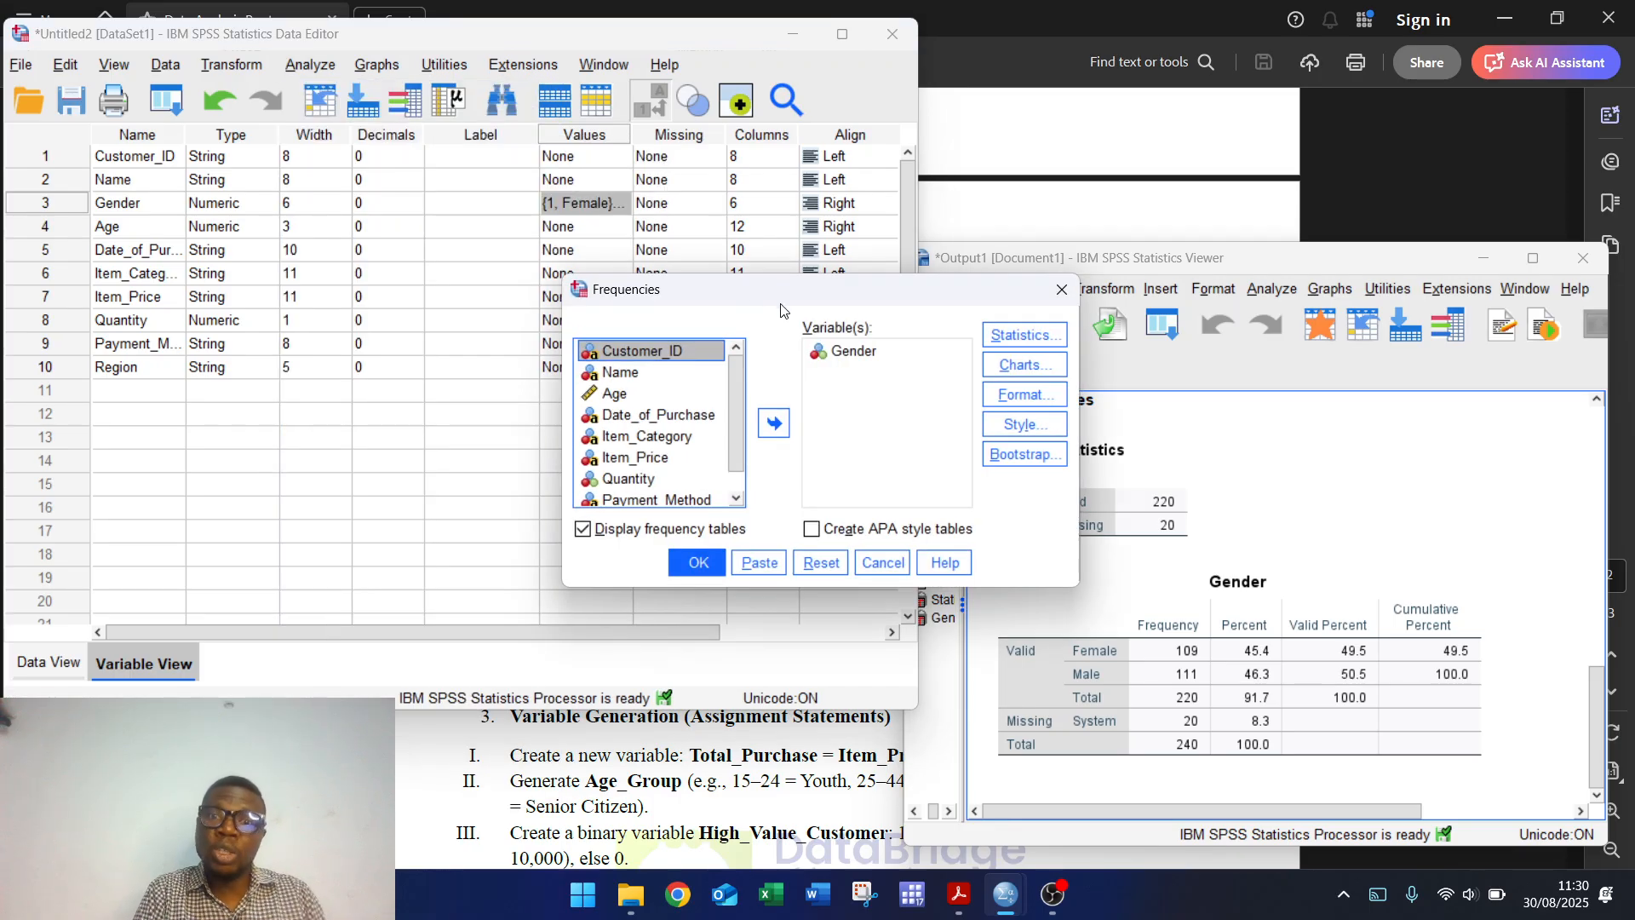
{"action": "left_click", "coordinate": [862, 350]}
{"action": "left_click", "coordinate": [774, 424]}
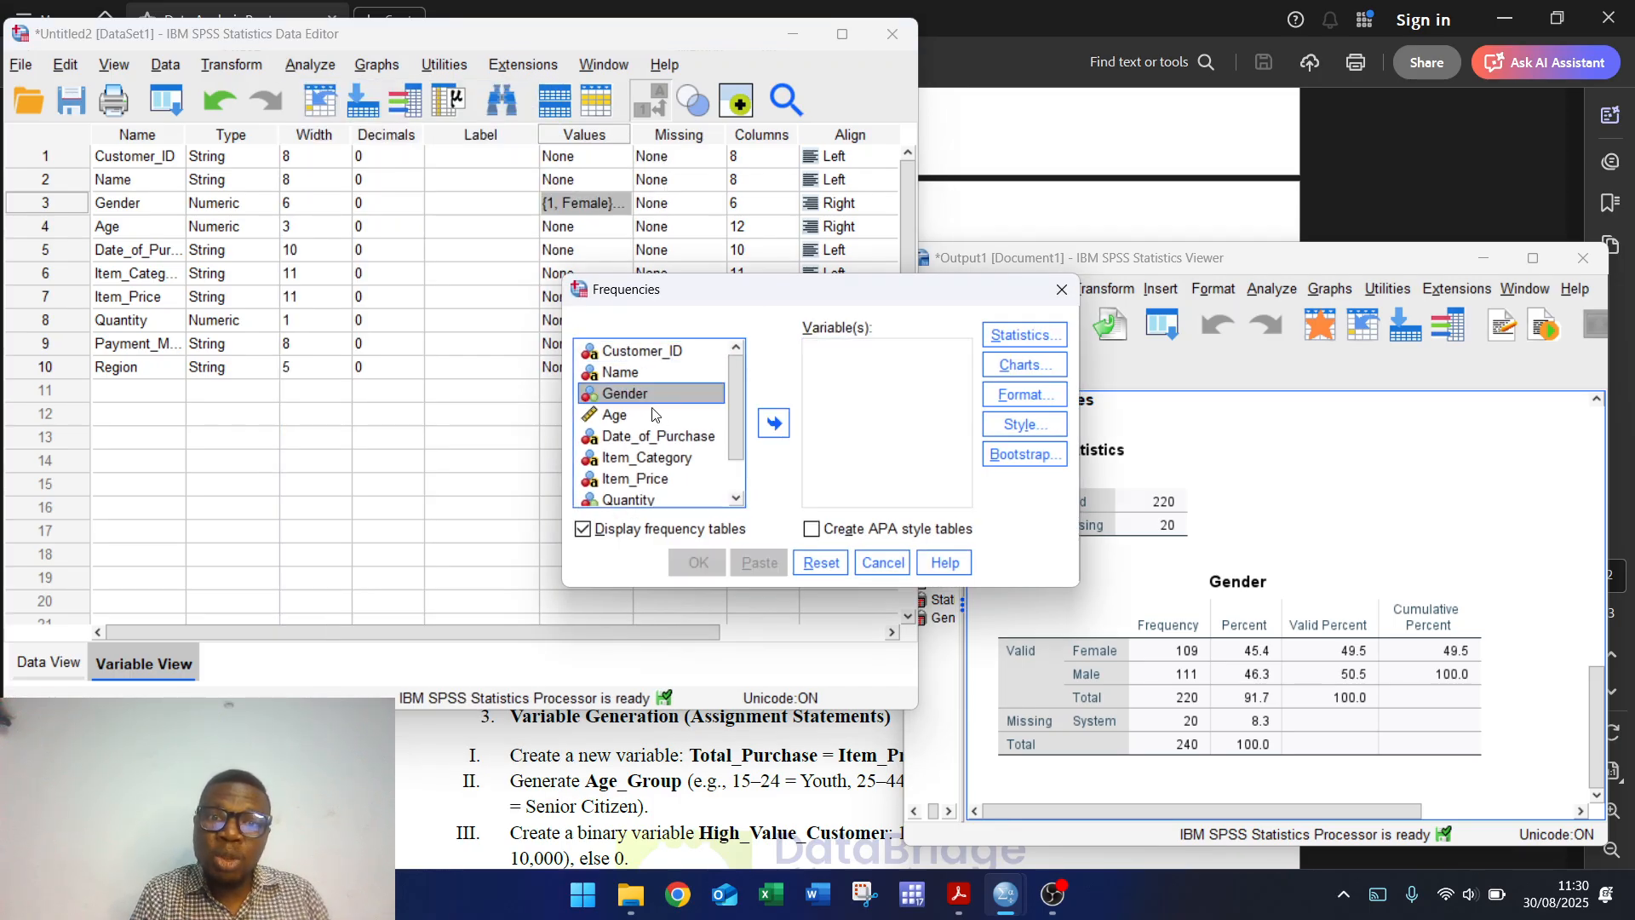
{"action": "key", "text": "Down"}
{"action": "left_click", "coordinate": [774, 423]}
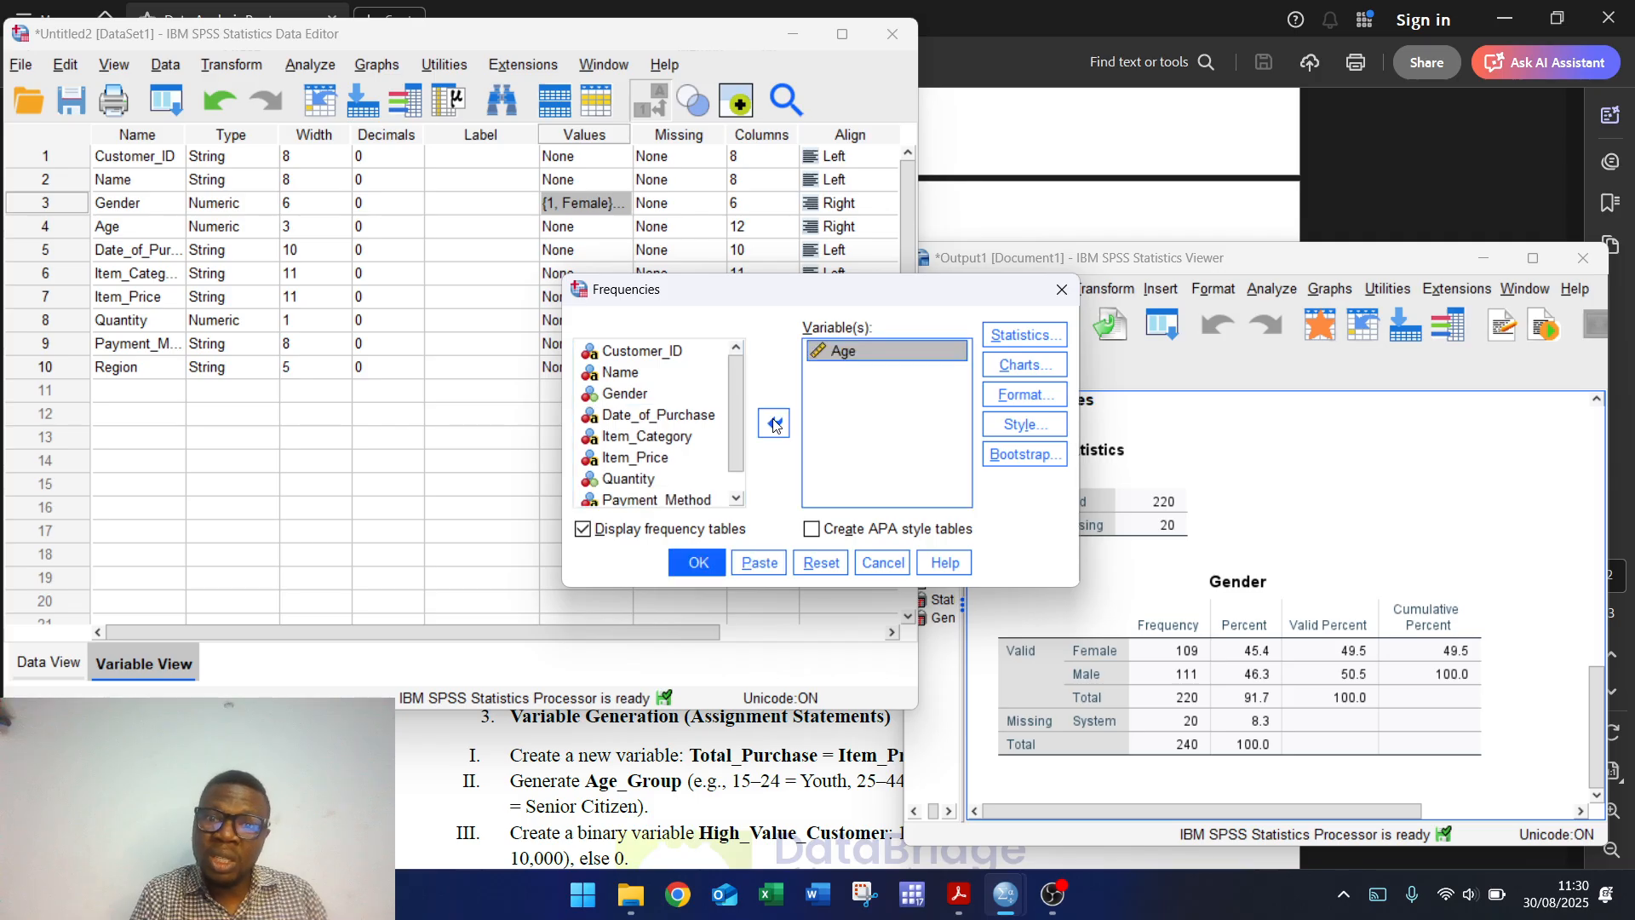
{"action": "left_click", "coordinate": [700, 564]}
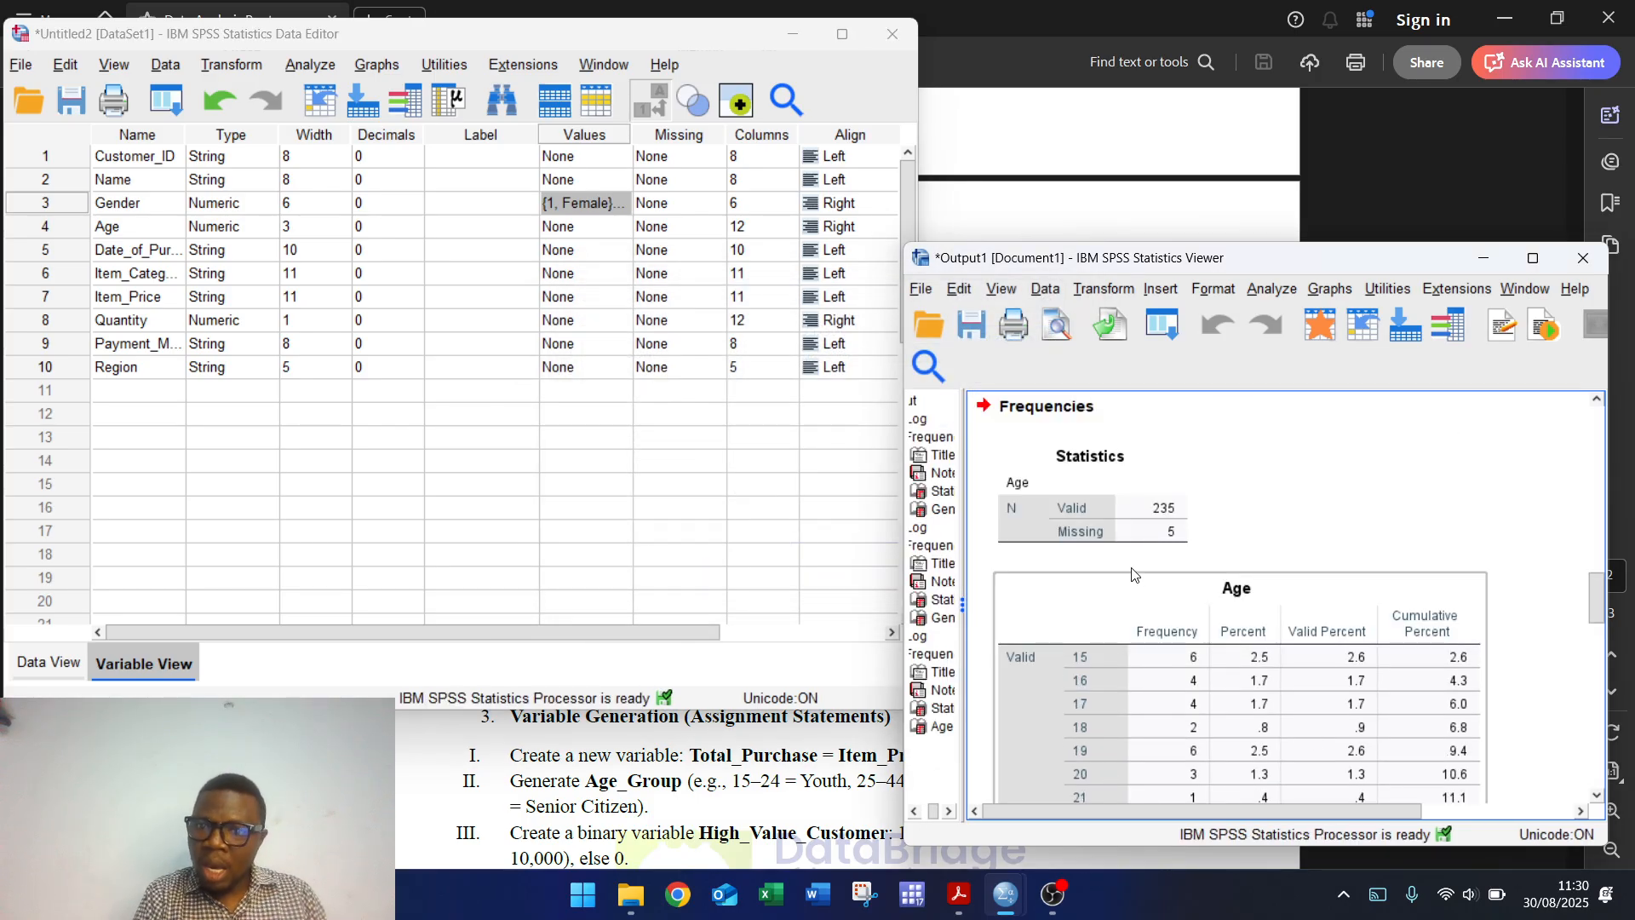
{"action": "left_click", "coordinate": [1100, 543]}
{"action": "left_click", "coordinate": [1188, 583]}
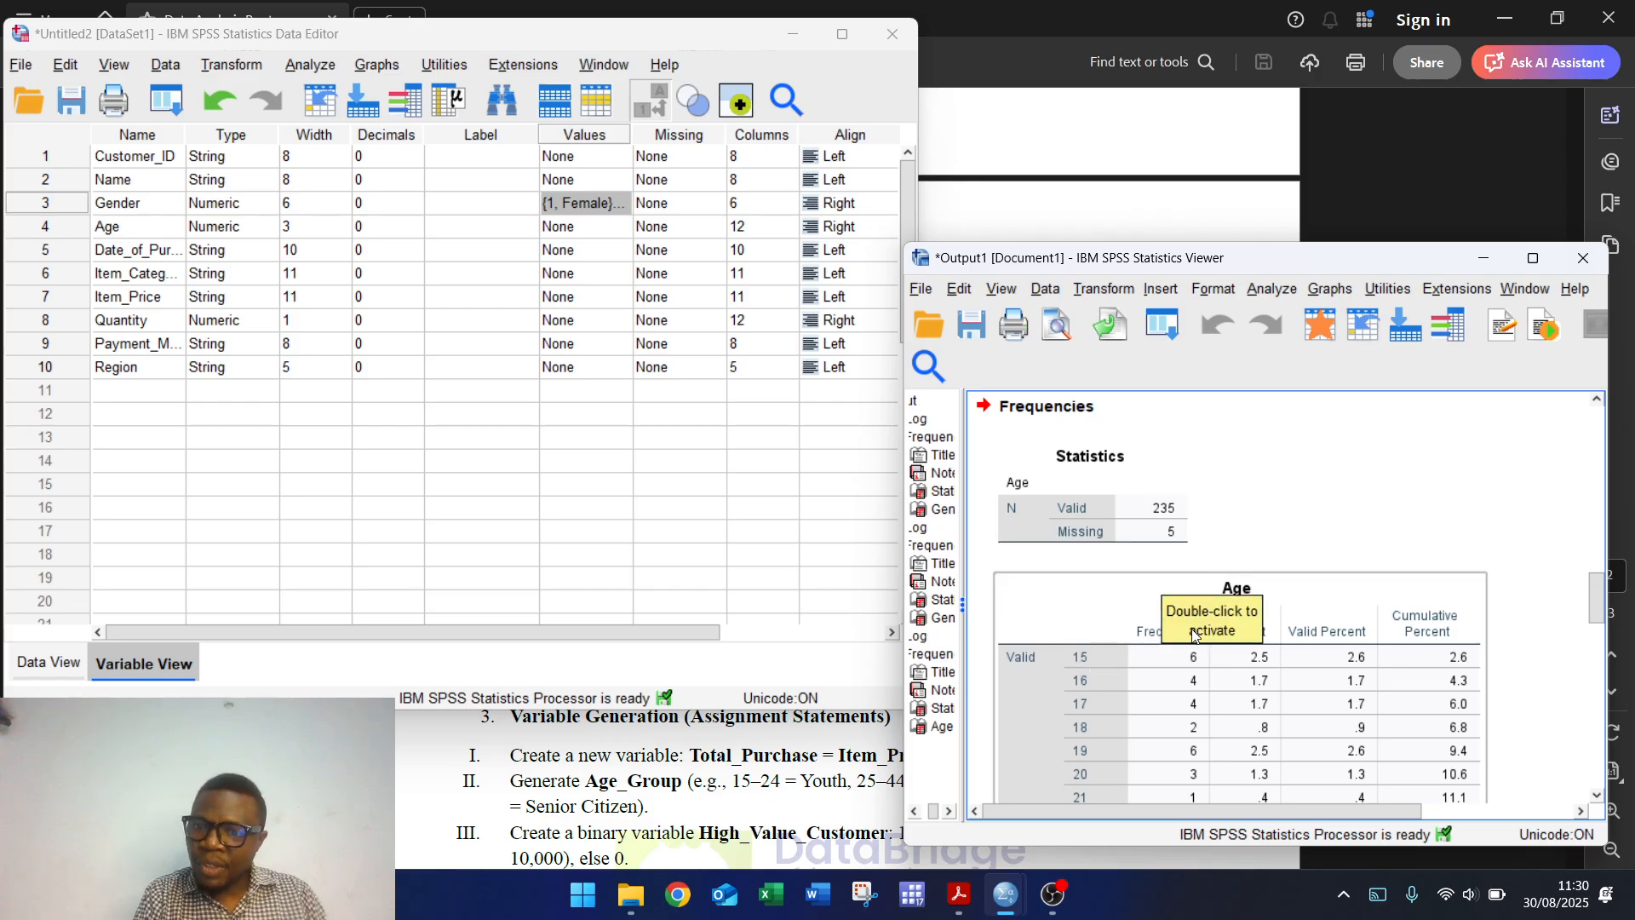
{"action": "left_click_drag", "start_coordinate": [1595, 606], "coordinate": [1590, 822]}
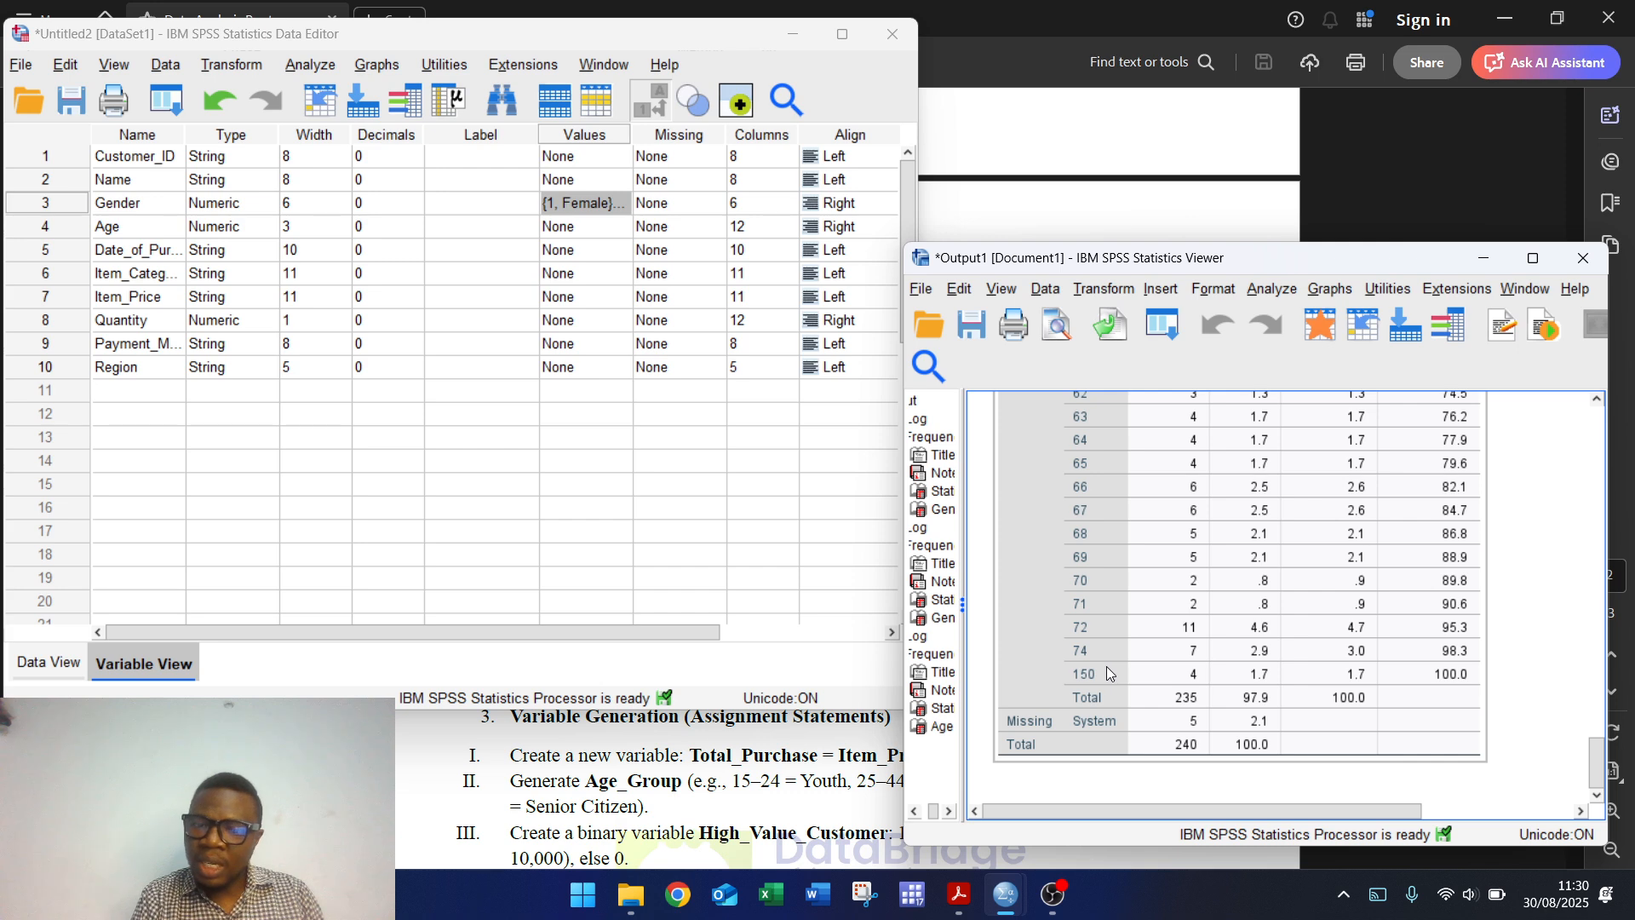
{"action": "left_click", "coordinate": [806, 753]}
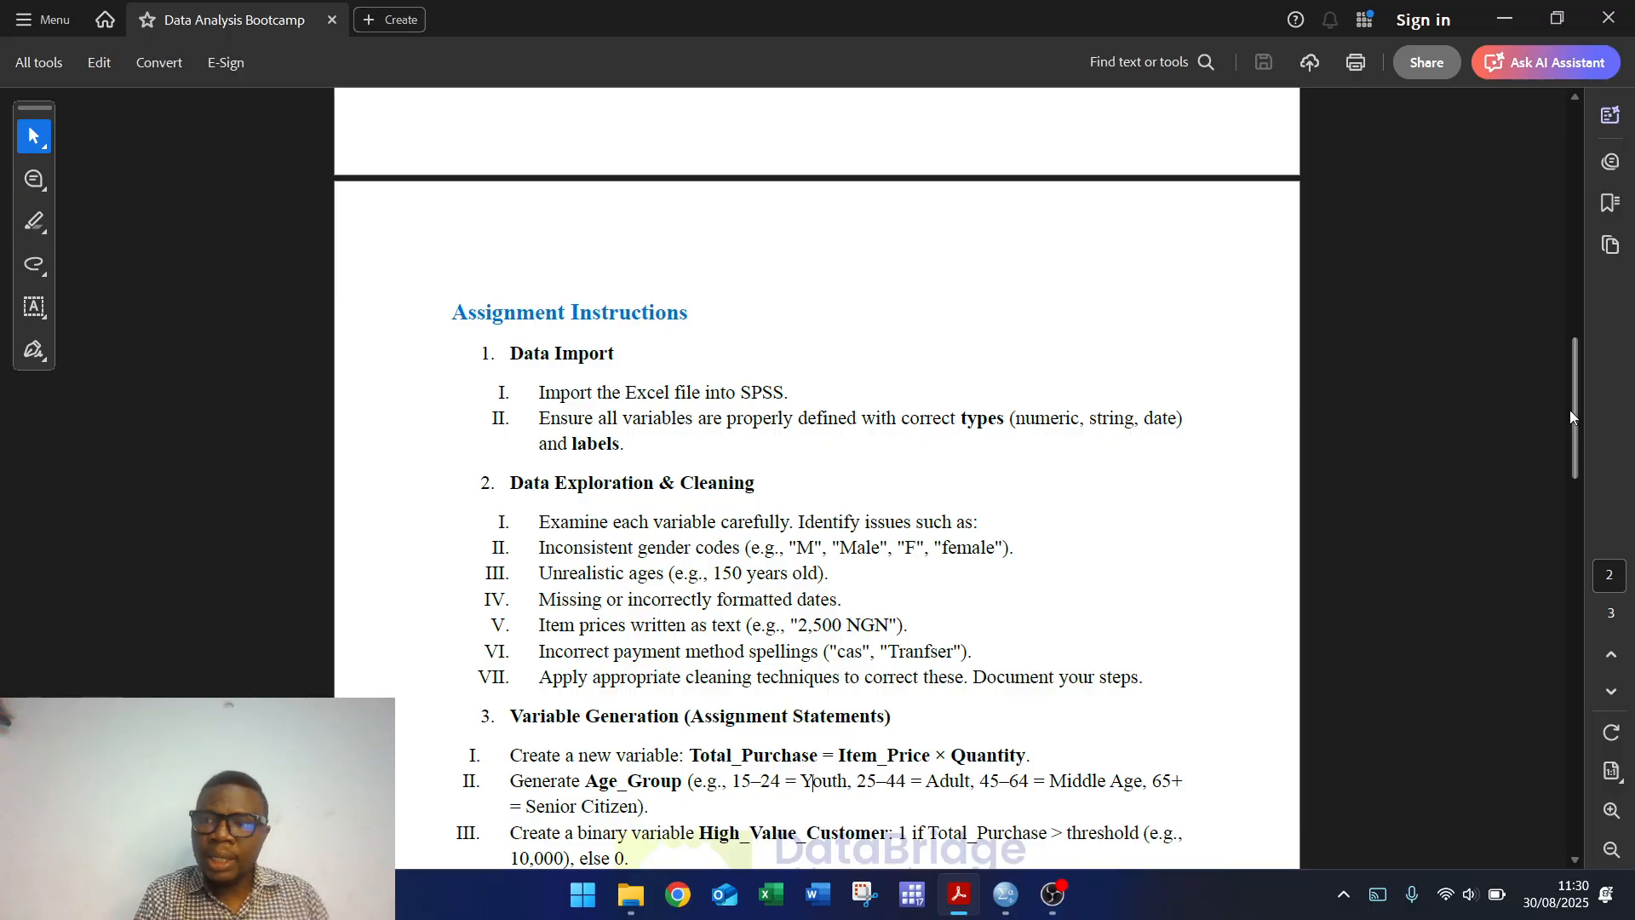
{"action": "left_click_drag", "start_coordinate": [1577, 408], "coordinate": [1572, 463]}
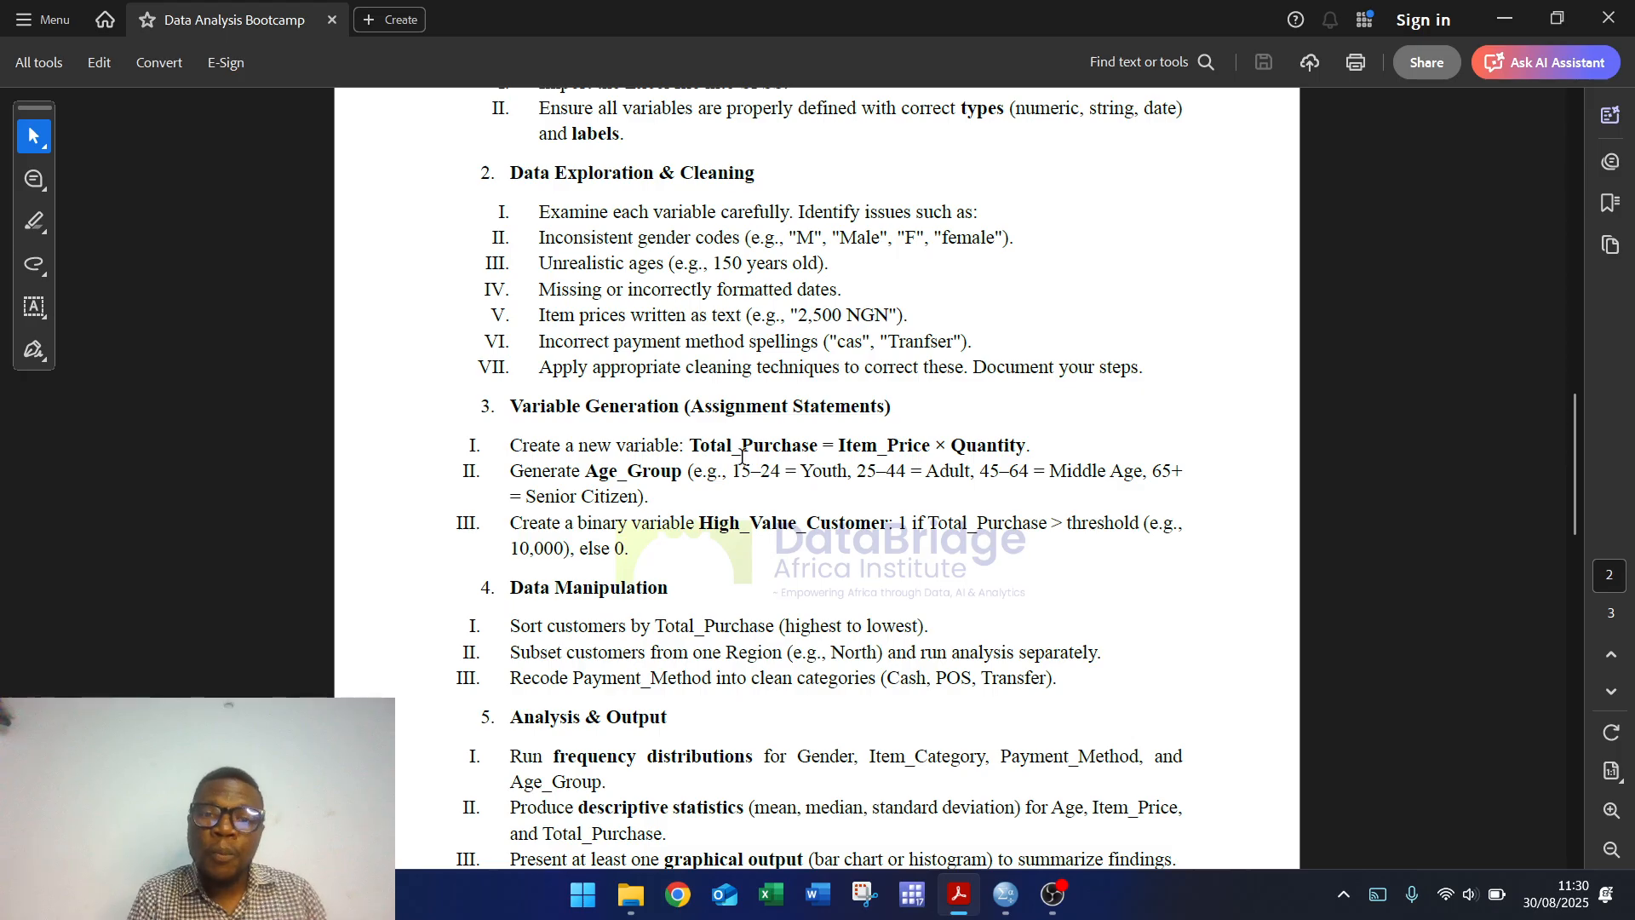
{"action": "mouse_move", "coordinate": [1005, 894]}
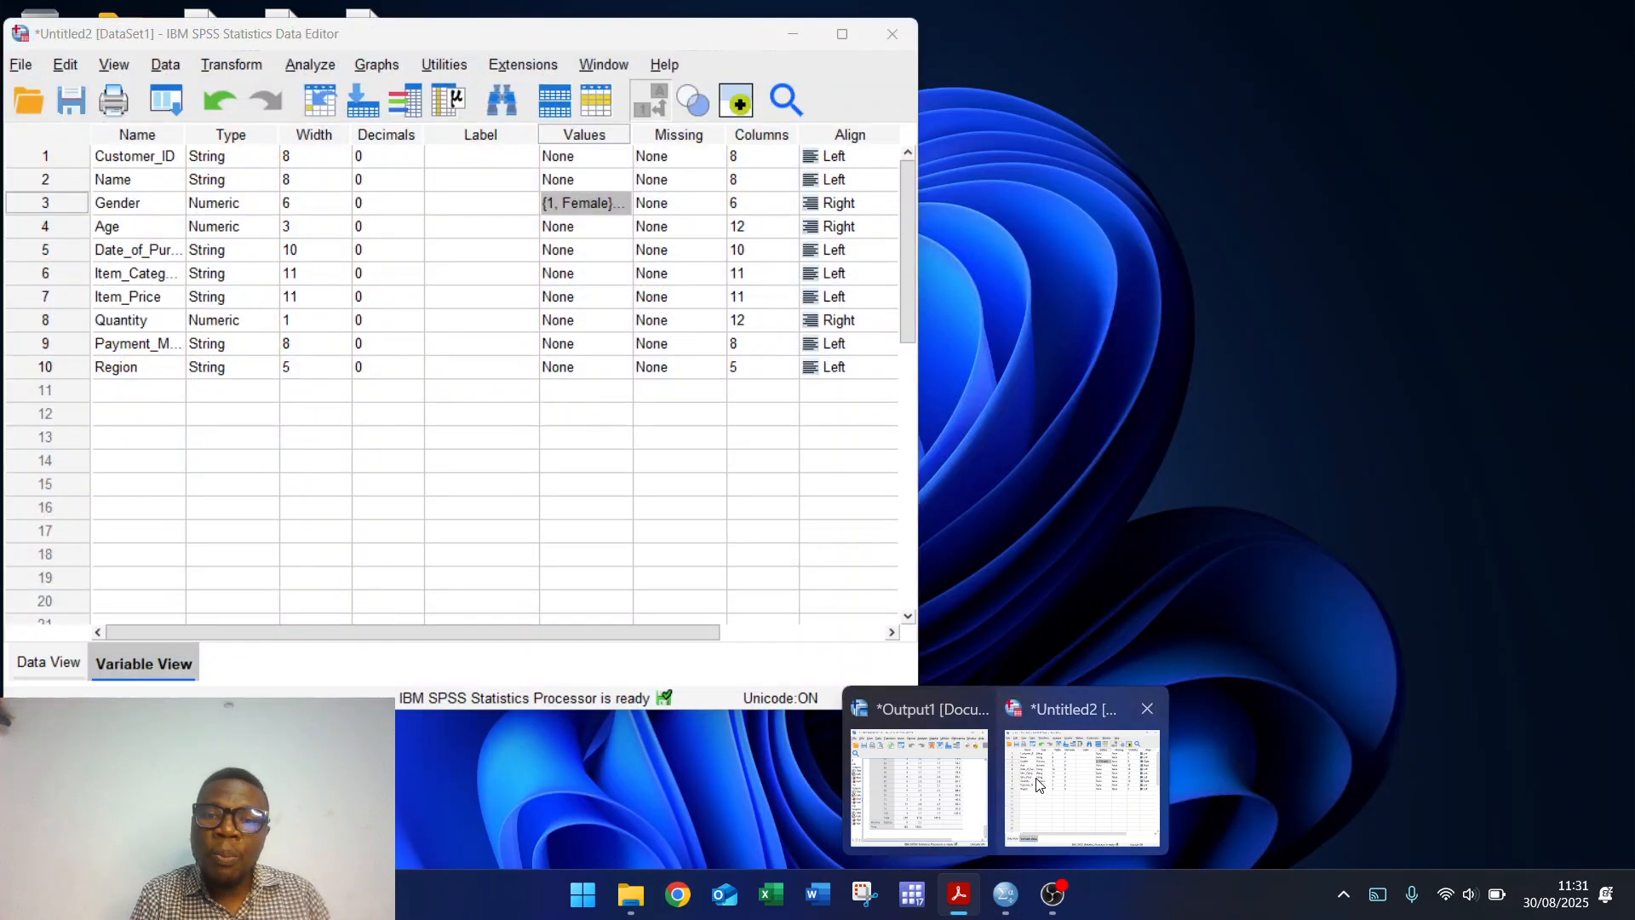
Step: Start Recode into Different Variables while checking the age ranges in the instructions PDF
{"action": "left_click", "coordinate": [1039, 785]}
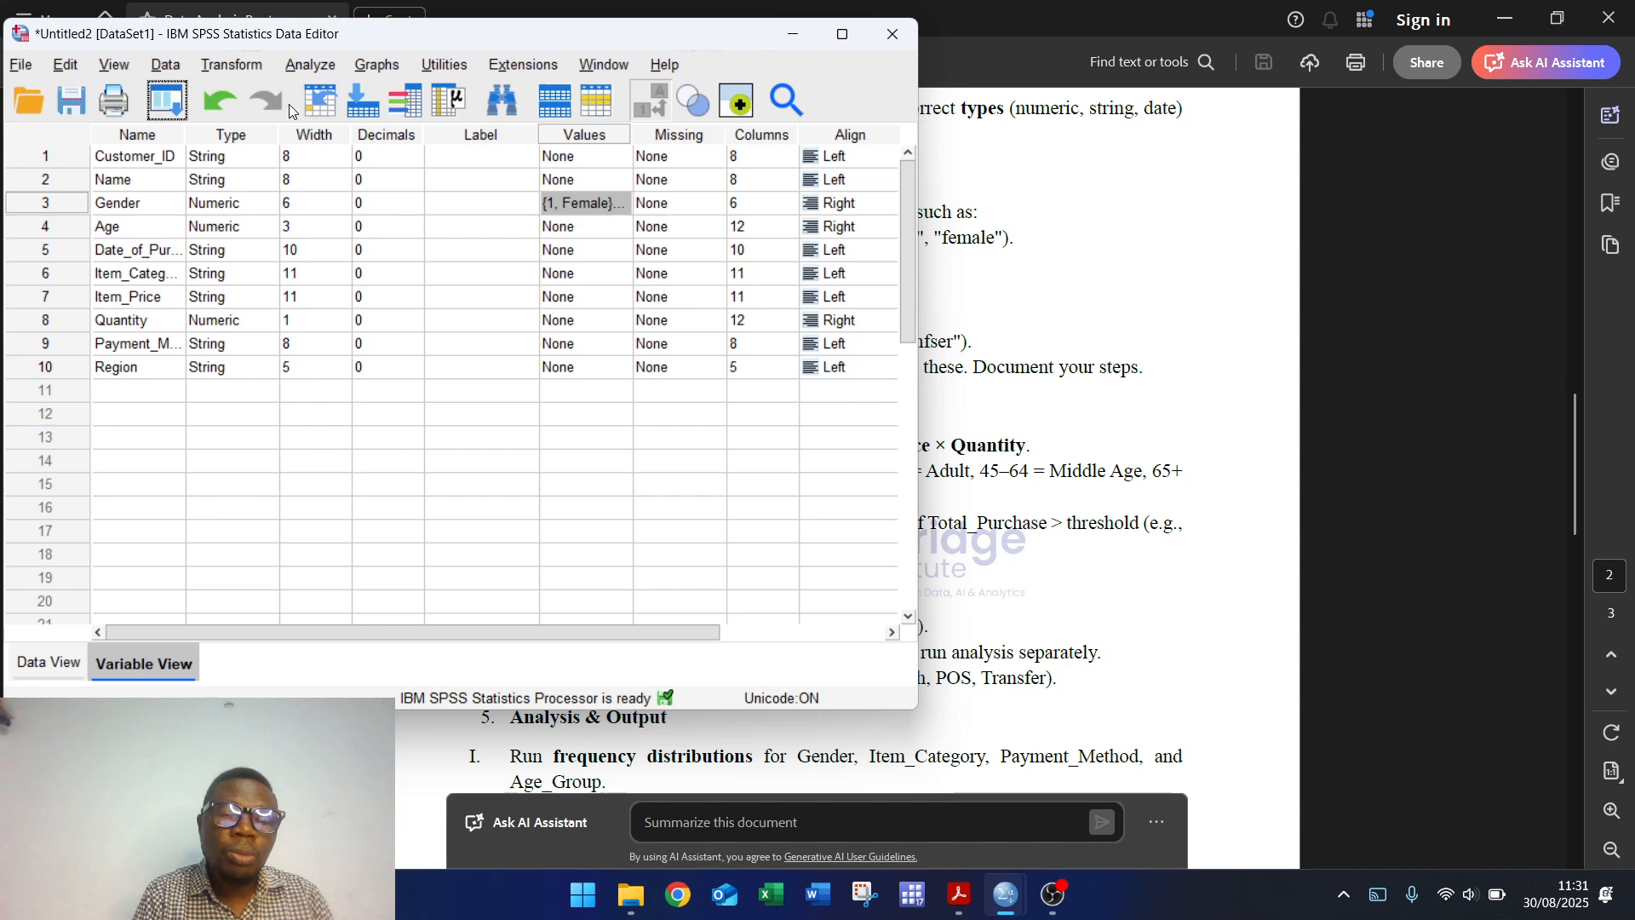
{"action": "left_click", "coordinate": [238, 68]}
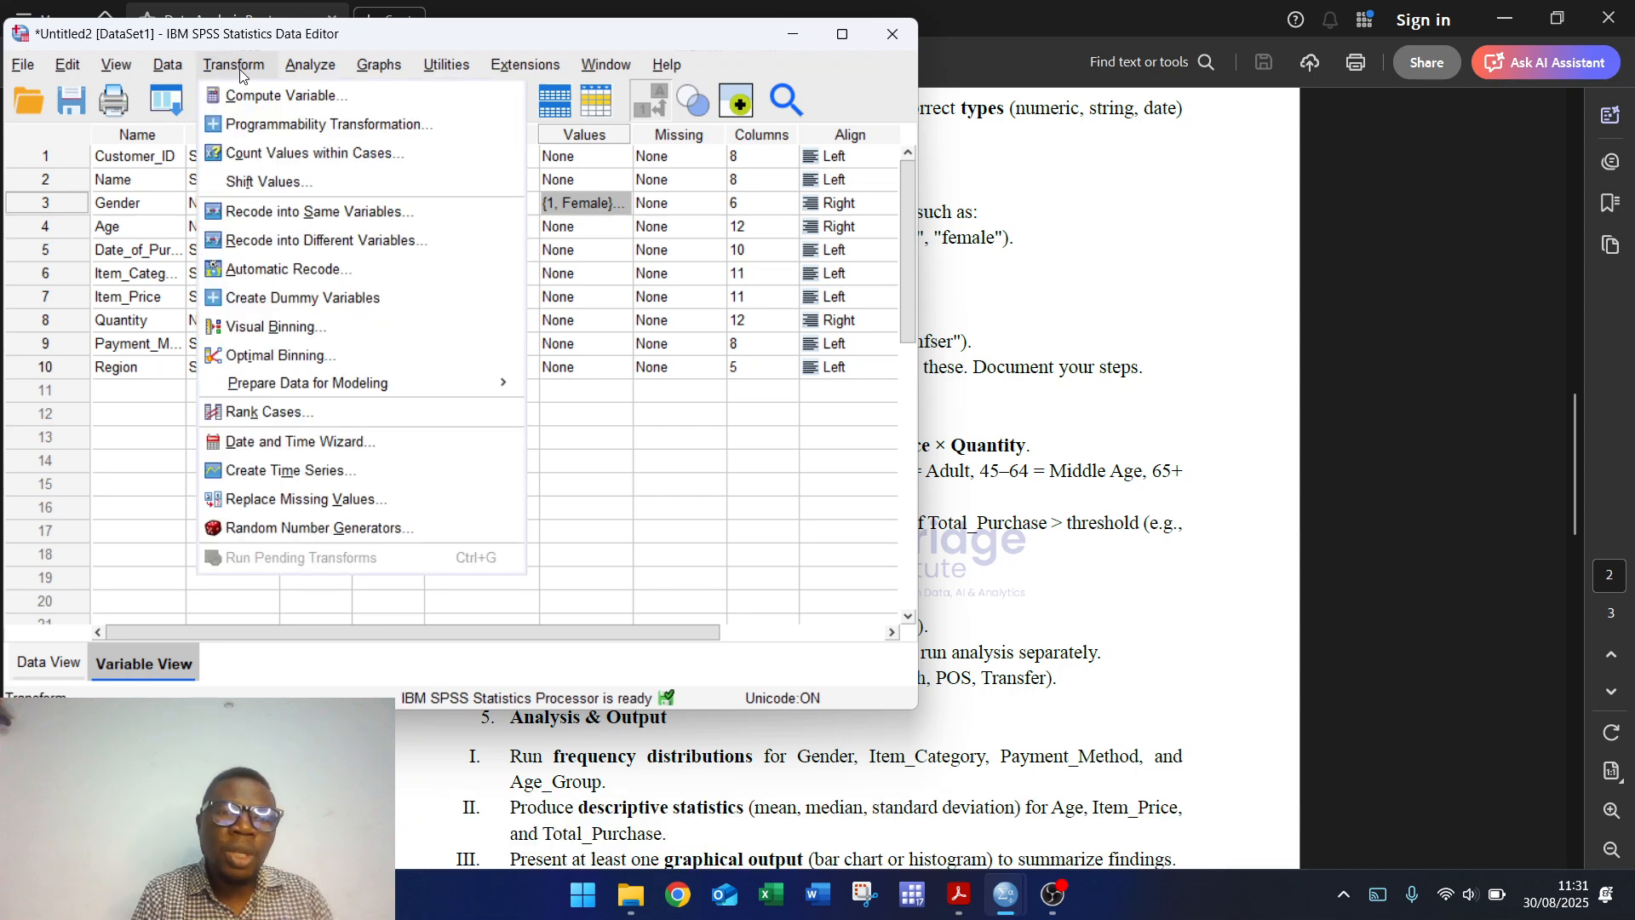
{"action": "left_click", "coordinate": [299, 242]}
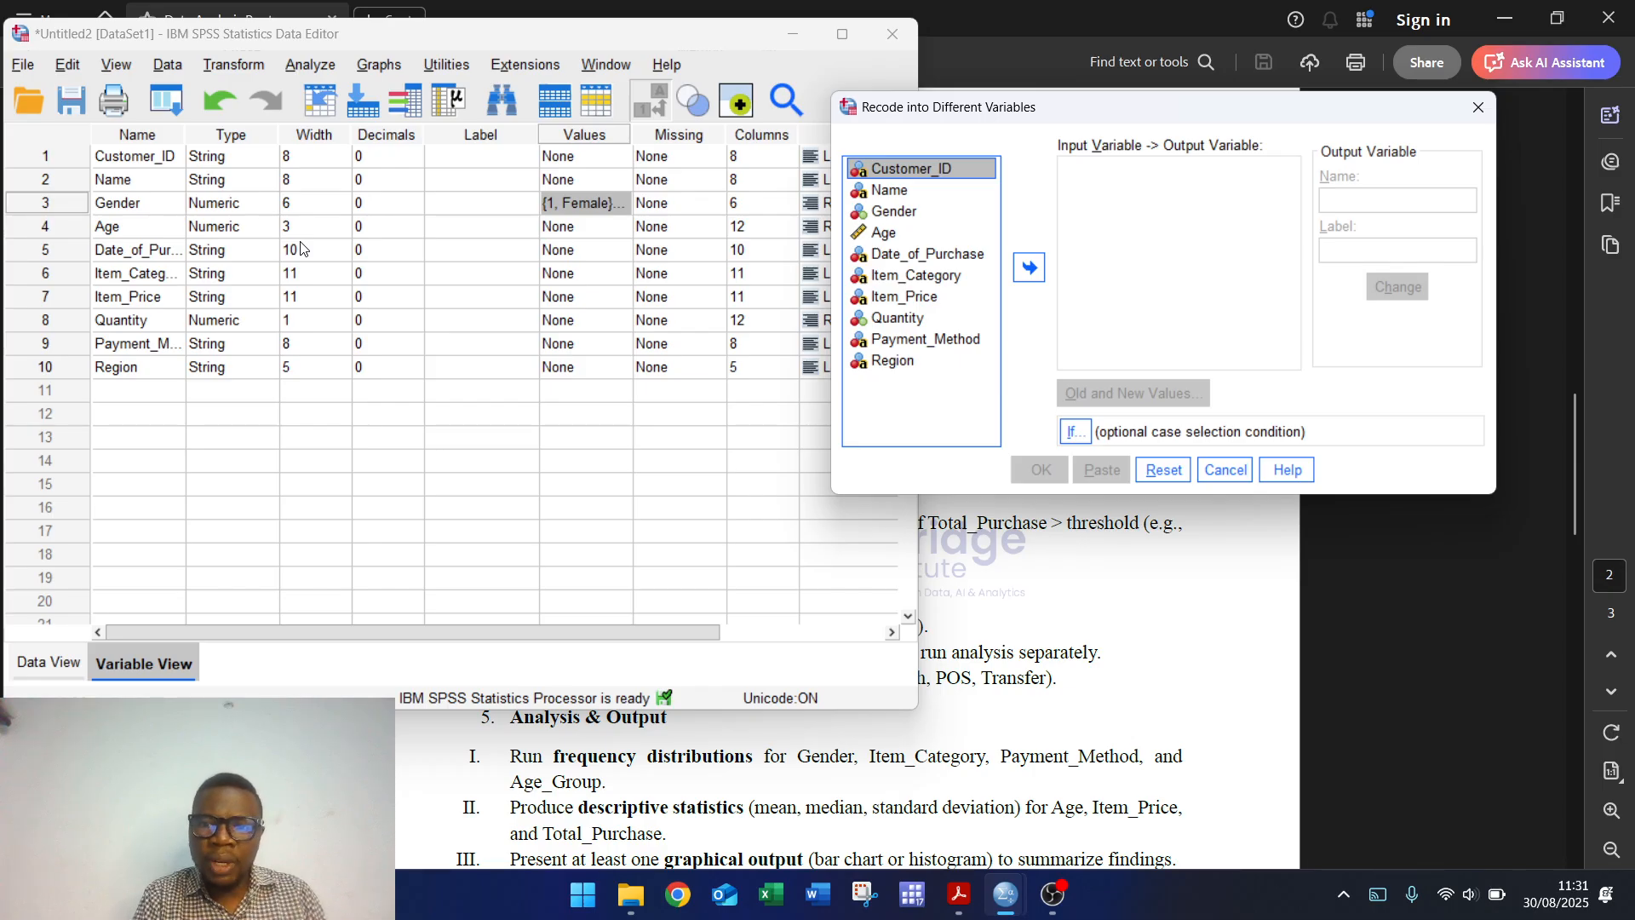
{"action": "left_click", "coordinate": [1110, 567]}
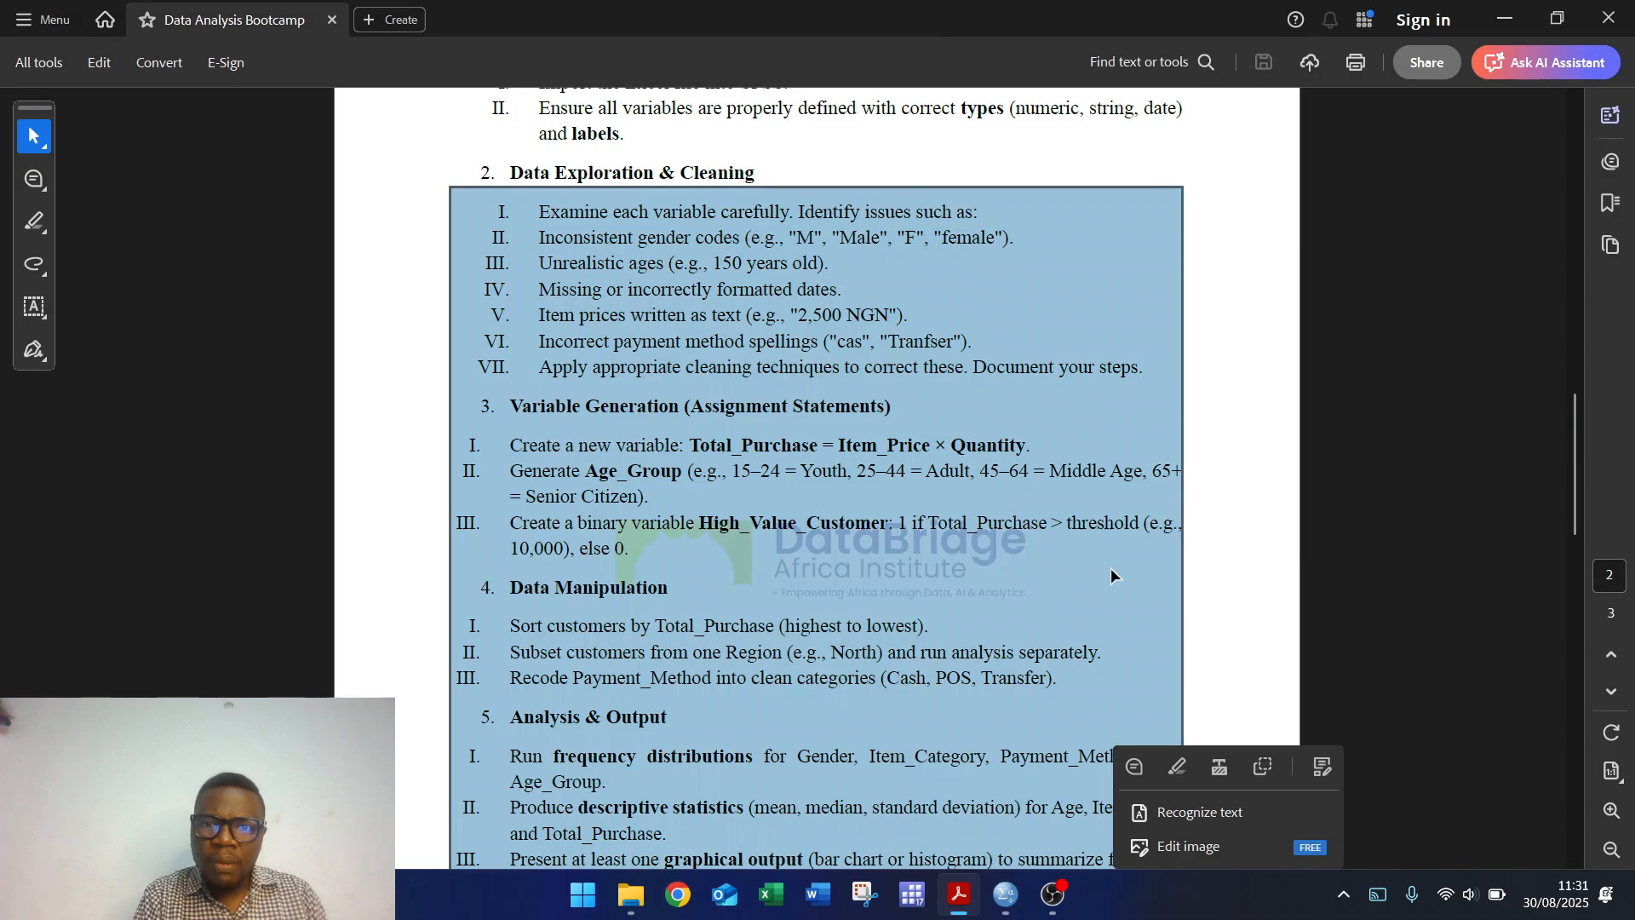
{"action": "left_click", "coordinate": [1209, 521]}
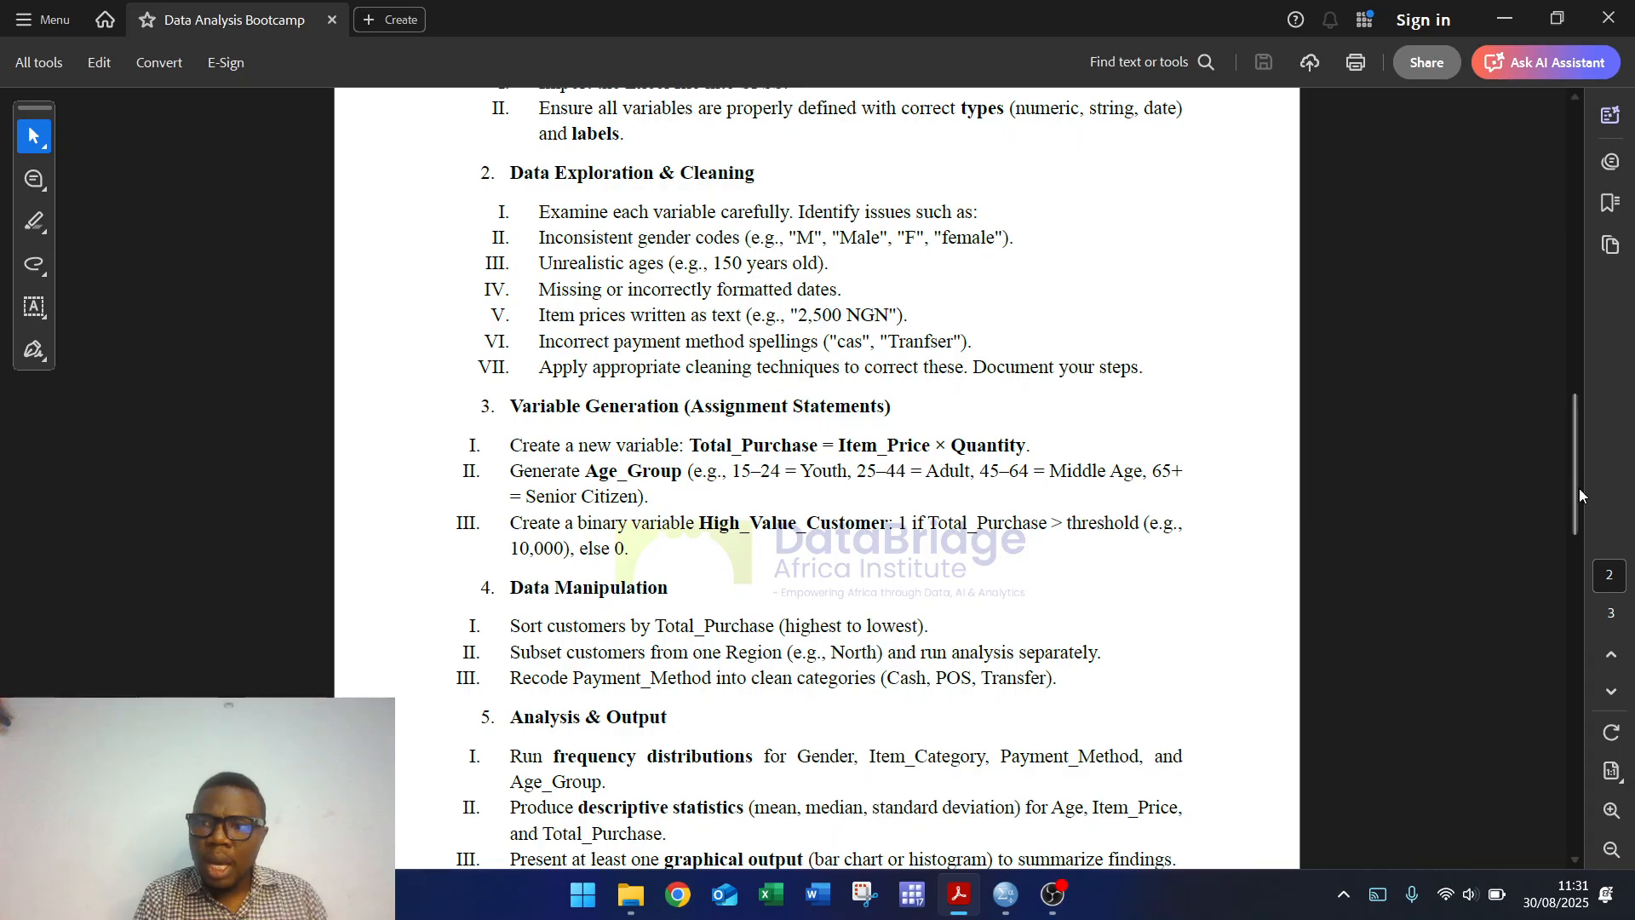
{"action": "left_click_drag", "start_coordinate": [1579, 484], "coordinate": [1572, 422]}
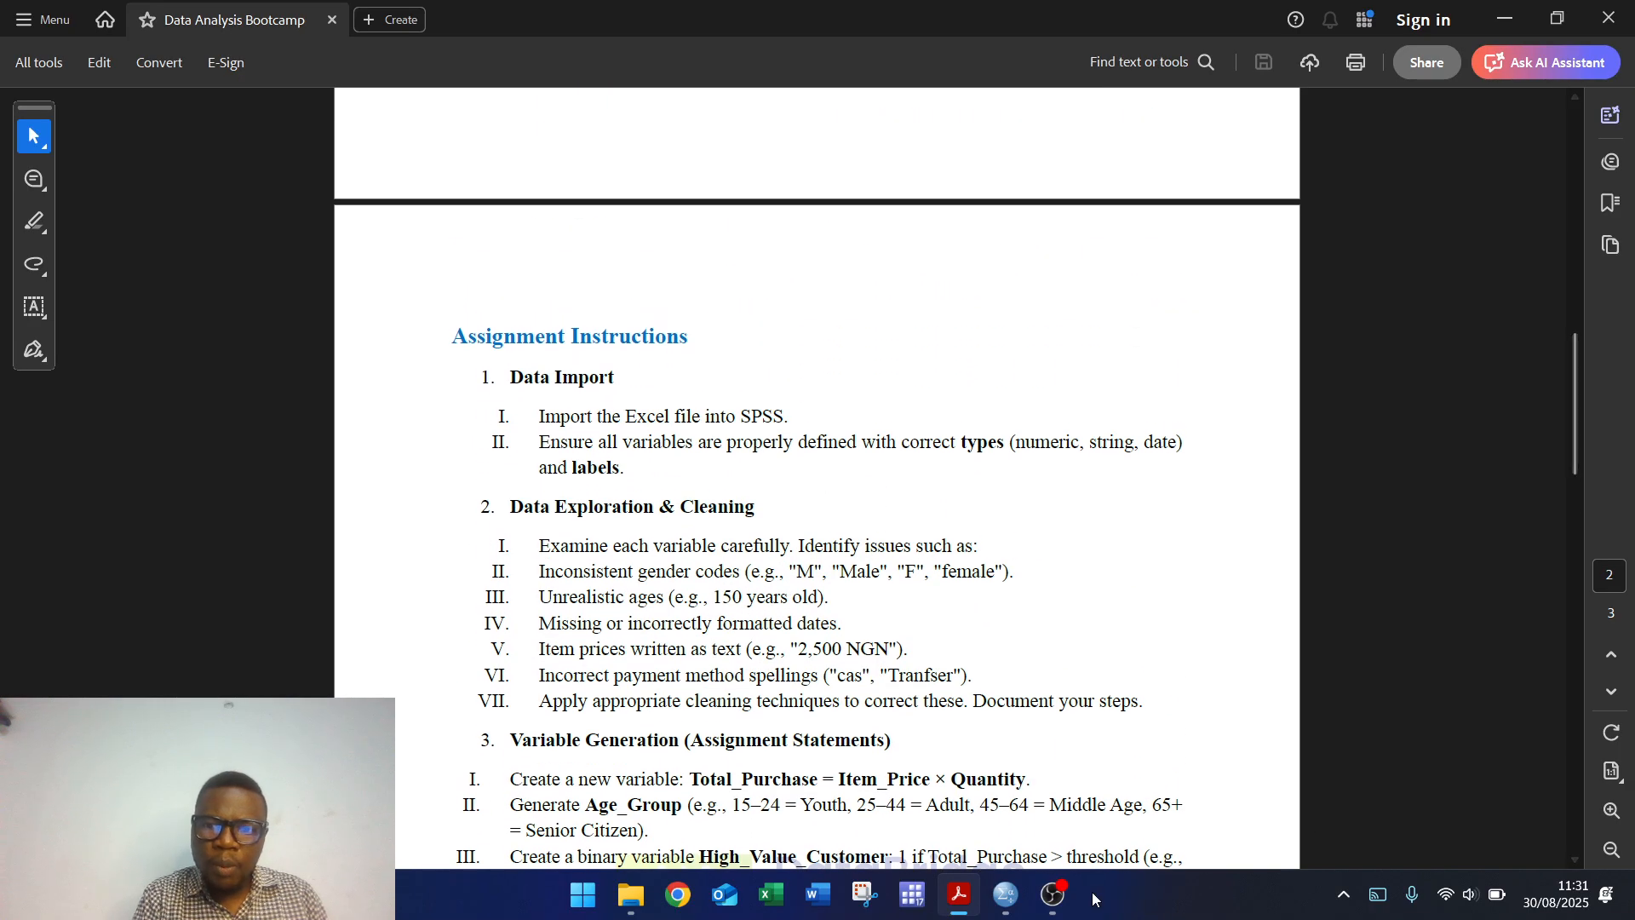
{"action": "mouse_move", "coordinate": [1008, 896]}
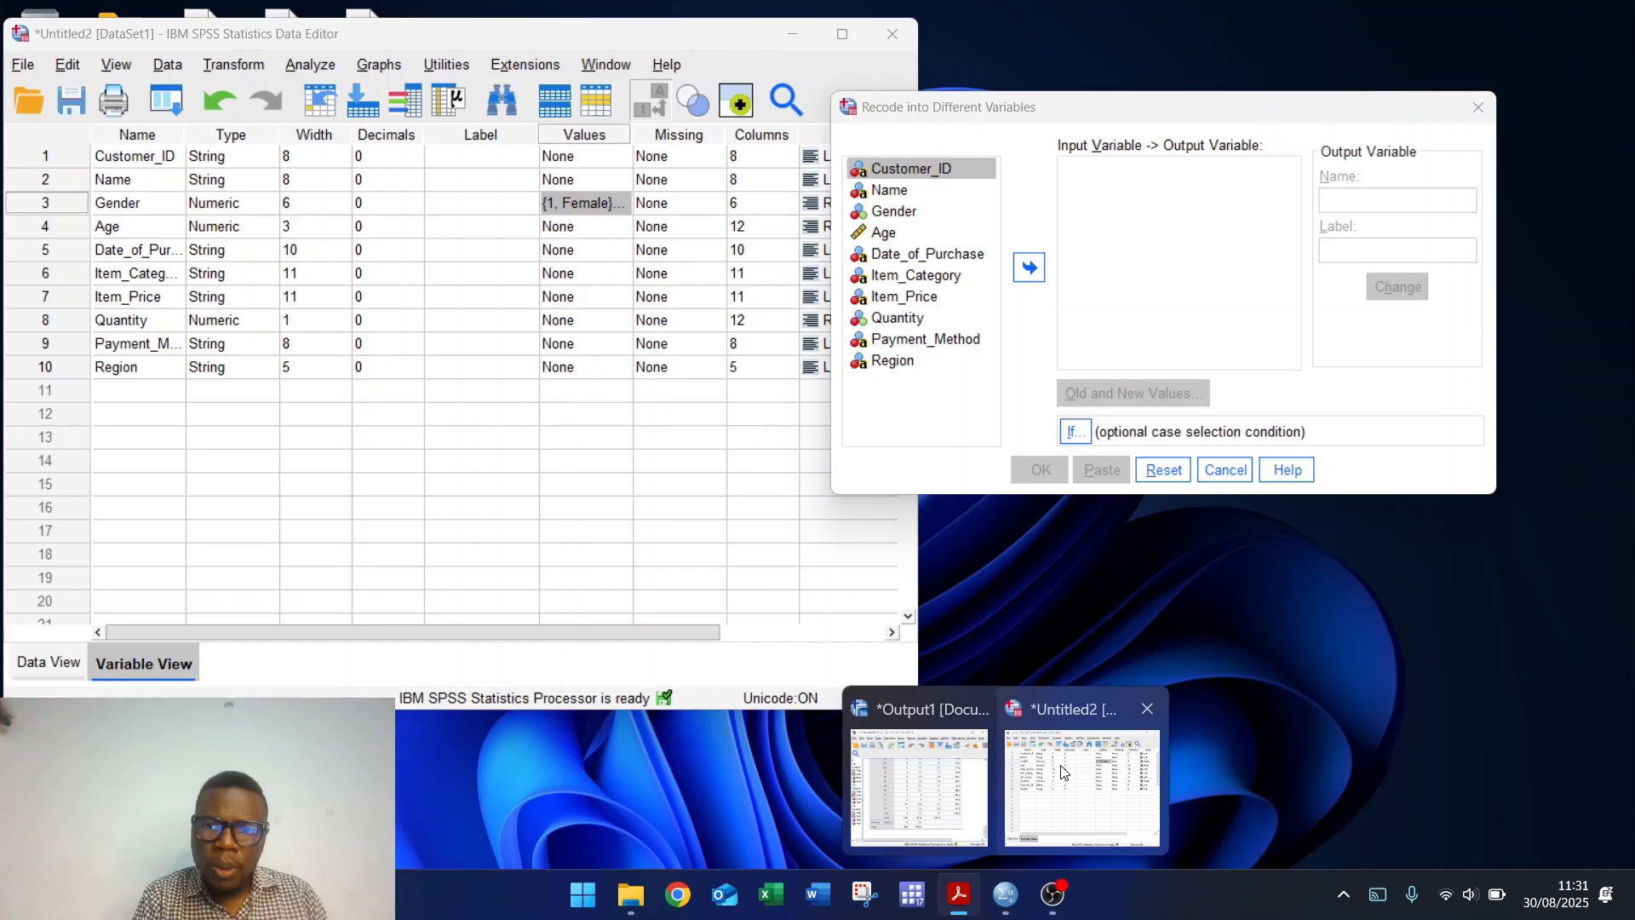
{"action": "left_click", "coordinate": [1062, 771]}
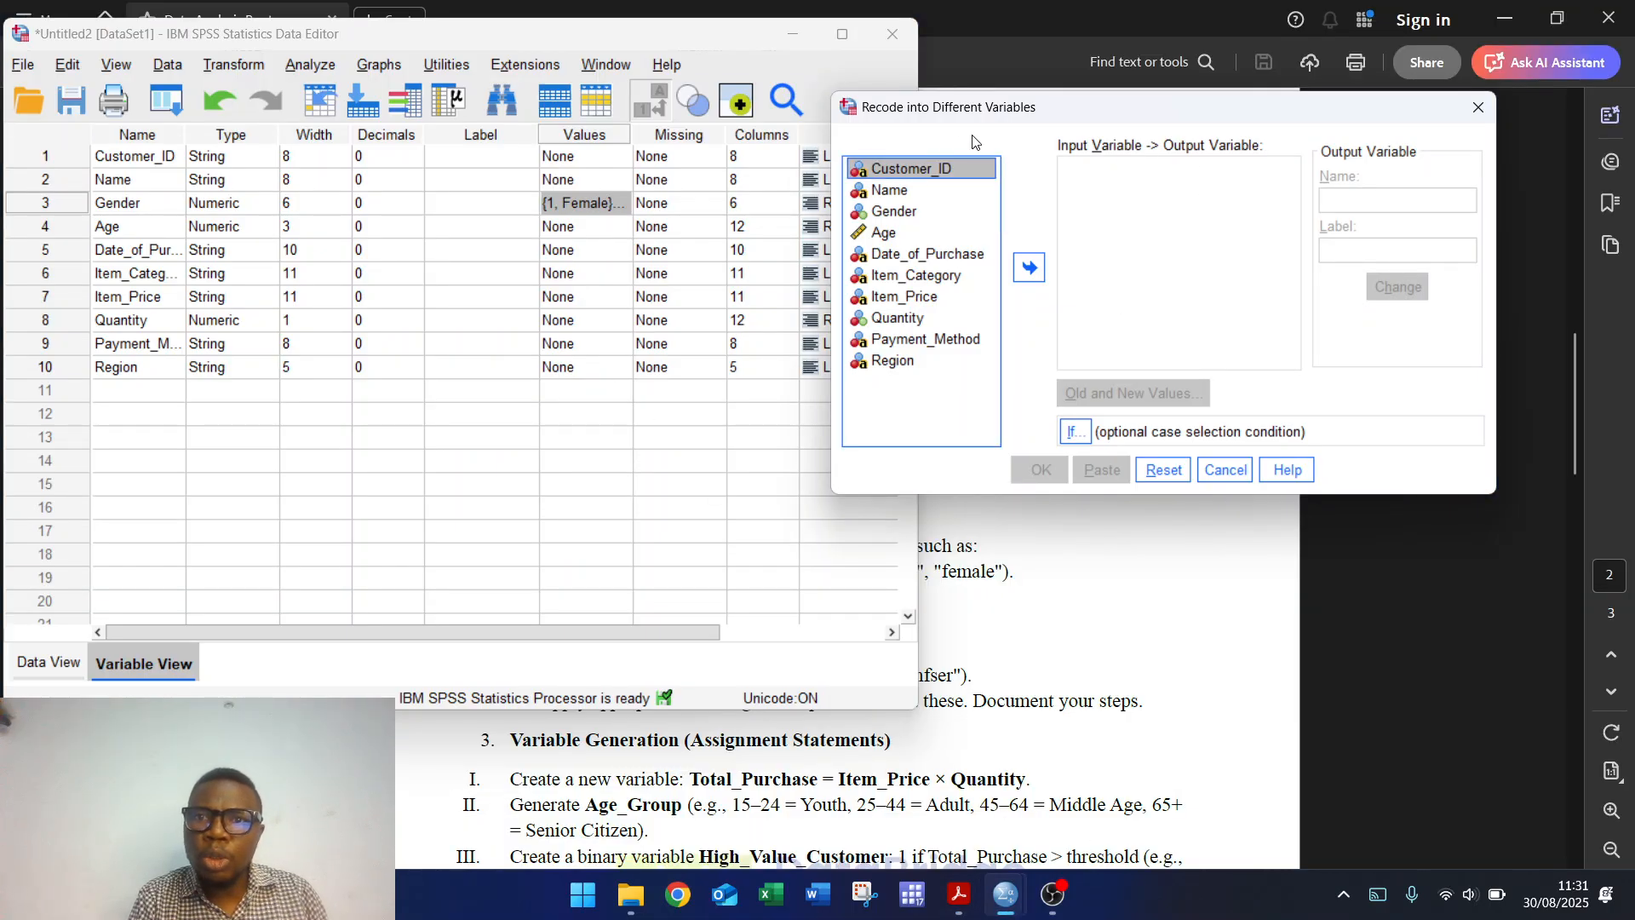
Step: Recode Age into a new output variable Age_Group labelled 'Age Group'
{"action": "left_click", "coordinate": [882, 234]}
{"action": "left_click", "coordinate": [1029, 268]}
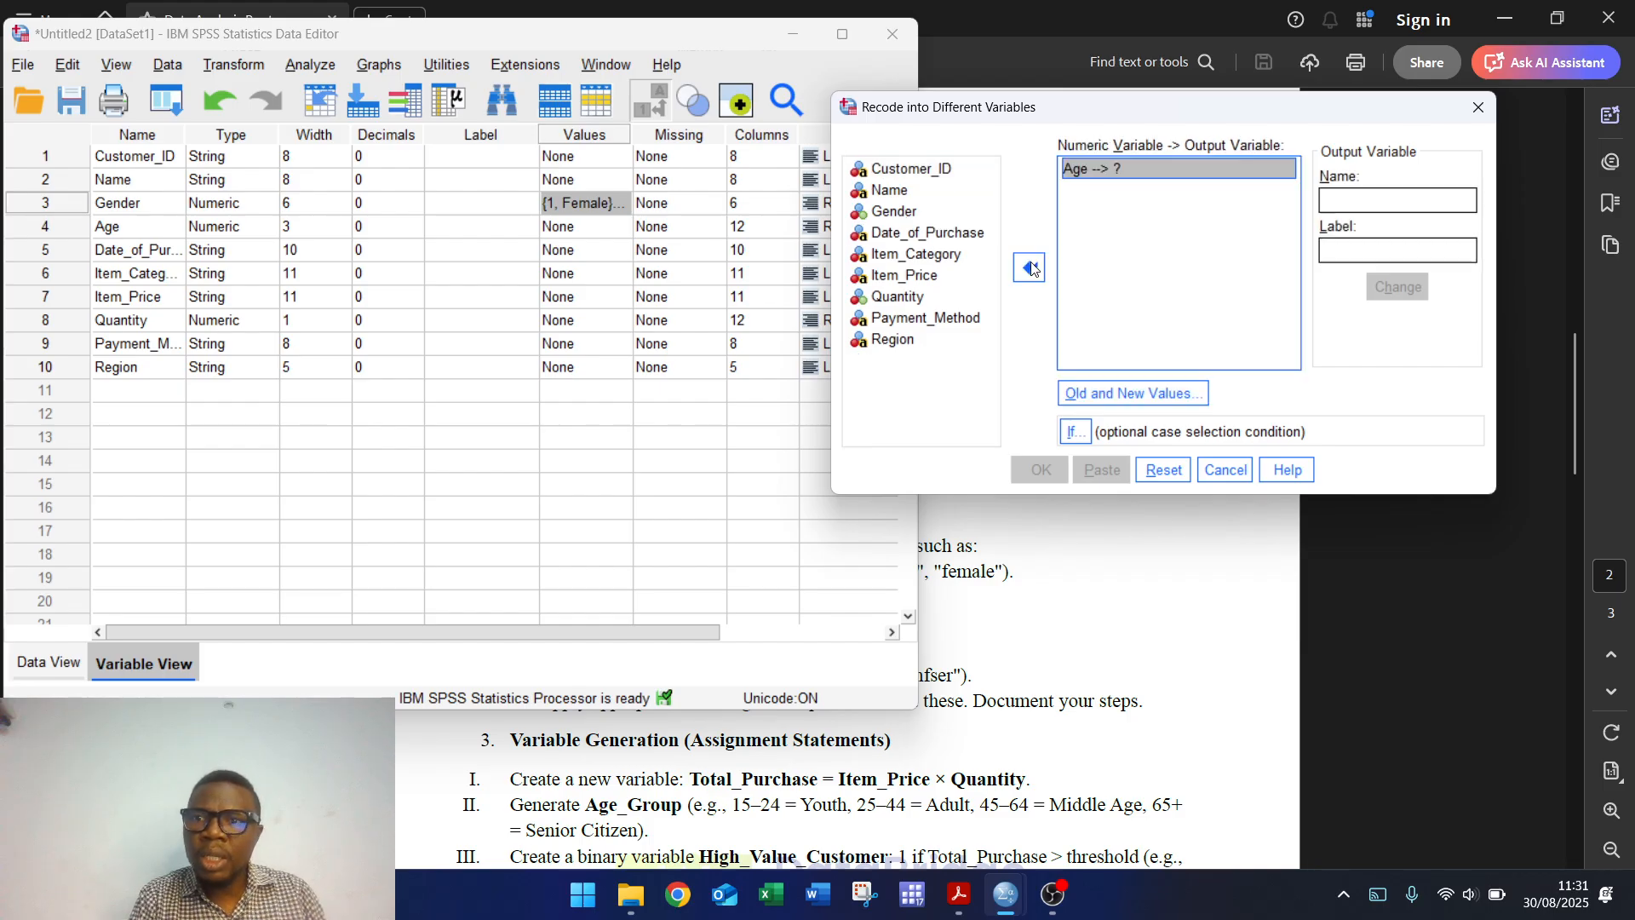
{"action": "left_click", "coordinate": [1350, 199]}
{"action": "type", "text": "Age_Group"}
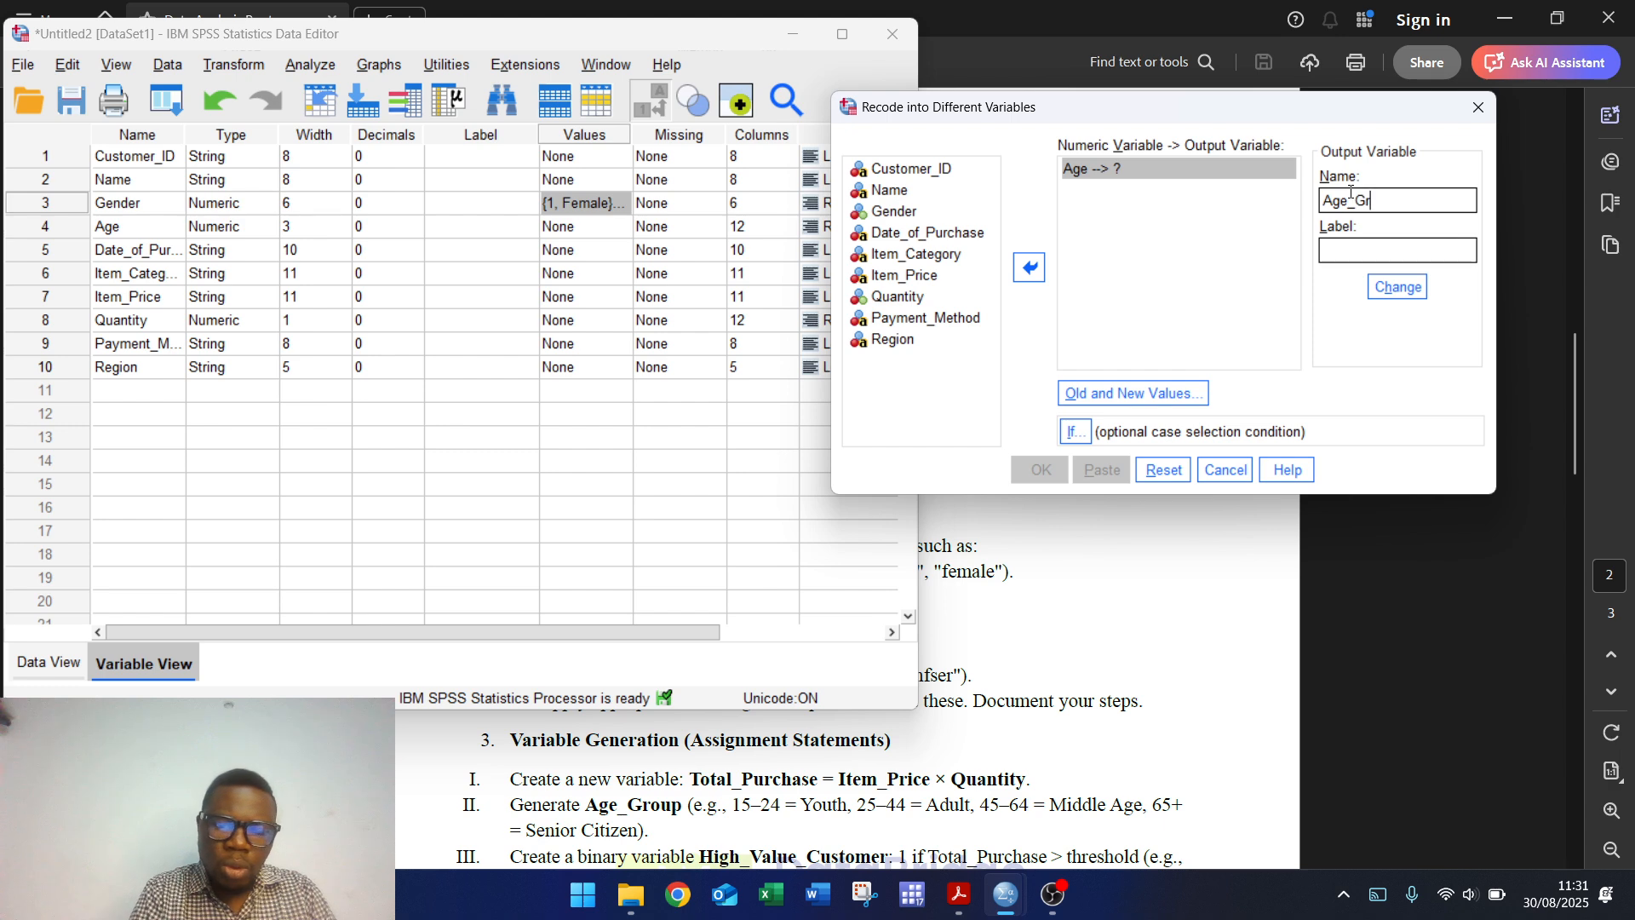
{"action": "left_click", "coordinate": [1349, 250]}
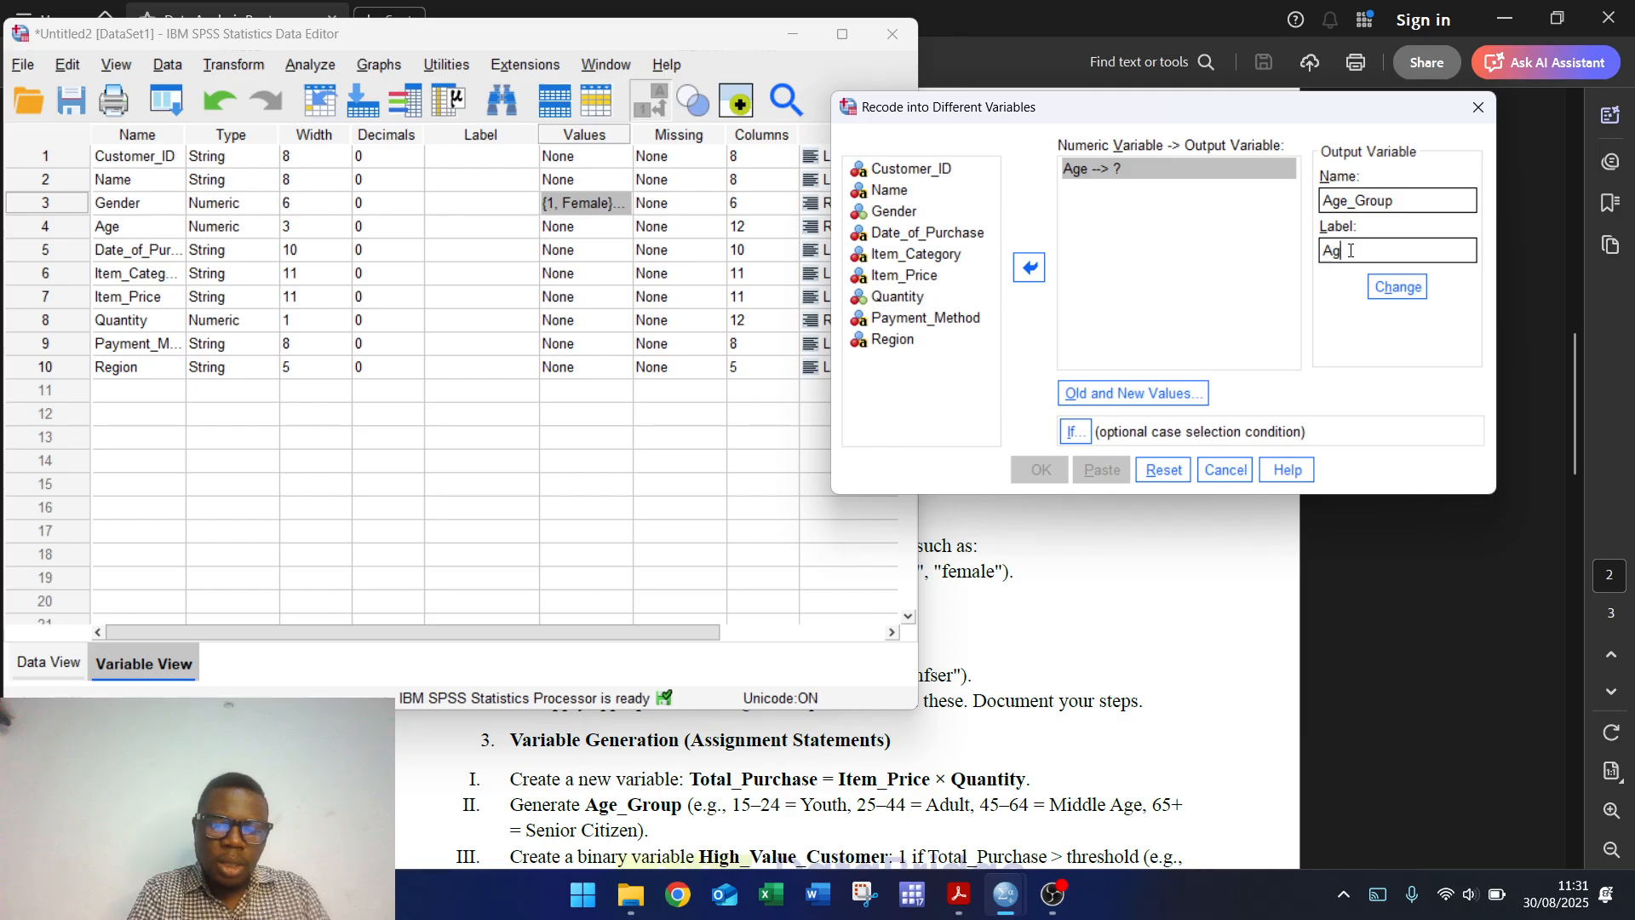
{"action": "type", "text": "Age Gr"}
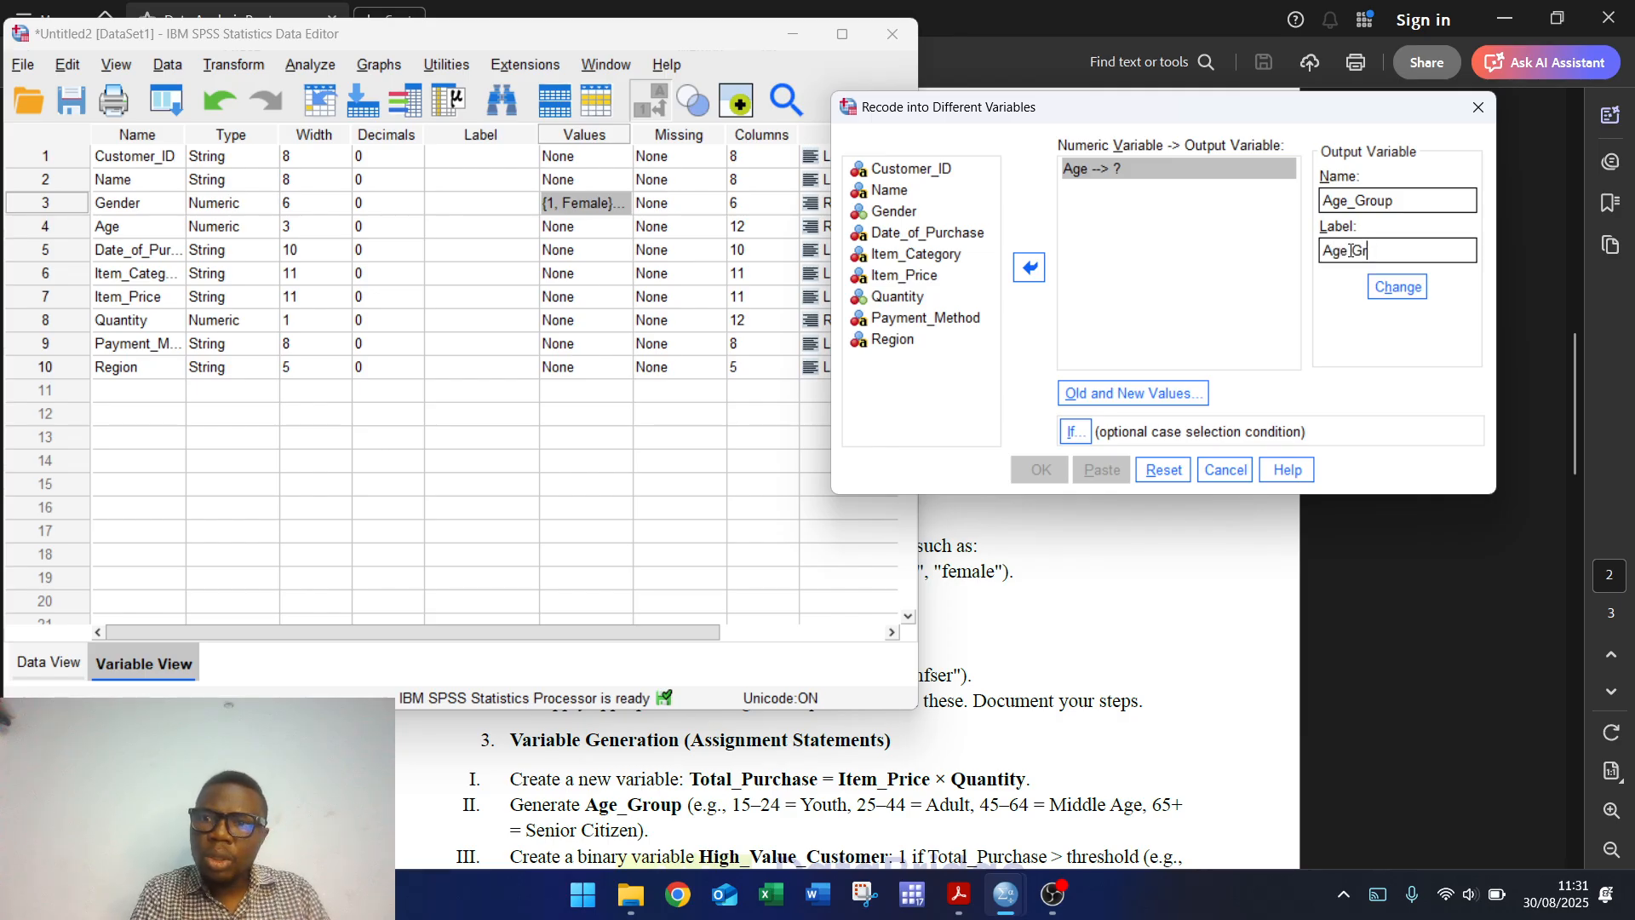
{"action": "type", "text": "oup"}
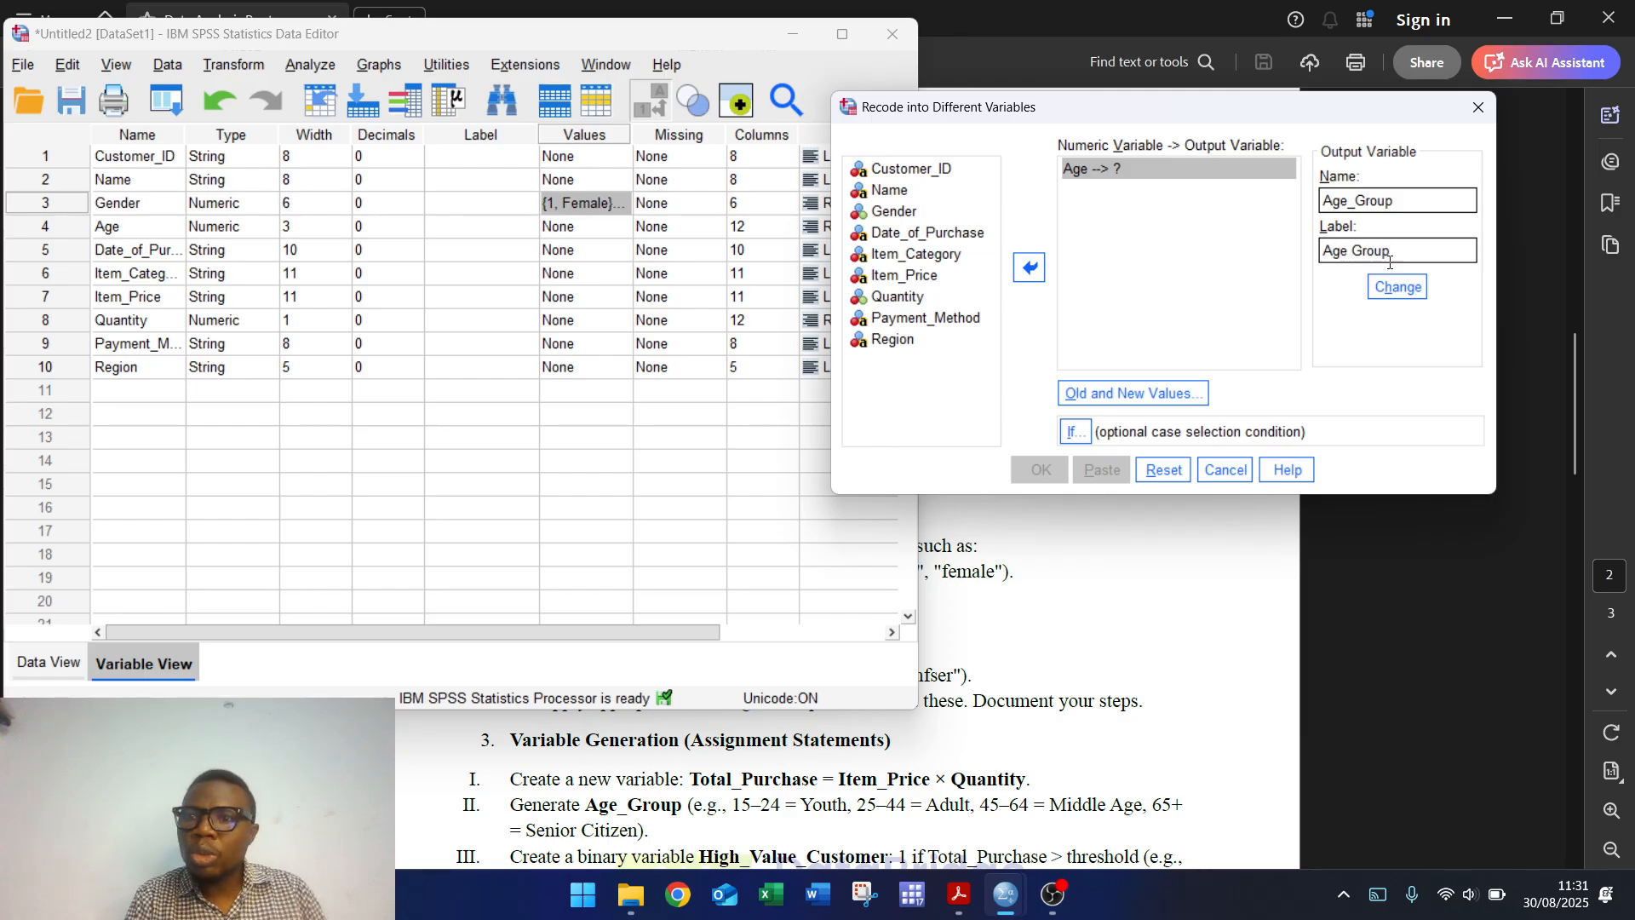
{"action": "left_click", "coordinate": [1397, 287]}
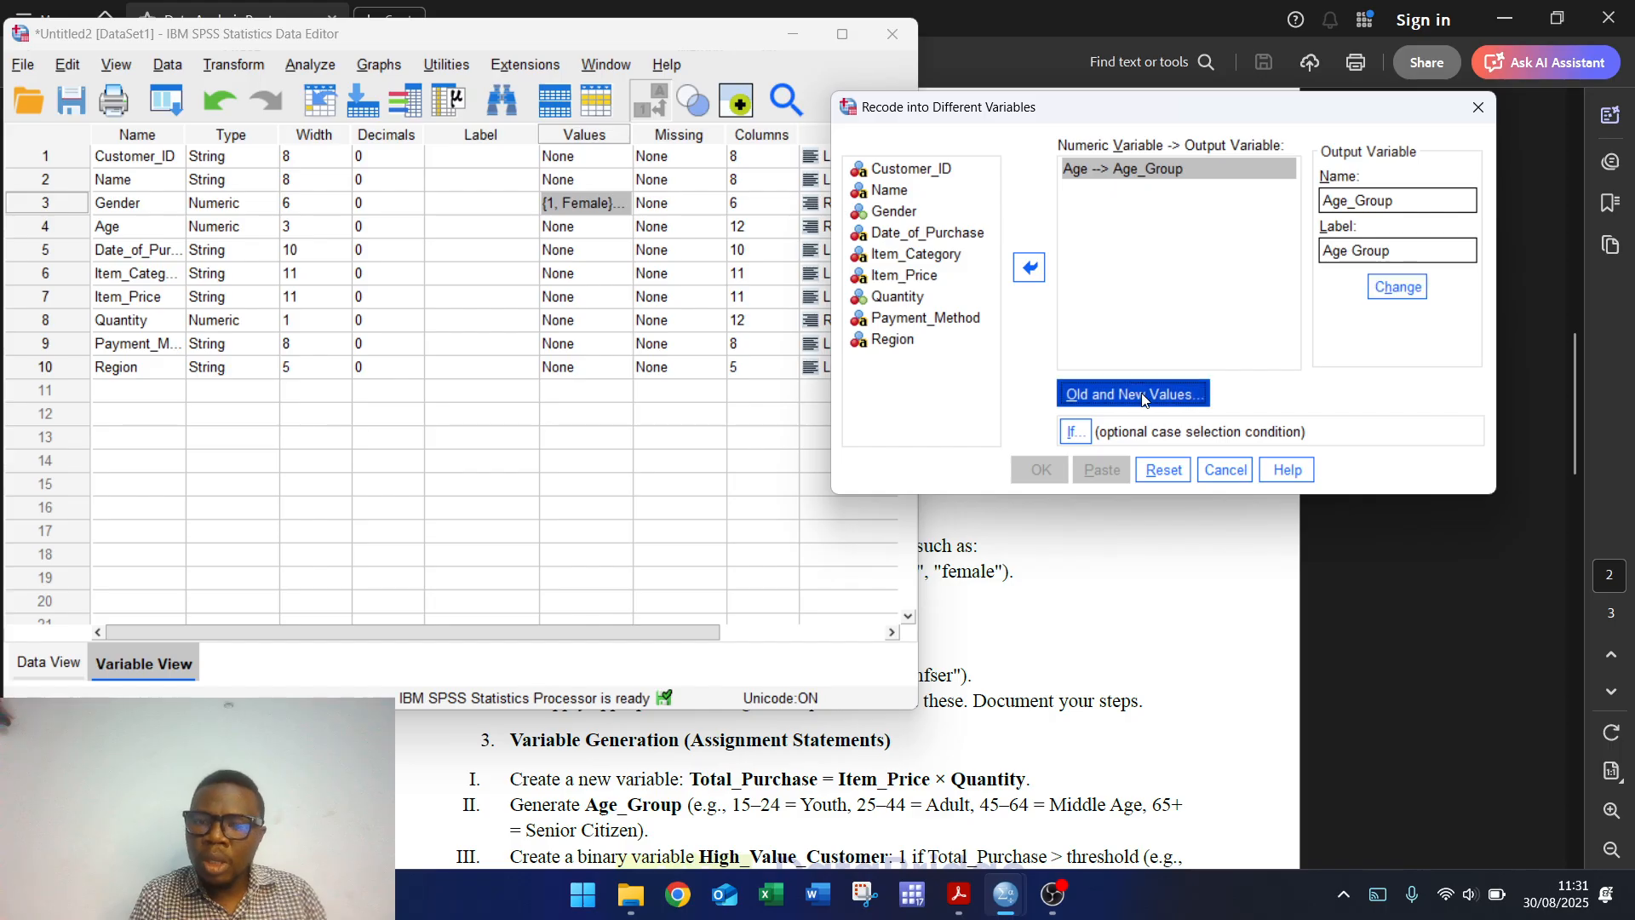
Step: Add range rules 15–24 → 1, 25–44 → 2 and 45–64 → 3
{"action": "left_click", "coordinate": [1142, 394]}
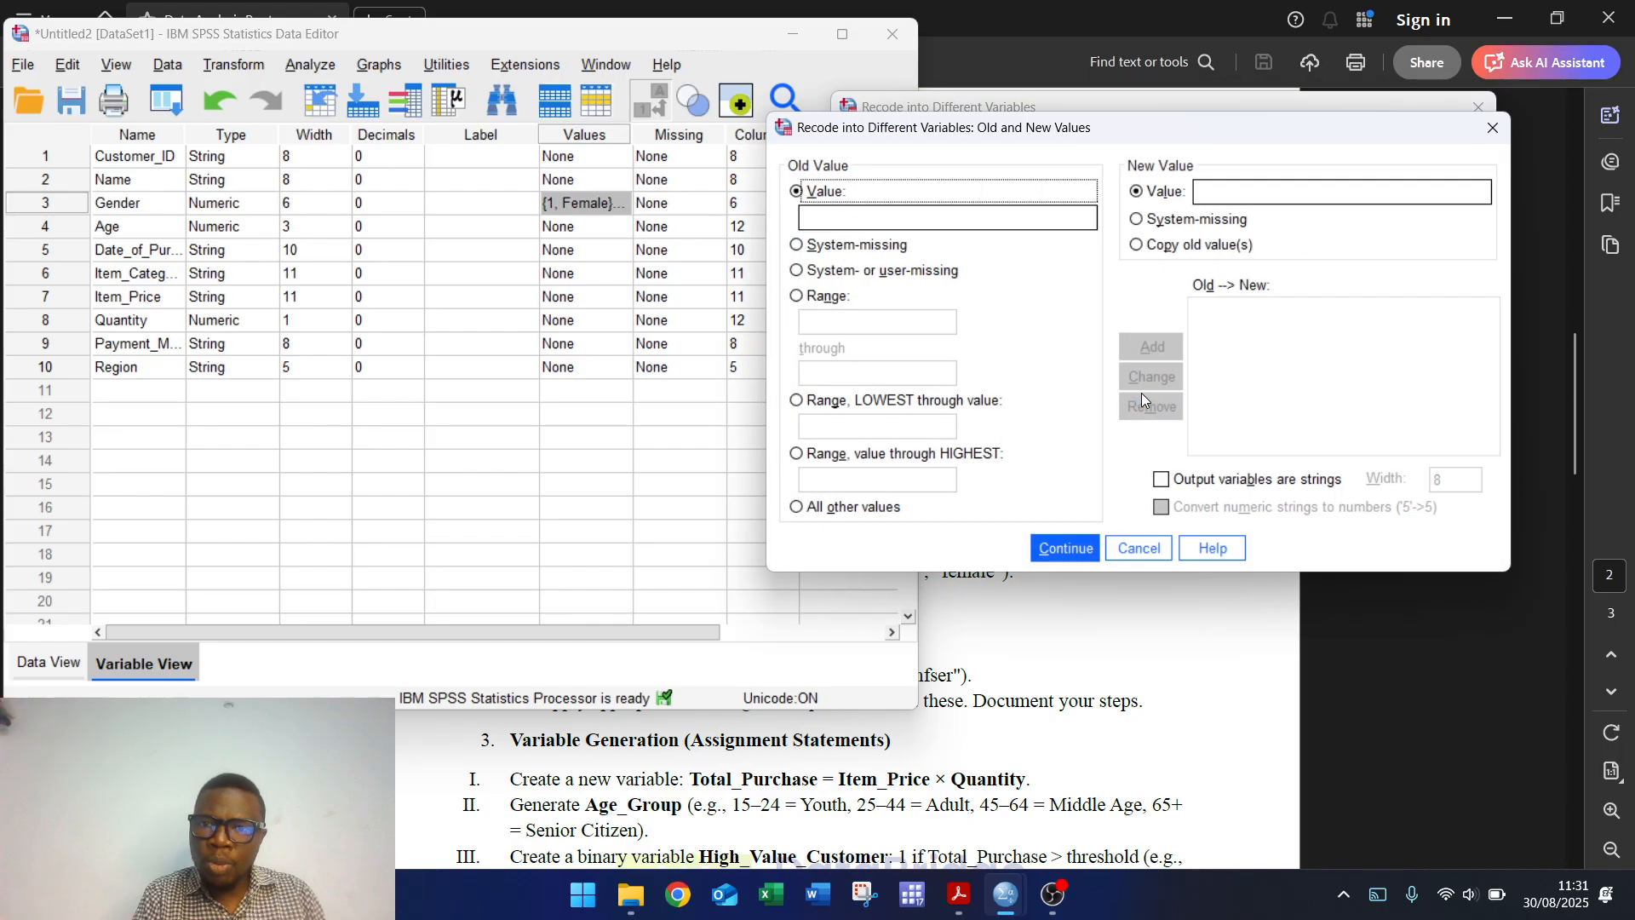
{"action": "left_click", "coordinate": [807, 302]}
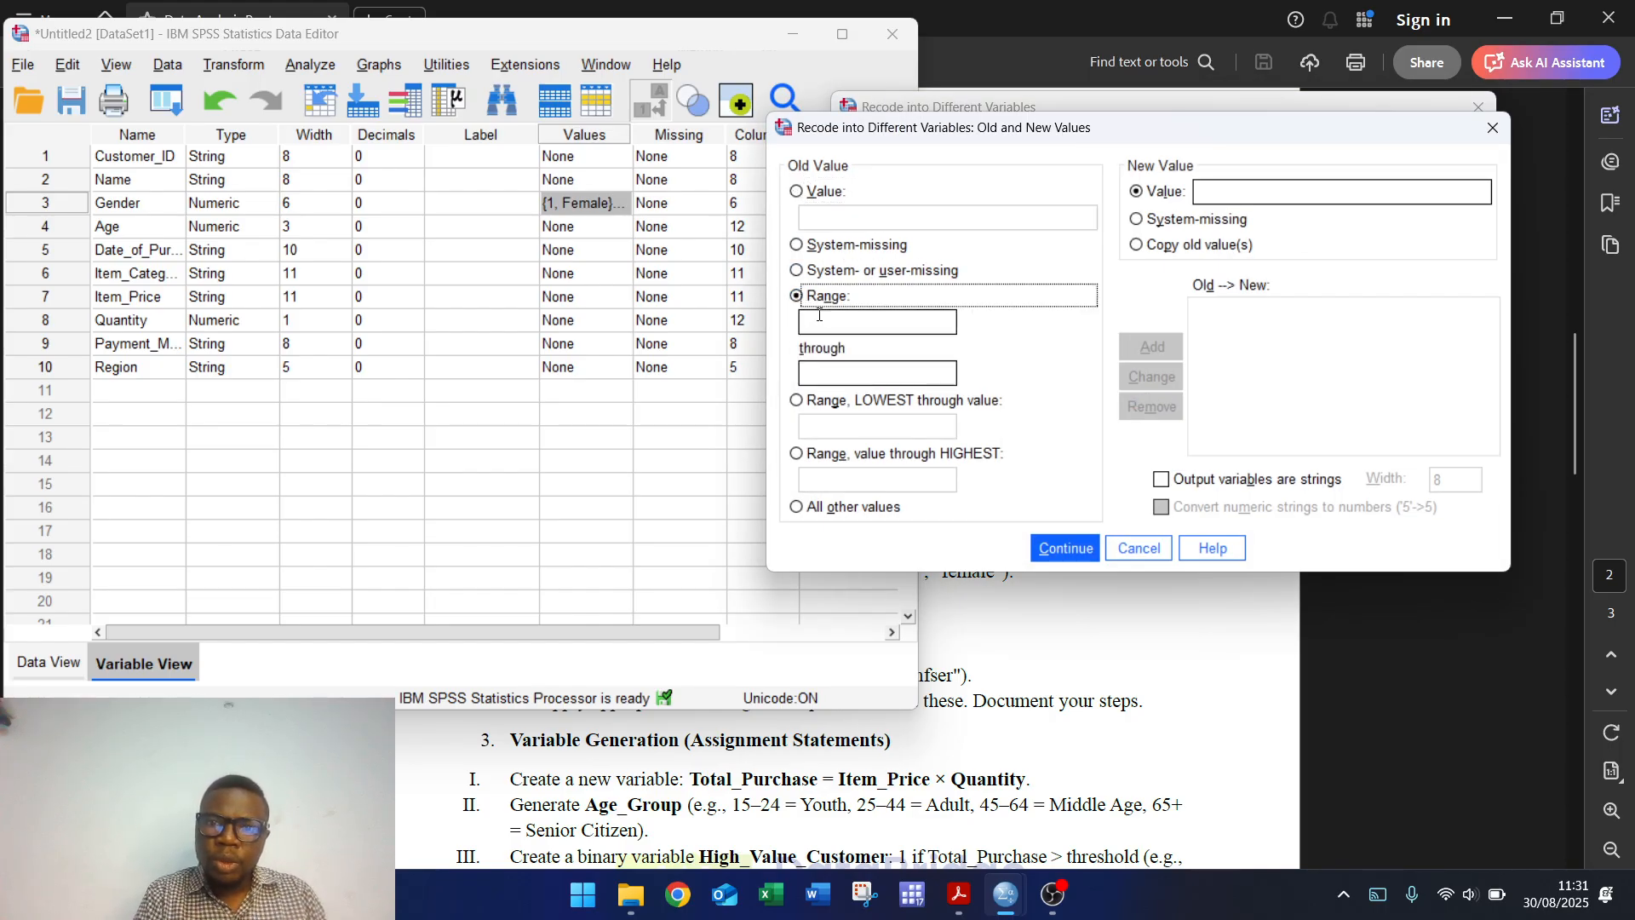
{"action": "left_click", "coordinate": [823, 322]}
{"action": "type", "text": "15"}
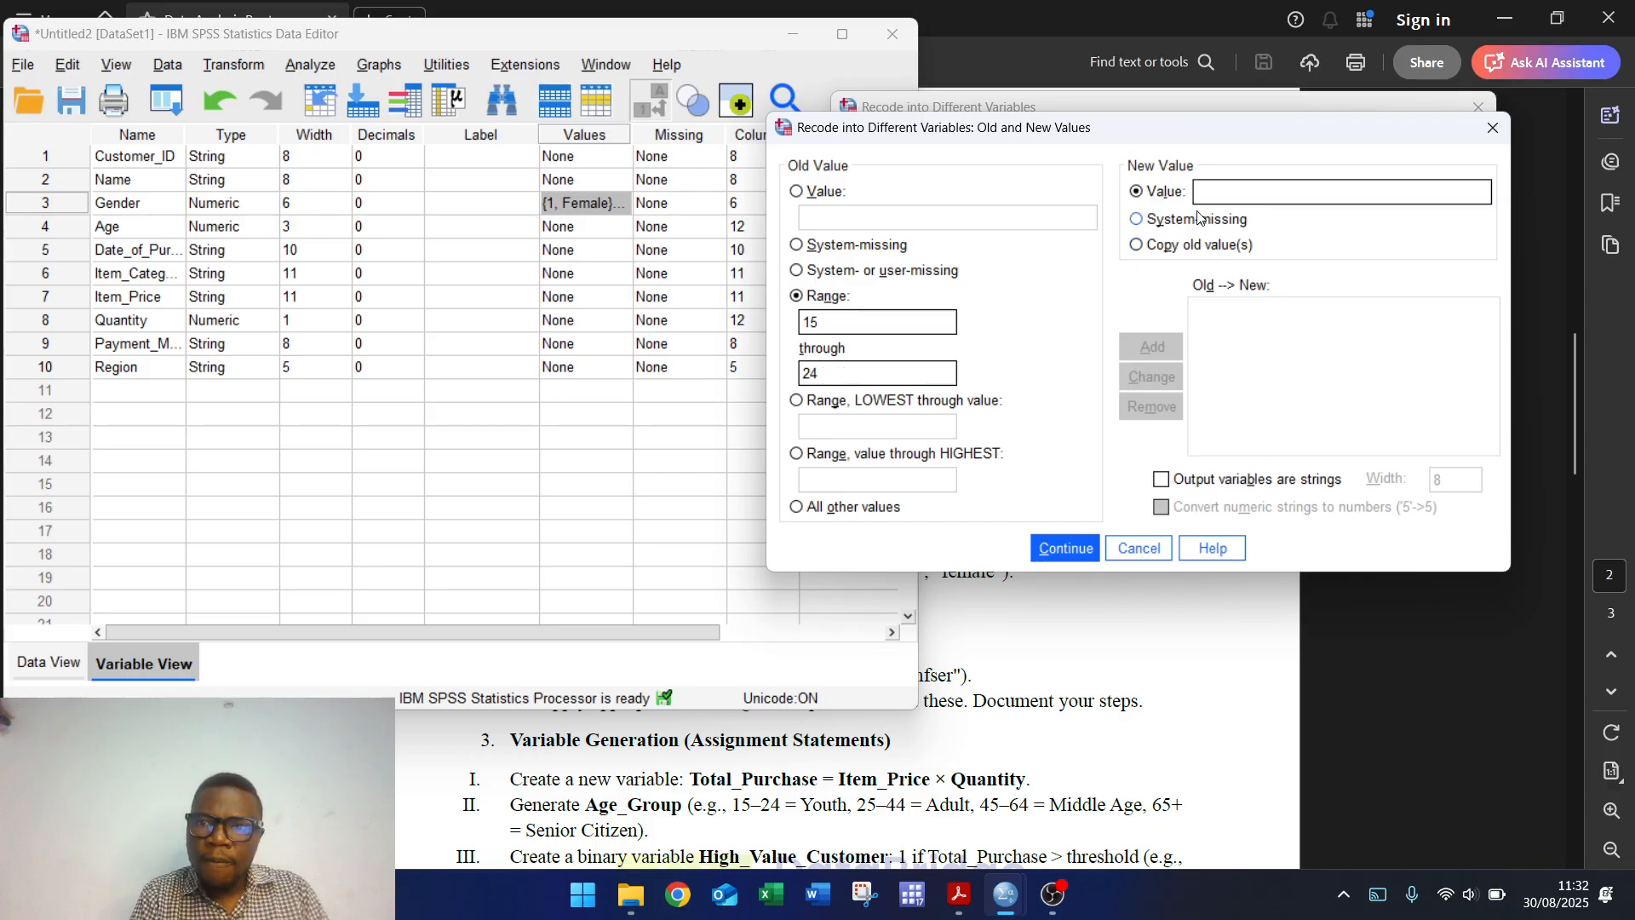
{"action": "left_click", "coordinate": [1222, 193]}
{"action": "type", "text": "1"}
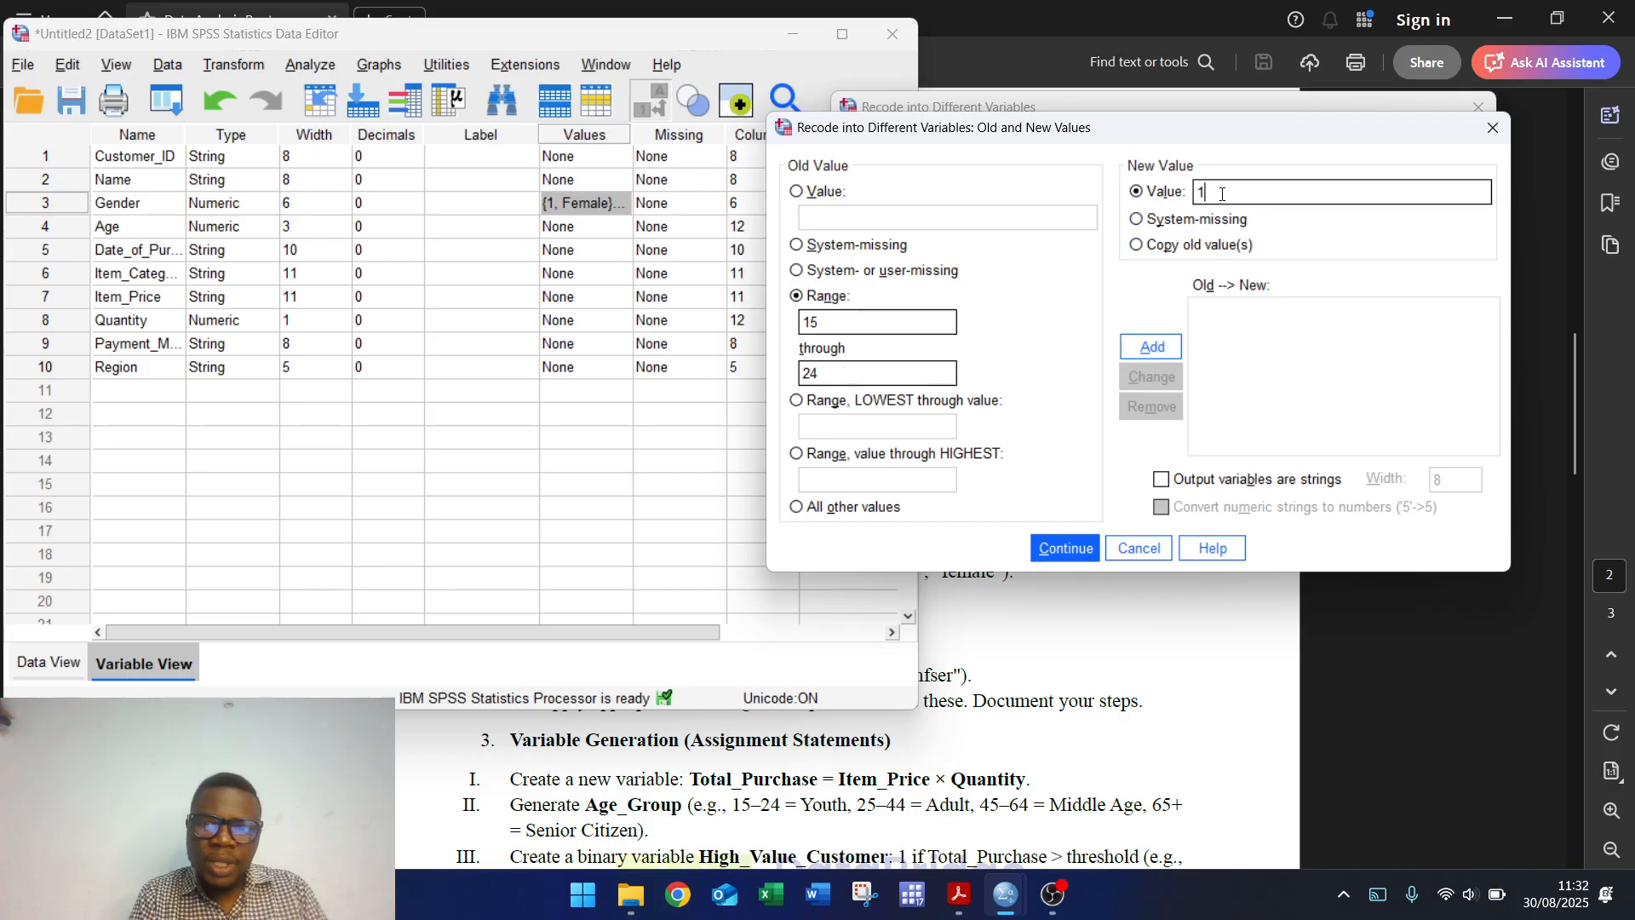
{"action": "left_click", "coordinate": [1152, 347]}
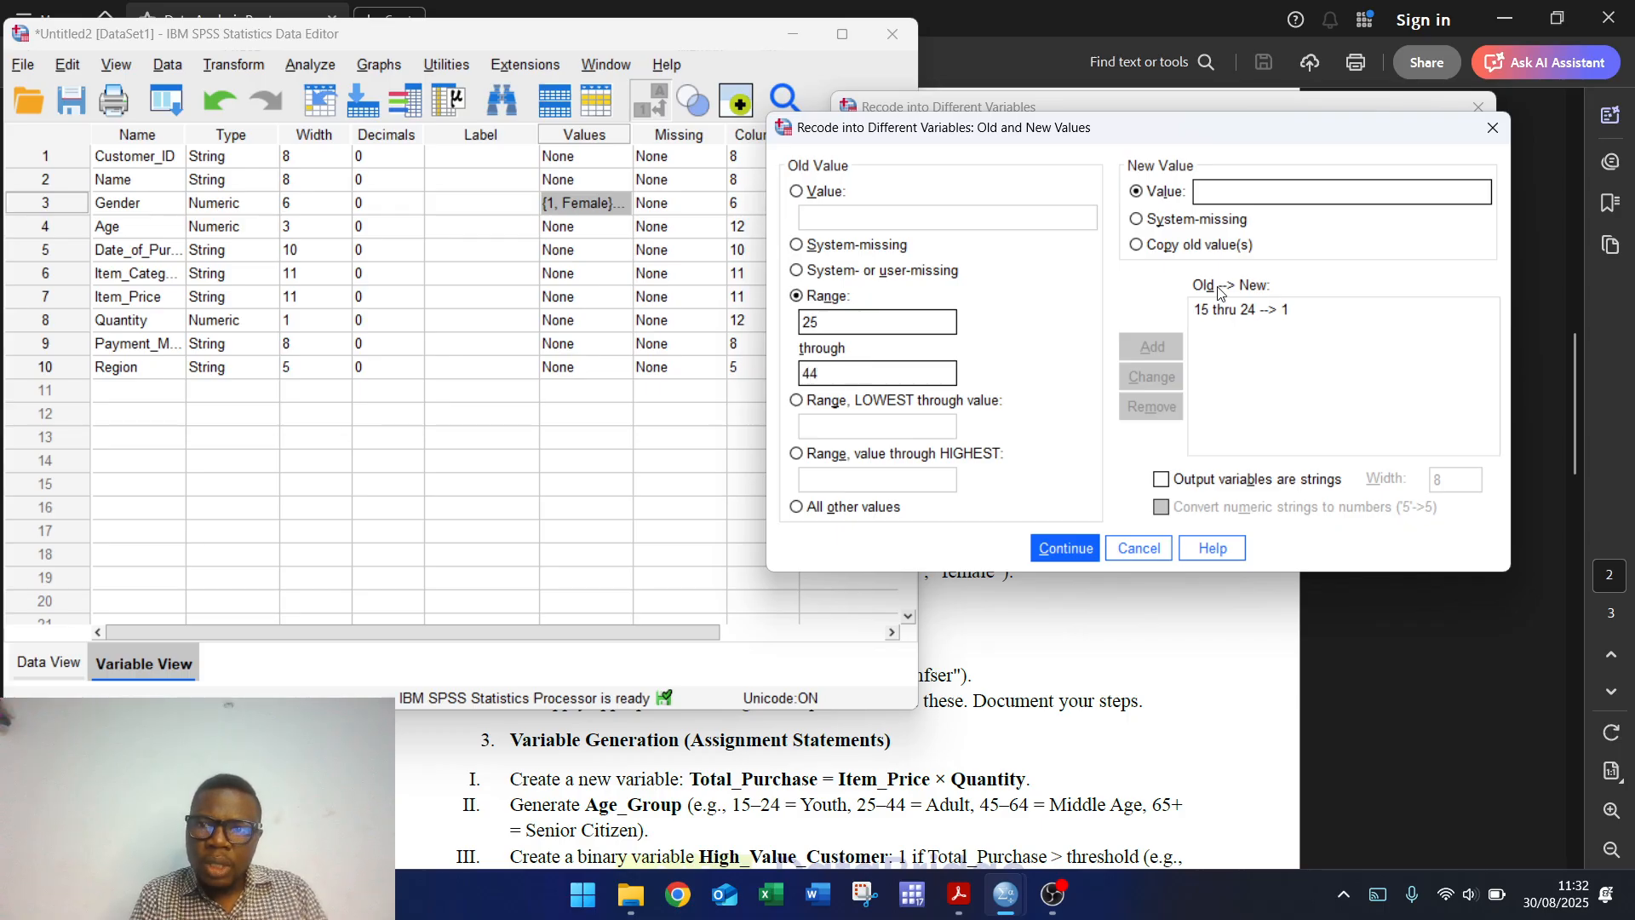
{"action": "type", "text": "2"}
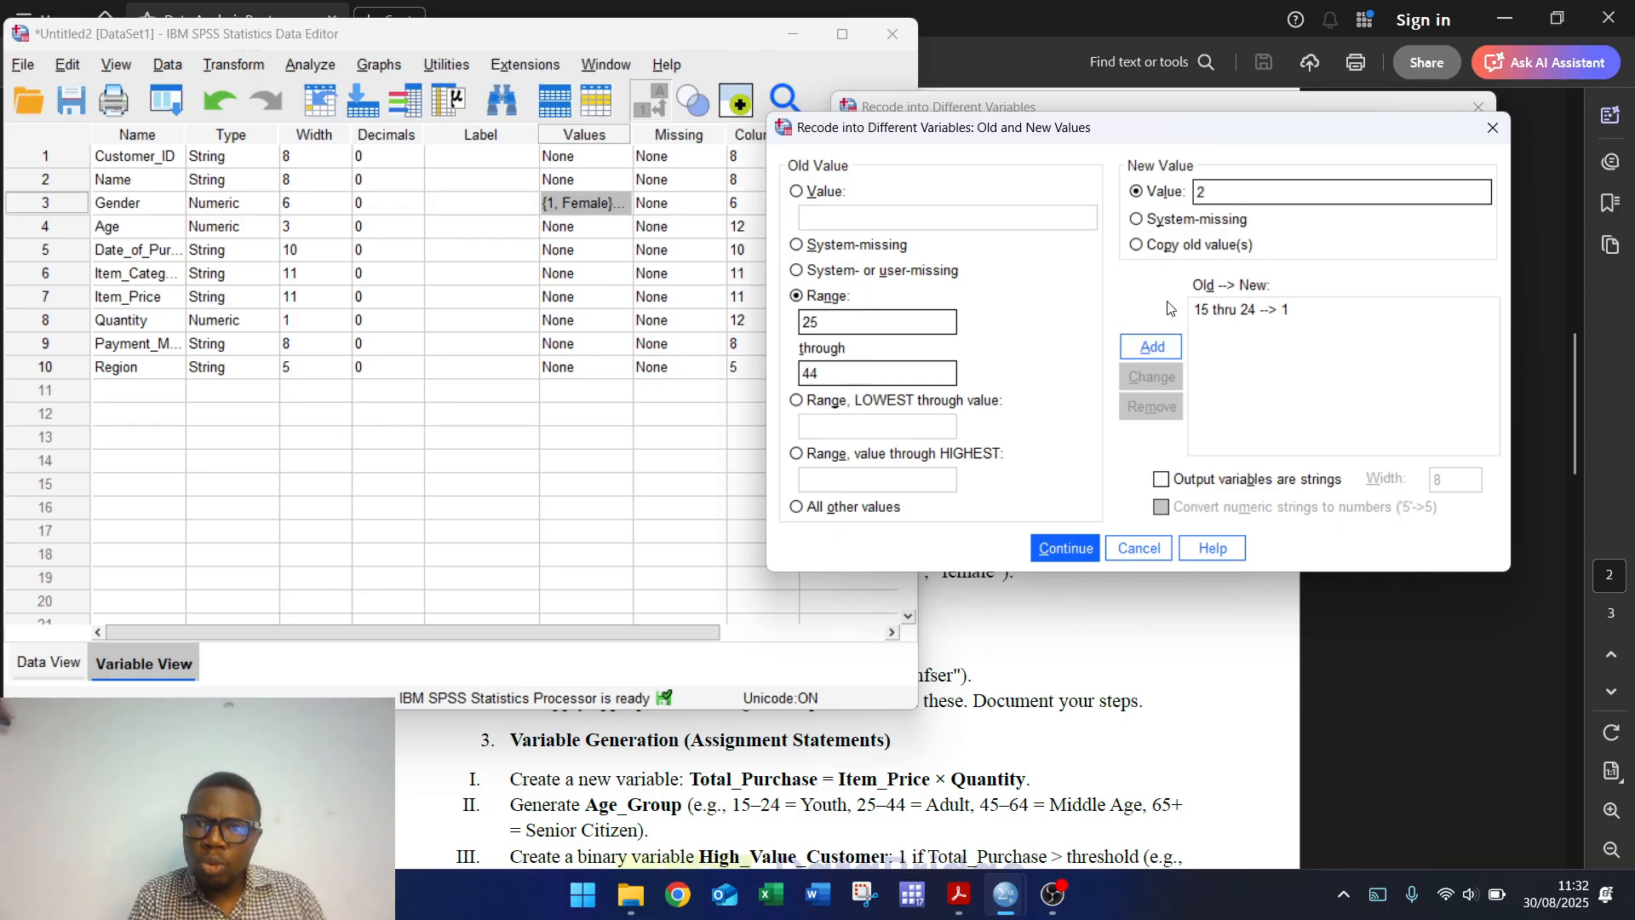
{"action": "left_click", "coordinate": [1151, 345]}
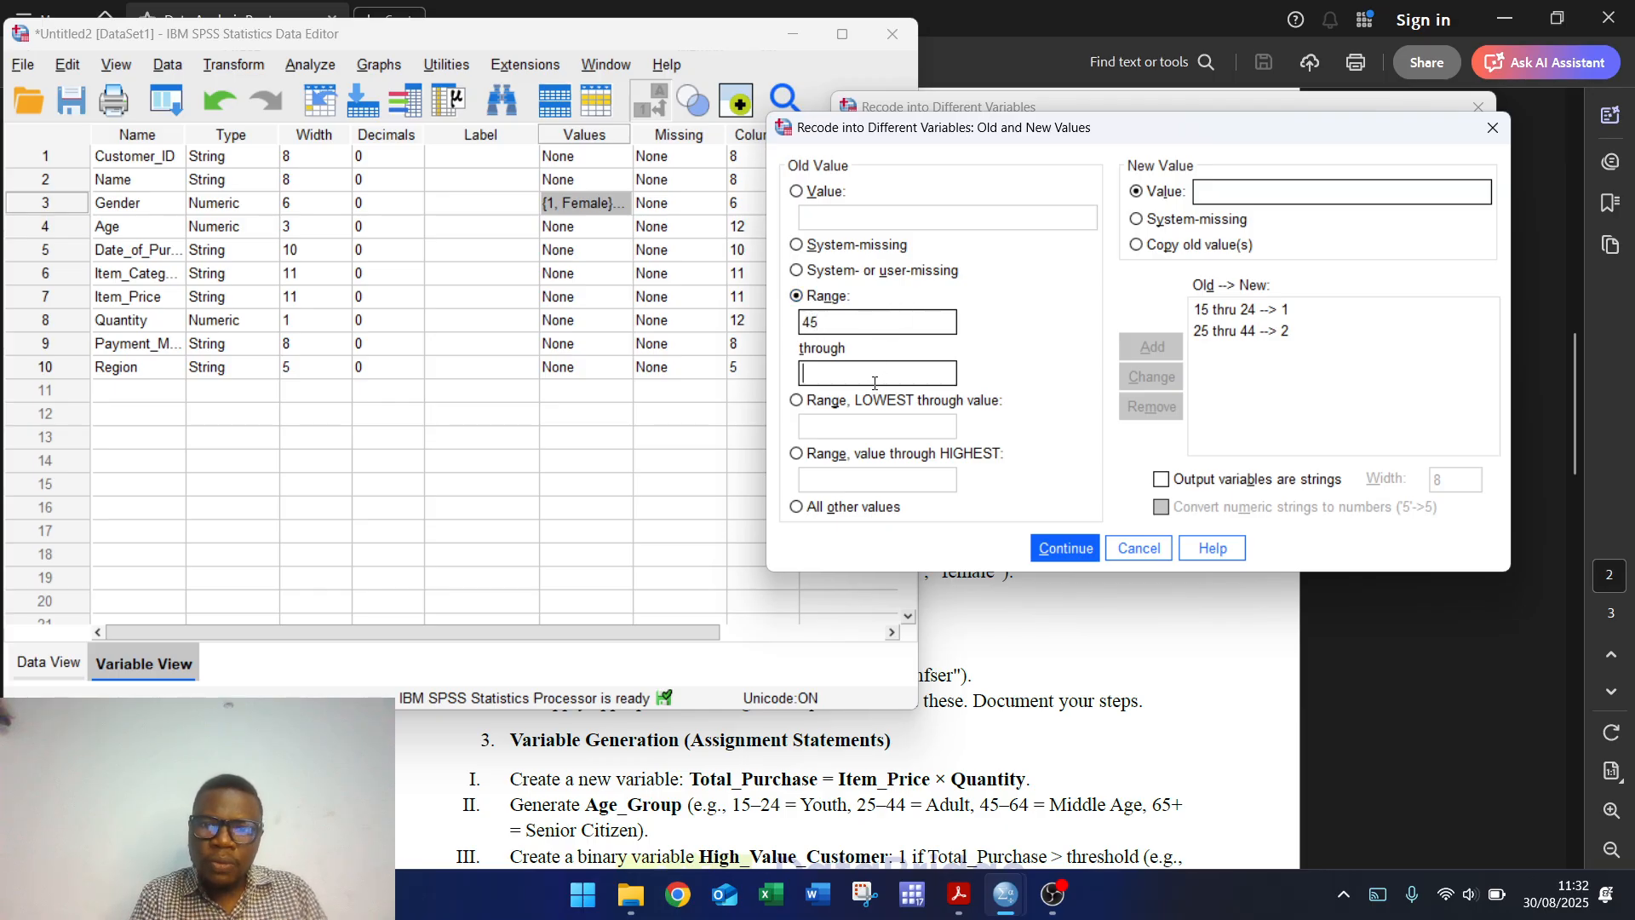
{"action": "type", "text": "64"}
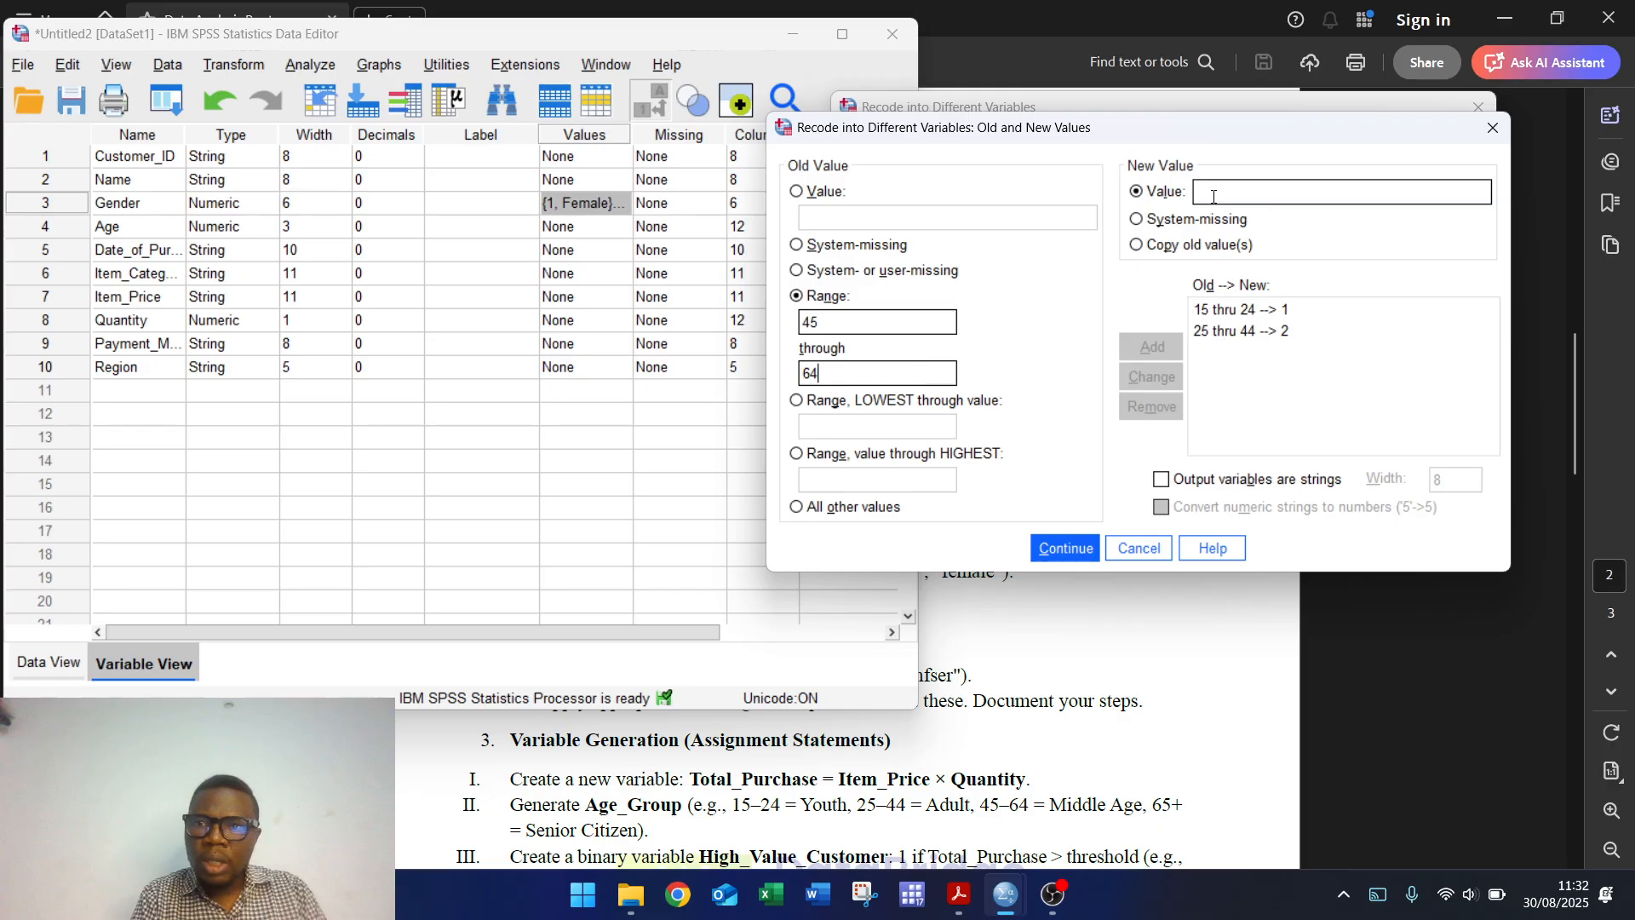
{"action": "type", "text": "3"}
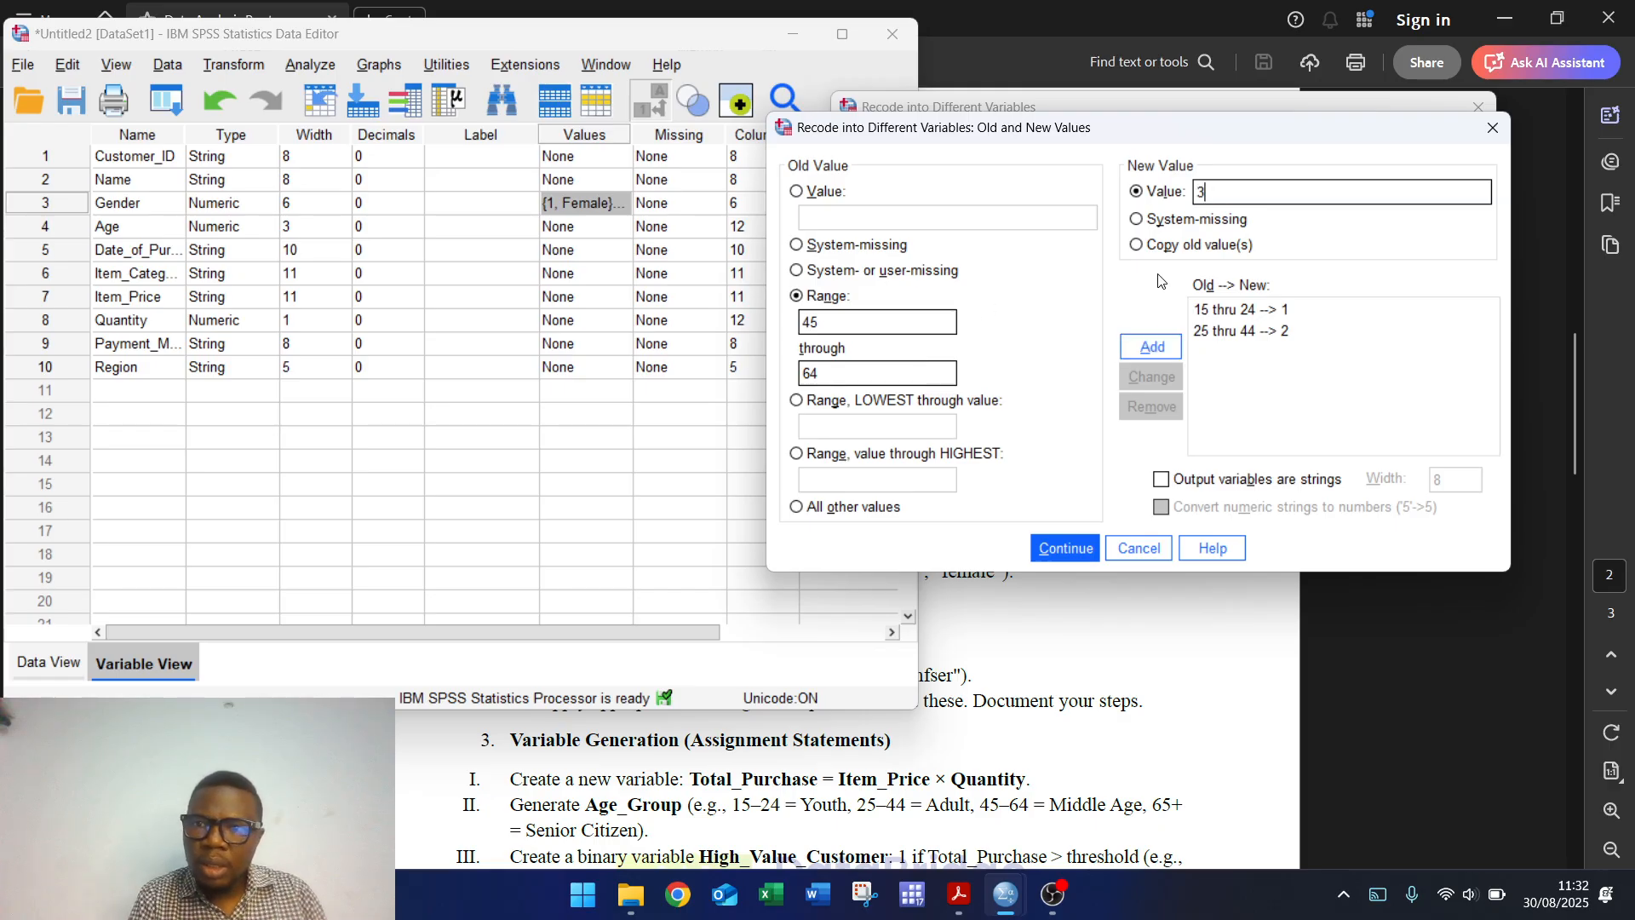
{"action": "left_click", "coordinate": [1152, 345]}
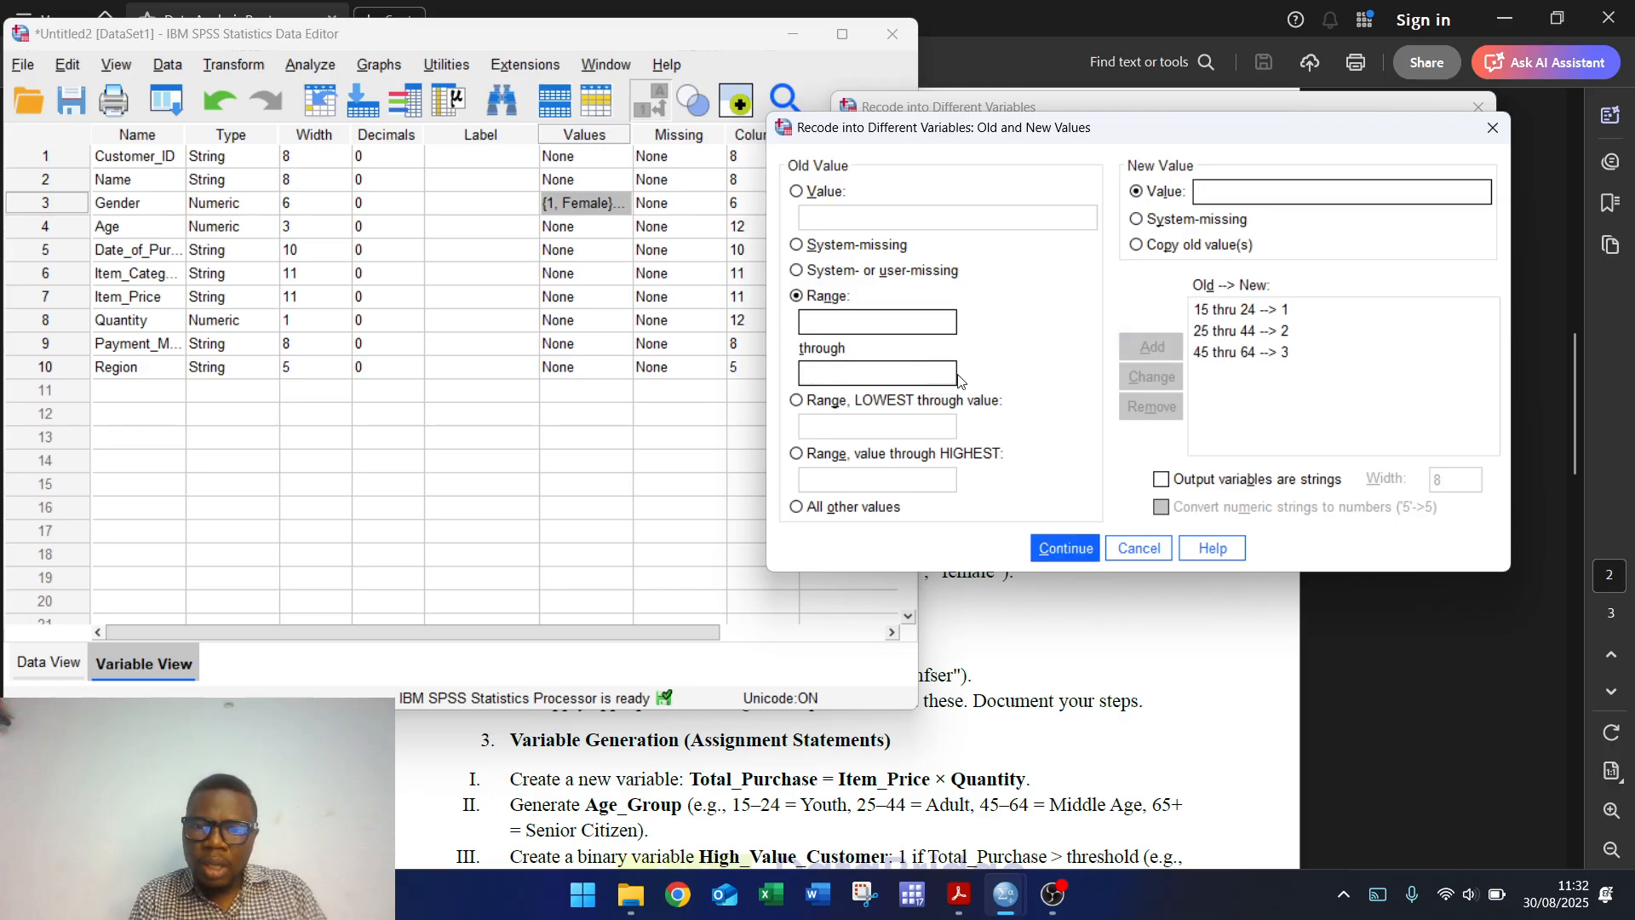
Step: Add 65 through highest → 5 and run the recode to create Age_Group
{"action": "left_click", "coordinate": [797, 454]}
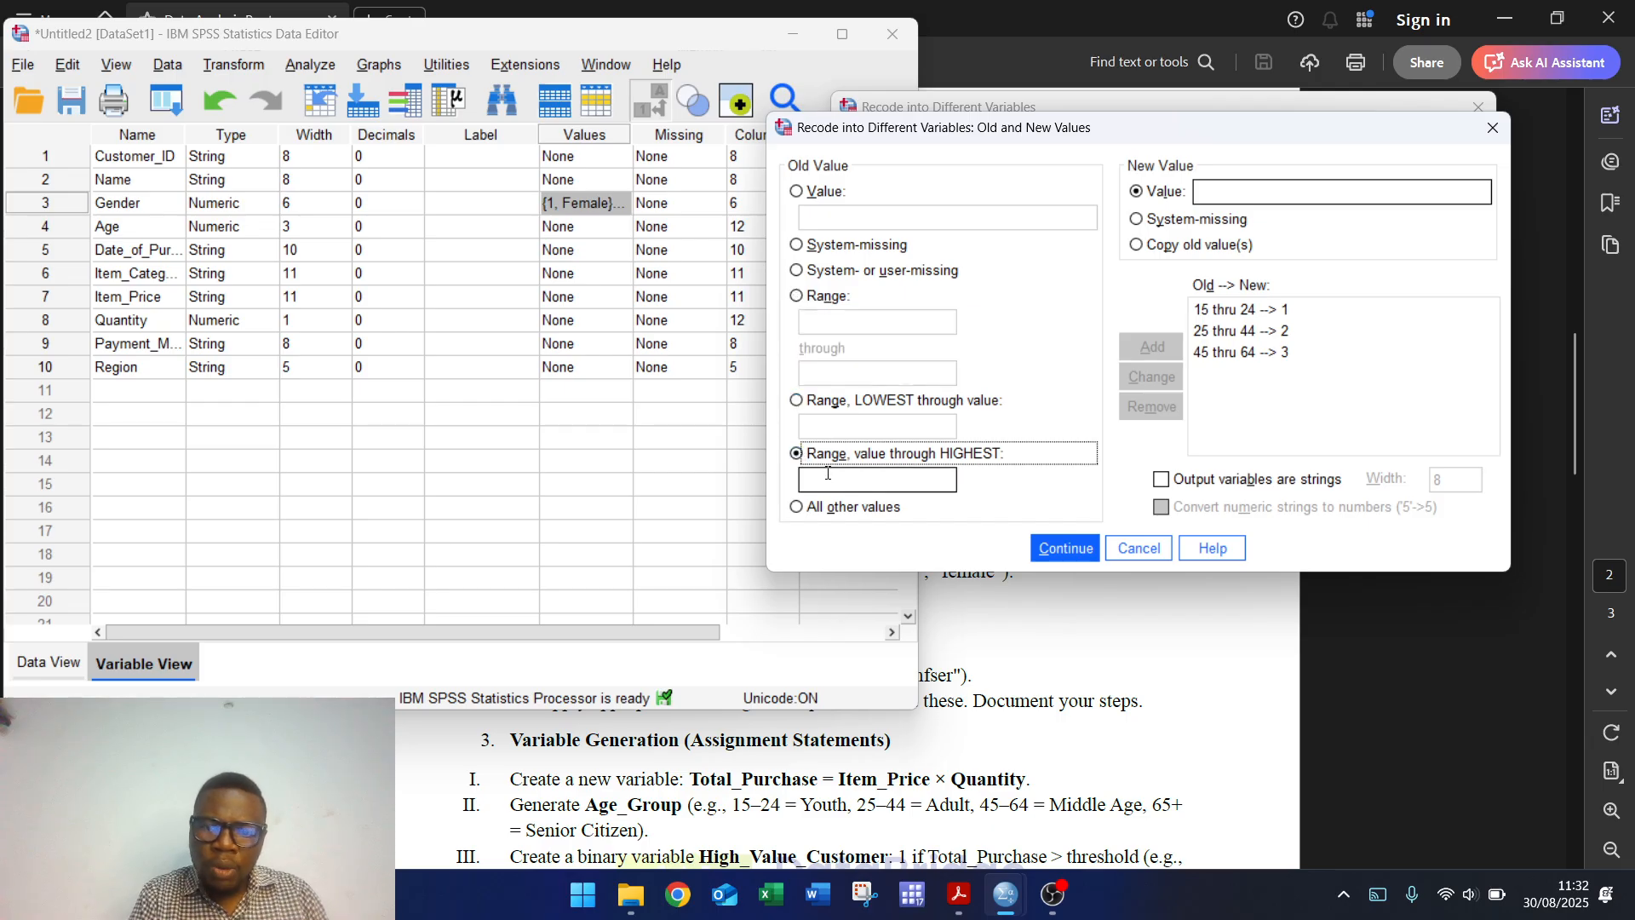
{"action": "left_click", "coordinate": [826, 474]}
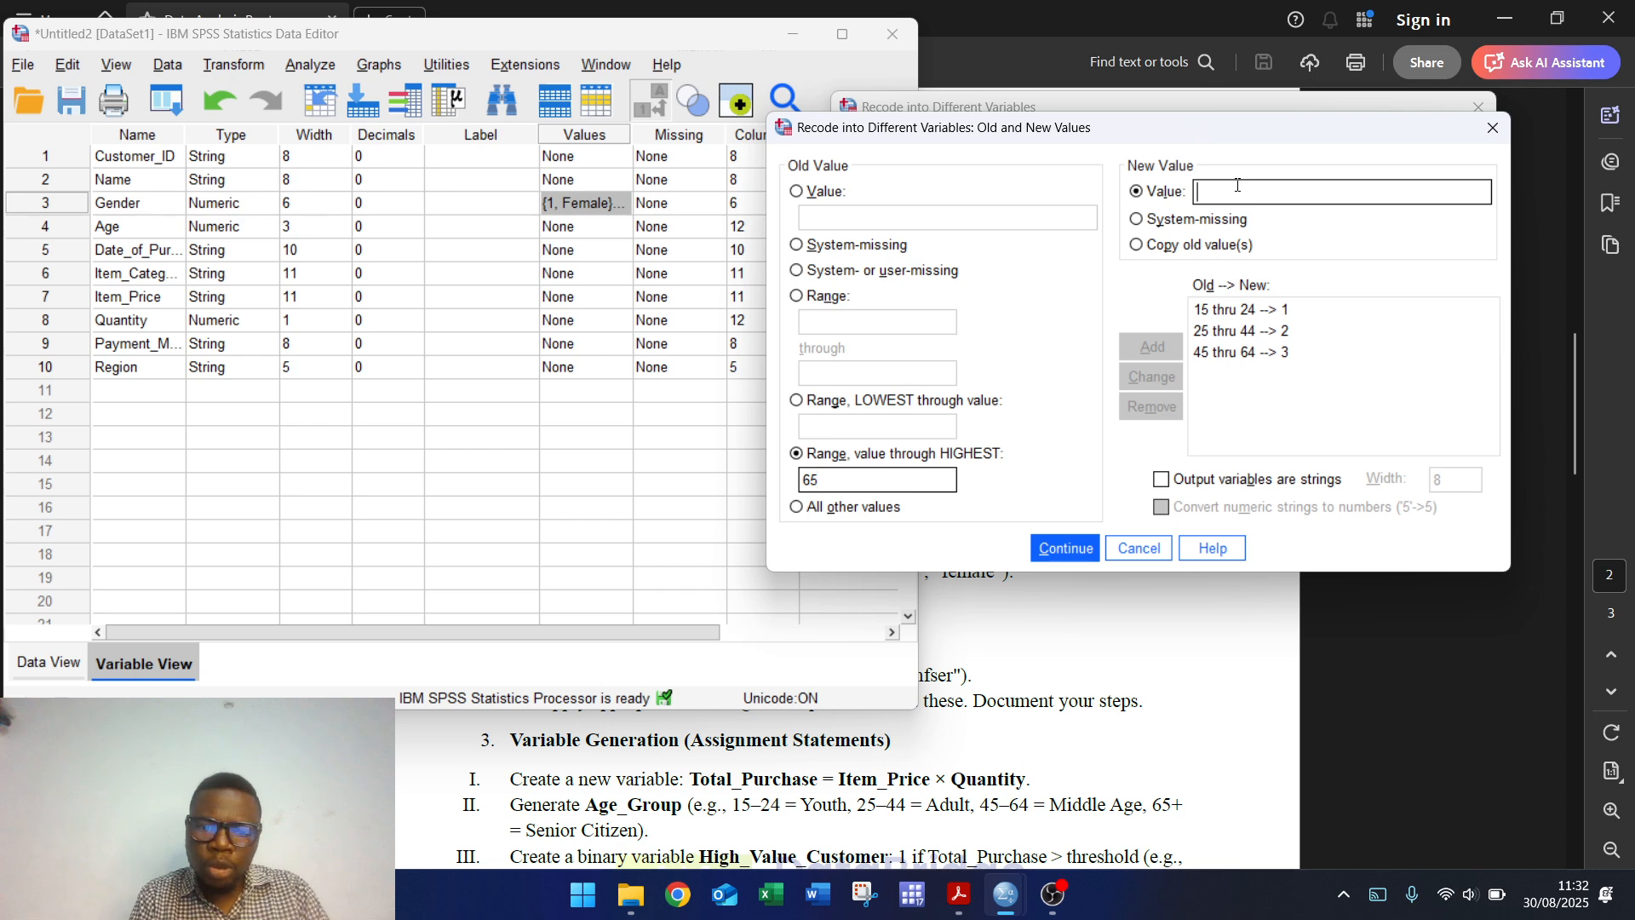
{"action": "type", "text": "5"}
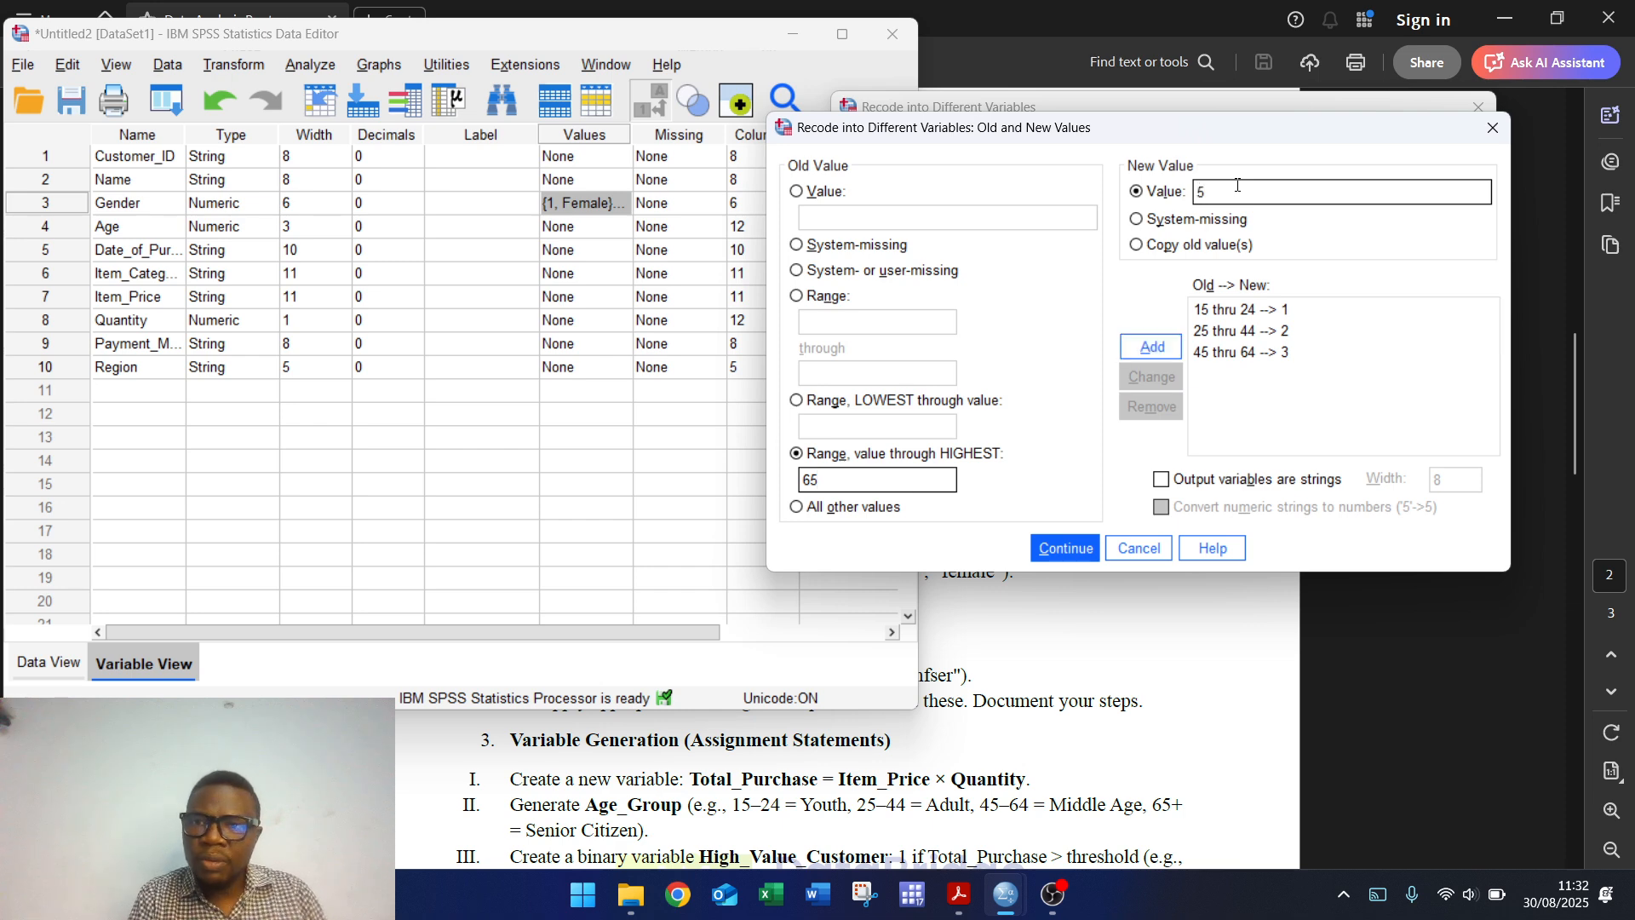
{"action": "left_click", "coordinate": [1146, 344]}
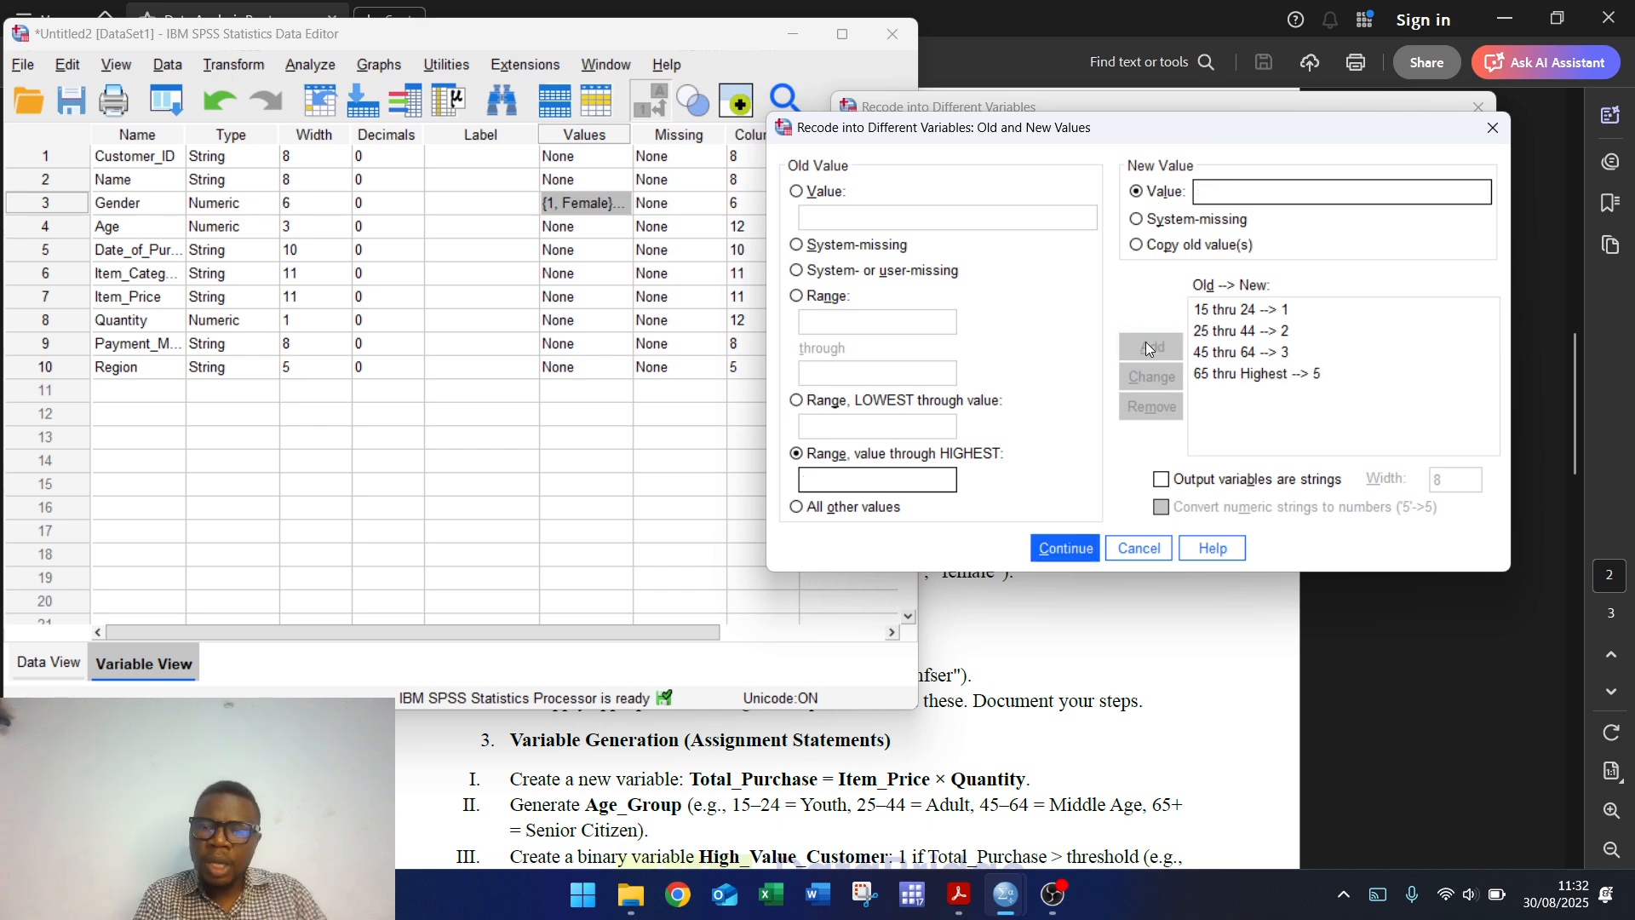
{"action": "left_click", "coordinate": [1066, 546]}
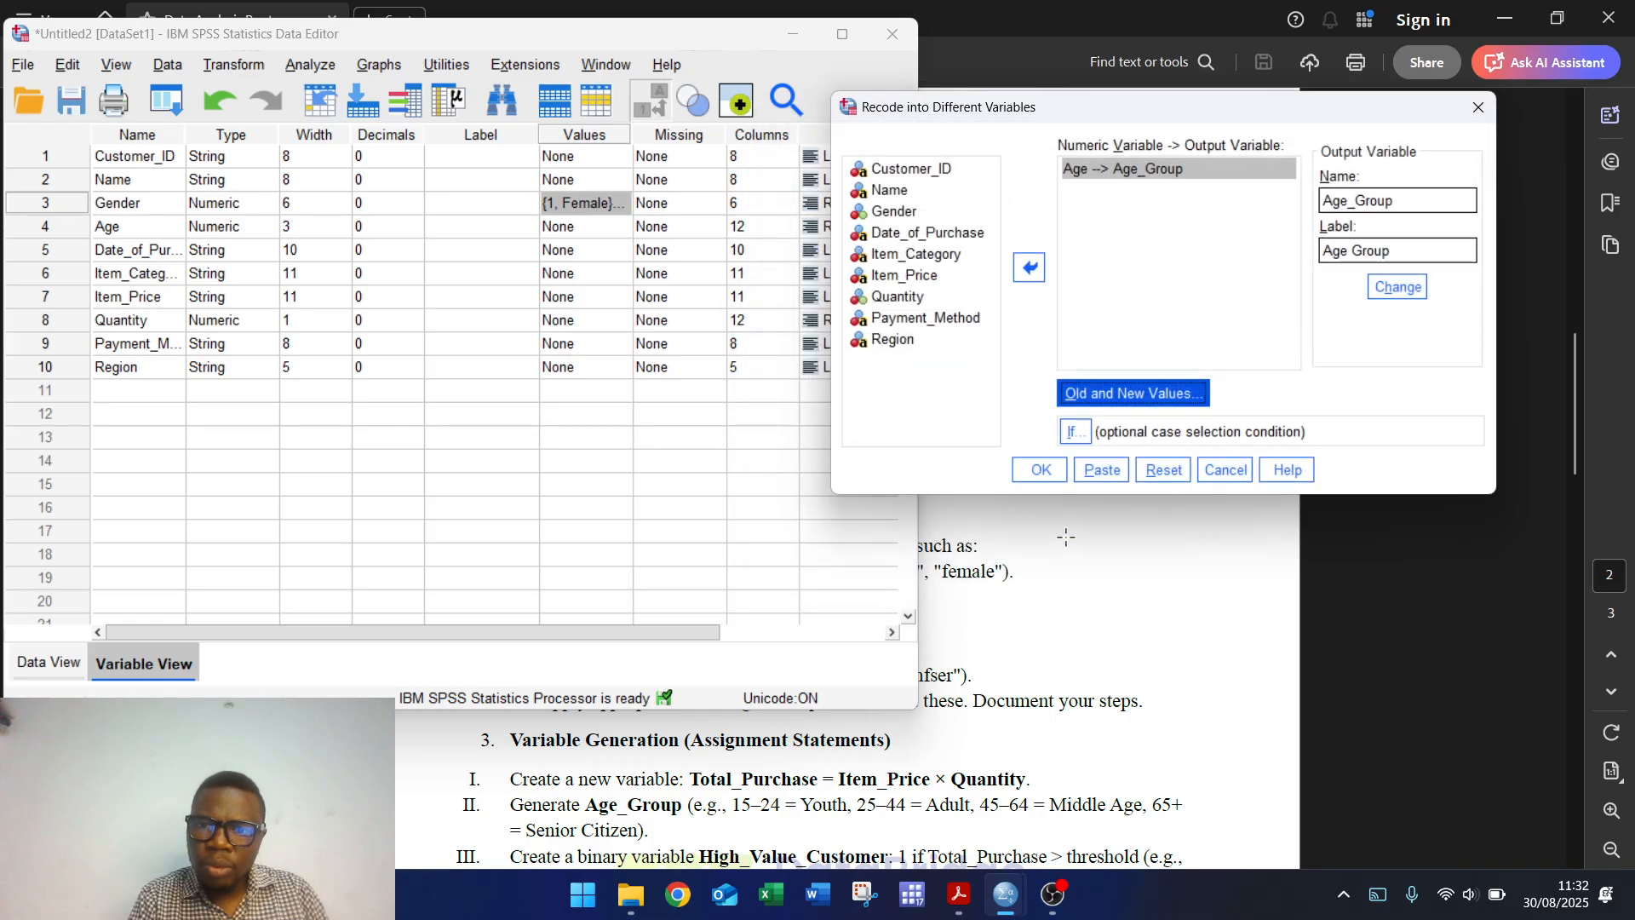
{"action": "left_click", "coordinate": [1038, 471]}
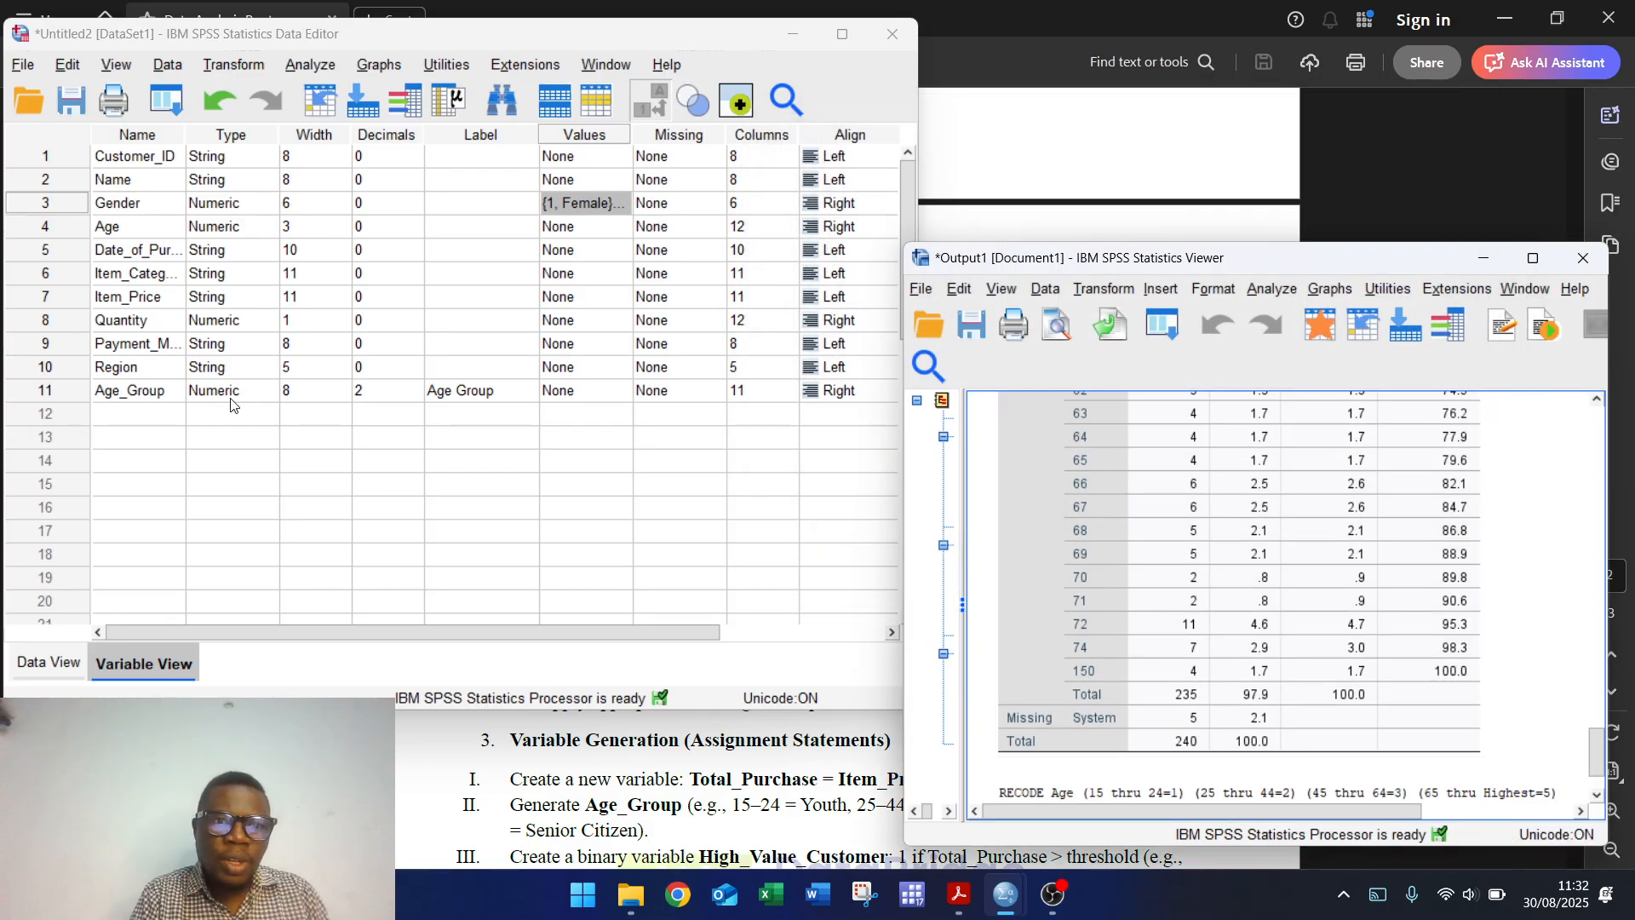
{"action": "left_click", "coordinate": [612, 397]}
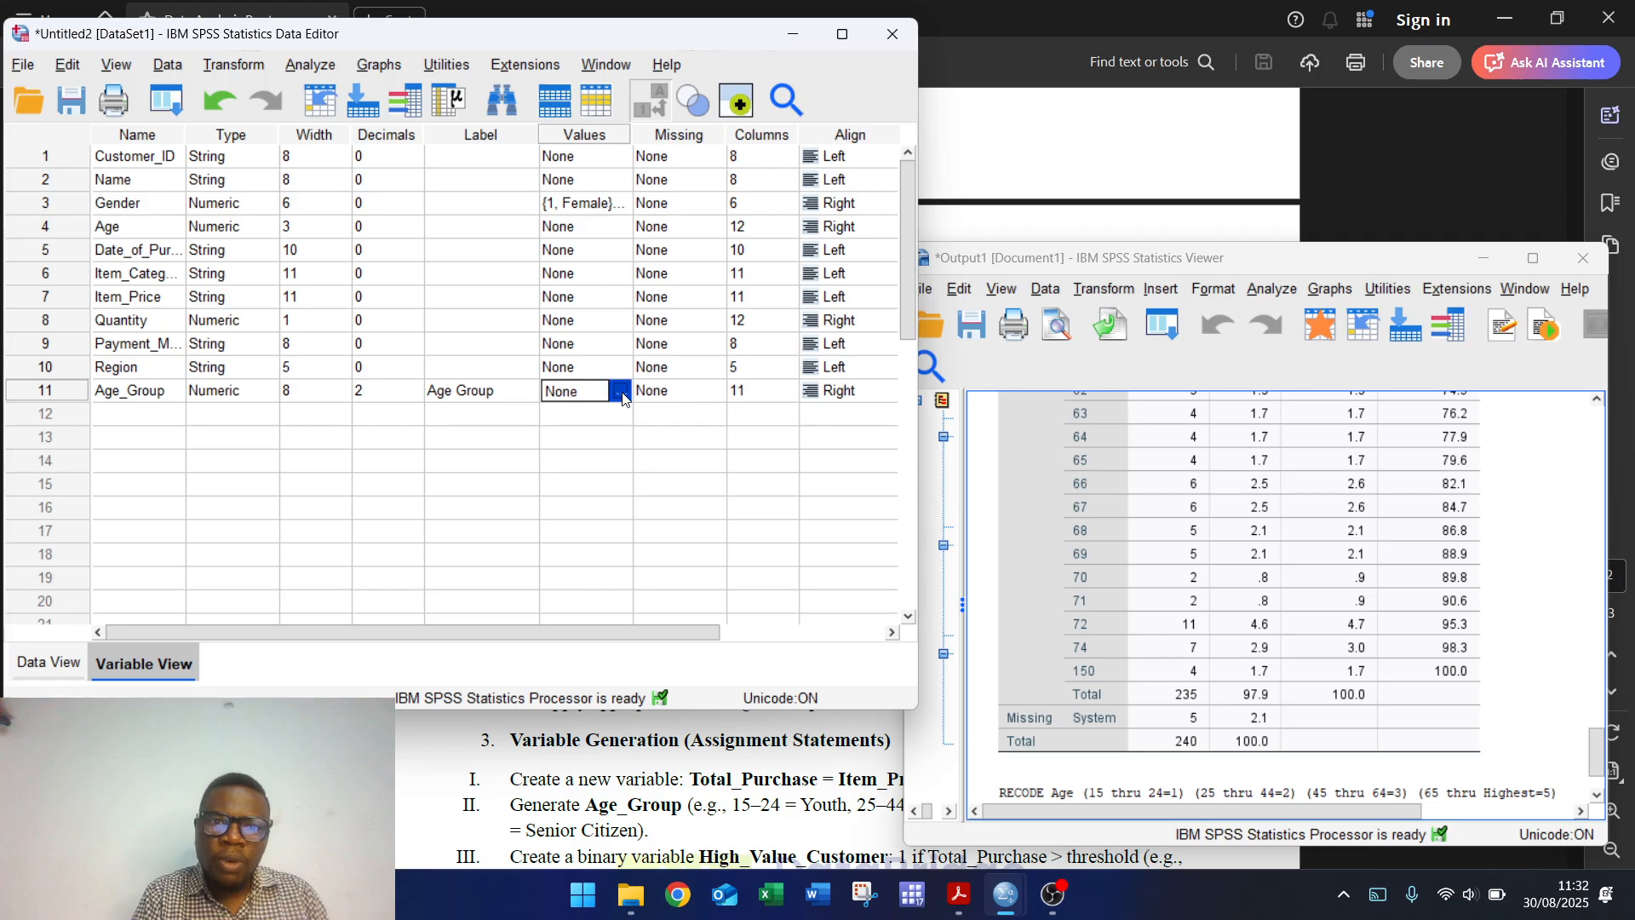
{"action": "left_click", "coordinate": [620, 392]}
Step: Add Age_Group value labels 1 = Youth and 2 = Adult
{"action": "type", "text": "1"}
{"action": "left_click", "coordinate": [400, 332]}
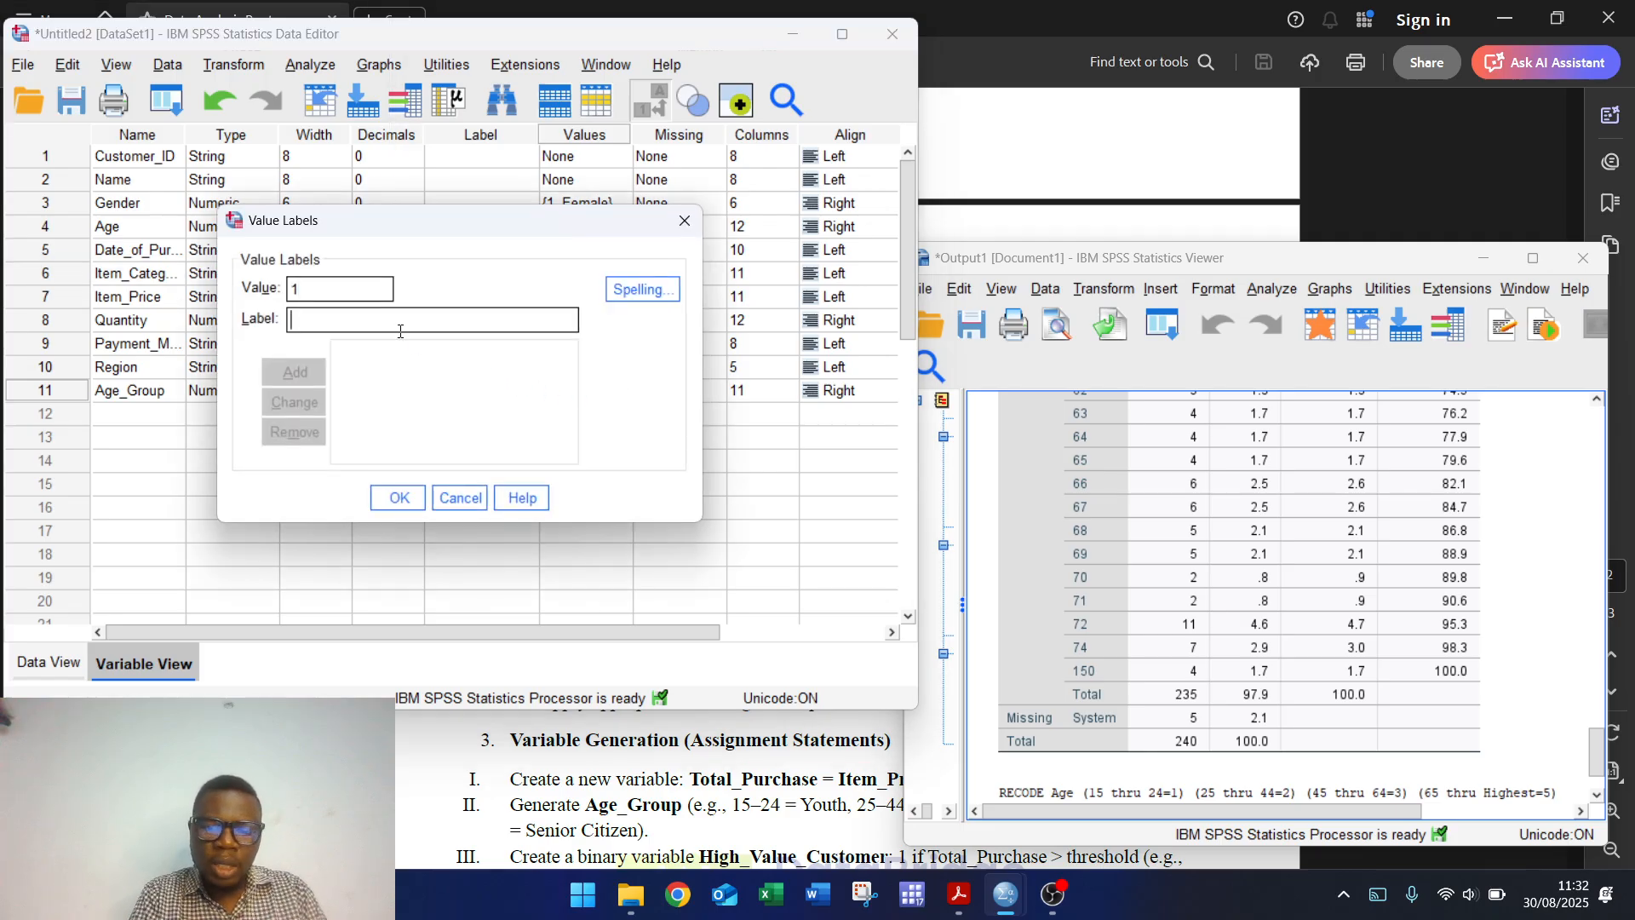
{"action": "type", "text": "Youth"}
{"action": "key", "text": "Return"}
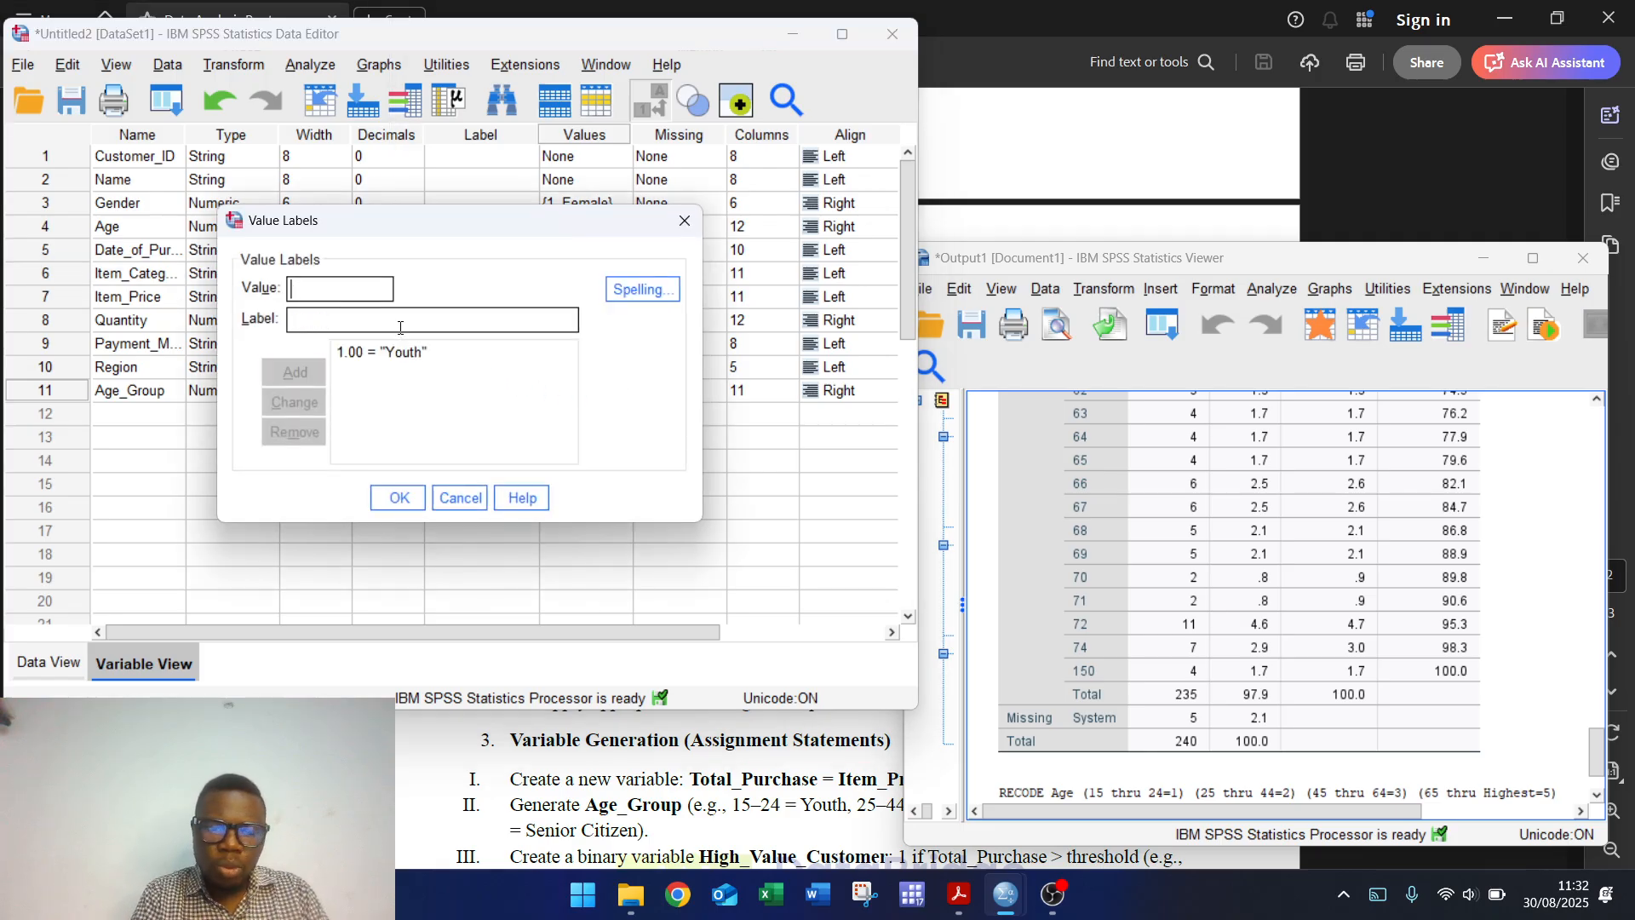
{"action": "type", "text": "2"}
{"action": "key", "text": "Tab"}
{"action": "type", "text": "q"}
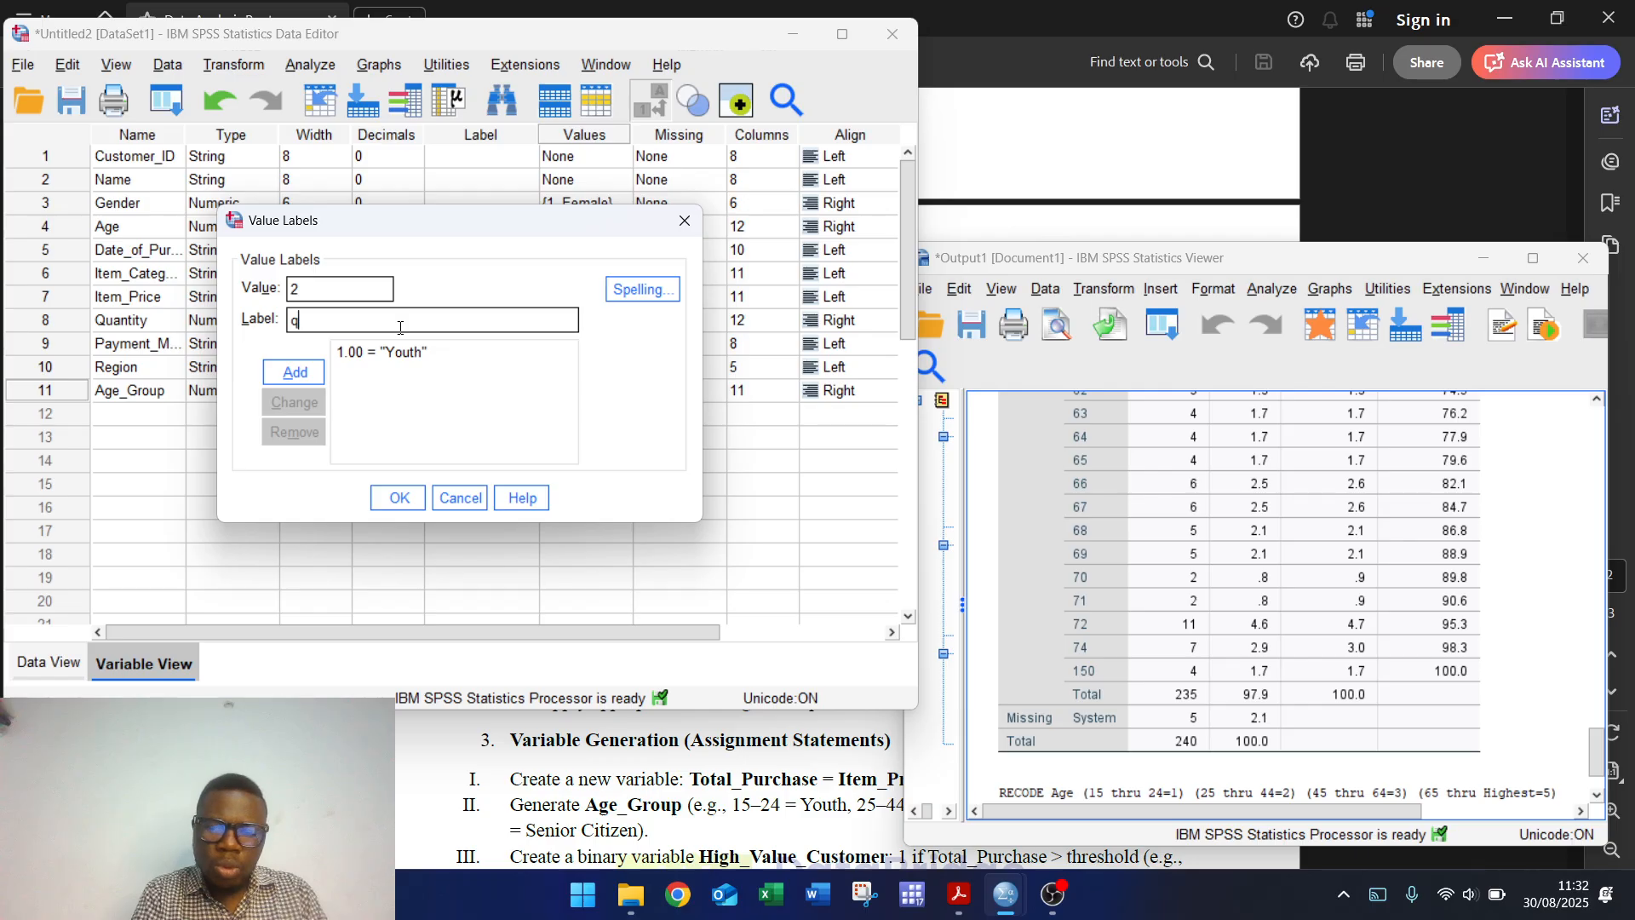
{"action": "key", "text": "BackSpace"}
{"action": "type", "text": "Adult"}
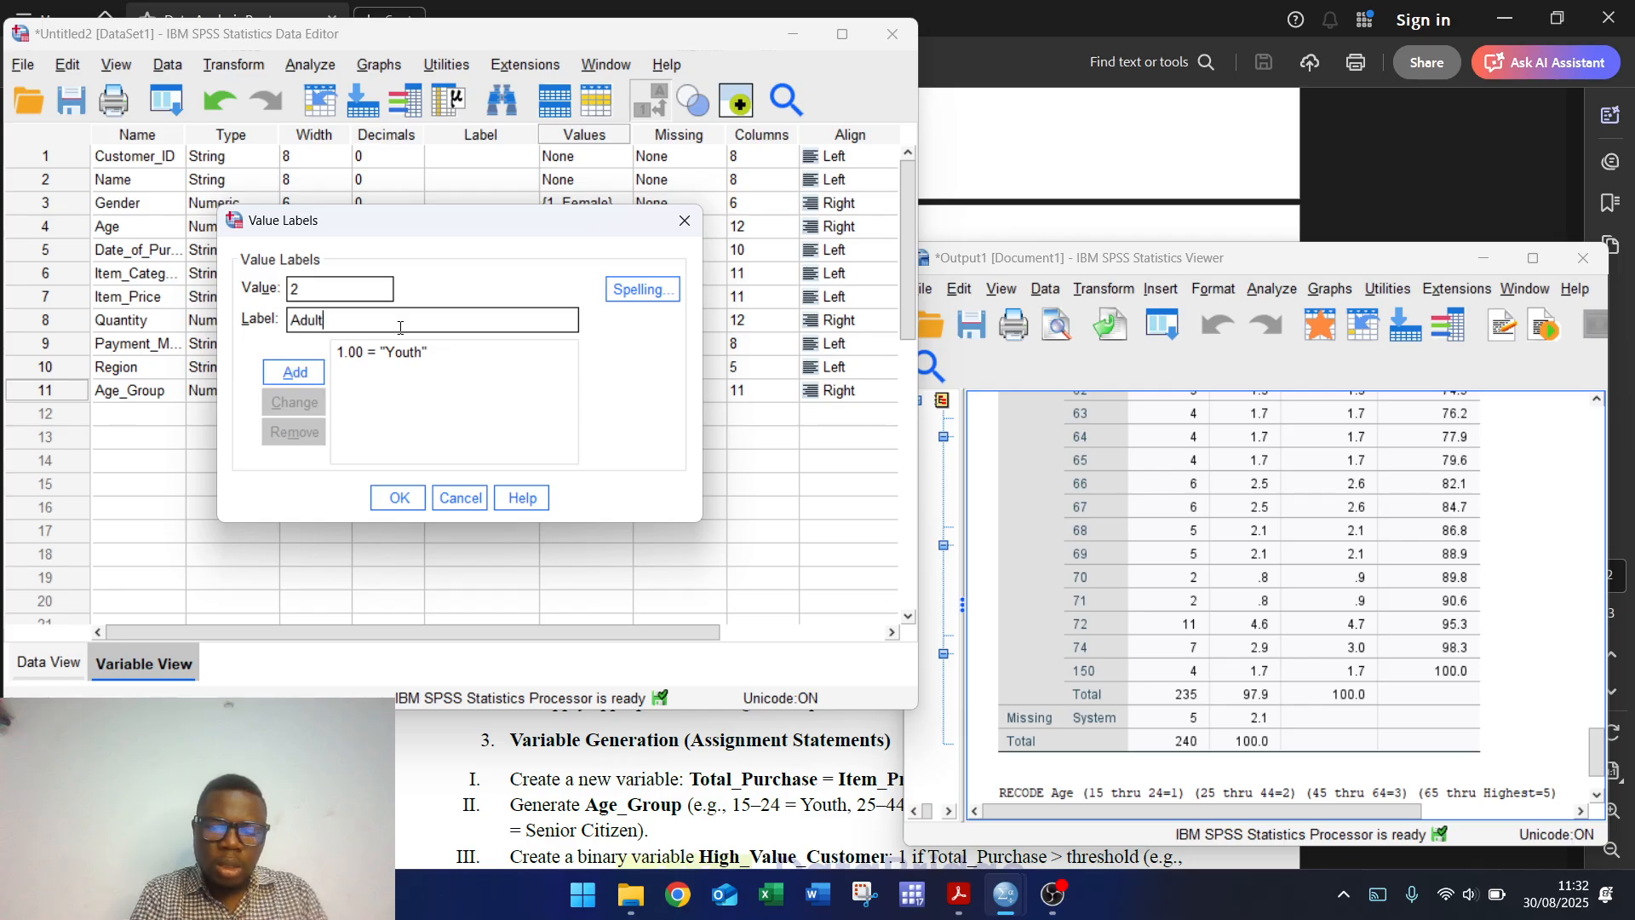
{"action": "key", "text": "Return"}
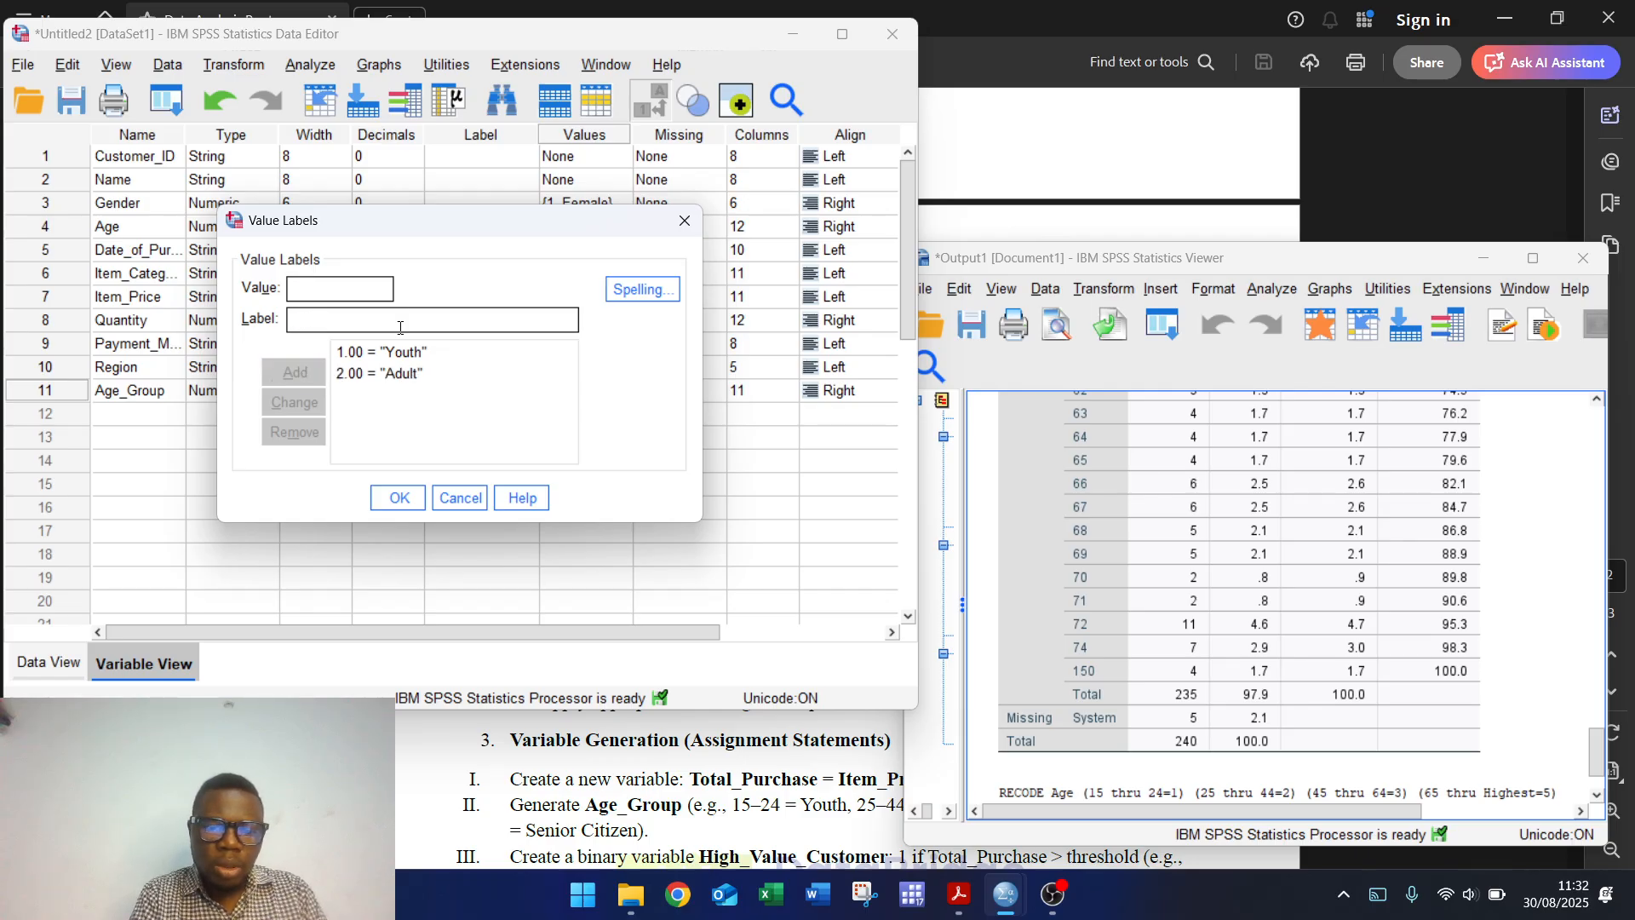
Step: Add the value label 3 = Middle Age, checking the assignment PDF along the way
{"action": "type", "text": "3"}
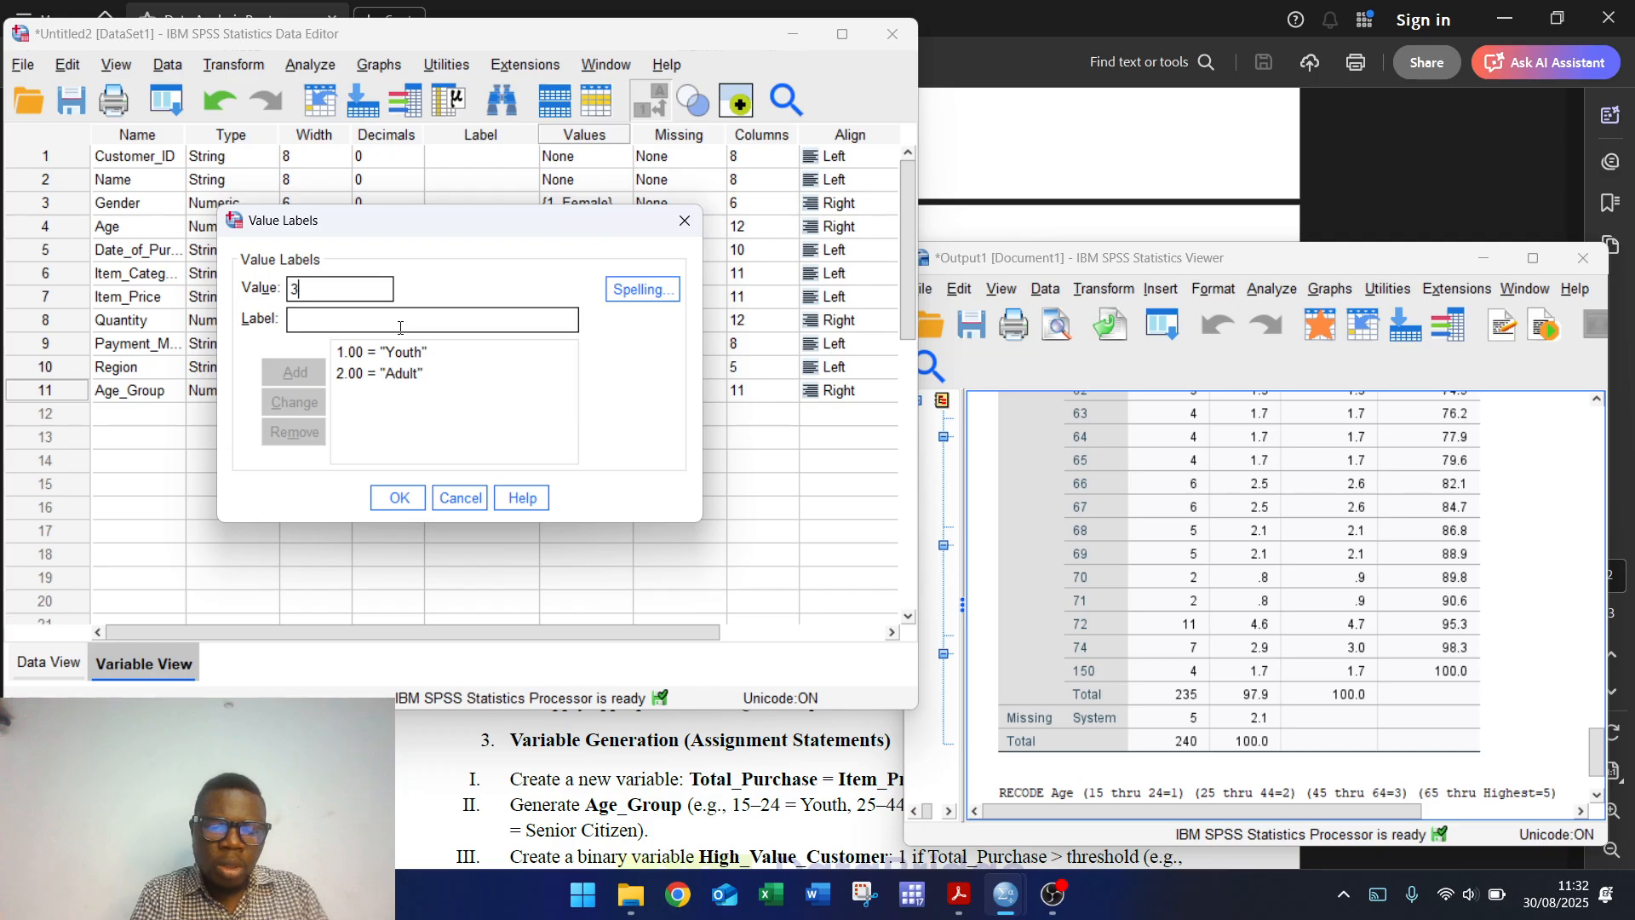
{"action": "left_click", "coordinate": [400, 327]}
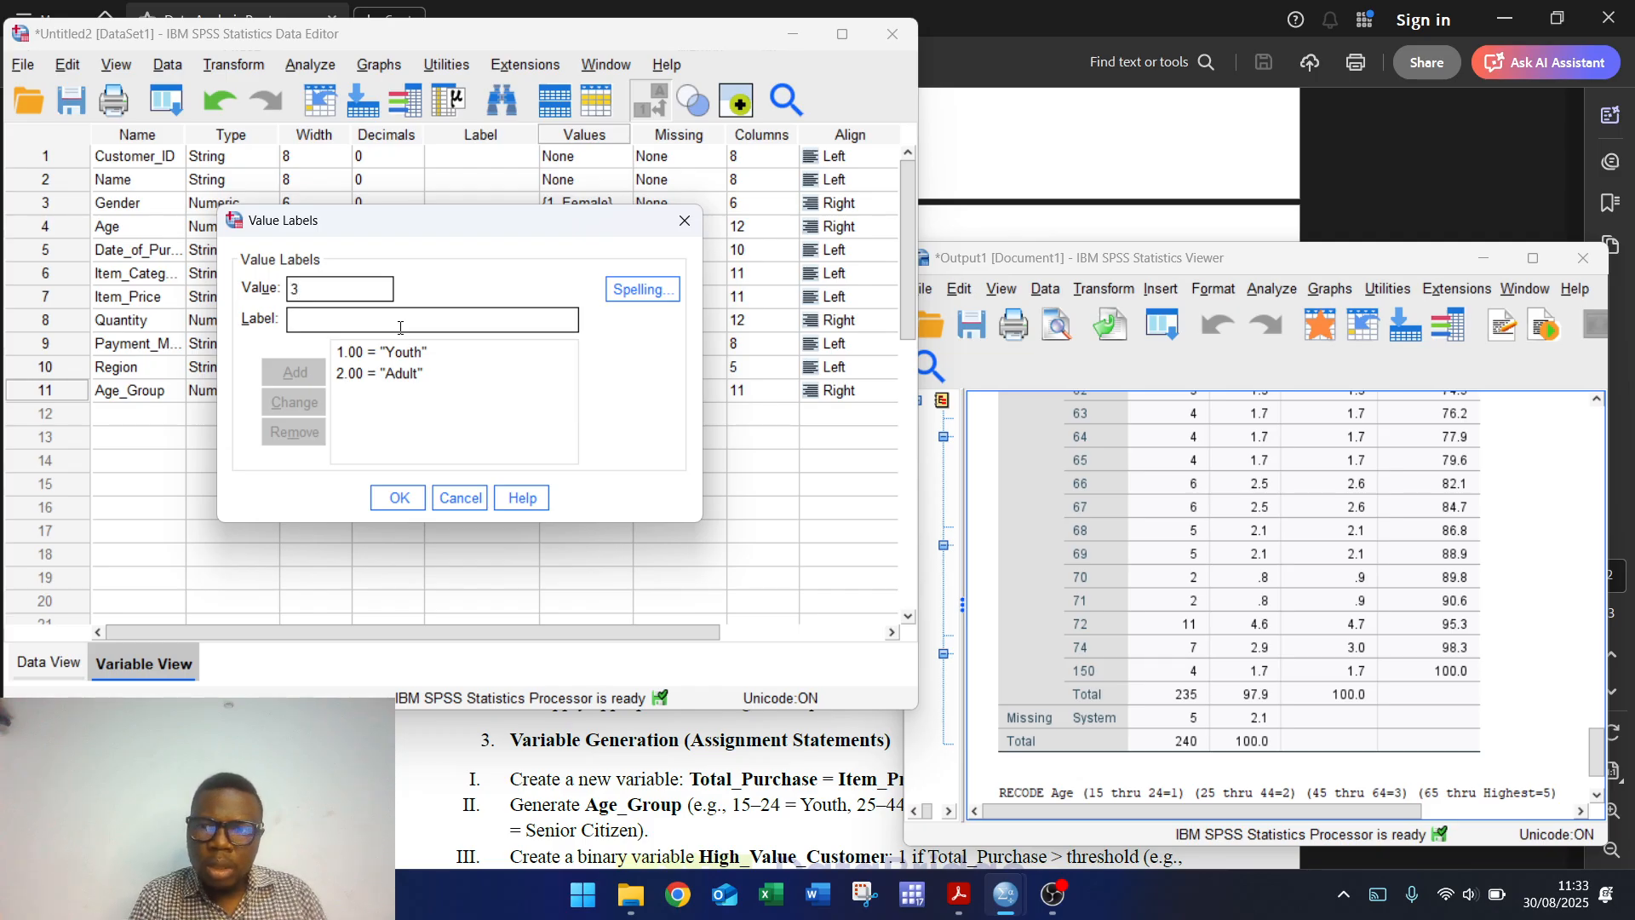
{"action": "left_click", "coordinate": [1392, 252]}
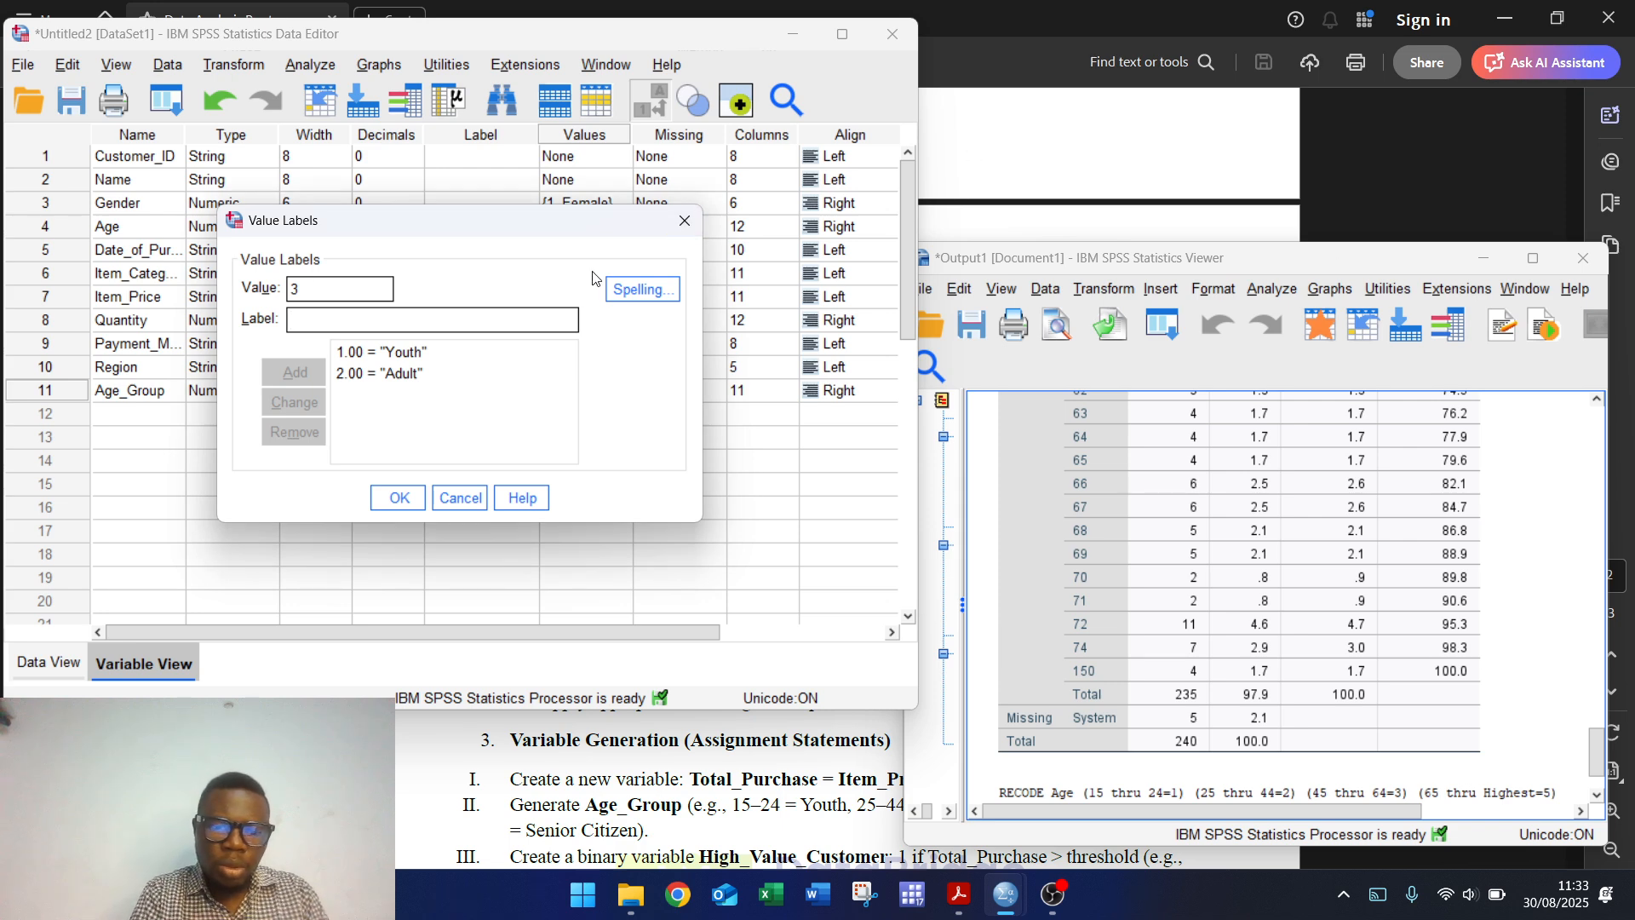
{"action": "type", "text": "Middles"}
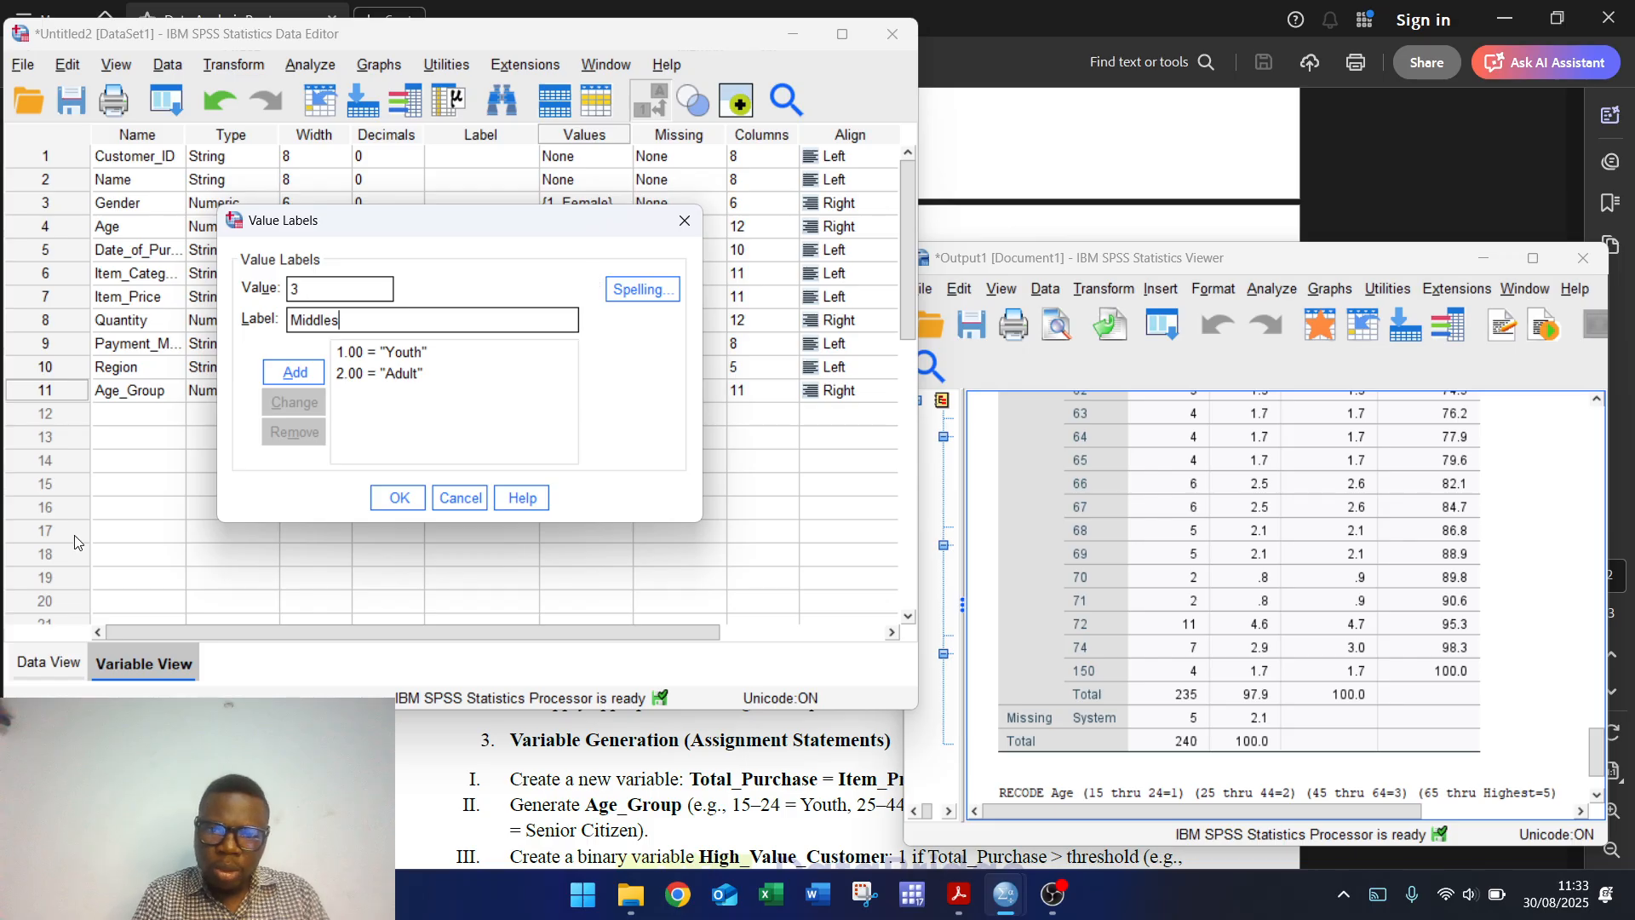
{"action": "left_click", "coordinate": [602, 753]}
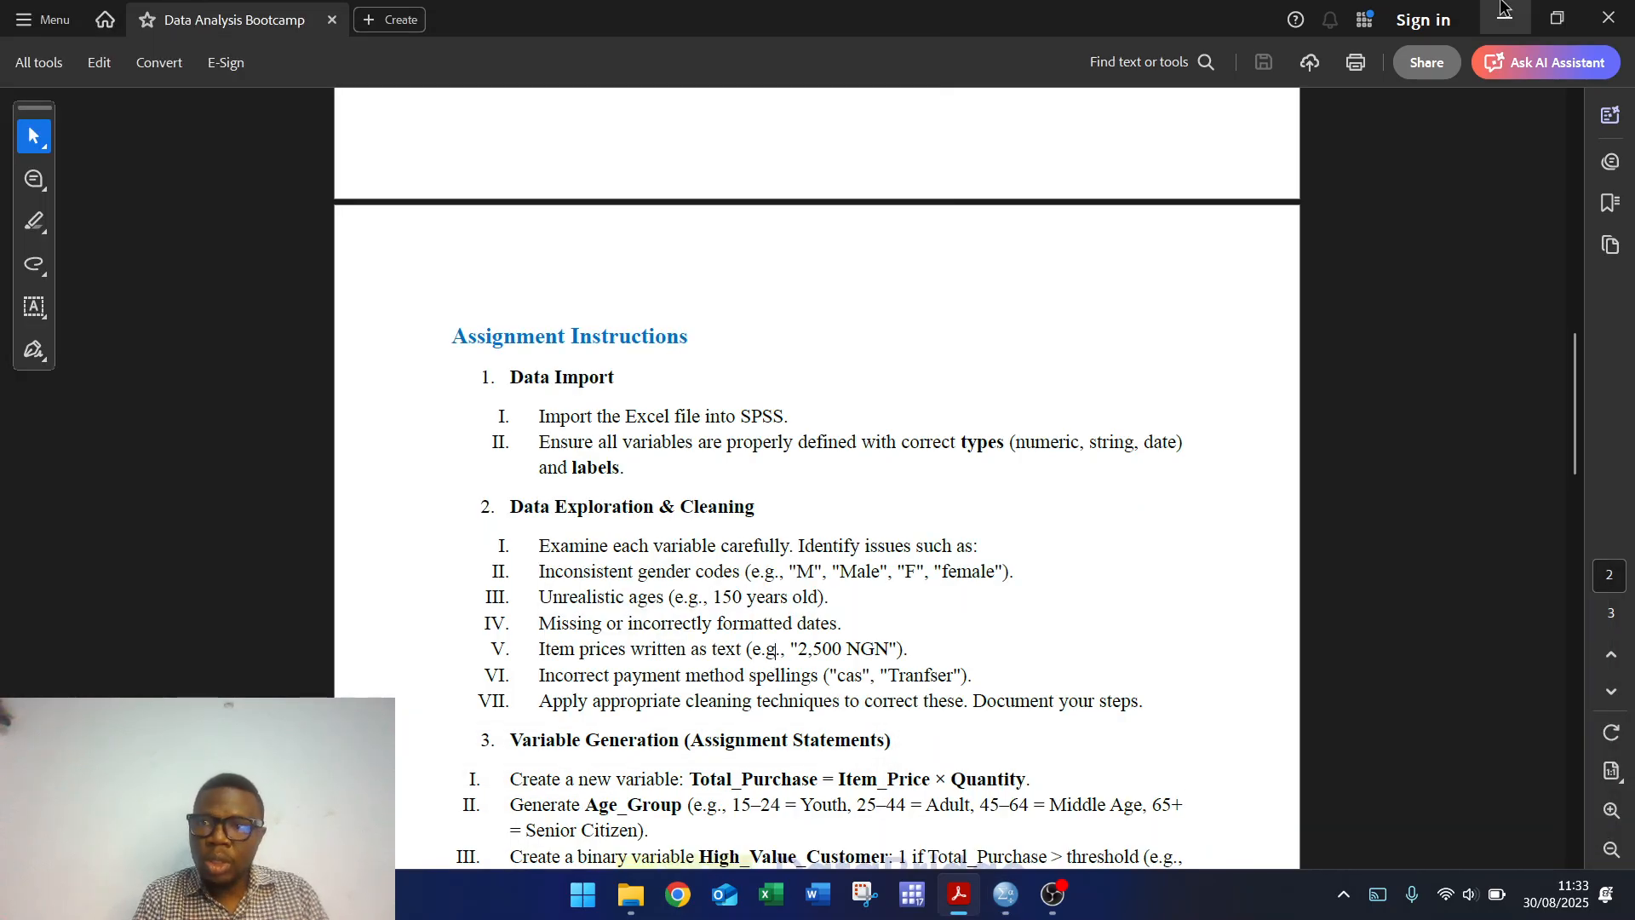
{"action": "mouse_move", "coordinate": [1014, 908]}
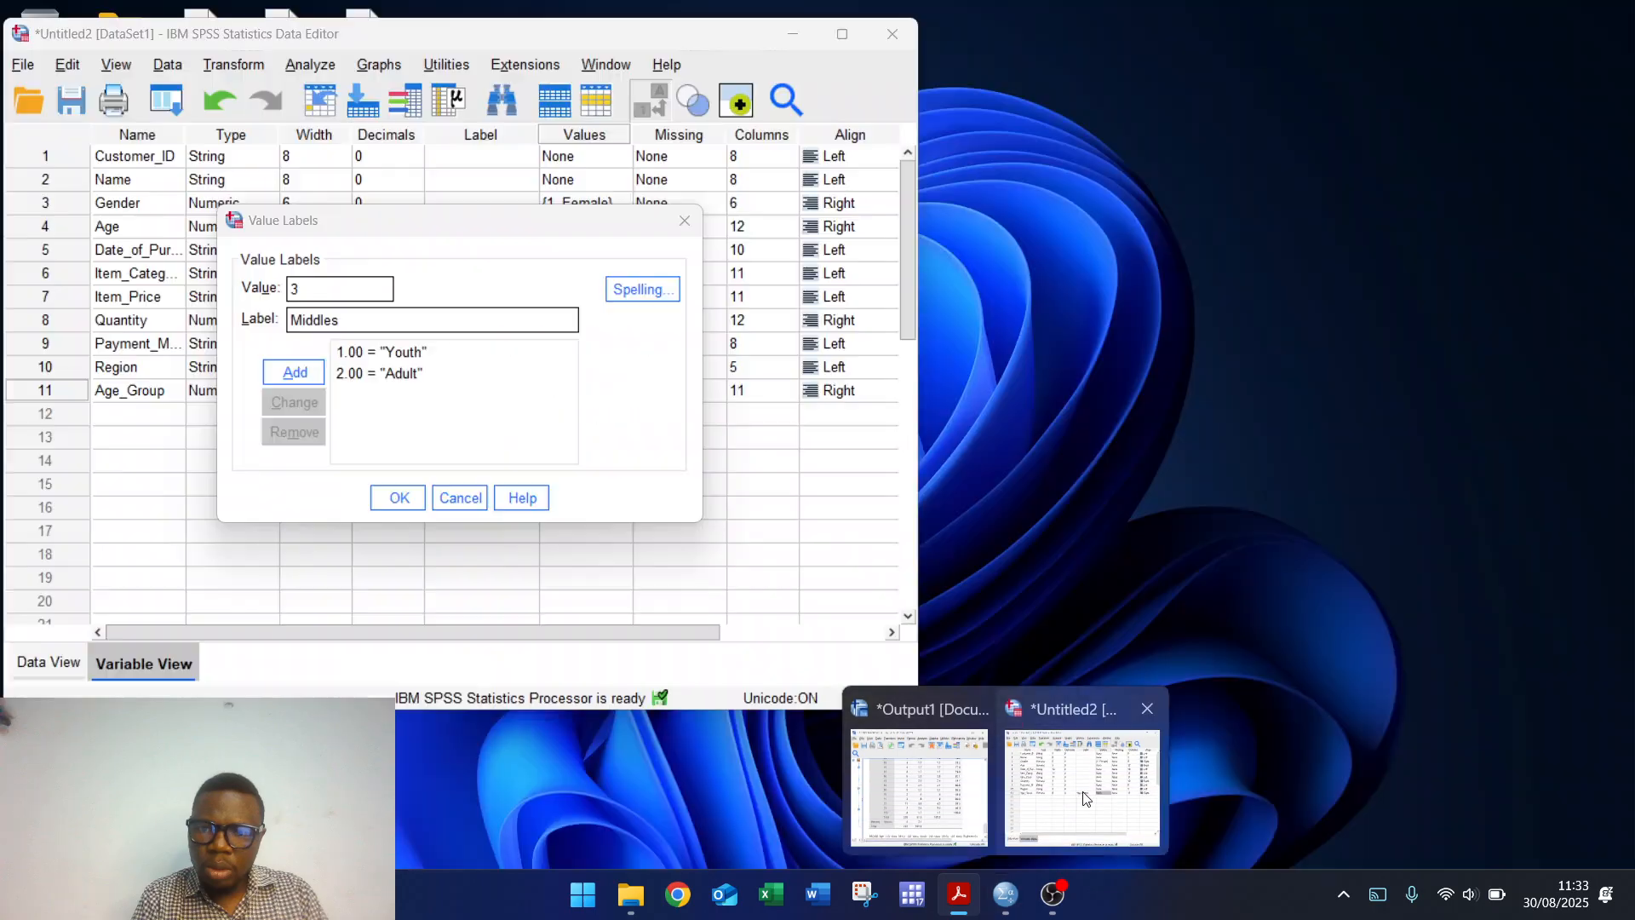
{"action": "left_click", "coordinate": [1081, 838]}
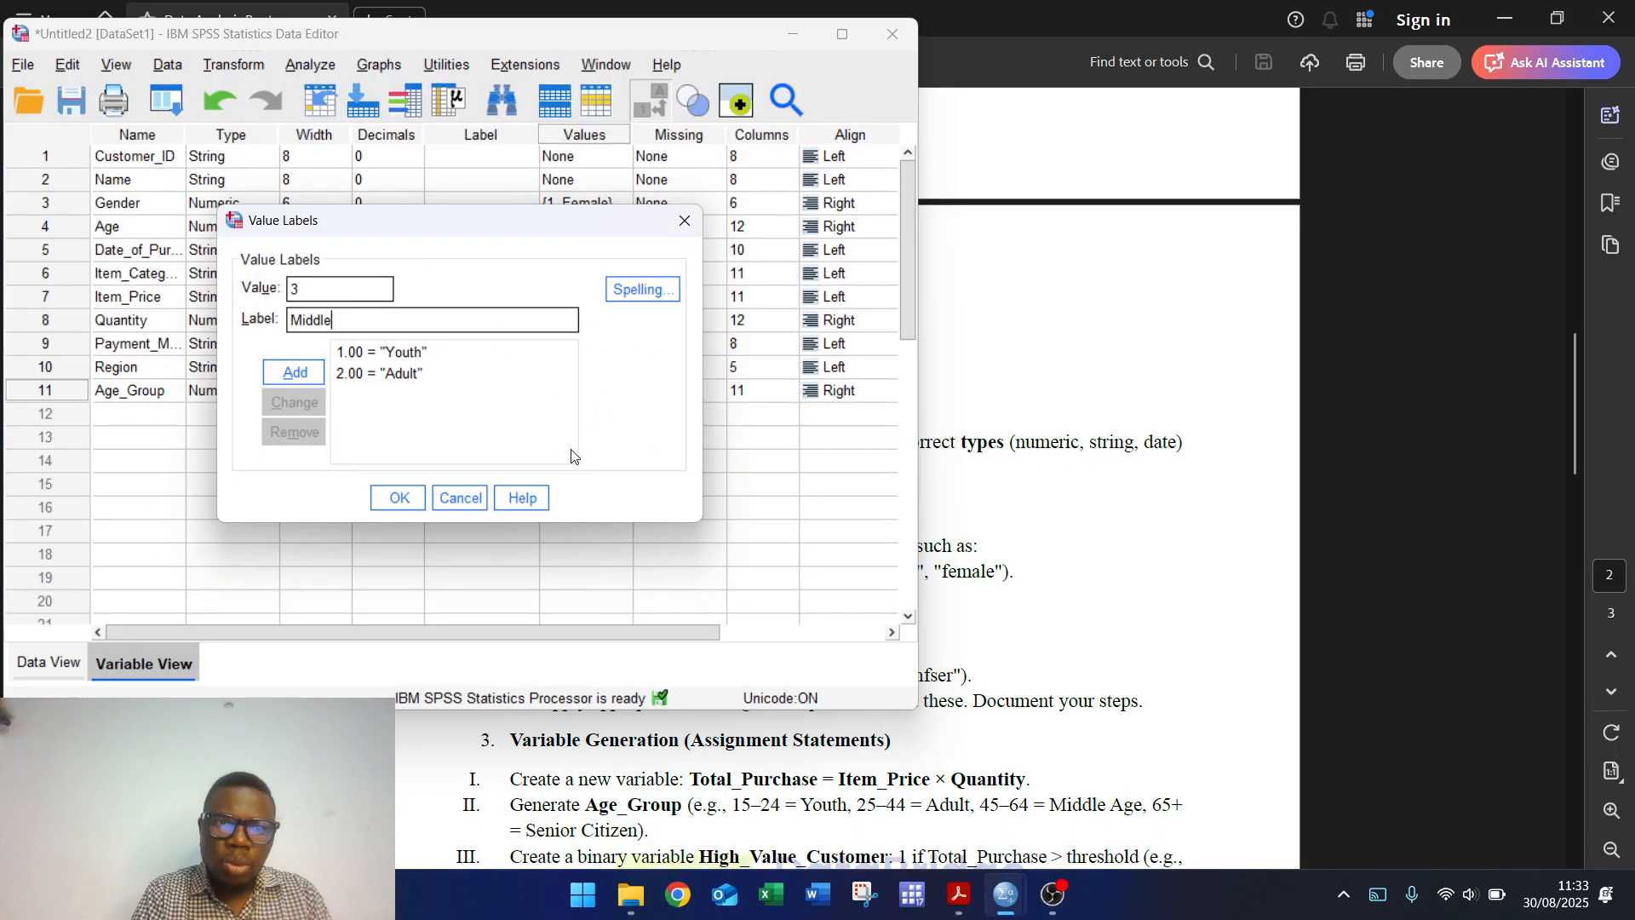
{"action": "type", "text": "ge"}
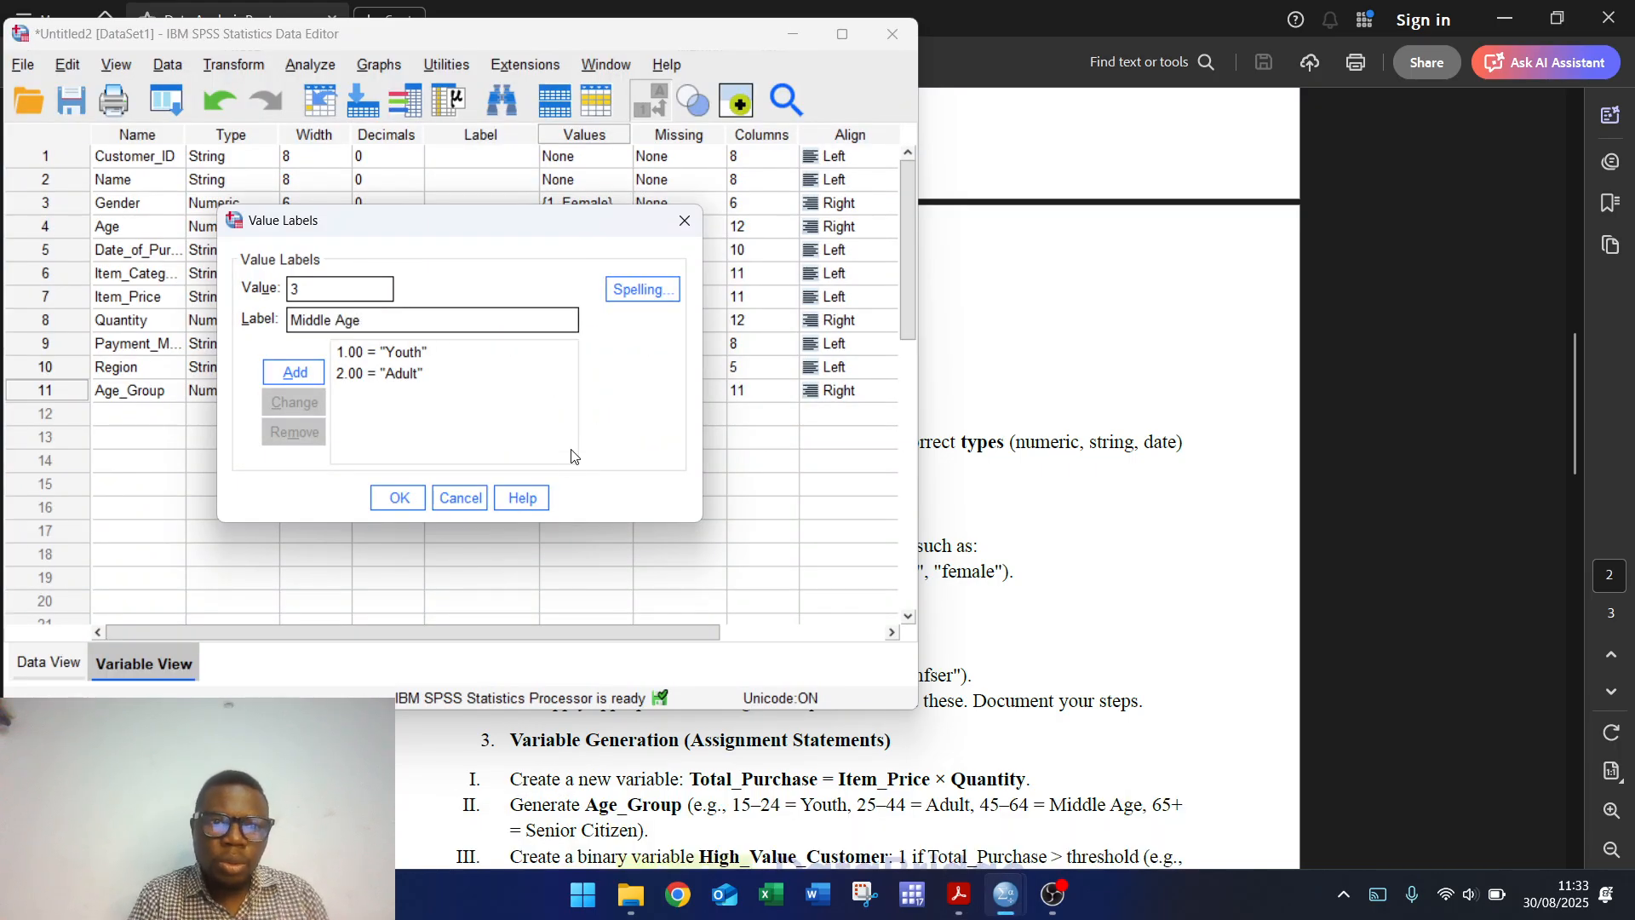
{"action": "left_click", "coordinate": [300, 375]}
Step: Add the label 4 = senior Citizen and confirm the Age_Group value labels
{"action": "type", "text": "4"}
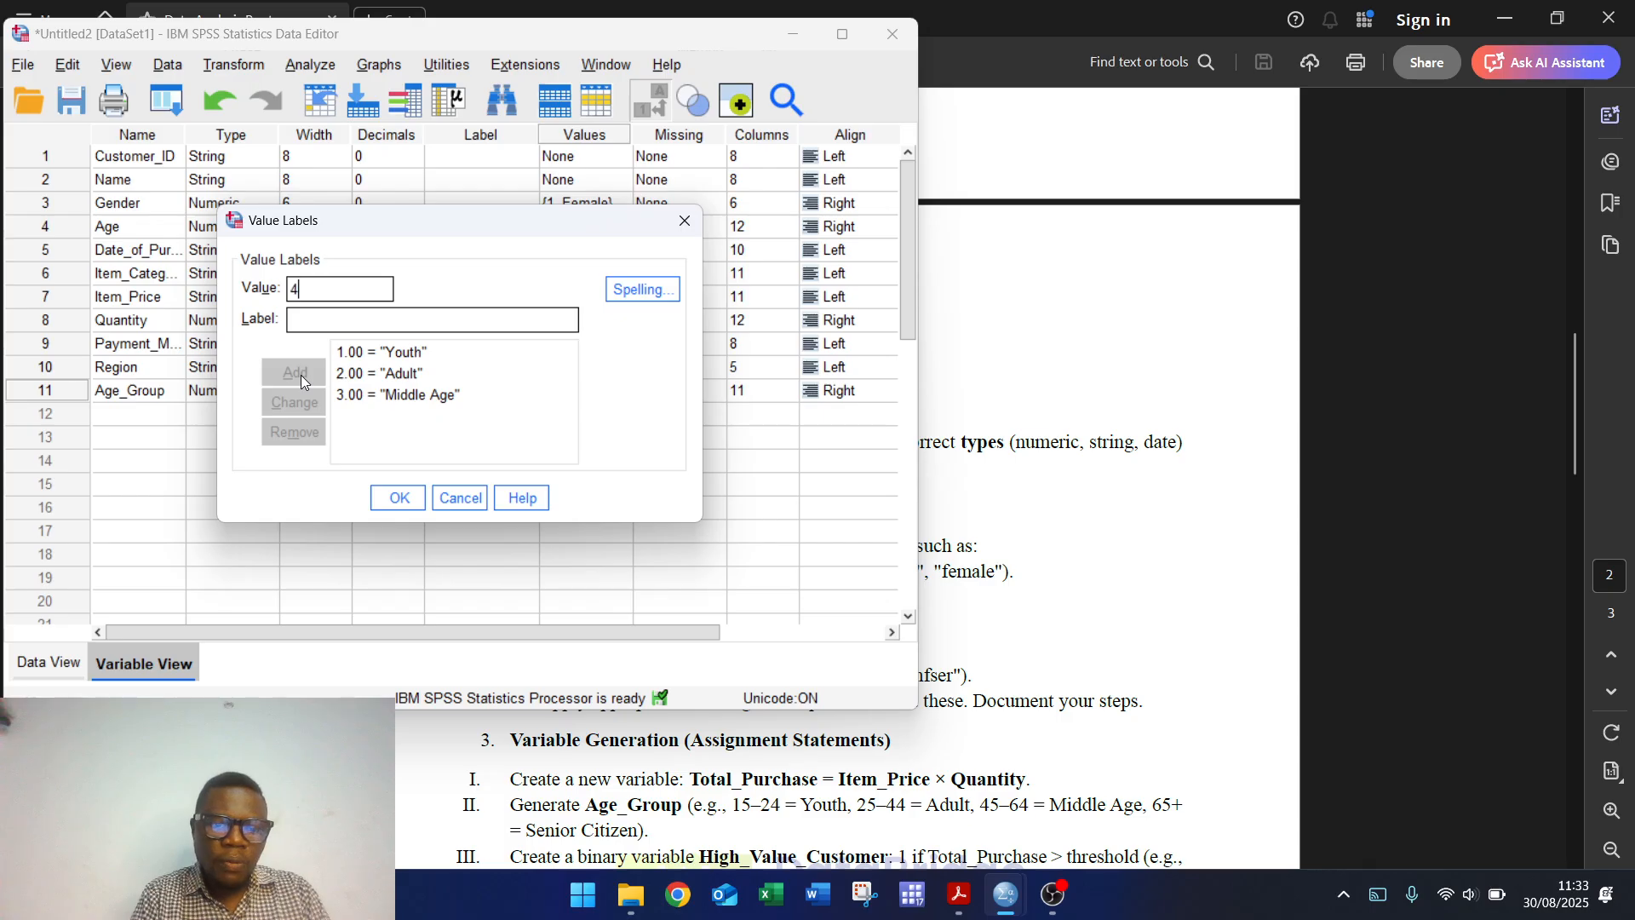
{"action": "key", "text": "Tab"}
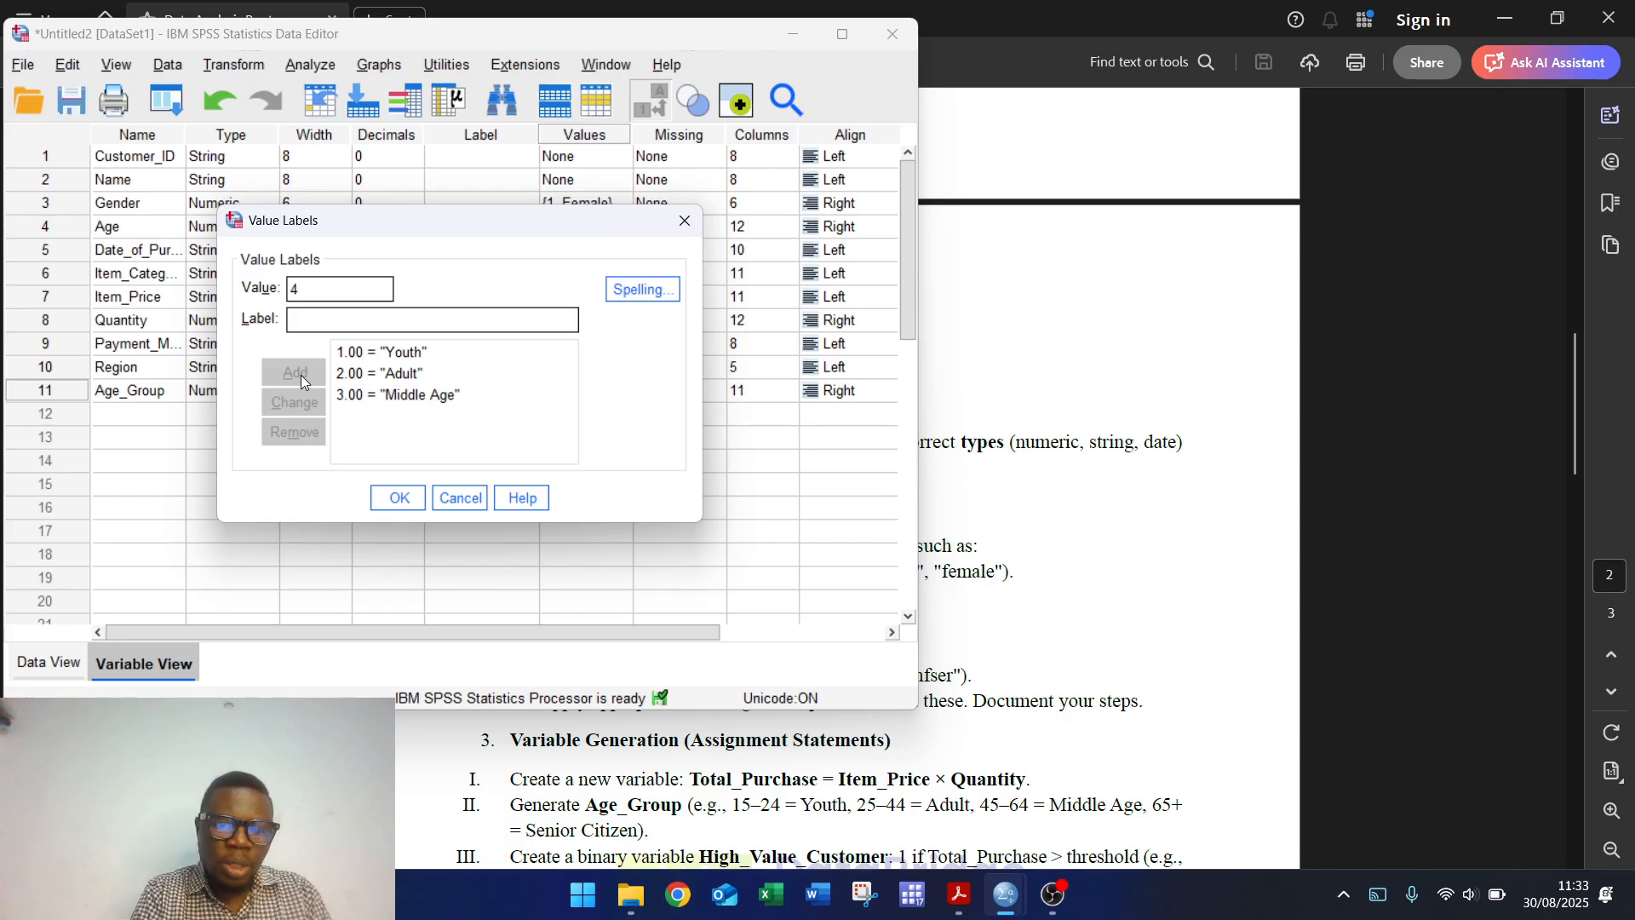
{"action": "type", "text": "s"}
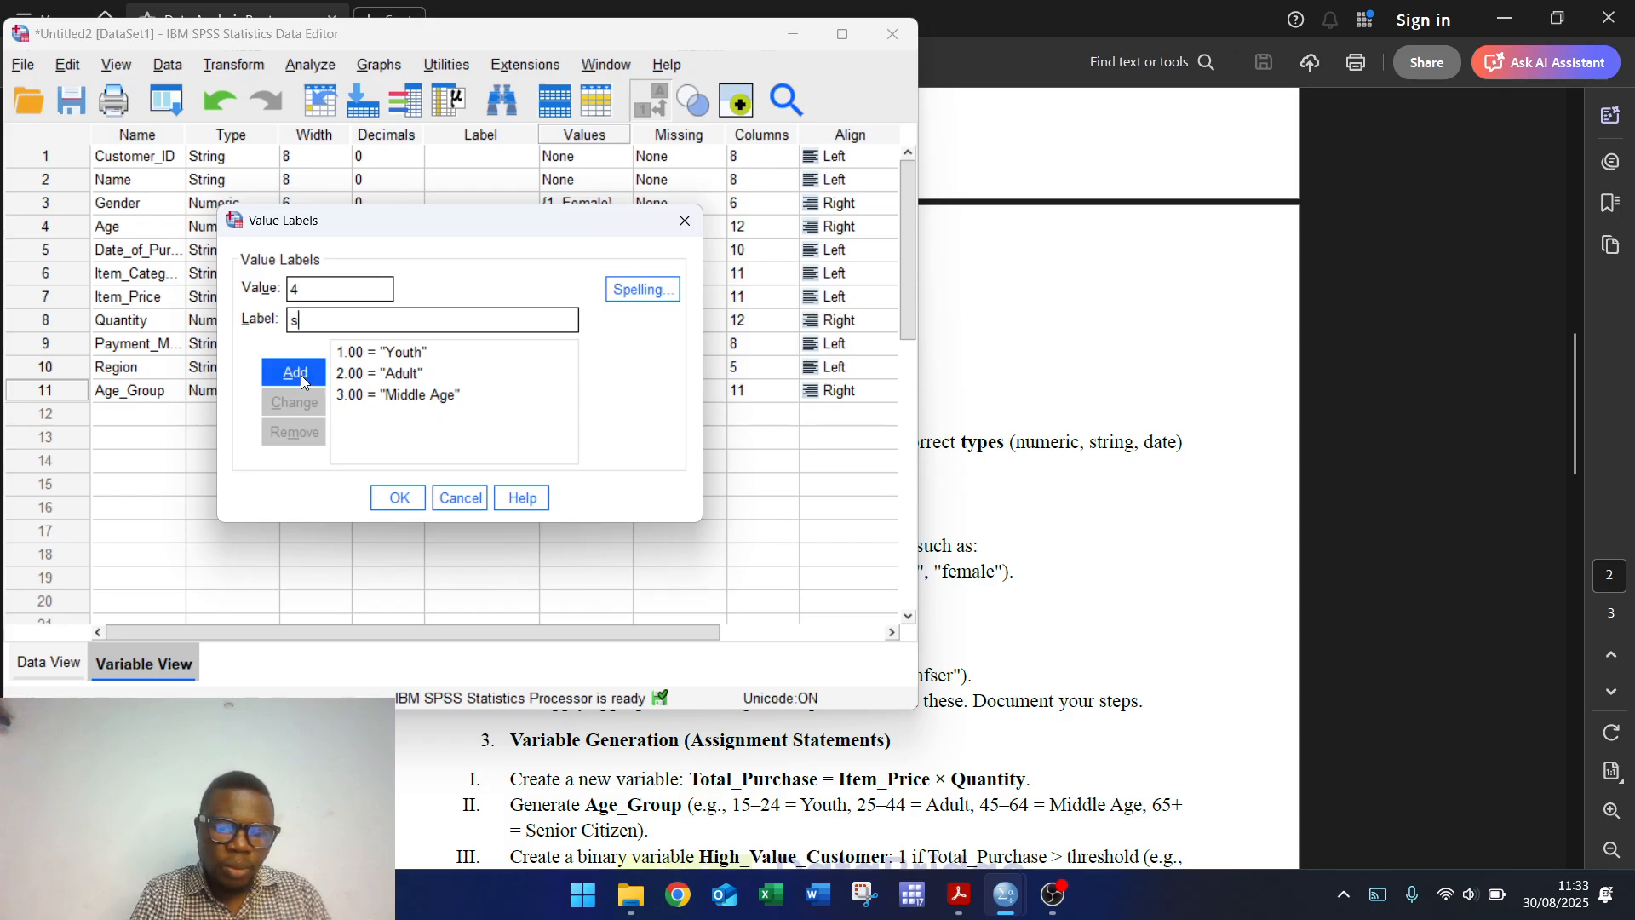
{"action": "type", "text": "enior Ci"}
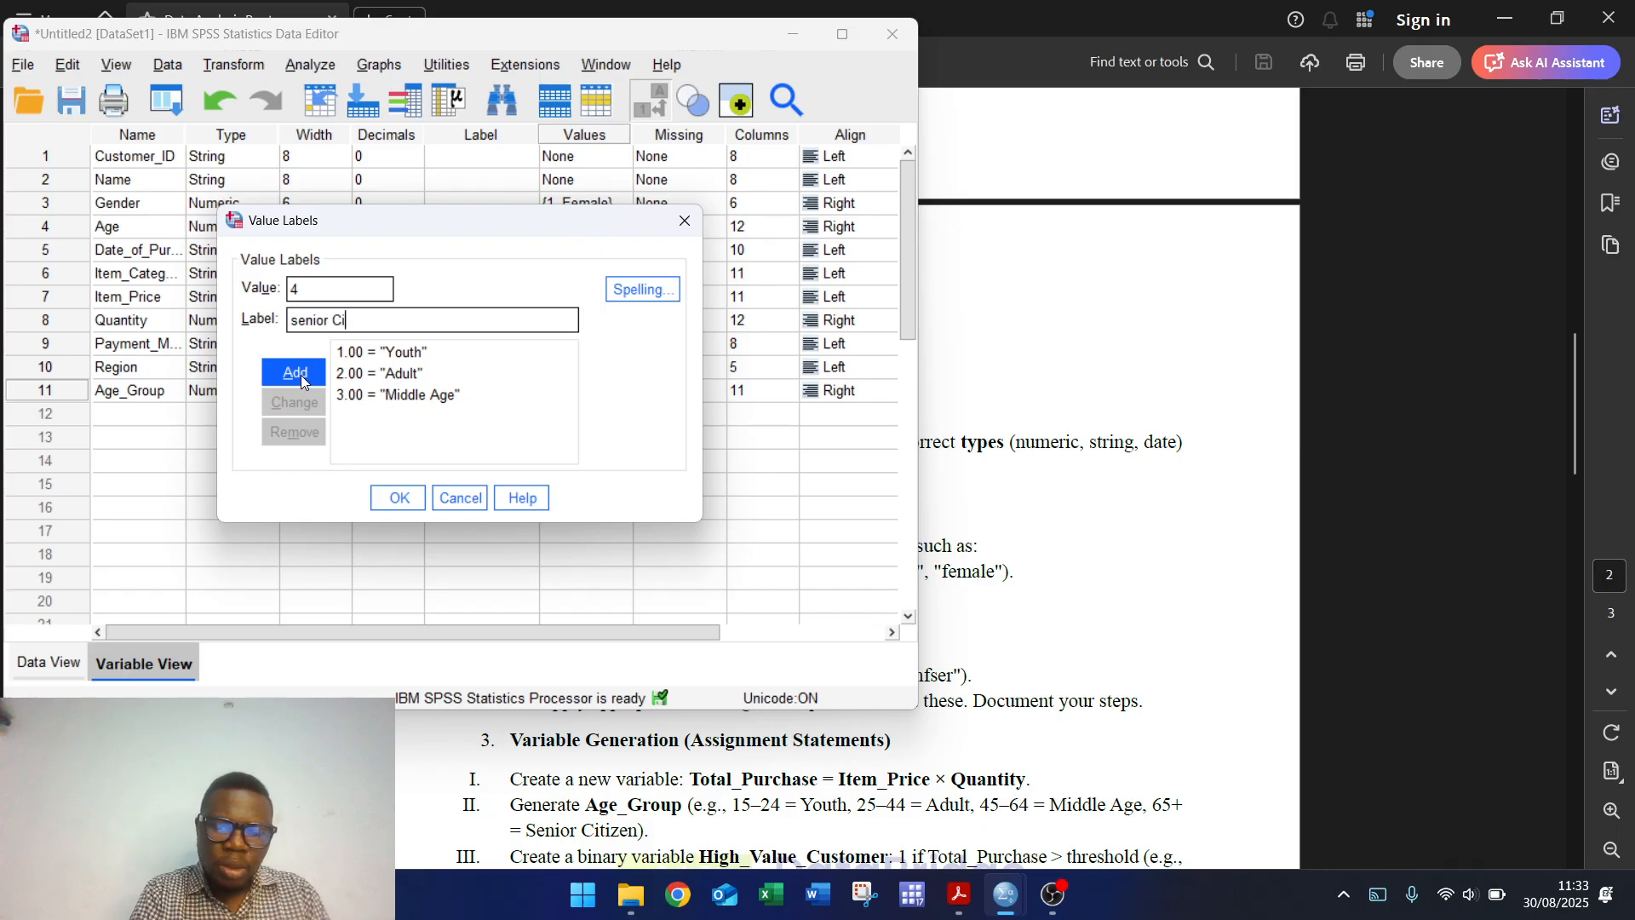
{"action": "type", "text": "tizen"}
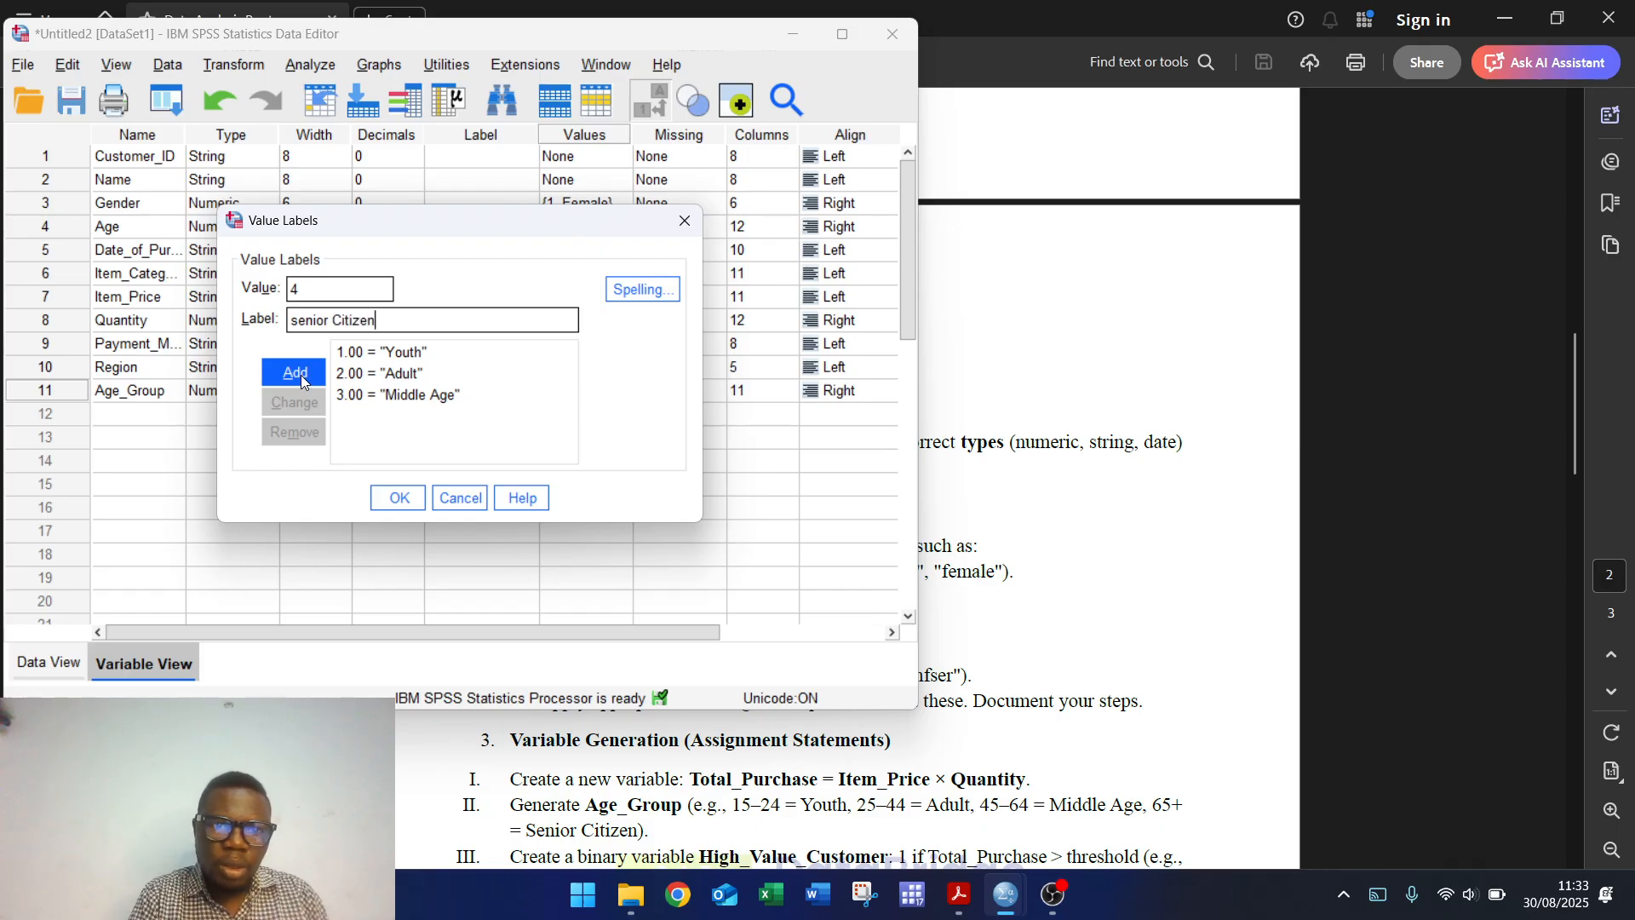
{"action": "left_click", "coordinate": [300, 375]}
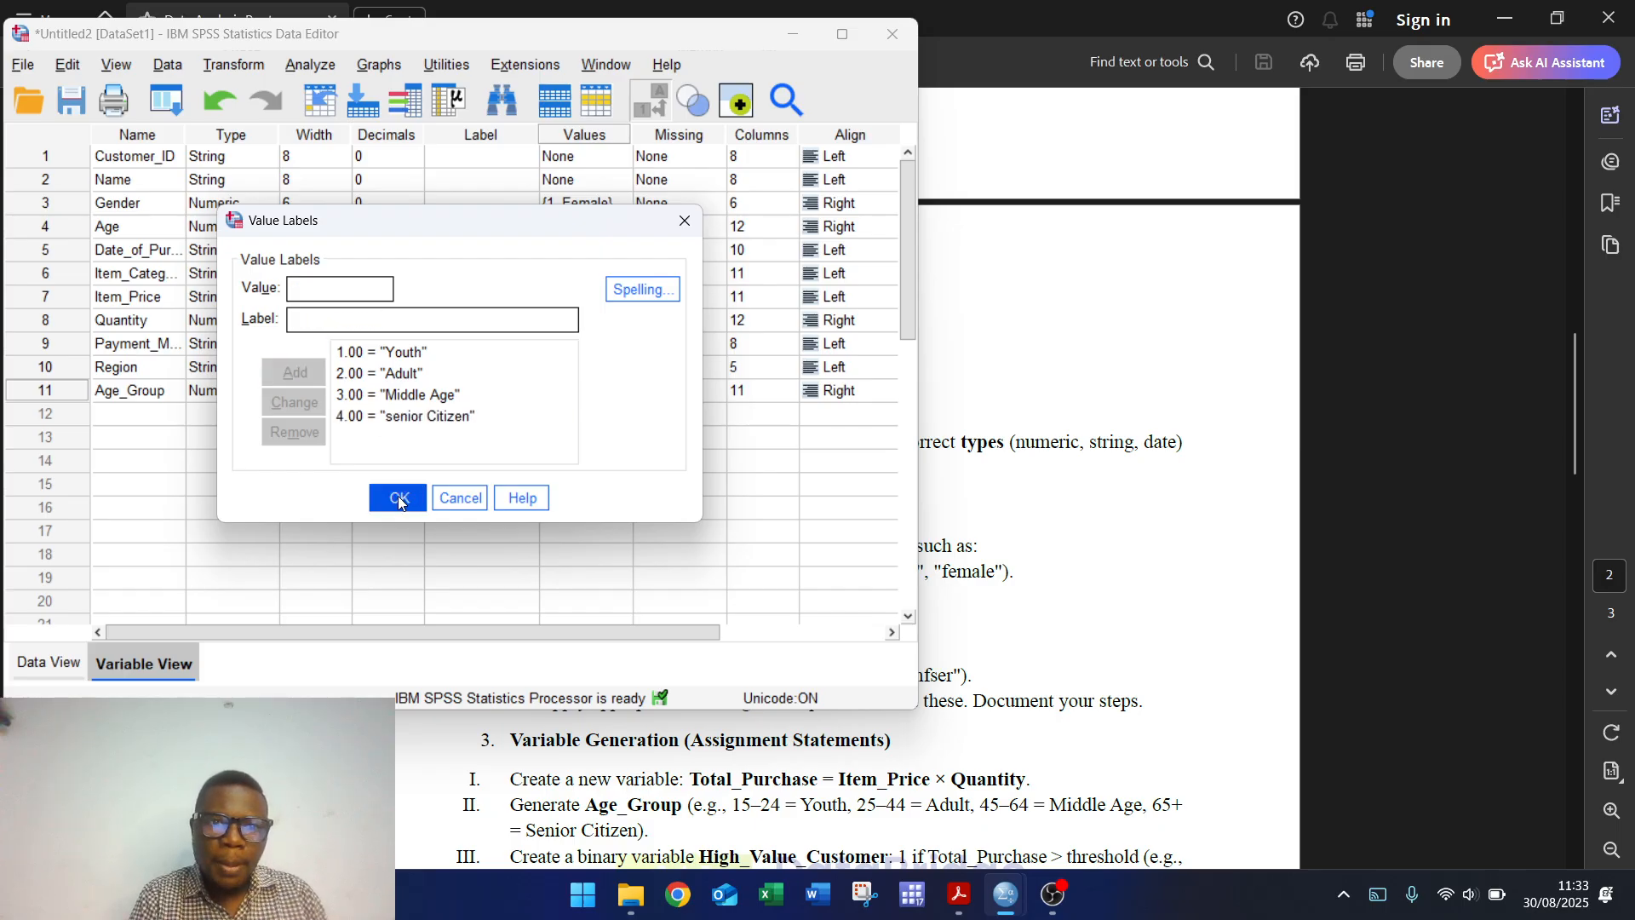
{"action": "left_click", "coordinate": [397, 495]}
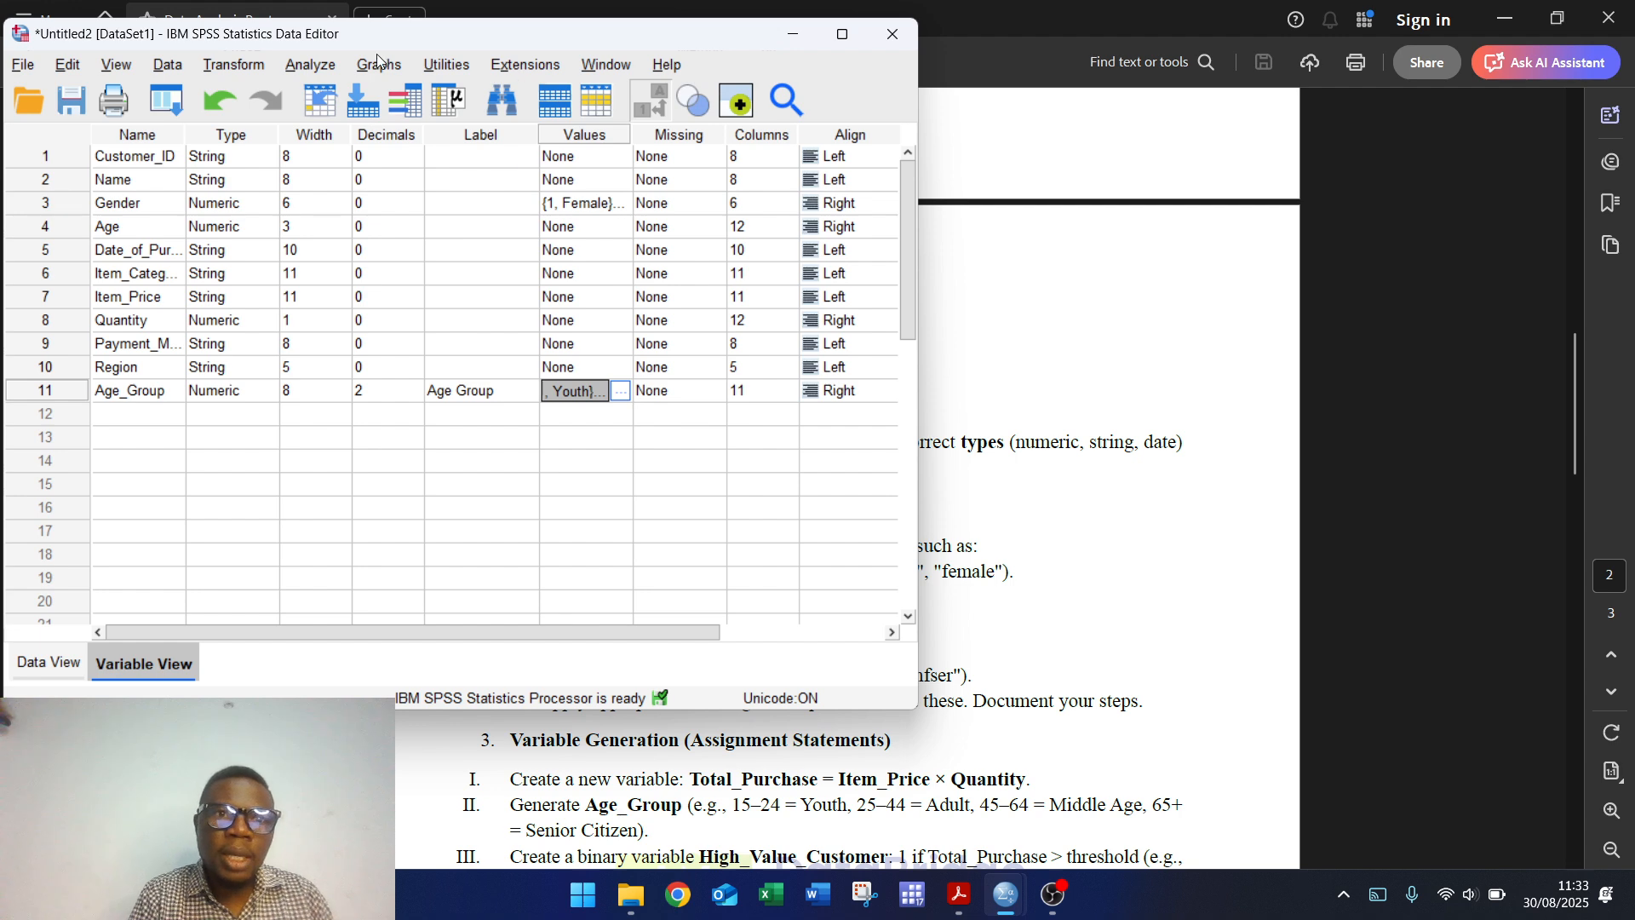
Step: Reset the Frequencies variable list and run a frequency table for Age Group
{"action": "left_click", "coordinate": [310, 68]}
{"action": "mouse_move", "coordinate": [504, 146]}
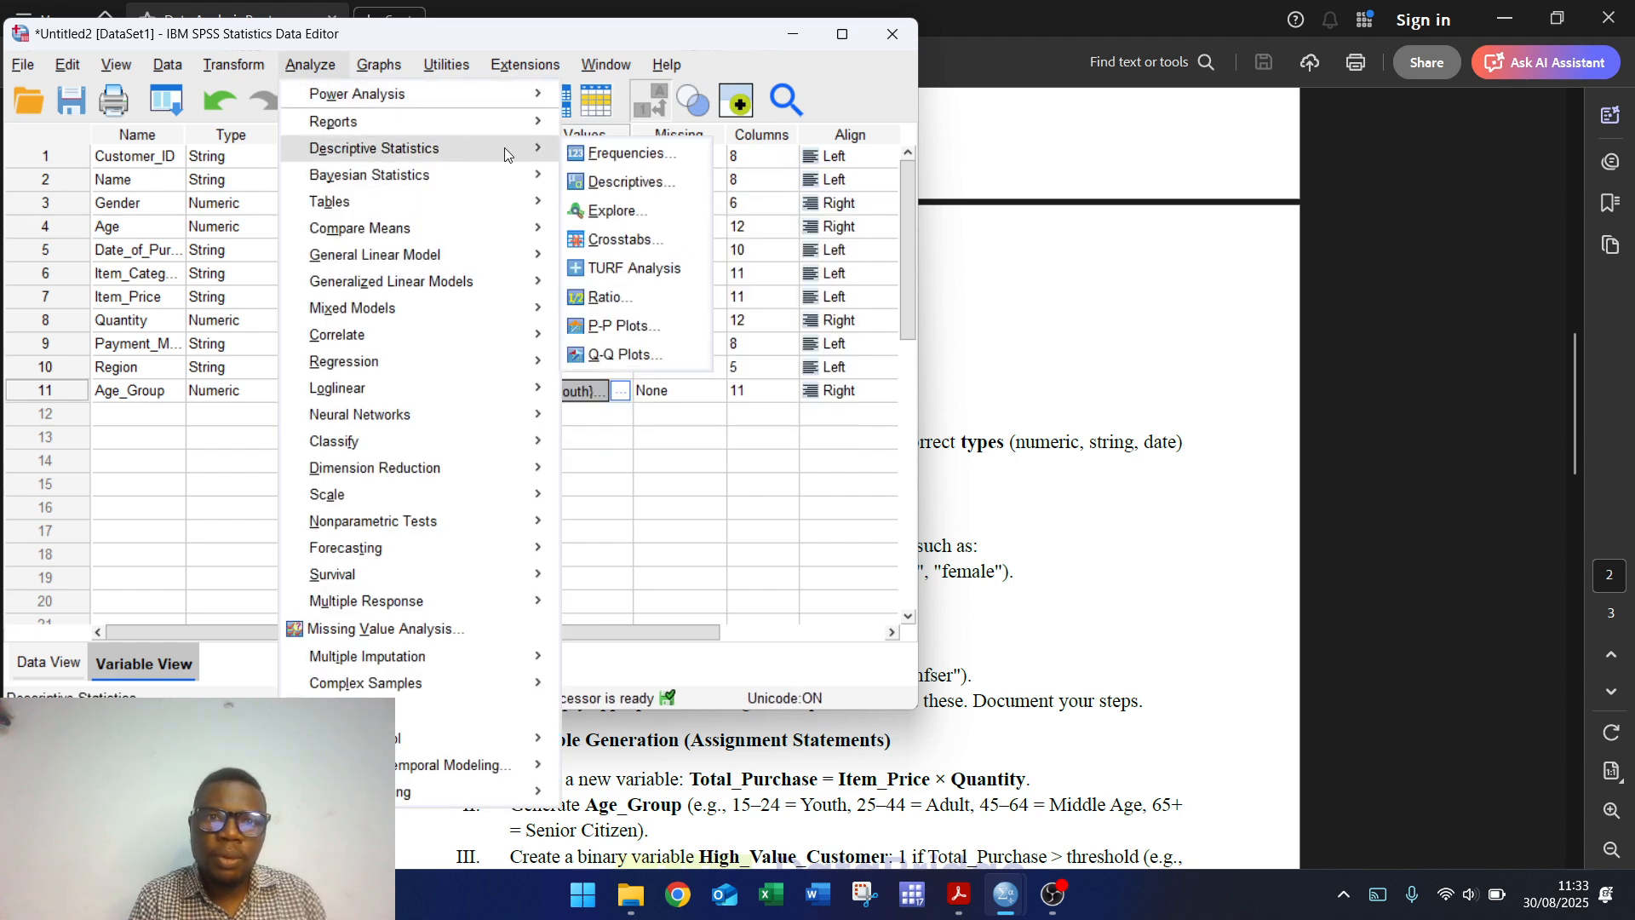
{"action": "left_click", "coordinate": [625, 153]}
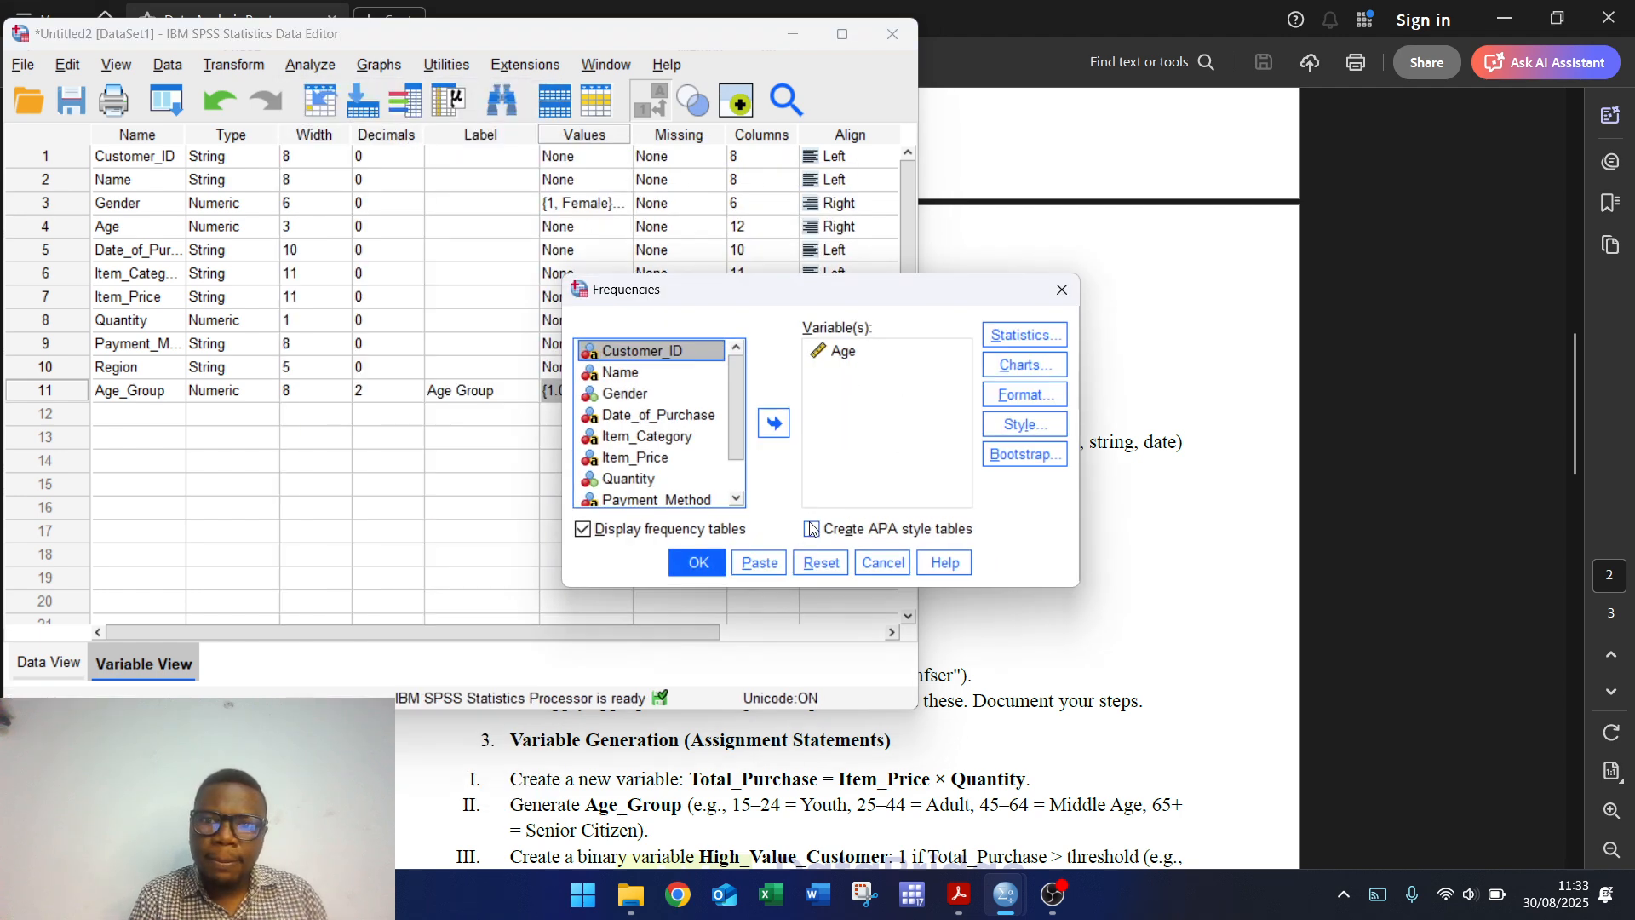
{"action": "left_click", "coordinate": [821, 562]}
{"action": "left_click_drag", "start_coordinate": [741, 421], "coordinate": [743, 499]}
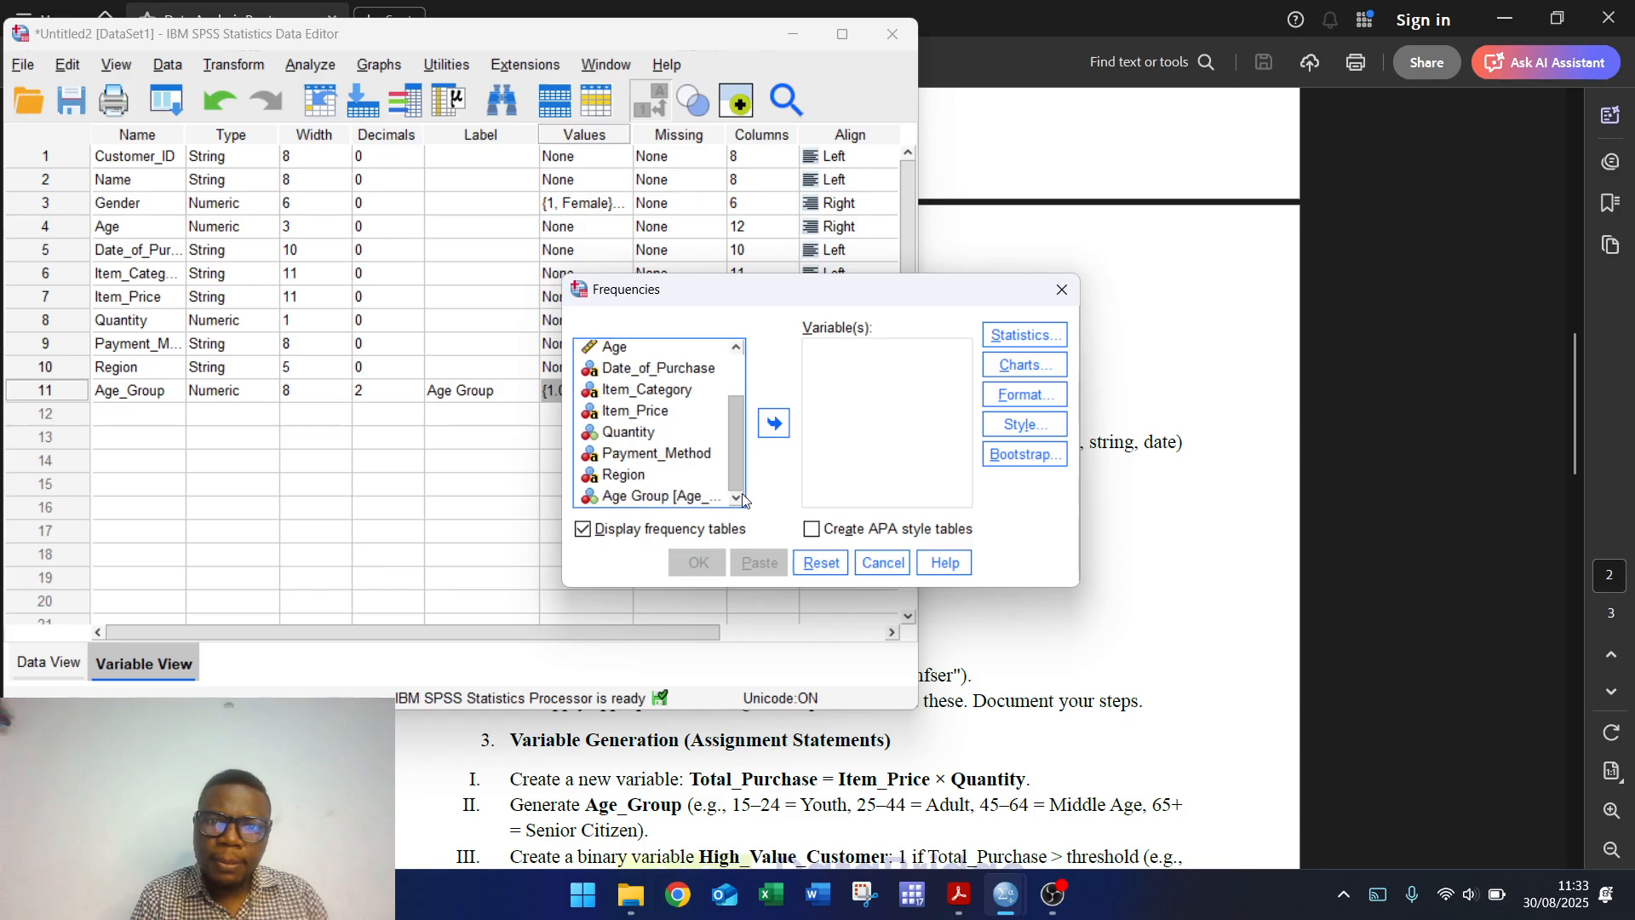
{"action": "double_click", "coordinate": [685, 496]}
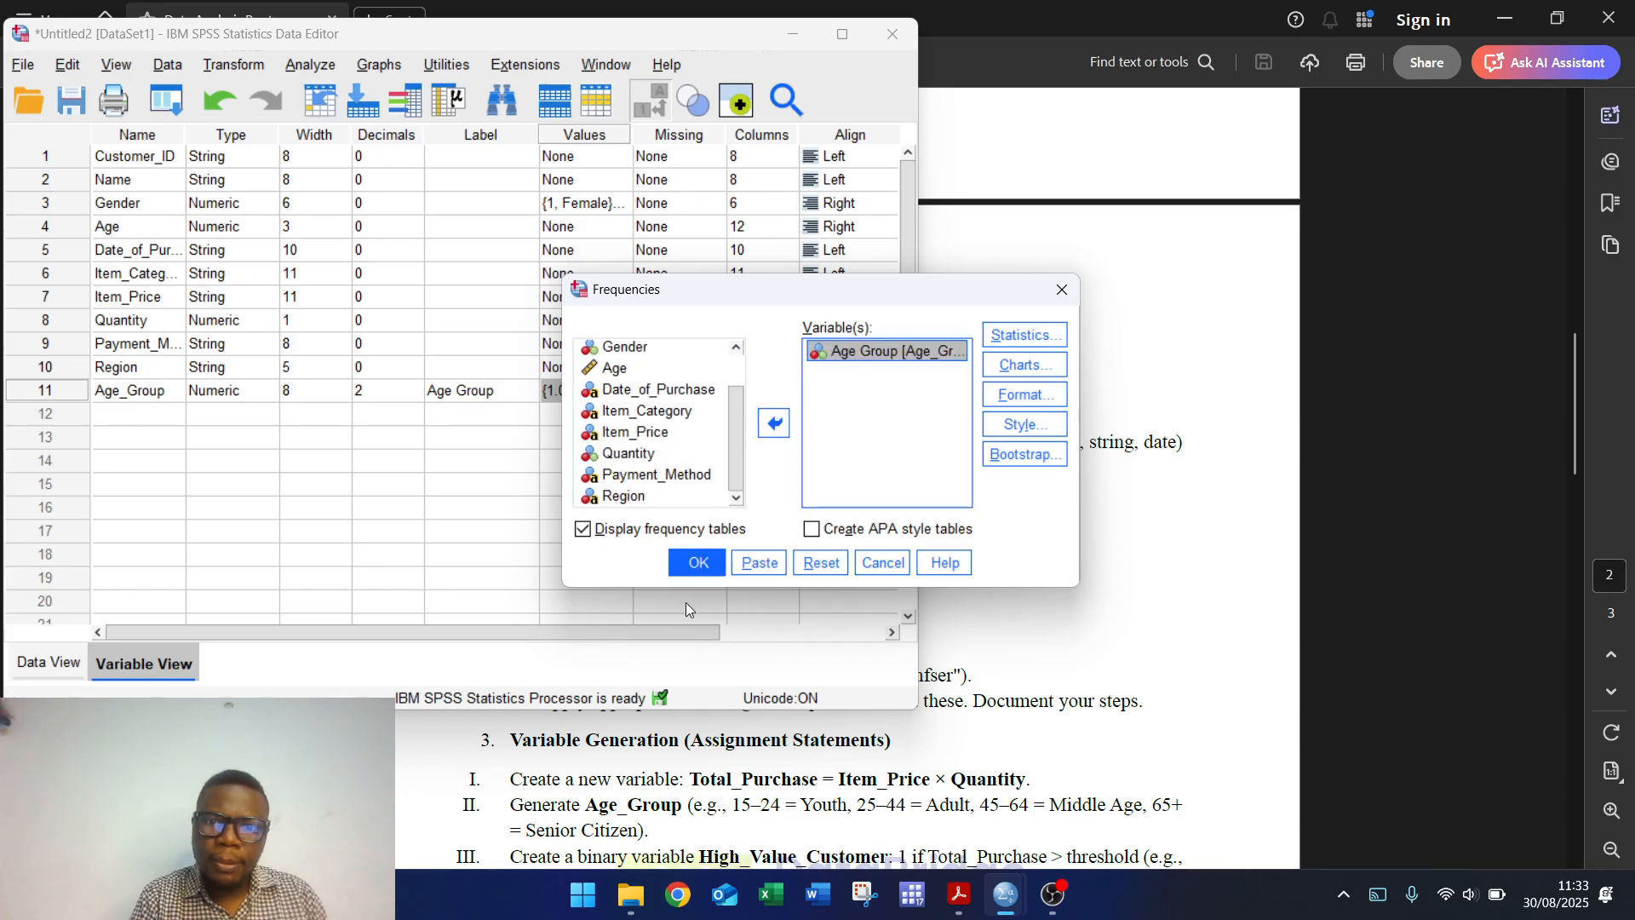
{"action": "left_click", "coordinate": [700, 566]}
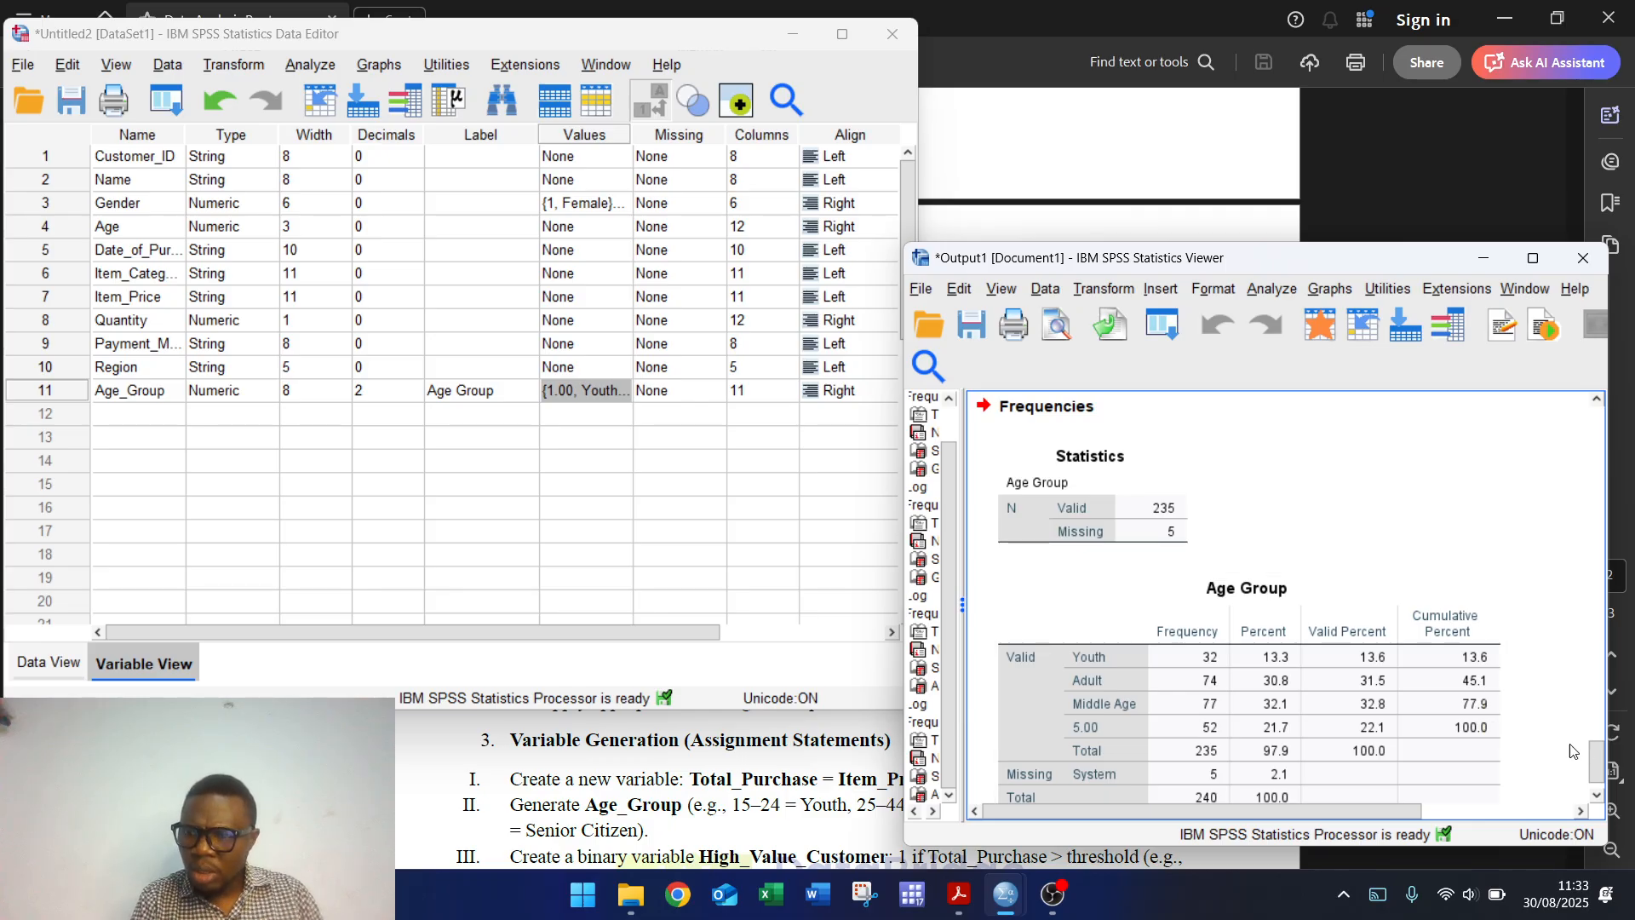
Step: Review the Age Group frequency output, then reopen the Age_Group value labels
{"action": "left_click", "coordinate": [1596, 402]}
{"action": "left_click", "coordinate": [1596, 402]}
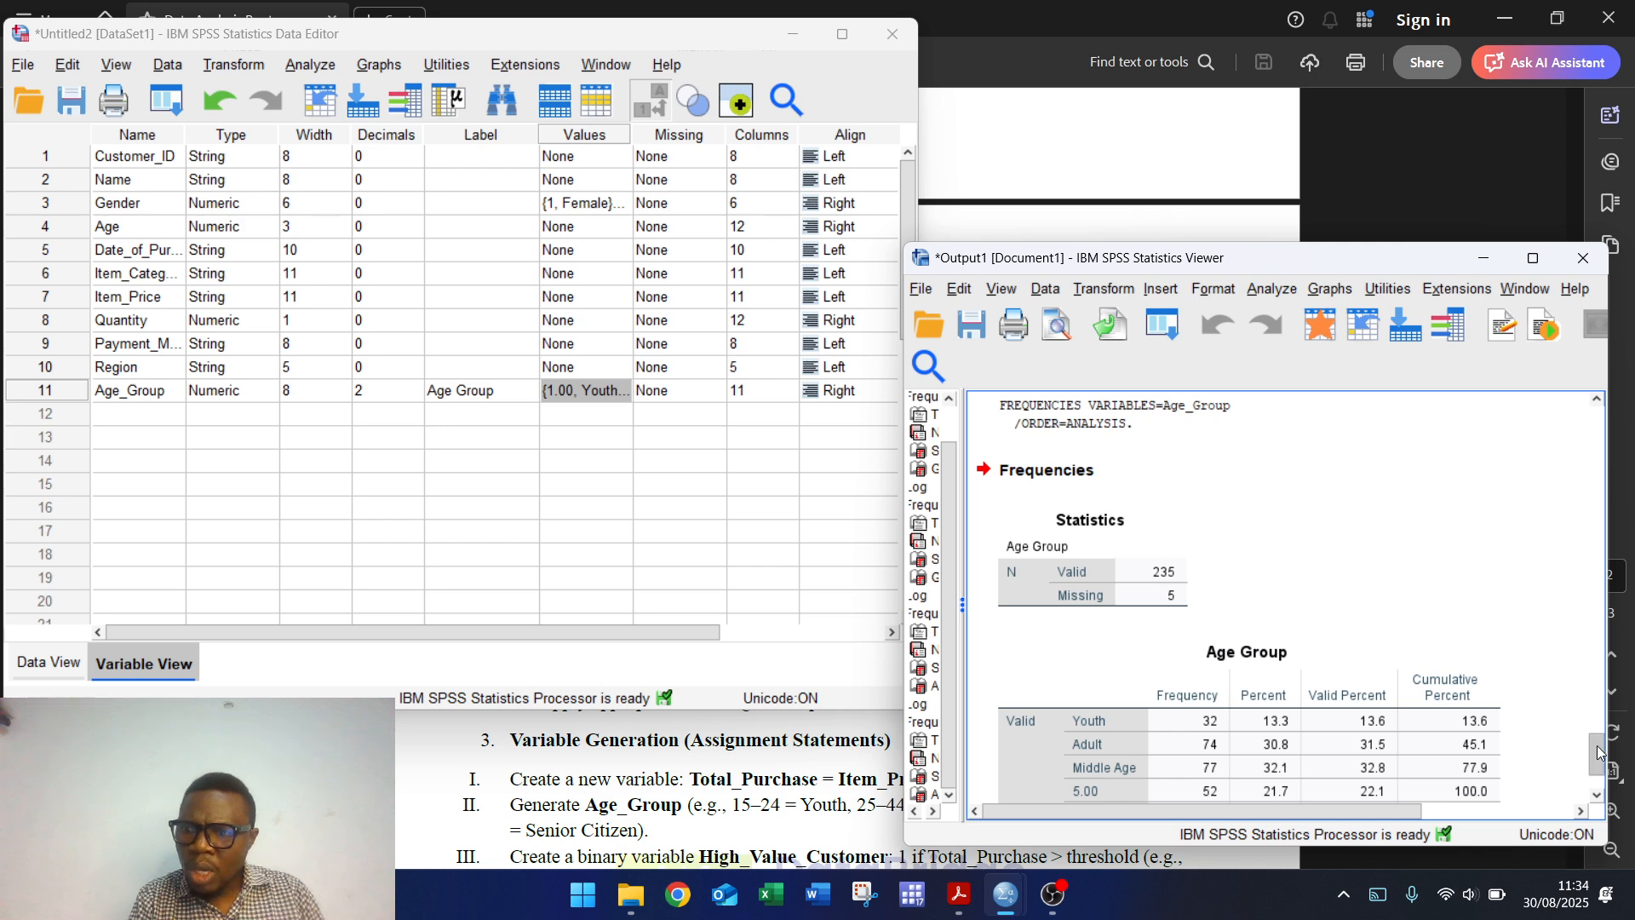
{"action": "left_click_drag", "start_coordinate": [1598, 753], "coordinate": [1598, 770]}
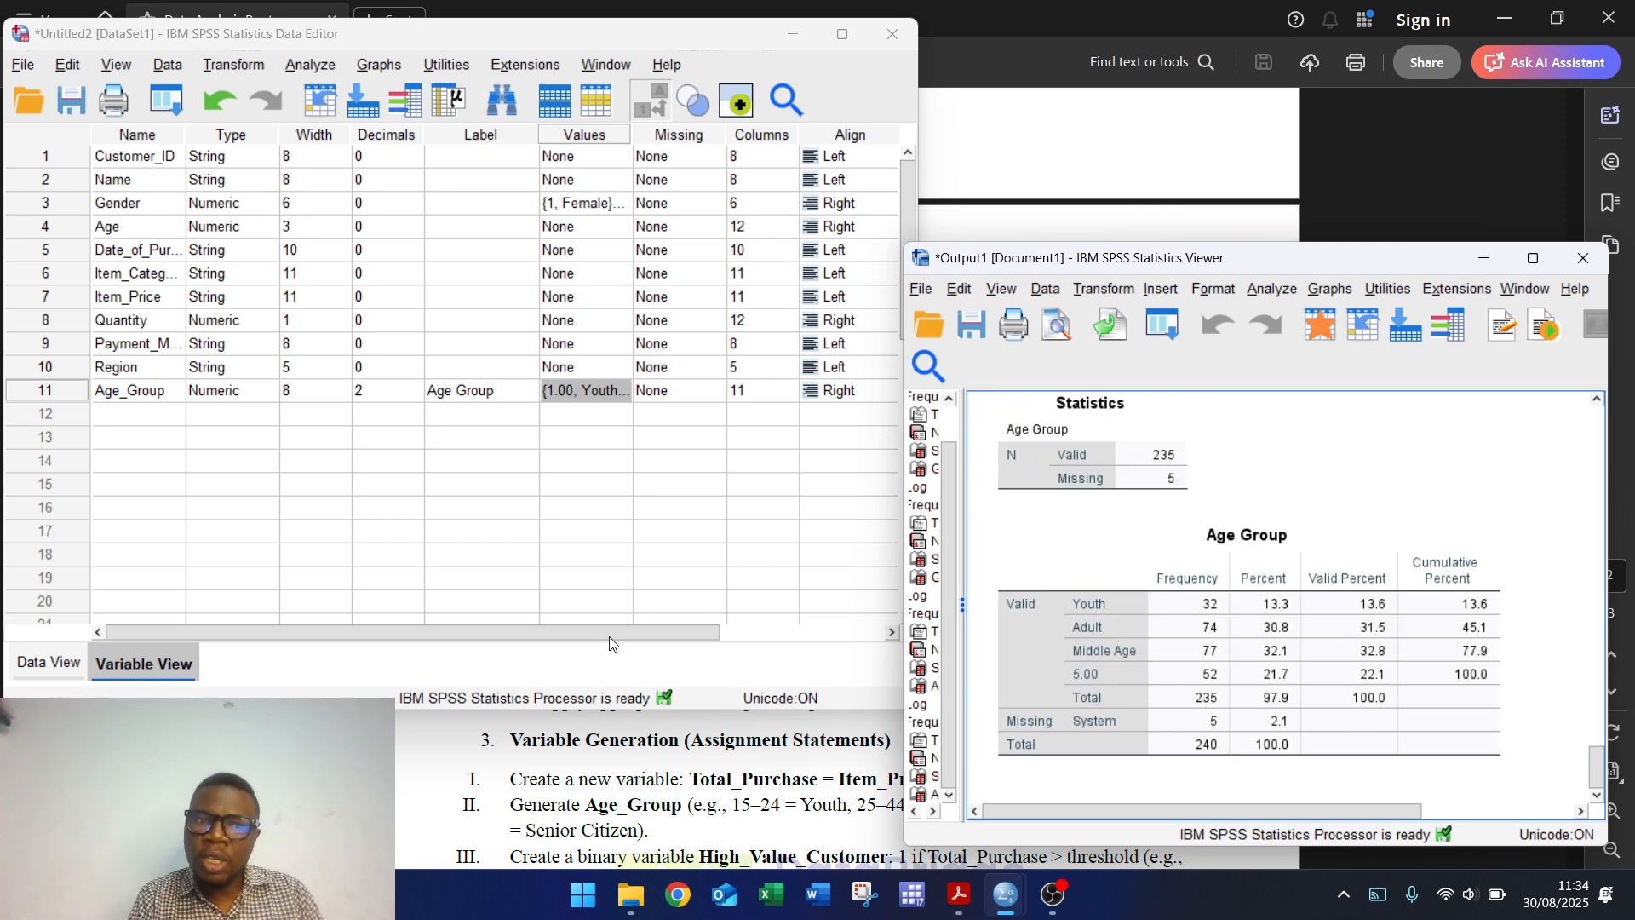
{"action": "left_click", "coordinate": [615, 389]}
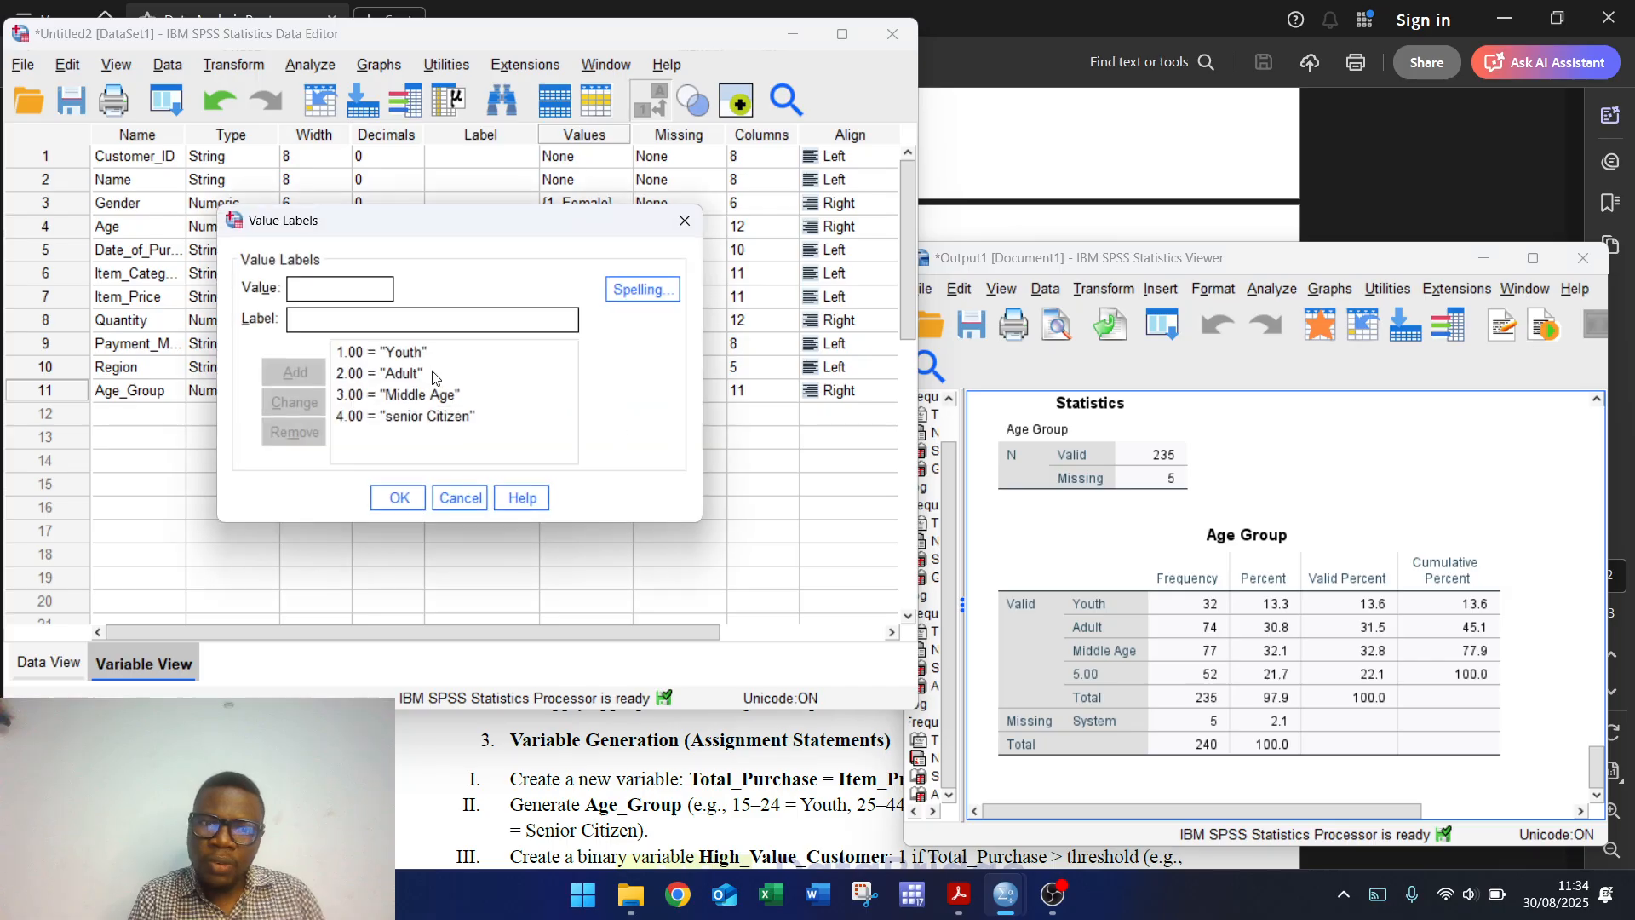
Step: Move the senior Citizen label from code 4 to code 5 and save the labels
{"action": "left_click", "coordinate": [391, 418]}
{"action": "left_click", "coordinate": [297, 289]}
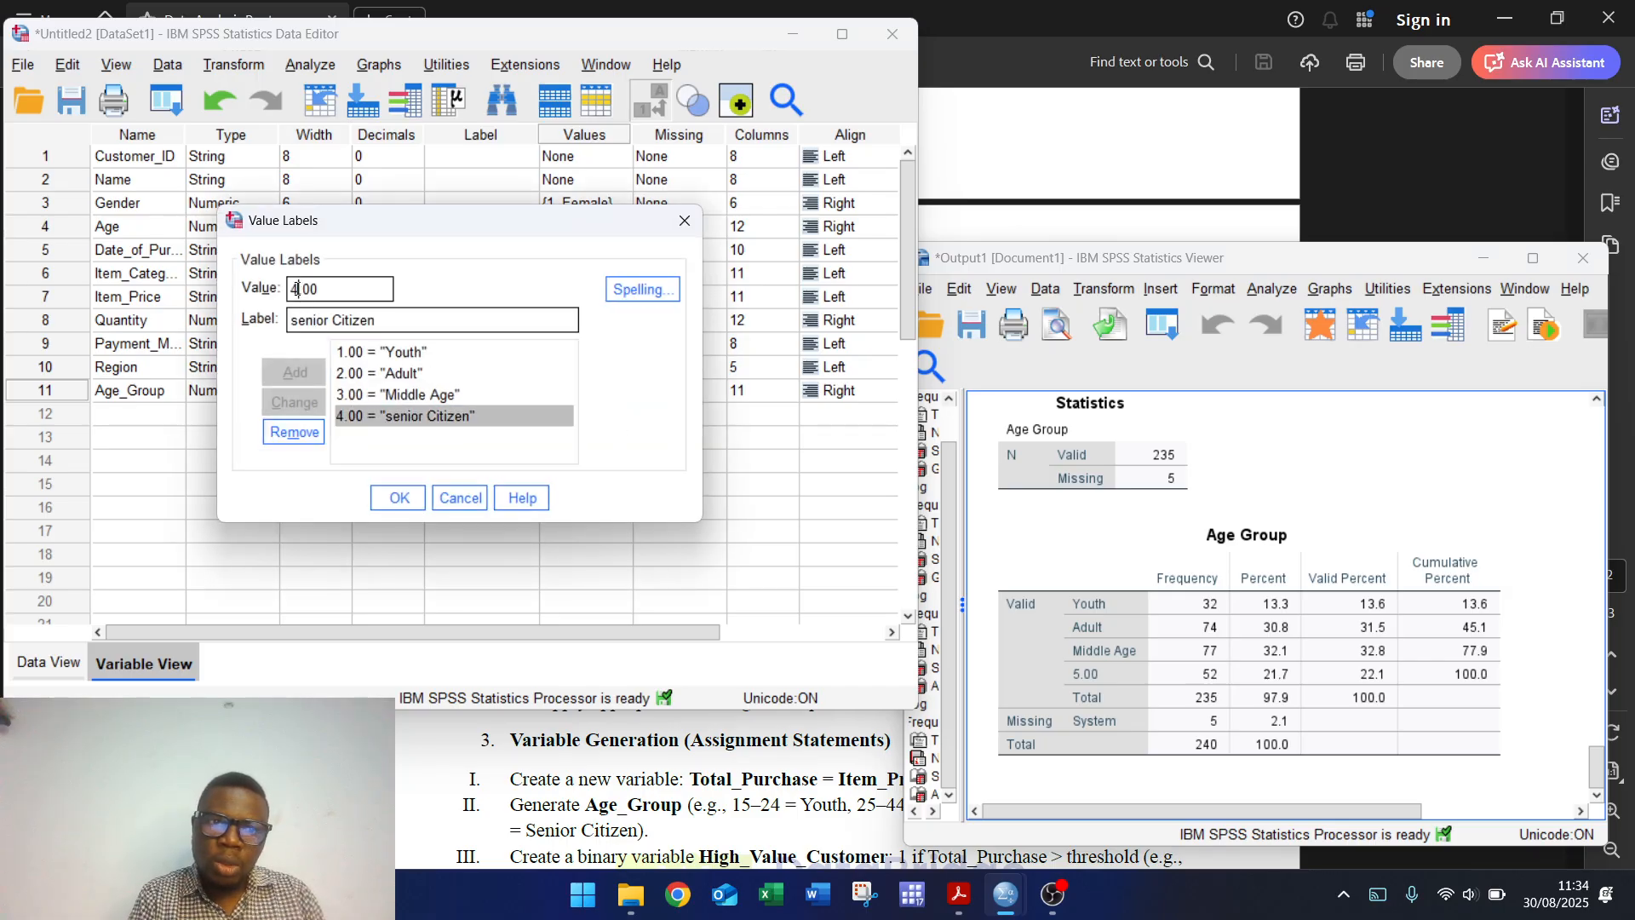
{"action": "key", "text": "BackSpace"}
{"action": "type", "text": "5"}
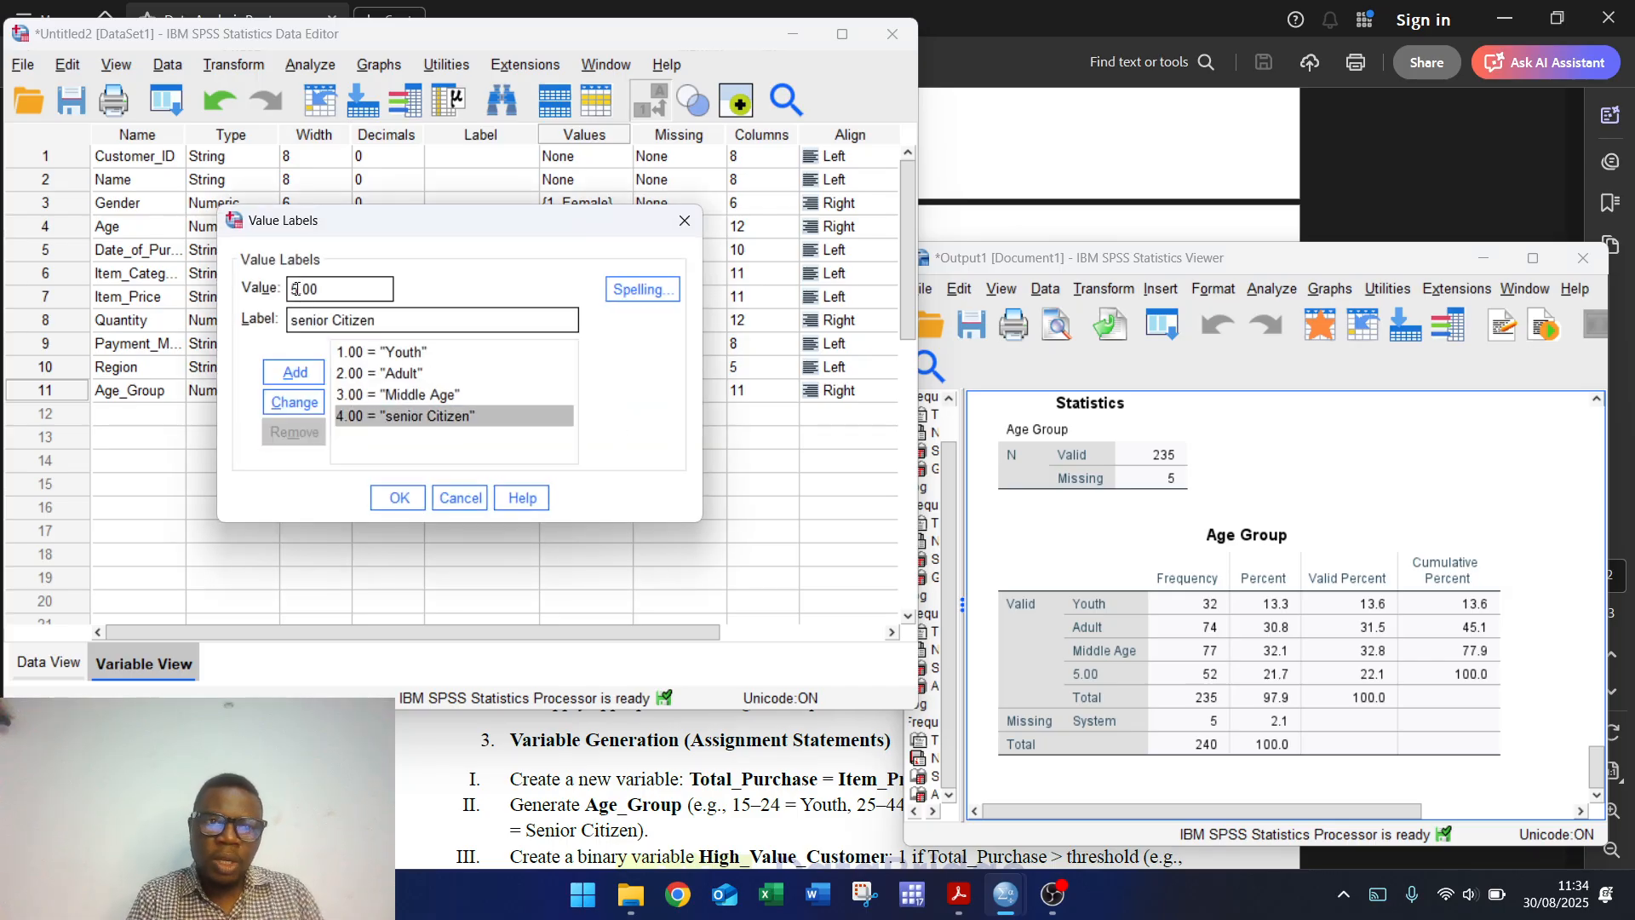
{"action": "left_click", "coordinate": [294, 402]}
{"action": "left_click", "coordinate": [399, 497]}
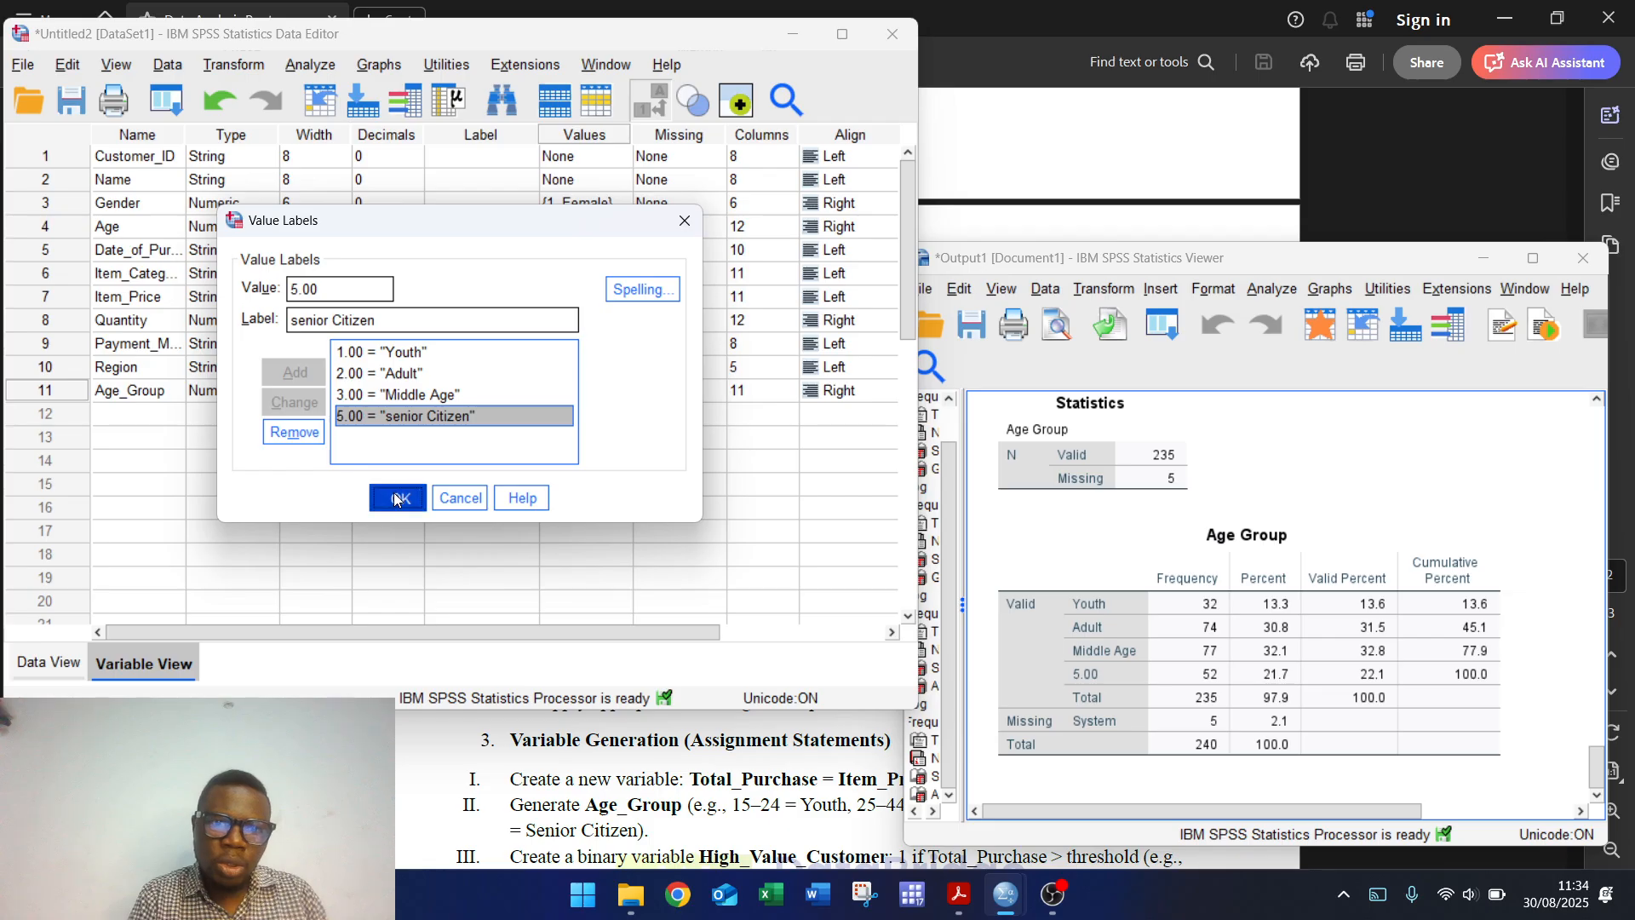
Step: Rerun the Age Group frequency table and return to the Data Editor
{"action": "left_click", "coordinate": [311, 67]}
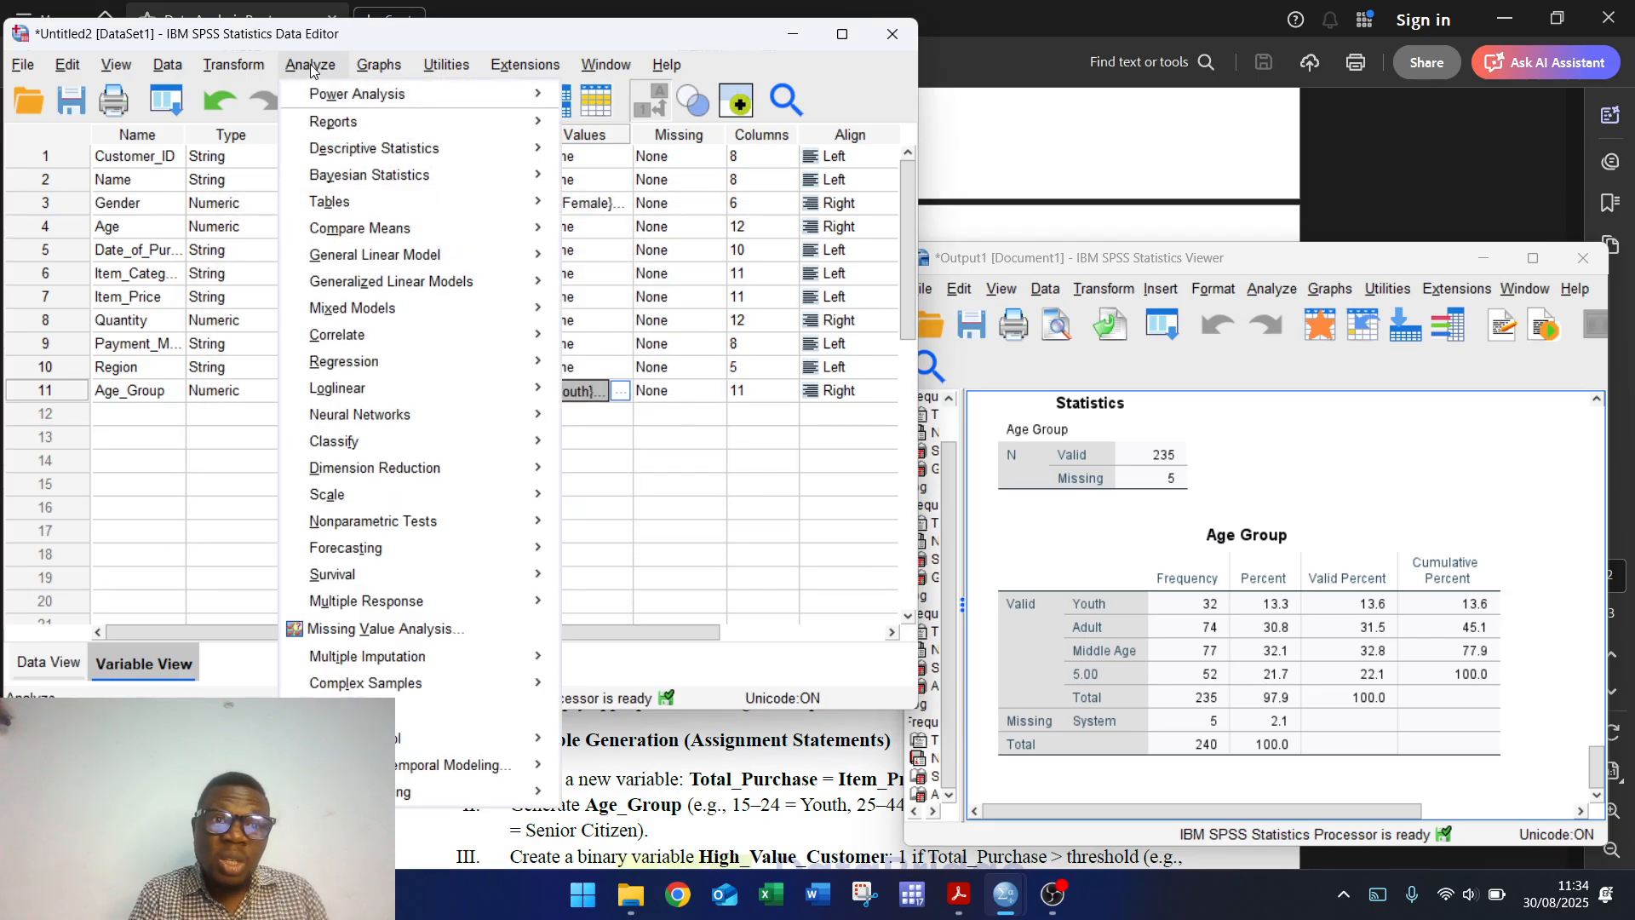
{"action": "mouse_move", "coordinate": [459, 152]}
{"action": "left_click", "coordinate": [575, 159]}
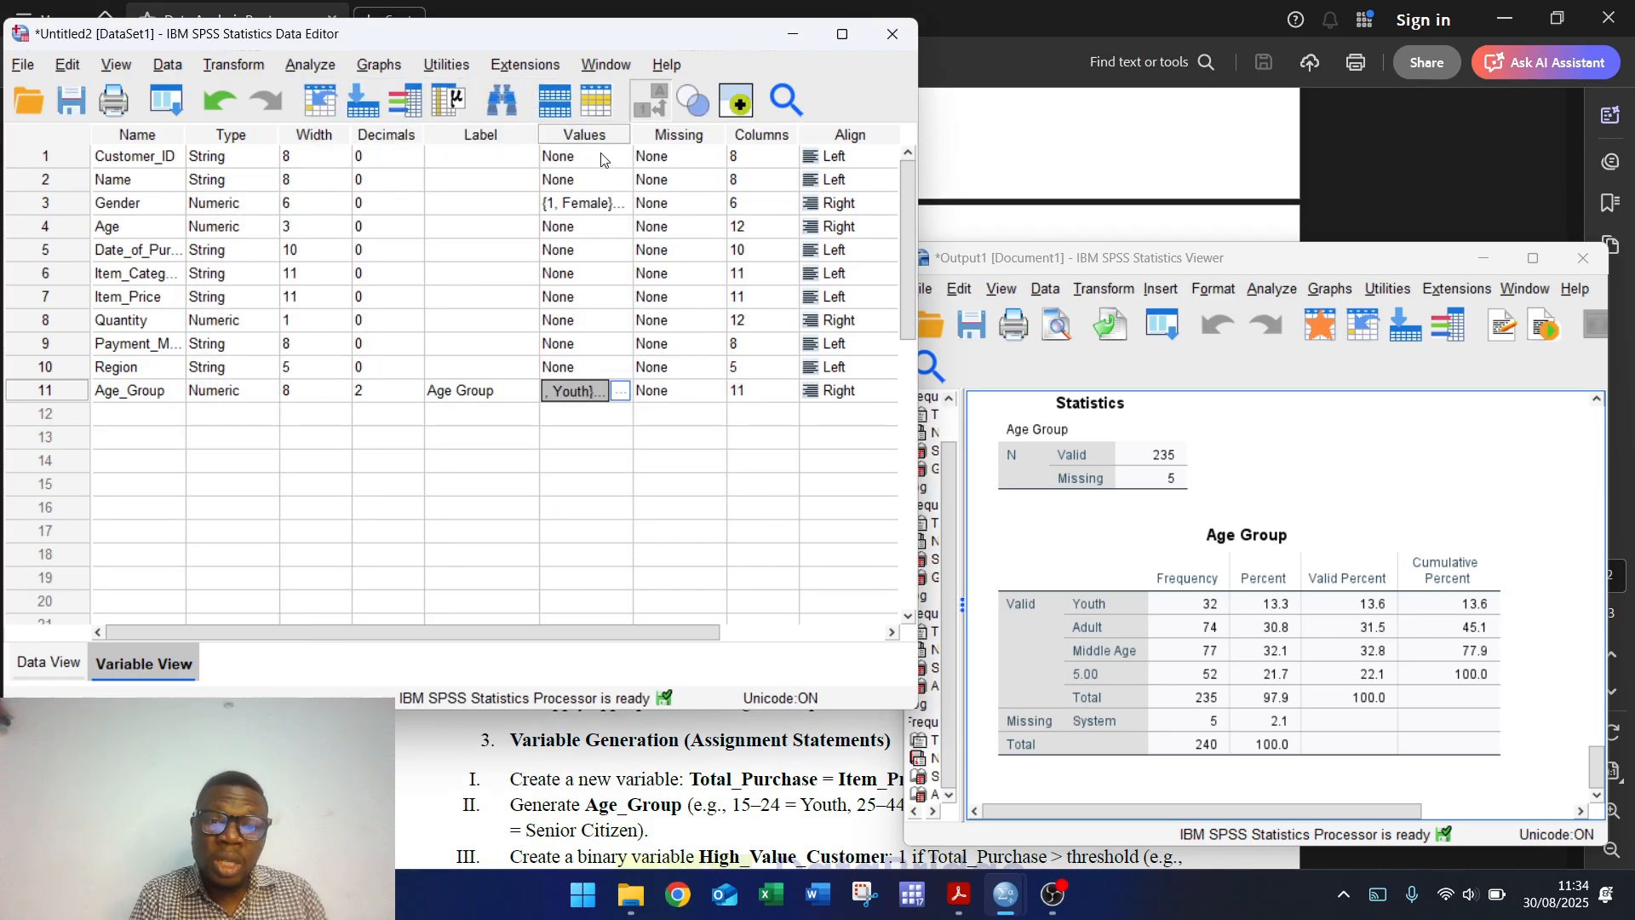
{"action": "left_click", "coordinate": [700, 564]}
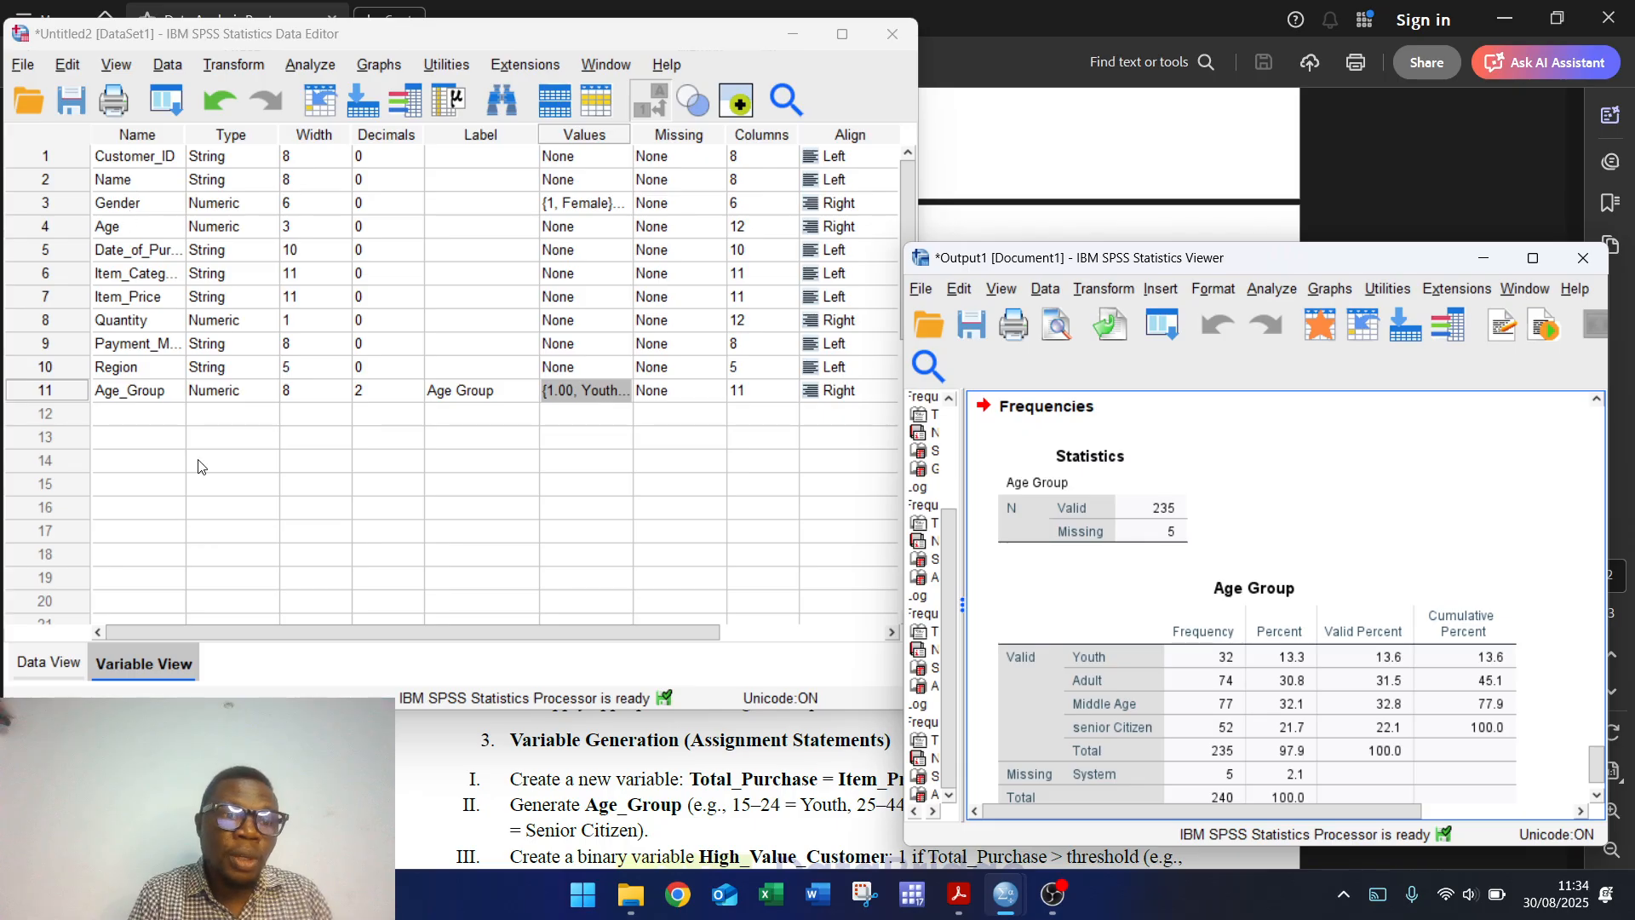
{"action": "left_click", "coordinate": [62, 661]}
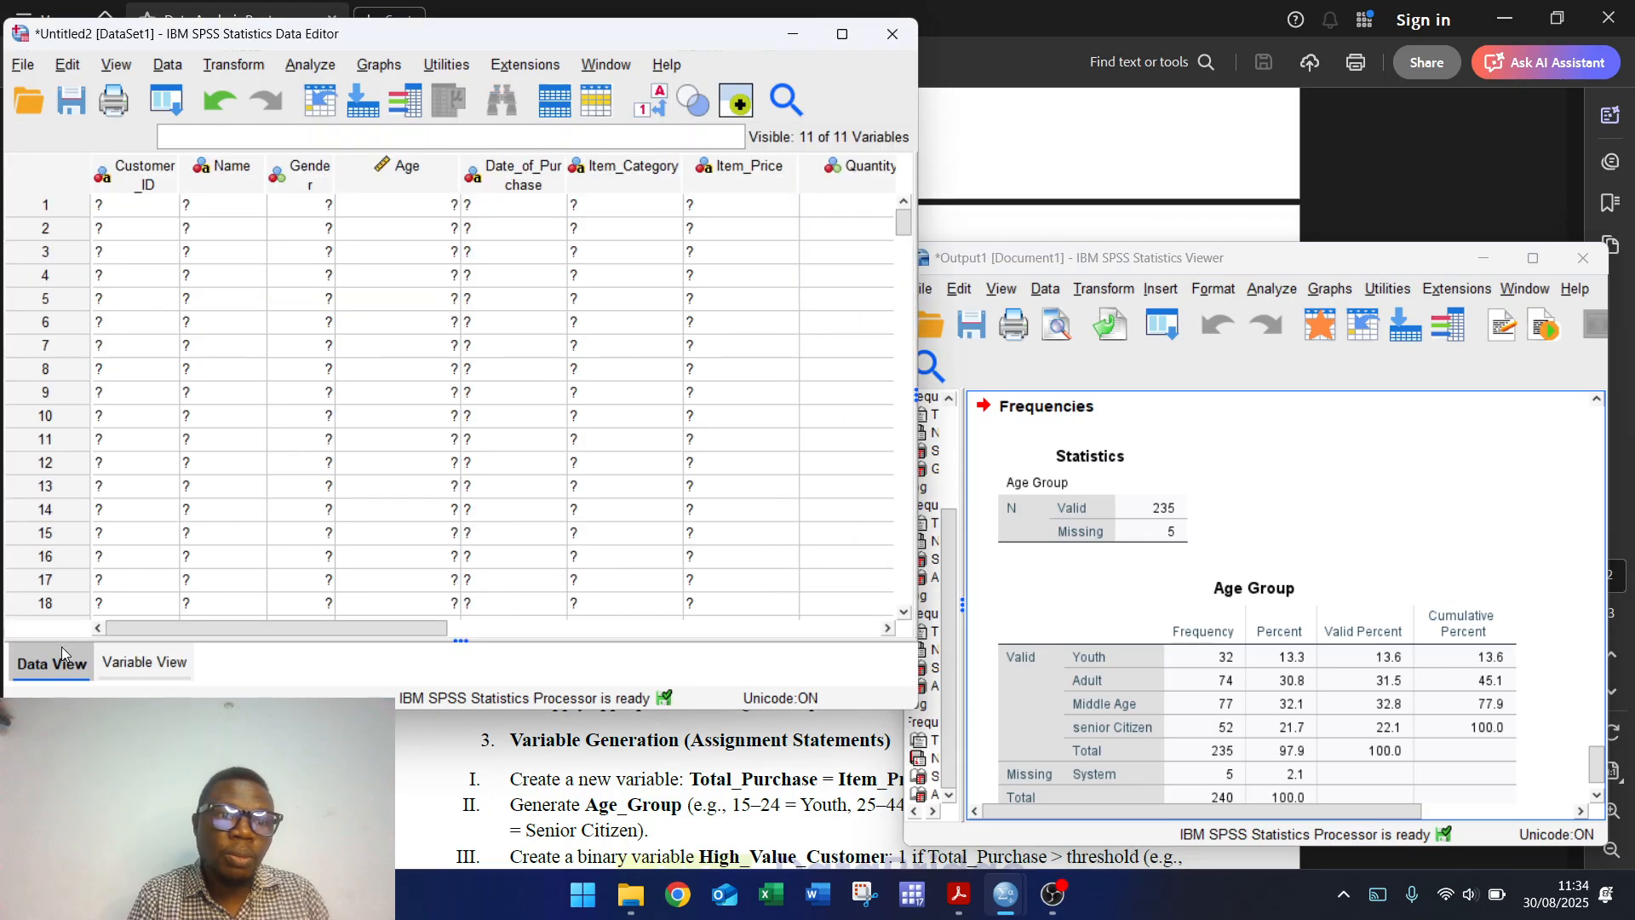
Step: Show Variable View with Age_Group as variable 11 and open the Transform menu
{"action": "left_click", "coordinate": [132, 664]}
{"action": "left_click", "coordinate": [61, 665]}
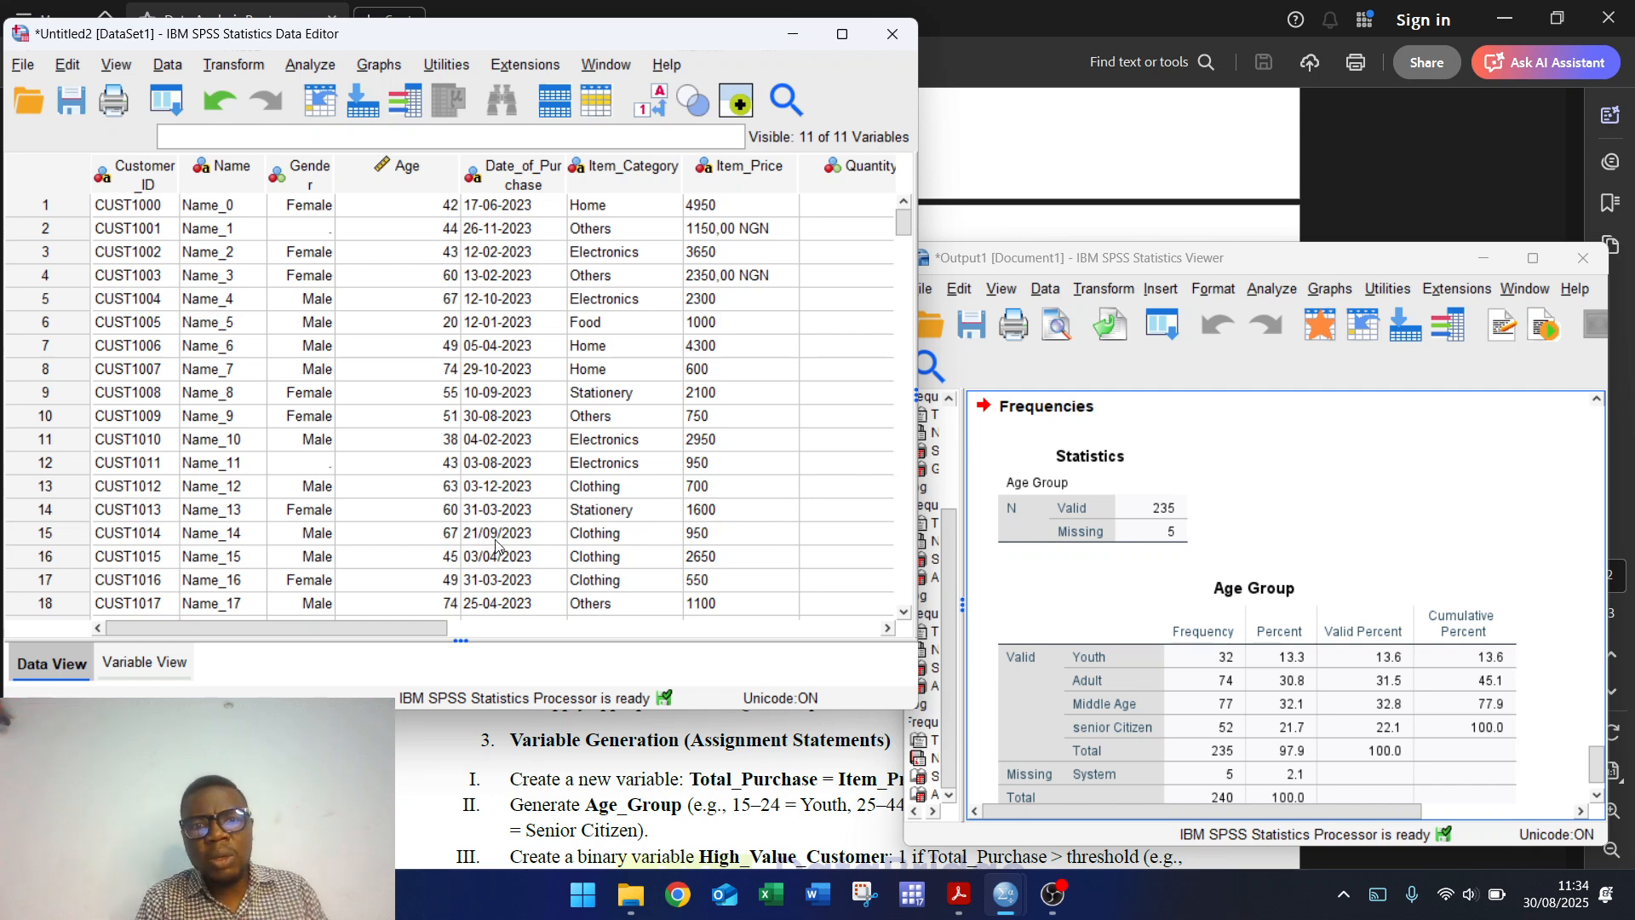
{"action": "left_click", "coordinate": [144, 662]}
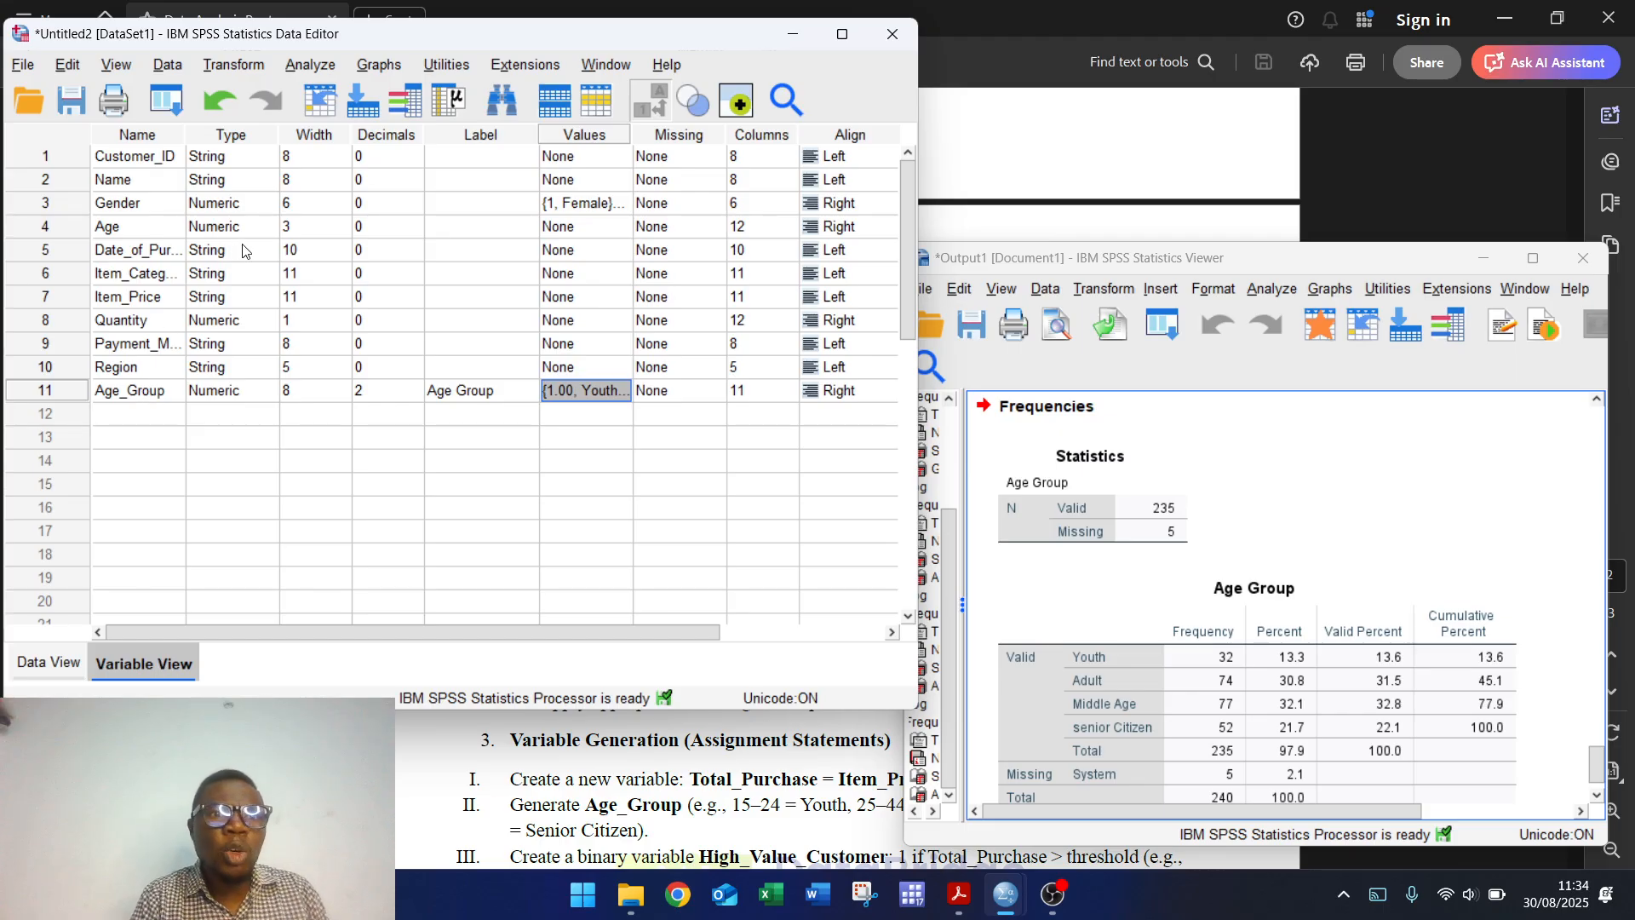
{"action": "left_click", "coordinate": [236, 62]}
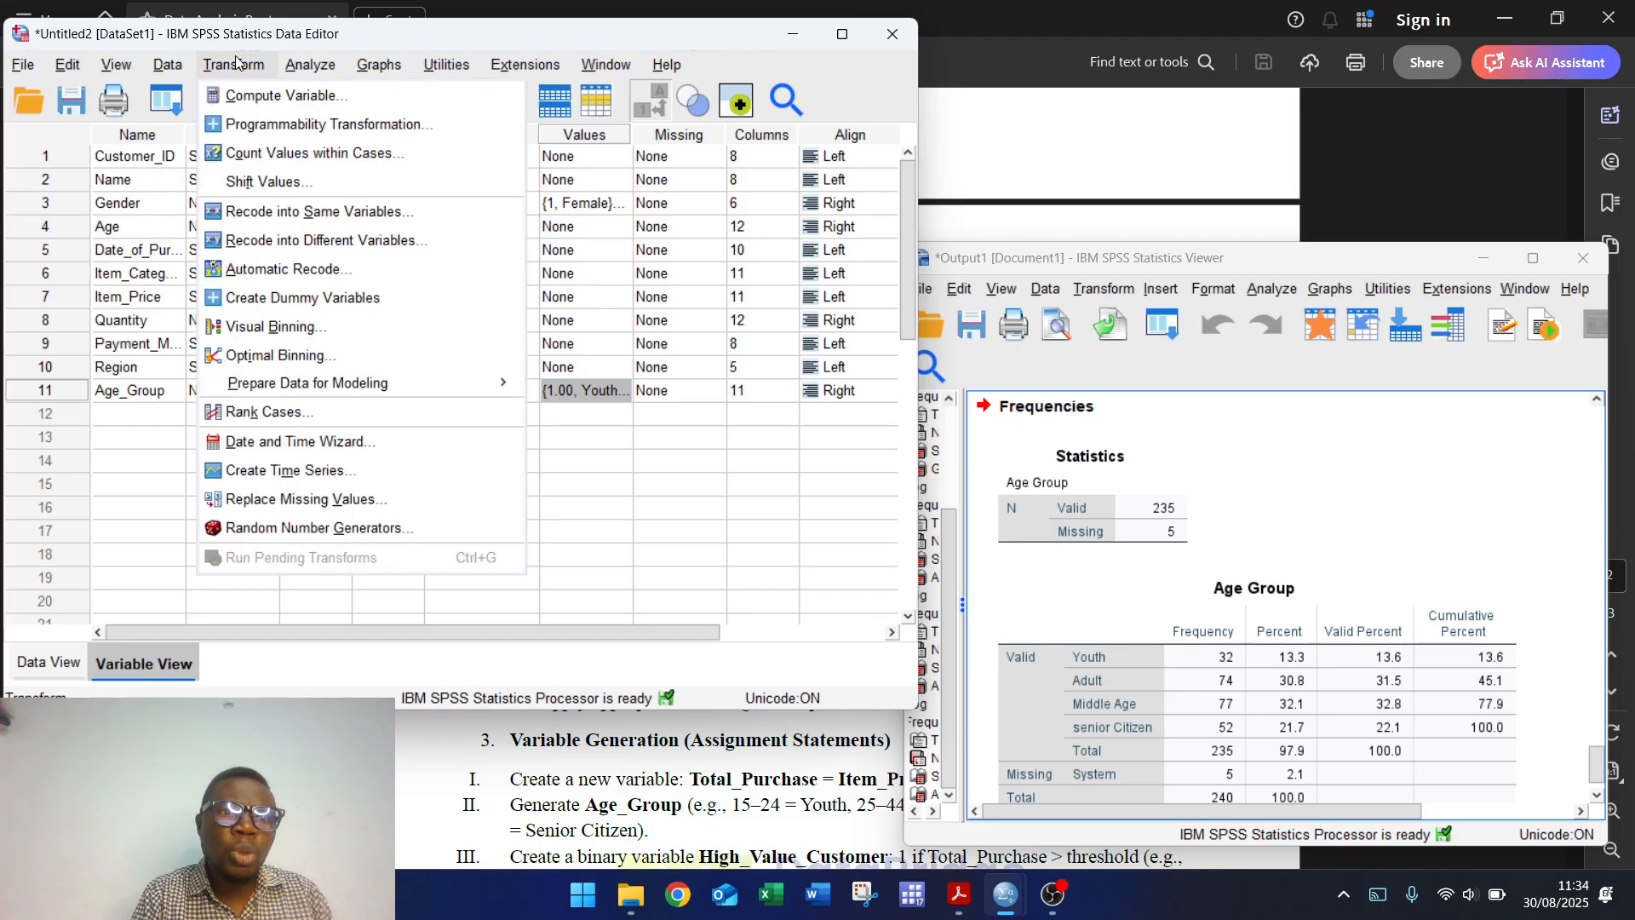
Step: Use the Date and Time Wizard to convert the Date_of_Purchase string with pattern dd-mm-yyyy
{"action": "left_click", "coordinate": [365, 439]}
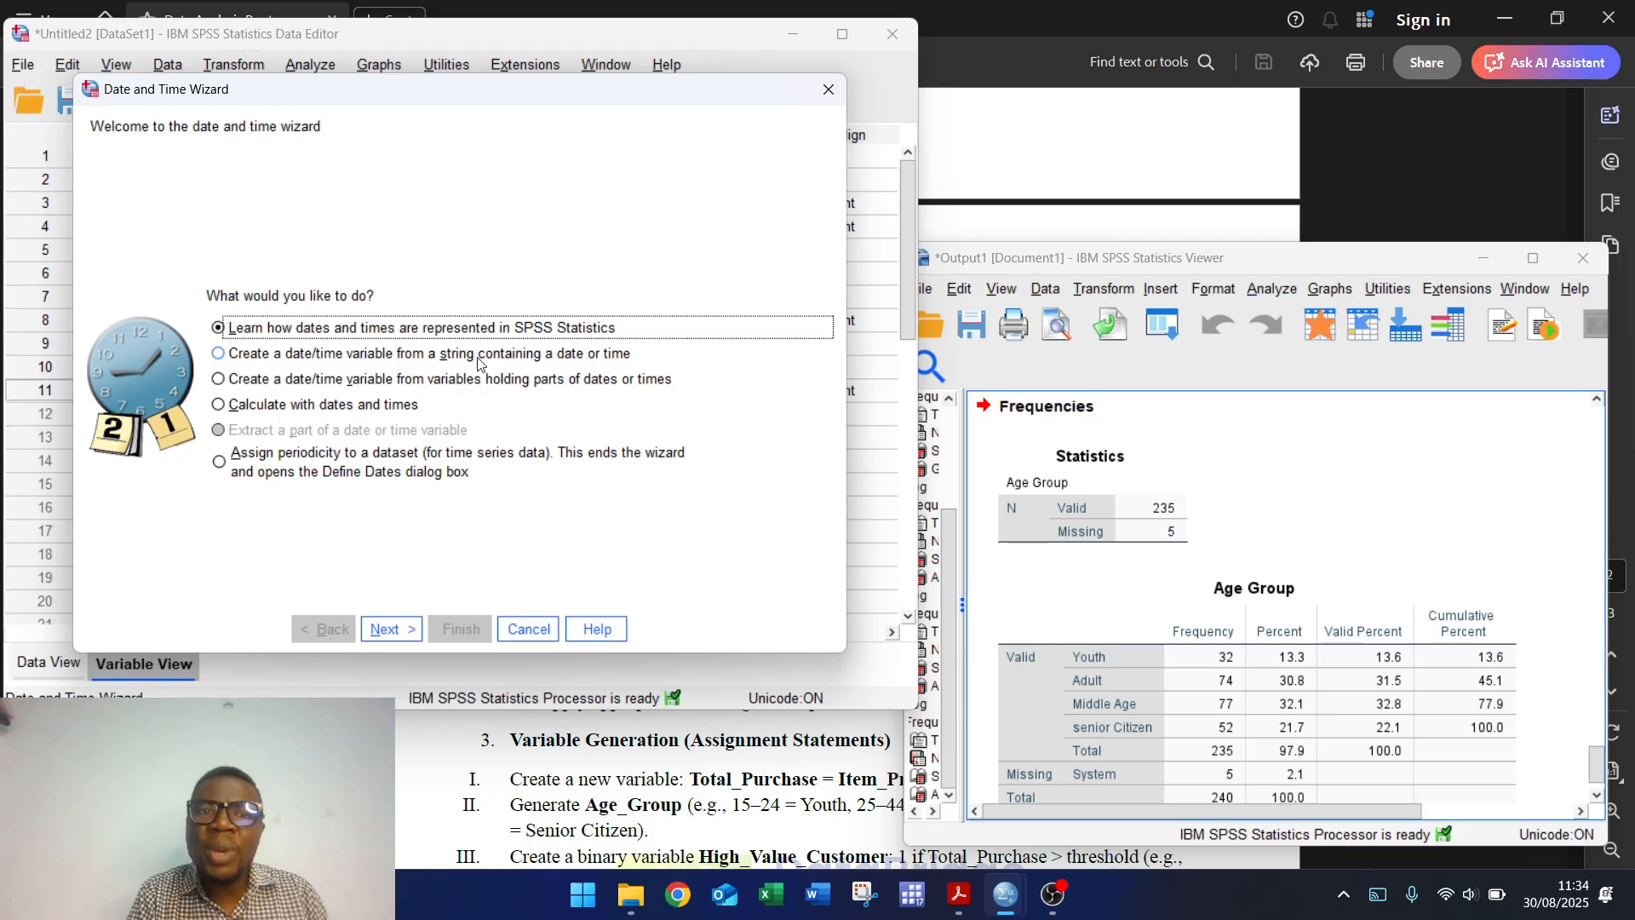
{"action": "left_click", "coordinate": [608, 361]}
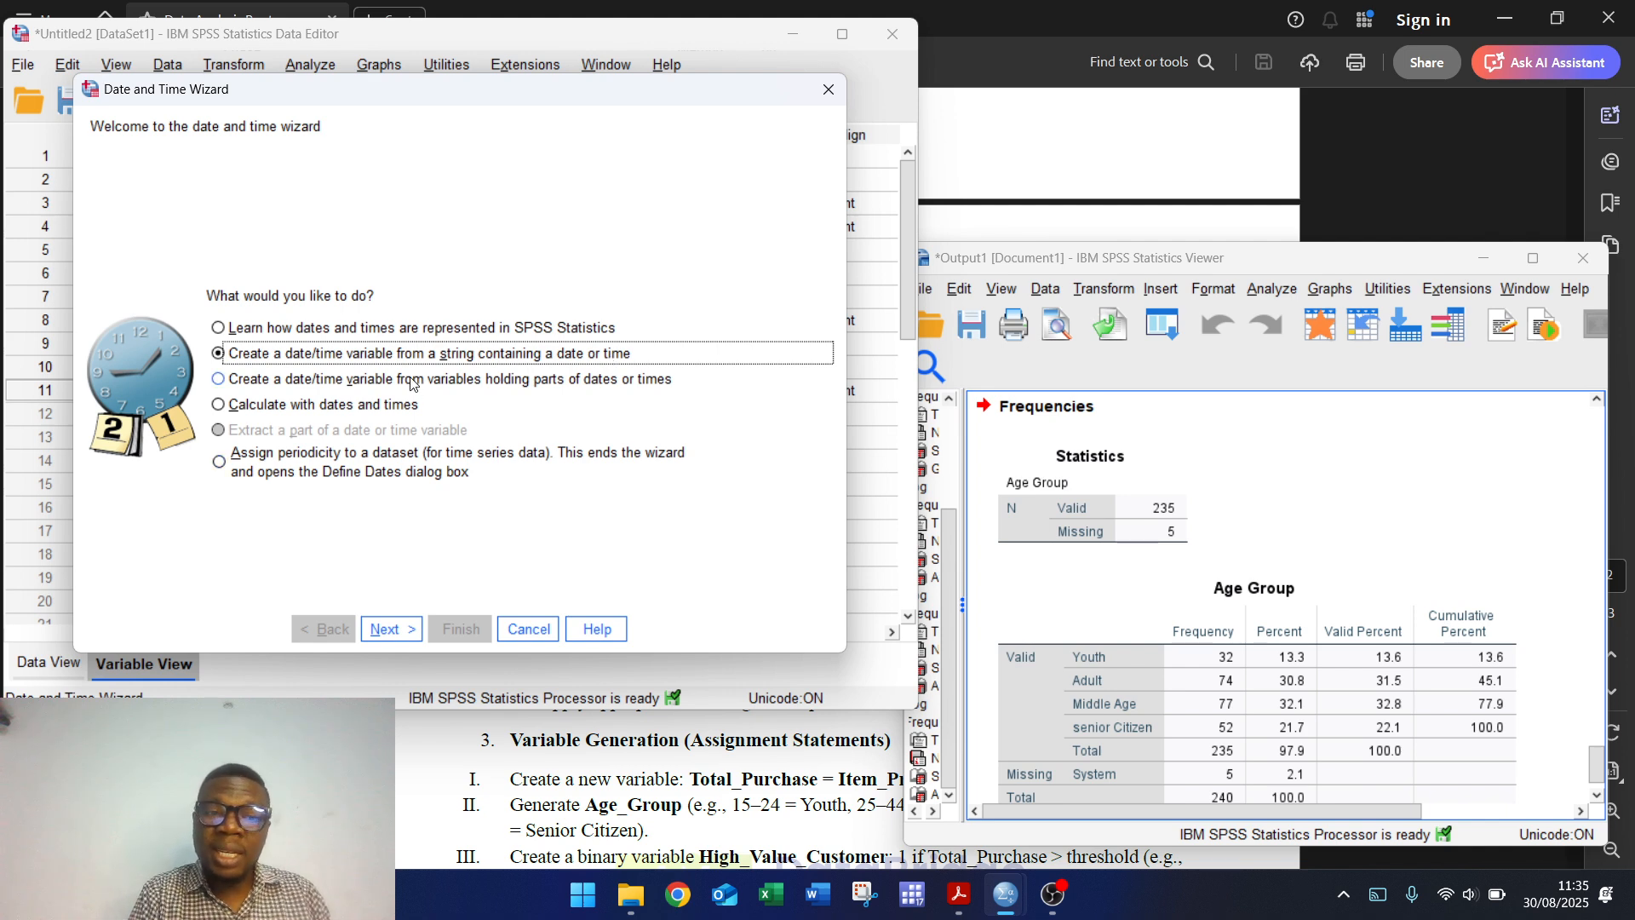
{"action": "left_click", "coordinate": [388, 628]}
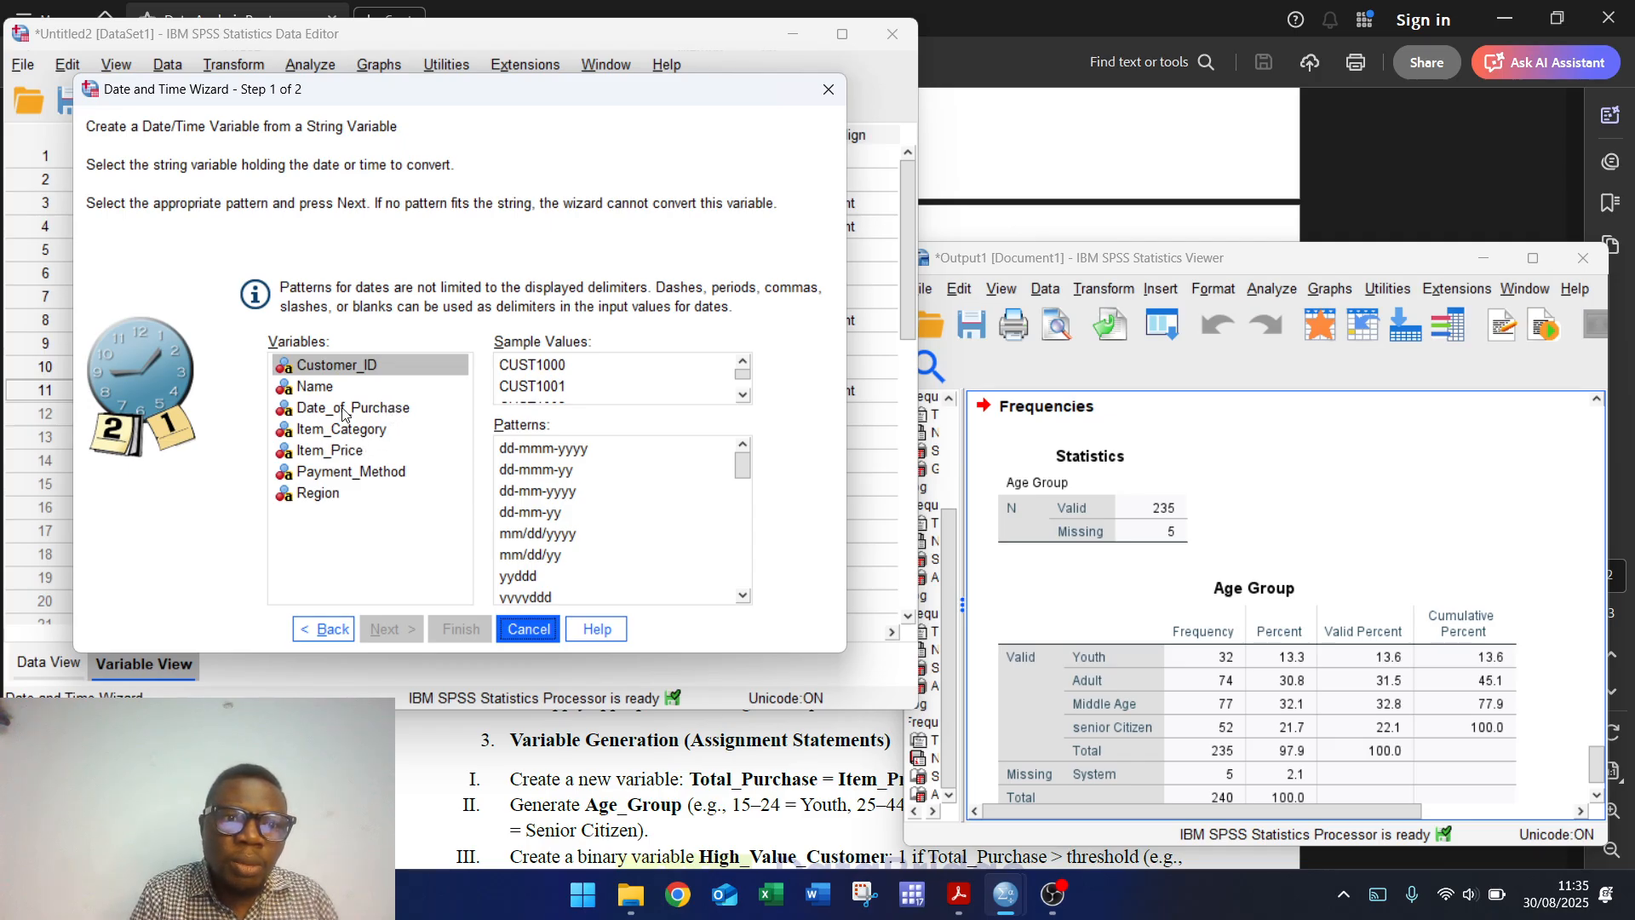
{"action": "left_click", "coordinate": [368, 411]}
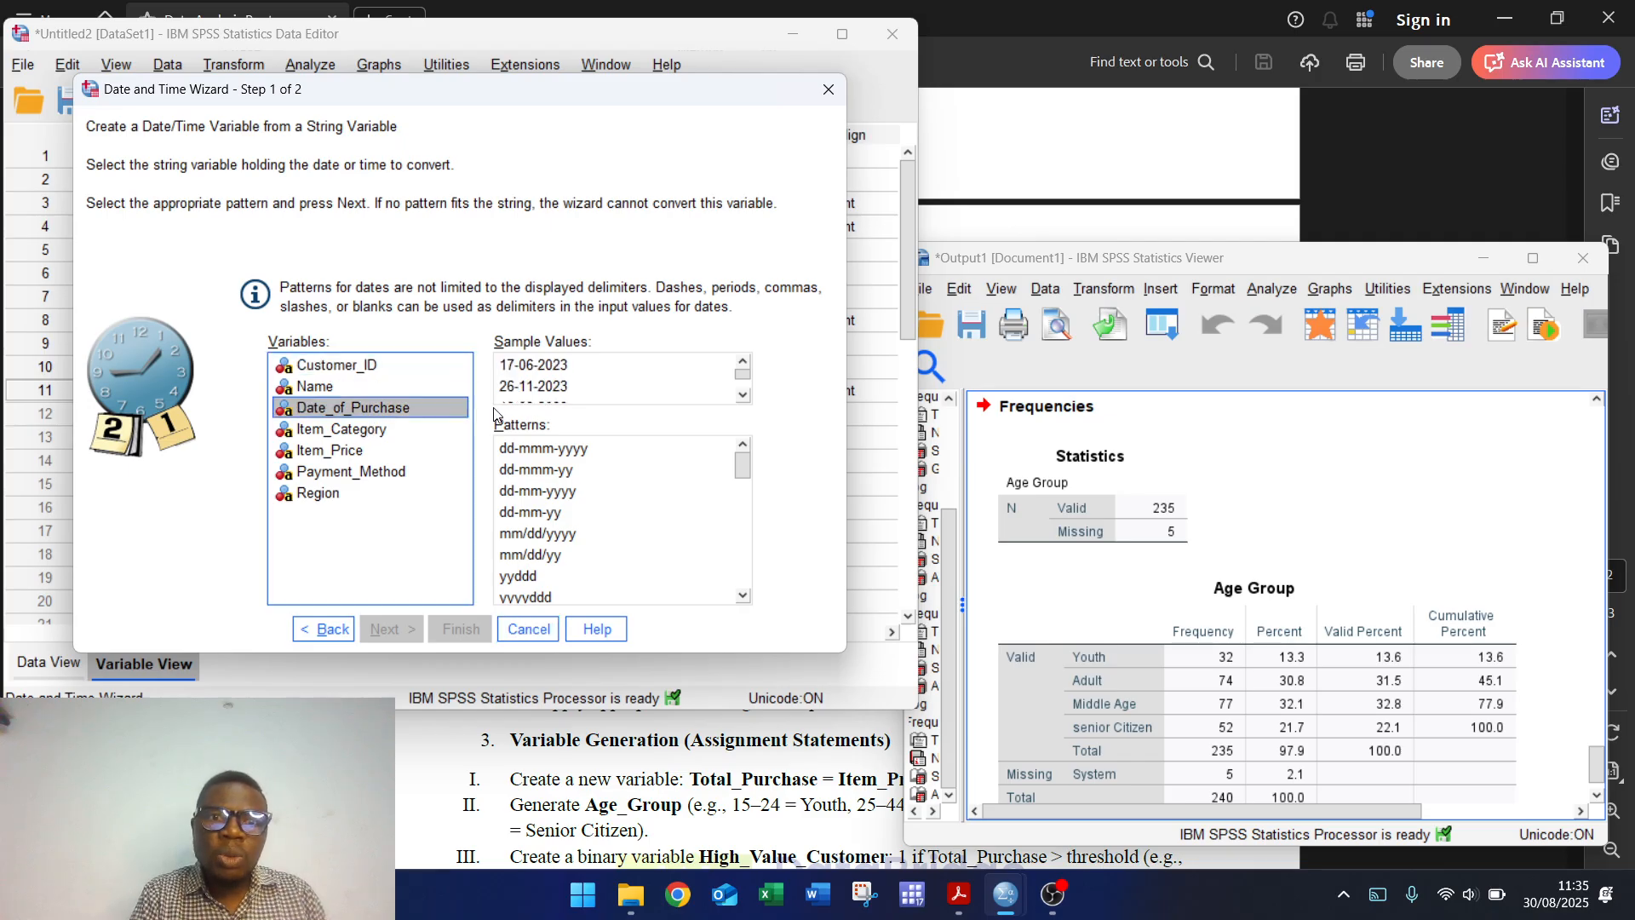
{"action": "left_click", "coordinate": [549, 494]}
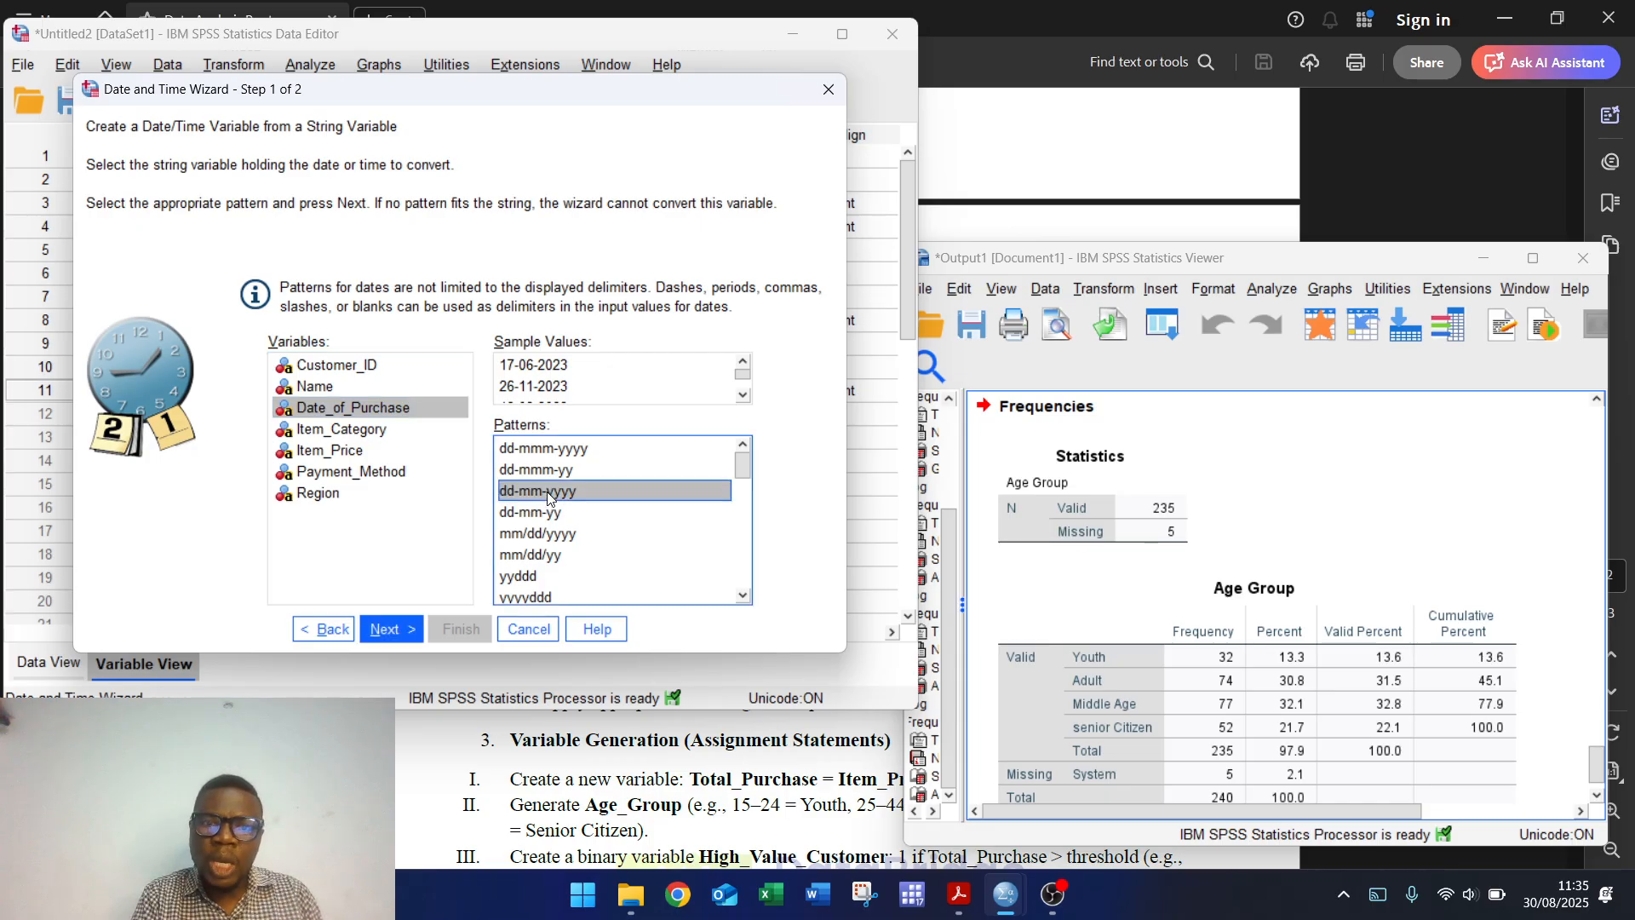
{"action": "left_click", "coordinate": [391, 629]}
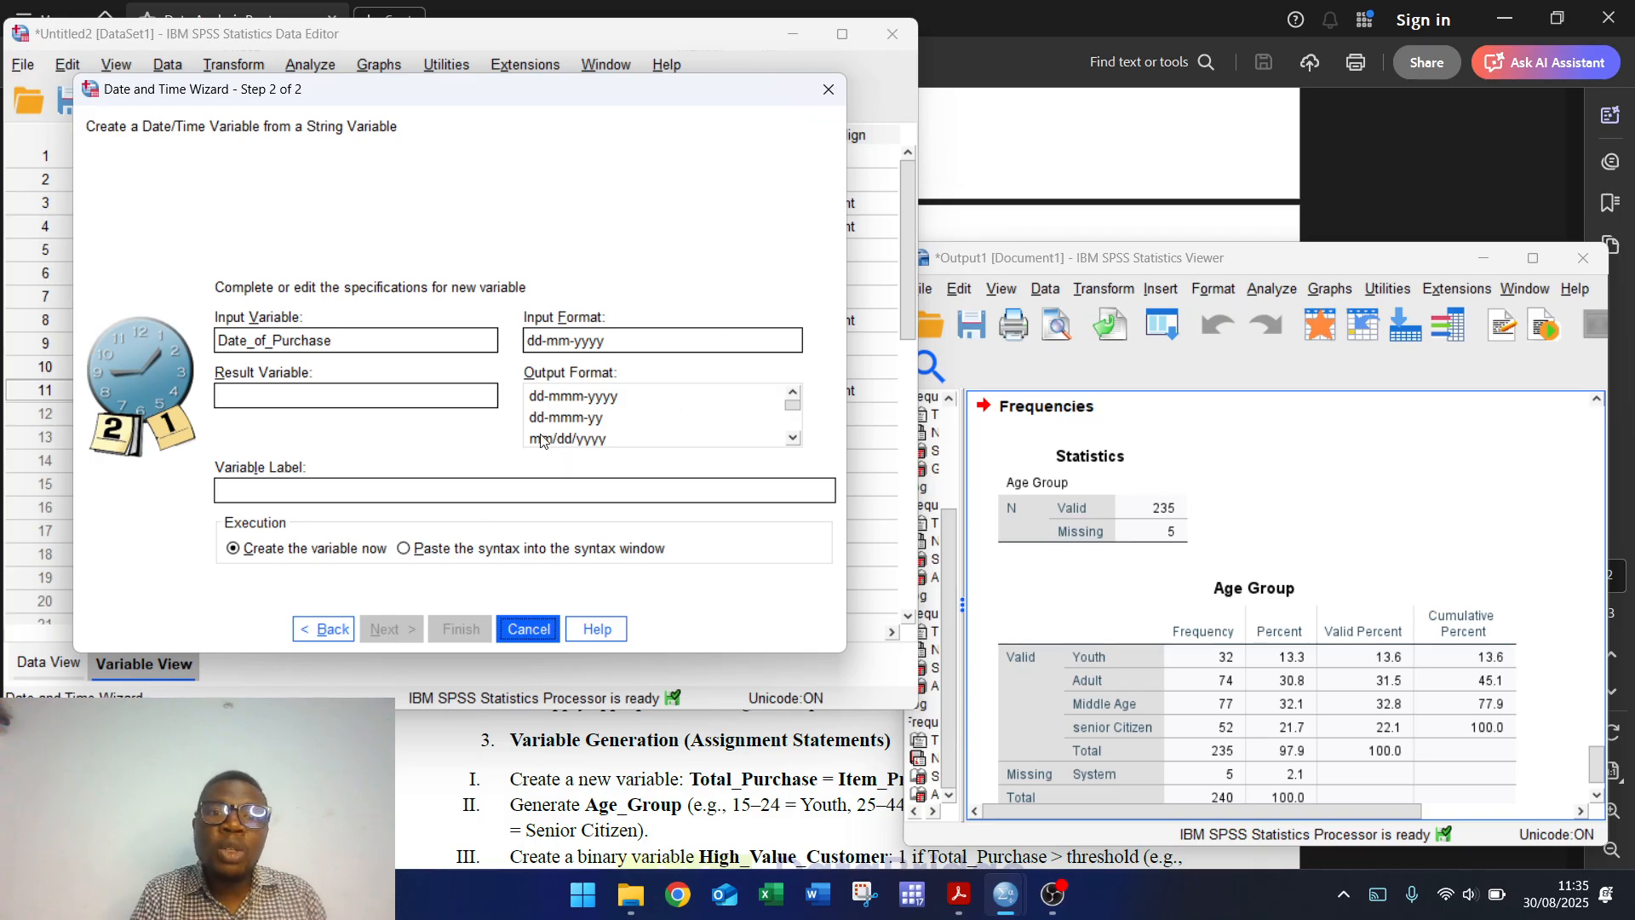
Step: Choose dd-mmm-yyyy output and name the result variable new_Date-of_purchas
{"action": "left_click", "coordinate": [569, 397]}
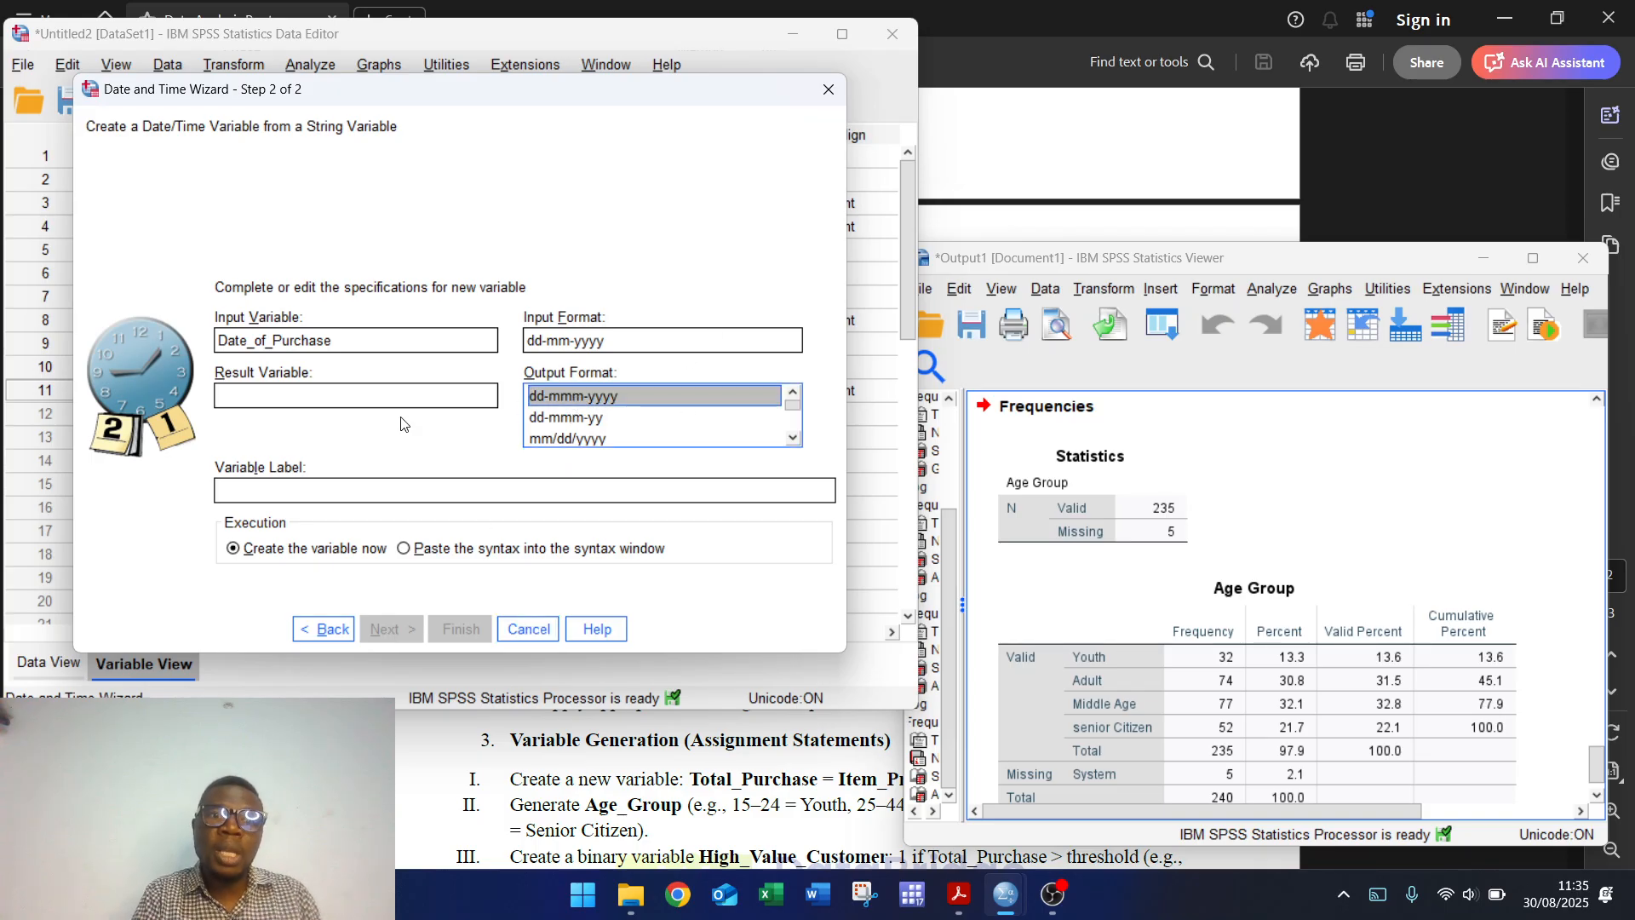
{"action": "left_click", "coordinate": [292, 387]}
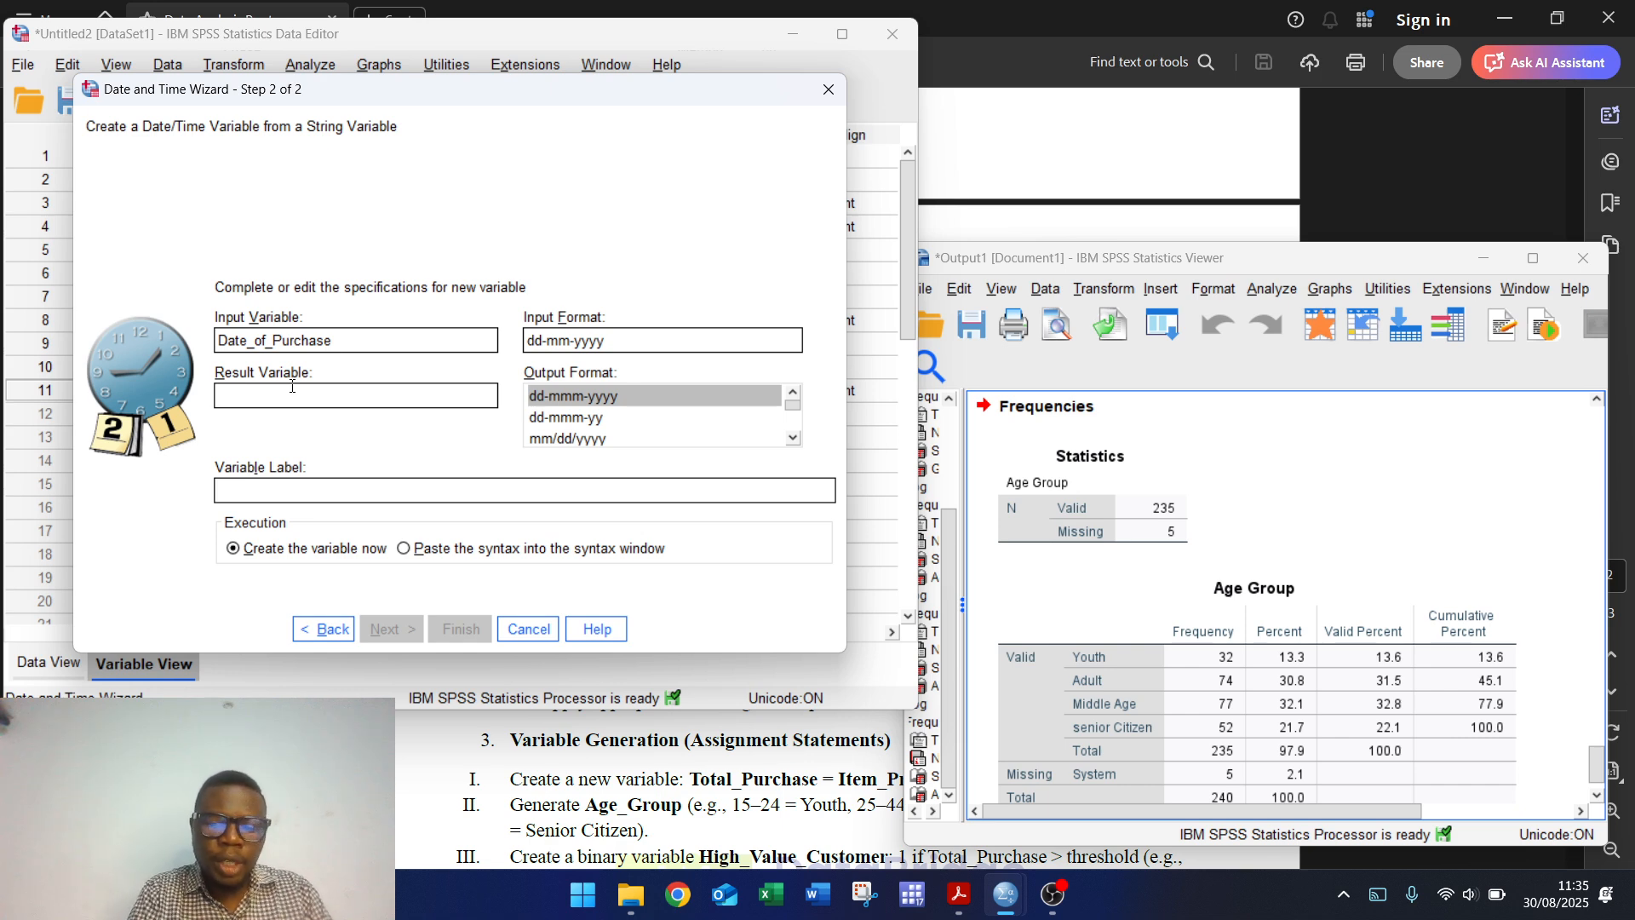
{"action": "type", "text": "new"}
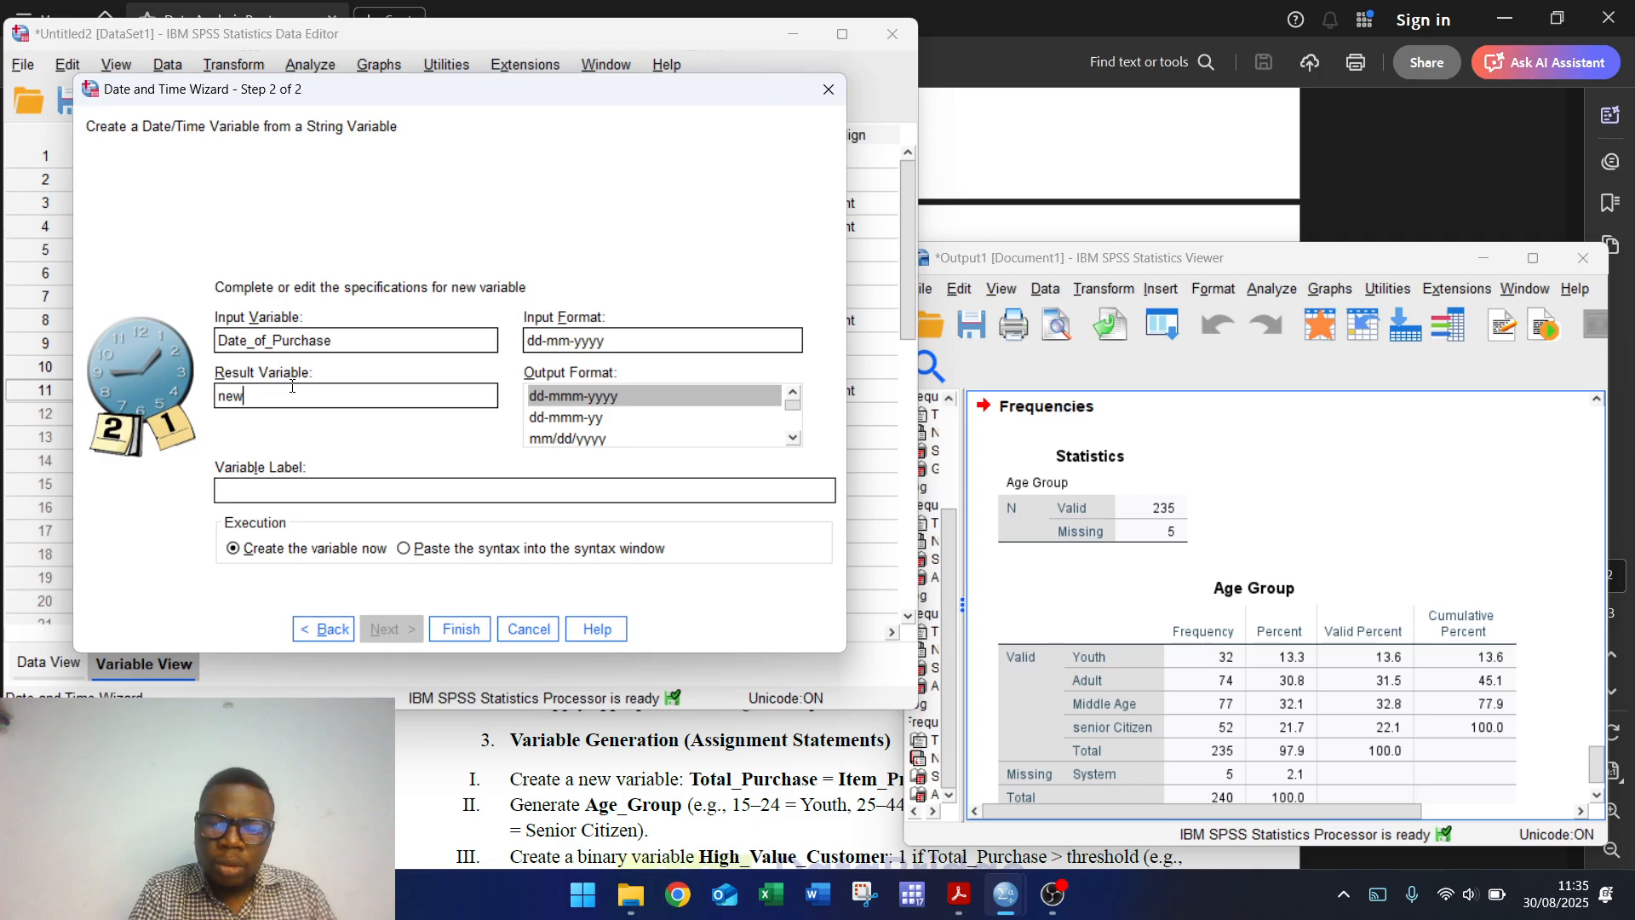
{"action": "type", "text": "_Date"}
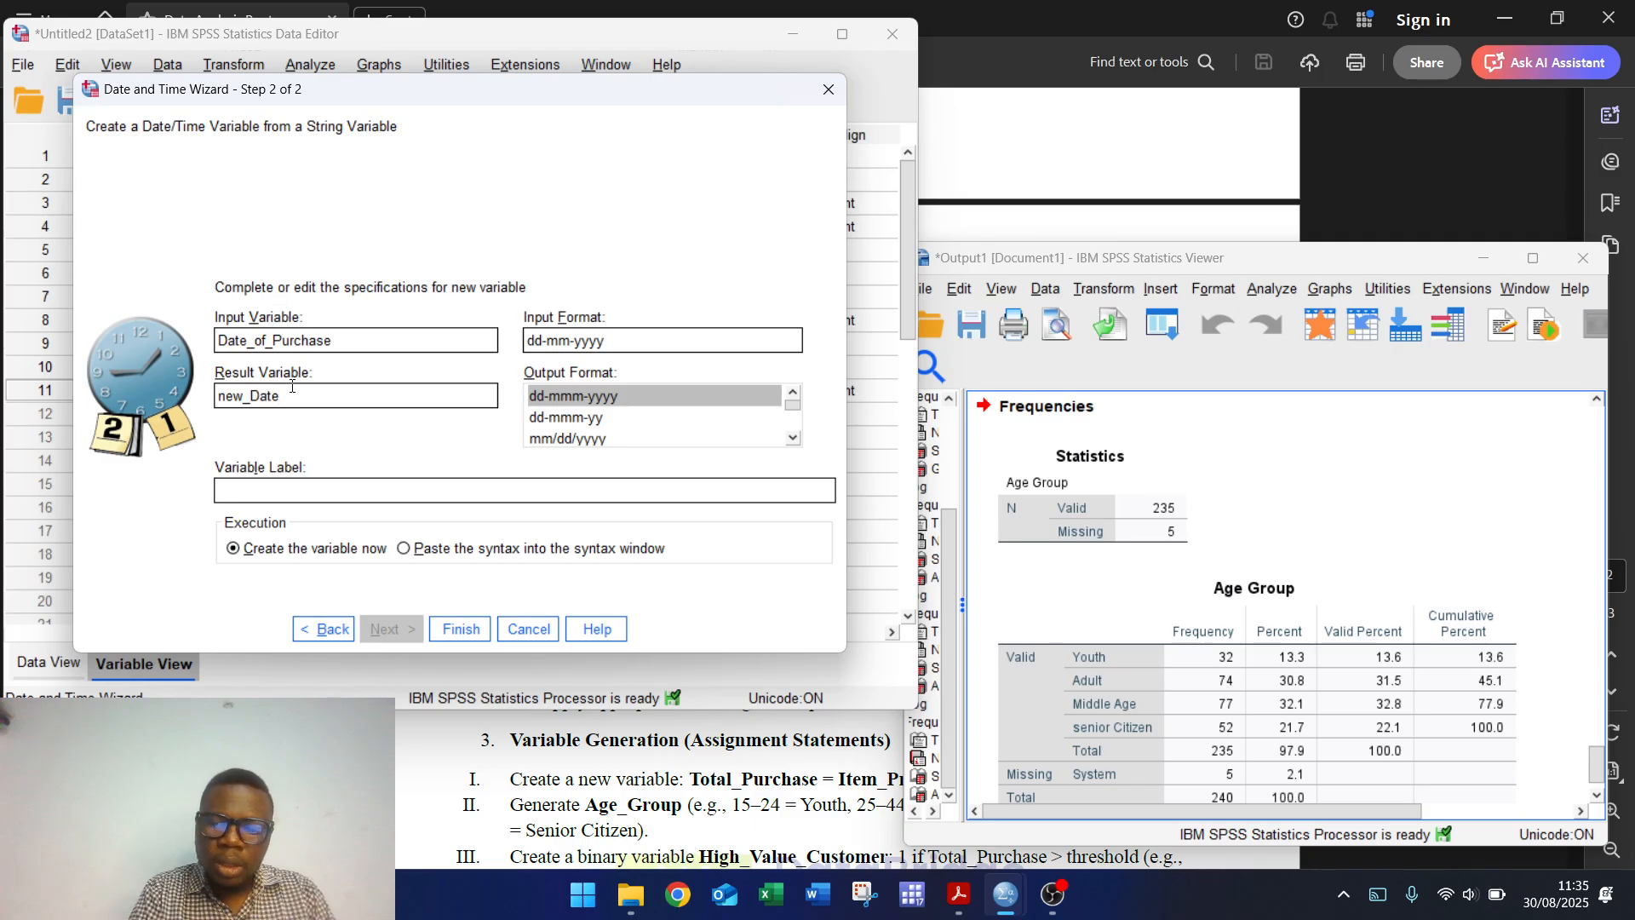
{"action": "type", "text": "-of"}
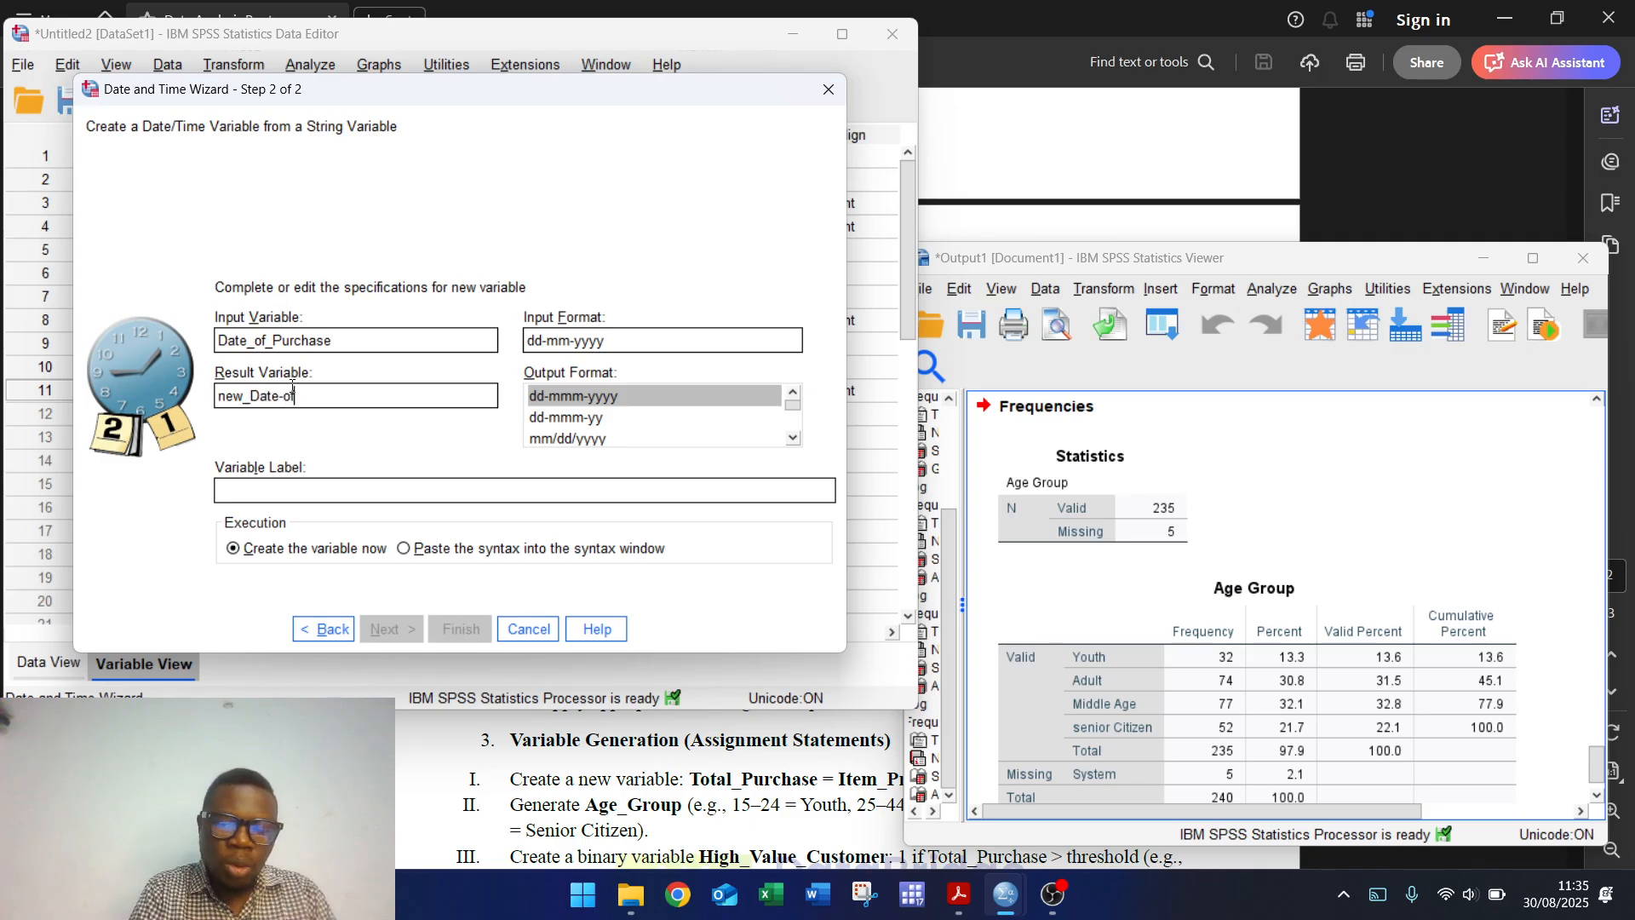
{"action": "type", "text": "-"}
{"action": "key", "text": "BackSpace"}
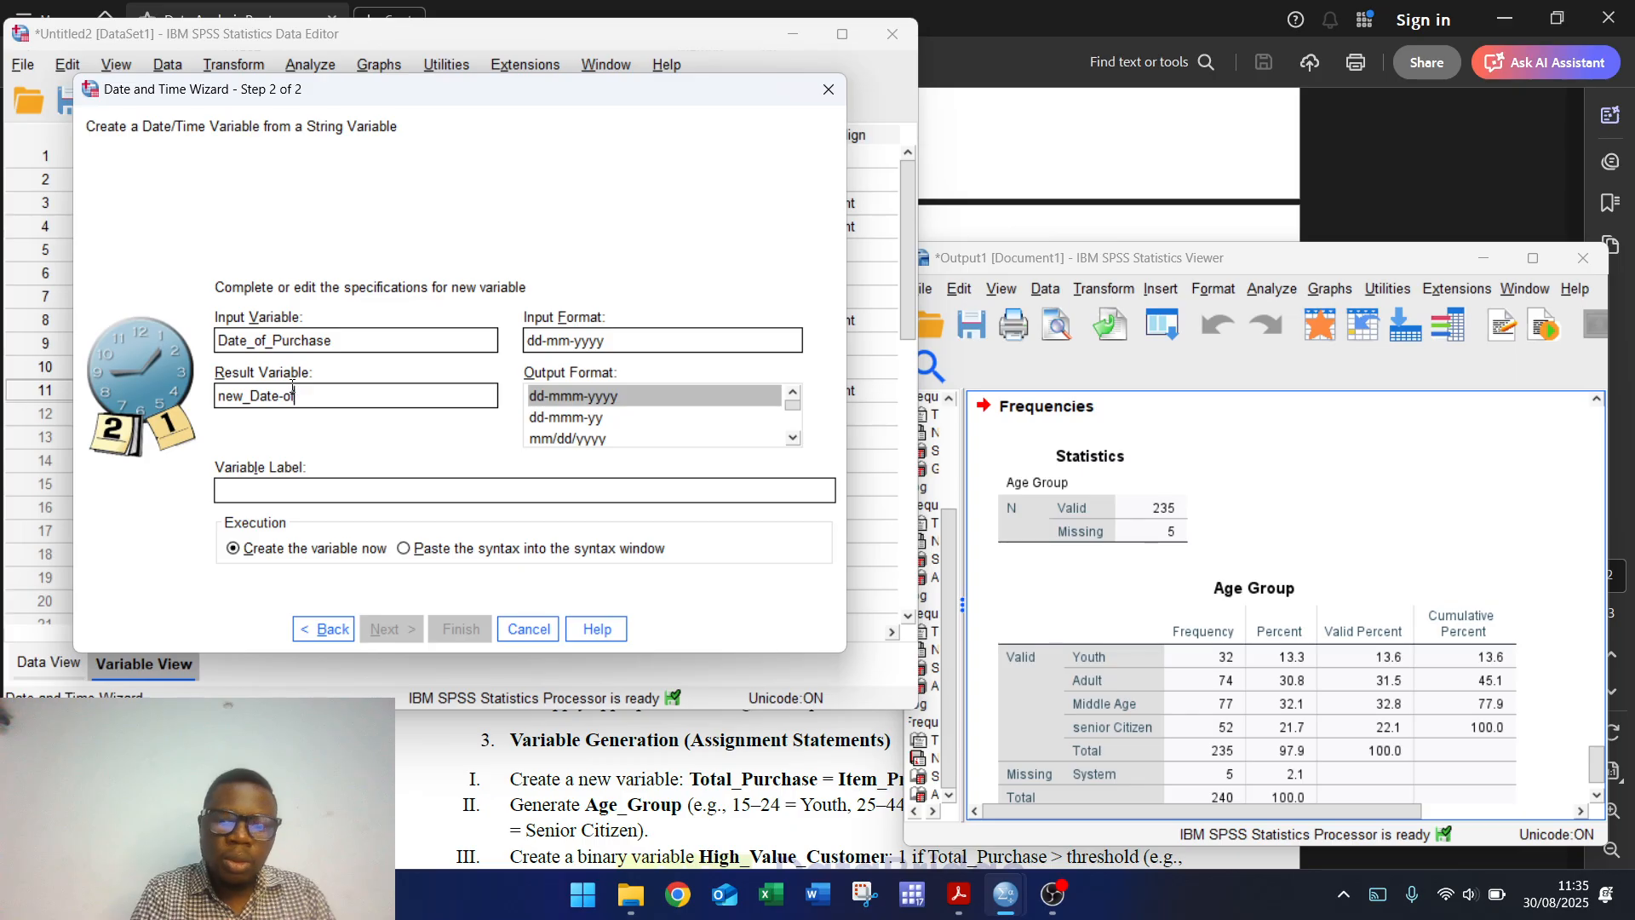
{"action": "type", "text": "_p"}
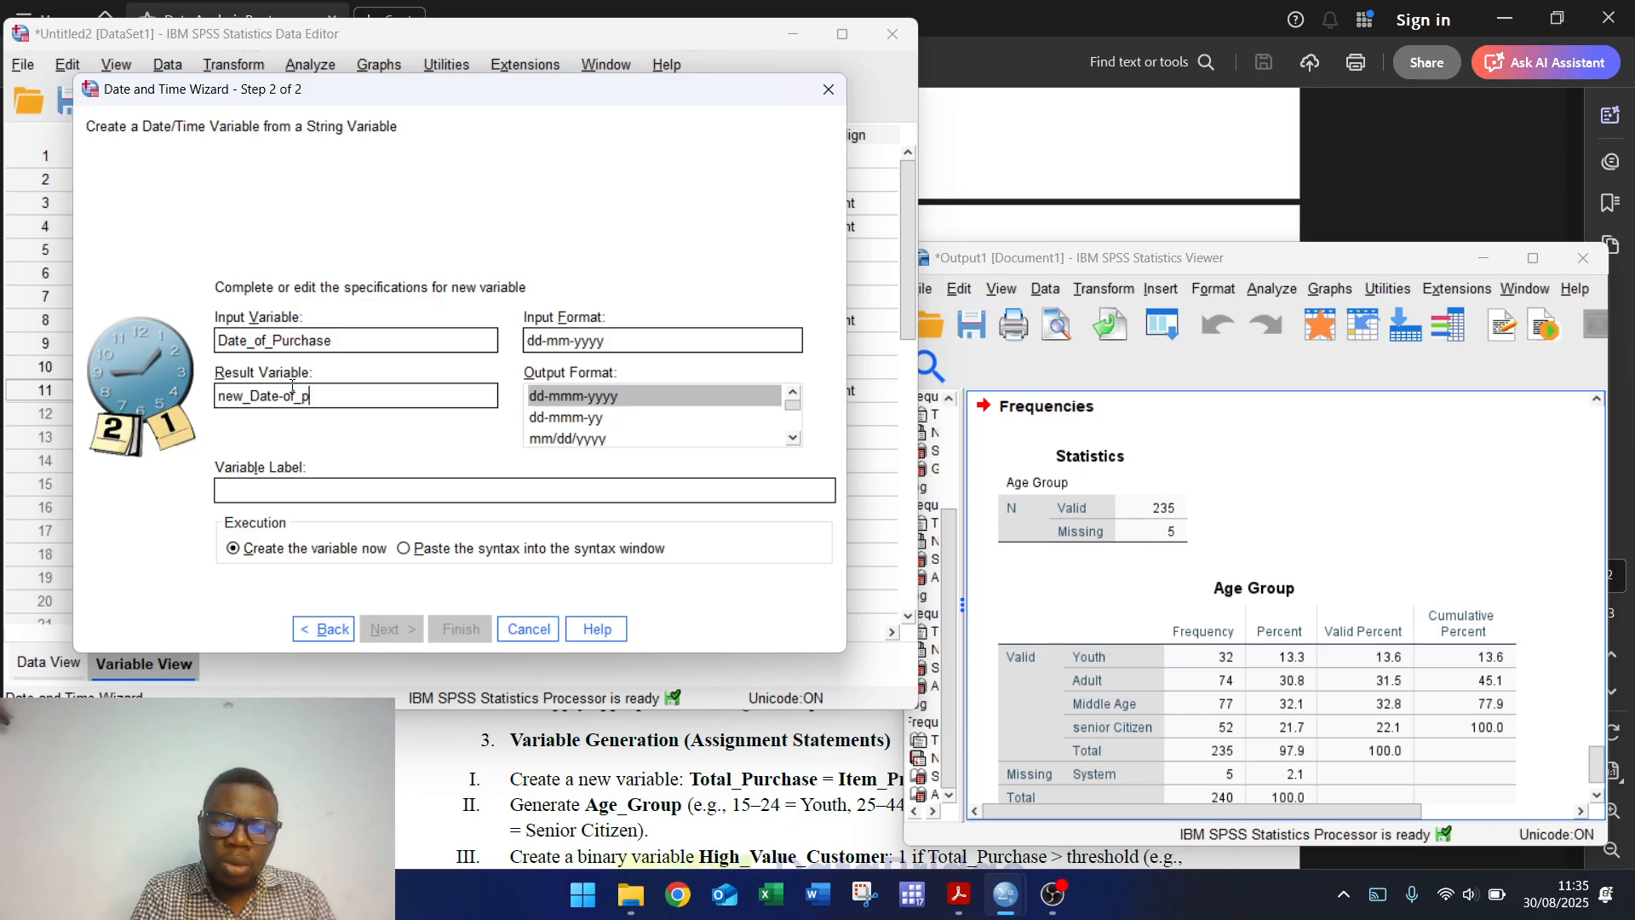
{"action": "type", "text": "urchase"}
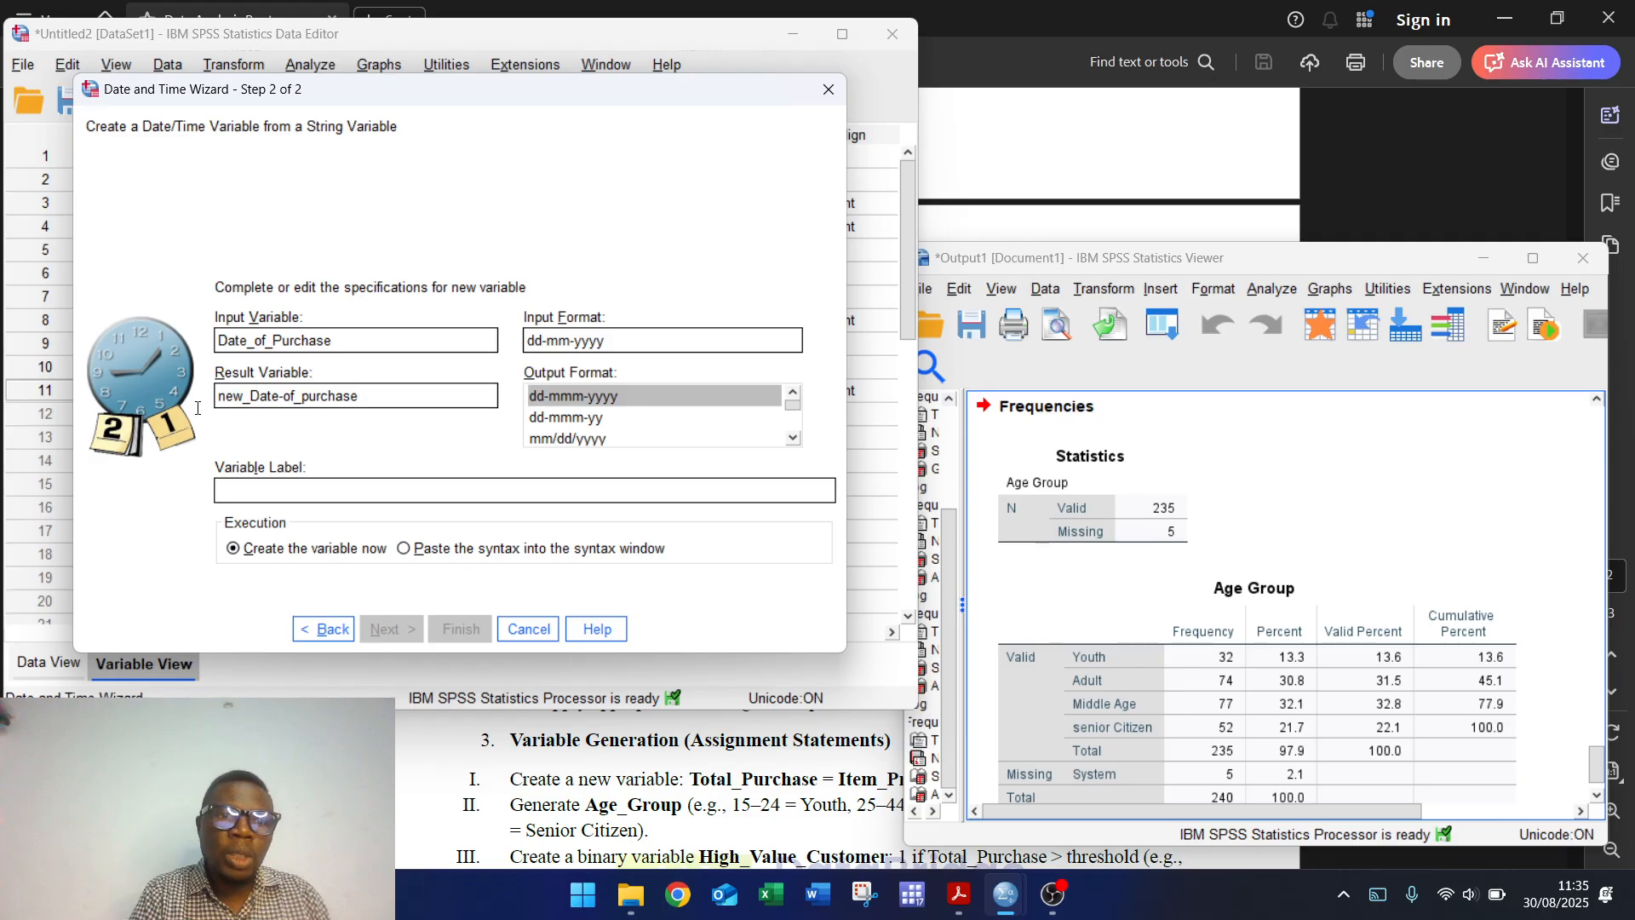
{"action": "left_click_drag", "start_coordinate": [386, 400], "coordinate": [201, 395]}
{"action": "key", "text": "ctrl+c"}
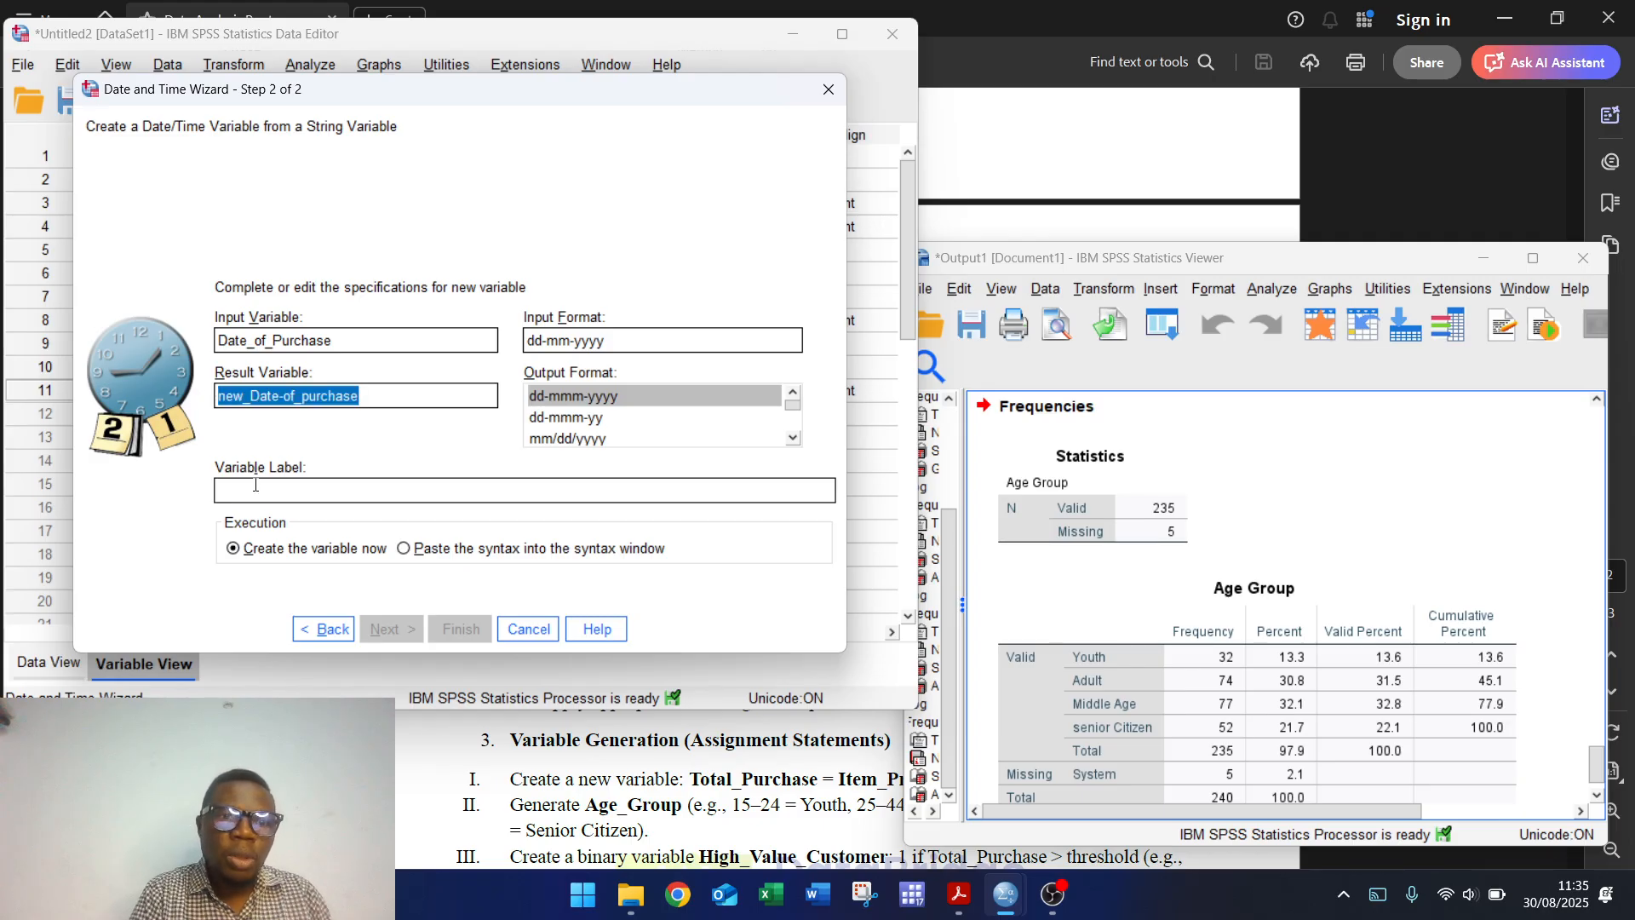
Step: Give the new date variable the label 'Dateof purchase new'
{"action": "left_click", "coordinate": [254, 491]}
{"action": "key", "text": "ctrl+v"}
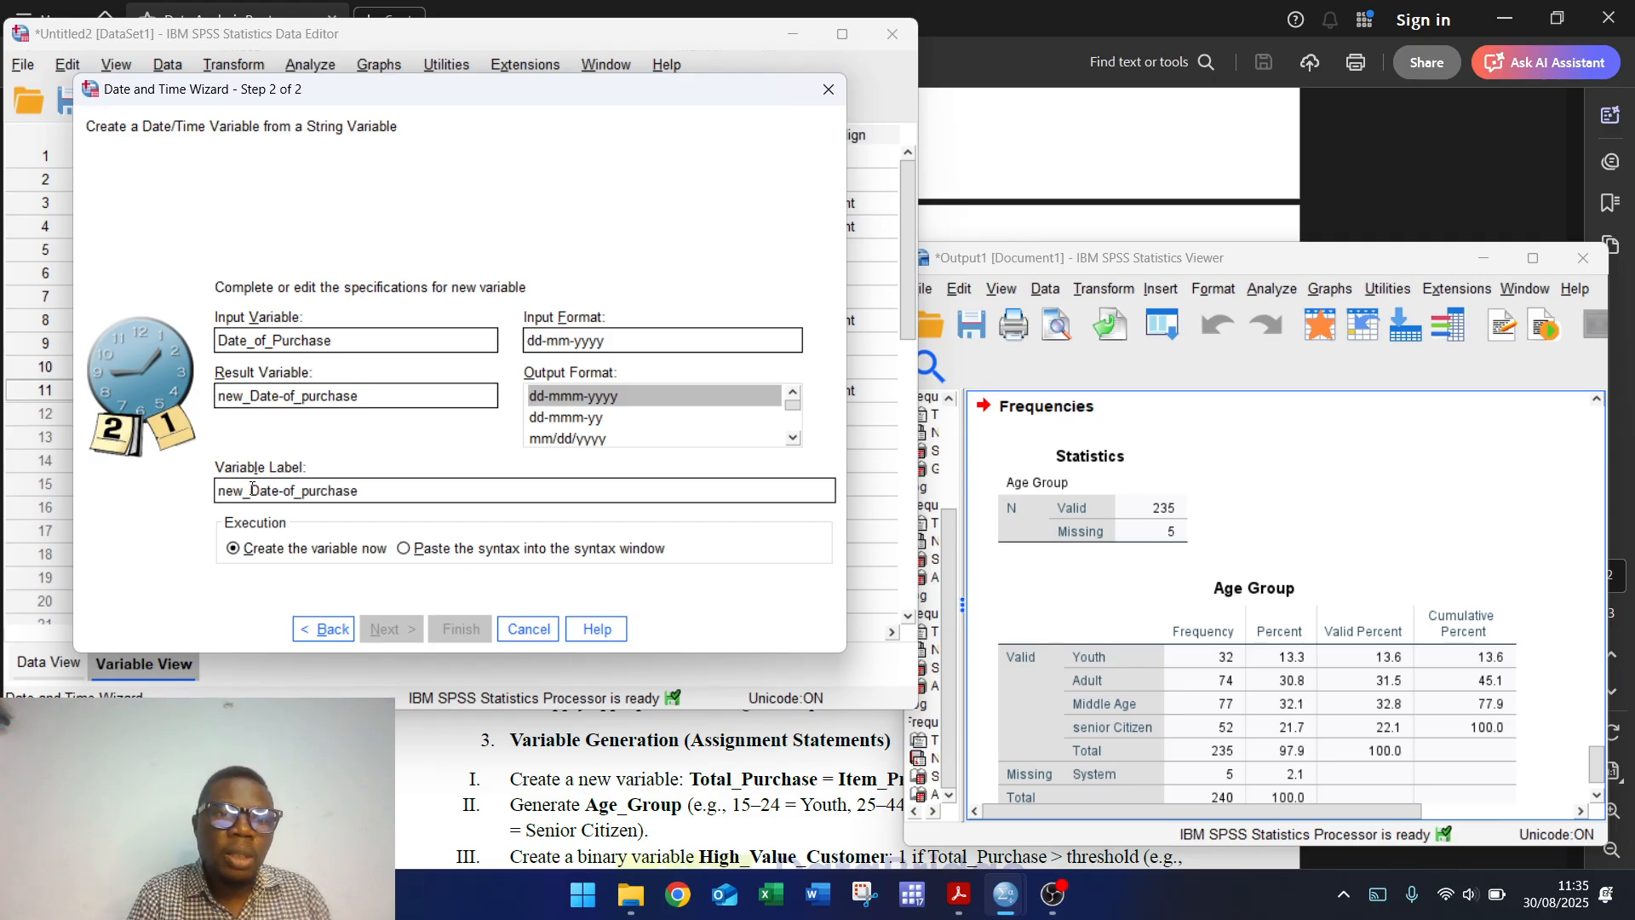
{"action": "key", "text": "BackSpace"}
{"action": "key", "text": "BackSpace"}
{"action": "key", "text": "BackSpace"}
{"action": "key", "text": "BackSpace"}
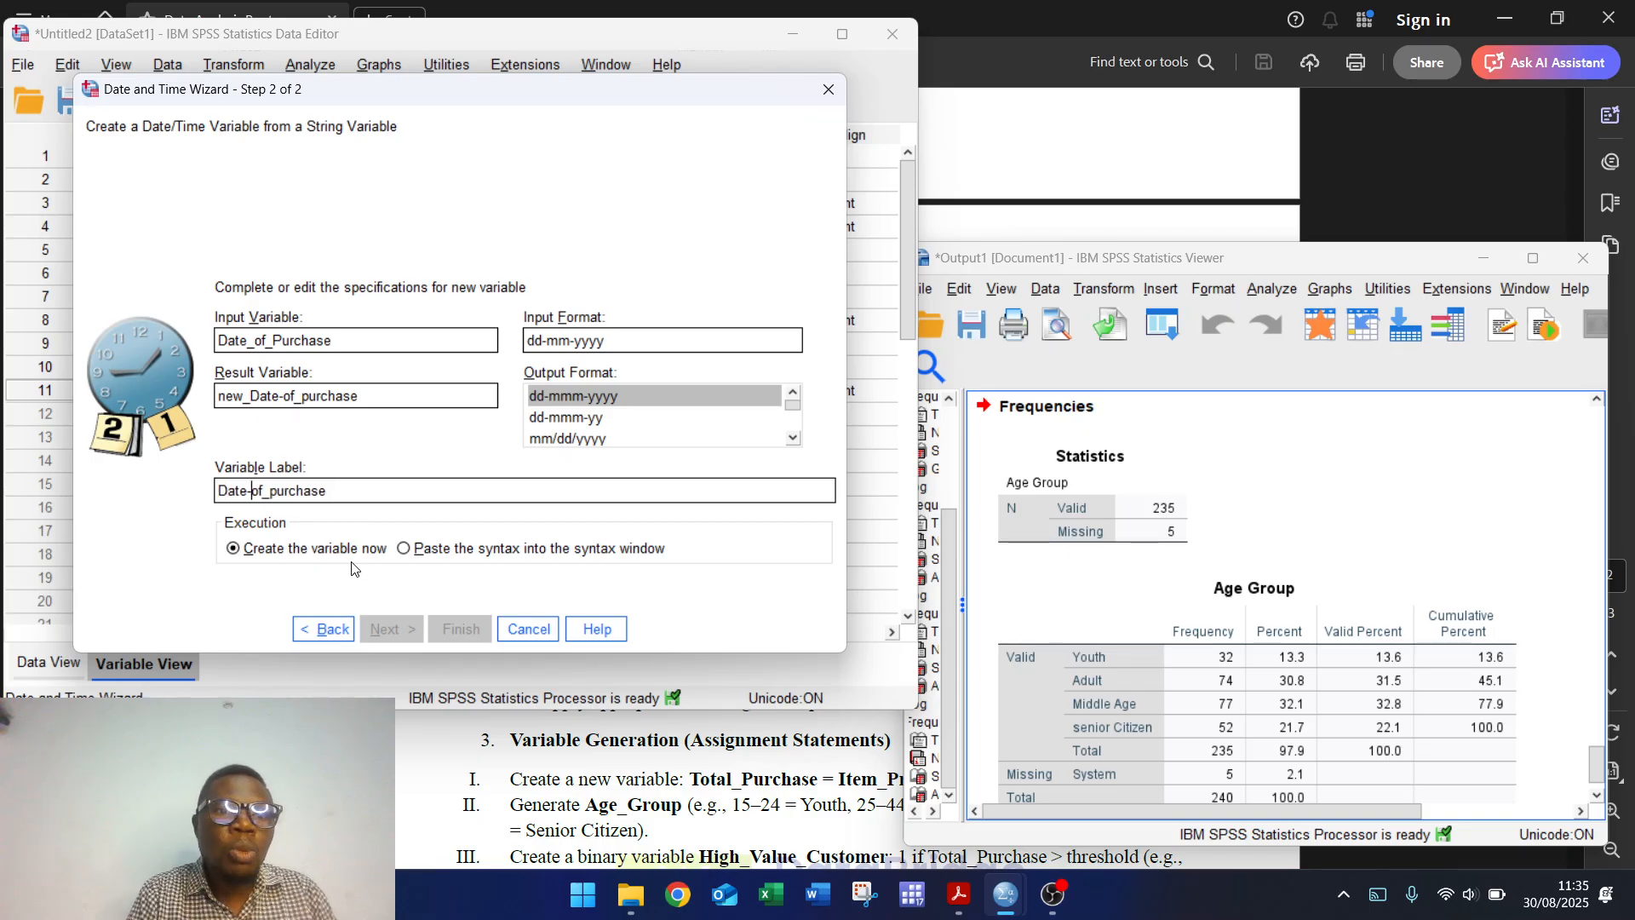
{"action": "key", "text": "Right"}
{"action": "key", "text": "Right"}
{"action": "key", "text": "Right"}
{"action": "key", "text": "Right"}
{"action": "key", "text": "Delete"}
{"action": "key", "text": "Right"}
{"action": "key", "text": "Right"}
{"action": "key", "text": "Delete"}
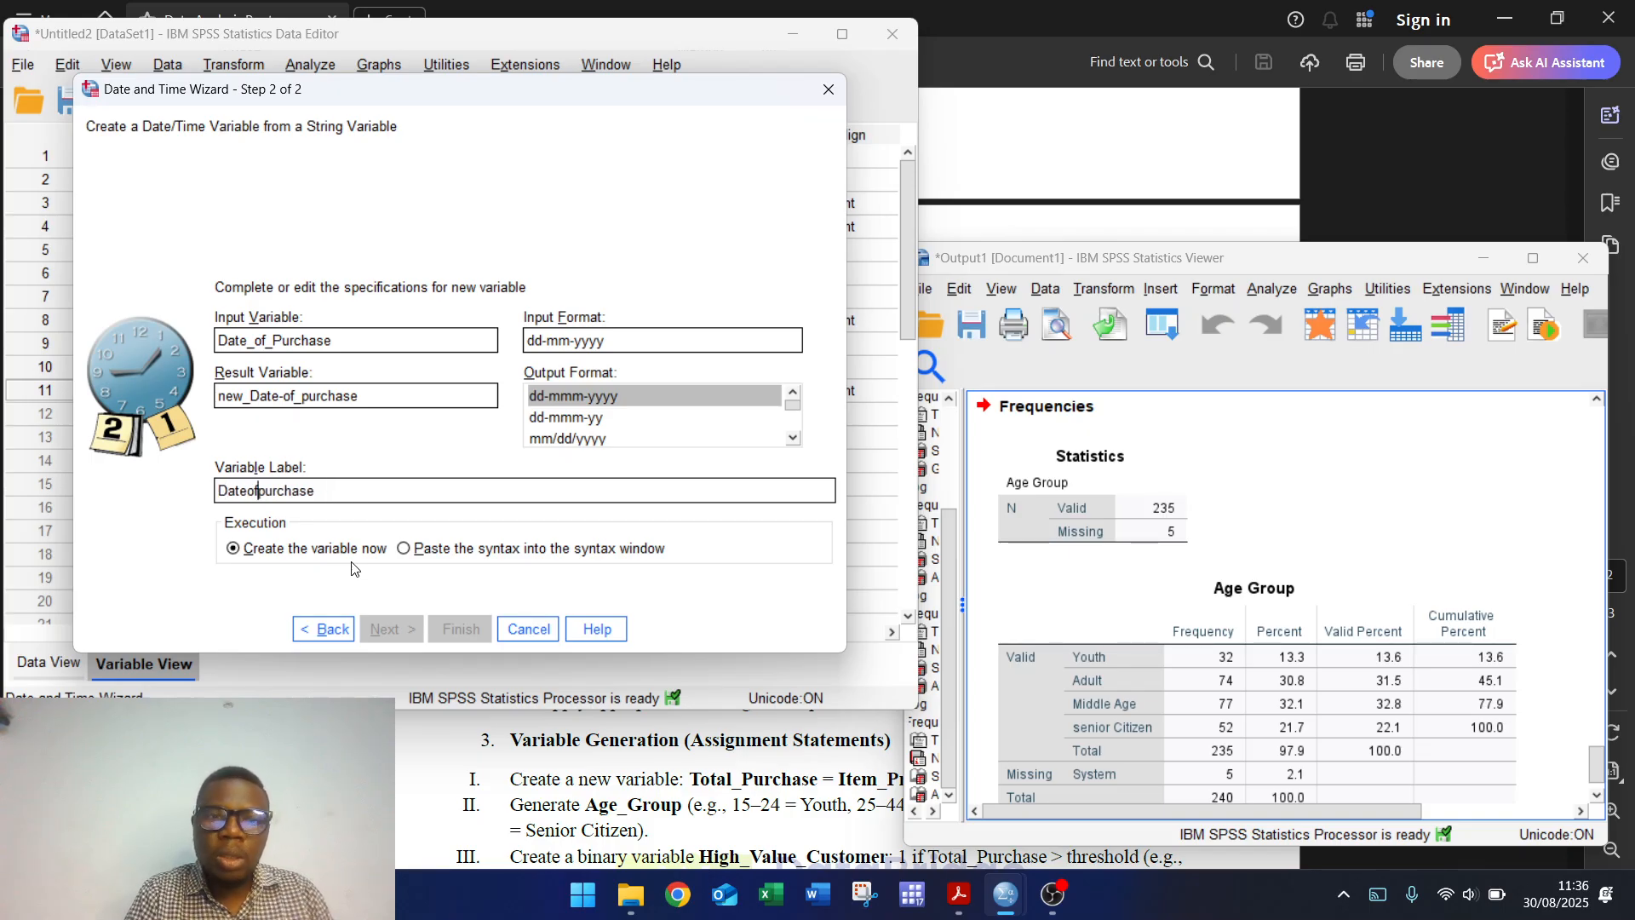
{"action": "key", "text": "Right"}
{"action": "key", "text": "Right"}
{"action": "key", "text": "Right"}
{"action": "key", "text": "Right"}
{"action": "key", "text": "Right"}
{"action": "key", "text": "Right"}
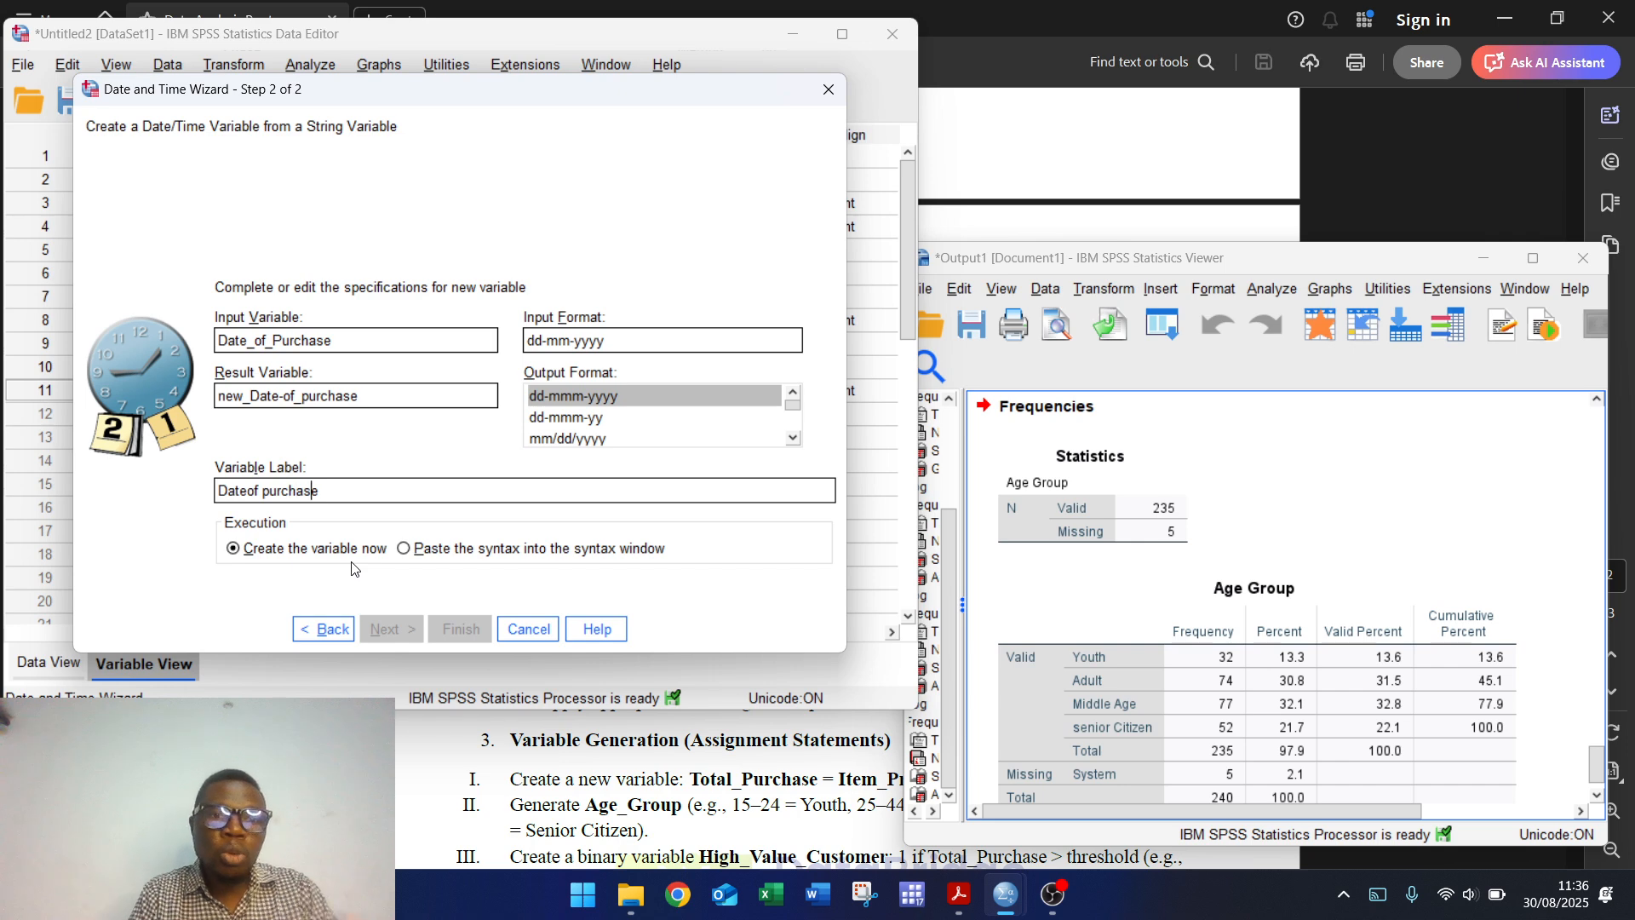
{"action": "type", "text": "new"}
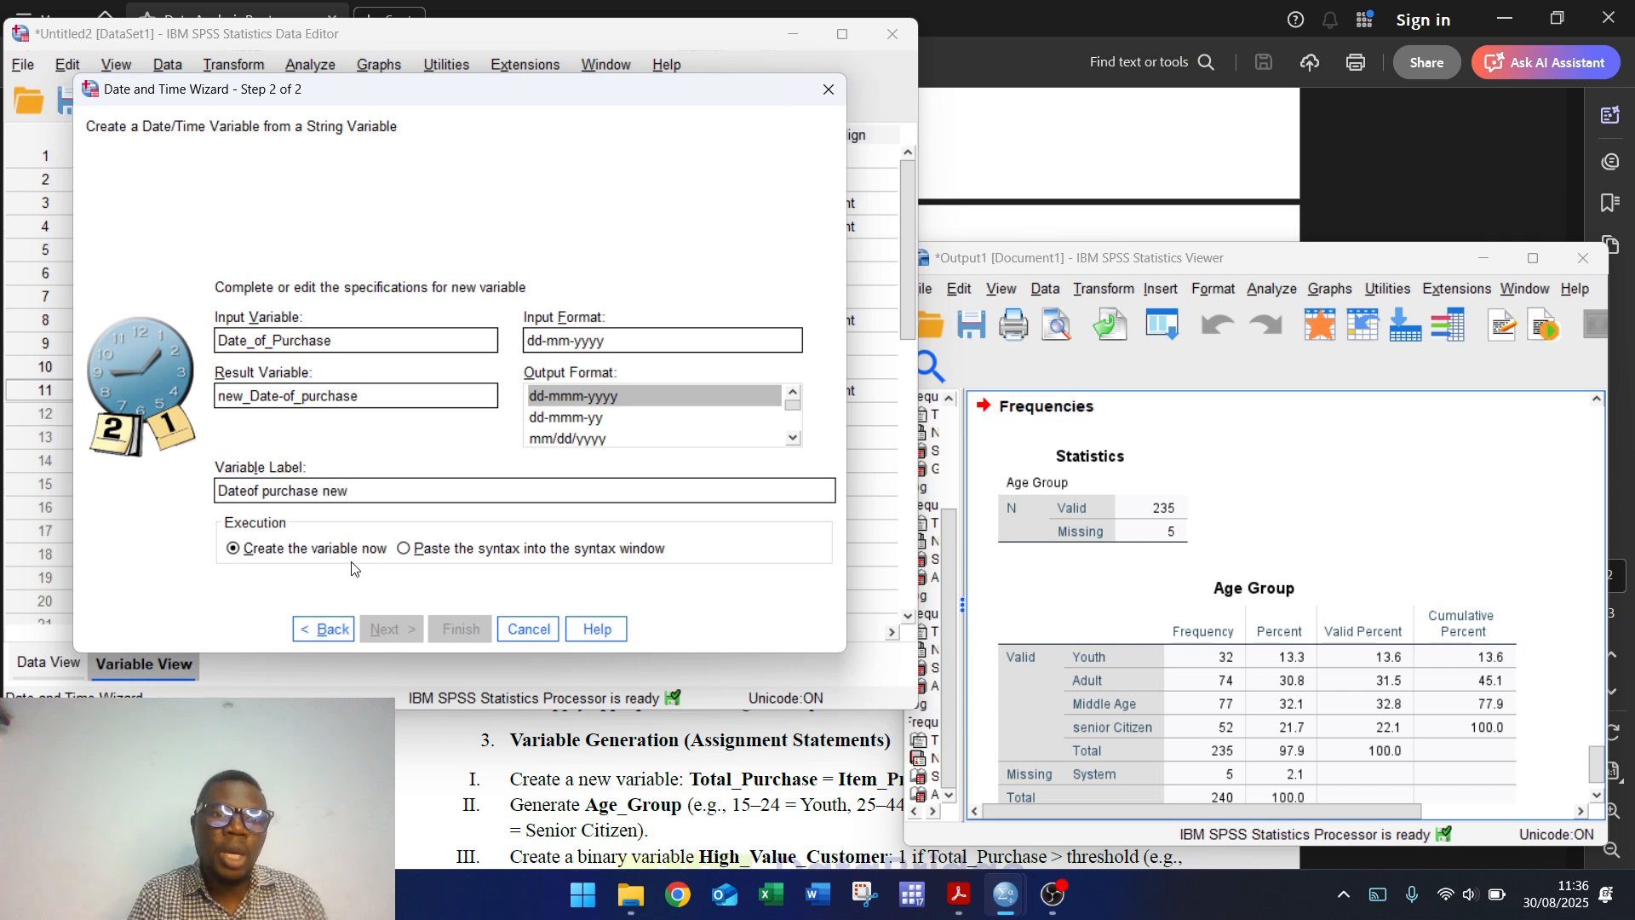
Step: Shorten the name to new_Date-of_p, keep dd-mmm-yyyy output, and step back
{"action": "left_click", "coordinate": [600, 397]}
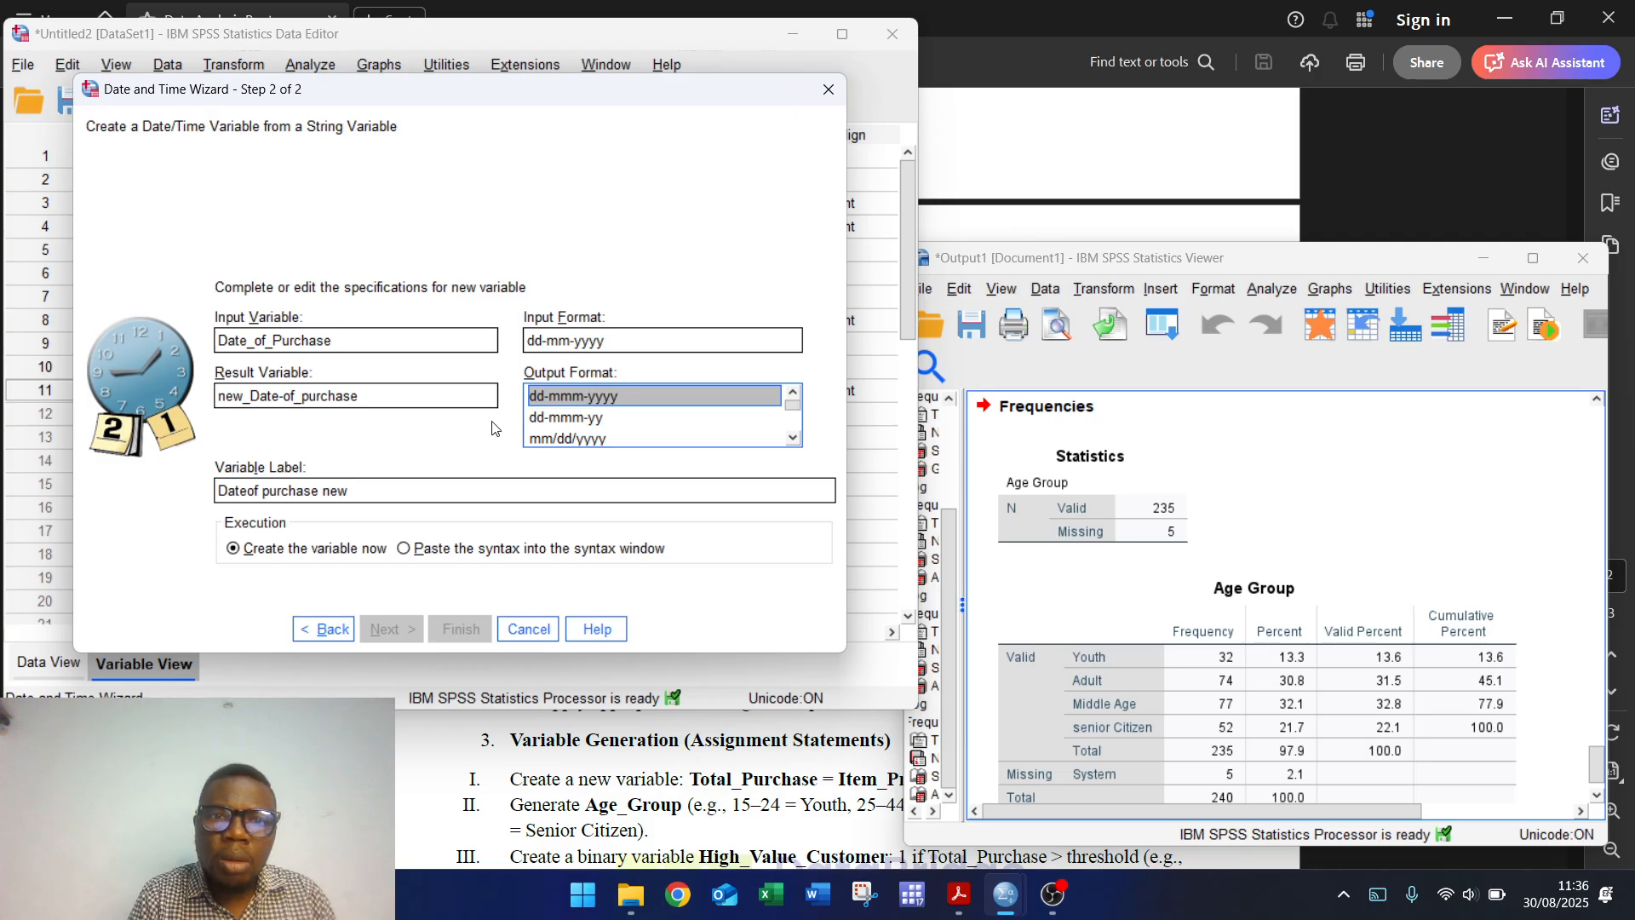
{"action": "left_click", "coordinate": [406, 393]}
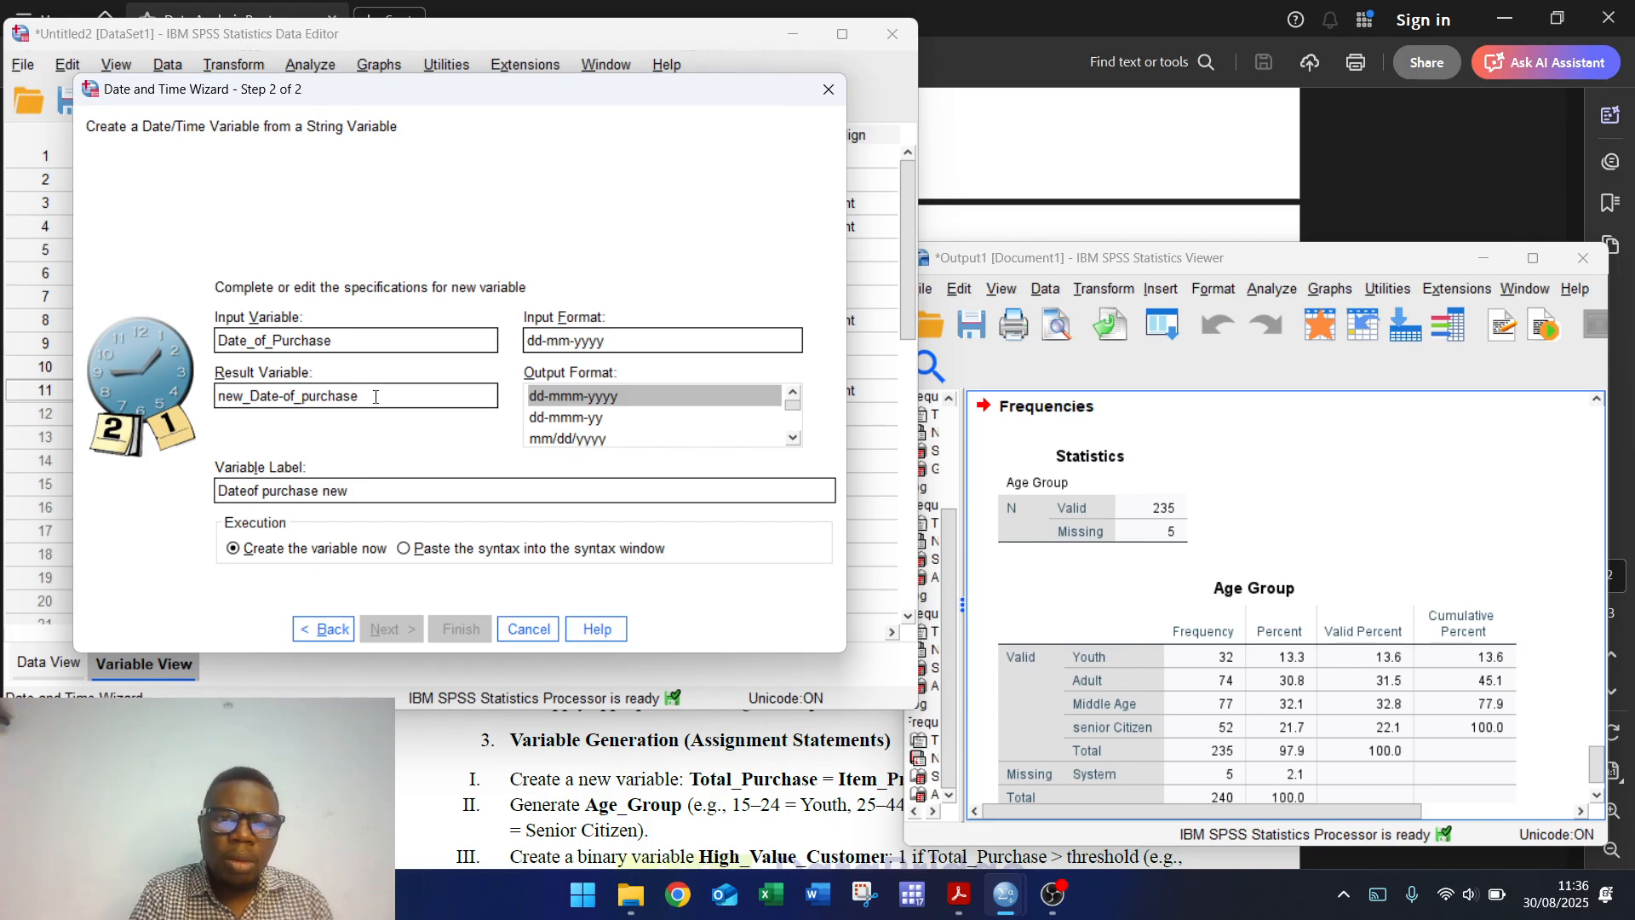
{"action": "key", "text": "BackSpace"}
{"action": "key", "text": "BackSpace"}
{"action": "key", "text": "BackSpace"}
{"action": "key", "text": "BackSpace"}
{"action": "key", "text": "BackSpace"}
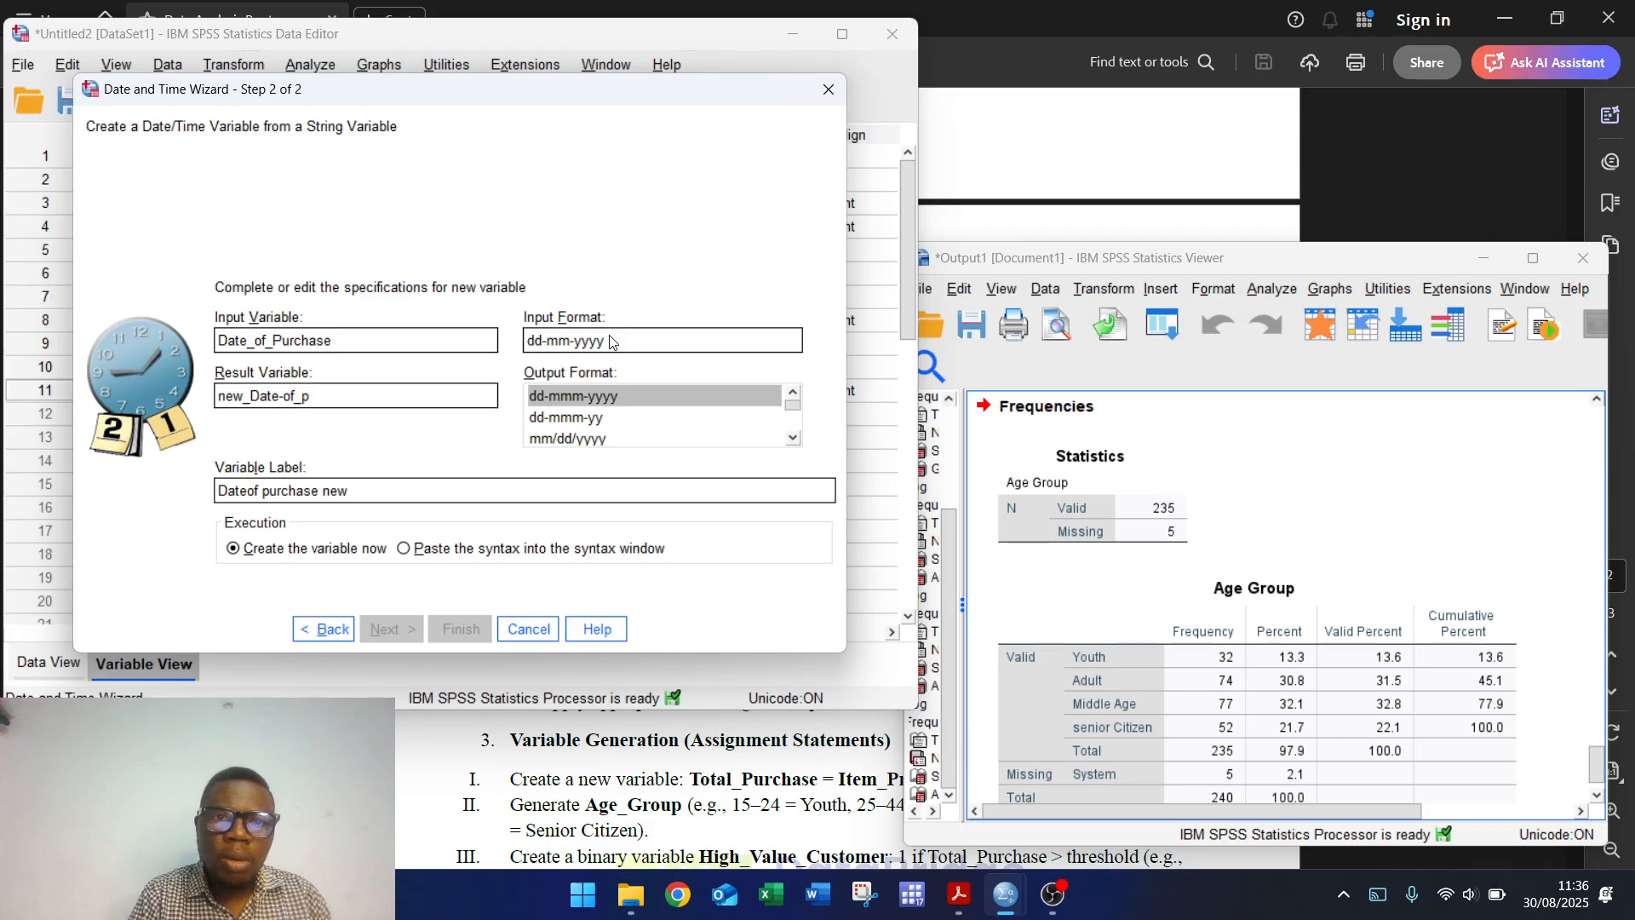
{"action": "left_click", "coordinate": [602, 417]}
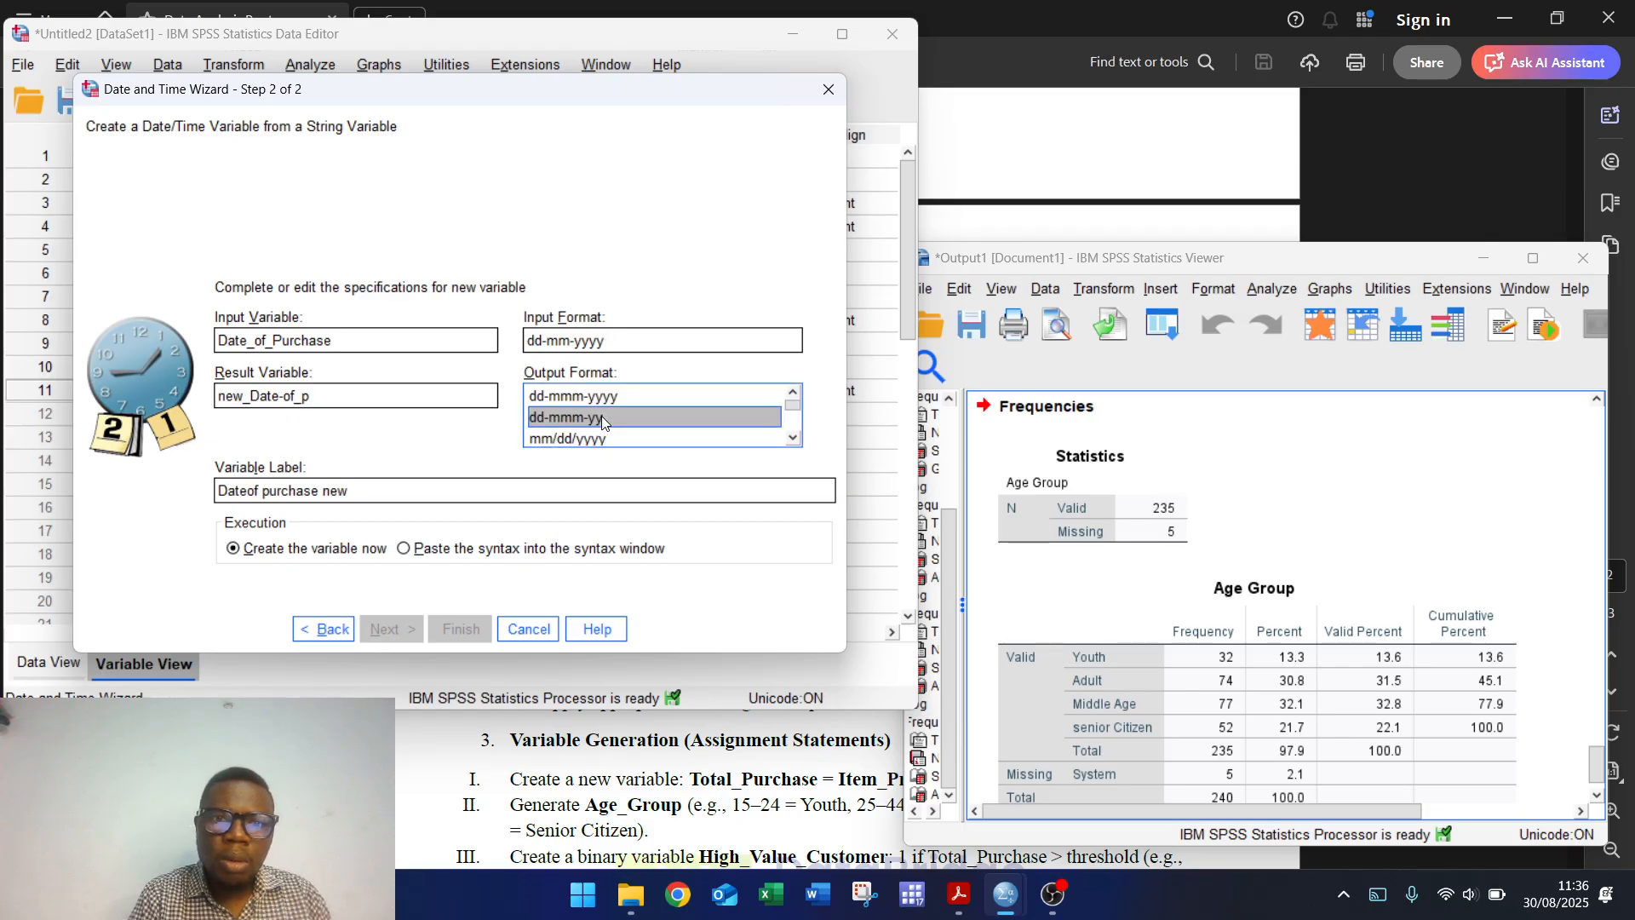
{"action": "left_click", "coordinate": [609, 404]}
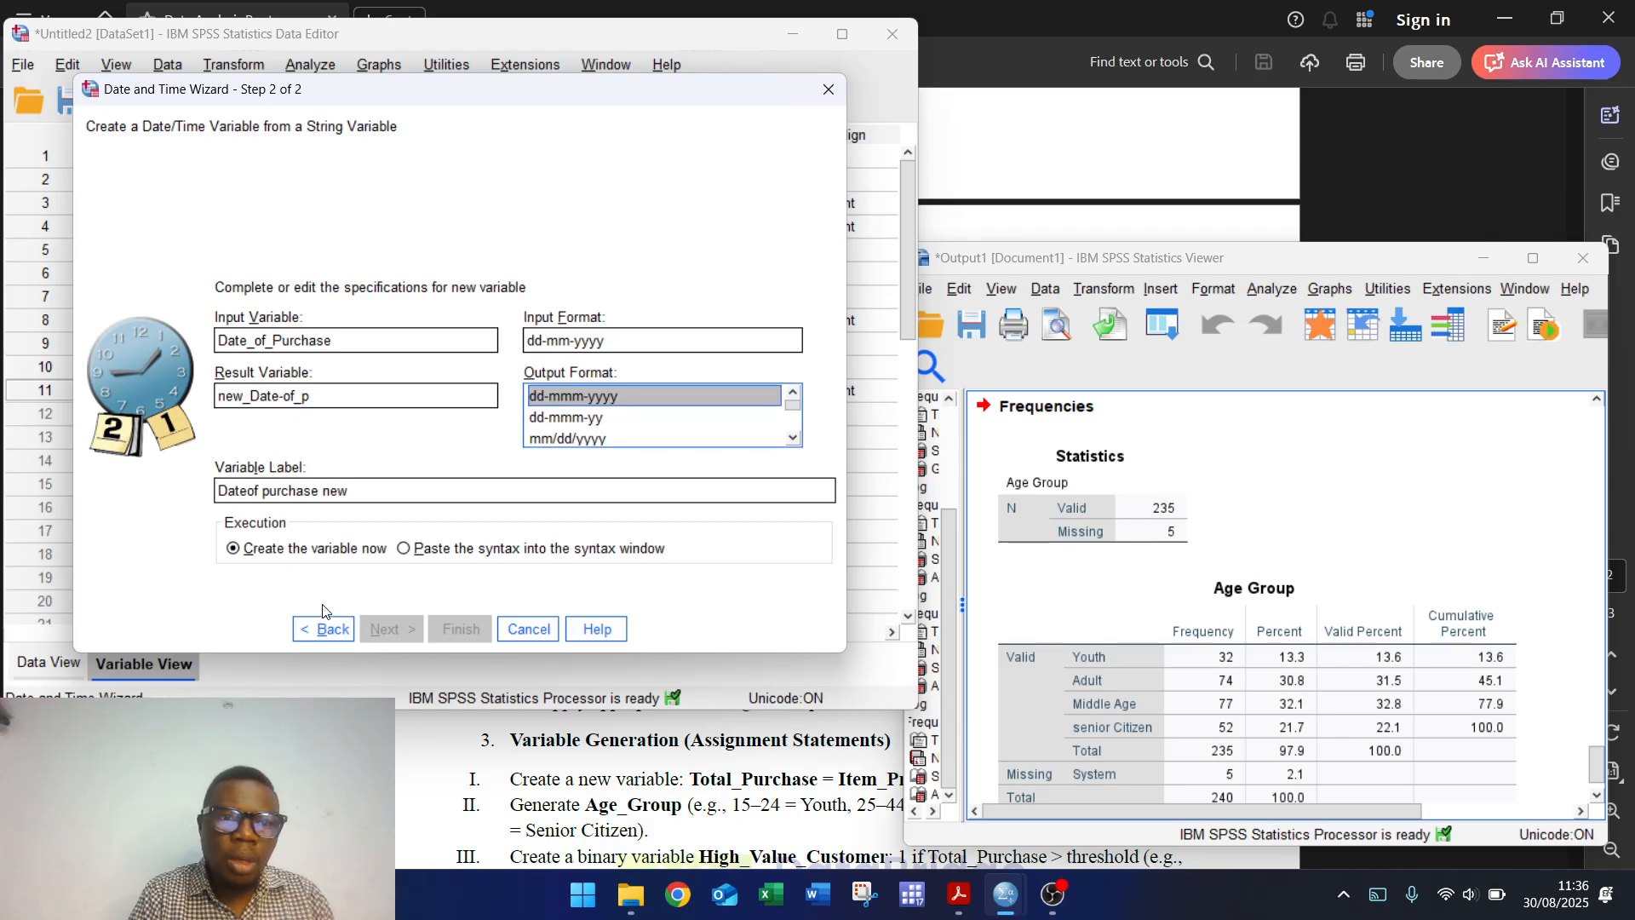
{"action": "left_click", "coordinate": [324, 638]}
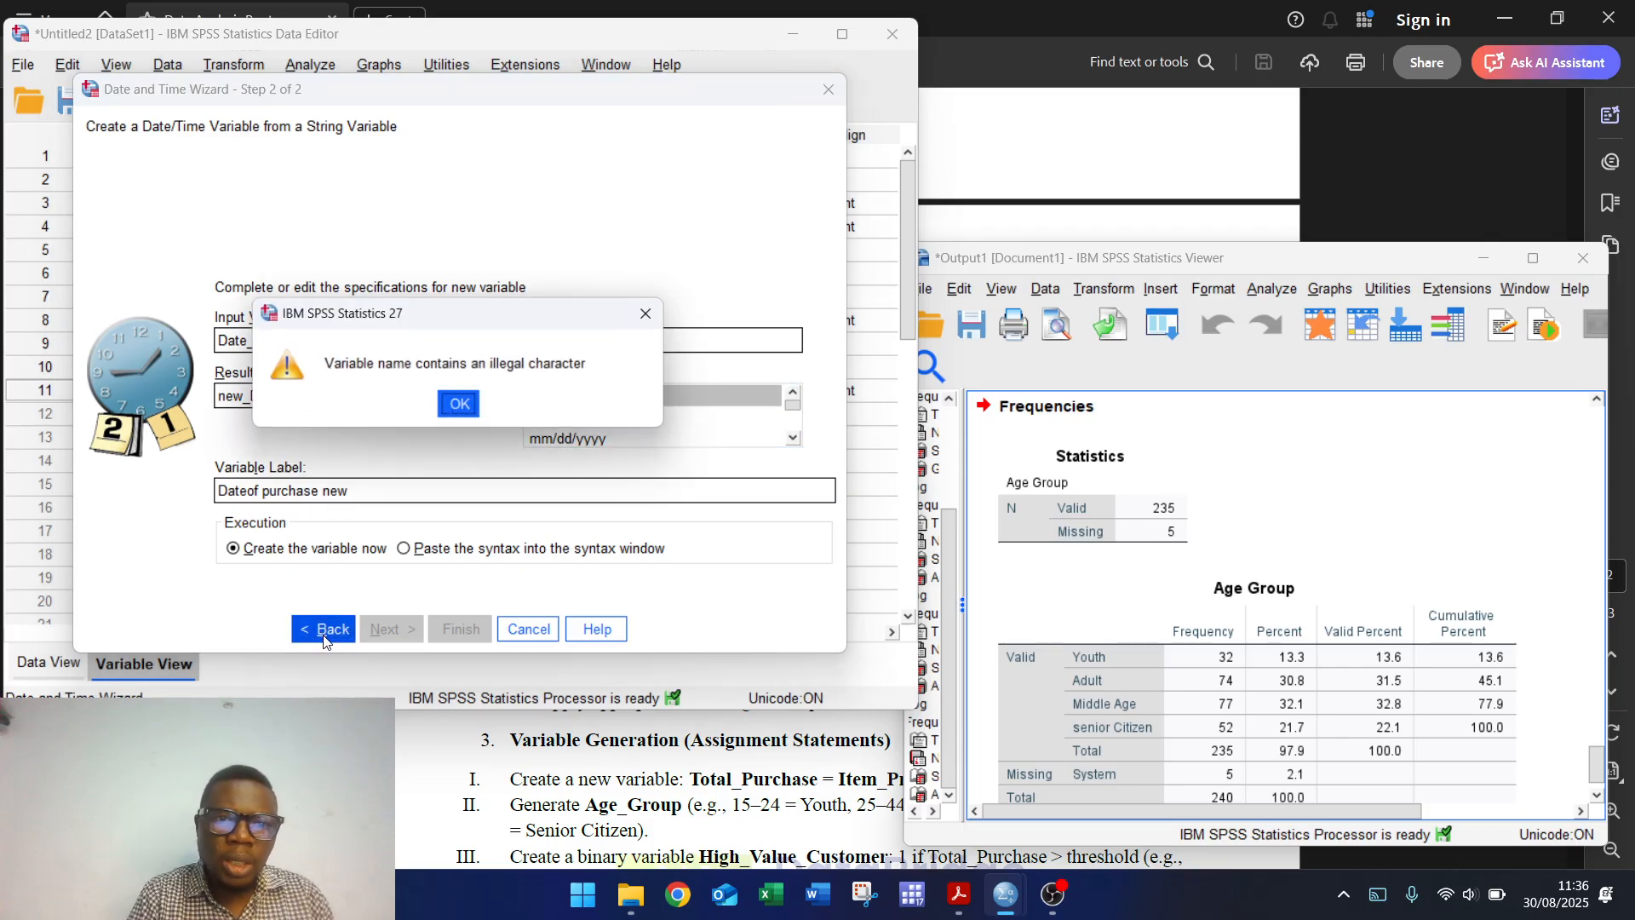
Step: Dismiss the illegal-character warning and replace the hyphen, making the name new_Date_of_purchase
{"action": "left_click", "coordinate": [459, 406]}
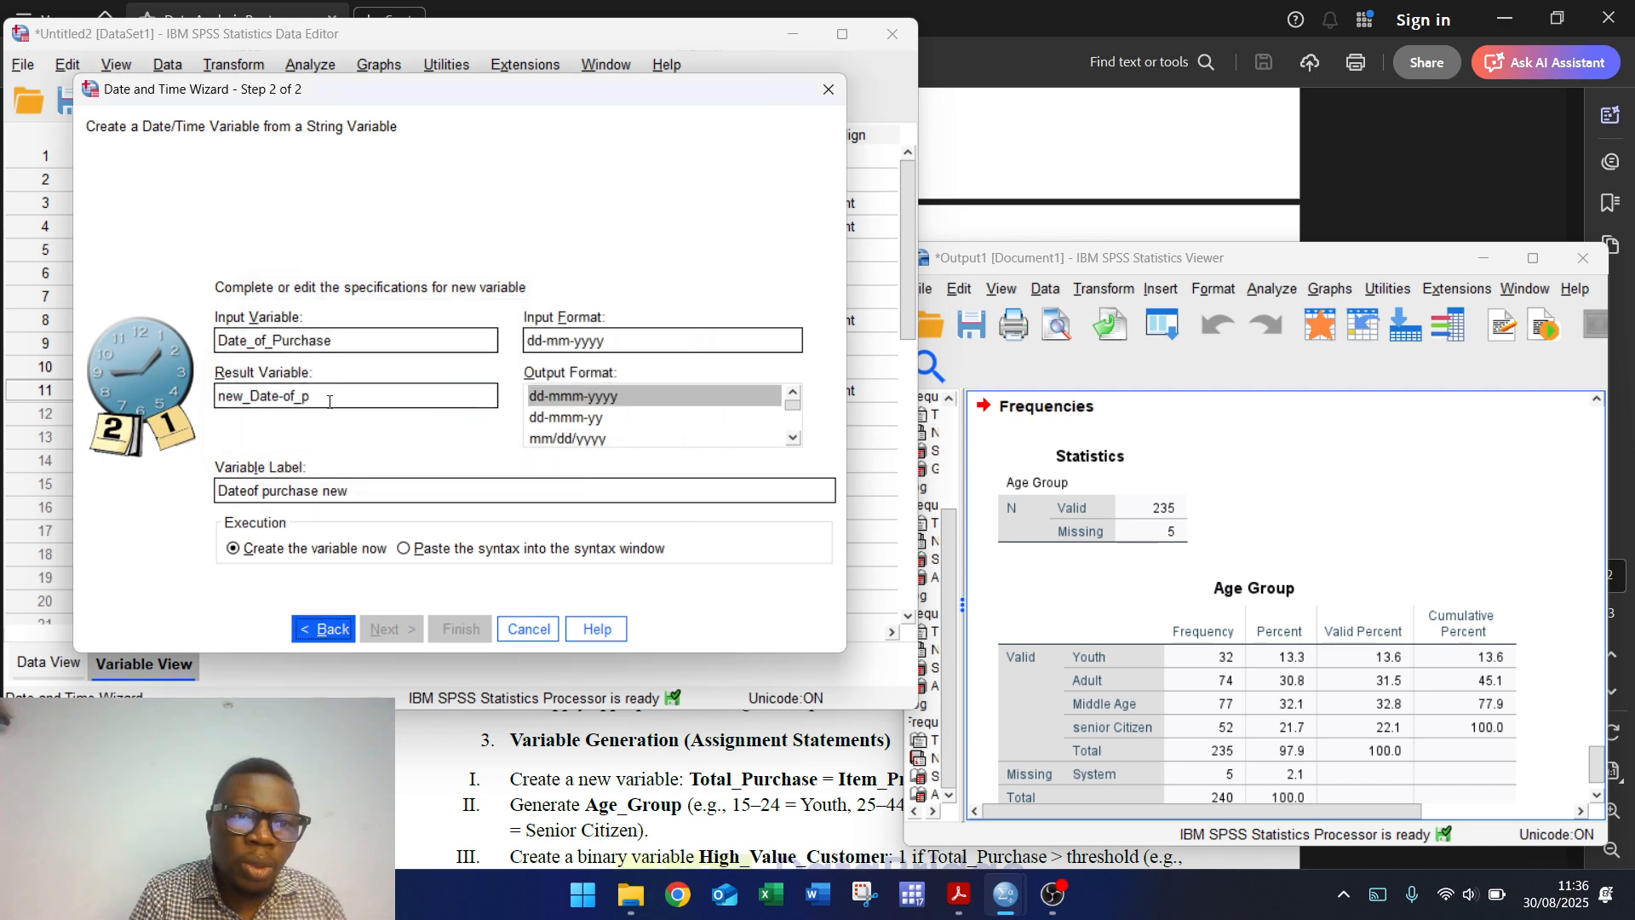
{"action": "left_click", "coordinate": [287, 397]}
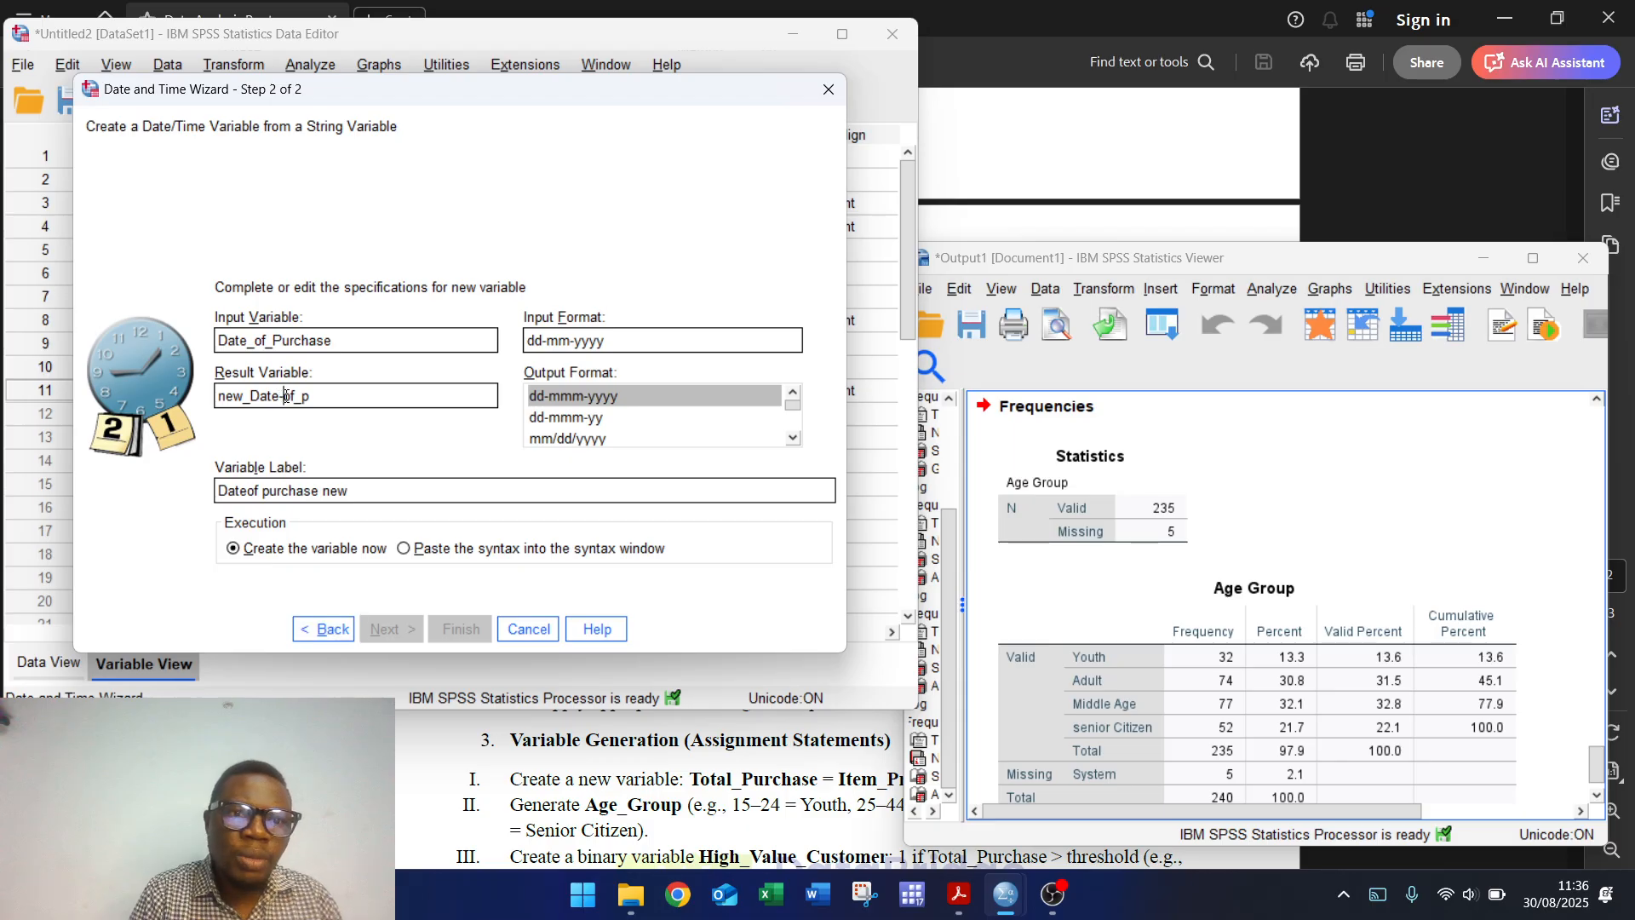
{"action": "key", "text": "BackSpace"}
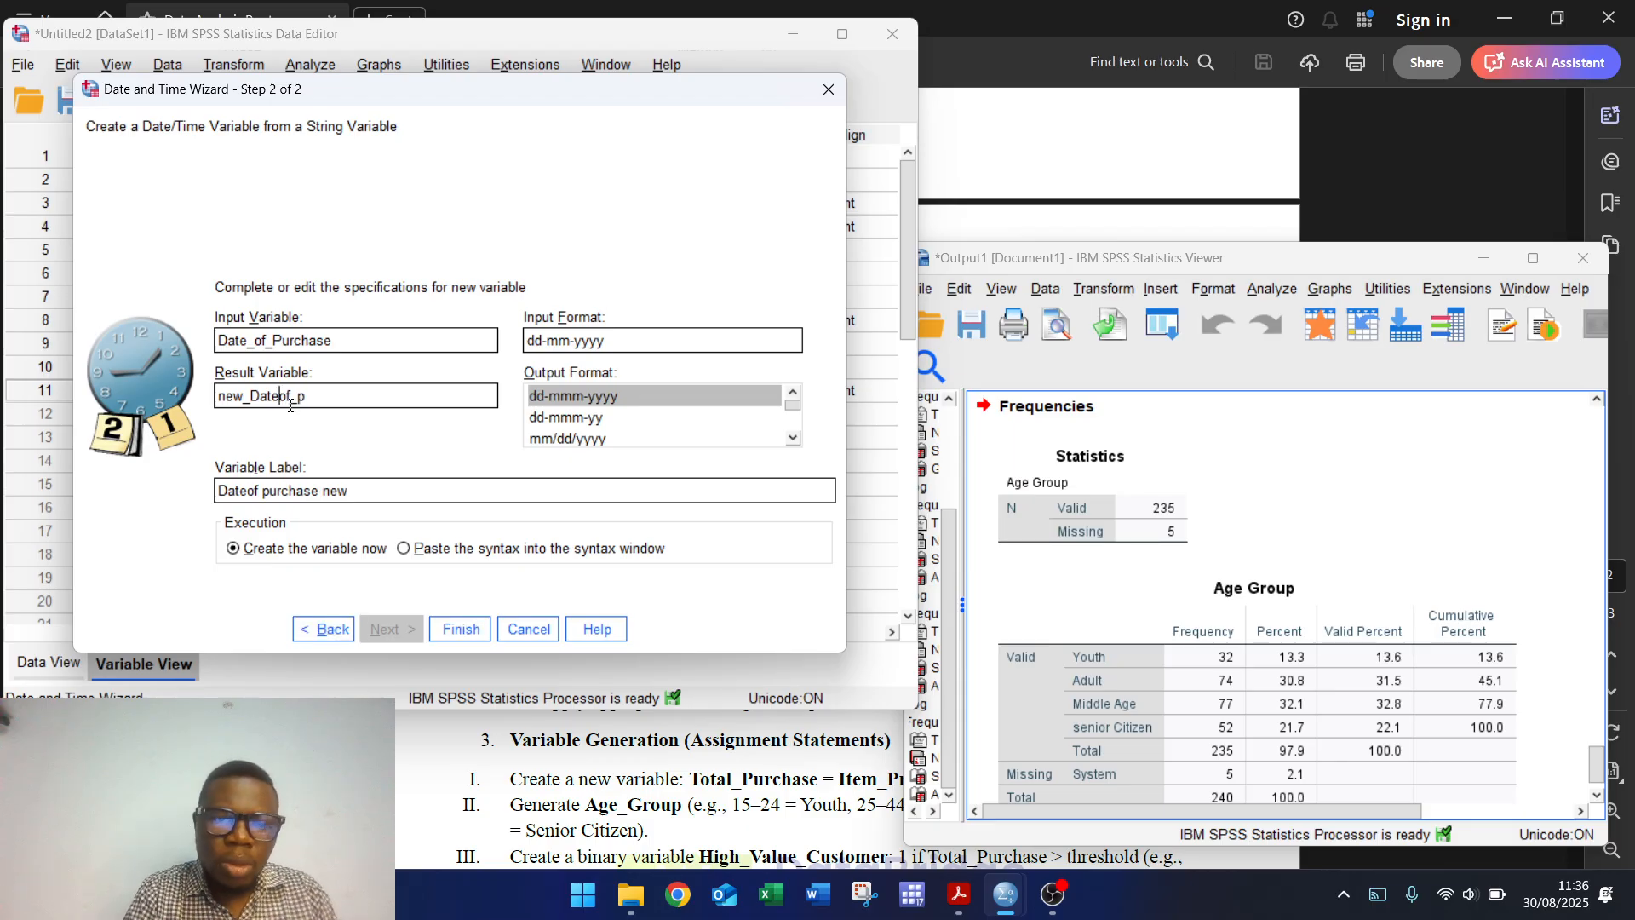
{"action": "type", "text": "_p"}
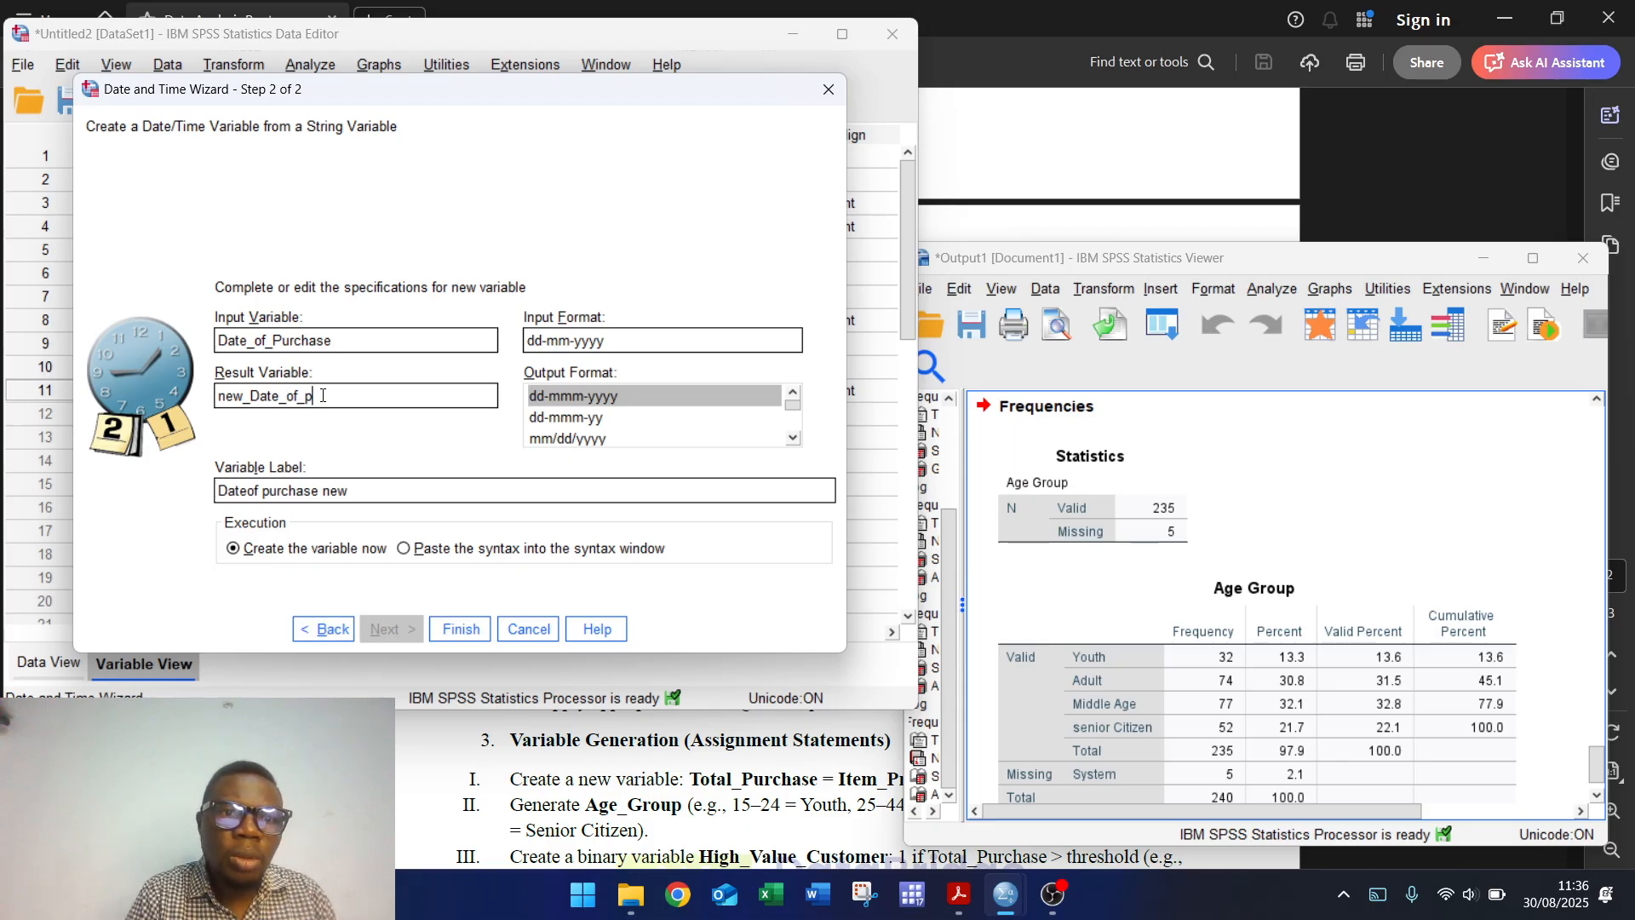
{"action": "type", "text": "urchase"}
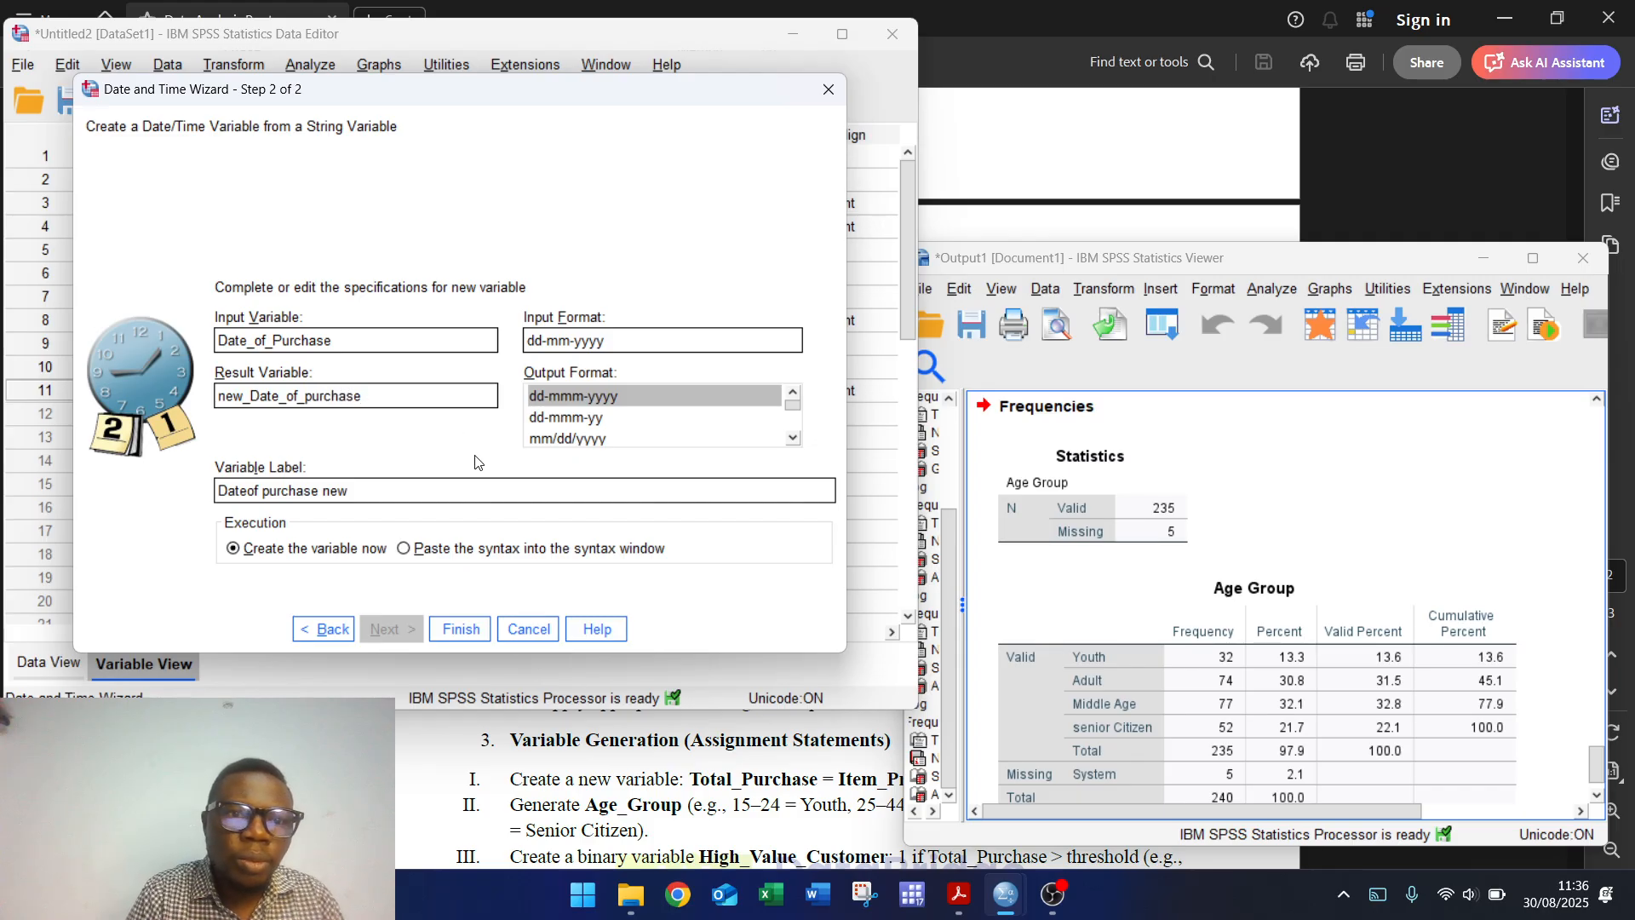
Step: Create new_Date_of_purchase and check its dd-mmm-yyyy dates like 17-Jun-2023 in Data View
{"action": "left_click", "coordinate": [459, 630]}
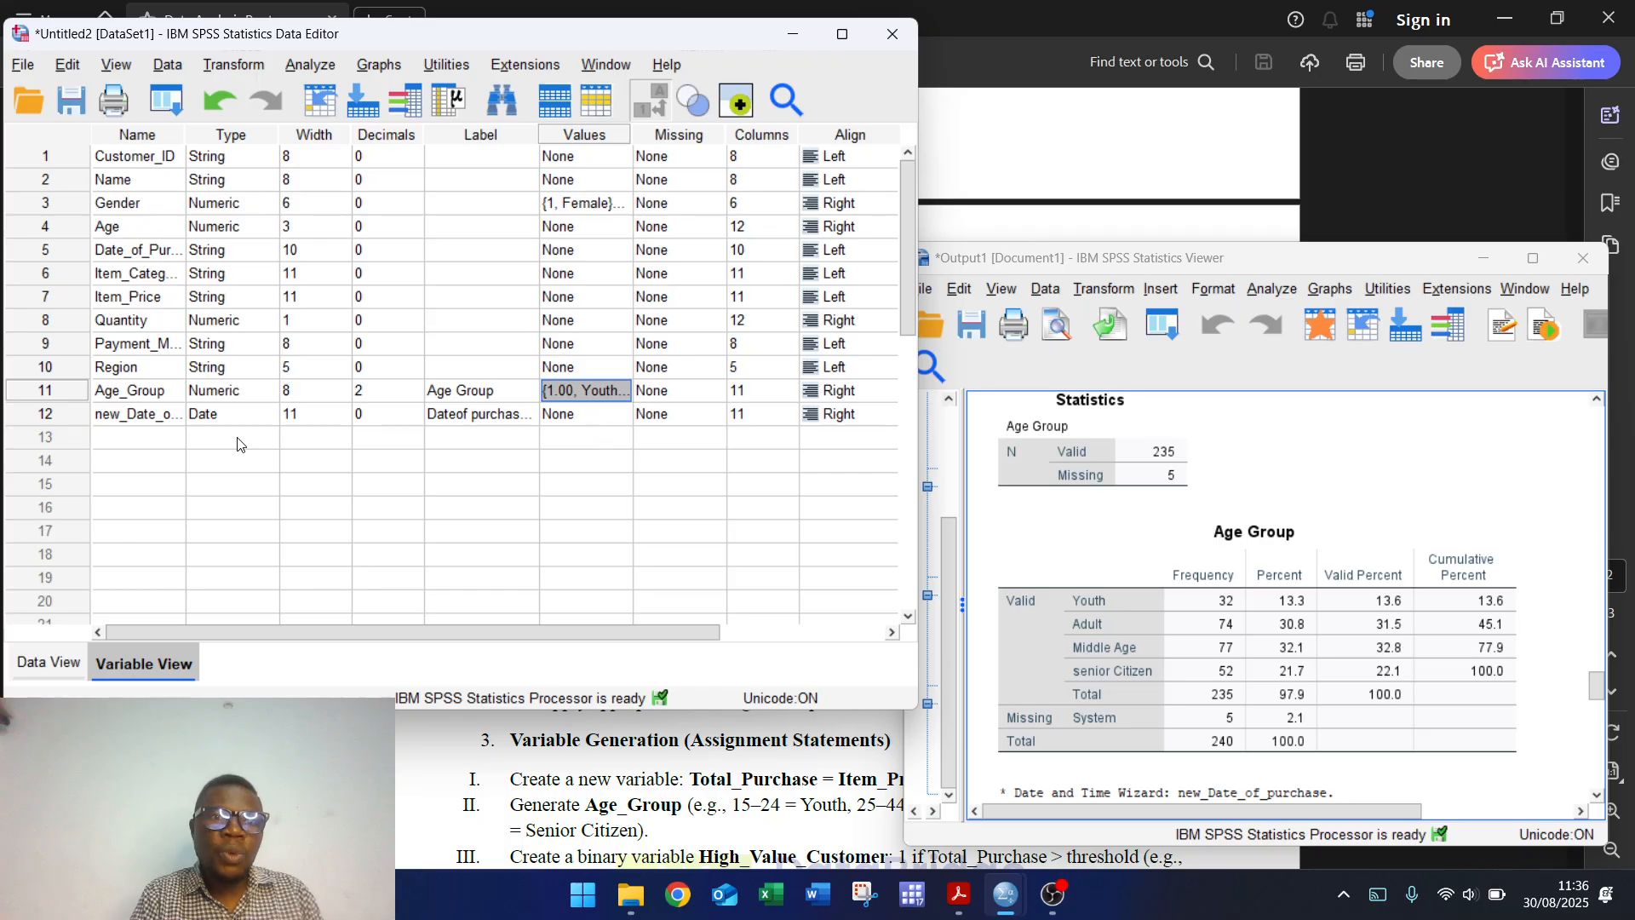
{"action": "left_click", "coordinate": [53, 662]}
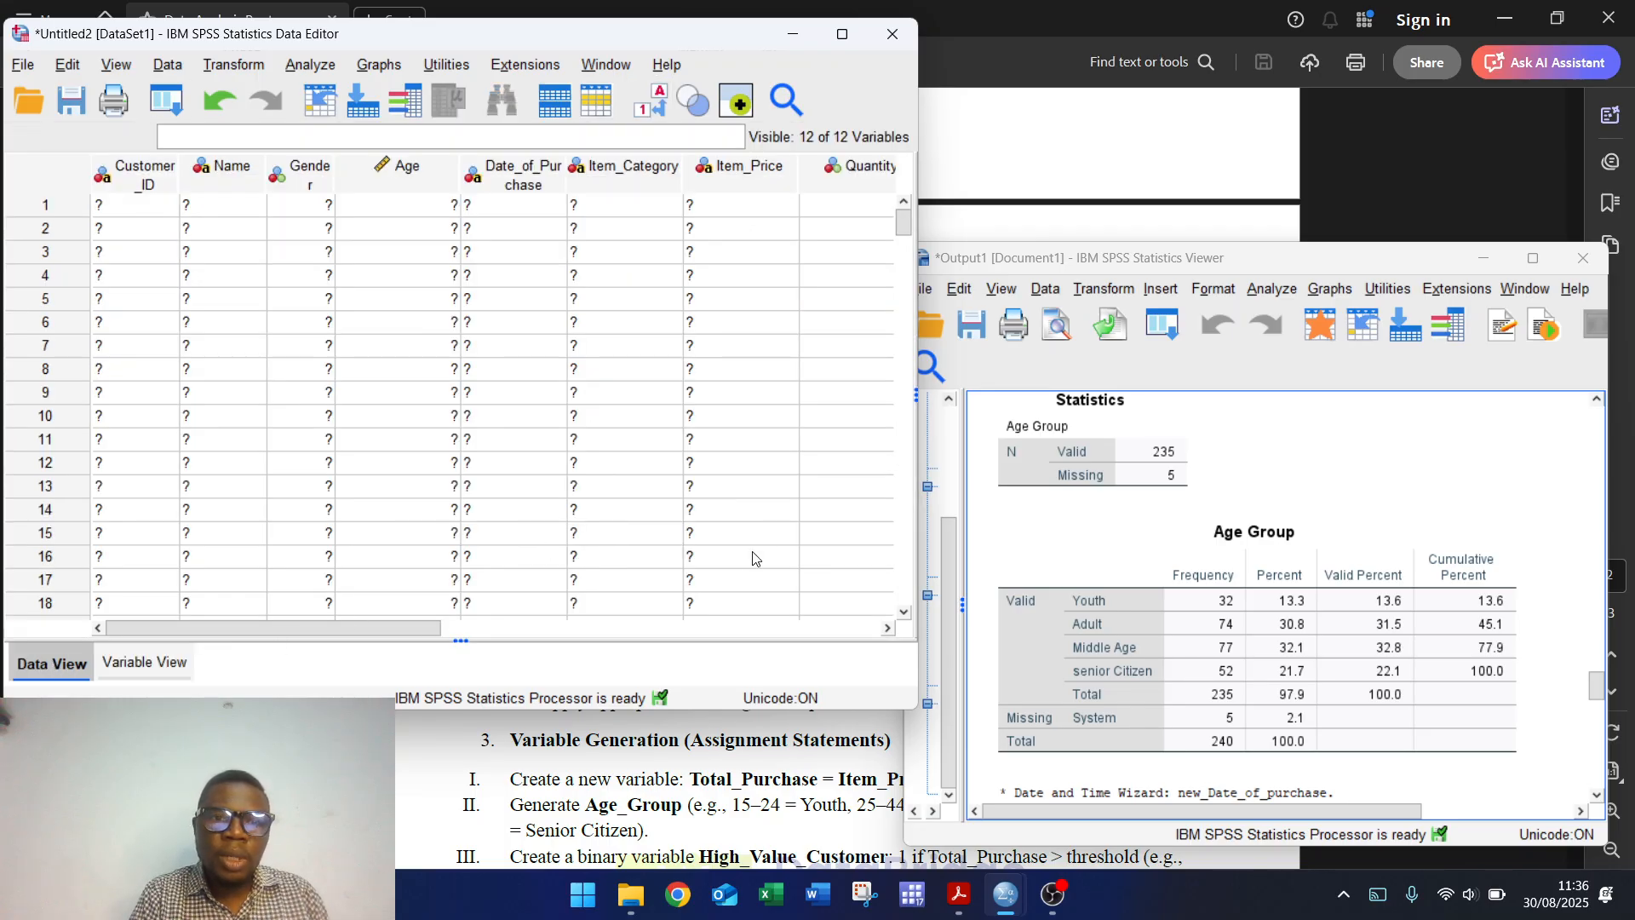
{"action": "left_click_drag", "start_coordinate": [420, 630], "coordinate": [470, 627]}
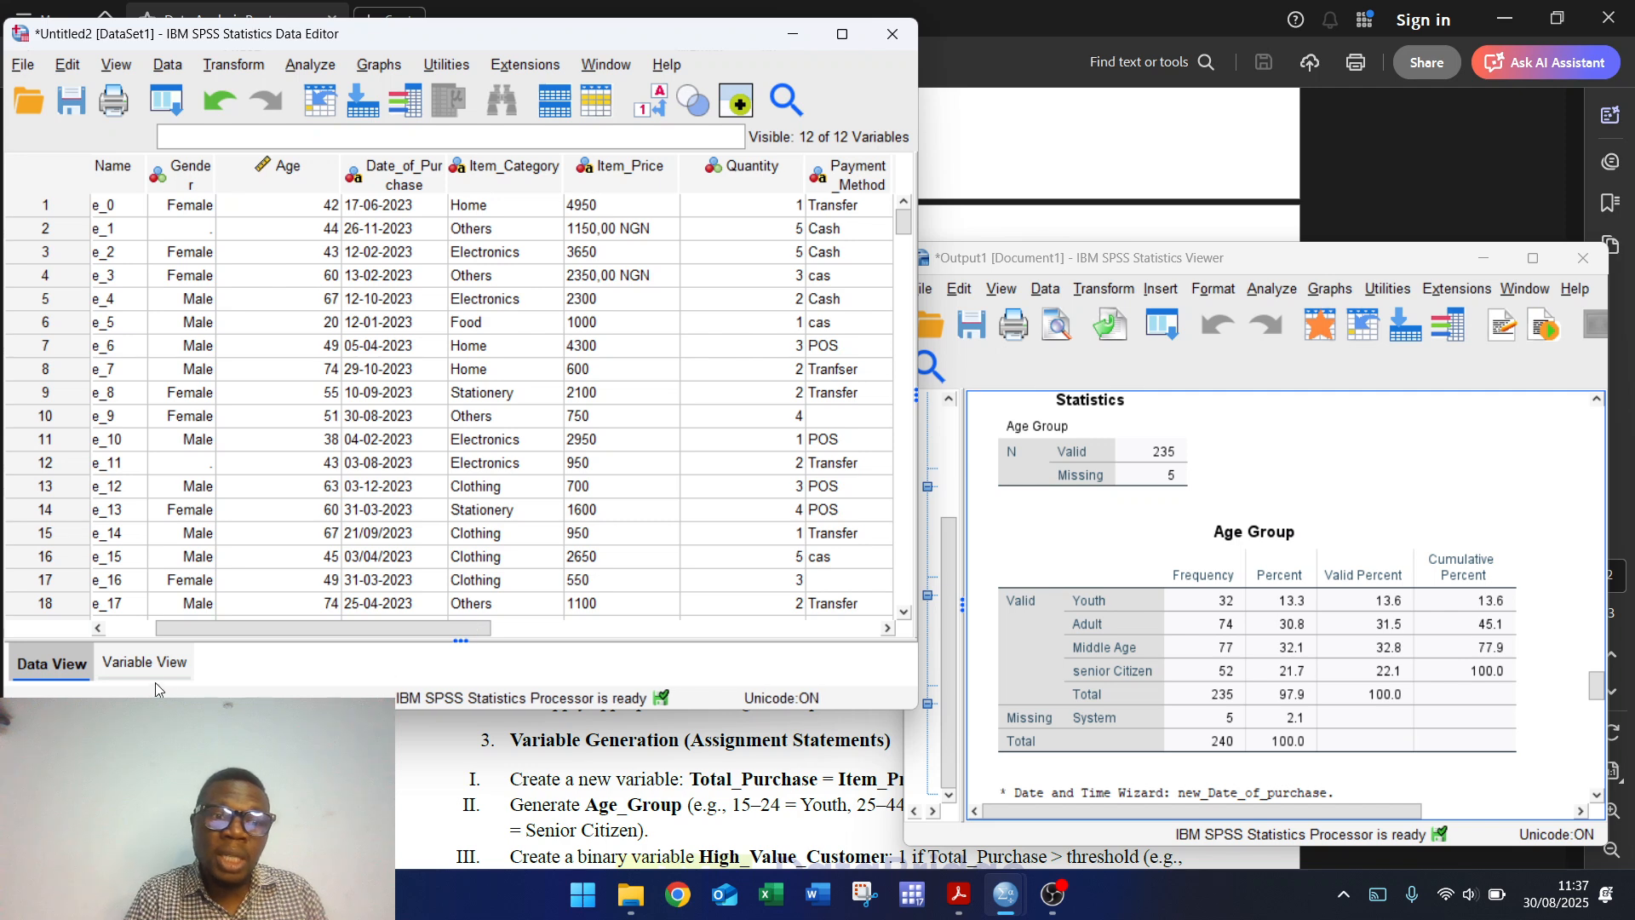
{"action": "left_click", "coordinate": [146, 662]}
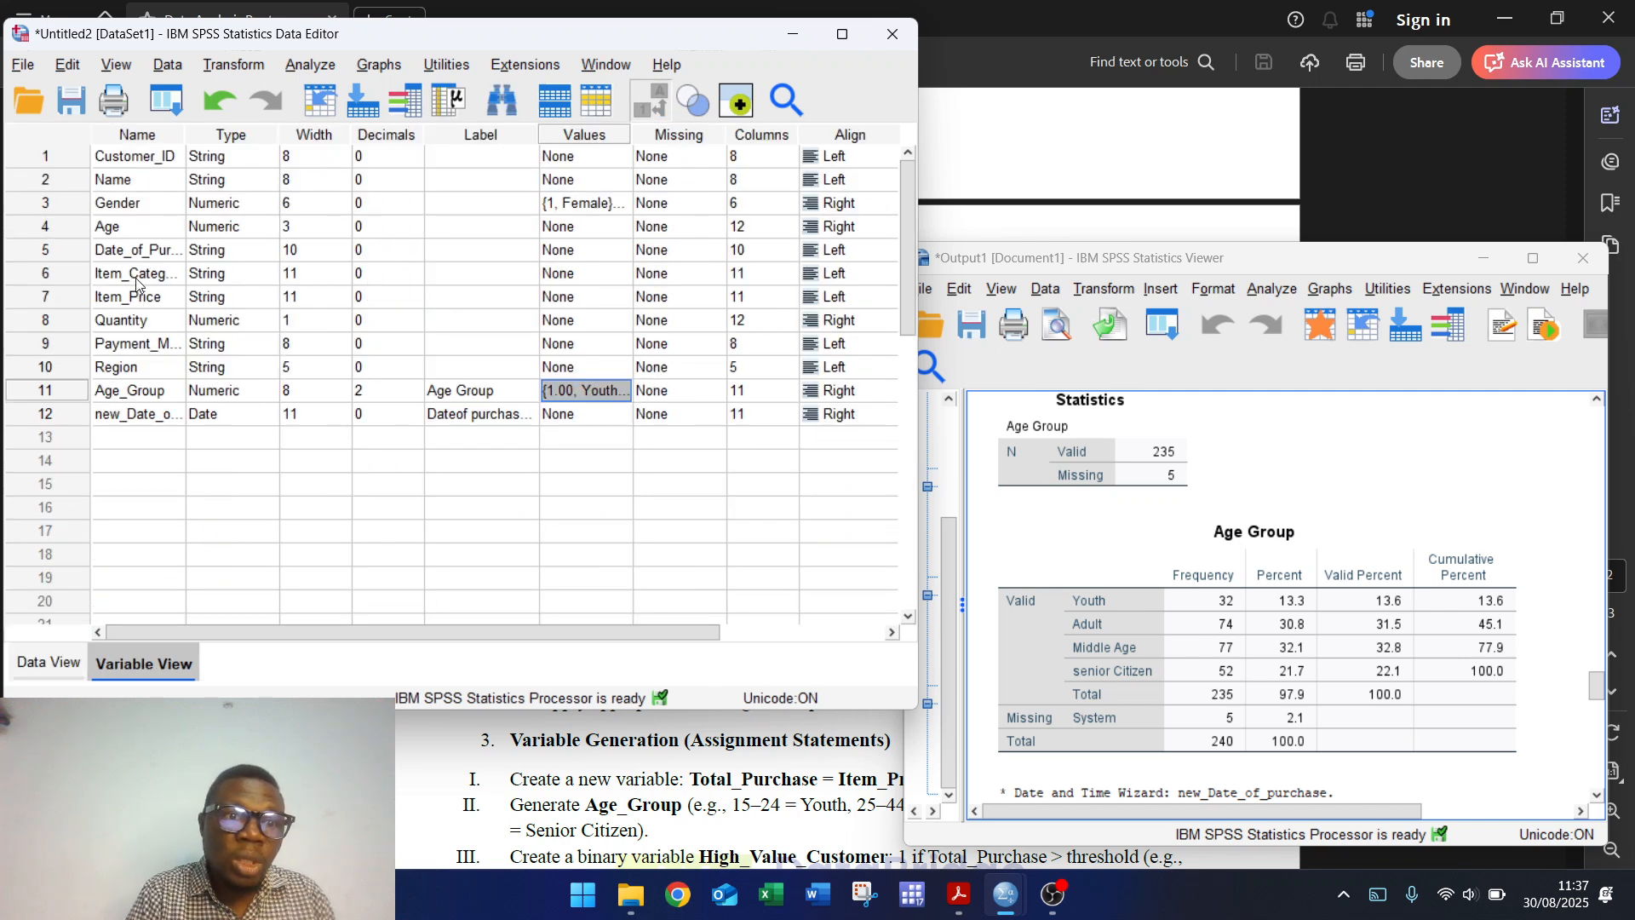
Step: Delete the original string Date_of_Purchase variable
{"action": "left_click", "coordinate": [27, 251]}
{"action": "right_click", "coordinate": [28, 250]}
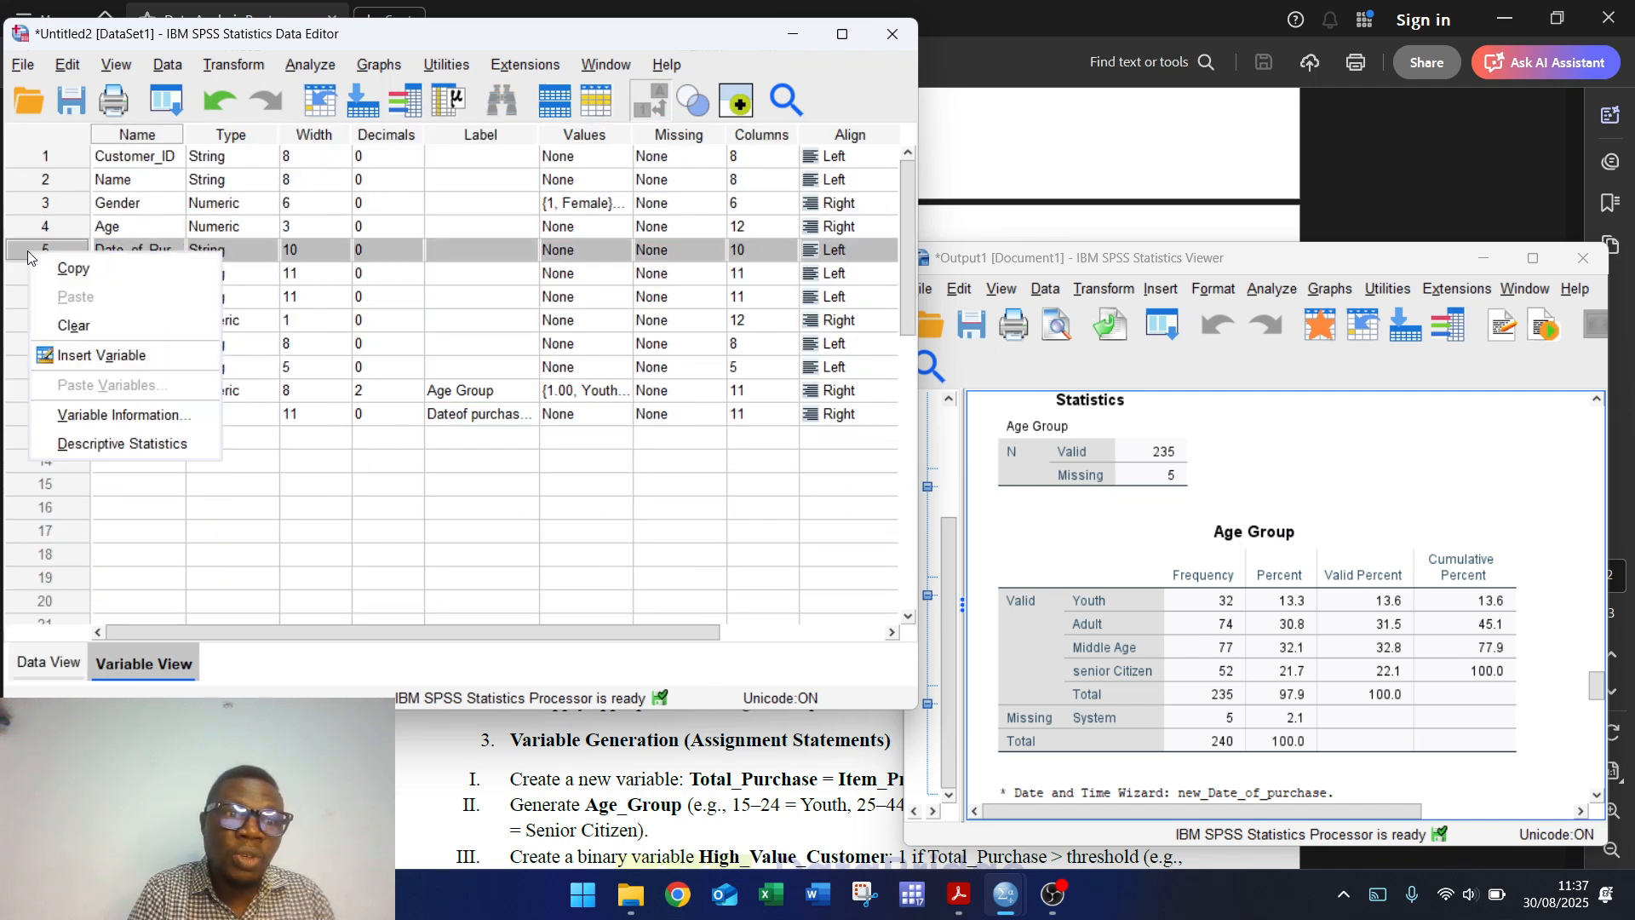
{"action": "left_click", "coordinate": [73, 325]}
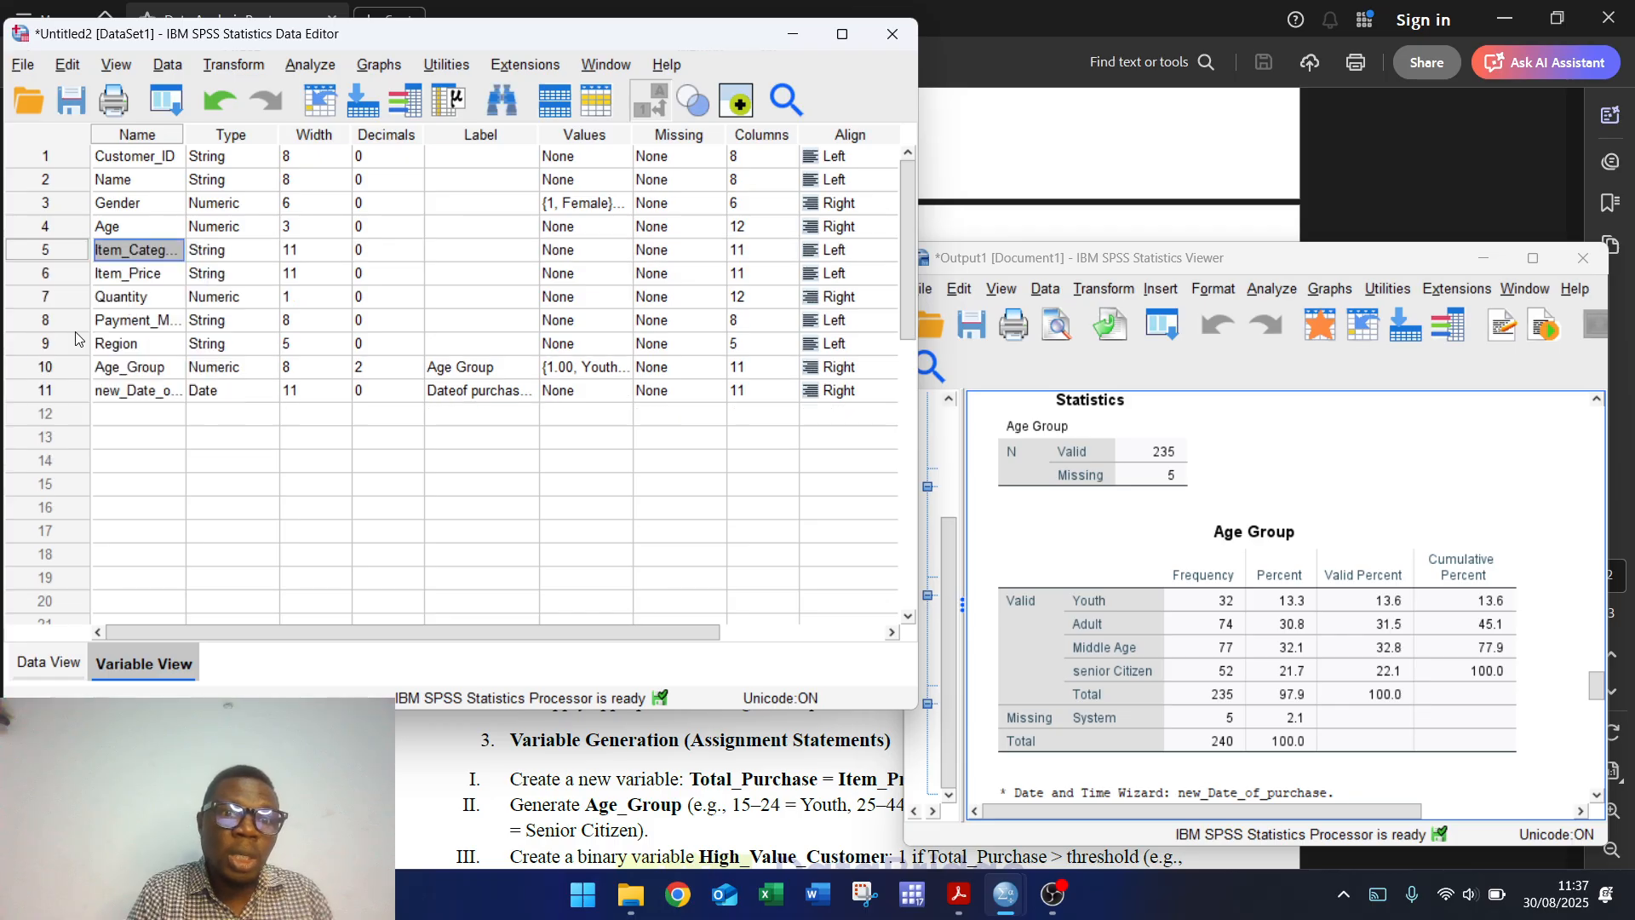
Step: Rename the date variable Date_of_purchase and label it 'Date of purchase'
{"action": "double_click", "coordinate": [131, 389]}
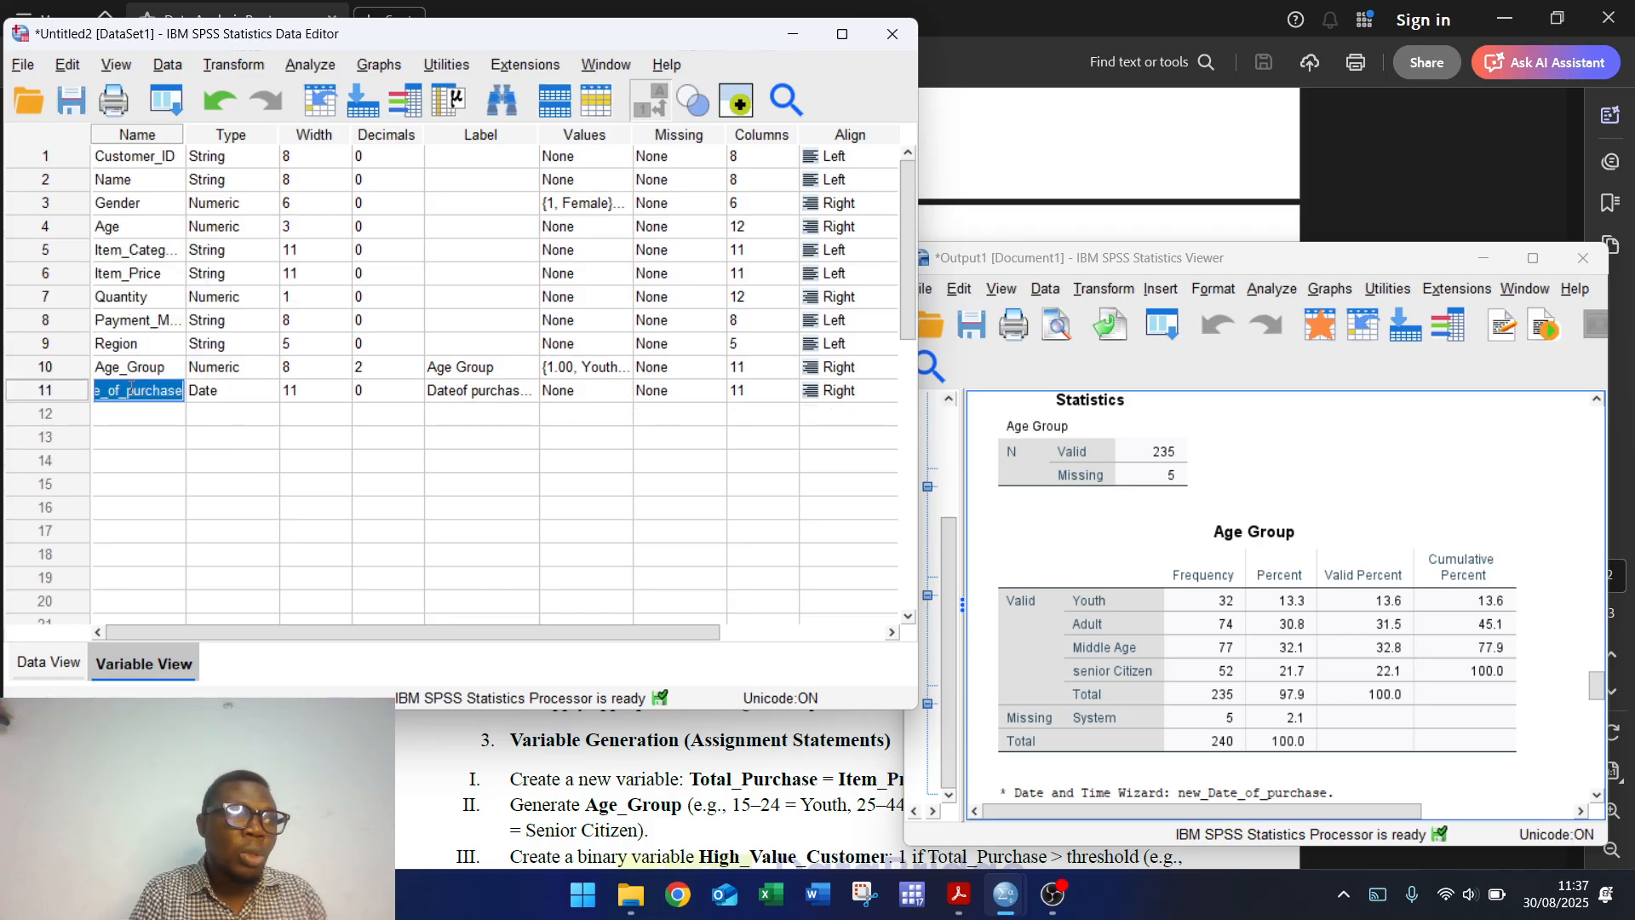
{"action": "left_click", "coordinate": [131, 389]}
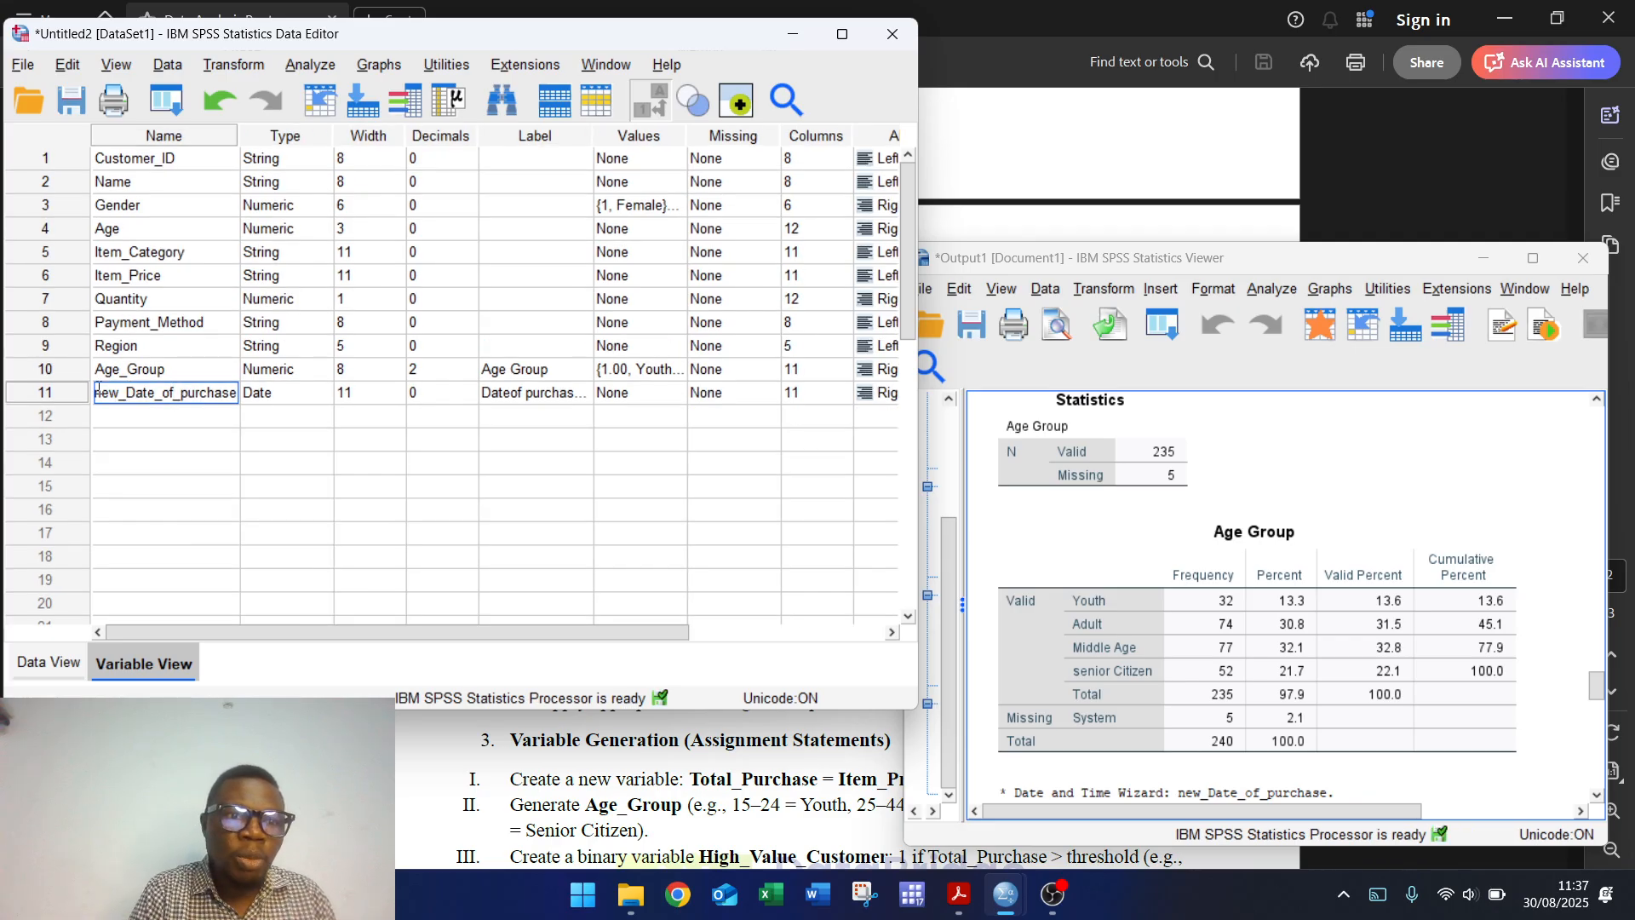
{"action": "key", "text": "BackSpace"}
{"action": "key", "text": "BackSpace"}
{"action": "key", "text": "BackSpace"}
{"action": "key", "text": "BackSpace"}
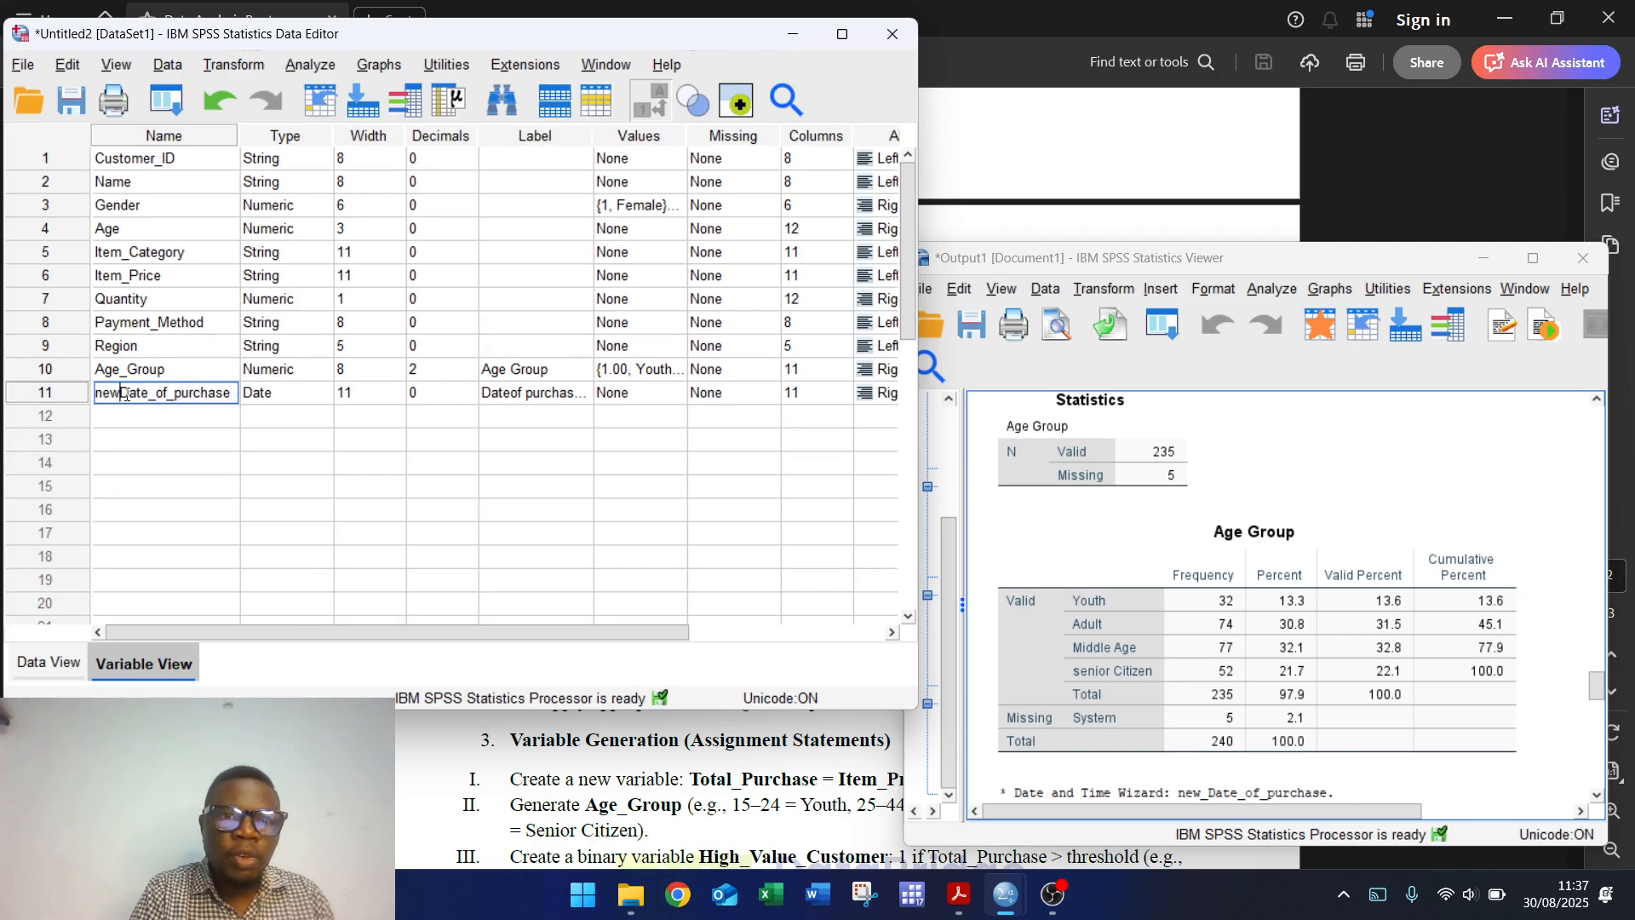
{"action": "left_click", "coordinate": [519, 392]}
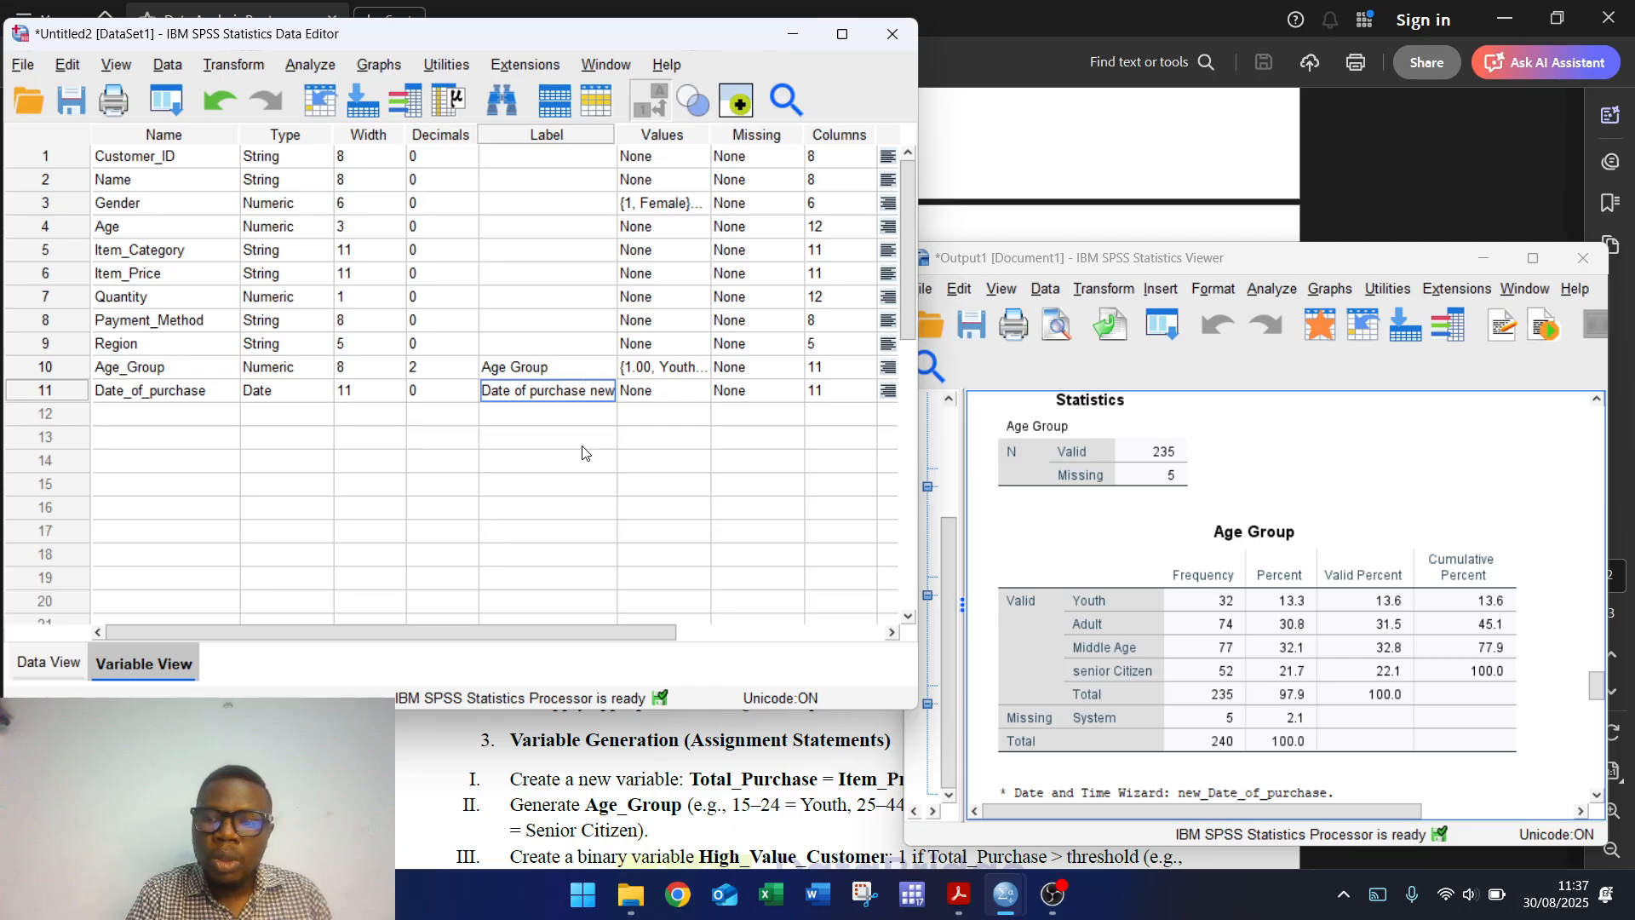
{"action": "key", "text": "BackSpace"}
{"action": "key", "text": "BackSpace"}
{"action": "key", "text": "BackSpace"}
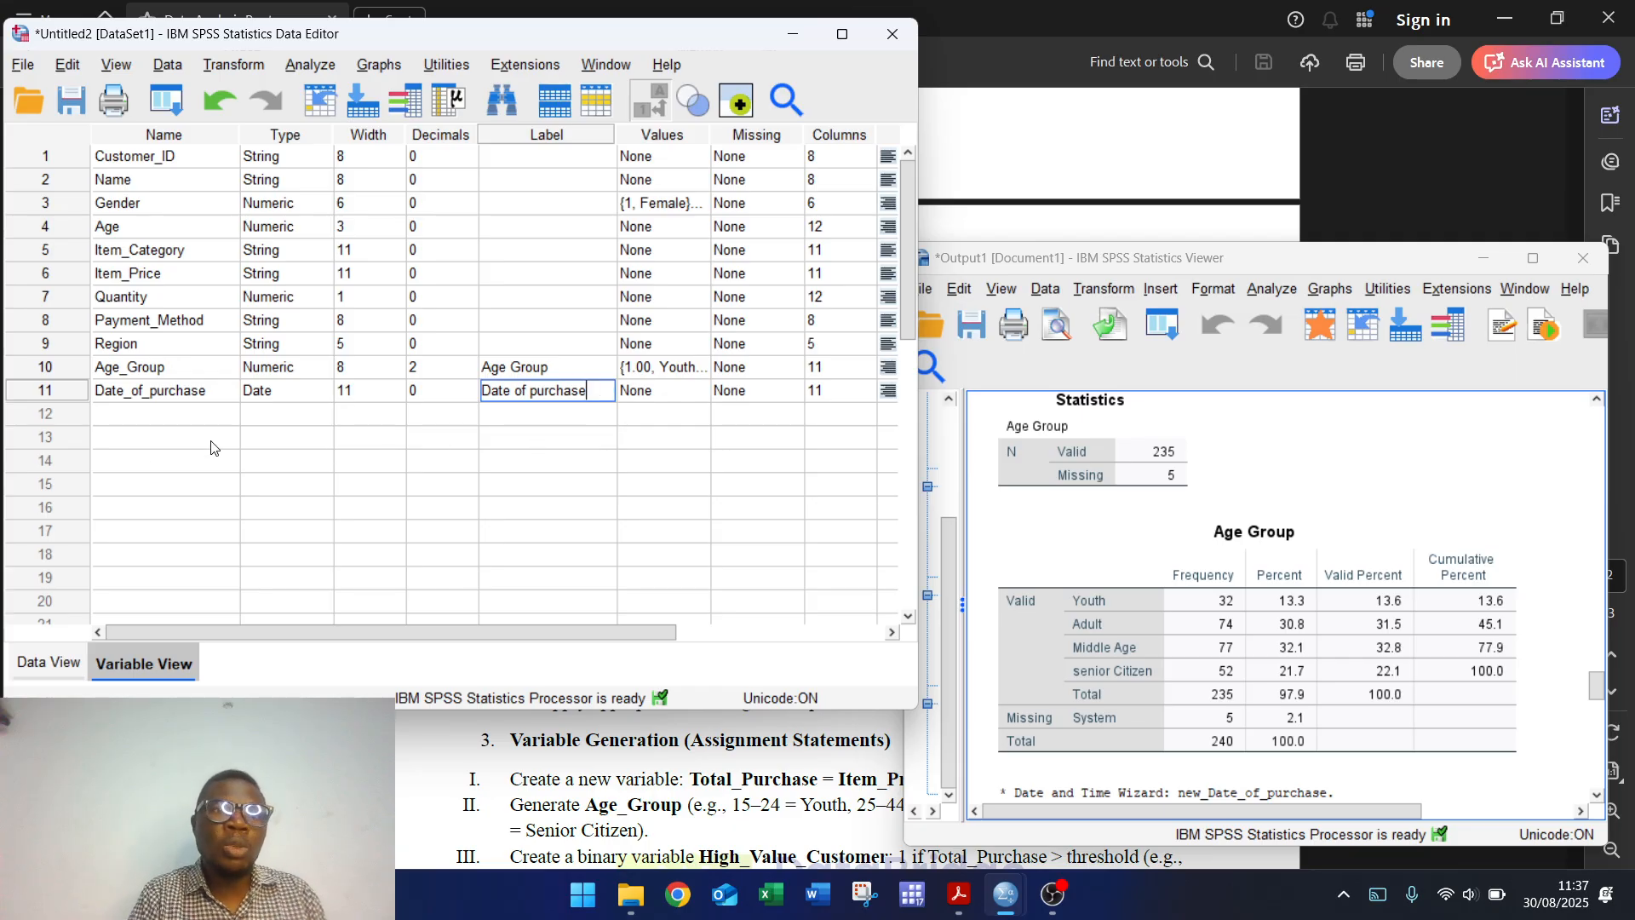
{"action": "left_click", "coordinate": [117, 412]}
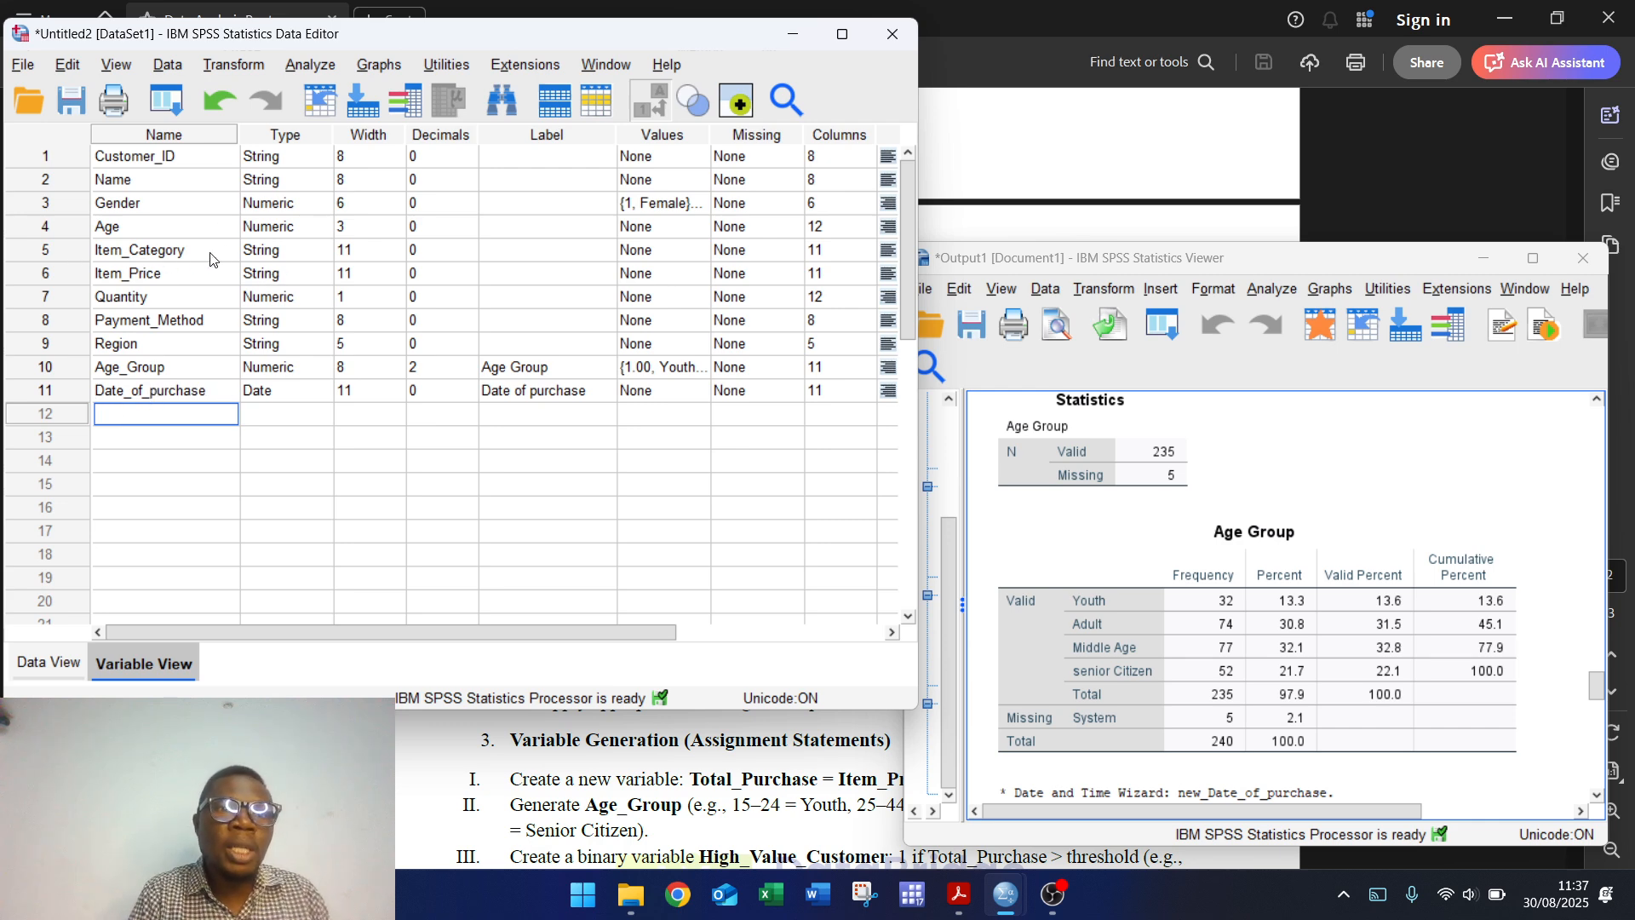
Step: Run a Frequencies table for Item_Category after clearing the previous variables
{"action": "left_click", "coordinate": [326, 67]}
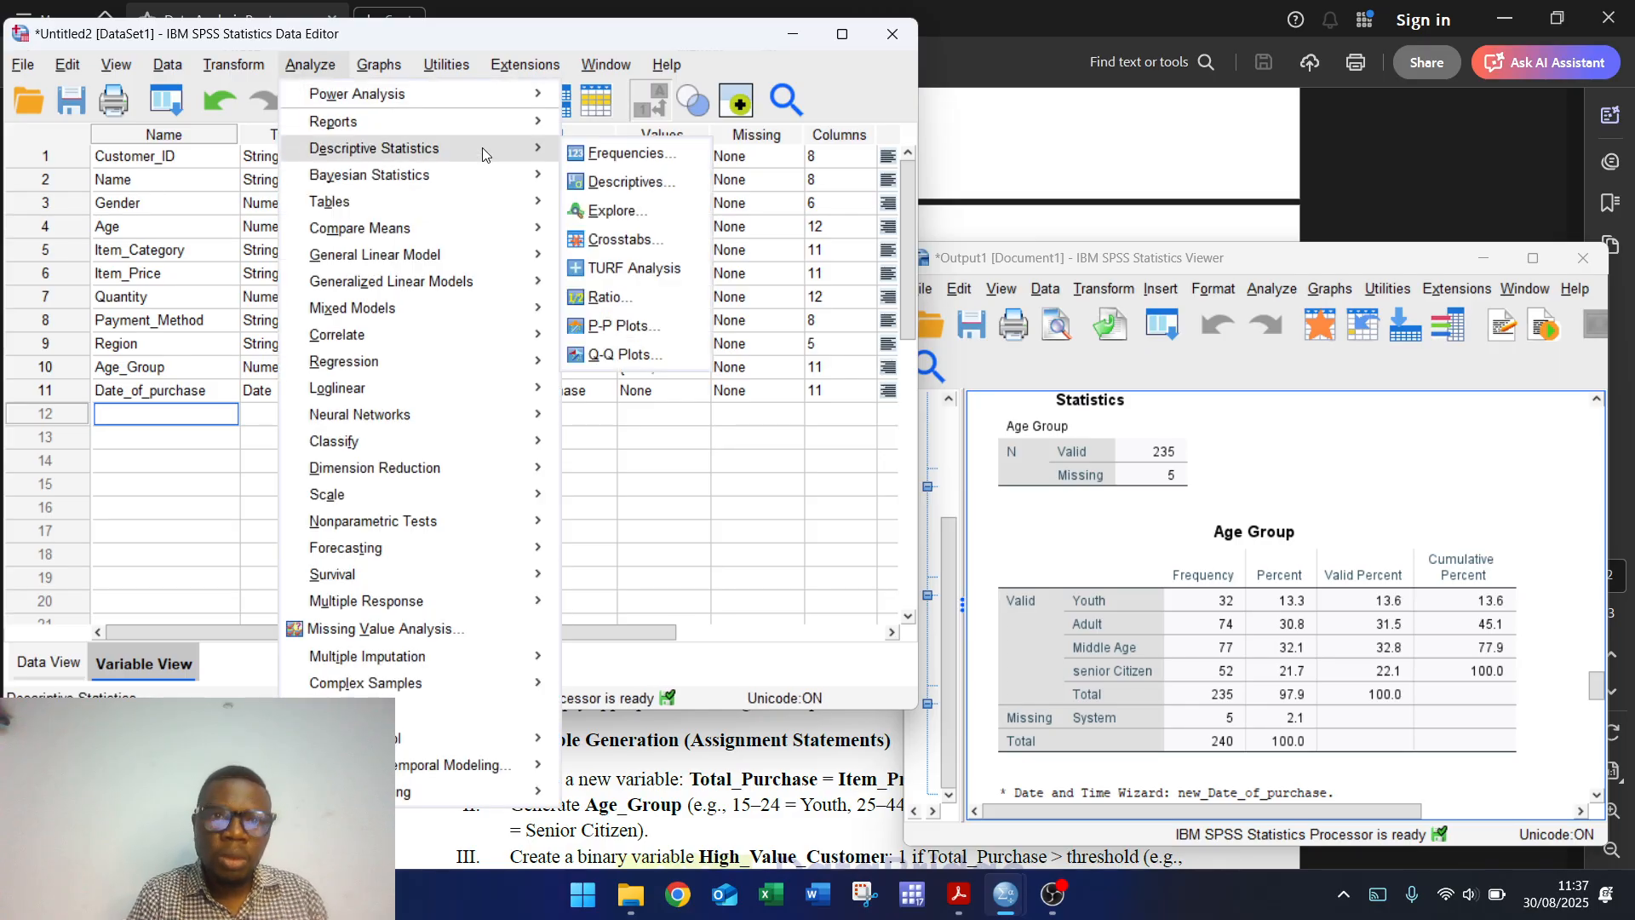
{"action": "mouse_move", "coordinate": [475, 153]}
{"action": "left_click", "coordinate": [630, 153]}
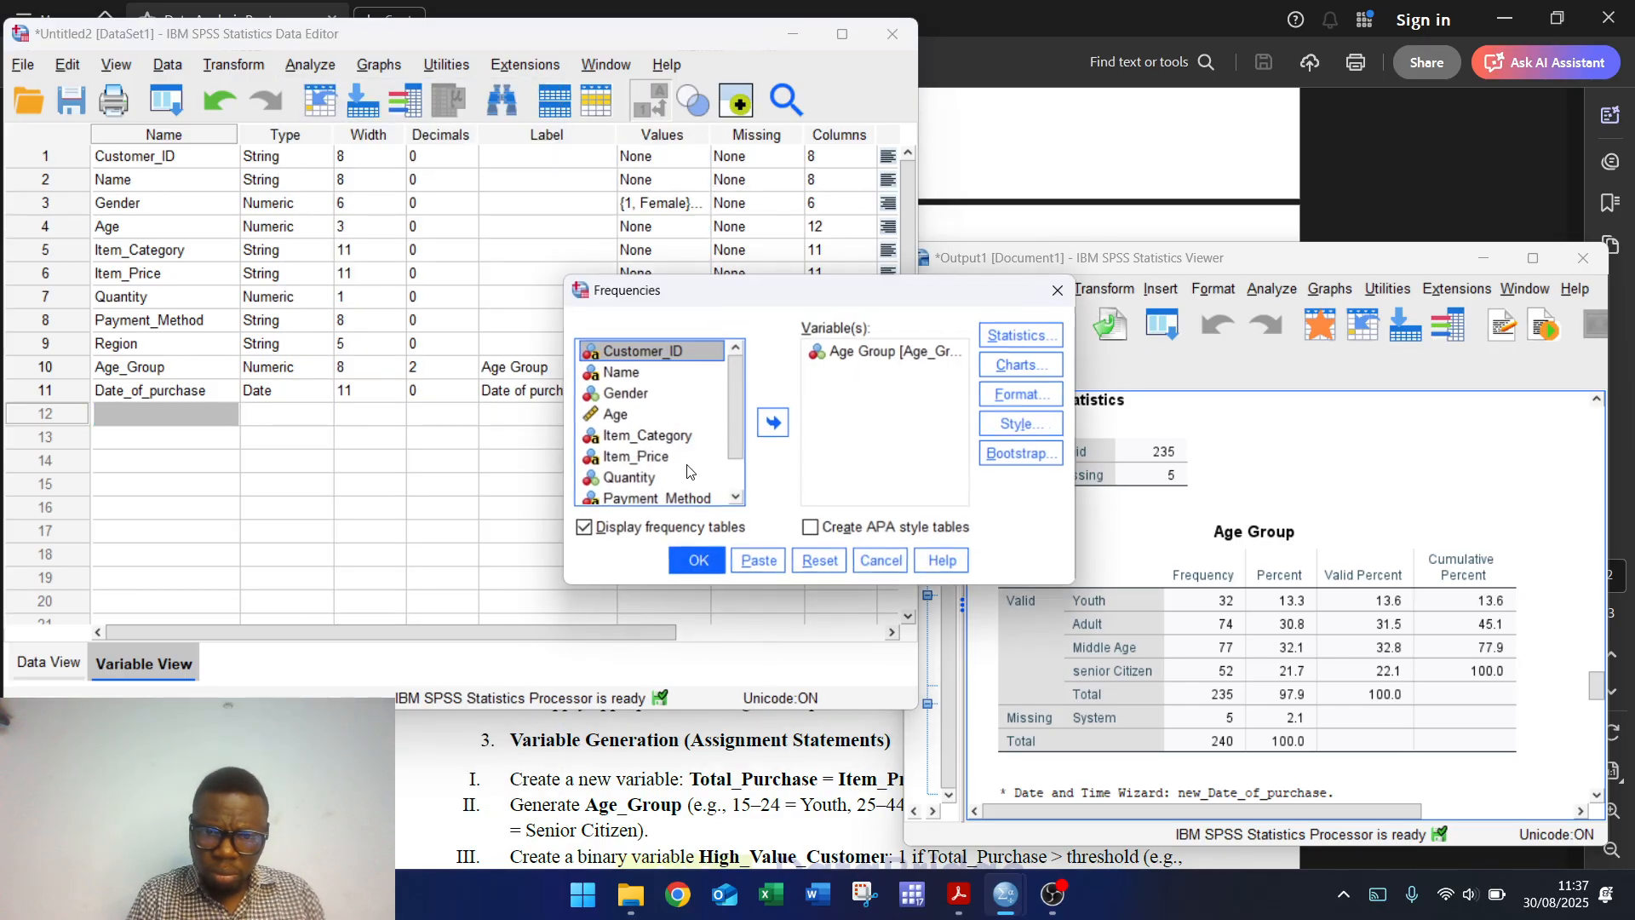
{"action": "left_click", "coordinate": [832, 566]}
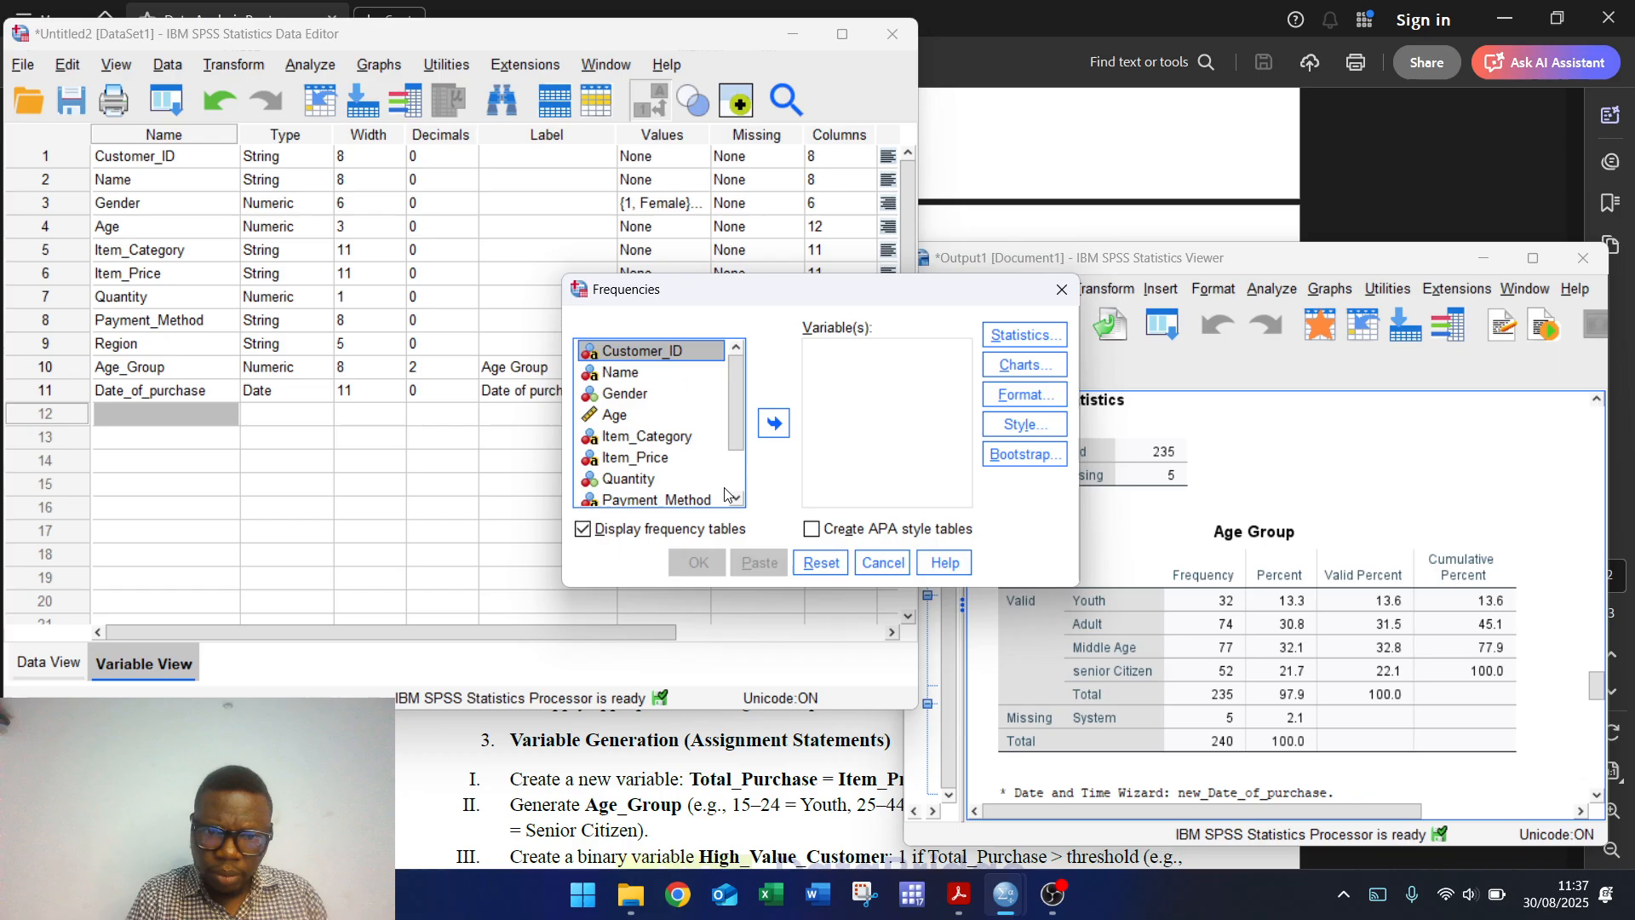
{"action": "left_click", "coordinate": [672, 441]}
{"action": "left_click", "coordinate": [774, 423]}
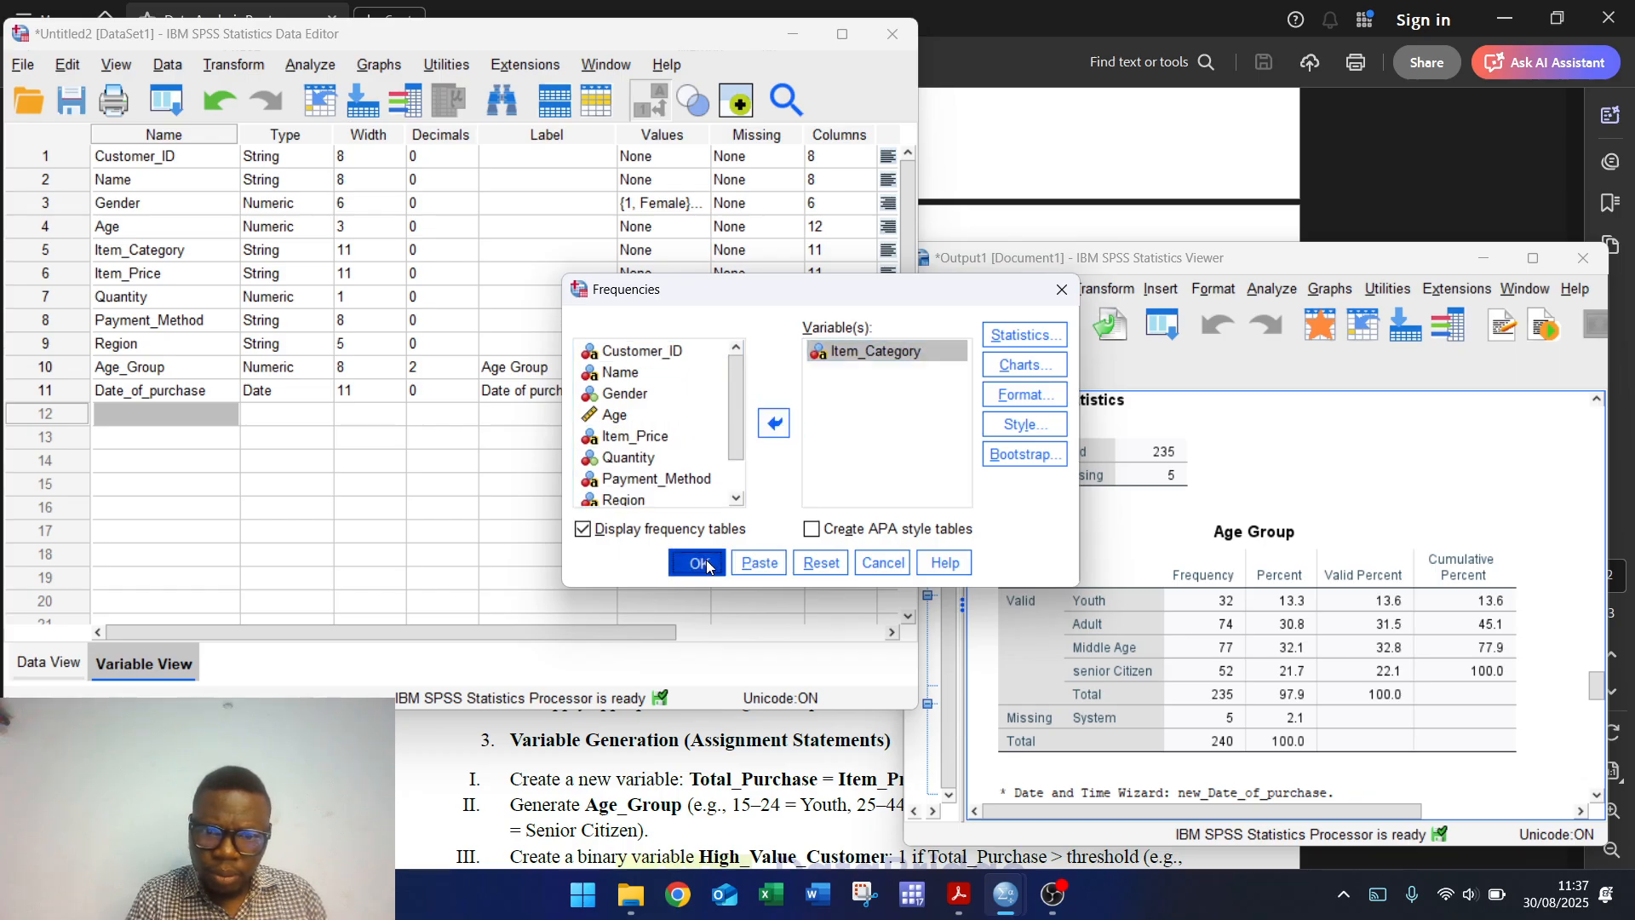
{"action": "left_click", "coordinate": [698, 562]}
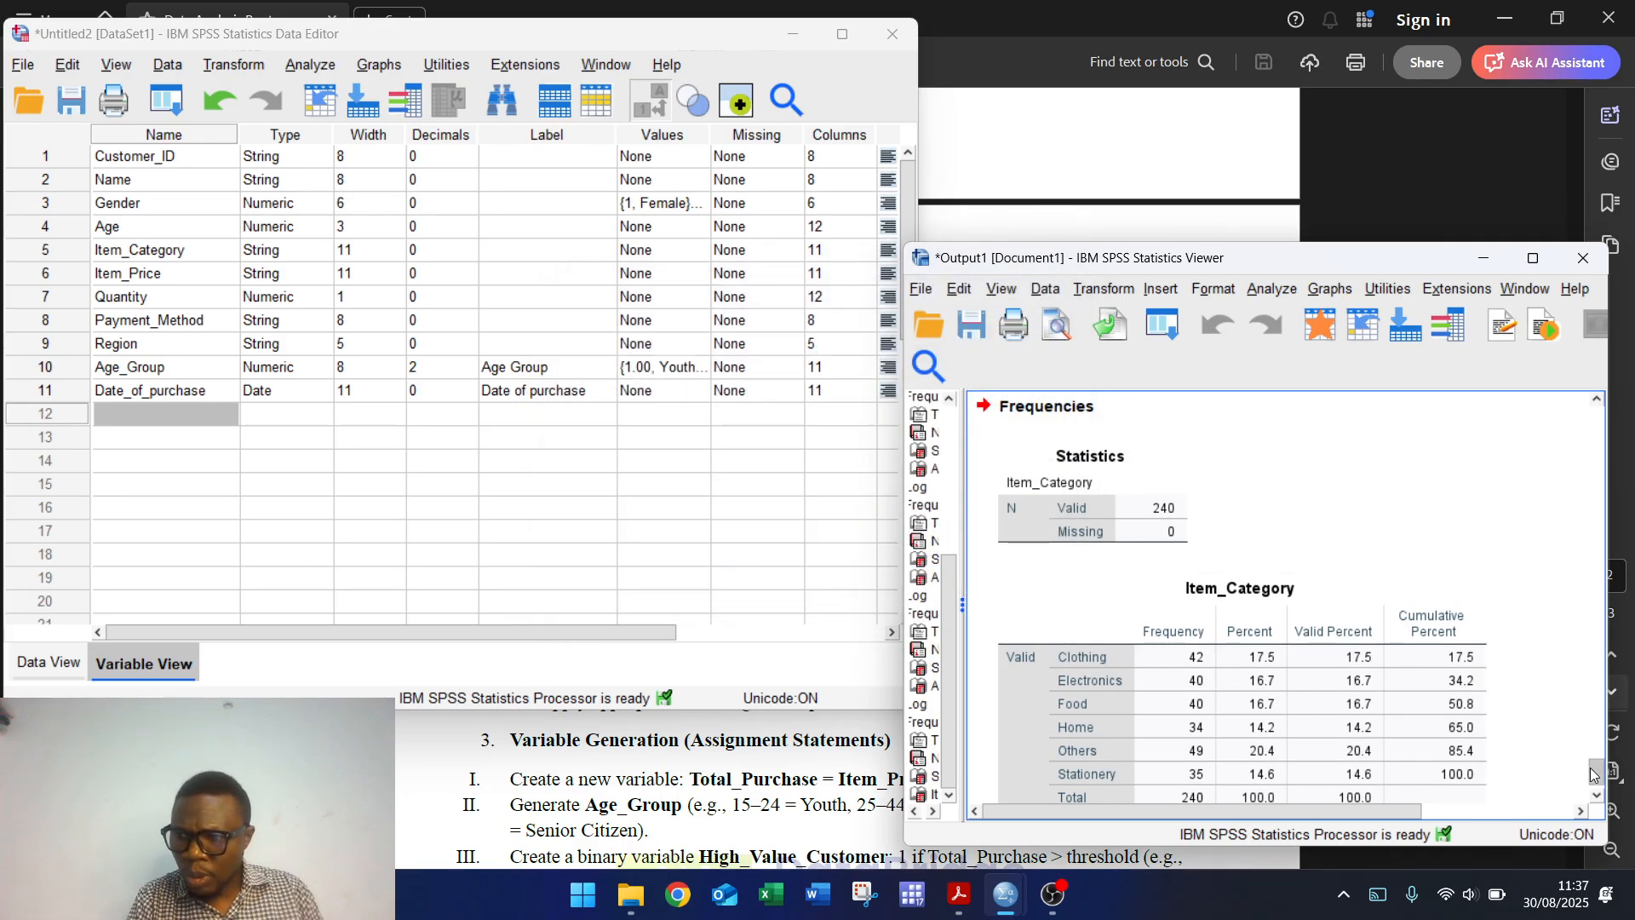
{"action": "left_click_drag", "start_coordinate": [1594, 771], "coordinate": [1594, 777]}
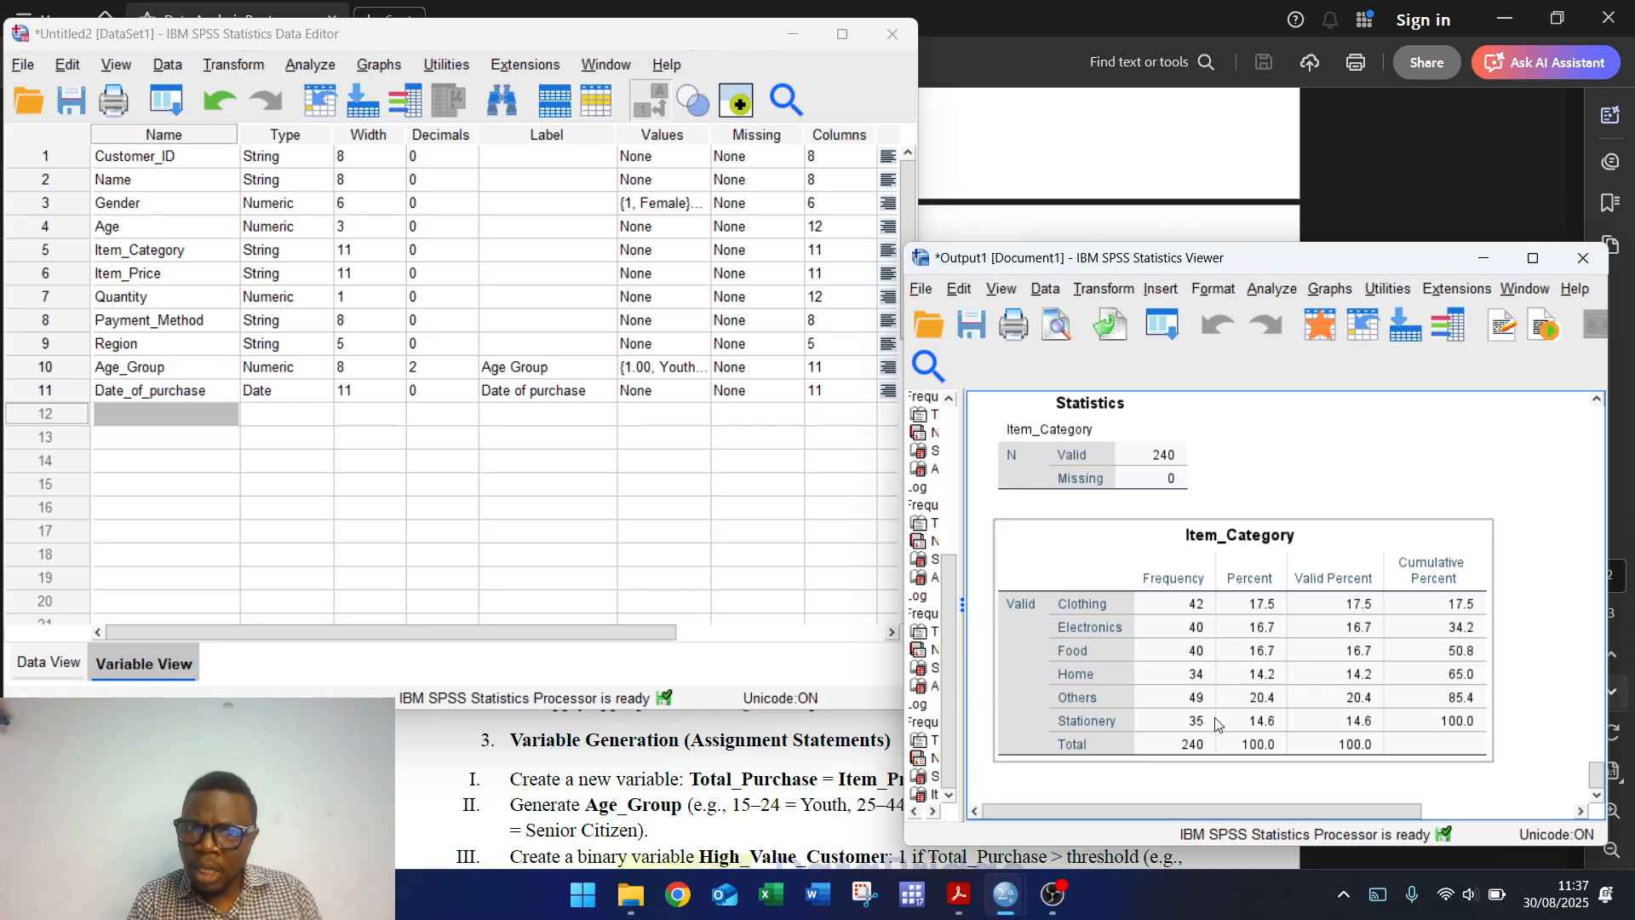
Step: Swap Item_Category for Item_Price in Frequencies, run it, and select the resulting table
{"action": "left_click", "coordinate": [310, 68]}
{"action": "mouse_move", "coordinate": [460, 149]}
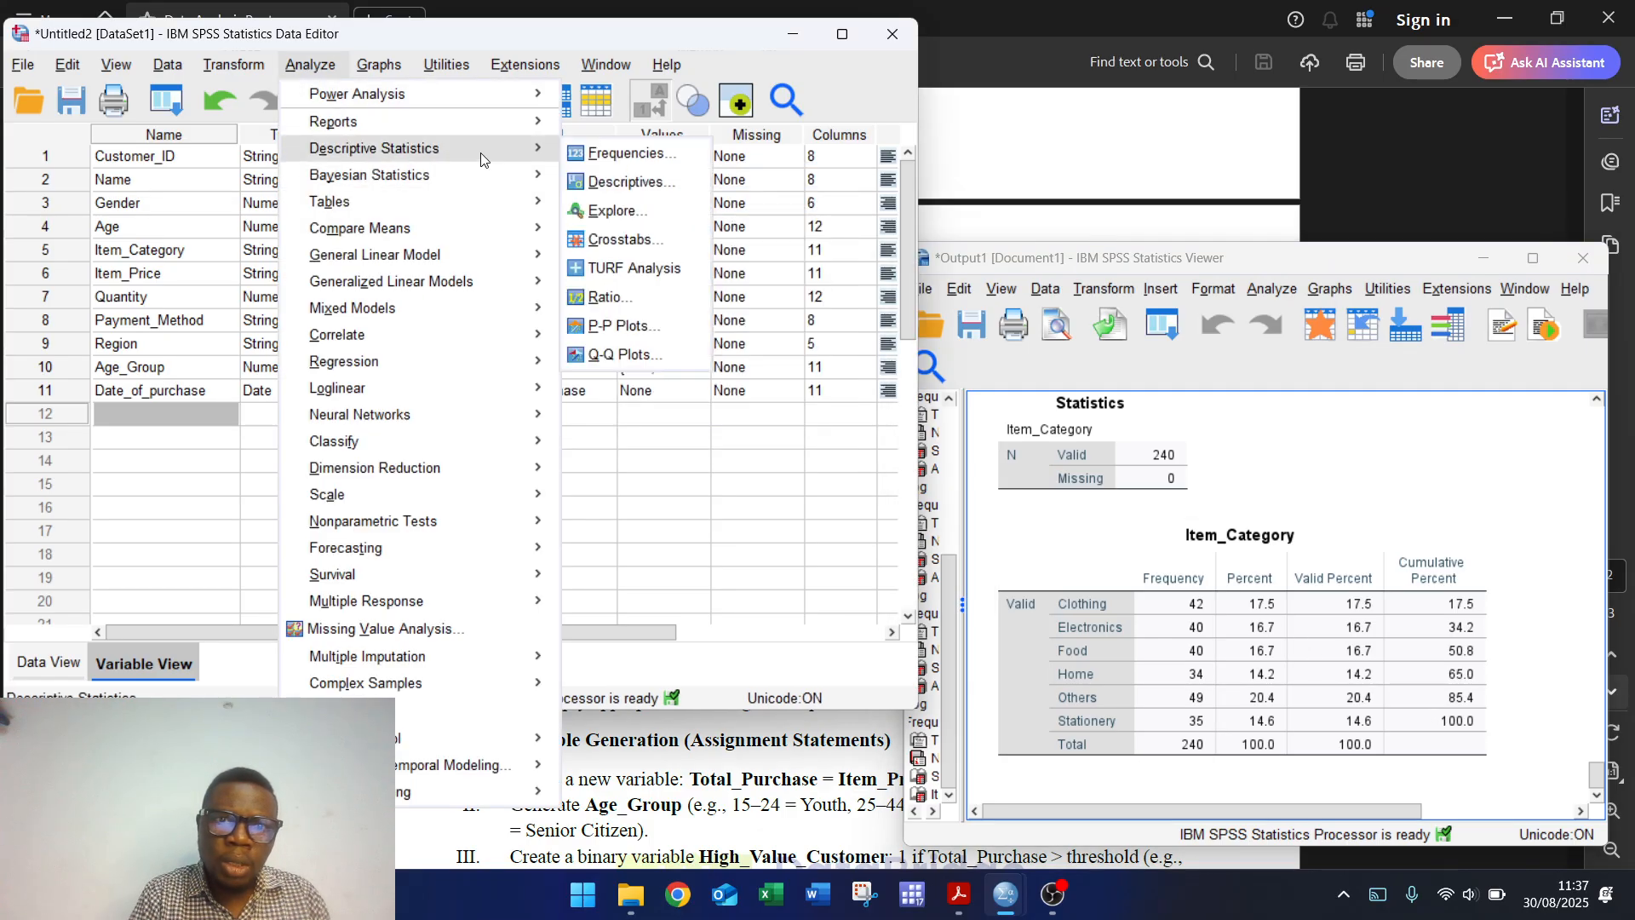
{"action": "left_click", "coordinate": [624, 155]}
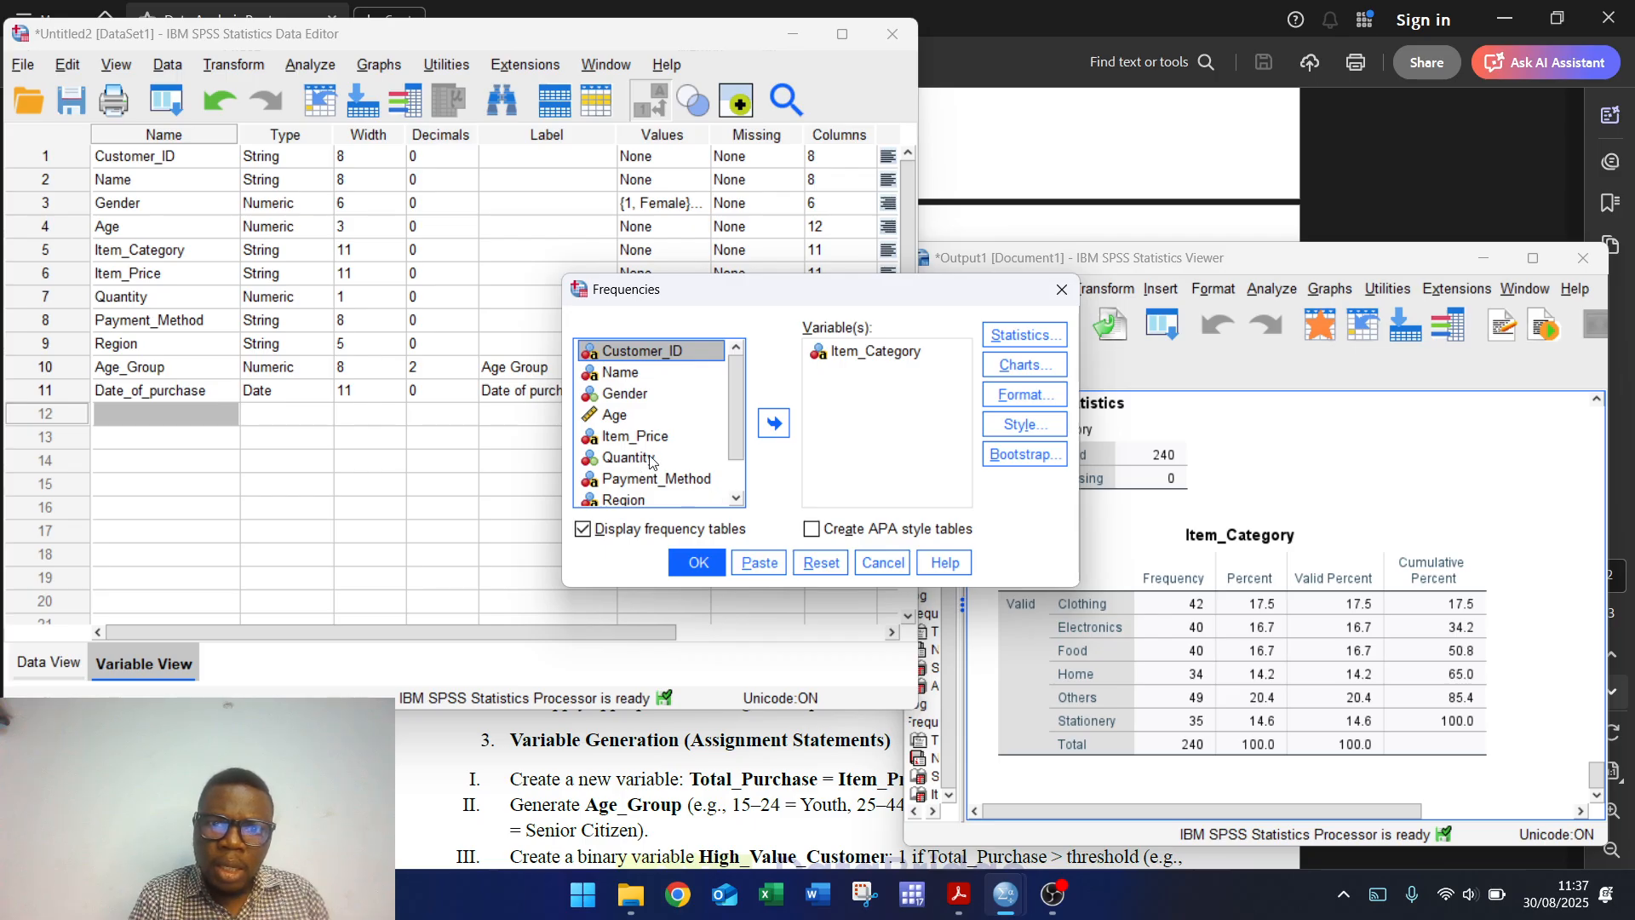
{"action": "left_click", "coordinate": [862, 351]}
{"action": "left_click", "coordinate": [773, 423]}
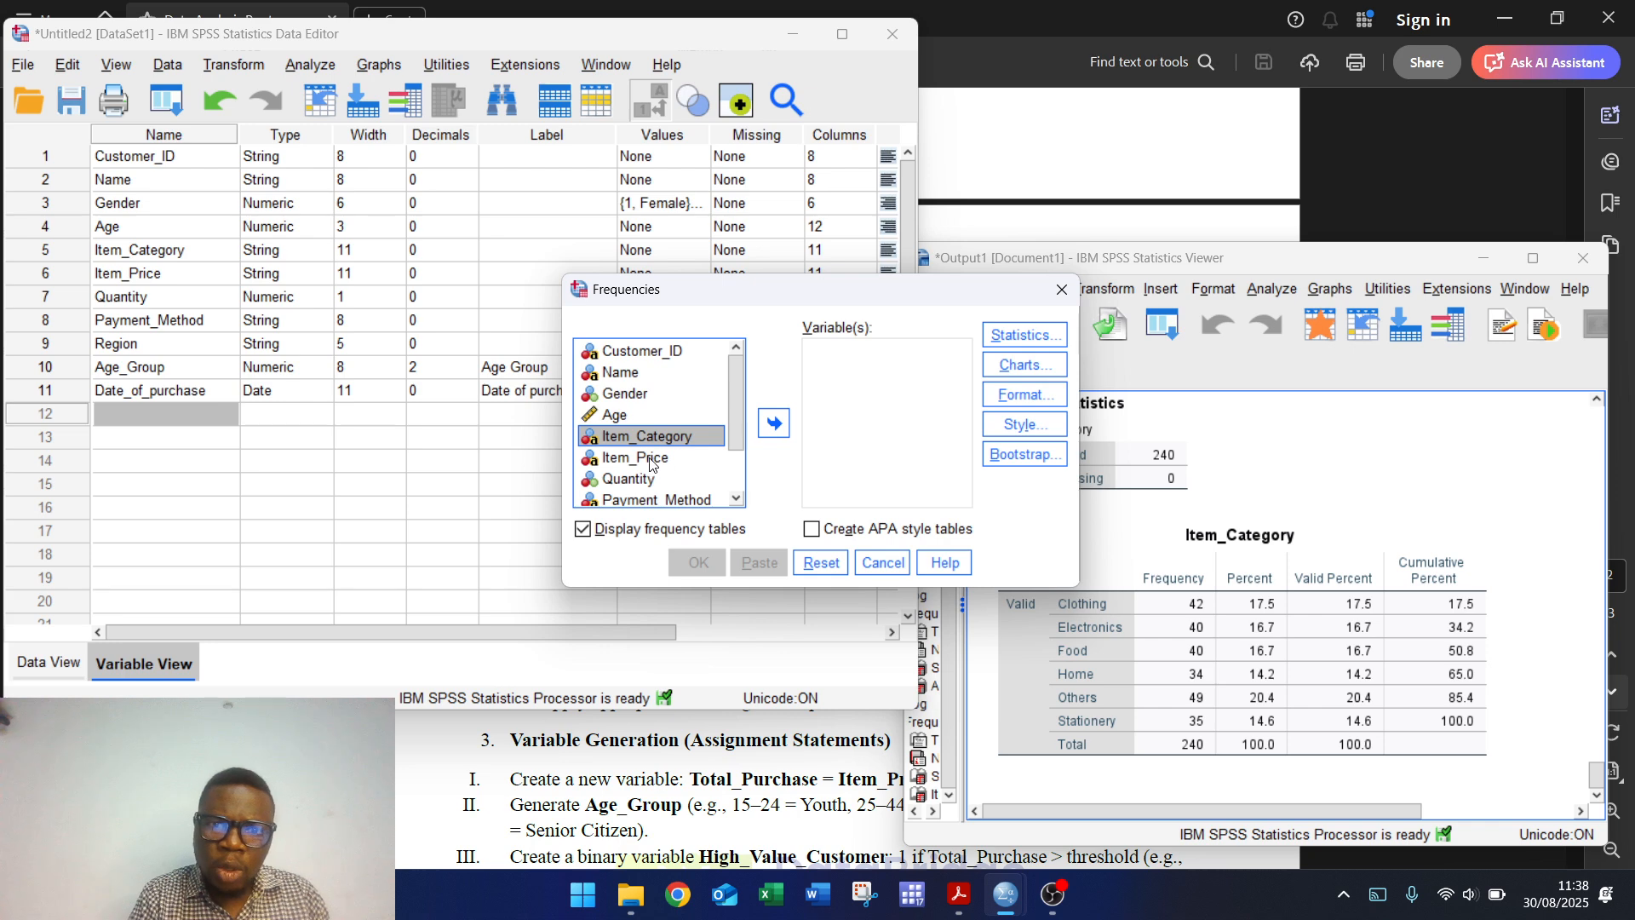
{"action": "left_click", "coordinate": [650, 459]}
{"action": "left_click", "coordinate": [772, 430]}
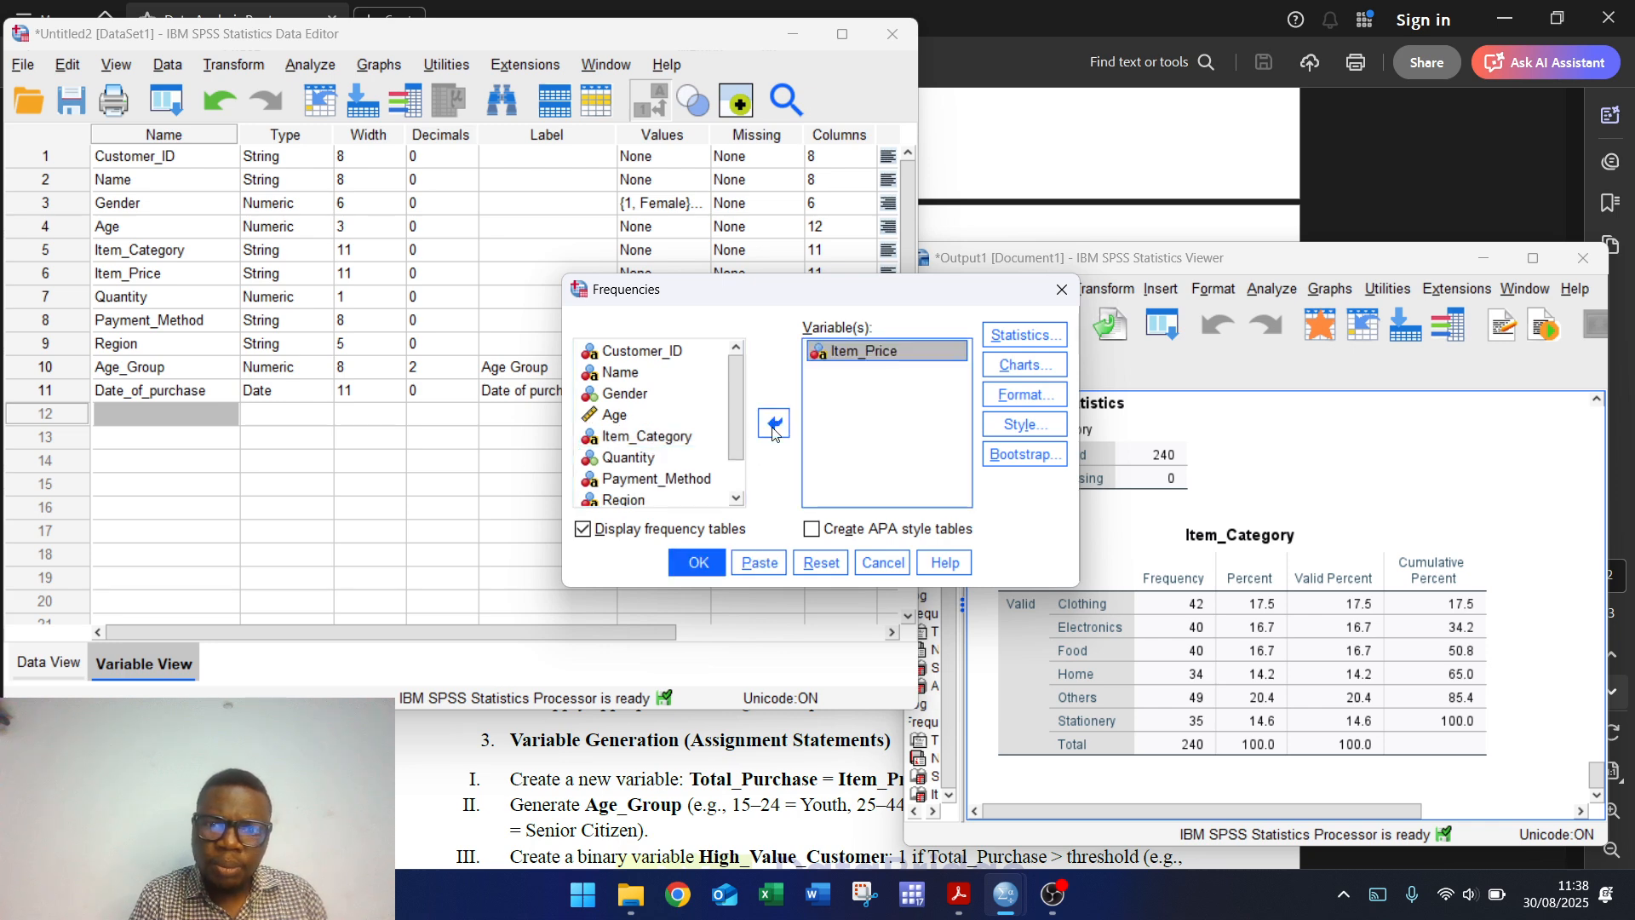
{"action": "left_click", "coordinate": [698, 562]}
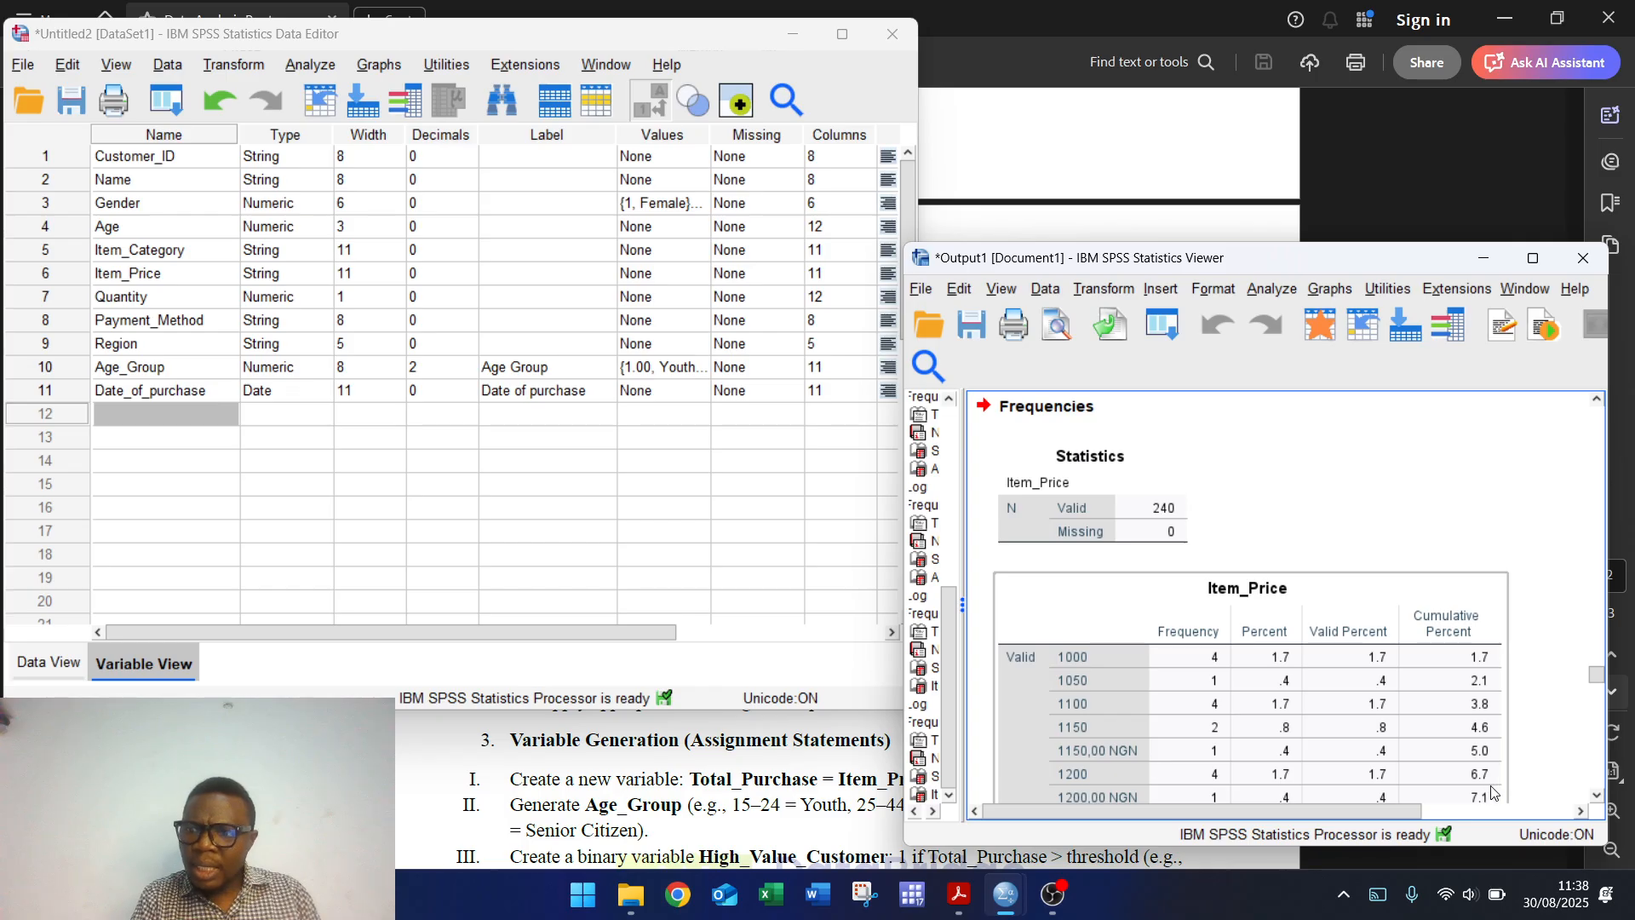
{"action": "left_click", "coordinate": [1596, 794]}
{"action": "scroll", "coordinate": [1596, 794], "scroll_direction": "down", "scroll_amount": 5}
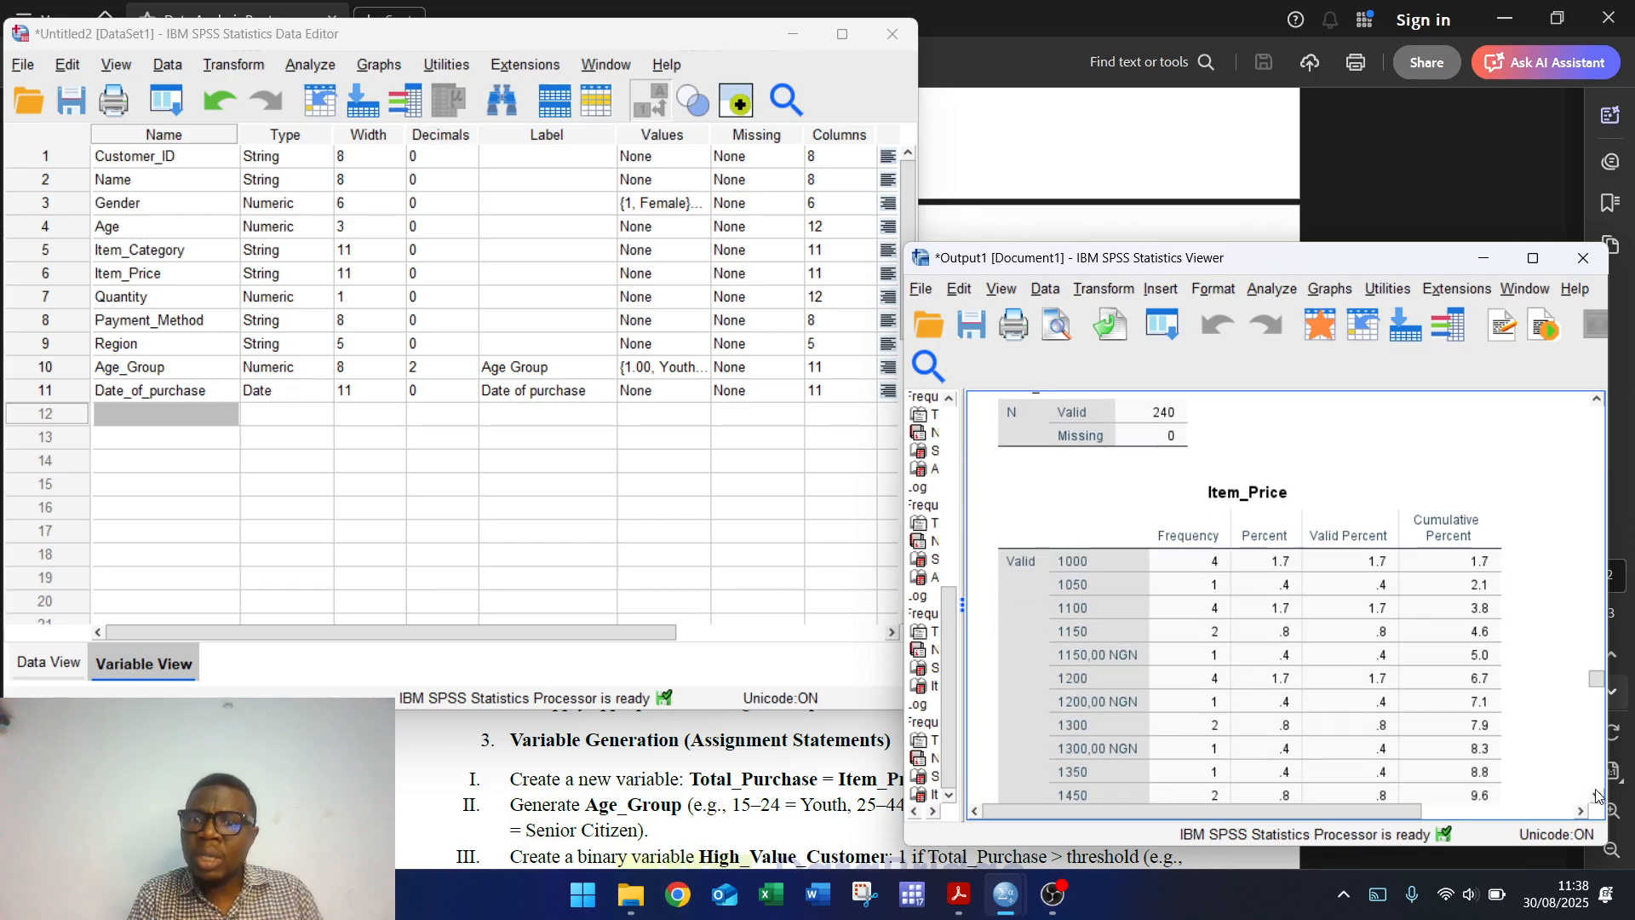
{"action": "left_click", "coordinate": [1108, 682]}
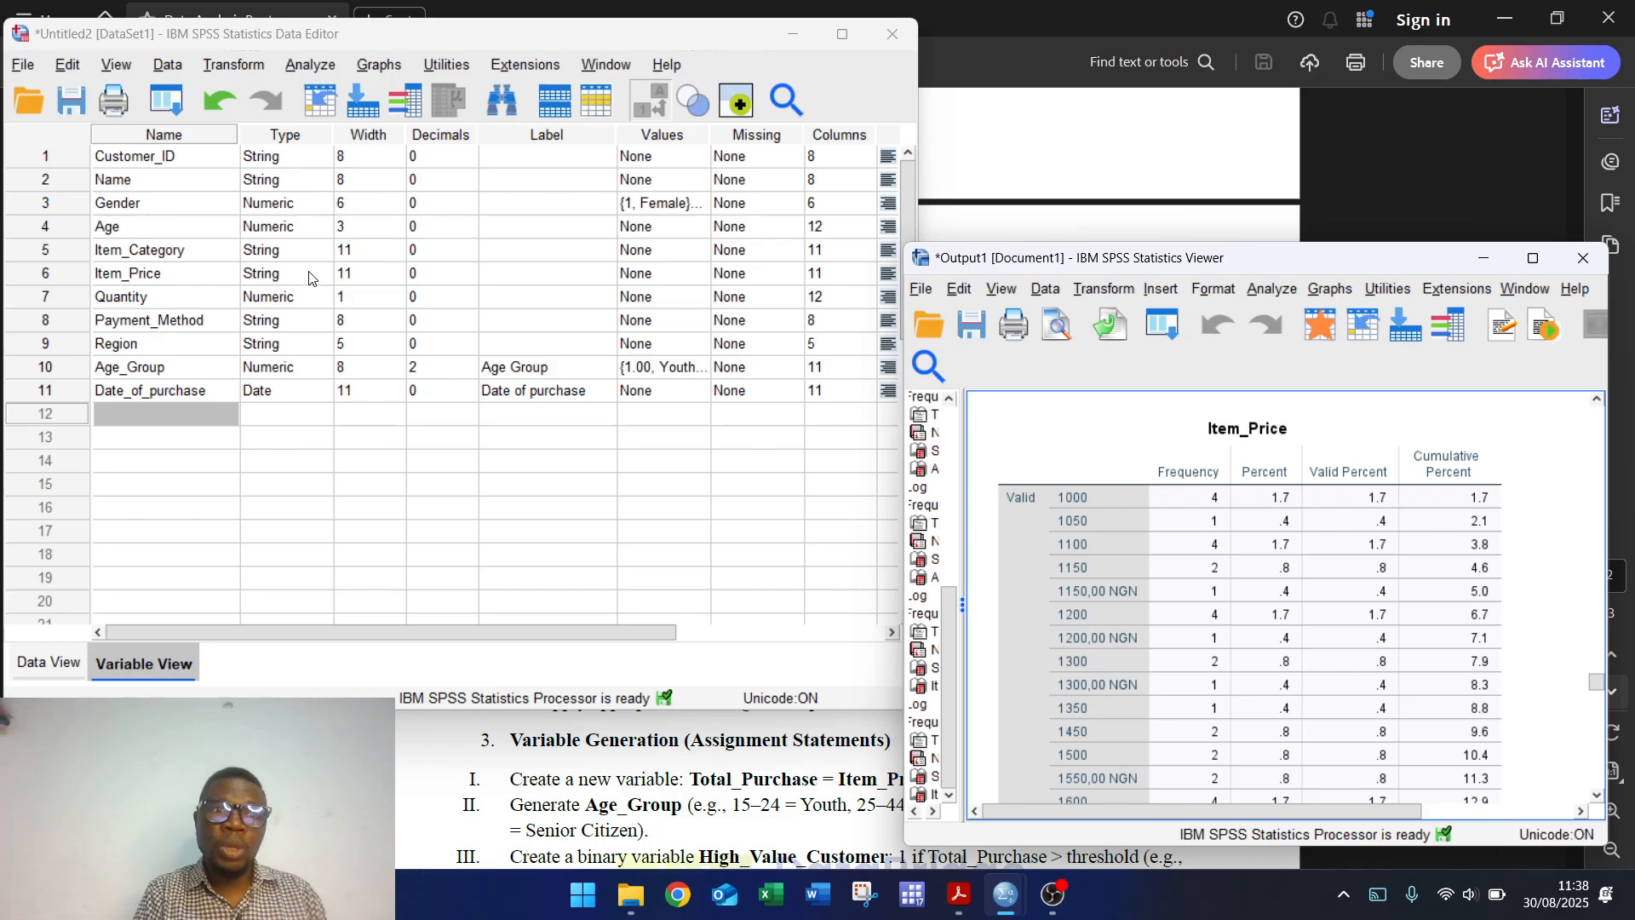
Step: In Data View, replace every 'NGN' in the Item_Price column with nothing (30 replacements)
{"action": "left_click", "coordinate": [43, 668]}
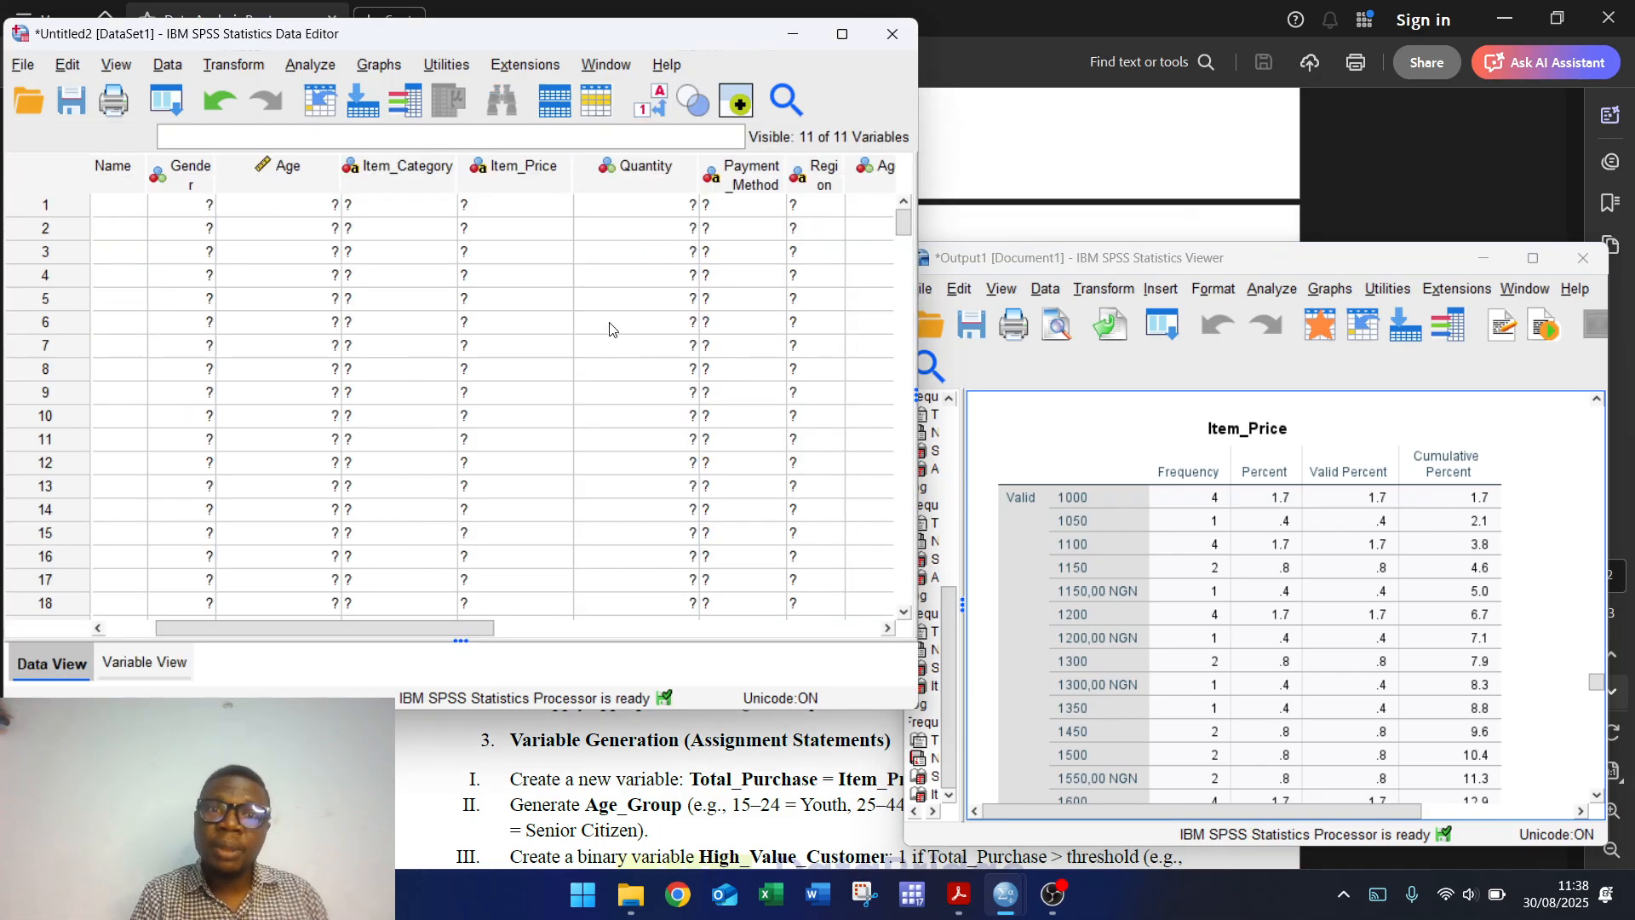
{"action": "left_click", "coordinate": [536, 176]}
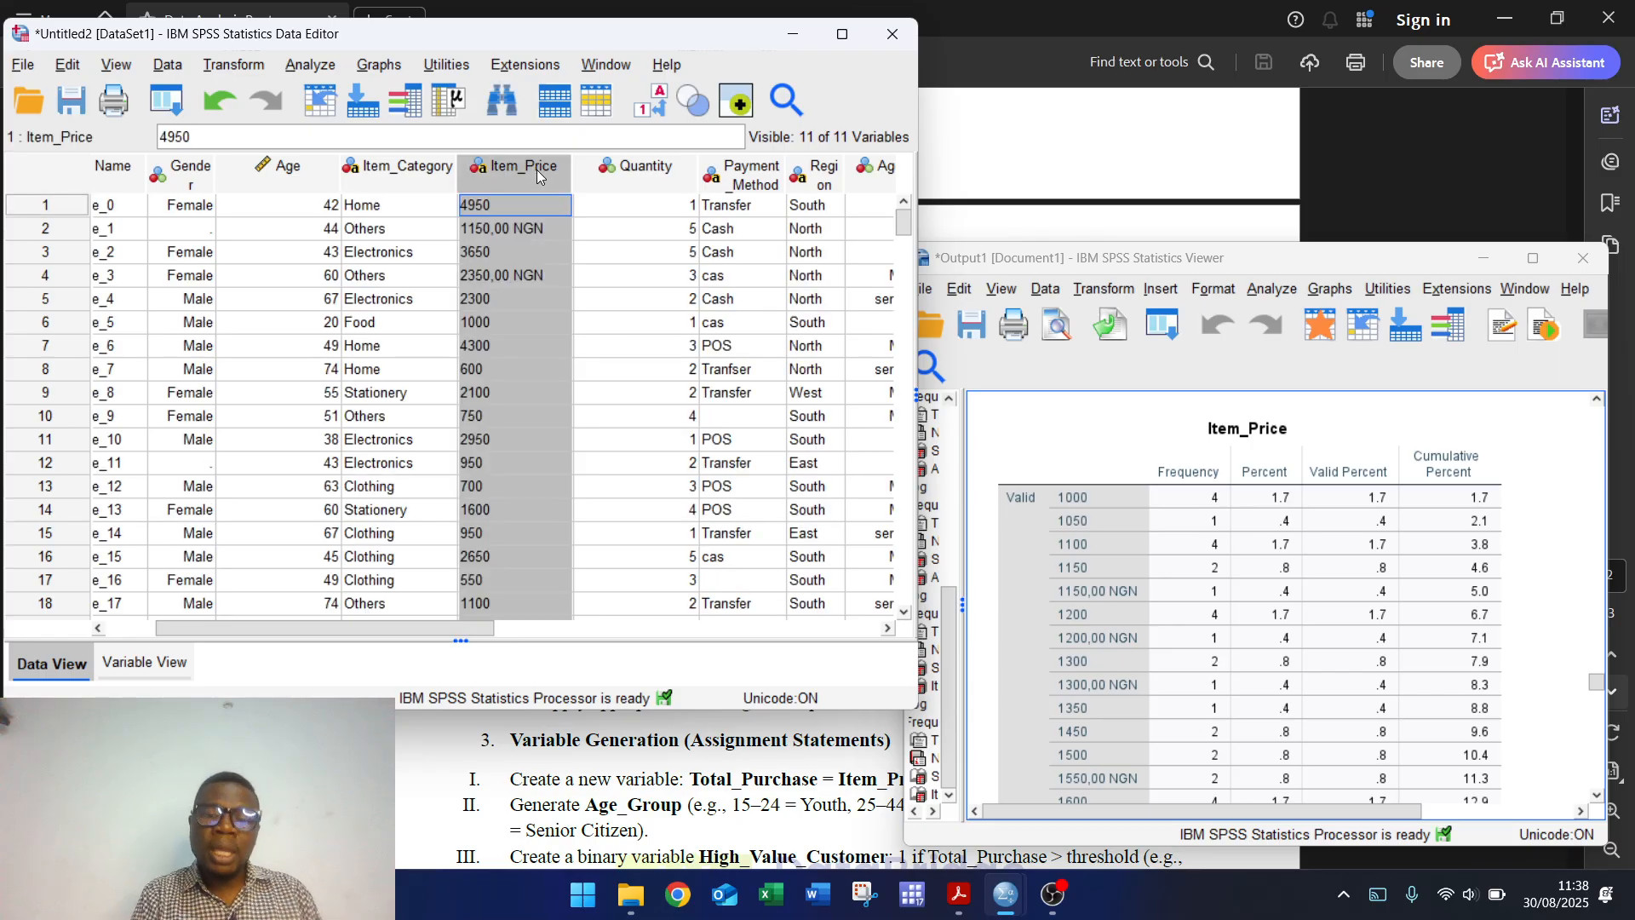
{"action": "key", "text": "ctrl+h"}
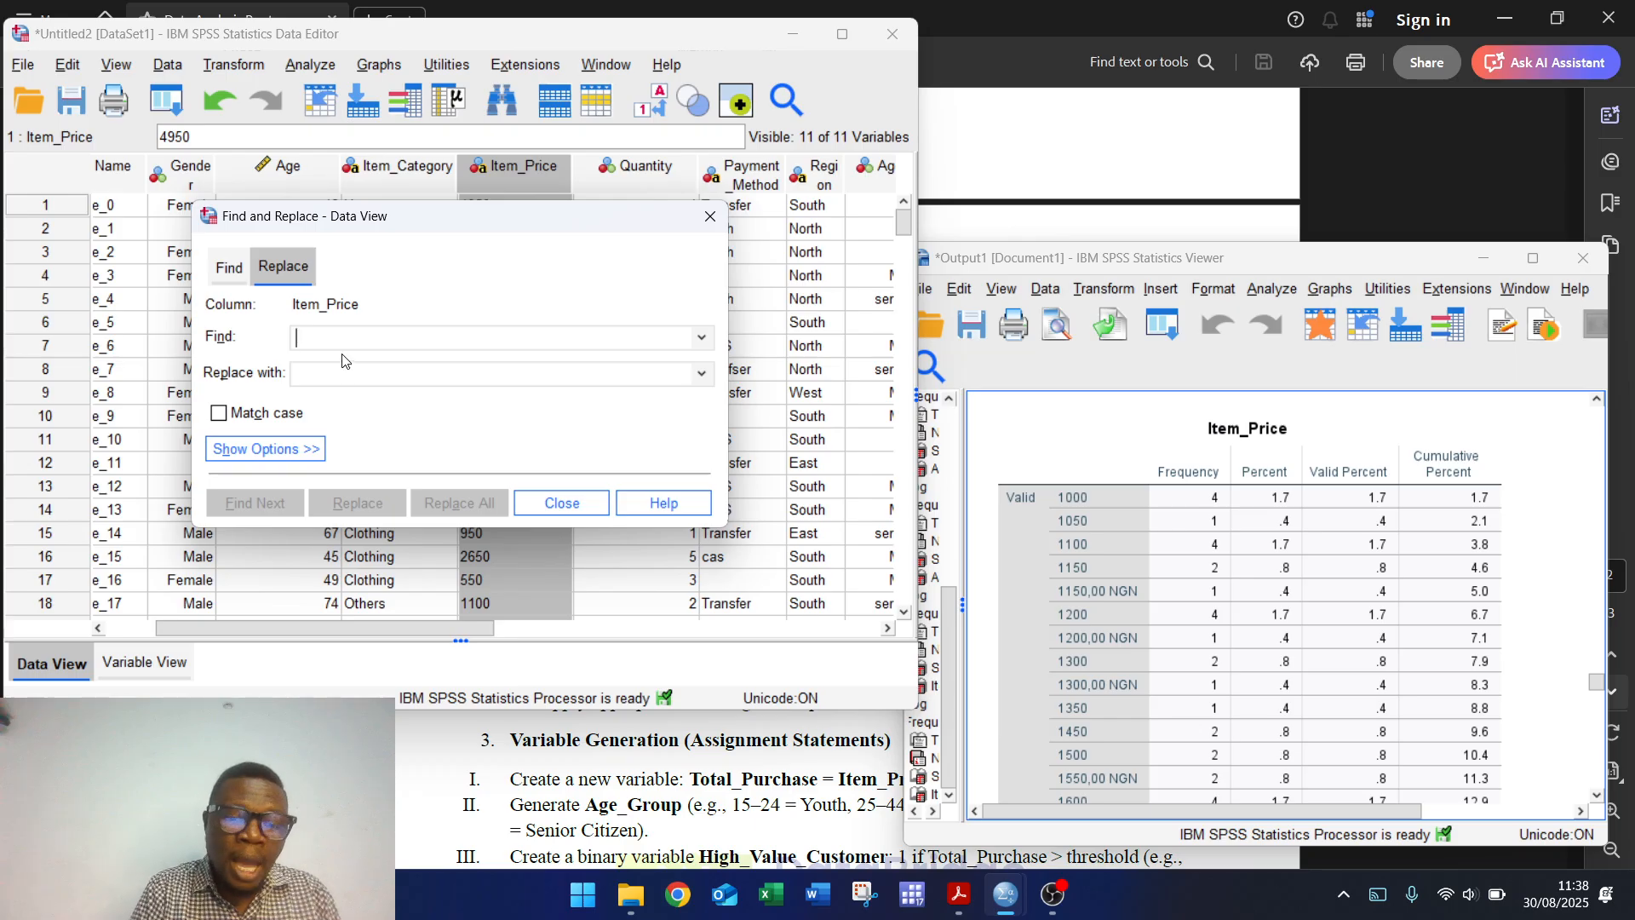
{"action": "type", "text": "NGN"}
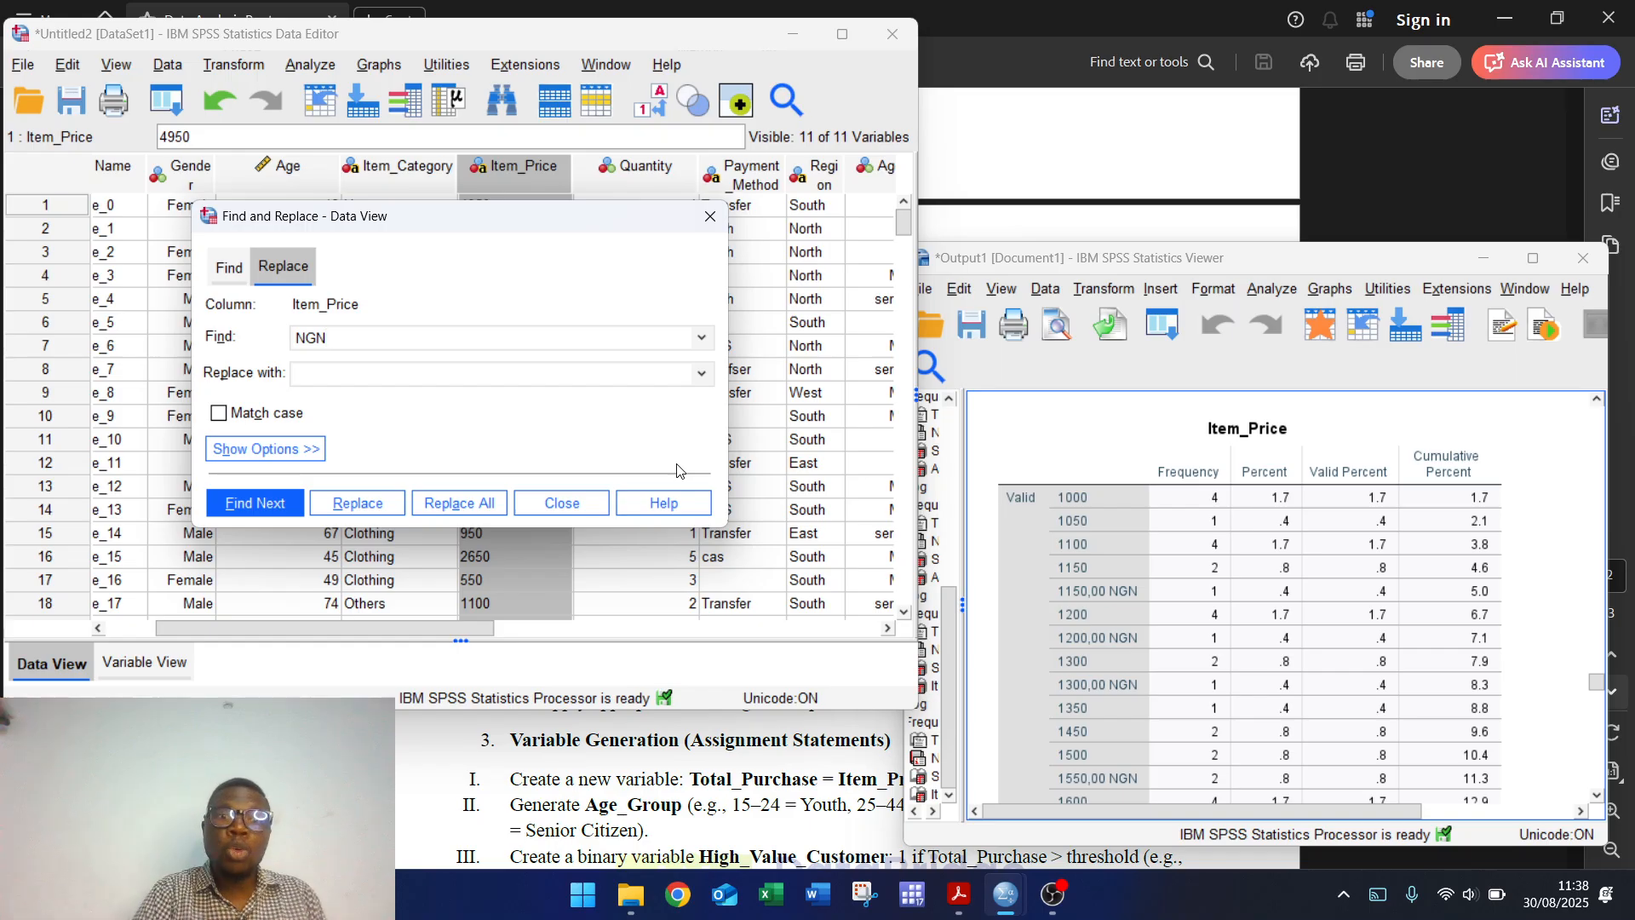
{"action": "left_click", "coordinate": [462, 504]}
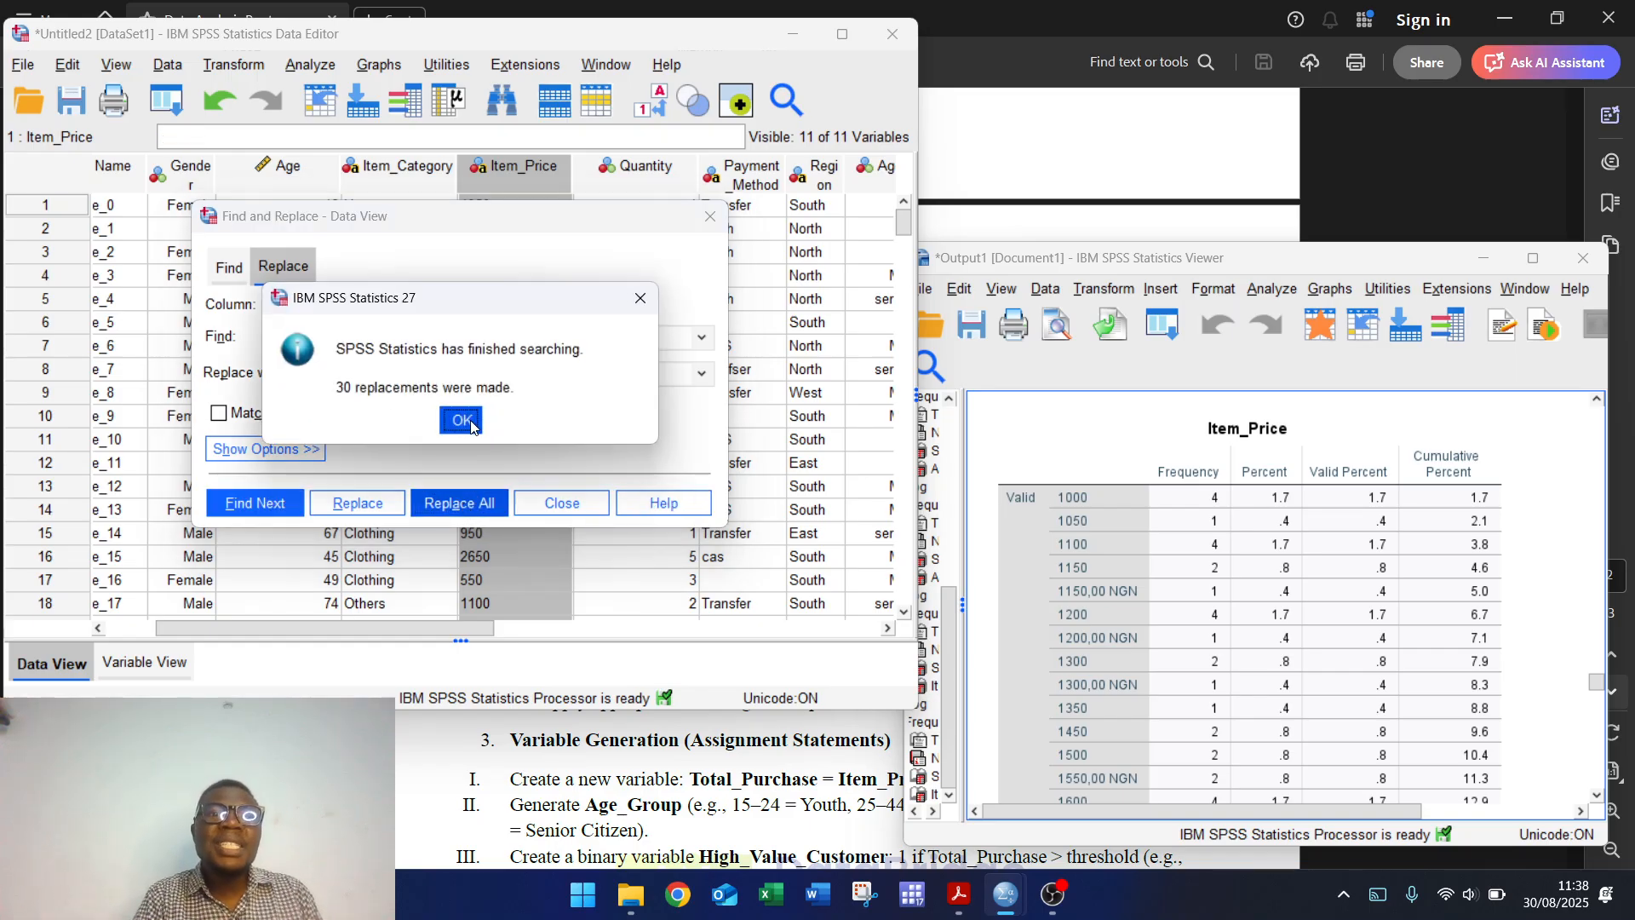
{"action": "left_click", "coordinate": [460, 418]}
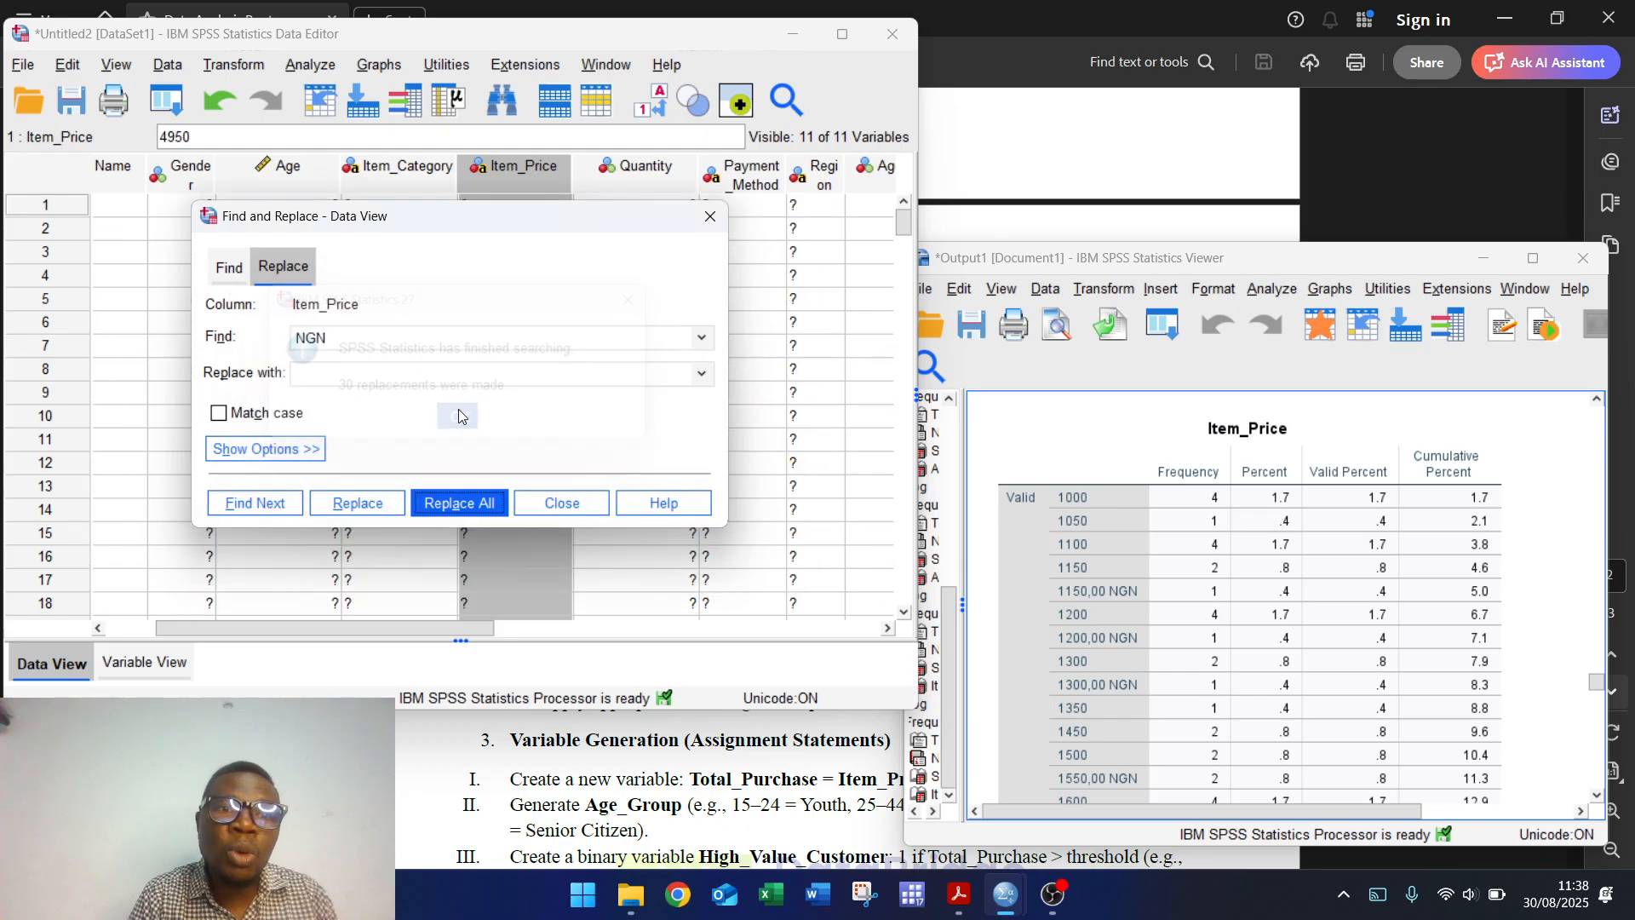
{"action": "left_click", "coordinate": [709, 222]}
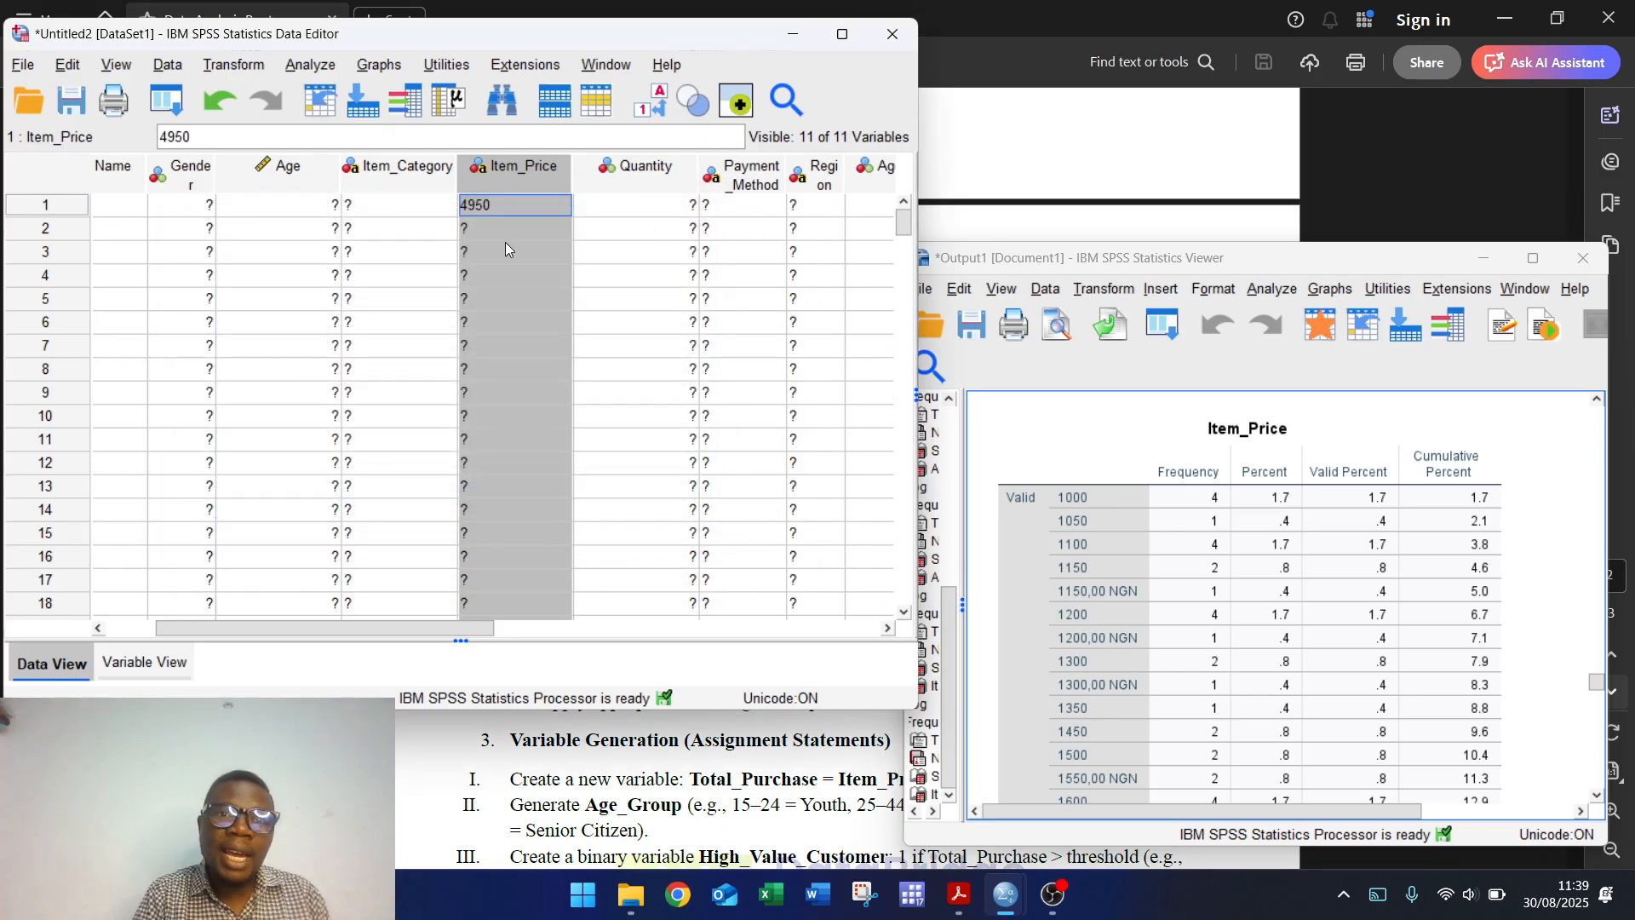
Step: Change Item_Price's variable type to Comma numeric in Variable View
{"action": "left_click", "coordinate": [147, 663]}
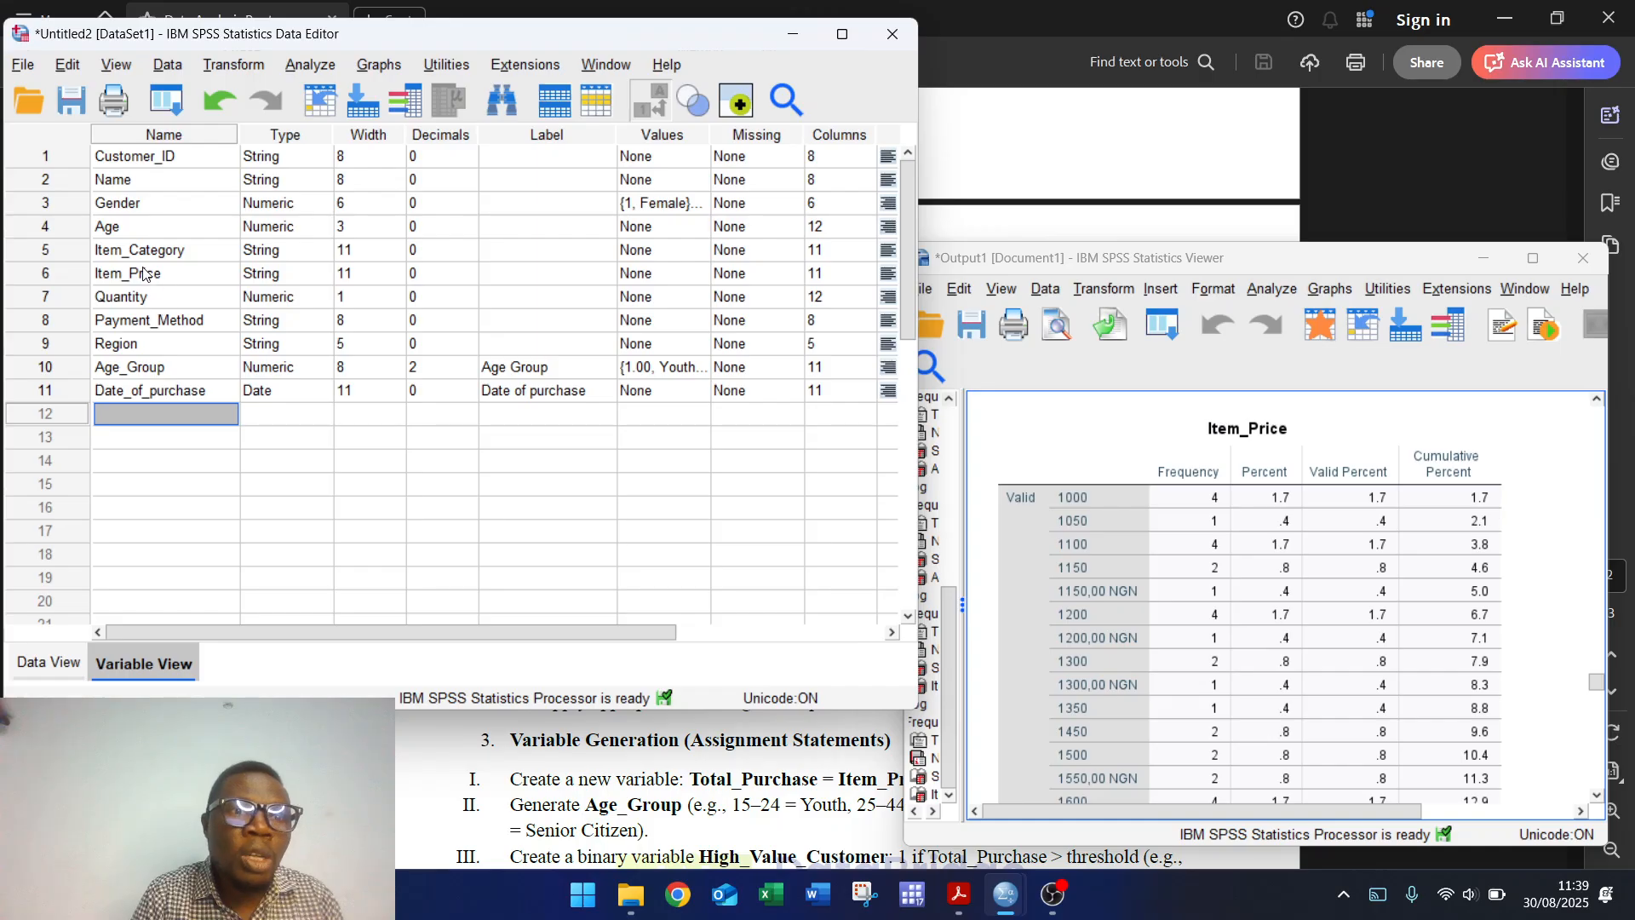
{"action": "double_click", "coordinate": [330, 283]}
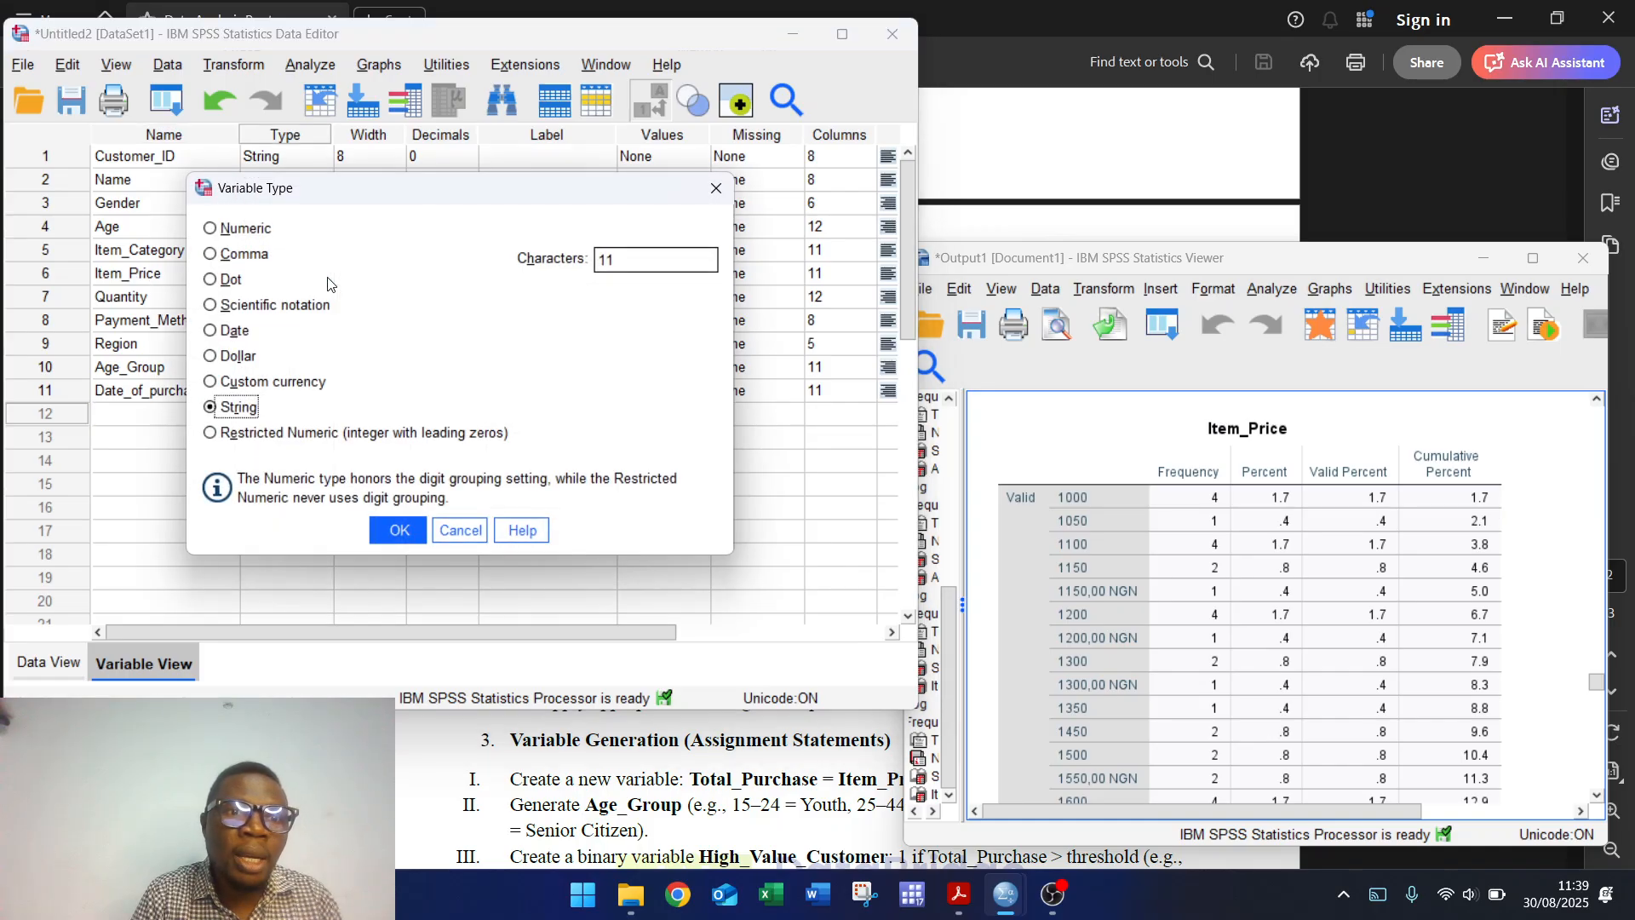
{"action": "left_click", "coordinate": [246, 256]}
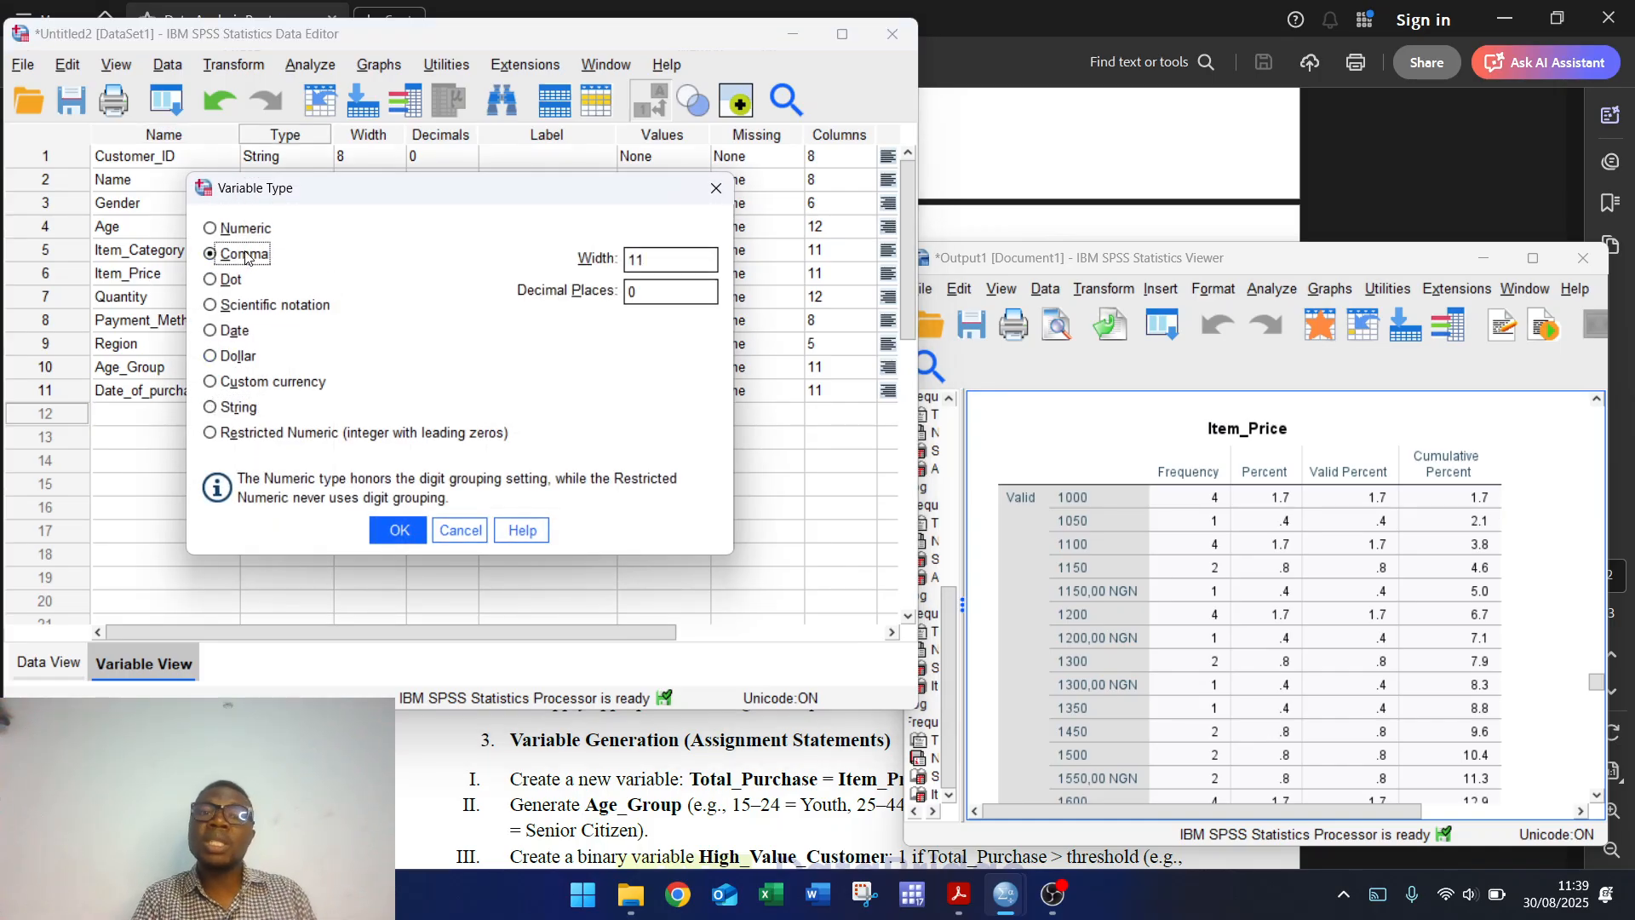
{"action": "left_click", "coordinate": [396, 527]}
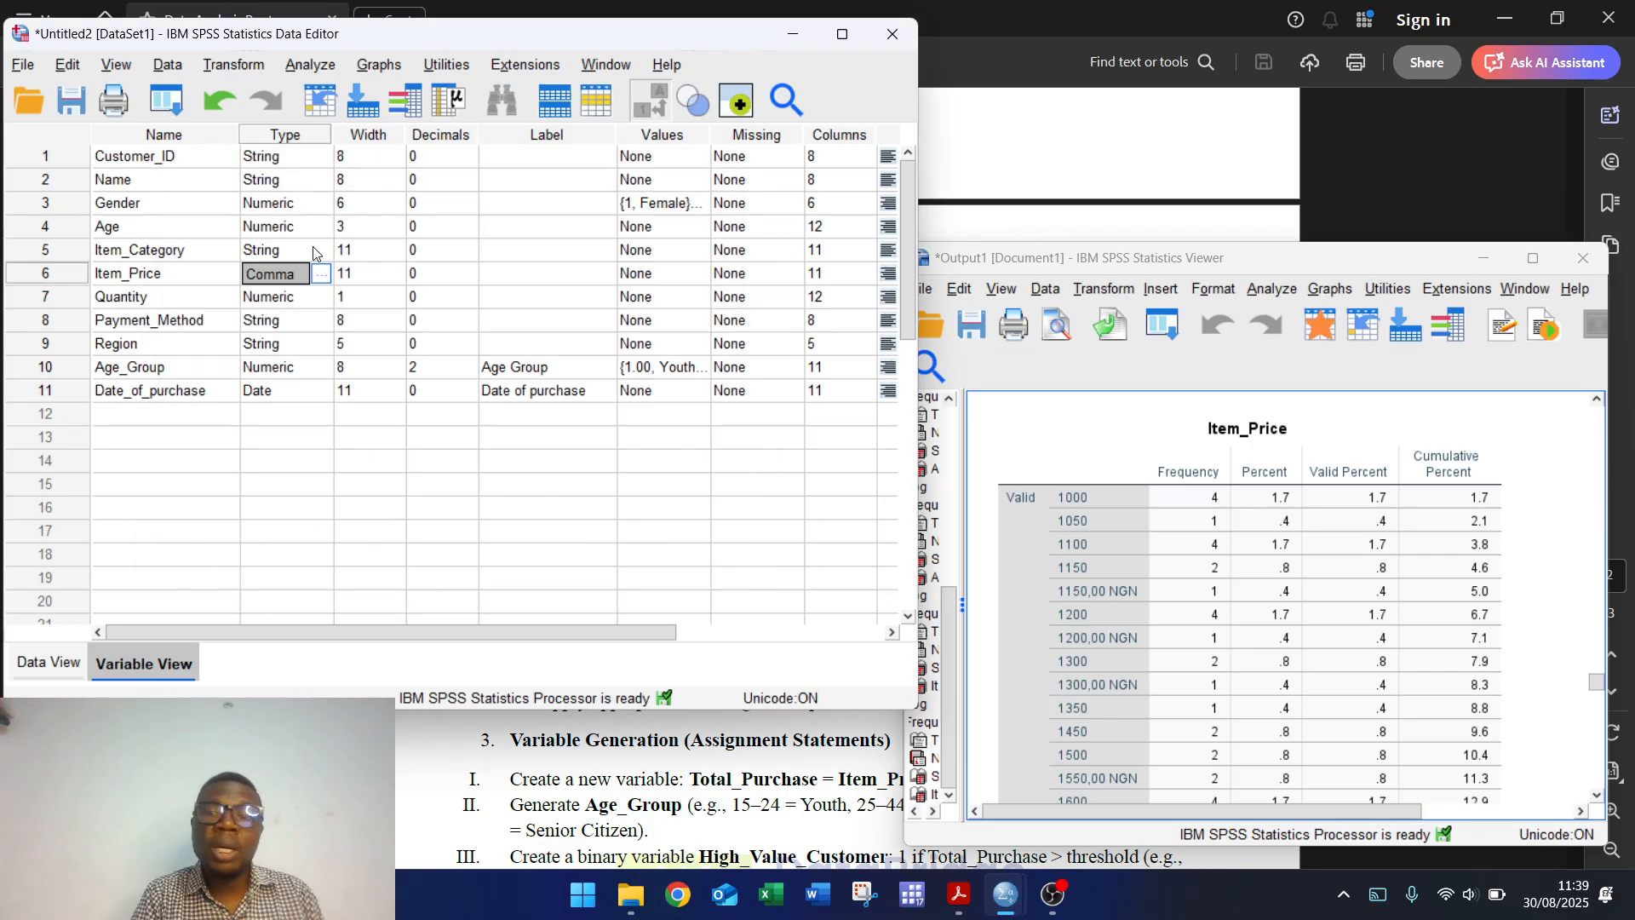
Step: Rerun the Item_Price frequency table, now showing 240 numeric prices from 500 to 495,000
{"action": "left_click", "coordinate": [298, 66]}
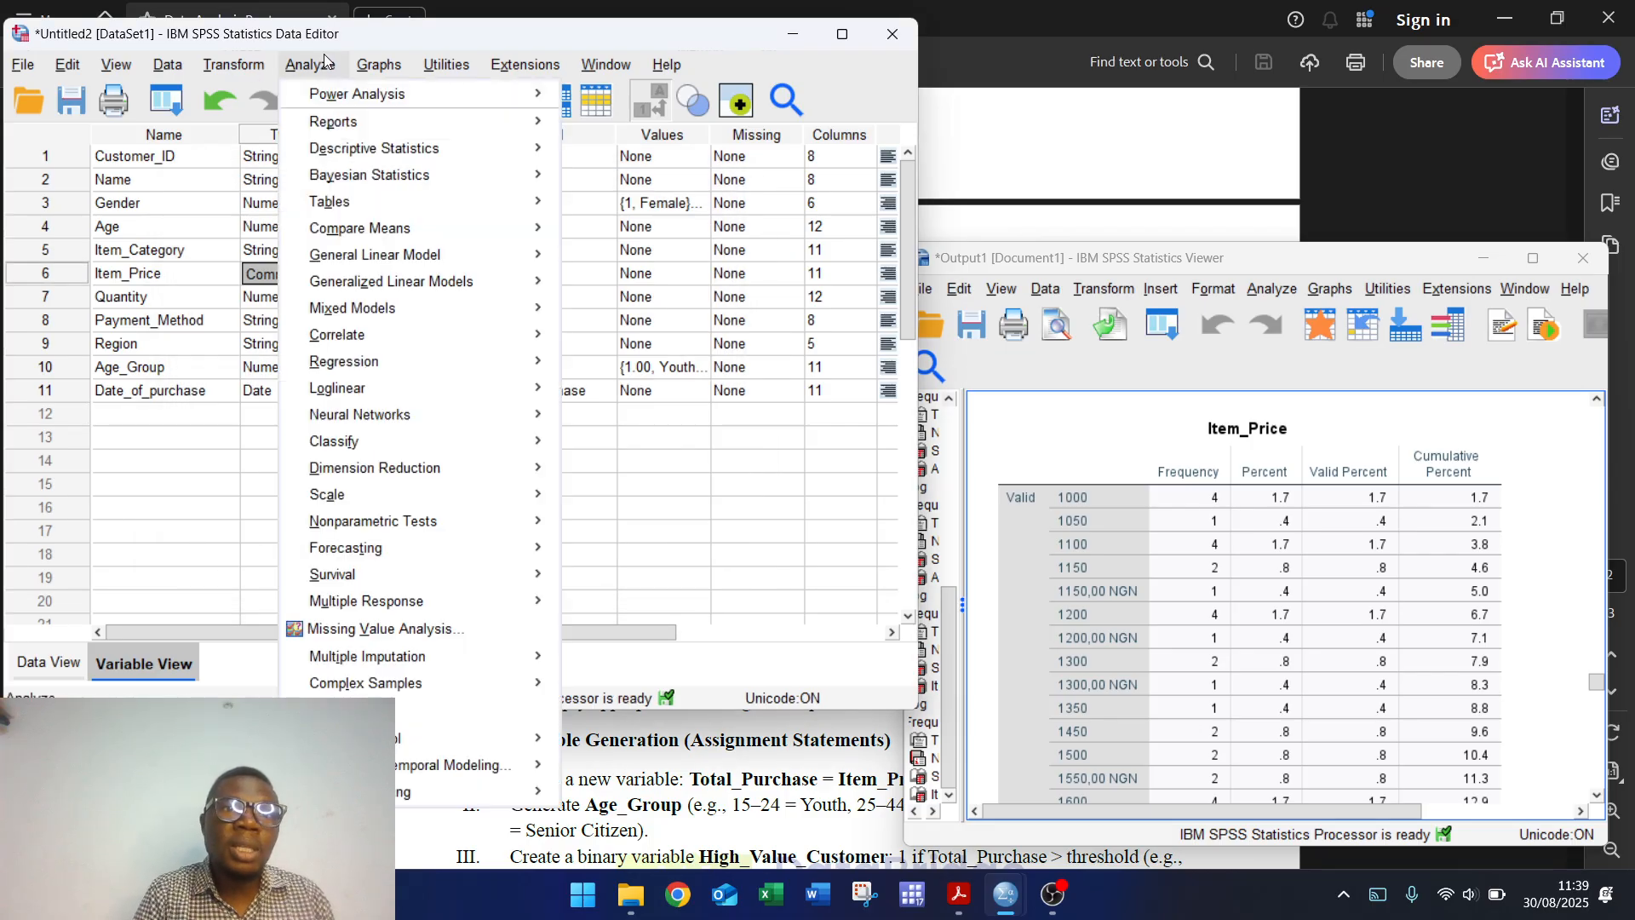
{"action": "mouse_move", "coordinate": [475, 149]}
{"action": "left_click", "coordinate": [632, 155]}
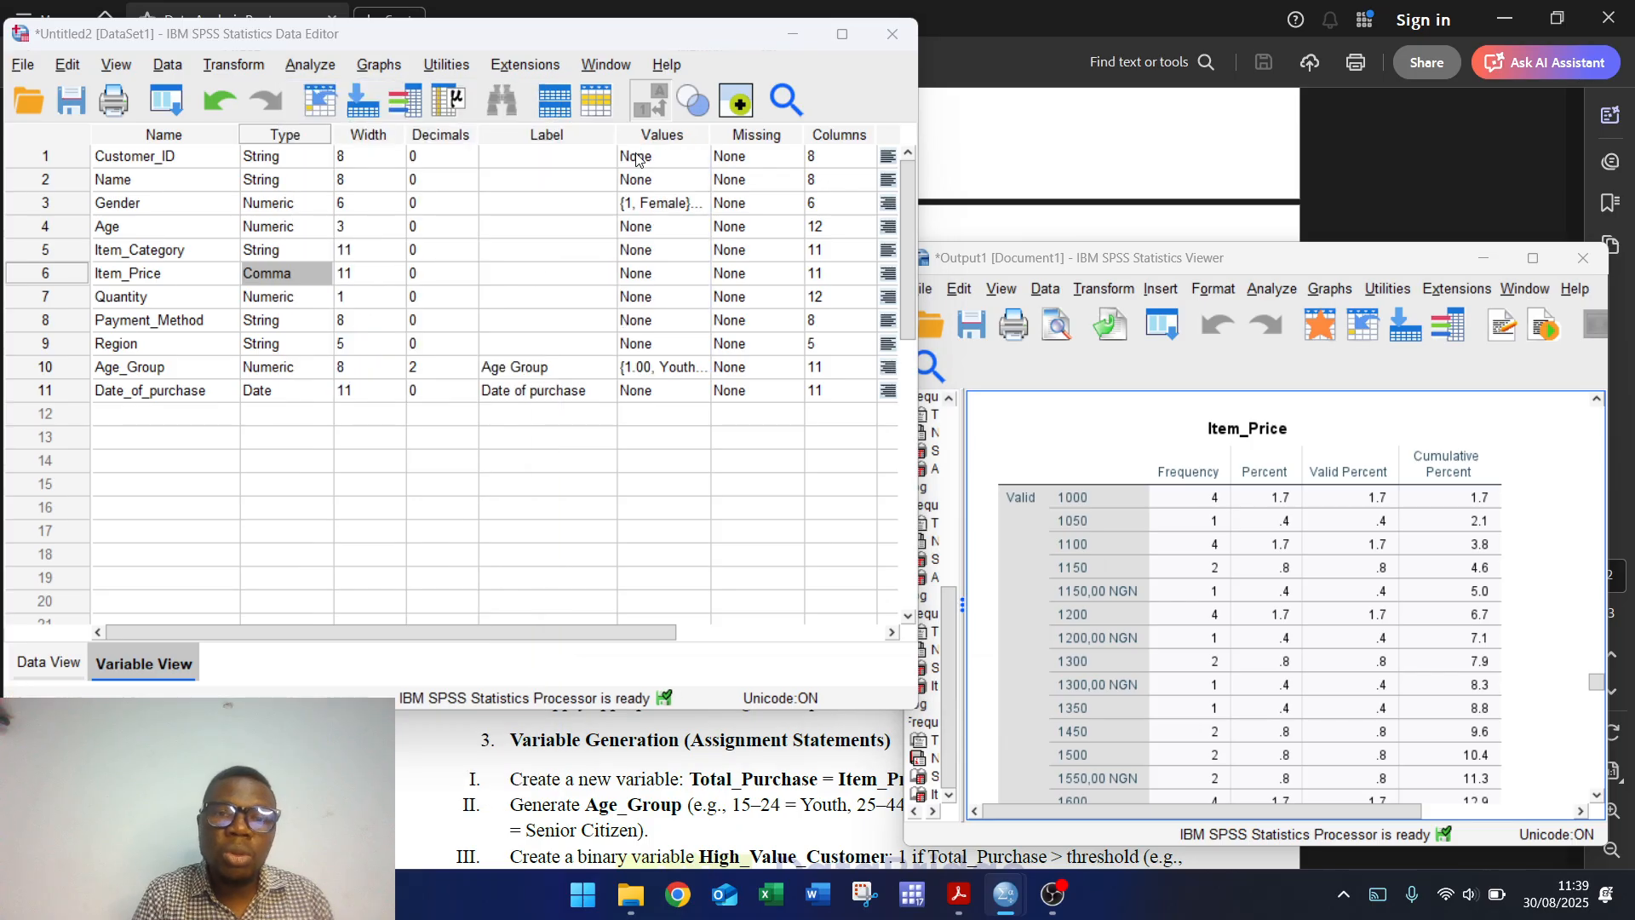
{"action": "left_click", "coordinate": [702, 565]}
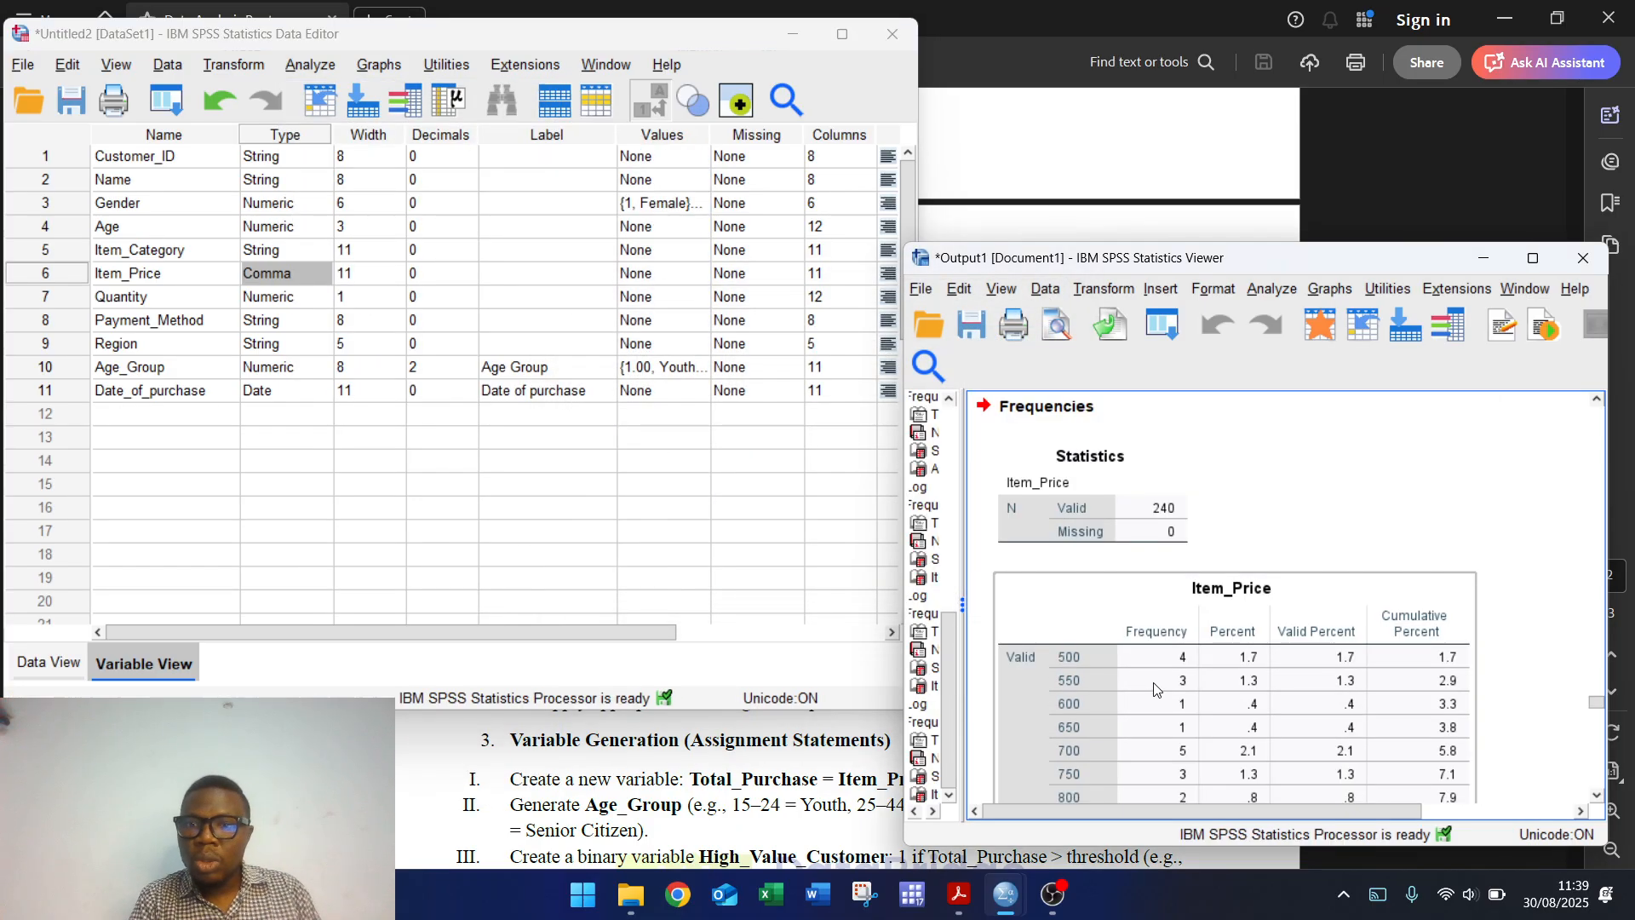
{"action": "left_click", "coordinate": [1598, 795]}
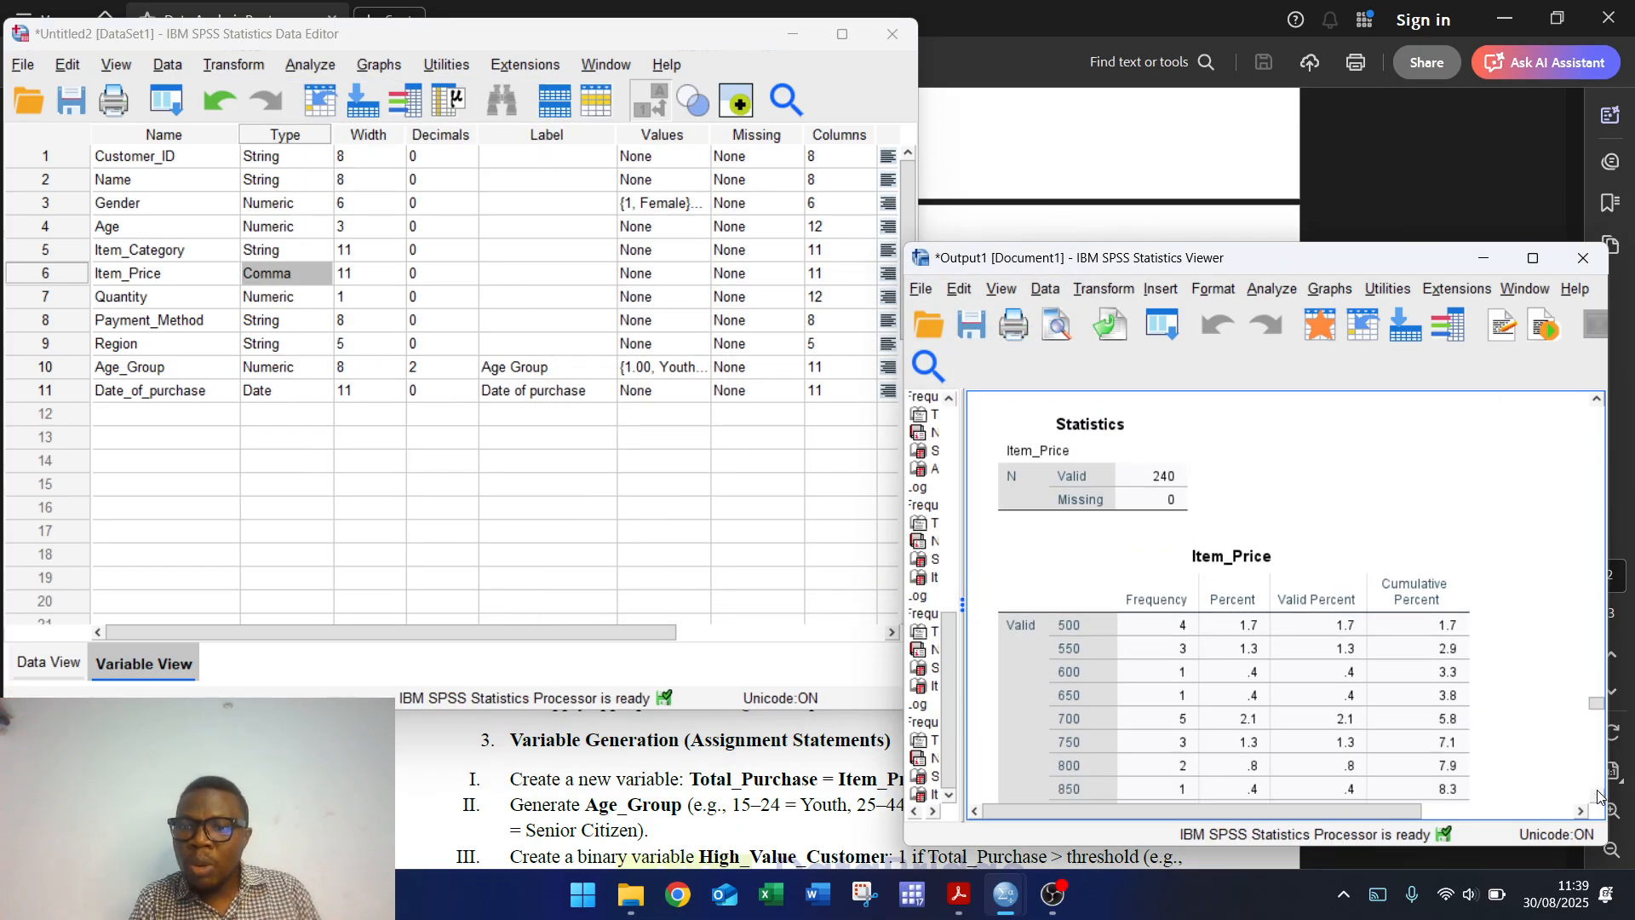
{"action": "left_click_drag", "start_coordinate": [1597, 794], "coordinate": [1598, 795]}
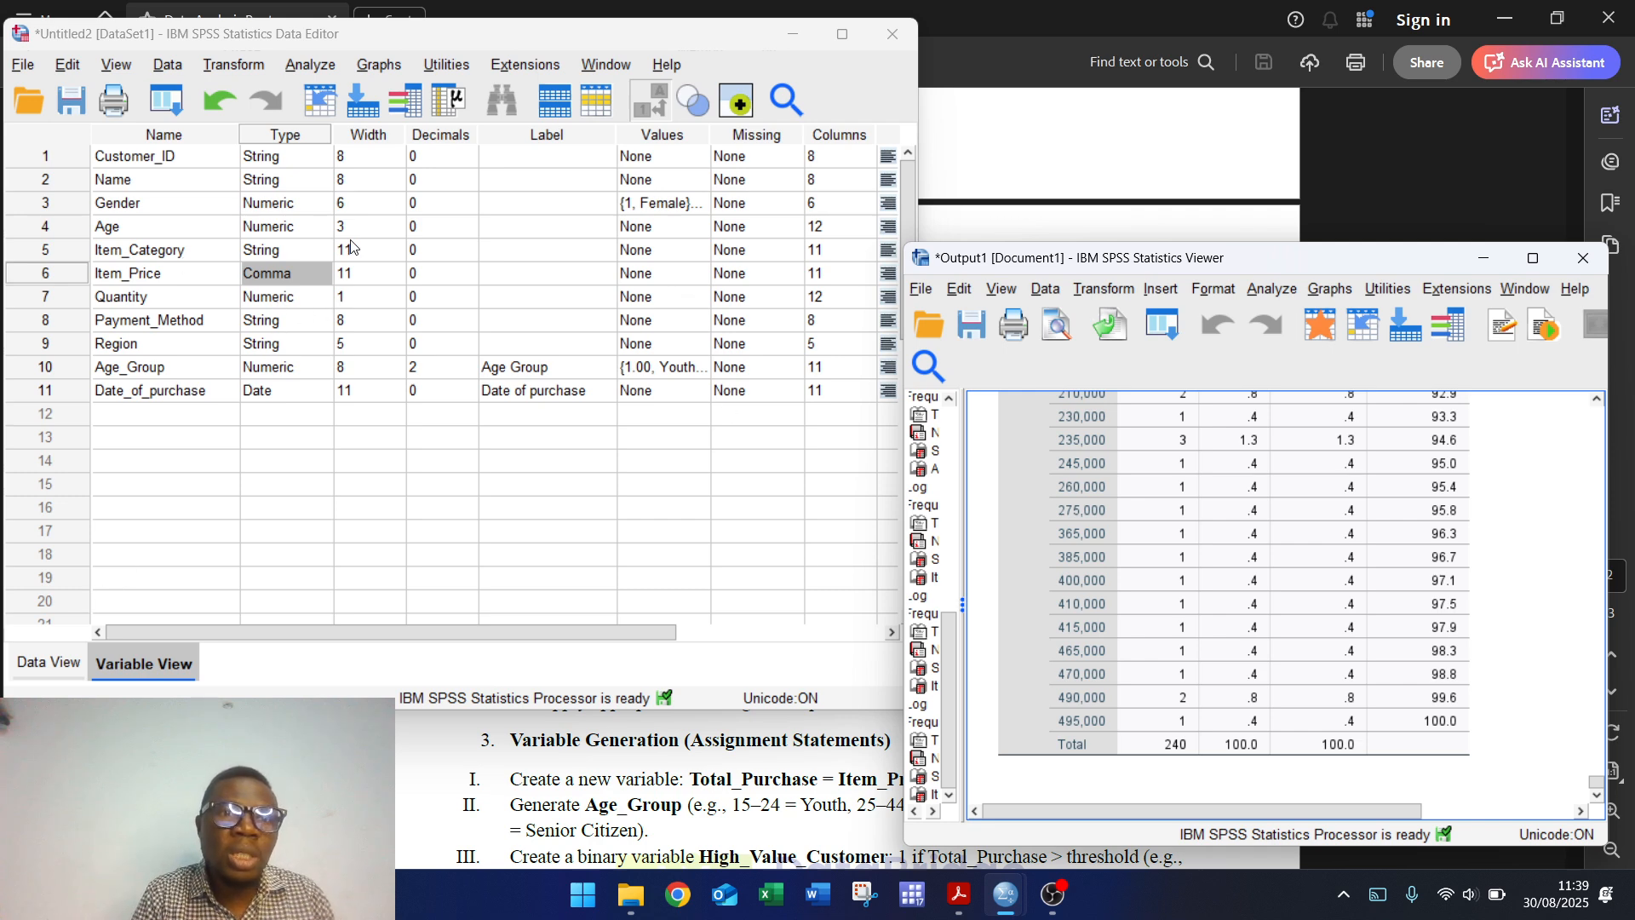
Step: Reset Frequencies and run a frequency table for Quantity
{"action": "left_click", "coordinate": [320, 55]}
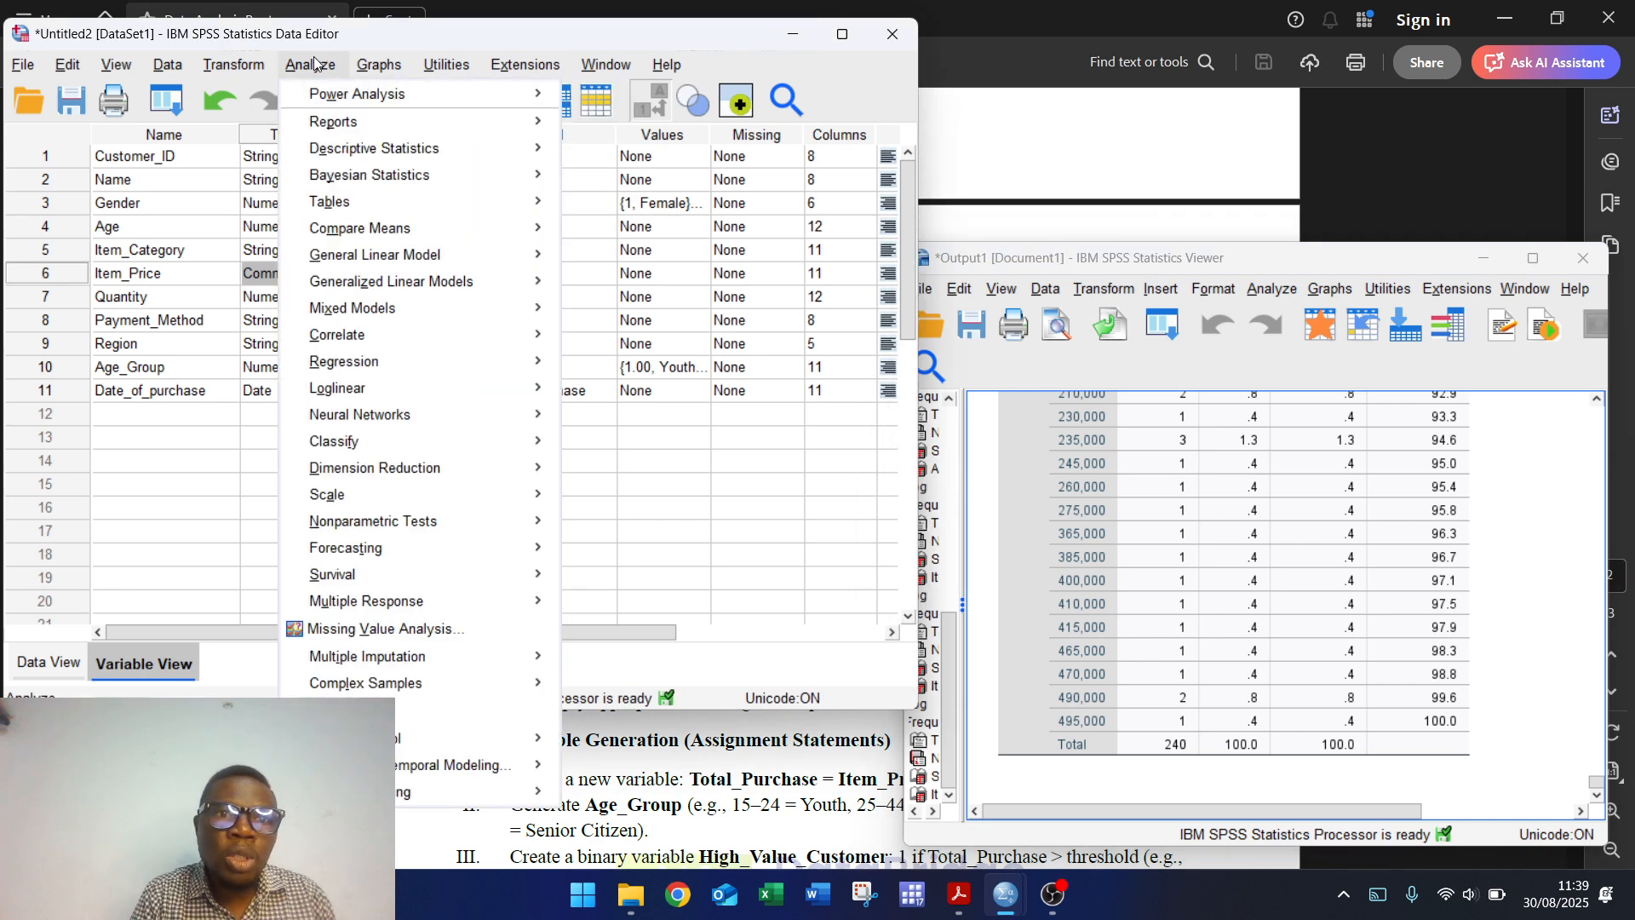
{"action": "mouse_move", "coordinate": [492, 155]}
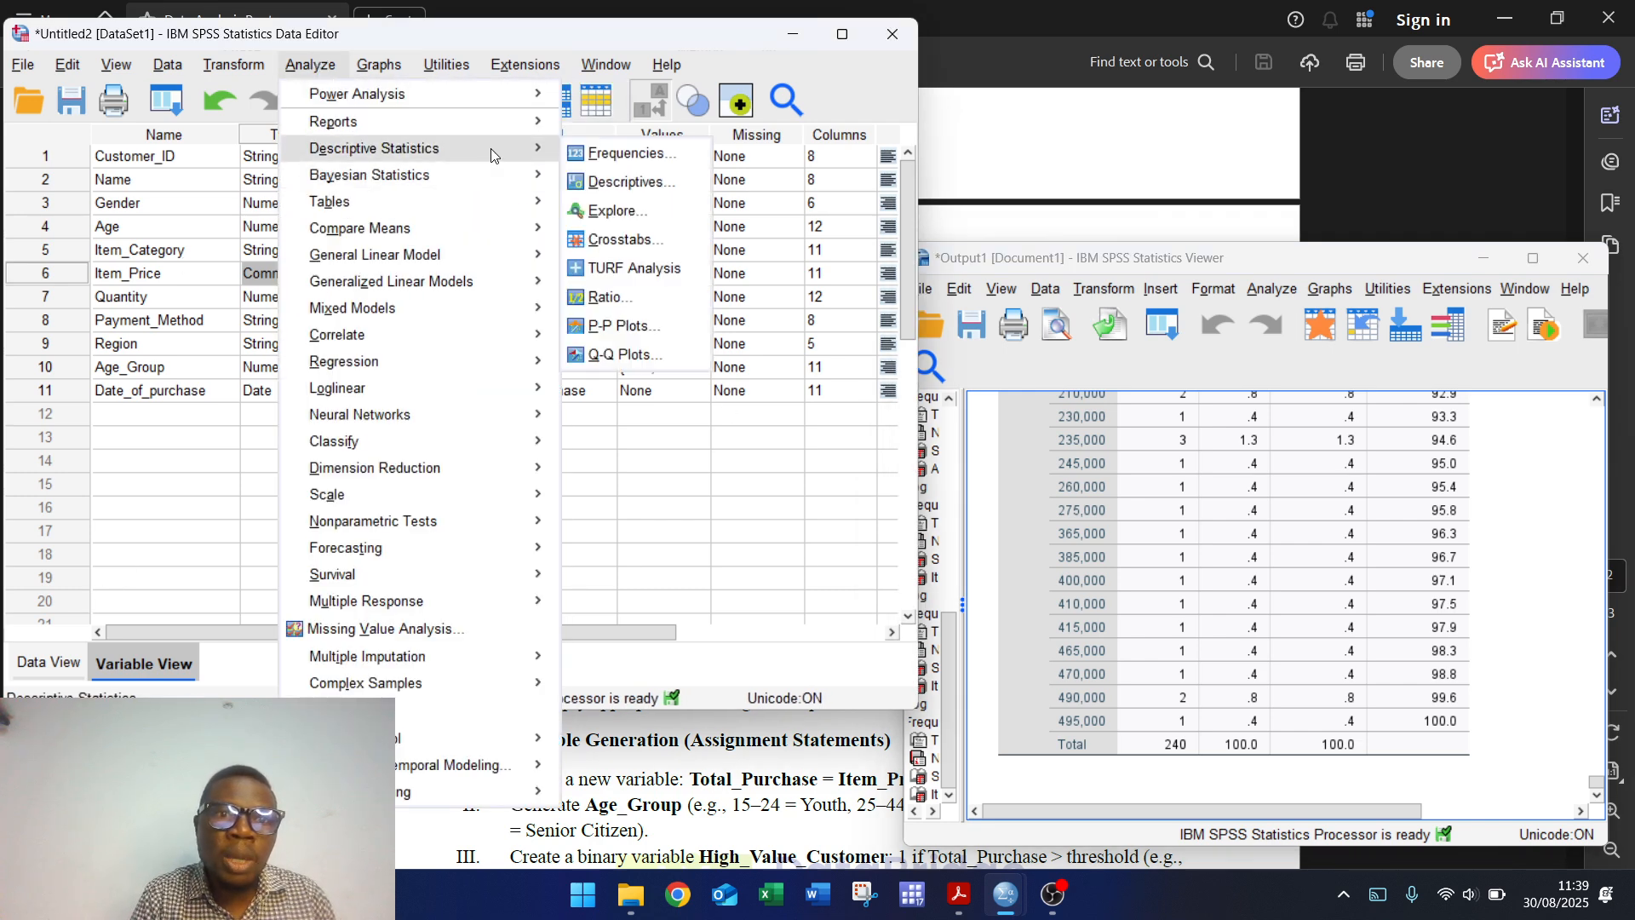
{"action": "left_click", "coordinate": [628, 155]}
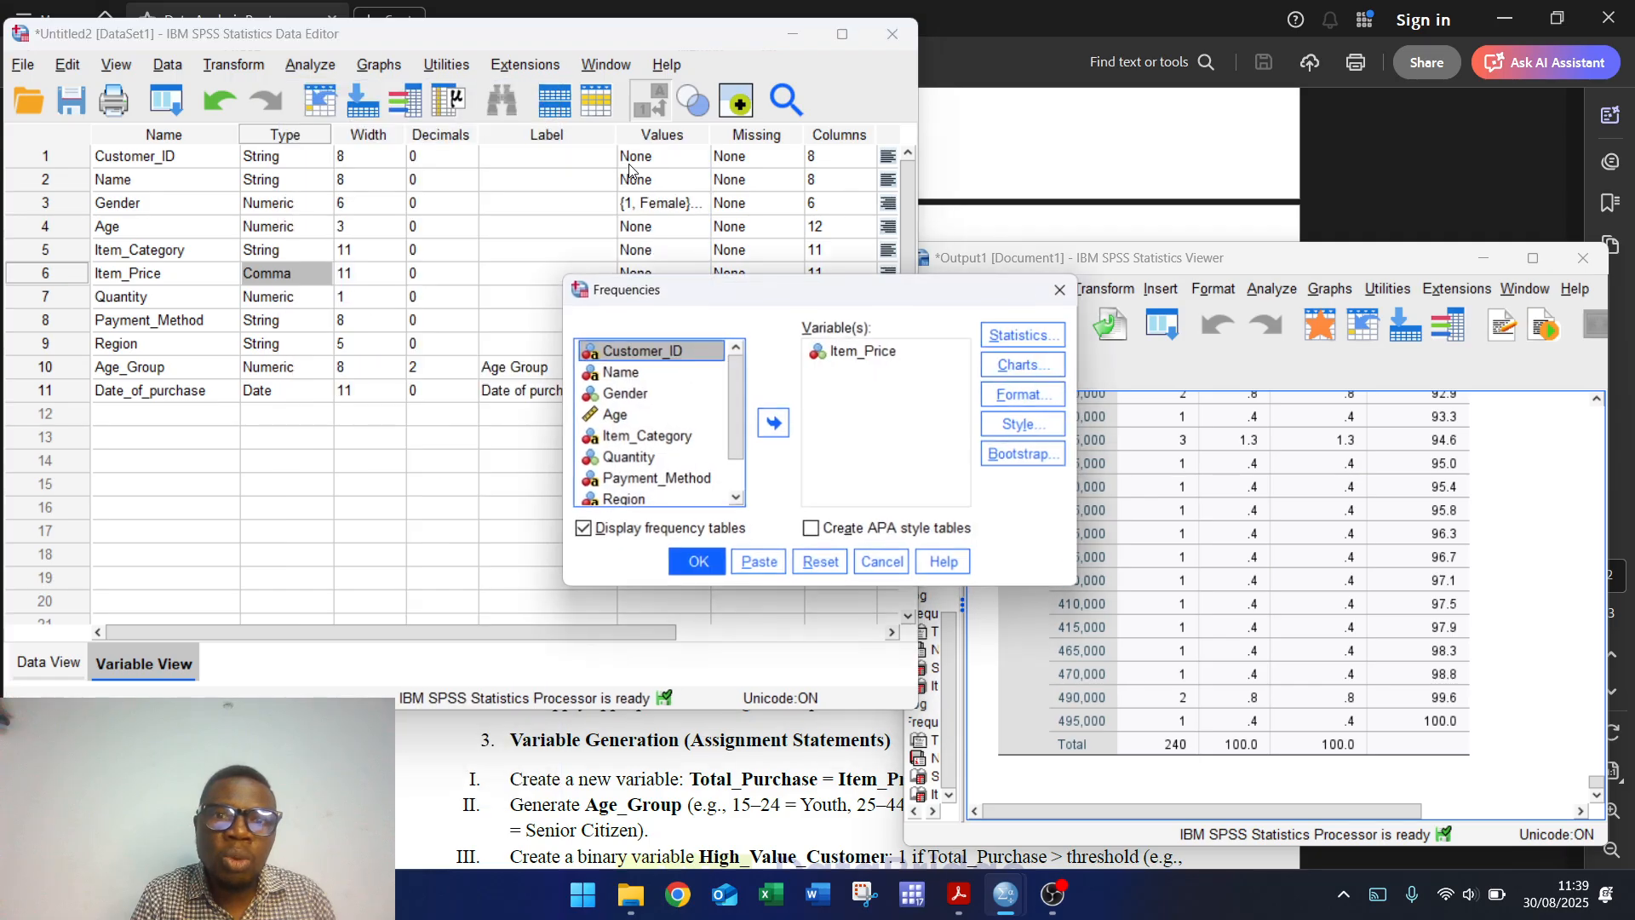
{"action": "left_click", "coordinate": [823, 562]}
{"action": "left_click", "coordinate": [636, 461]}
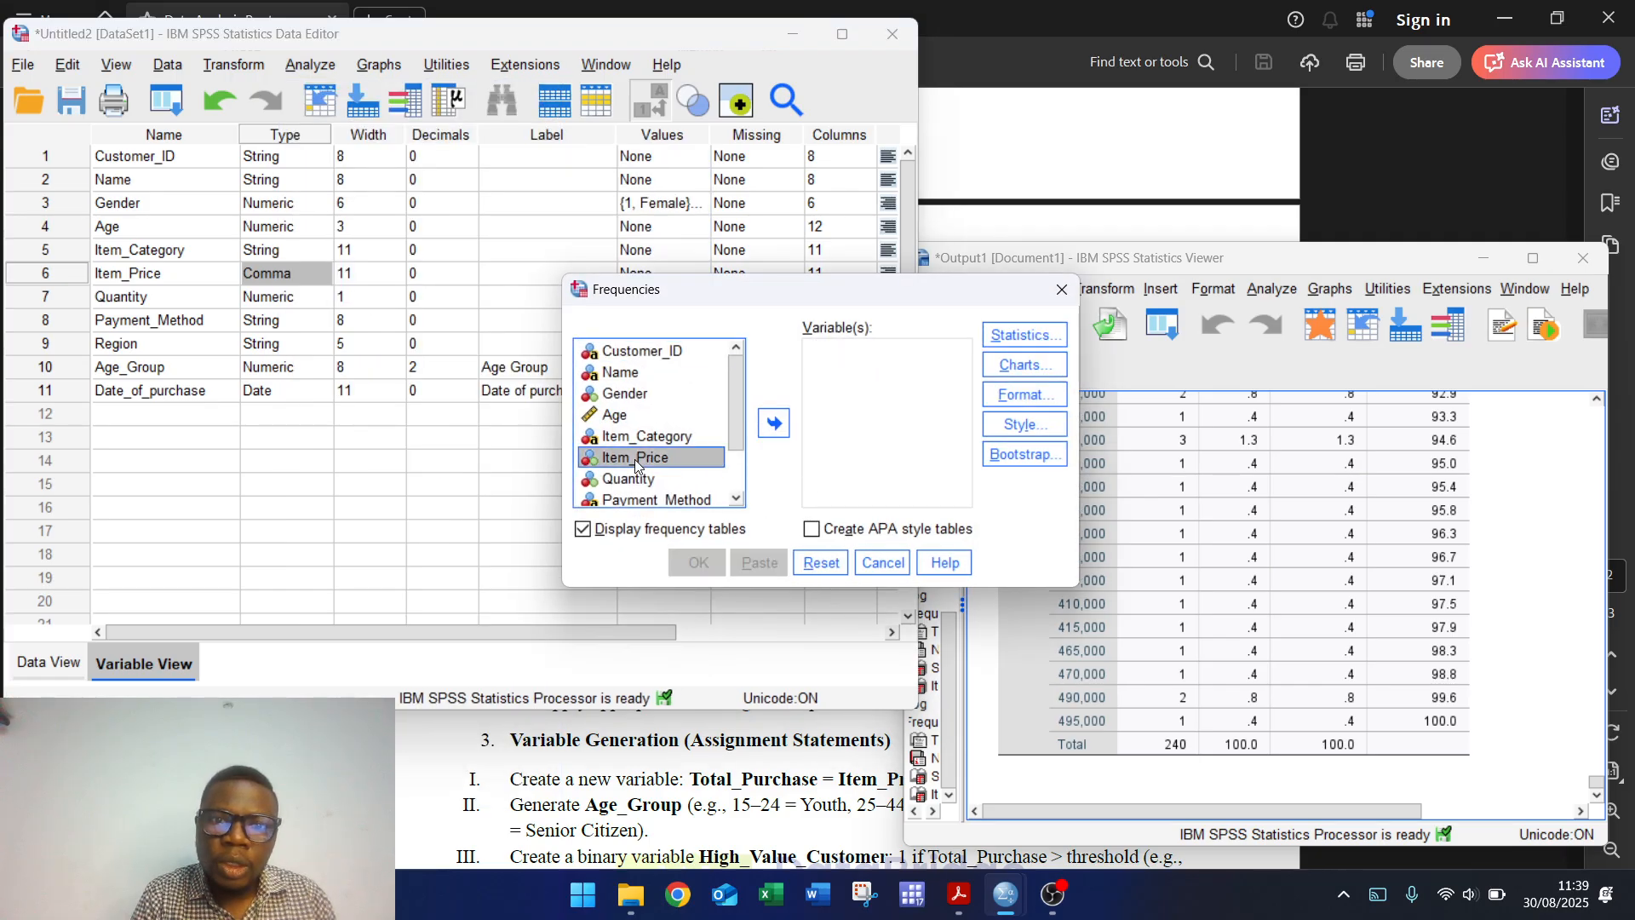
{"action": "left_click", "coordinate": [636, 479]}
{"action": "left_click", "coordinate": [771, 424]}
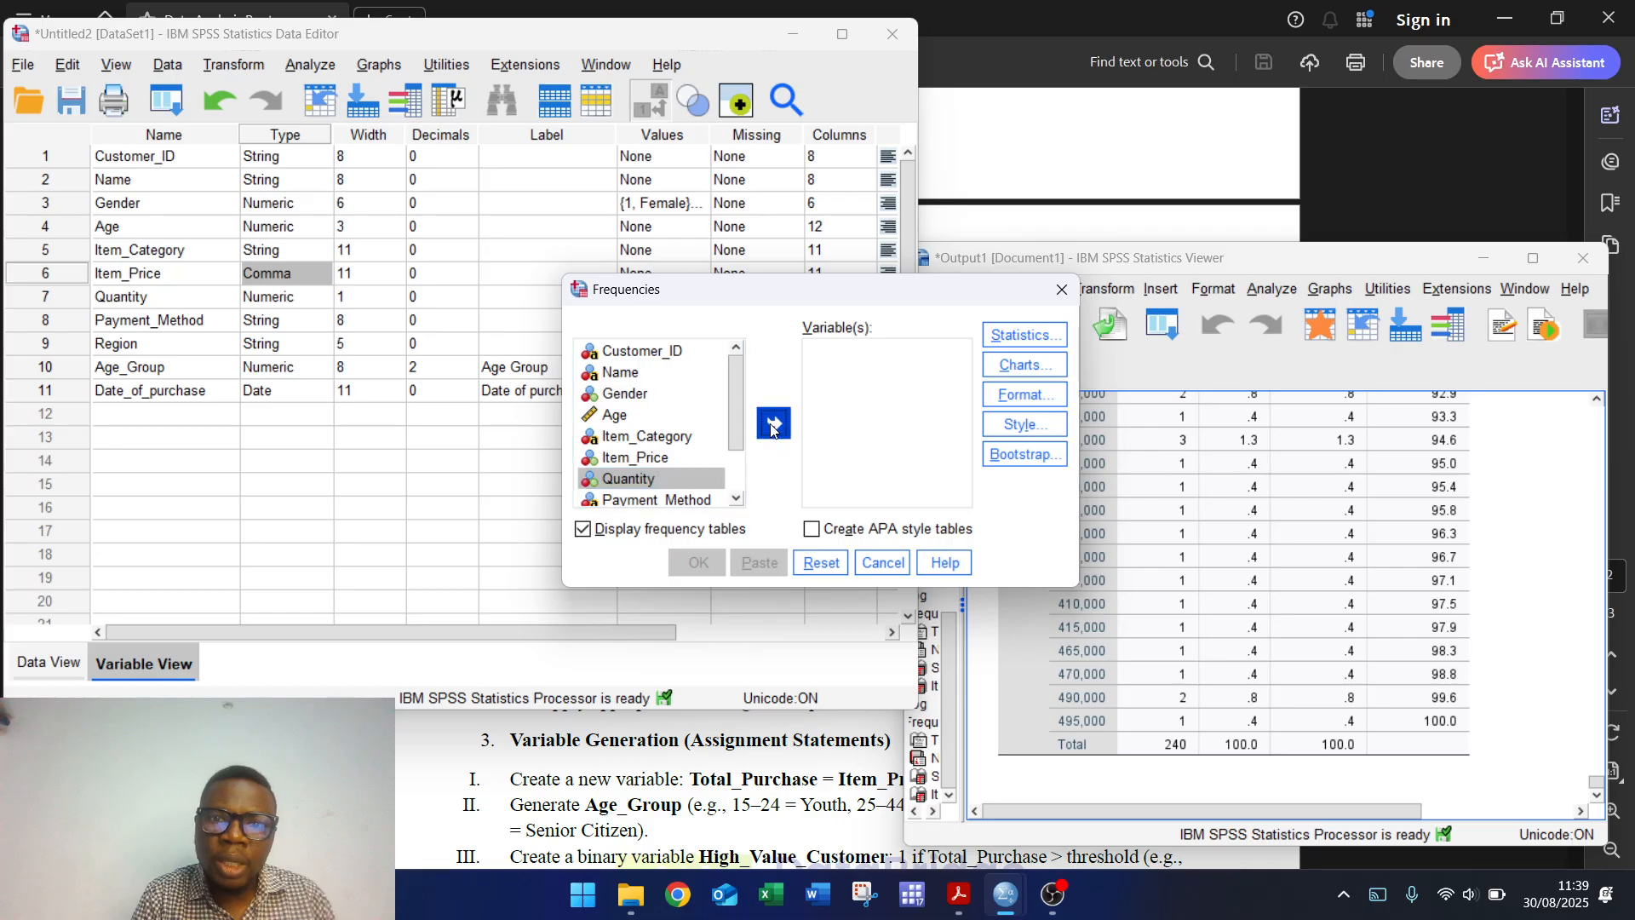
{"action": "left_click", "coordinate": [698, 562]}
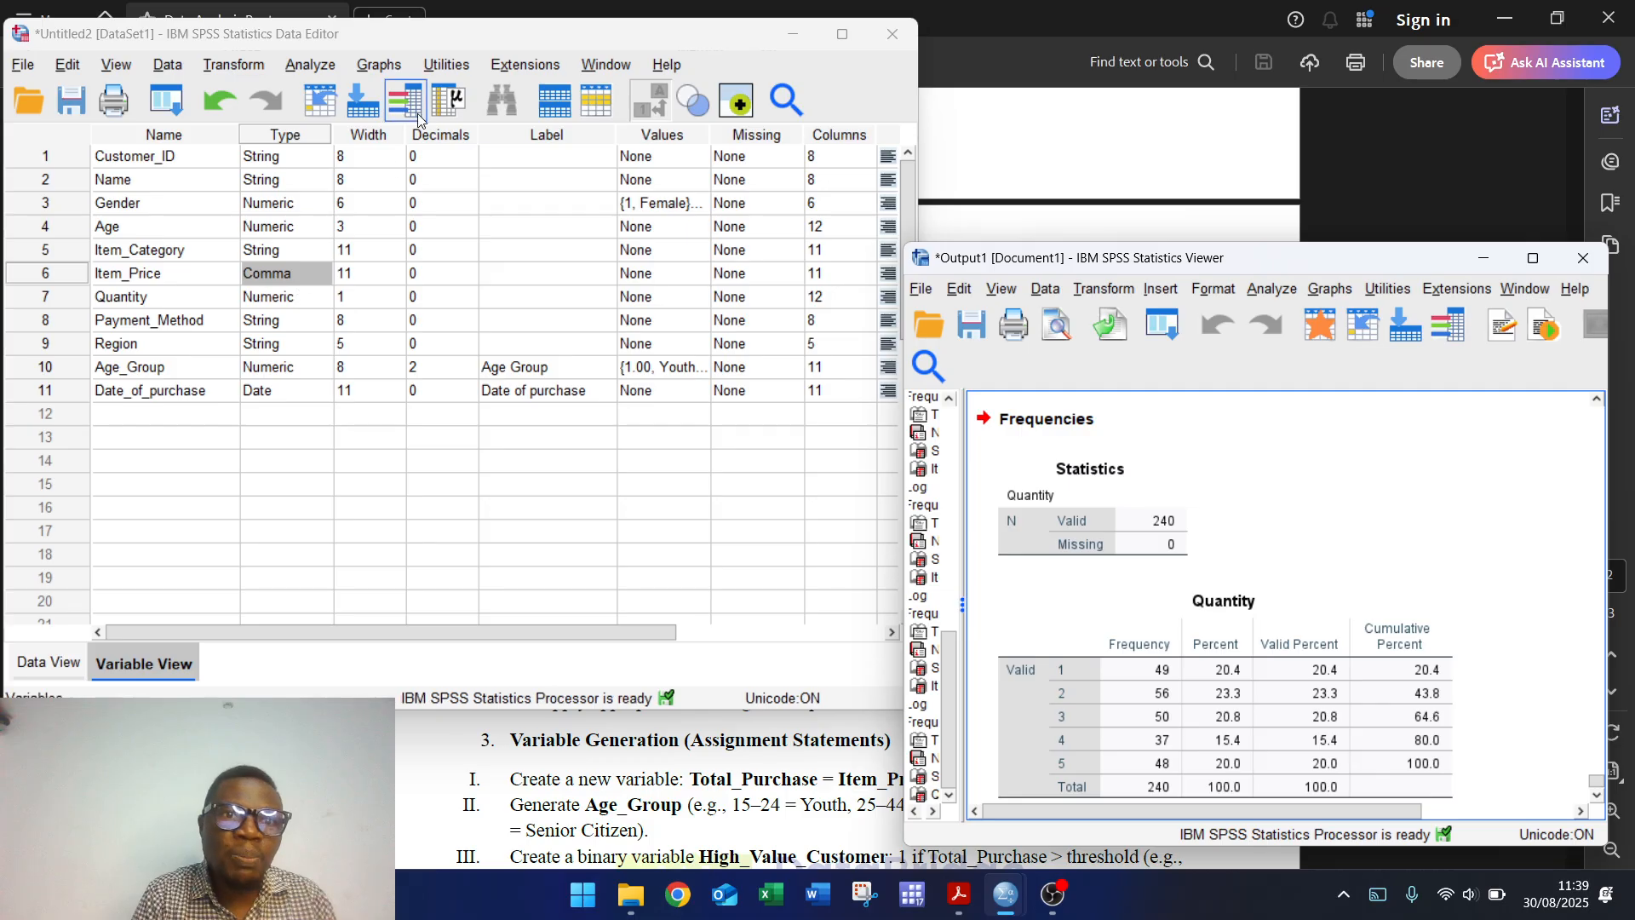
Step: Replace Quantity with Payment_Method and run its frequency table, exposing codes like cas and Tranfser
{"action": "left_click", "coordinate": [324, 68]}
{"action": "mouse_move", "coordinate": [483, 136]}
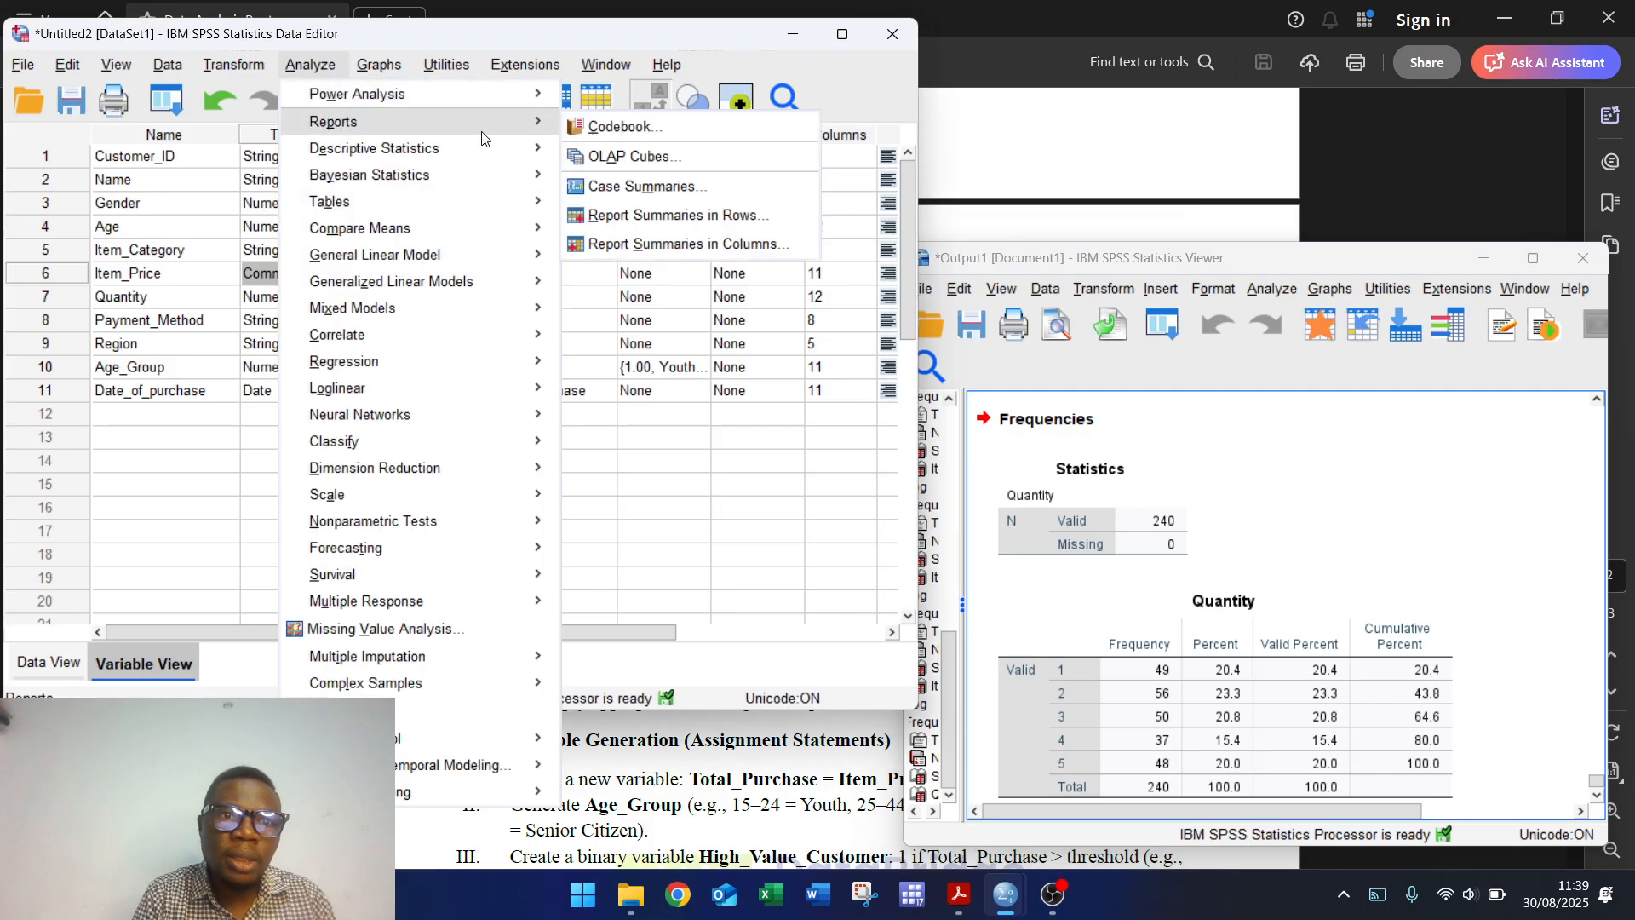
{"action": "left_click", "coordinate": [613, 150]}
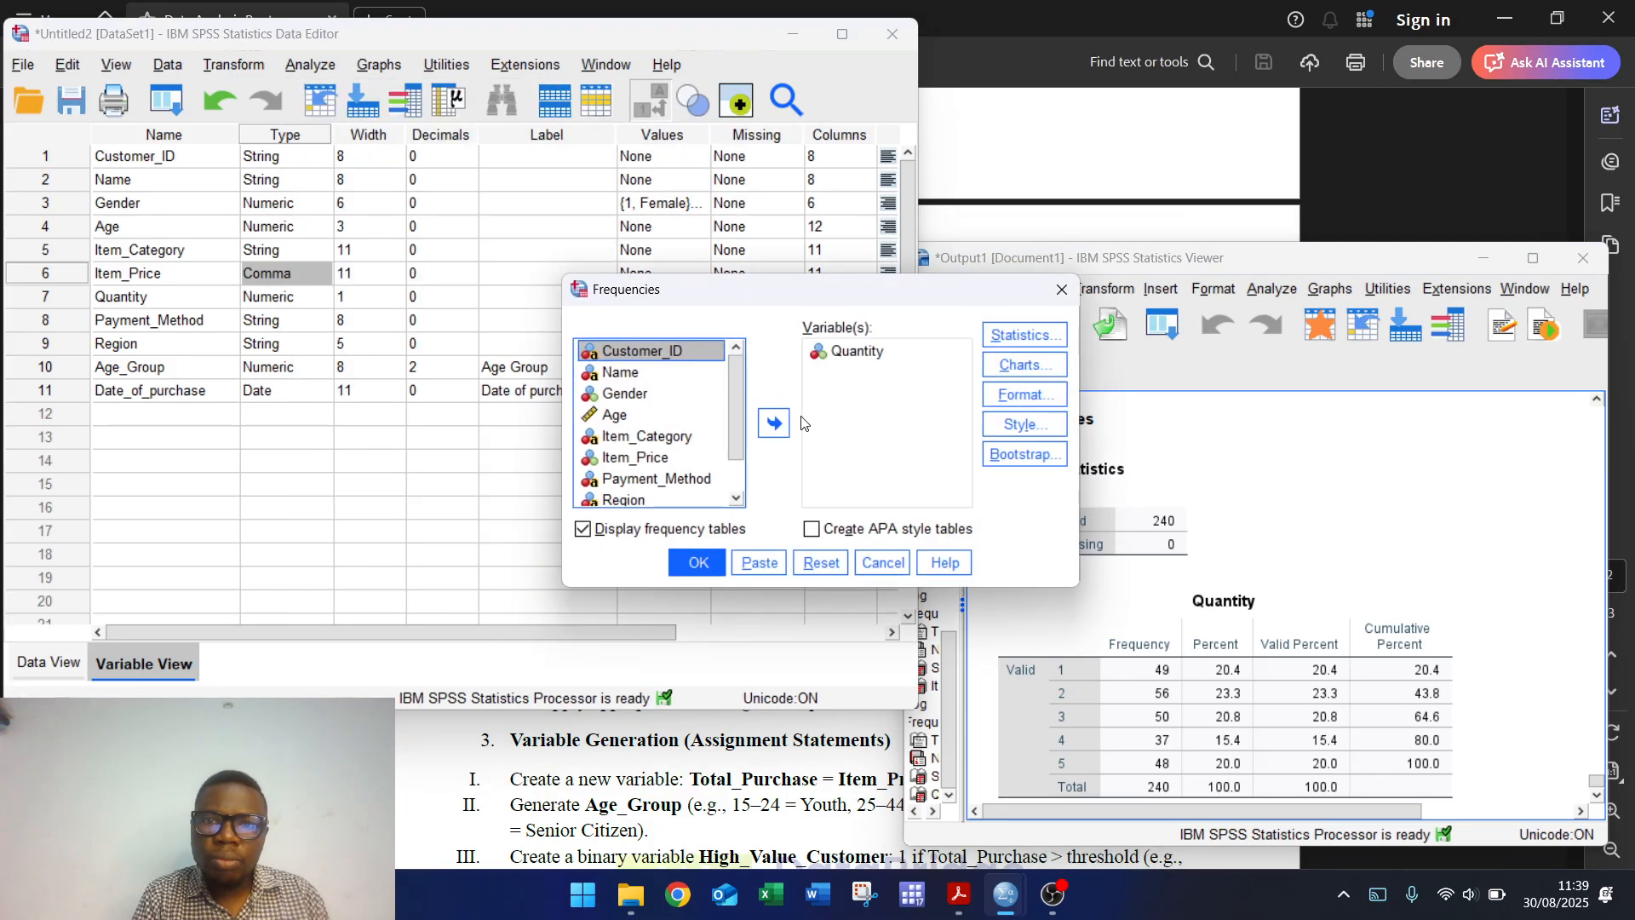
{"action": "left_click", "coordinate": [821, 562]}
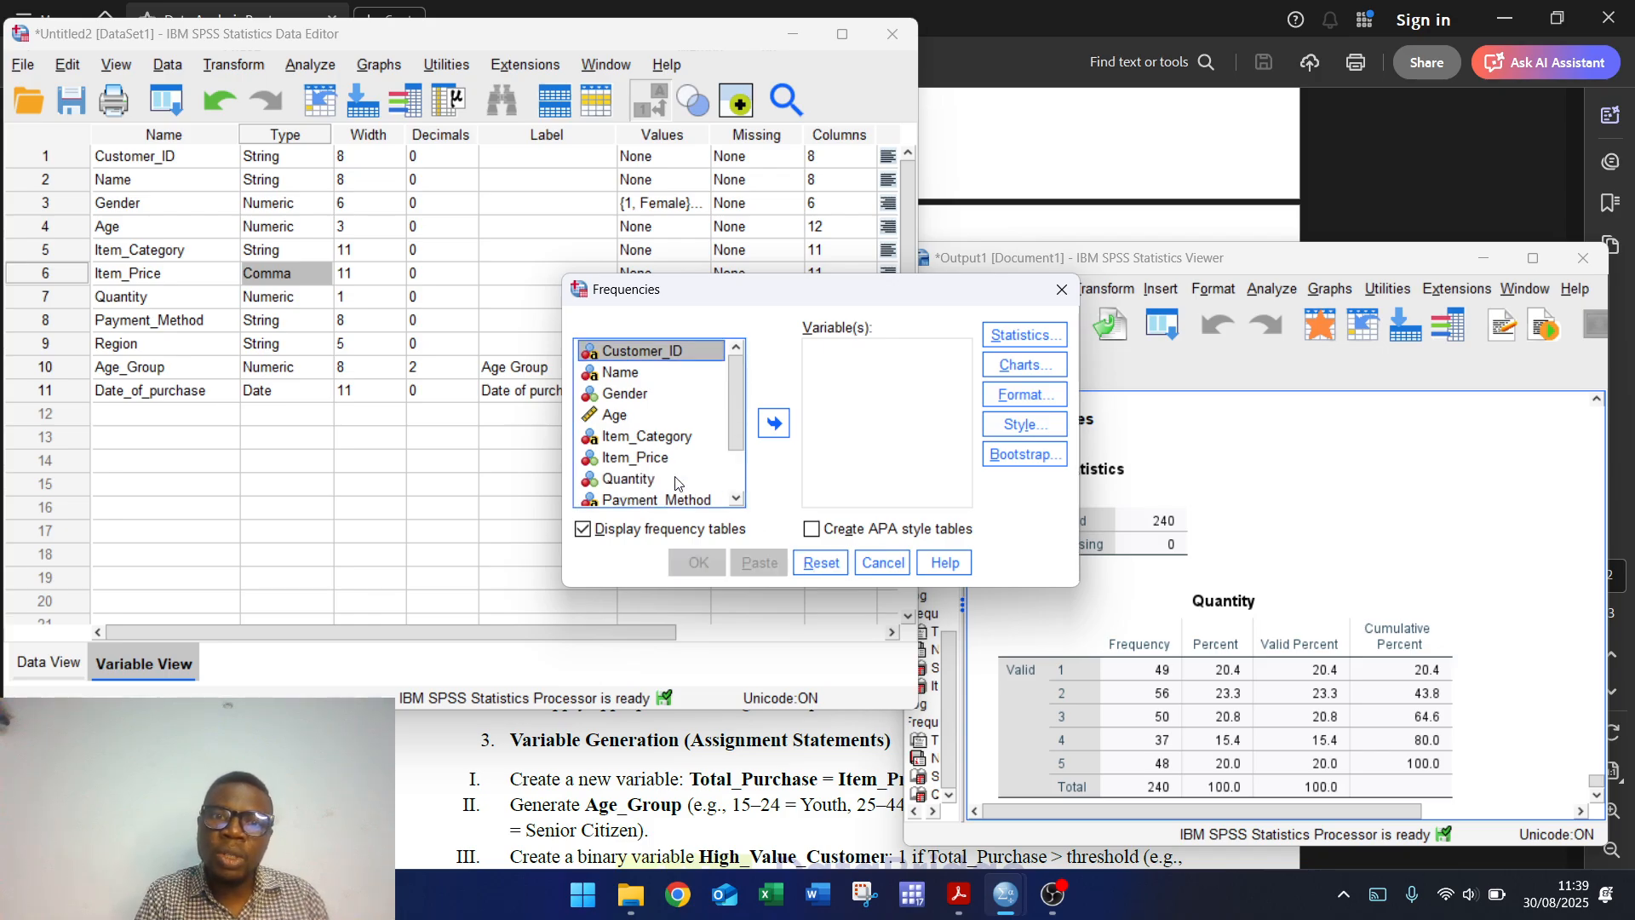
{"action": "left_click", "coordinate": [665, 502]}
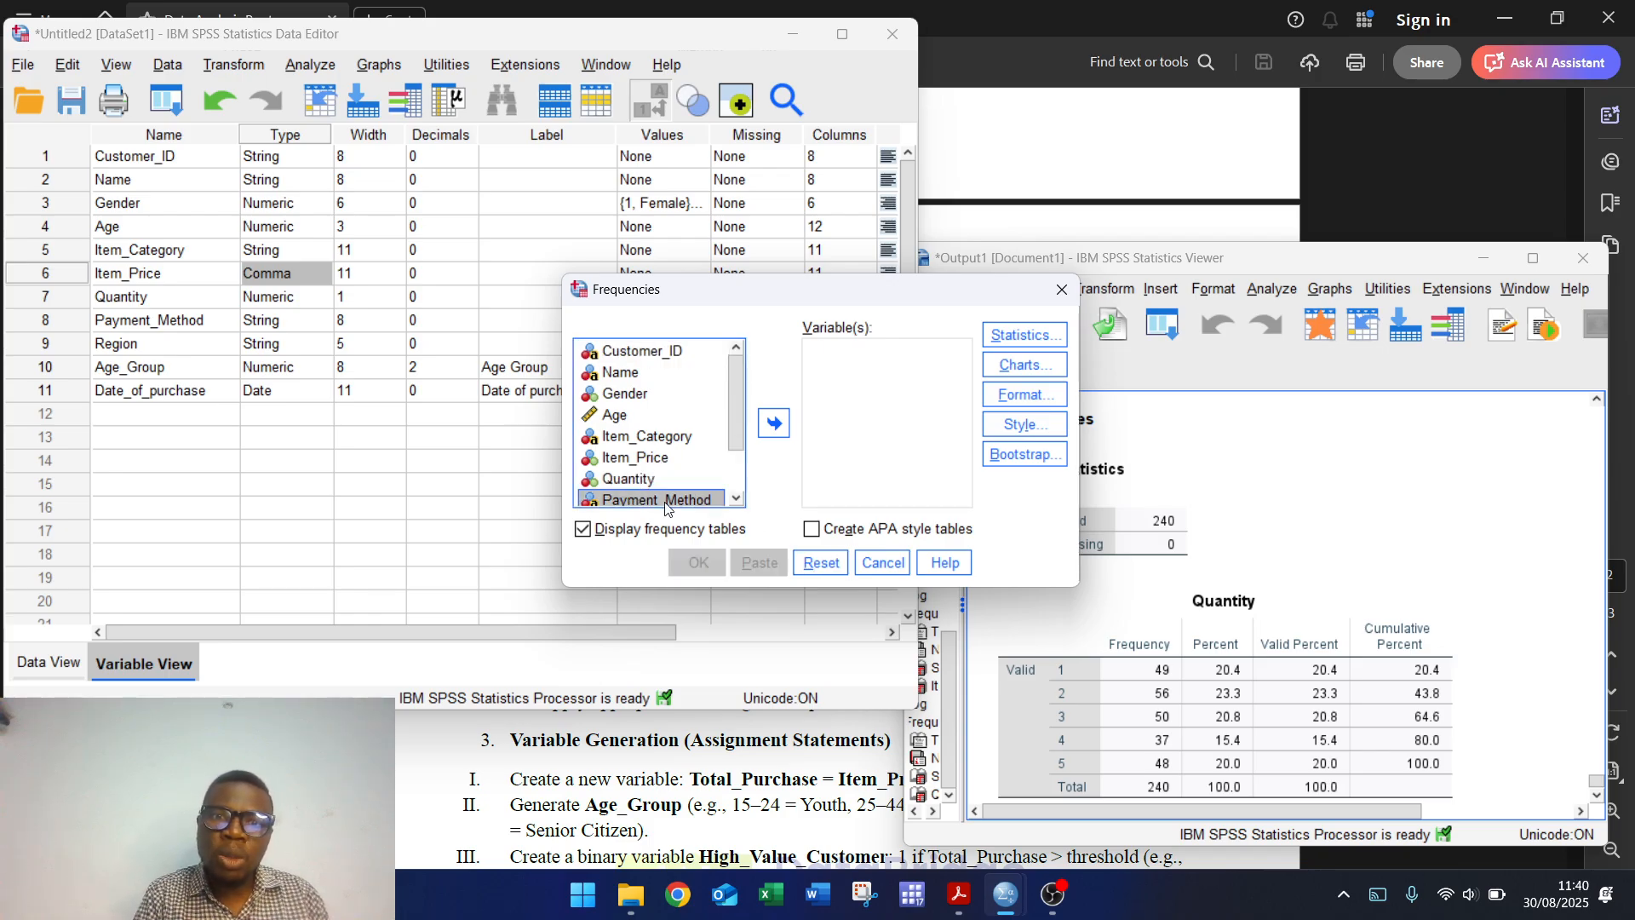
{"action": "left_click", "coordinate": [773, 423]}
{"action": "left_click", "coordinate": [692, 566]}
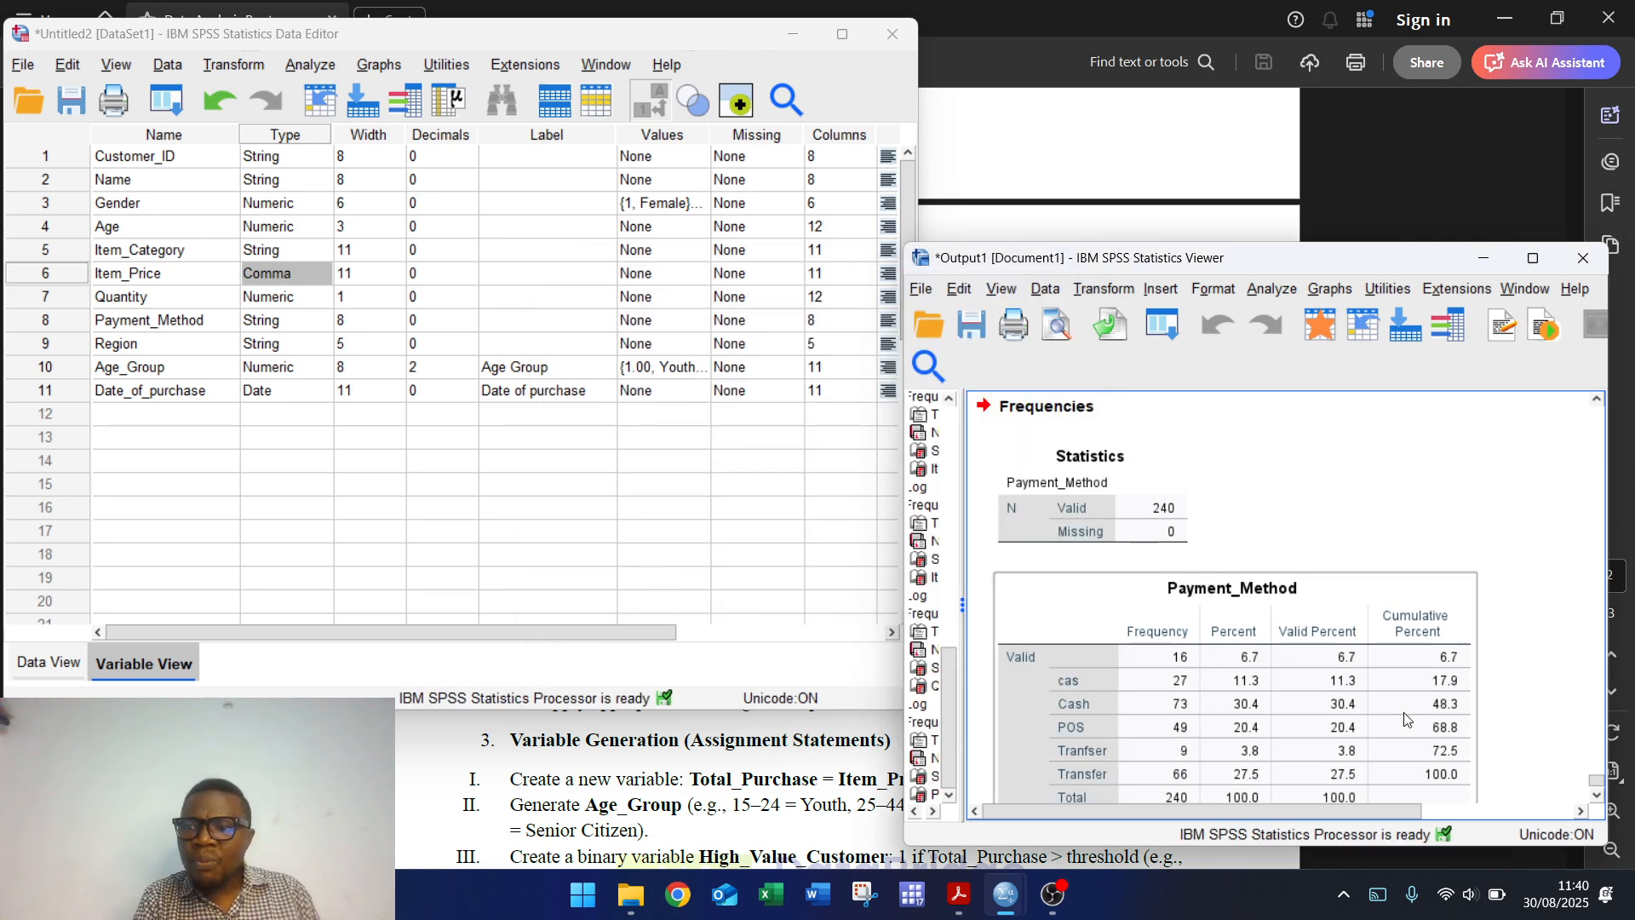
{"action": "left_click", "coordinate": [1599, 793]}
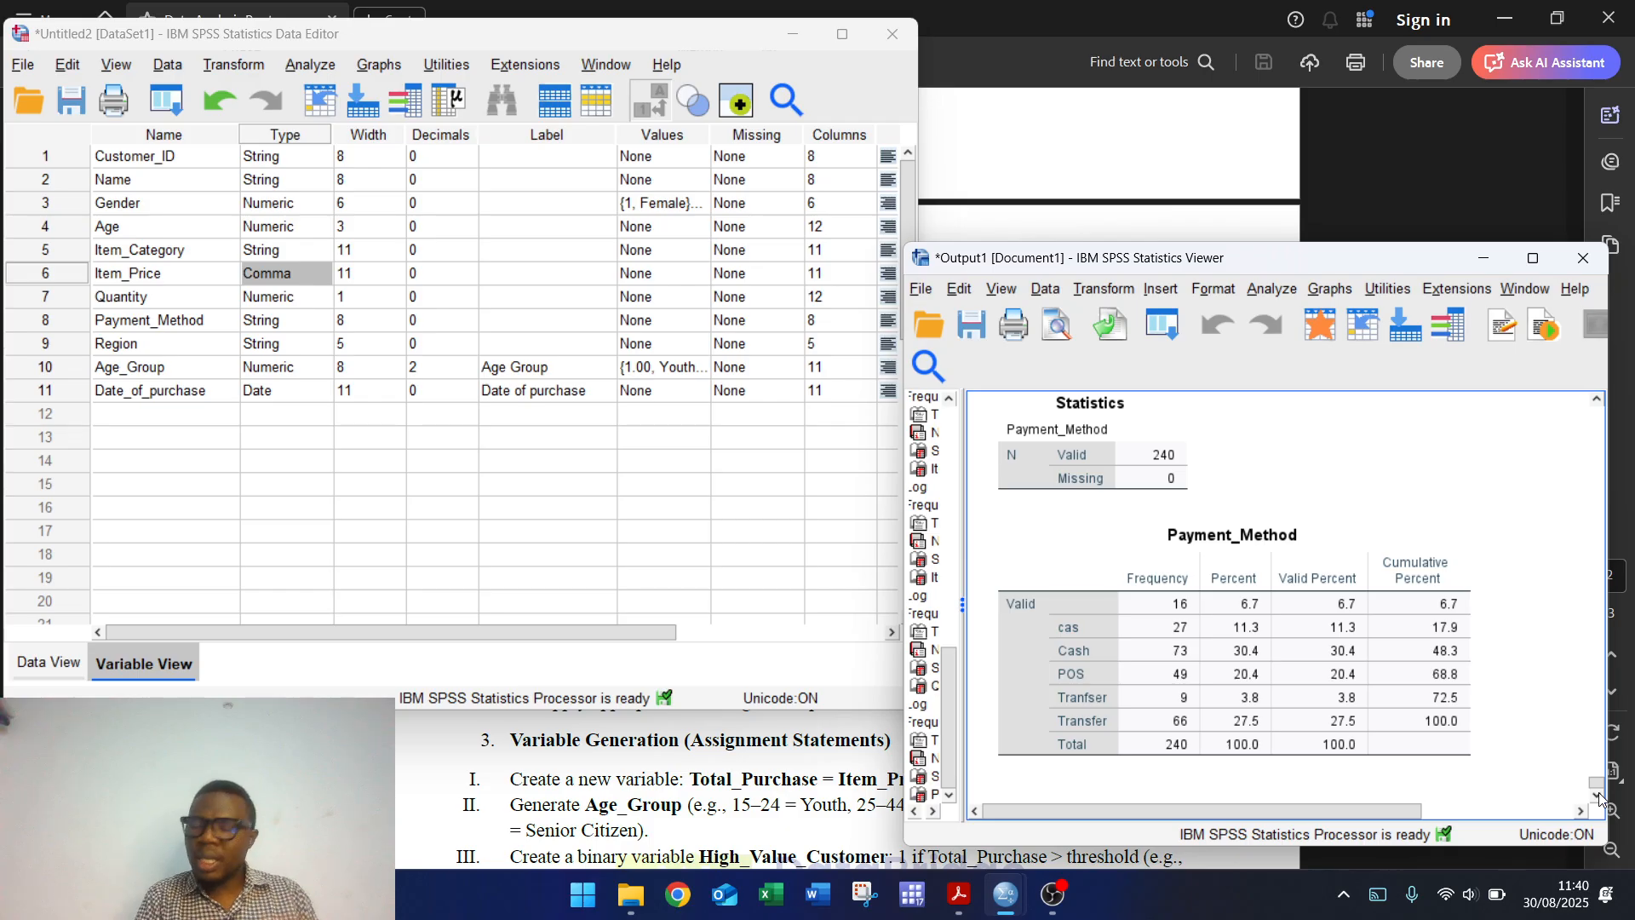
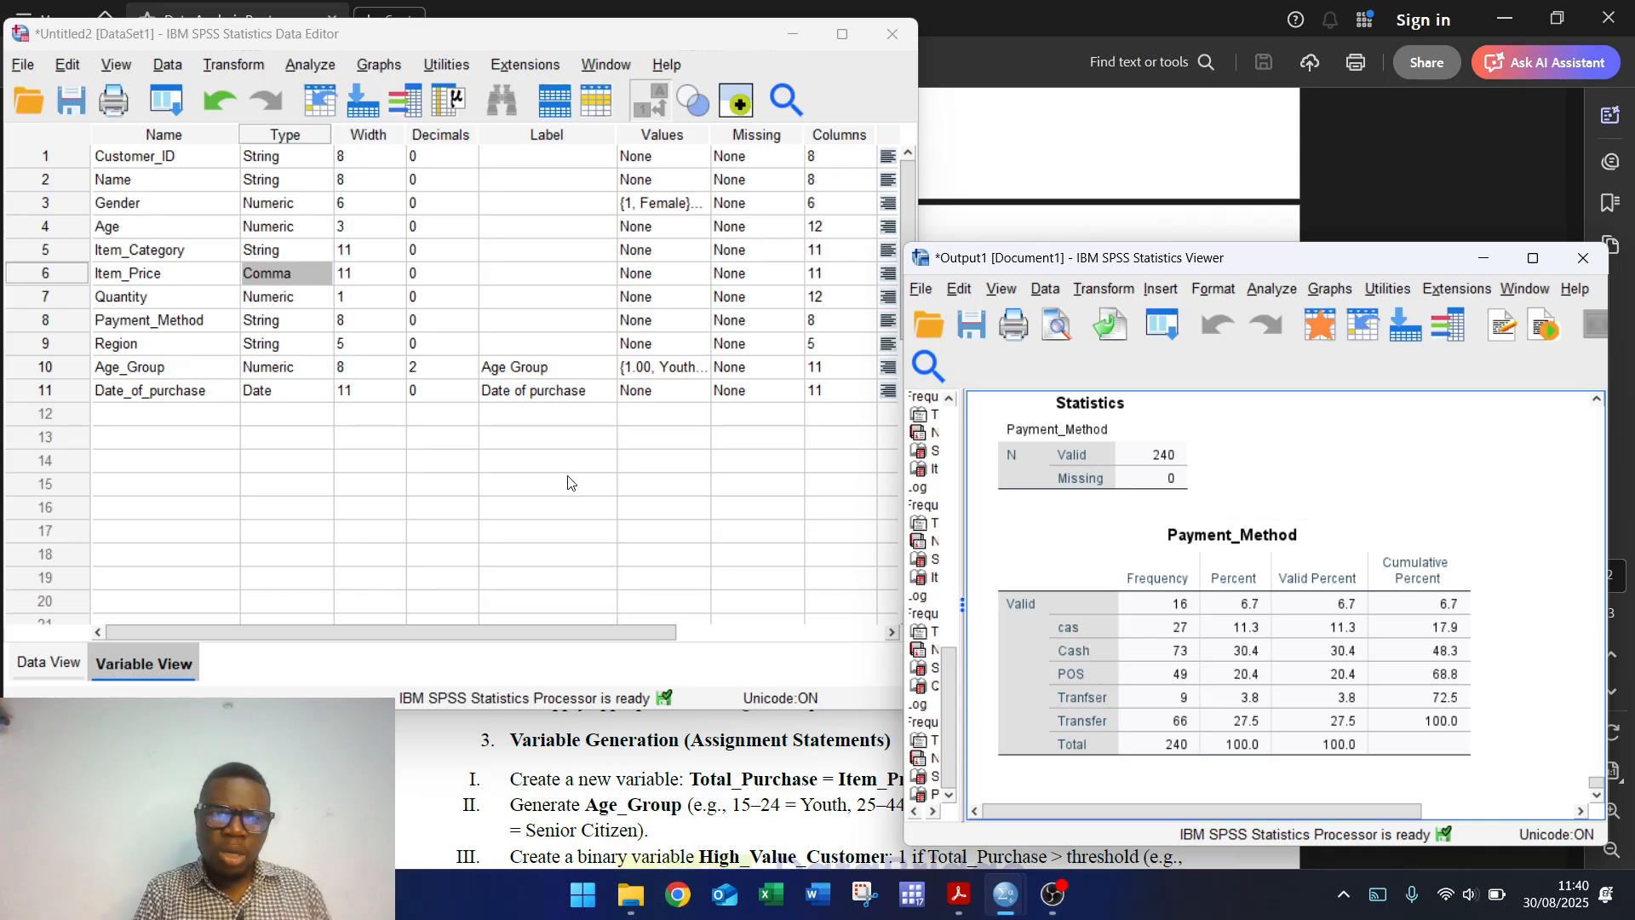
Step: Switch to Data View and select the entire Payment_Method column
{"action": "left_click", "coordinate": [50, 662]}
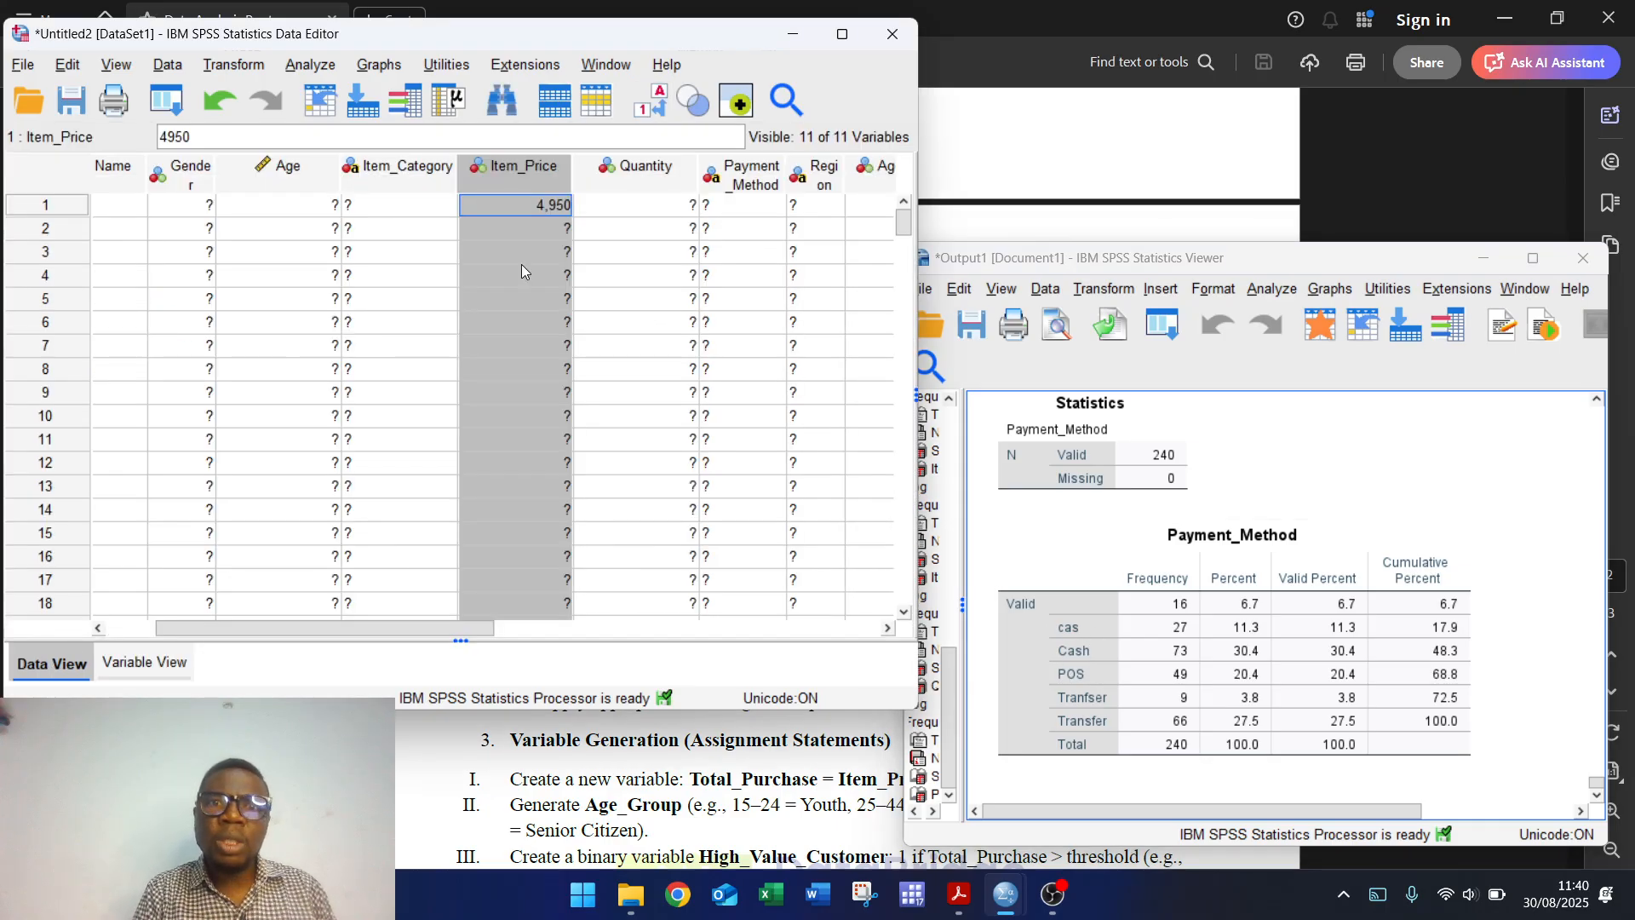
{"action": "left_click", "coordinate": [737, 172]}
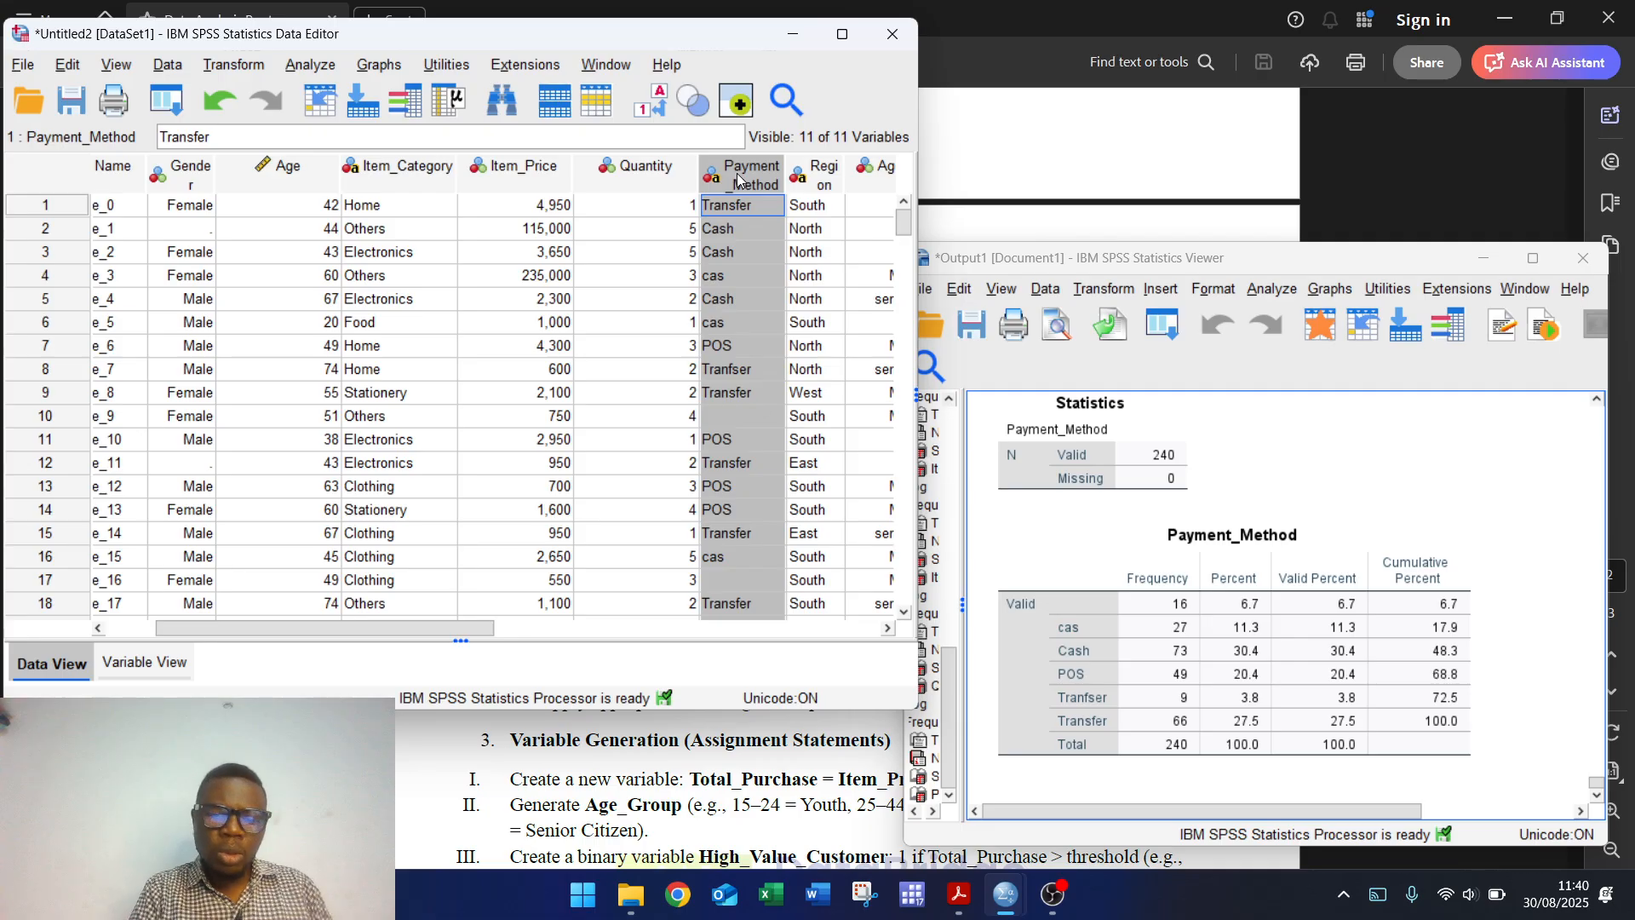
Step: Replace all 100 'cas' entries in Payment_Method with 'Cash'
{"action": "key", "text": "ctrl+h"}
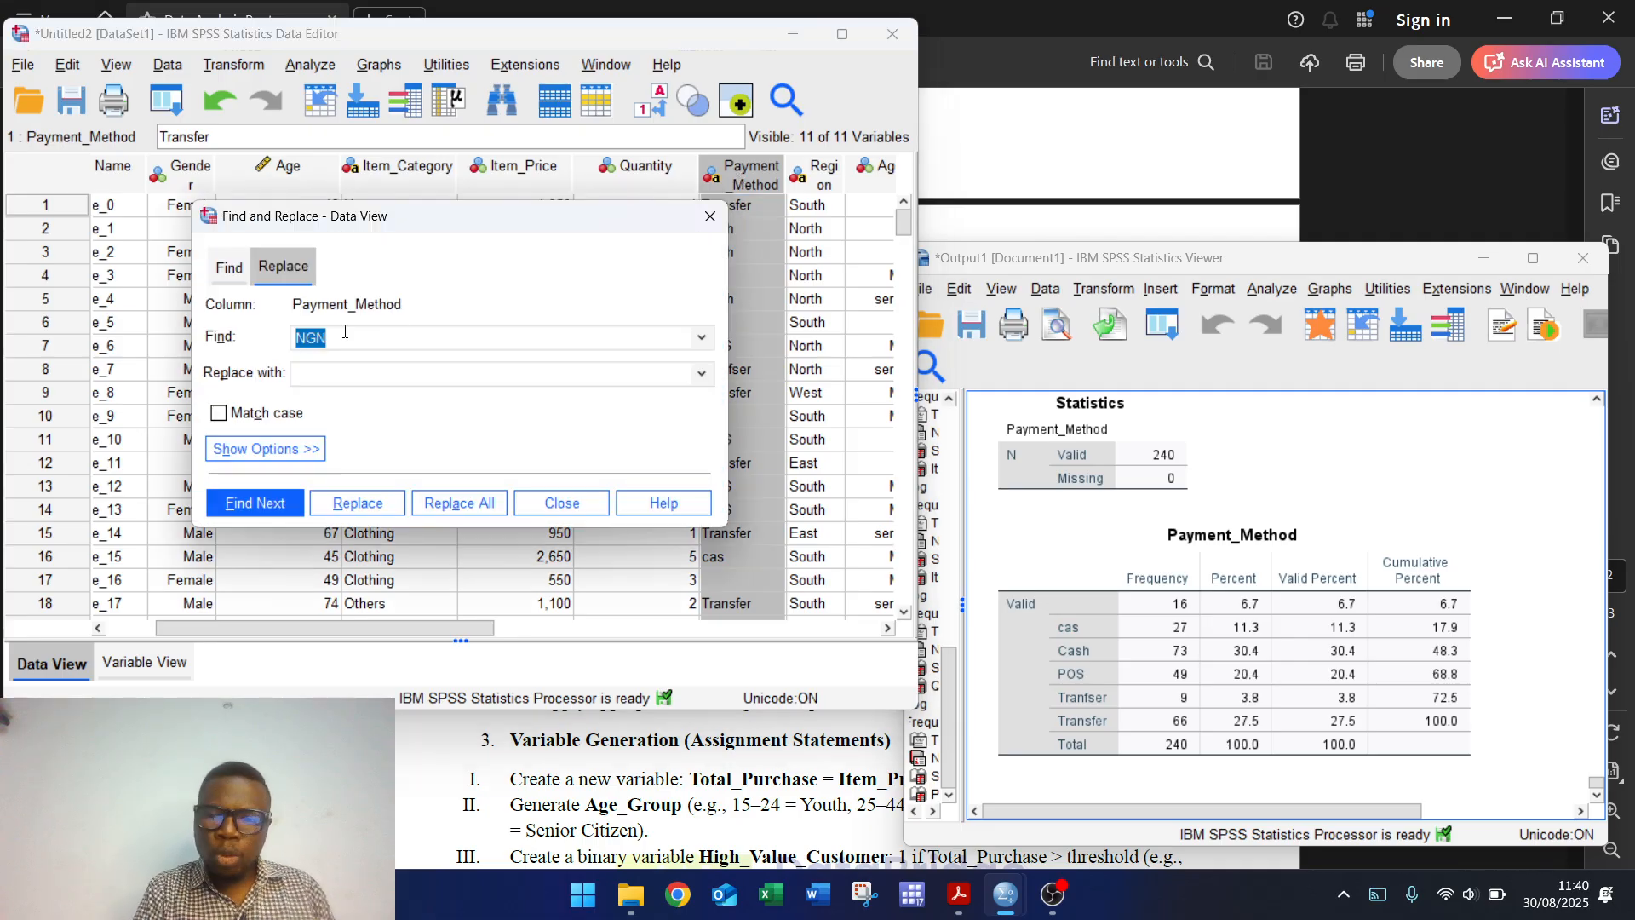
{"action": "type", "text": "cas"}
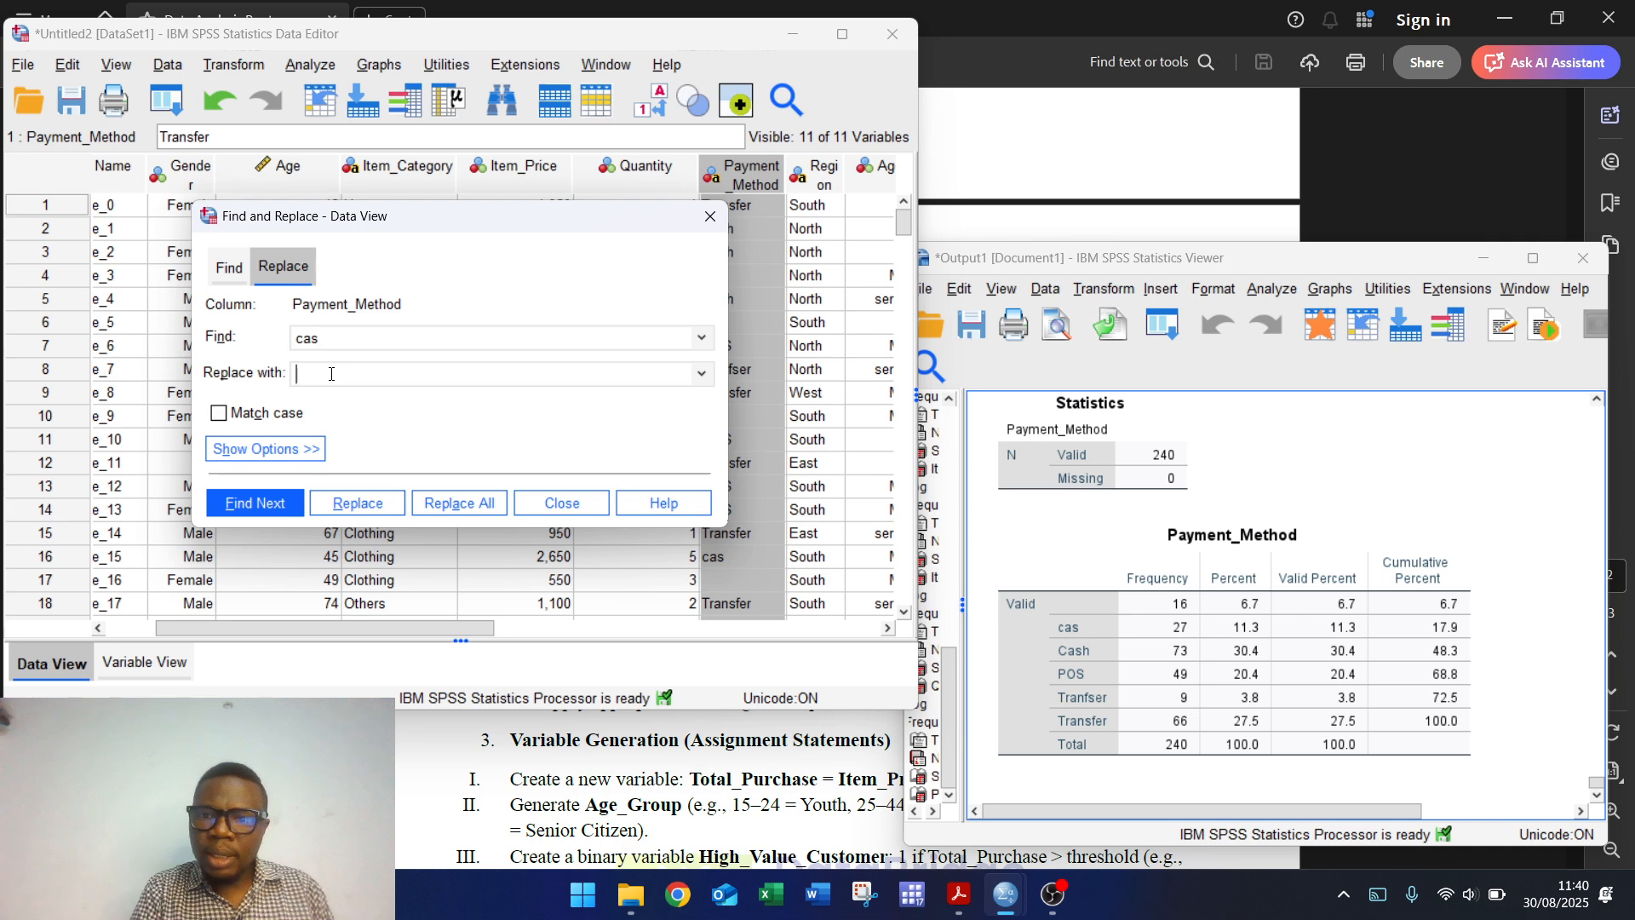
{"action": "type", "text": "Cash"}
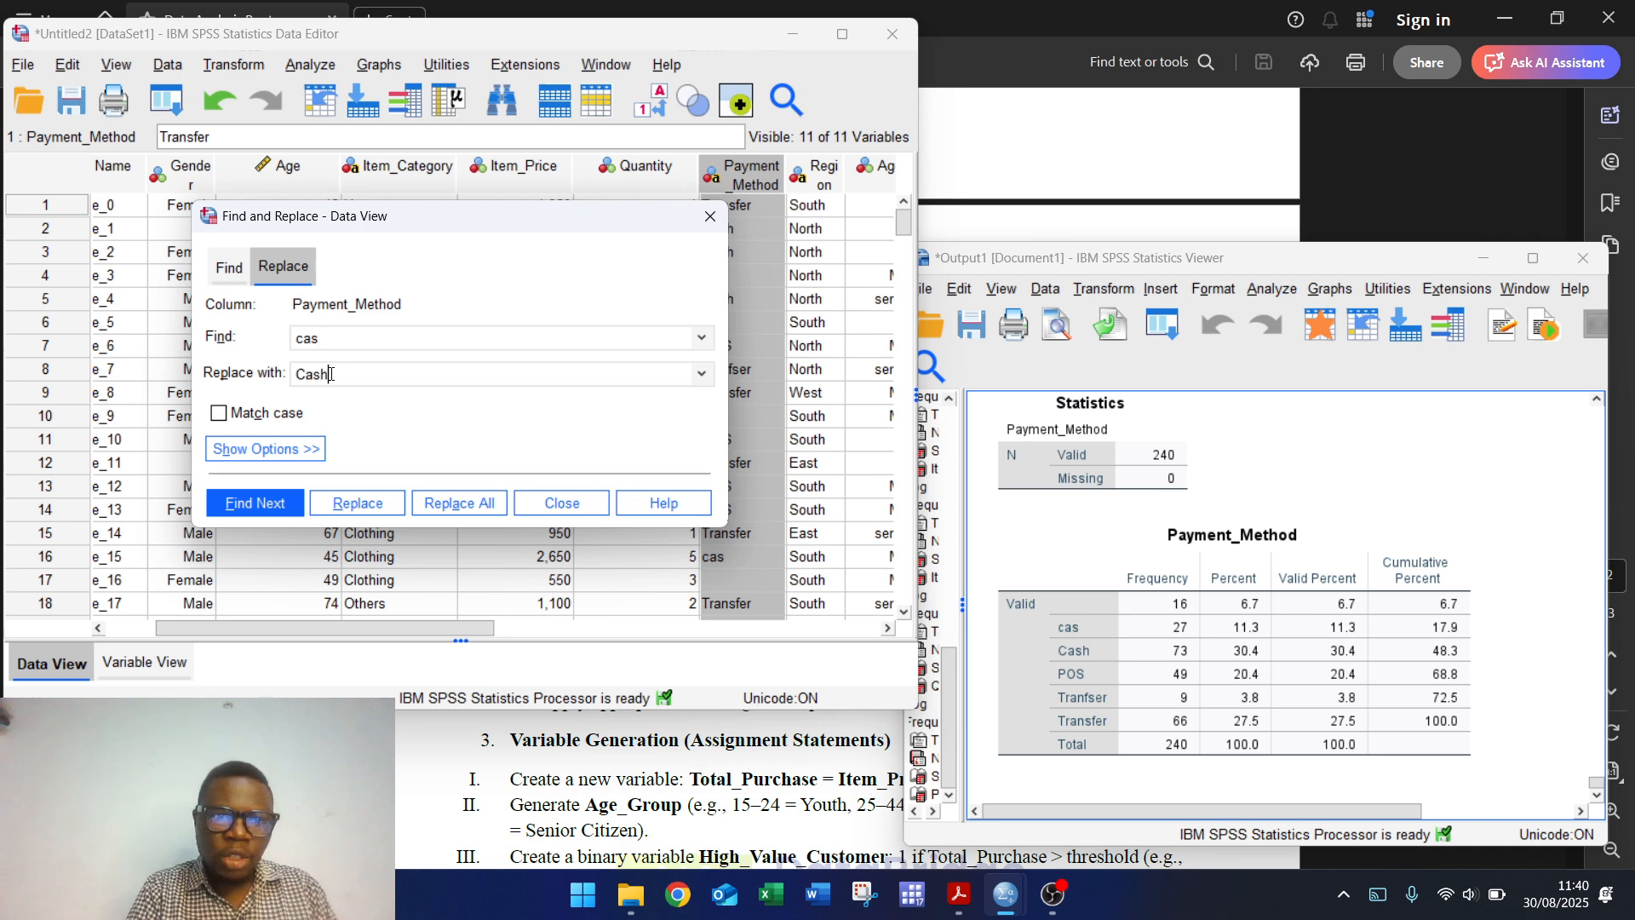
{"action": "left_click", "coordinate": [474, 502]}
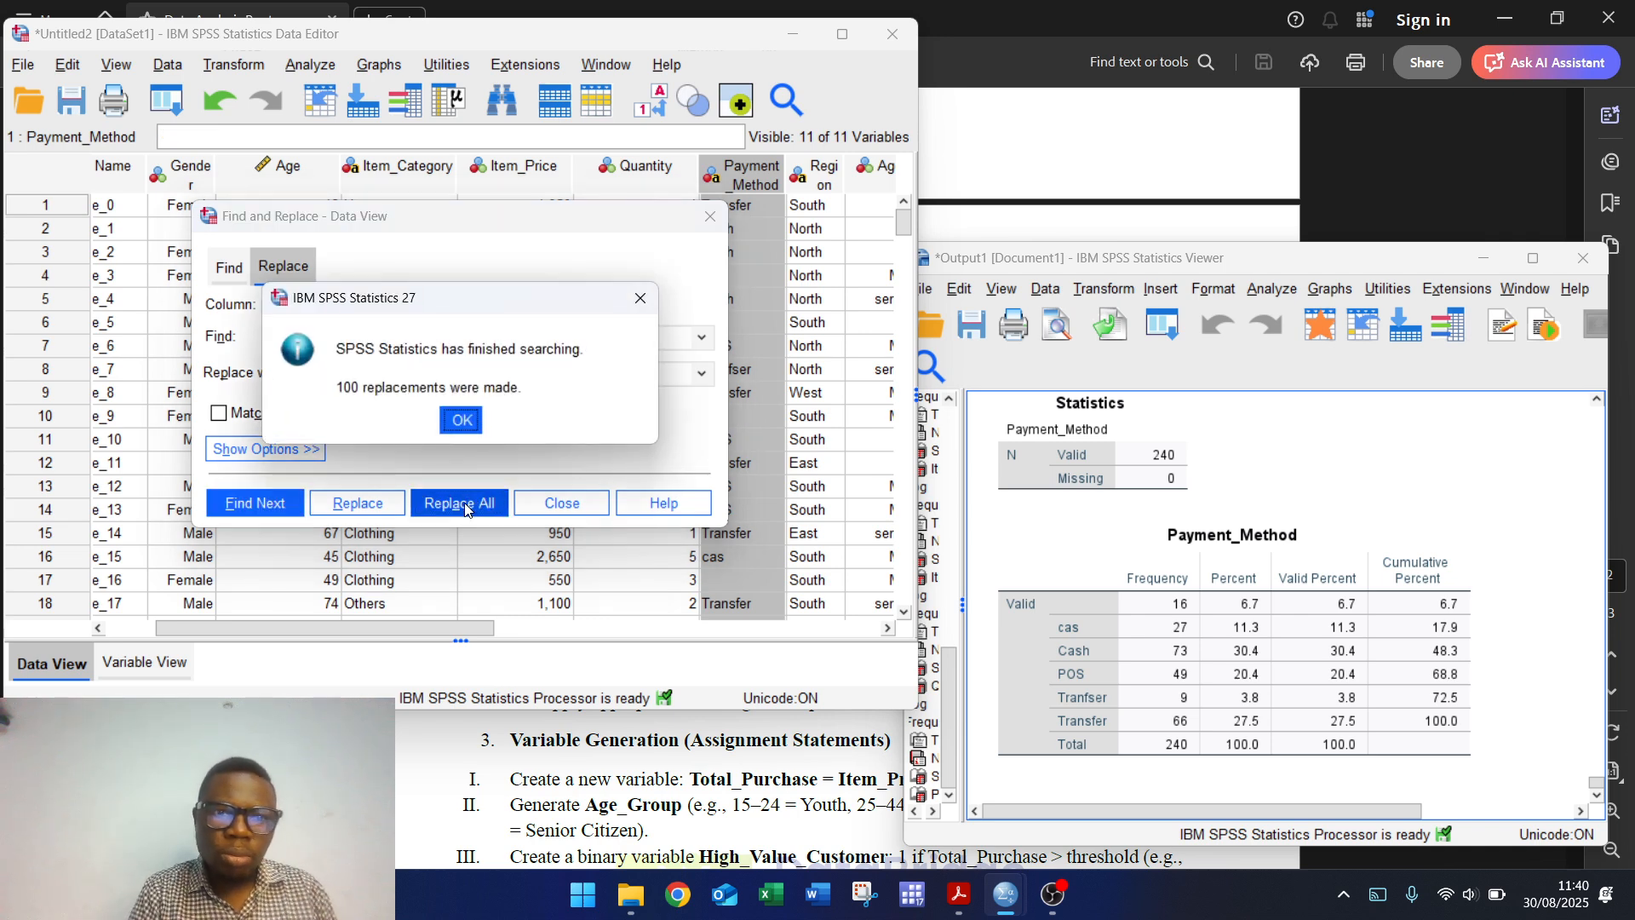
{"action": "left_click", "coordinate": [461, 420]}
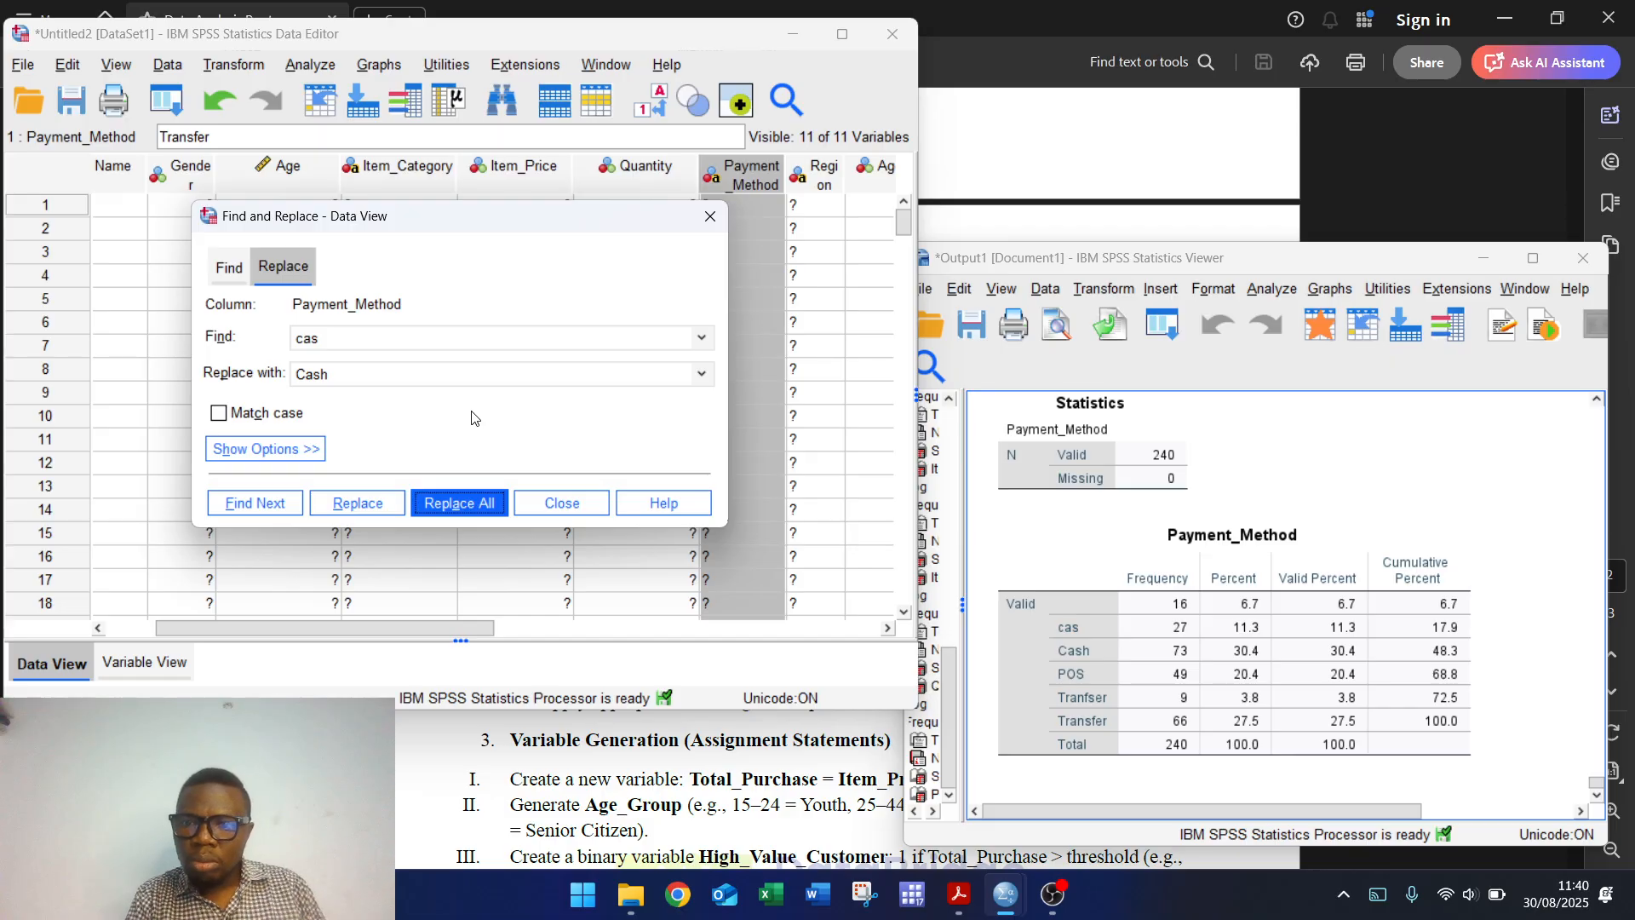
Step: Replace the 9 'Tranfser' entries with 'Transfer' and close Find and Replace
{"action": "left_click", "coordinate": [344, 334]}
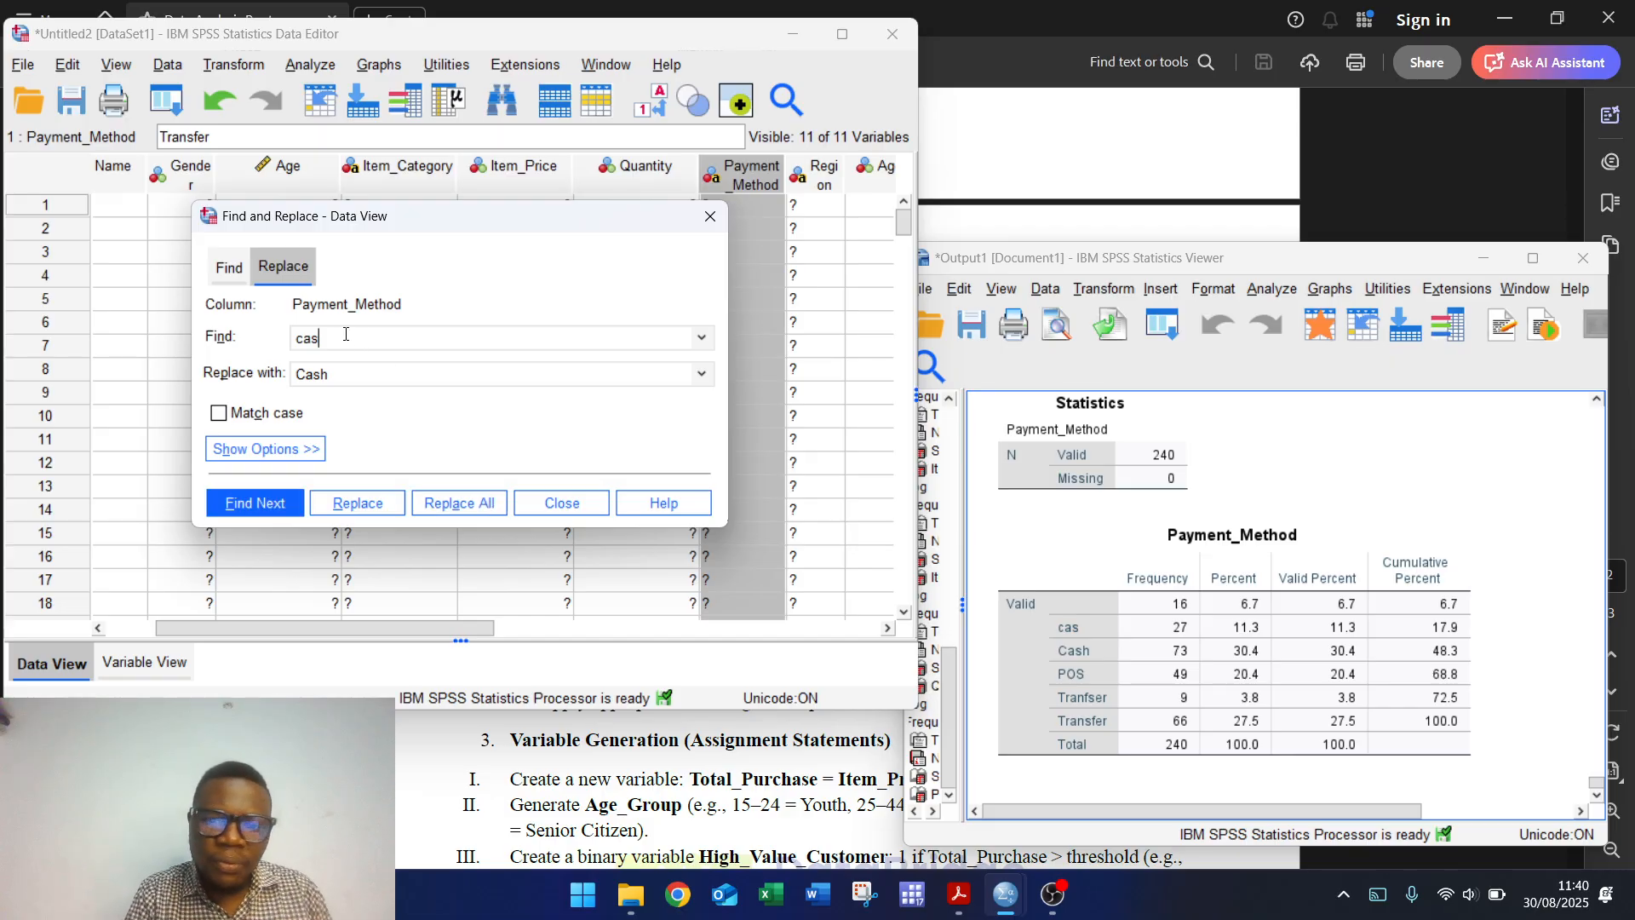
{"action": "key", "text": "BackSpace"}
{"action": "key", "text": "BackSpace"}
{"action": "key", "text": "BackSpace"}
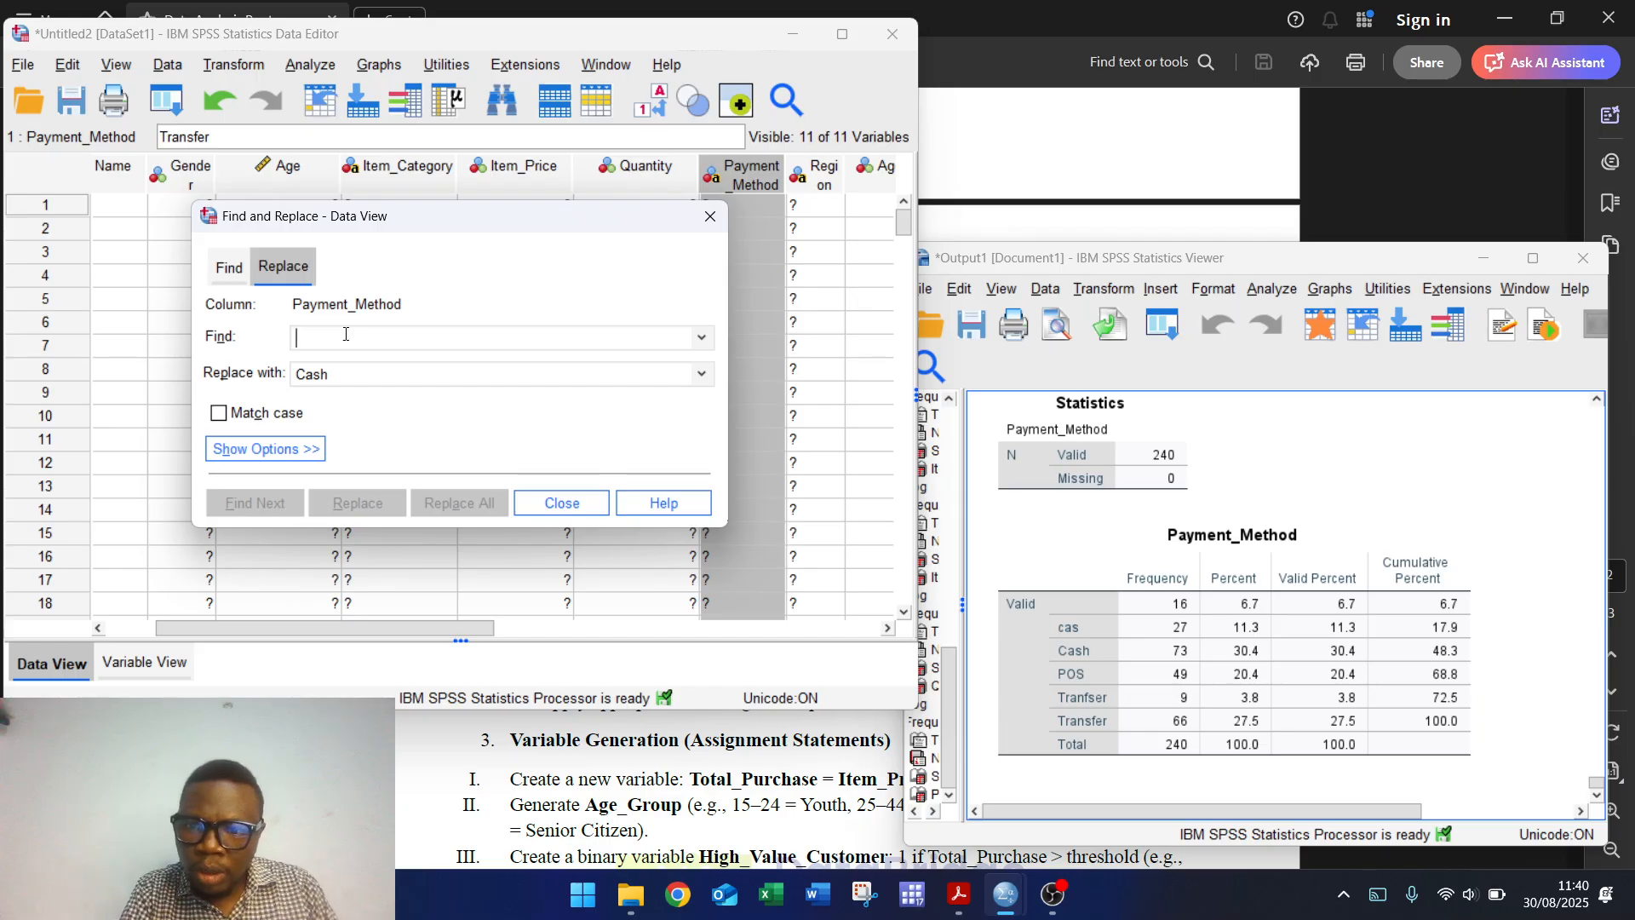
{"action": "type", "text": "Tran"}
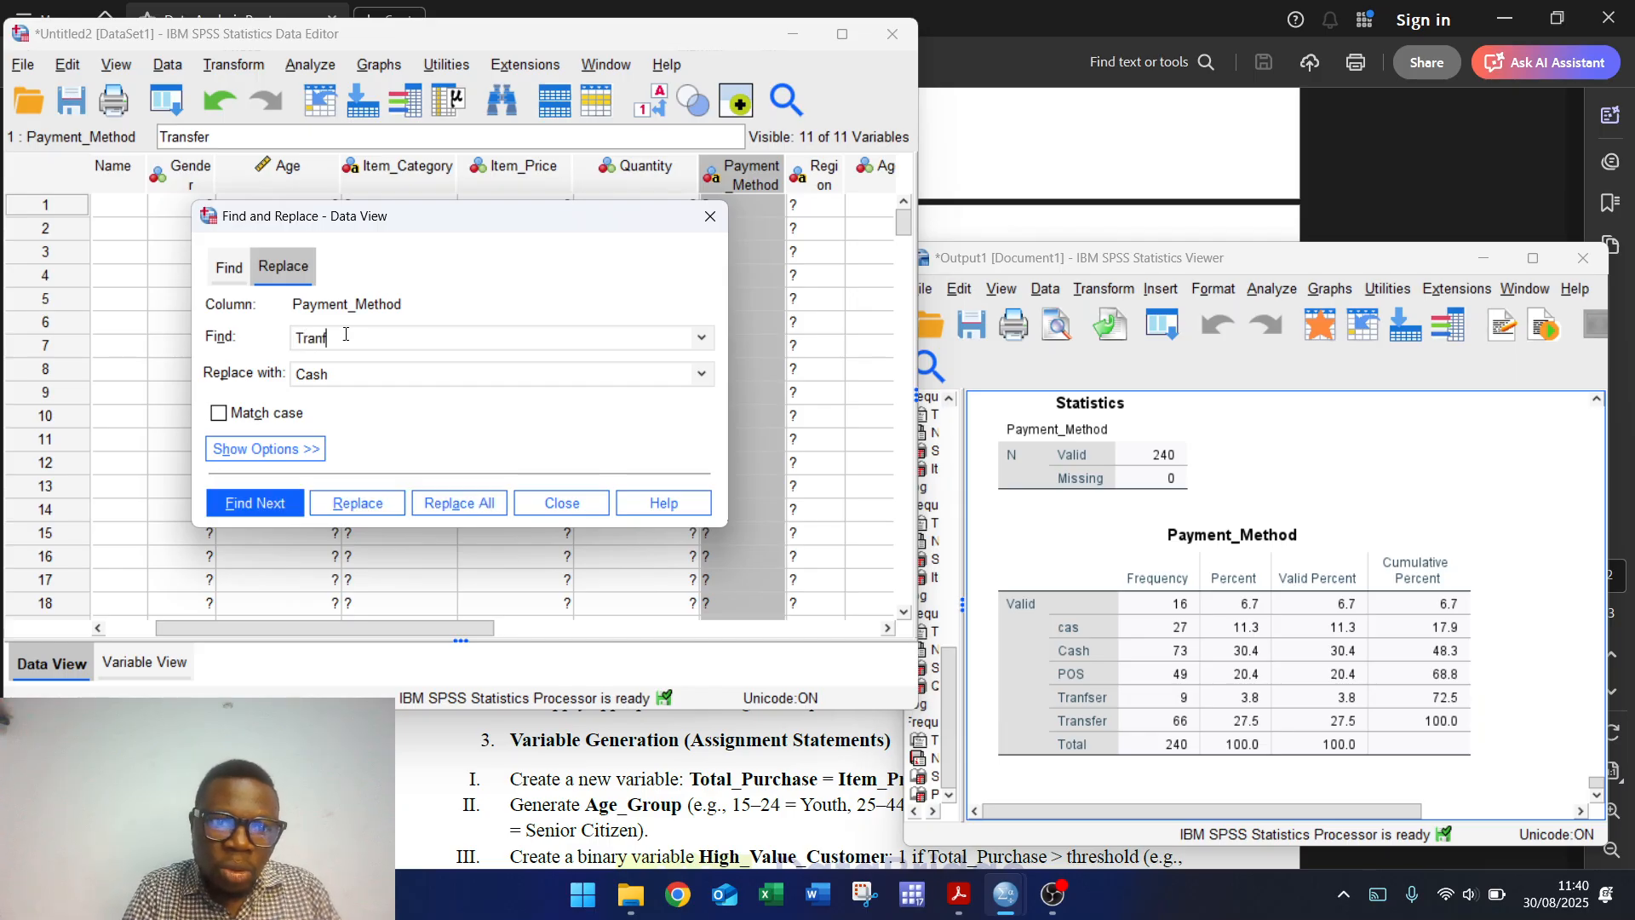
{"action": "type", "text": "f"}
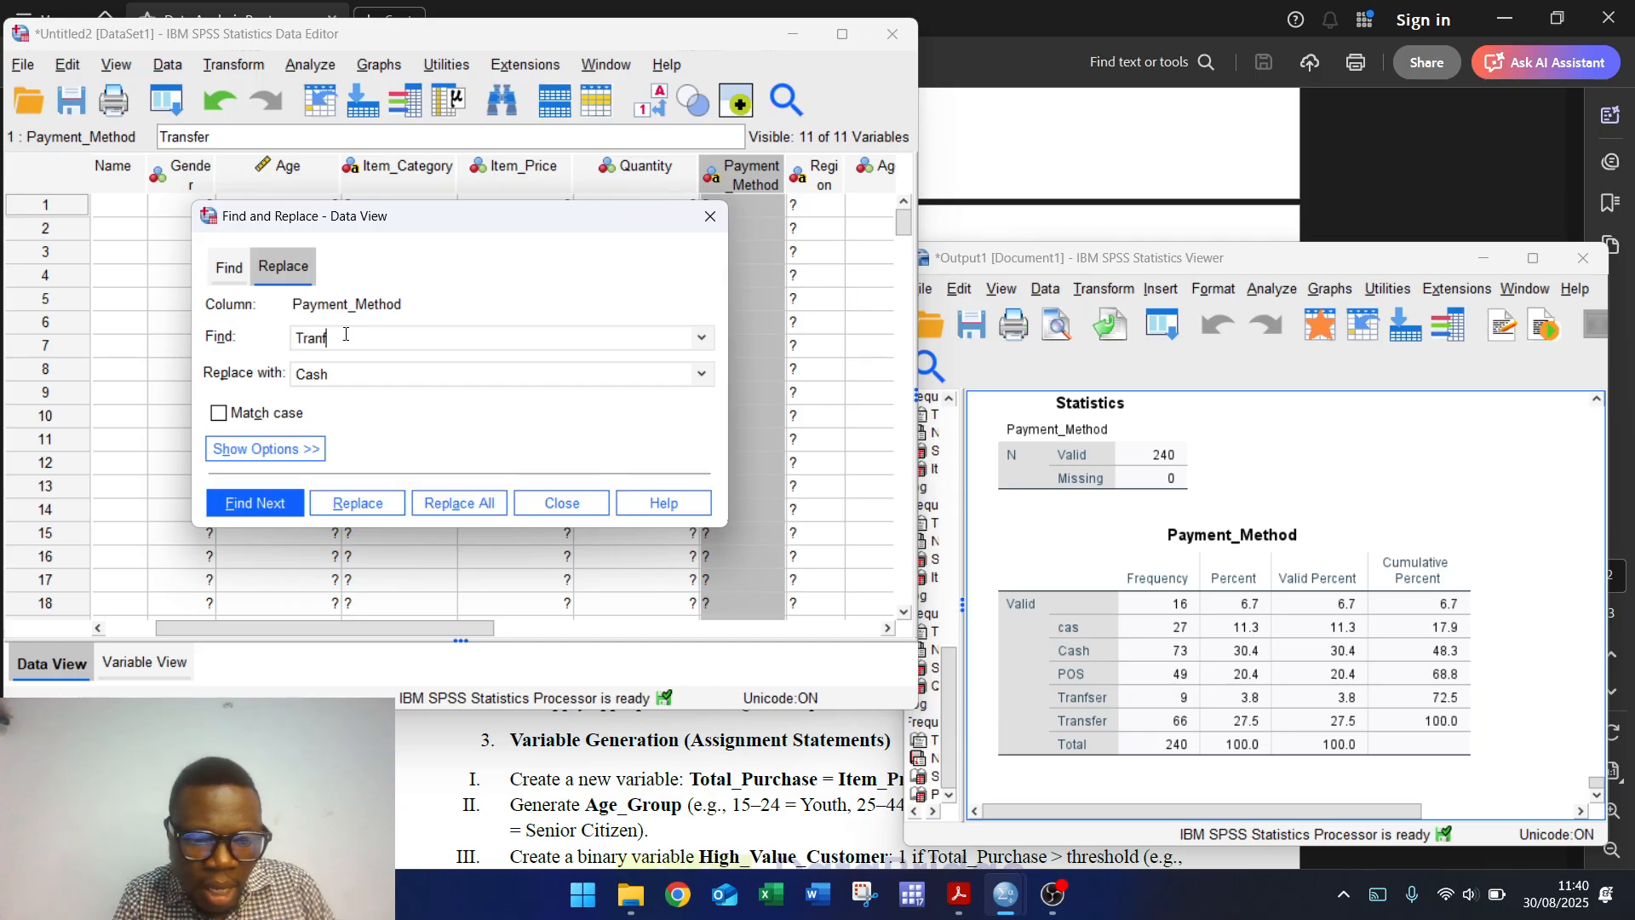
{"action": "type", "text": "ser"}
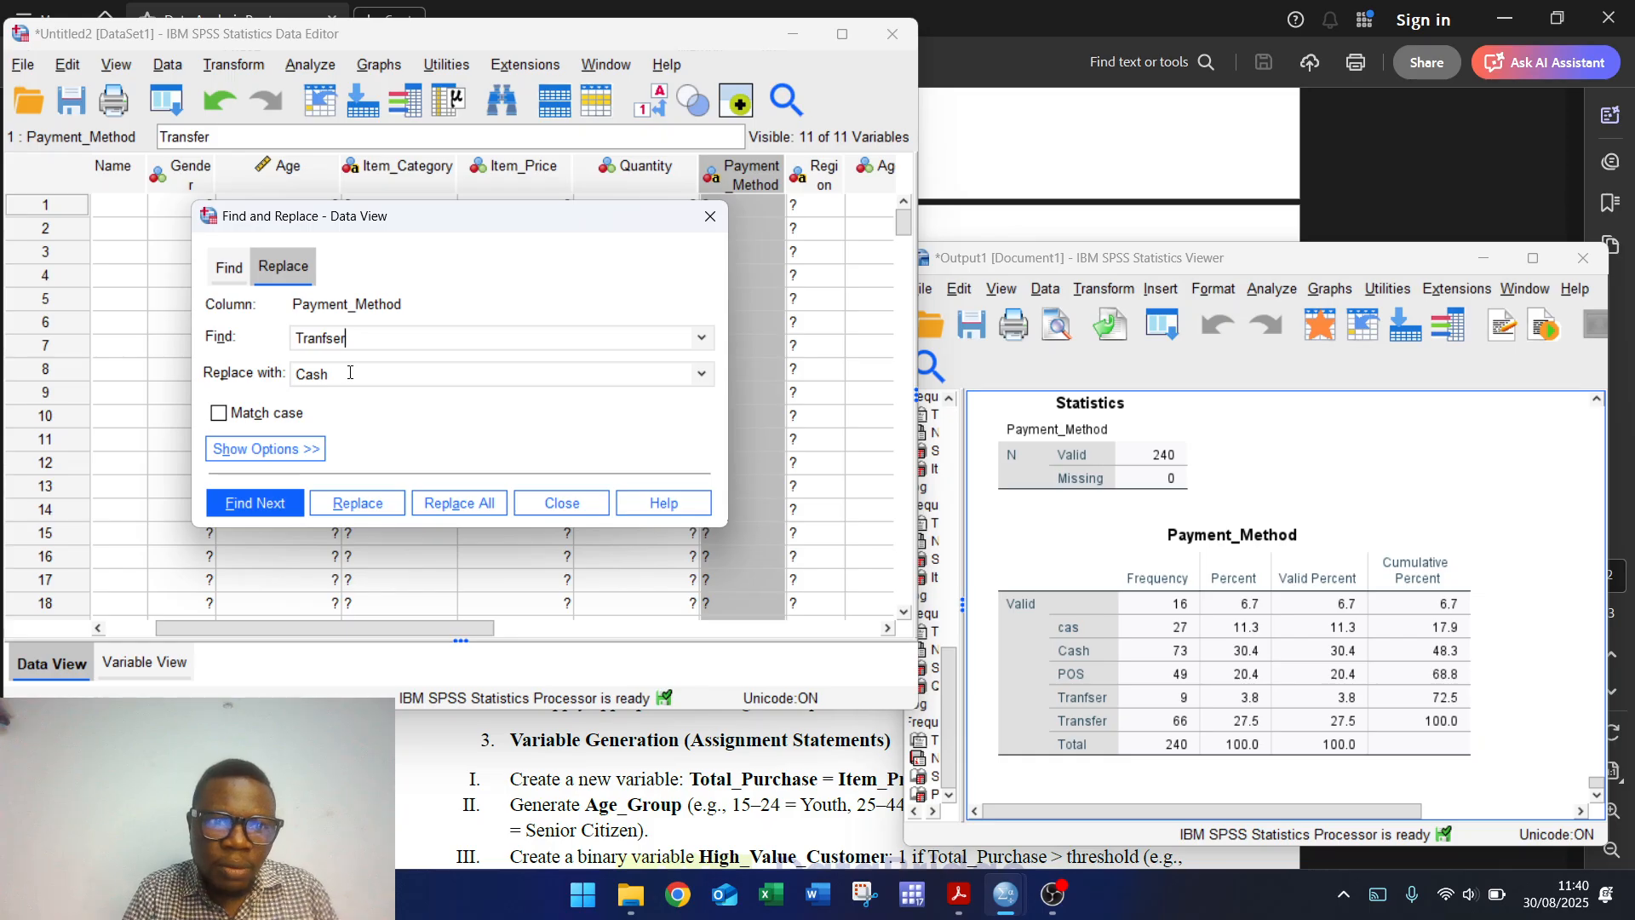
{"action": "key", "text": "BackSpace"}
{"action": "key", "text": "BackSpace"}
{"action": "key", "text": "BackSpace"}
{"action": "key", "text": "BackSpace"}
{"action": "type", "text": "T"}
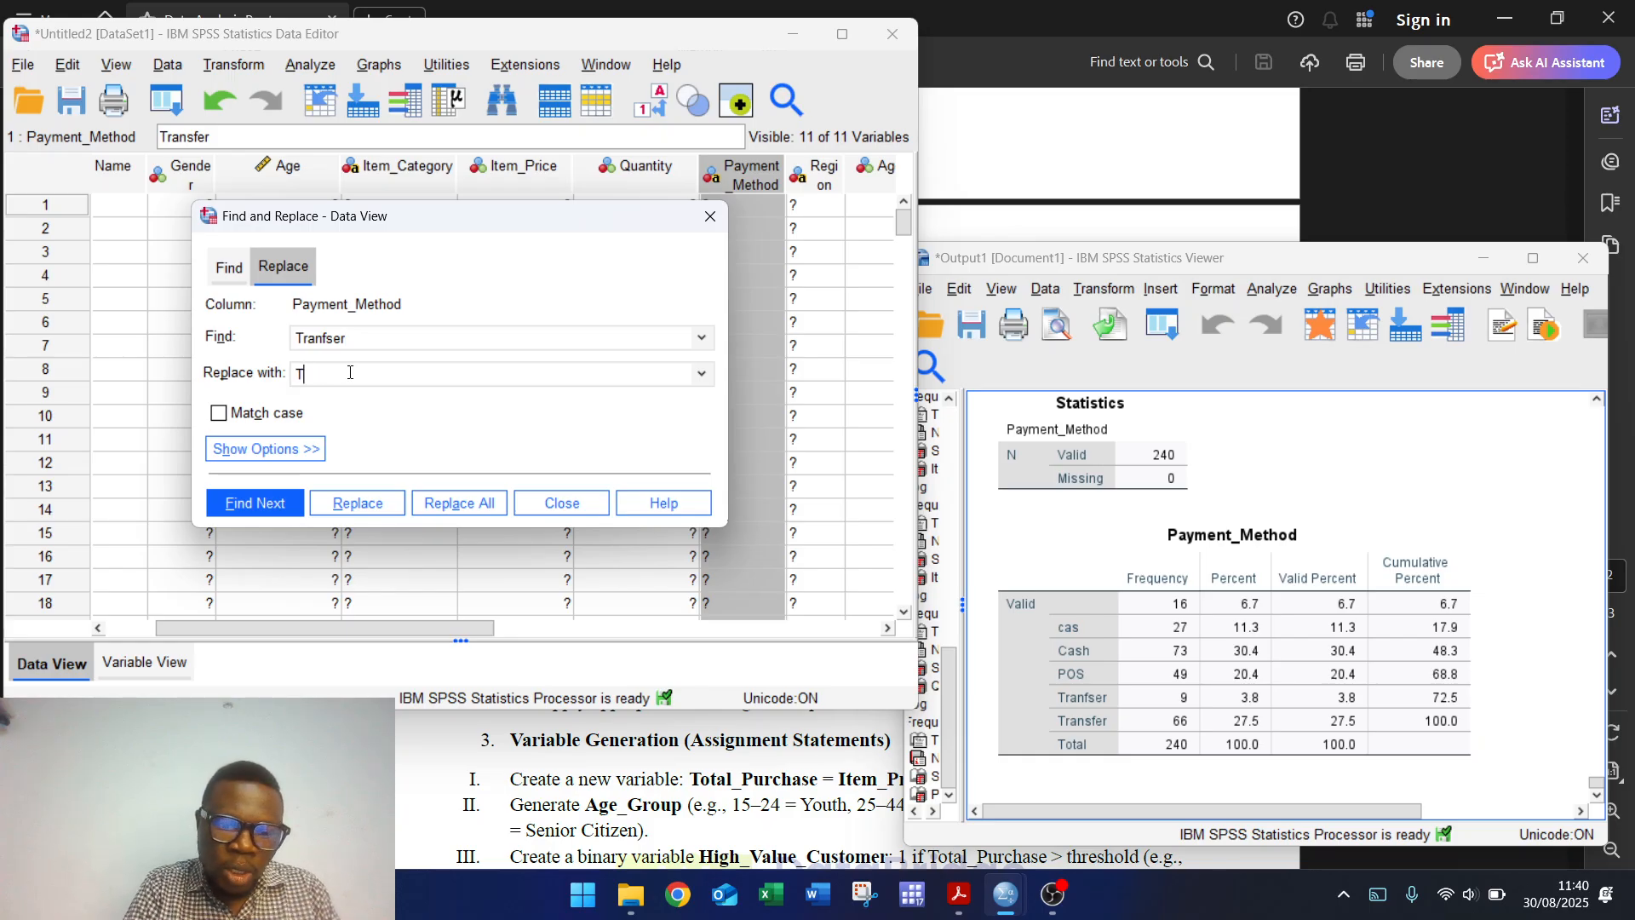
{"action": "type", "text": "ransfer"}
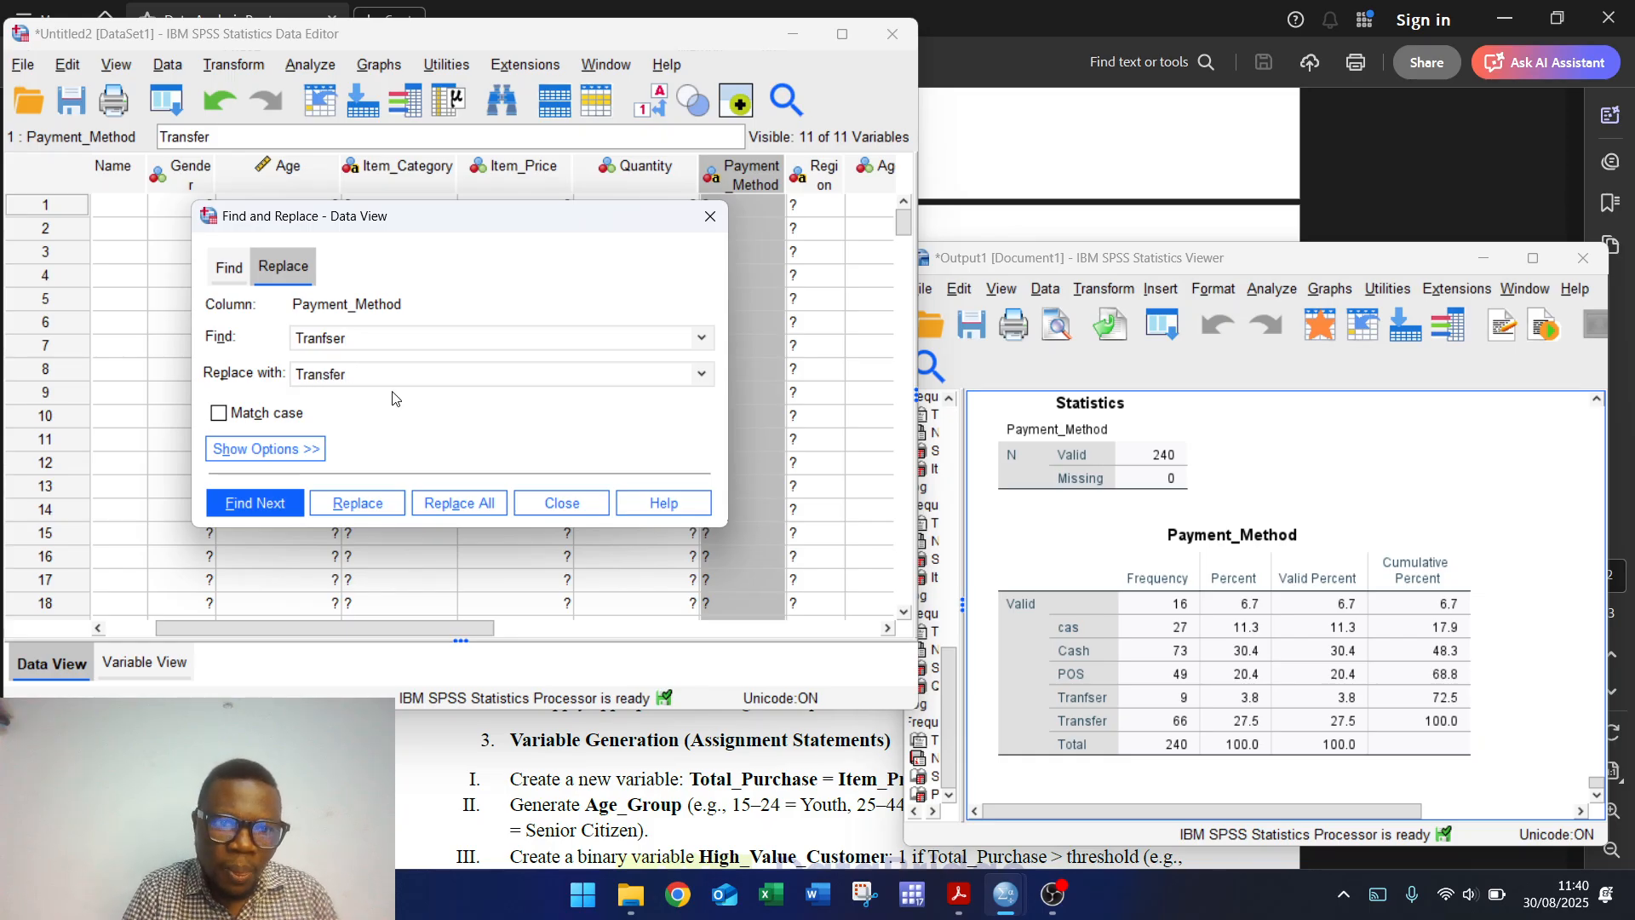
{"action": "left_click", "coordinate": [463, 498]}
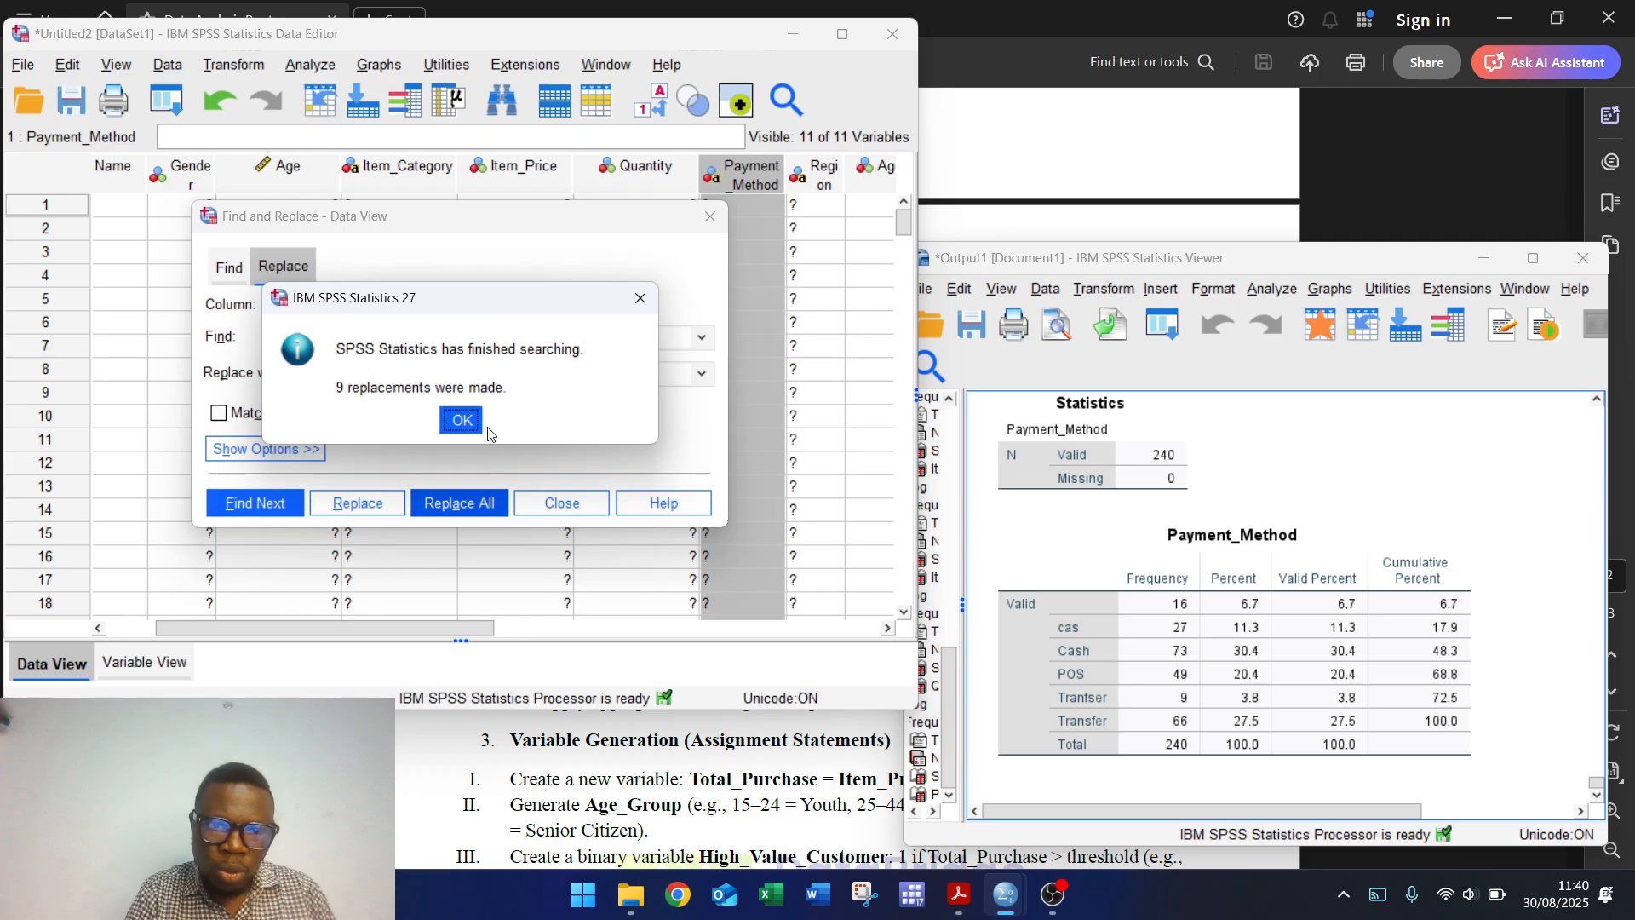
{"action": "left_click", "coordinate": [461, 420]}
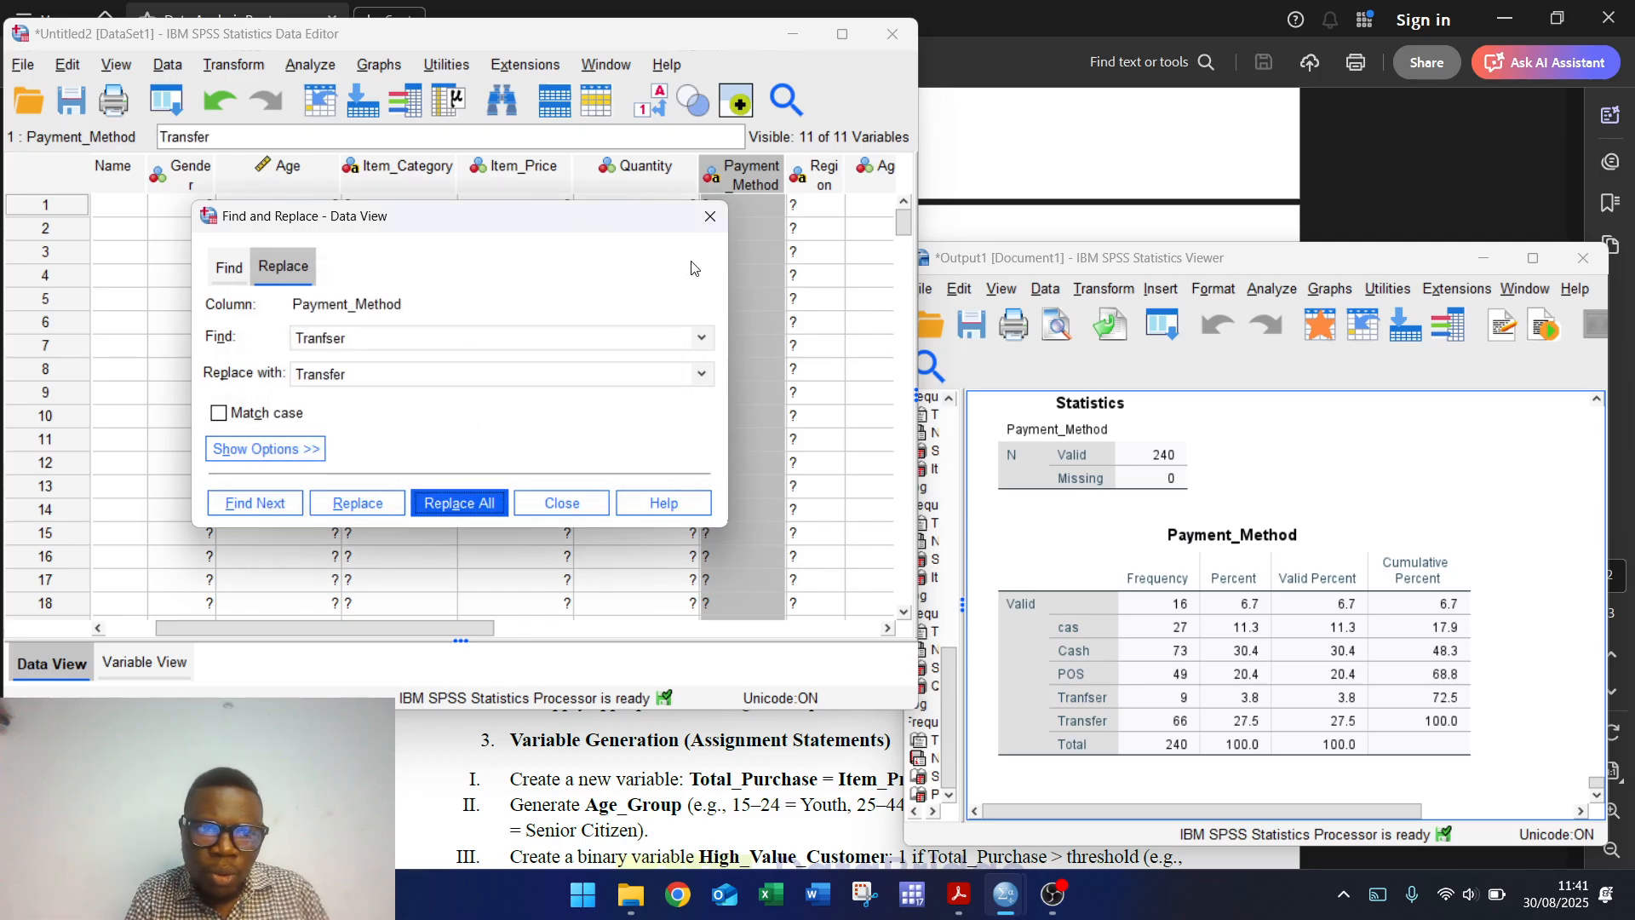
{"action": "left_click", "coordinate": [711, 217]}
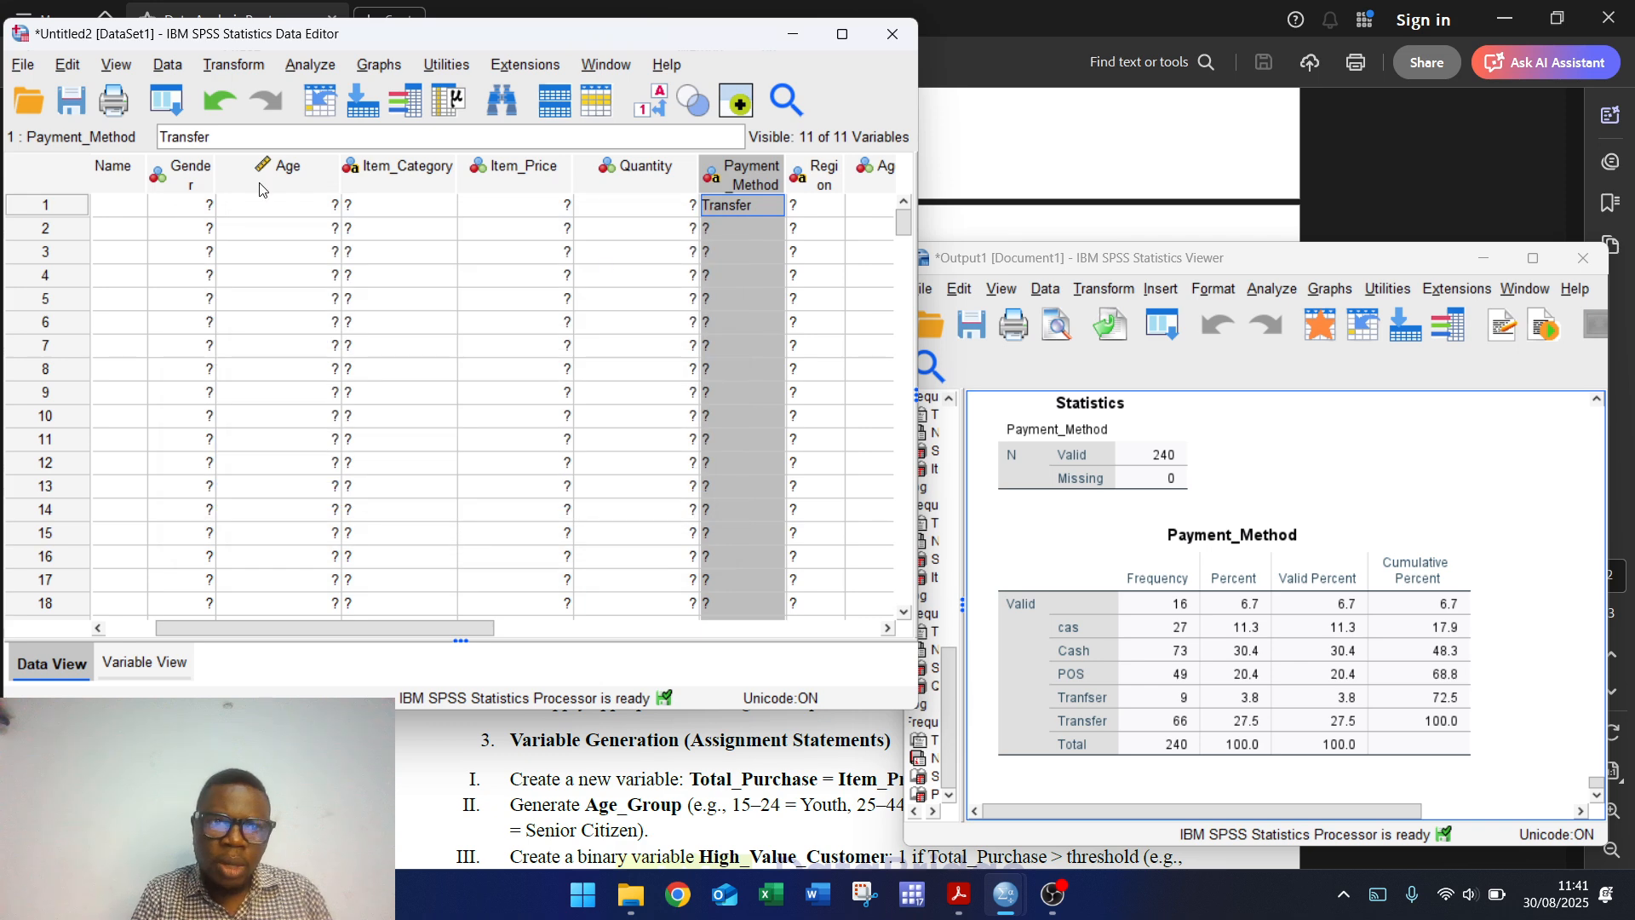
Step: Rerun the Payment_Method frequency table, now showing Cash 100, POS 49, Transfer 75
{"action": "left_click", "coordinate": [324, 65]}
{"action": "mouse_move", "coordinate": [486, 147]}
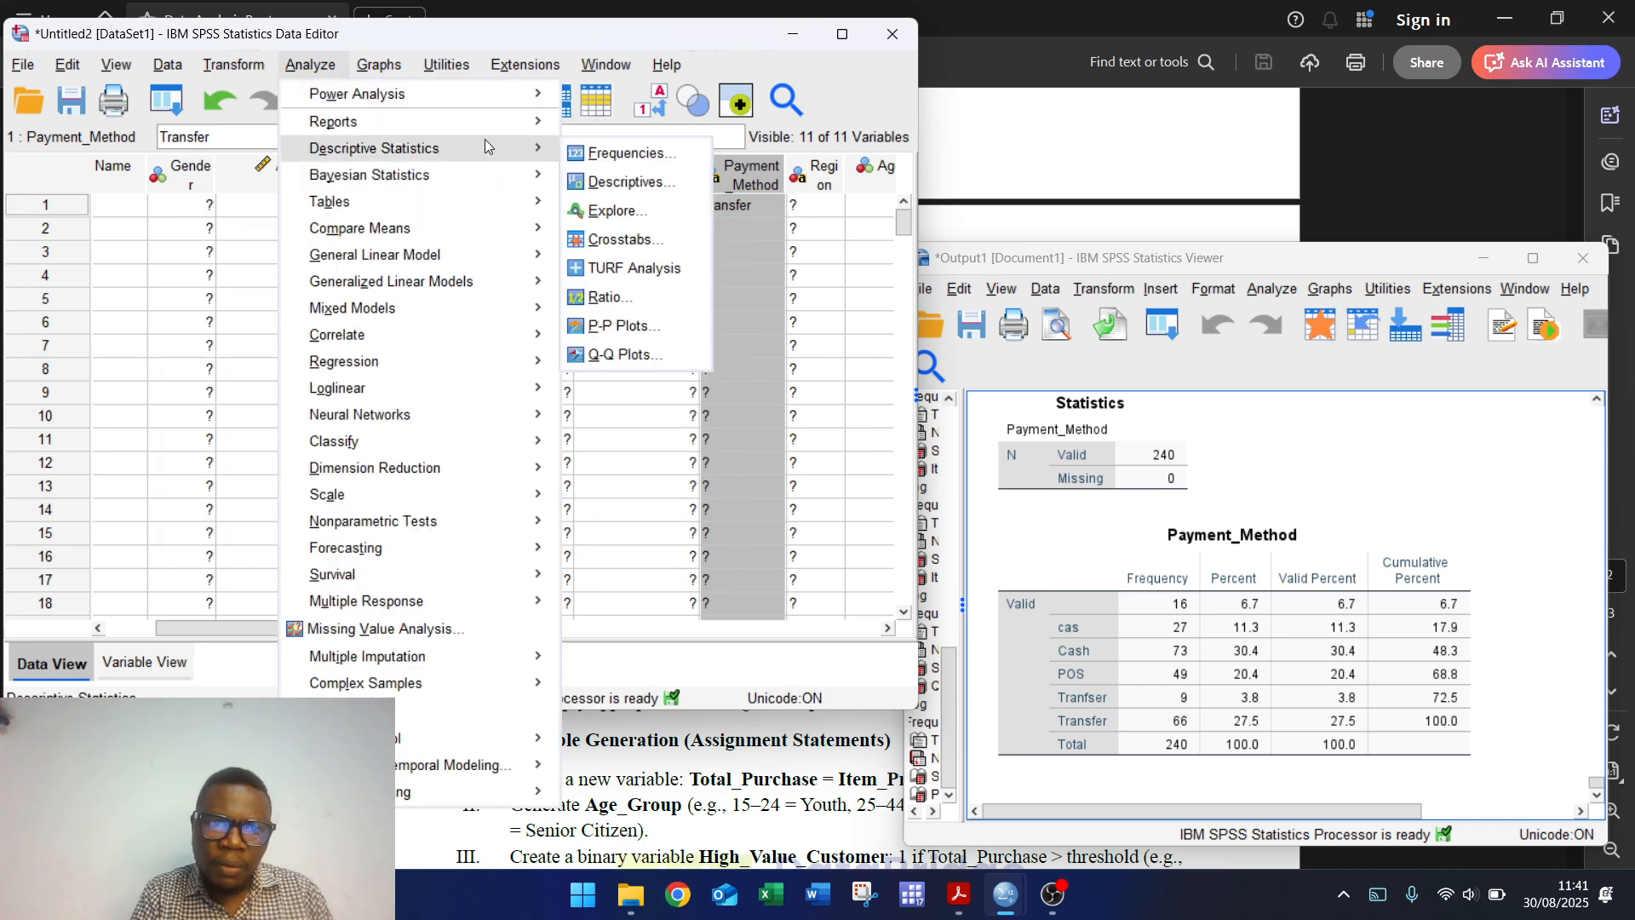
{"action": "left_click", "coordinate": [654, 155]}
{"action": "left_click", "coordinate": [698, 563]}
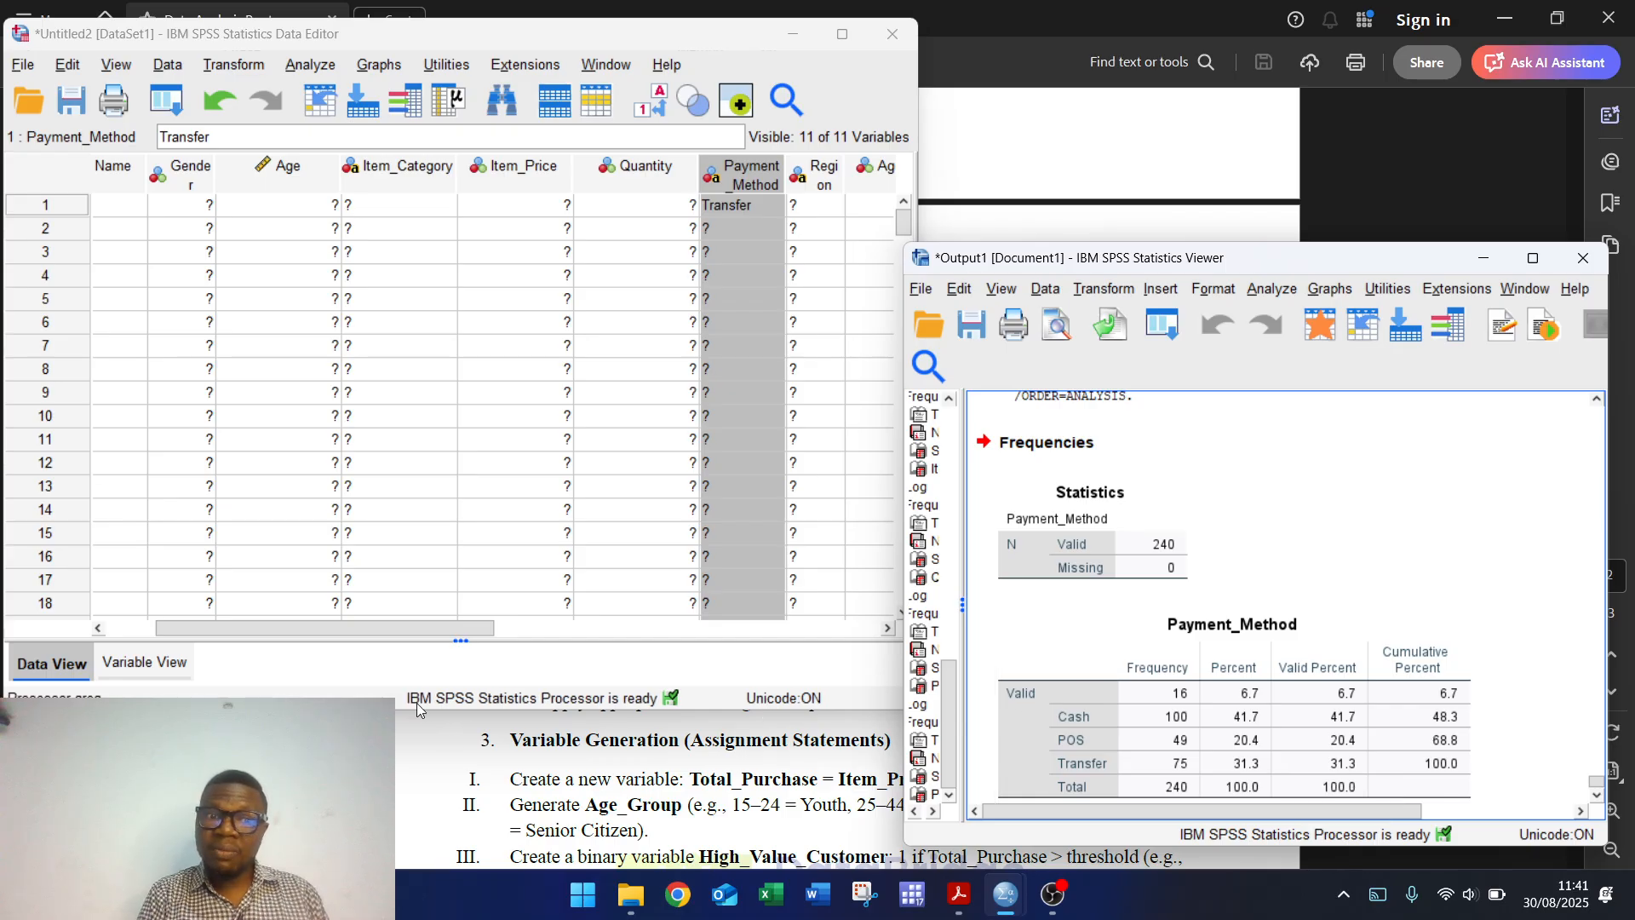
Step: Return to the Data Editor, browse the Data menu, then open the Transform menu
{"action": "left_click", "coordinate": [377, 631]}
{"action": "left_click_drag", "start_coordinate": [377, 630], "coordinate": [239, 618]}
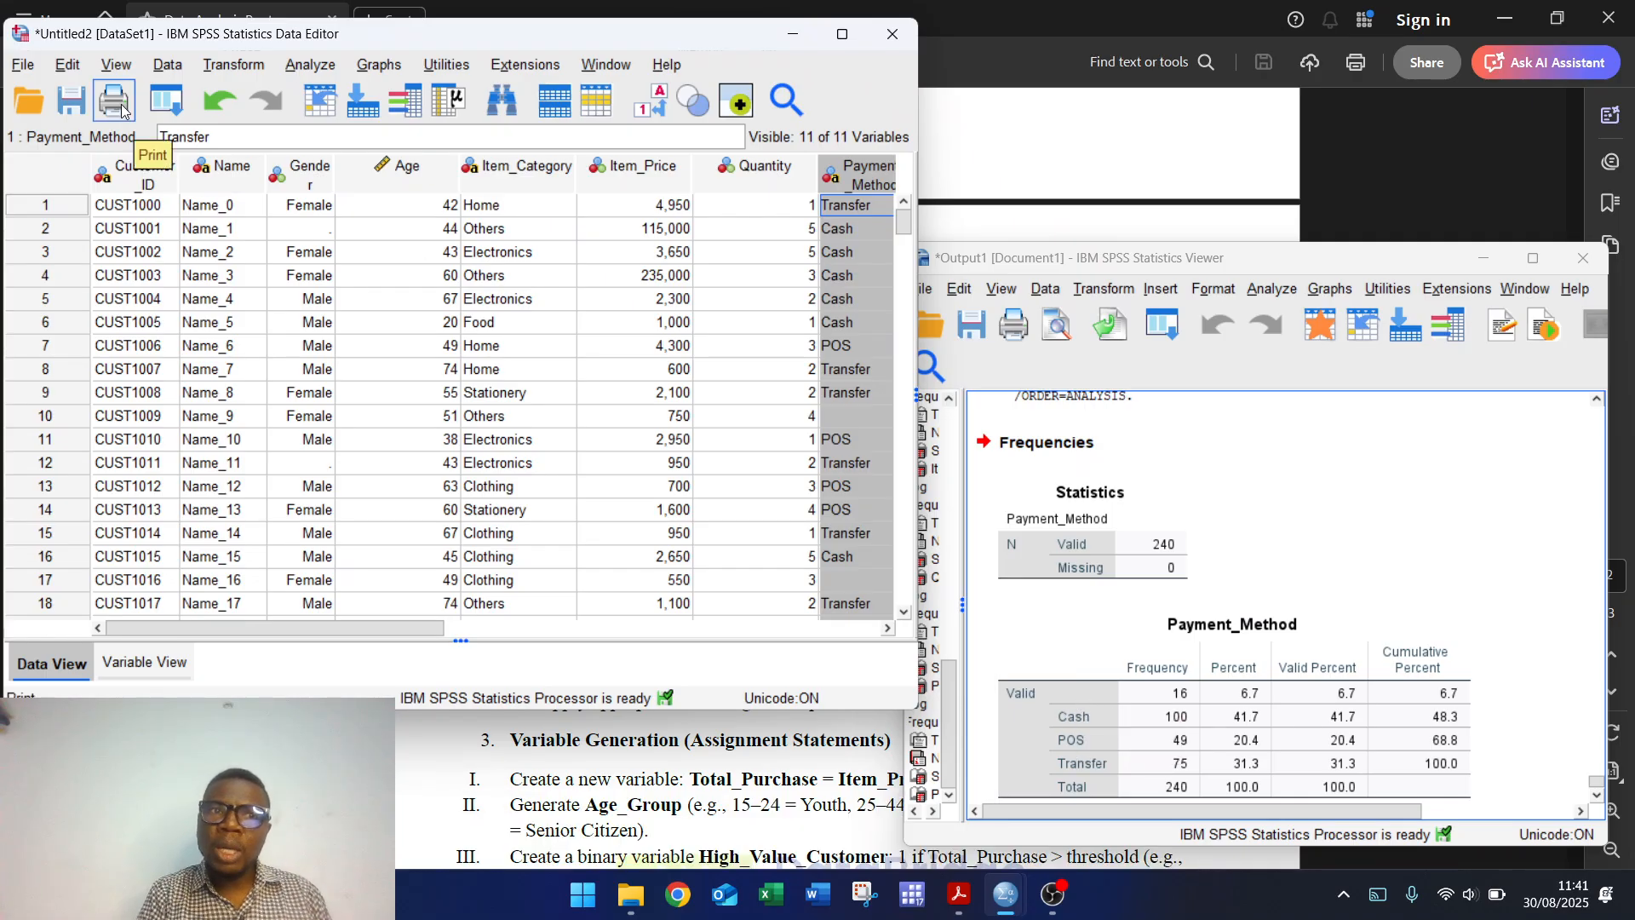
{"action": "left_click", "coordinate": [165, 70]}
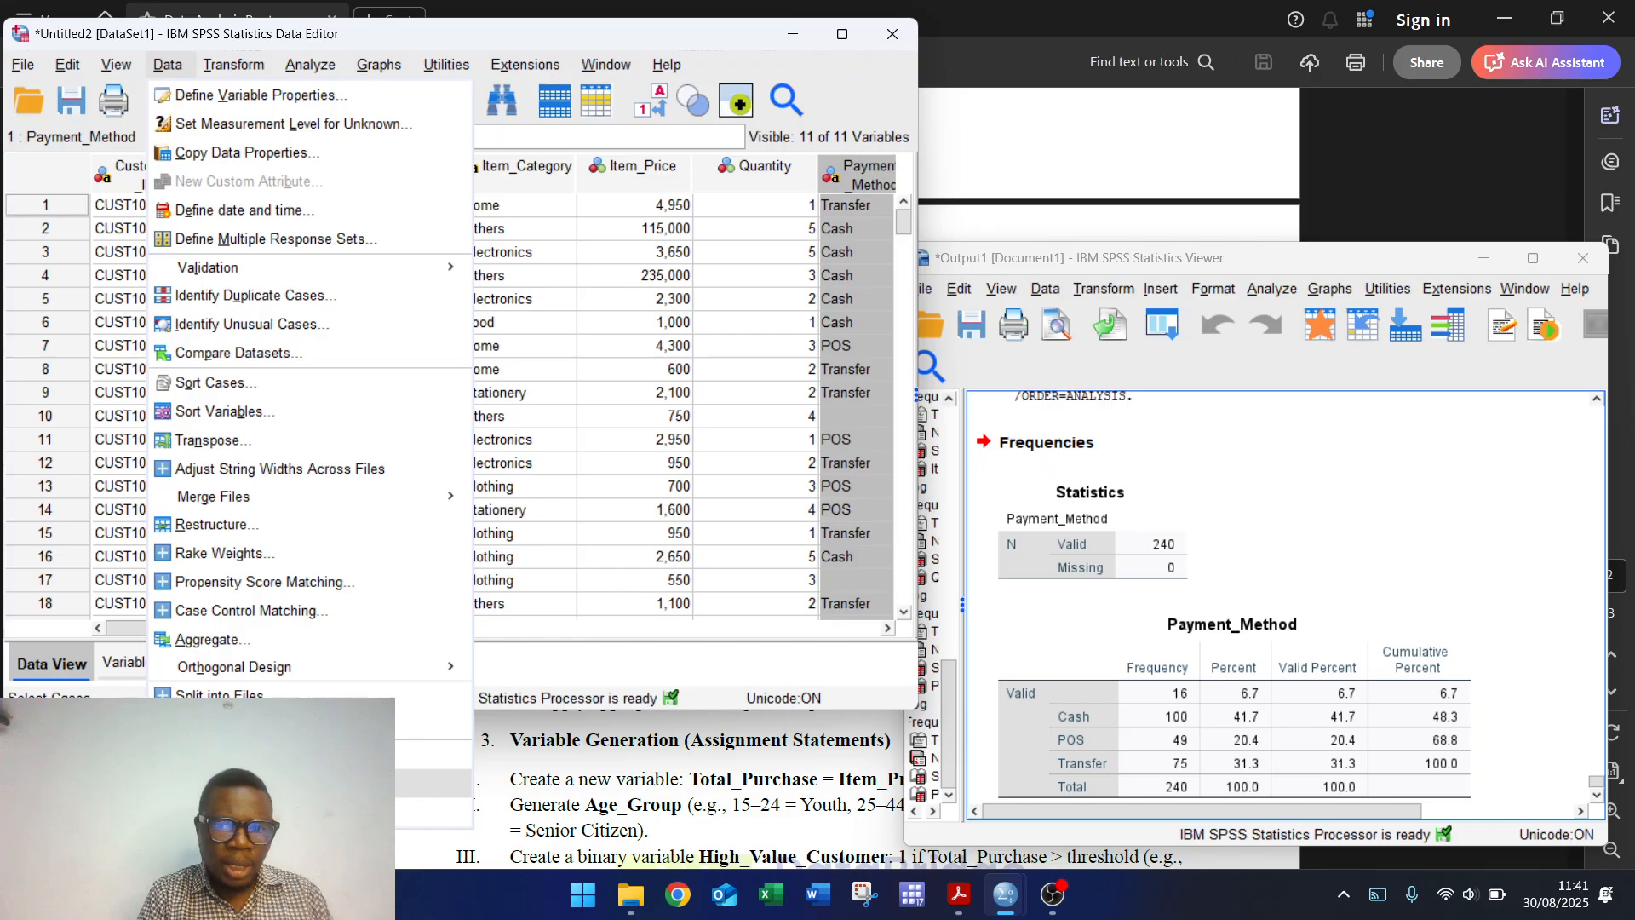
{"action": "left_click", "coordinate": [697, 45]}
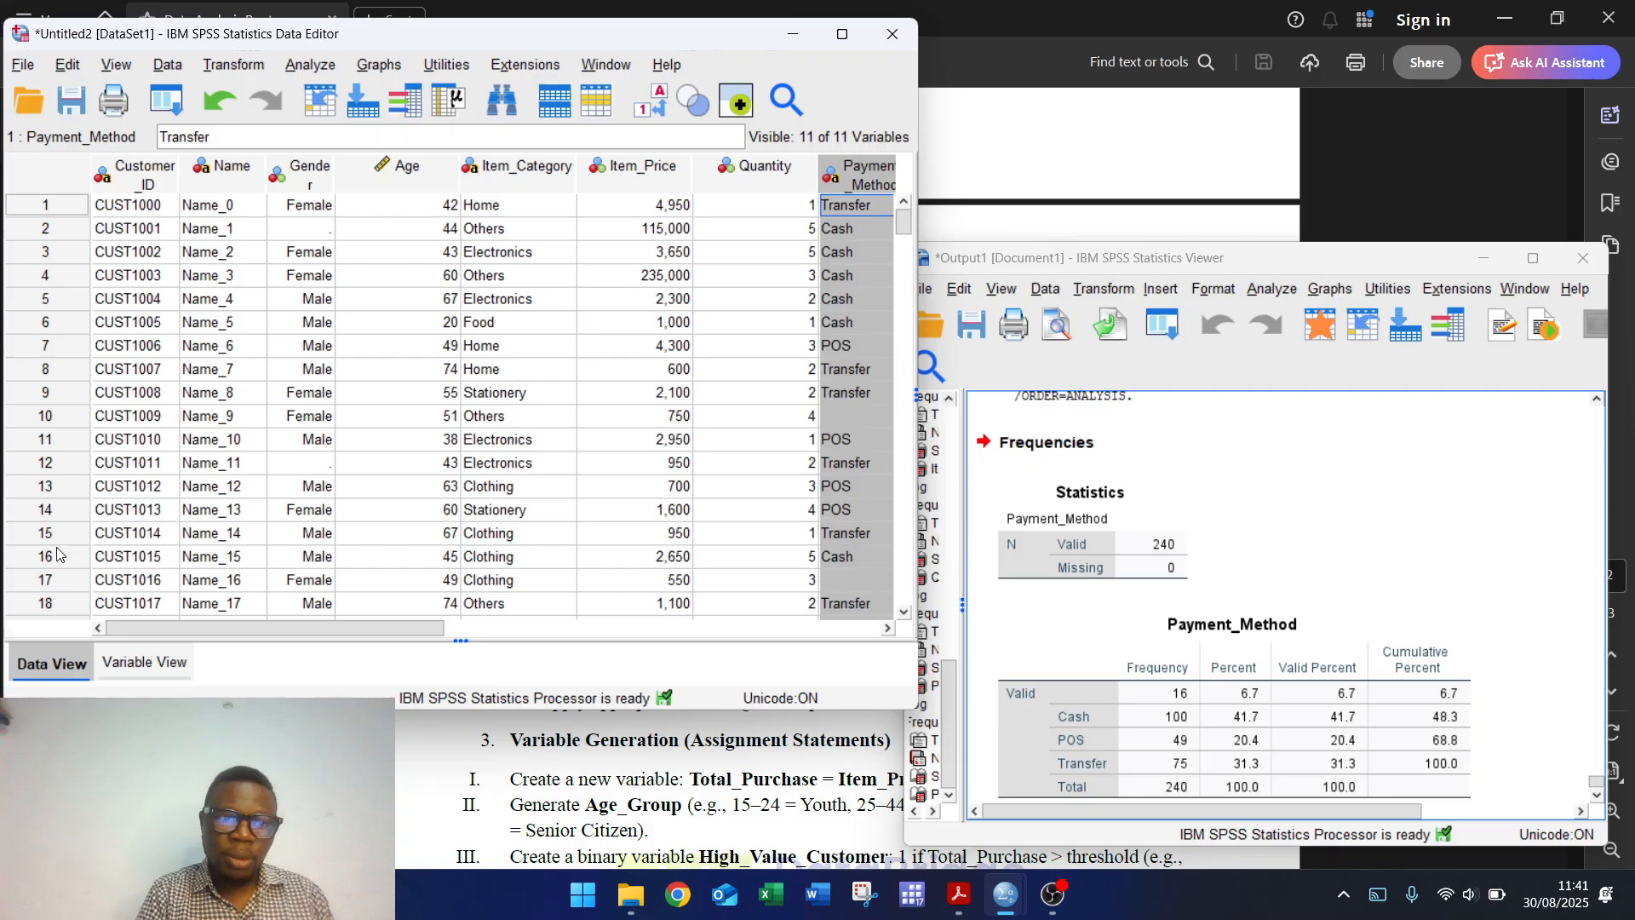
{"action": "left_click", "coordinate": [251, 66]}
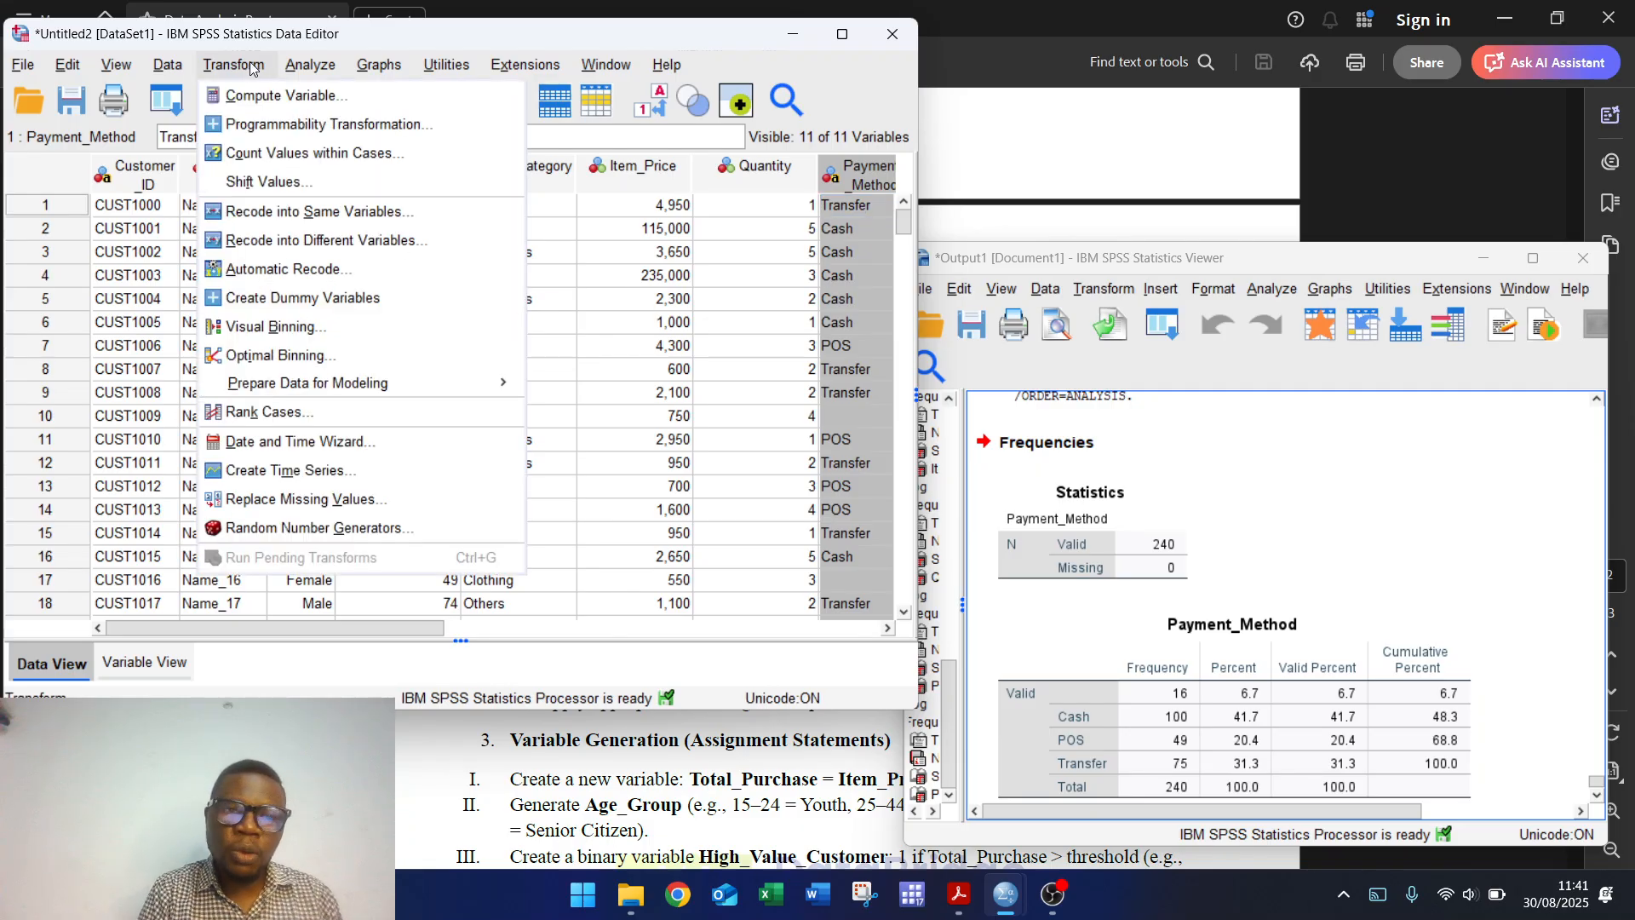
Step: Set up Recode into Different Variables for Payment_Method with the output variable named newPay
{"action": "left_click", "coordinate": [317, 242]}
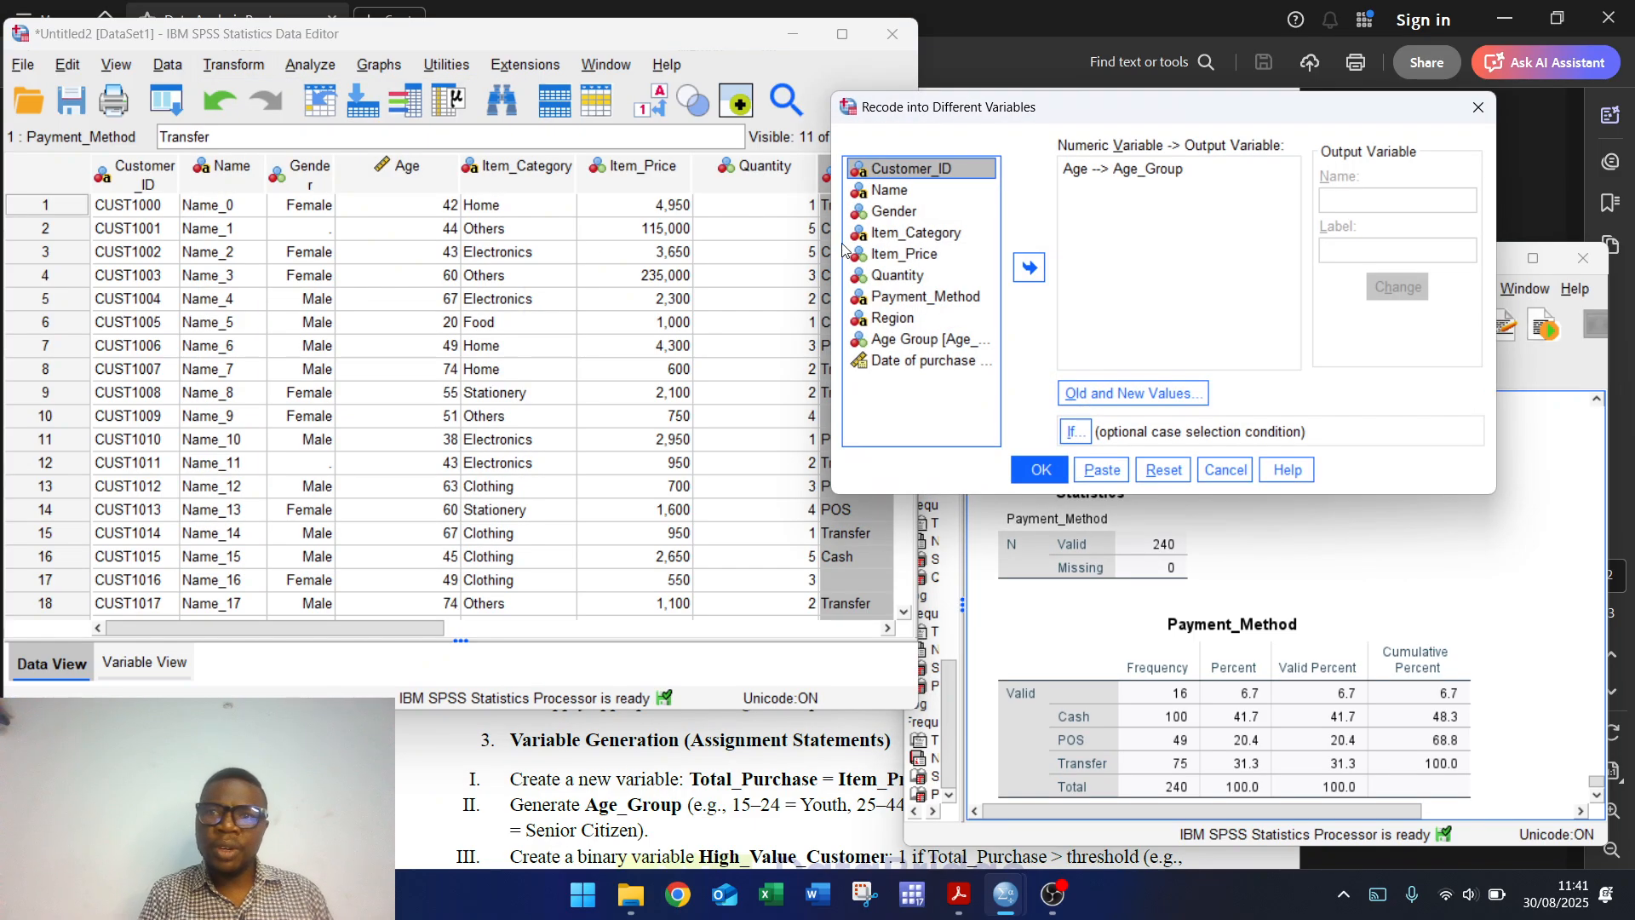
{"action": "left_click", "coordinate": [1141, 471]}
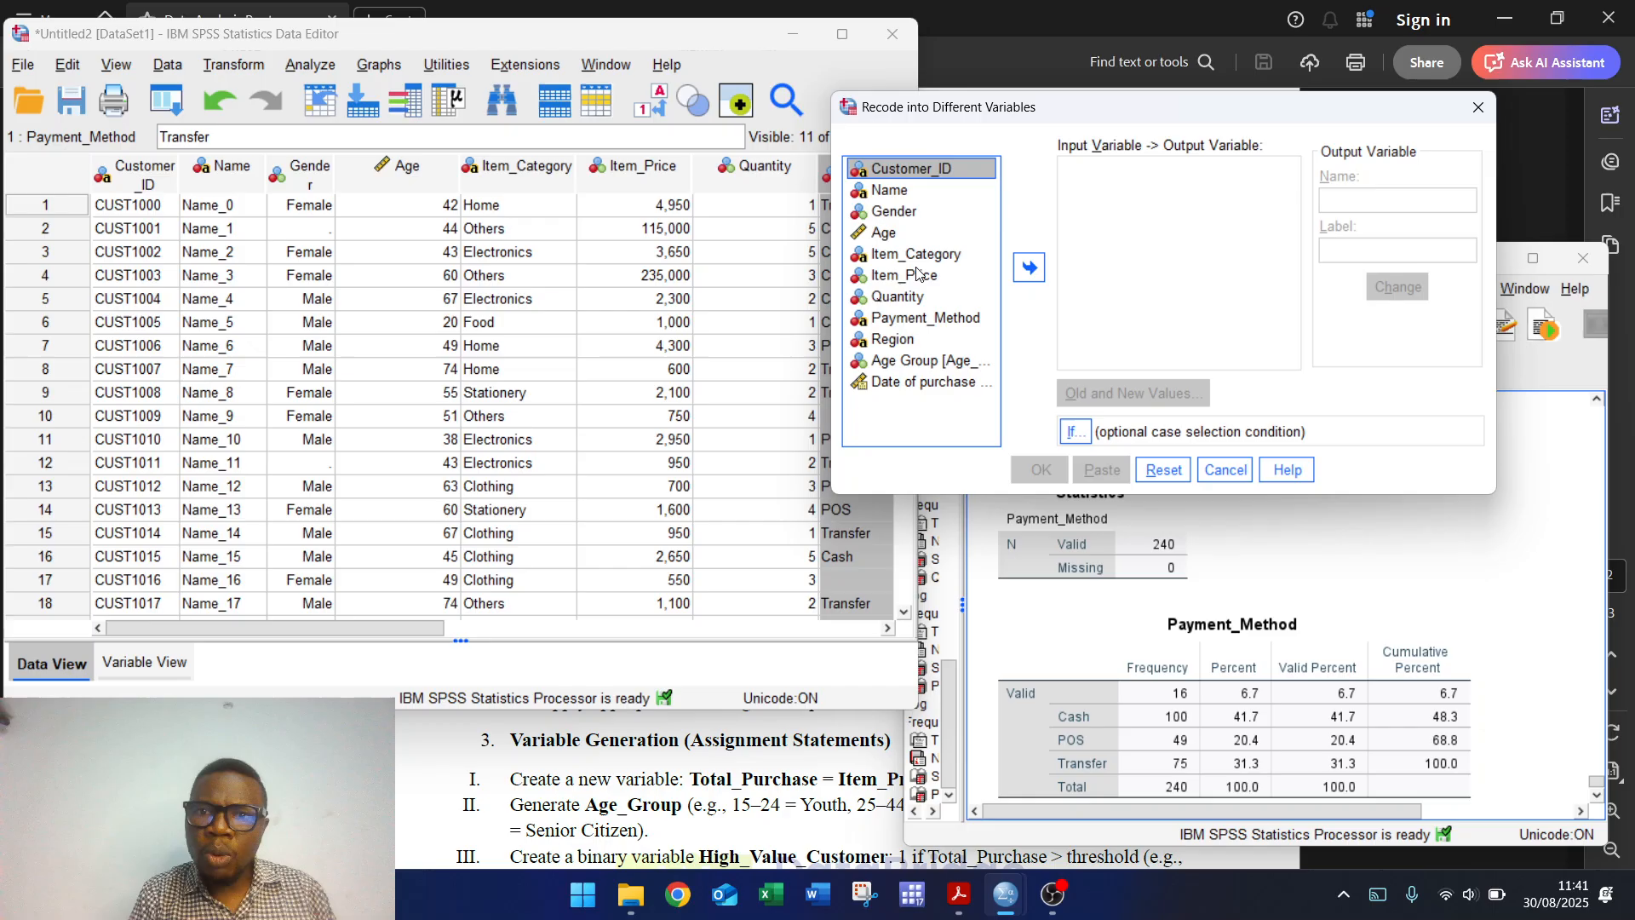
{"action": "left_click", "coordinate": [913, 324]}
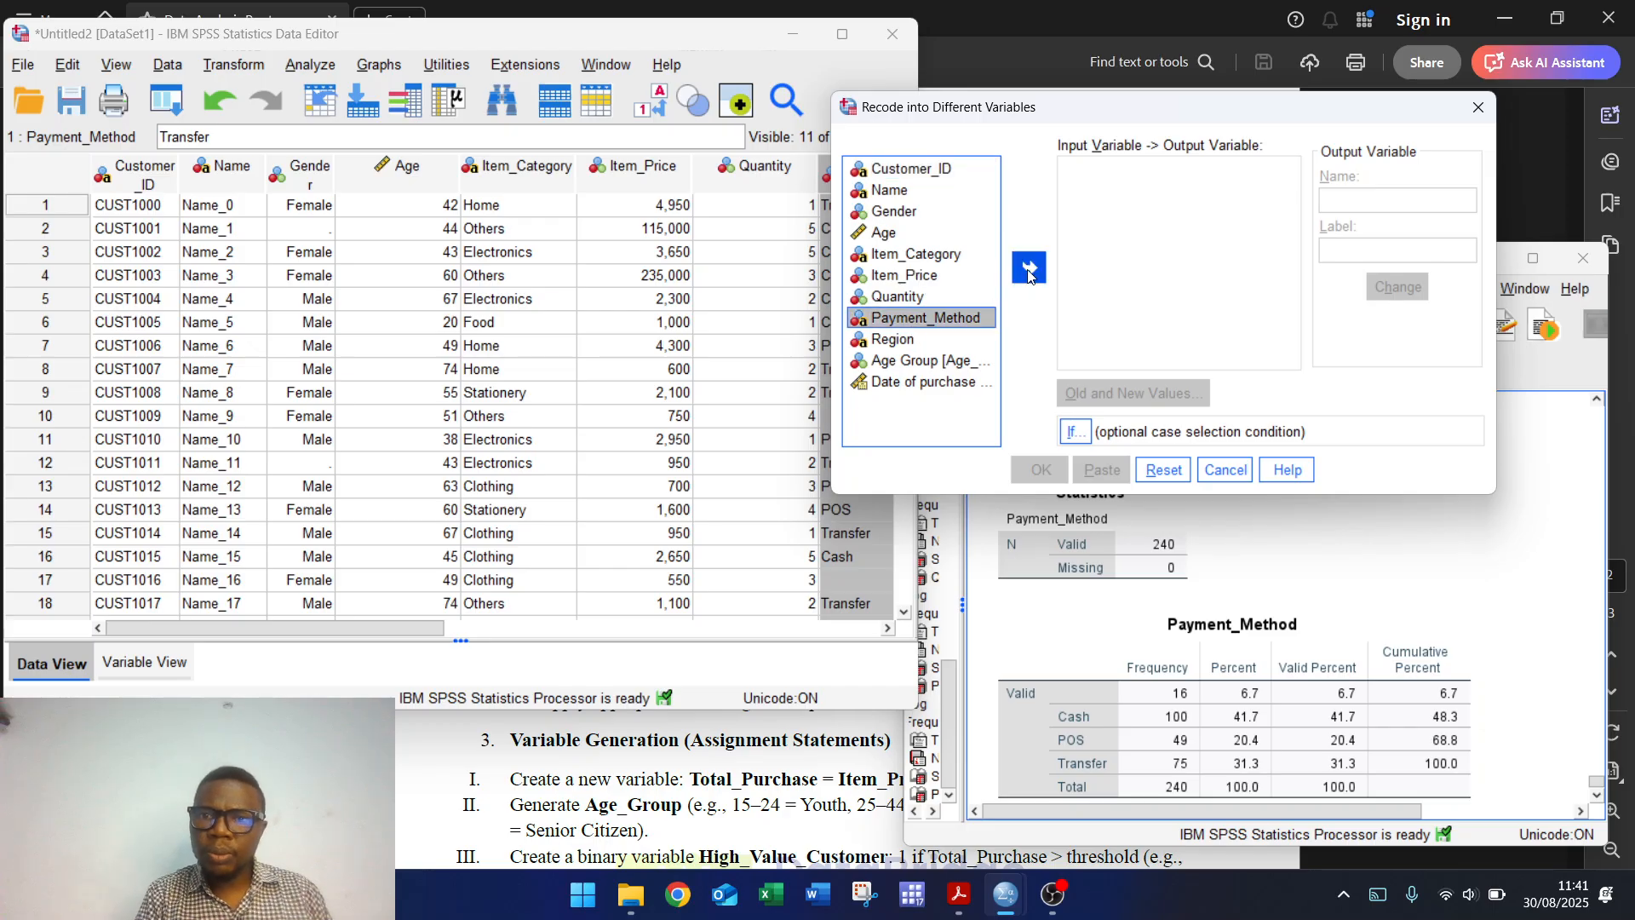
{"action": "left_click", "coordinate": [1030, 270]}
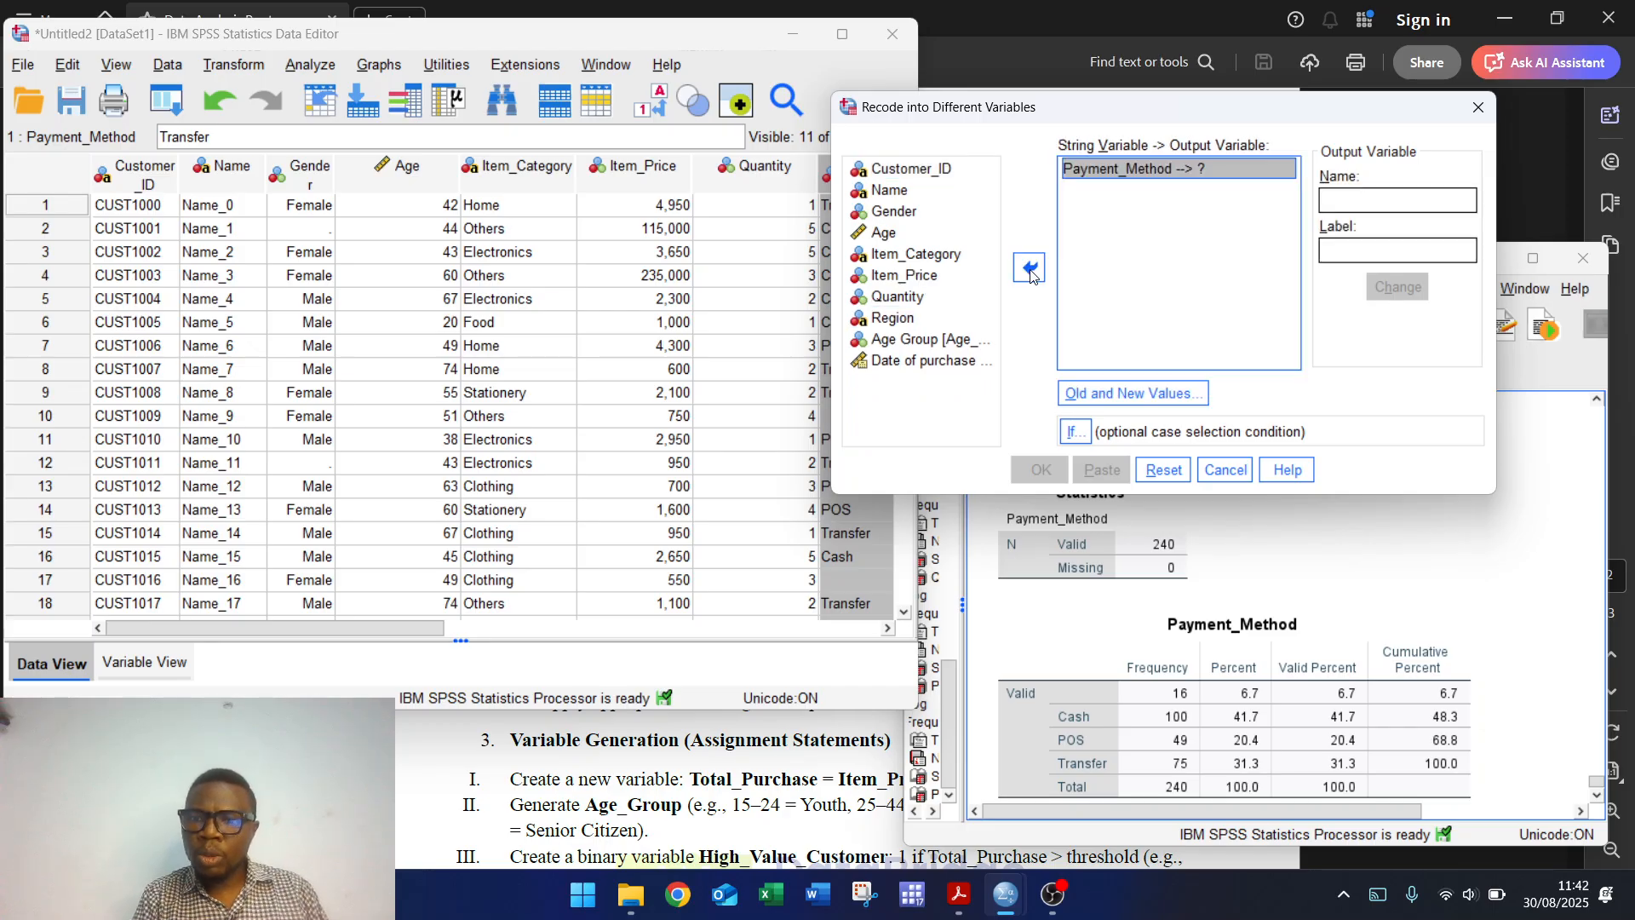
{"action": "left_click", "coordinate": [1335, 205]}
{"action": "type", "text": "newP"}
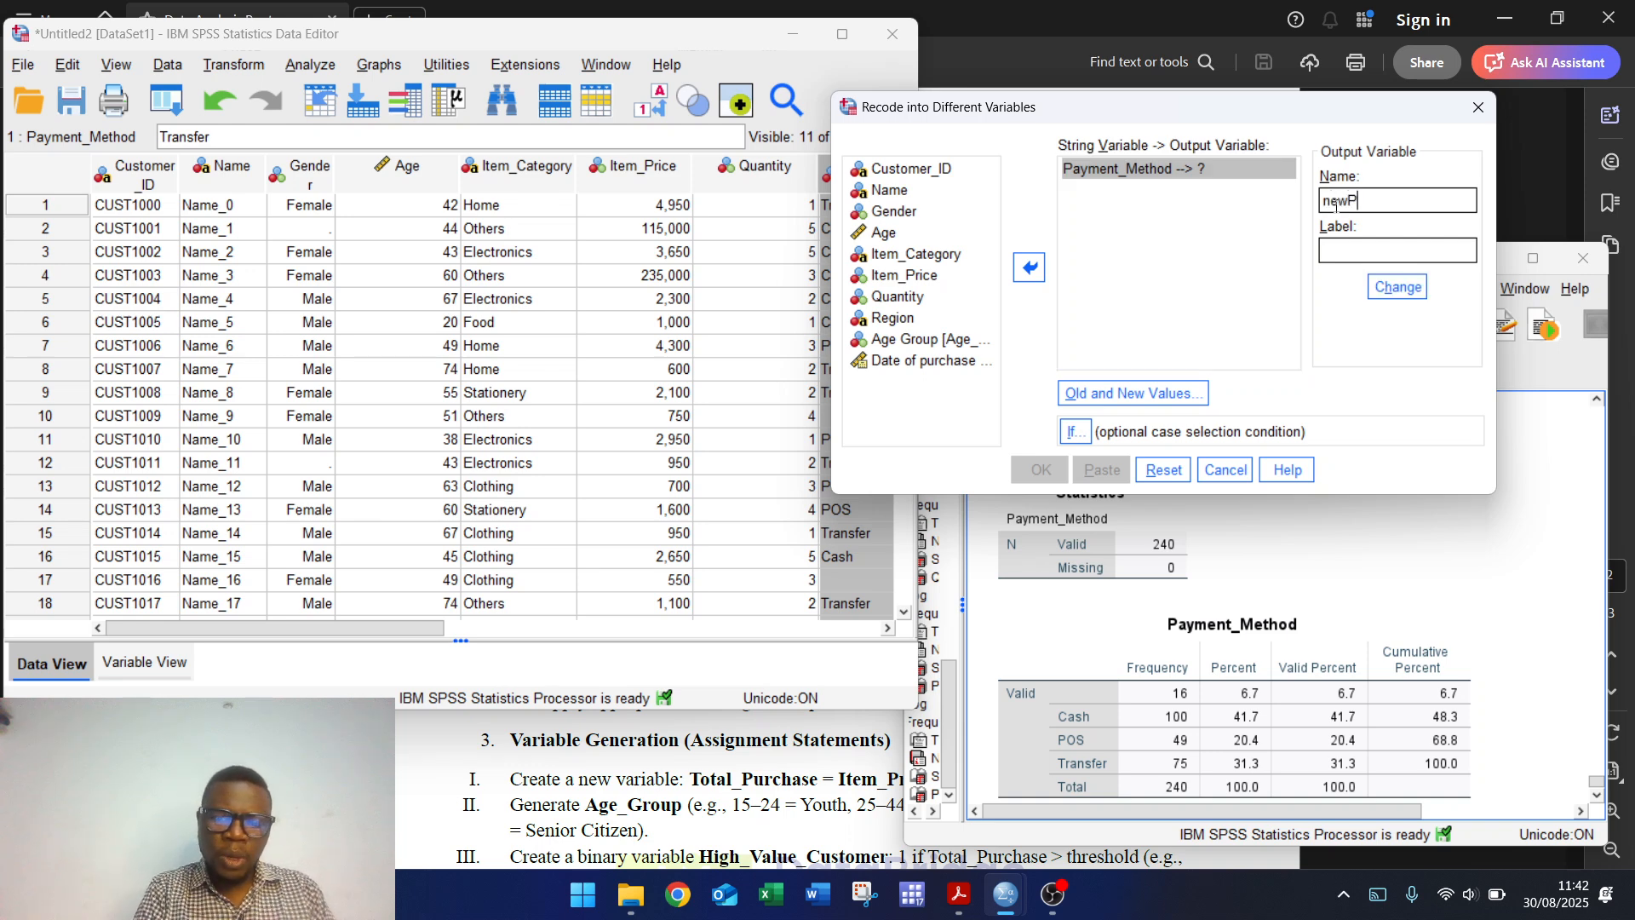
{"action": "type", "text": "ay"}
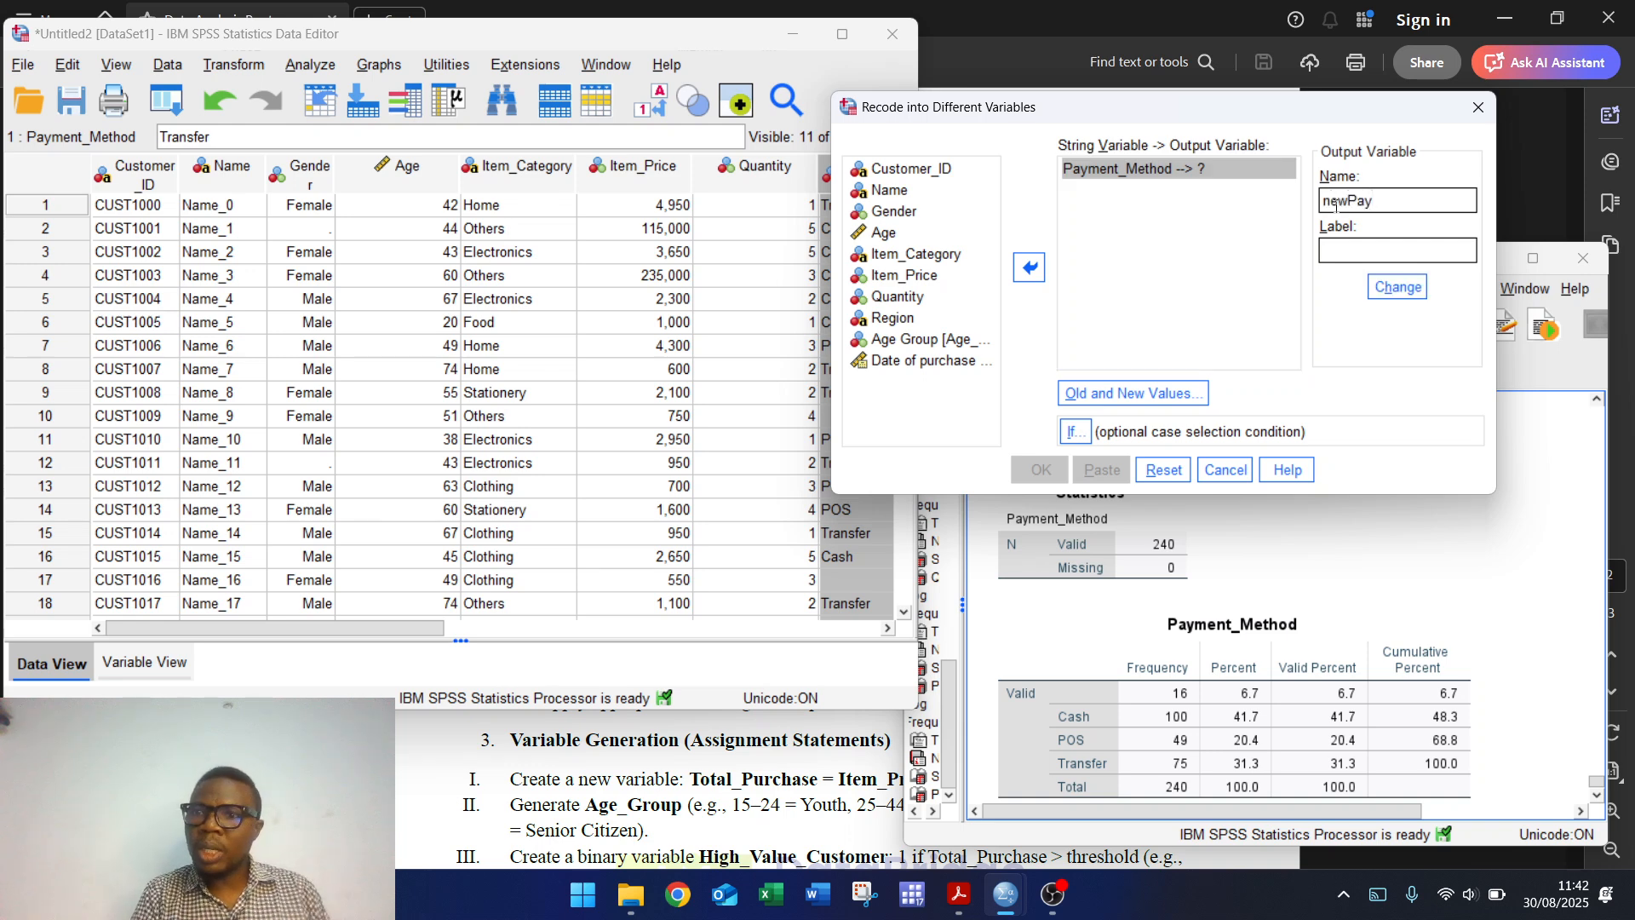
{"action": "left_click", "coordinate": [1396, 287]}
Step: Add recode rules mapping Cash to 1 and POS to 2
{"action": "left_click", "coordinate": [1107, 394]}
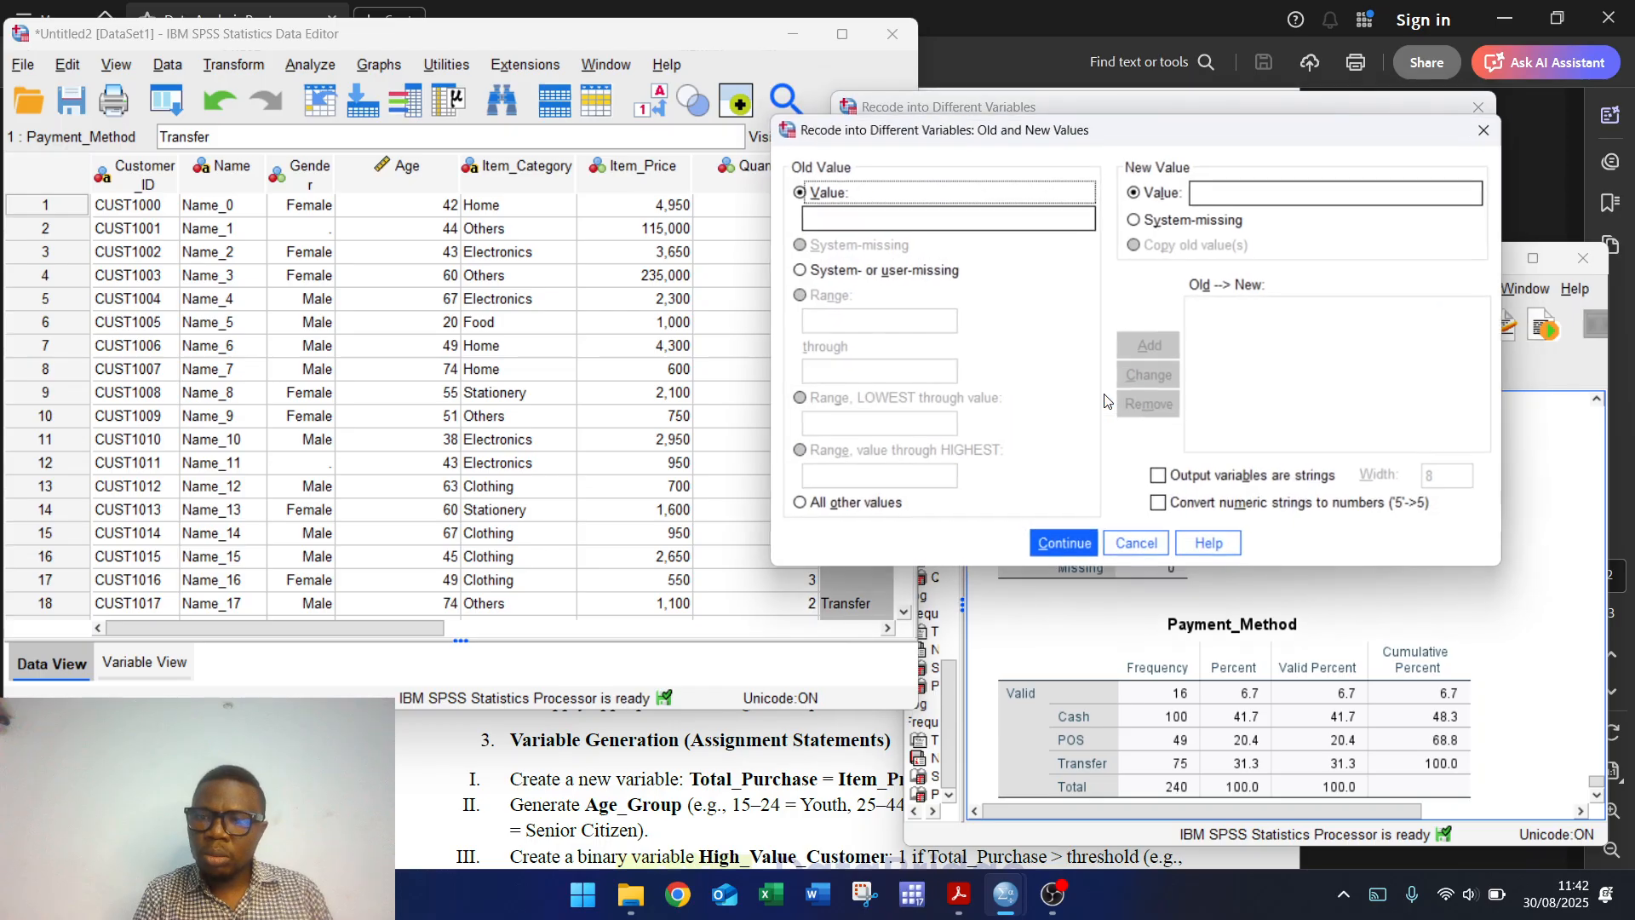
{"action": "left_click_drag", "start_coordinate": [1025, 131], "coordinate": [380, 84]}
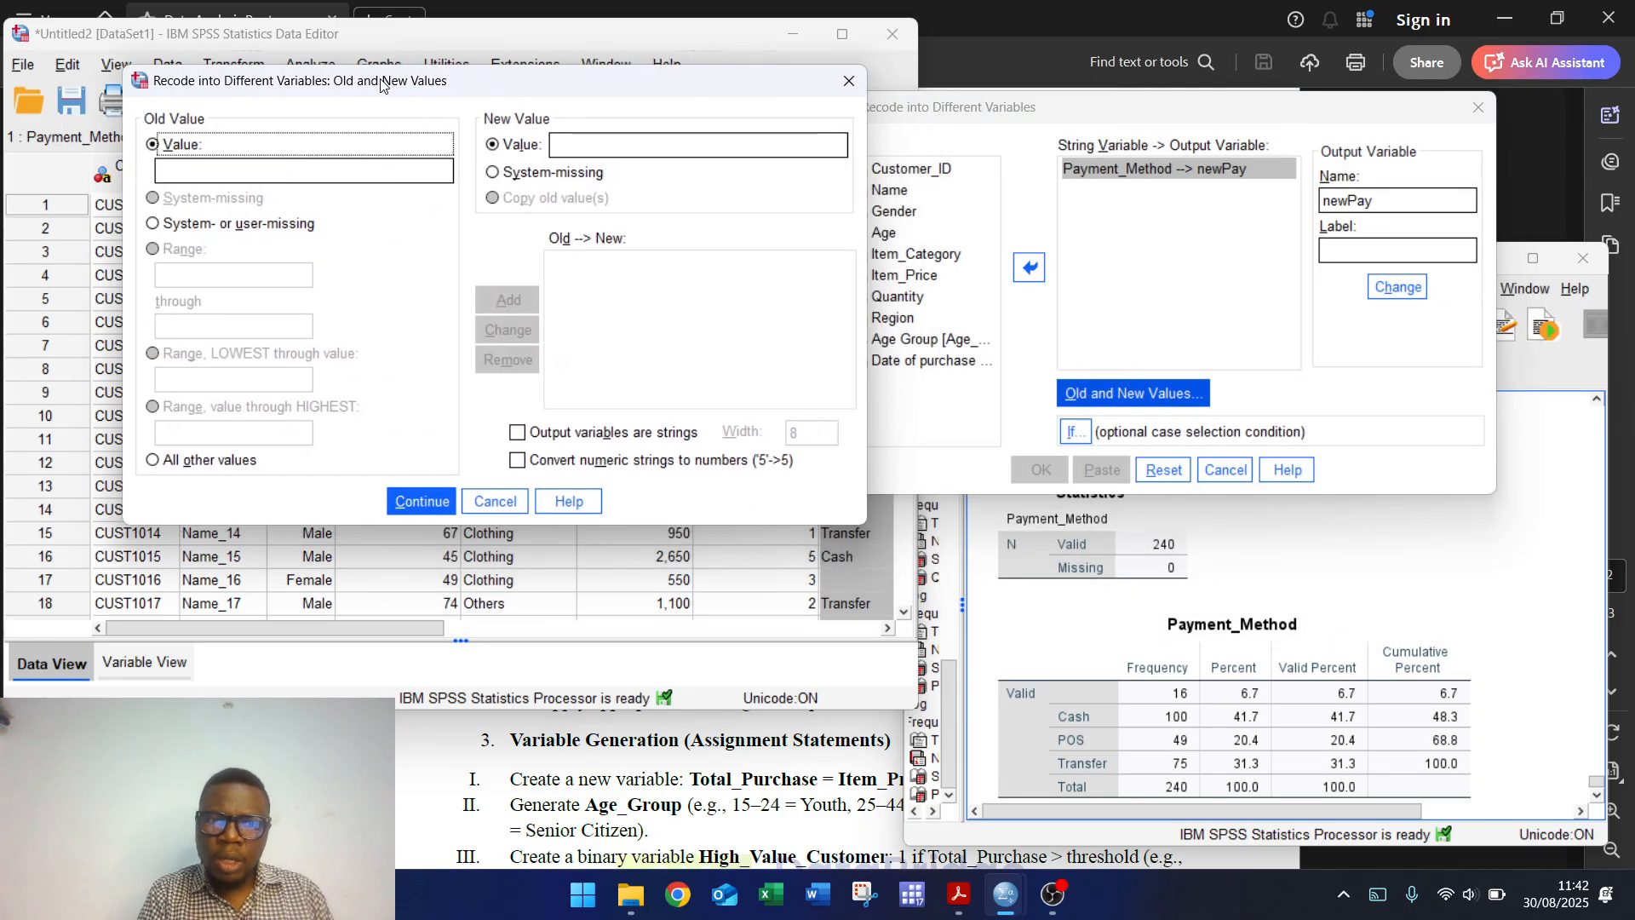
{"action": "left_click", "coordinate": [181, 169]}
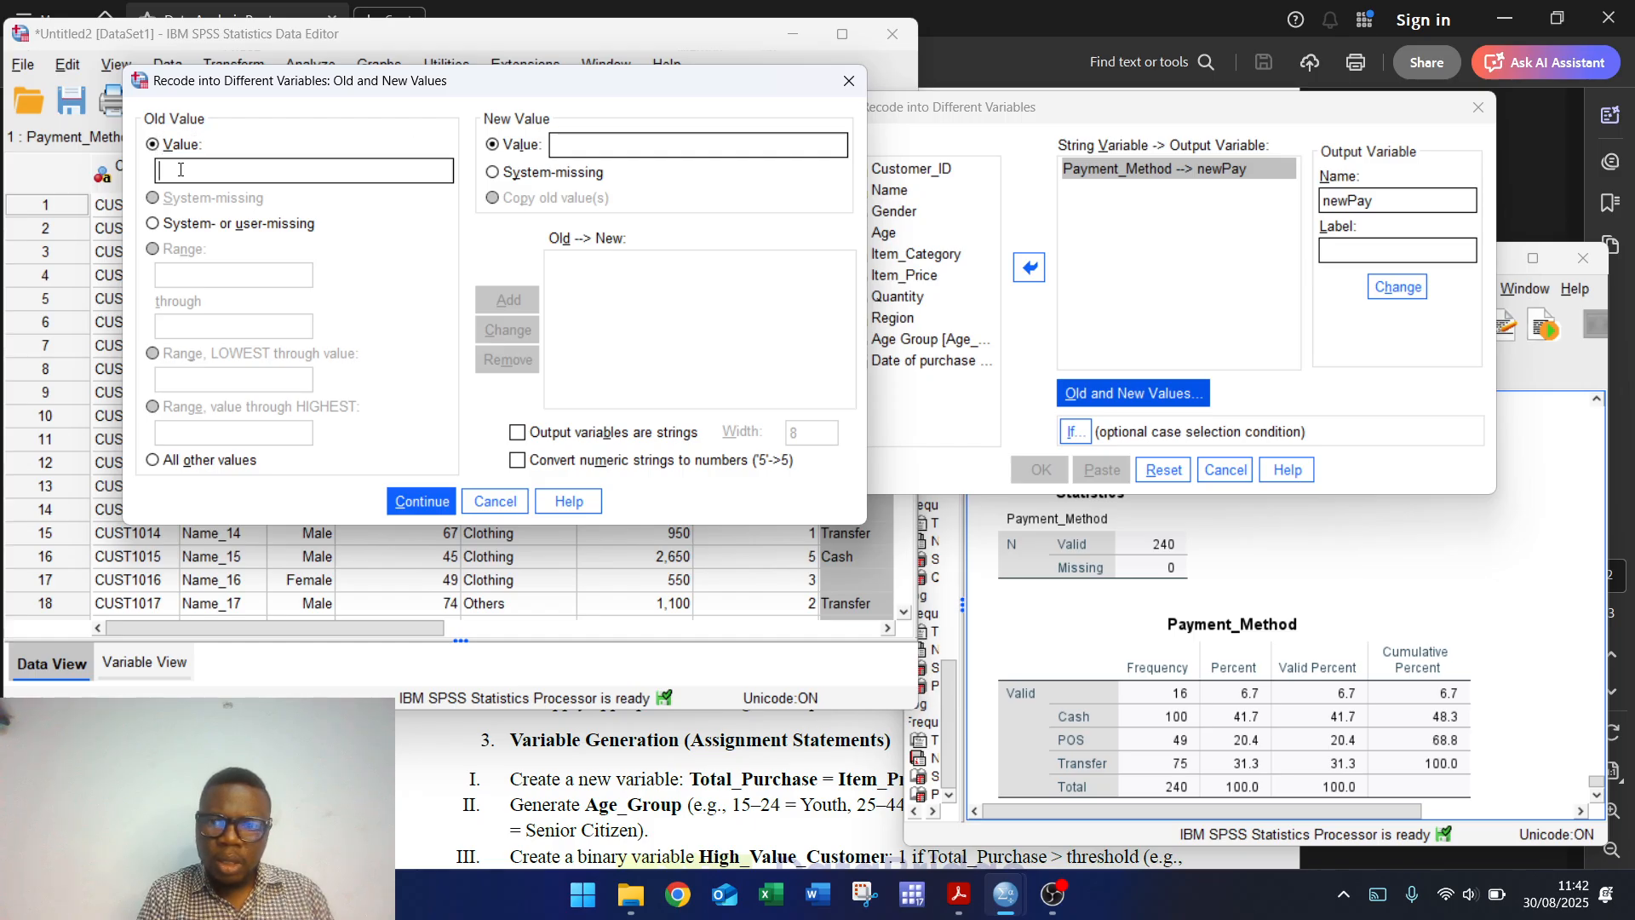
{"action": "type", "text": "C"}
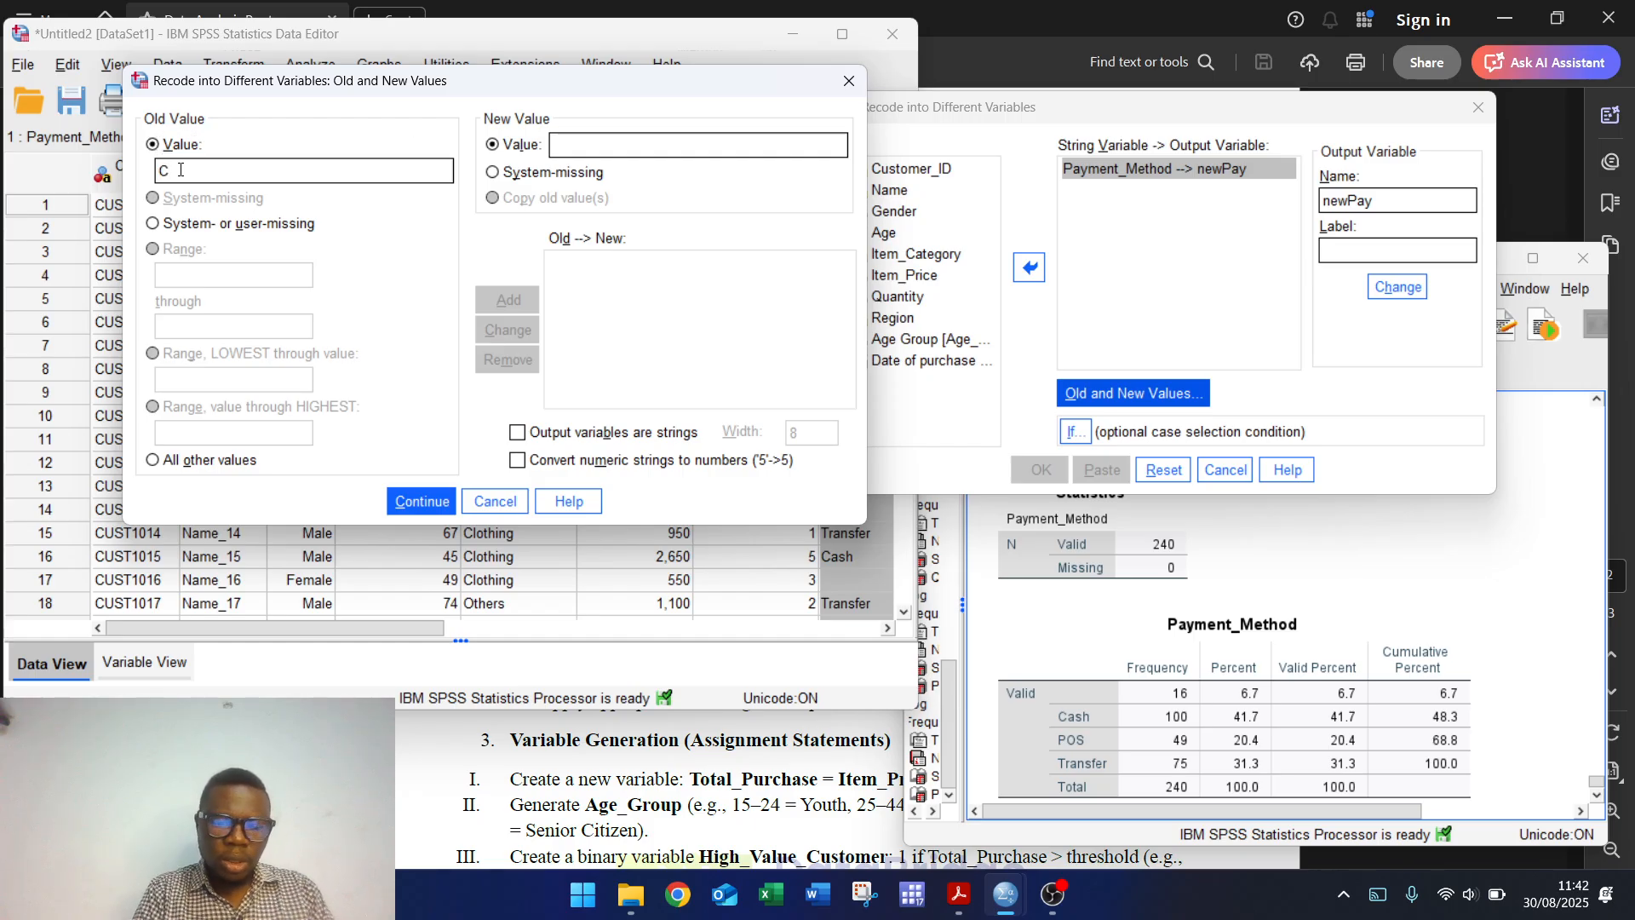
{"action": "type", "text": "ash"}
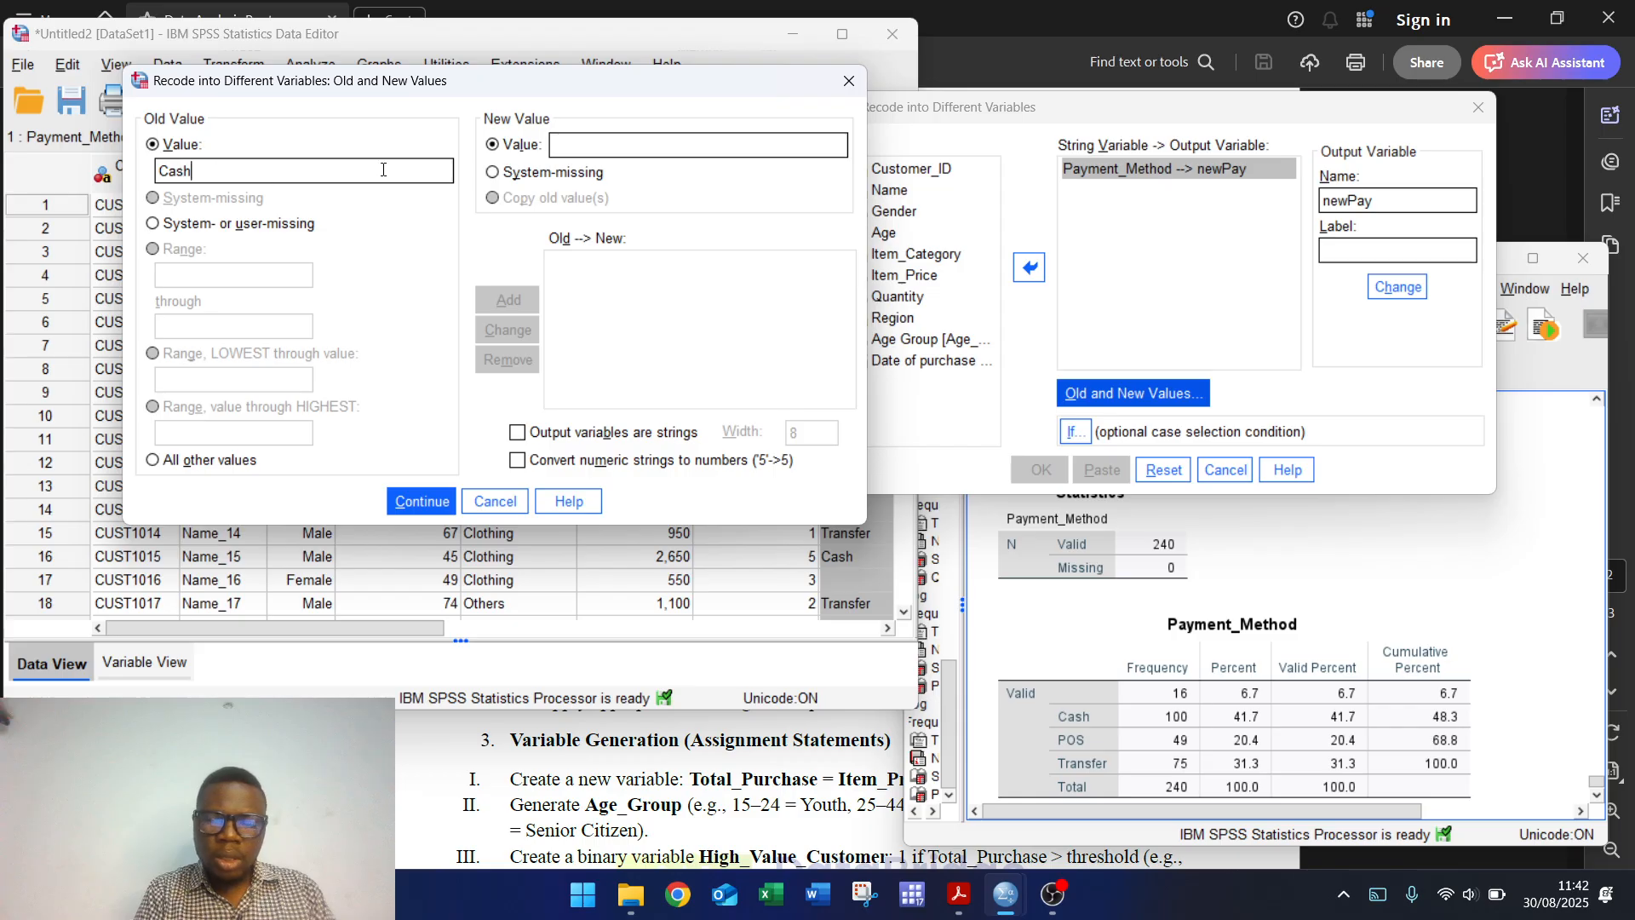
{"action": "left_click", "coordinate": [581, 143]}
{"action": "type", "text": "1"}
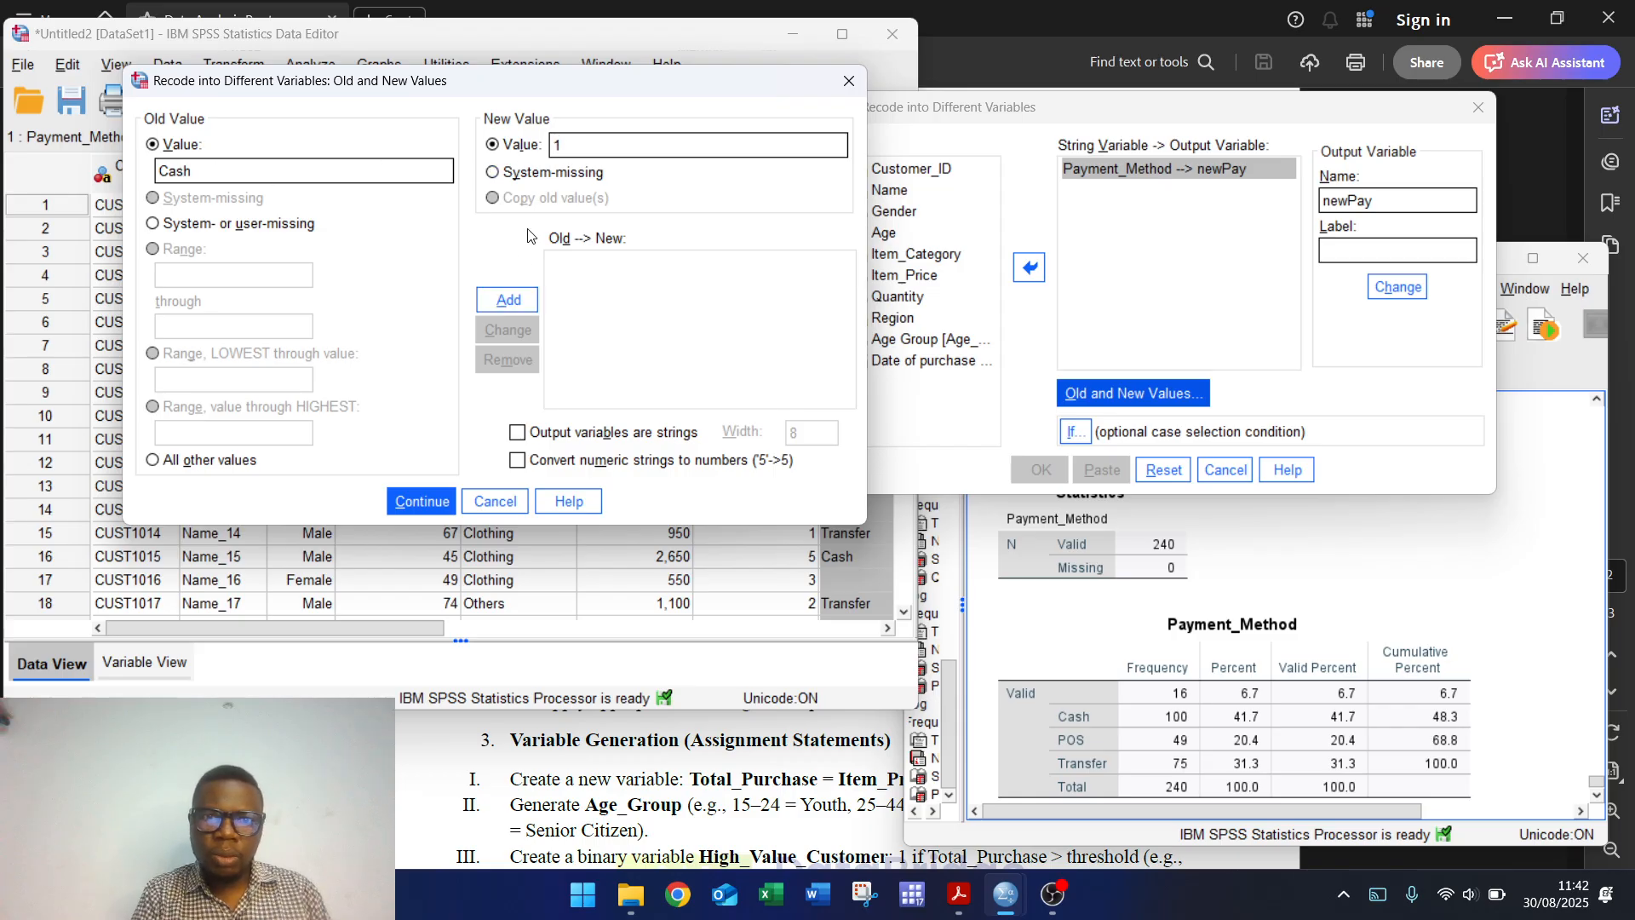
{"action": "left_click", "coordinate": [508, 300]}
{"action": "left_click", "coordinate": [236, 171]}
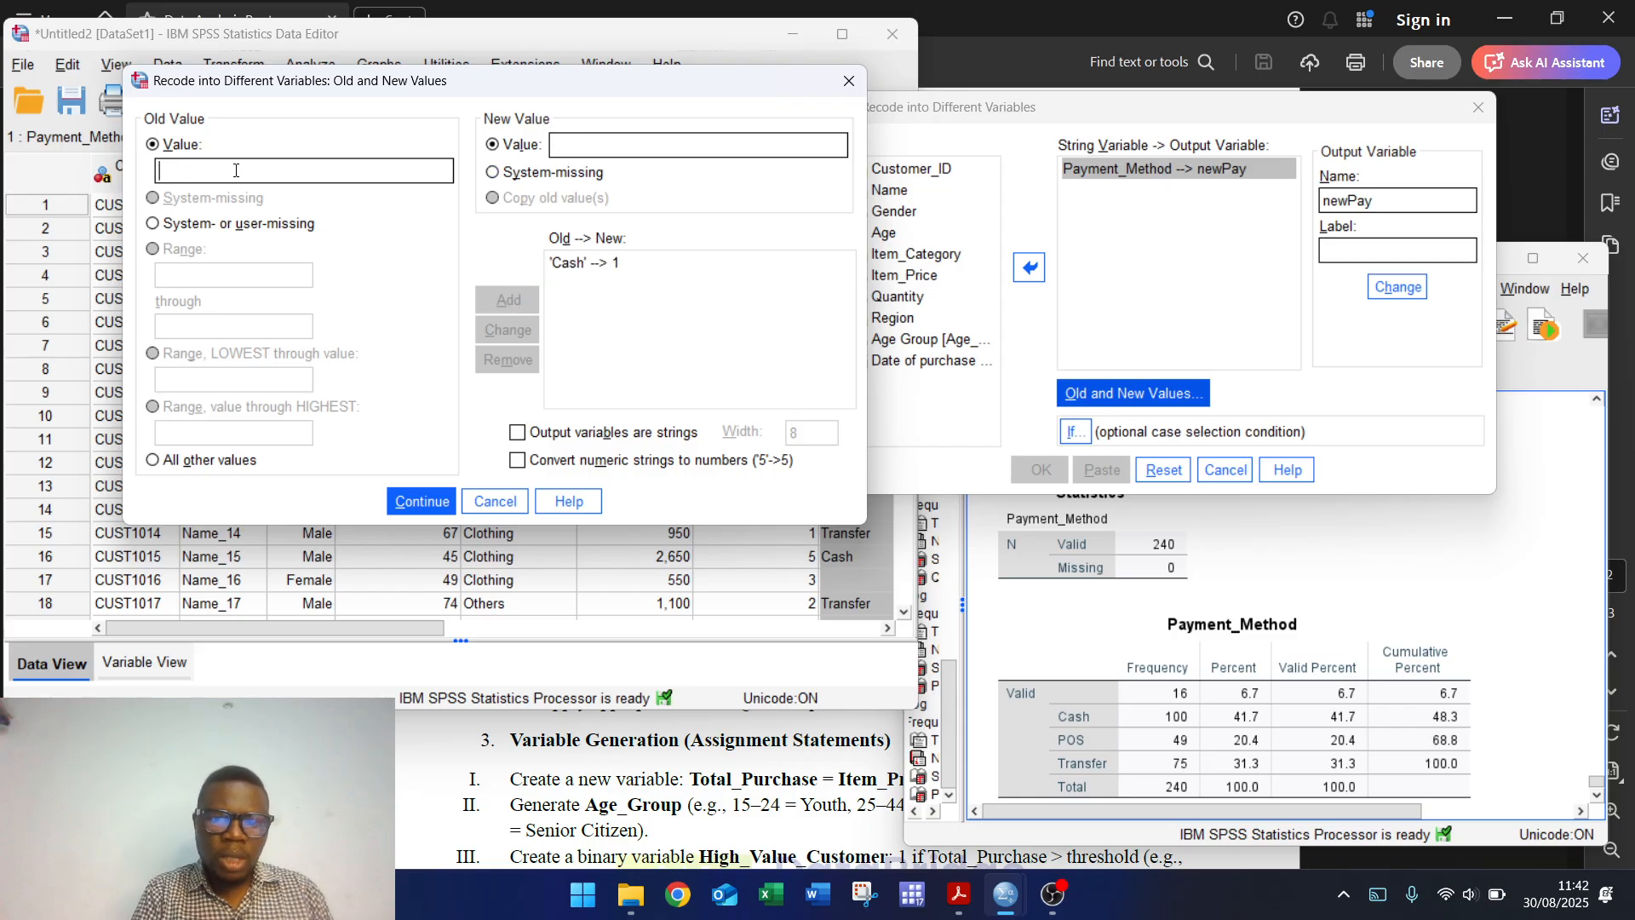
{"action": "type", "text": "POS"}
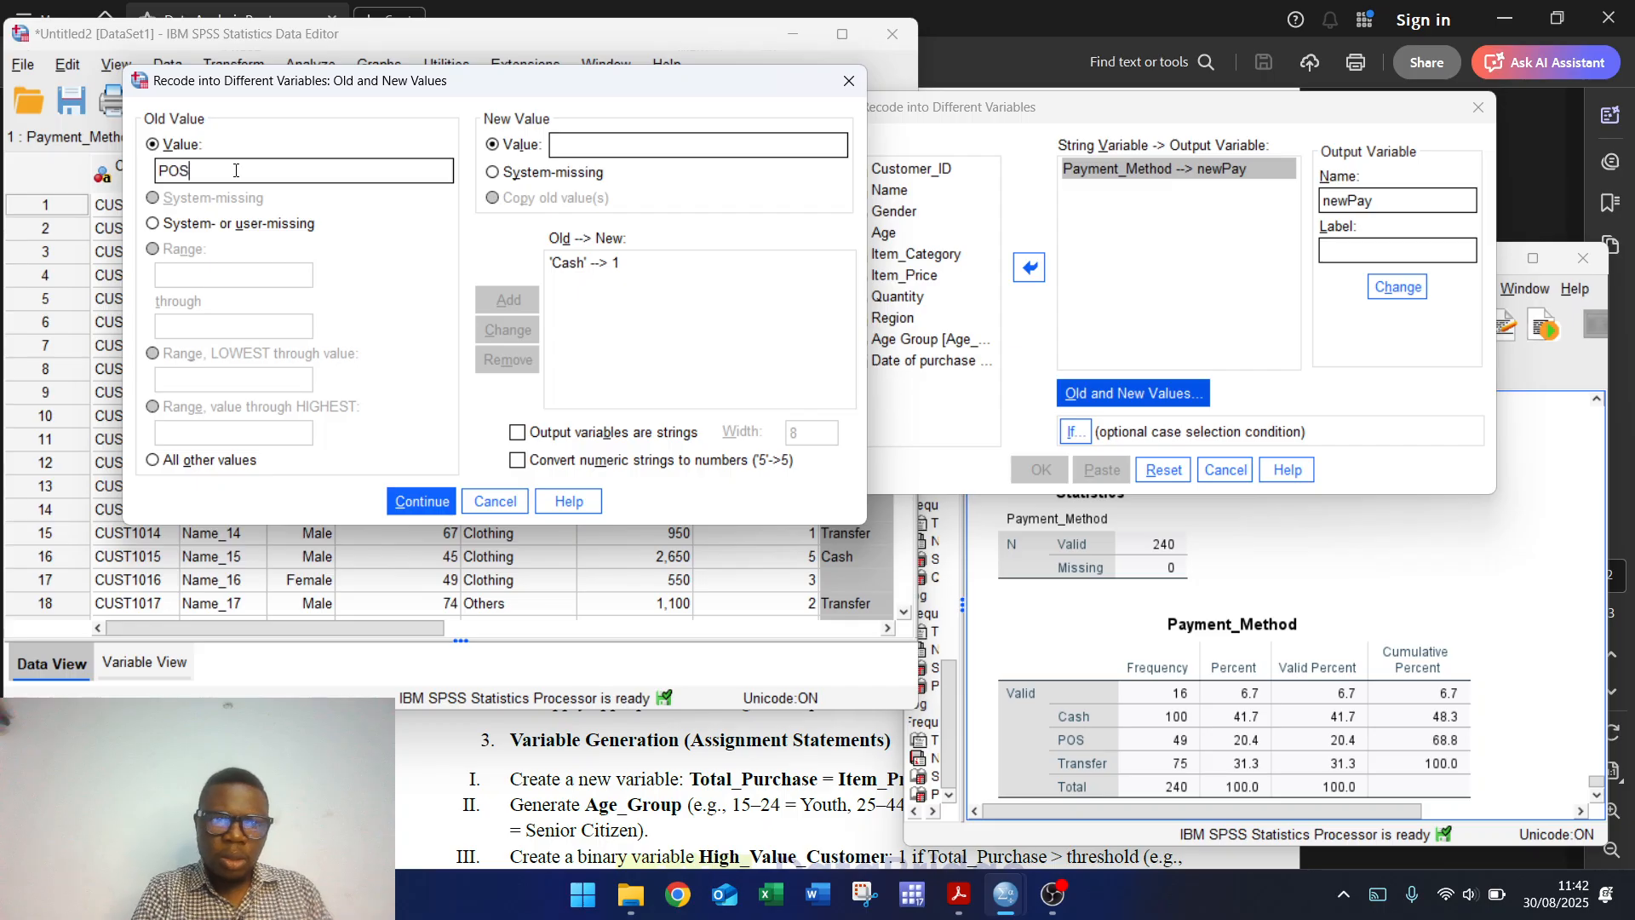
{"action": "left_click", "coordinate": [583, 144]}
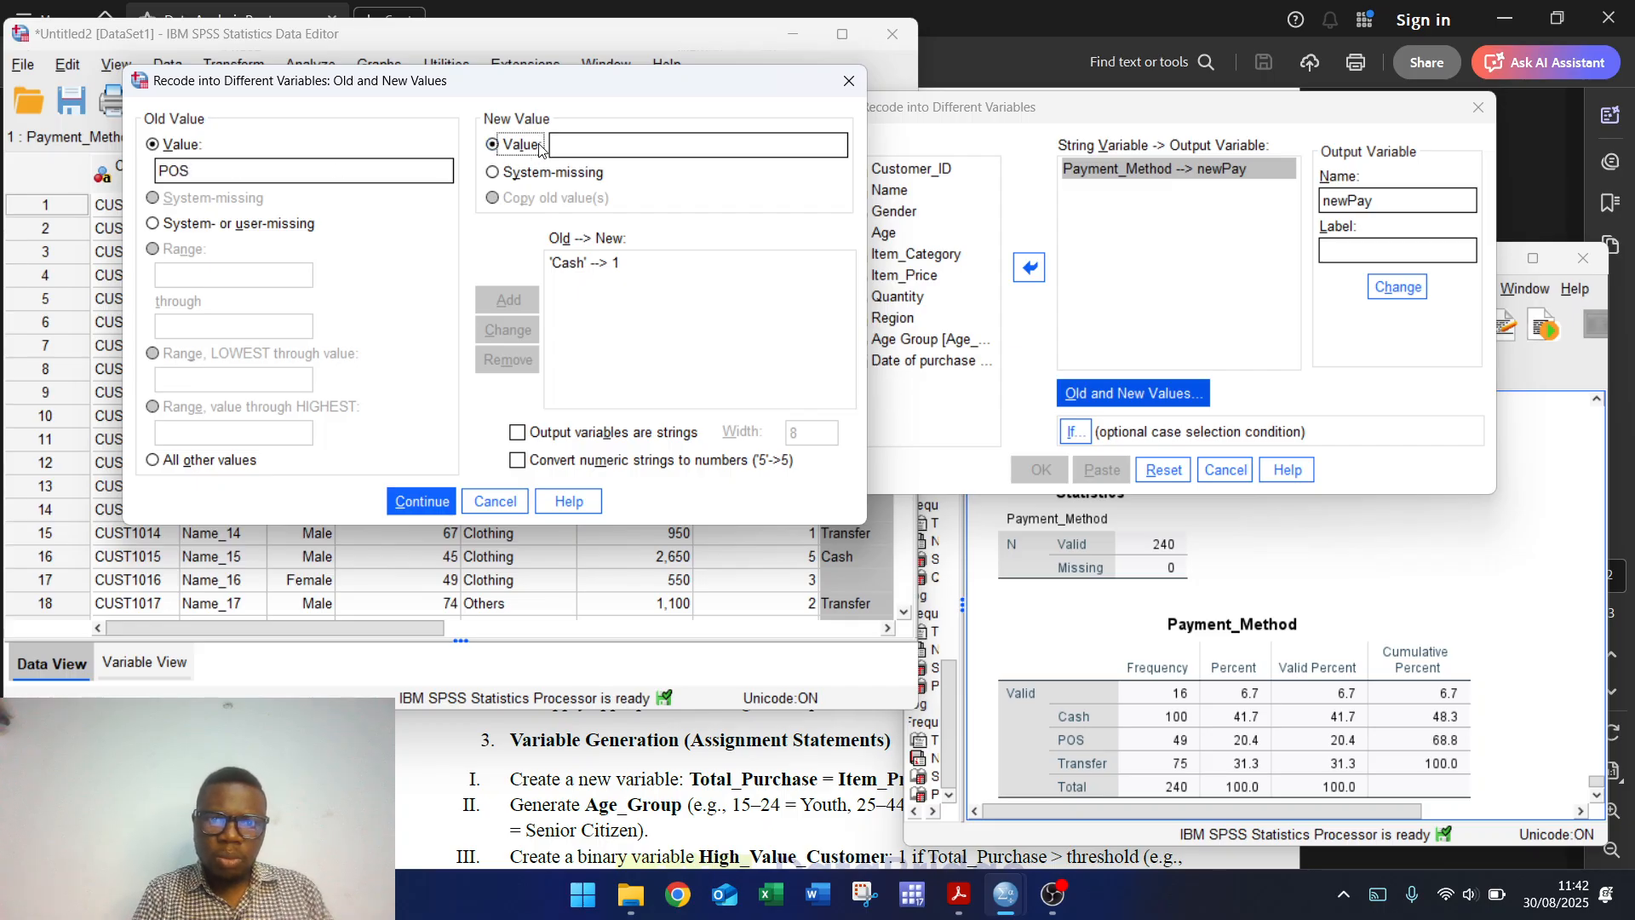
{"action": "type", "text": "2"}
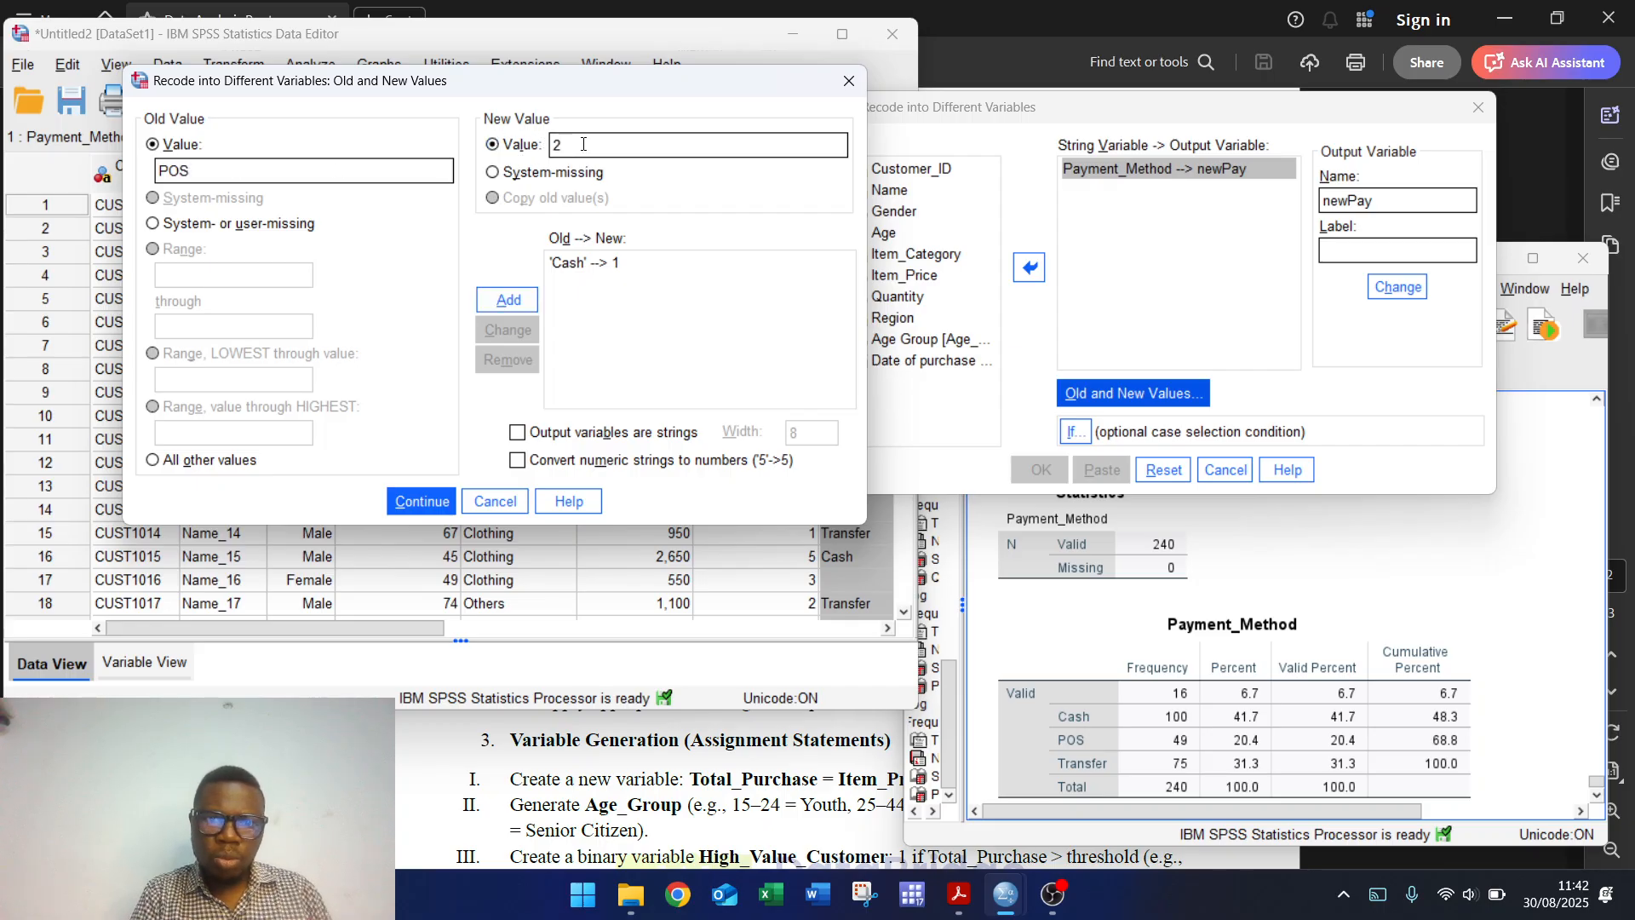
{"action": "left_click", "coordinate": [511, 300]}
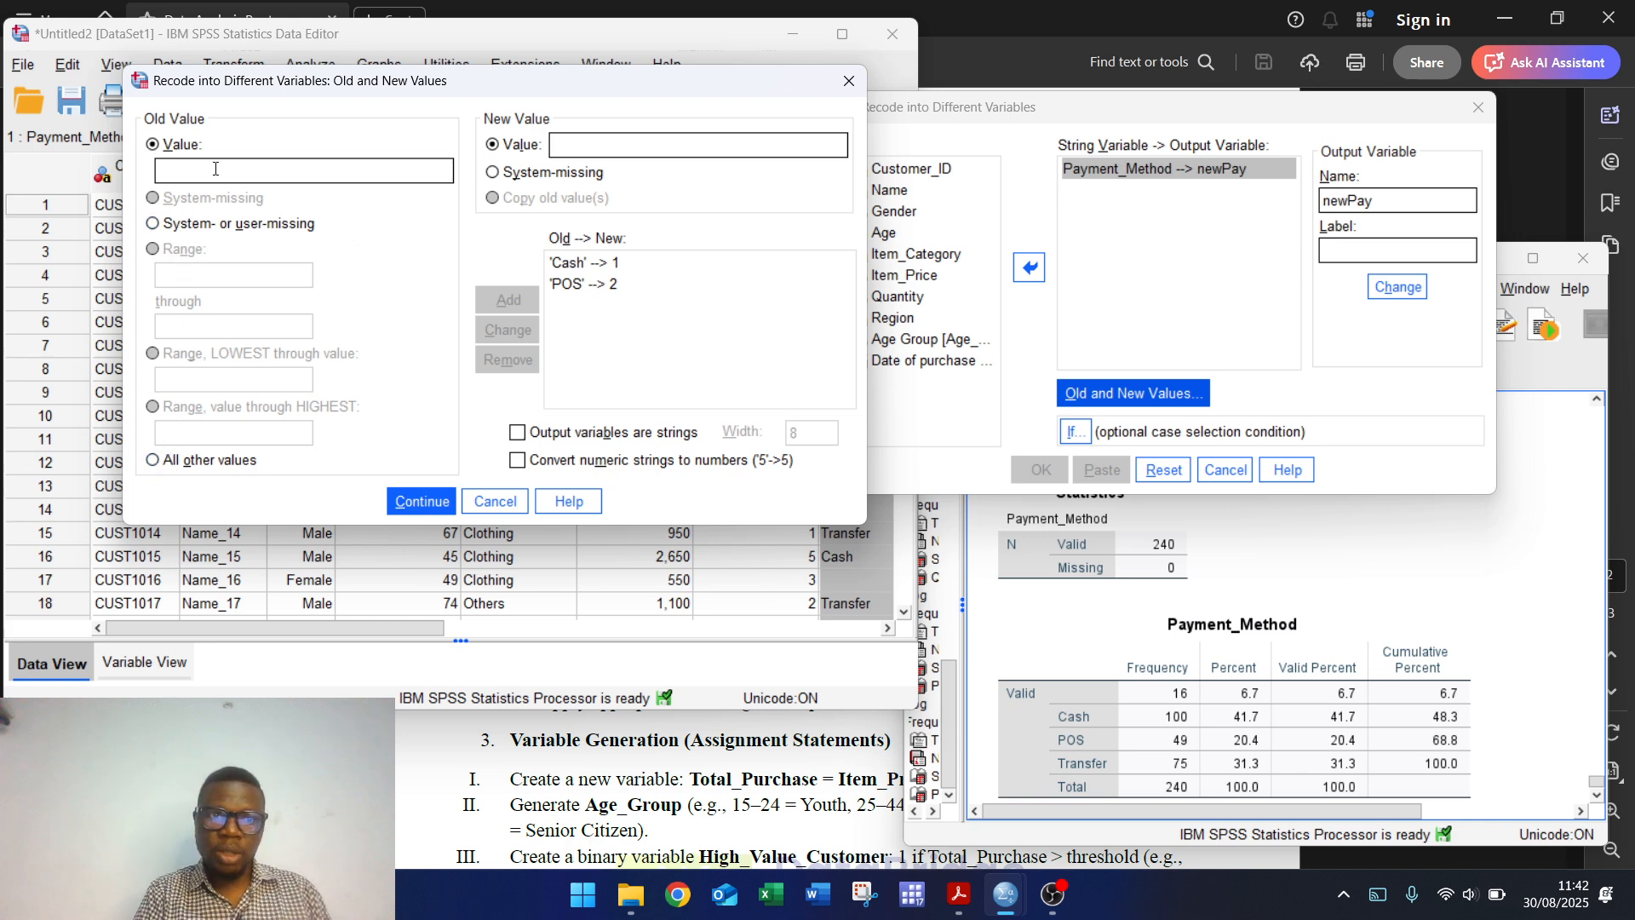
Step: Add the rule recoding Transfer to 3
{"action": "type", "text": "TRansfer"}
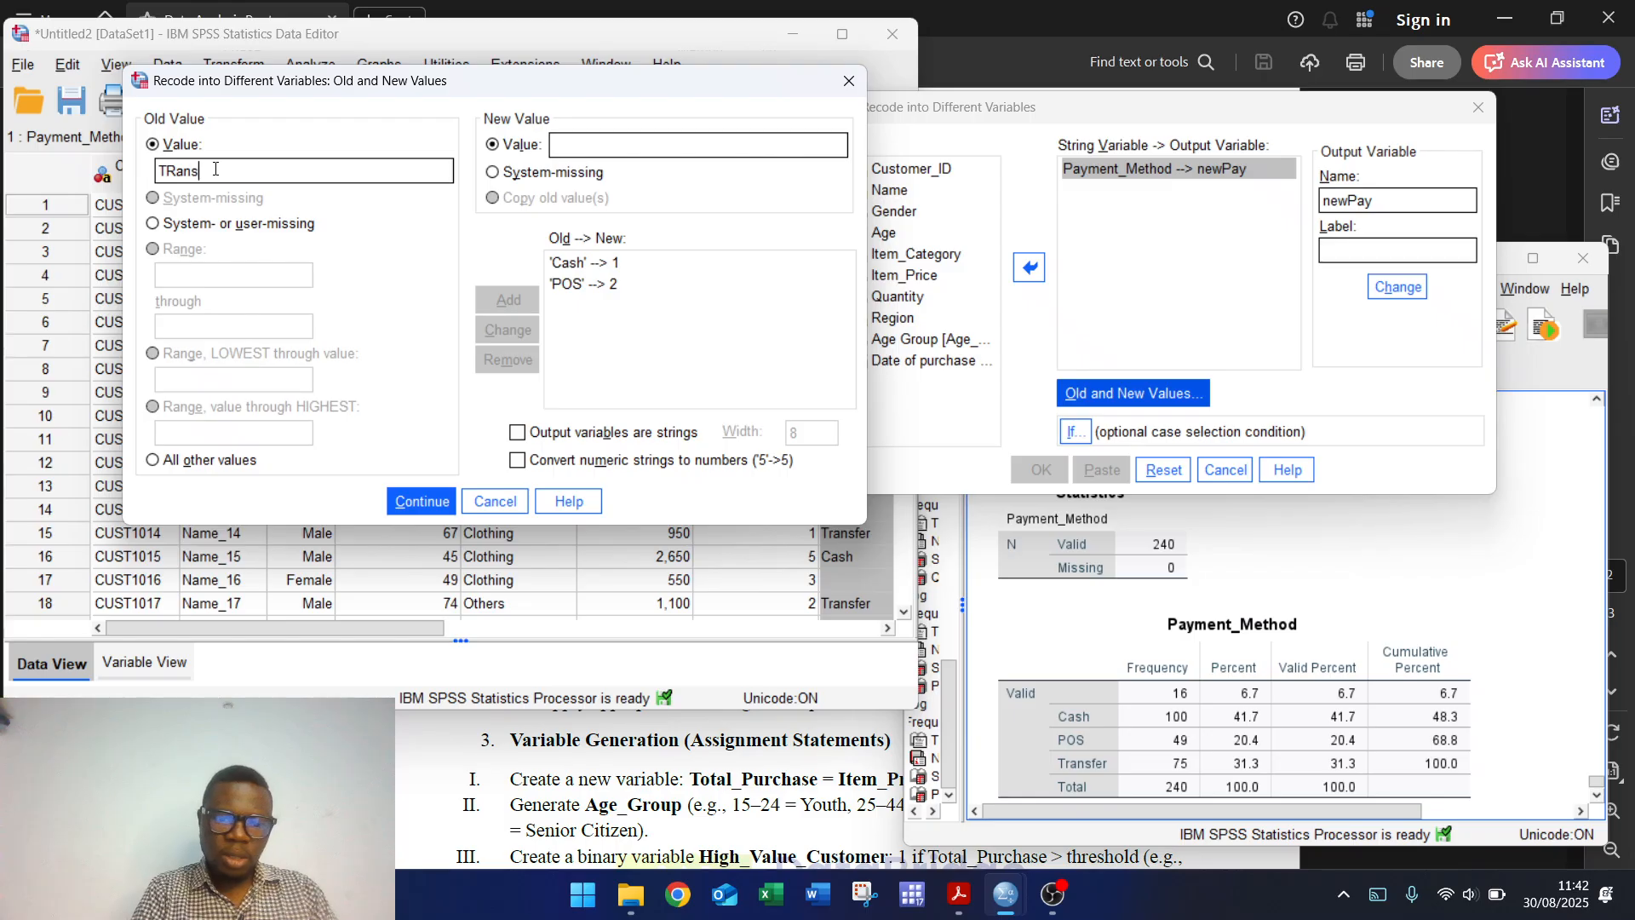
{"action": "key", "text": "Left"}
{"action": "key", "text": "Left"}
{"action": "key", "text": "Left"}
{"action": "key", "text": "Left"}
{"action": "key", "text": "Left"}
{"action": "key", "text": "Left"}
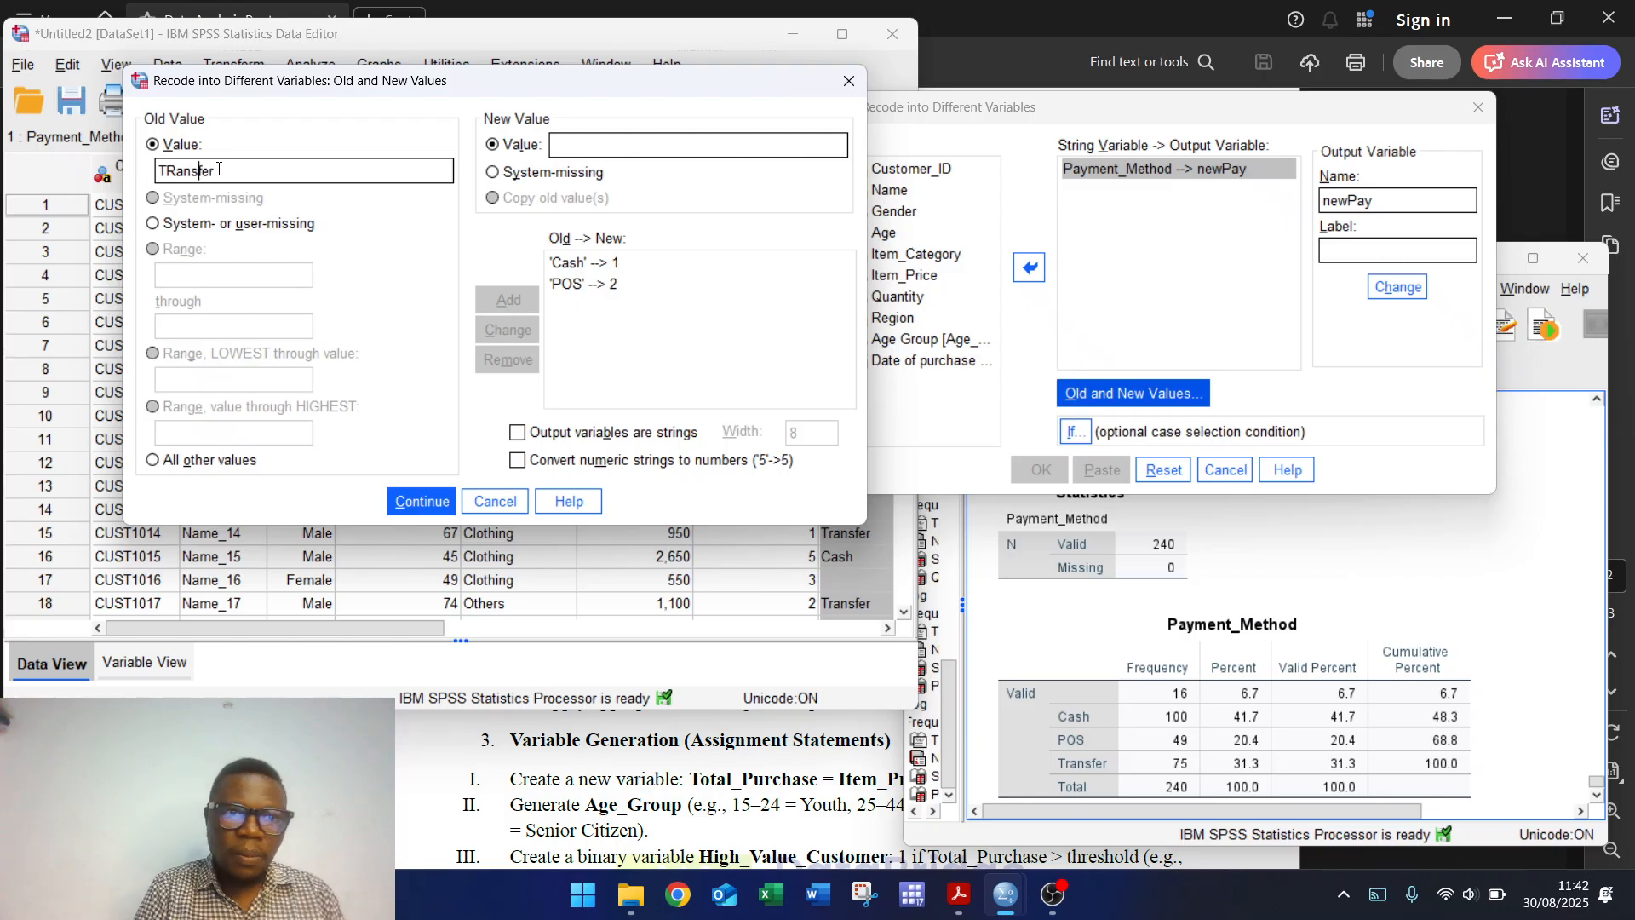
{"action": "key", "text": "BackSpace"}
{"action": "type", "text": "r"}
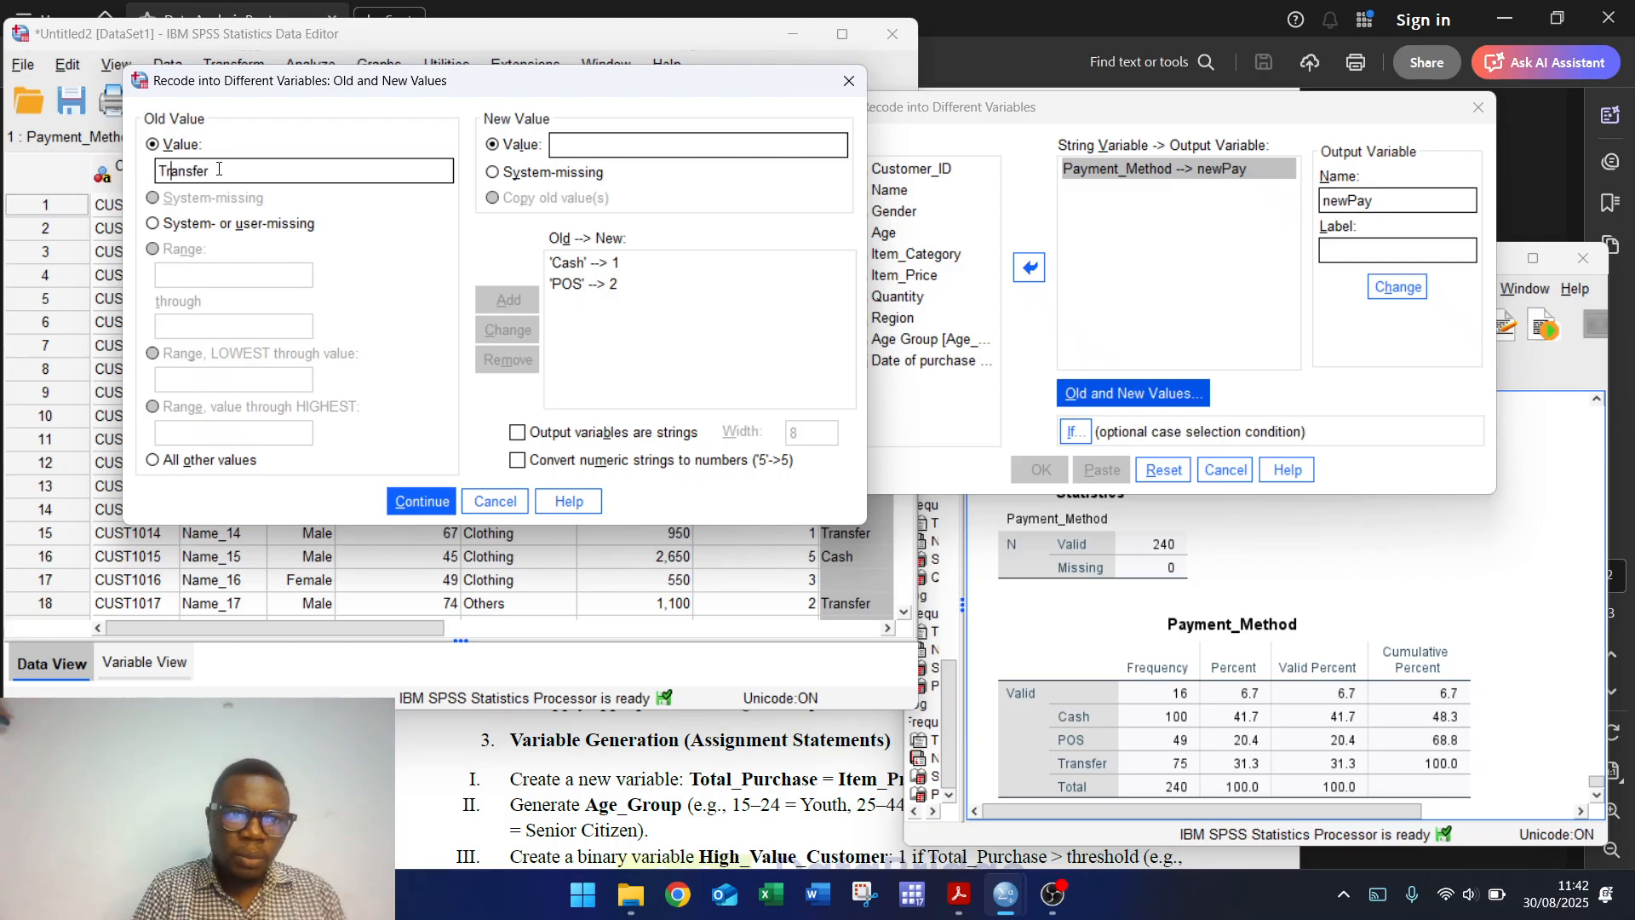
{"action": "left_click", "coordinate": [565, 145]}
{"action": "type", "text": "3"}
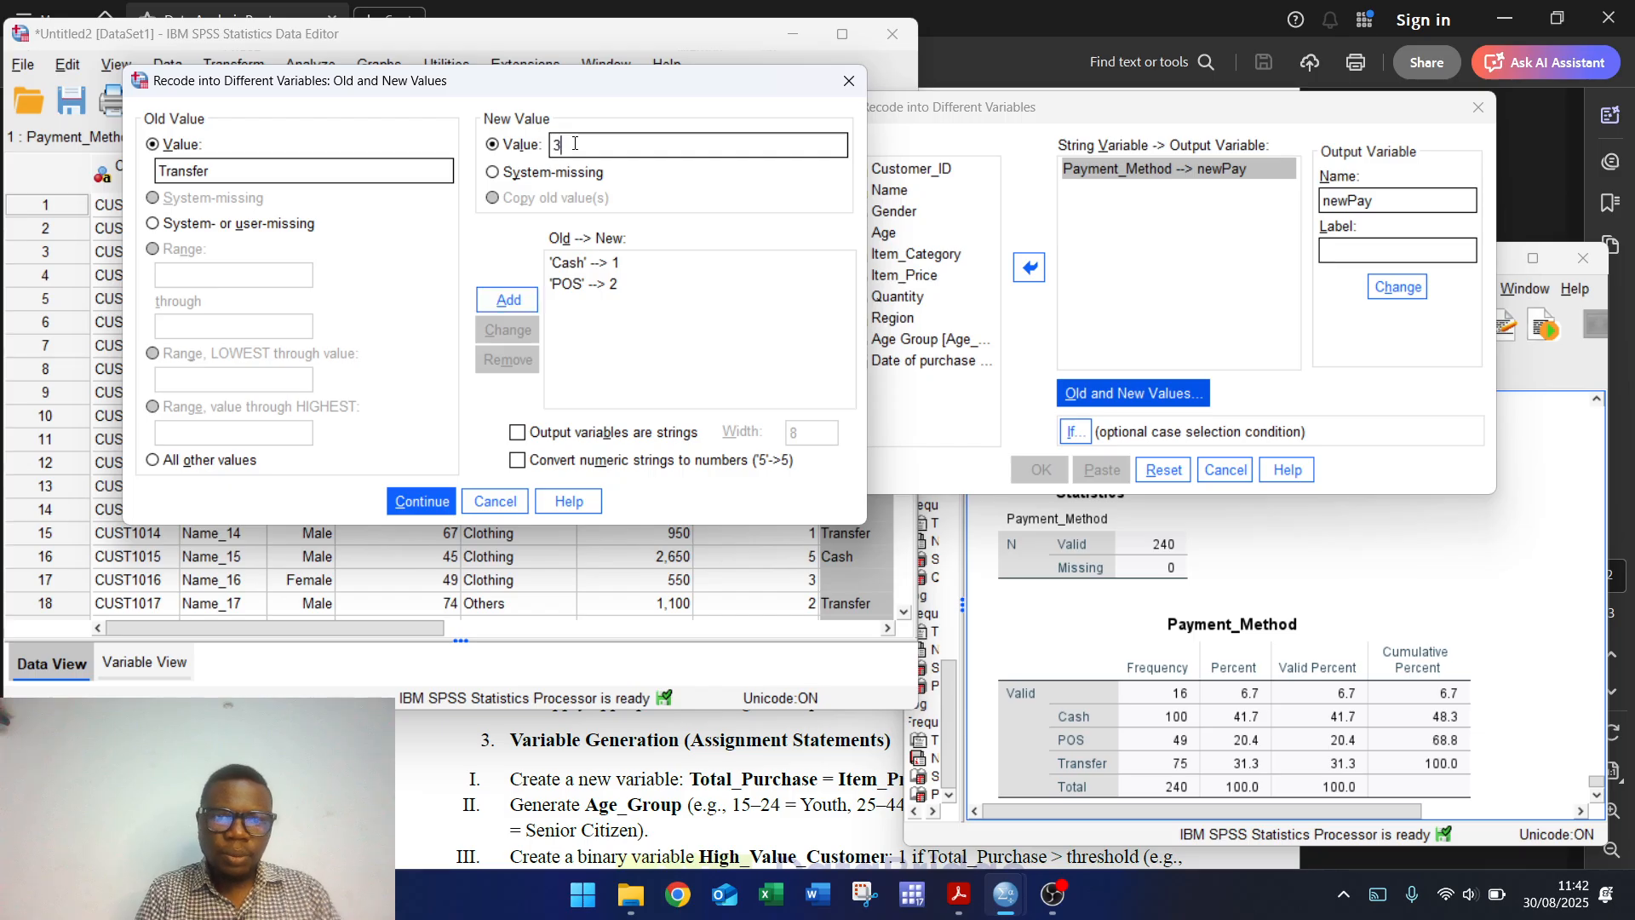
{"action": "left_click", "coordinate": [518, 305]}
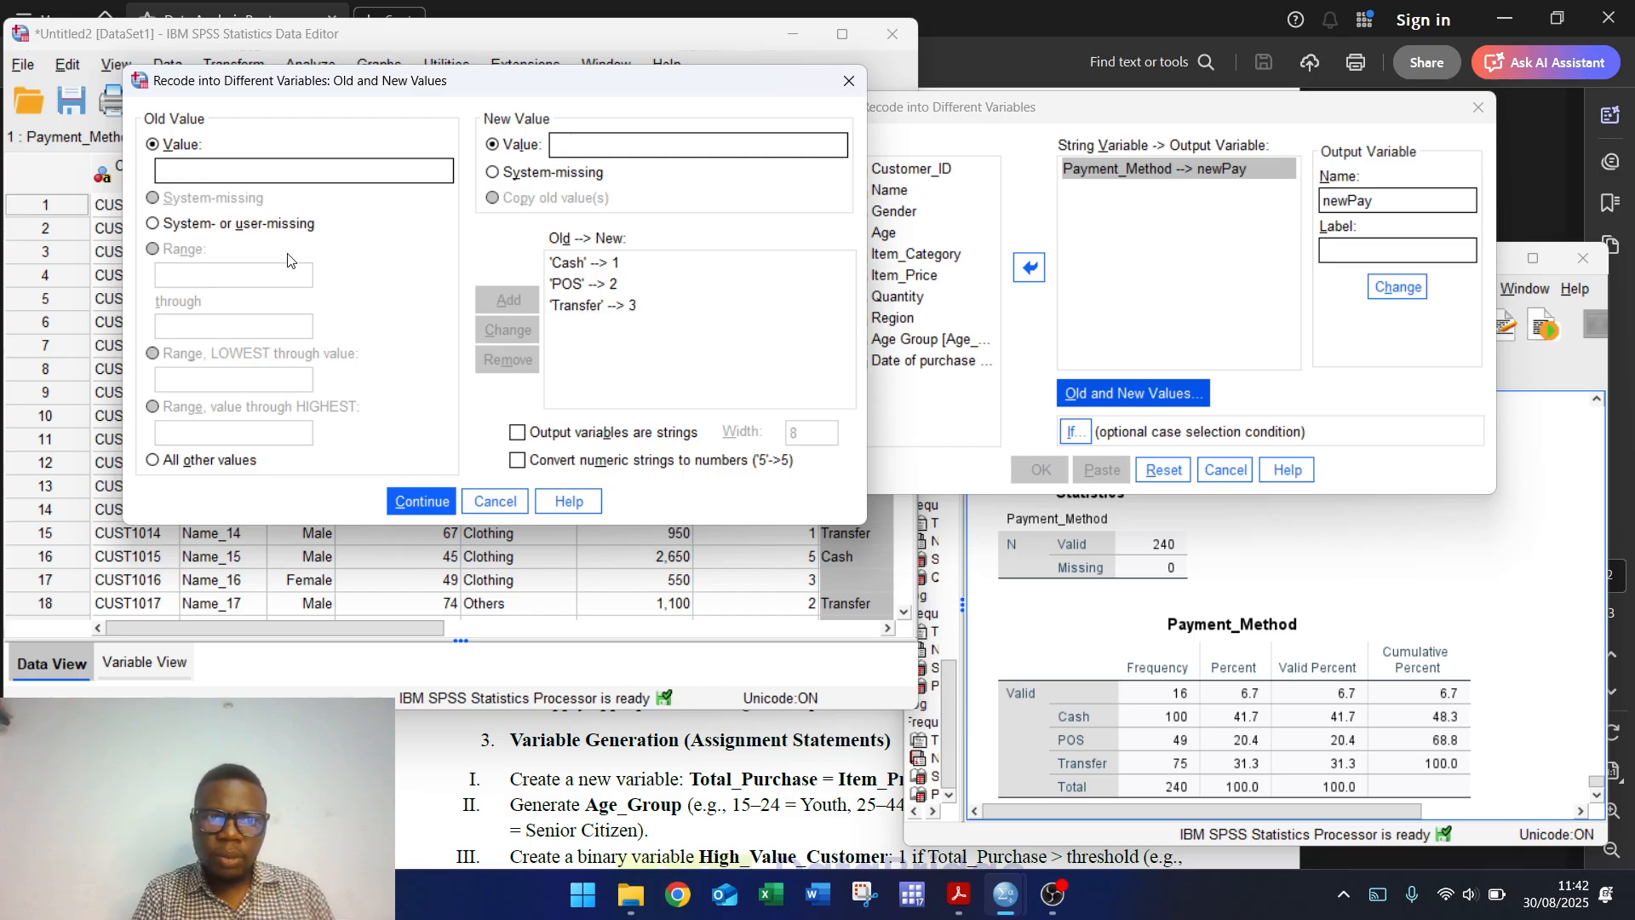
Step: Map all other values to 0 and run the recode to create newPay
{"action": "left_click", "coordinate": [153, 464]}
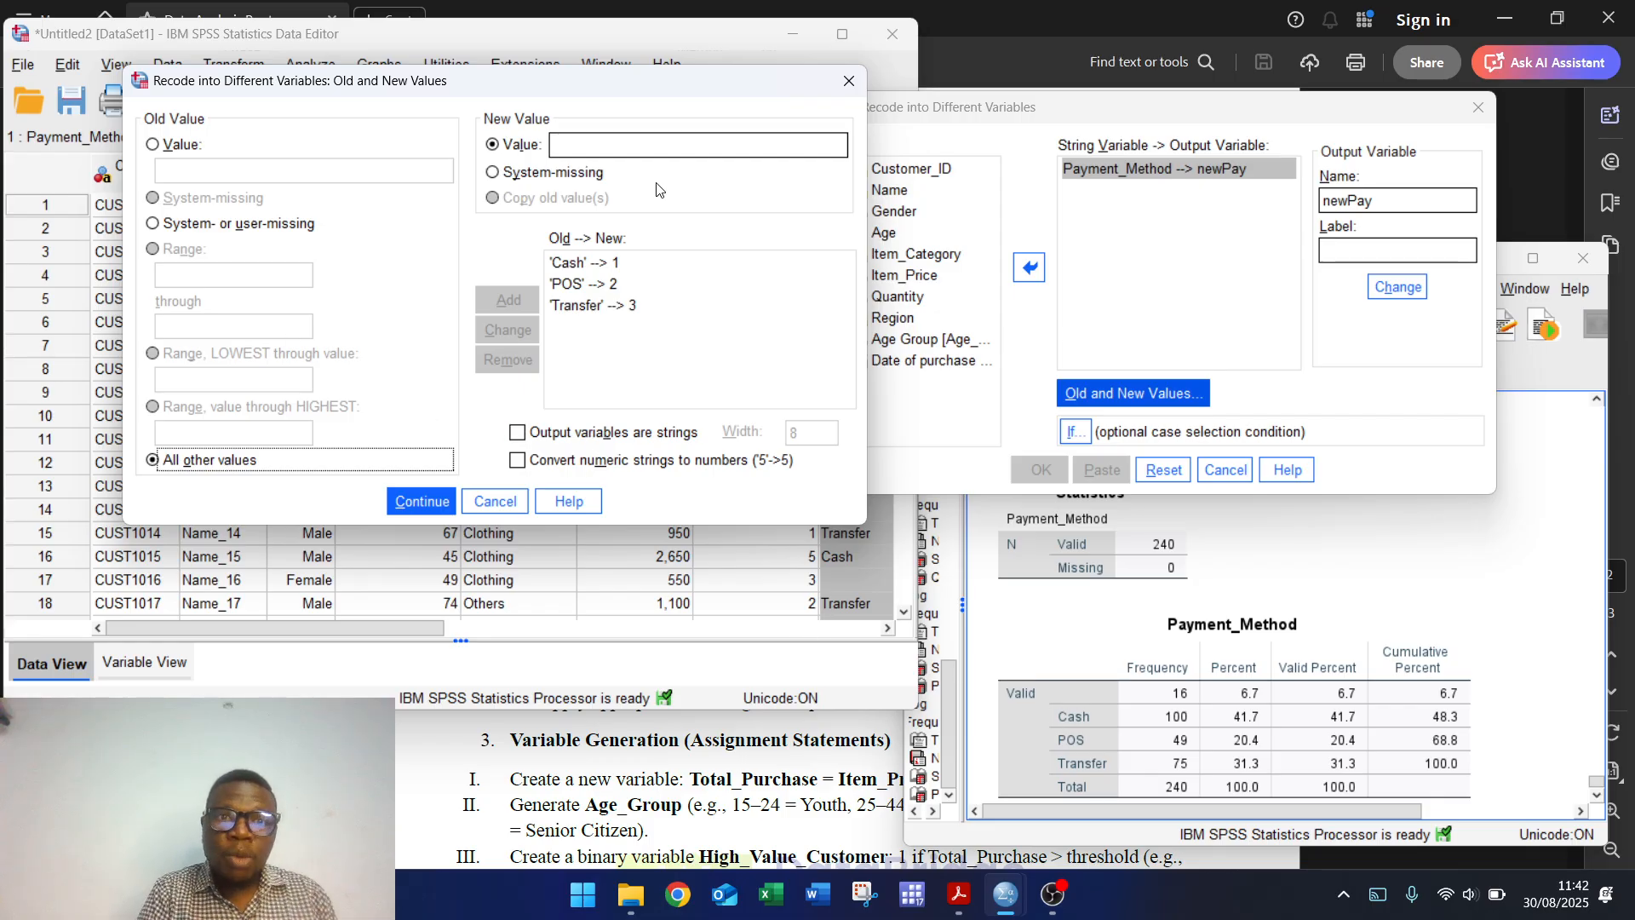
{"action": "left_click", "coordinate": [656, 153]}
{"action": "type", "text": "0"}
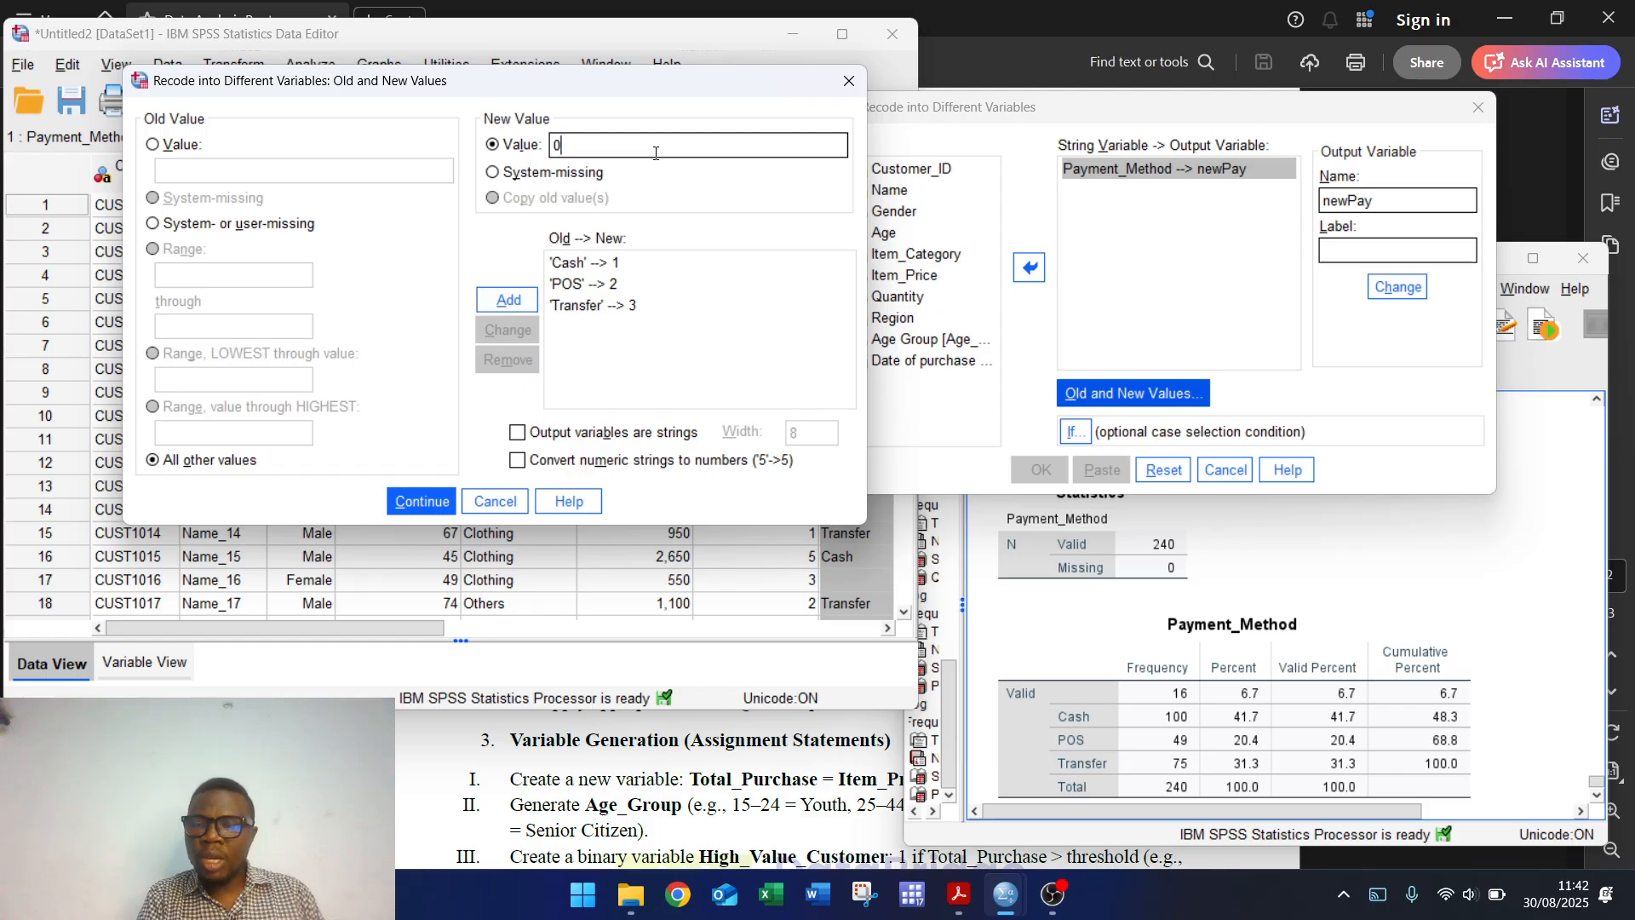
{"action": "left_click", "coordinate": [417, 502]}
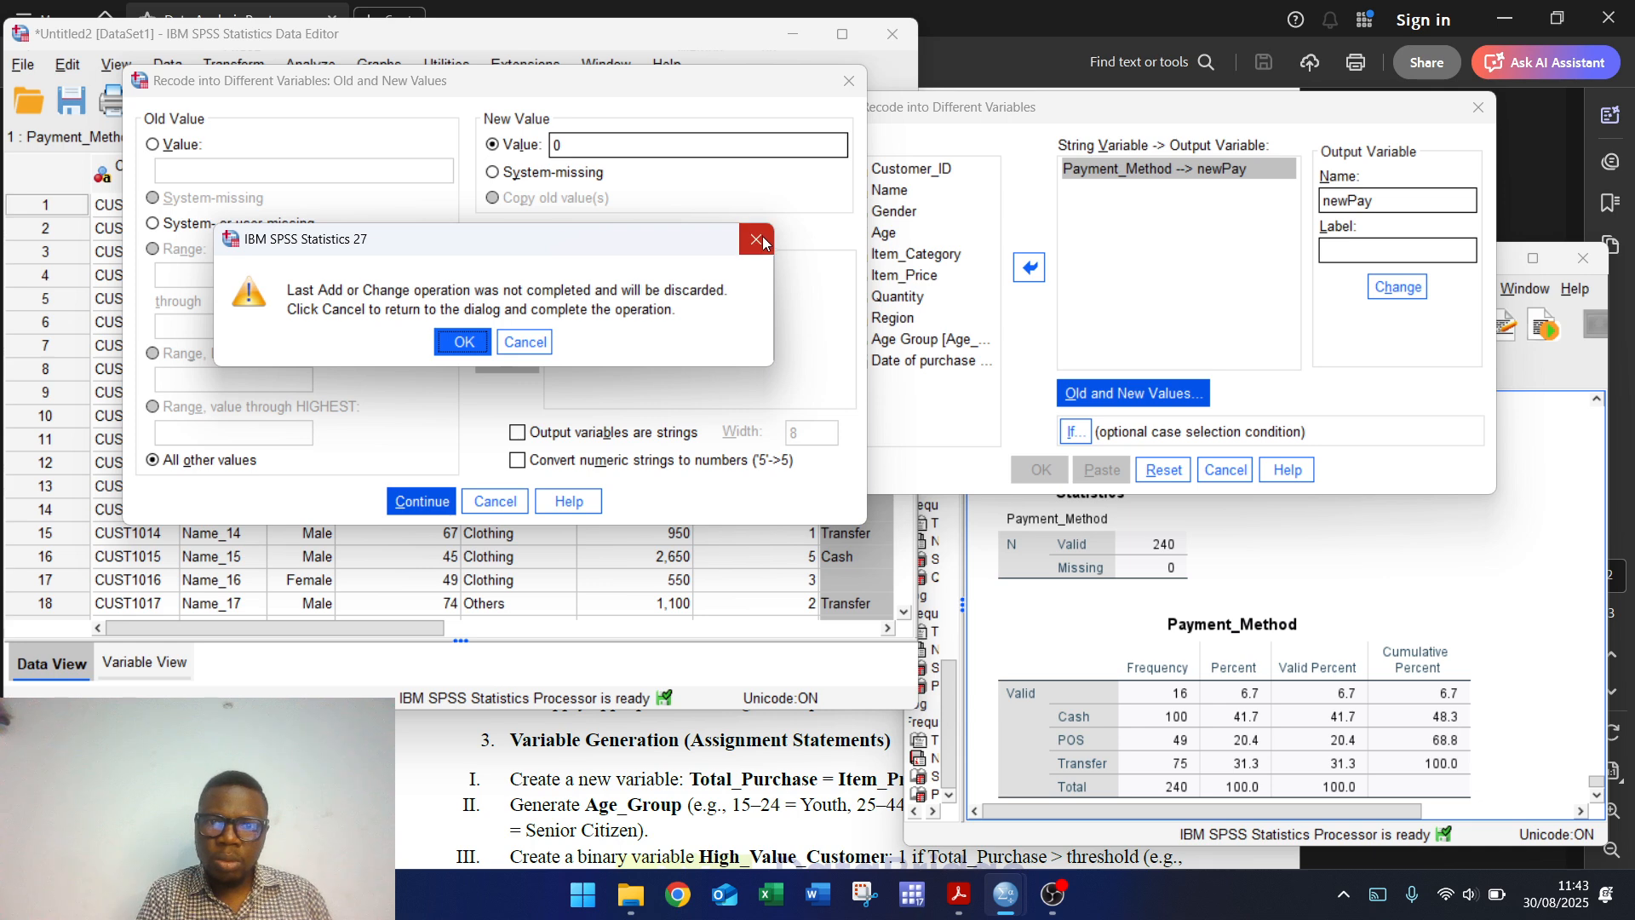
{"action": "left_click", "coordinate": [755, 239]}
{"action": "left_click", "coordinate": [508, 303]}
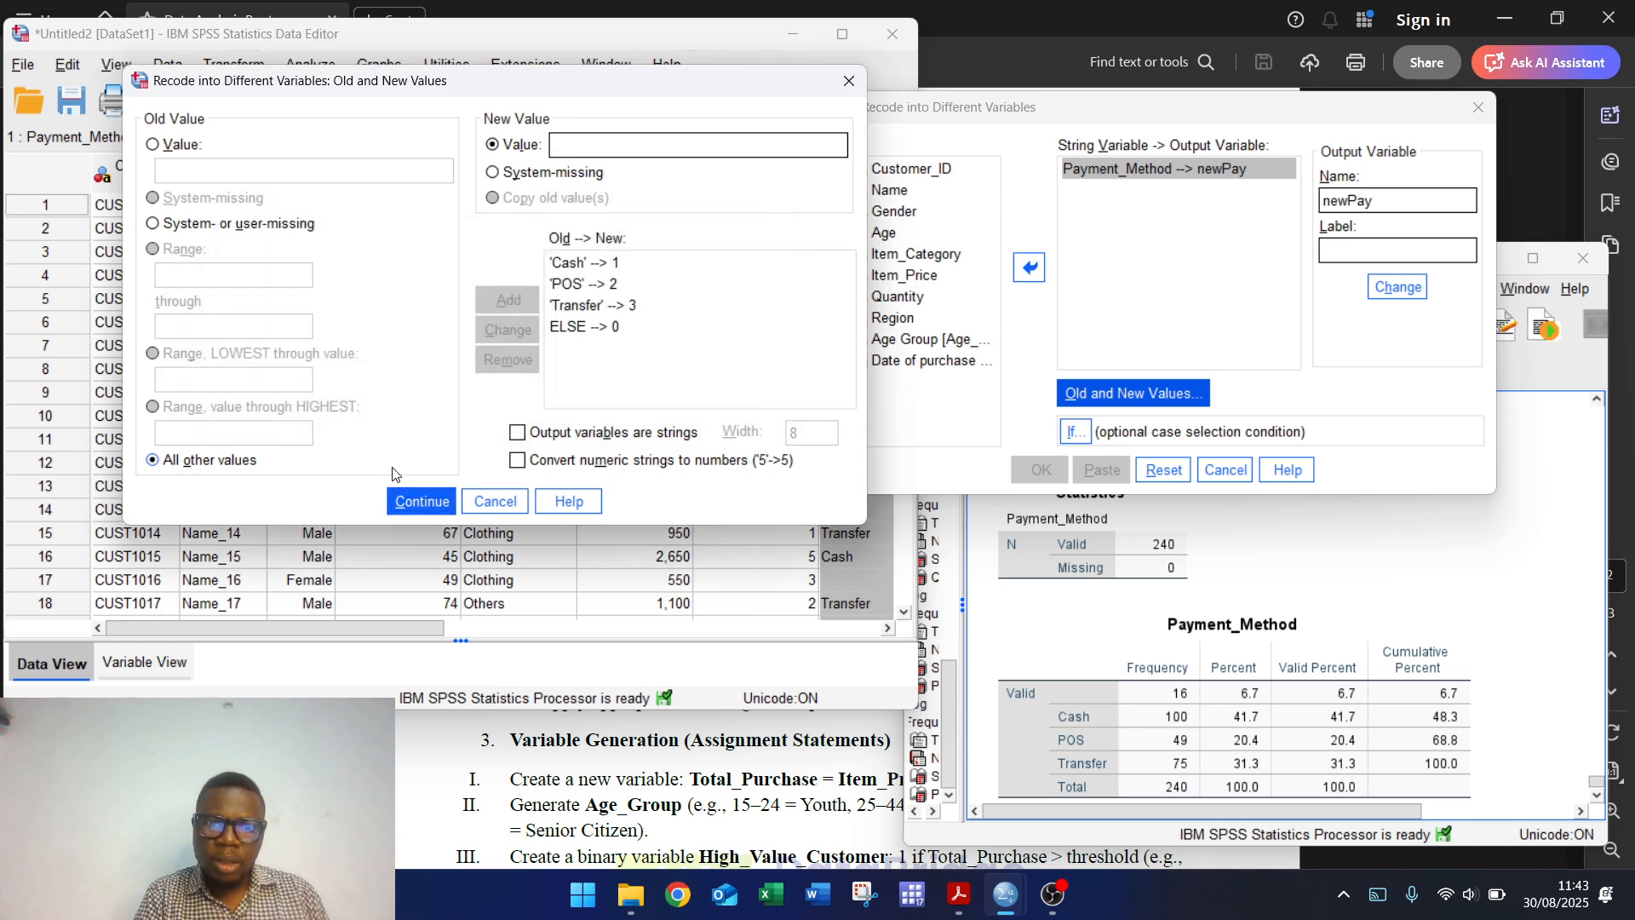
{"action": "left_click", "coordinate": [420, 500]}
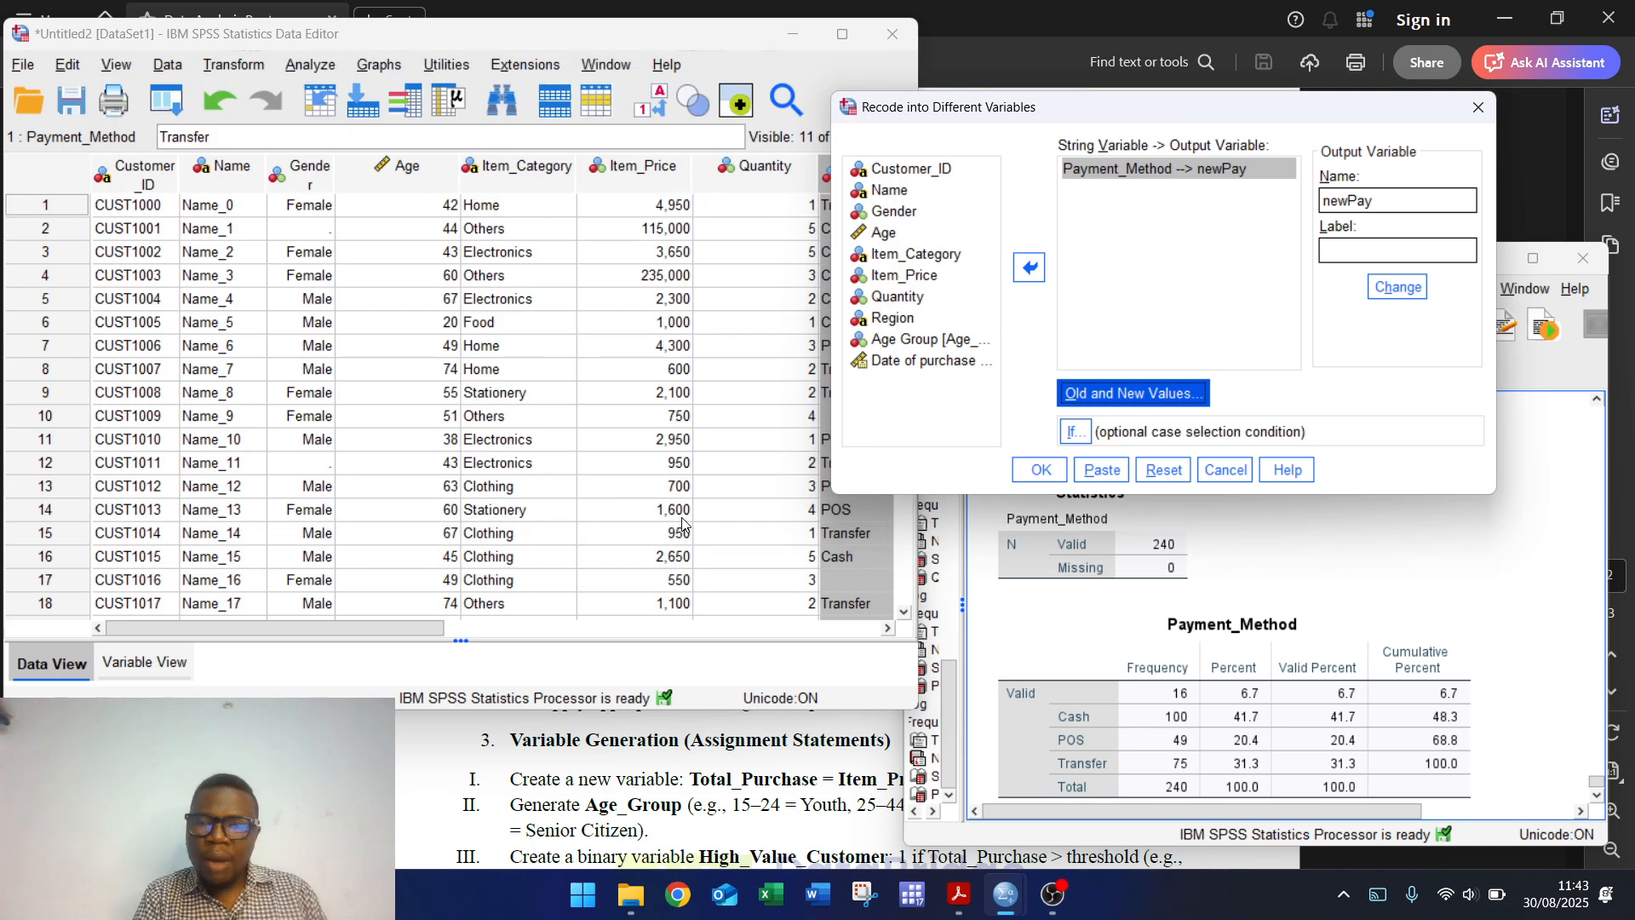
{"action": "left_click", "coordinate": [144, 663]}
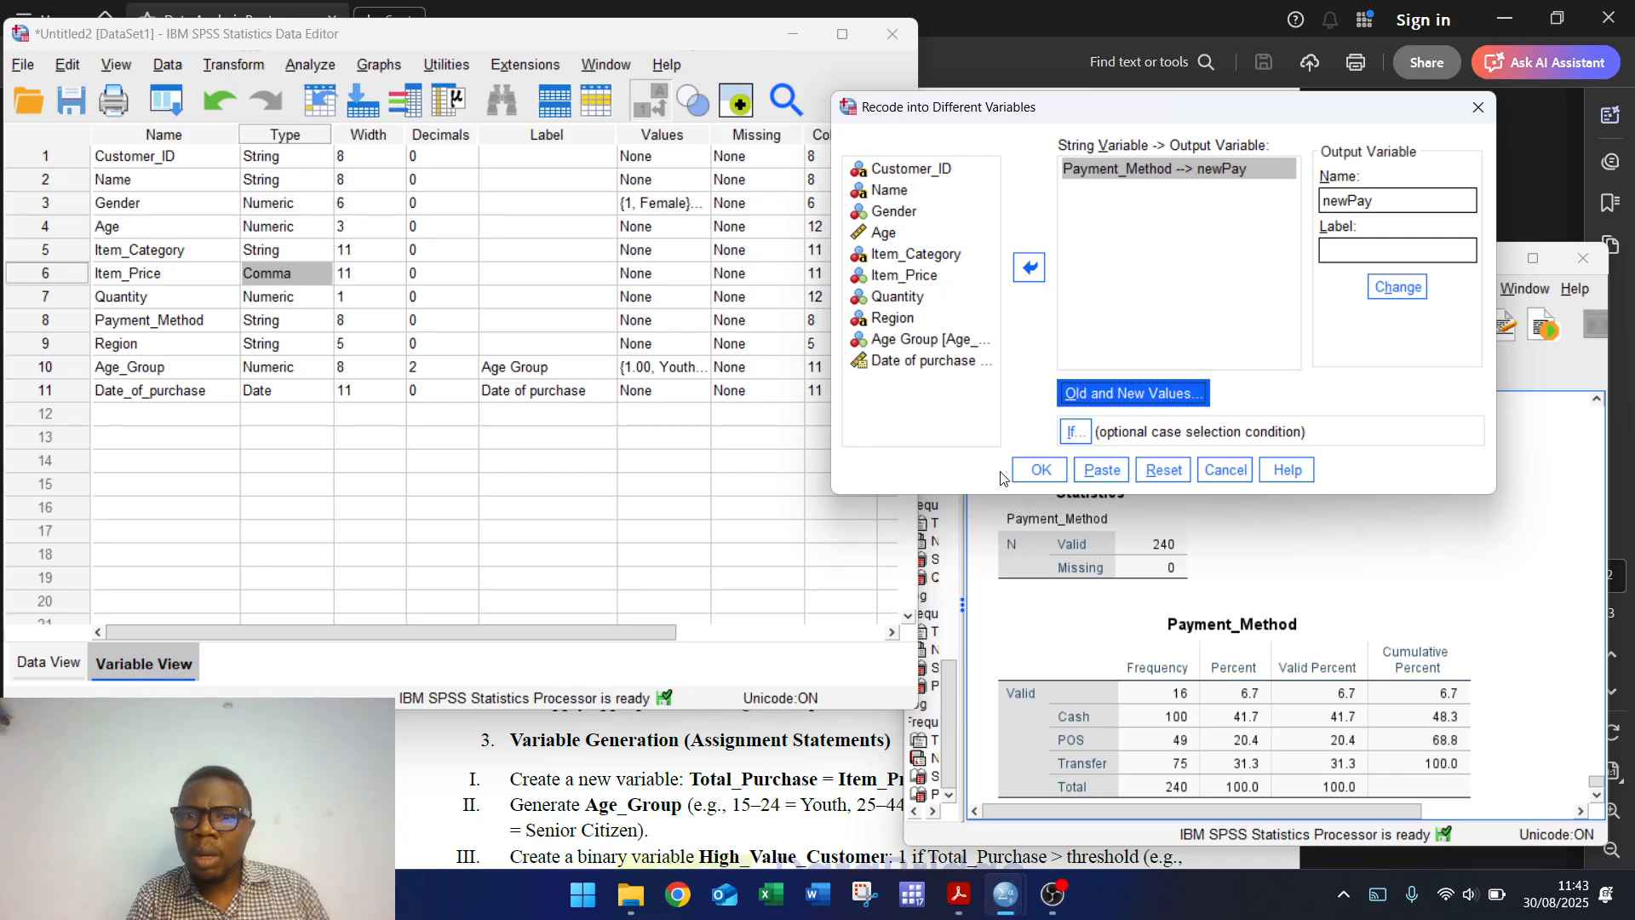
{"action": "left_click", "coordinate": [1038, 474]}
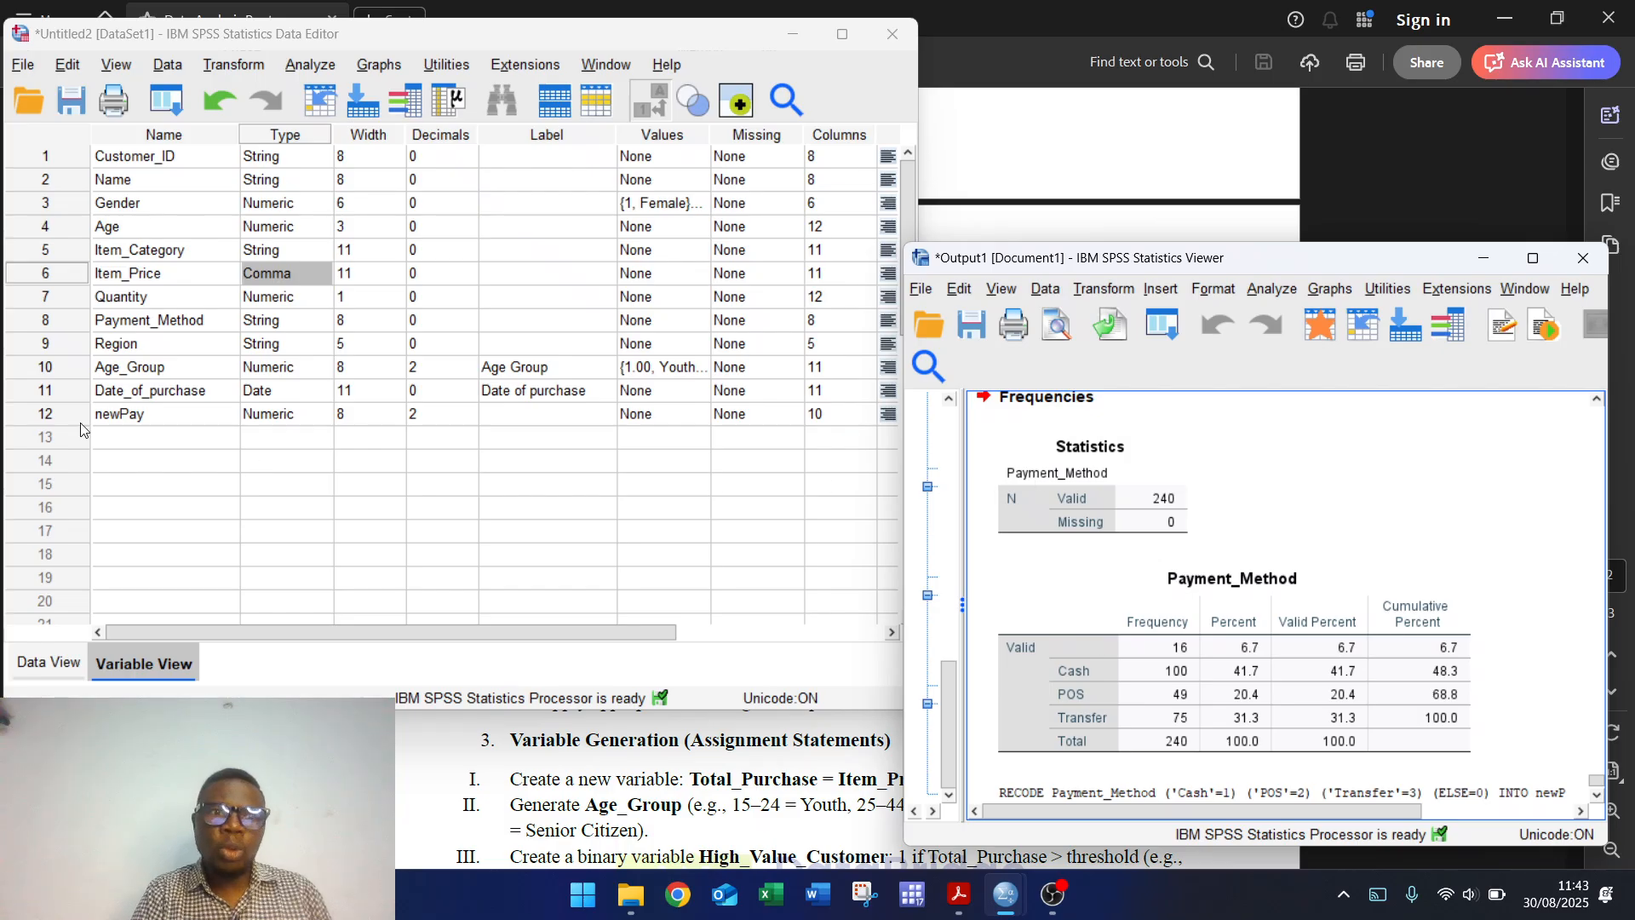
Step: Give newPay value labels 1 = Cash and 2 = POS
{"action": "left_click", "coordinate": [702, 414]}
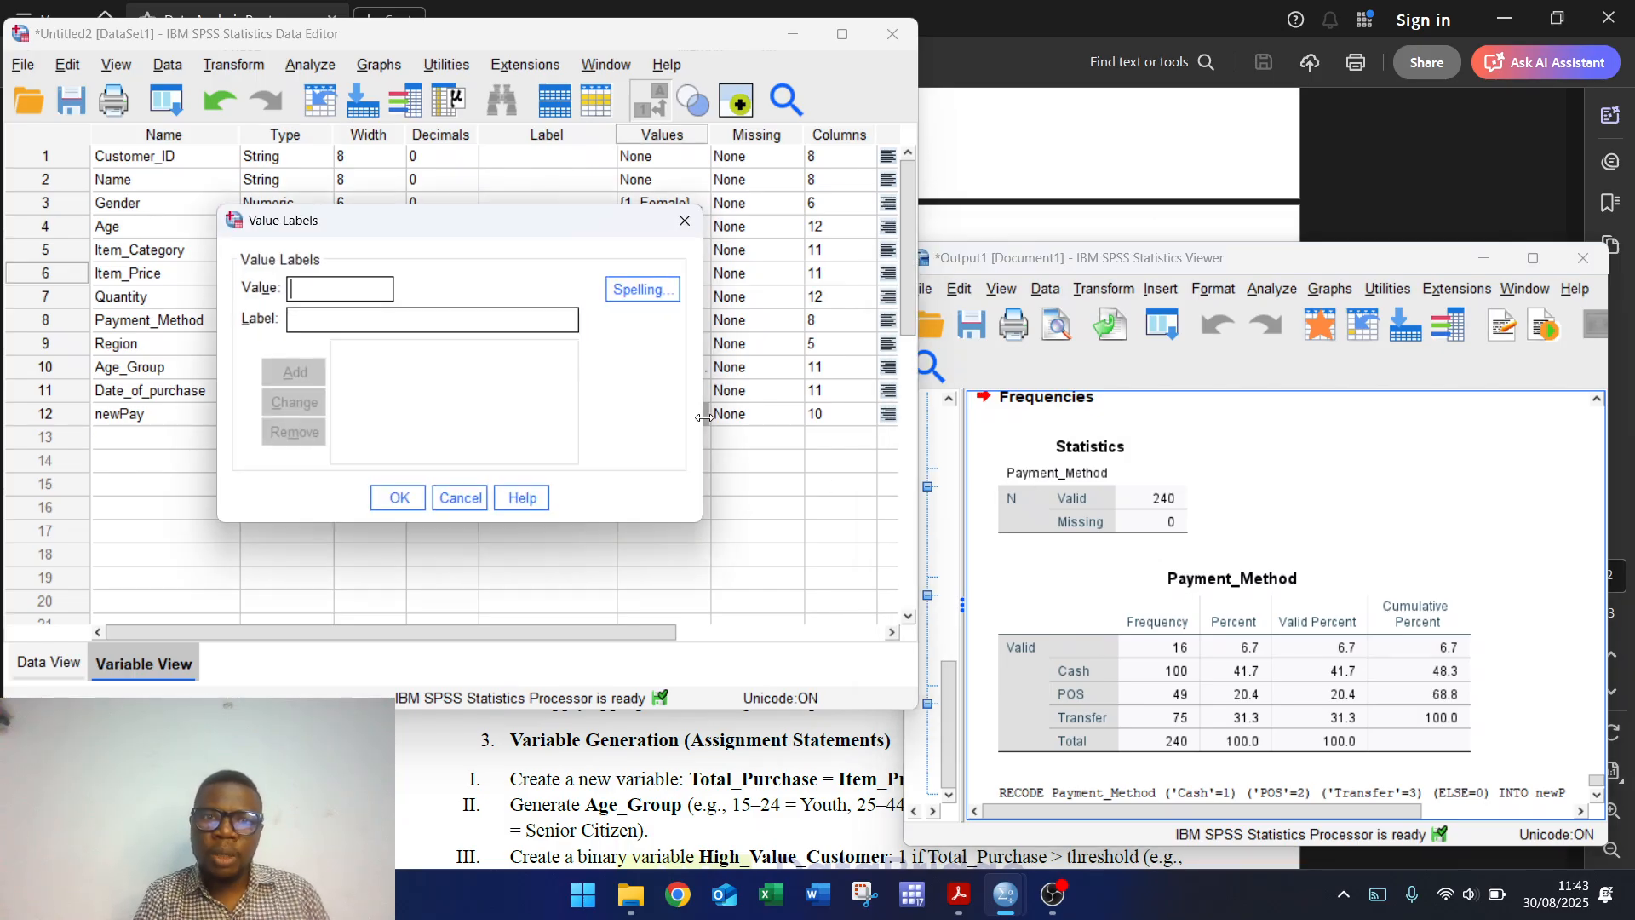
{"action": "type", "text": "1"}
{"action": "left_click", "coordinate": [398, 312]}
{"action": "type", "text": "Cash"}
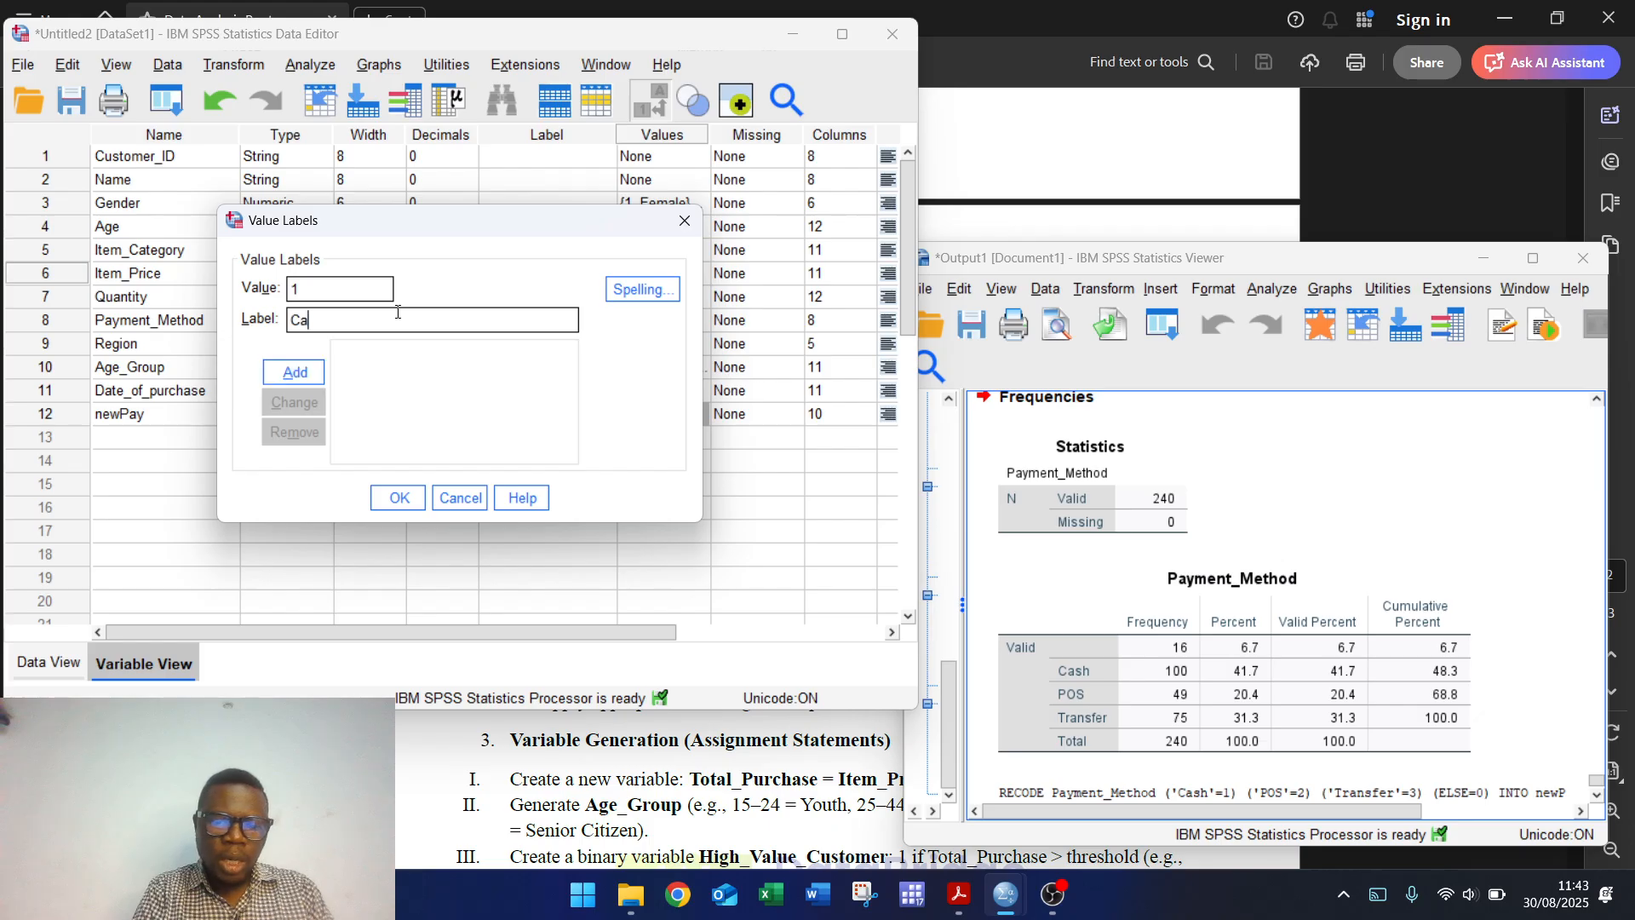
{"action": "left_click", "coordinate": [284, 371]}
{"action": "type", "text": "2"}
{"action": "key", "text": "Tab"}
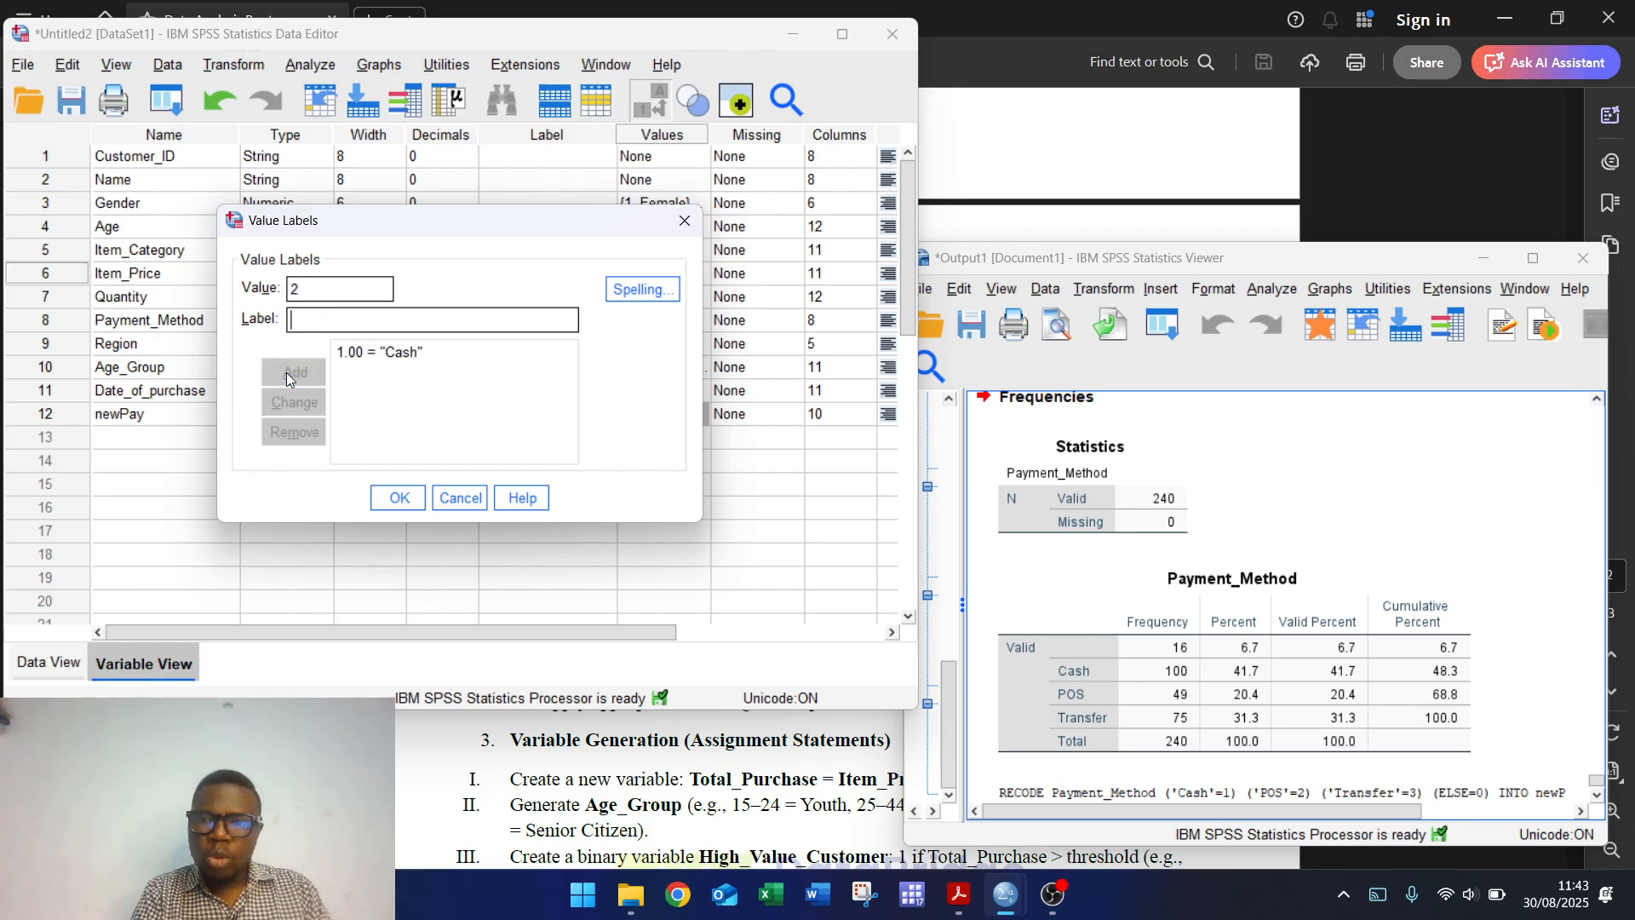
{"action": "type", "text": "POS"}
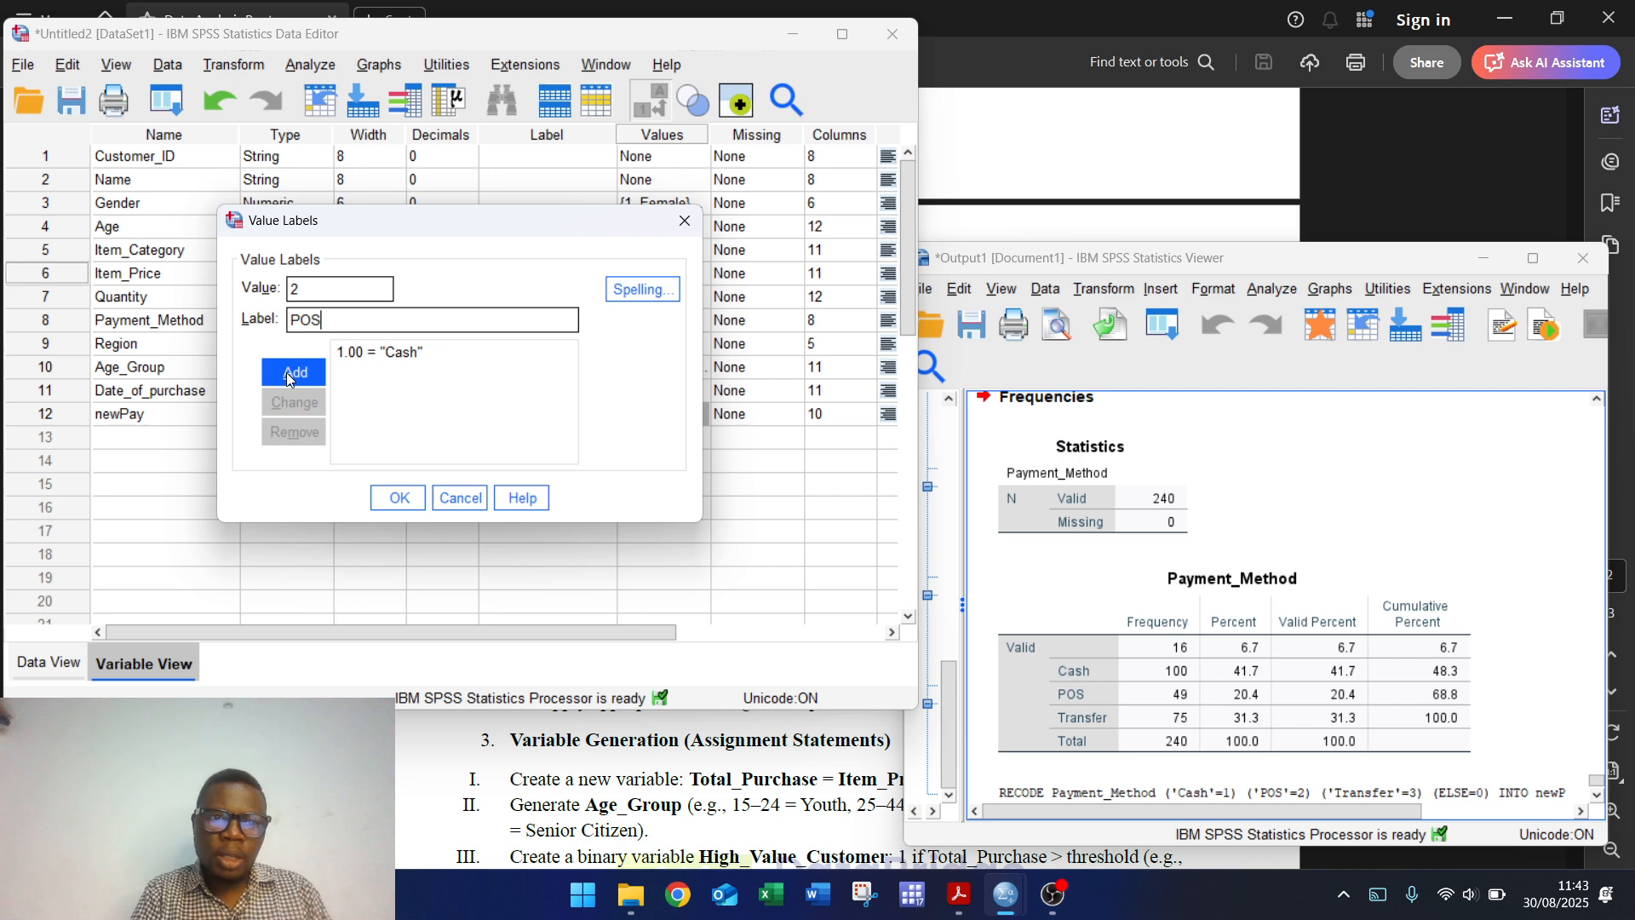
{"action": "left_click", "coordinate": [286, 371]}
Step: Add labels 3 = Transfer and 0 = Missing and apply them to newPay
{"action": "type", "text": "3"}
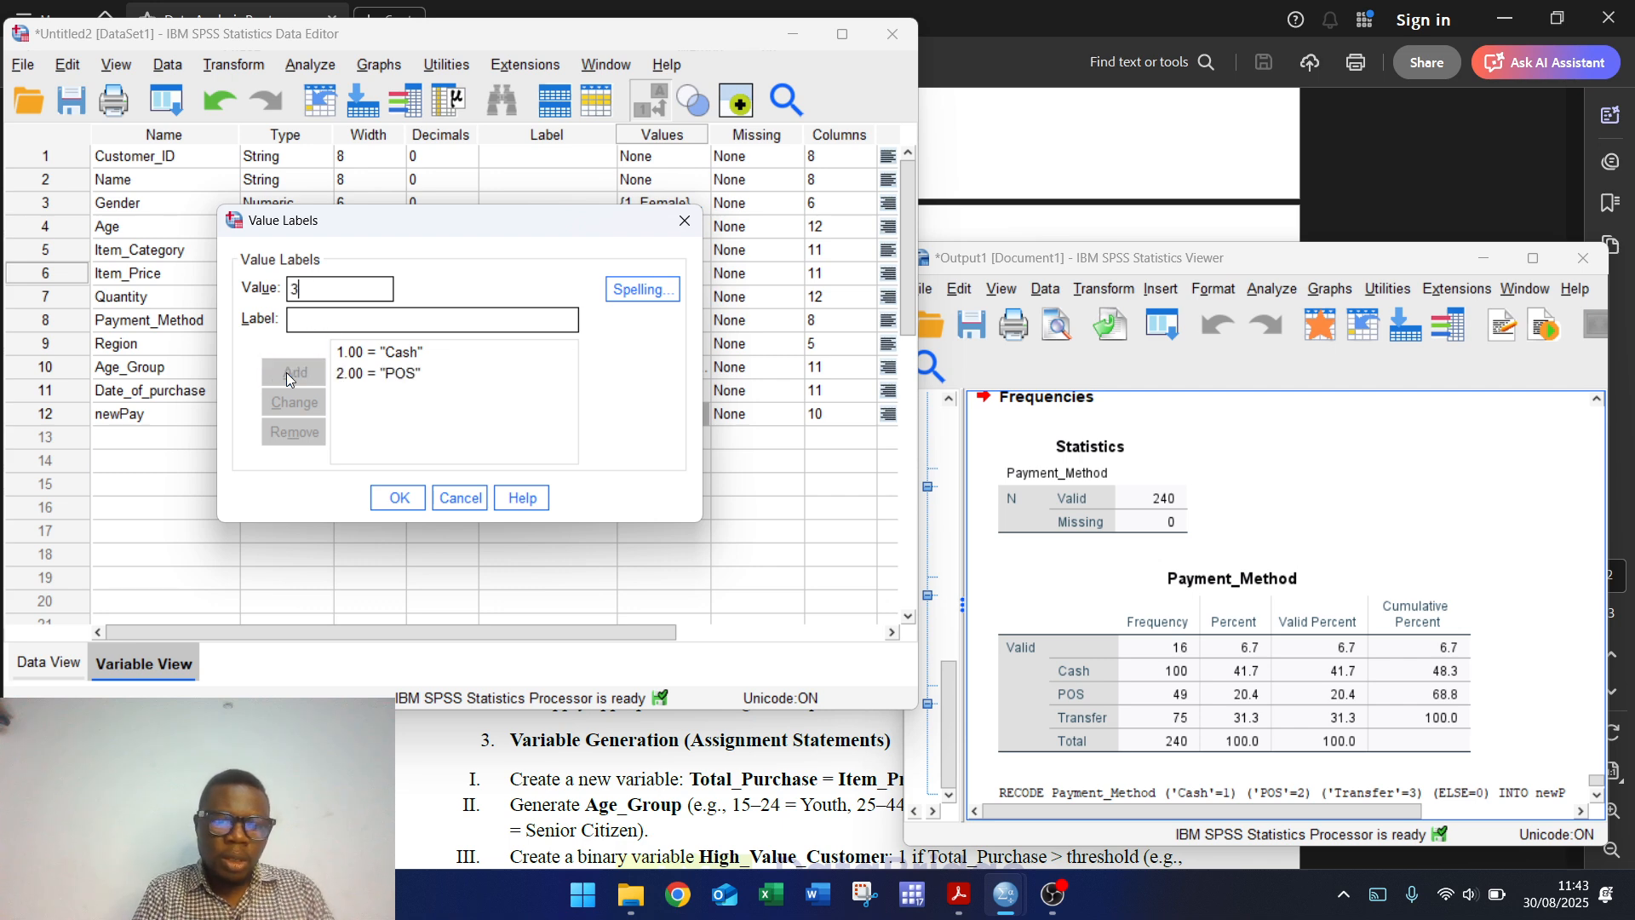
{"action": "key", "text": "Tab"}
{"action": "type", "text": "Tr"}
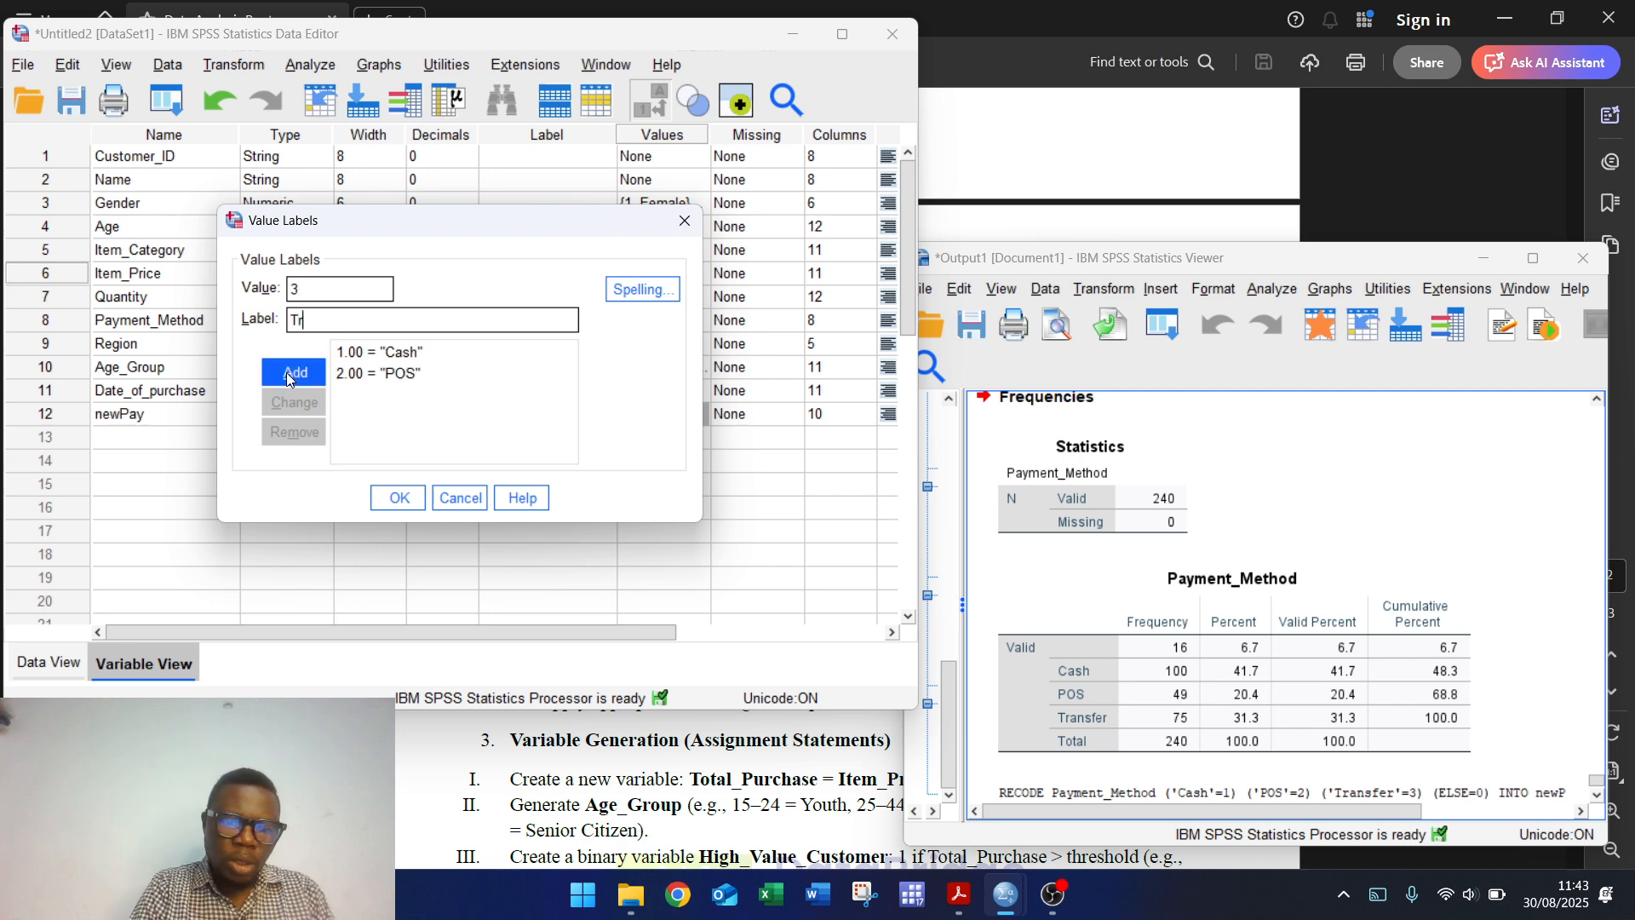
{"action": "type", "text": "ansfer"}
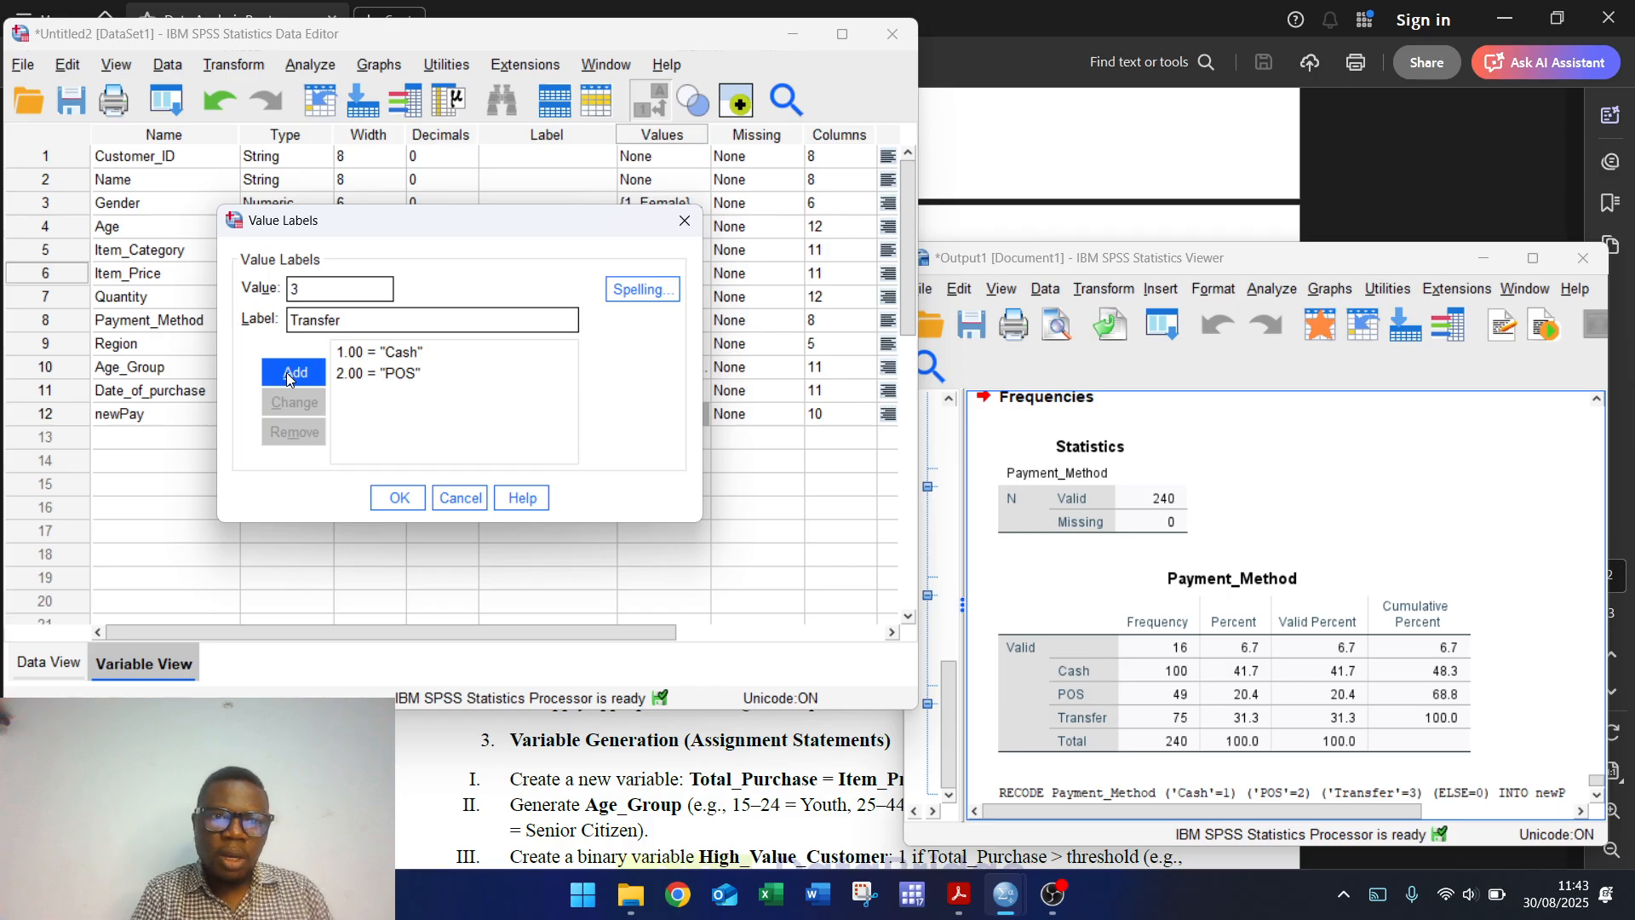
{"action": "left_click", "coordinate": [286, 372]}
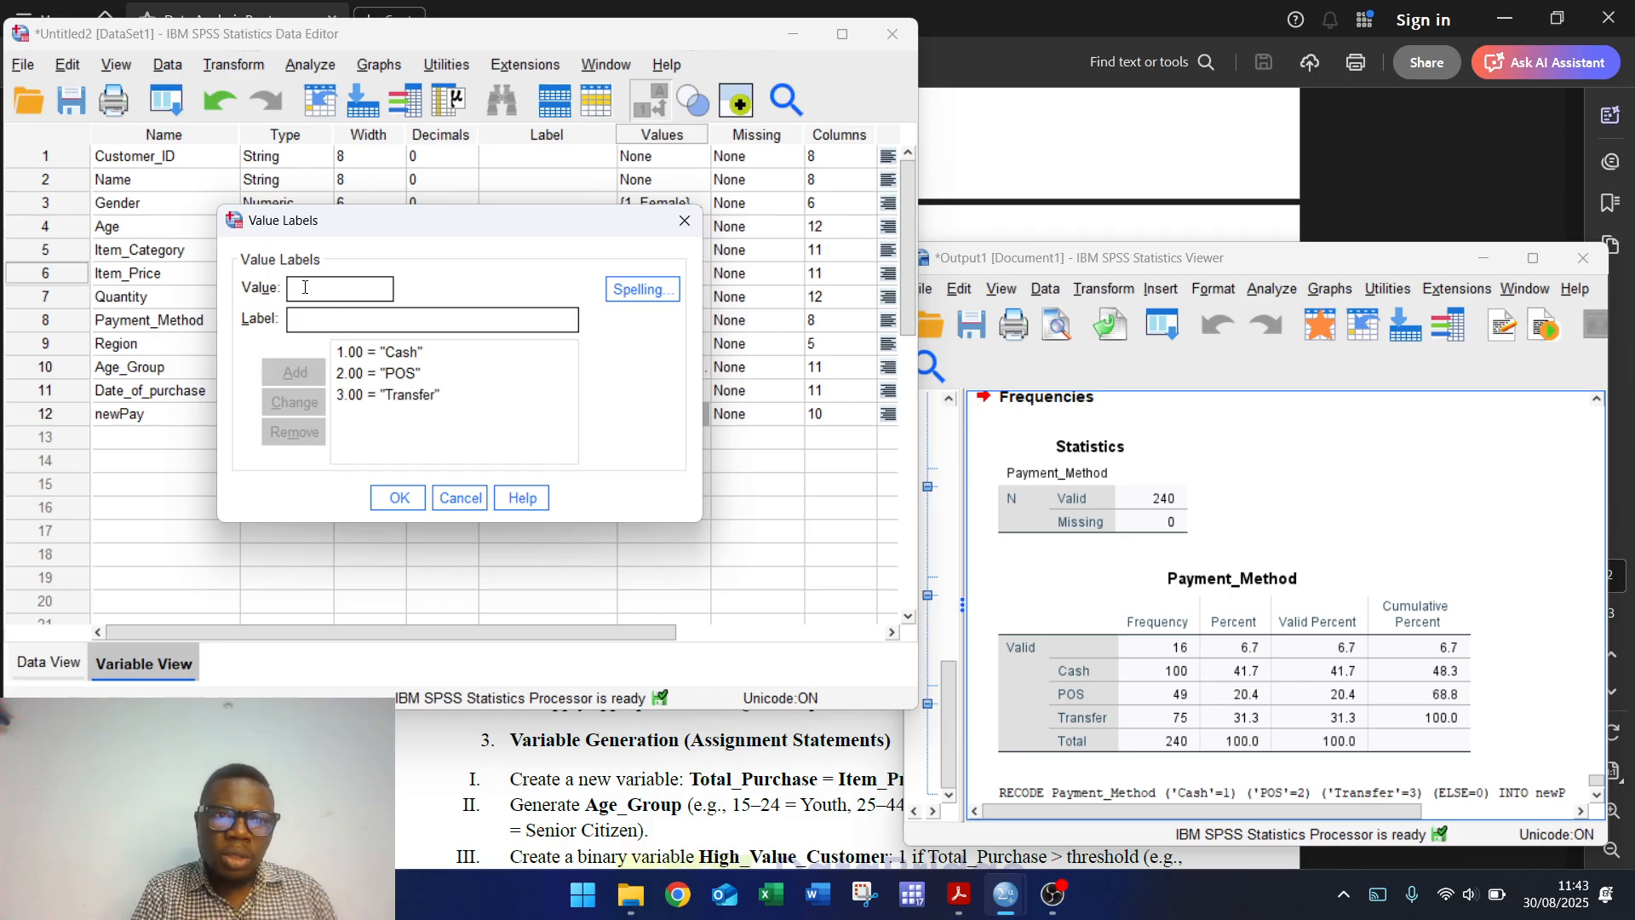
{"action": "type", "text": "0"}
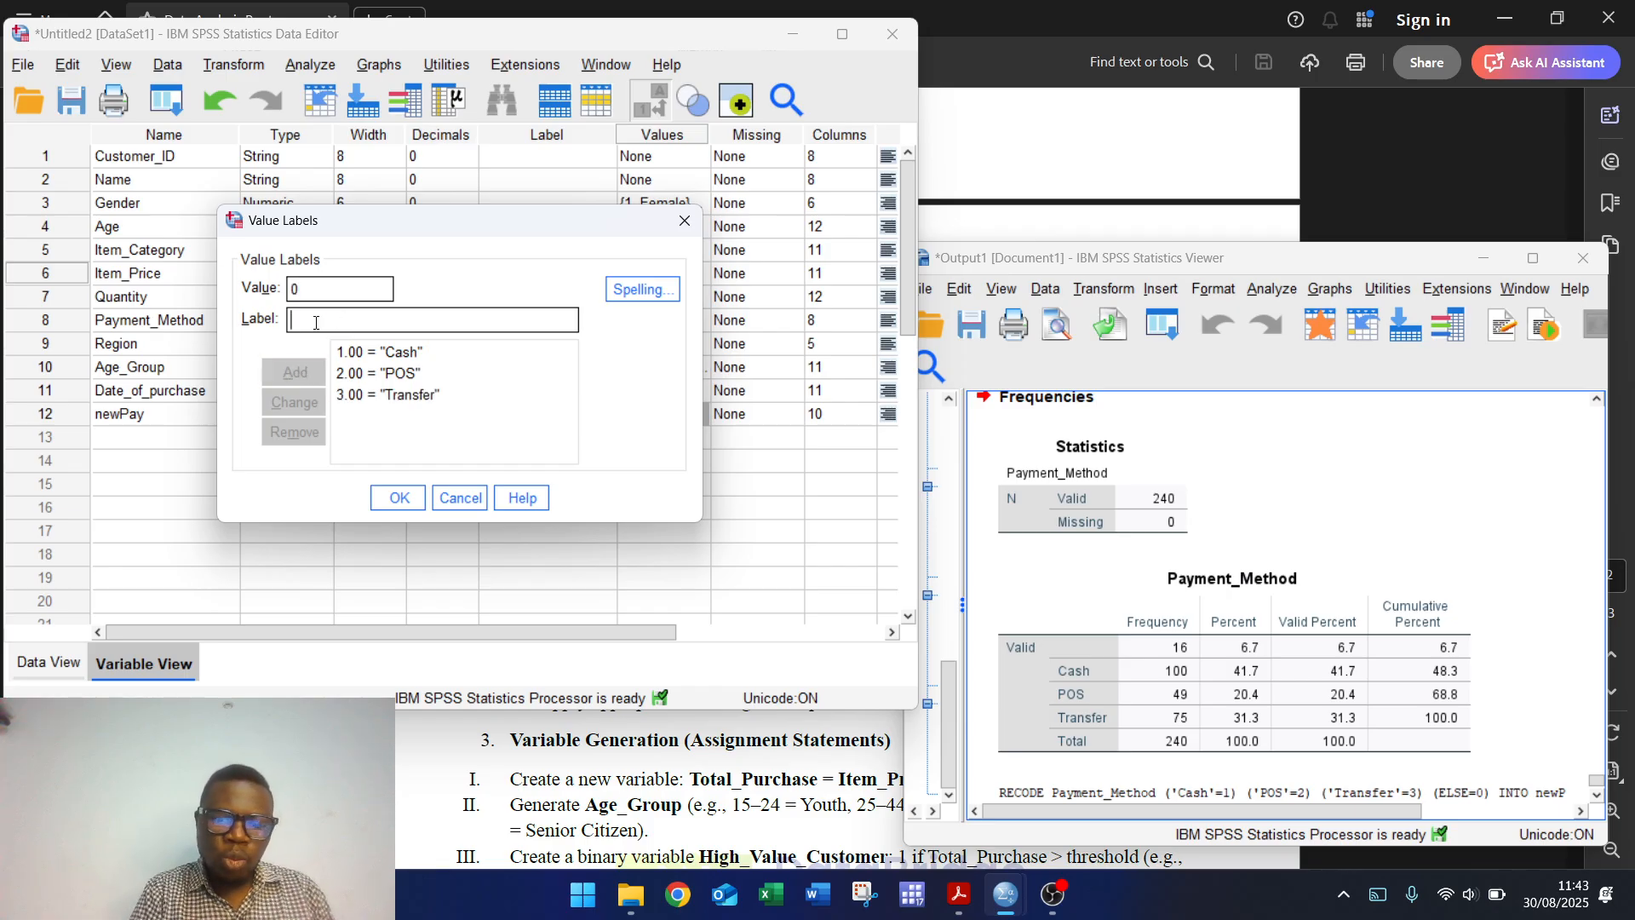
{"action": "left_click", "coordinate": [315, 322]}
{"action": "type", "text": "Missing"}
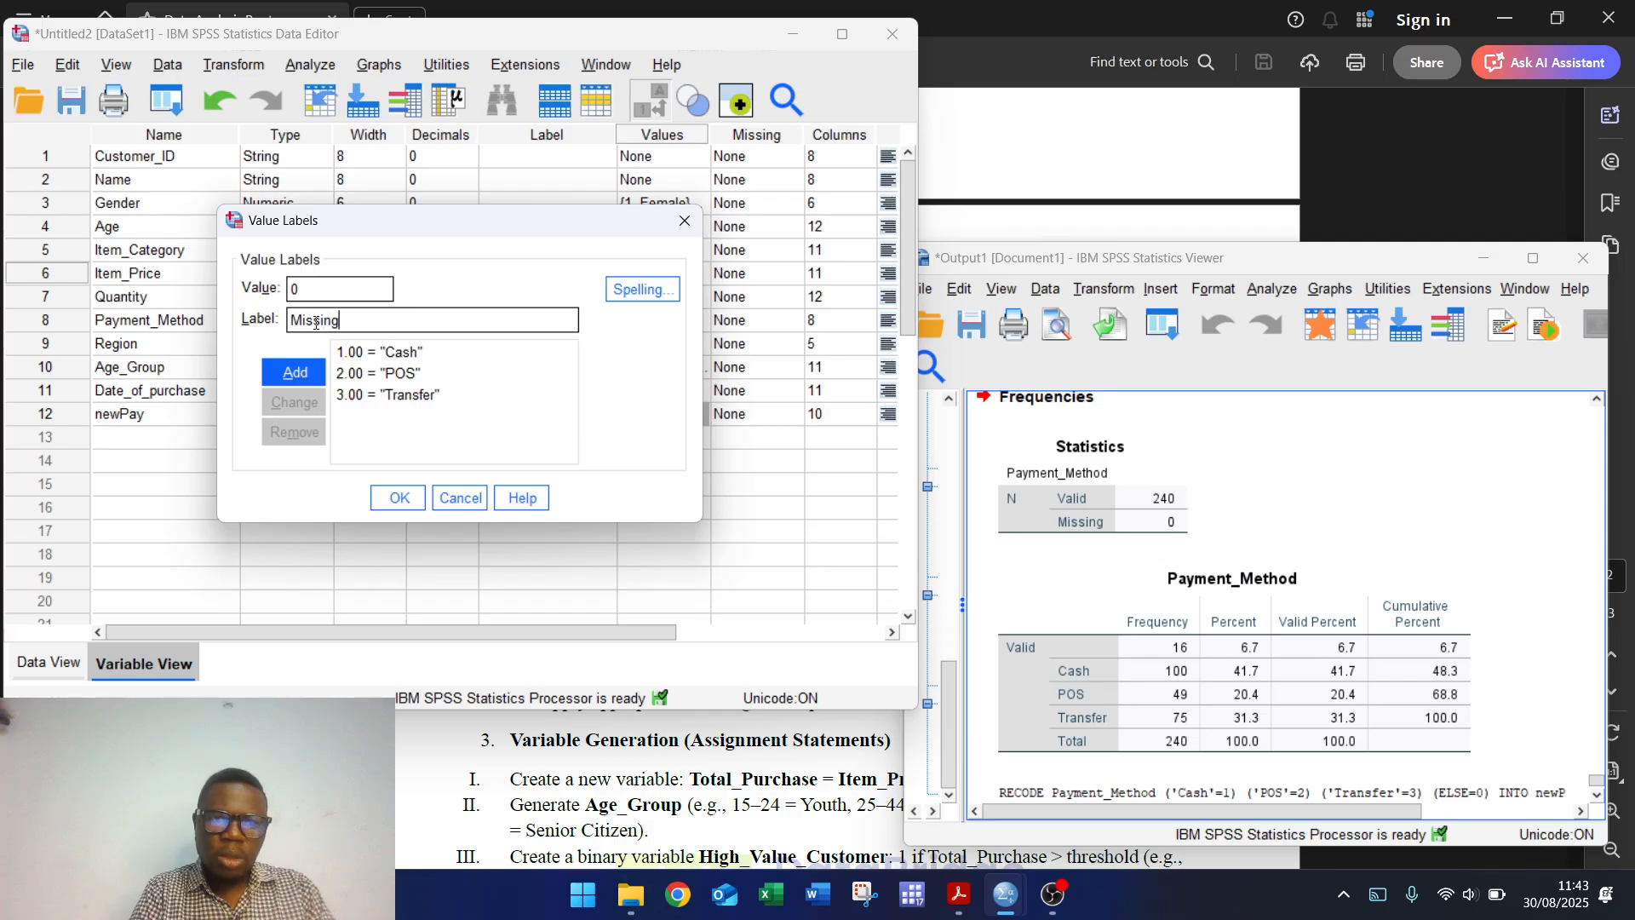
{"action": "left_click", "coordinate": [296, 373]}
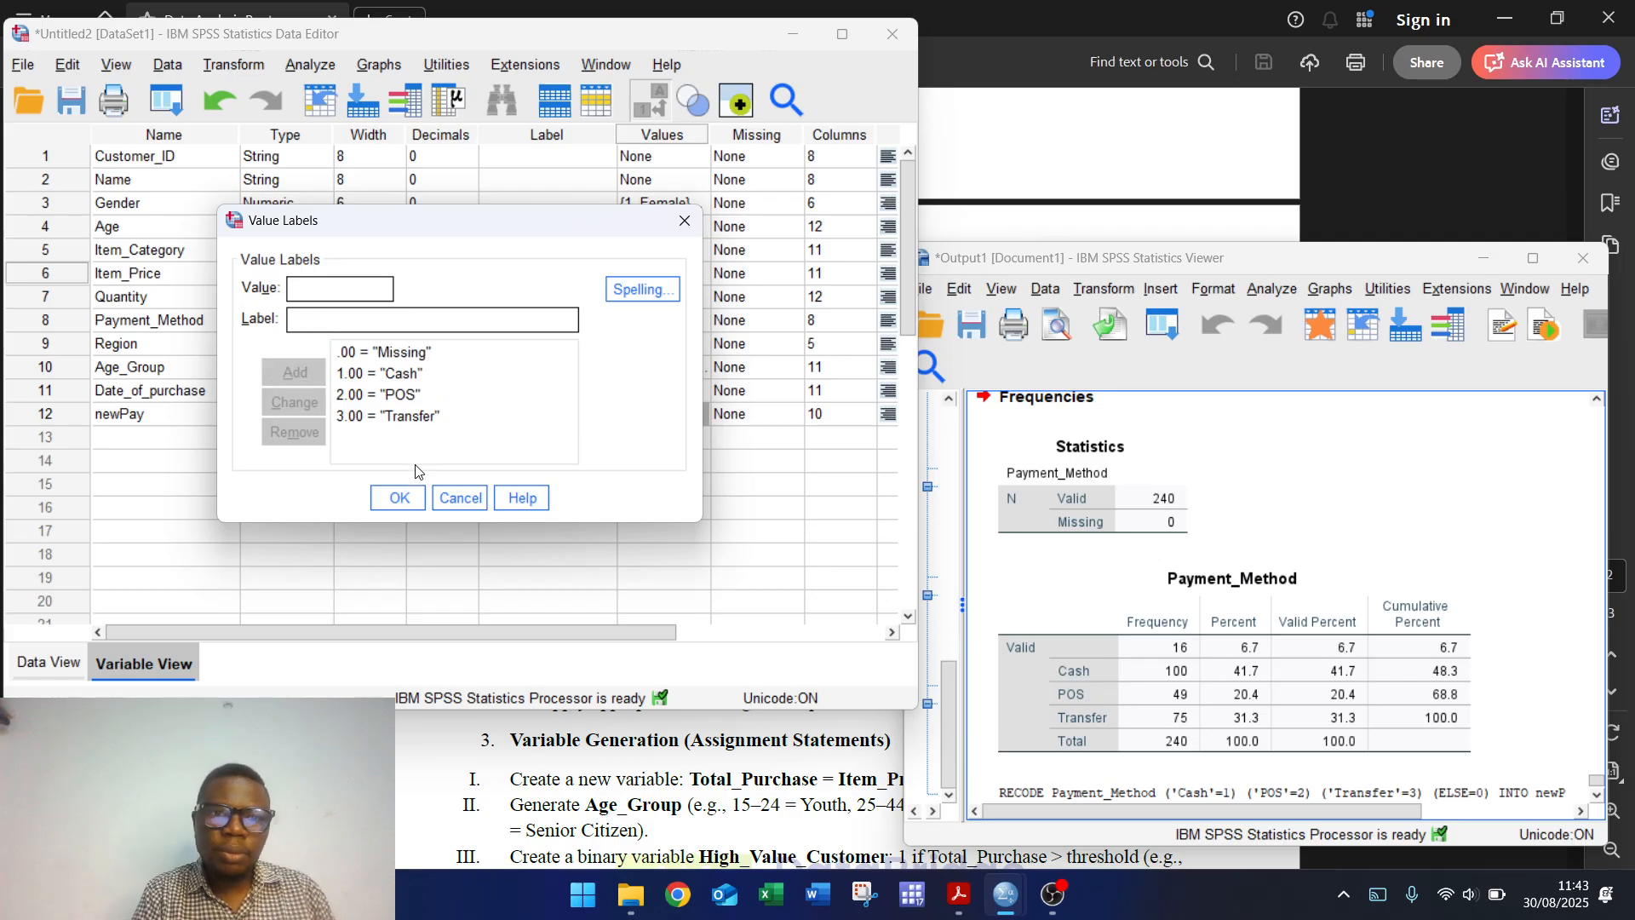
{"action": "left_click", "coordinate": [398, 498]}
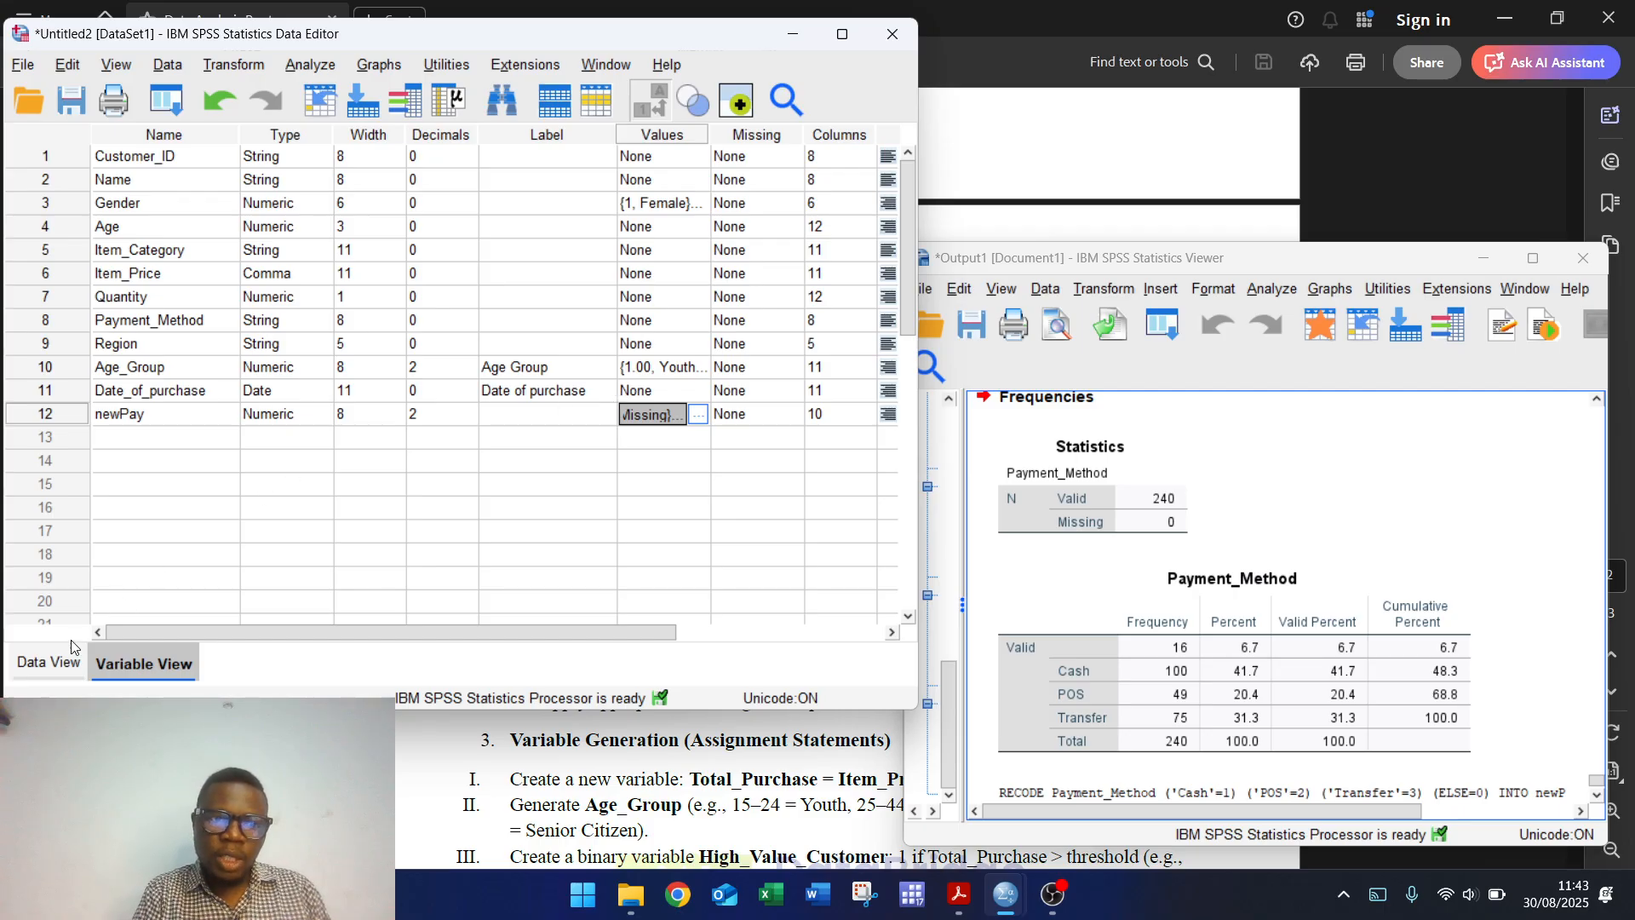
Step: Switch to Data View and open Select Cases with the If condition option
{"action": "left_click", "coordinate": [35, 668]}
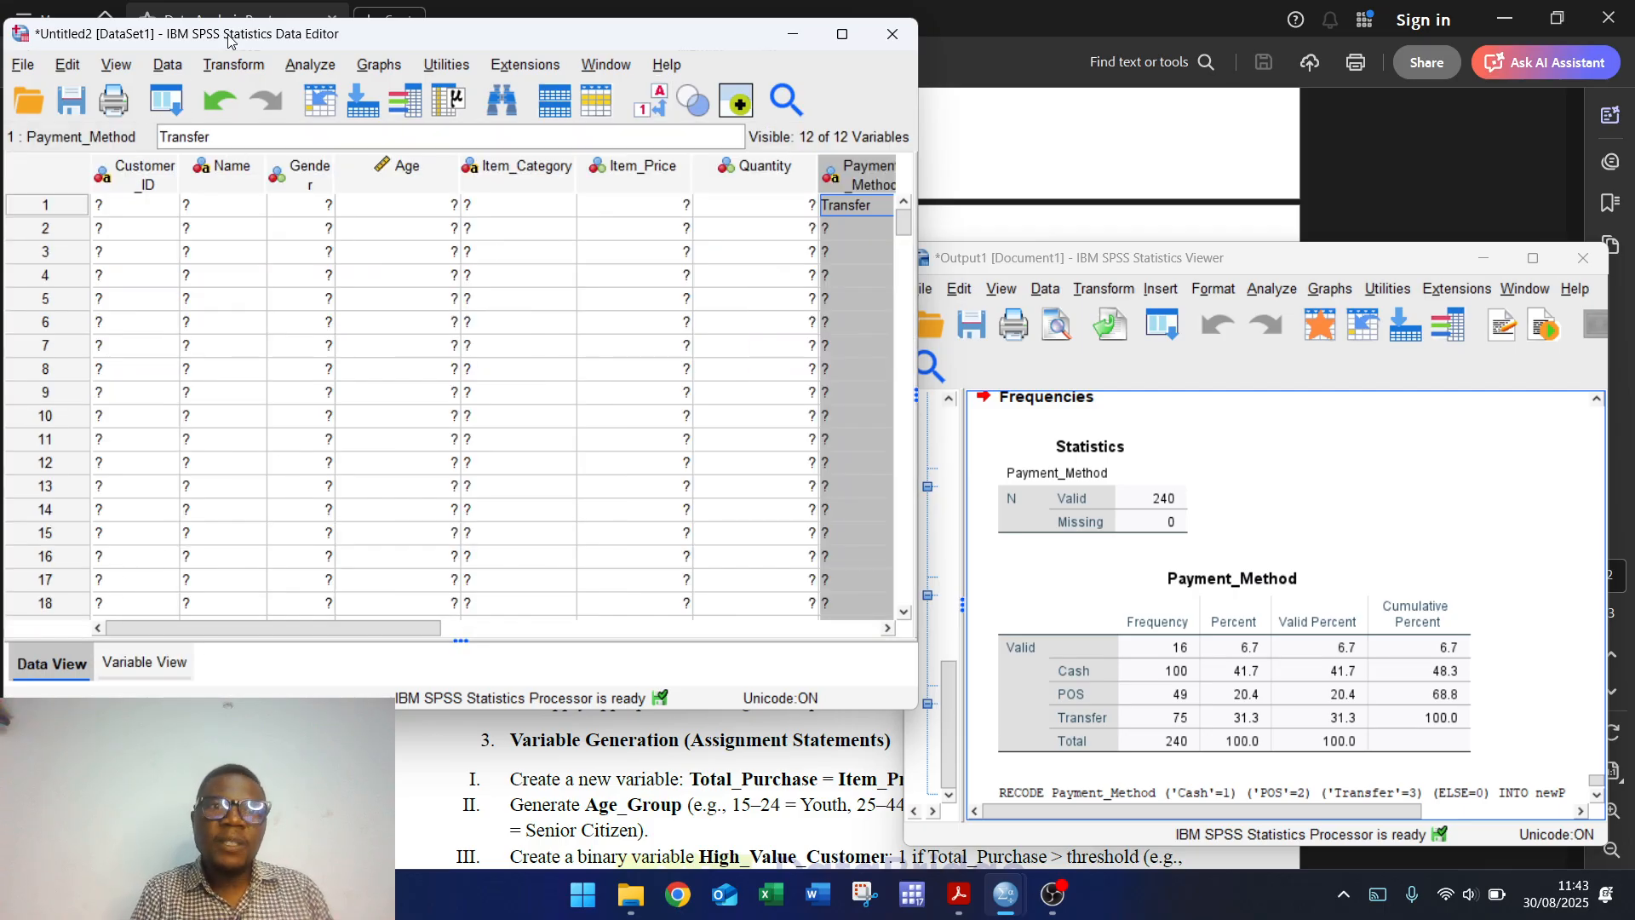
{"action": "left_click", "coordinate": [170, 67]}
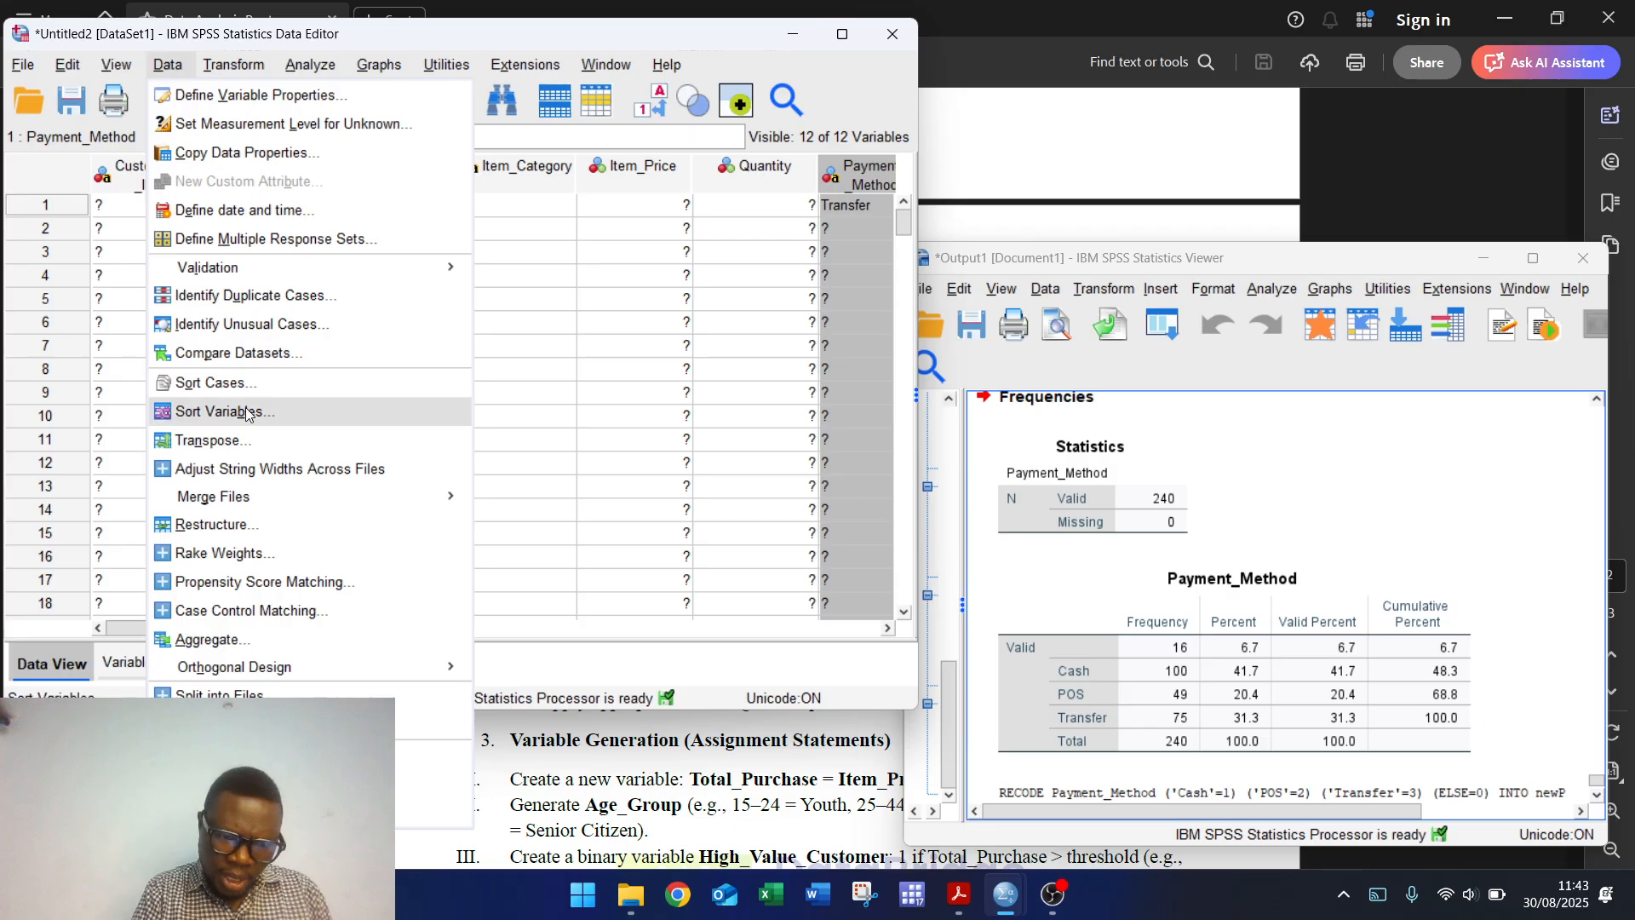
{"action": "left_click", "coordinate": [255, 781]}
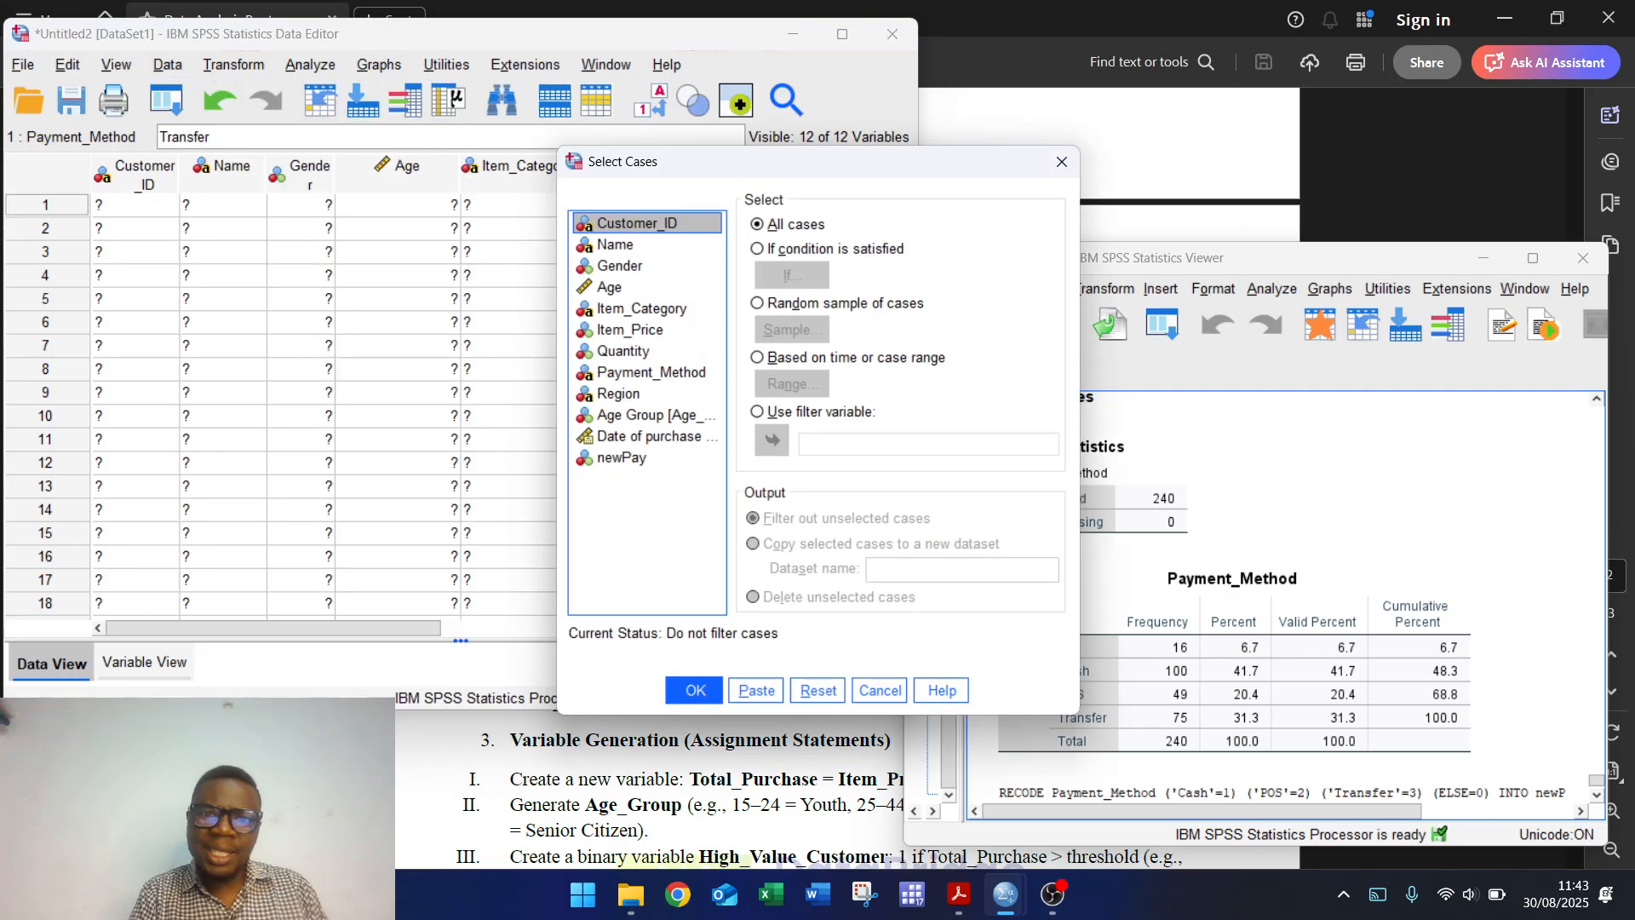
{"action": "left_click_drag", "start_coordinate": [653, 173], "coordinate": [555, 153]}
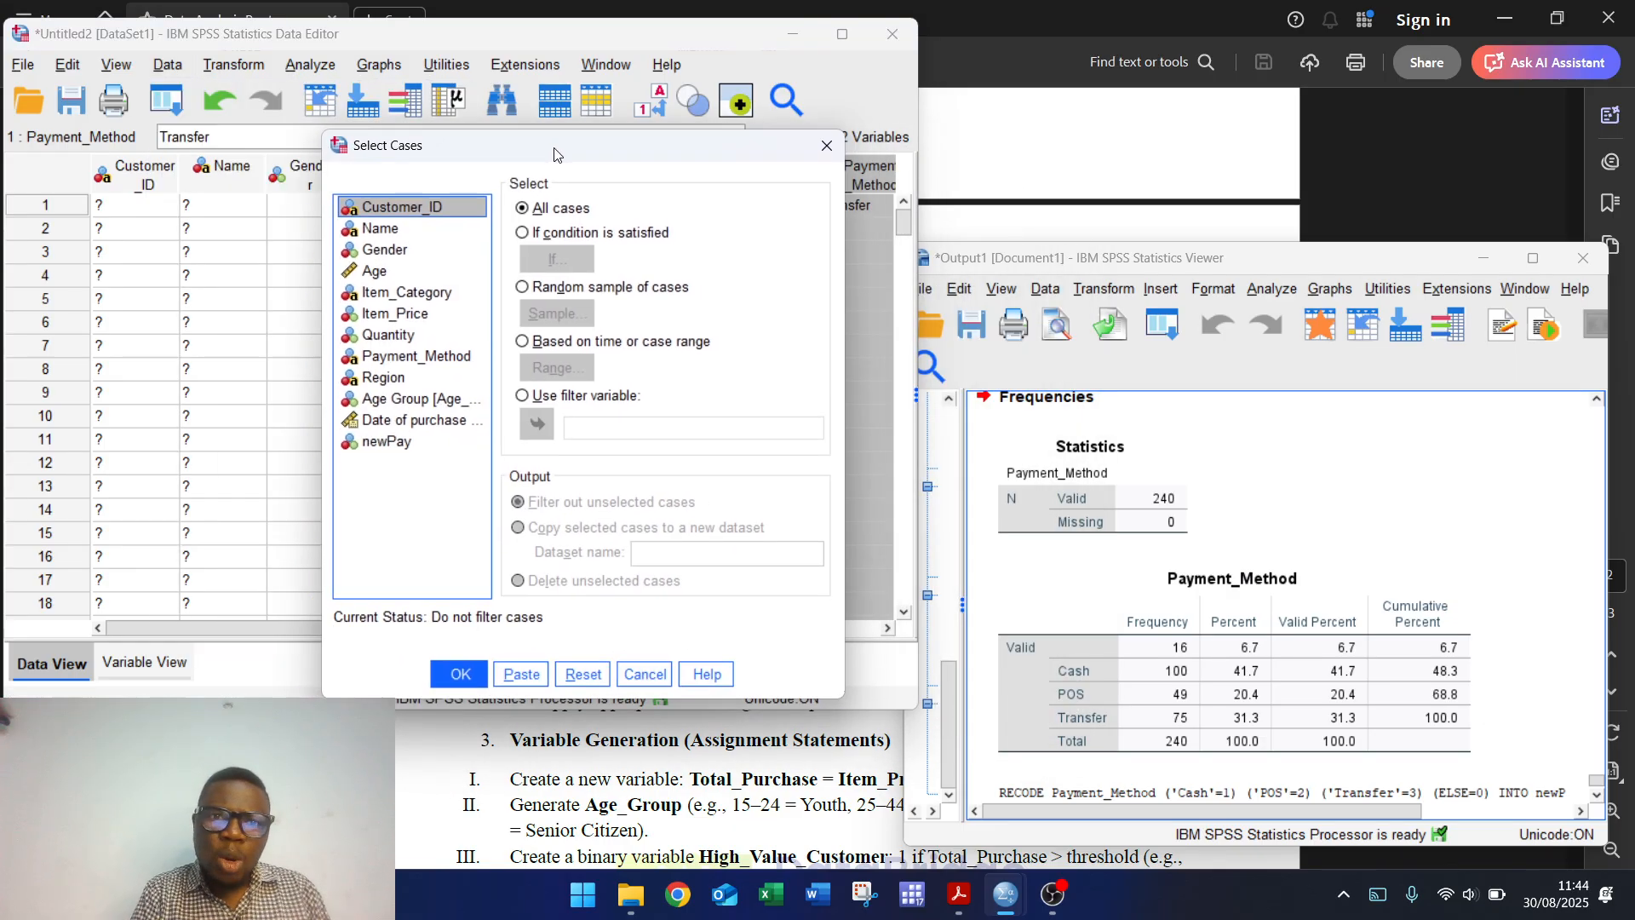
{"action": "left_click", "coordinate": [534, 231]}
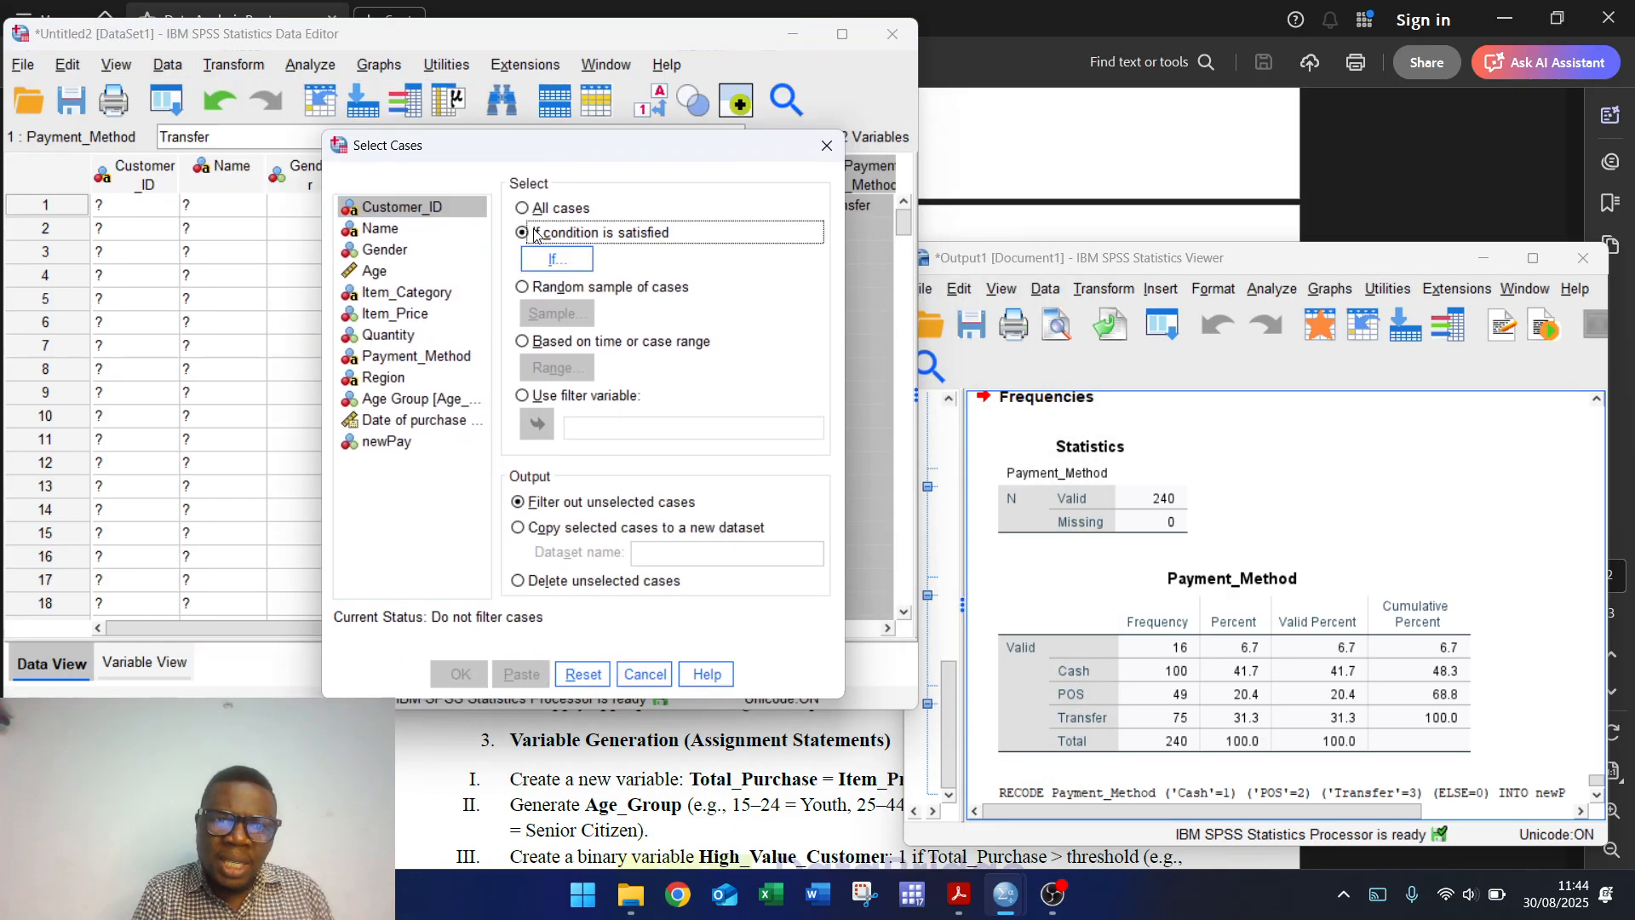
{"action": "left_click", "coordinate": [383, 441]}
Step: Build the condition newPay > 0, then close Select Cases without applying it
{"action": "left_click", "coordinate": [546, 269]}
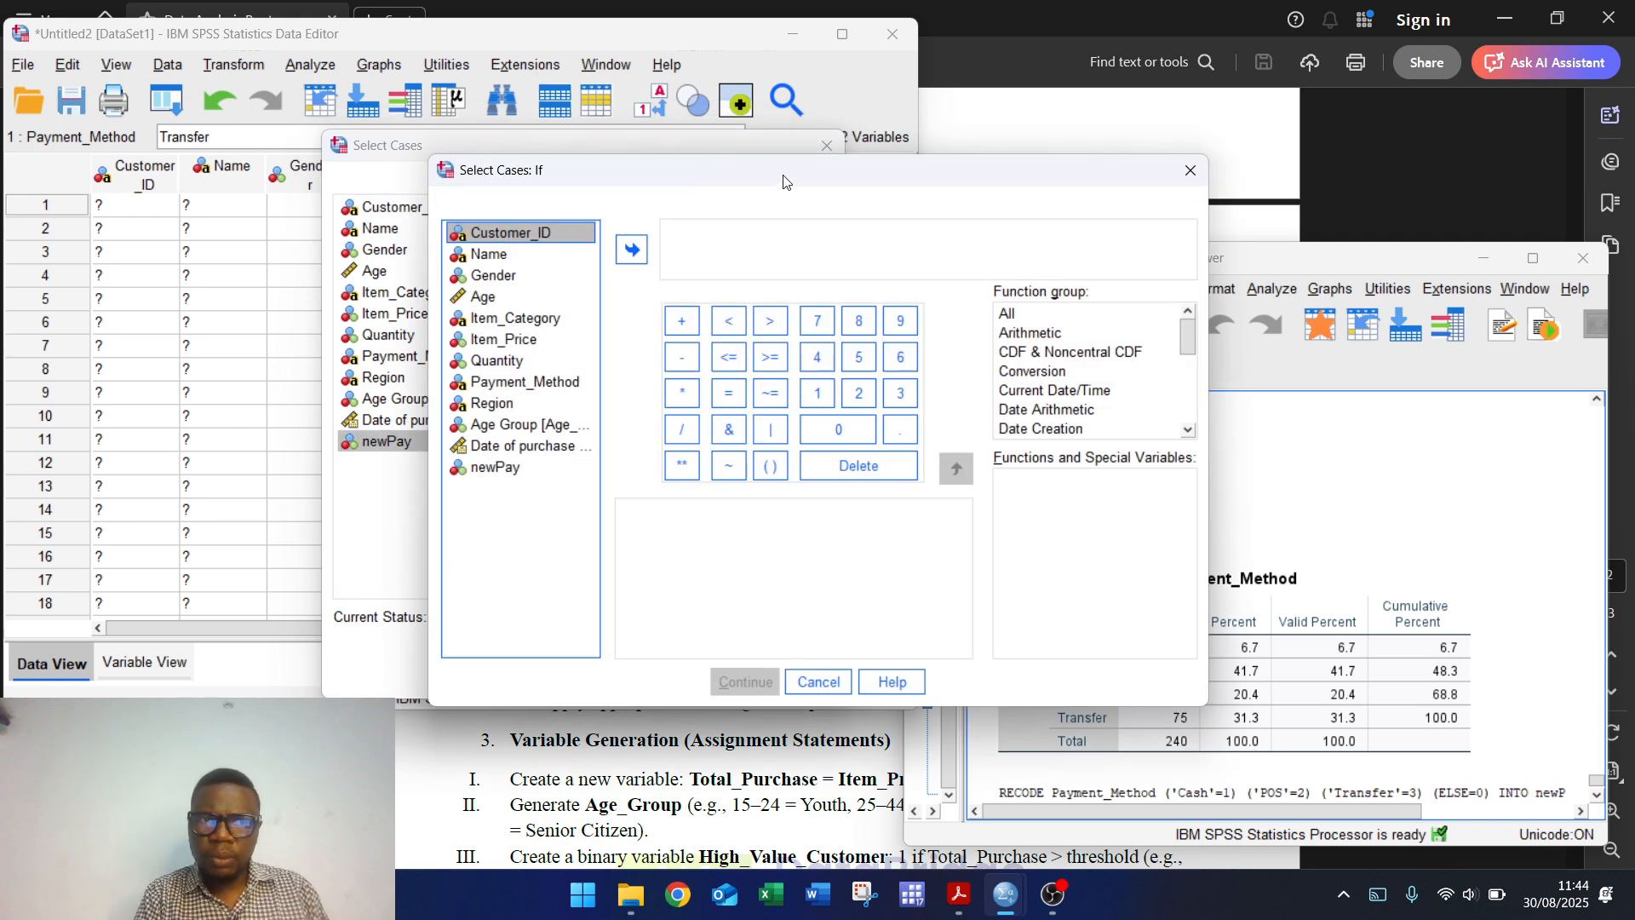
{"action": "left_click_drag", "start_coordinate": [783, 181], "coordinate": [549, 129]}
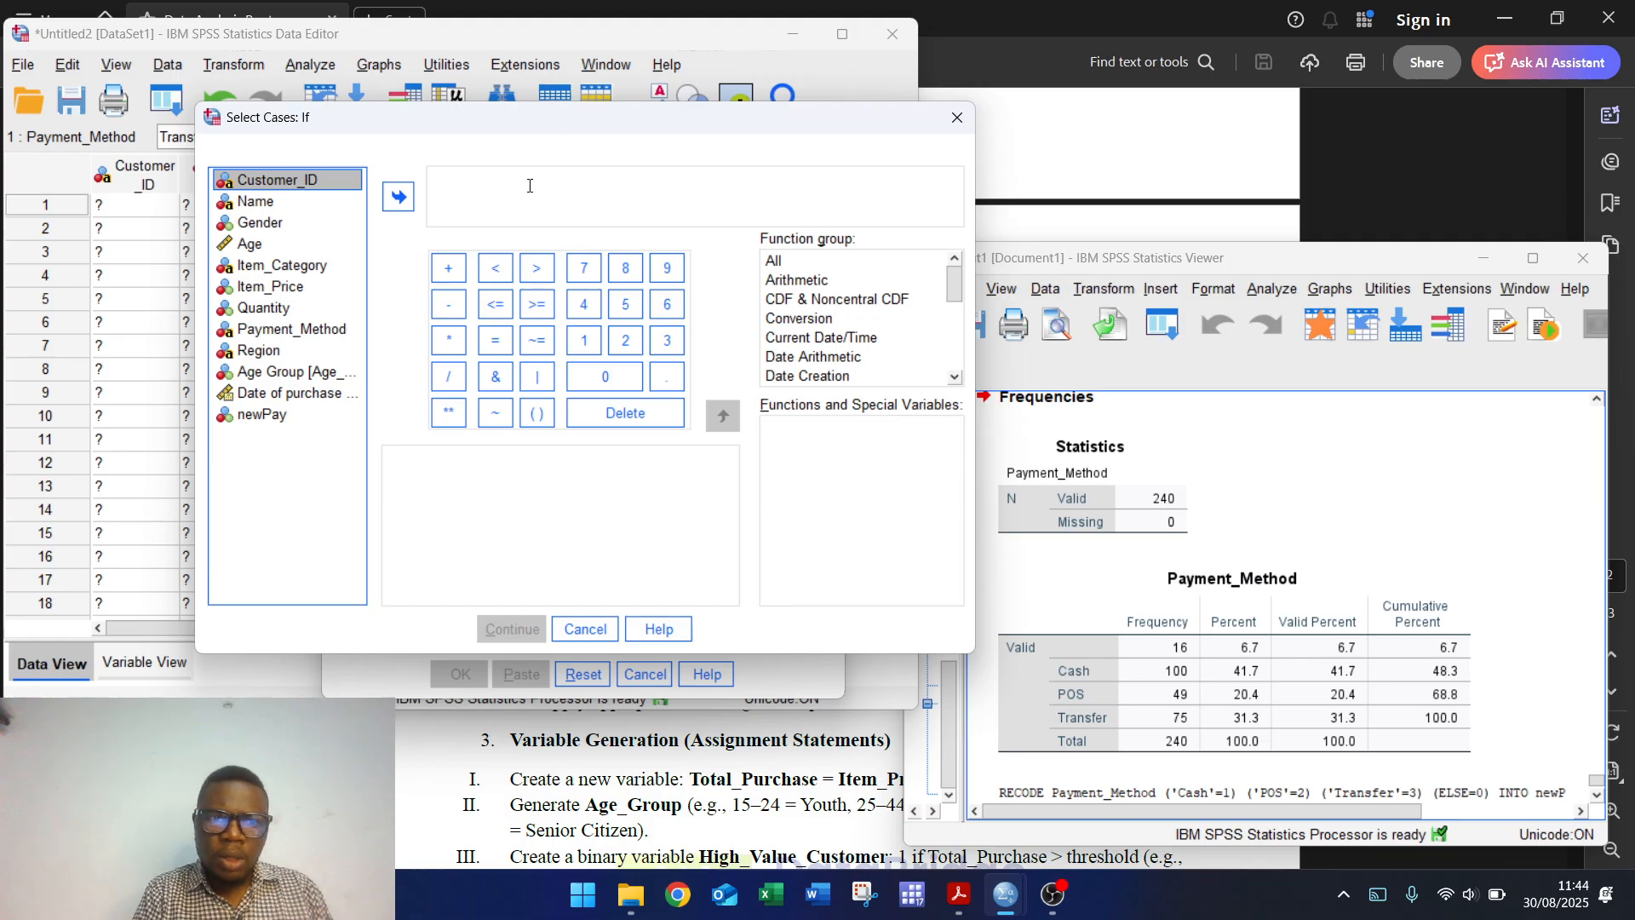
{"action": "left_click", "coordinate": [244, 421]}
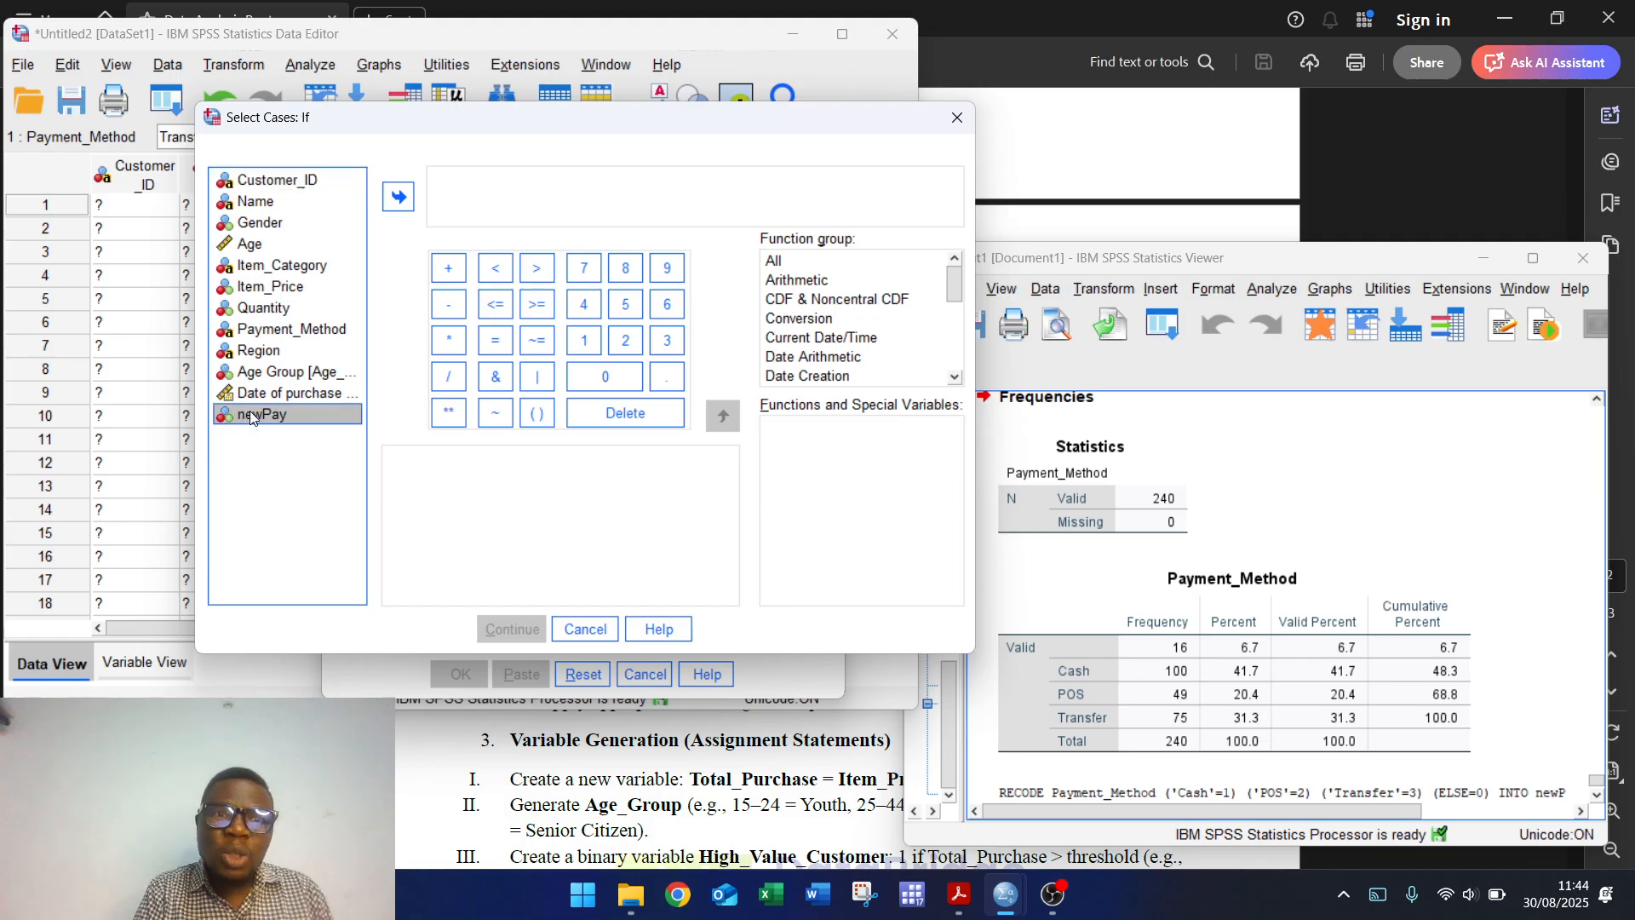
{"action": "left_click", "coordinate": [398, 198]}
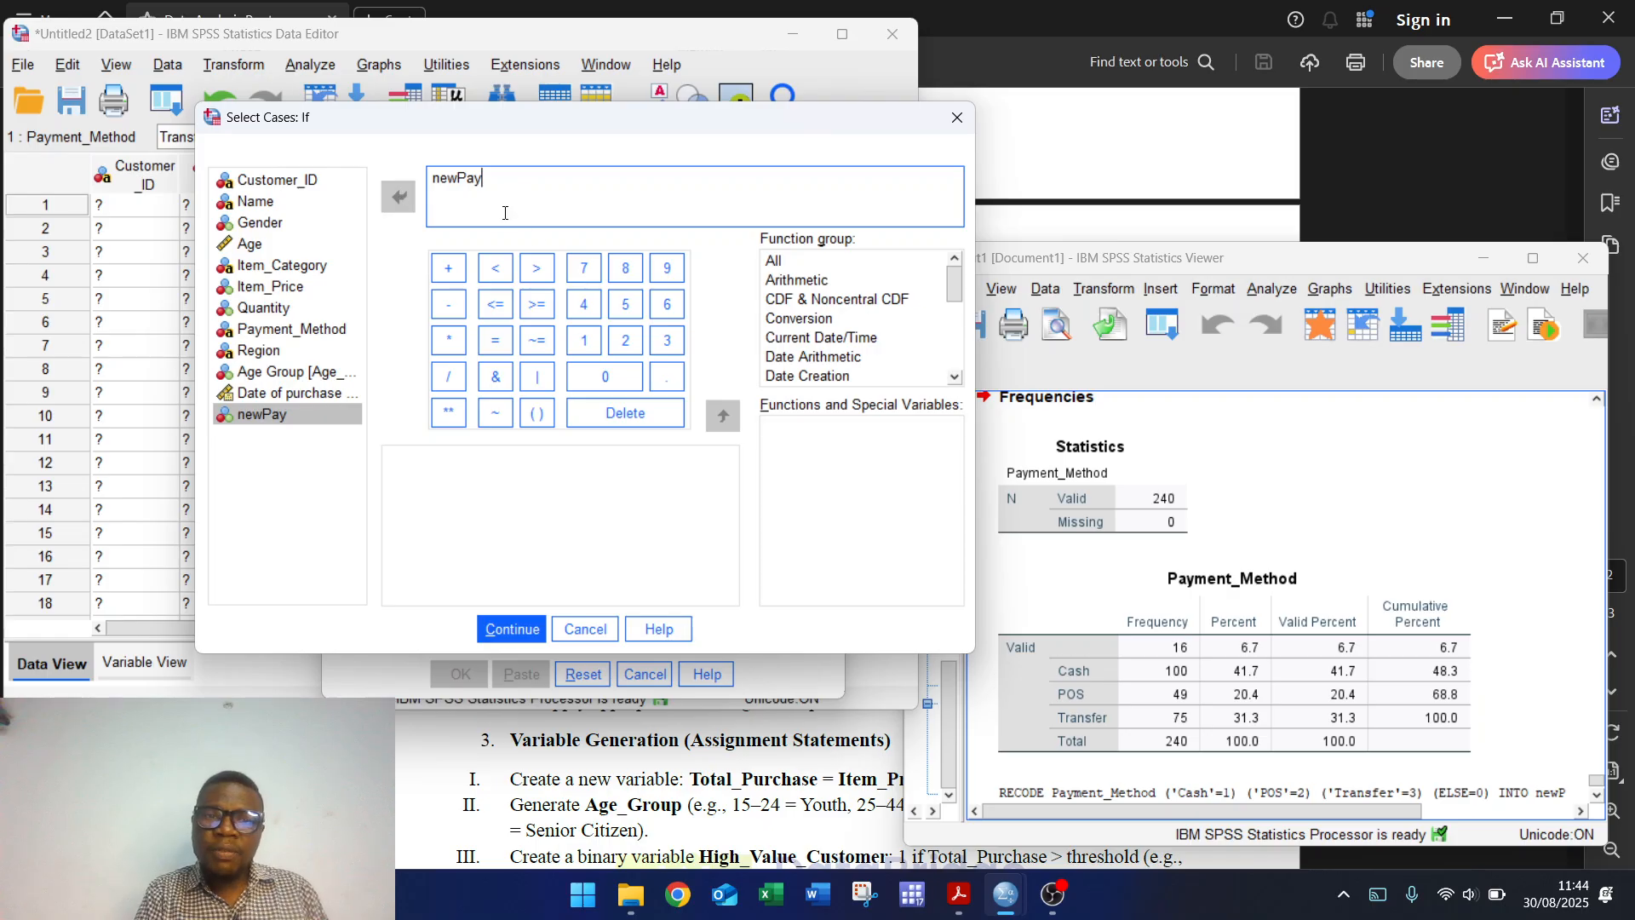
{"action": "left_click", "coordinate": [535, 280]}
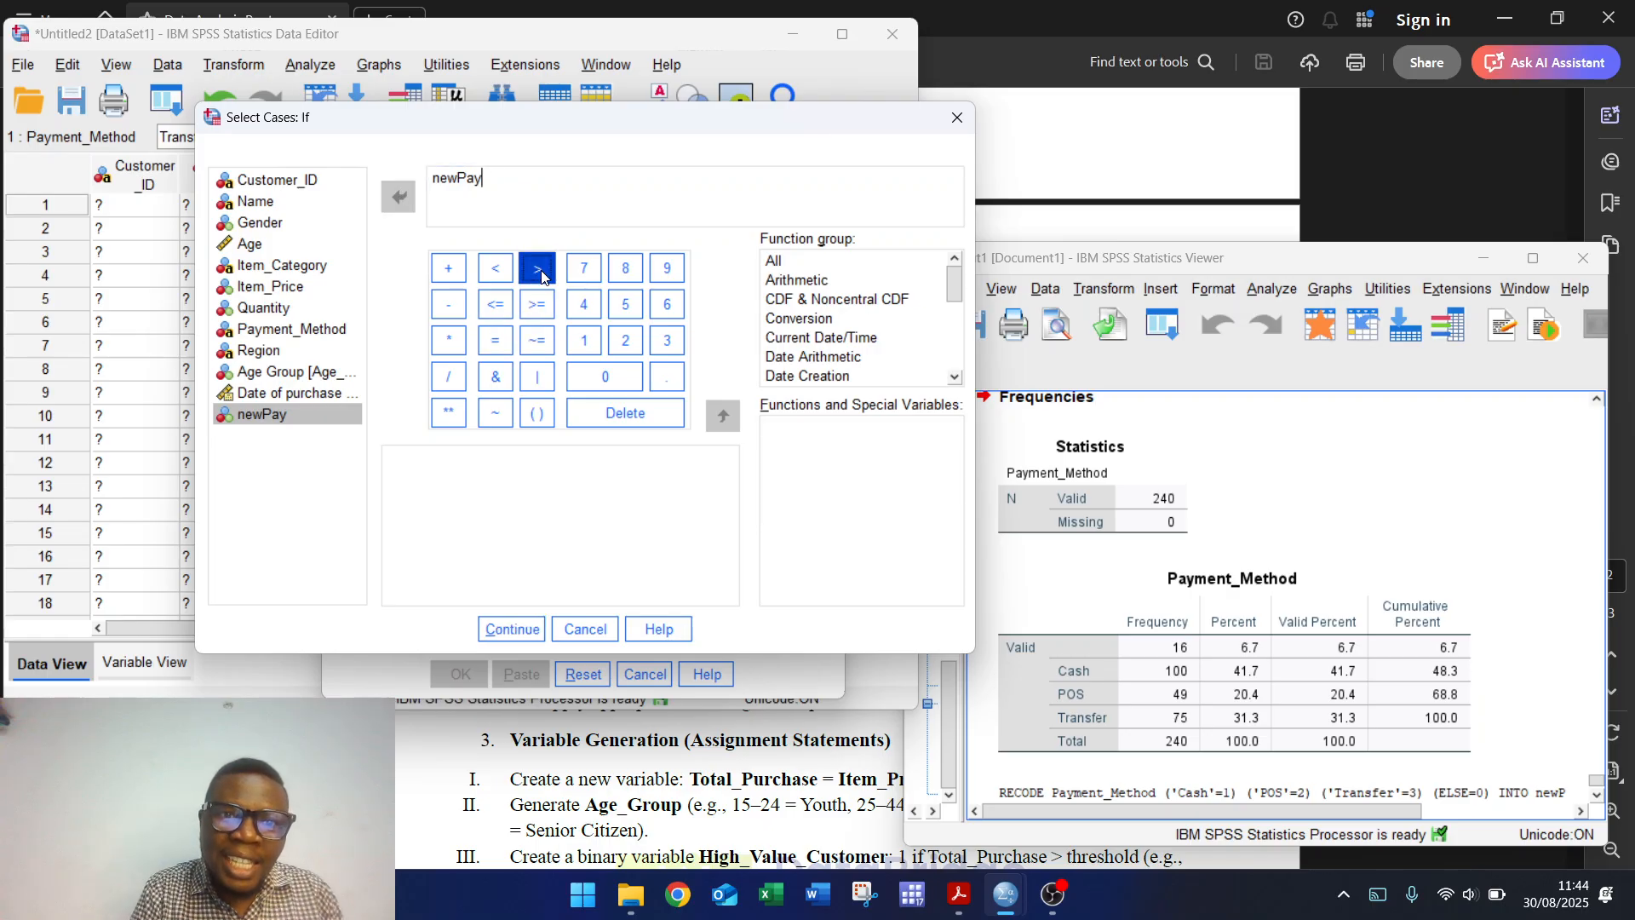
{"action": "left_click", "coordinate": [600, 375]}
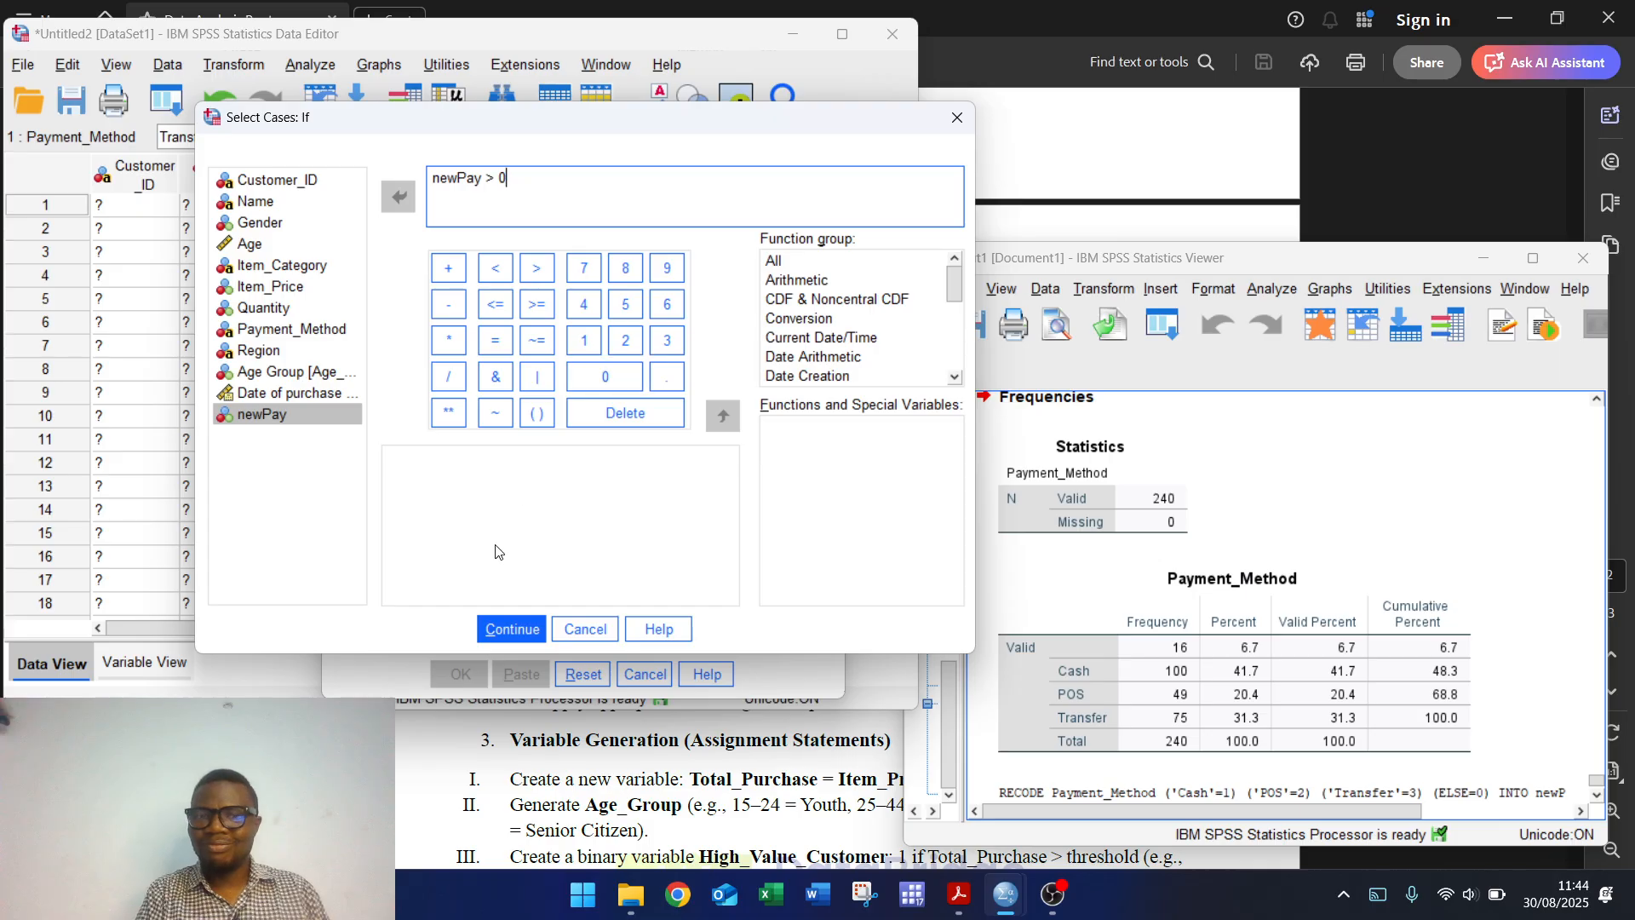
{"action": "left_click", "coordinate": [513, 628]}
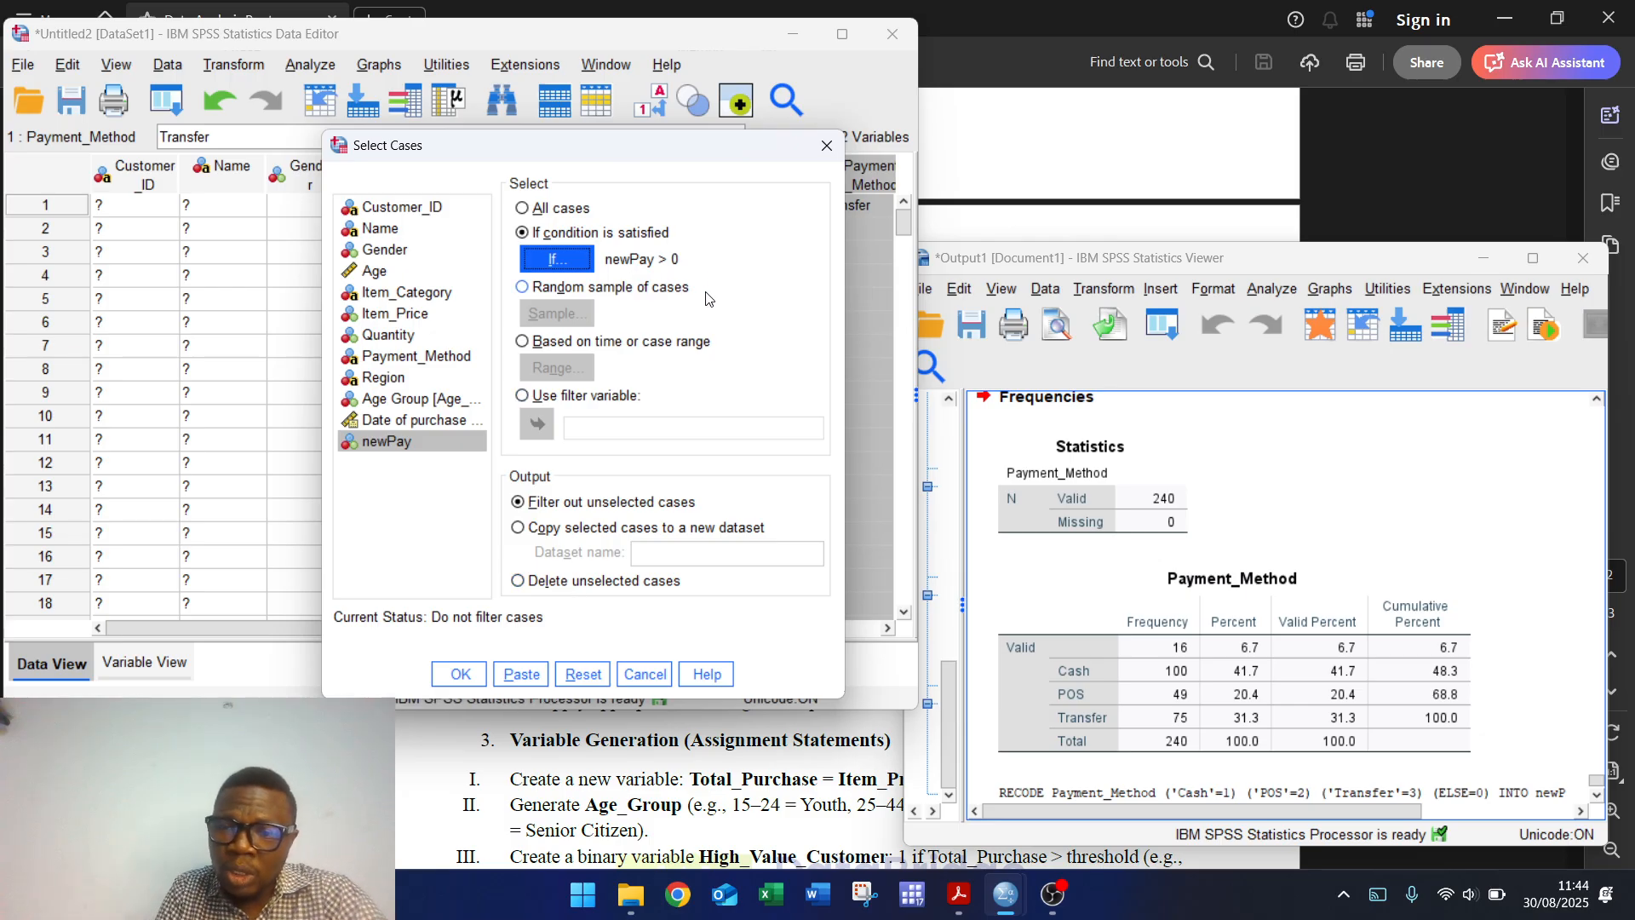
{"action": "left_click", "coordinate": [826, 150]}
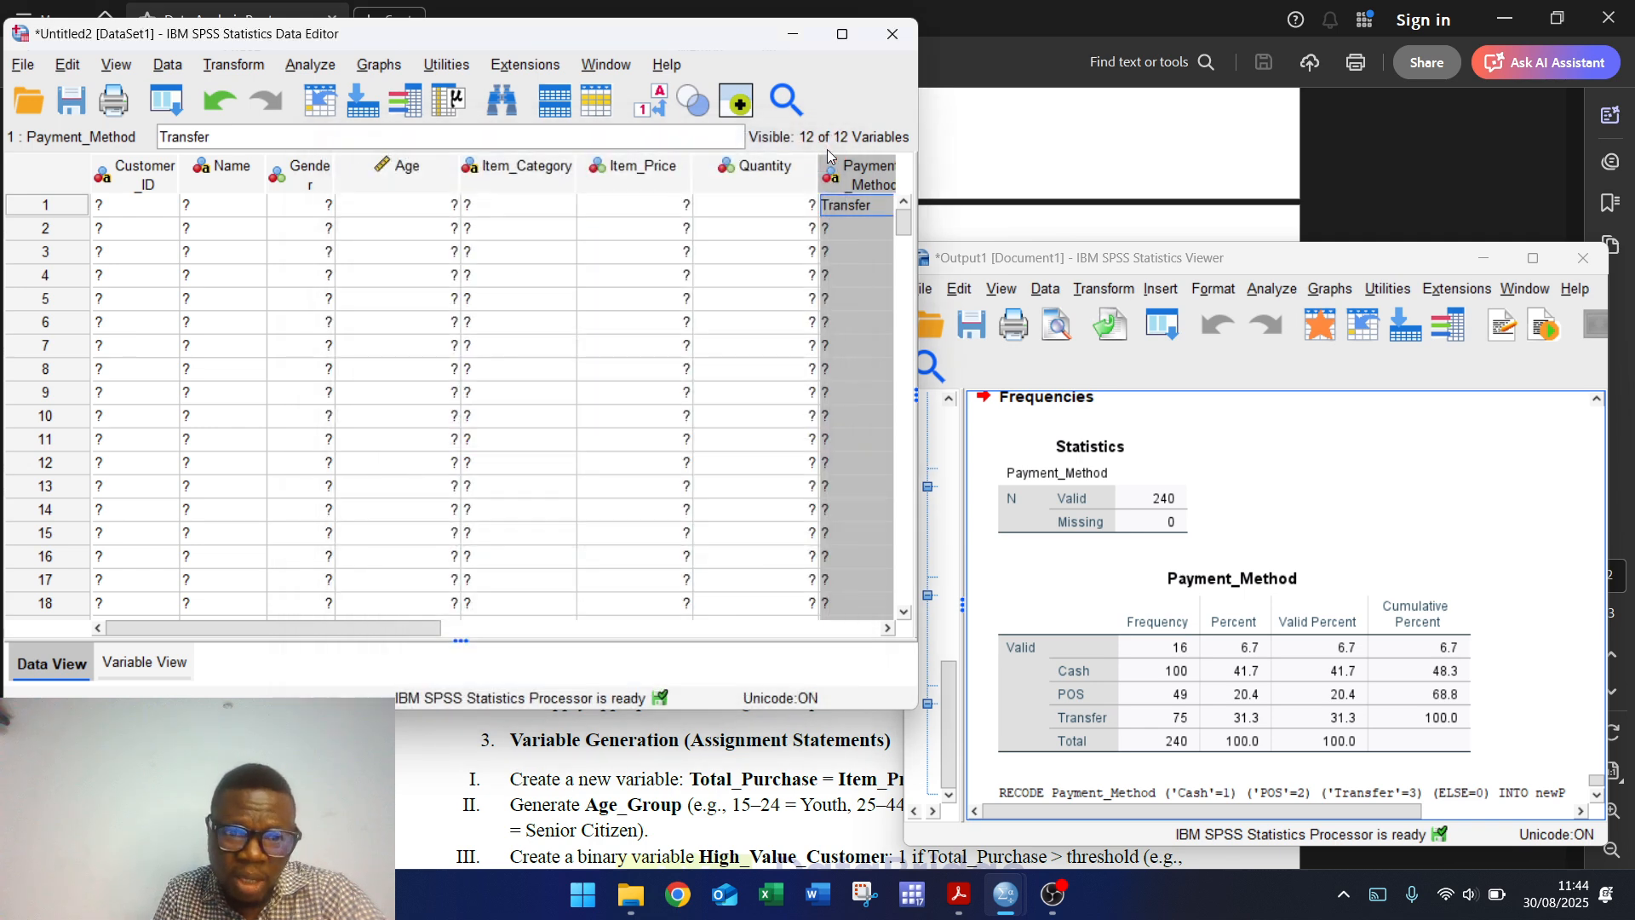
Step: Run a frequency table for newPay showing Missing 16, Cash 100, POS 49, Transfer 75
{"action": "left_click", "coordinate": [302, 66]}
{"action": "mouse_move", "coordinate": [458, 138]}
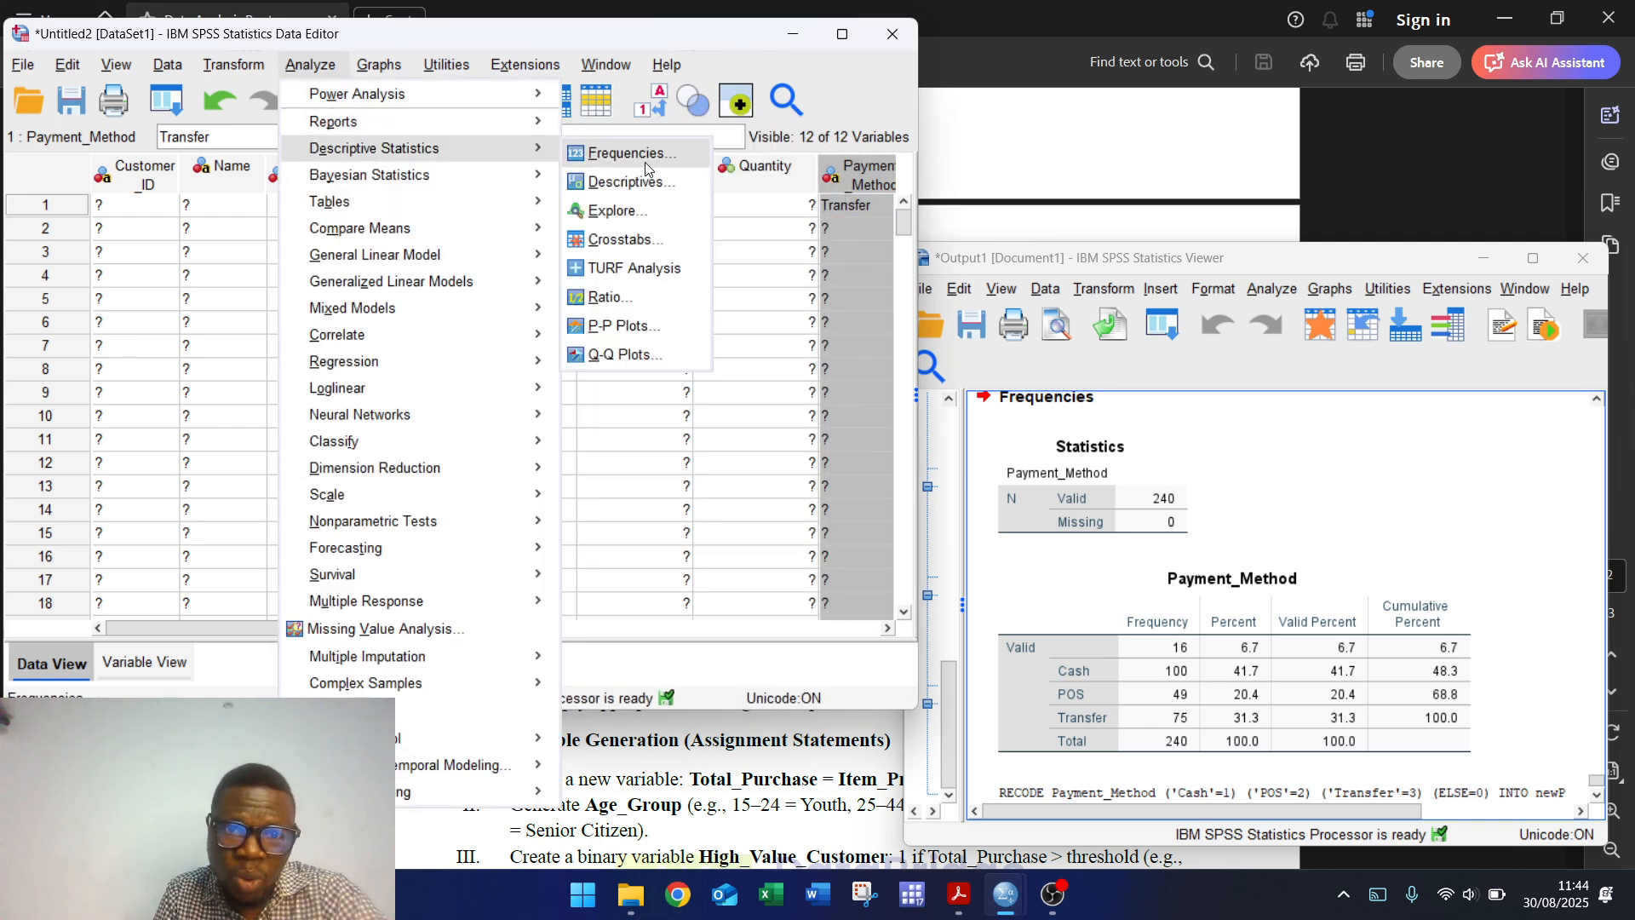
{"action": "left_click", "coordinate": [653, 155]}
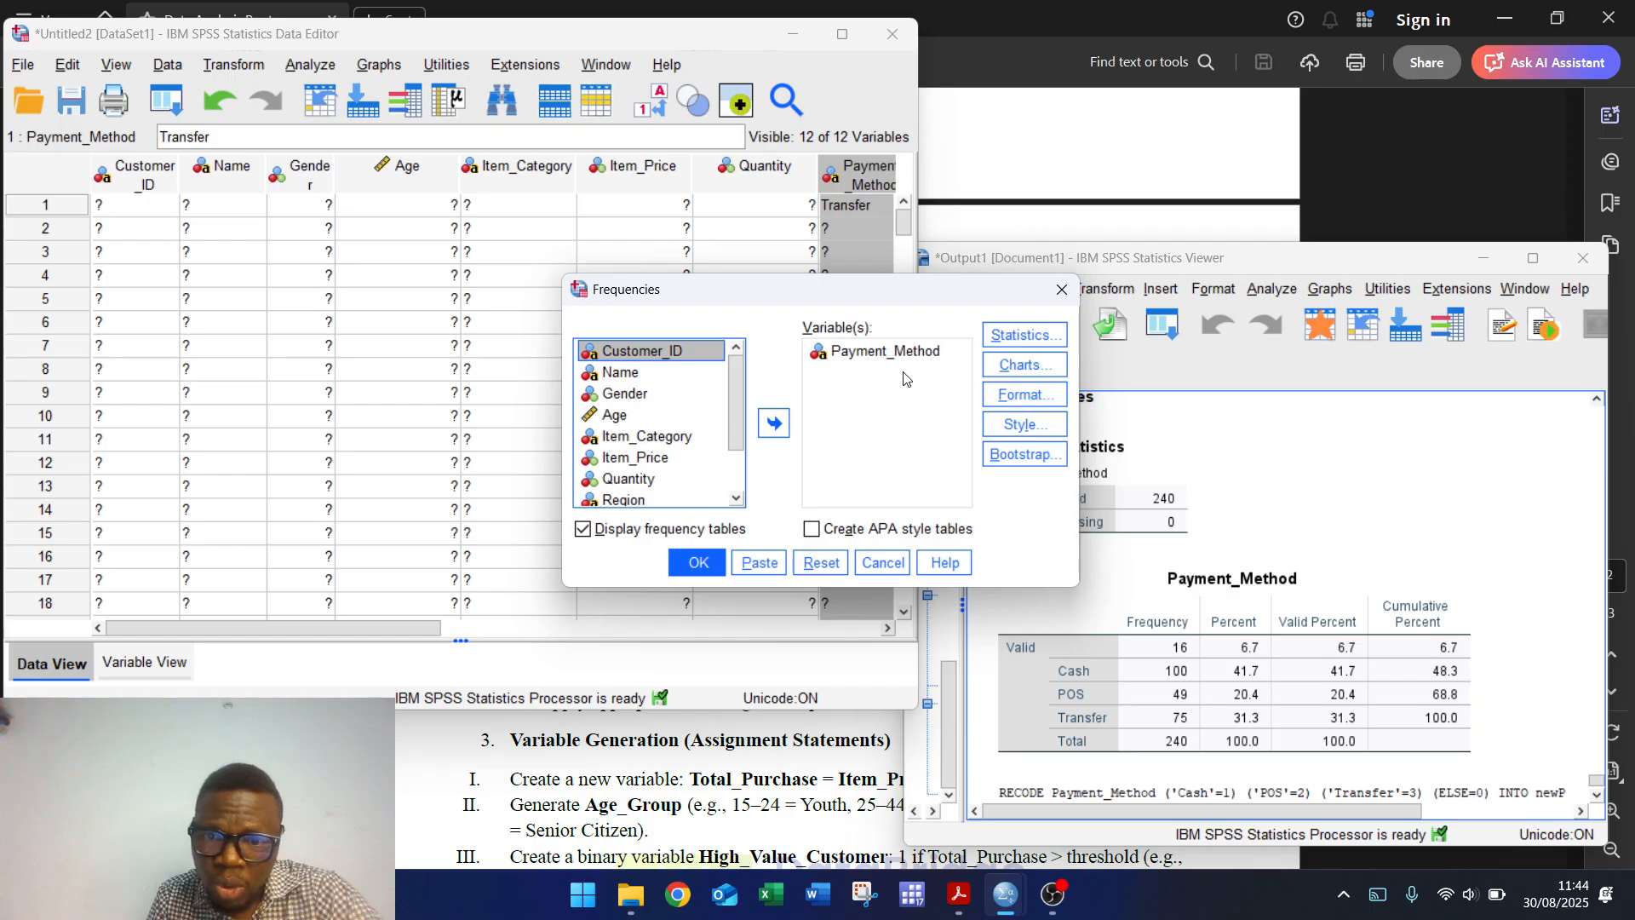
{"action": "left_click", "coordinate": [821, 562]}
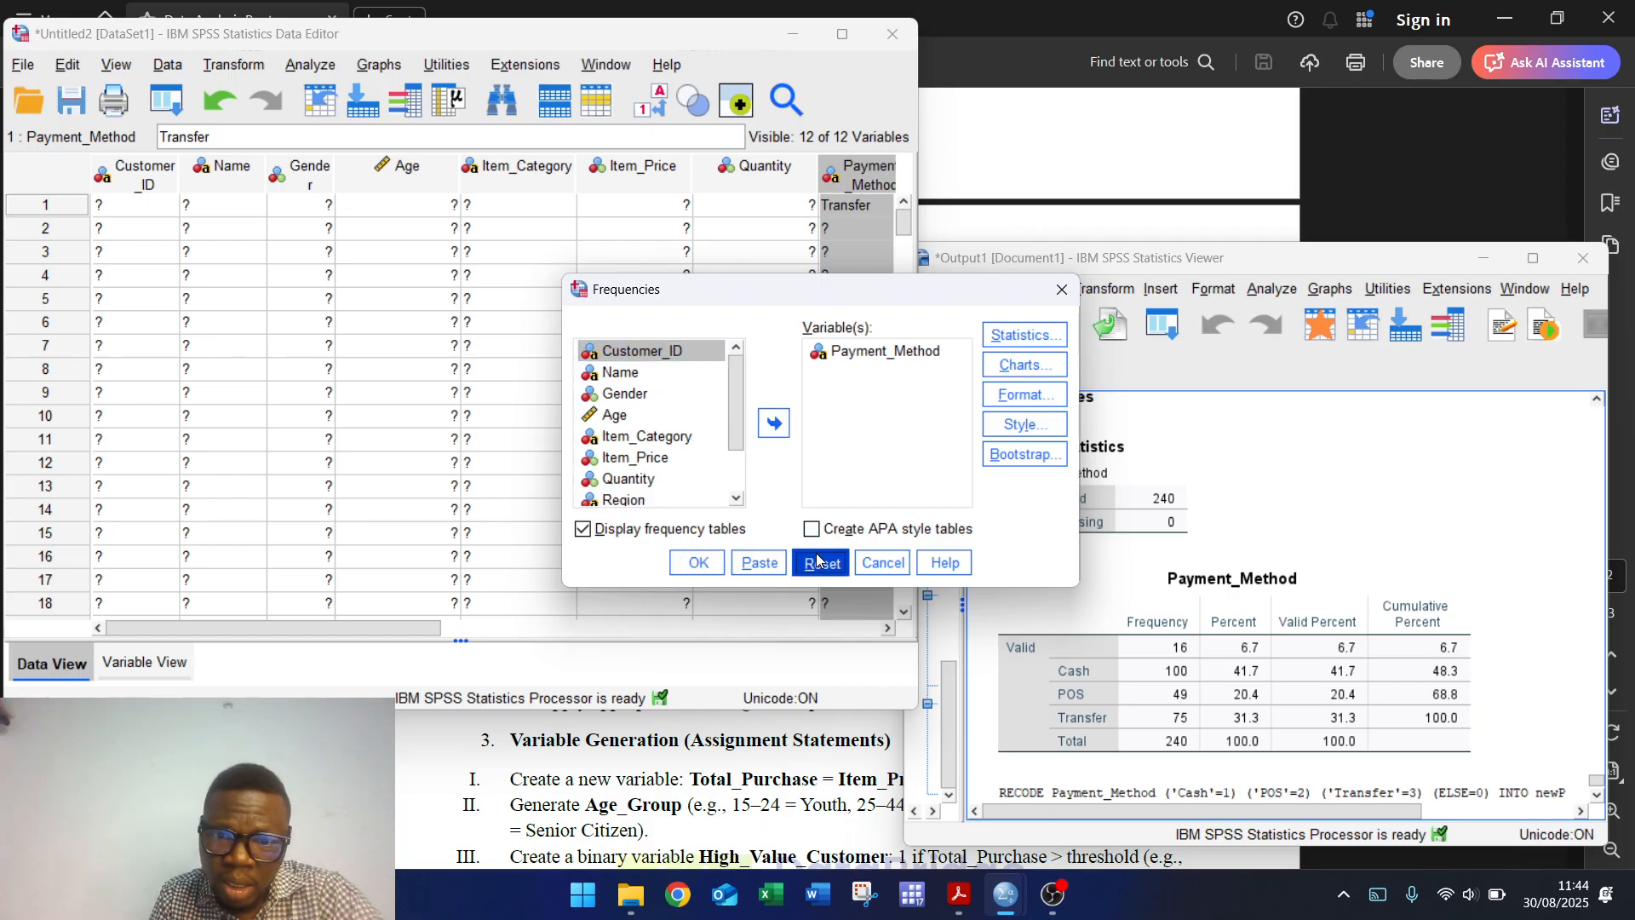
{"action": "scroll", "coordinate": [738, 433], "scroll_direction": "down", "scroll_amount": 2}
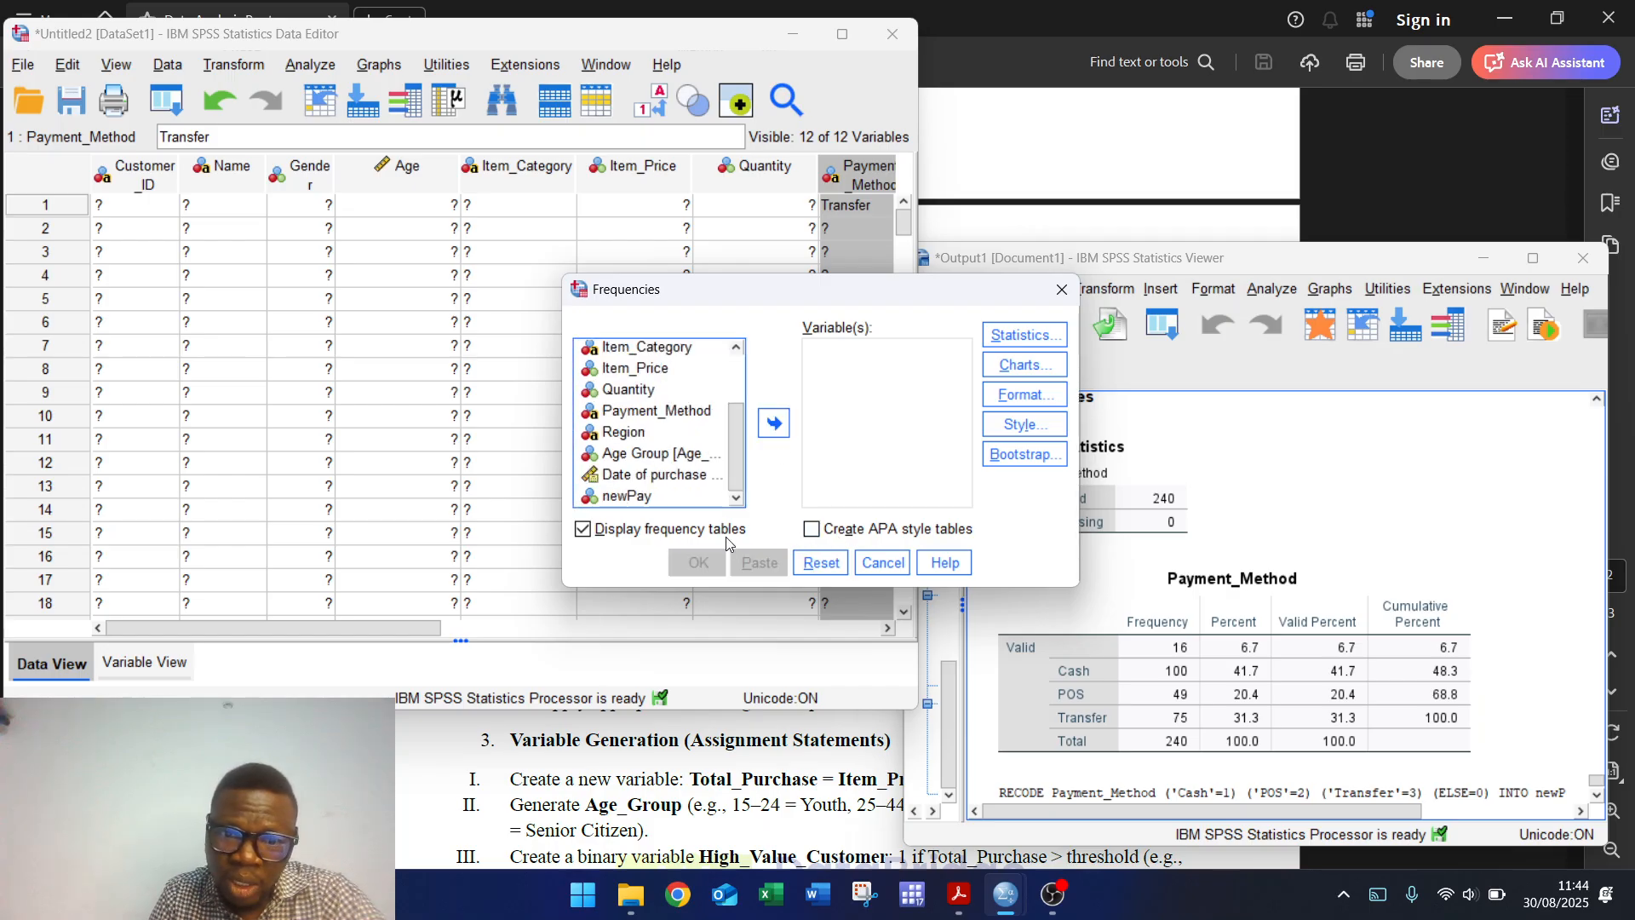
{"action": "left_click", "coordinate": [624, 499]}
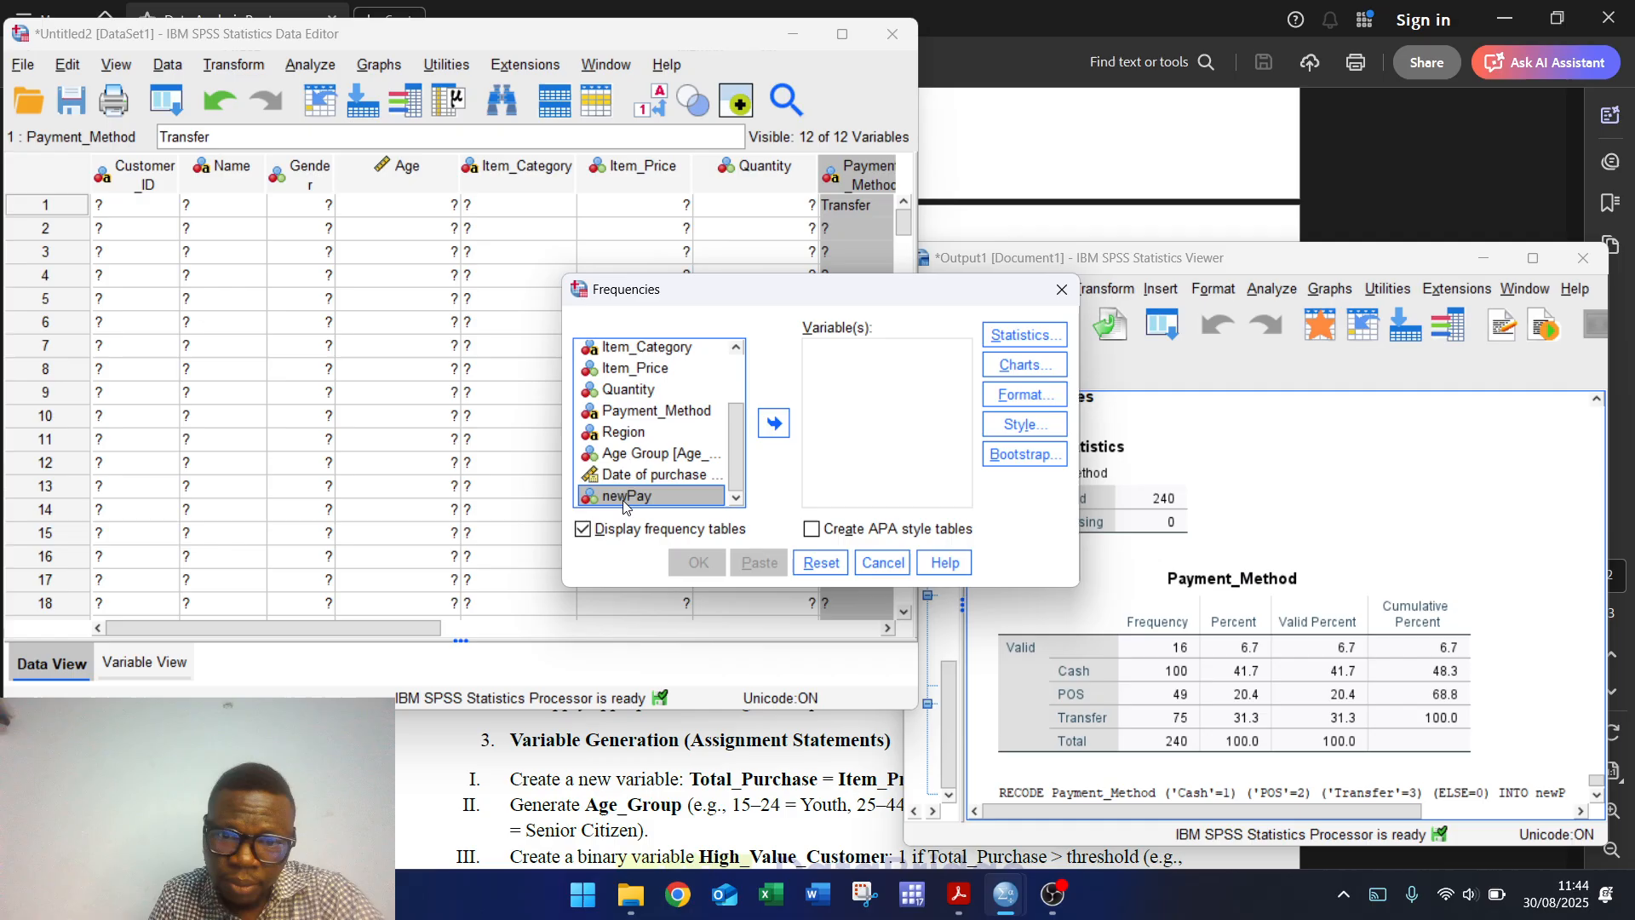
{"action": "left_click", "coordinate": [775, 432]}
{"action": "left_click", "coordinate": [699, 562]}
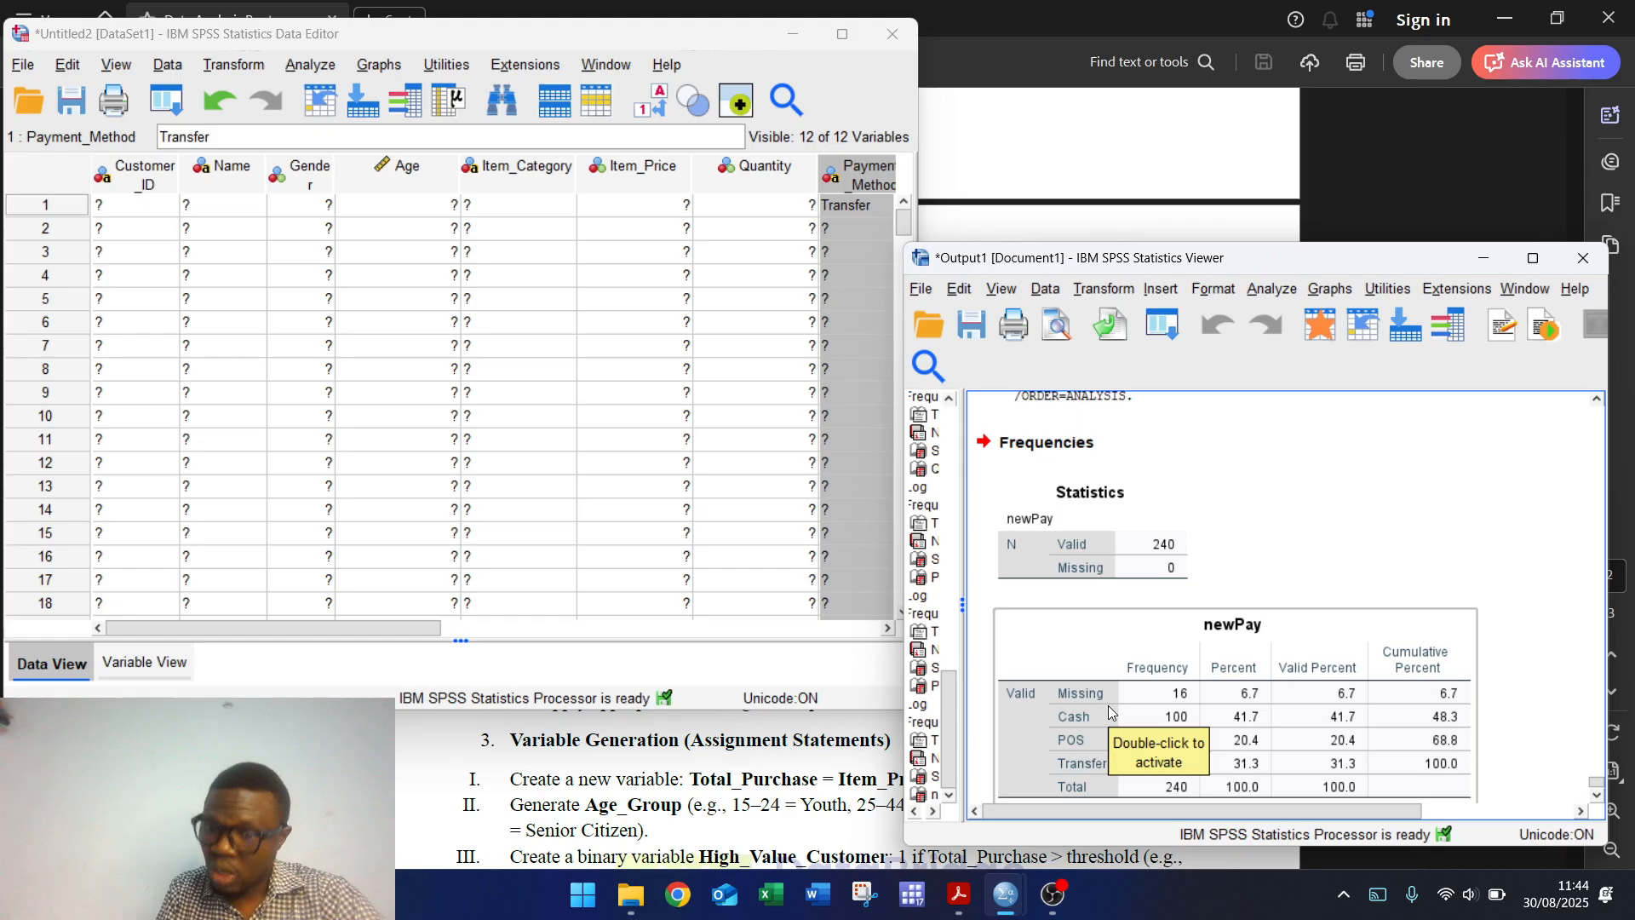
{"action": "left_click", "coordinate": [177, 66]}
{"action": "mouse_move", "coordinate": [224, 273]}
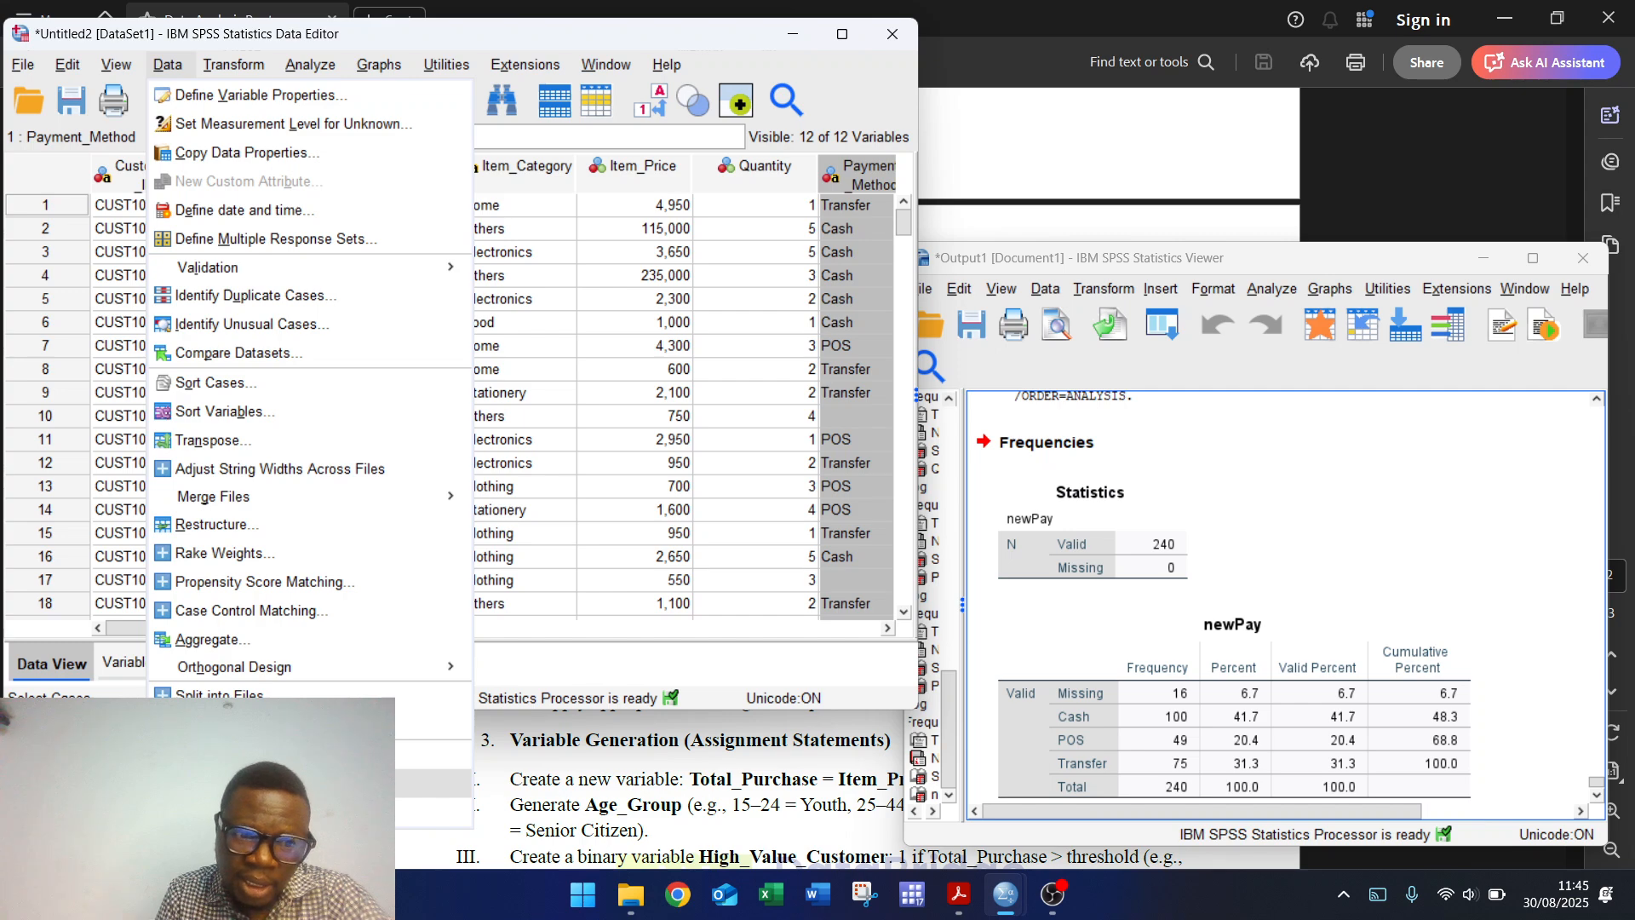
Step: Set the Select Cases If condition to newPay > 0
{"action": "left_click", "coordinate": [224, 781]}
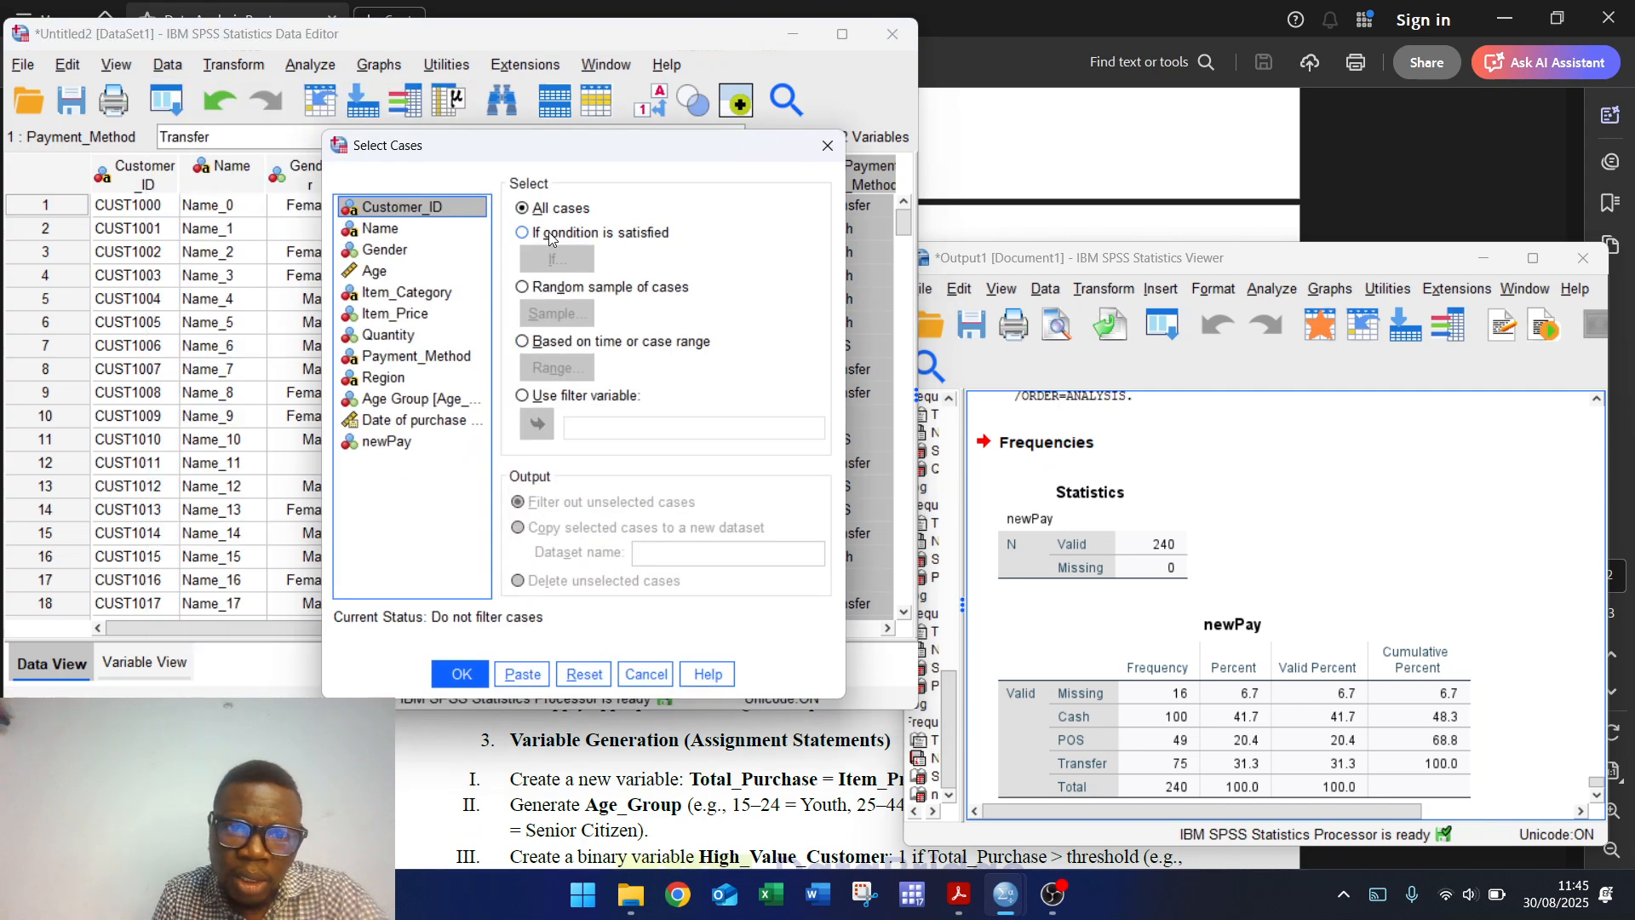
{"action": "left_click", "coordinate": [549, 235]}
{"action": "left_click", "coordinate": [549, 258]}
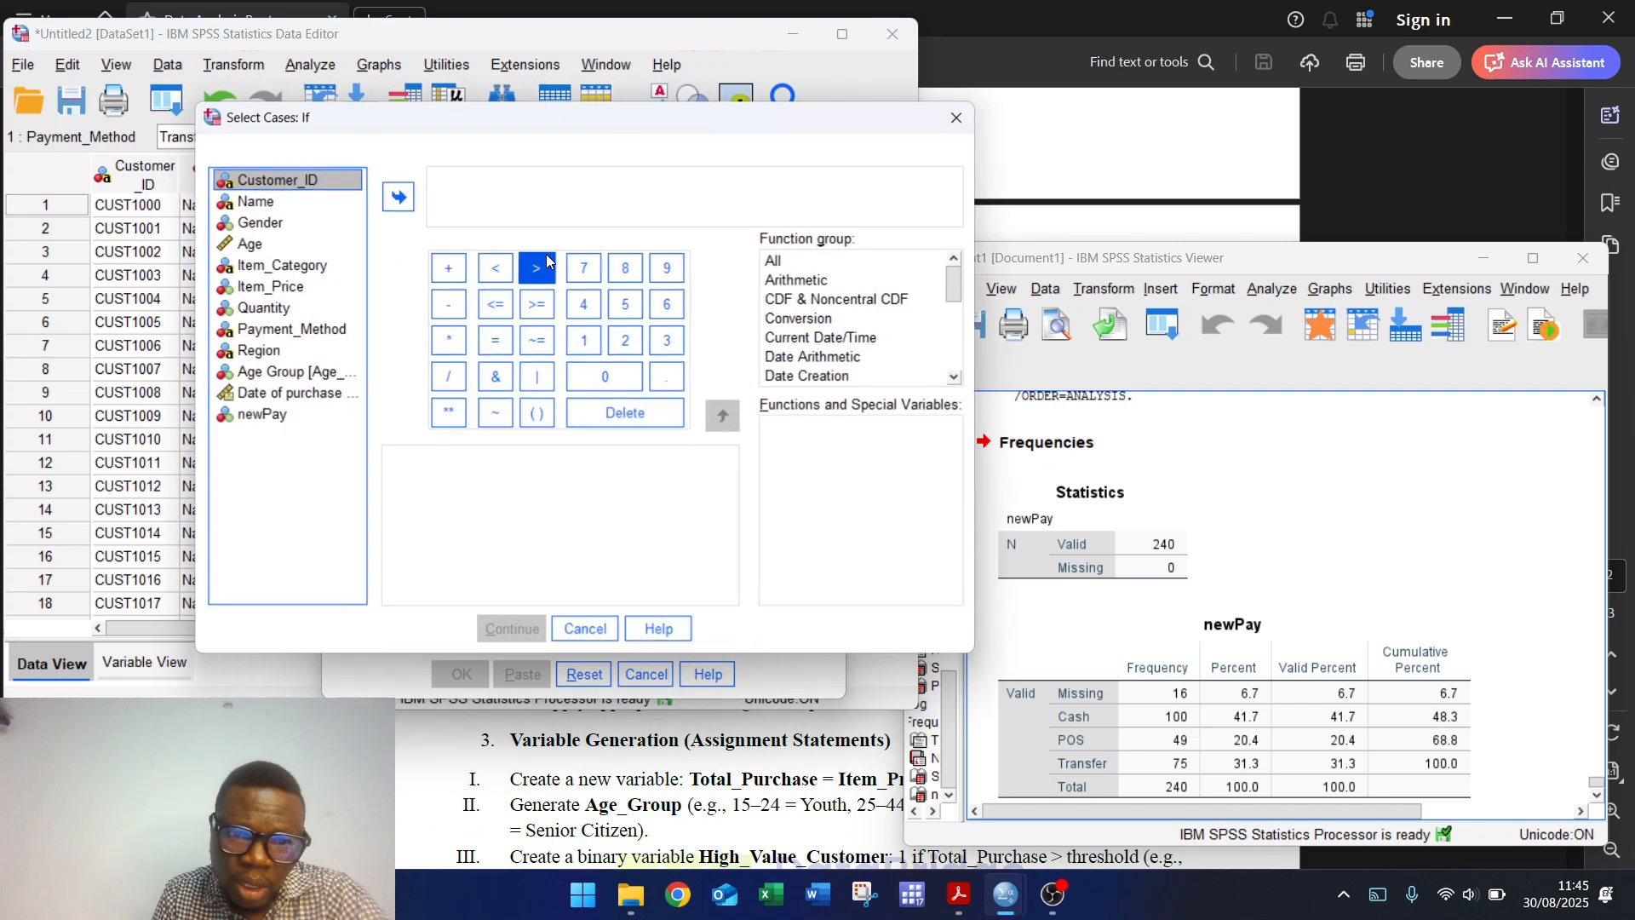
{"action": "left_click", "coordinate": [274, 416]}
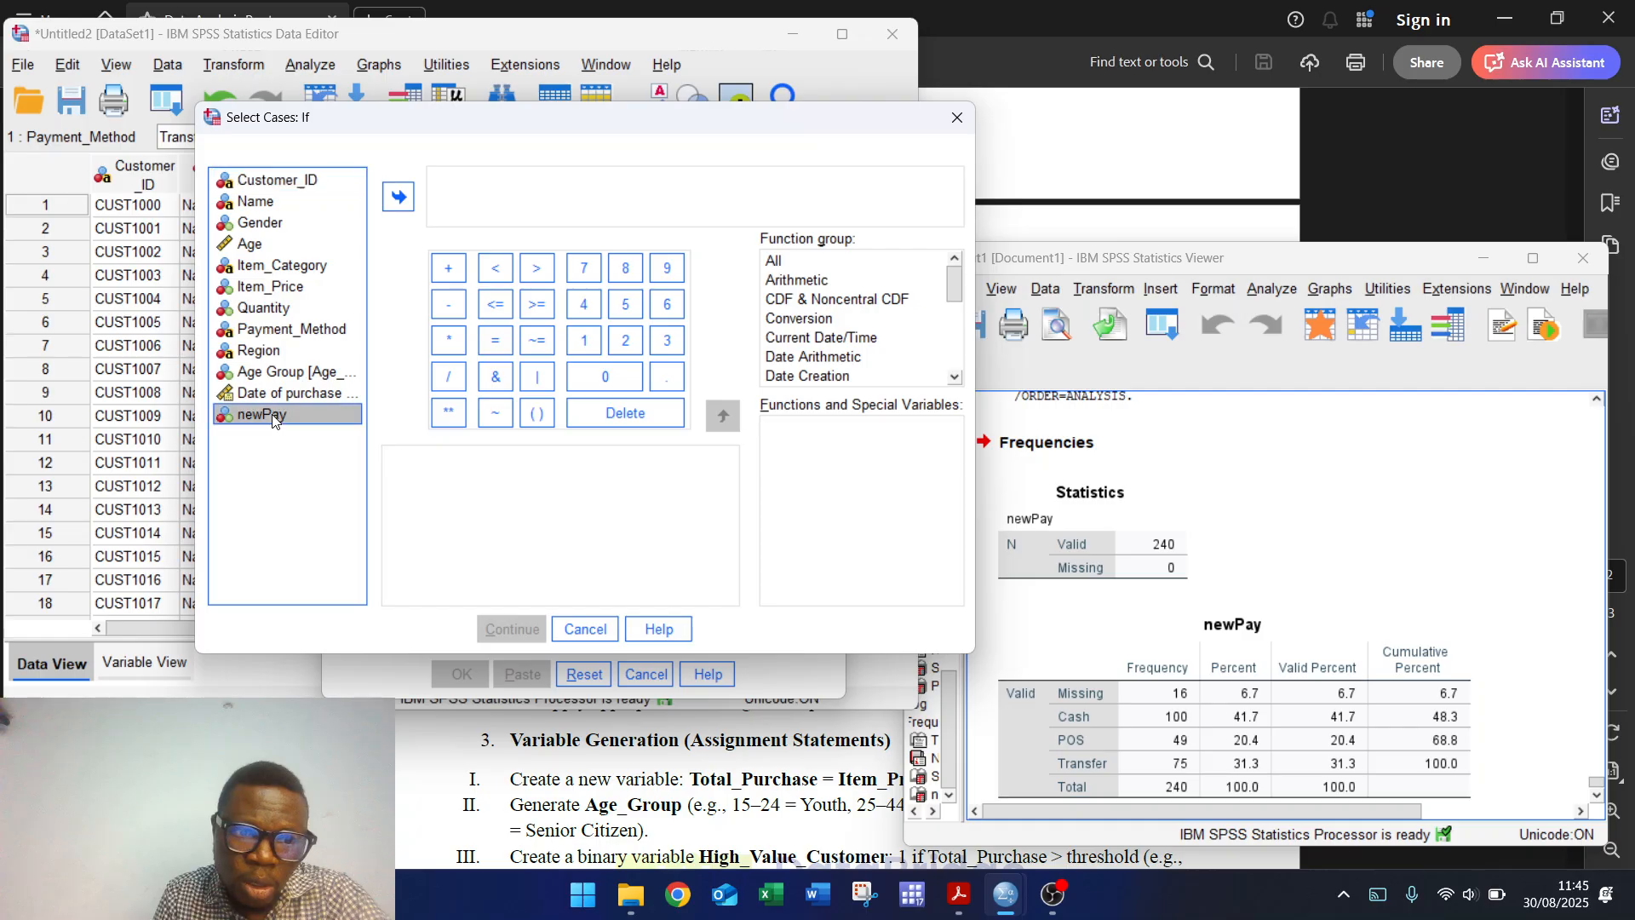
{"action": "left_click", "coordinate": [401, 199]}
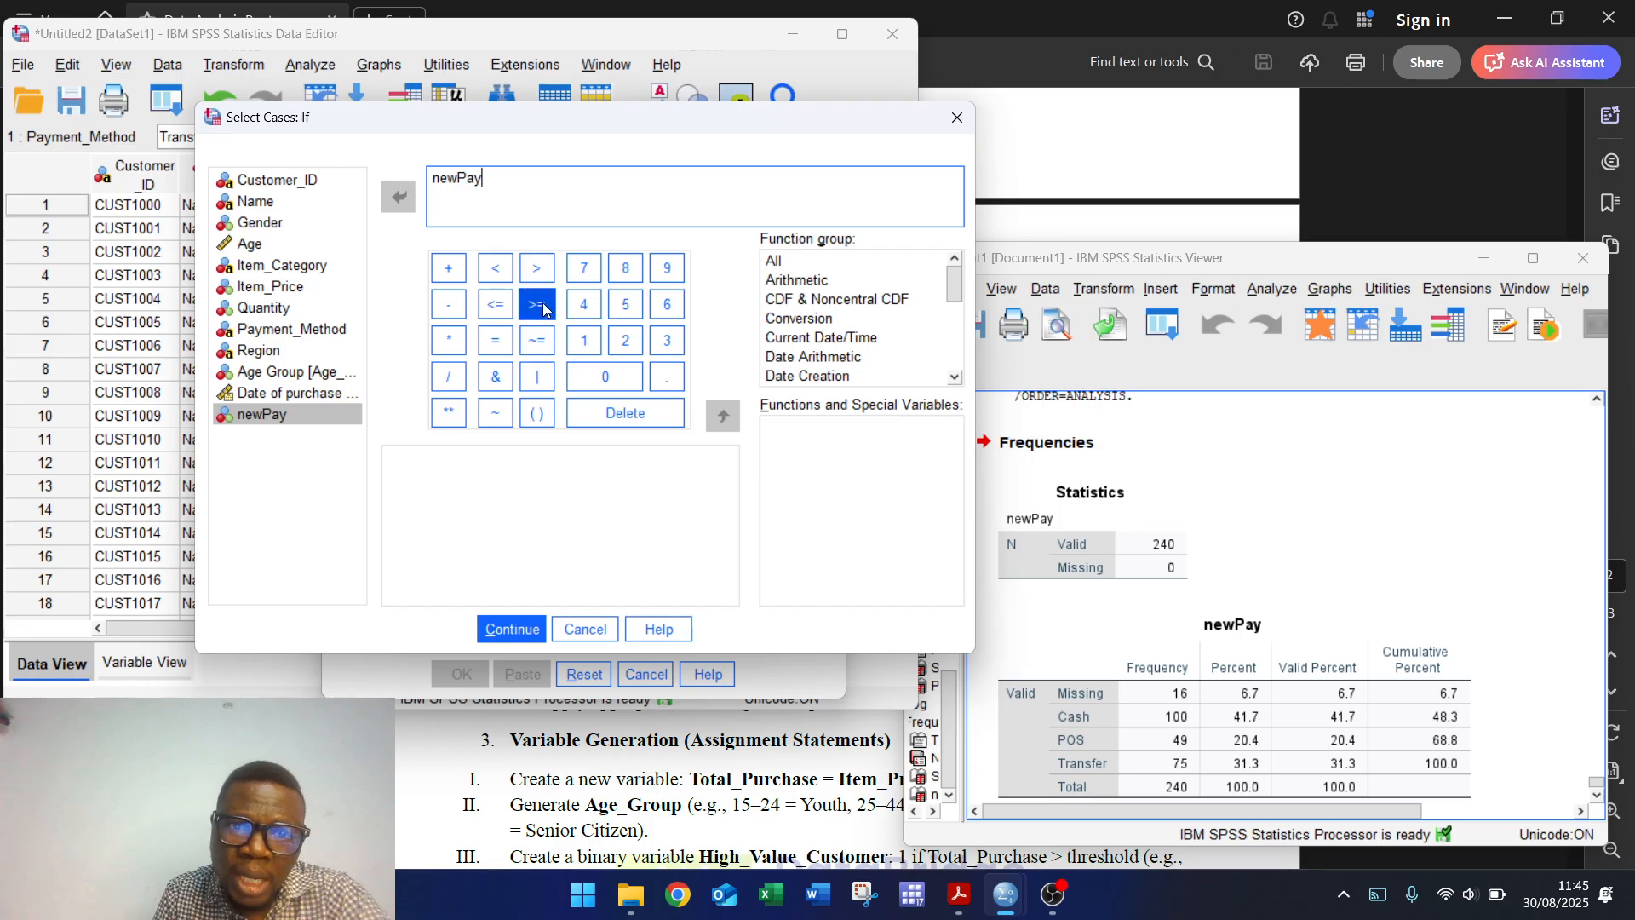
{"action": "left_click", "coordinate": [537, 268]}
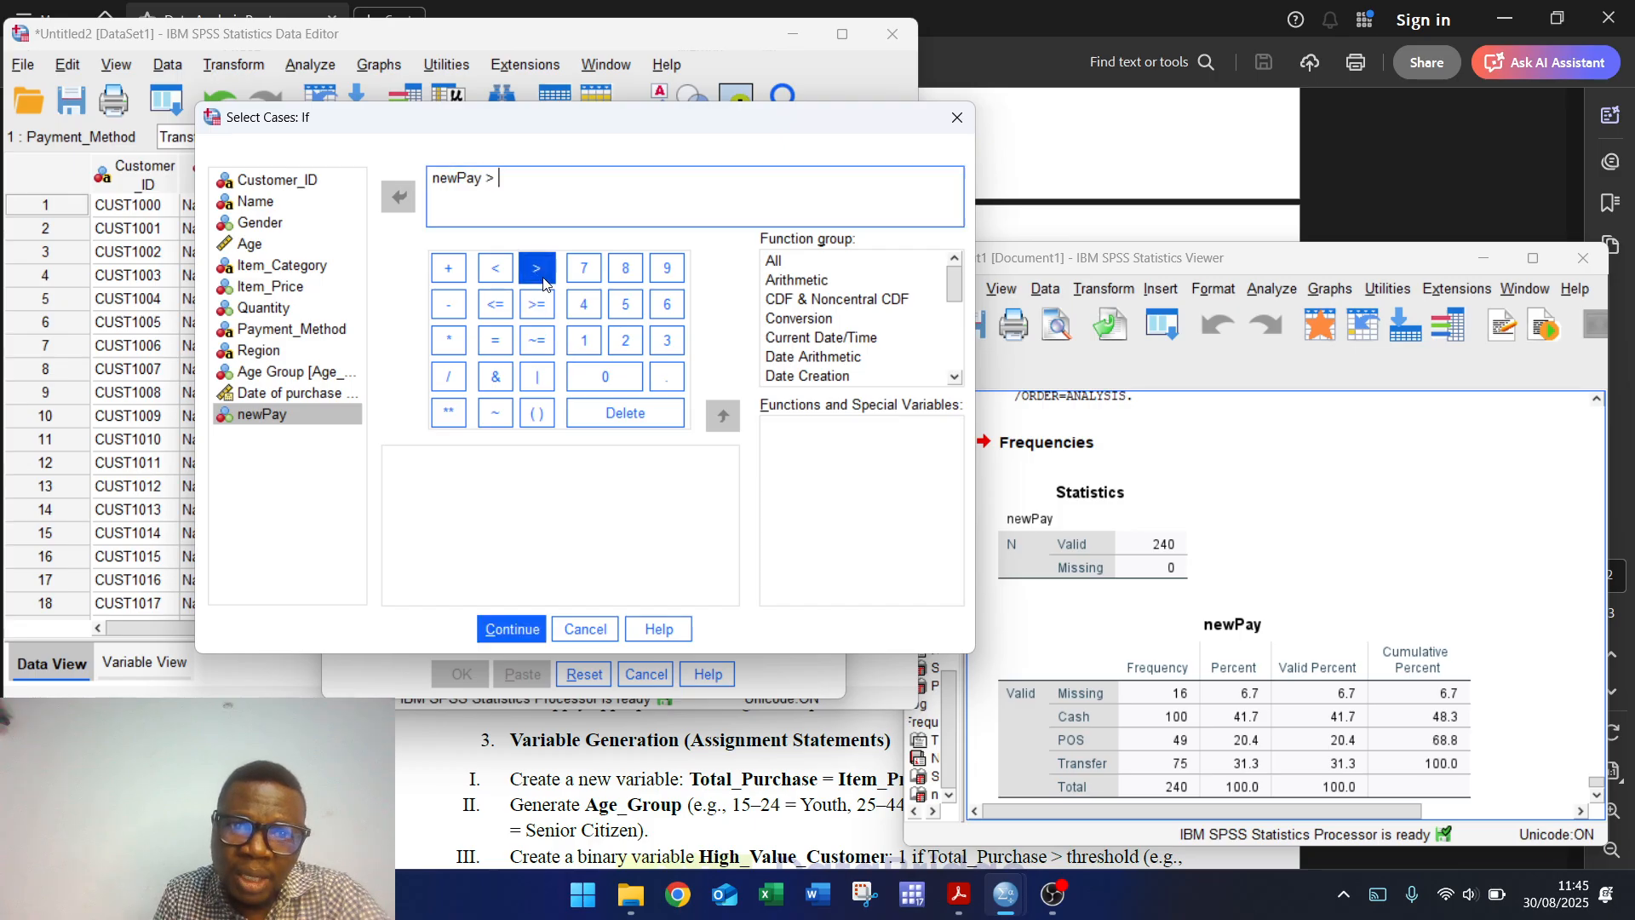
{"action": "left_click", "coordinate": [604, 377]}
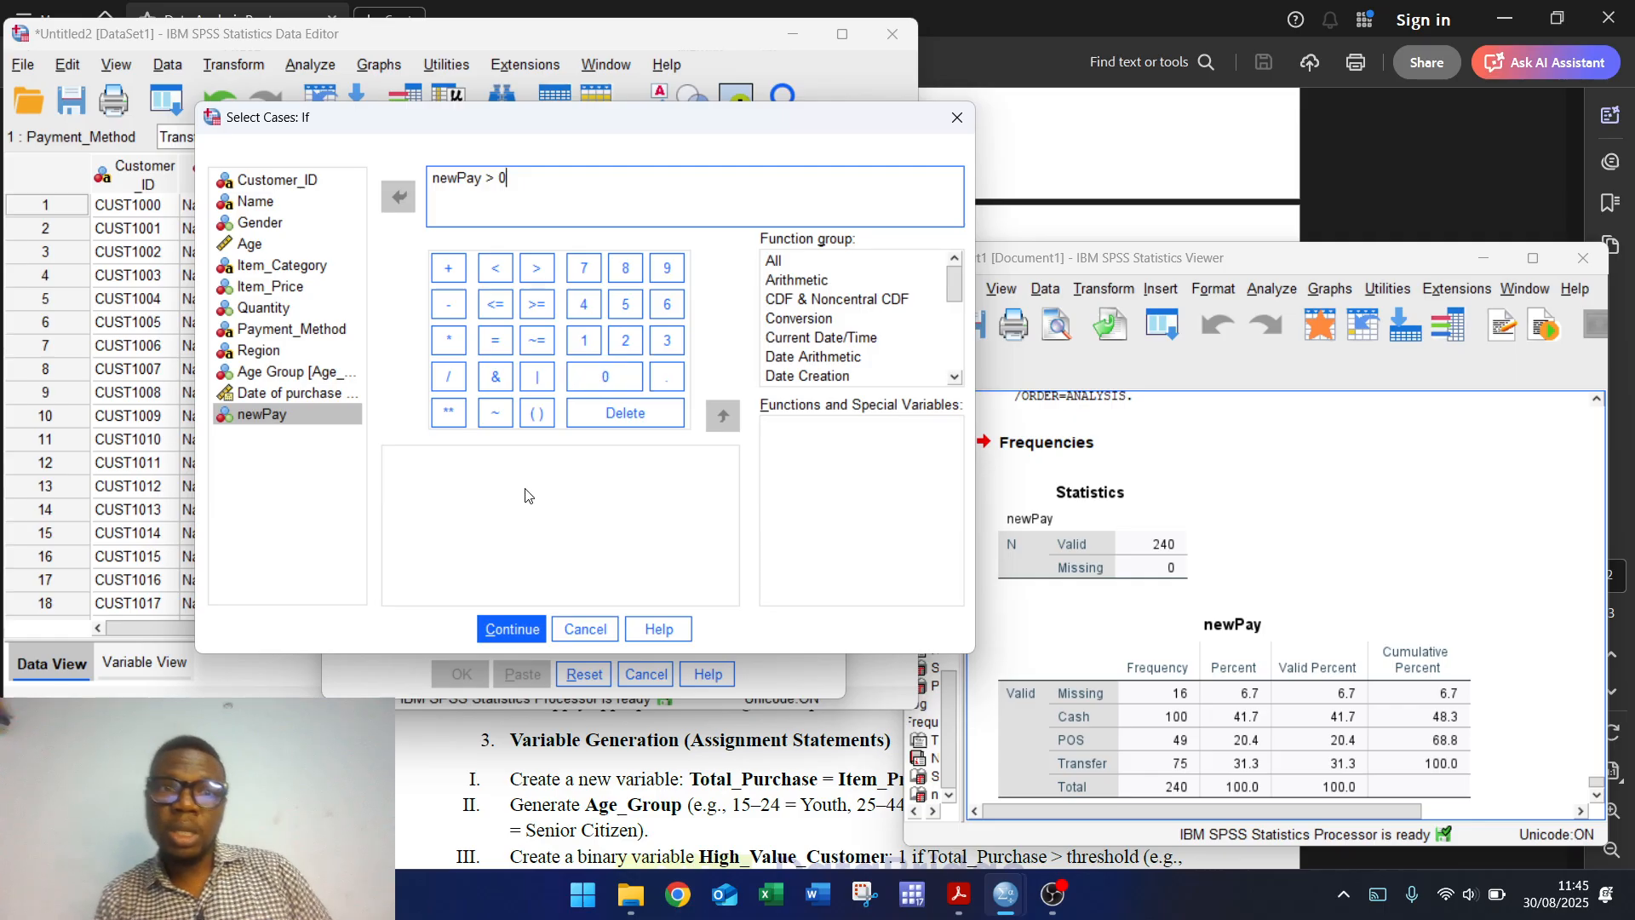
{"action": "left_click", "coordinate": [513, 630]}
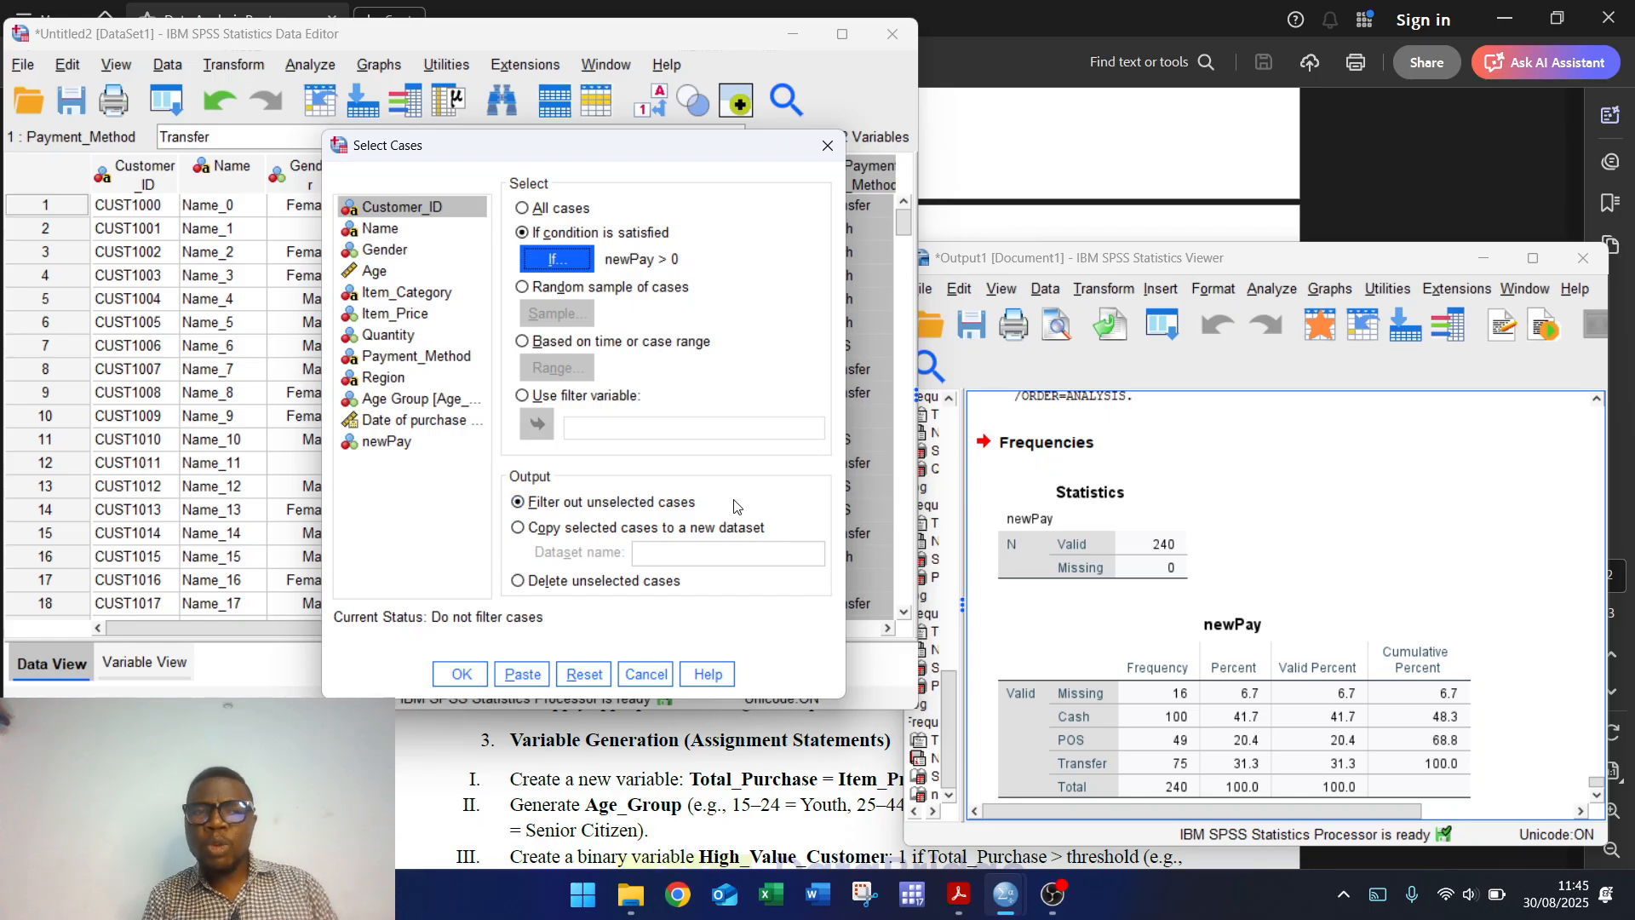
Step: Choose Delete unselected cases and apply, removing cases where newPay is 0
{"action": "left_click", "coordinate": [542, 530]}
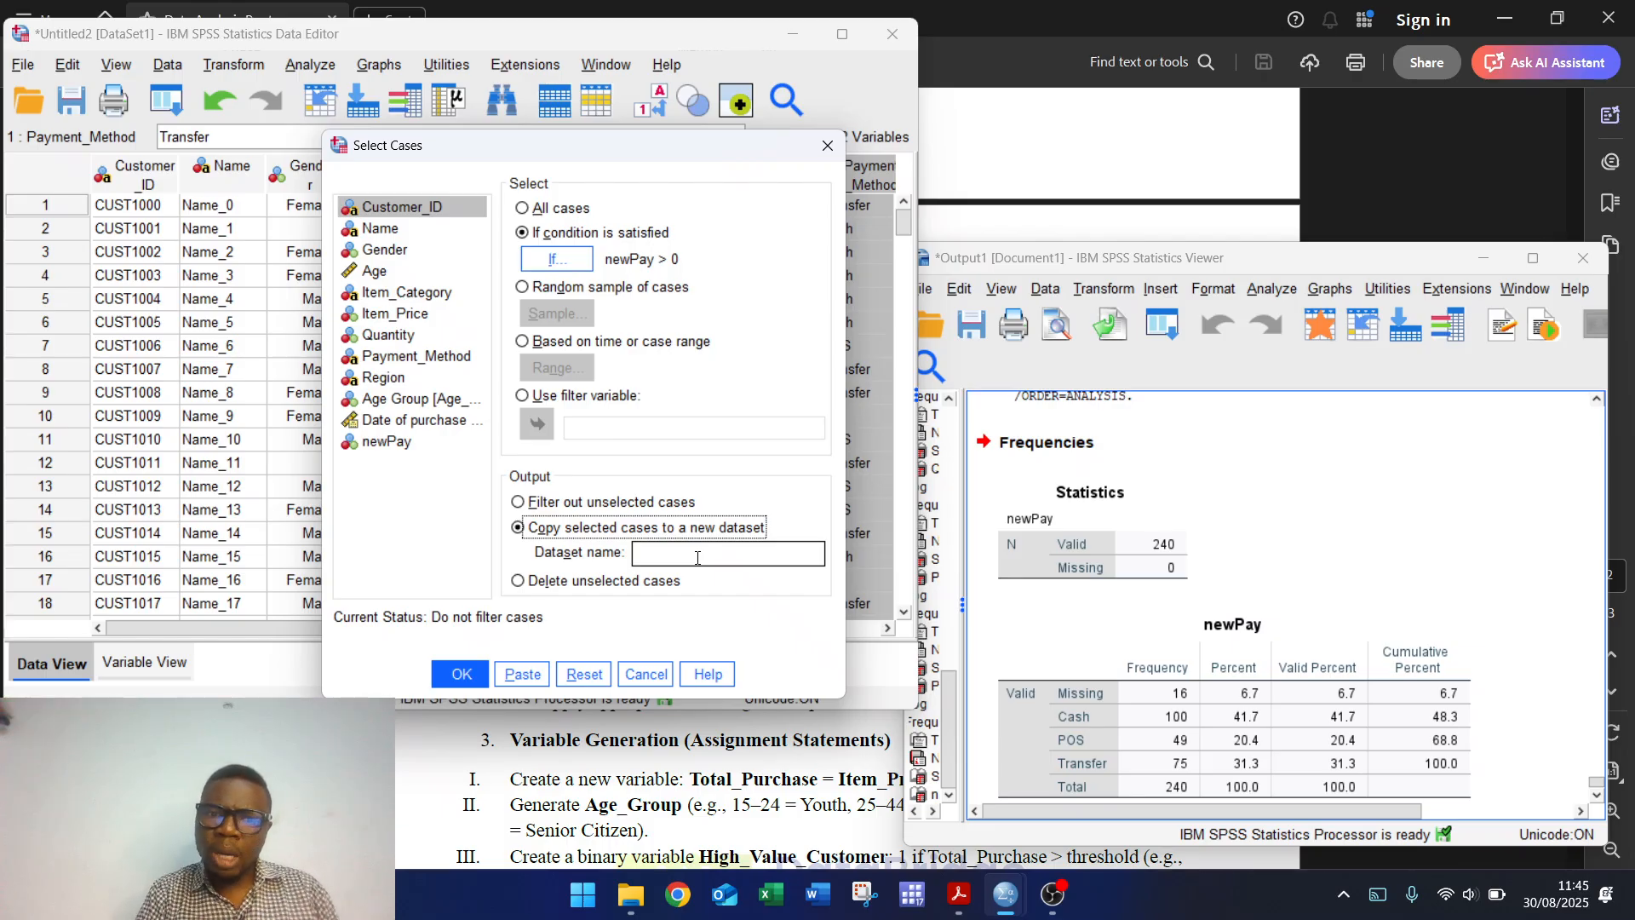
{"action": "left_click", "coordinate": [550, 584]}
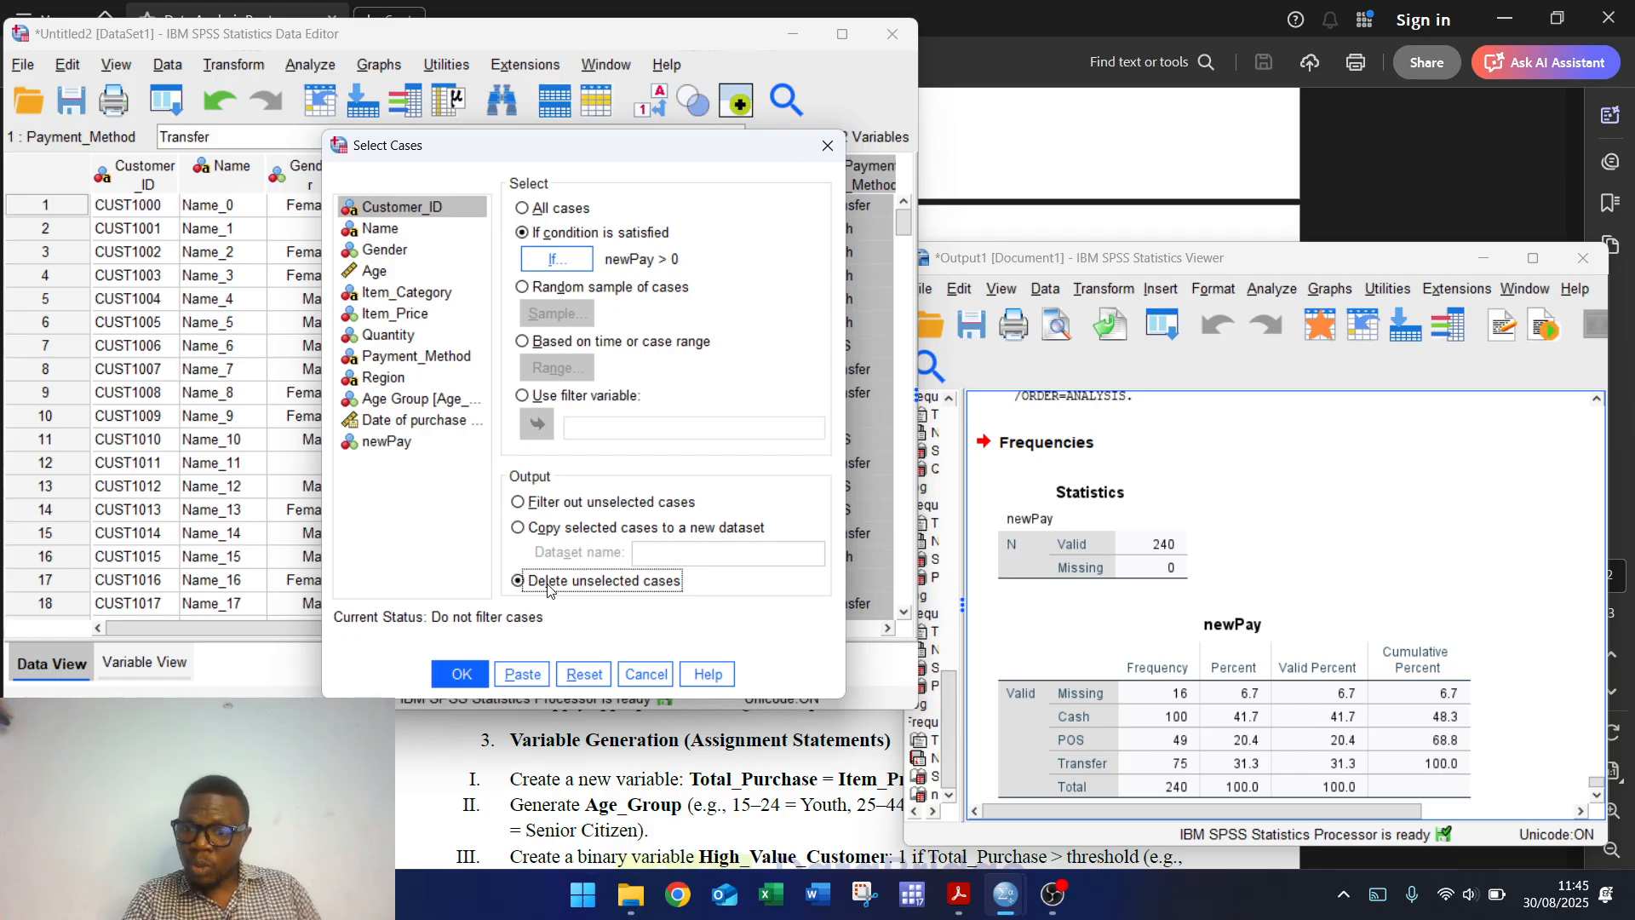
{"action": "left_click", "coordinate": [451, 679]}
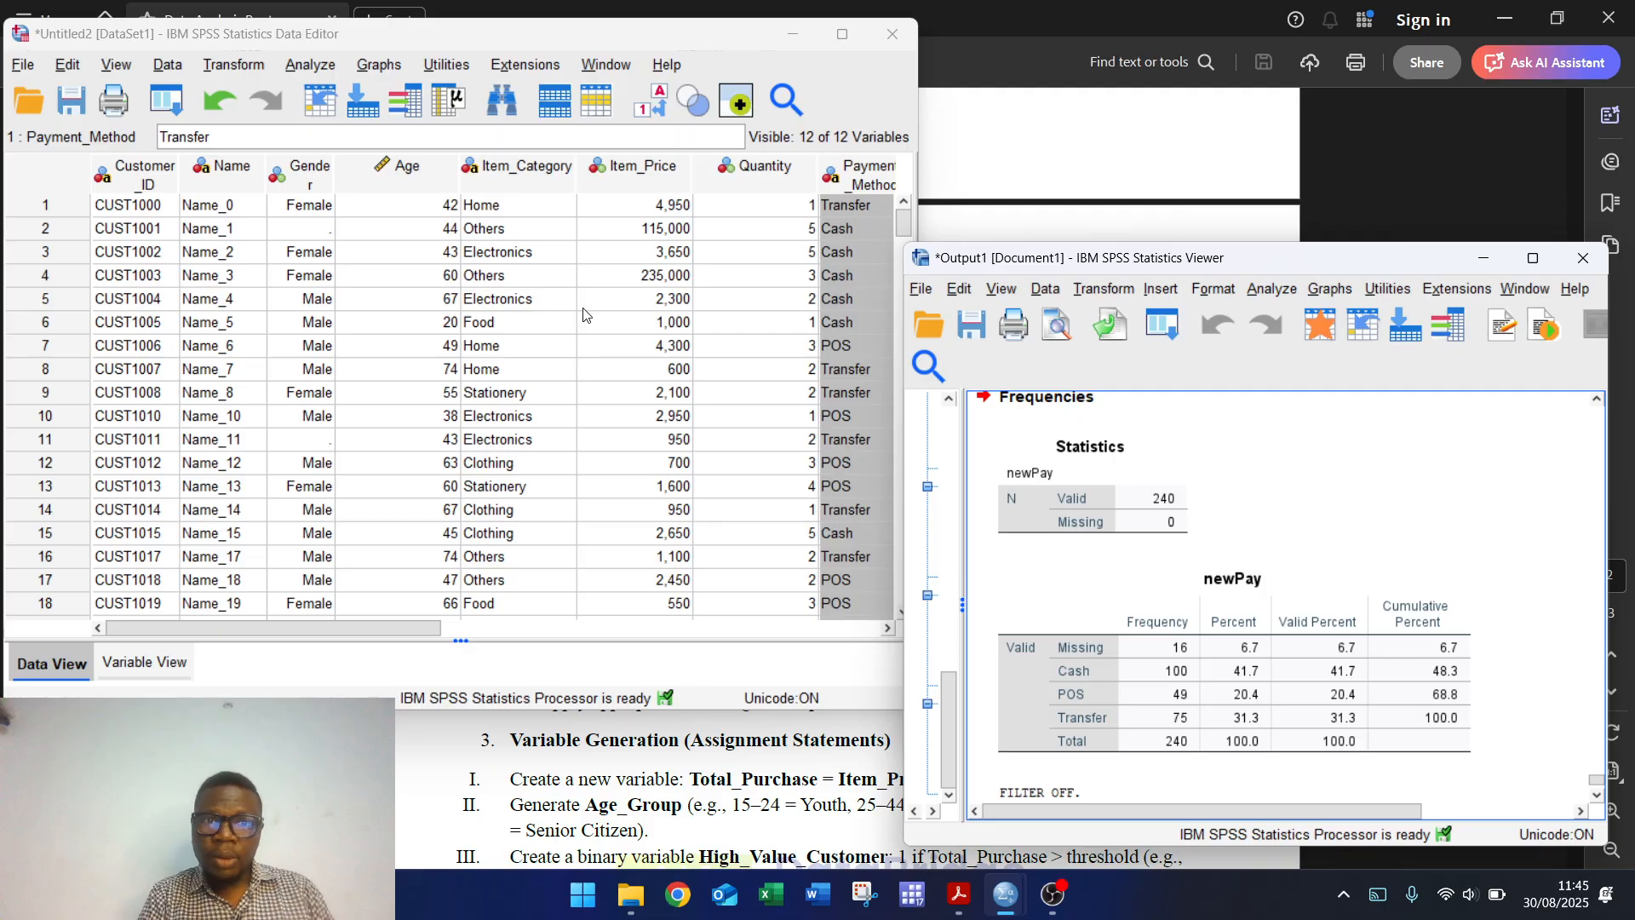
{"action": "left_click", "coordinate": [315, 75]}
{"action": "mouse_move", "coordinate": [464, 151]}
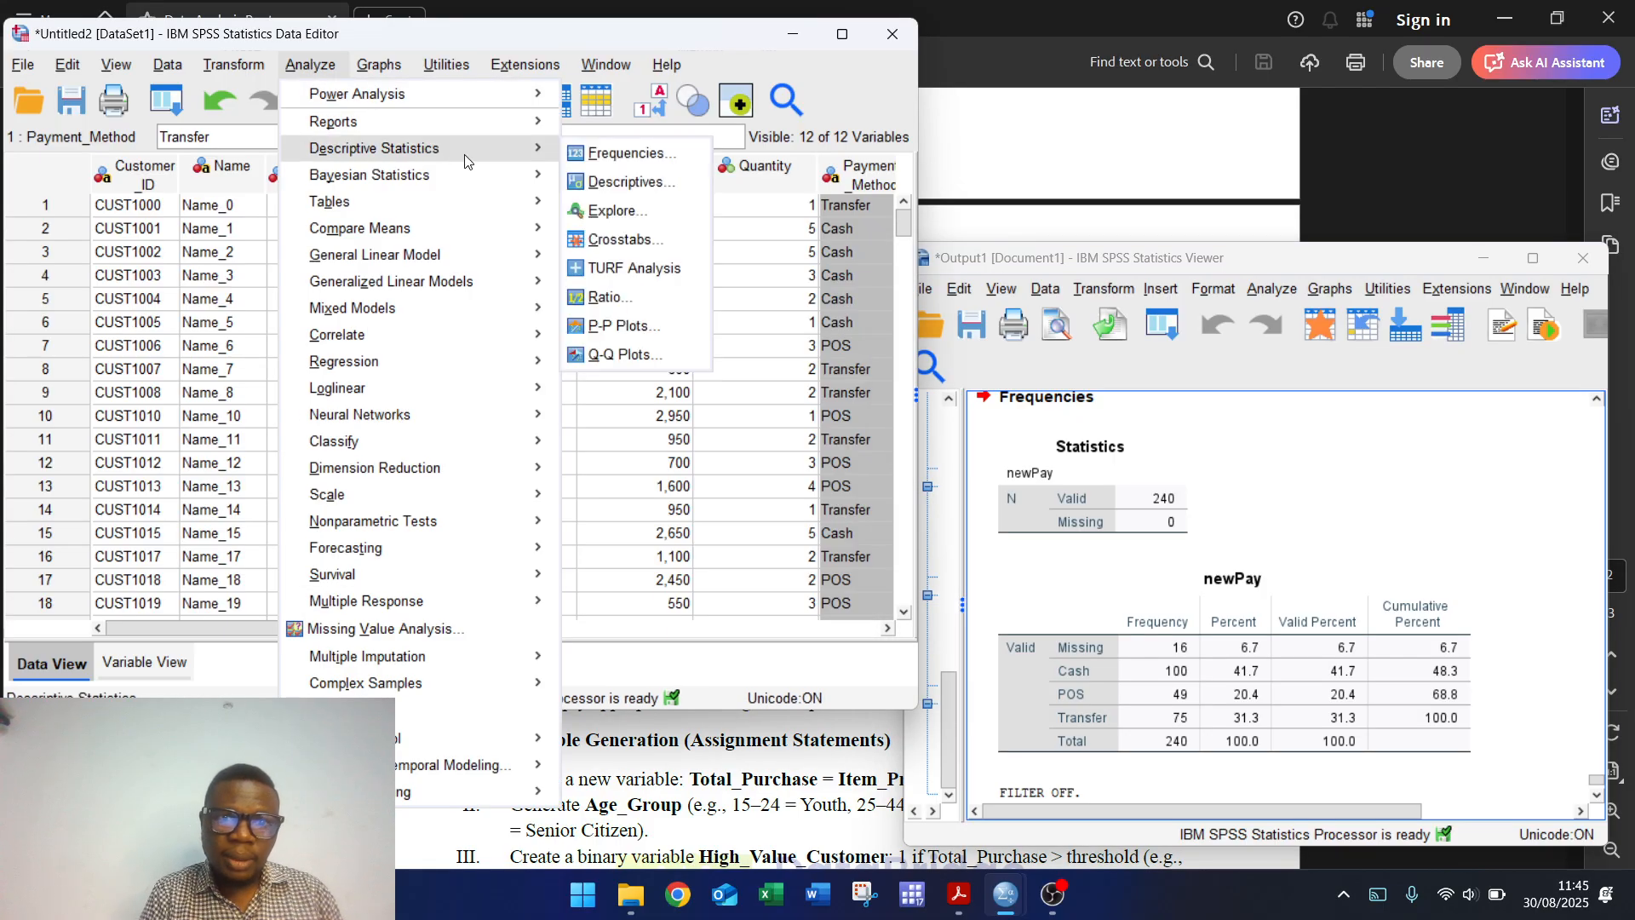
{"action": "left_click", "coordinate": [631, 153]}
{"action": "left_click", "coordinate": [710, 565]}
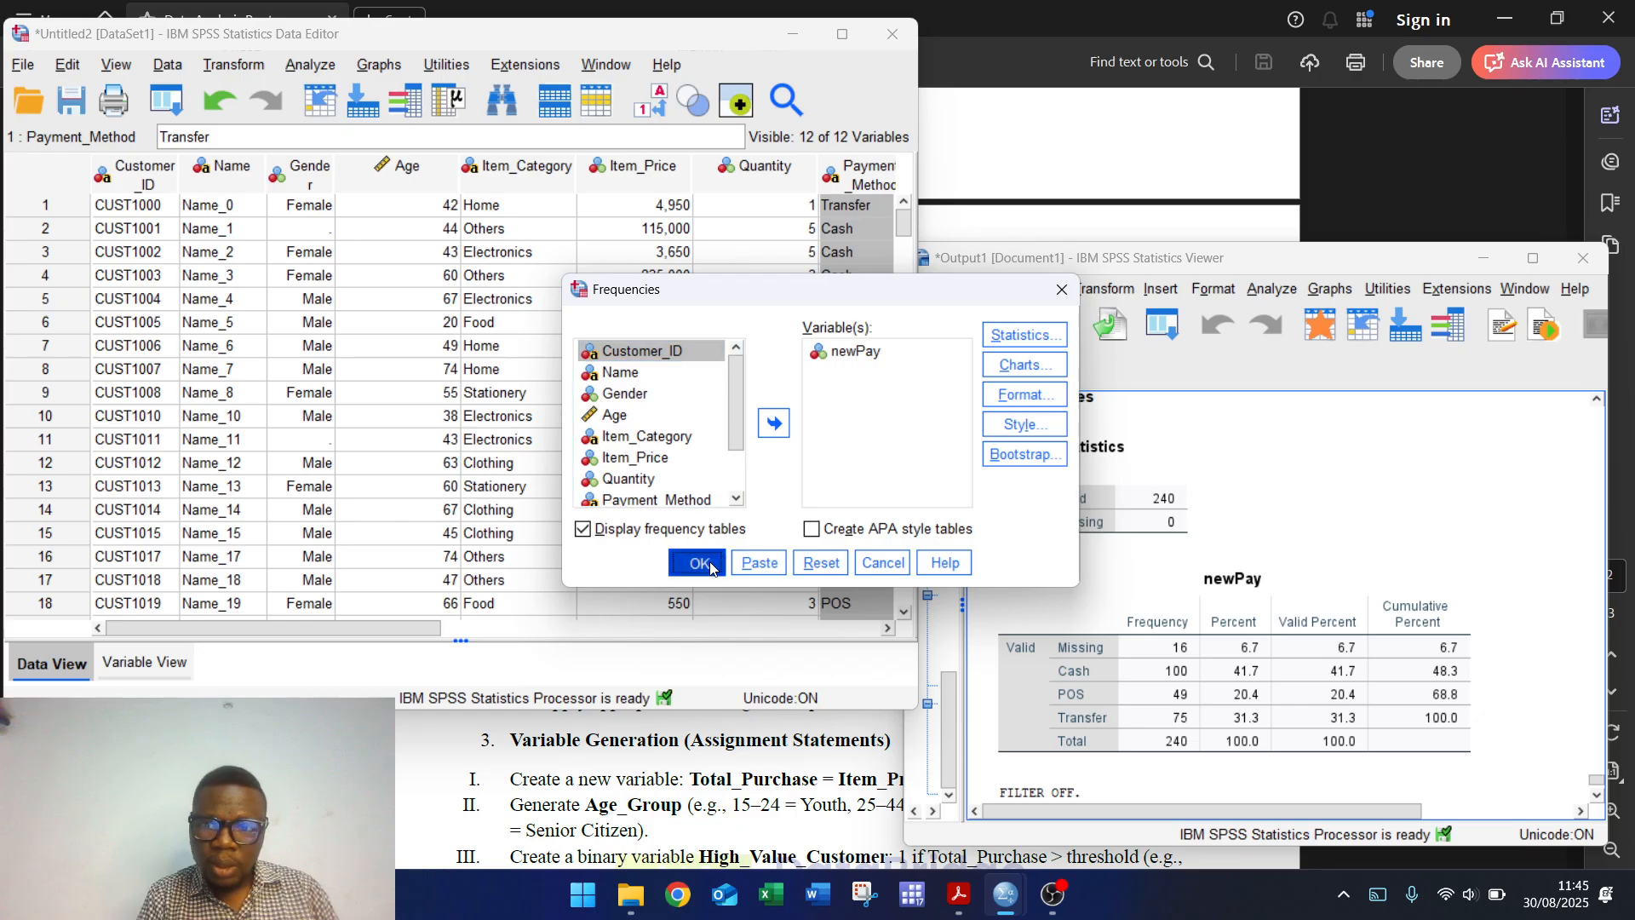
{"action": "left_click", "coordinate": [1597, 795]}
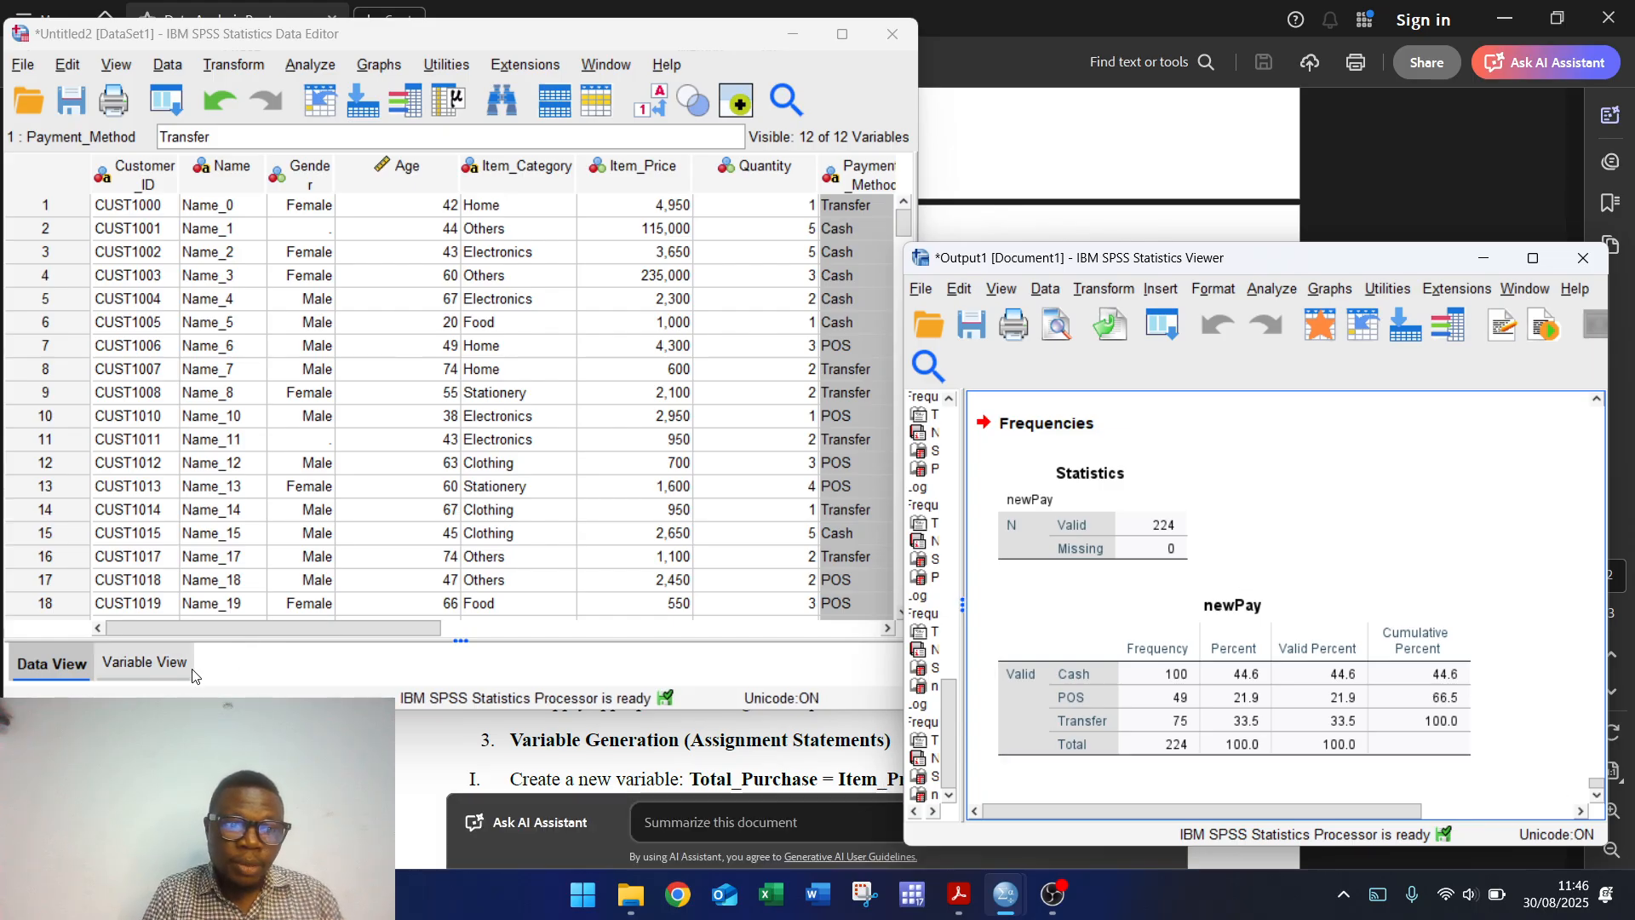
Step: Delete the original string Payment_Method variable in Variable View
{"action": "left_click", "coordinate": [170, 679]}
{"action": "left_click", "coordinate": [170, 679]}
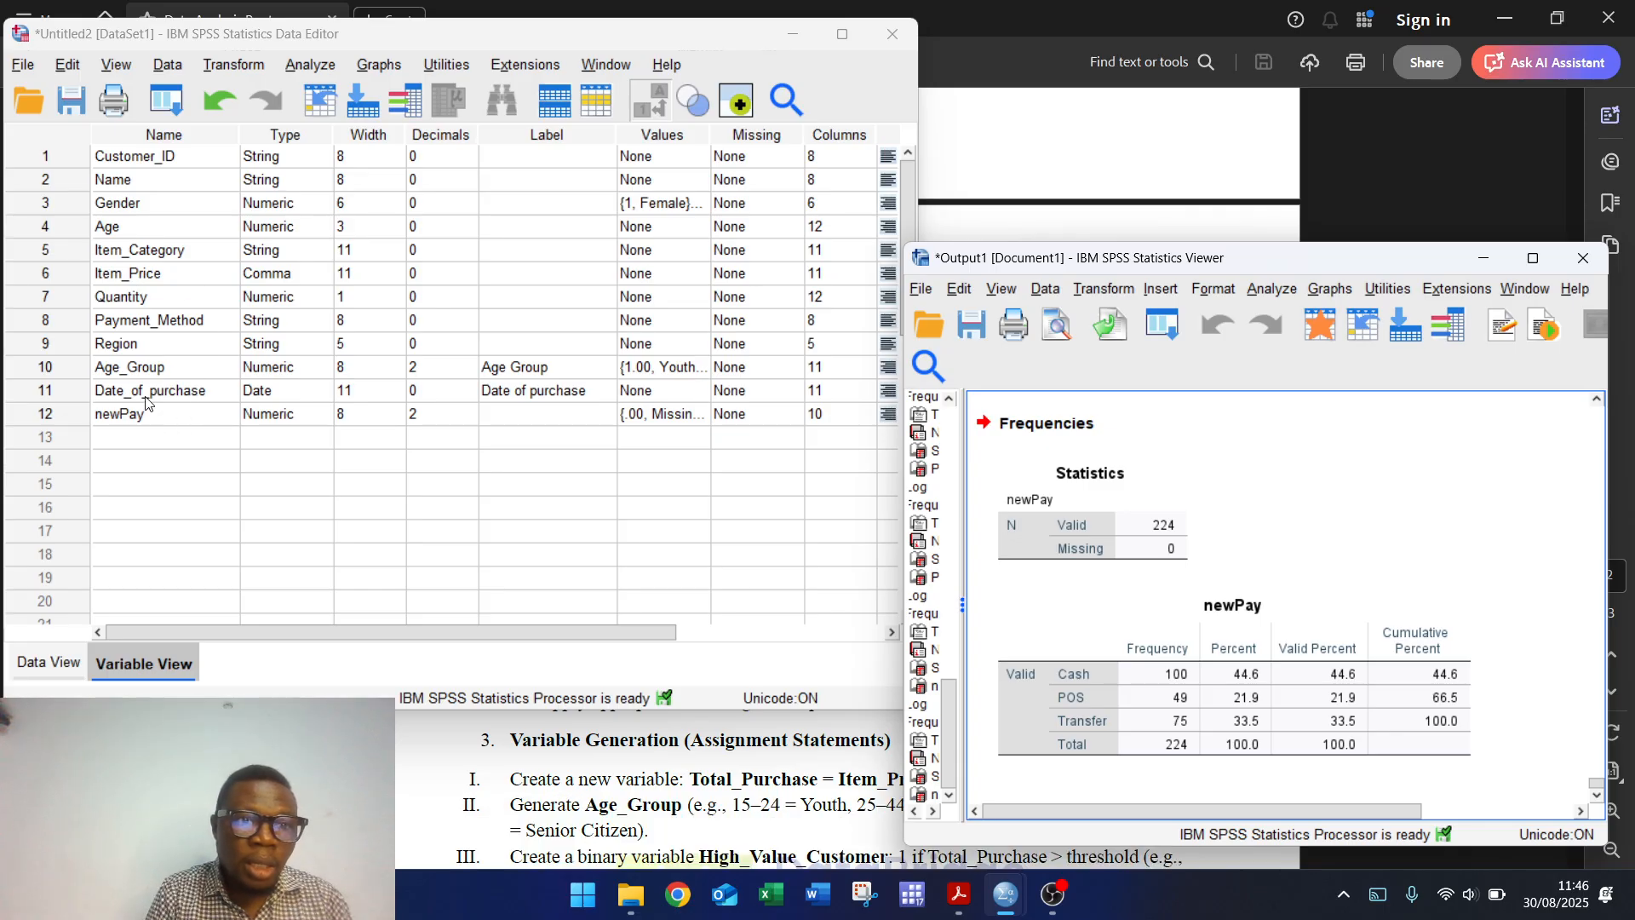
{"action": "left_click", "coordinate": [55, 324]}
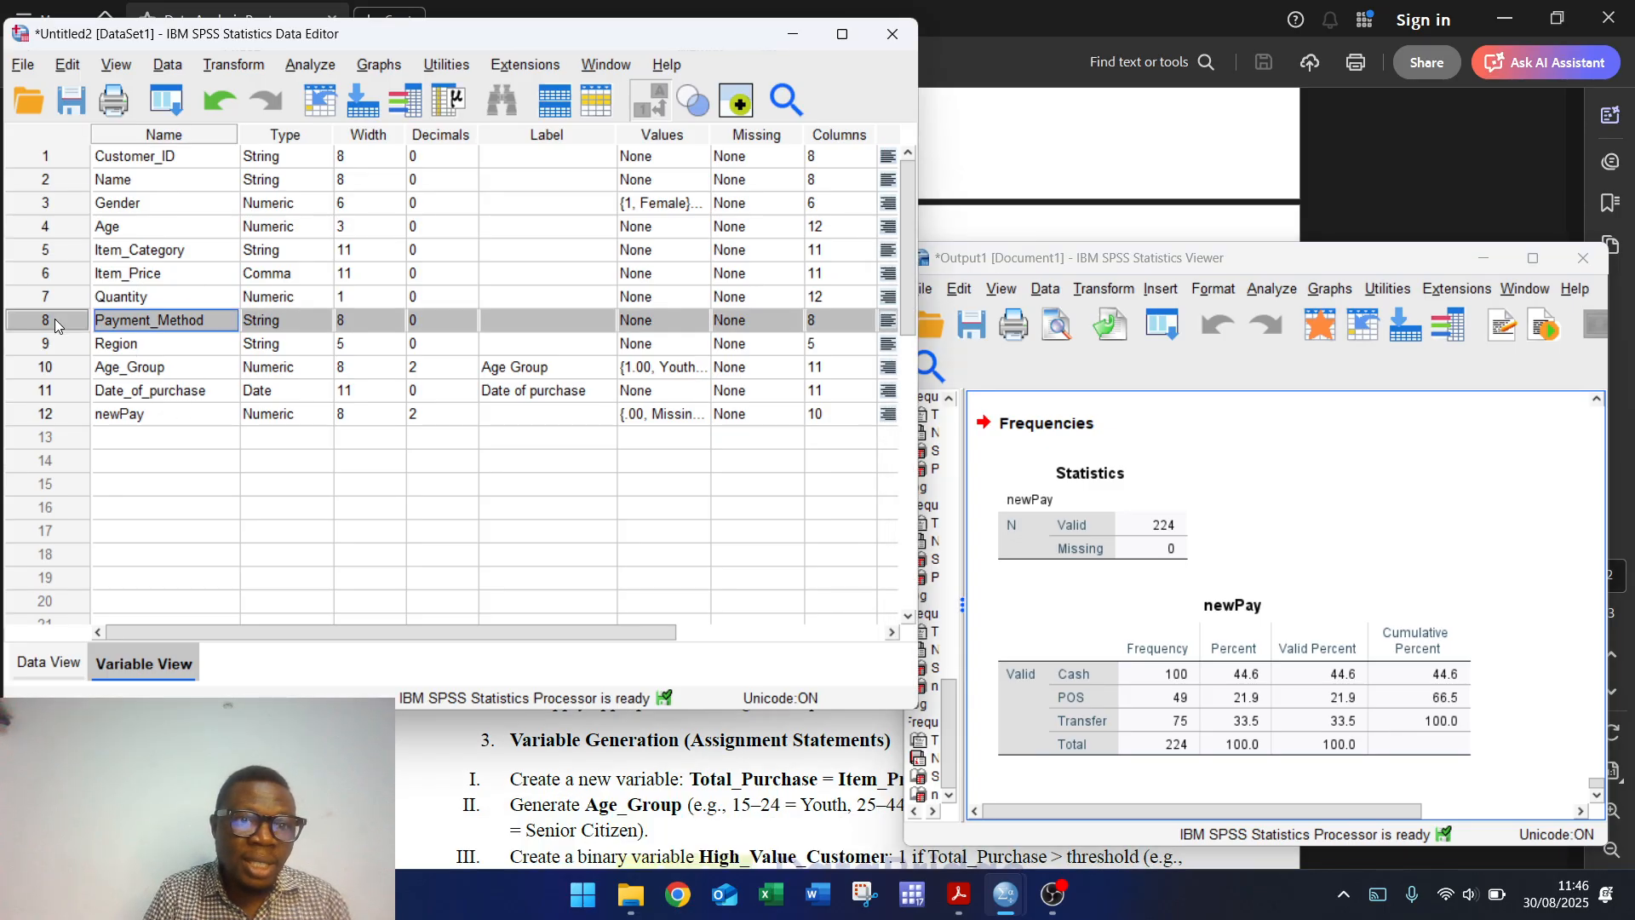
{"action": "right_click", "coordinate": [55, 324]}
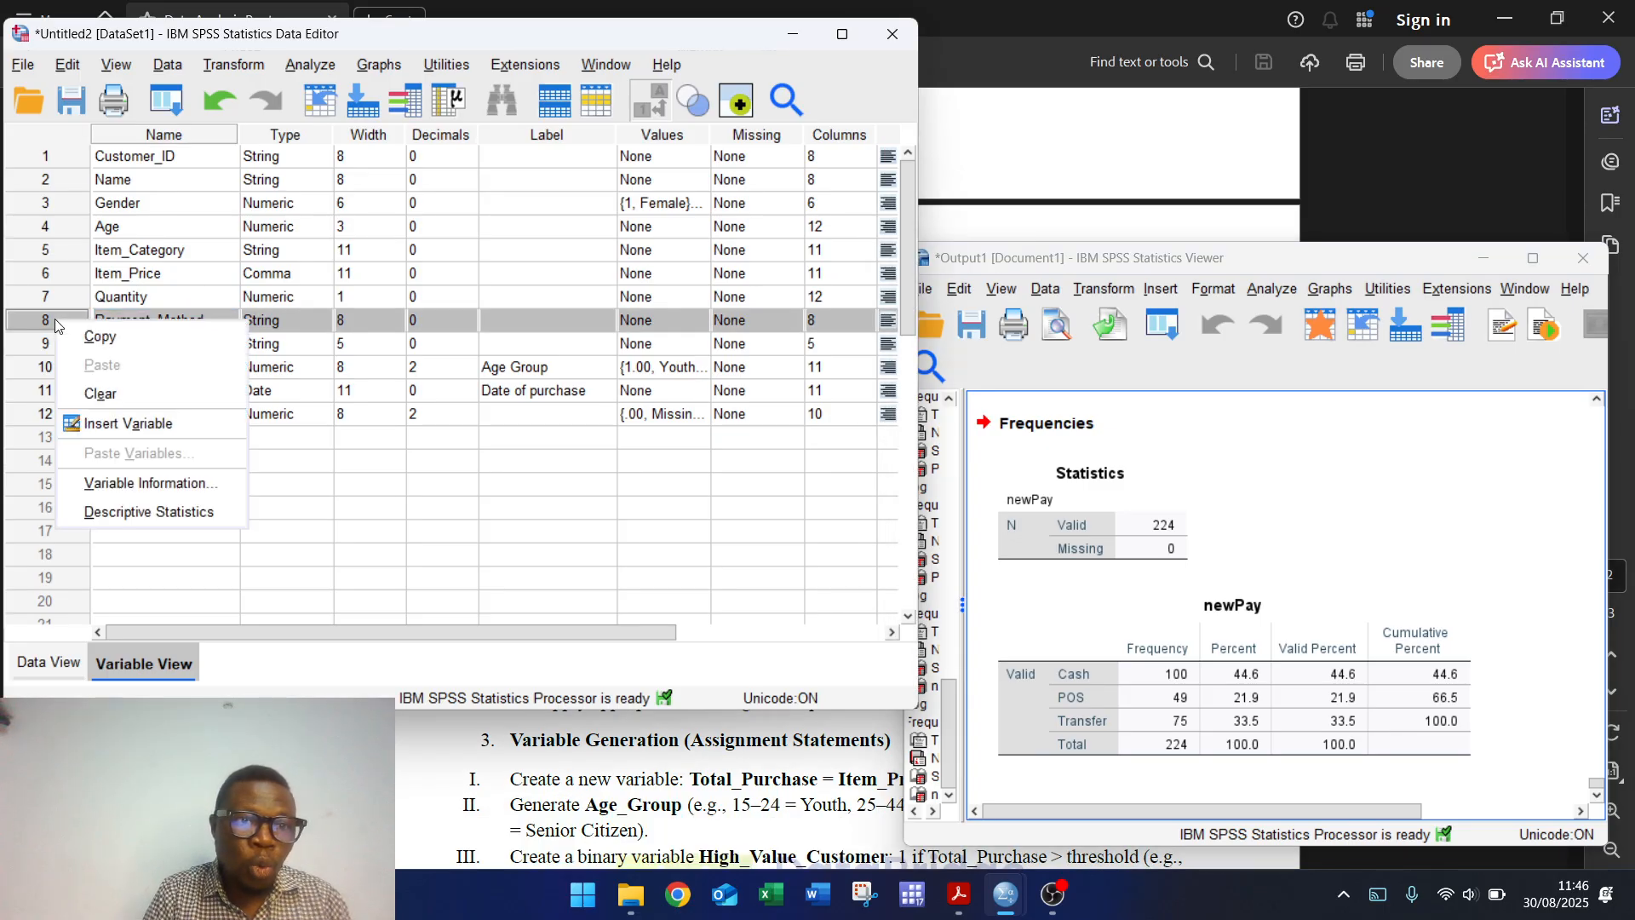
{"action": "left_click", "coordinate": [119, 396]}
Step: Rename the newPay variable to Payment_Method
{"action": "left_click", "coordinate": [155, 392]}
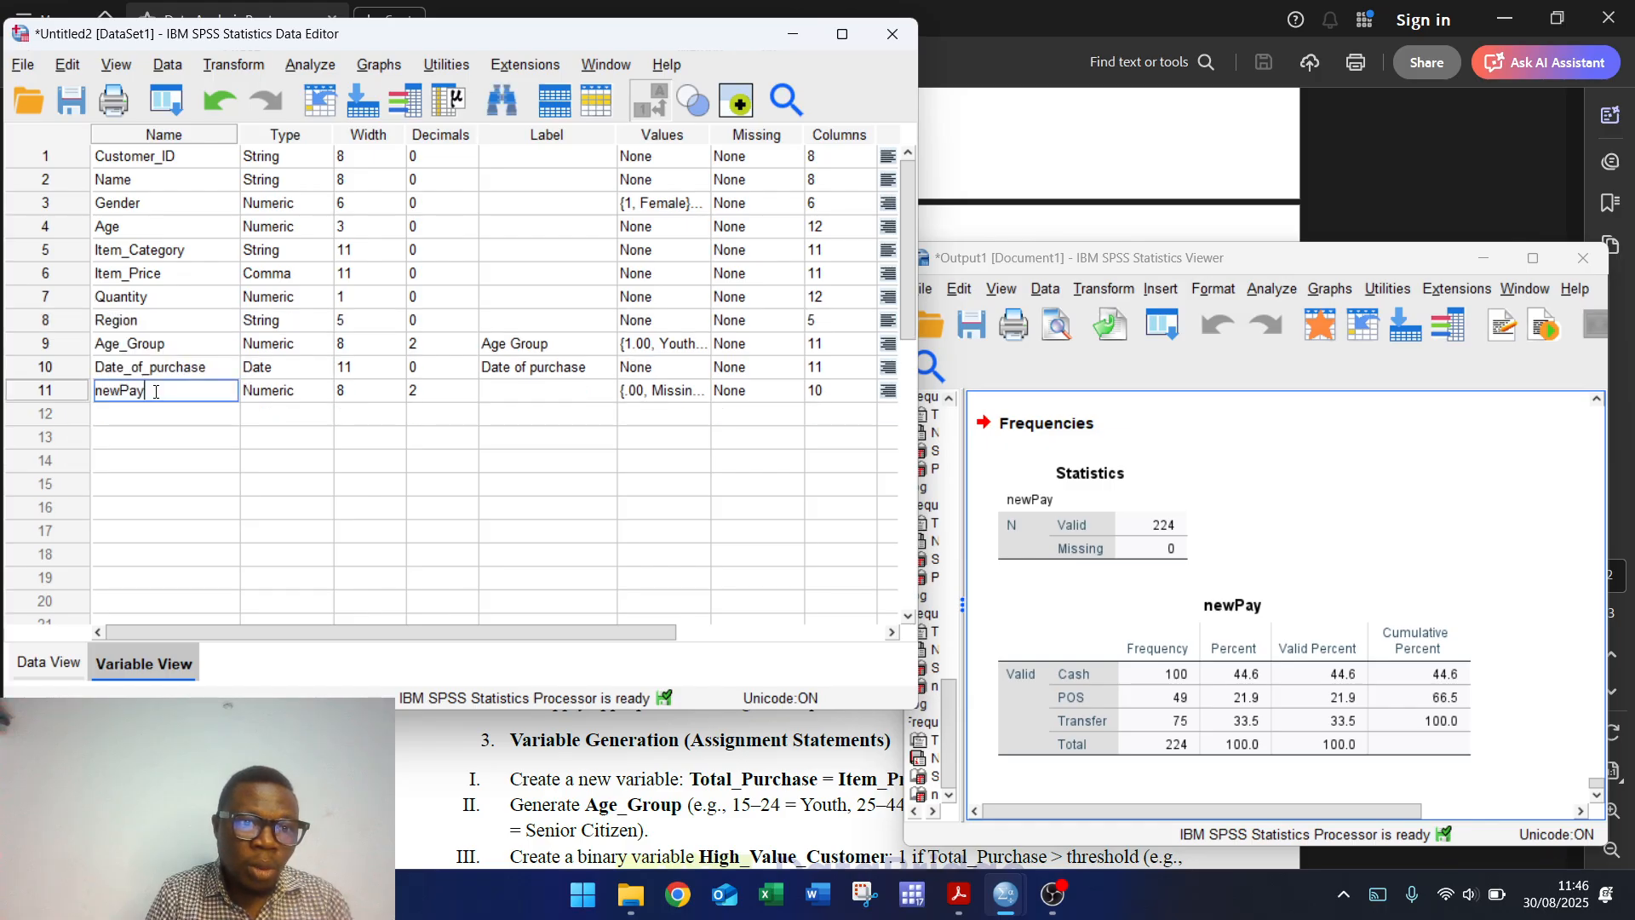
{"action": "key", "text": "BackSpace"}
{"action": "key", "text": "BackSpace"}
{"action": "key", "text": "BackSpace"}
{"action": "key", "text": "BackSpace"}
{"action": "type", "text": "P"}
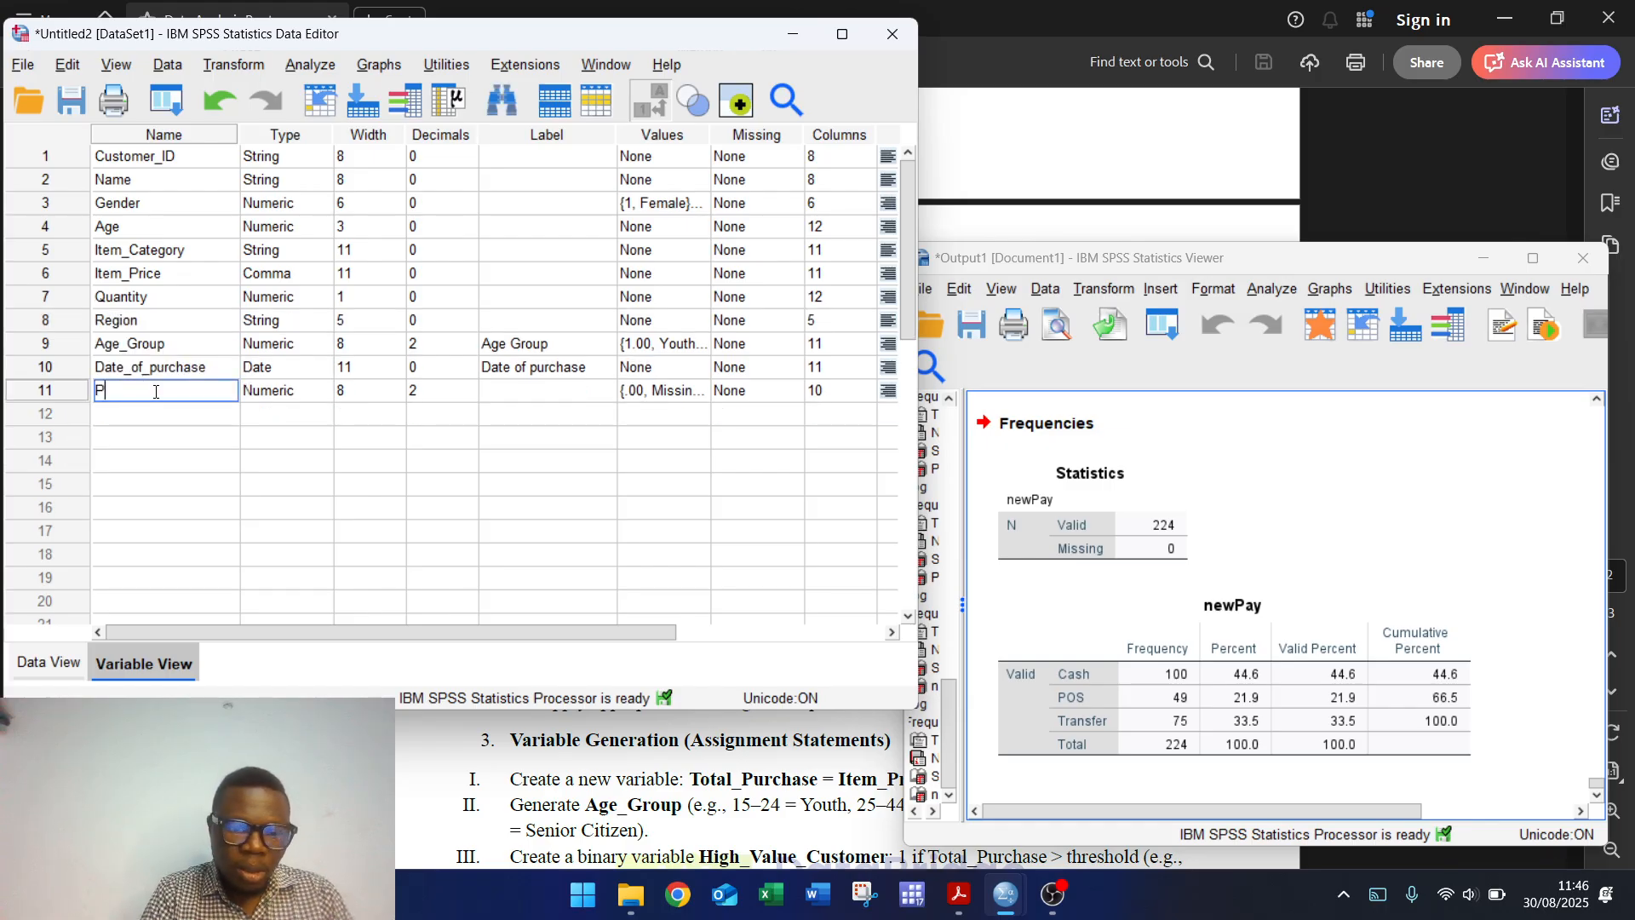
{"action": "type", "text": "ayment_m"}
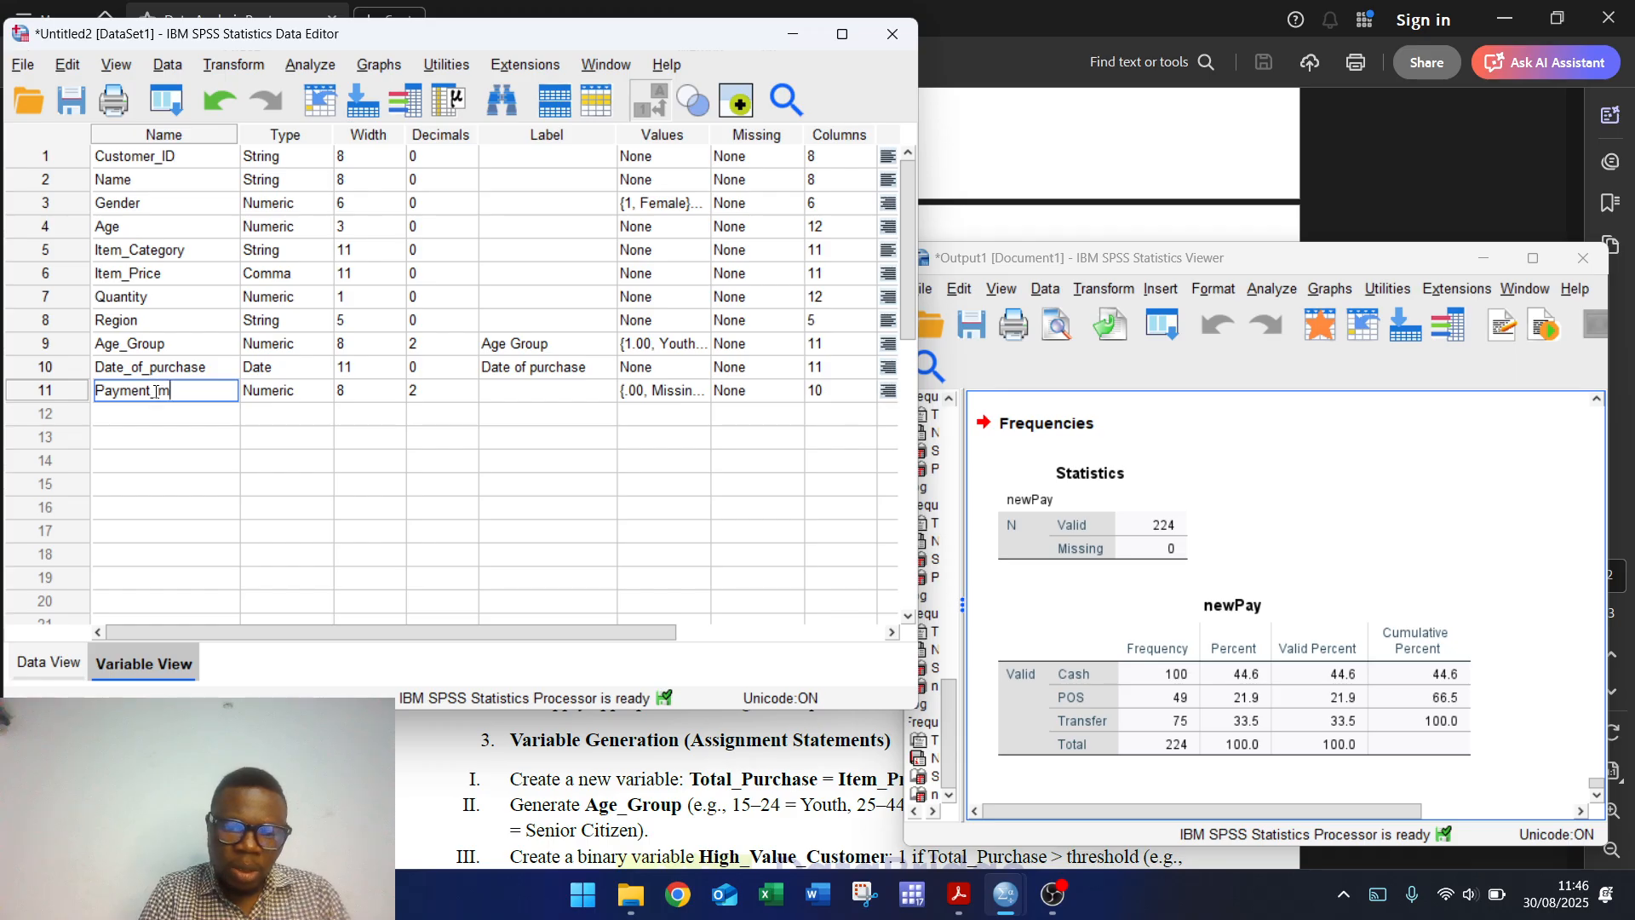
{"action": "key", "text": "BackSpace"}
{"action": "type", "text": "Method"}
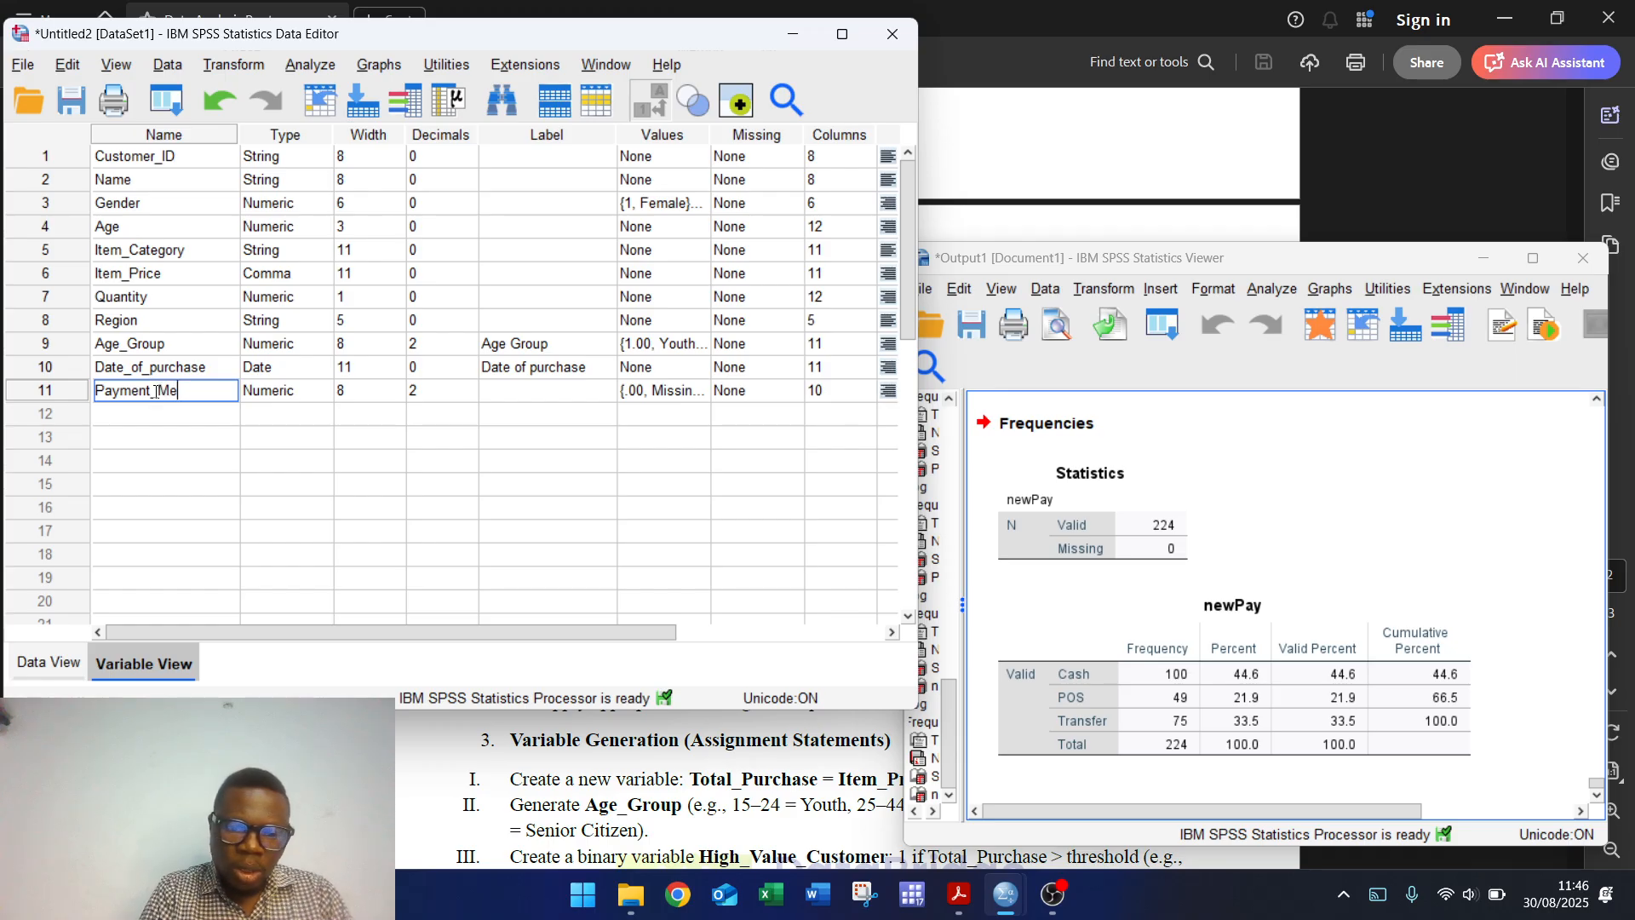
{"action": "left_click", "coordinate": [504, 391]}
Step: Give Payment_Method the label 'Payment Method'
{"action": "type", "text": "PA"}
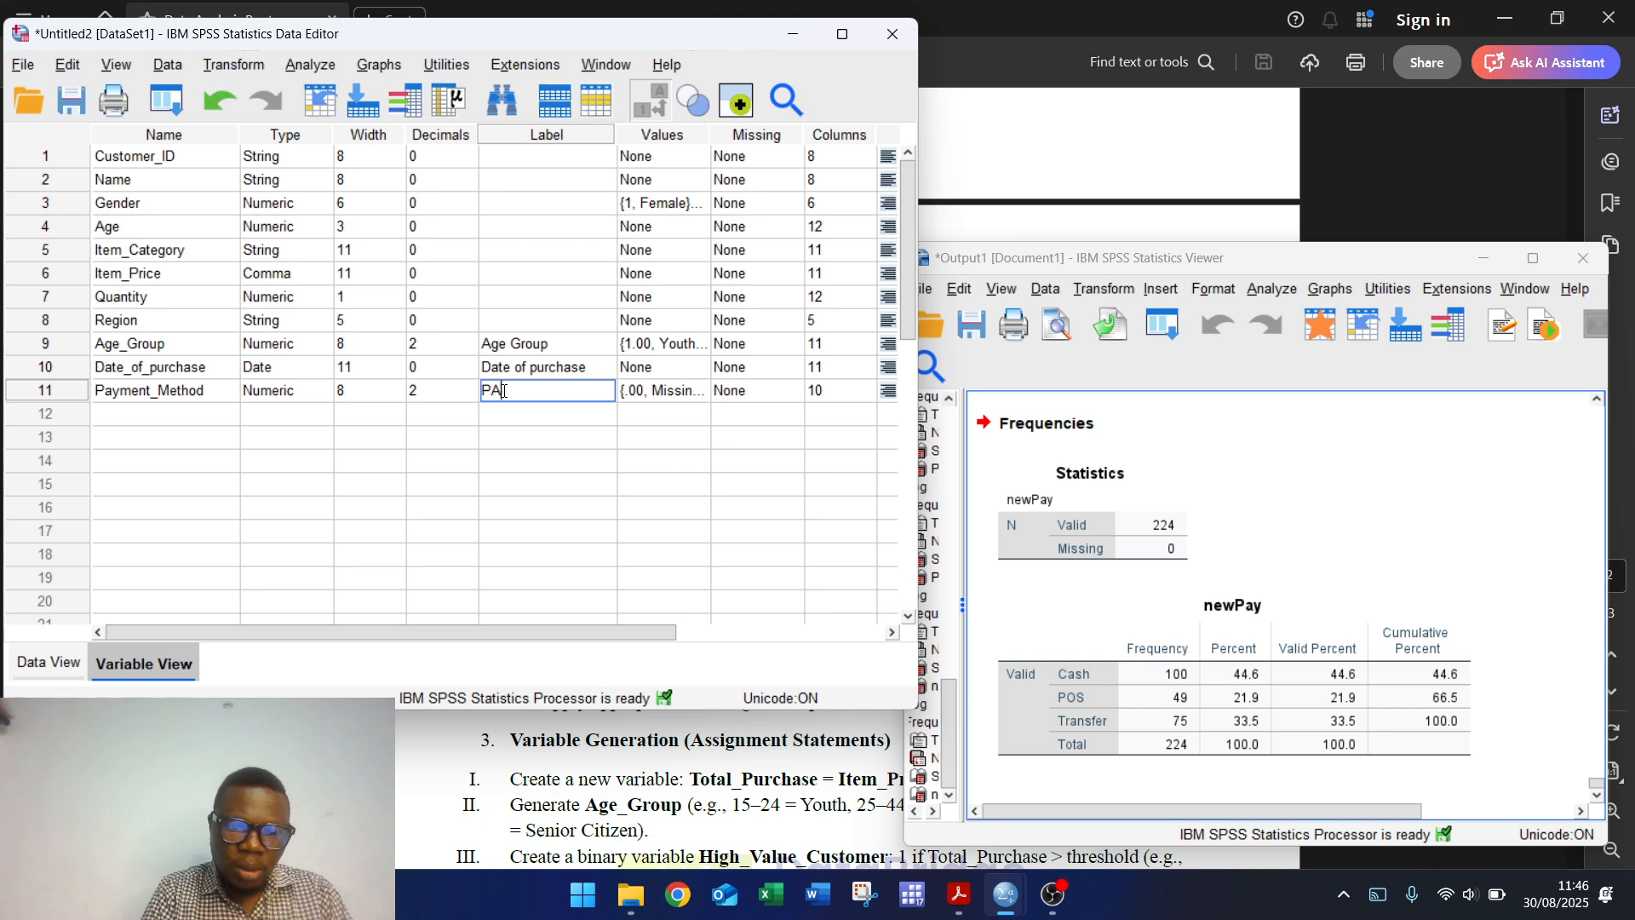
{"action": "type", "text": "yement"}
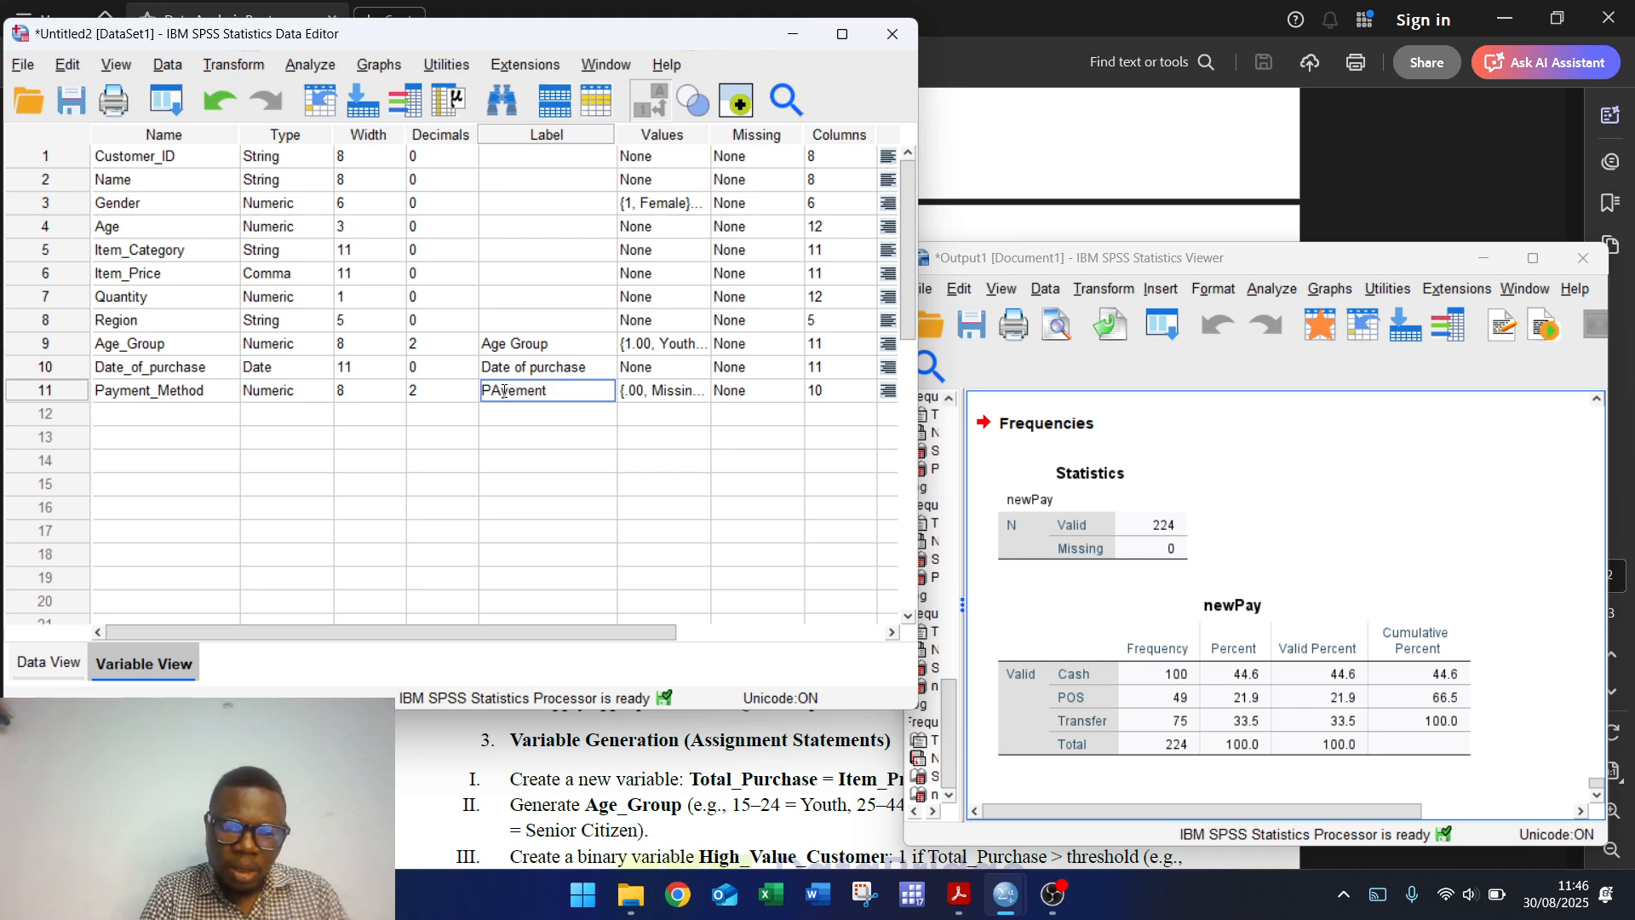
{"action": "type", "text": " Method"}
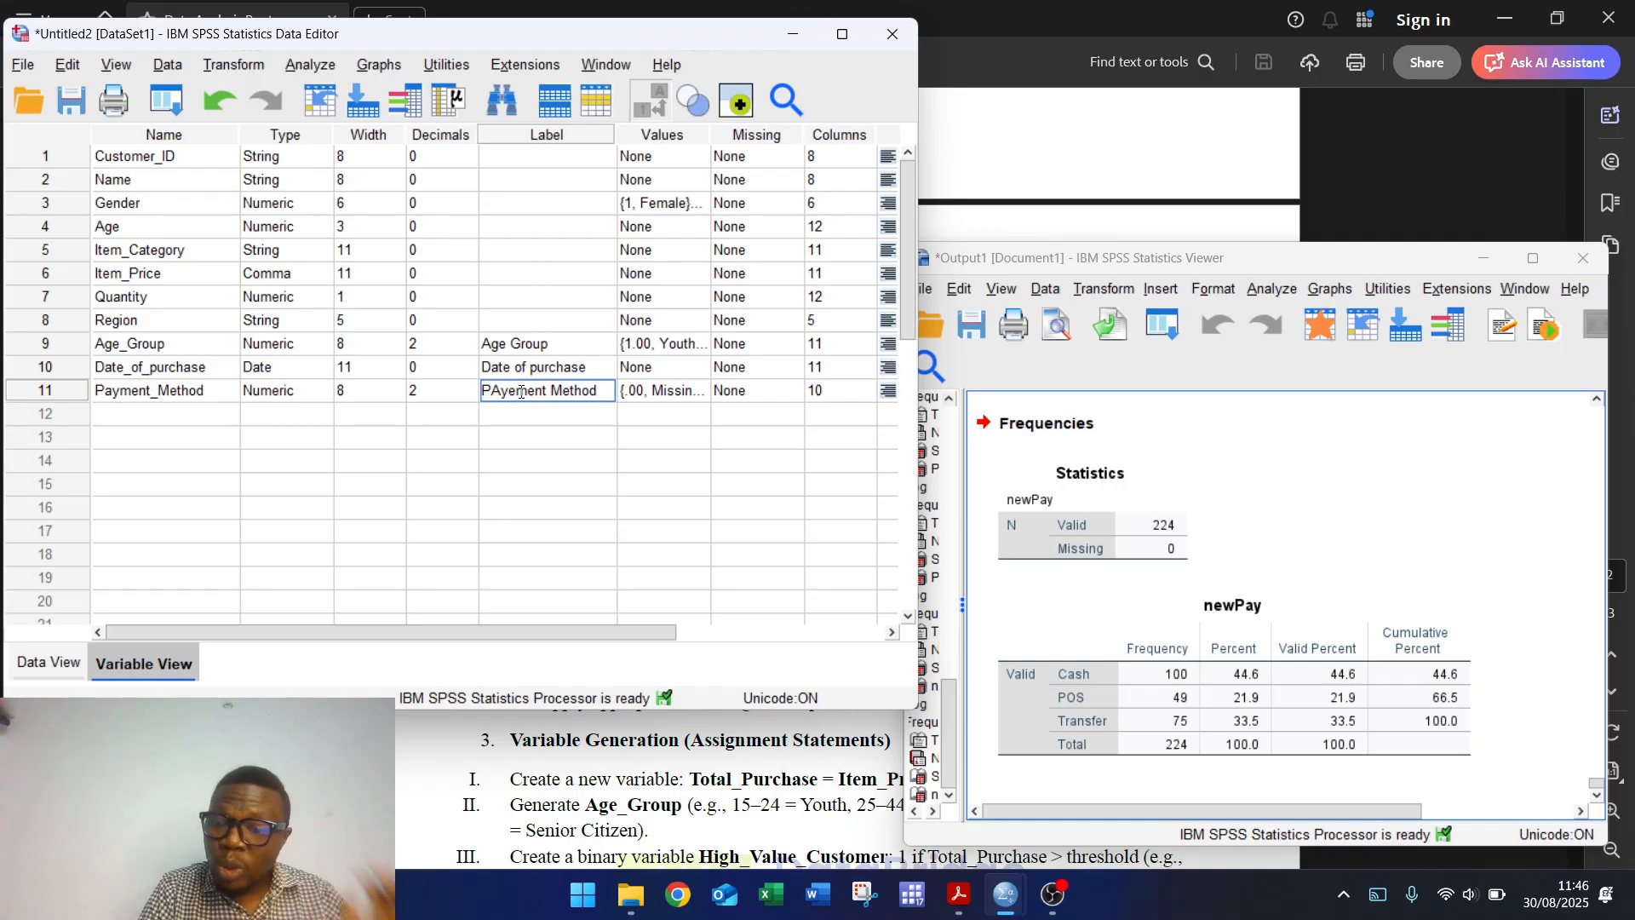
{"action": "left_click", "coordinate": [521, 391]}
{"action": "key", "text": "BackSpace"}
{"action": "key", "text": "BackSpace"}
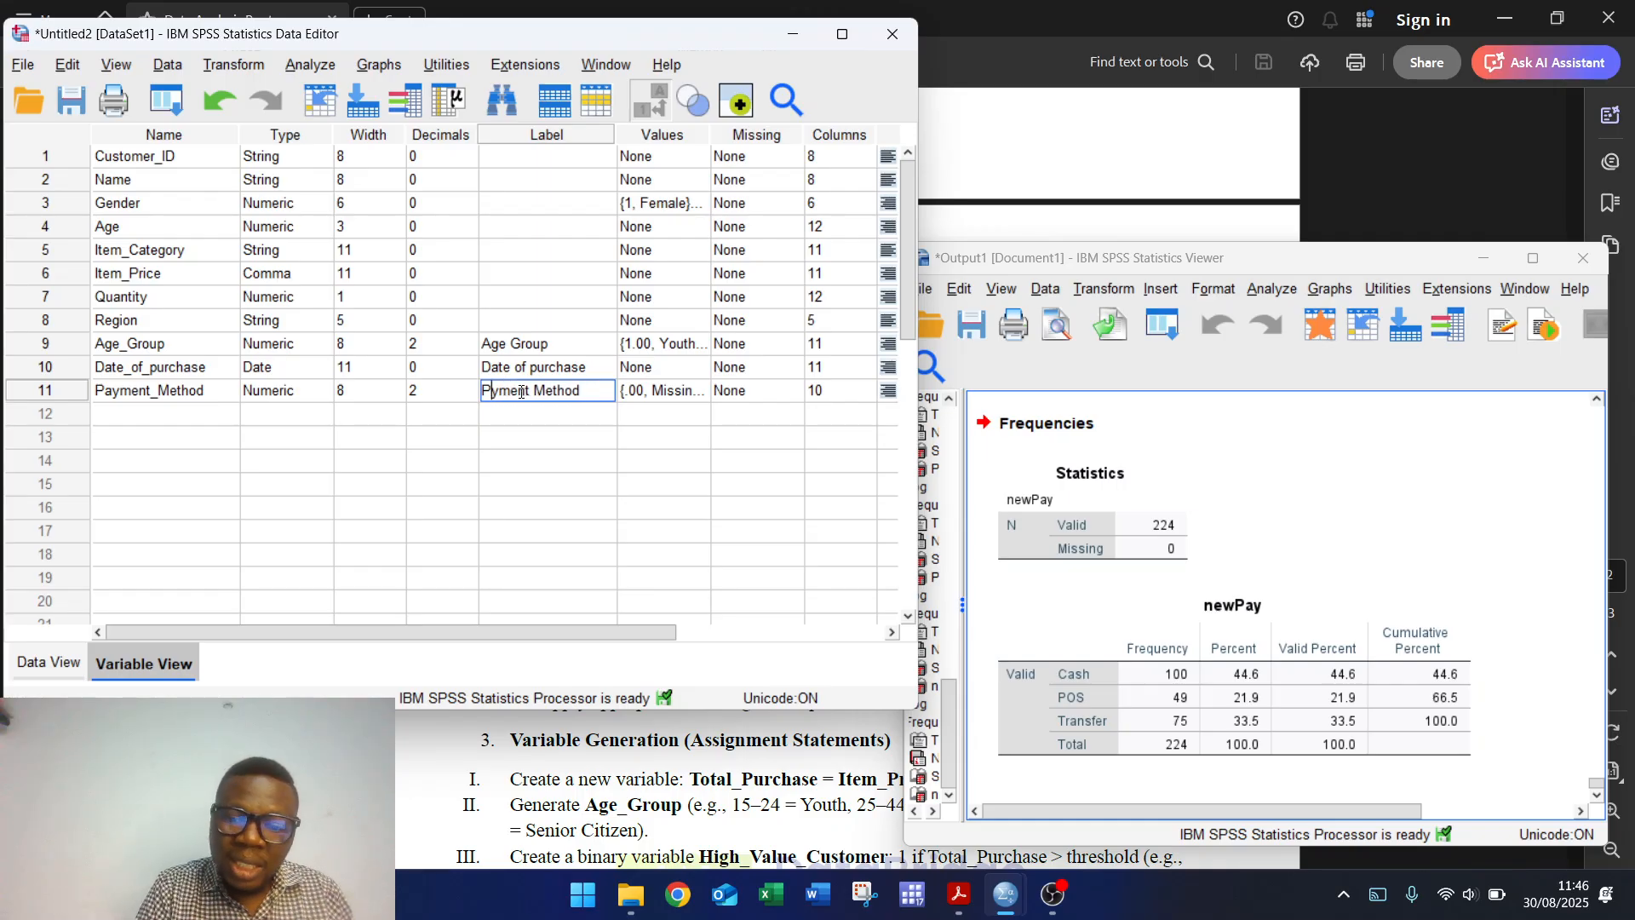
{"action": "type", "text": "a"}
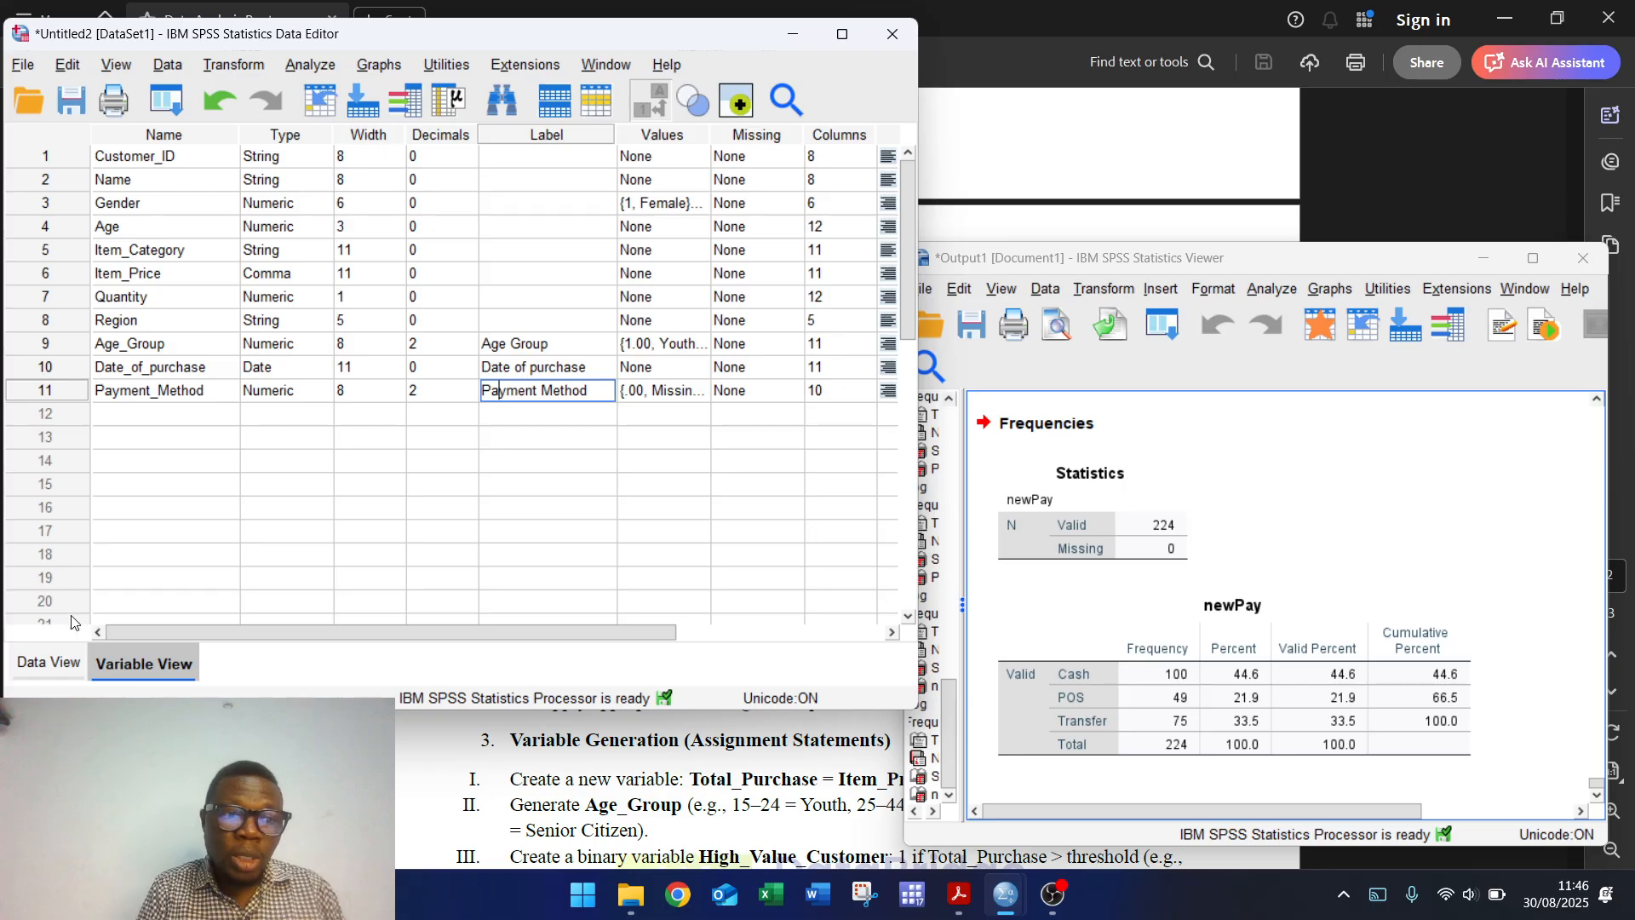
{"action": "left_click", "coordinate": [45, 666]}
{"action": "left_click", "coordinate": [139, 663]}
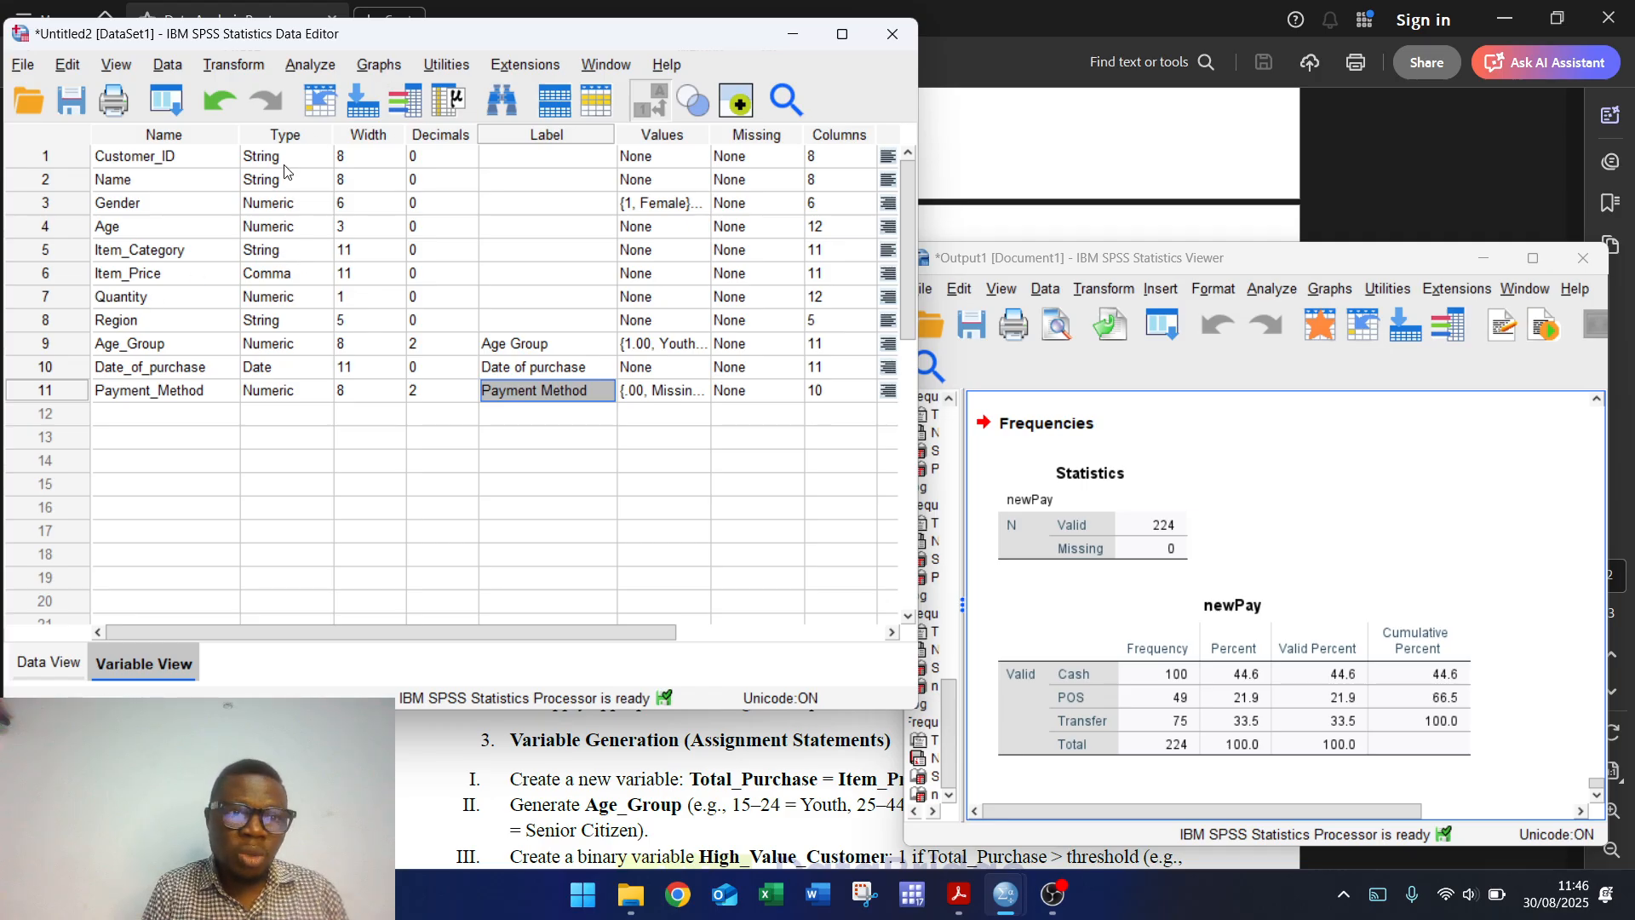
Step: Reset the Frequencies dialog and run a frequency table for Quantity
{"action": "left_click", "coordinate": [315, 67]}
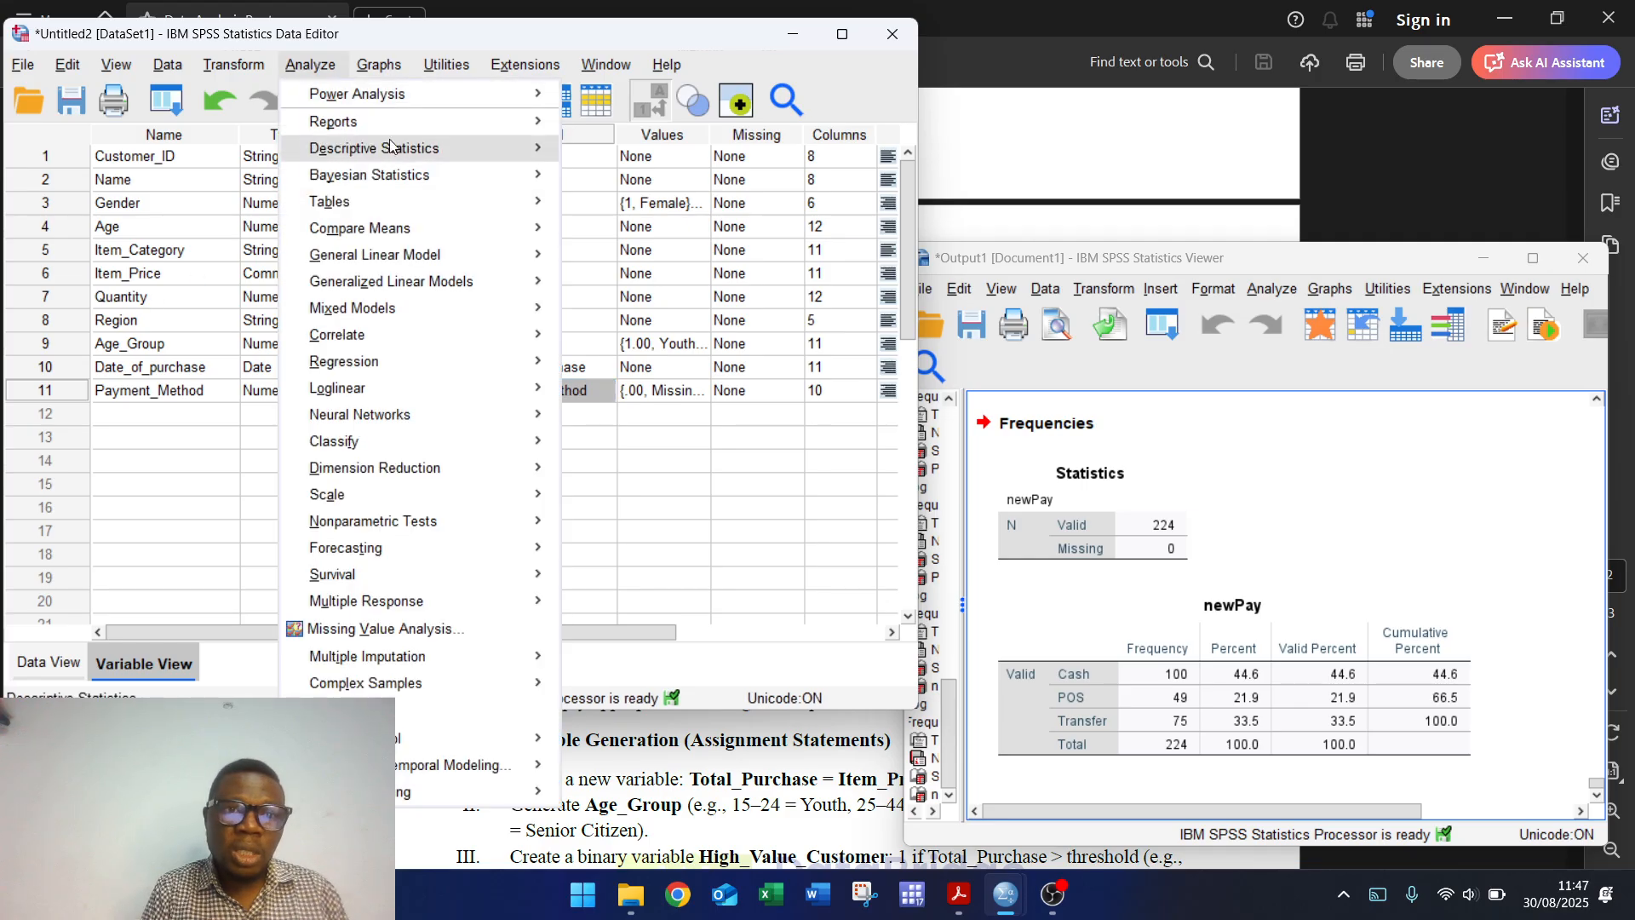
{"action": "mouse_move", "coordinate": [473, 153]}
{"action": "left_click", "coordinate": [599, 156]}
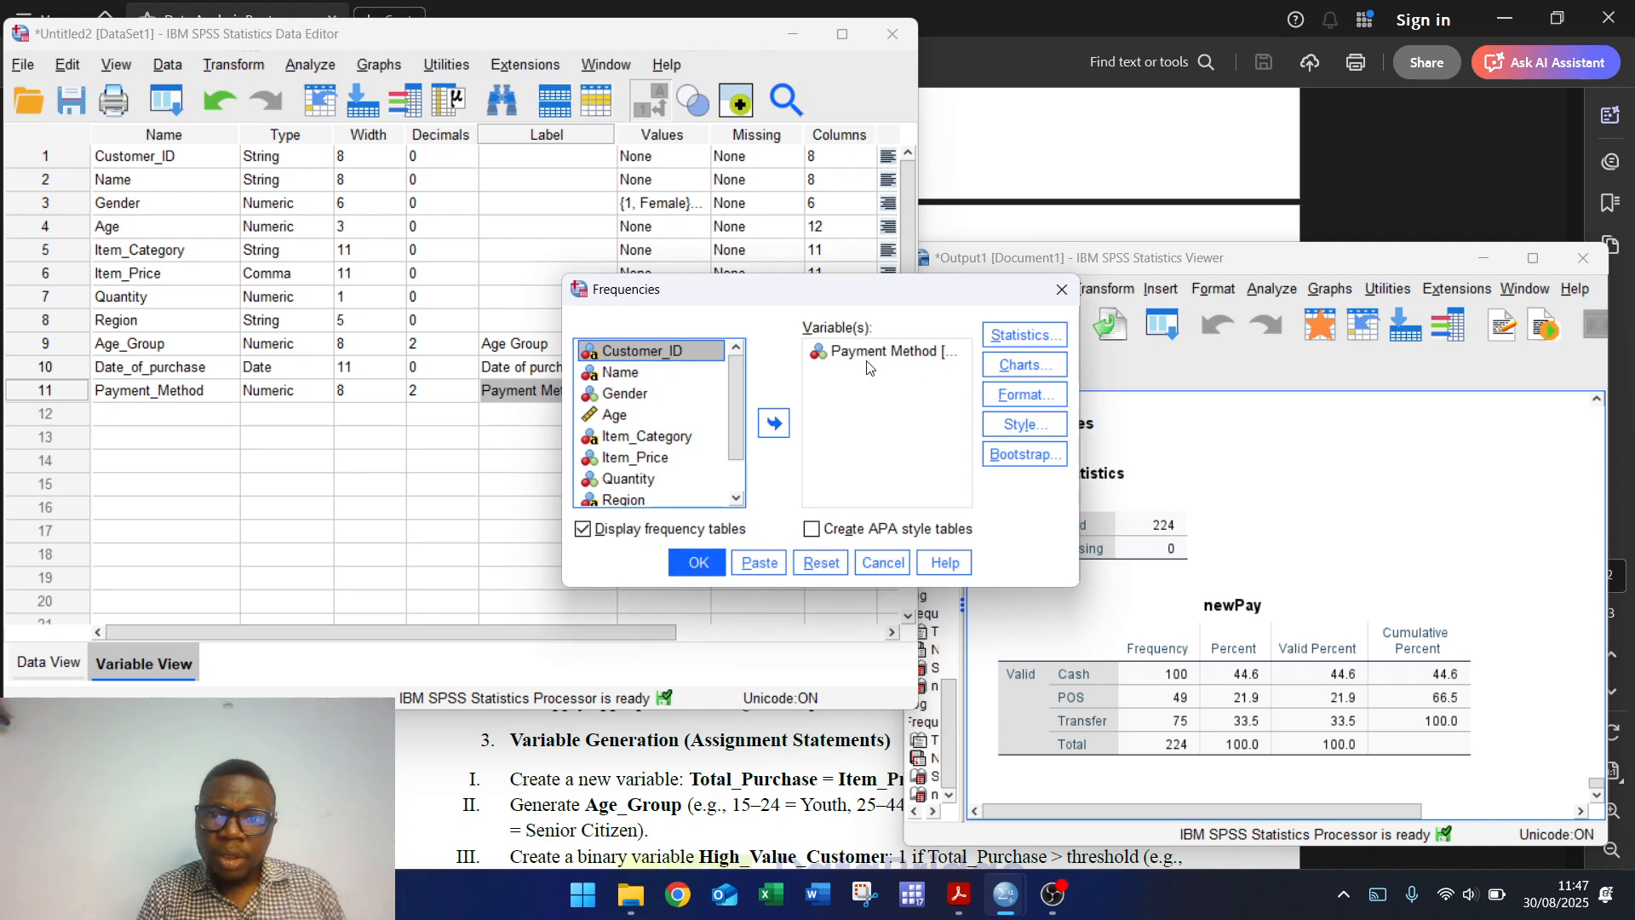
{"action": "left_click", "coordinate": [819, 562]}
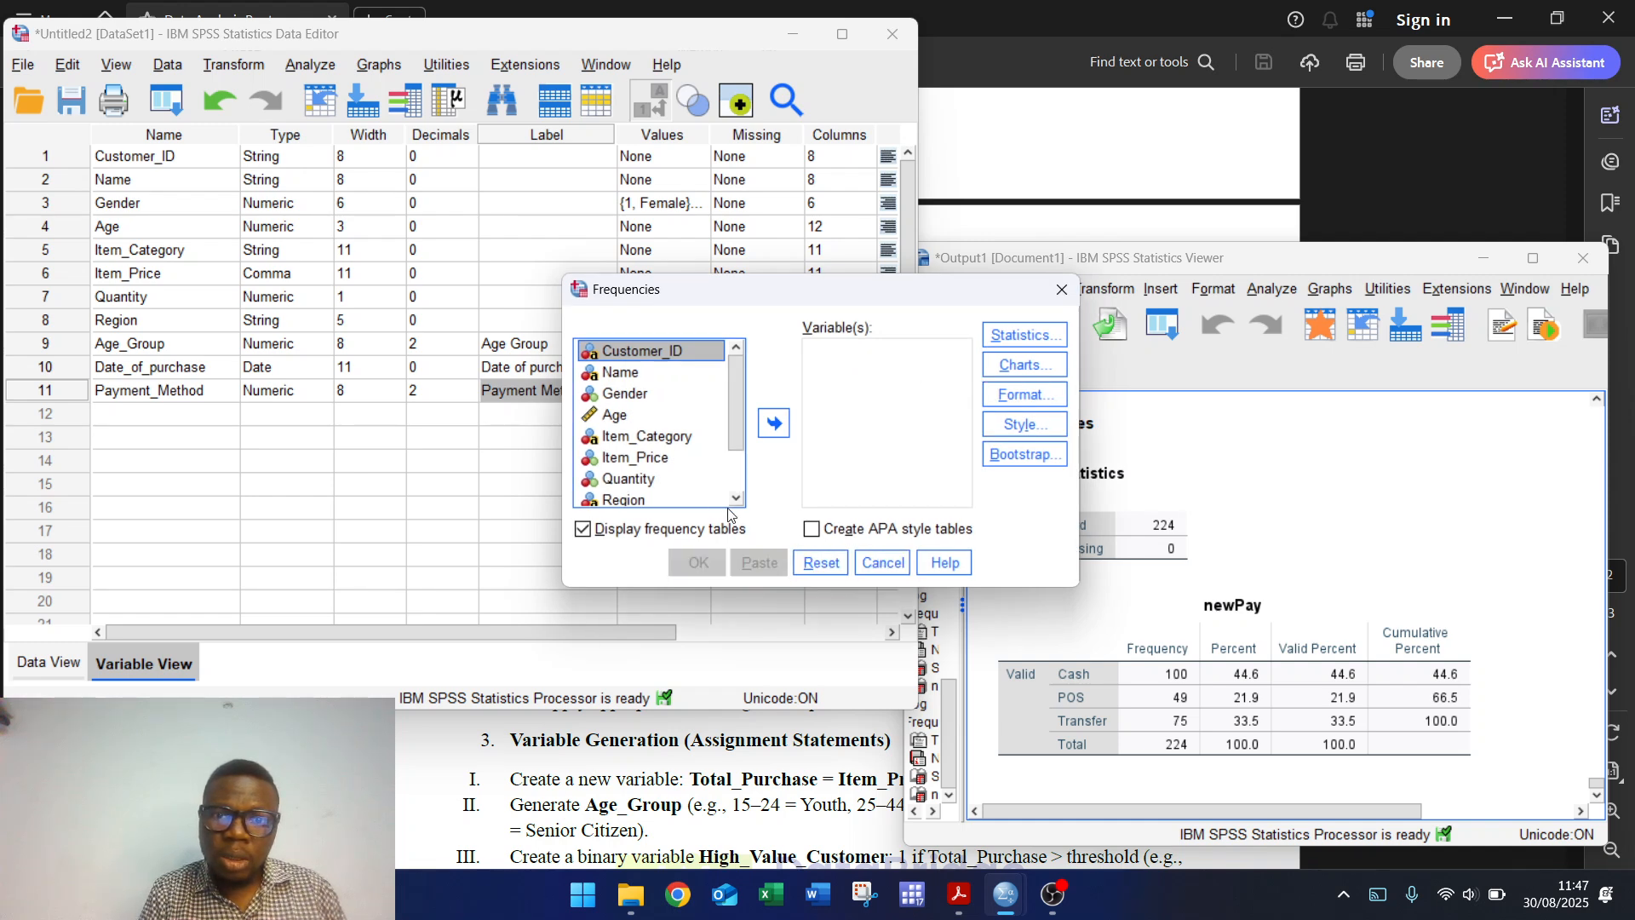
{"action": "left_click", "coordinate": [636, 488]}
{"action": "left_click", "coordinate": [774, 423]}
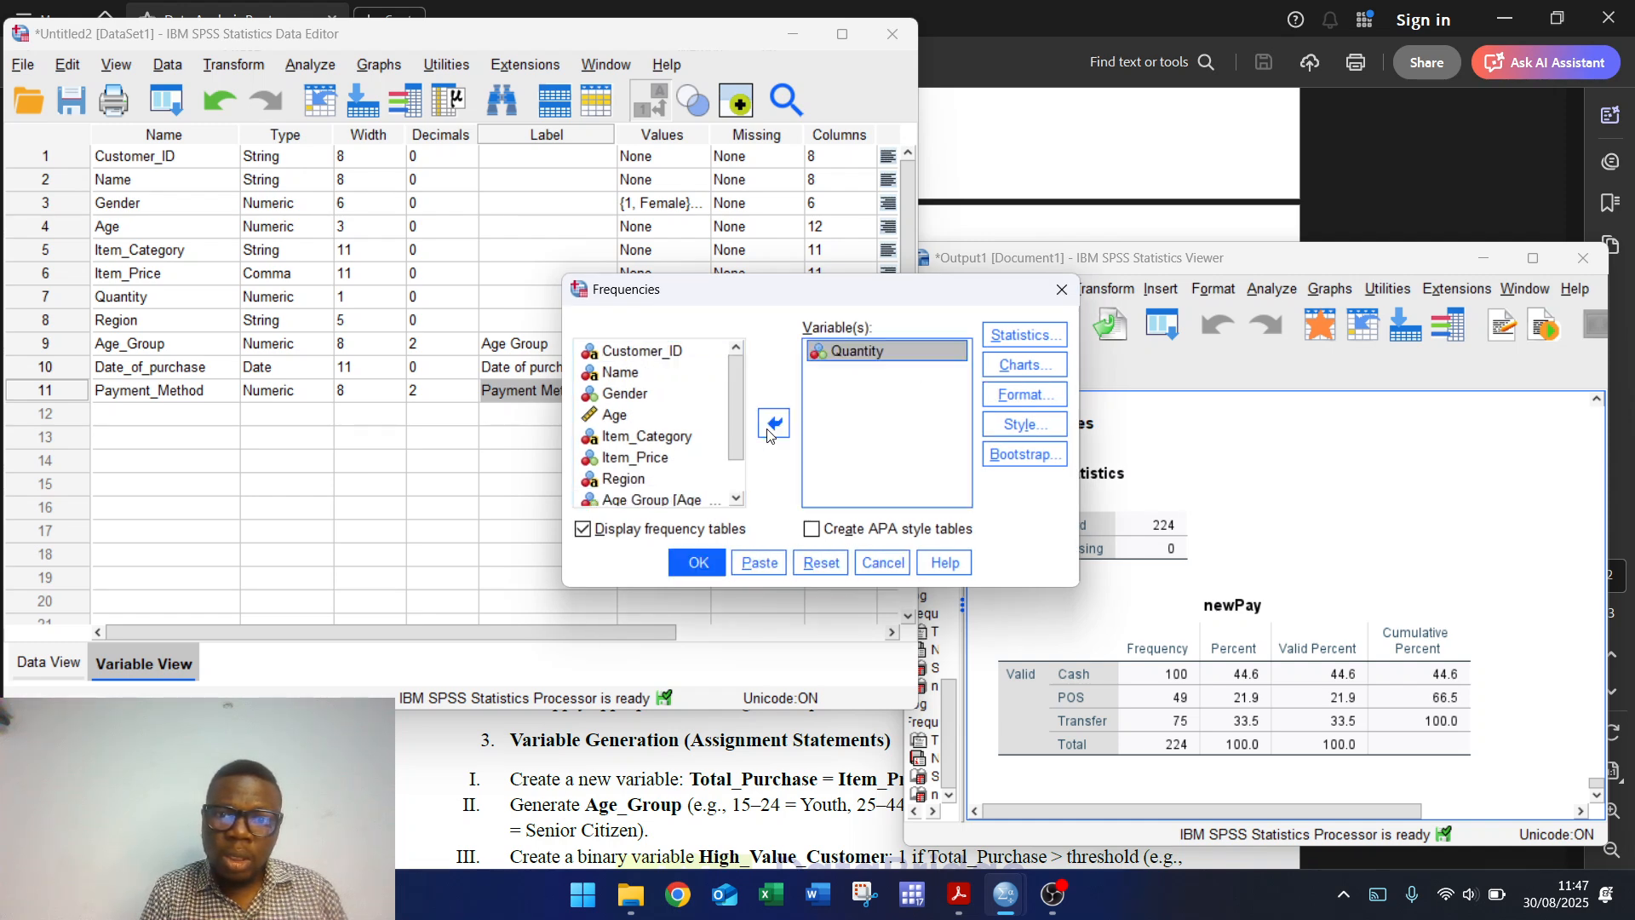
{"action": "left_click", "coordinate": [699, 563]}
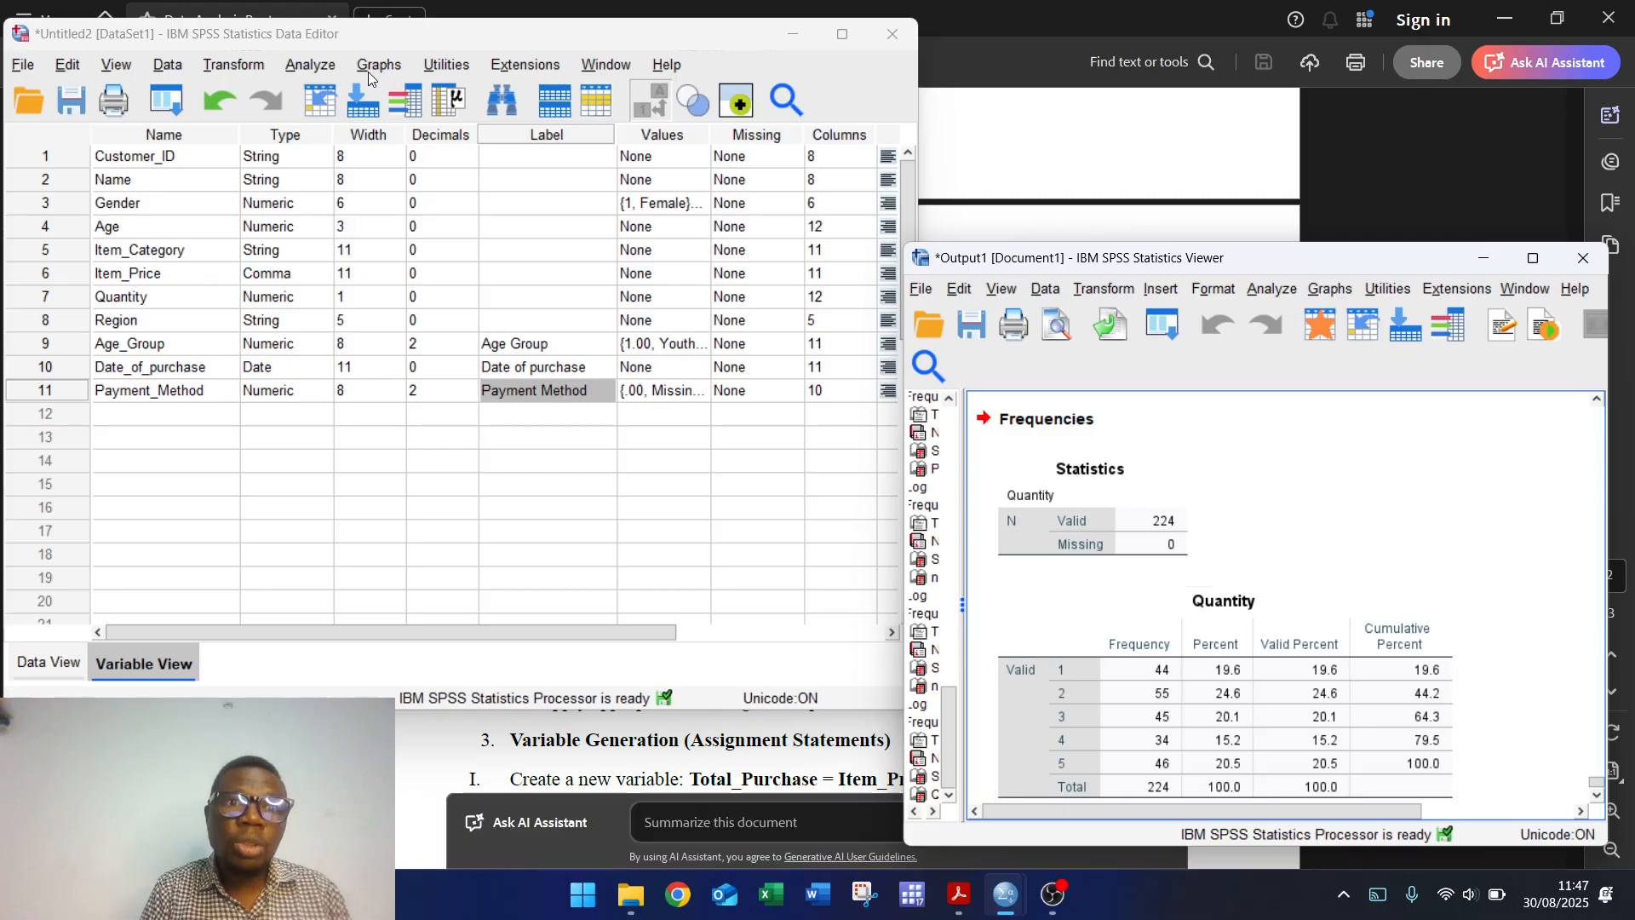
Step: Swap Quantity for Region, run its frequency table, then bring the assignment PDF forward
{"action": "left_click", "coordinate": [312, 66]}
{"action": "mouse_move", "coordinate": [417, 148]}
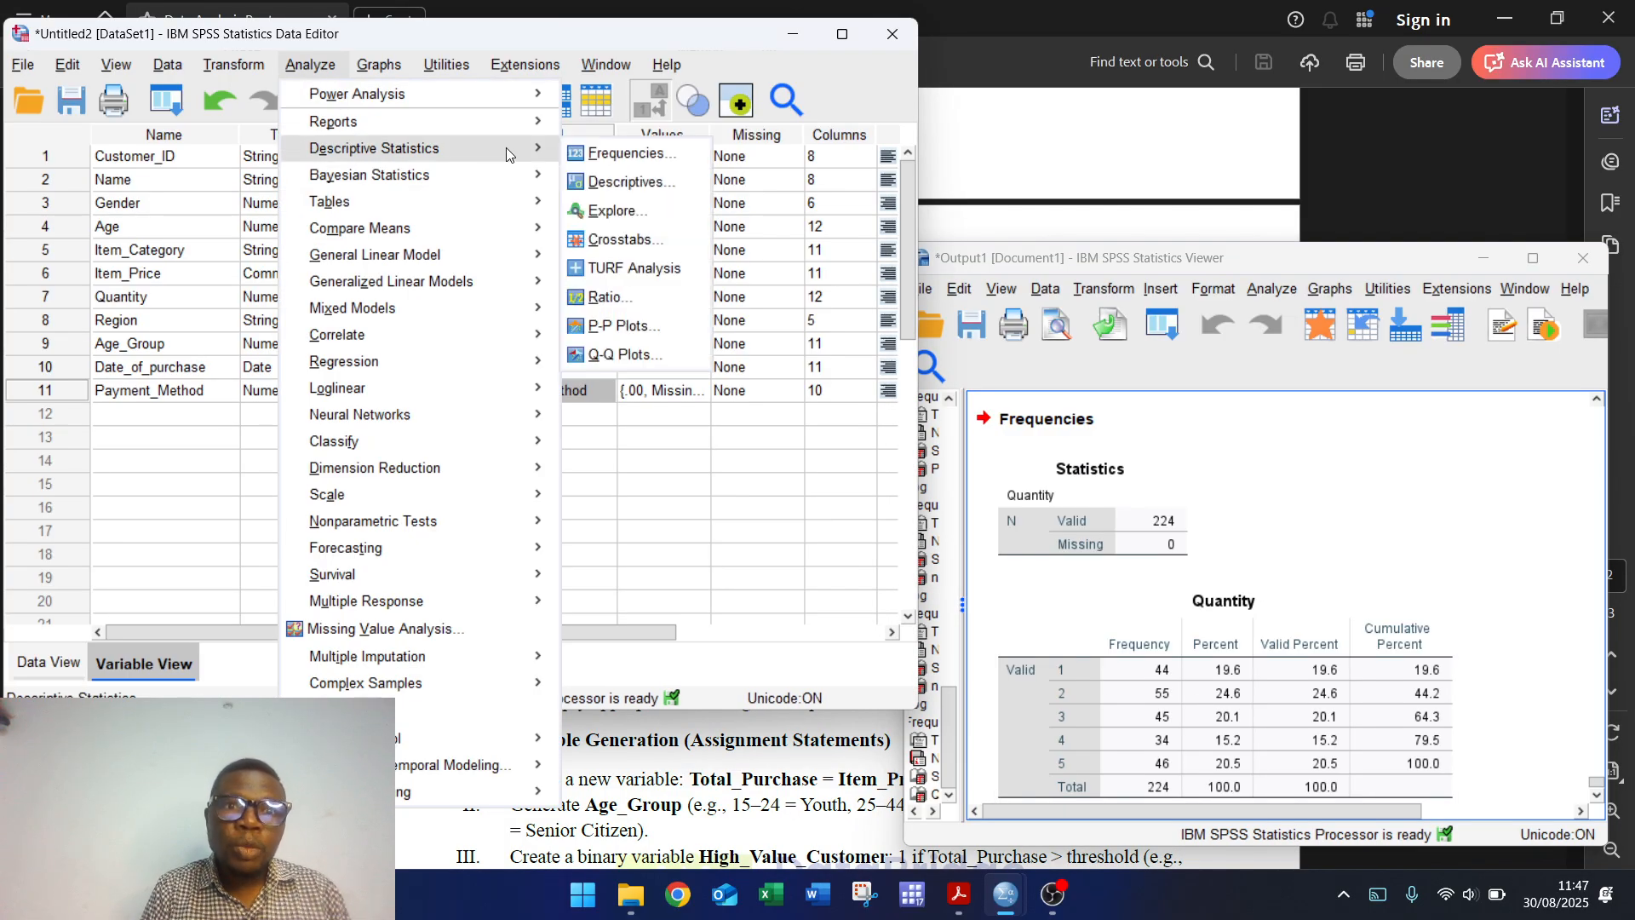
{"action": "left_click", "coordinate": [644, 160]}
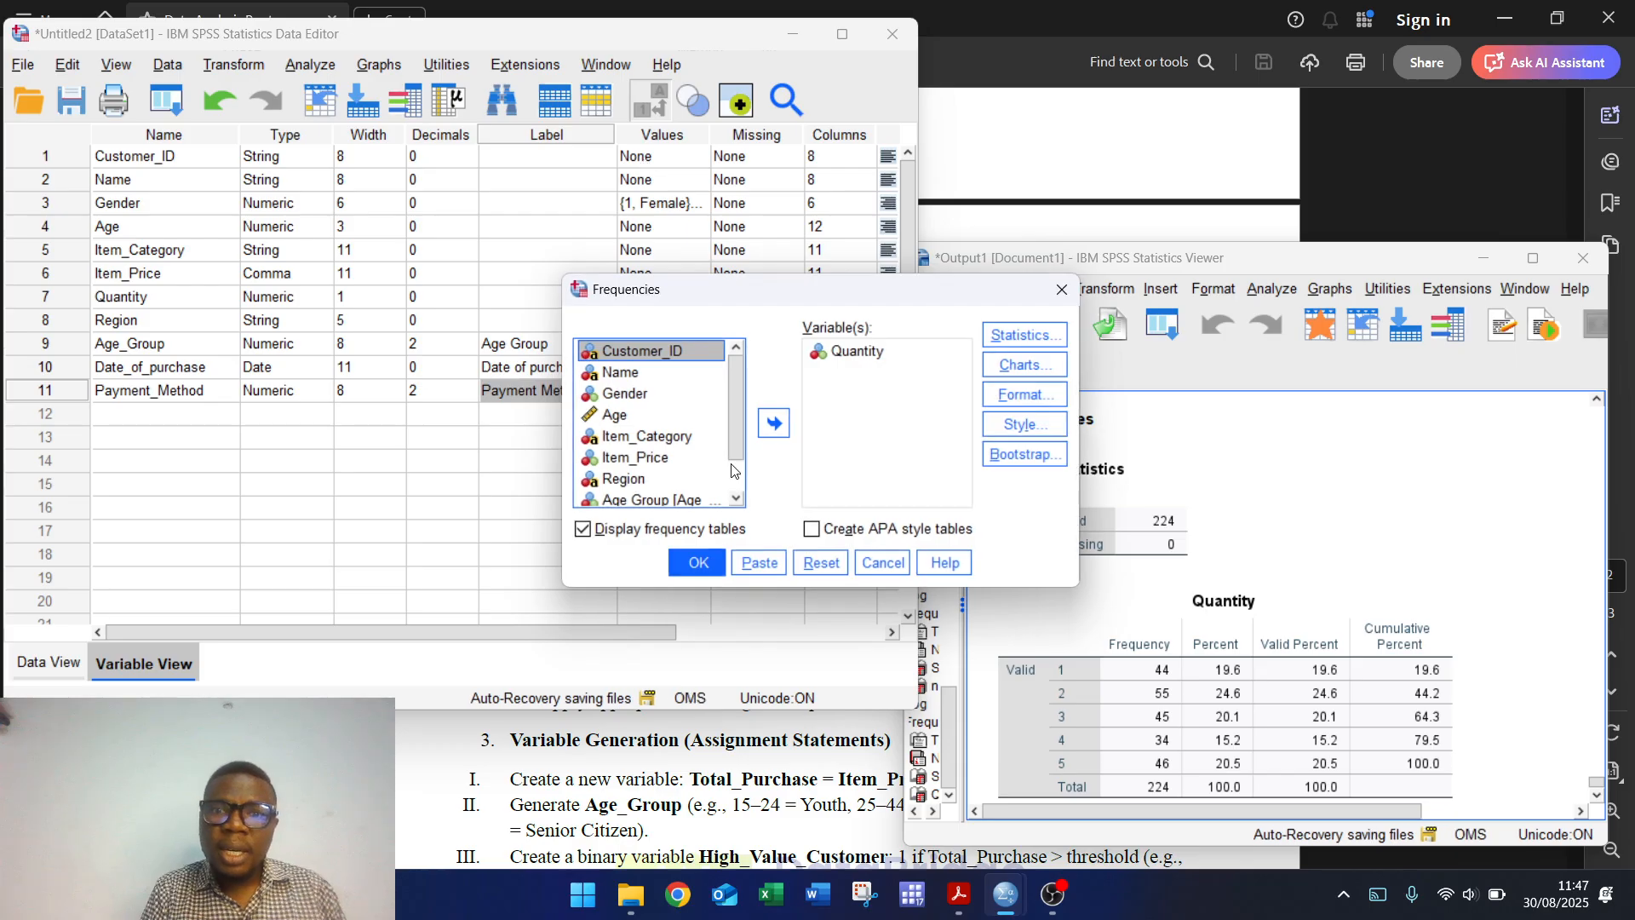
{"action": "left_click", "coordinate": [855, 350]}
{"action": "left_click", "coordinate": [769, 423]}
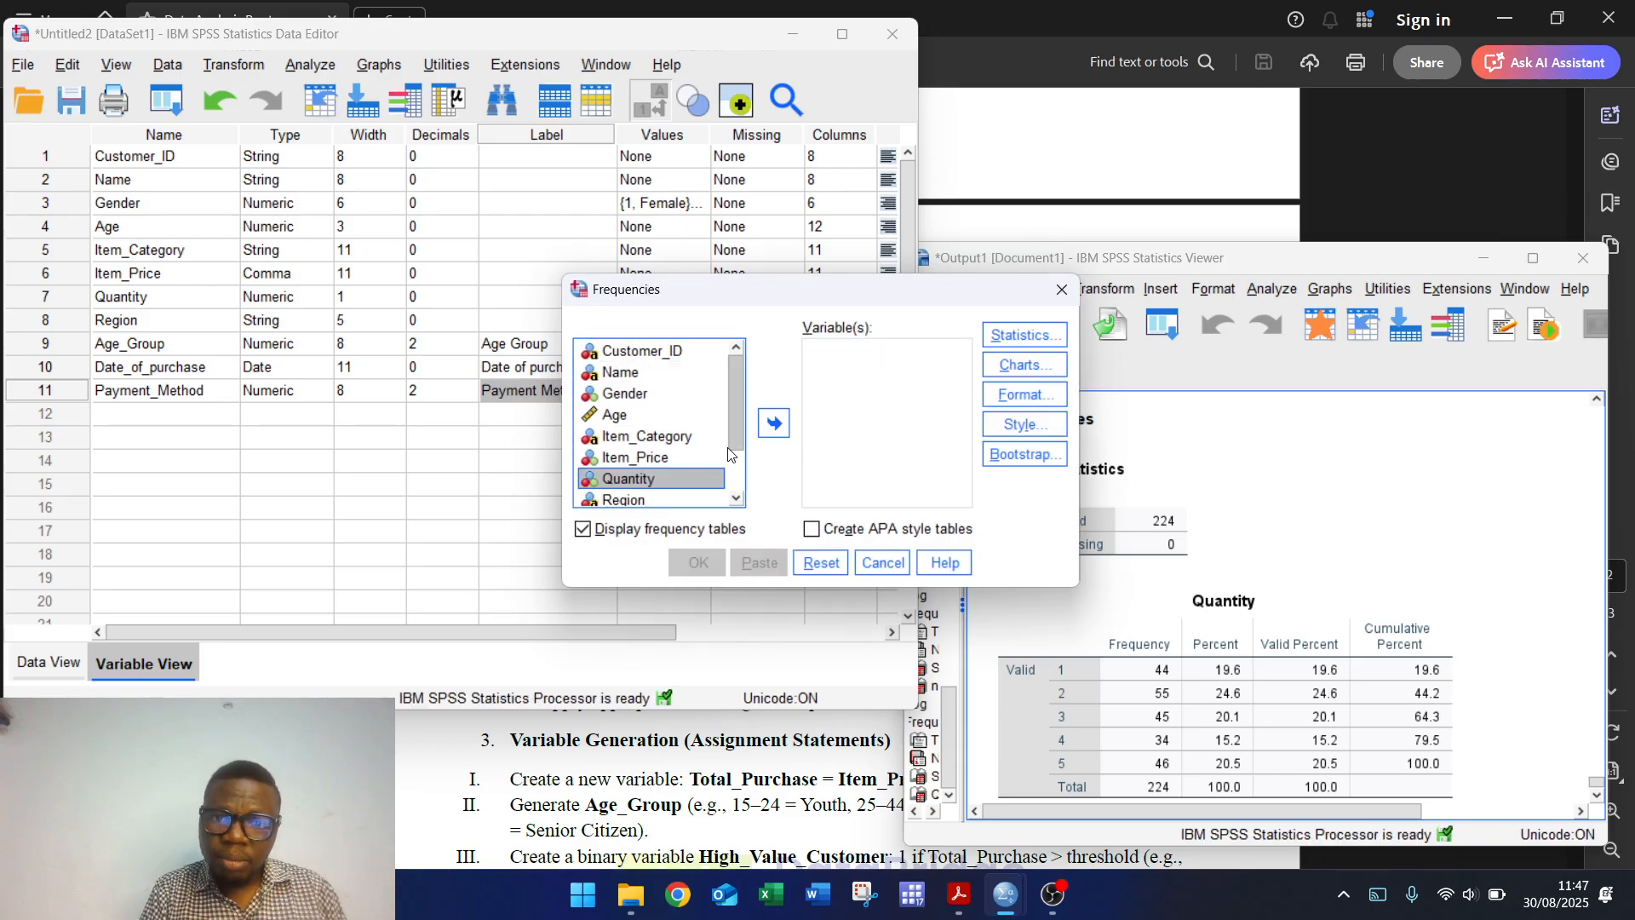
{"action": "left_click", "coordinate": [773, 423]}
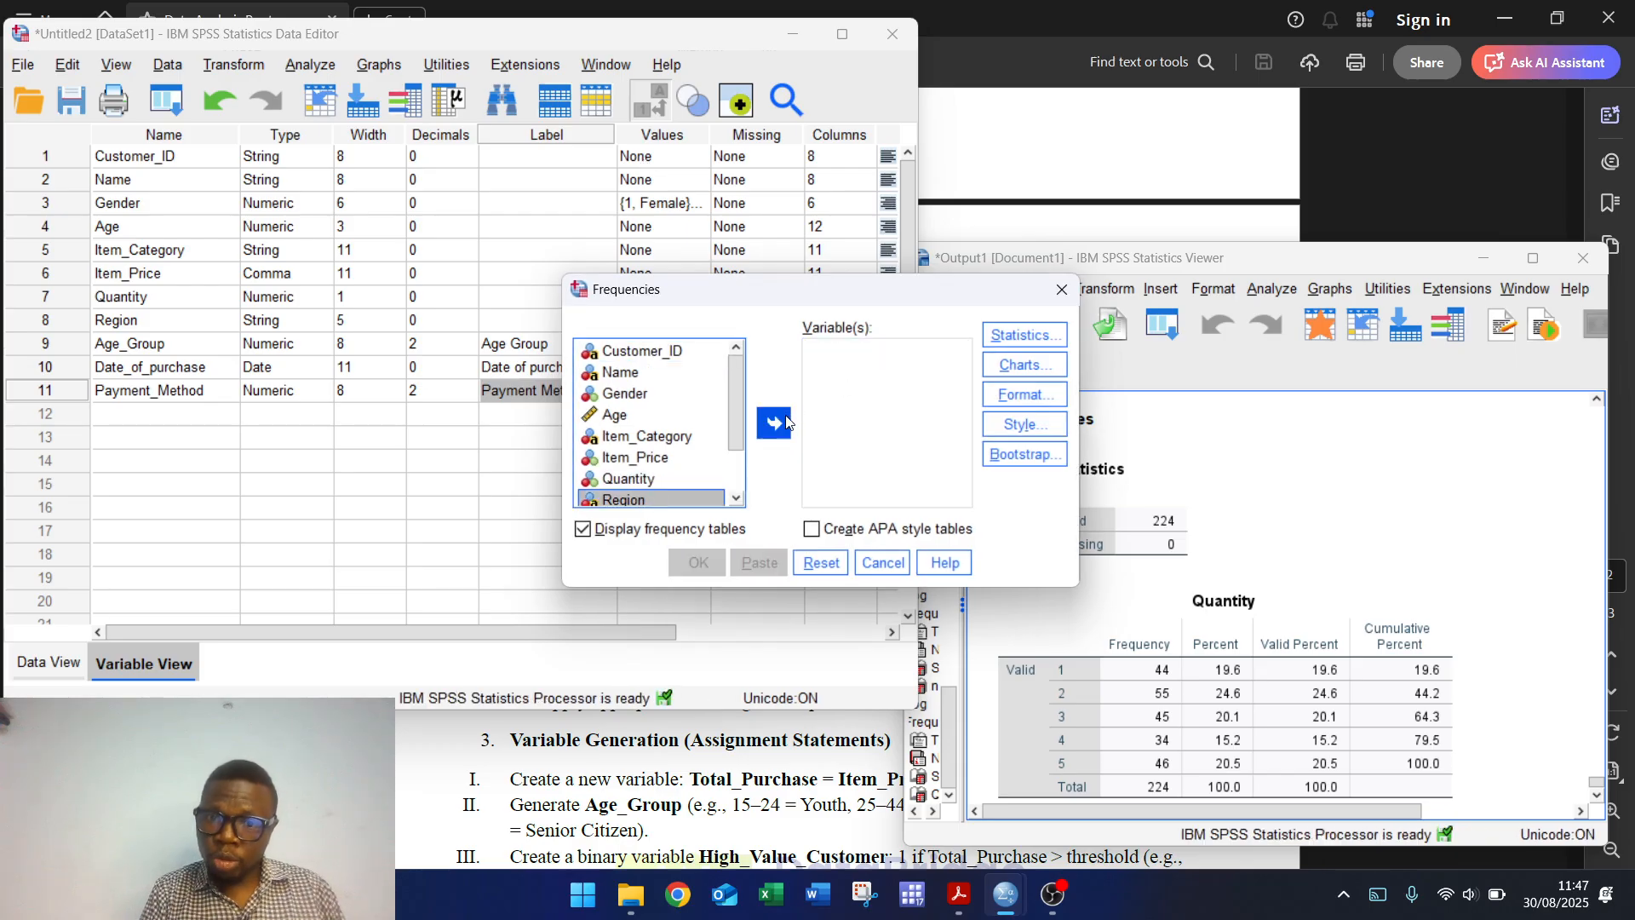
{"action": "left_click", "coordinate": [697, 562]}
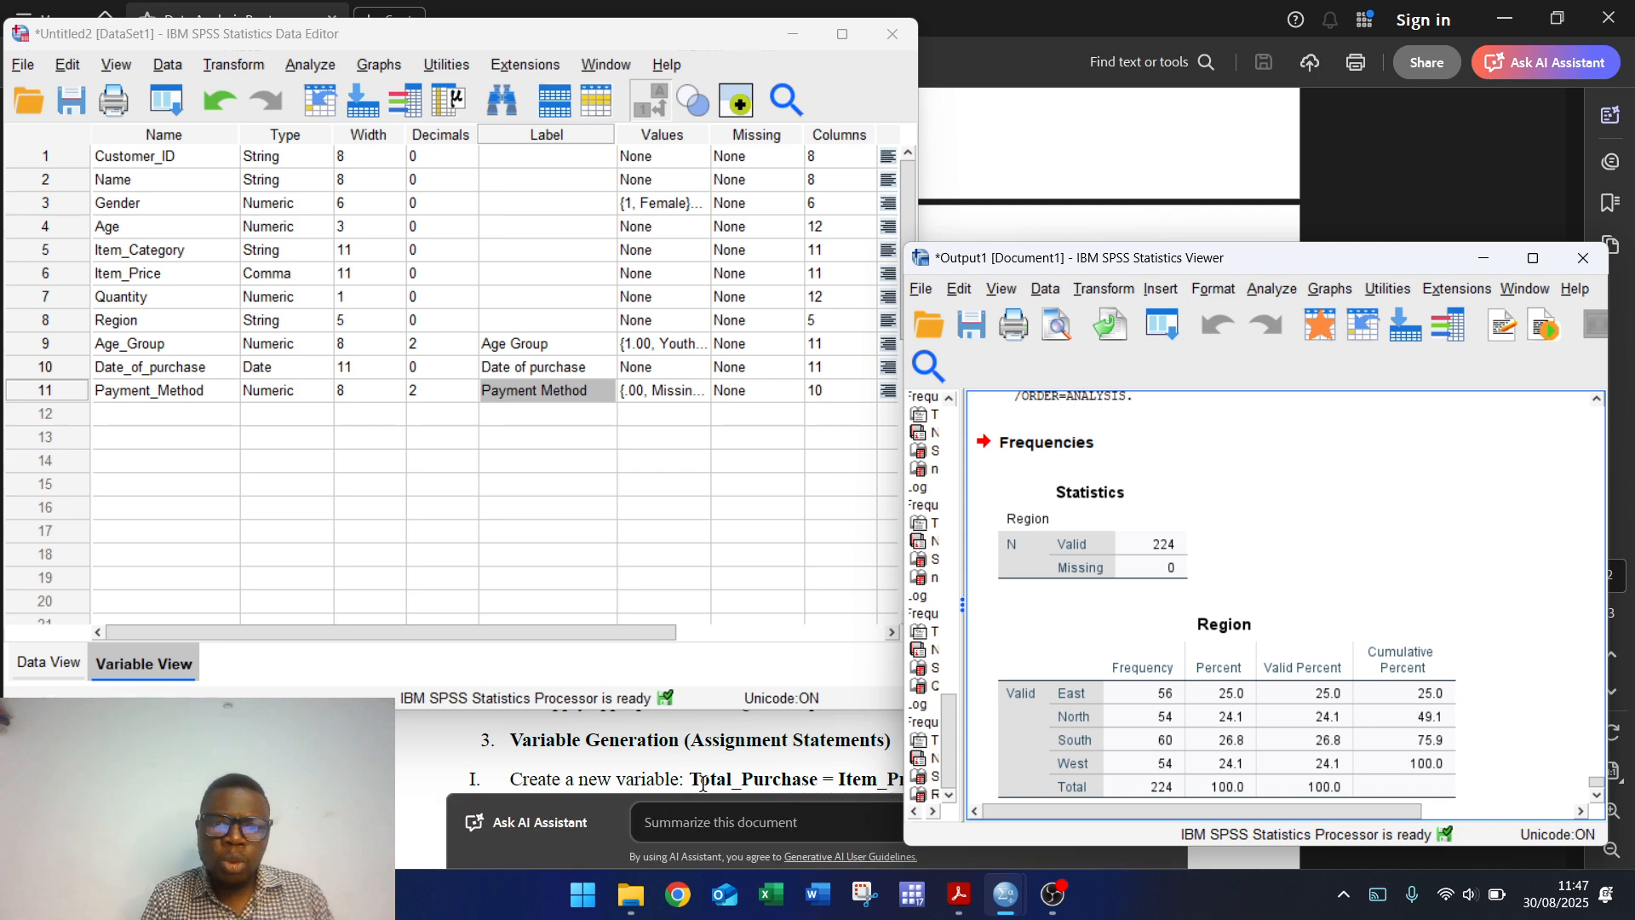
{"action": "left_click", "coordinate": [711, 764]}
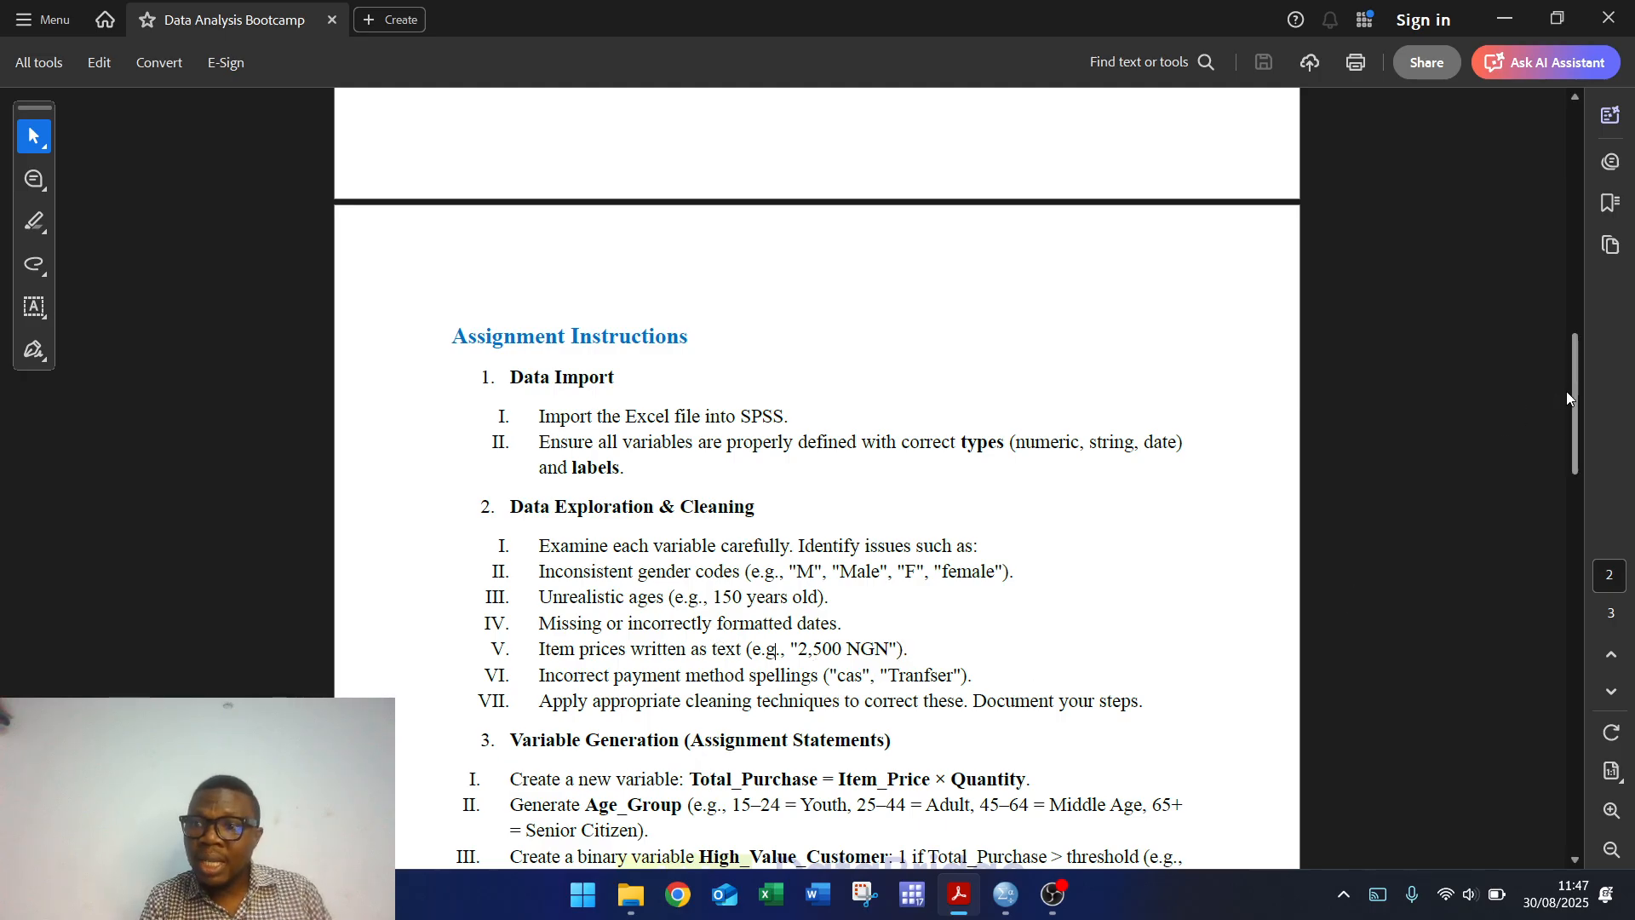
Step: Scroll the PDF to the Data Manipulation section, then return to the SPSS Data Editor
{"action": "left_click_drag", "start_coordinate": [1577, 390], "coordinate": [1575, 426]}
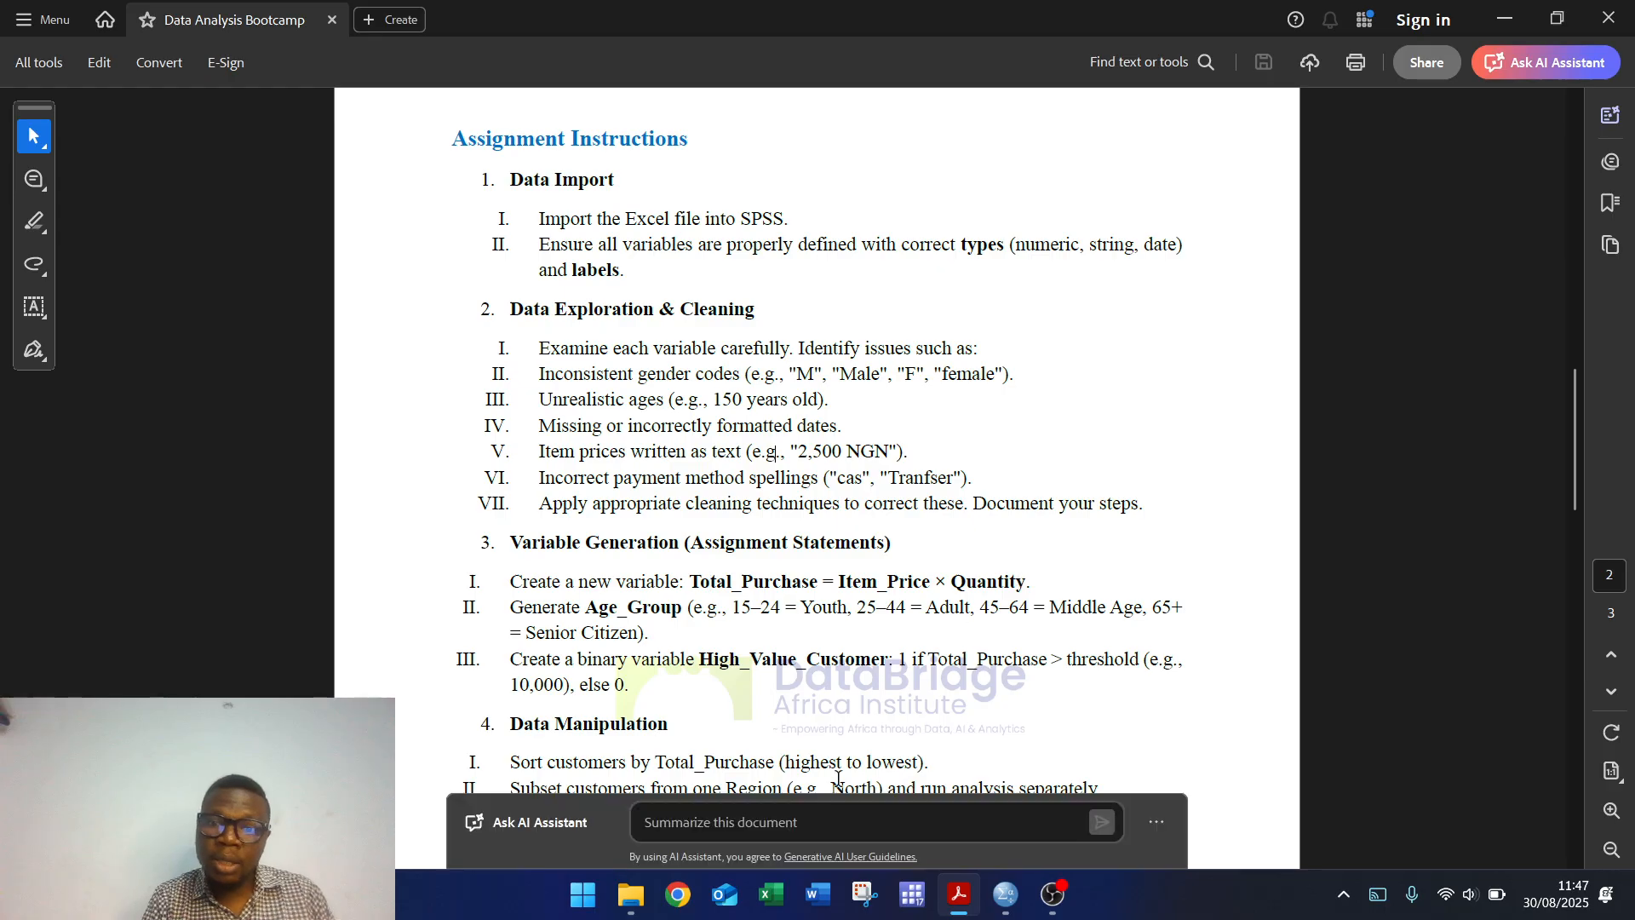
{"action": "mouse_move", "coordinate": [1006, 894]}
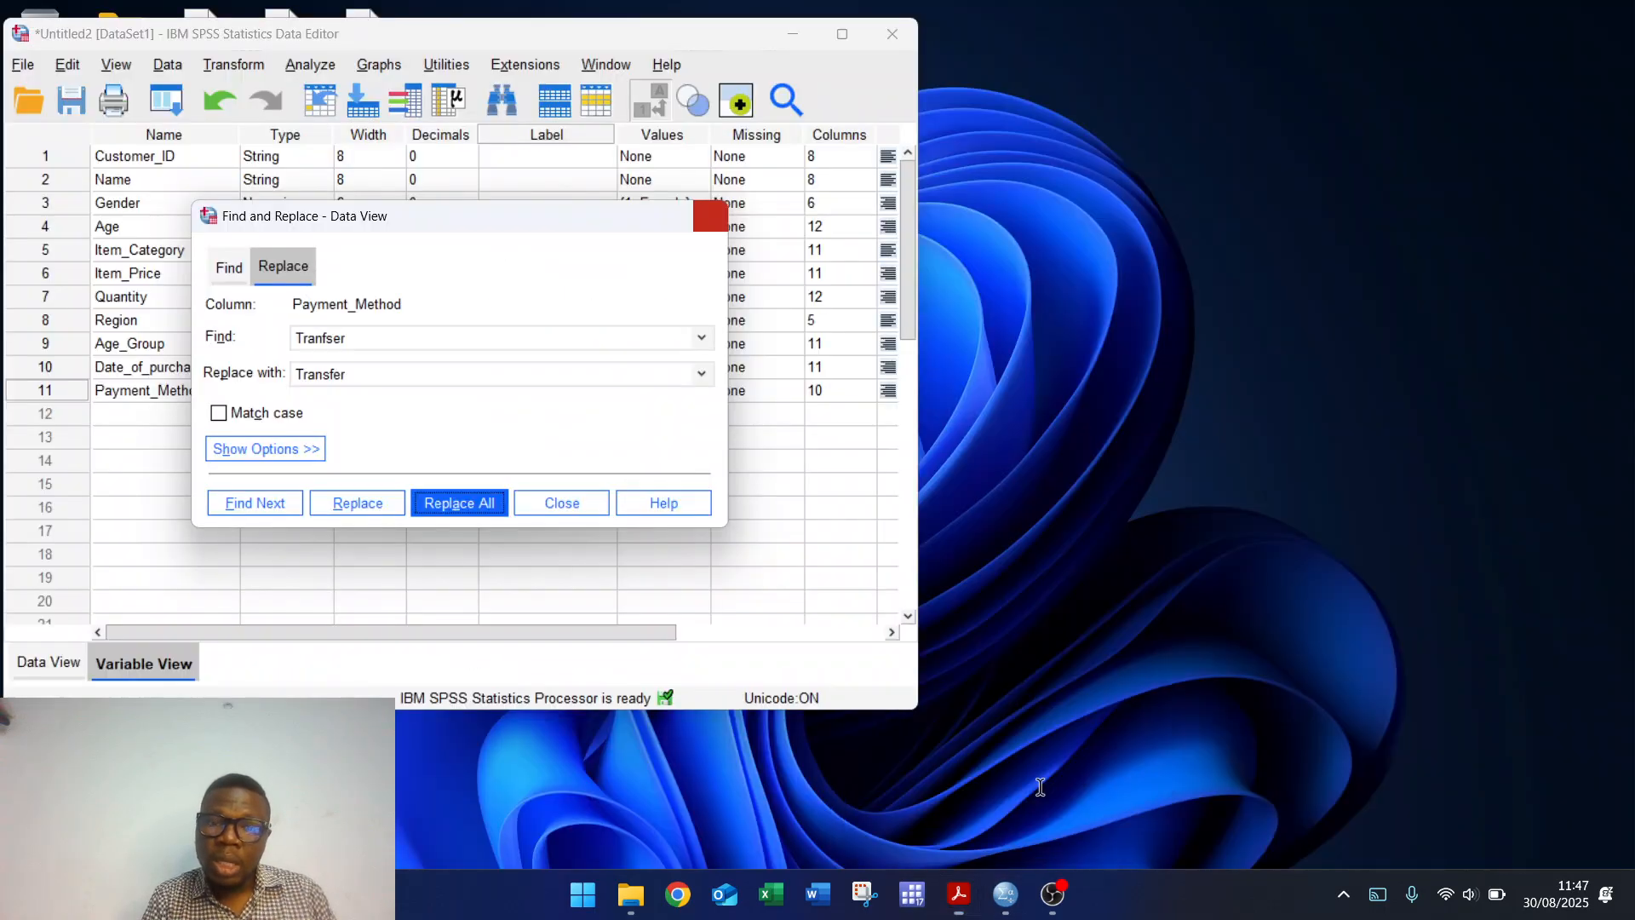
{"action": "left_click", "coordinate": [1043, 805]}
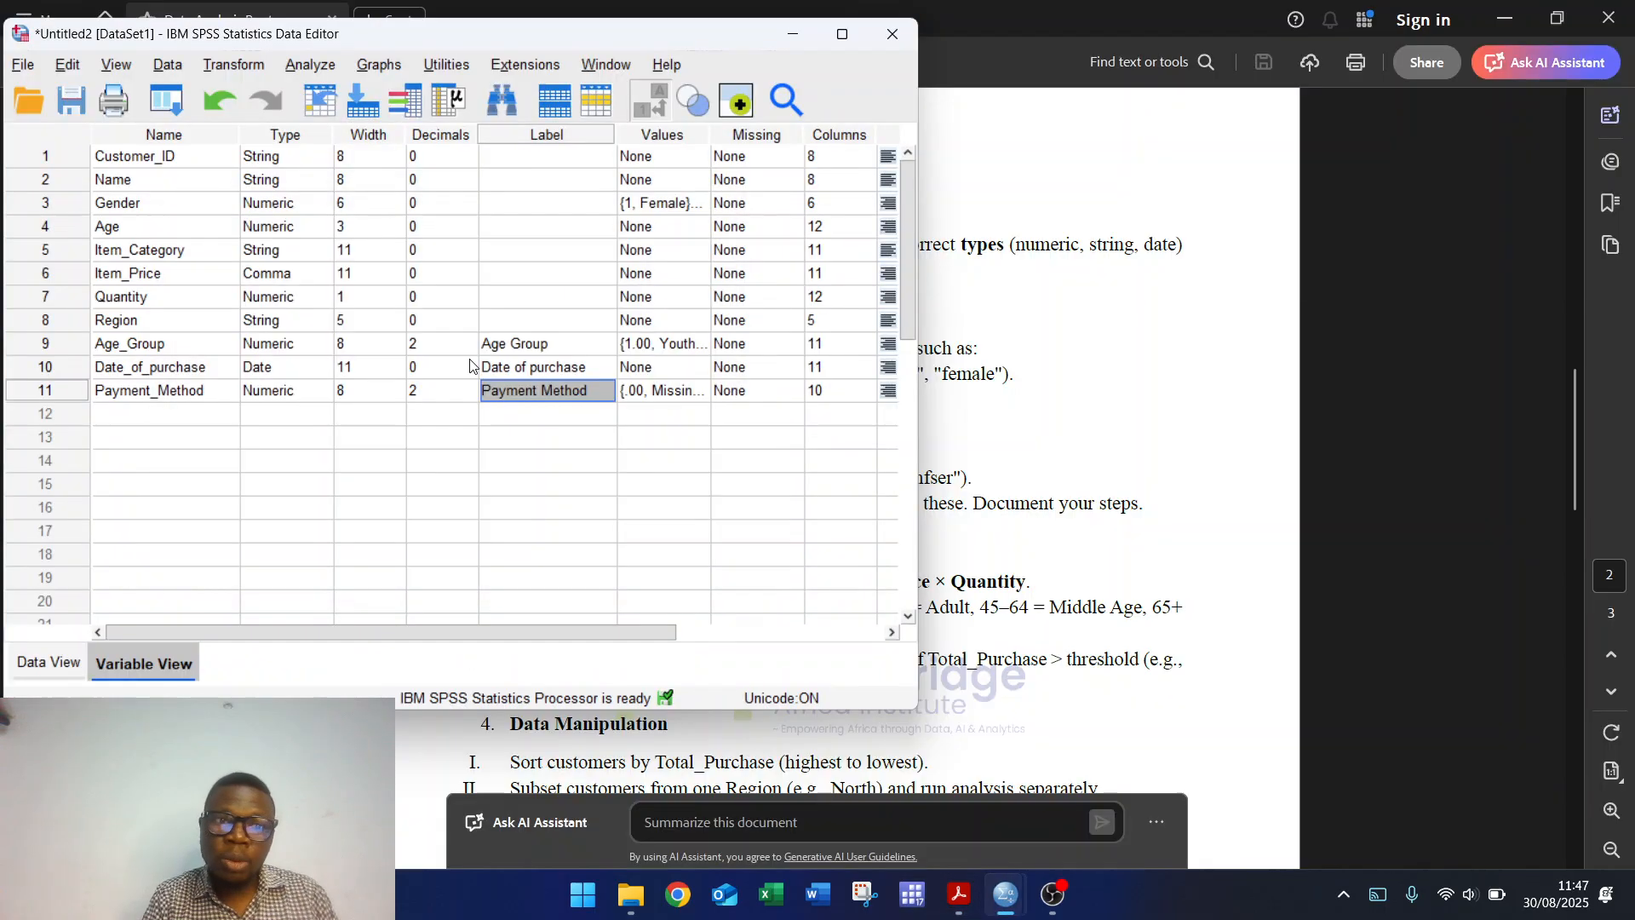
Step: Start Compute Variable with target Item_purchase labelled 'Price of Item Purchased'
{"action": "left_click", "coordinate": [235, 64]}
{"action": "left_click", "coordinate": [266, 102]}
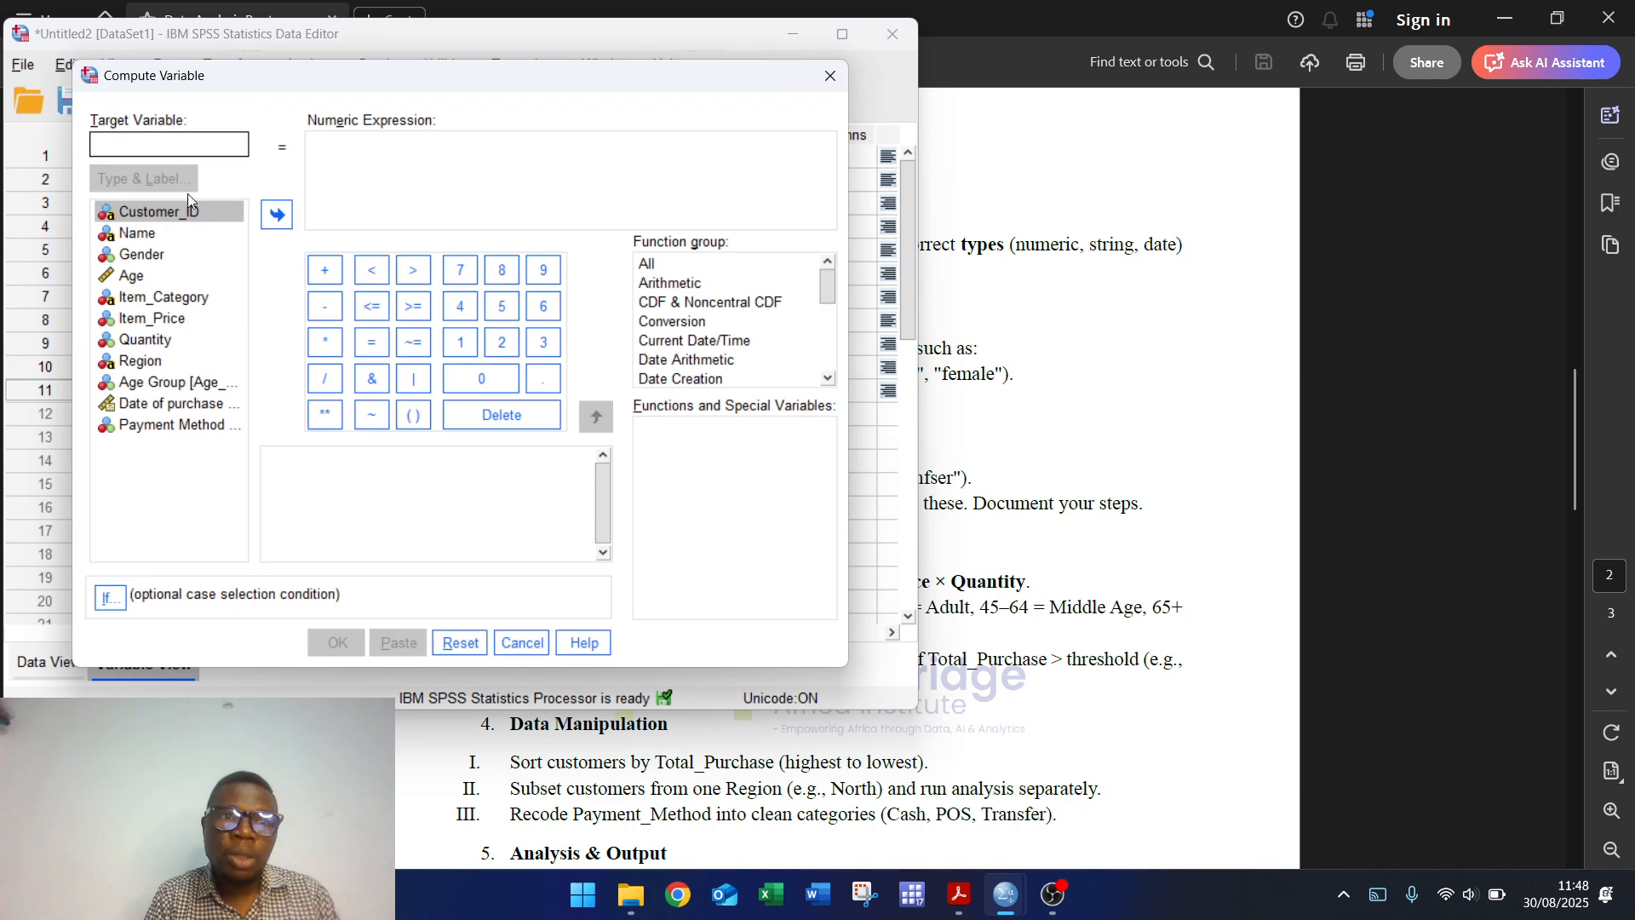
{"action": "type", "text": "Item"}
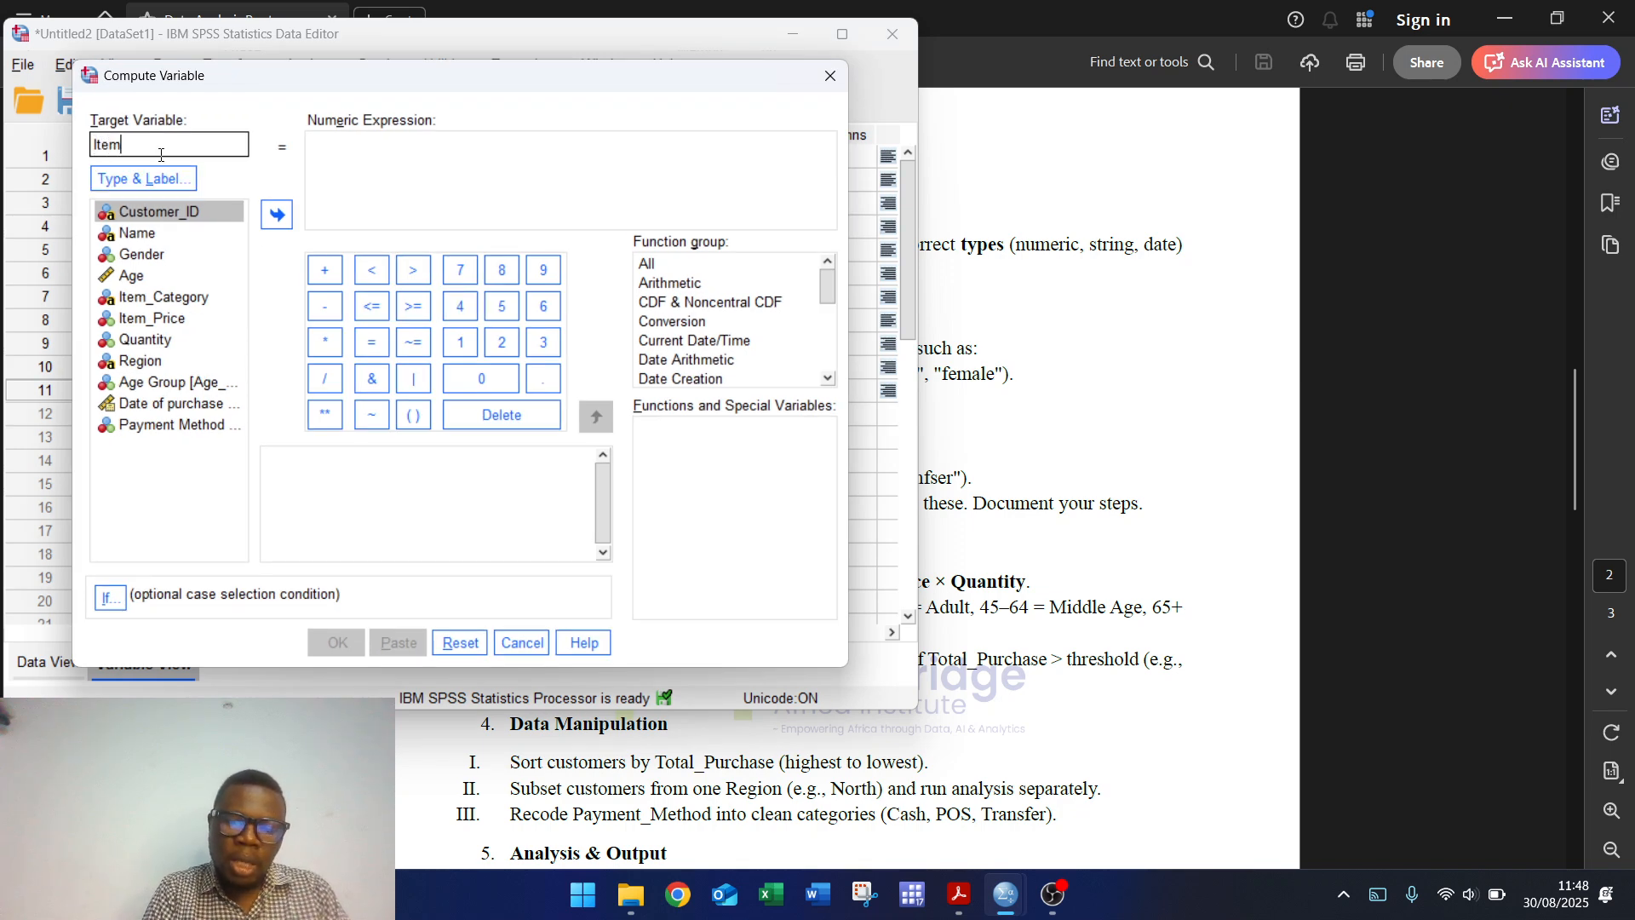
{"action": "type", "text": "_purcha"}
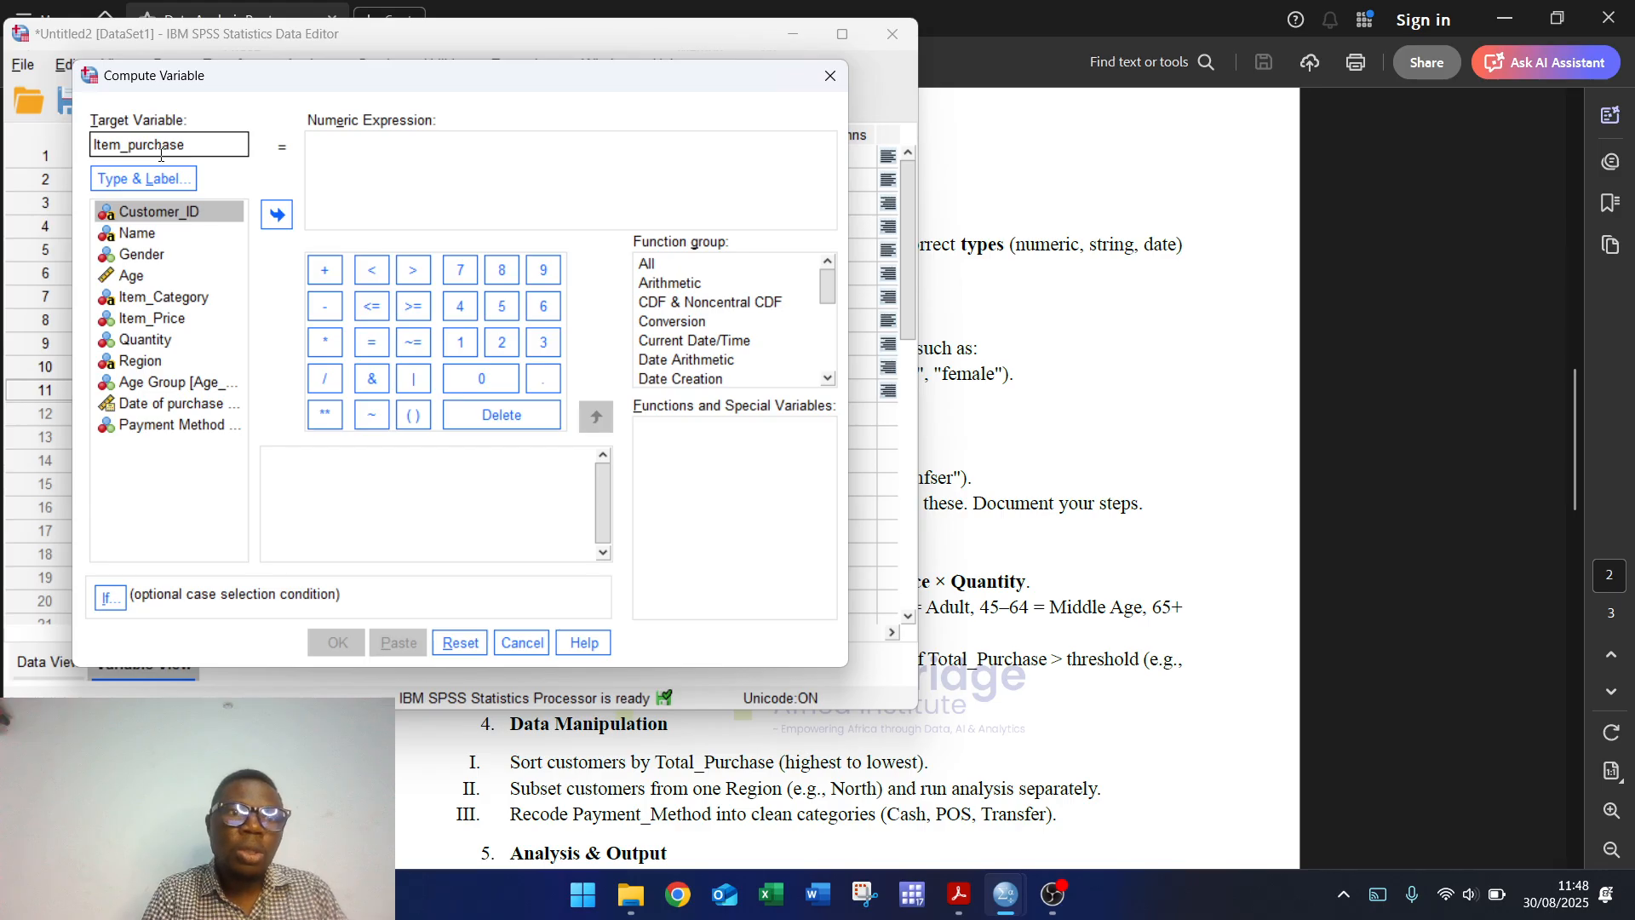
{"action": "type", "text": "se"}
{"action": "left_click", "coordinate": [162, 178]}
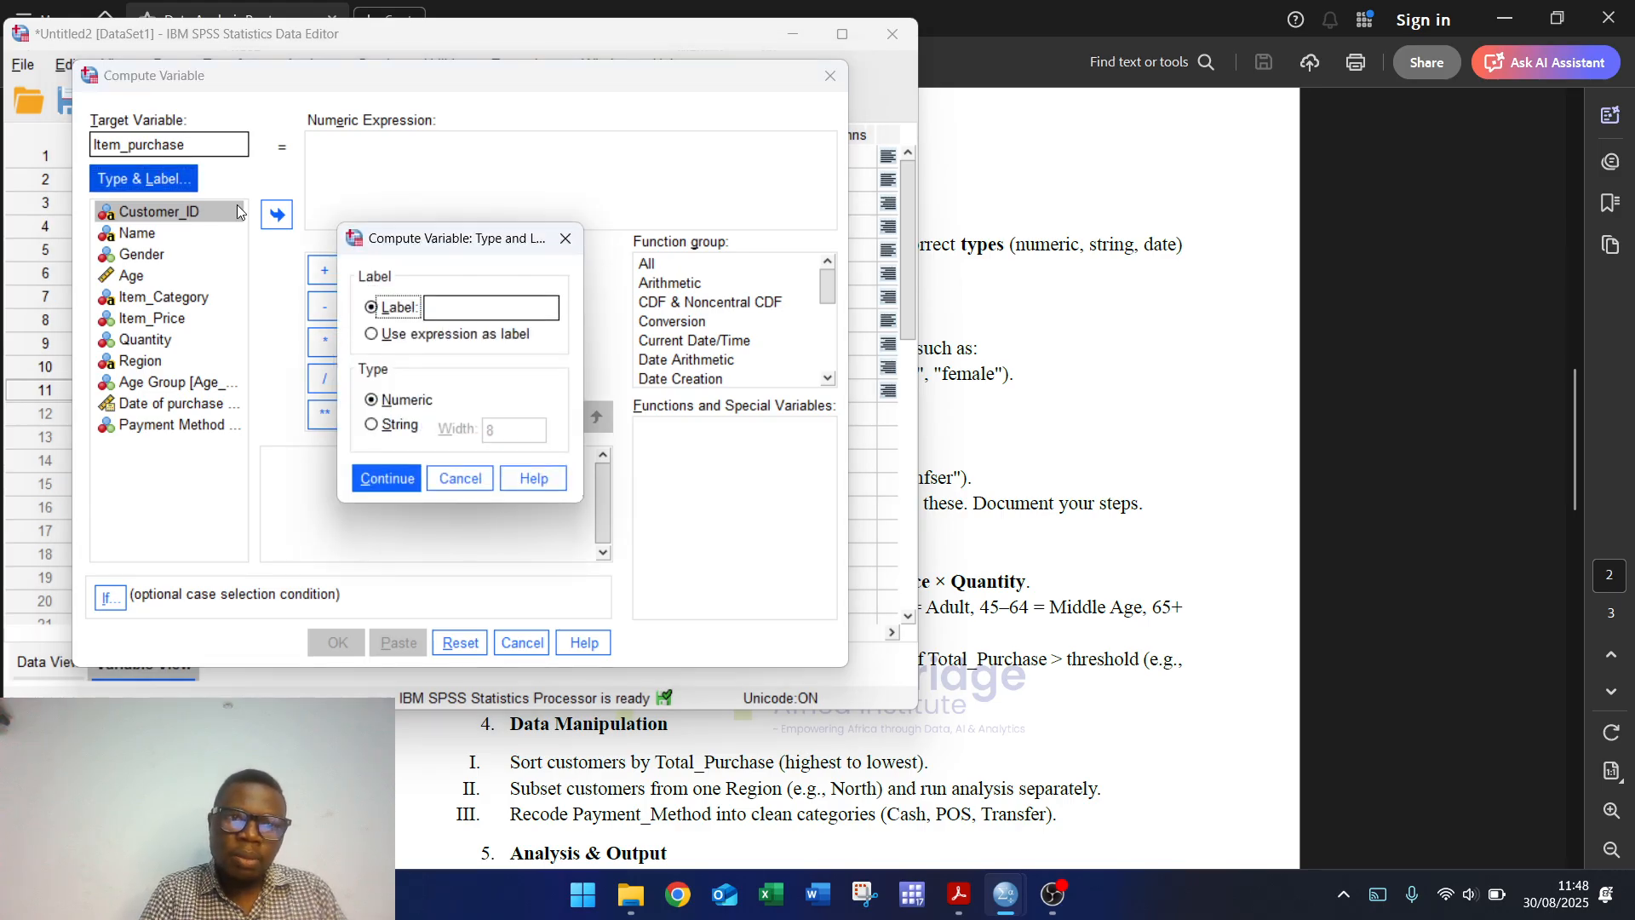
{"action": "left_click", "coordinate": [470, 307]}
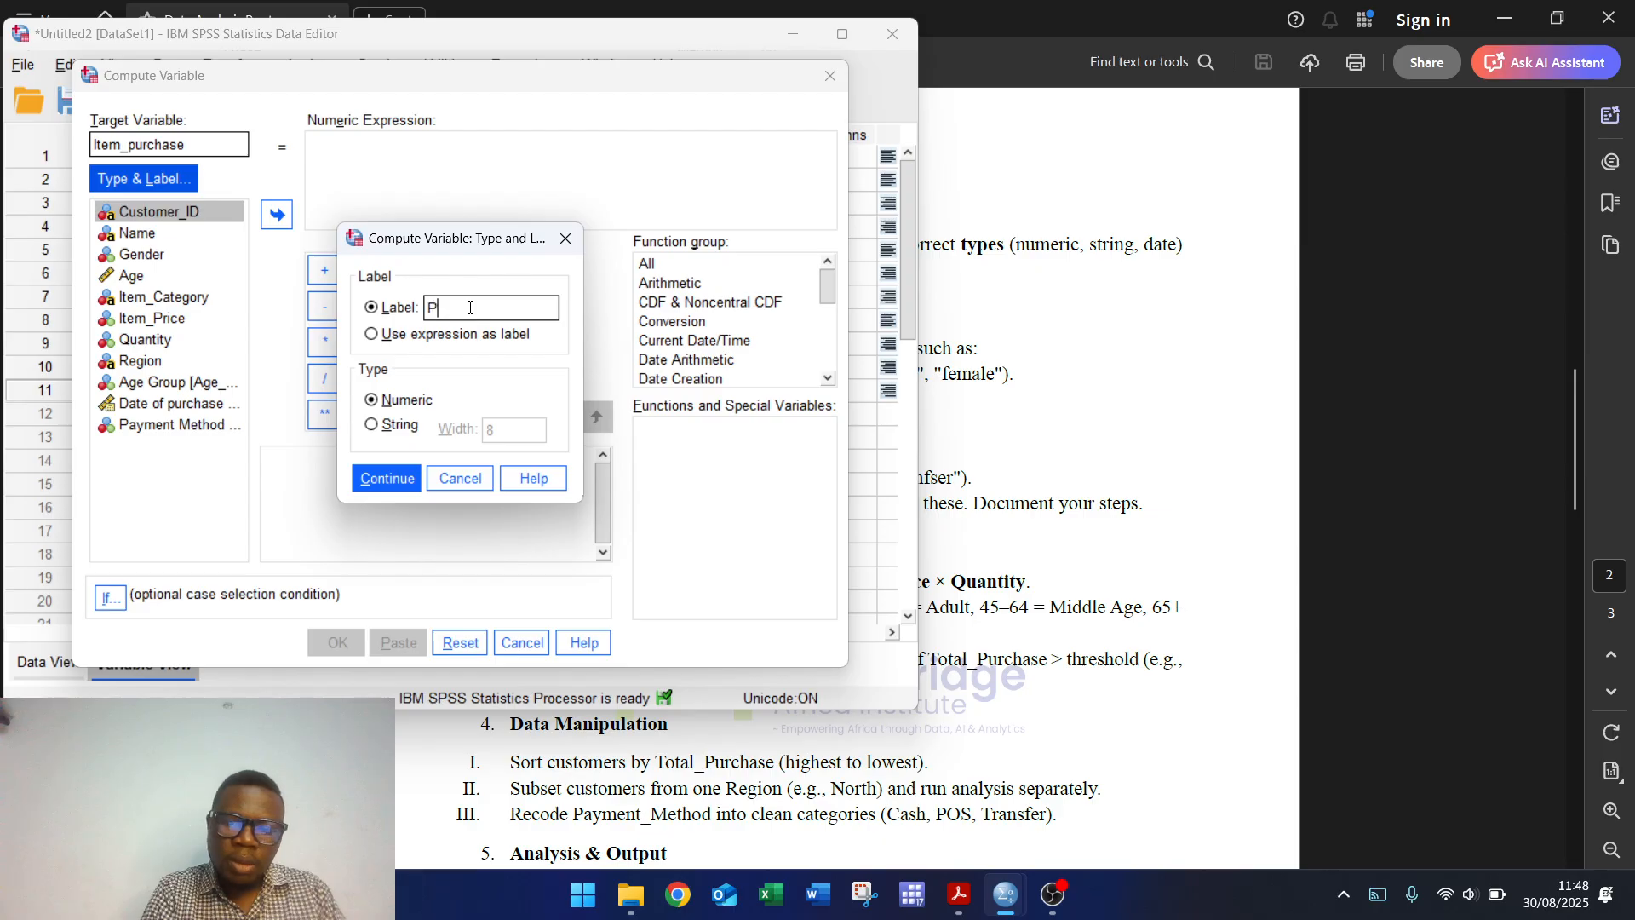
{"action": "type", "text": "Price d"}
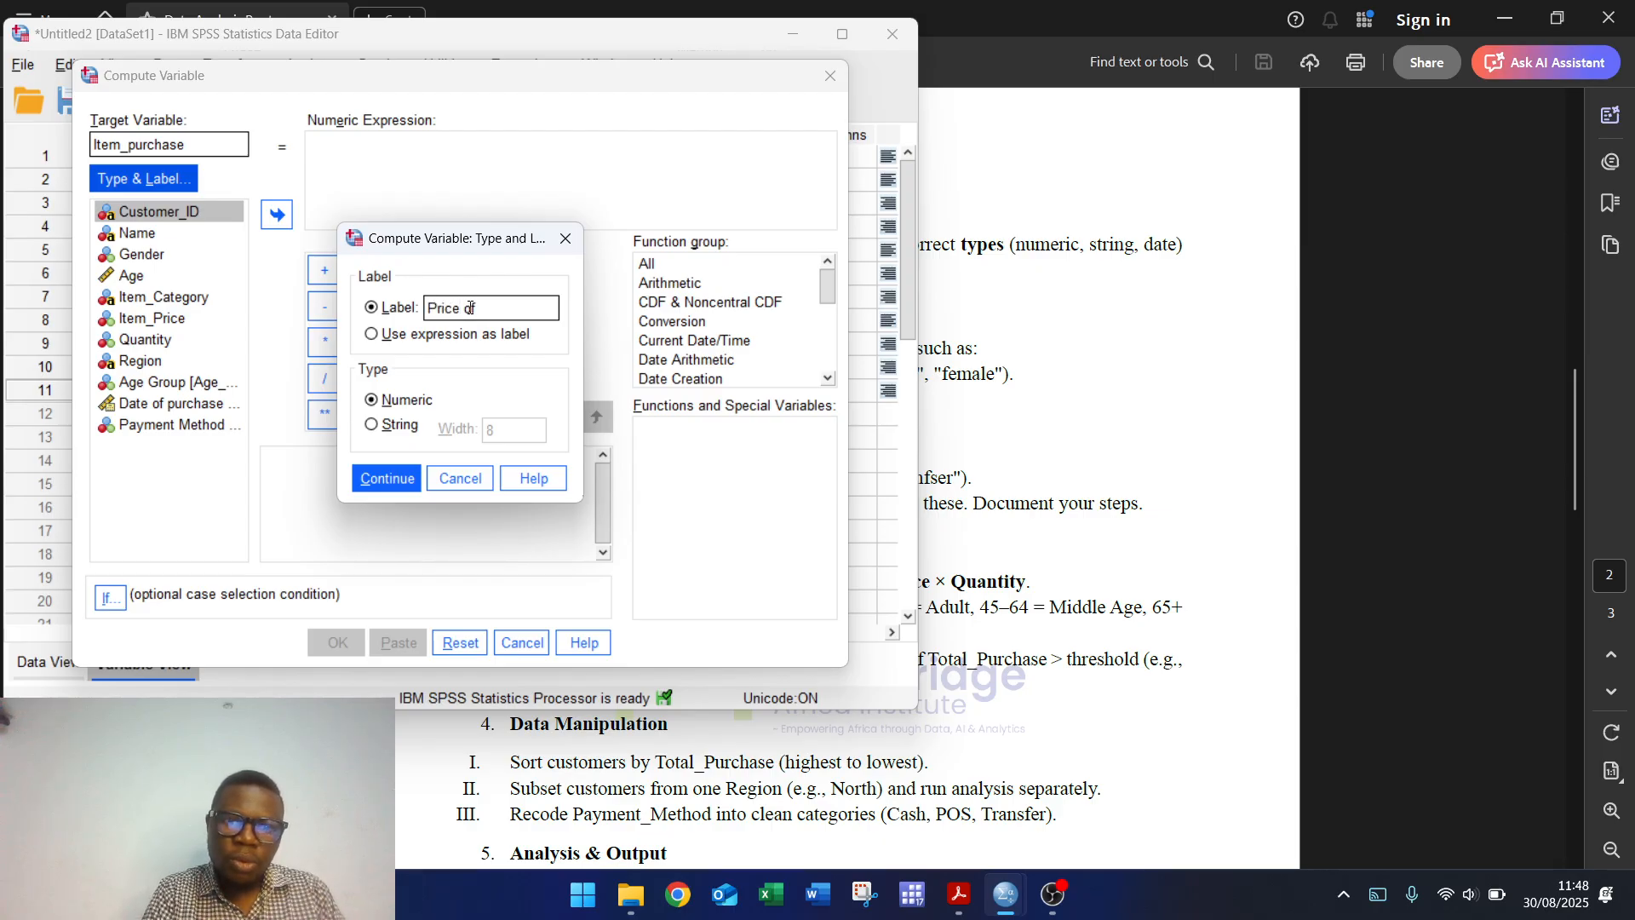
{"action": "type", "text": "f I"}
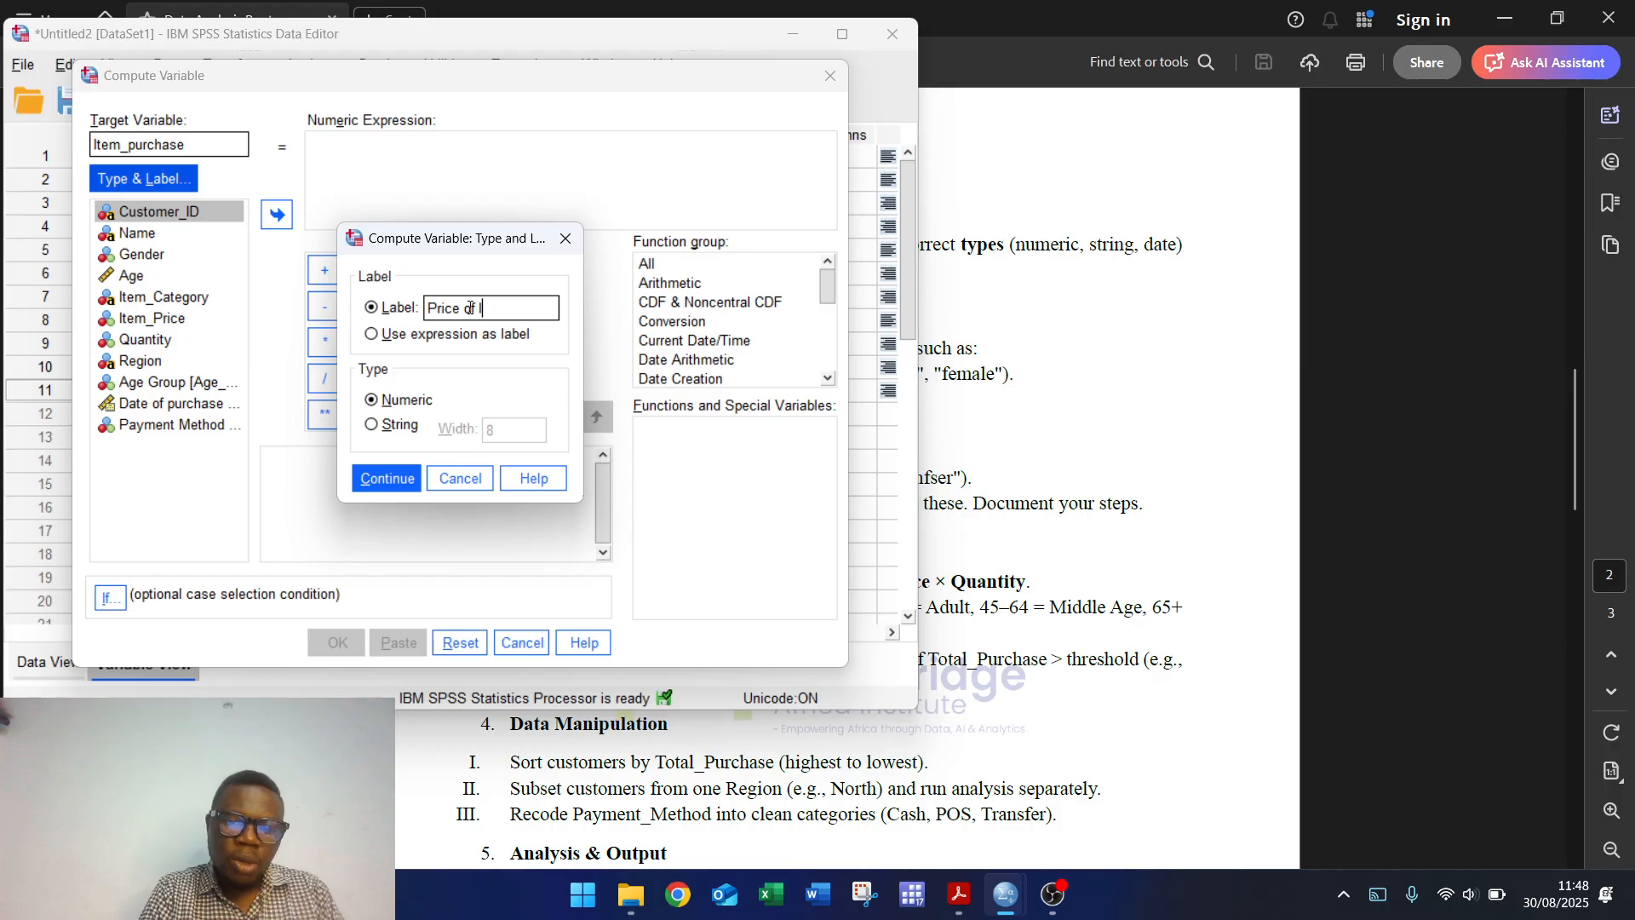
{"action": "type", "text": "tem Pu"}
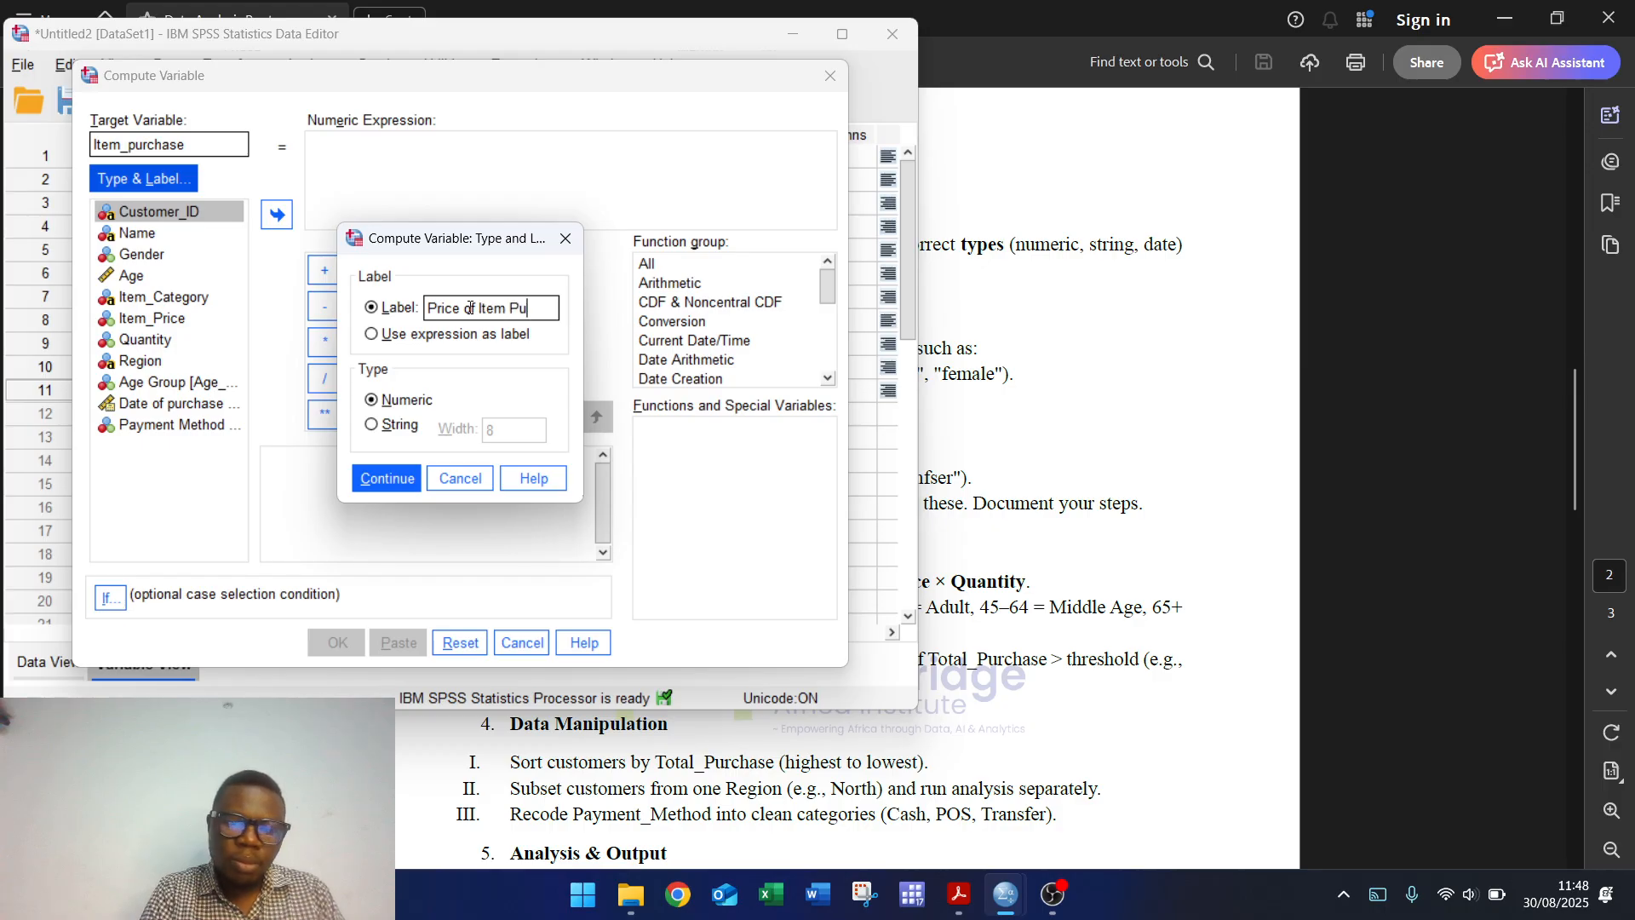
{"action": "type", "text": "rchased"}
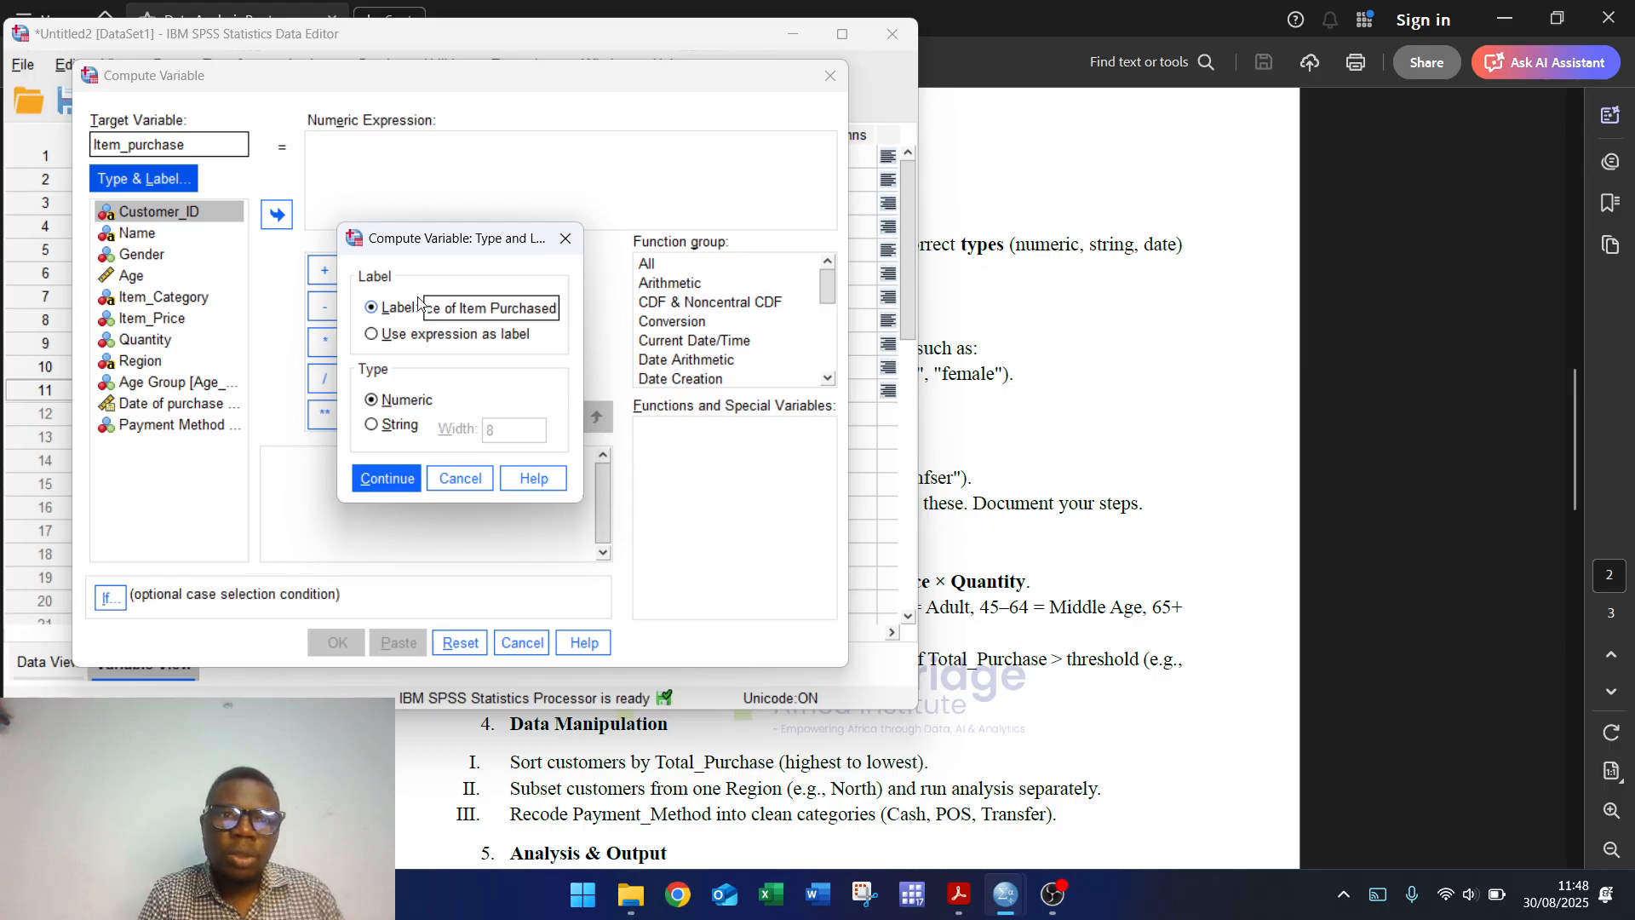
{"action": "left_click", "coordinate": [385, 478]}
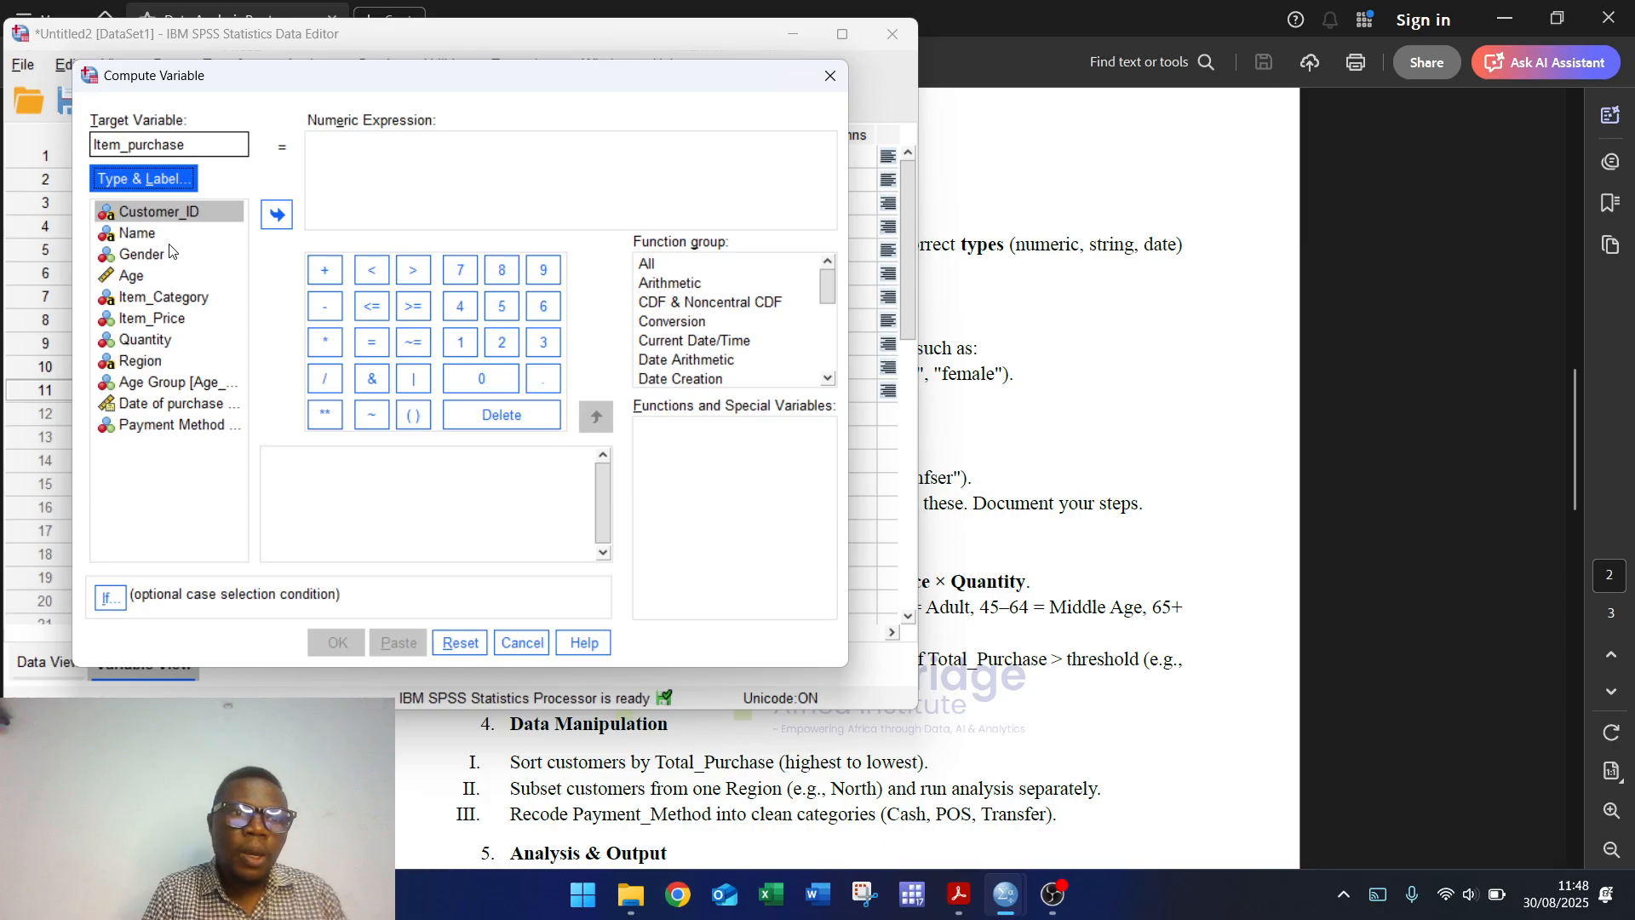
Step: Compute Item_purchase as Item_Price * Quantity and view the new values in Data View
{"action": "left_click", "coordinate": [162, 320]}
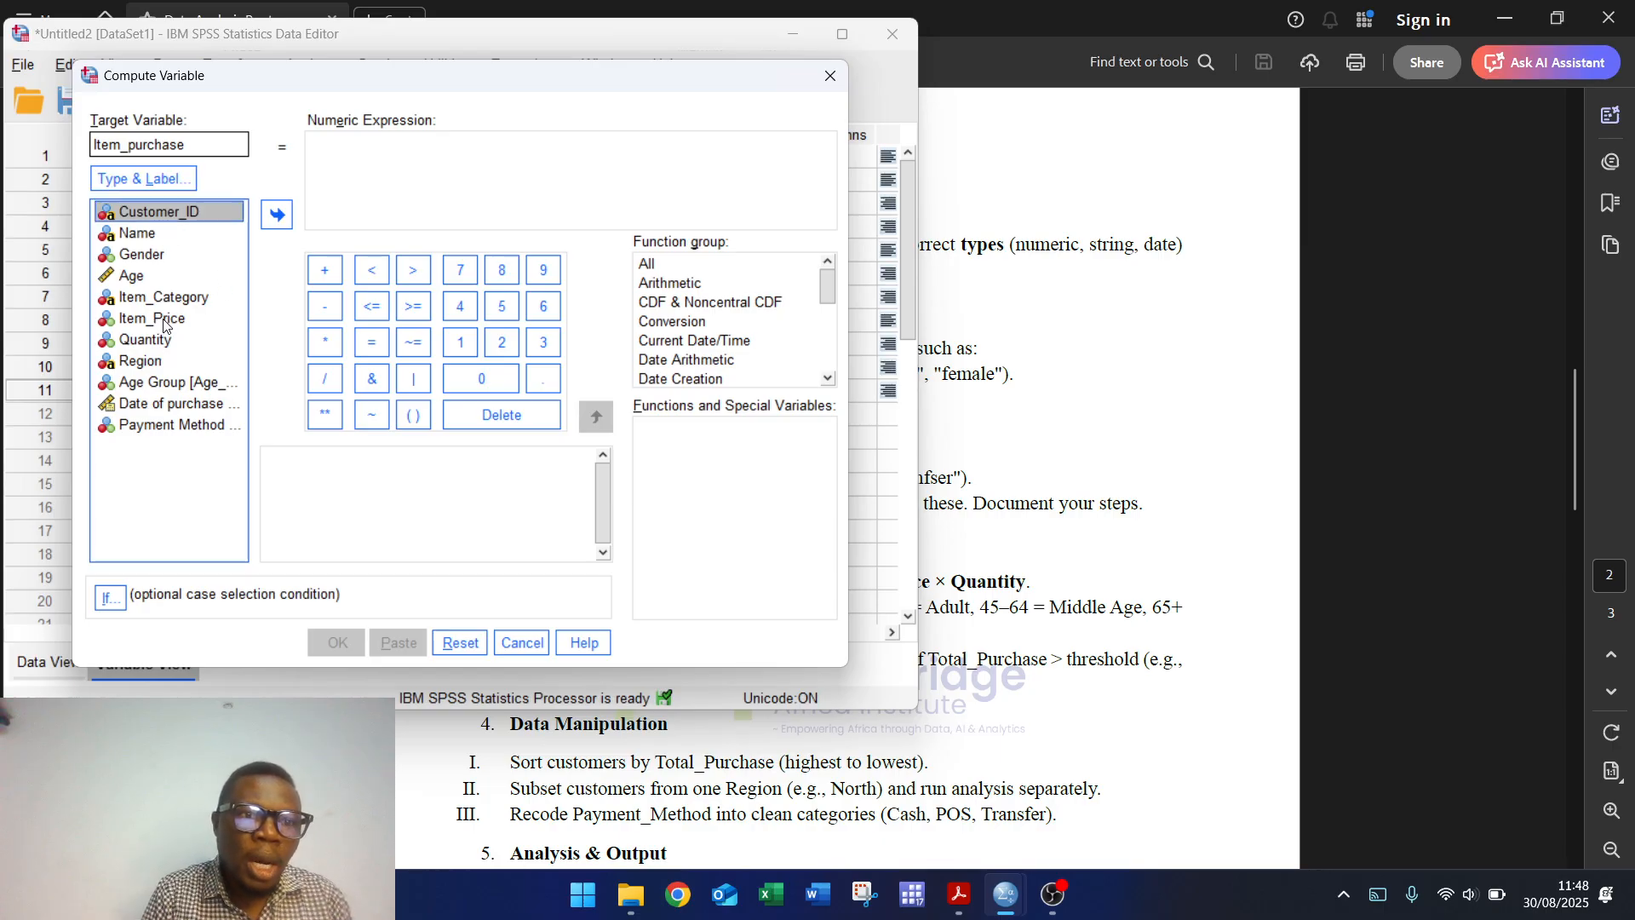
{"action": "left_click", "coordinate": [276, 215]}
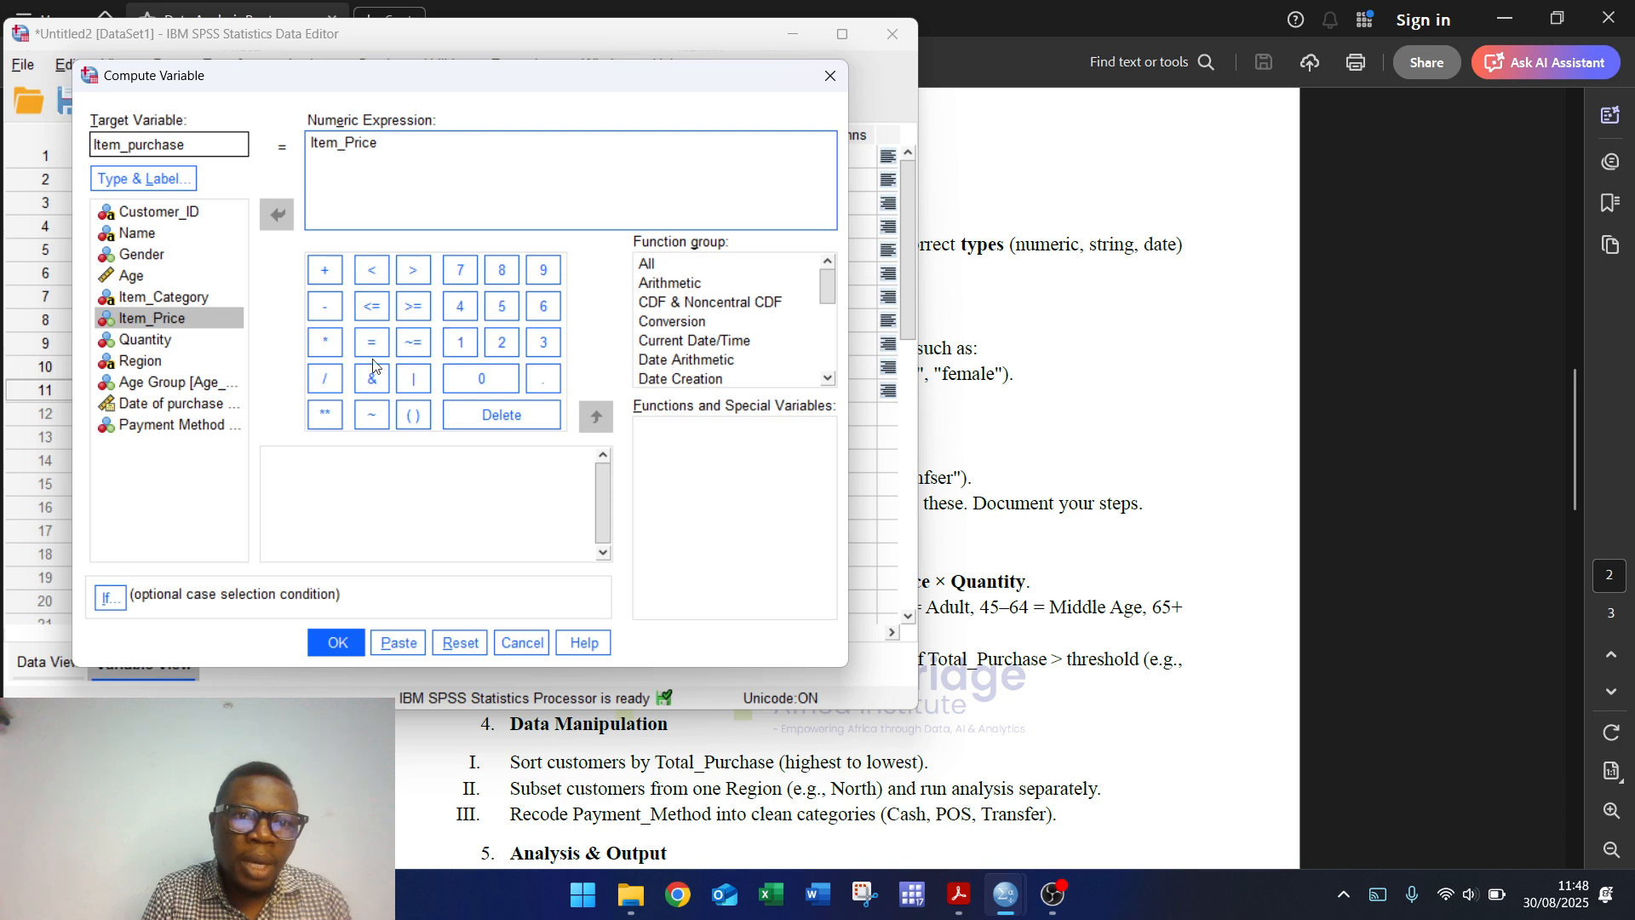
{"action": "left_click", "coordinate": [333, 342]}
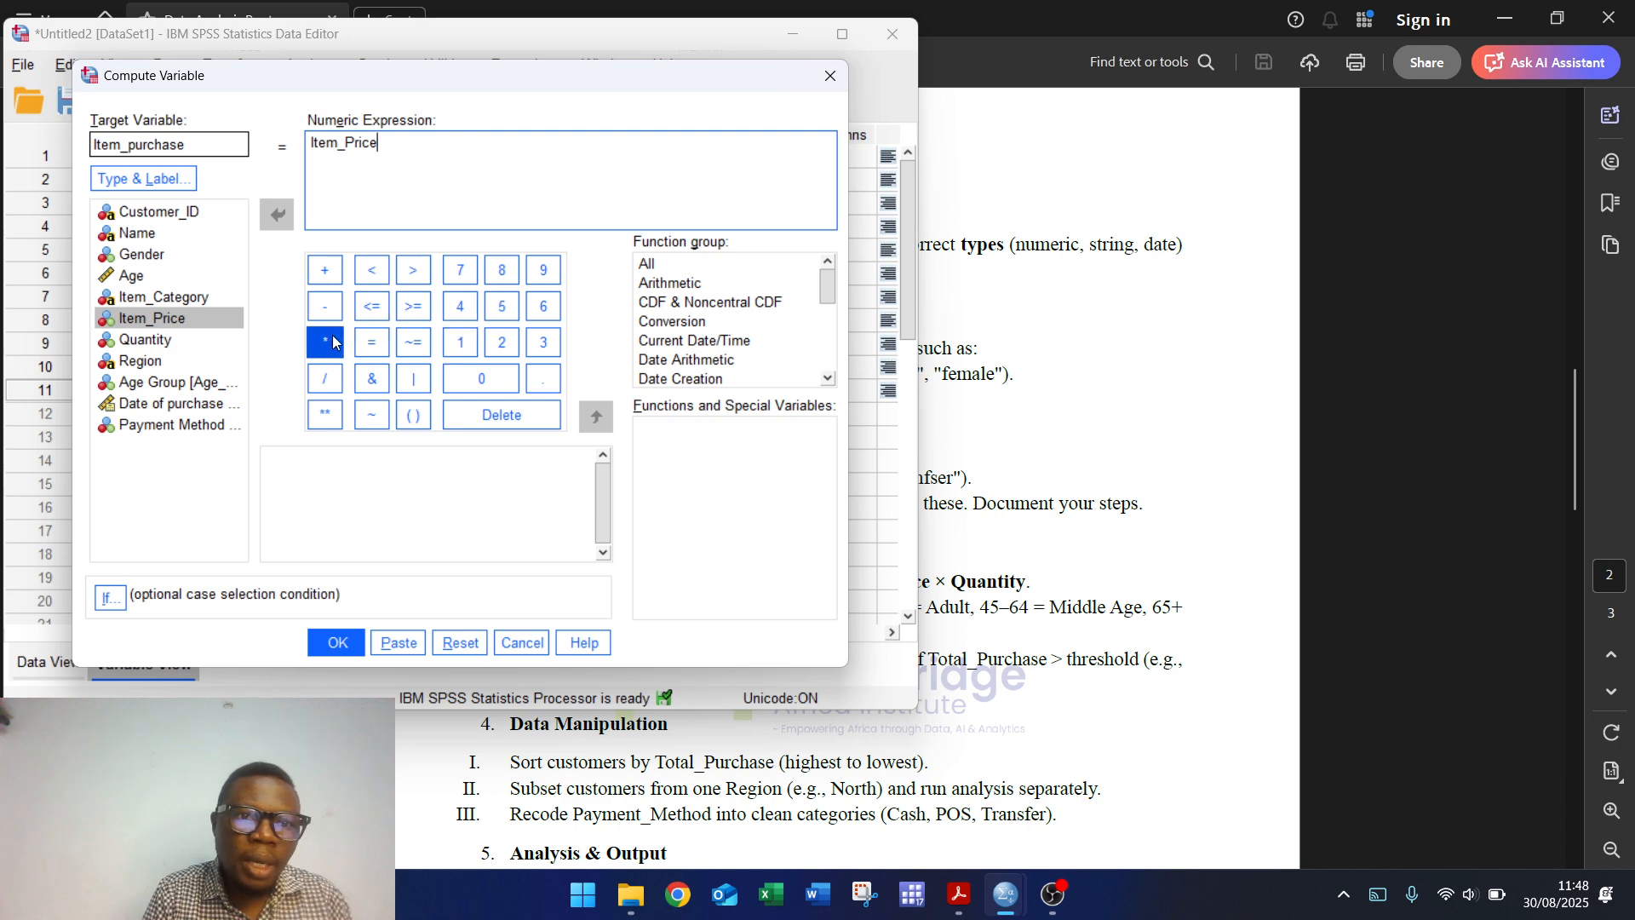
{"action": "left_click", "coordinate": [163, 340]}
{"action": "left_click", "coordinate": [279, 216]}
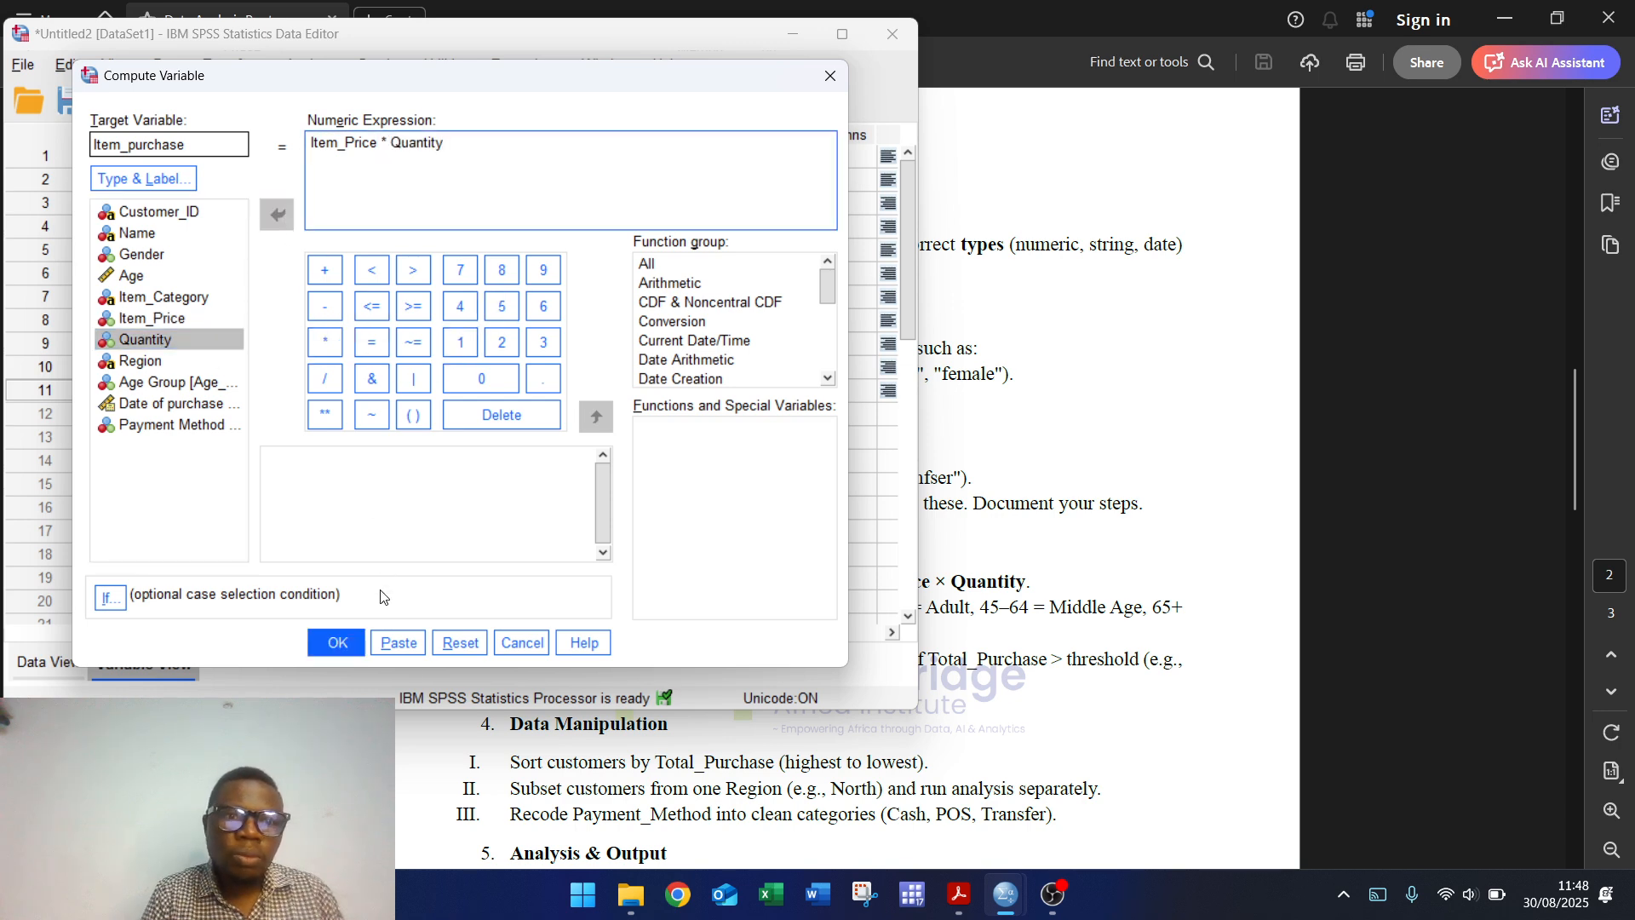
{"action": "left_click", "coordinate": [337, 642]}
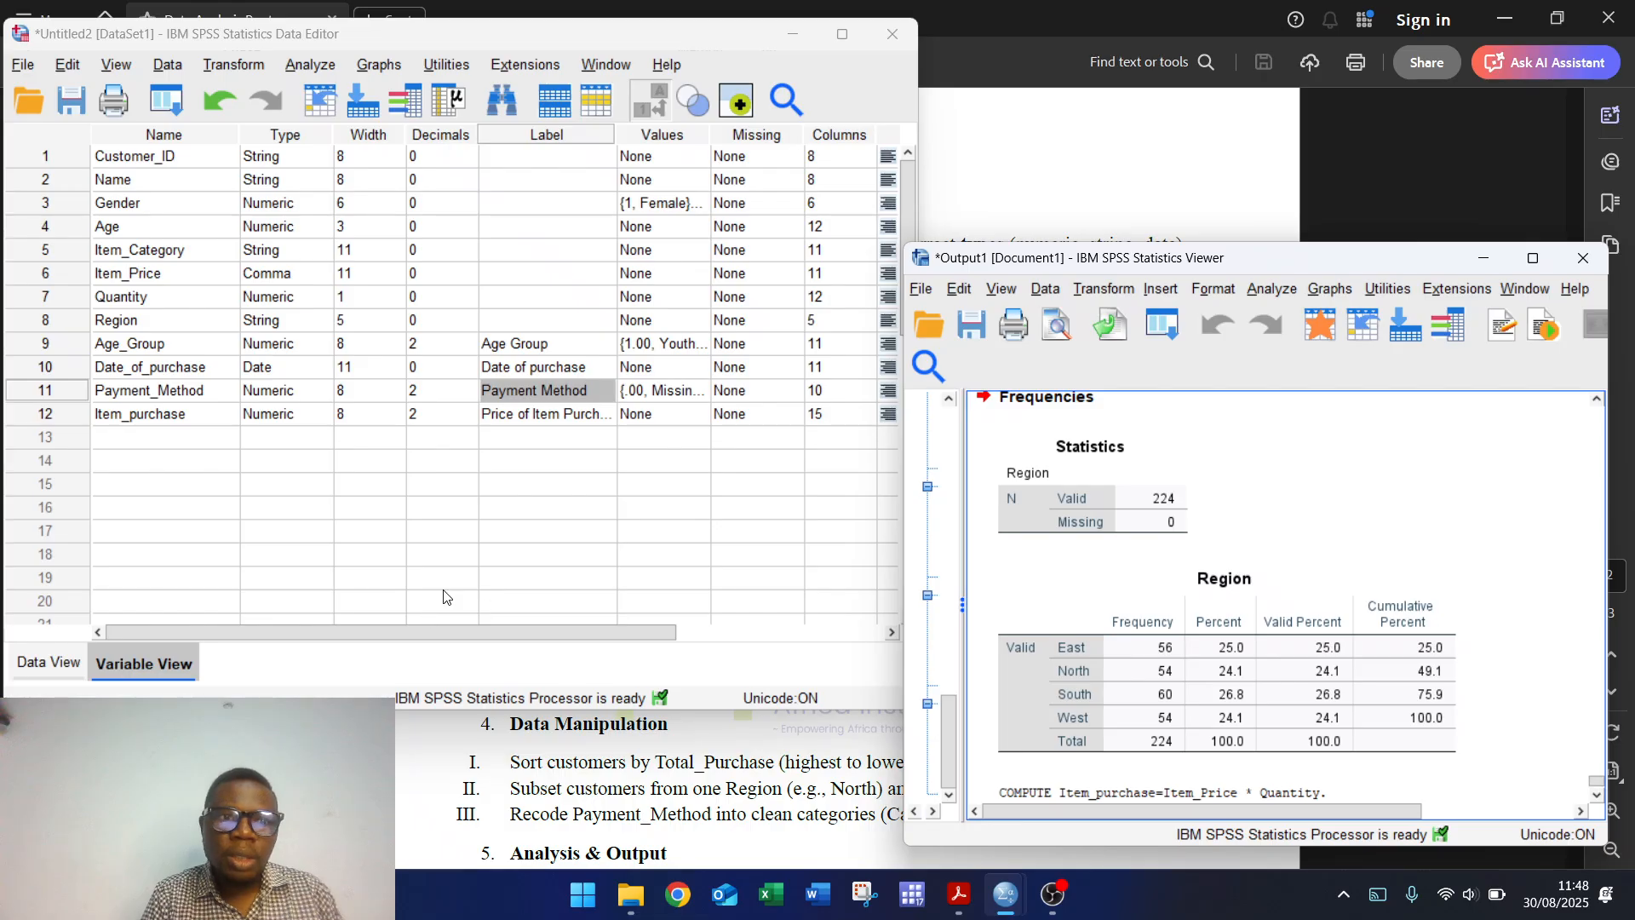
{"action": "left_click", "coordinate": [26, 660]}
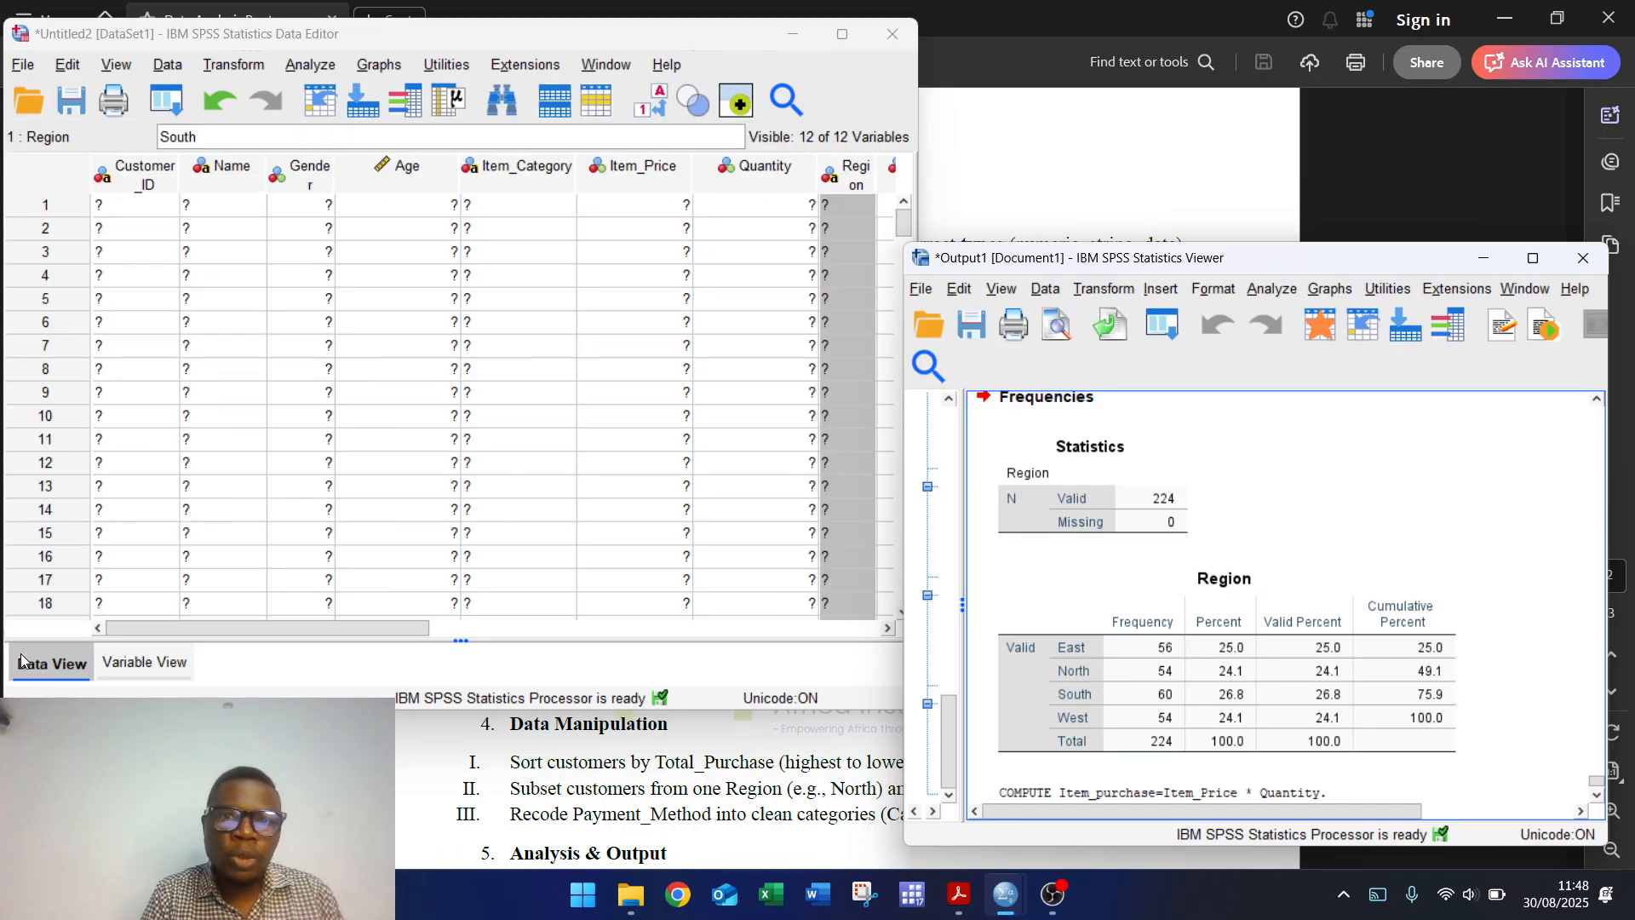
{"action": "left_click", "coordinate": [886, 629]}
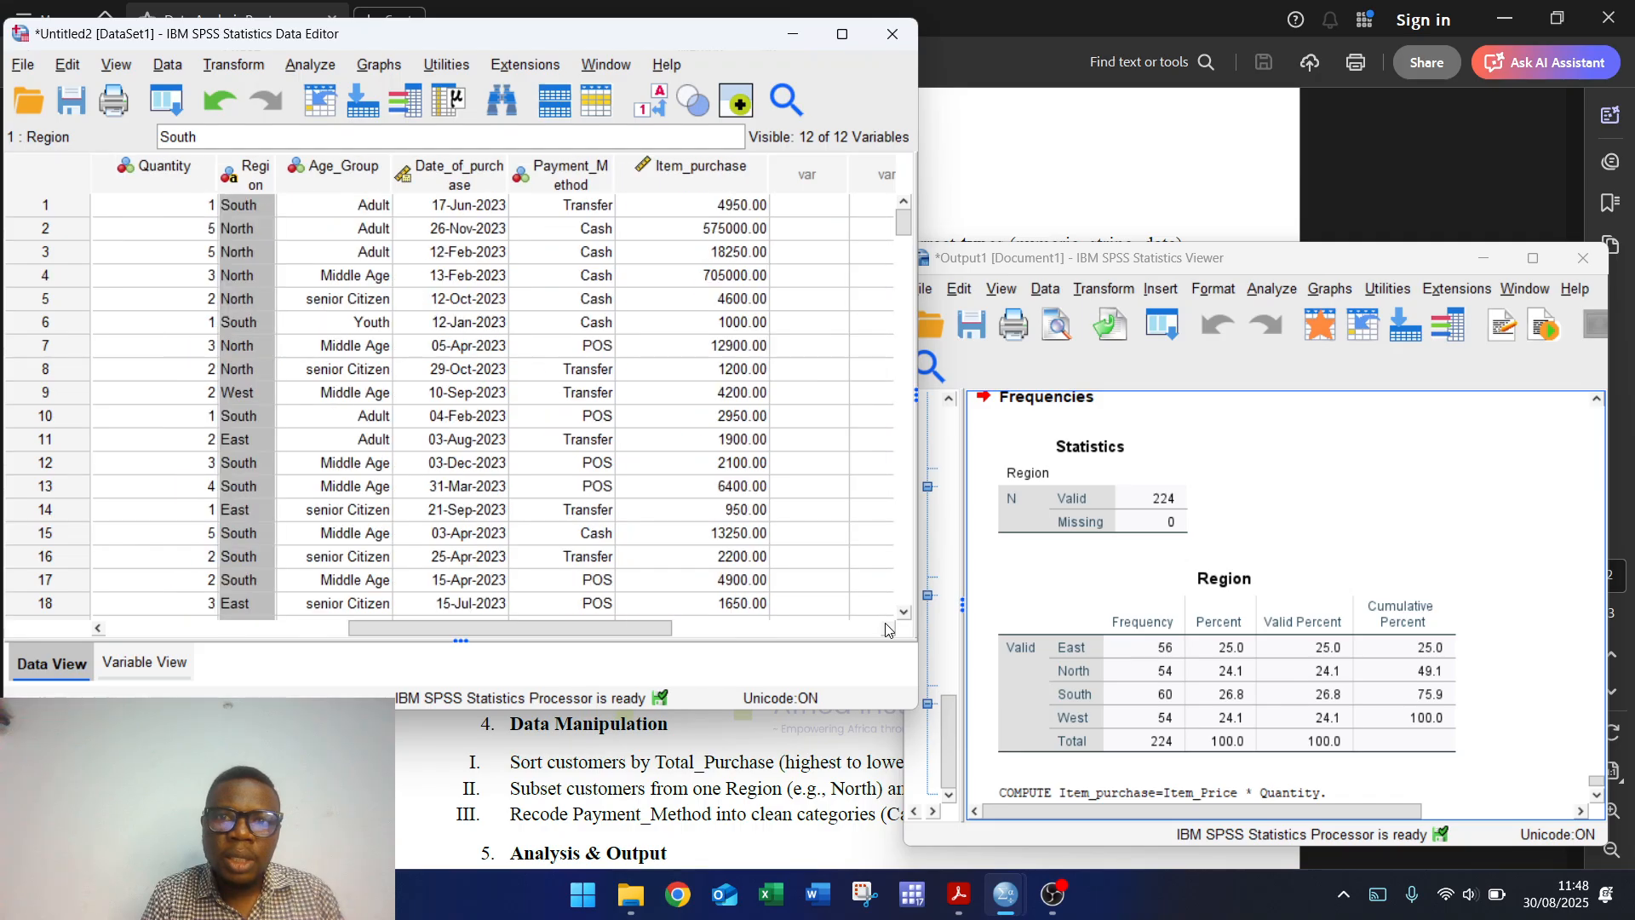
Step: Change Item_purchase's type from Numeric to Comma, then return to the data grid
{"action": "scroll", "coordinate": [885, 613], "scroll_direction": "down", "scroll_amount": 6}
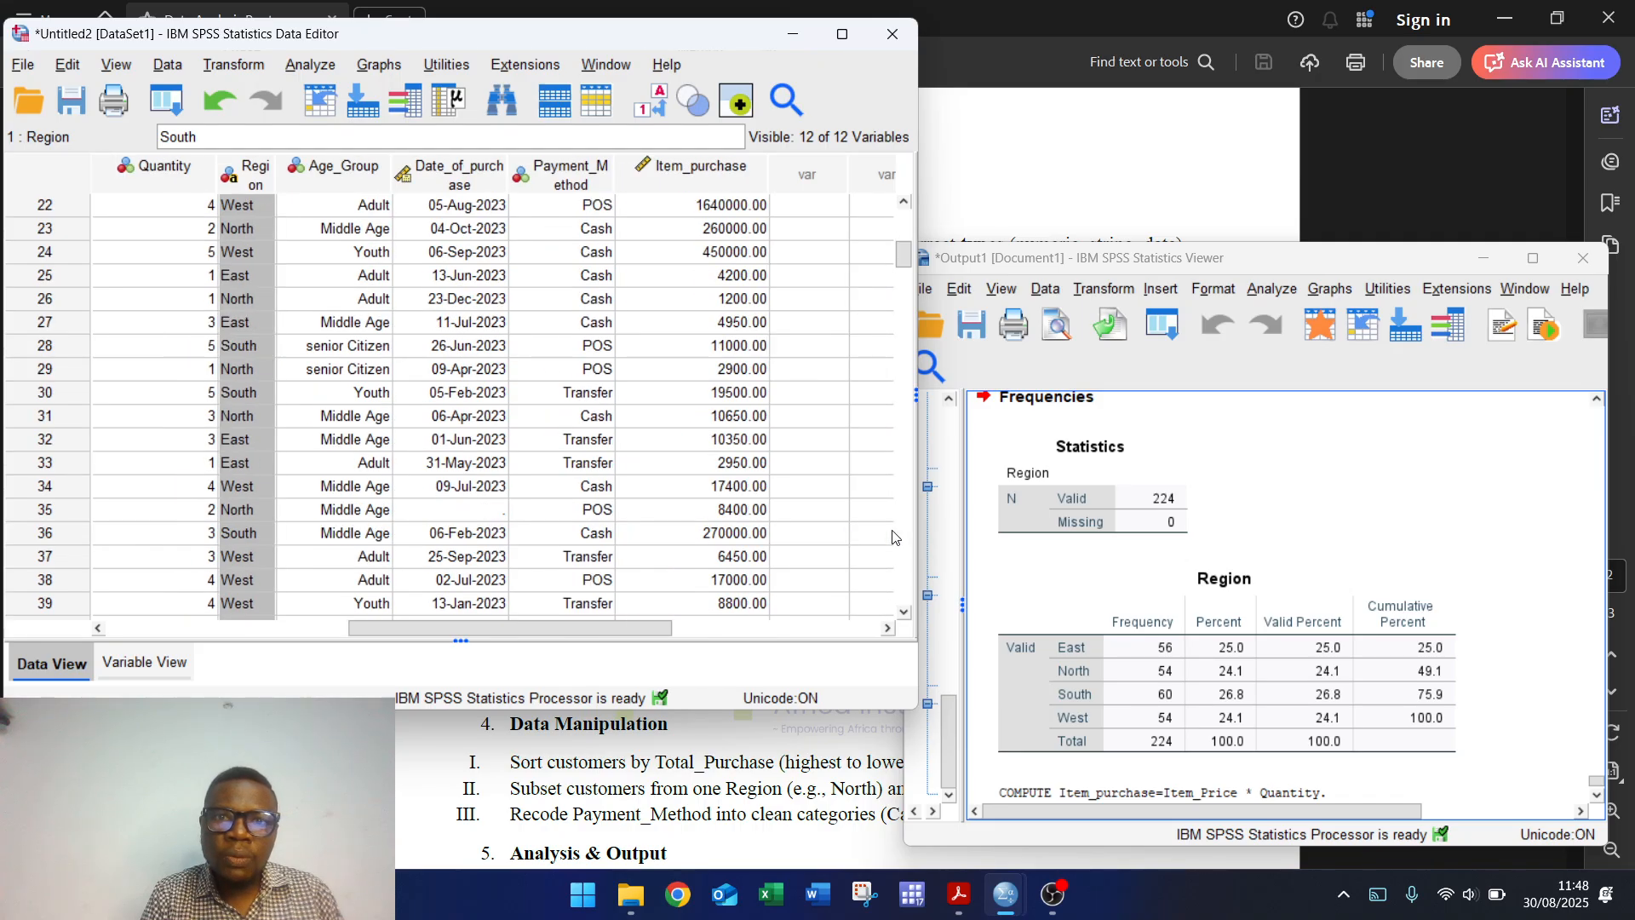
{"action": "left_click", "coordinate": [124, 664]}
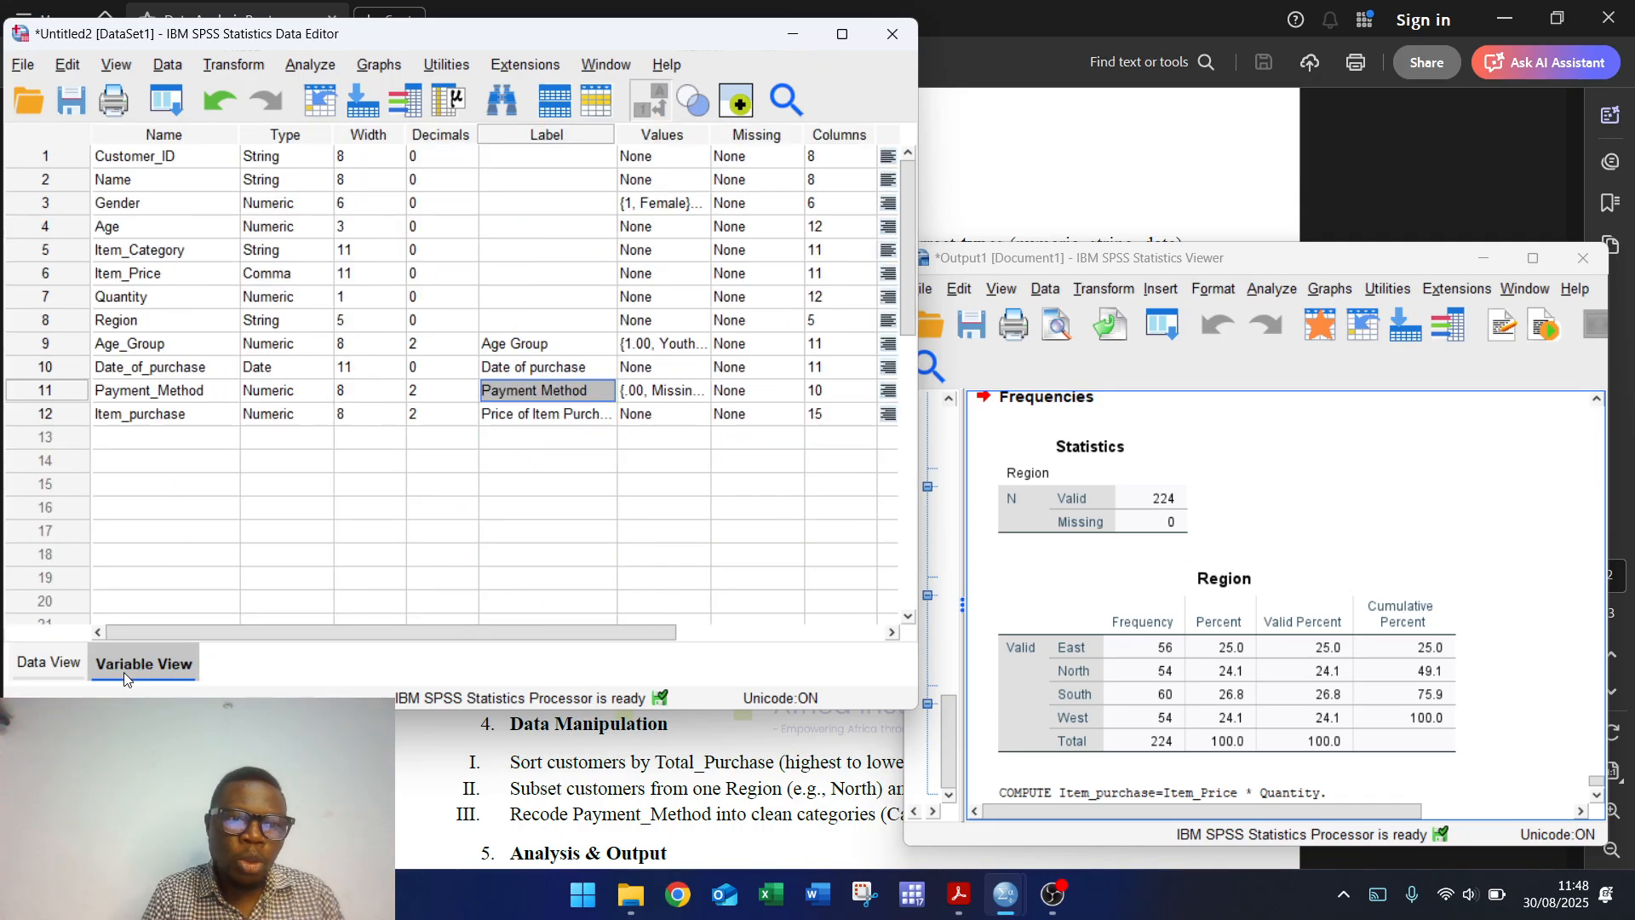
{"action": "left_click", "coordinate": [312, 418]}
{"action": "left_click", "coordinate": [320, 415]}
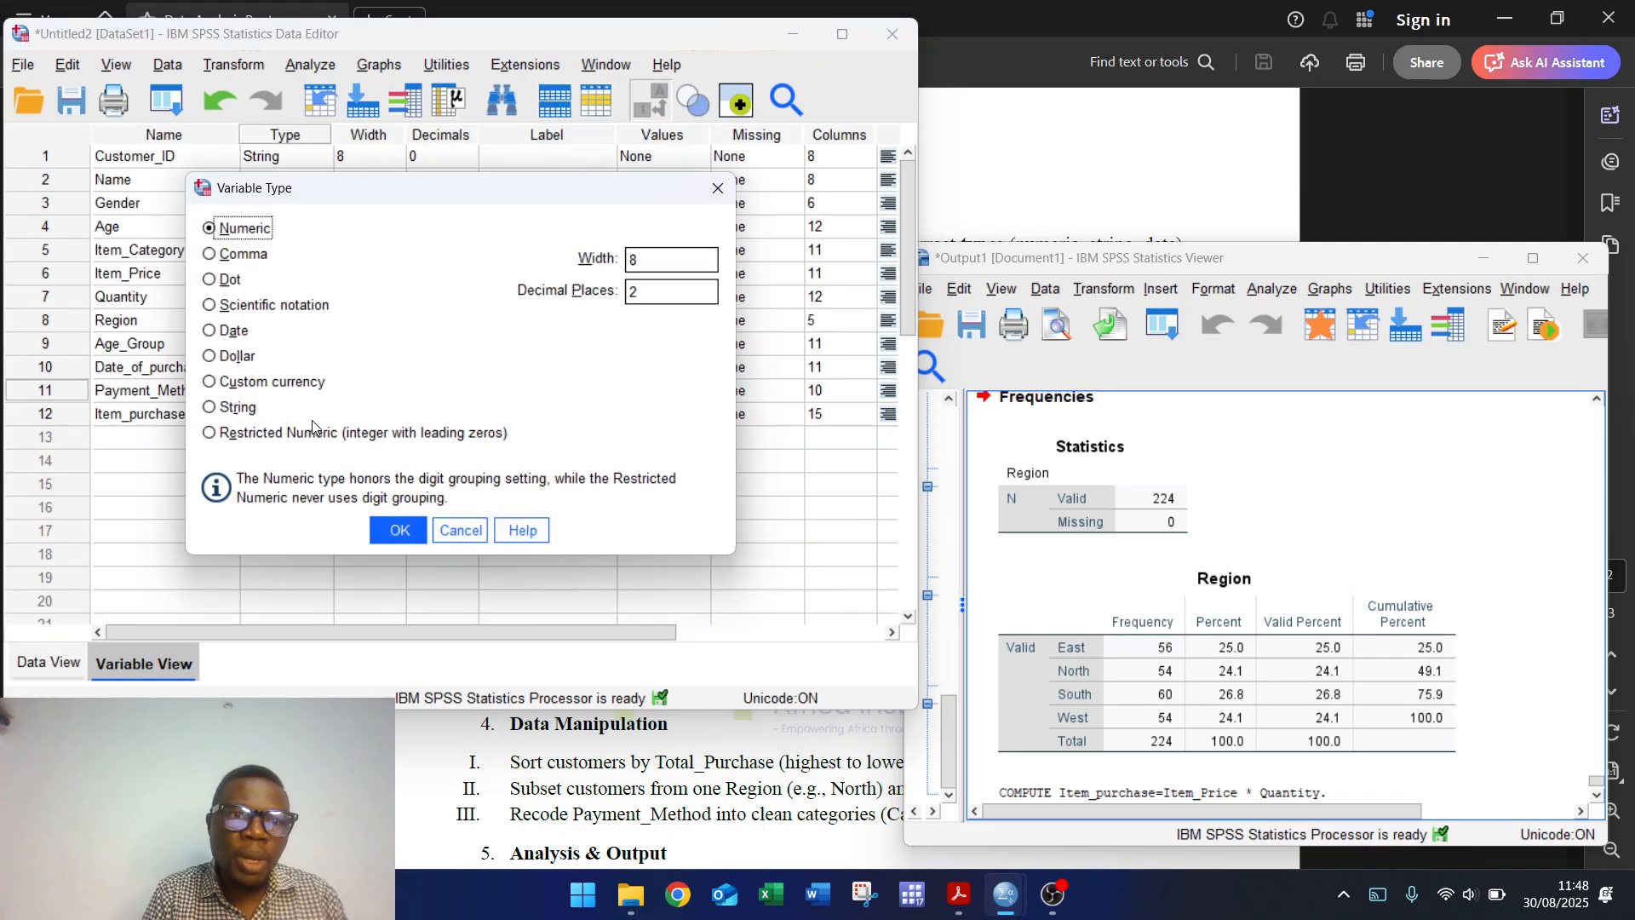
{"action": "left_click", "coordinate": [242, 254]}
{"action": "left_click", "coordinate": [397, 531]}
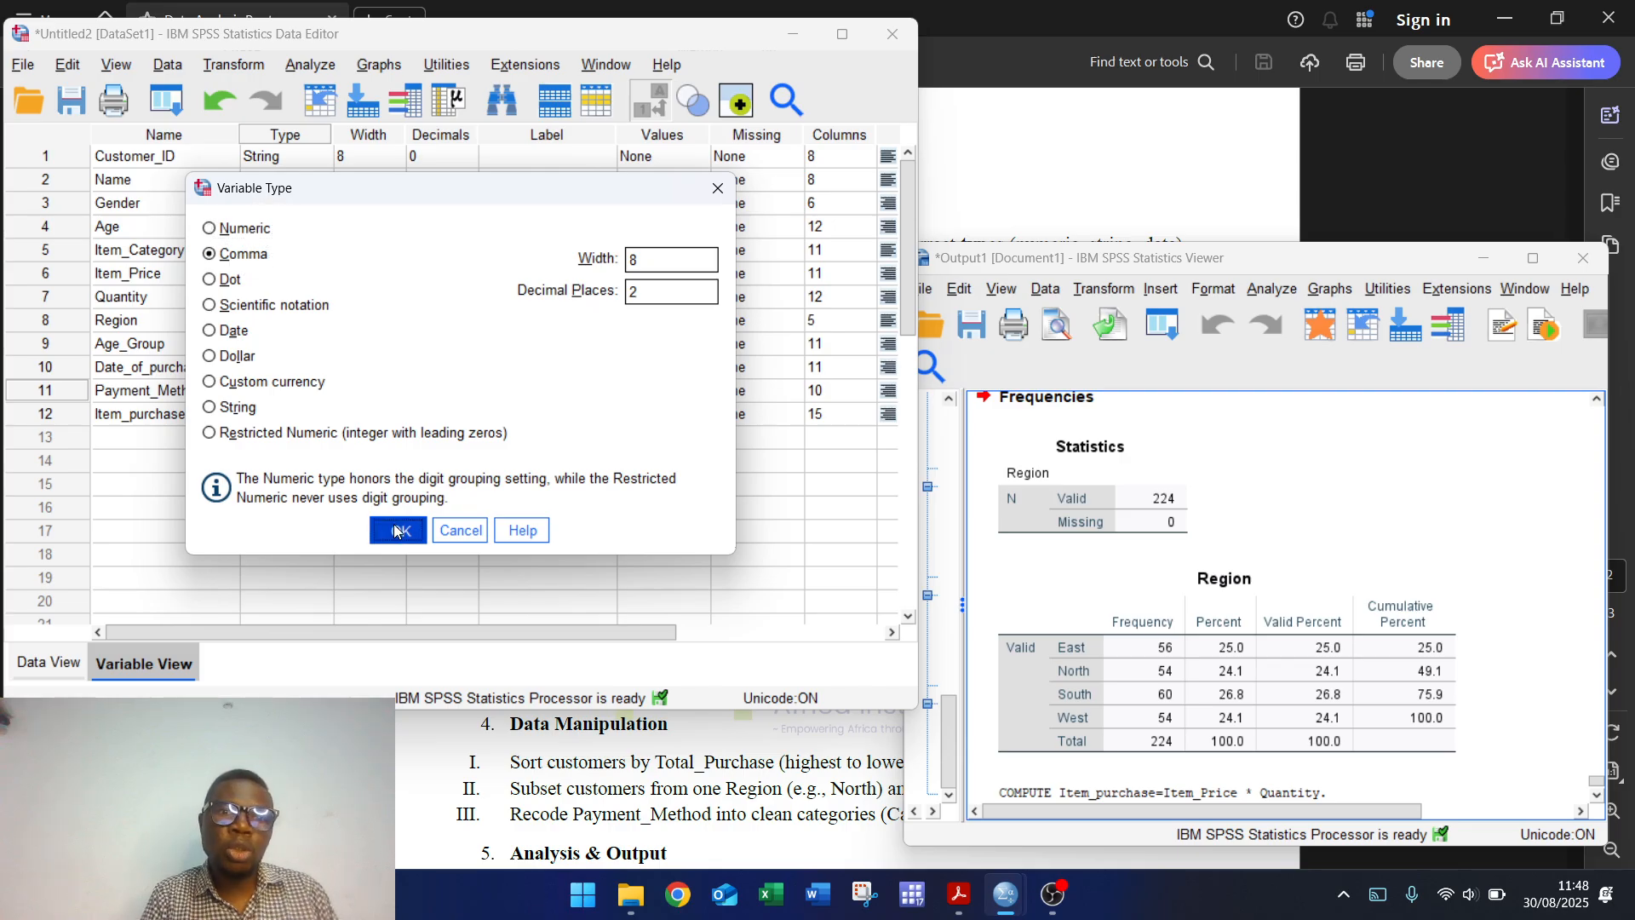
{"action": "left_click", "coordinate": [54, 664]}
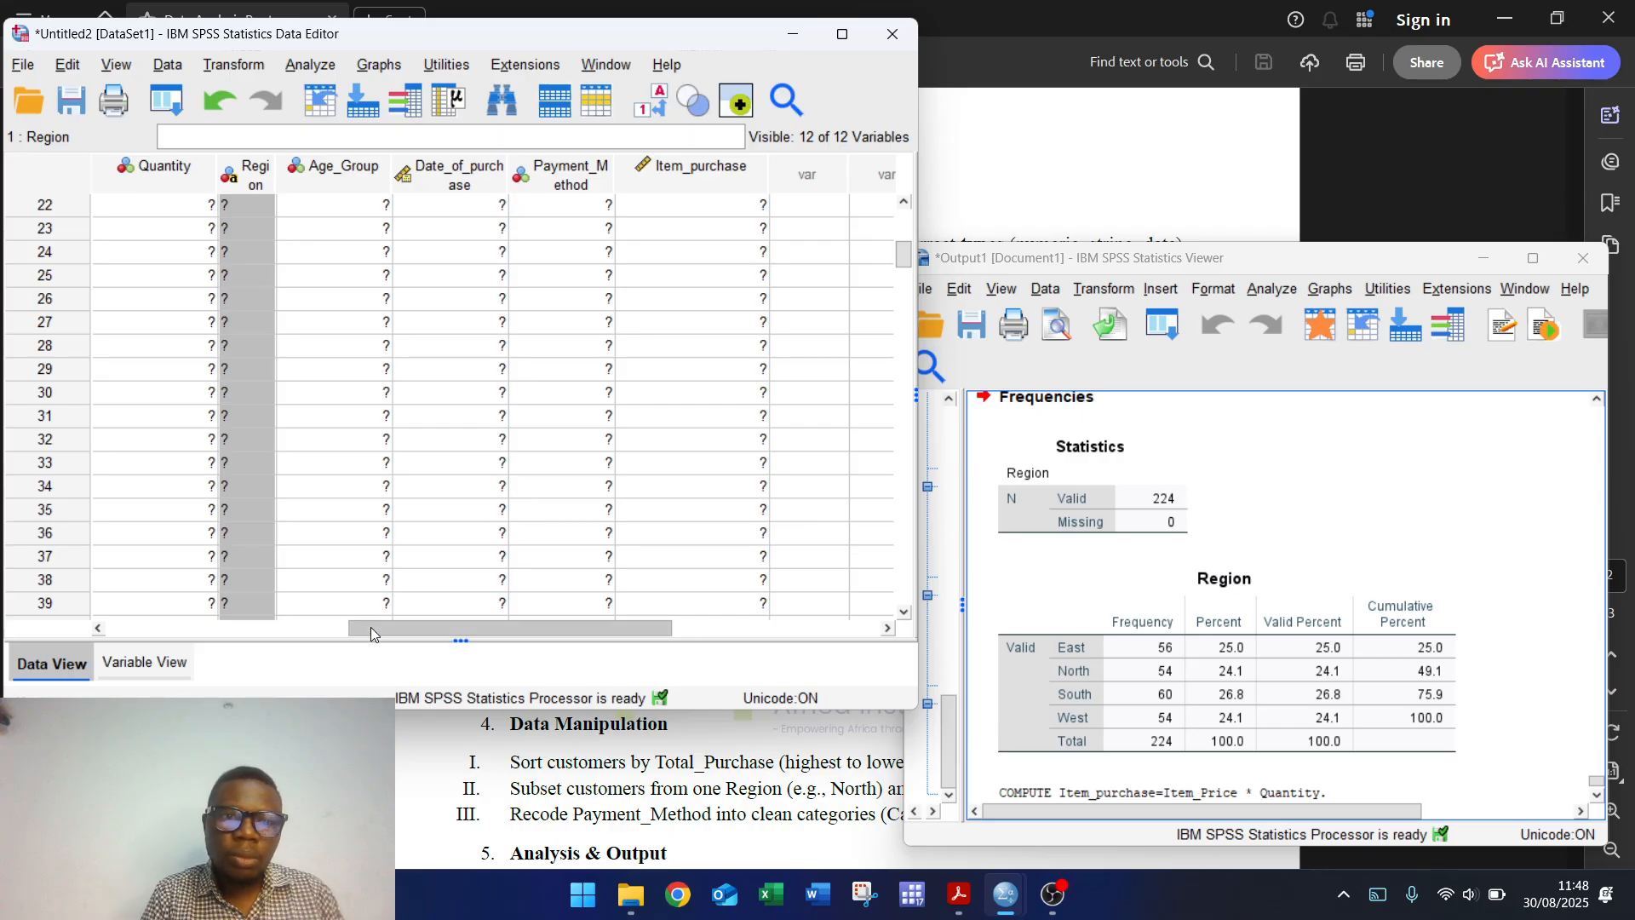
{"action": "left_click_drag", "start_coordinate": [370, 631], "coordinate": [238, 631]}
Step: Check the comma-formatted values, reread the PDF's binary-variable instruction, then open Transform in SPSS
{"action": "left_click", "coordinate": [313, 513]}
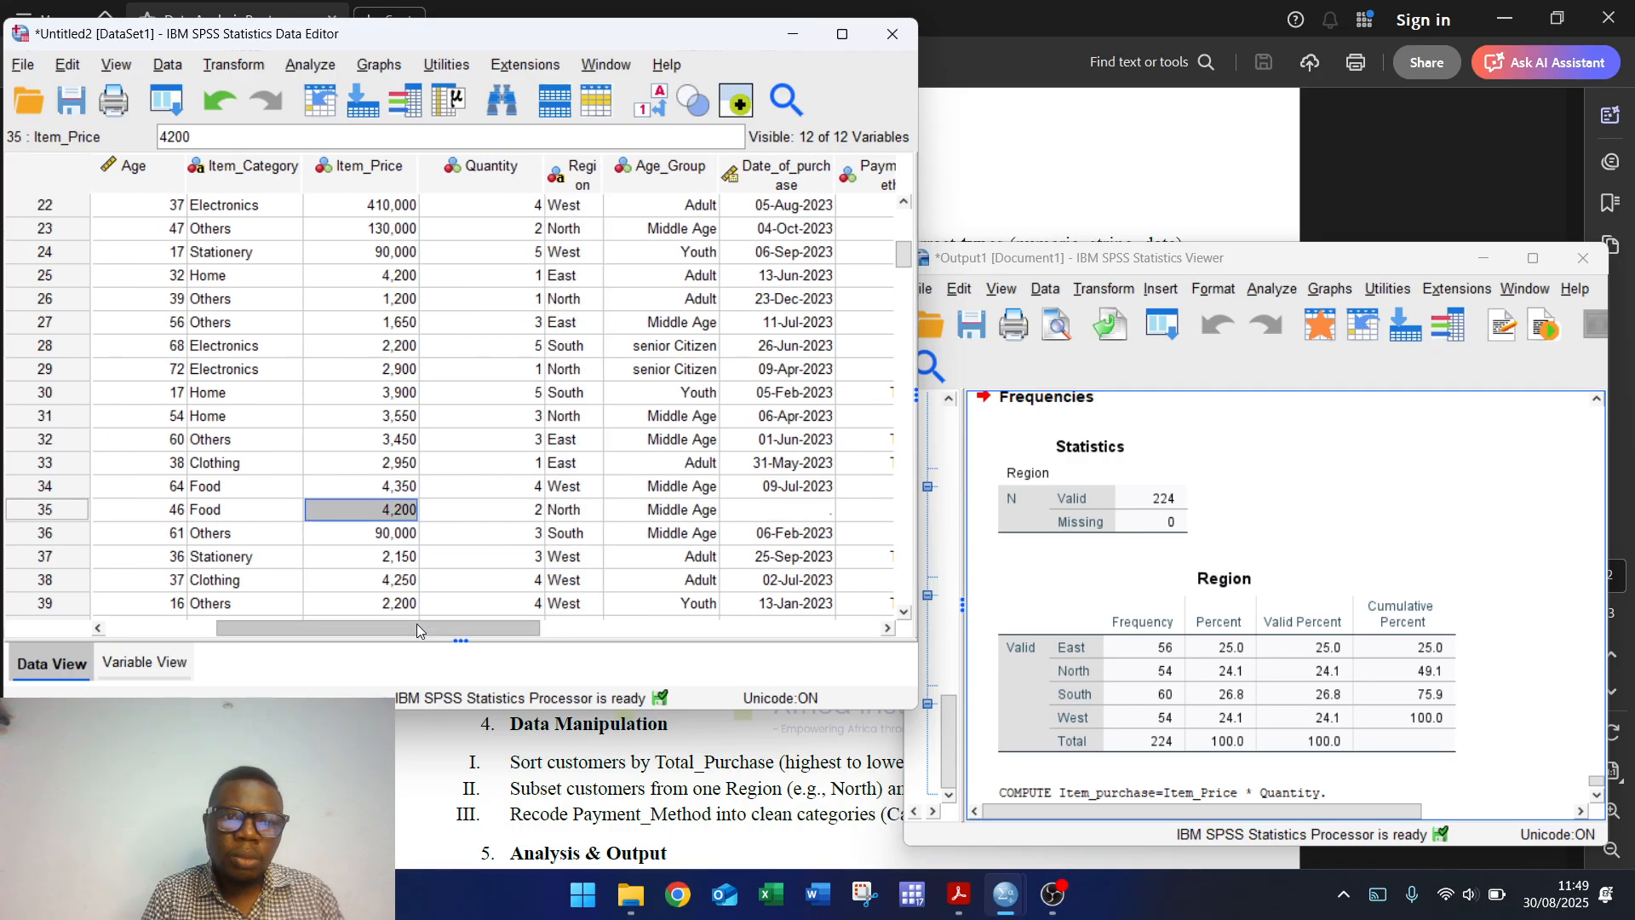
{"action": "left_click_drag", "start_coordinate": [402, 632], "coordinate": [564, 632]}
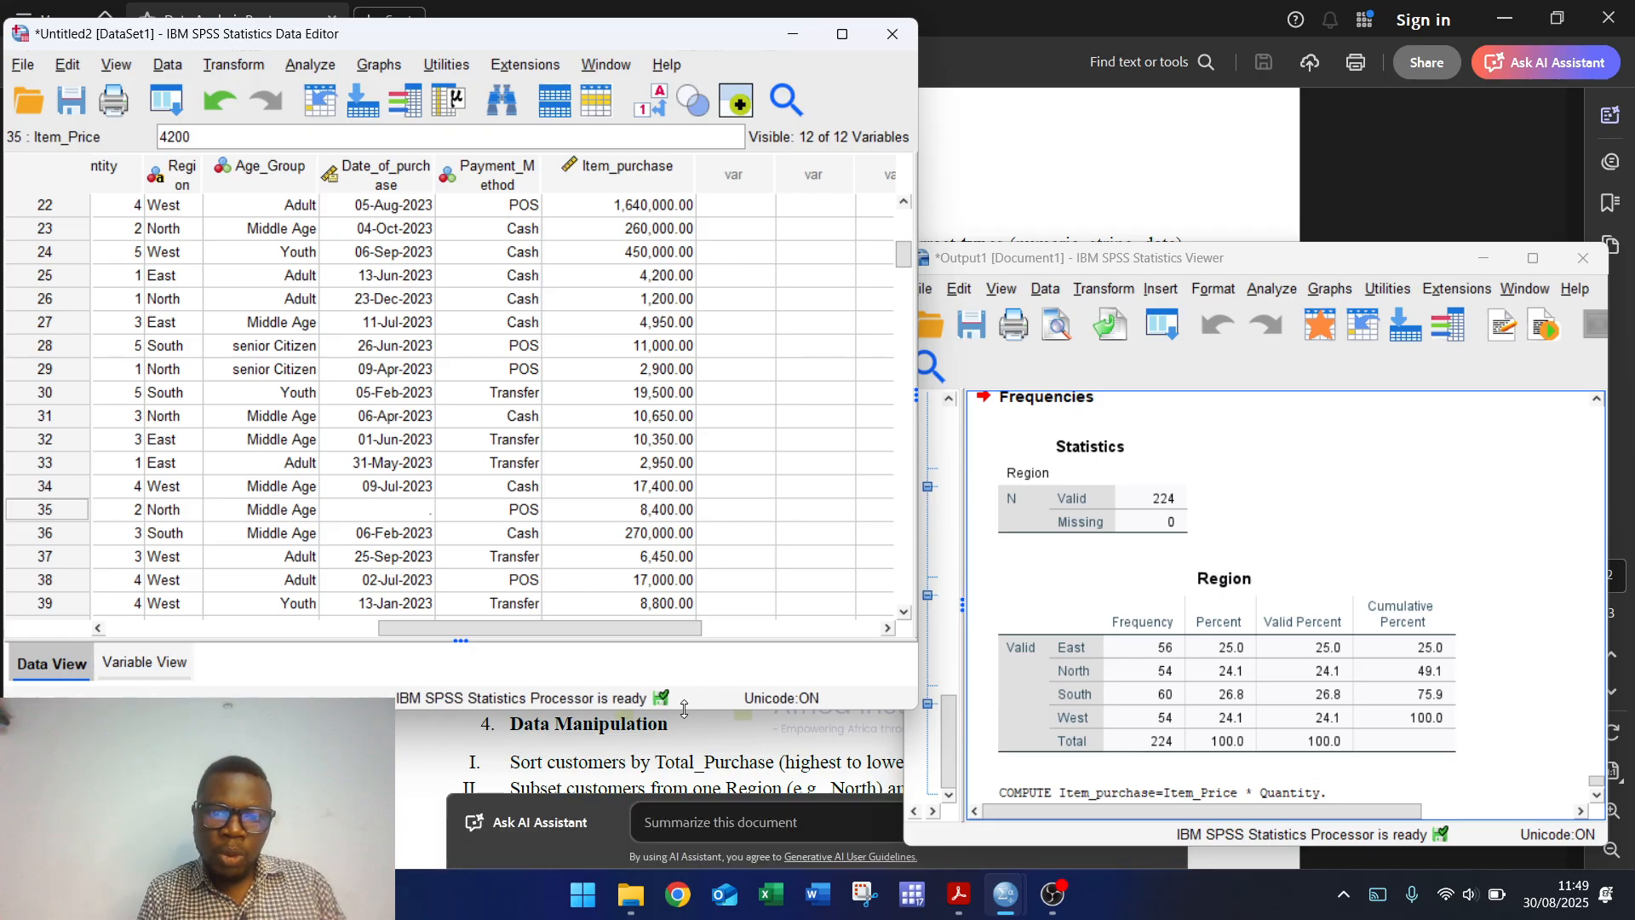
{"action": "left_click", "coordinate": [693, 746]}
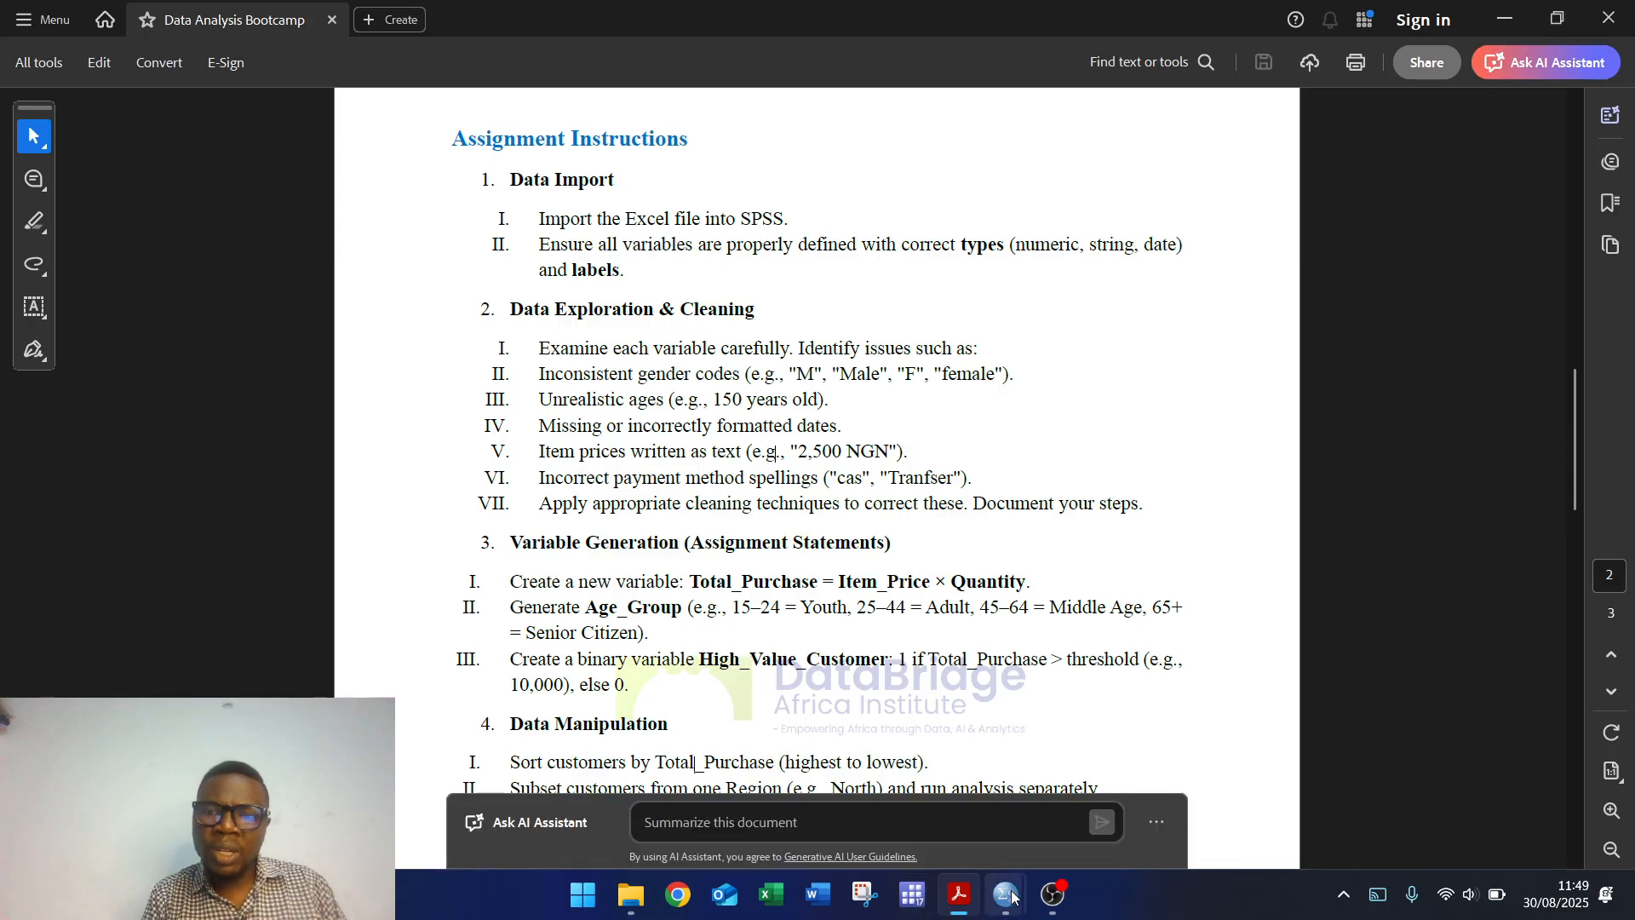
{"action": "mouse_move", "coordinate": [1006, 894]}
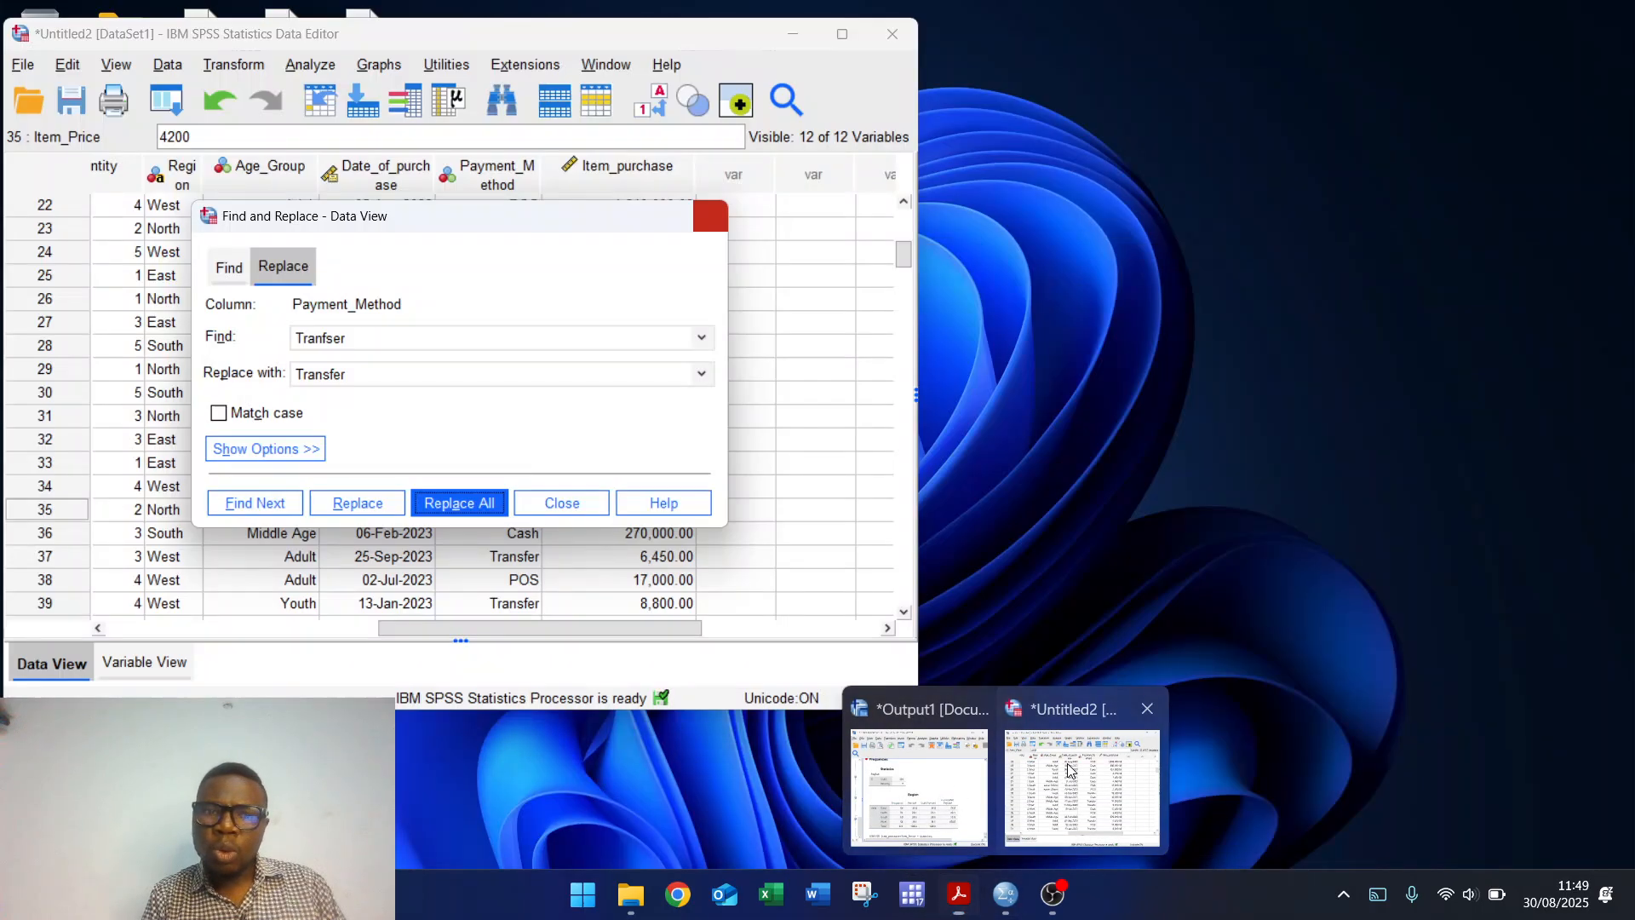
{"action": "left_click", "coordinate": [1071, 772]}
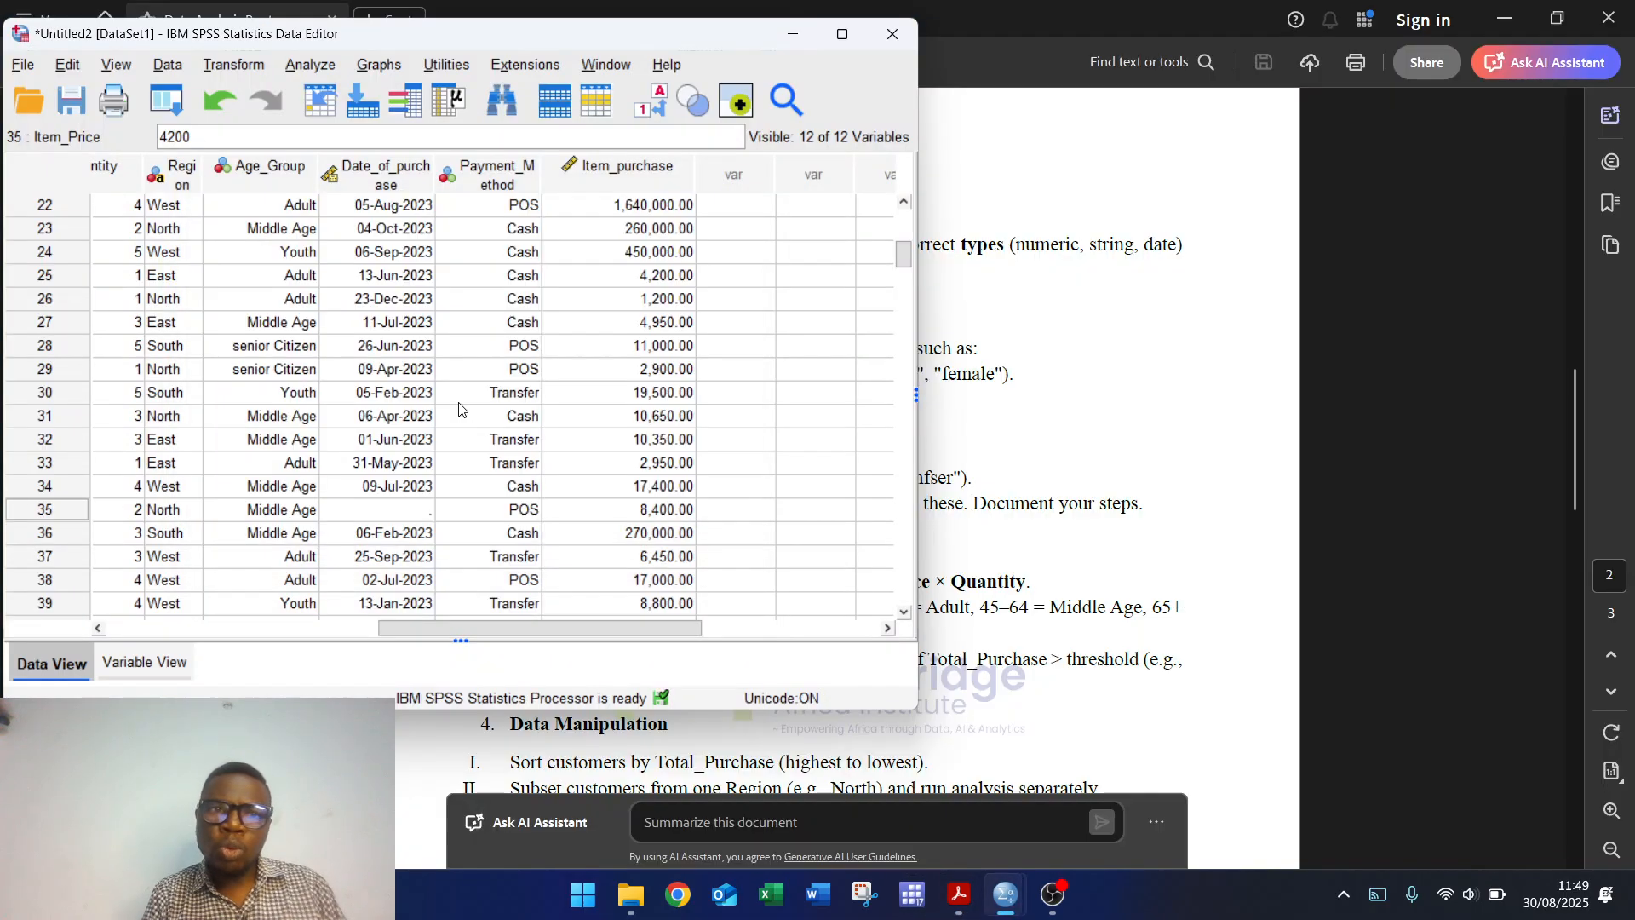
{"action": "left_click", "coordinate": [250, 66]}
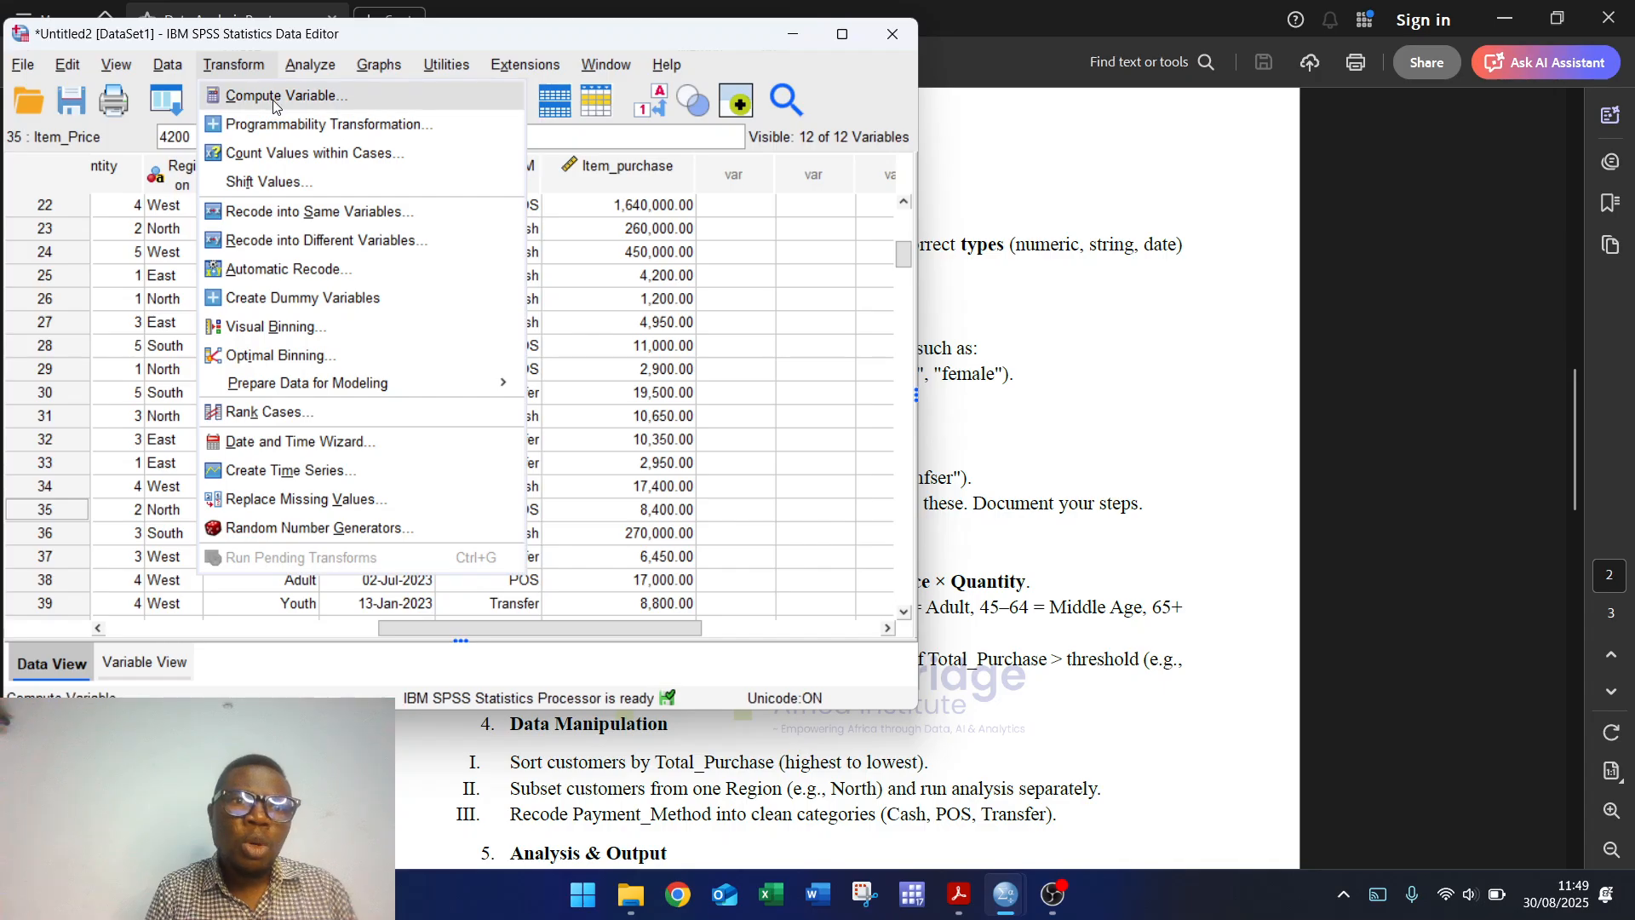
Step: Reset Compute Variable and name the new target variable Customer_Rating
{"action": "left_click", "coordinate": [273, 97]}
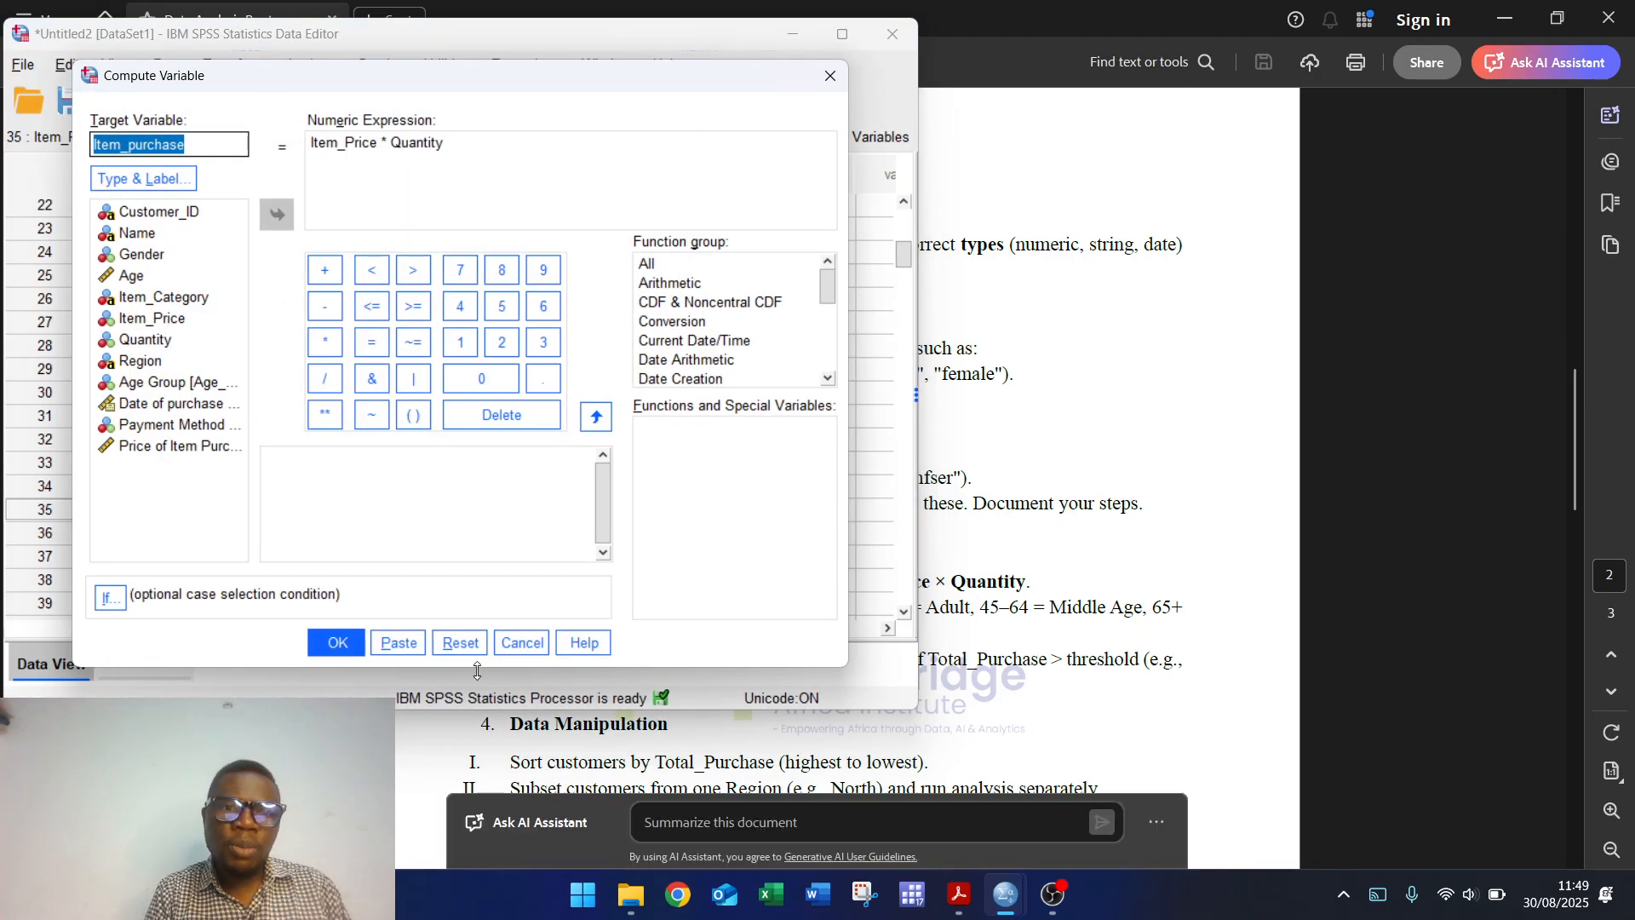
{"action": "left_click", "coordinate": [448, 642]}
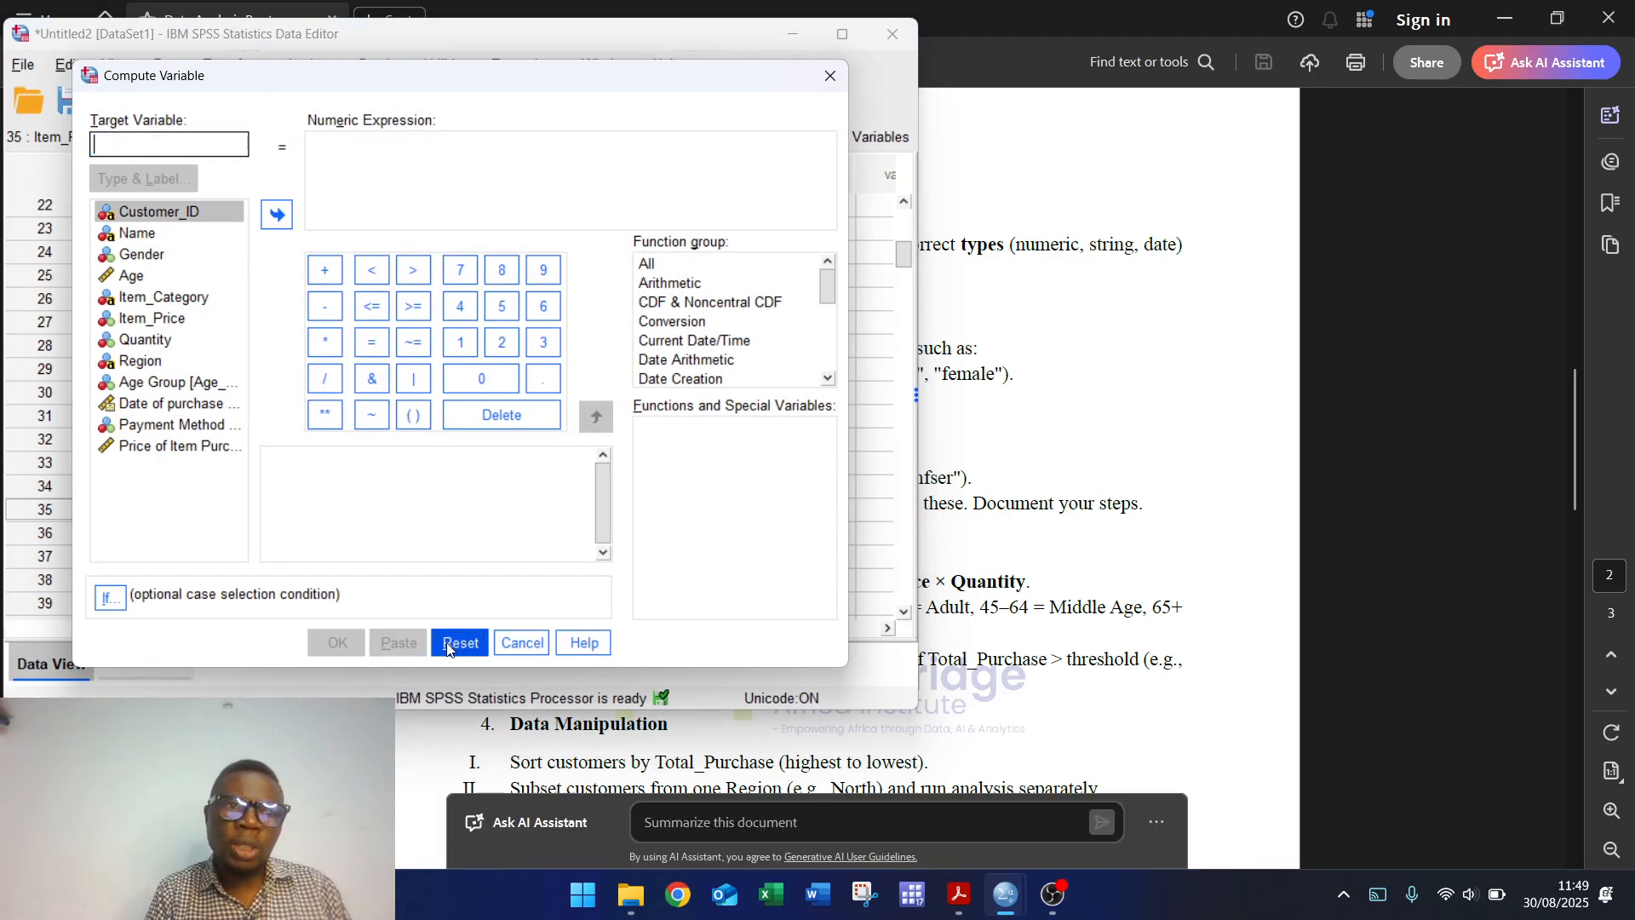
{"action": "left_click", "coordinate": [181, 144]}
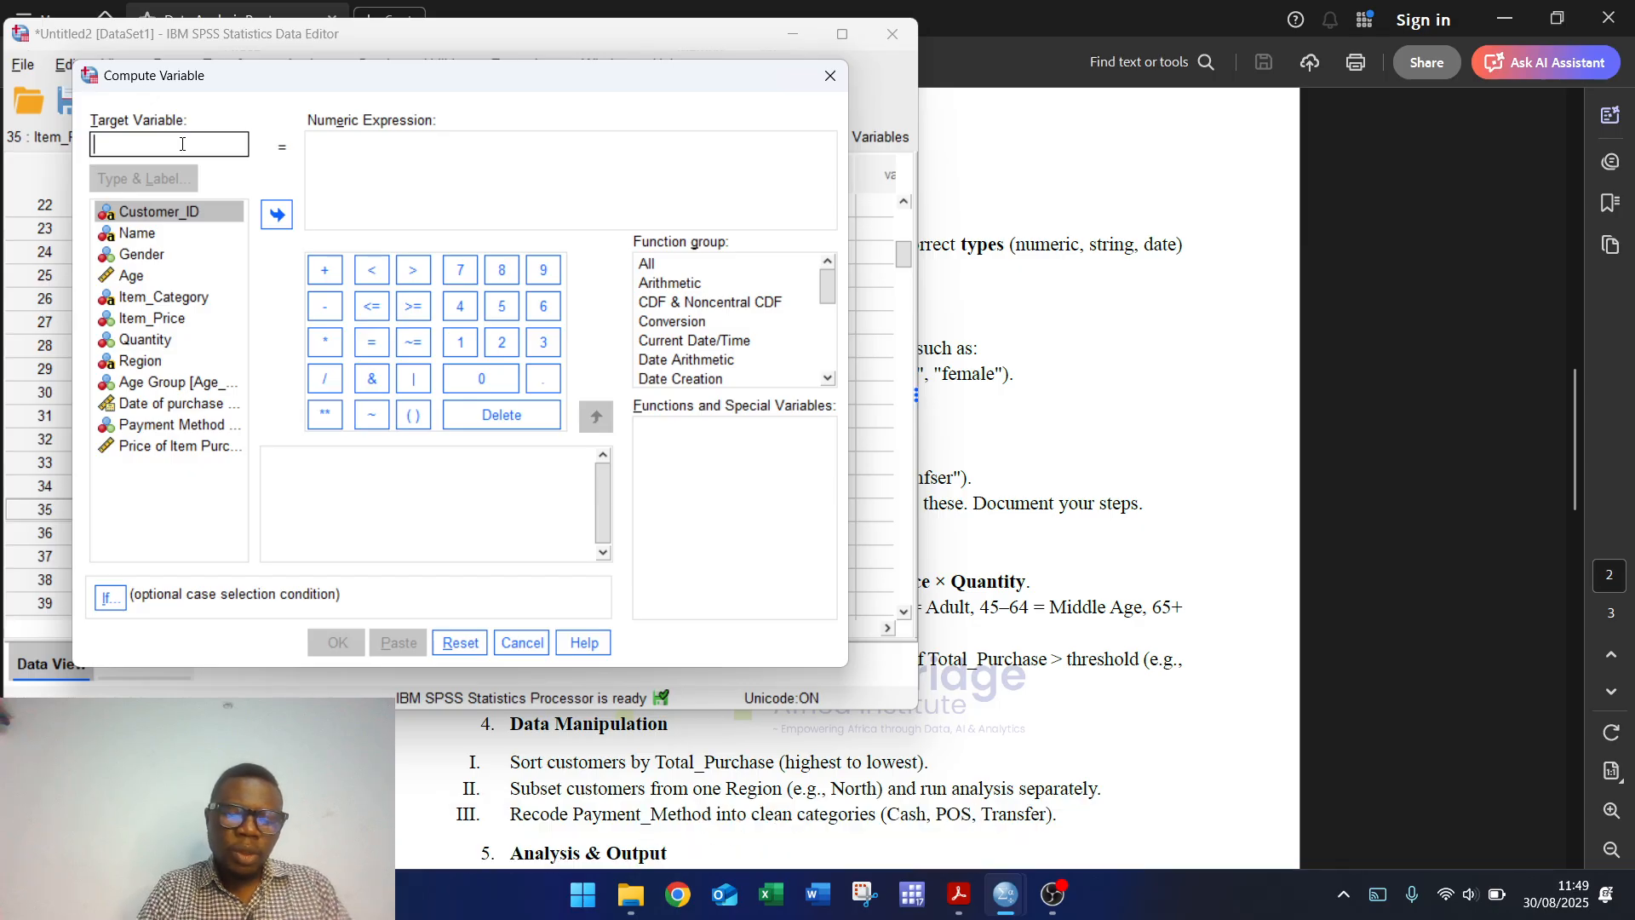
{"action": "type", "text": "Custome"}
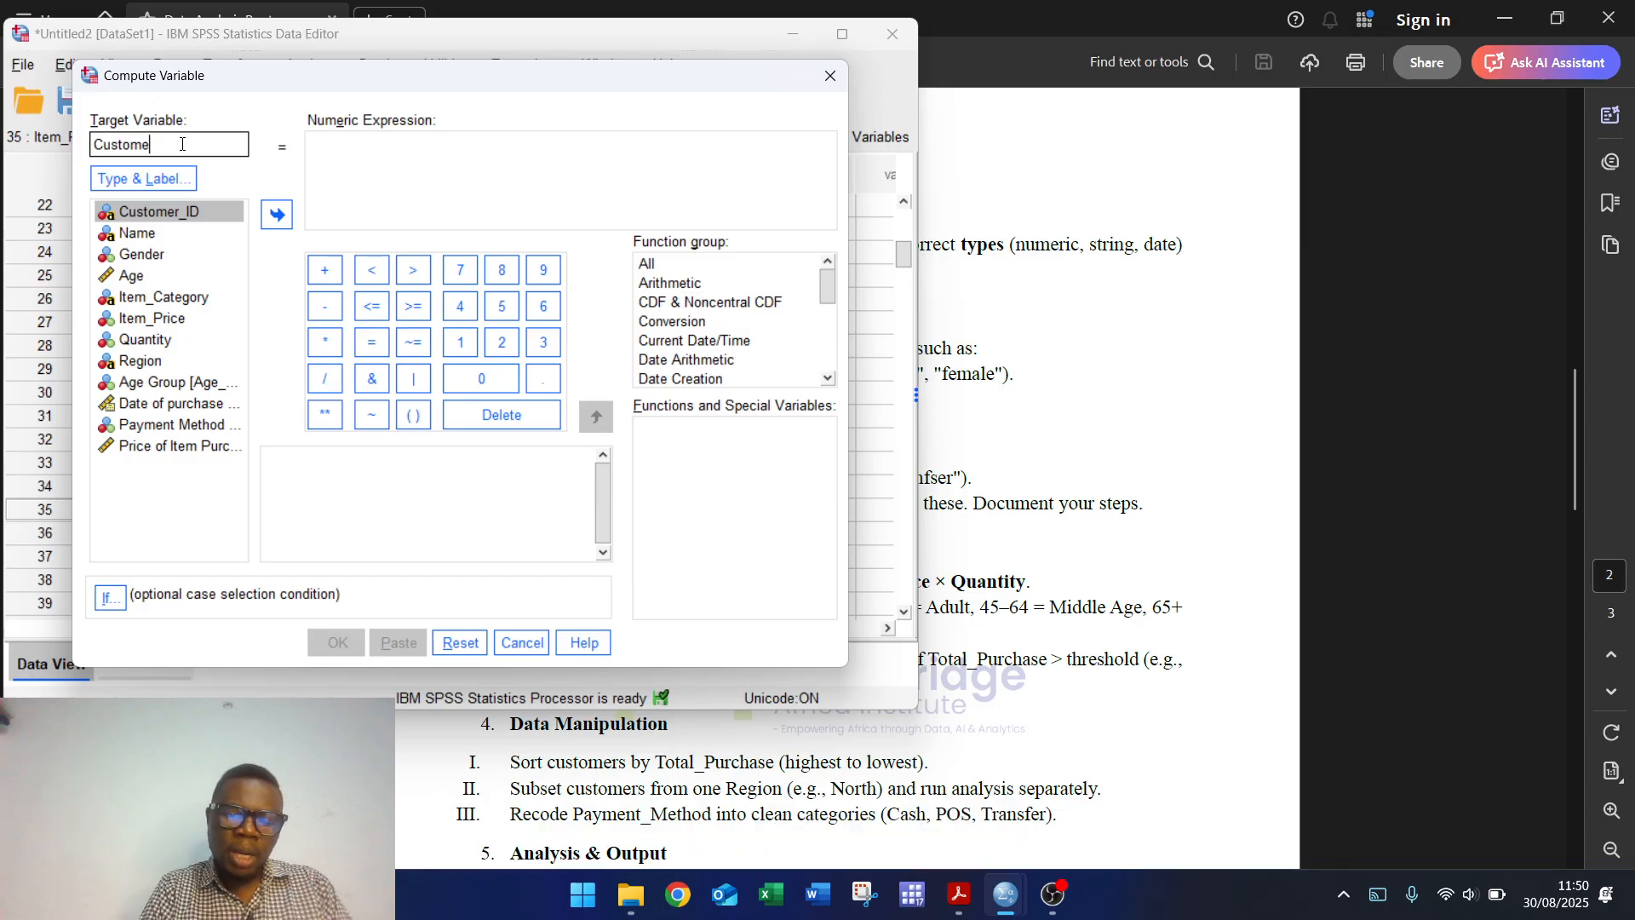
{"action": "type", "text": "r Rating"}
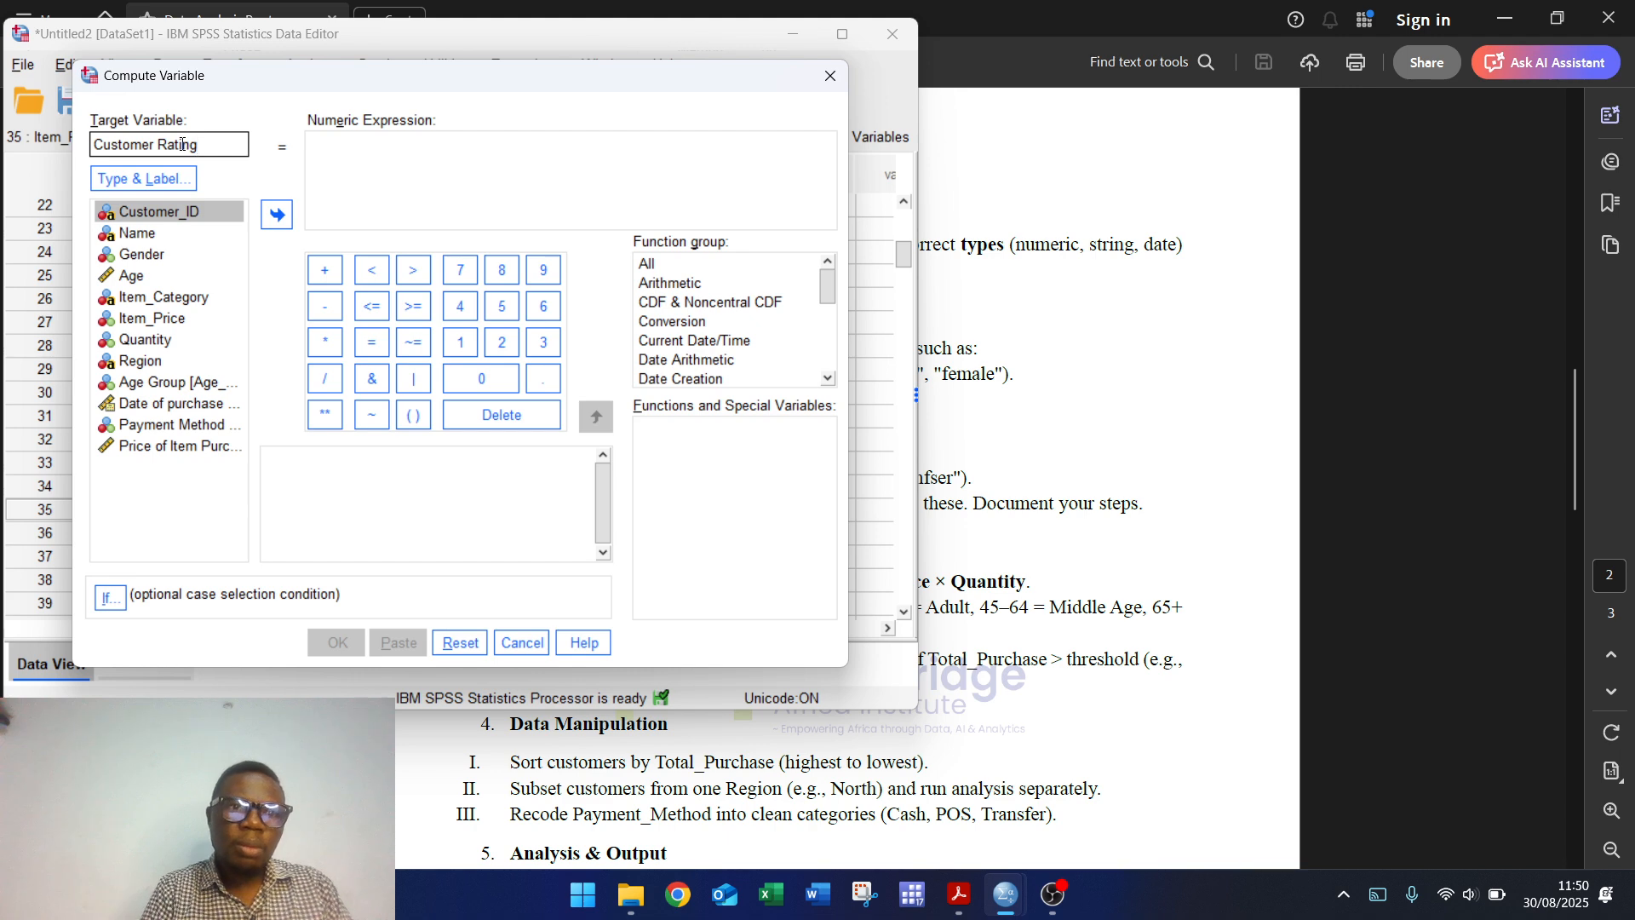
{"action": "key", "text": "BackSpace"}
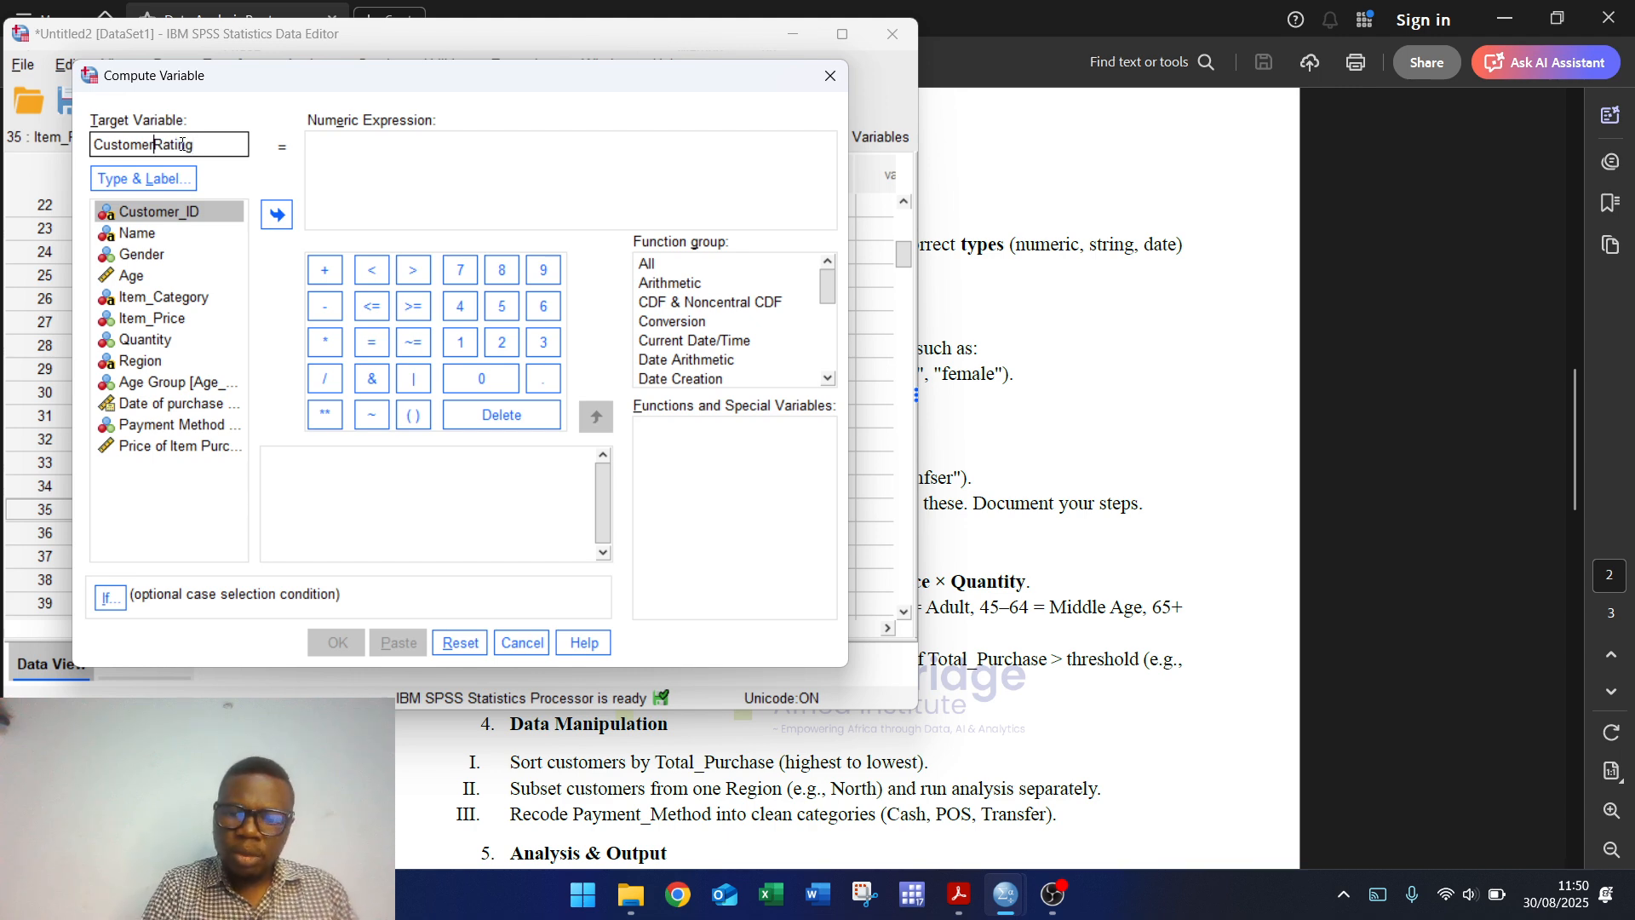
{"action": "type", "text": "_"}
Step: Label it 'Customer Rating', add Item_purchase to the expression, then close the dialog unrun
{"action": "left_click", "coordinate": [143, 178]}
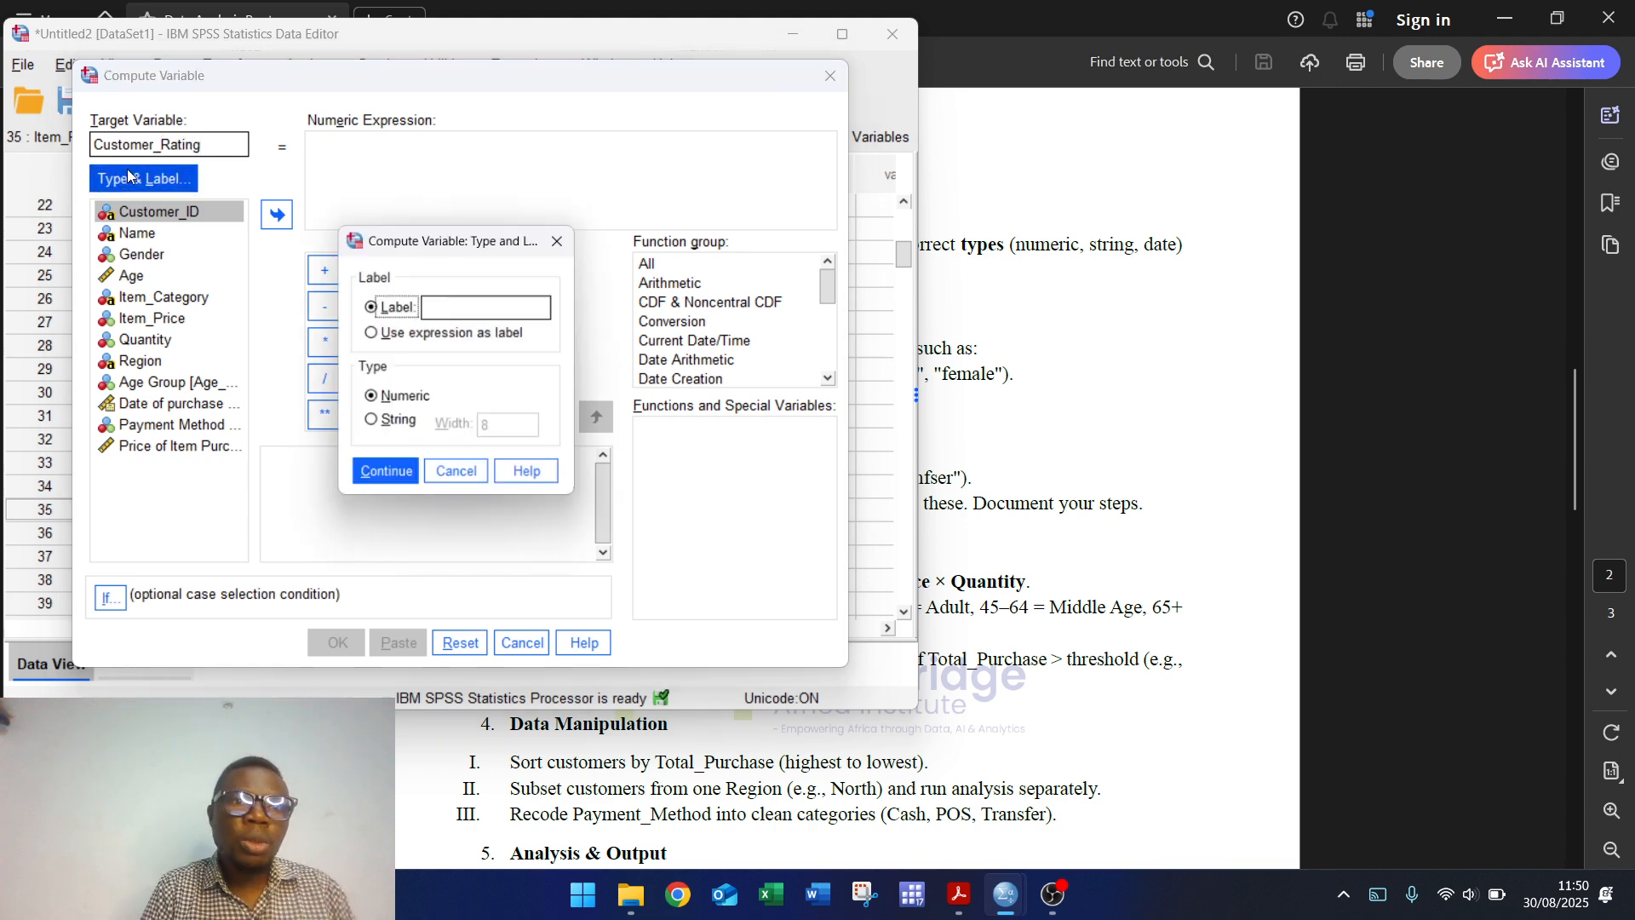
{"action": "left_click", "coordinate": [487, 316]}
{"action": "type", "text": "Custo"}
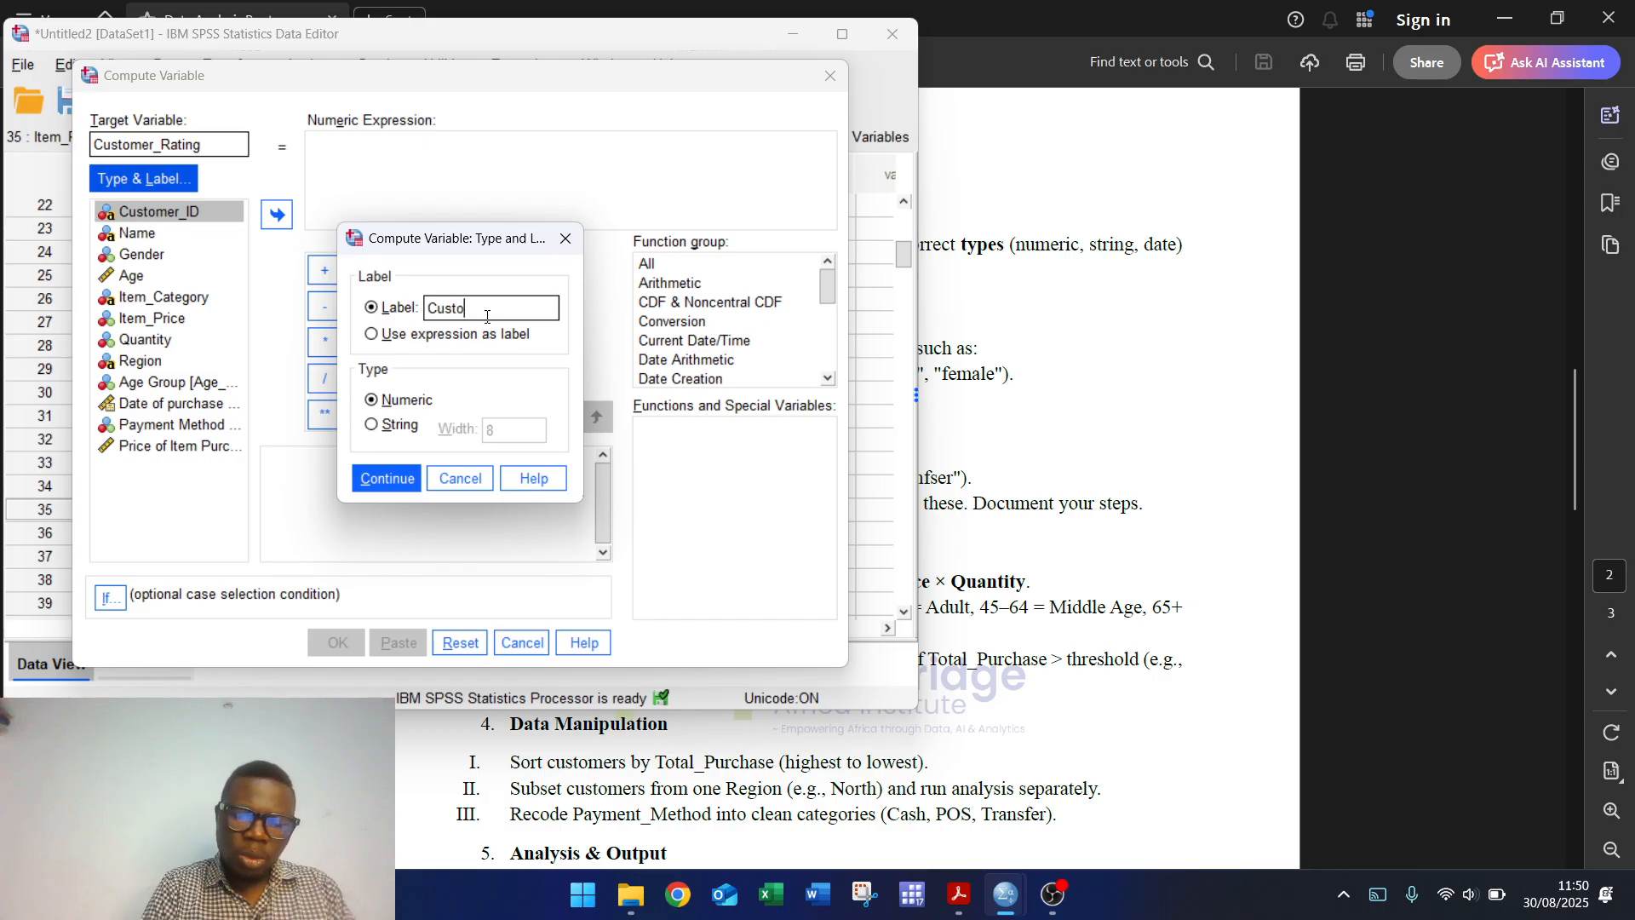
{"action": "type", "text": "mer Rati"}
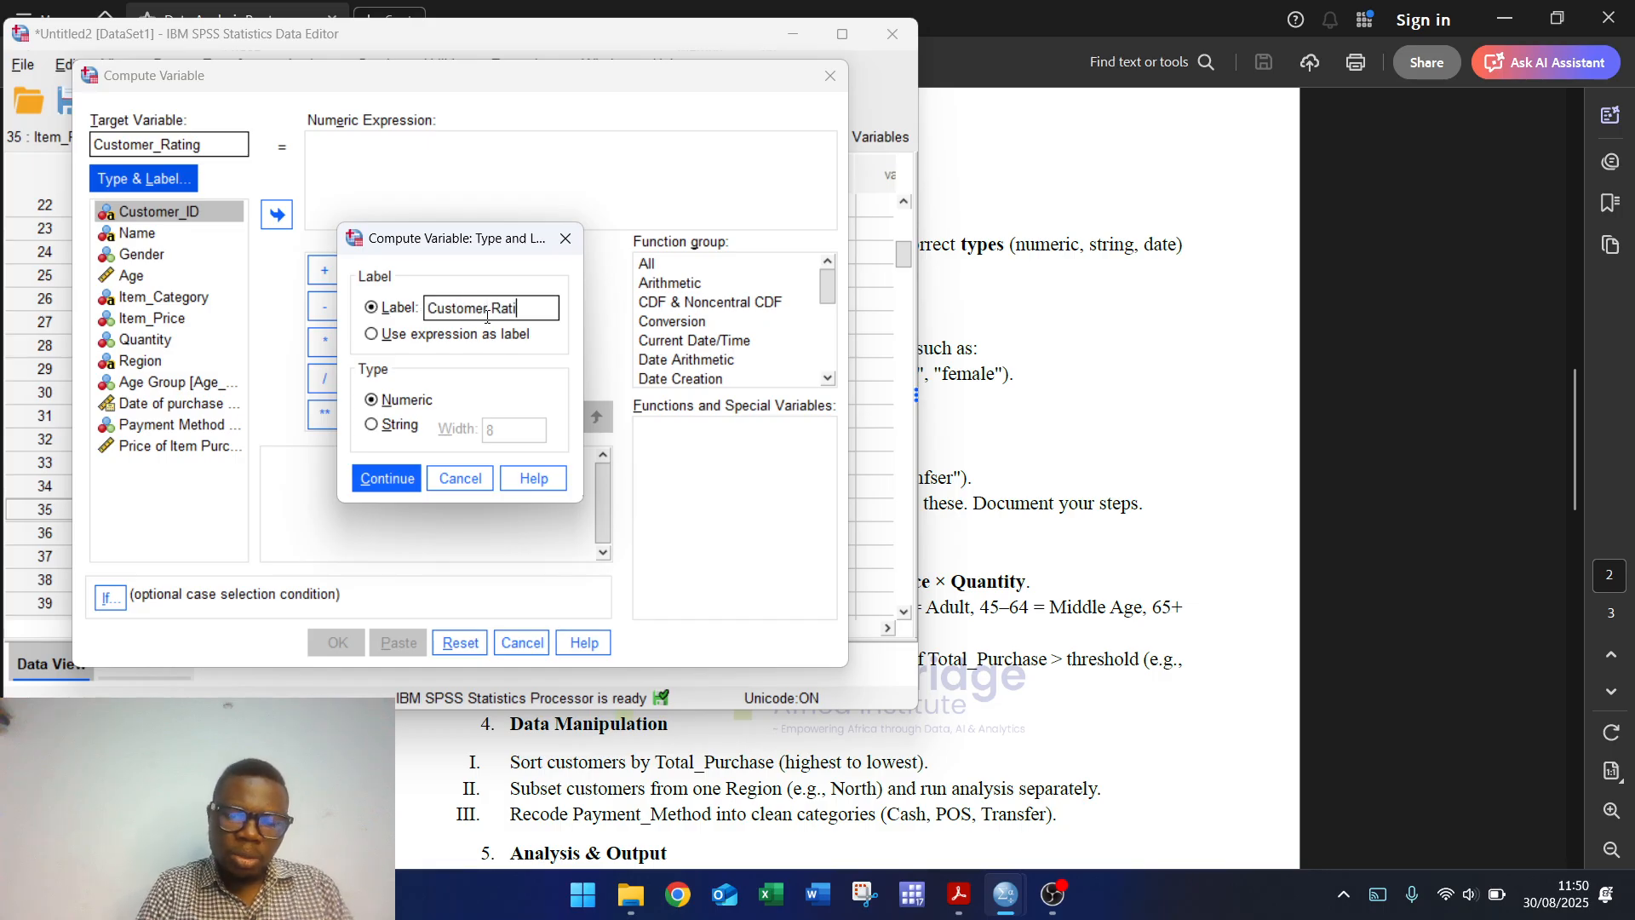
{"action": "type", "text": "ng"}
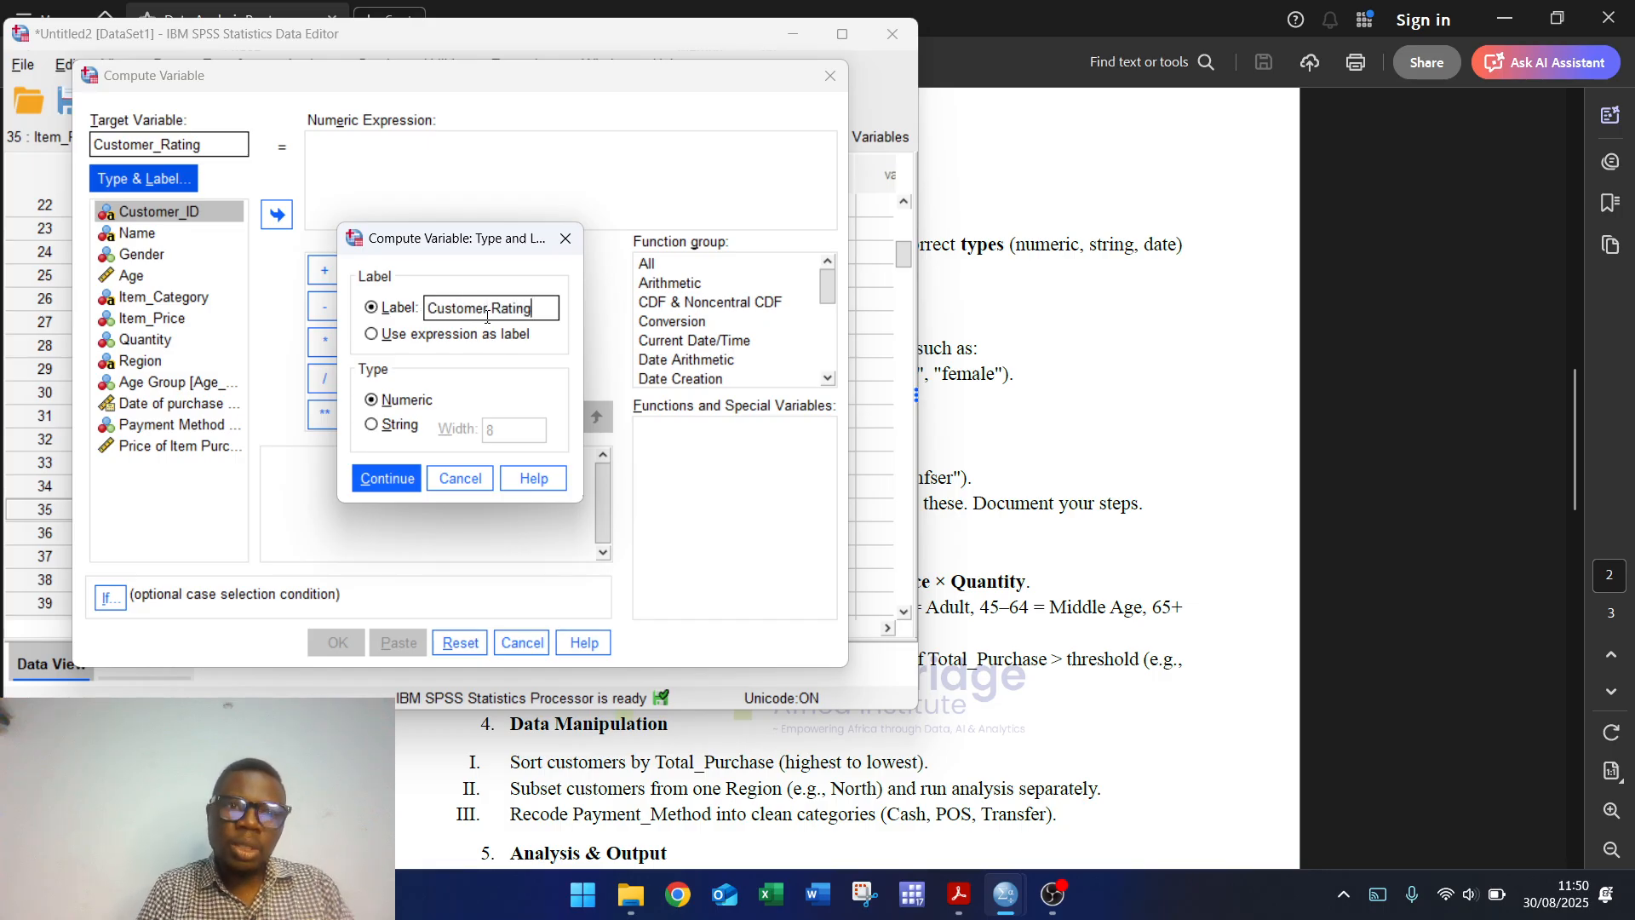
{"action": "left_click", "coordinate": [392, 477]}
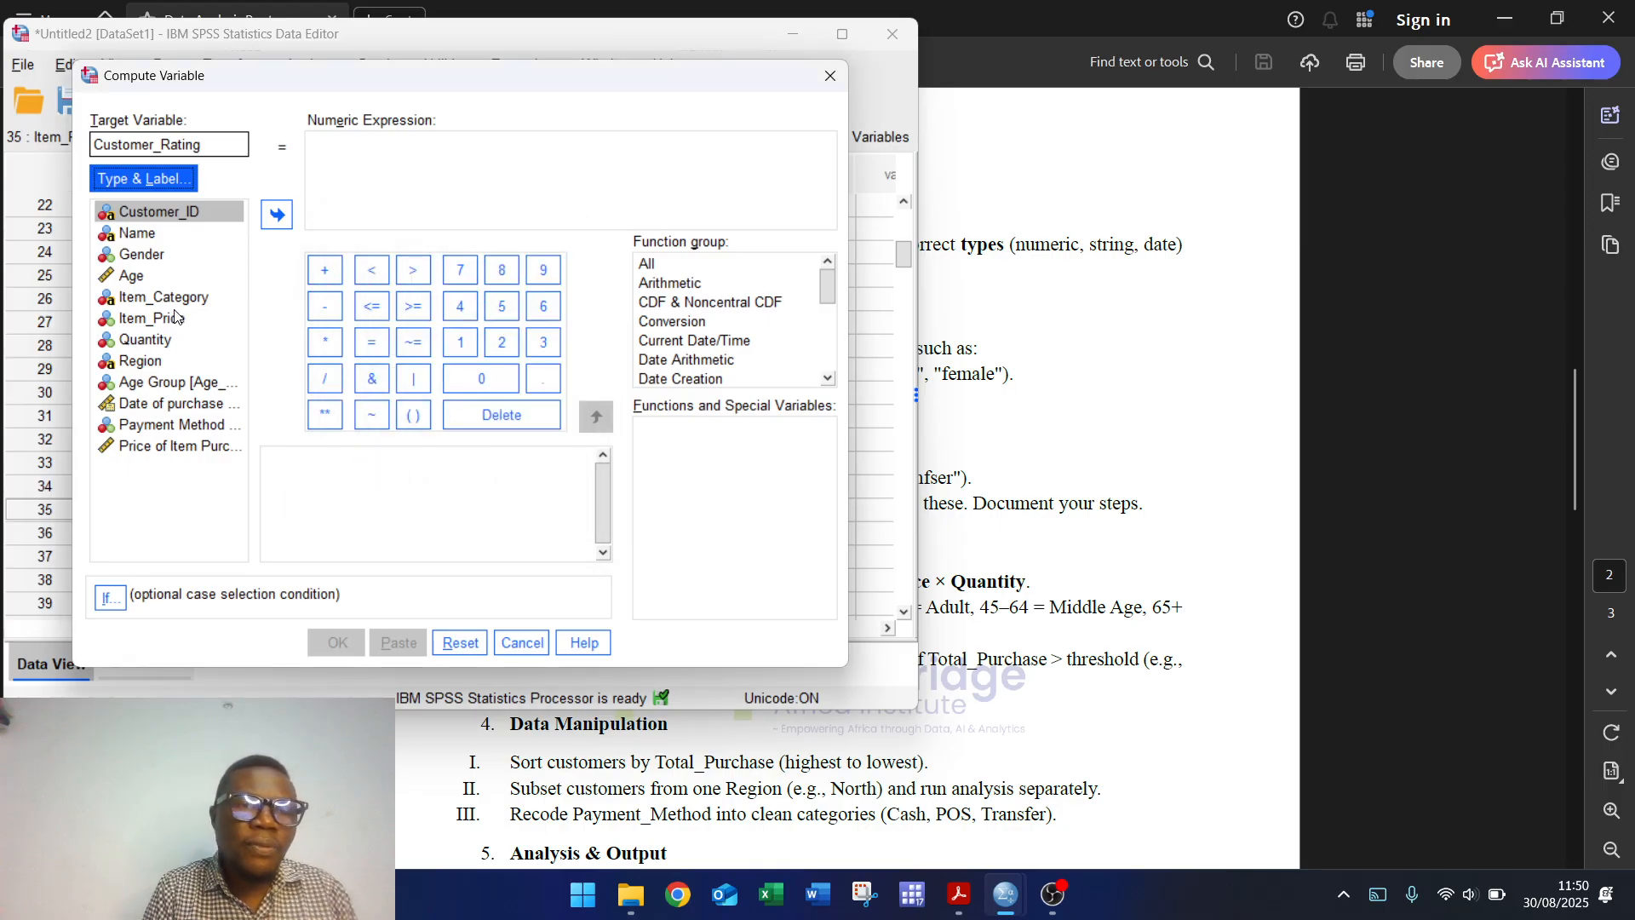
{"action": "left_click", "coordinate": [164, 454]}
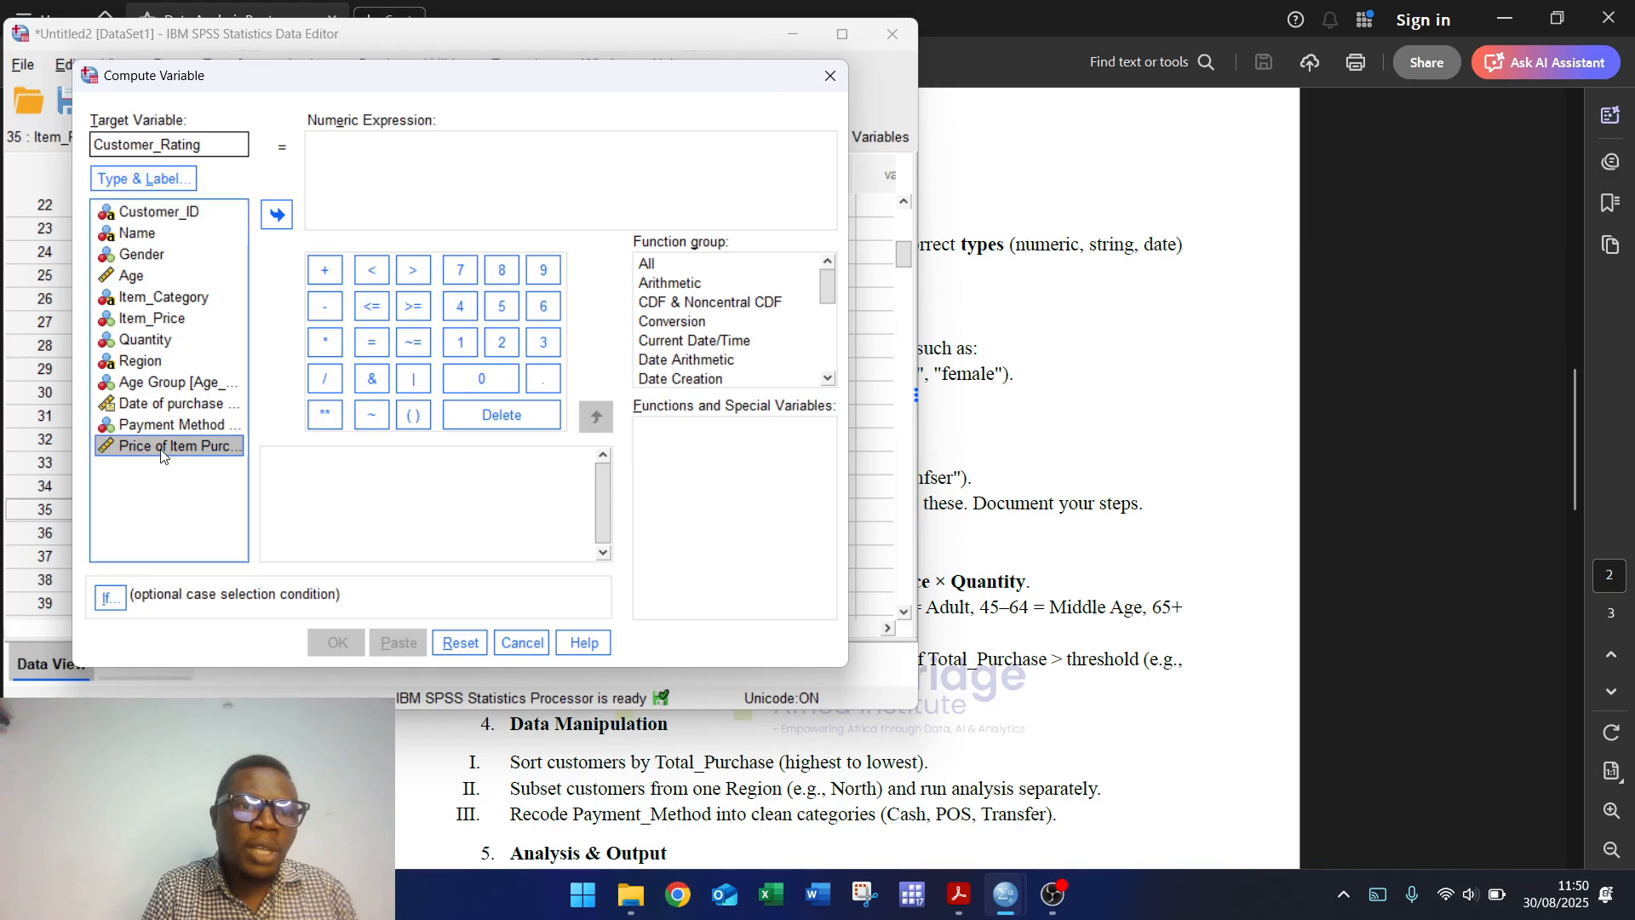
{"action": "left_click", "coordinate": [280, 214]}
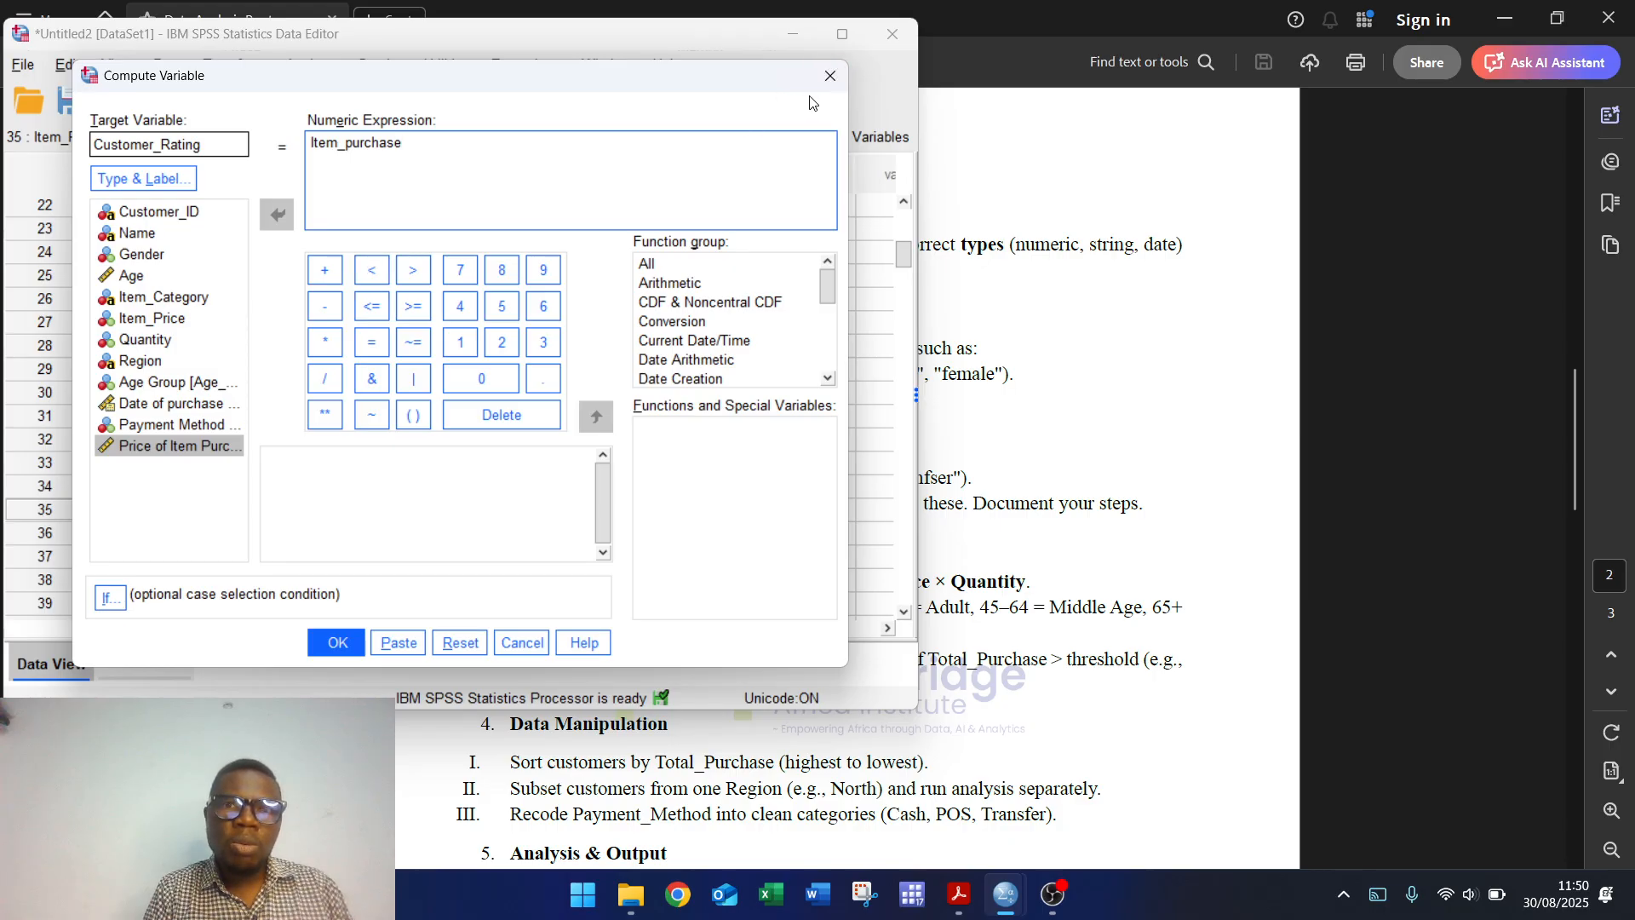
{"action": "left_click", "coordinate": [831, 82]}
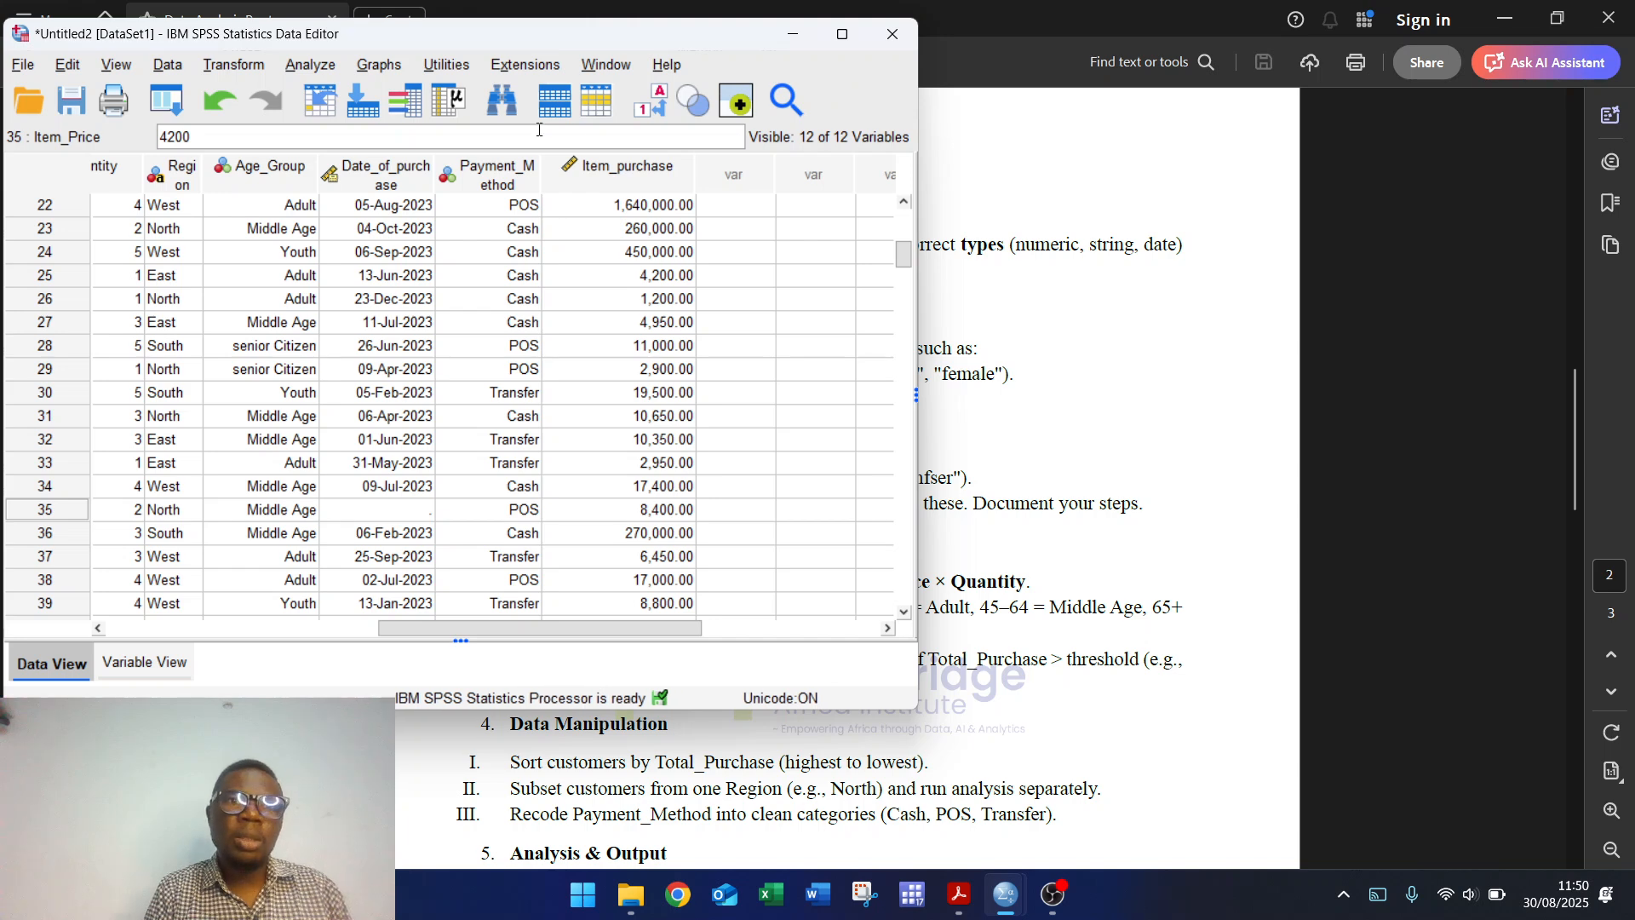
Step: Recode Item_purchase into a different variable named Customer_class and open Old and New Values
{"action": "left_click", "coordinate": [238, 68]}
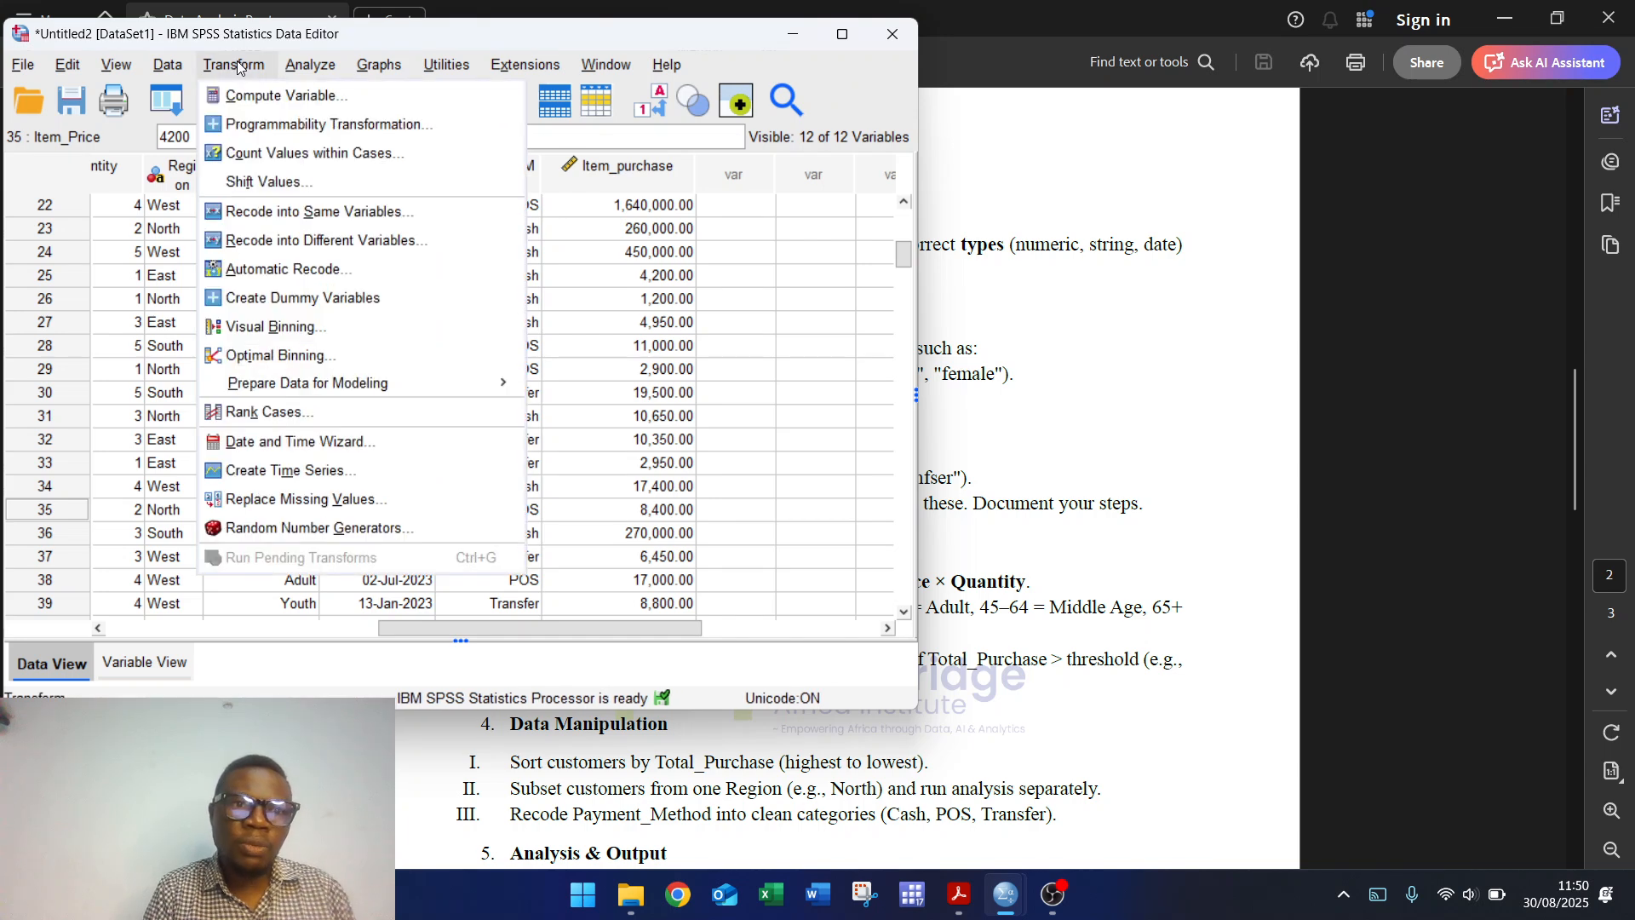
{"action": "left_click", "coordinate": [330, 241]}
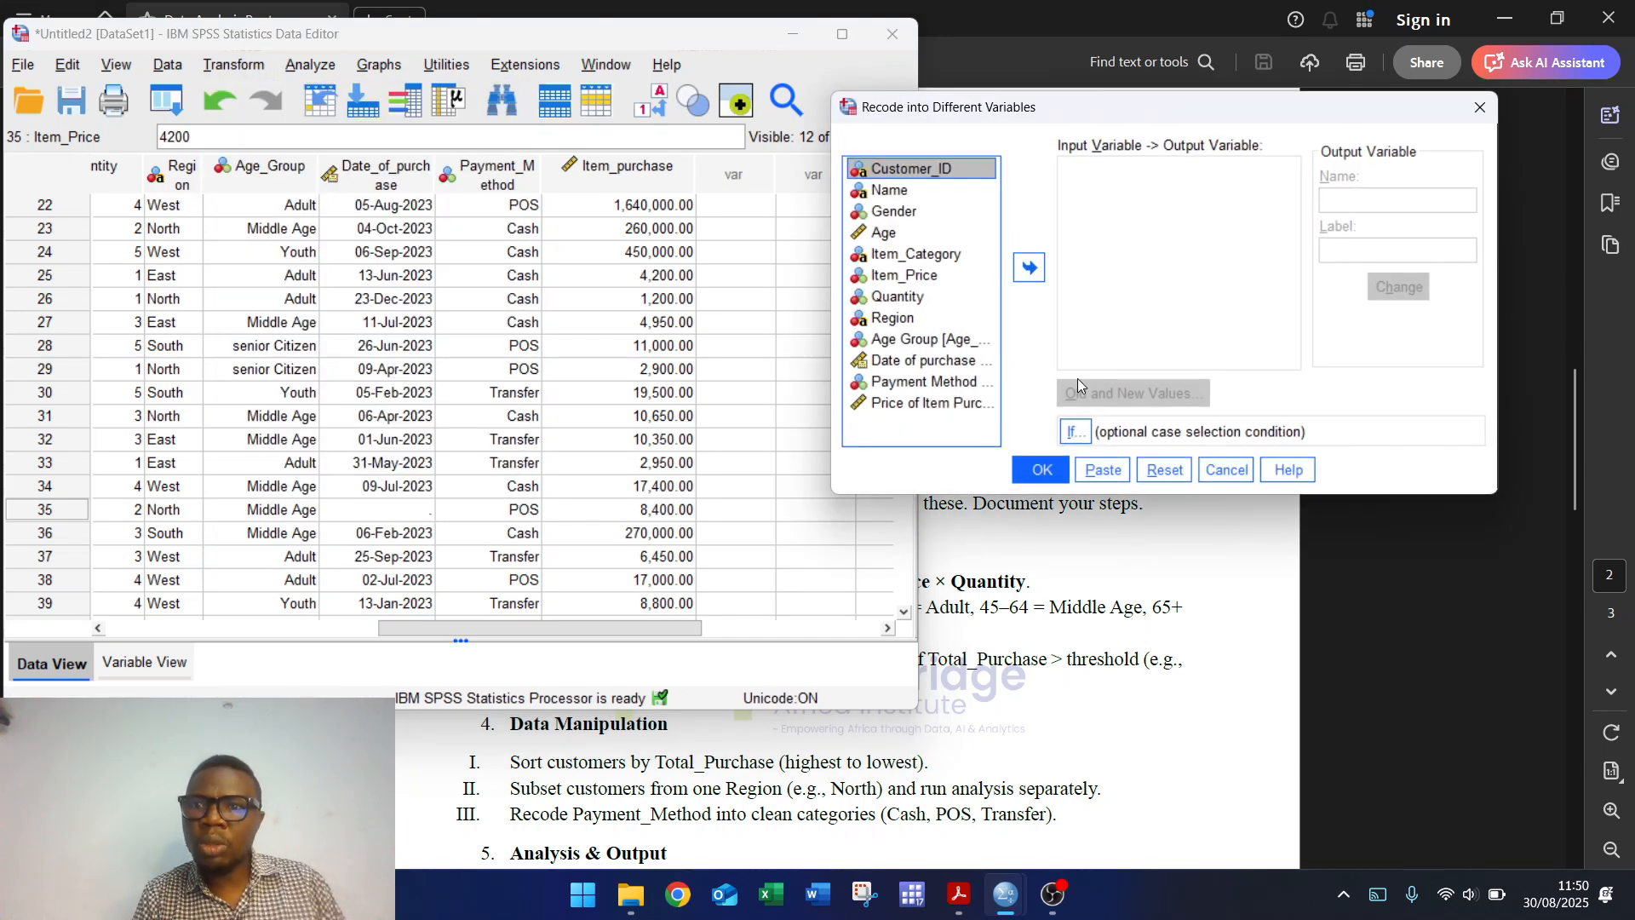
{"action": "left_click", "coordinate": [902, 402]}
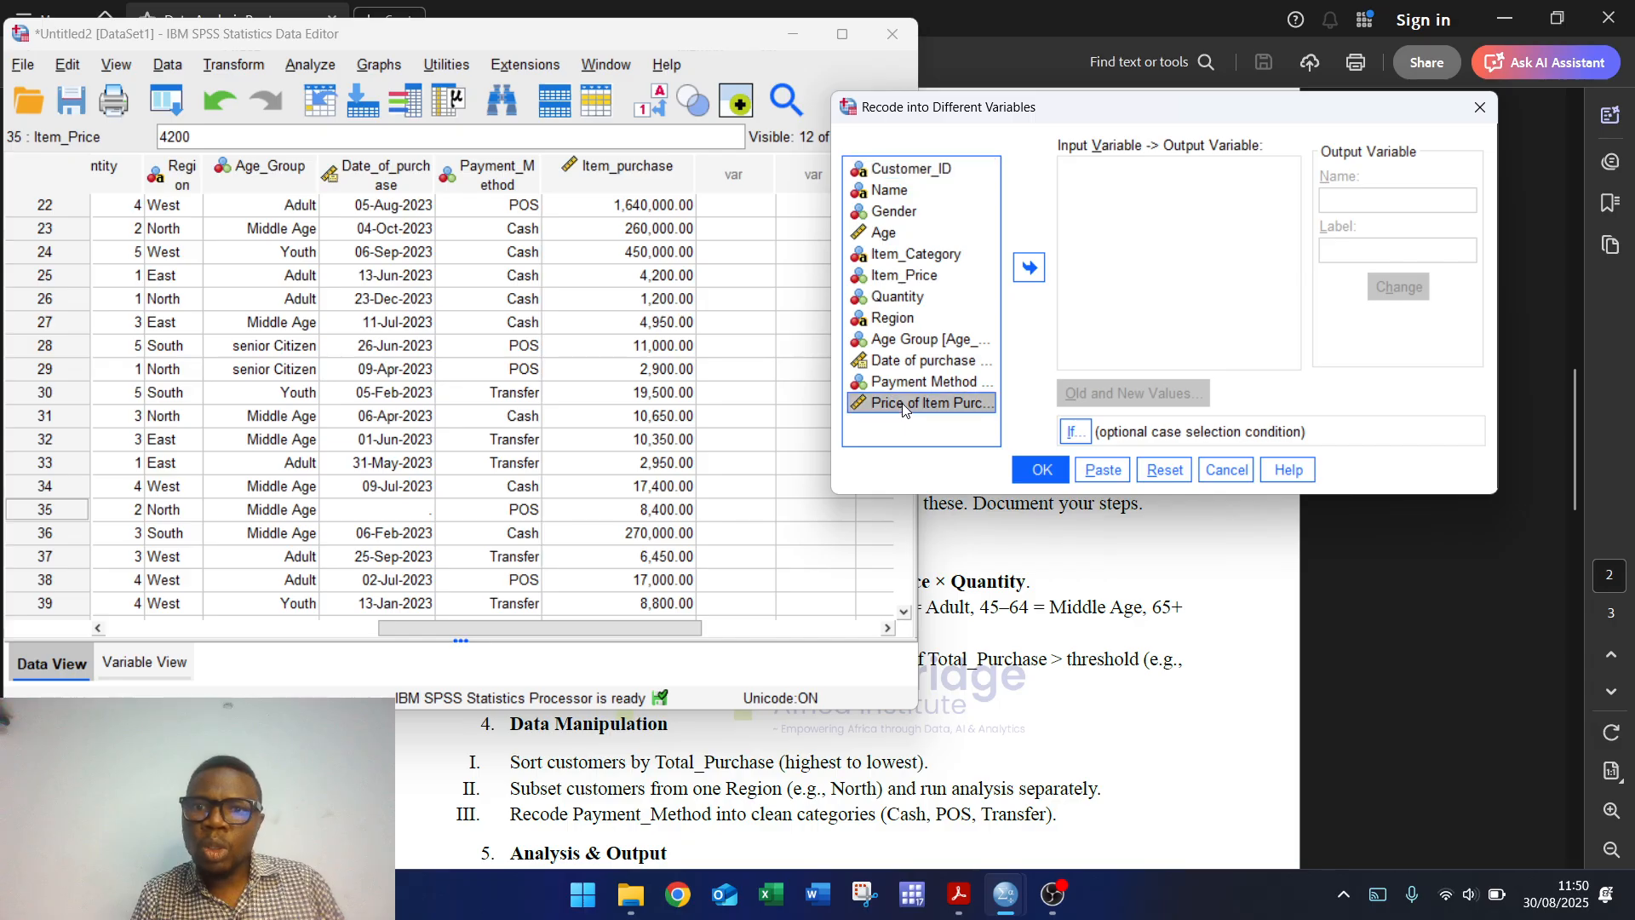
{"action": "left_click", "coordinate": [1028, 267]}
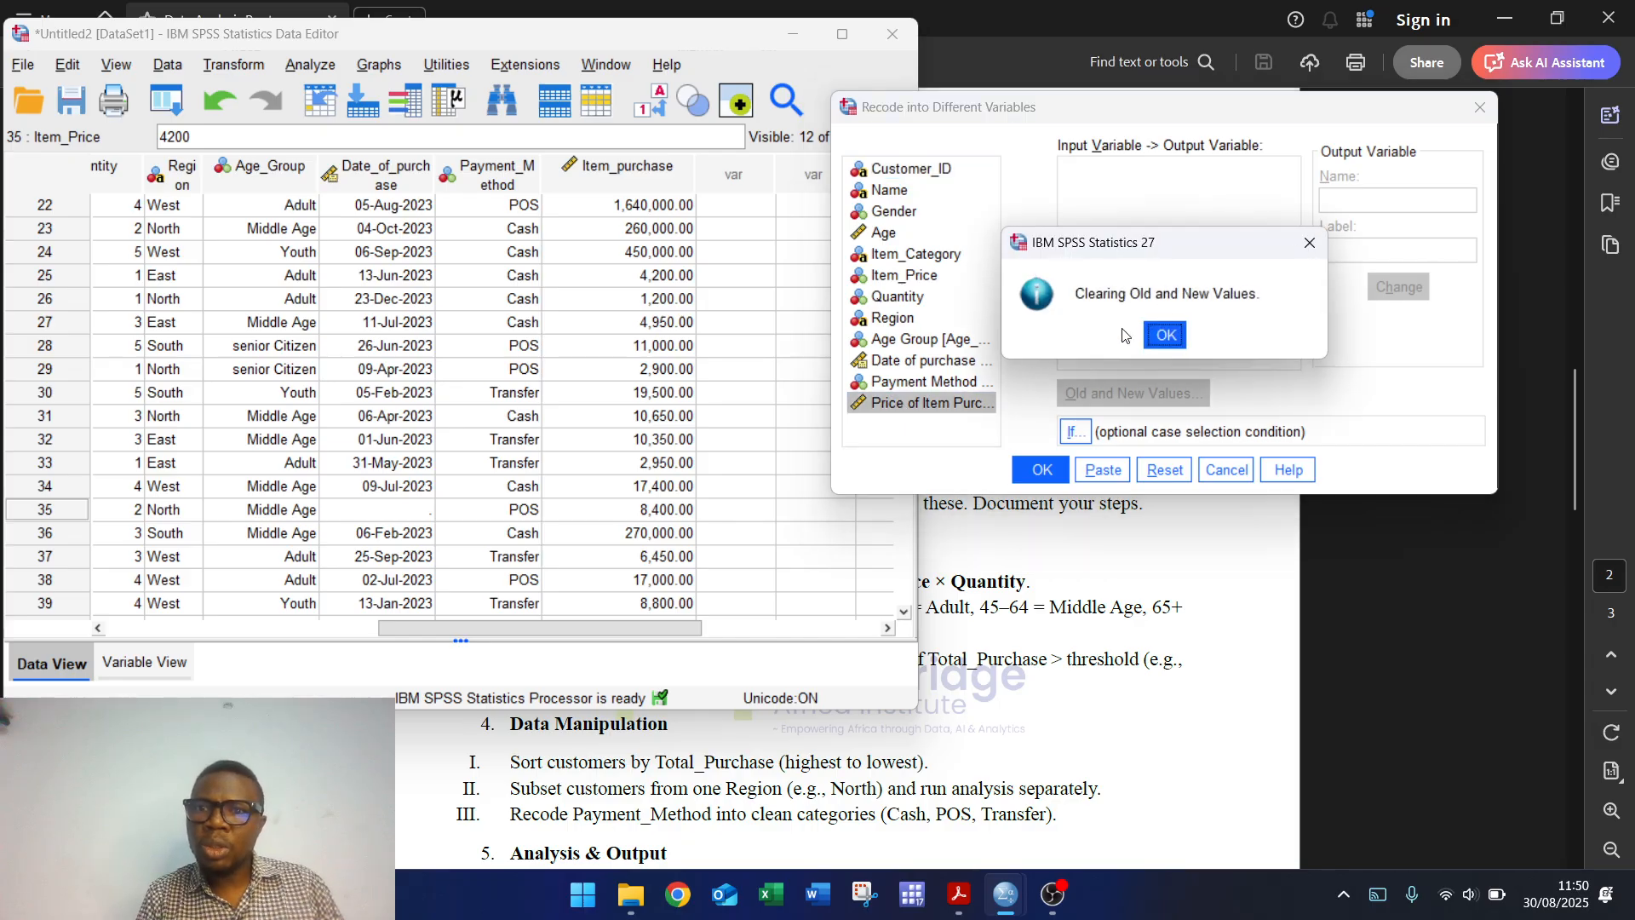
{"action": "left_click", "coordinate": [1165, 334]}
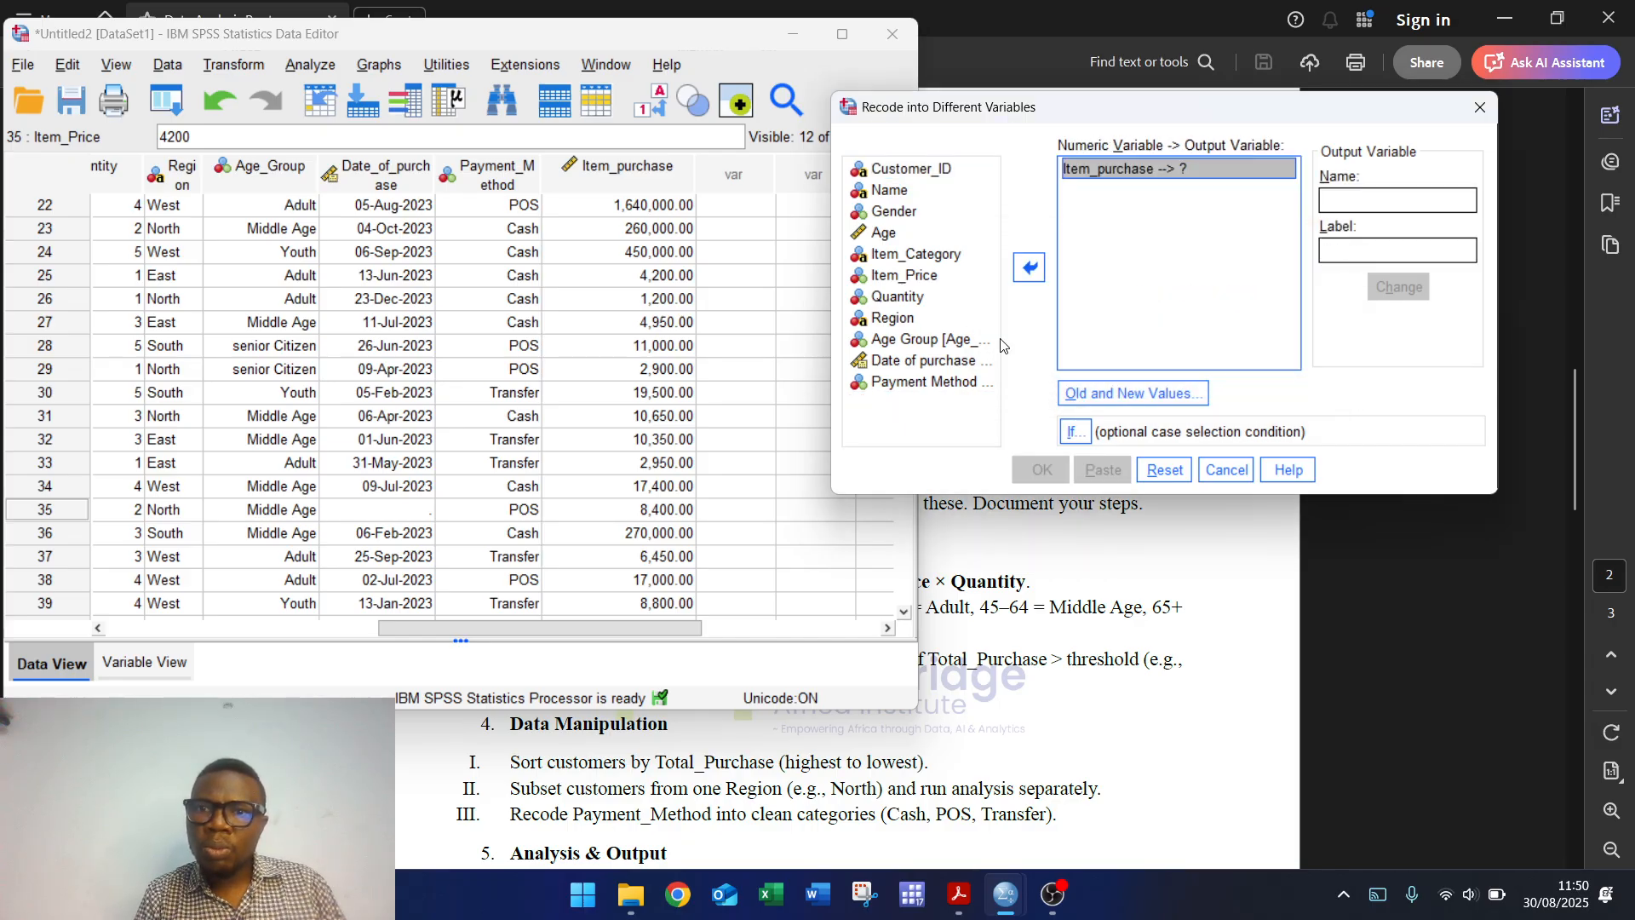
{"action": "left_click", "coordinate": [1343, 196]}
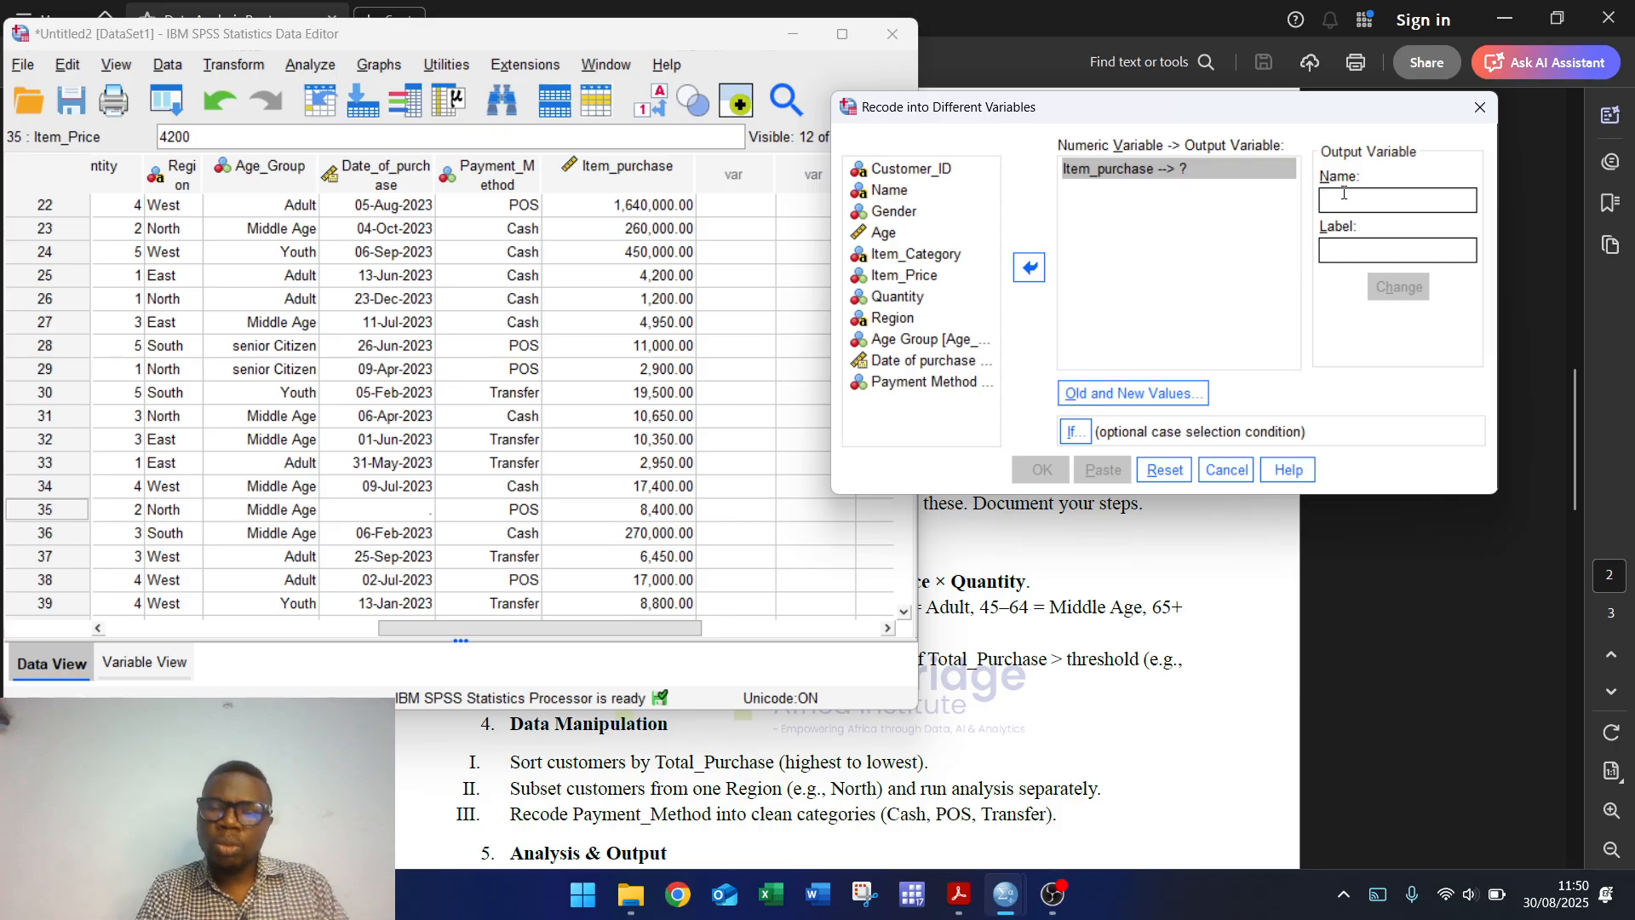
{"action": "type", "text": "C"}
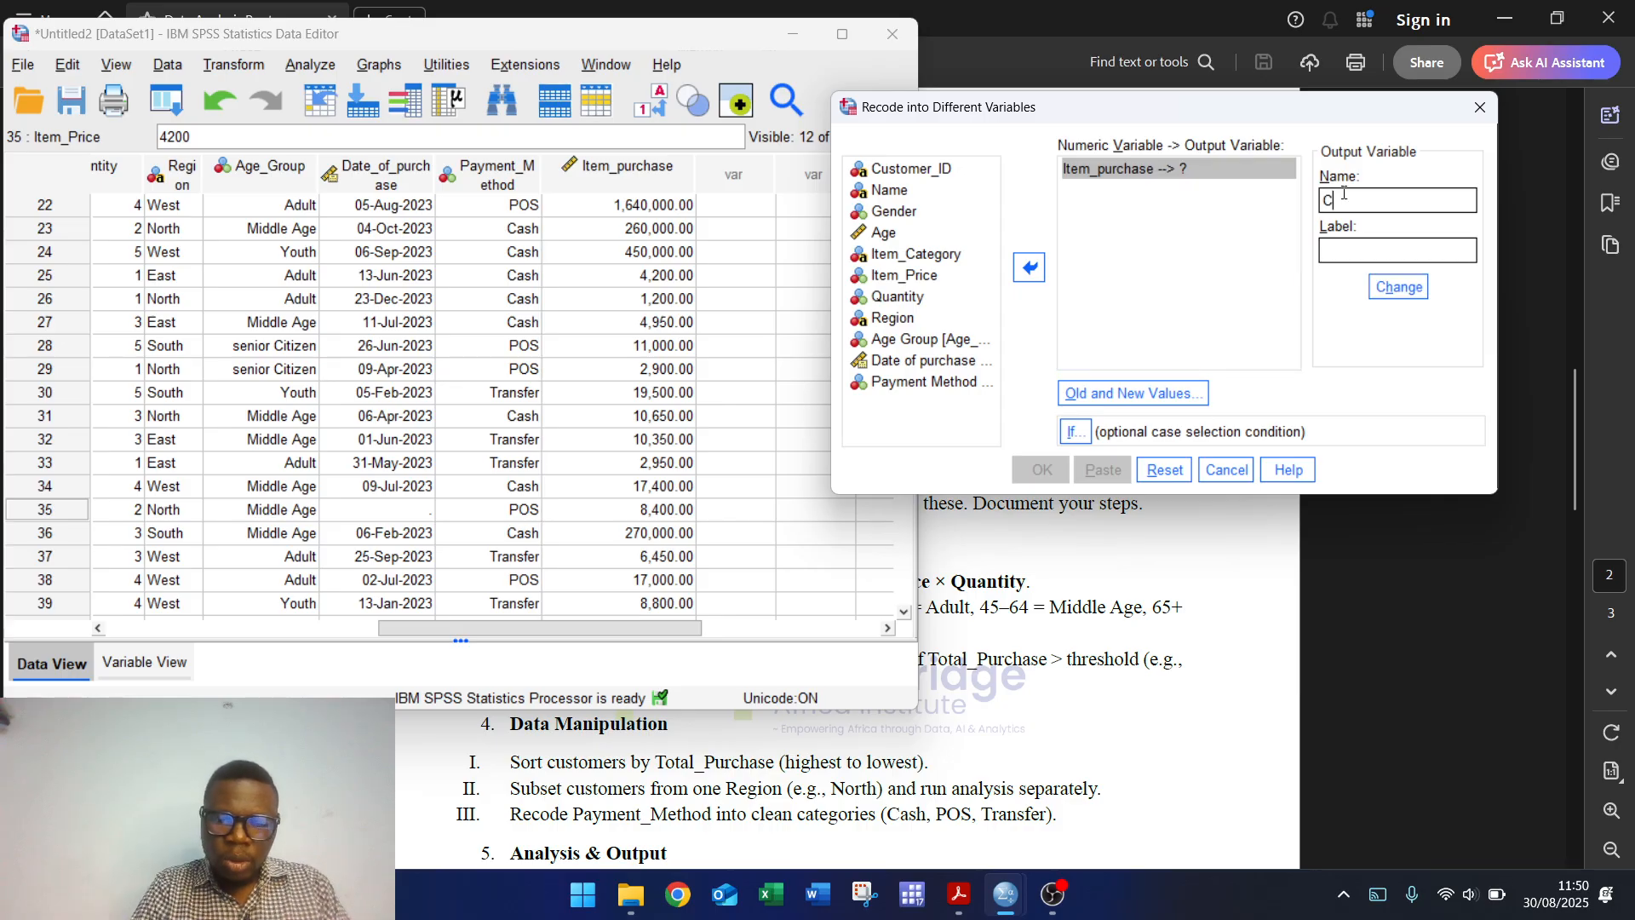
{"action": "type", "text": "ustomer_"}
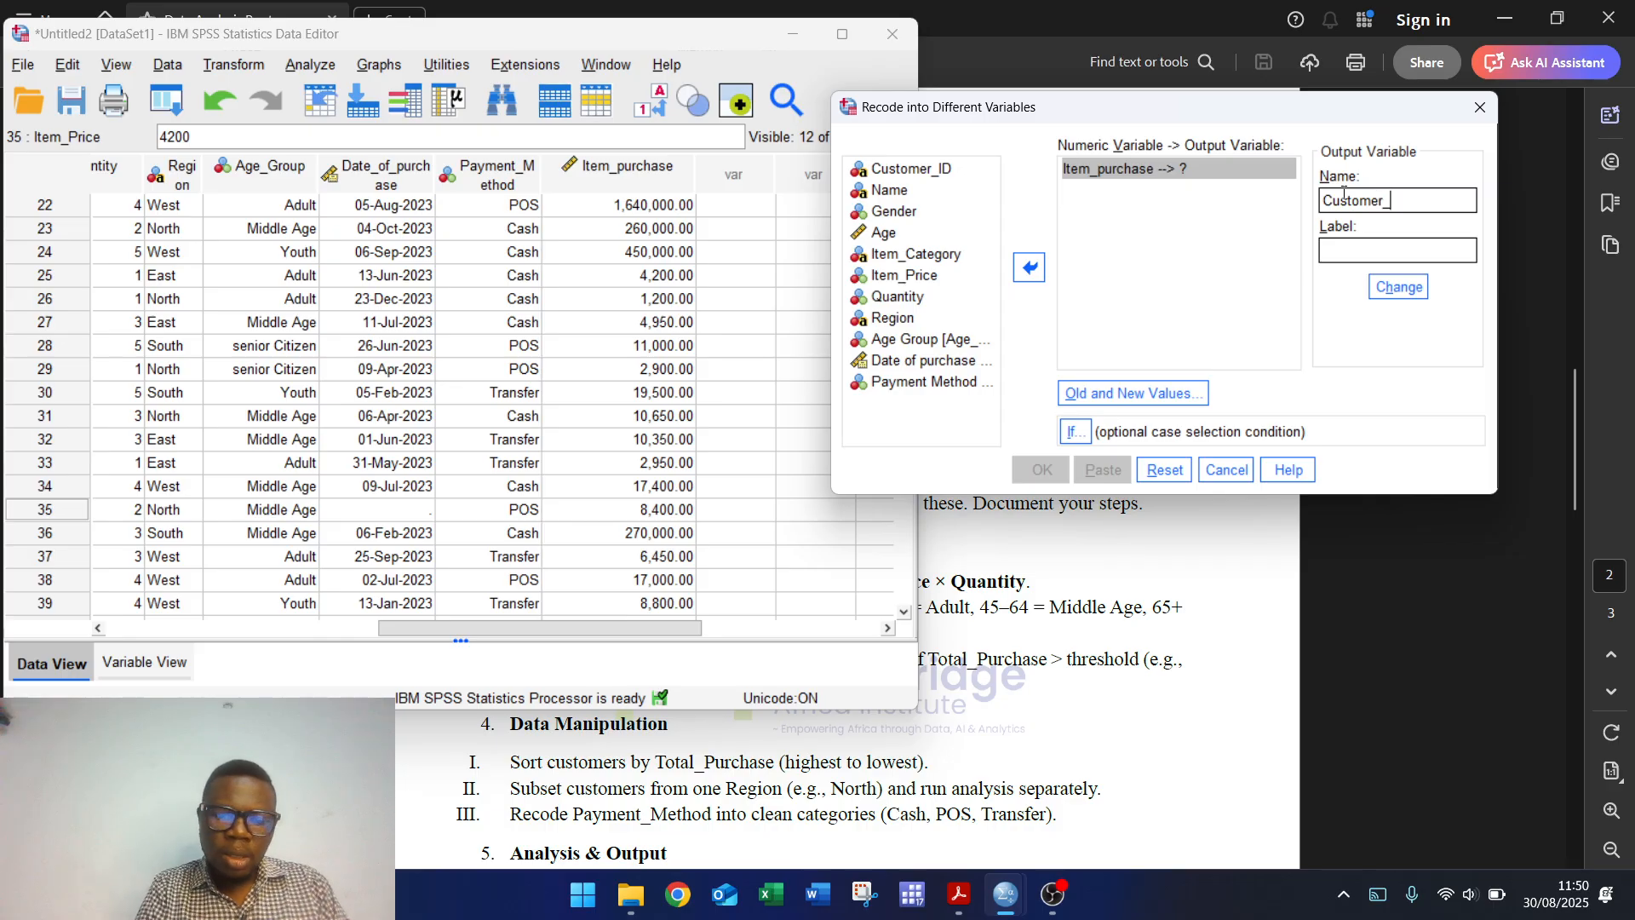
{"action": "type", "text": "class"}
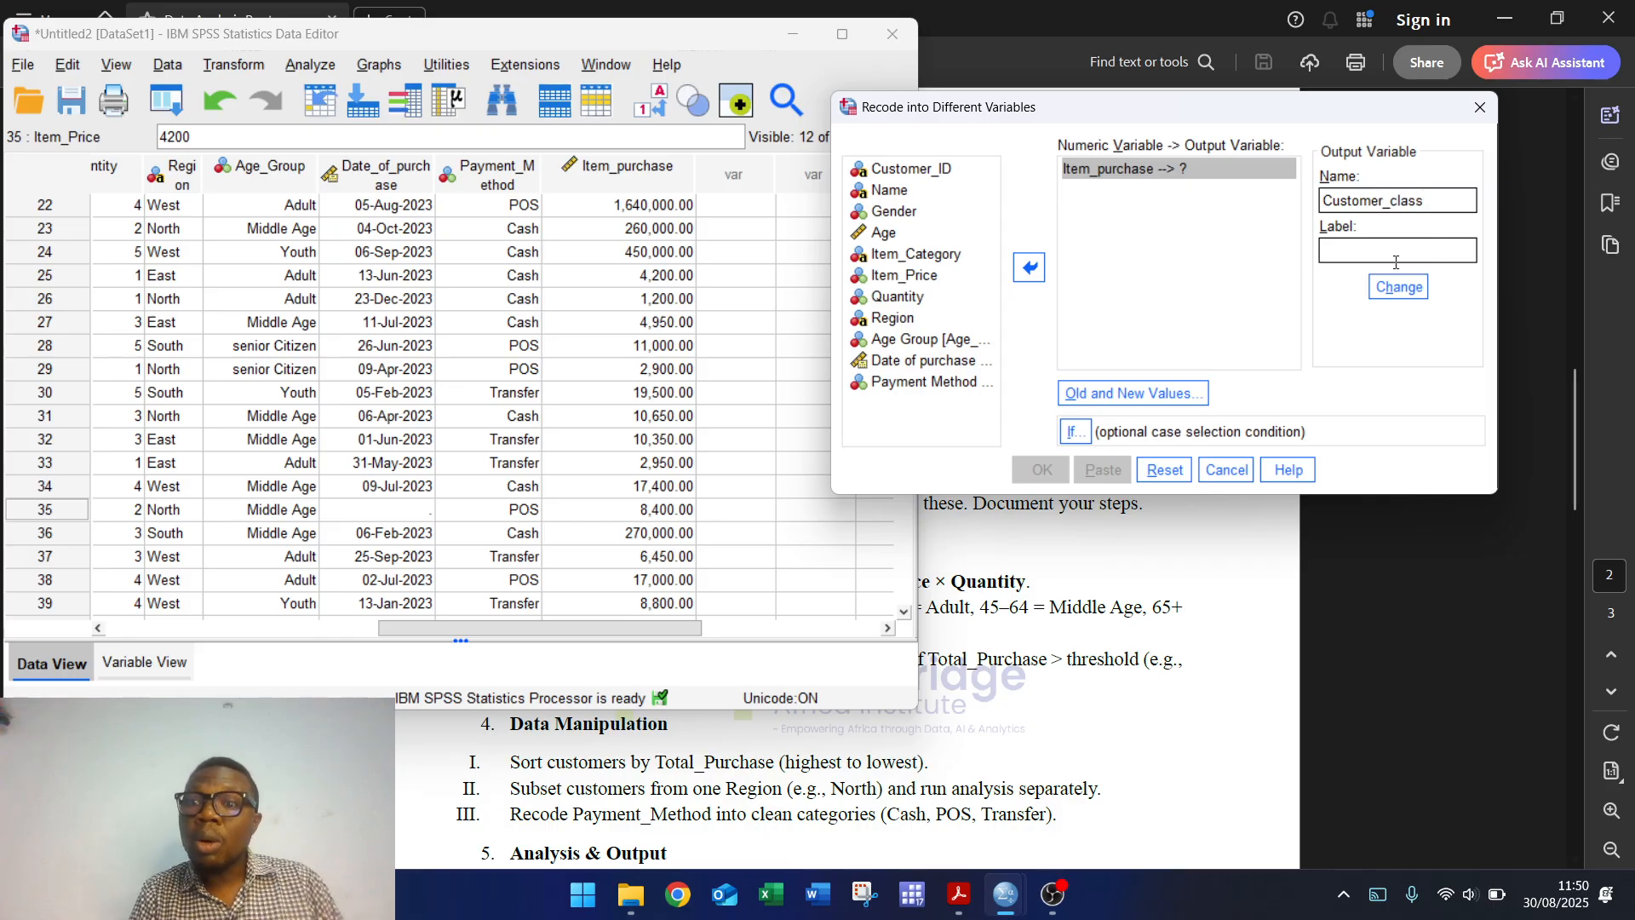
{"action": "left_click", "coordinate": [1398, 286]}
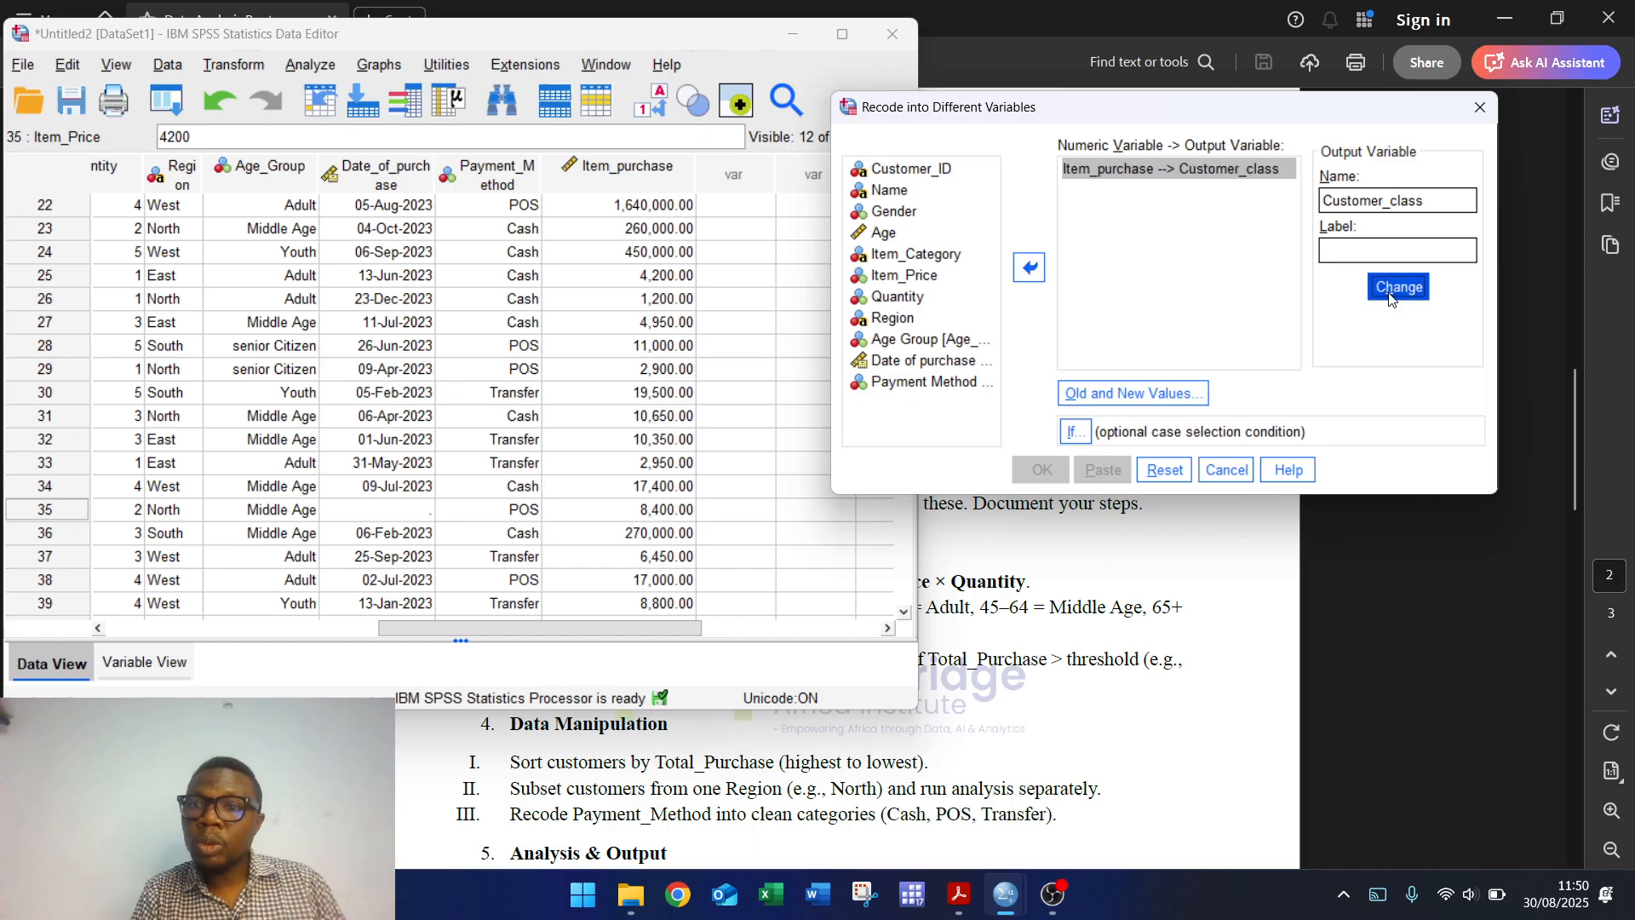
{"action": "left_click", "coordinate": [1125, 391]}
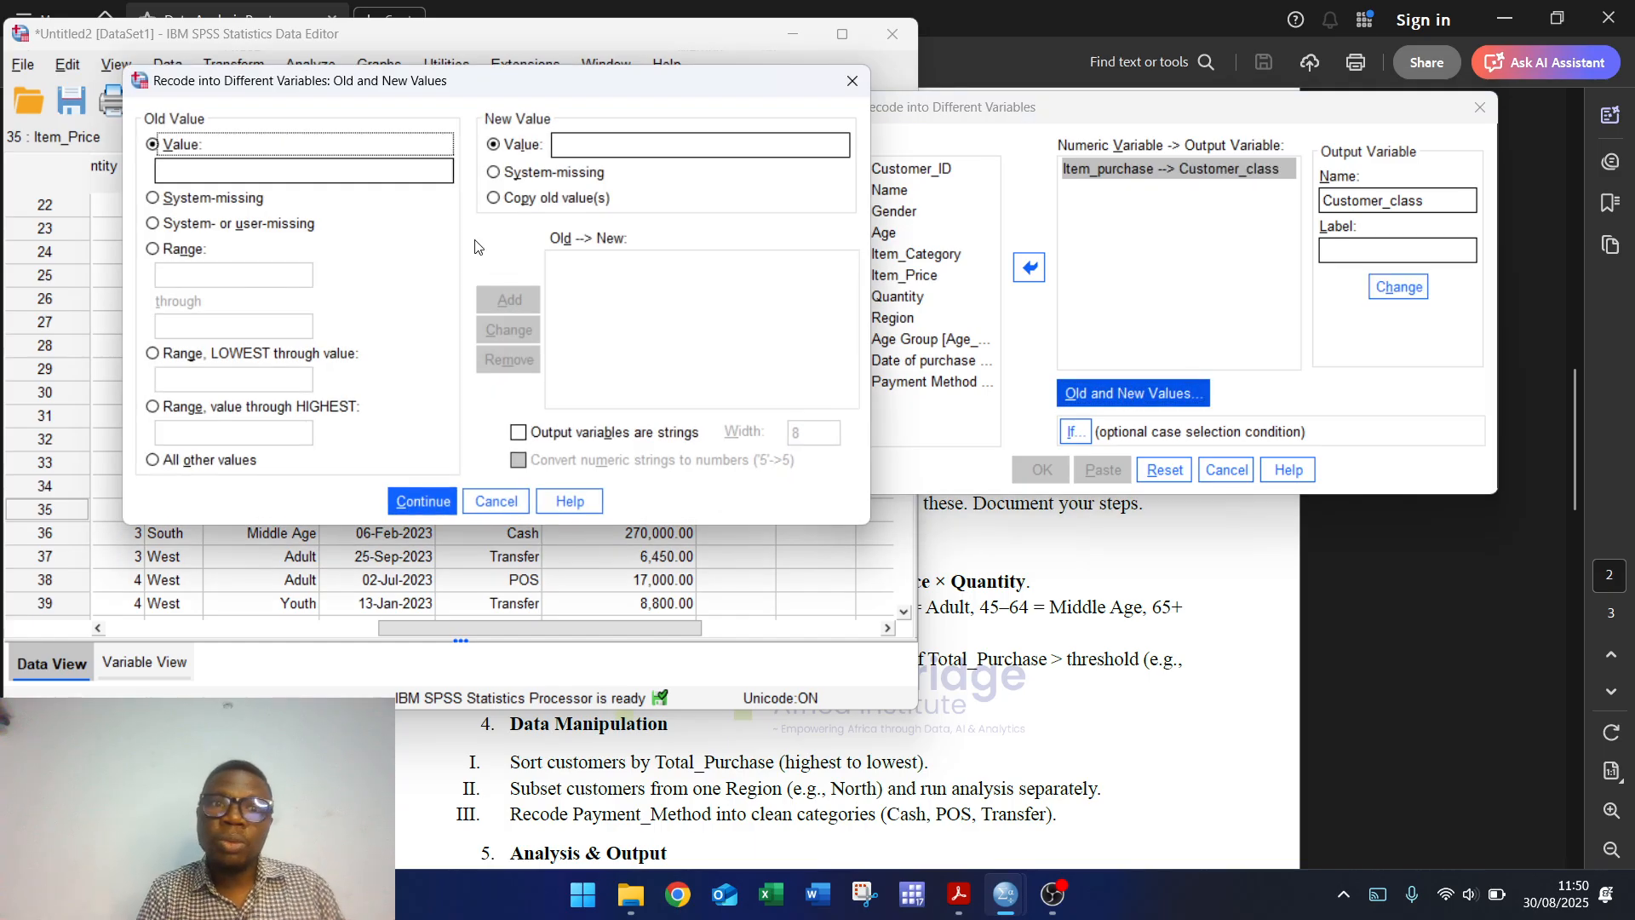
Step: Add the recode rule: range 0 through 9999 becomes 0
{"action": "left_click", "coordinate": [154, 250]}
{"action": "left_click", "coordinate": [176, 269]}
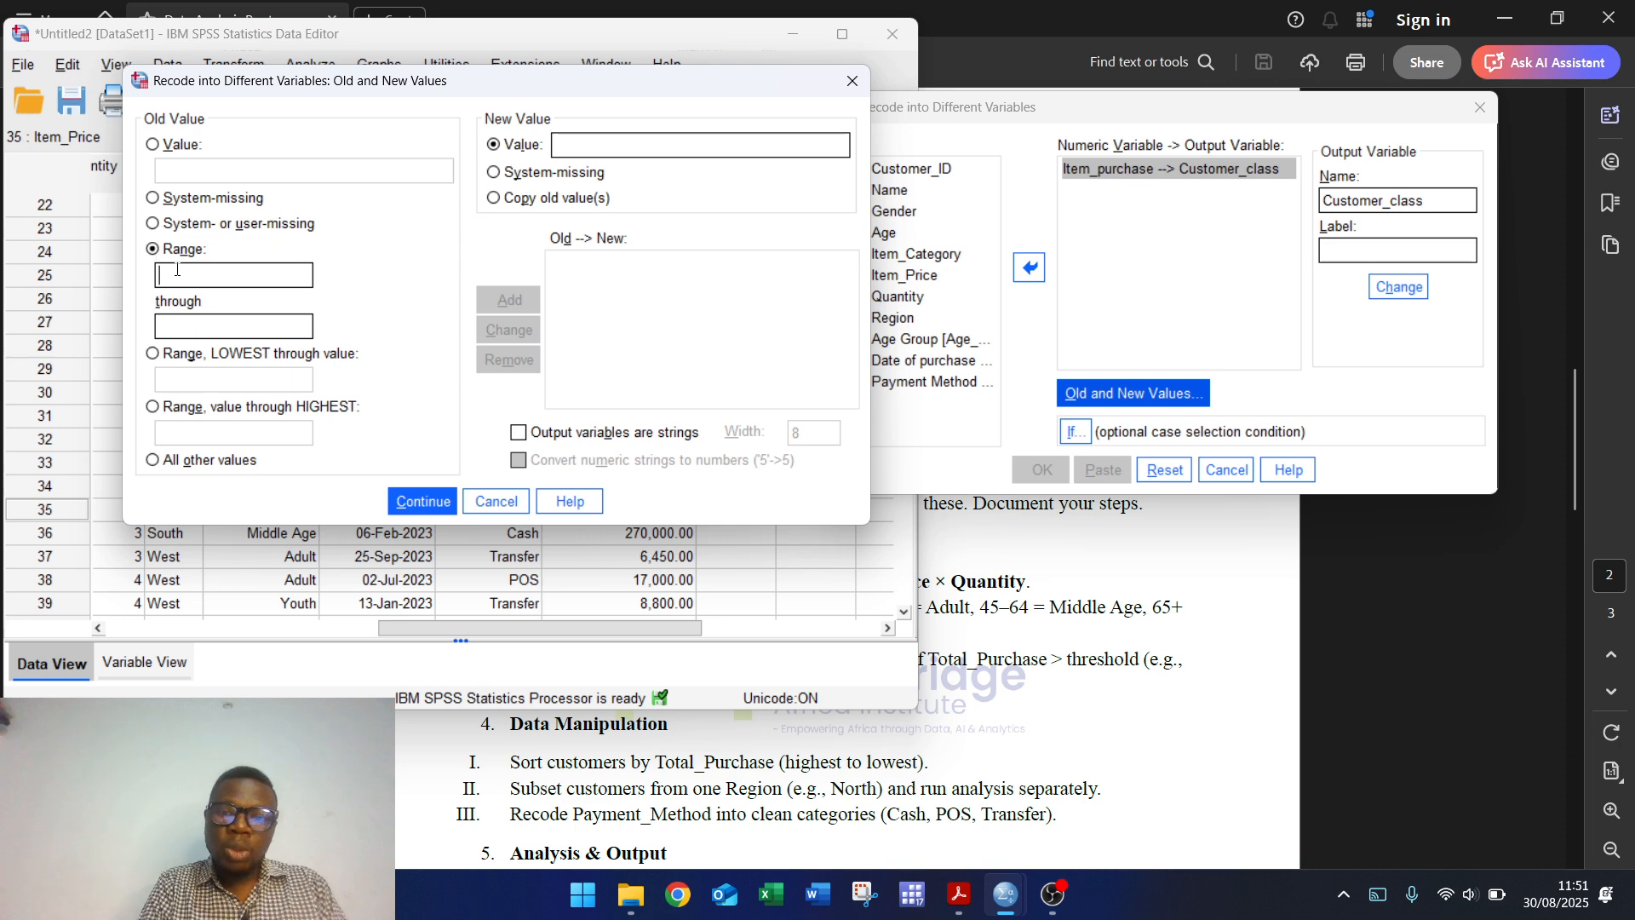
{"action": "left_click", "coordinate": [177, 320]}
{"action": "type", "text": "9999"}
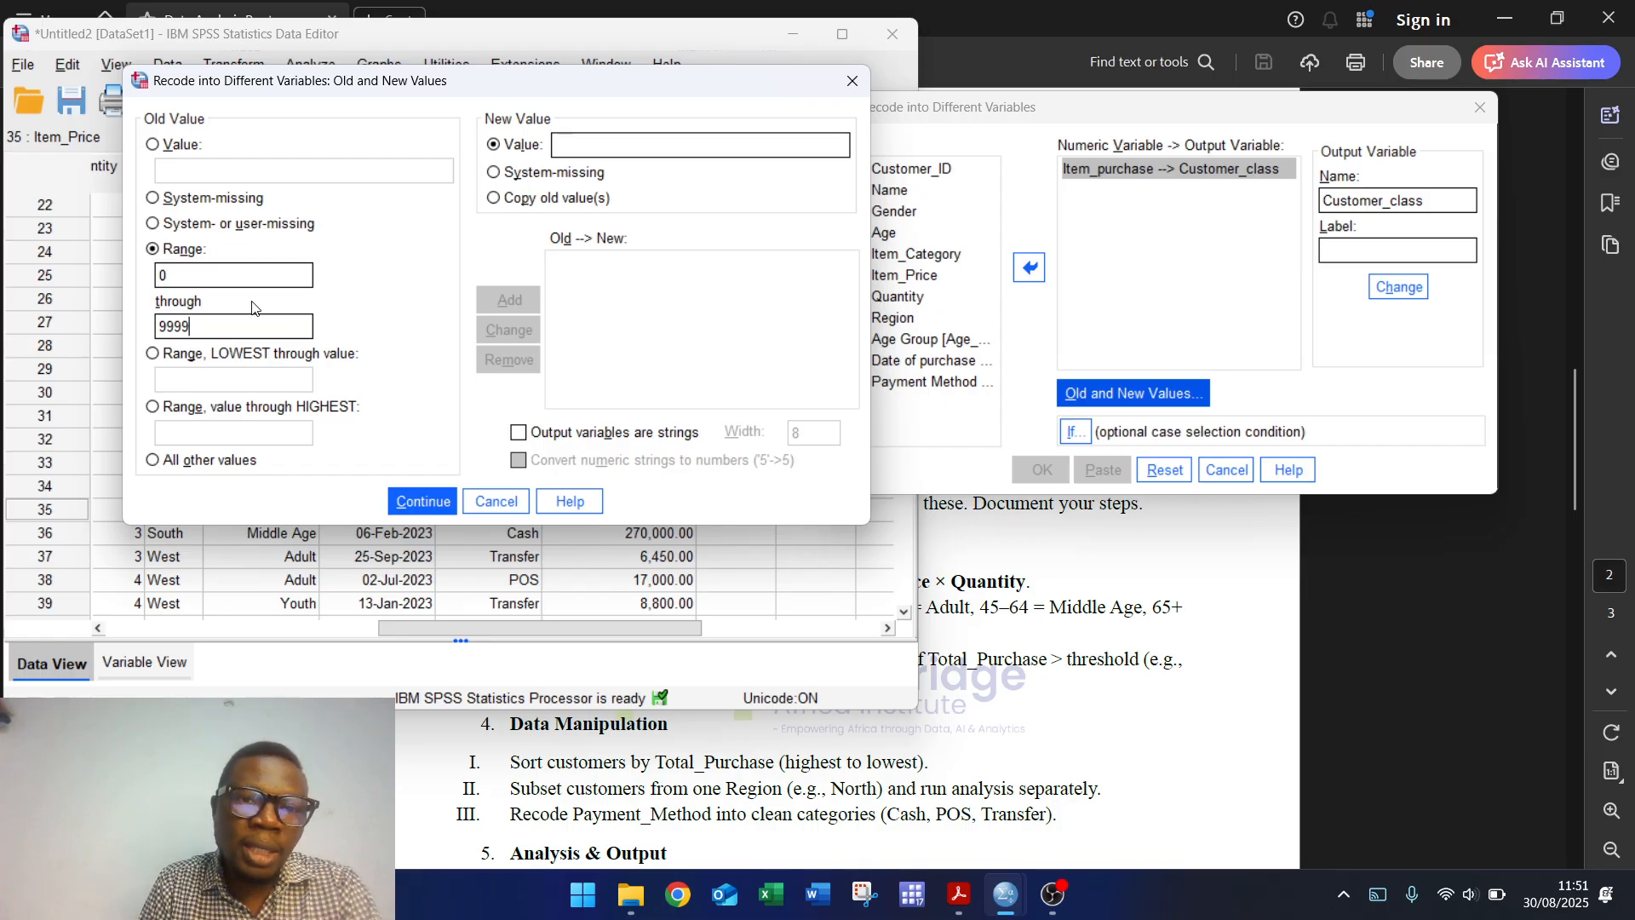
{"action": "left_click", "coordinate": [605, 152]}
{"action": "type", "text": "0"}
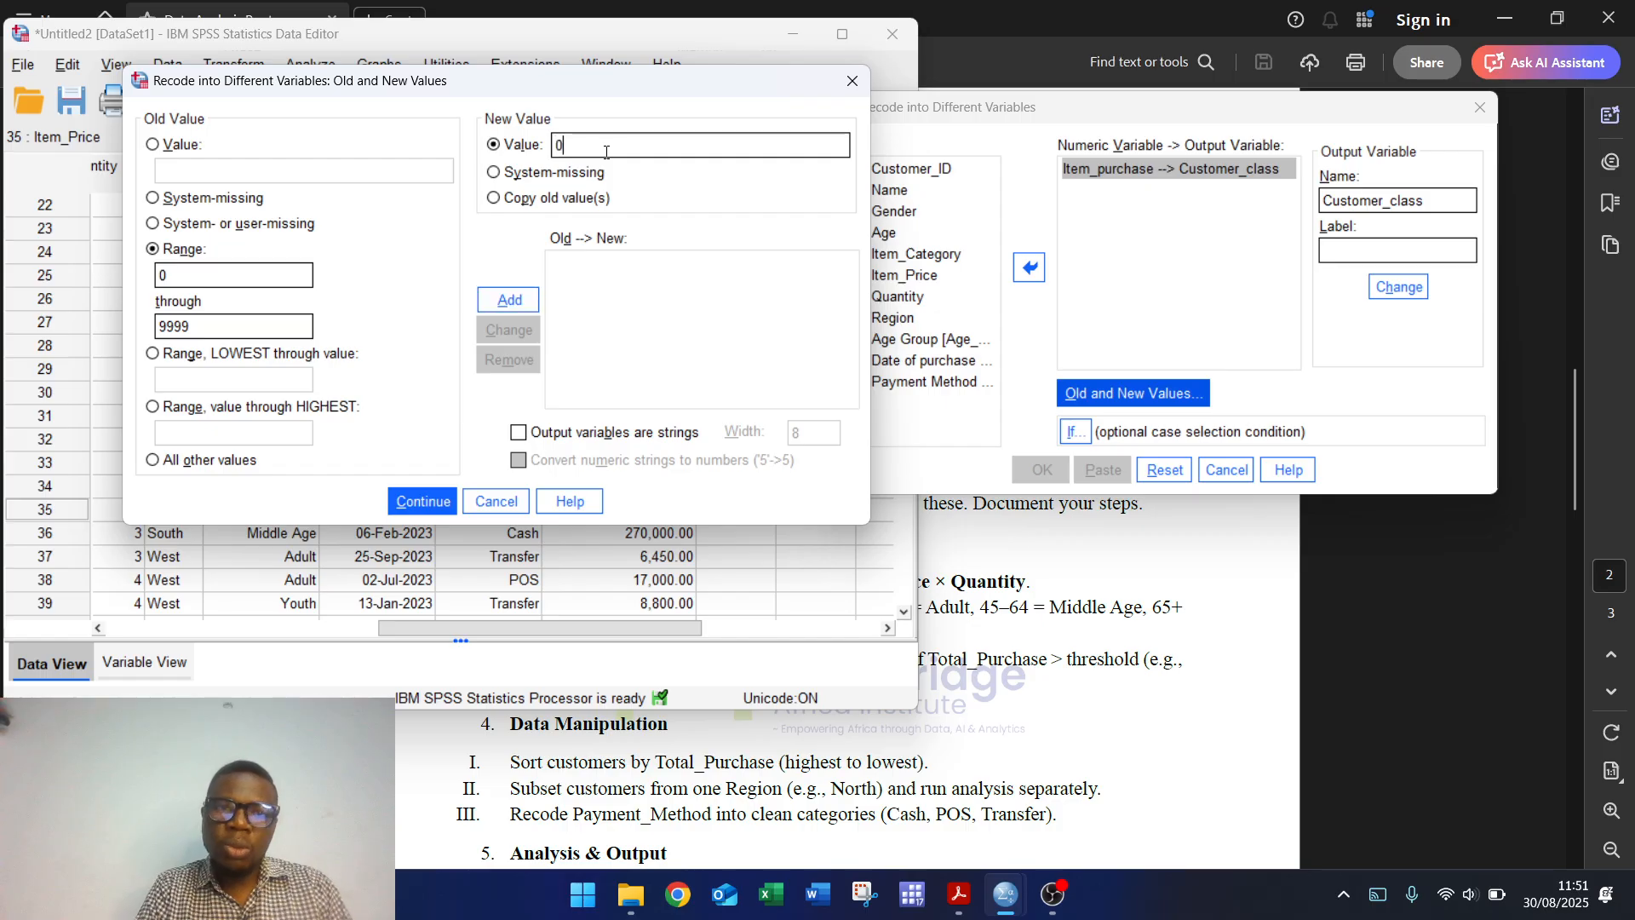
{"action": "left_click", "coordinate": [503, 303]}
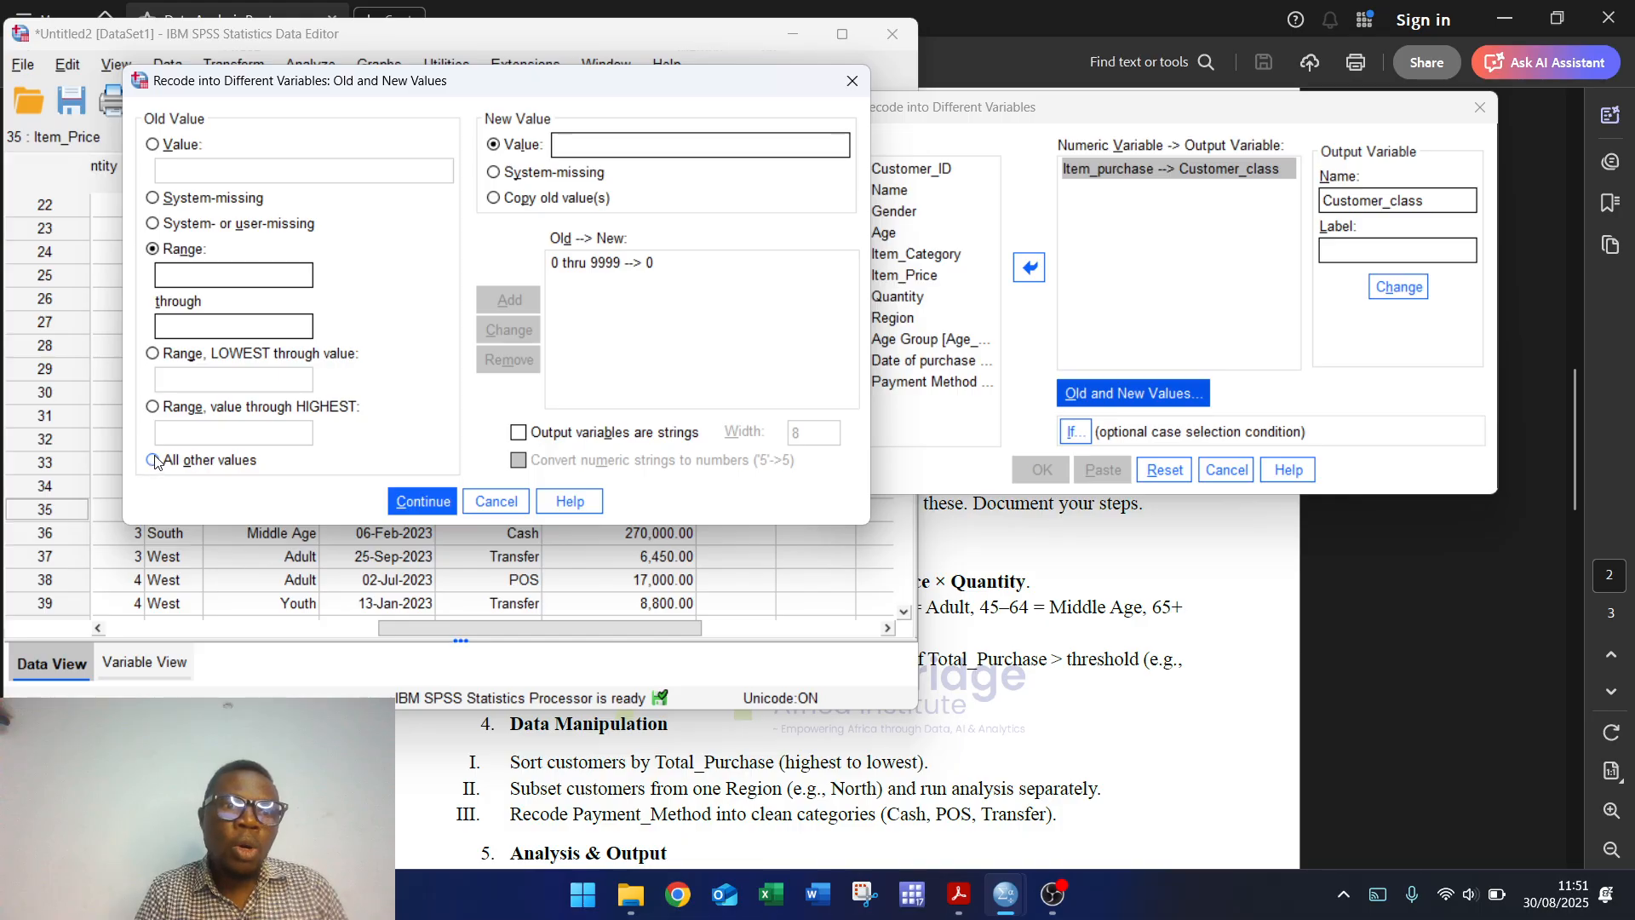
Step: Add 10000 through Highest becomes 1, run the recode, and switch to Variable View
{"action": "left_click", "coordinate": [152, 408]}
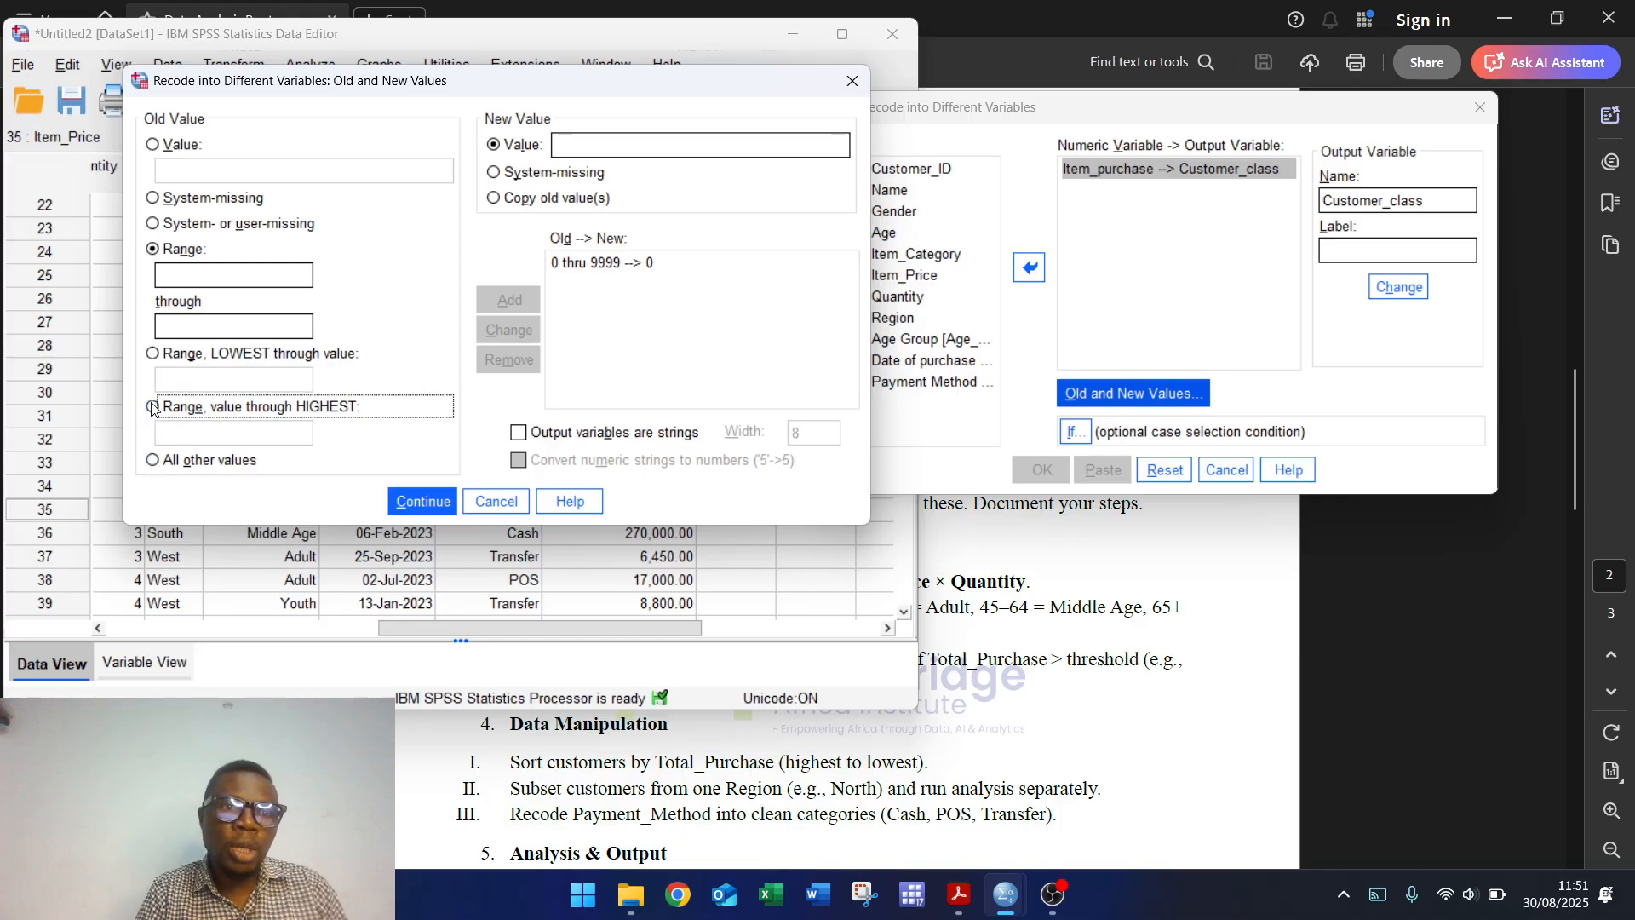
{"action": "left_click", "coordinate": [189, 442]}
{"action": "type", "text": "100"}
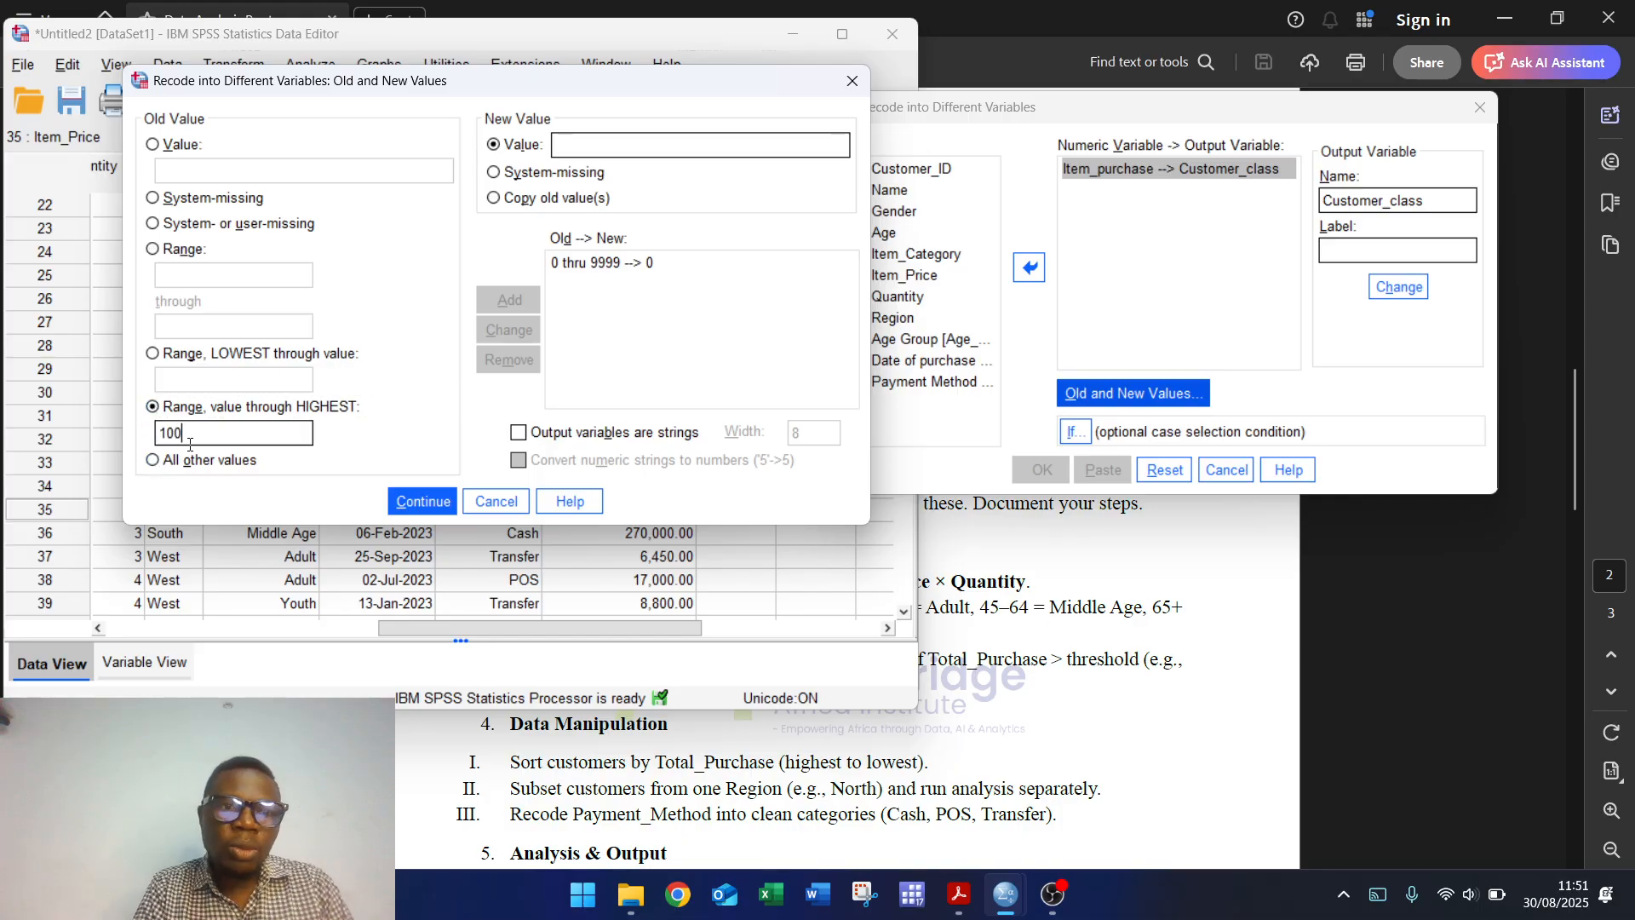
{"action": "type", "text": "00"}
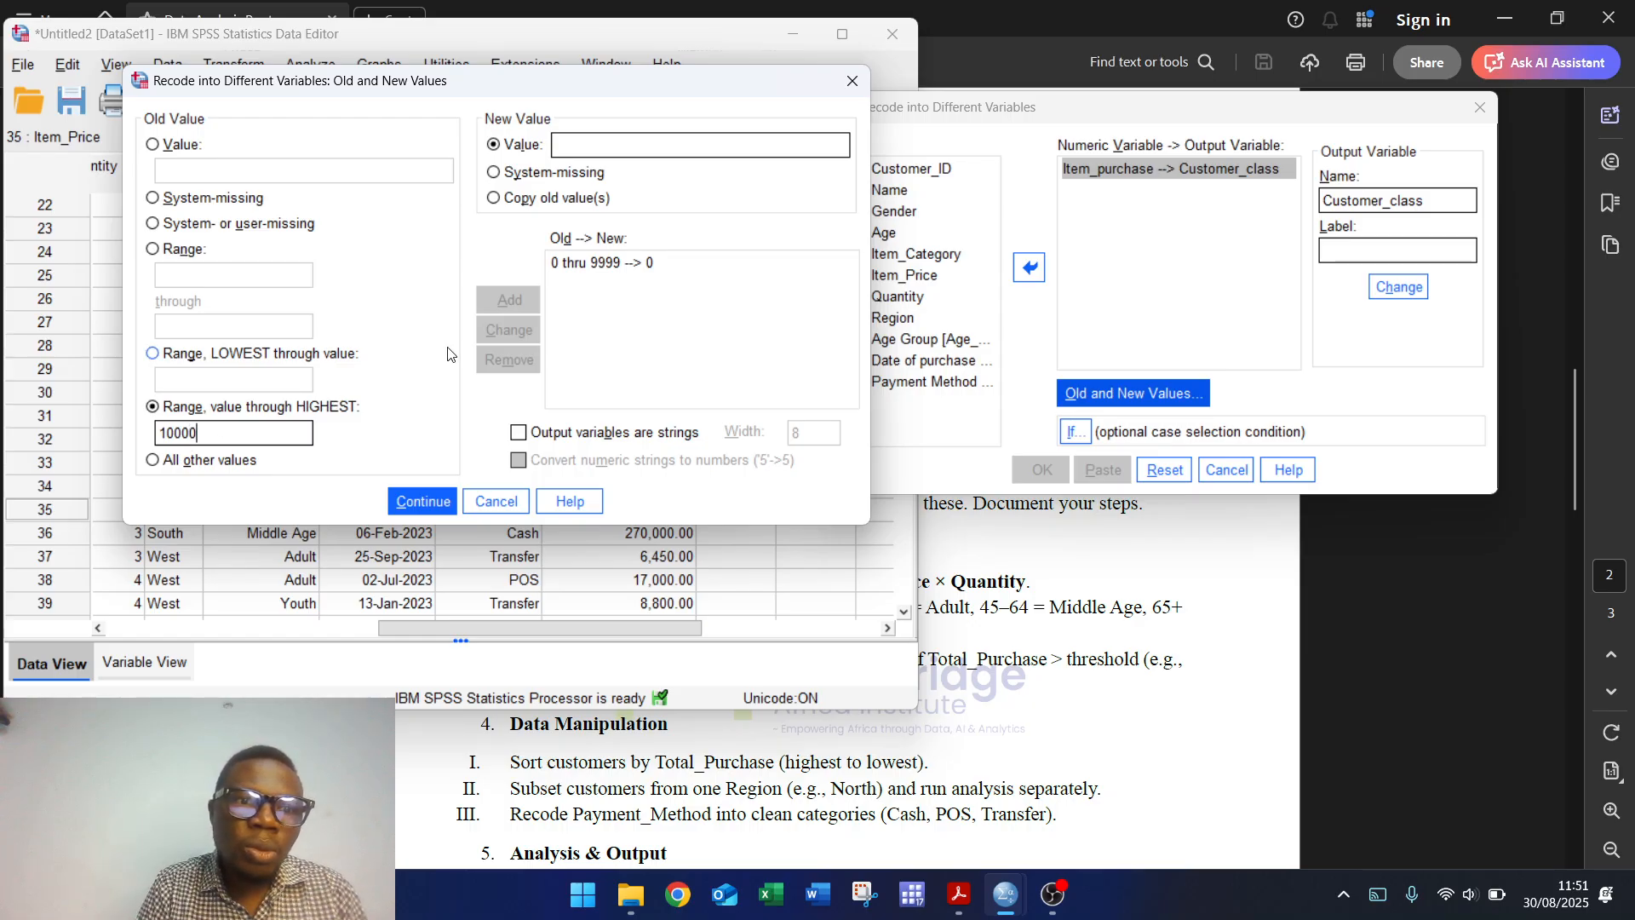
{"action": "left_click", "coordinate": [578, 143]}
{"action": "type", "text": "1"}
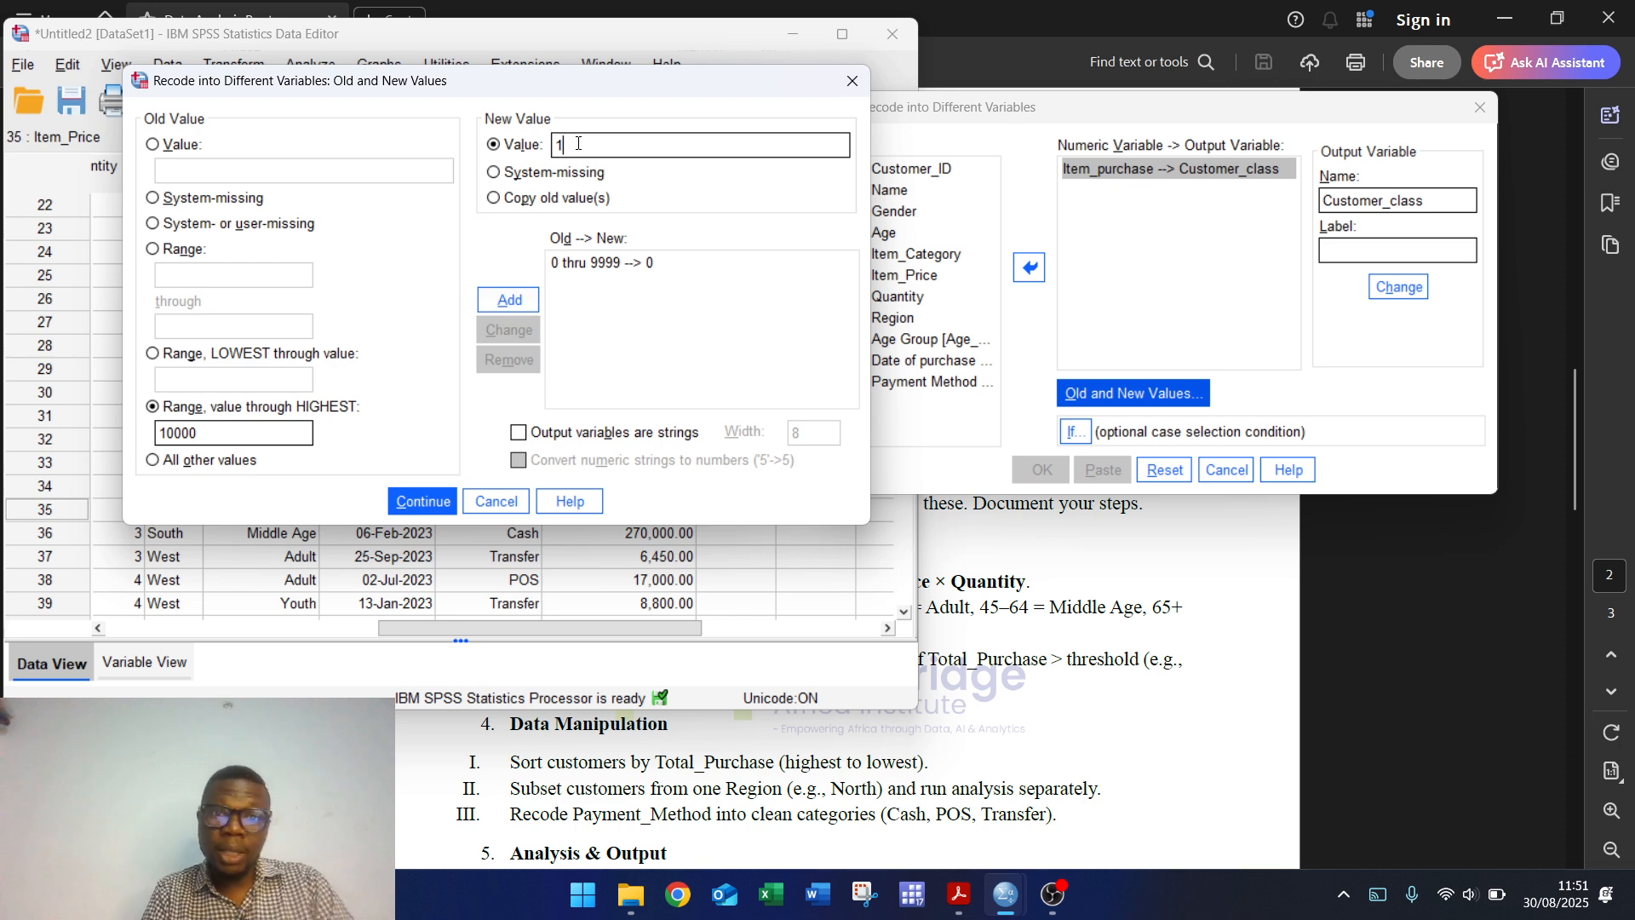
{"action": "left_click", "coordinate": [510, 300]}
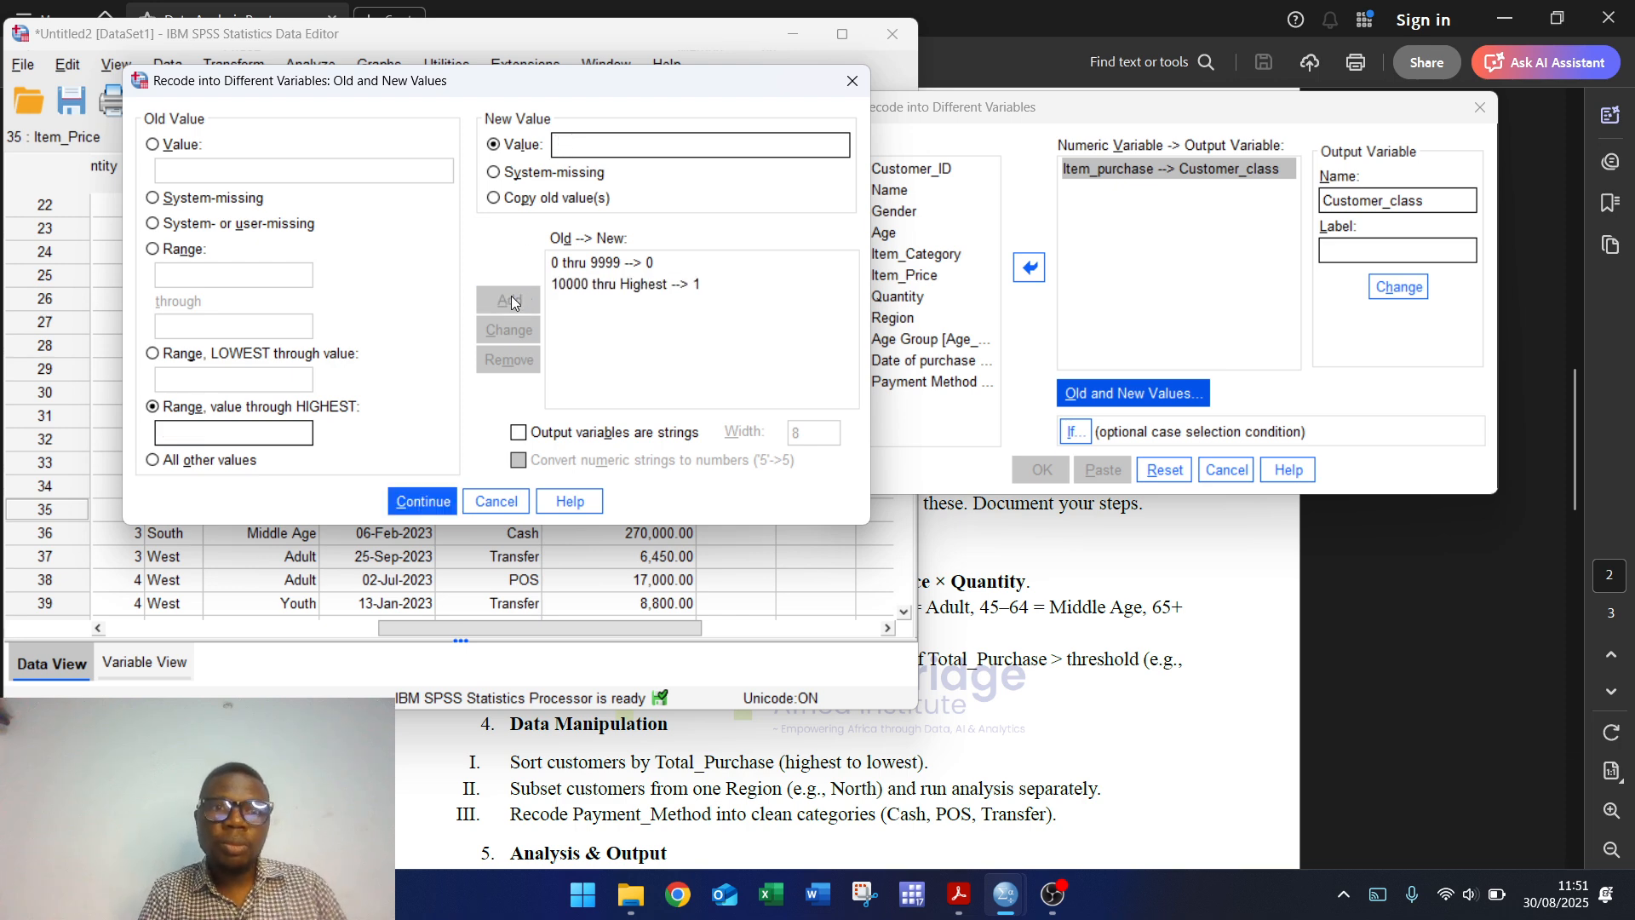
{"action": "left_click", "coordinate": [420, 502]}
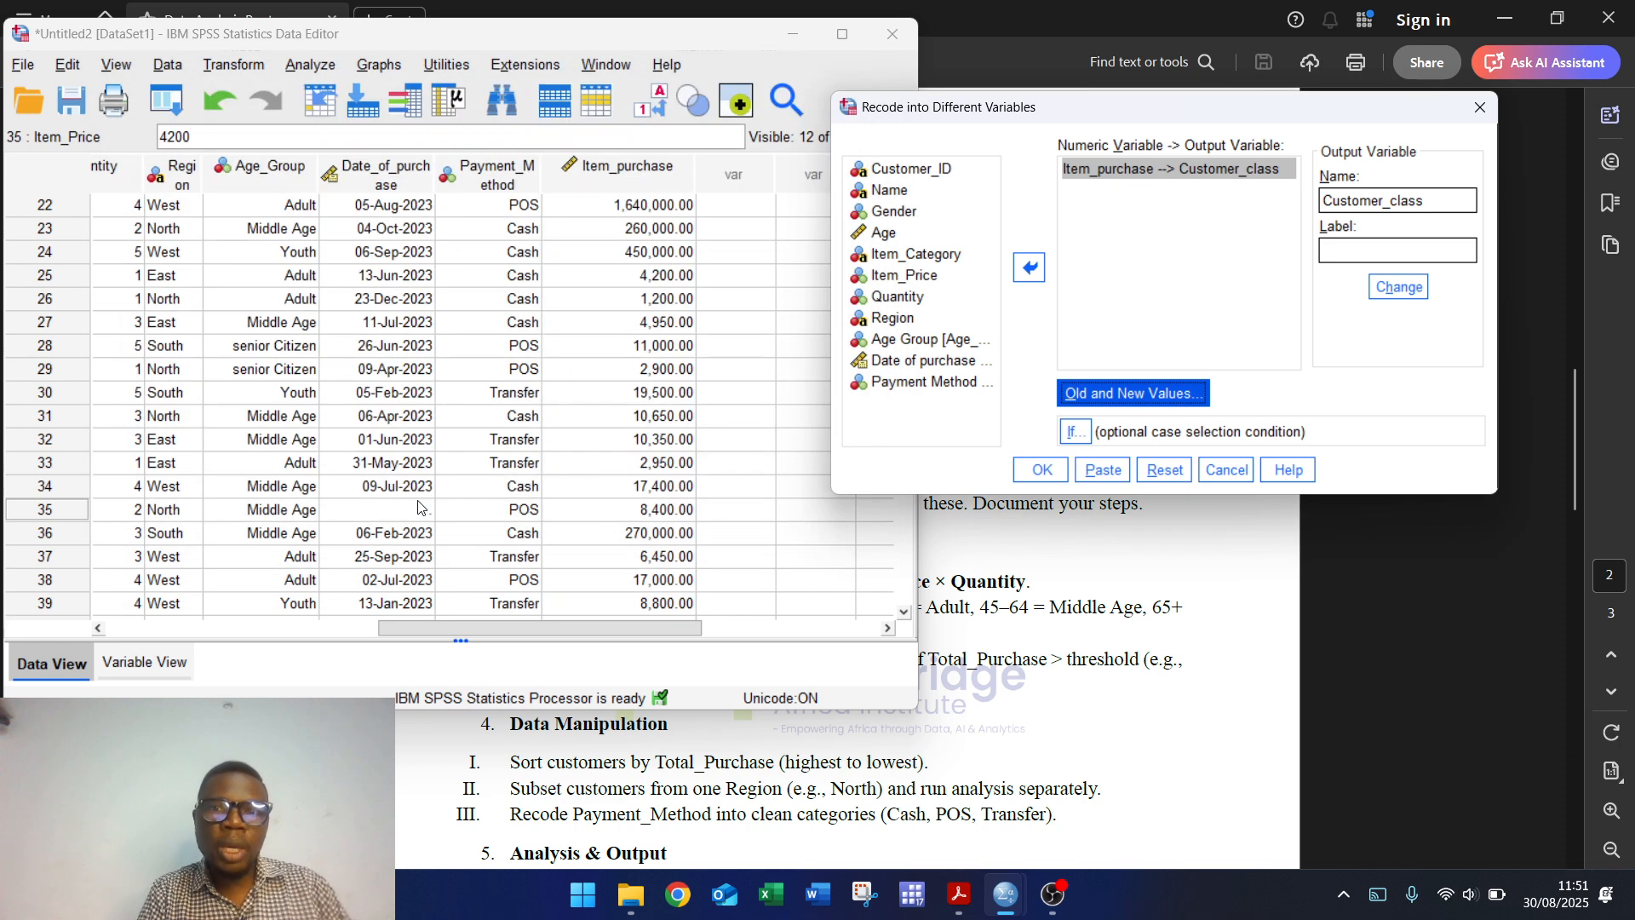
{"action": "left_click", "coordinate": [1043, 471]}
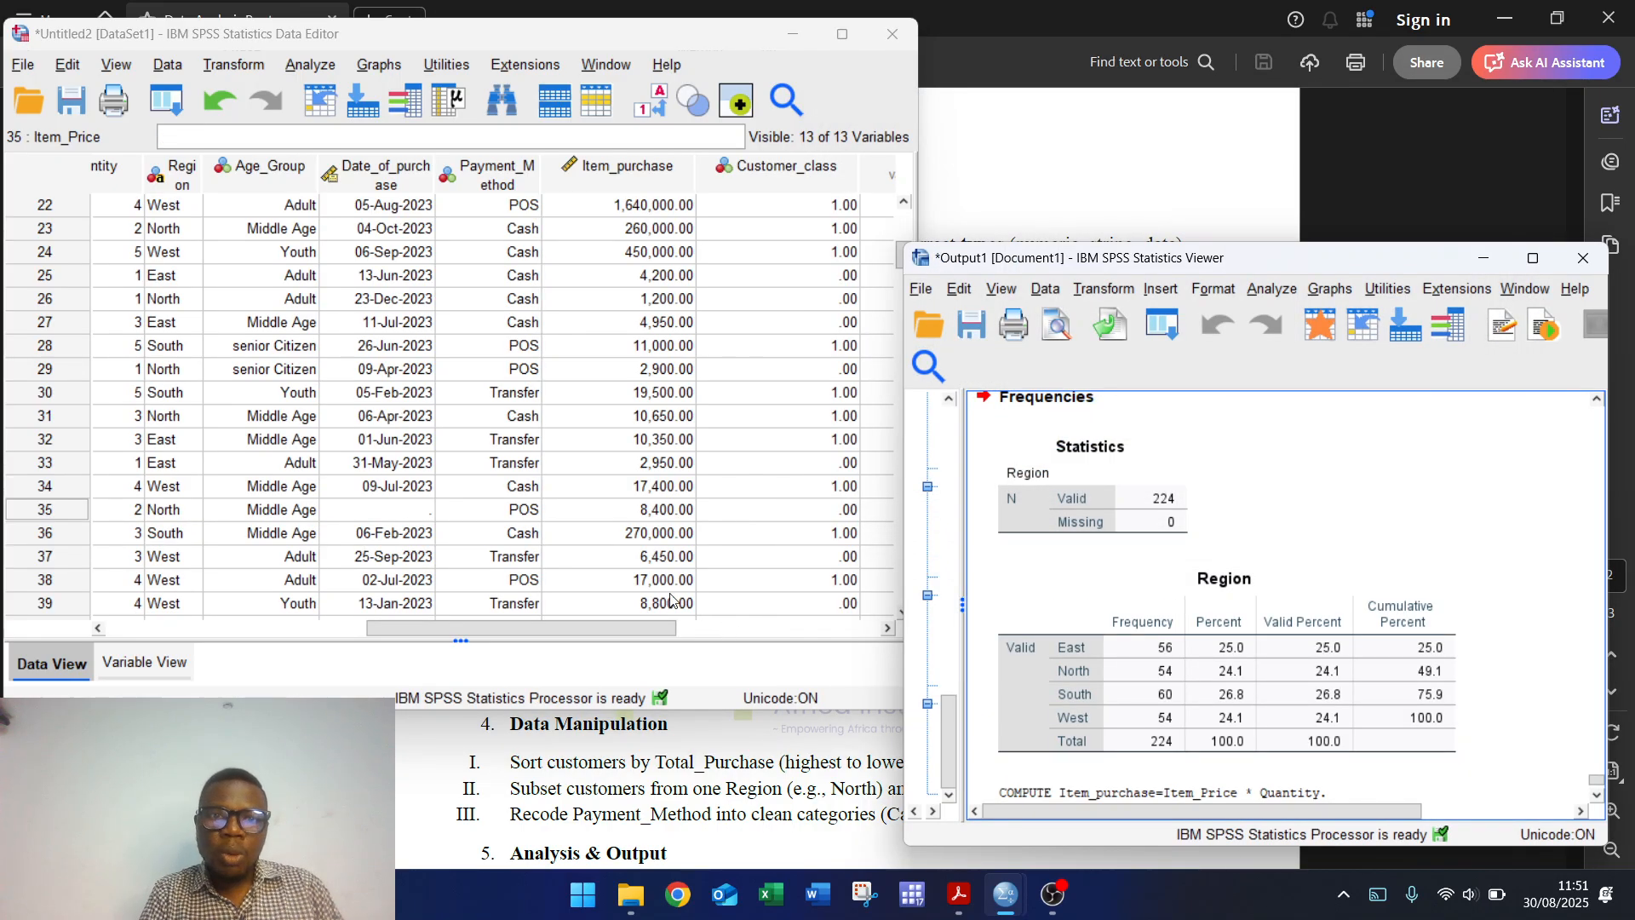
{"action": "left_click", "coordinate": [136, 663]}
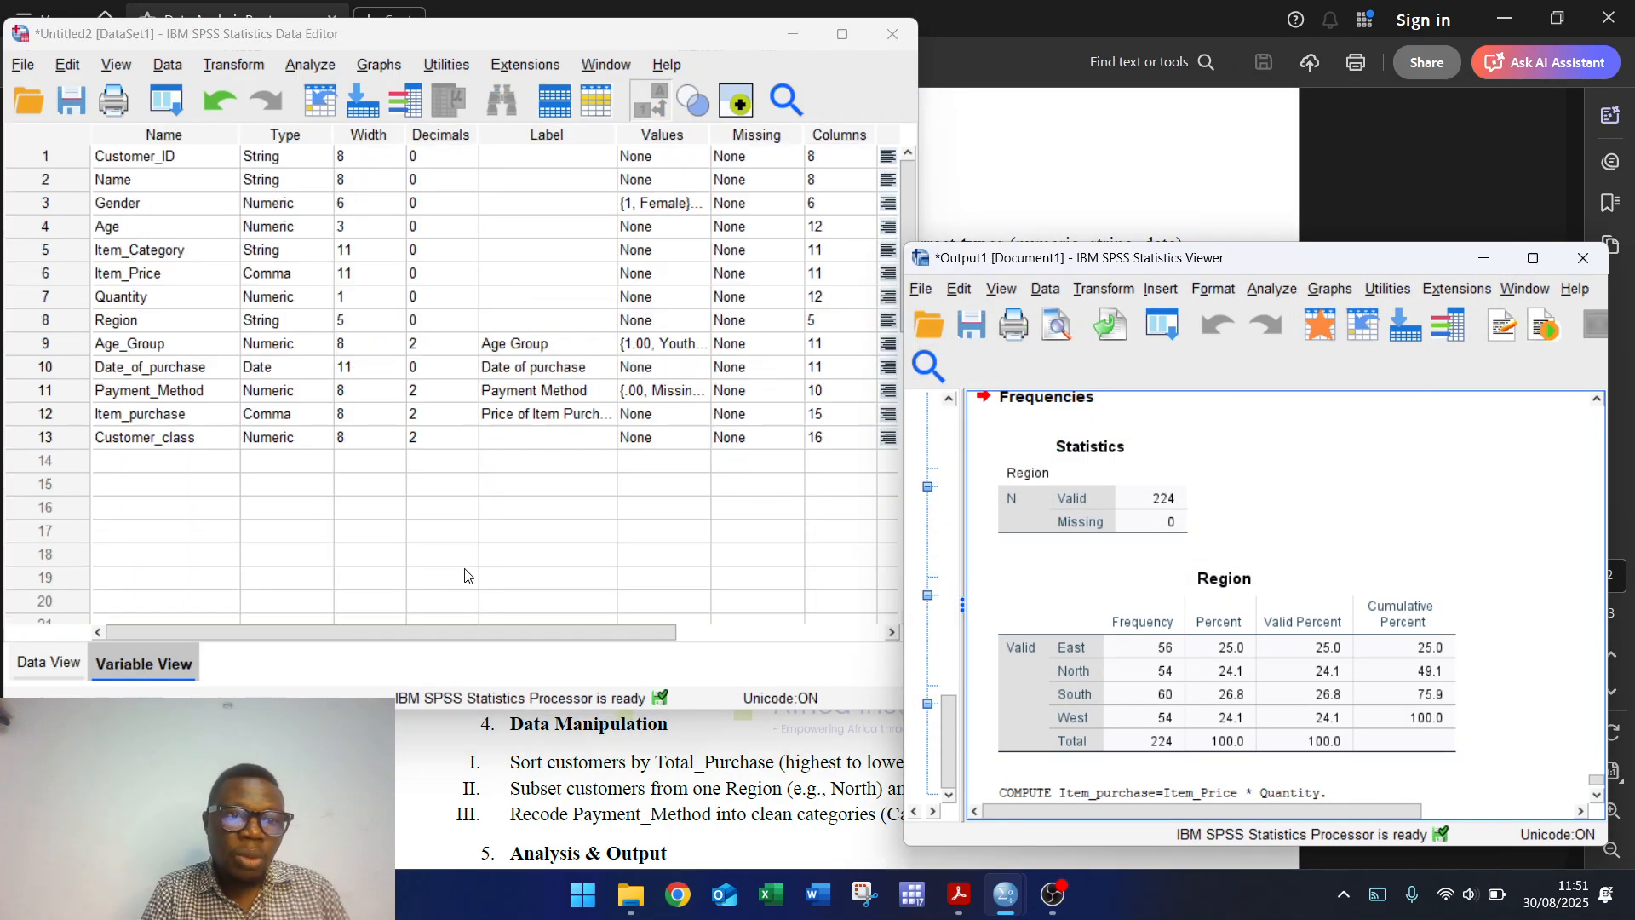
Step: Enter 'Customer Value Rating' as the label of Customer_class, replacing 'Classification'
{"action": "left_click", "coordinate": [557, 438]}
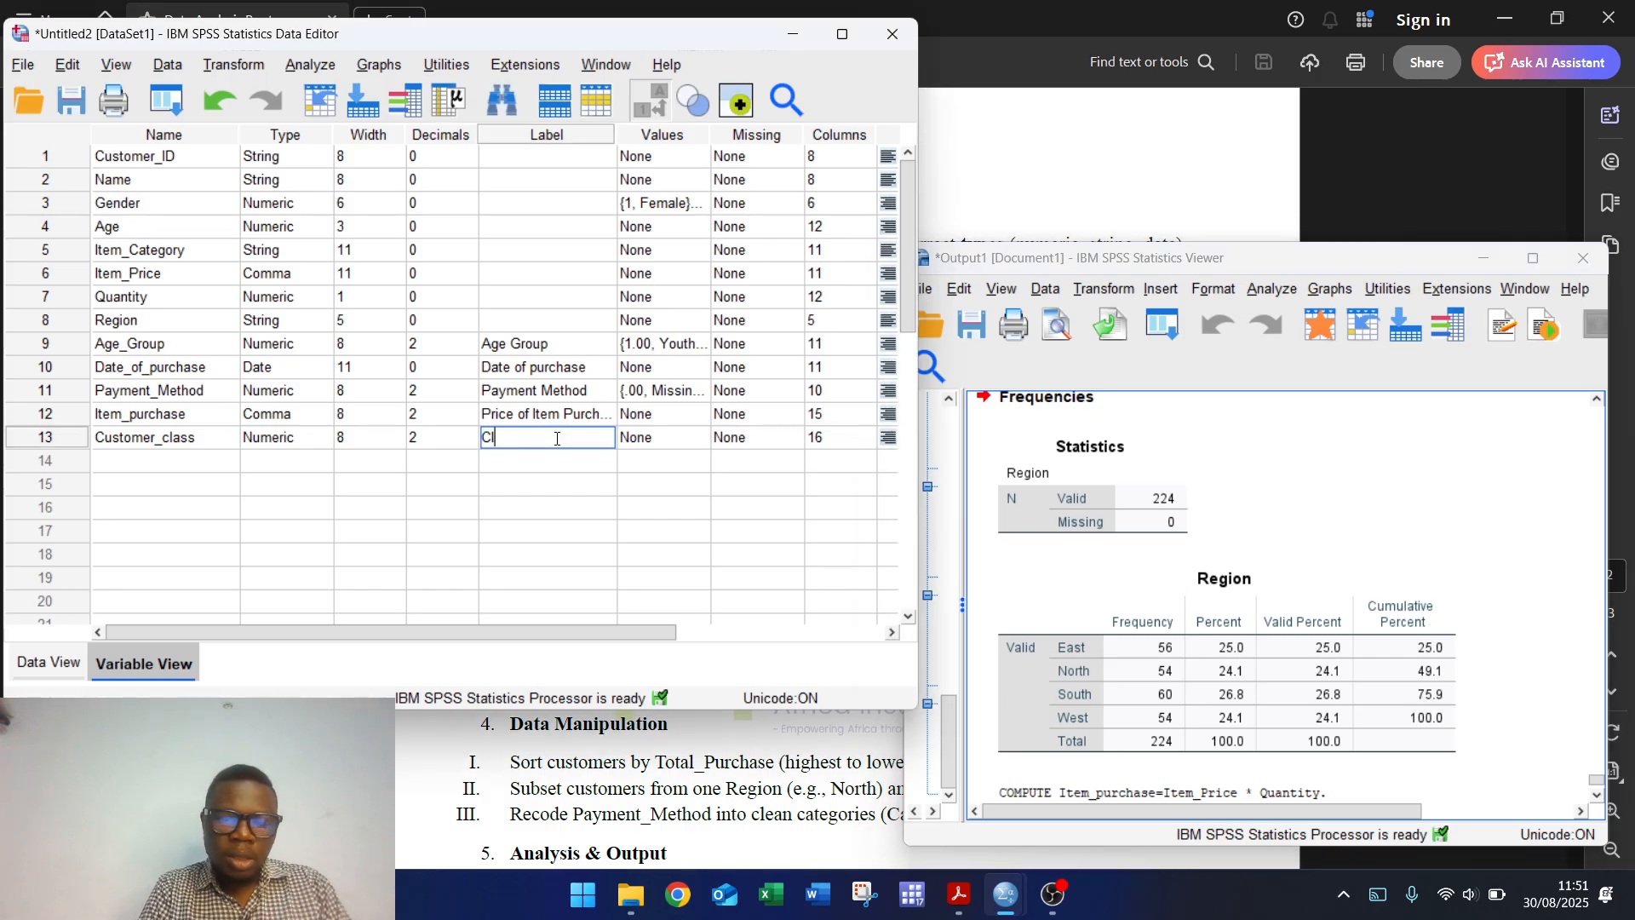
{"action": "type", "text": "Classif"}
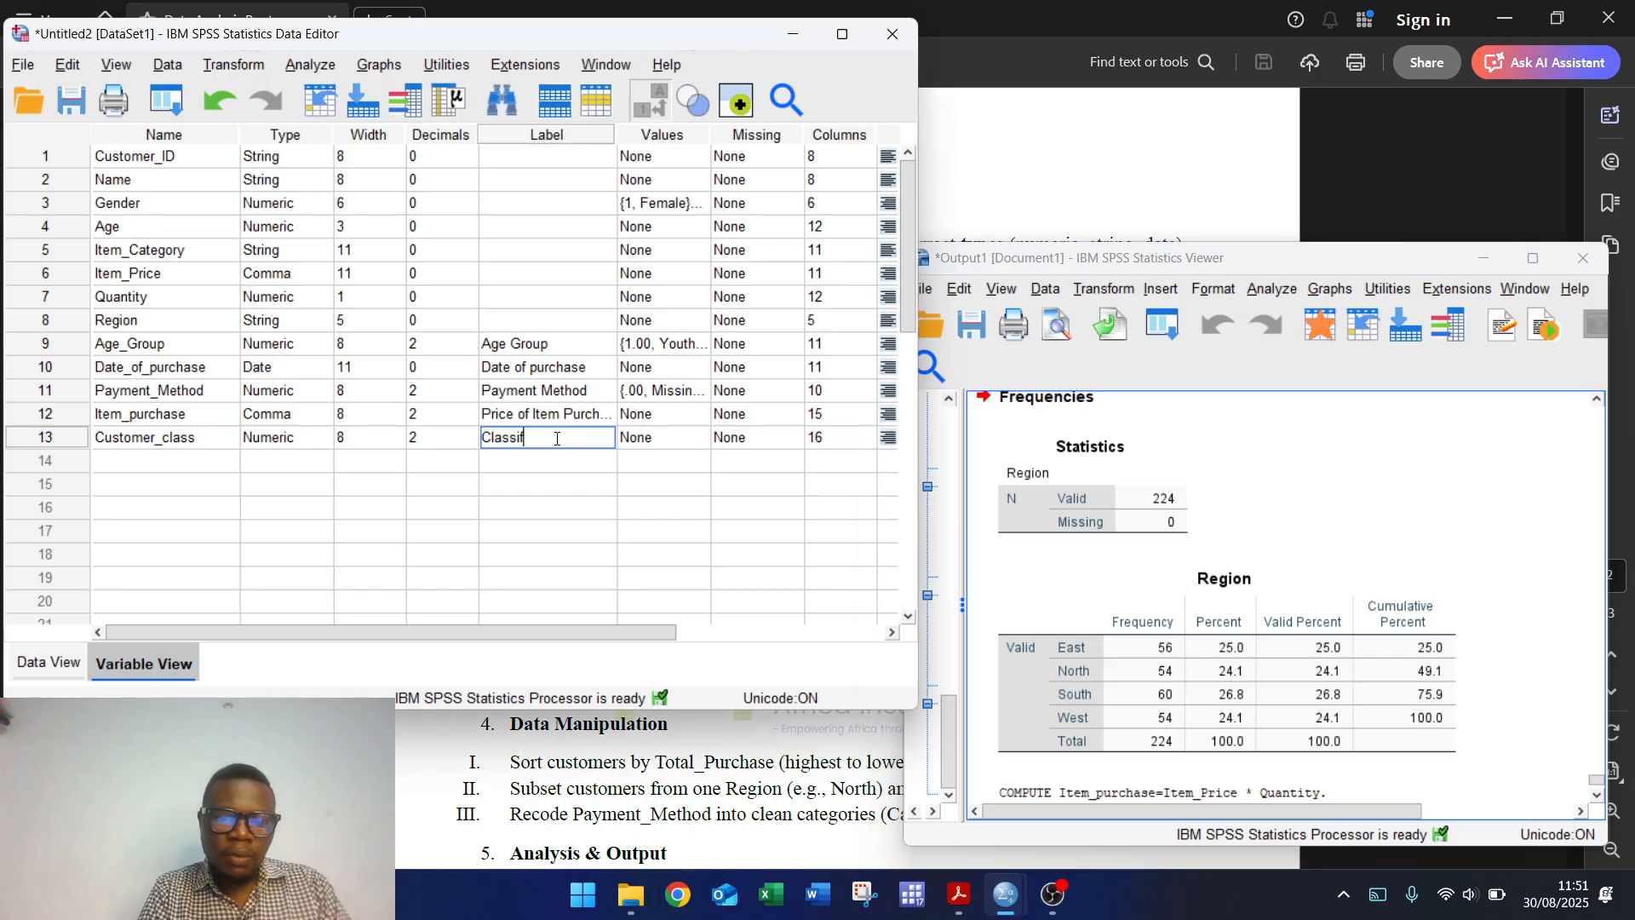
{"action": "type", "text": "ication"}
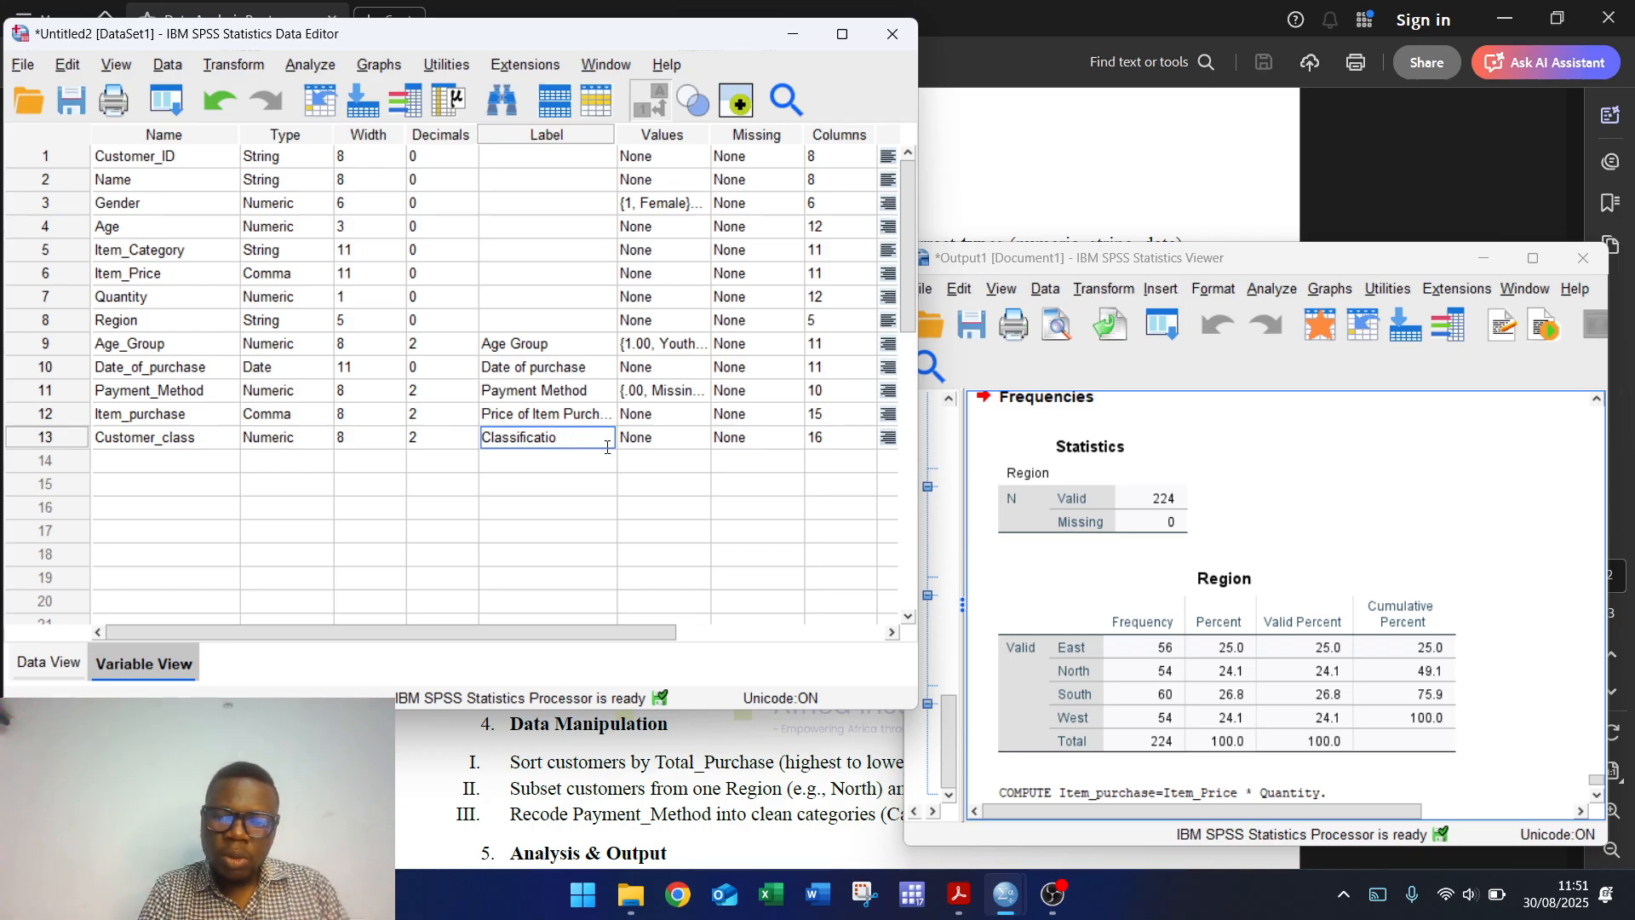
{"action": "key", "text": "BackSpace"}
{"action": "key", "text": "BackSpace"}
{"action": "key", "text": "BackSpace"}
{"action": "key", "text": "BackSpace"}
{"action": "key", "text": "BackSpace"}
{"action": "key", "text": "BackSpace"}
{"action": "key", "text": "BackSpace"}
{"action": "key", "text": "BackSpace"}
{"action": "key", "text": "BackSpace"}
{"action": "key", "text": "BackSpace"}
{"action": "key", "text": "BackSpace"}
{"action": "key", "text": "BackSpace"}
{"action": "key", "text": "BackSpace"}
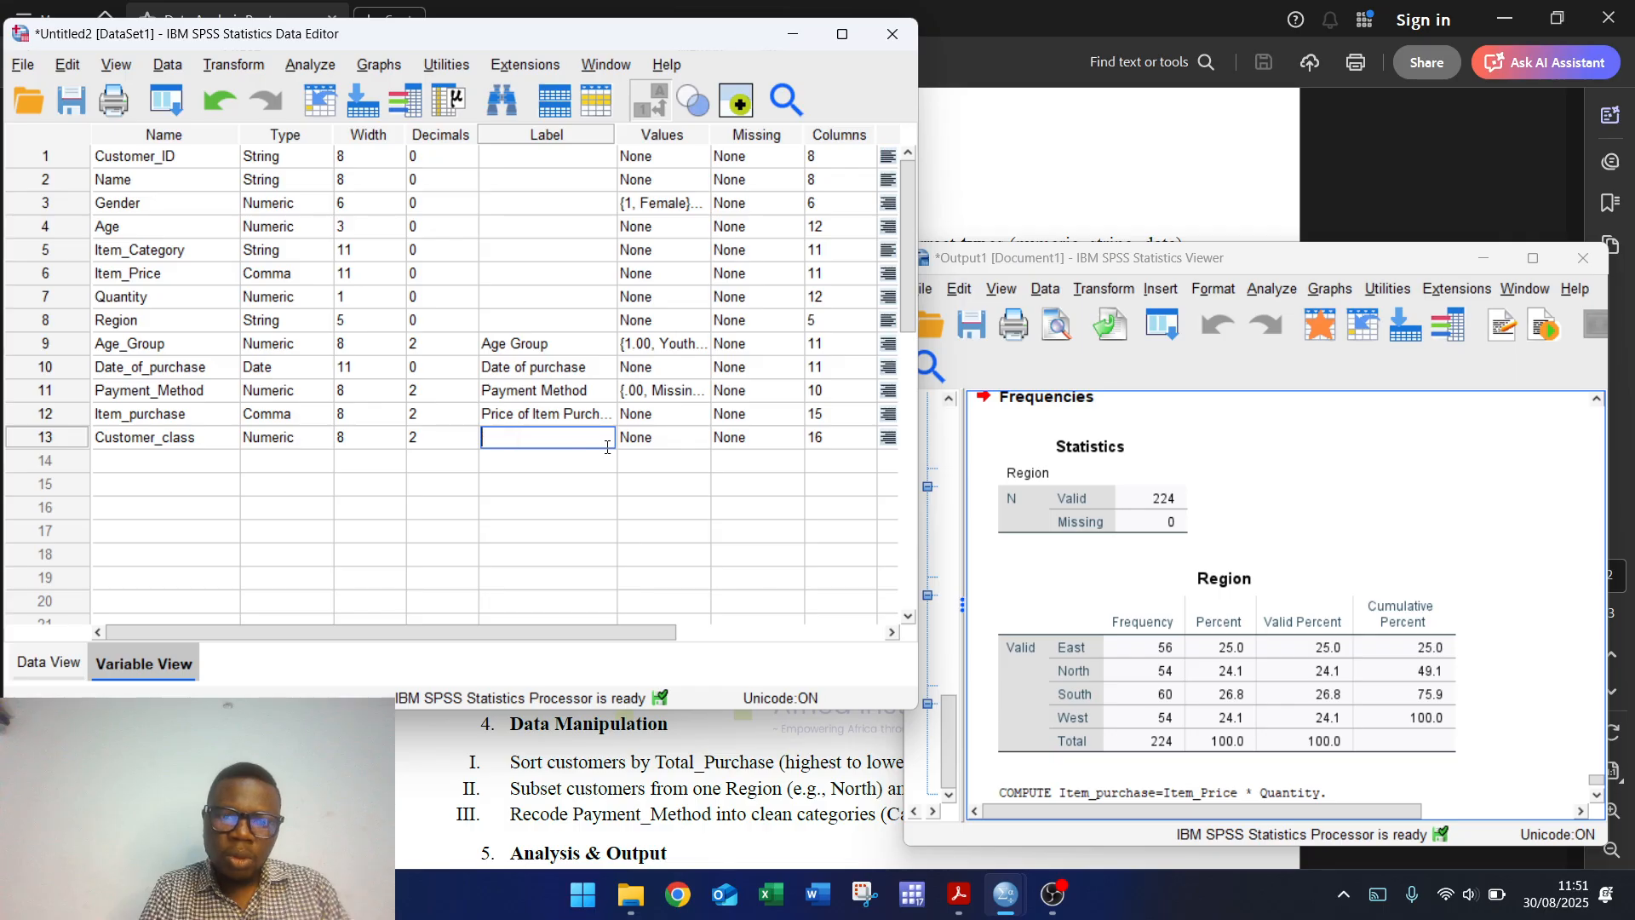
{"action": "type", "text": "Customer "}
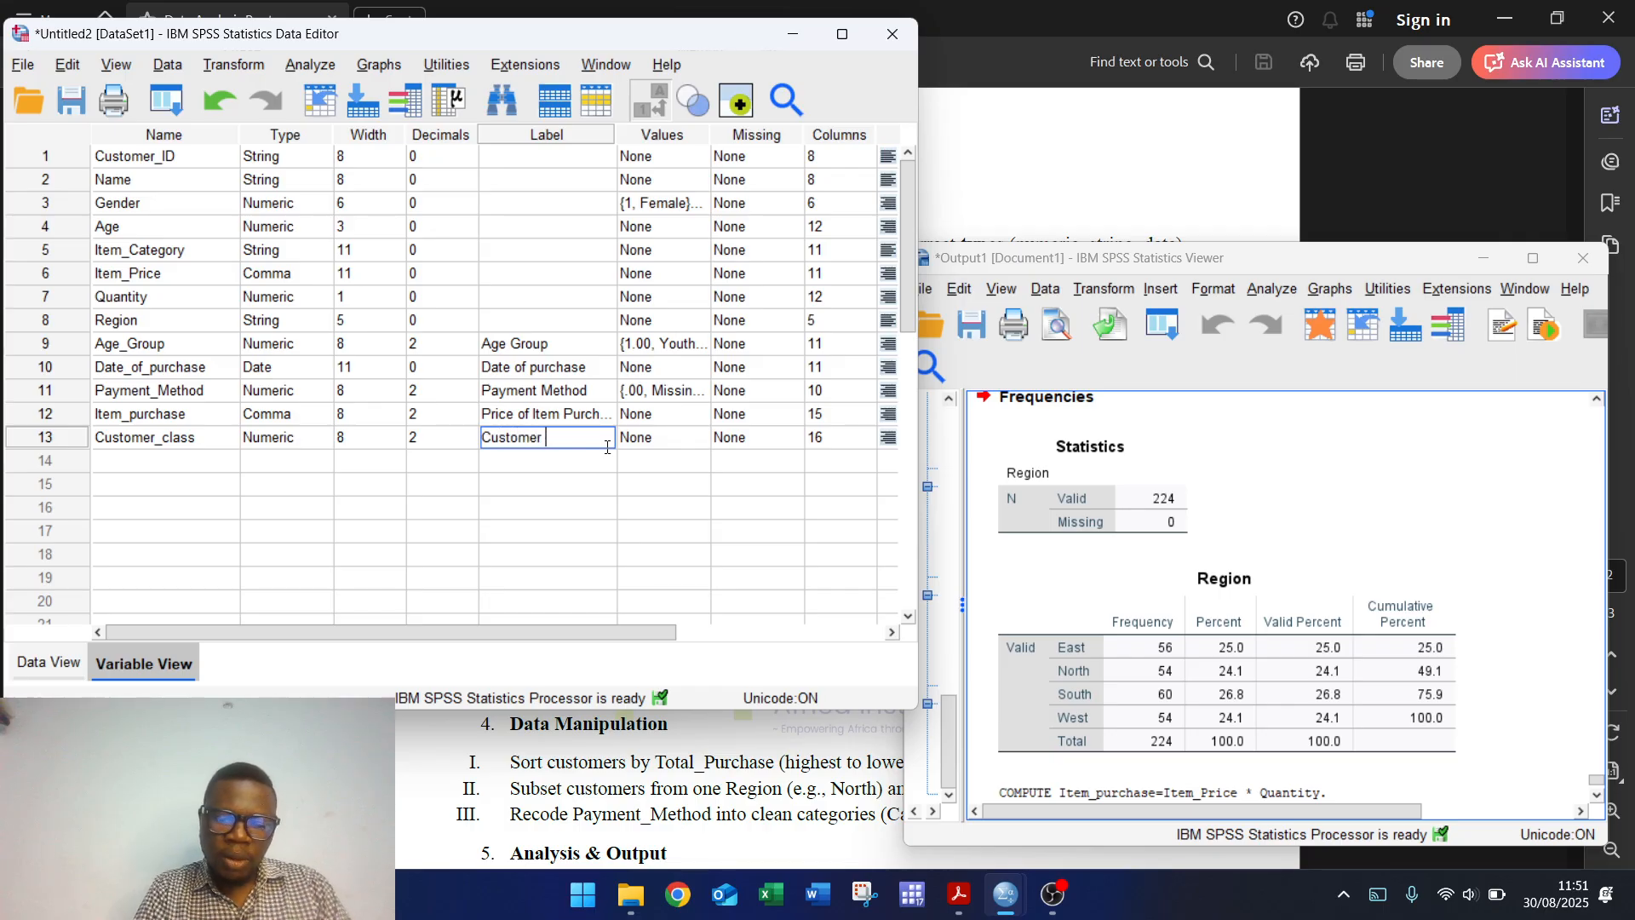
{"action": "type", "text": "Value Ra"}
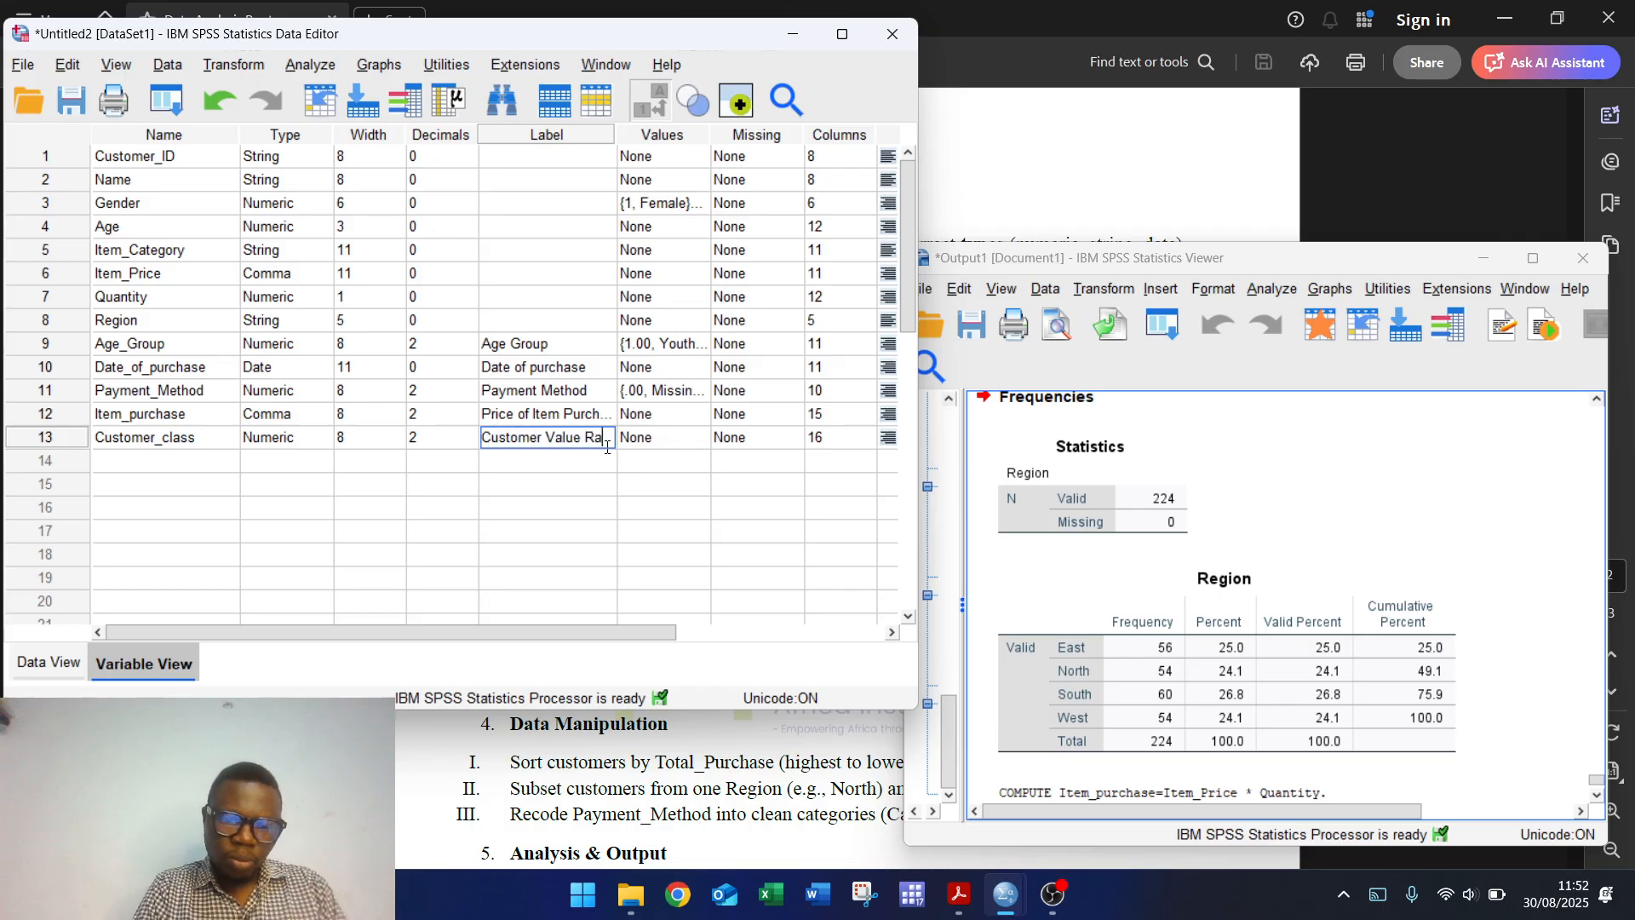
{"action": "type", "text": "ting"}
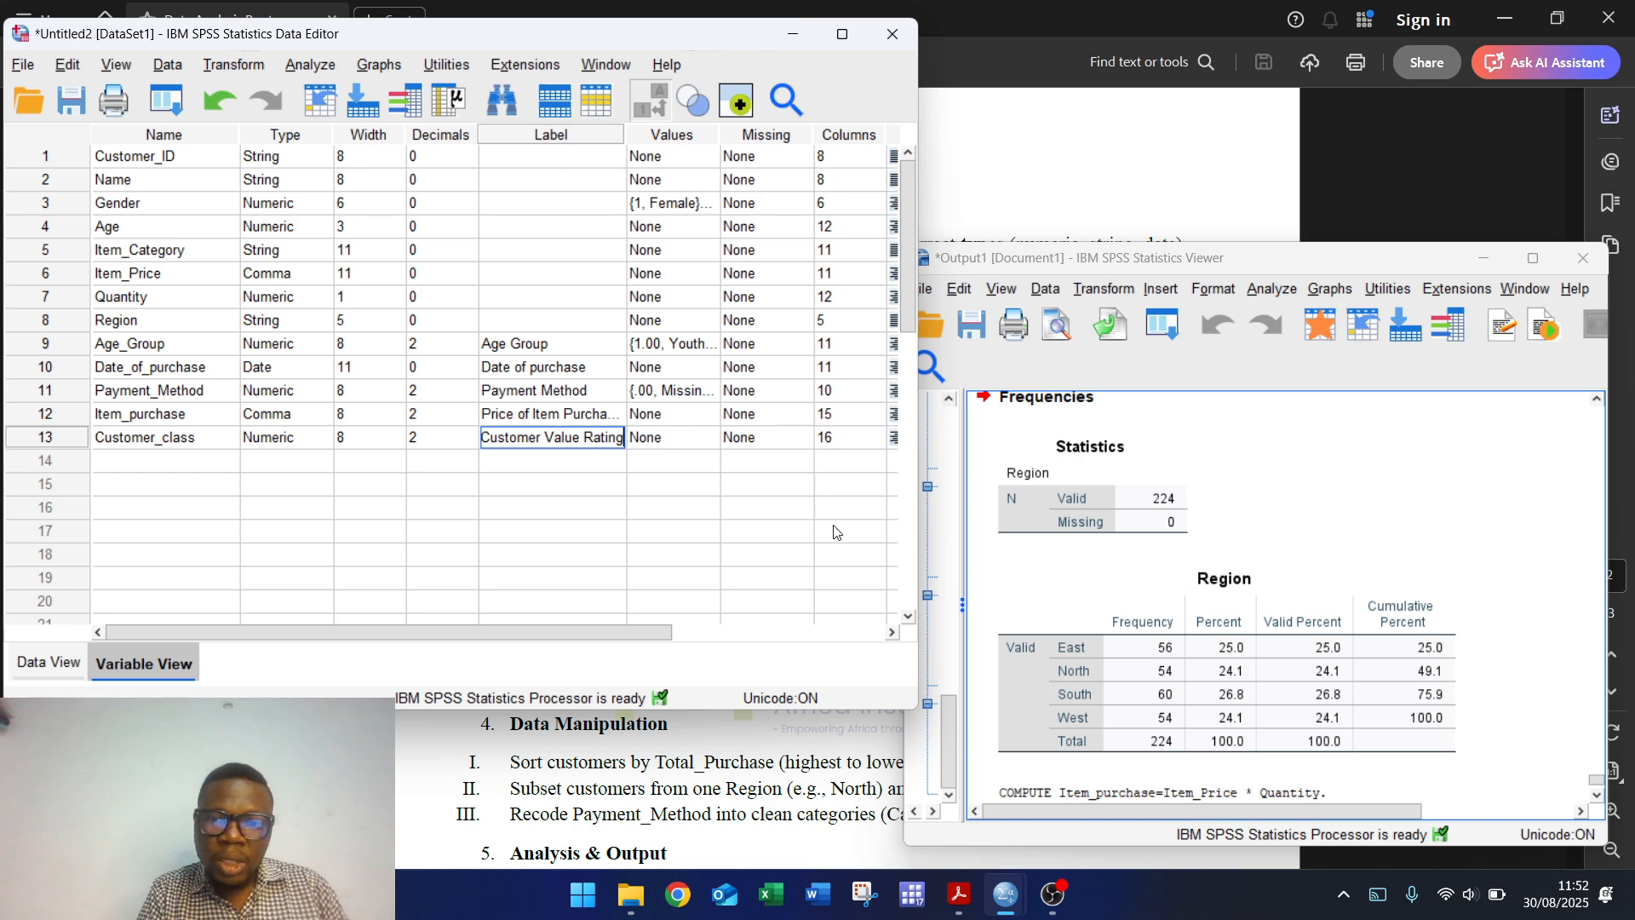
Step: Highlight High_Value_Customer in the assignment's step III, then return to the SPSS Data Editor
{"action": "left_click", "coordinate": [732, 754]}
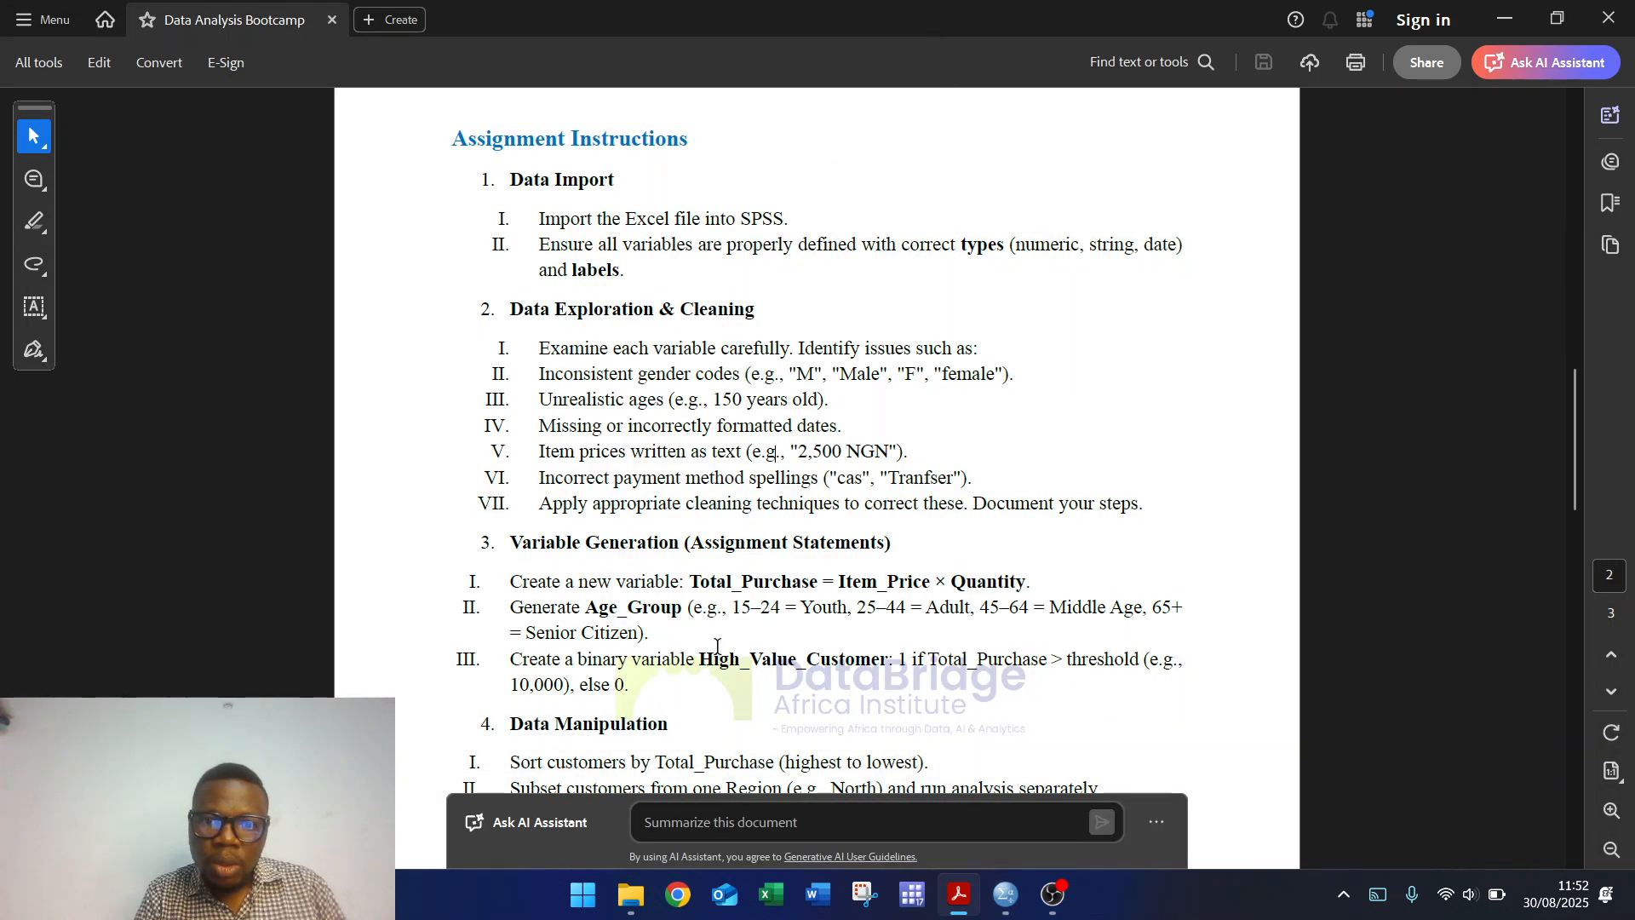
{"action": "left_click_drag", "start_coordinate": [700, 659], "coordinate": [898, 665]}
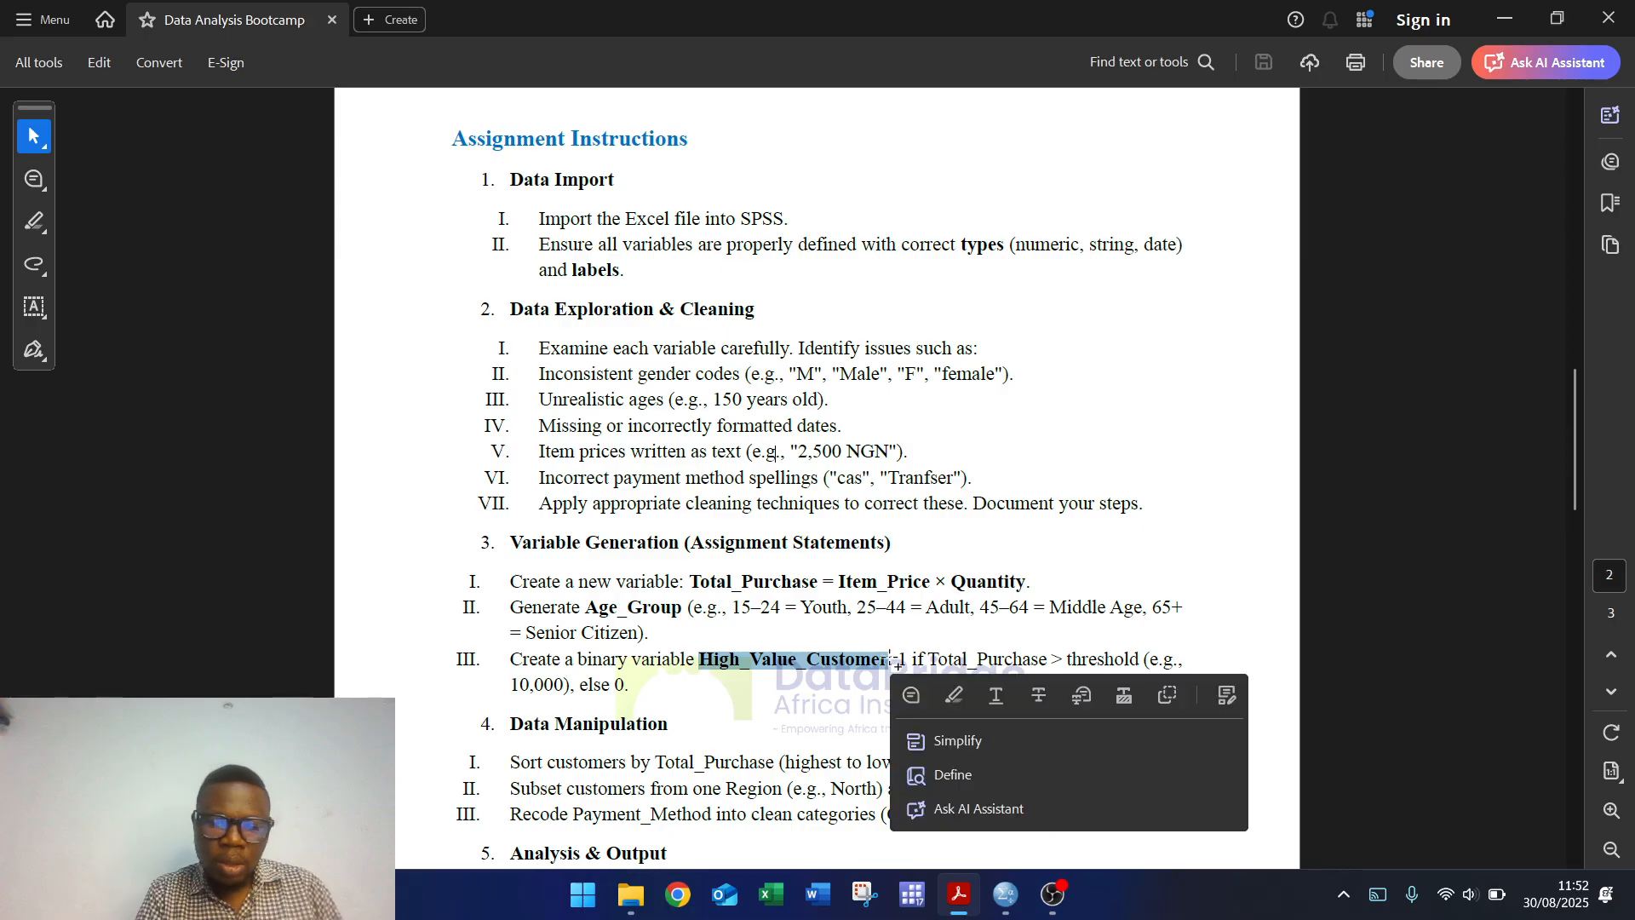
{"action": "mouse_move", "coordinate": [1019, 909]}
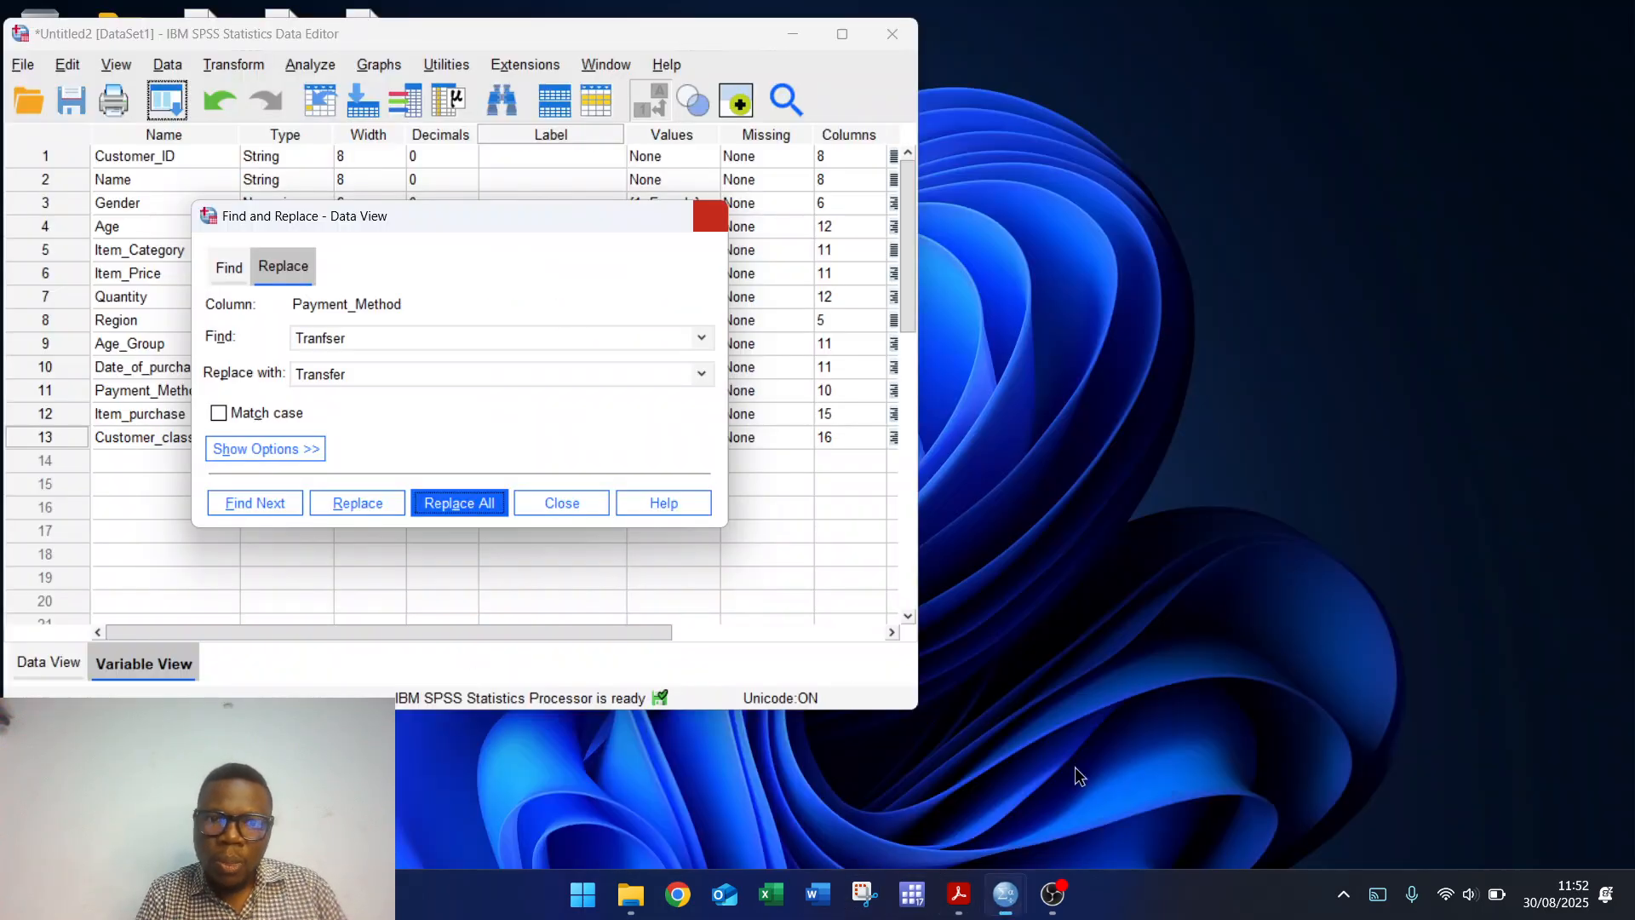
{"action": "left_click", "coordinate": [1074, 767]}
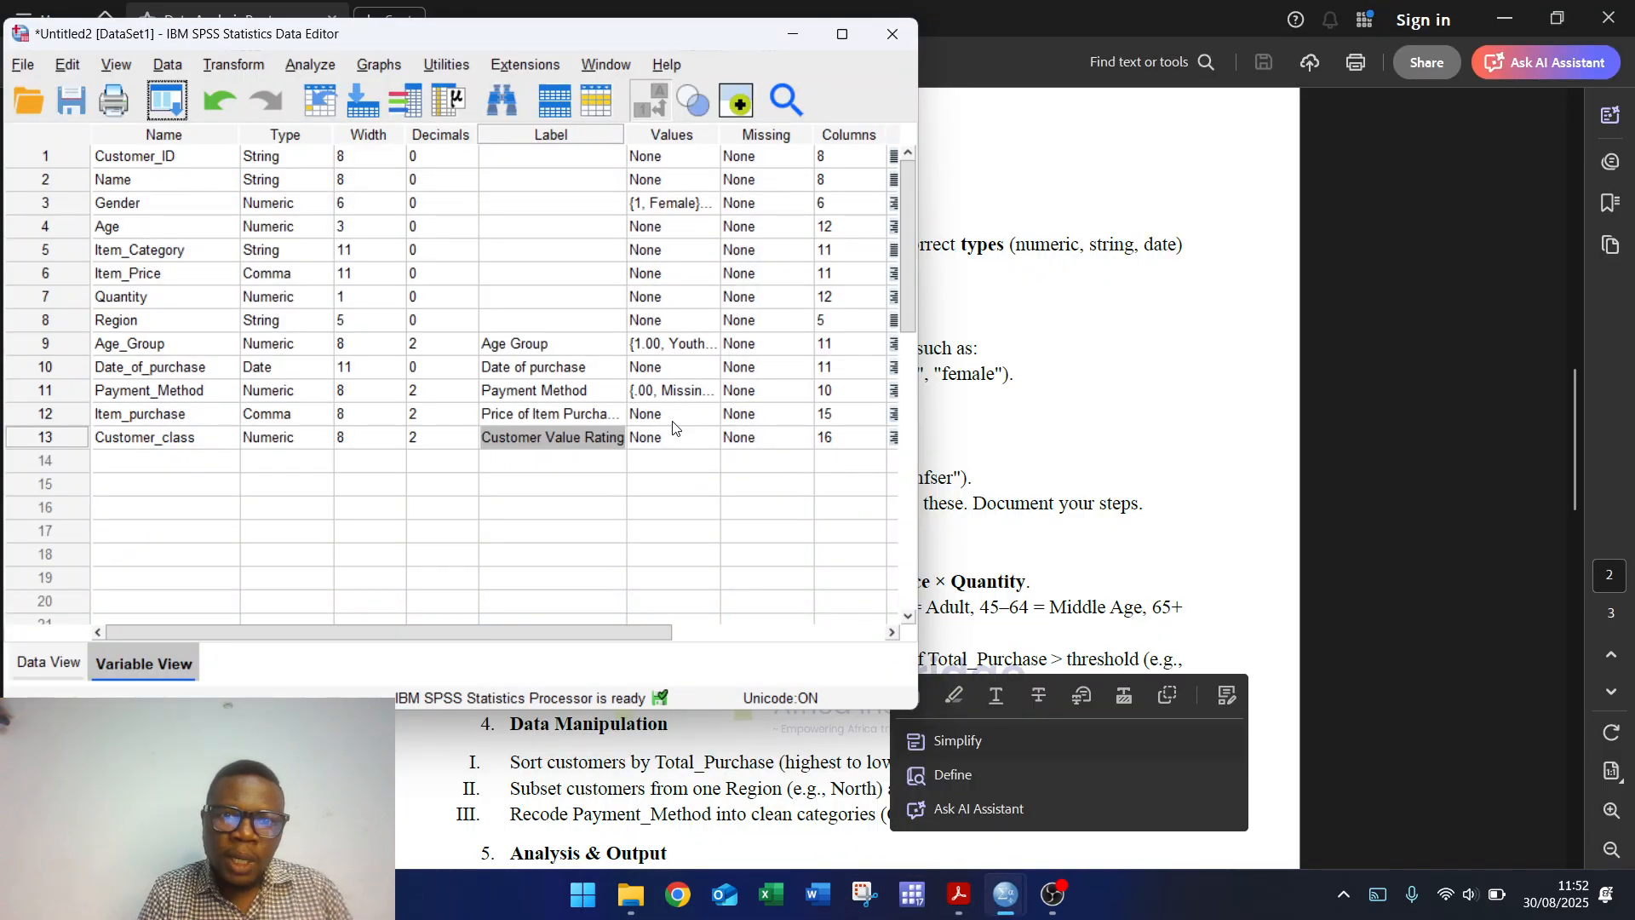
Step: Add the value label 1 = High Value Customer to Customer_class
{"action": "left_click", "coordinate": [710, 438]}
{"action": "left_click", "coordinate": [712, 439]}
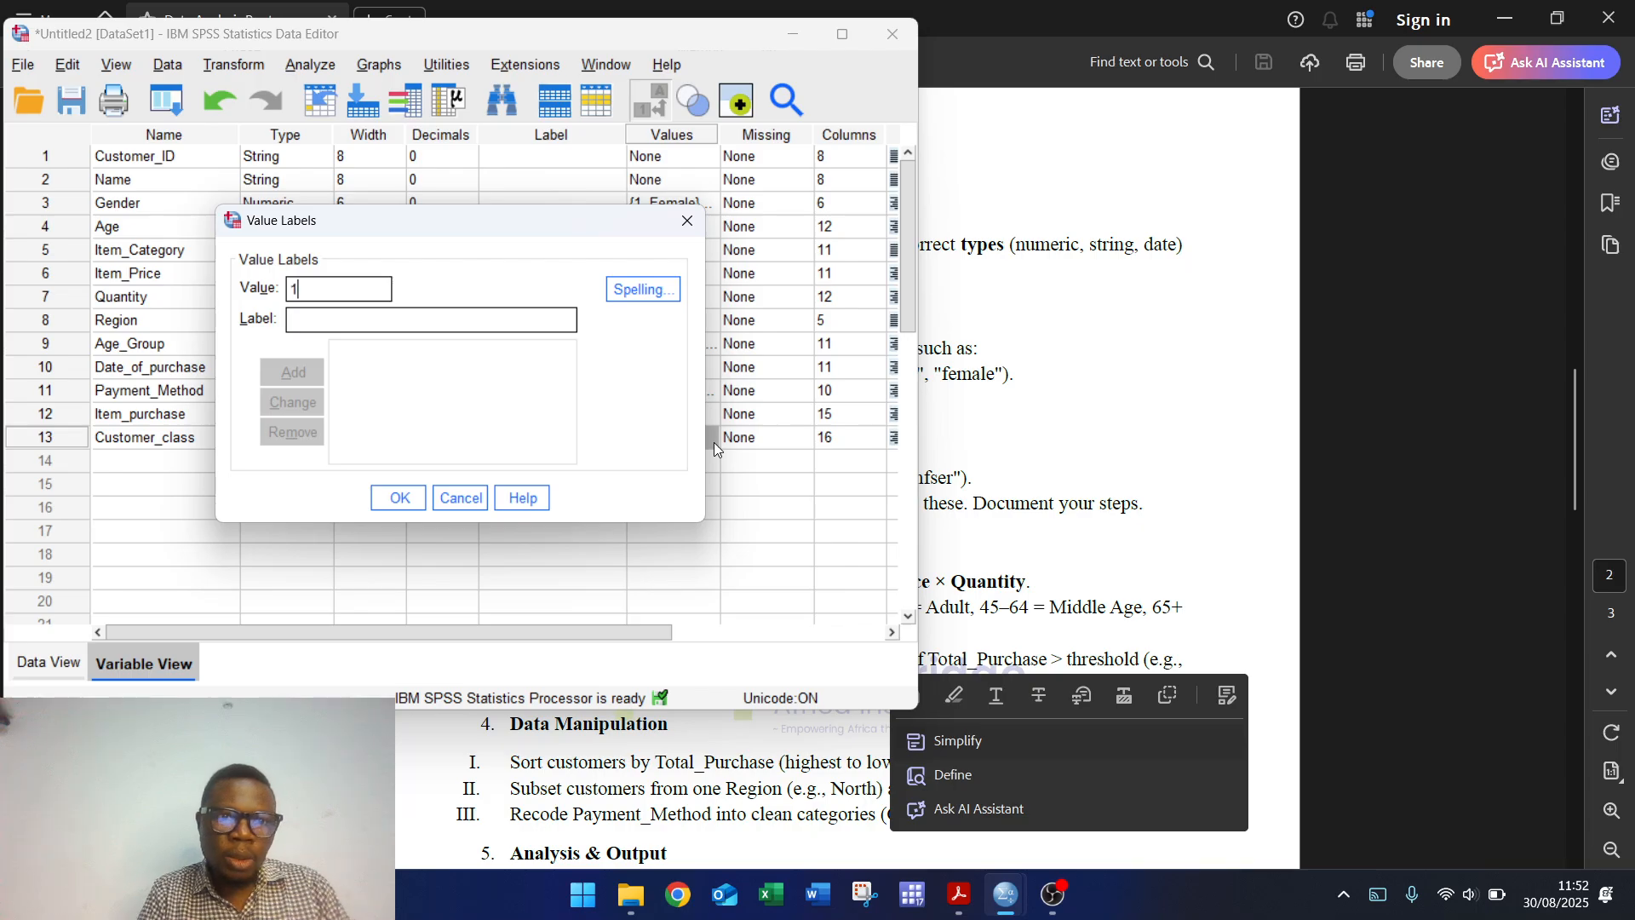
{"action": "type", "text": "High_Value_Customer"}
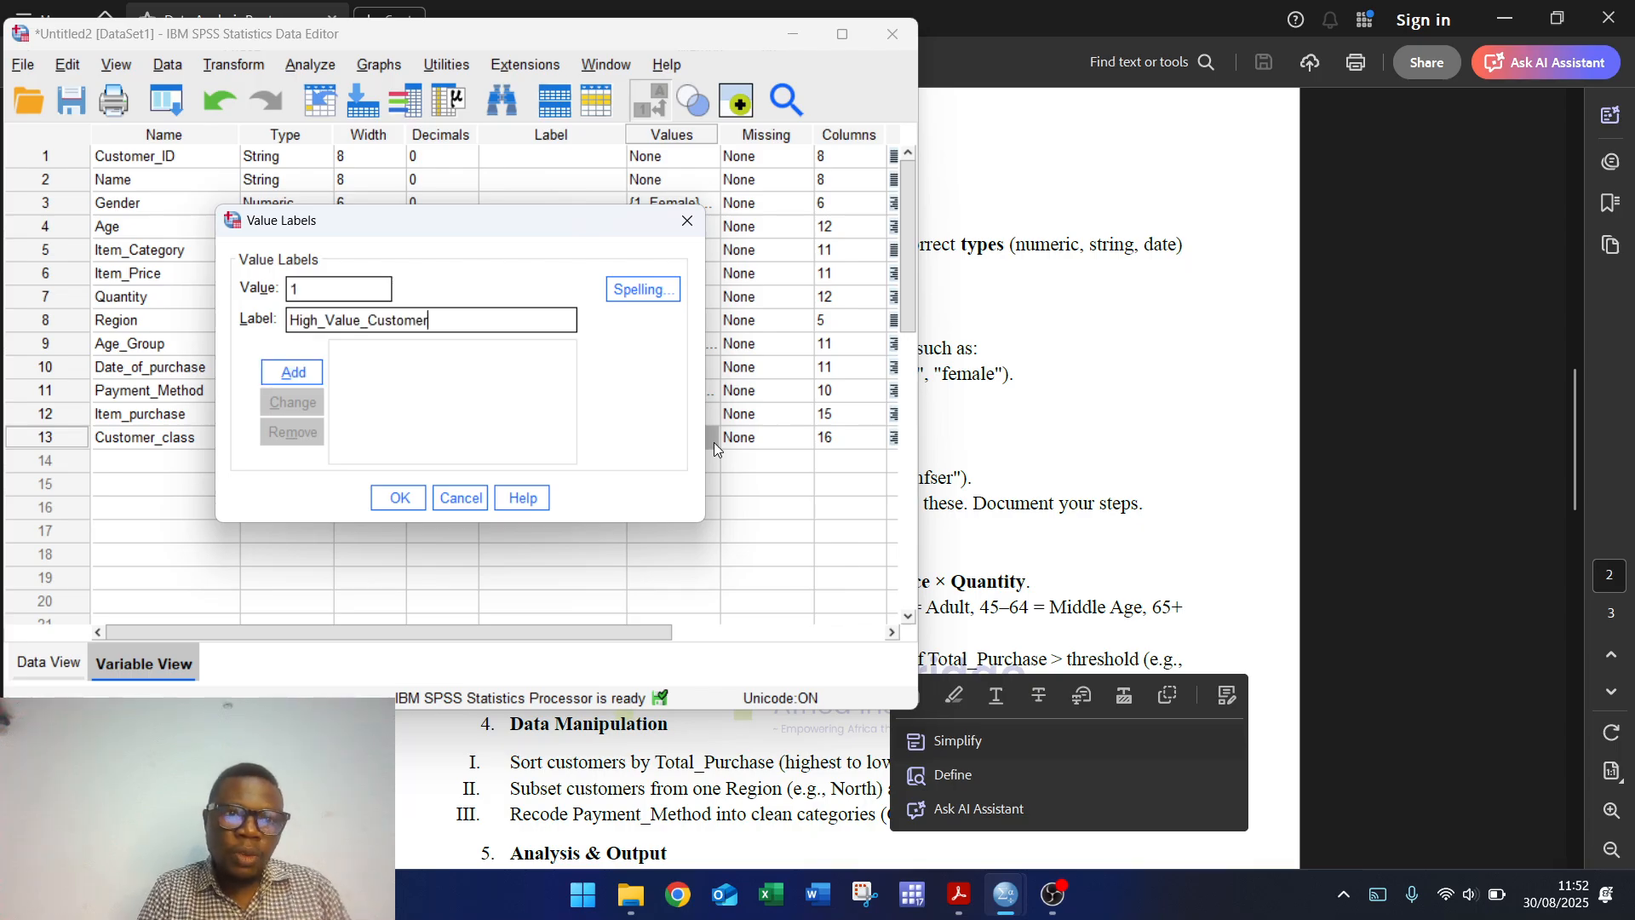
{"action": "left_click", "coordinate": [323, 317]}
{"action": "key", "text": "BackSpace"}
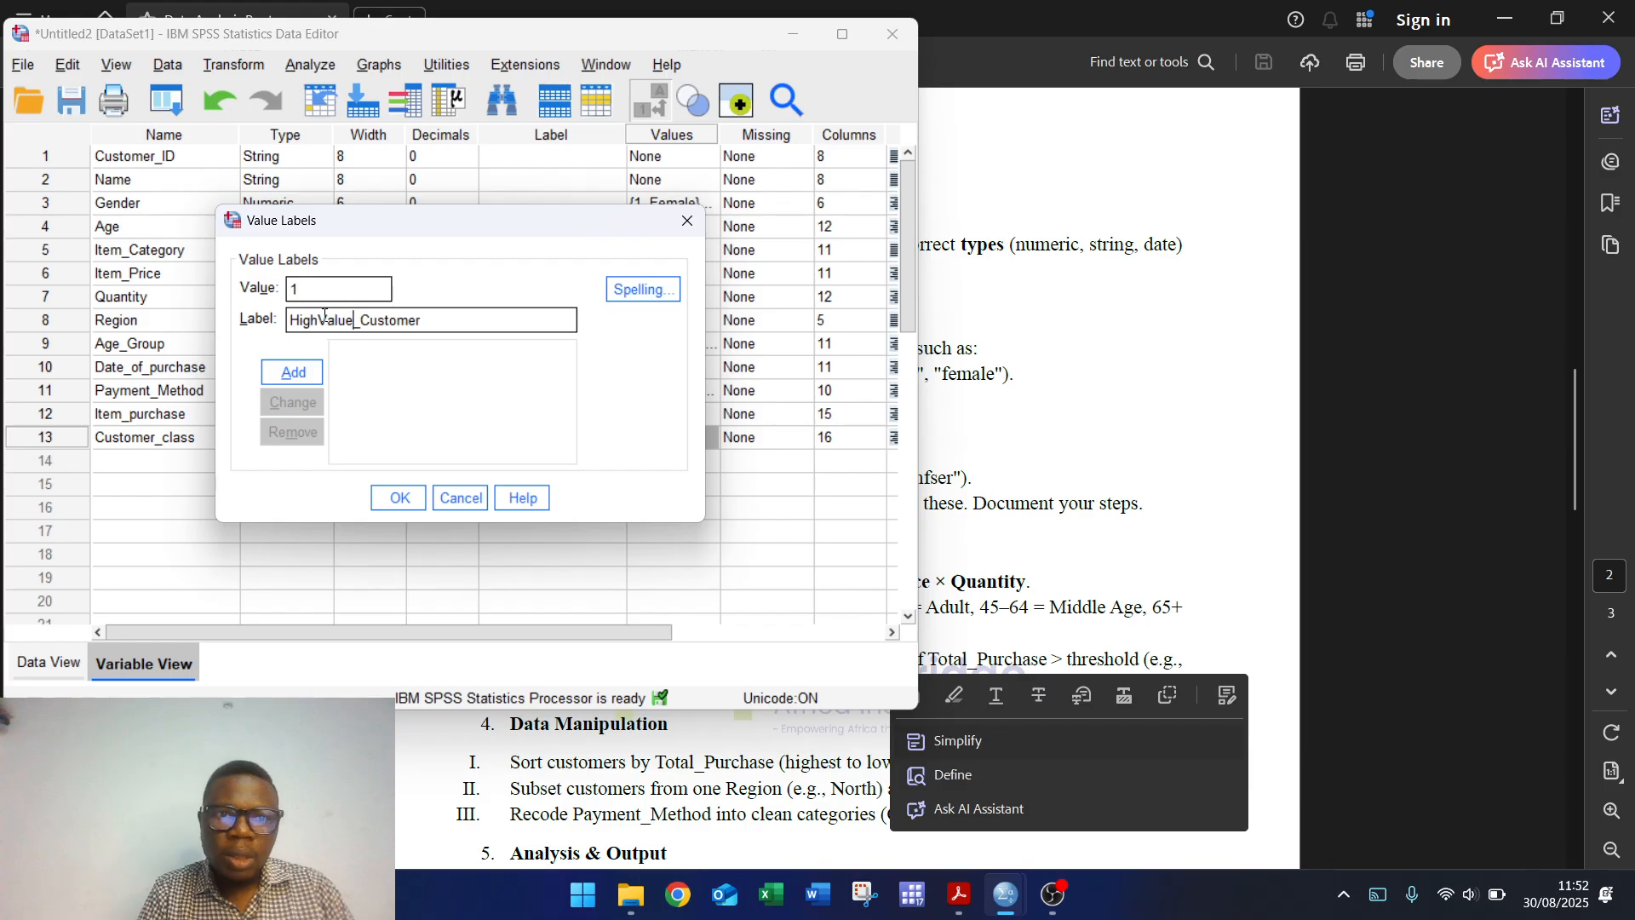
{"action": "key", "text": "BackSpace"}
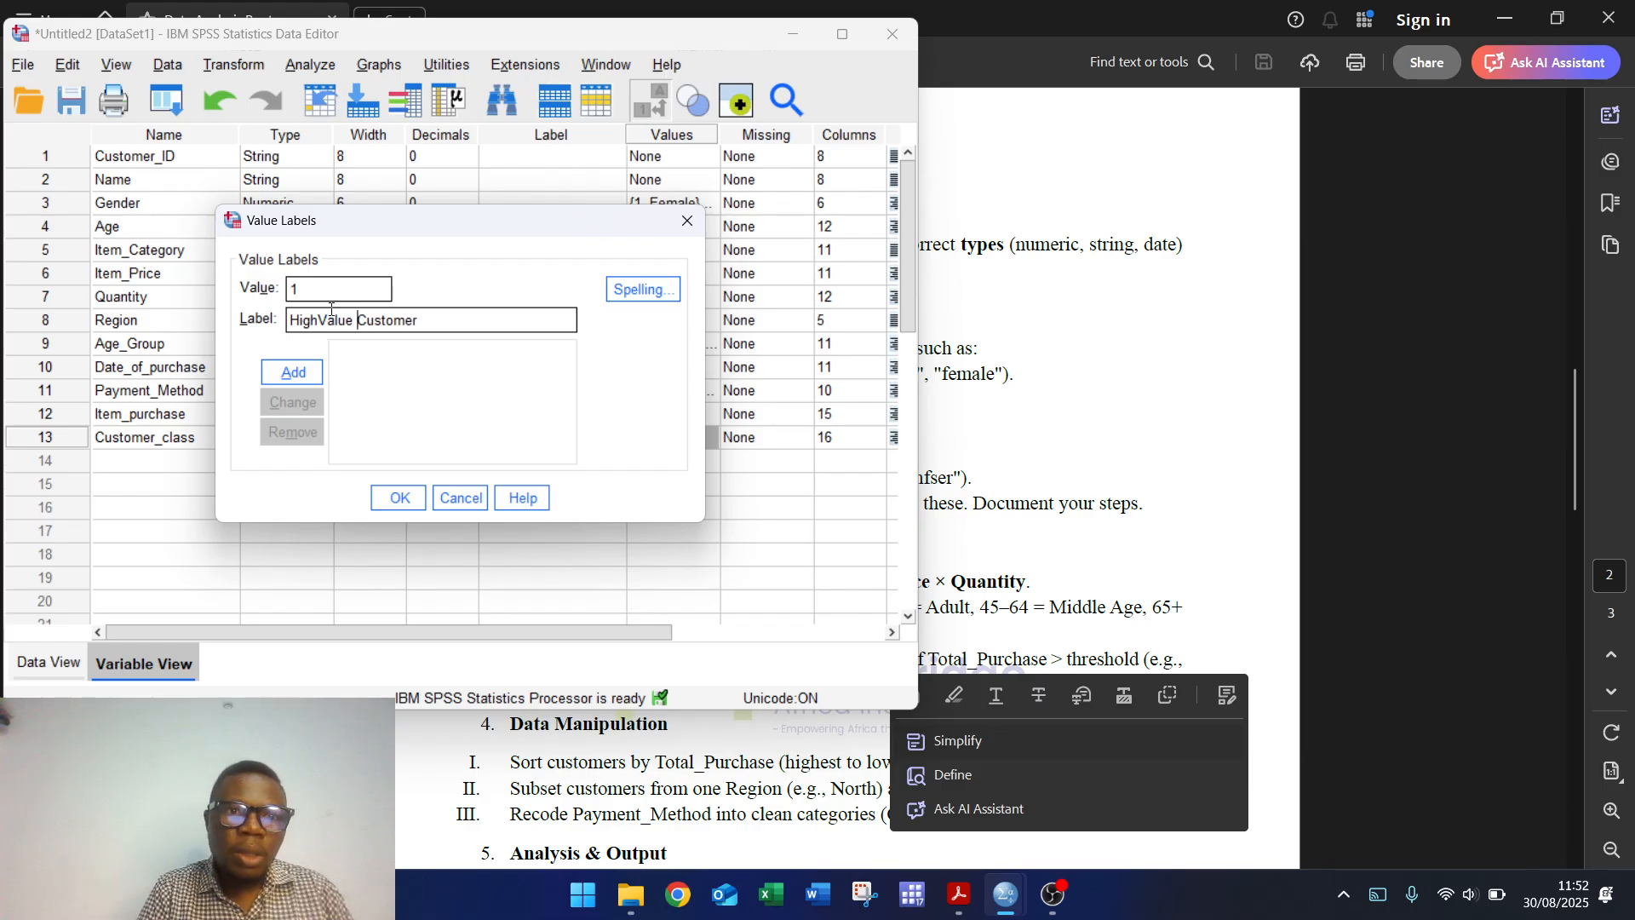
{"action": "left_click", "coordinate": [308, 372]}
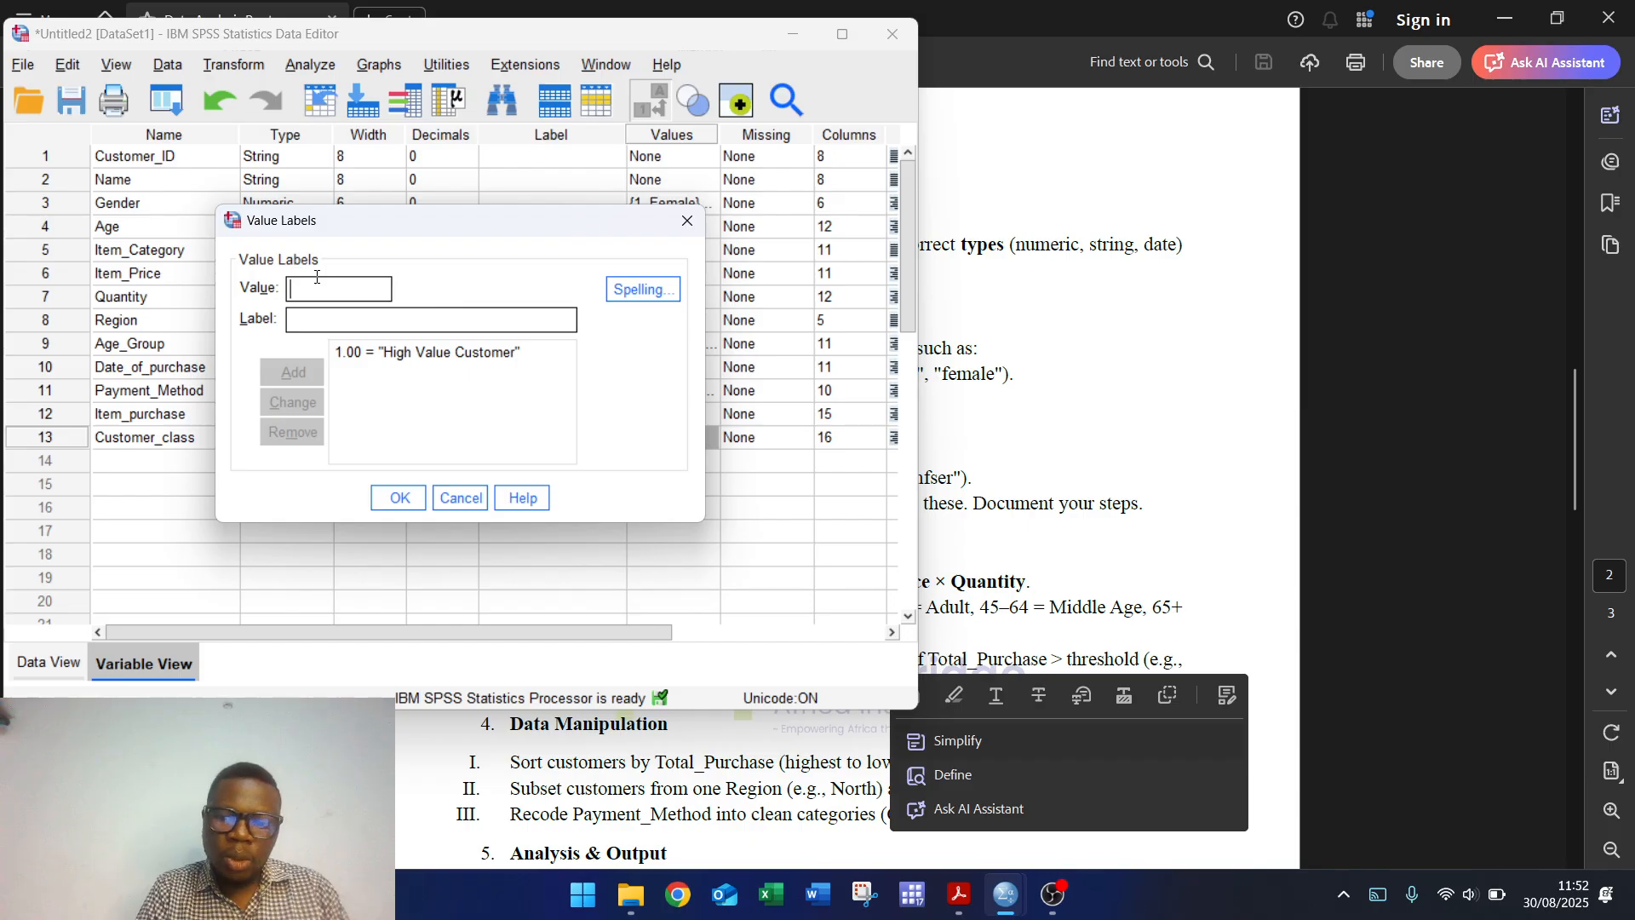
Step: Add the value label 0 = Low Value Customer and confirm the labels
{"action": "type", "text": "0"}
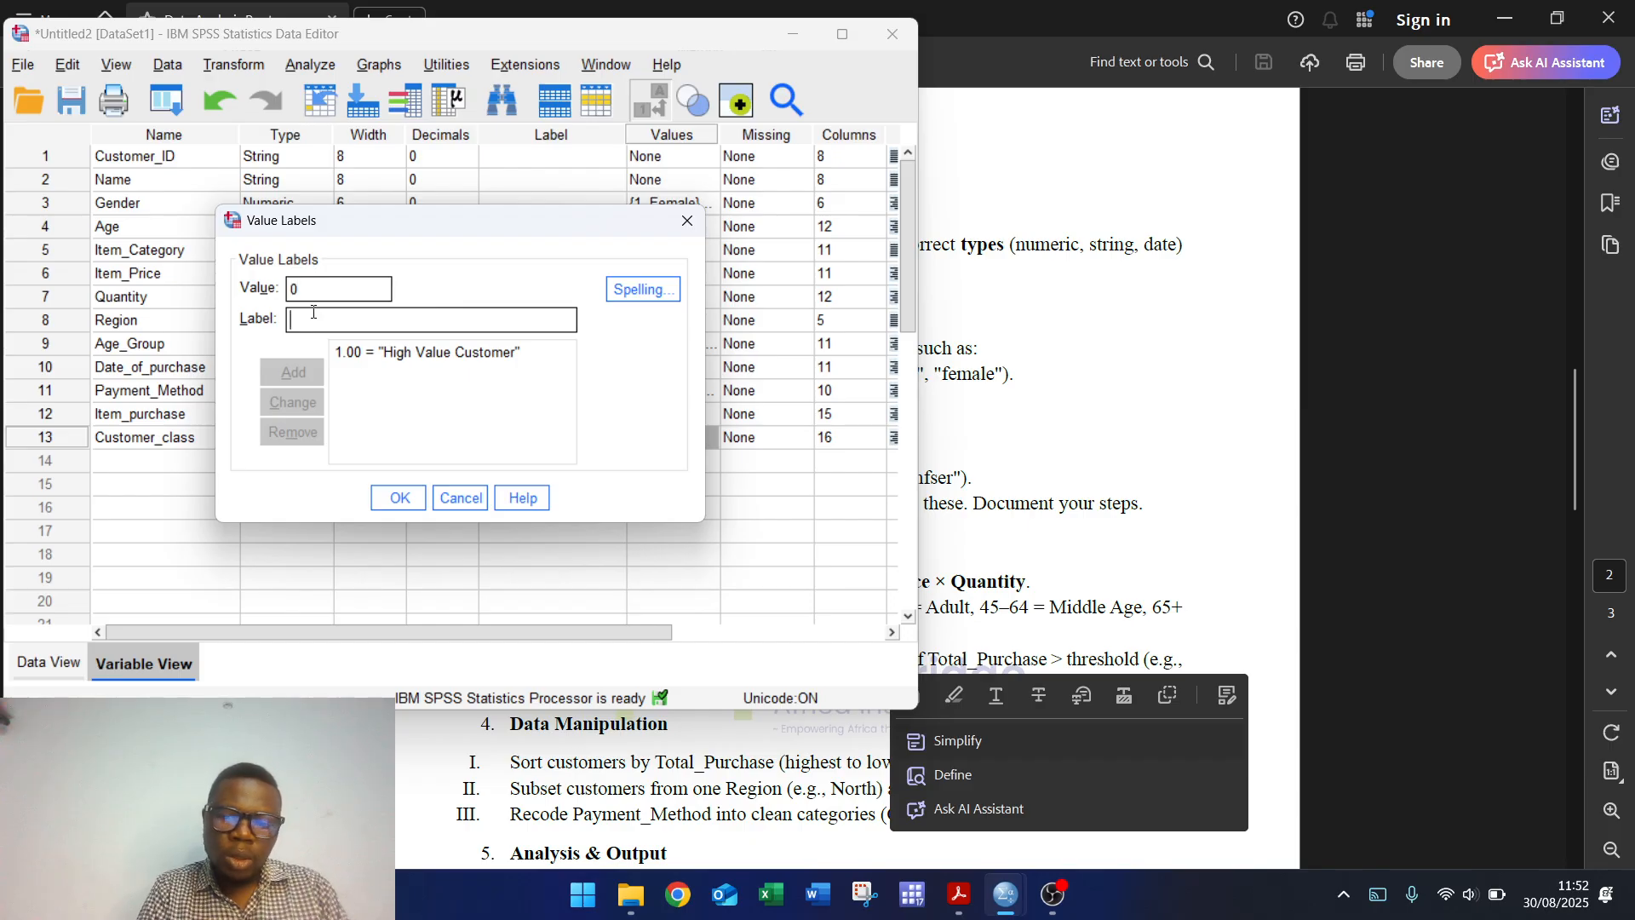
{"action": "left_click", "coordinate": [313, 311]}
{"action": "type", "text": "High_Value_Customer"}
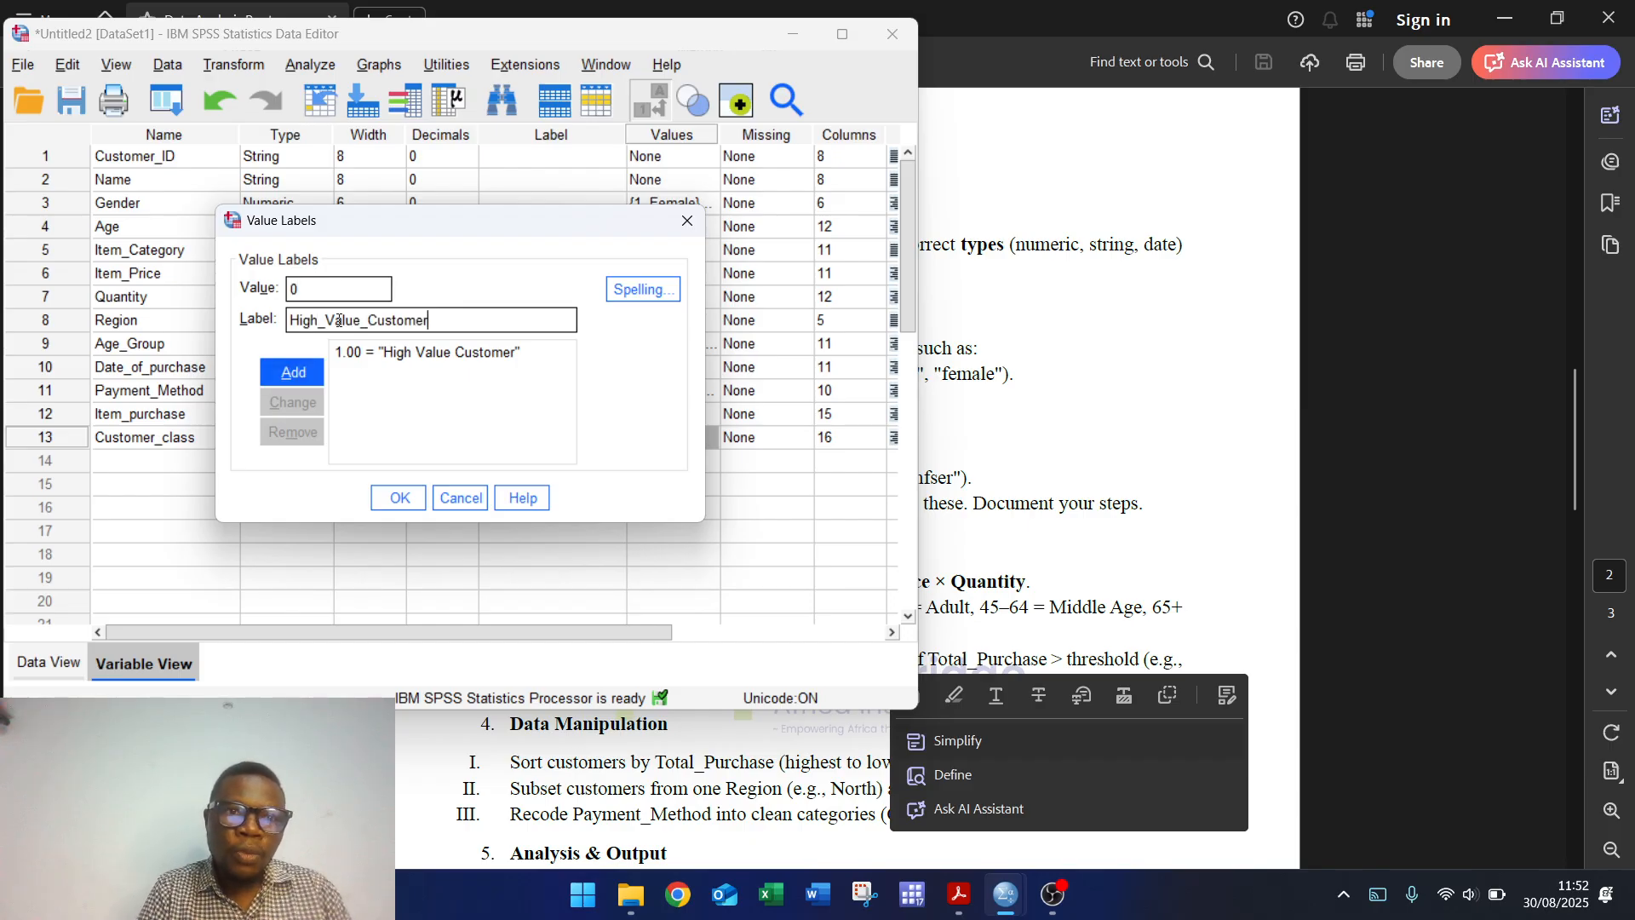
{"action": "key", "text": "Right"}
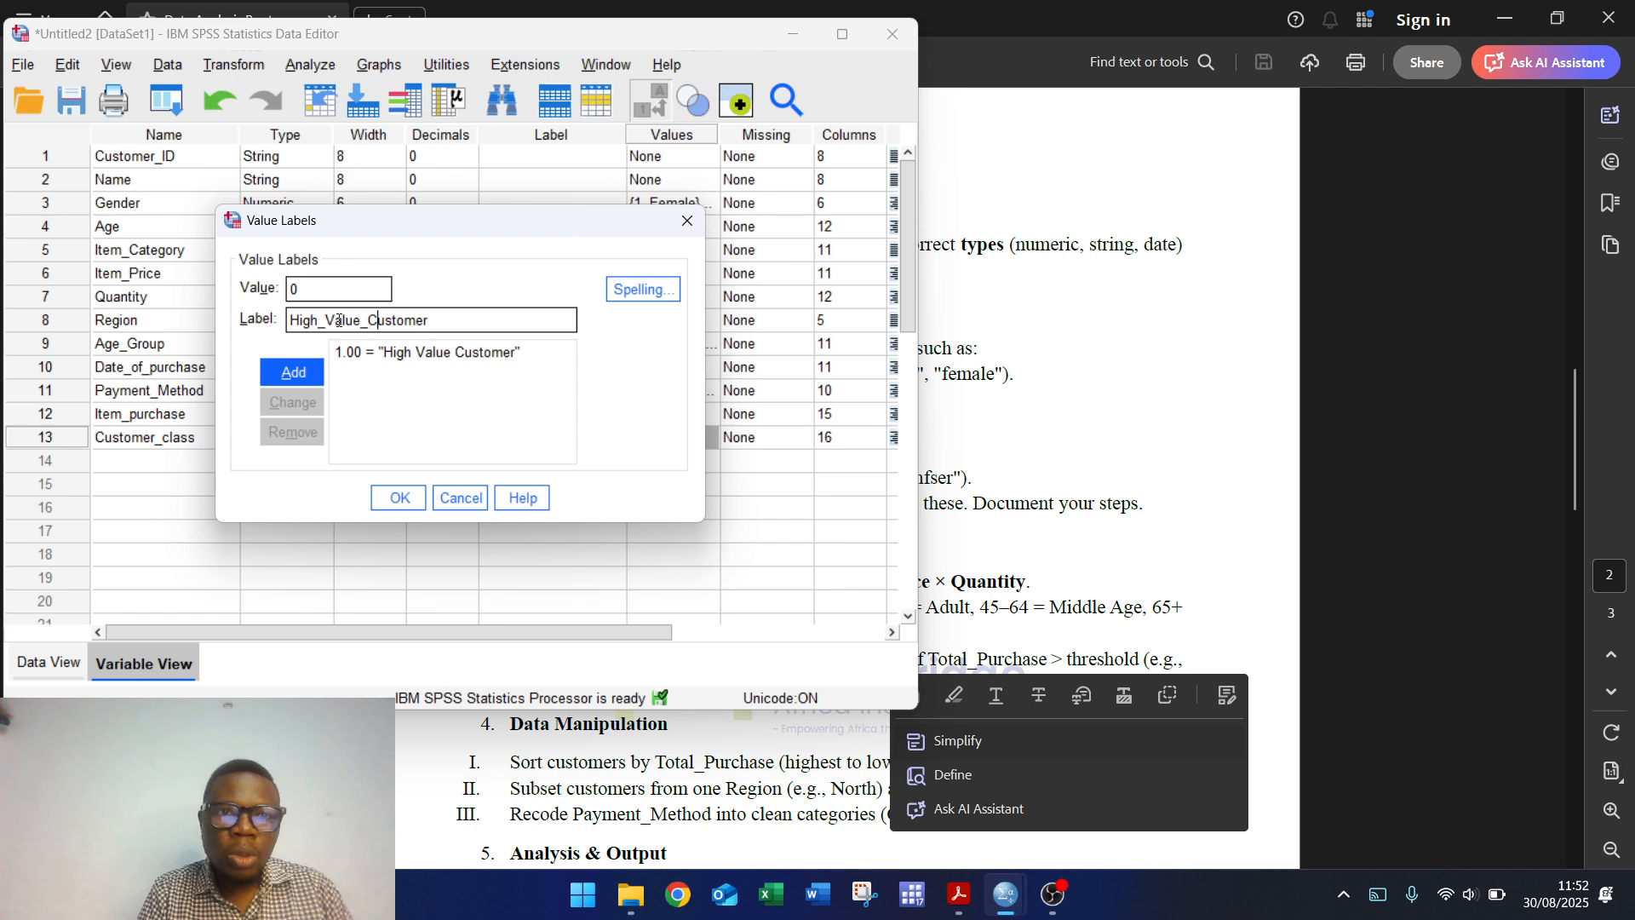
{"action": "key", "text": "BackSpace"}
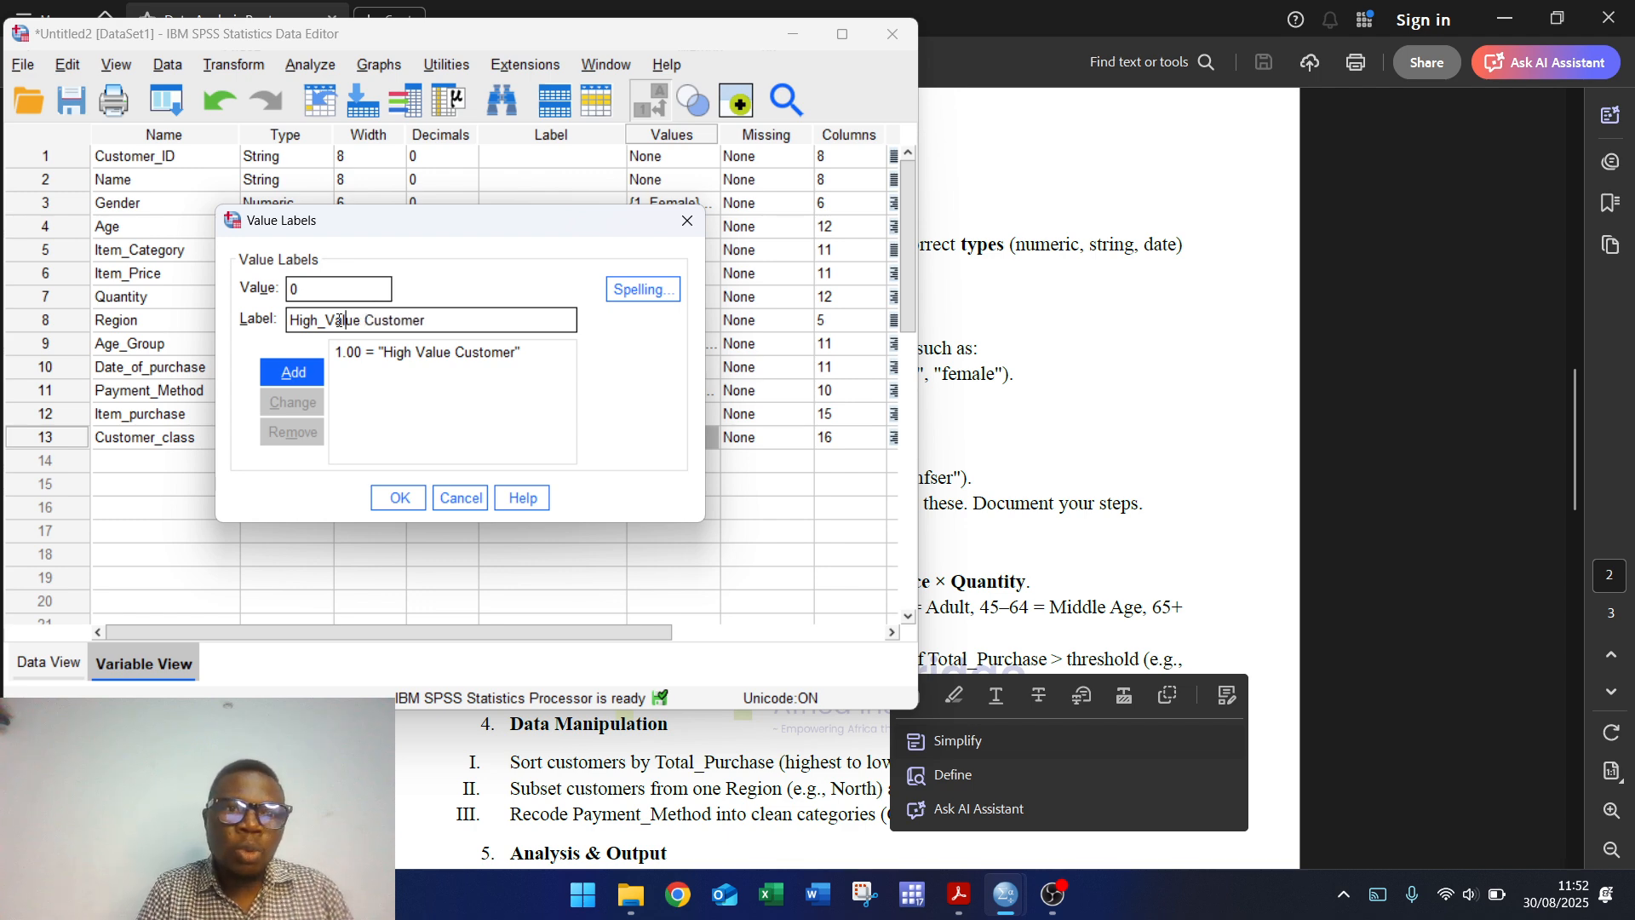
{"action": "key", "text": "BackSpace"}
{"action": "key", "text": "BackSpace"}
{"action": "key", "text": "BackSpace"}
{"action": "key", "text": "BackSpace"}
{"action": "key", "text": "BackSpace"}
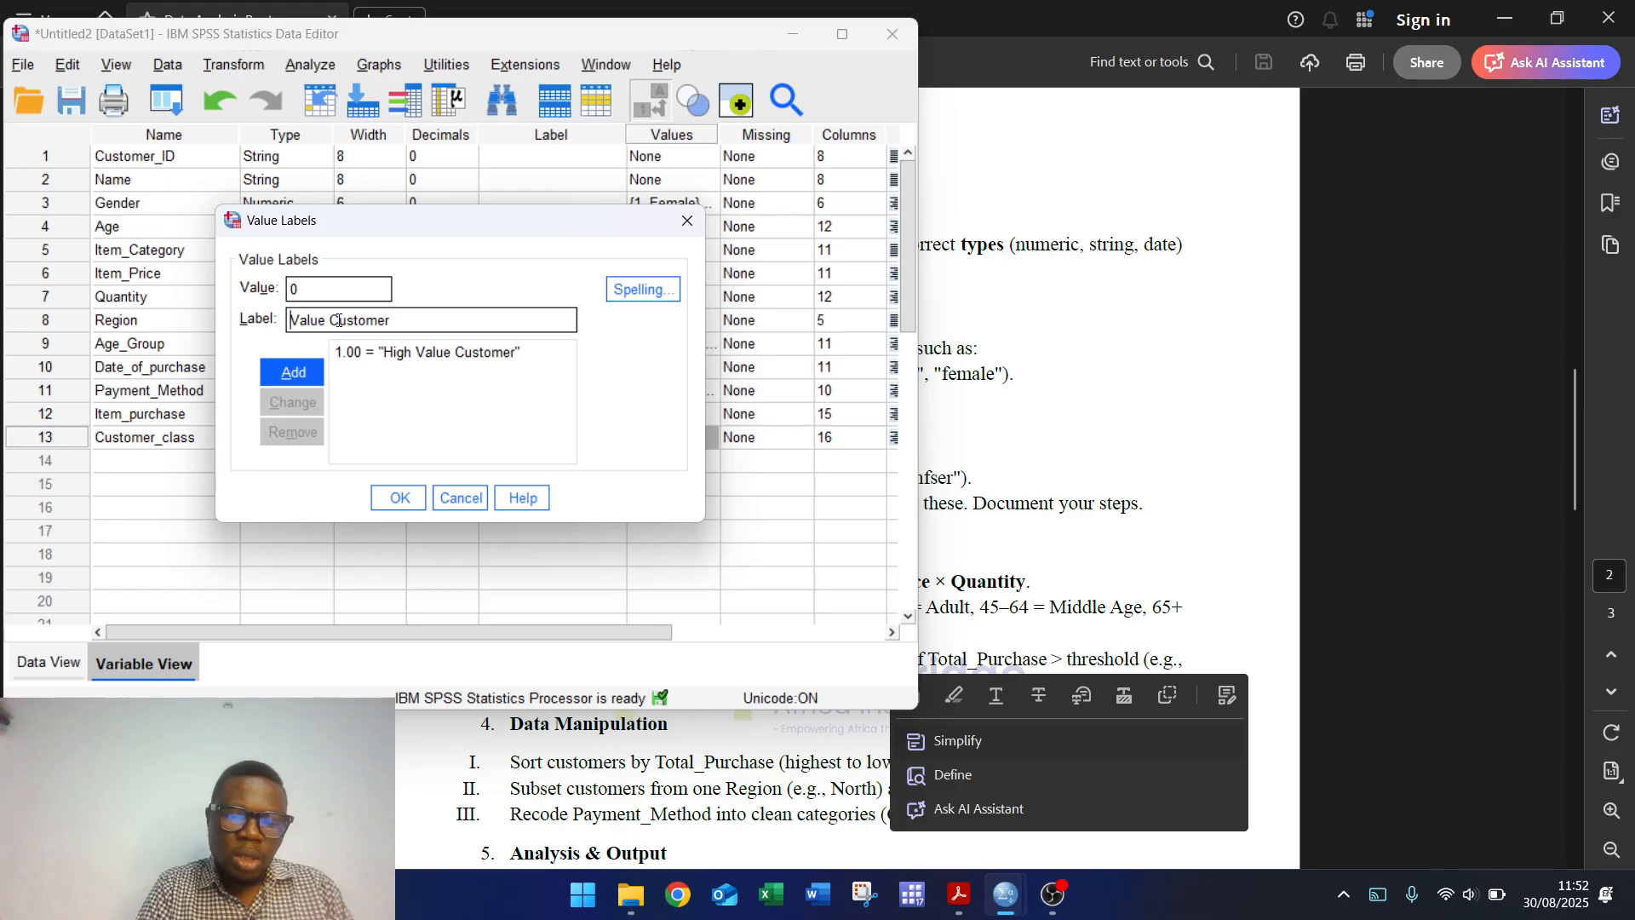
{"action": "type", "text": "Low"}
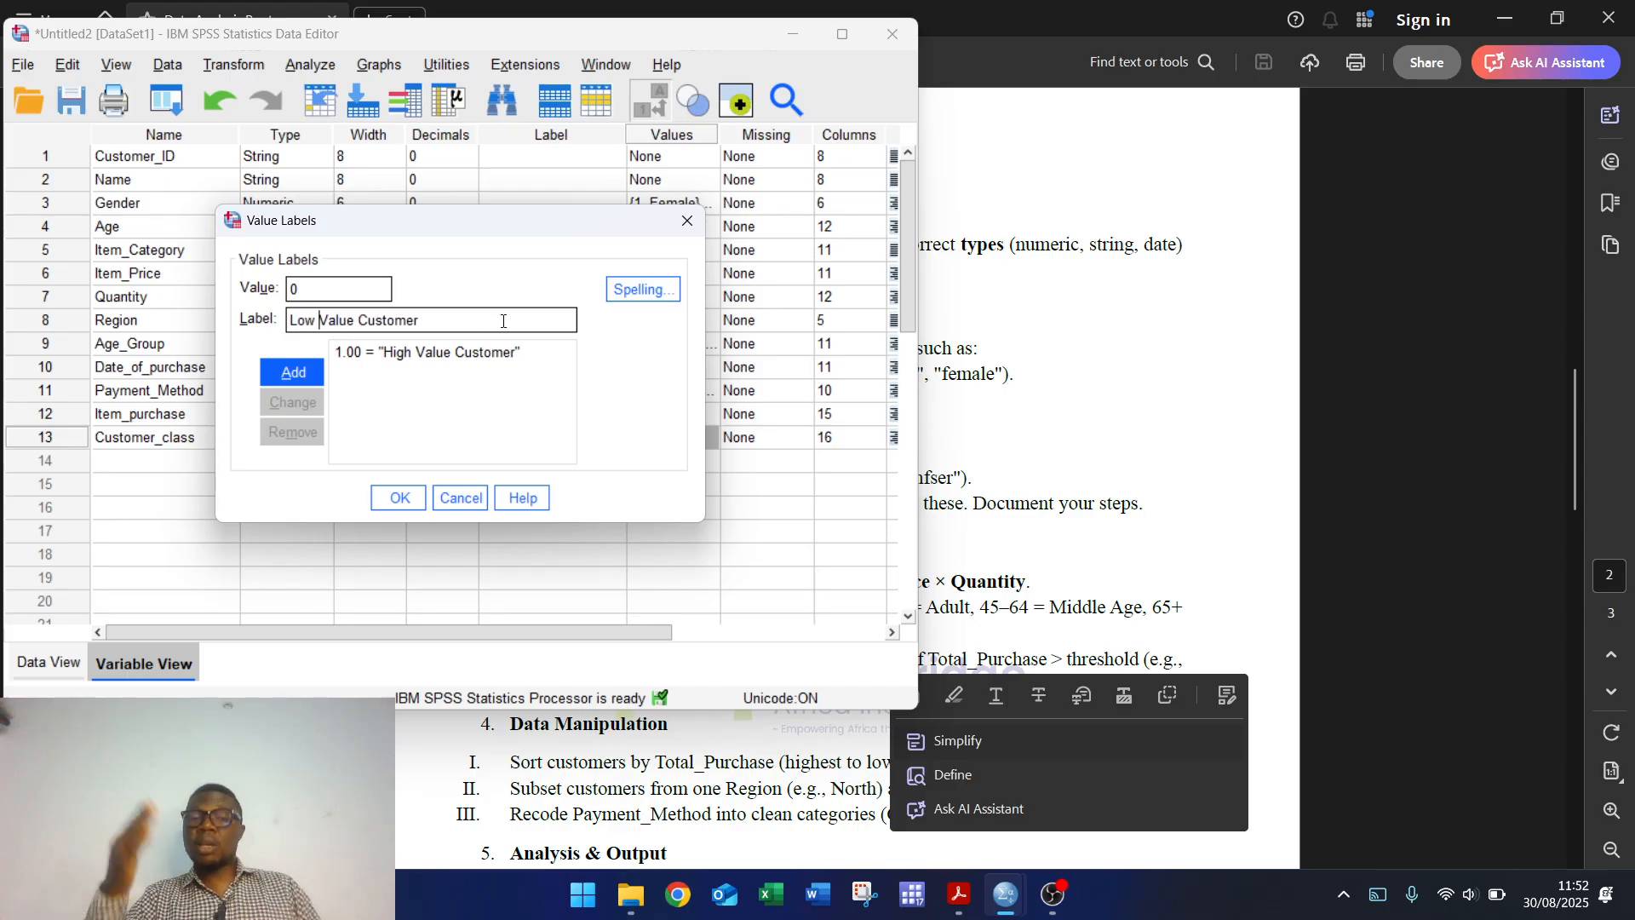
{"action": "left_click", "coordinate": [293, 372]}
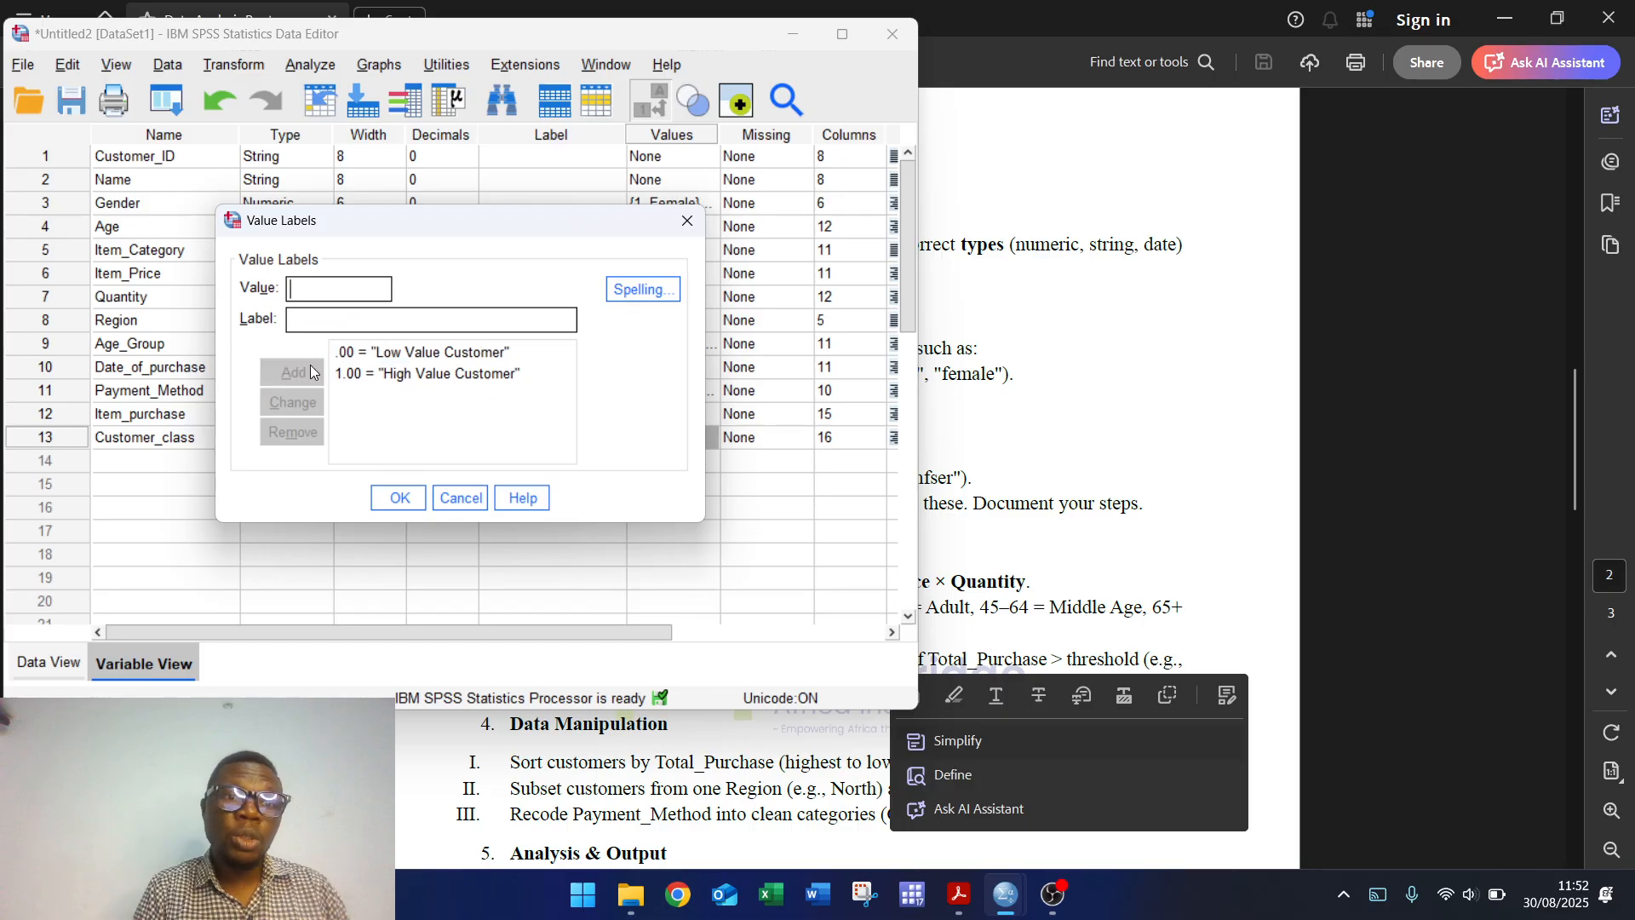
{"action": "left_click", "coordinate": [397, 501]}
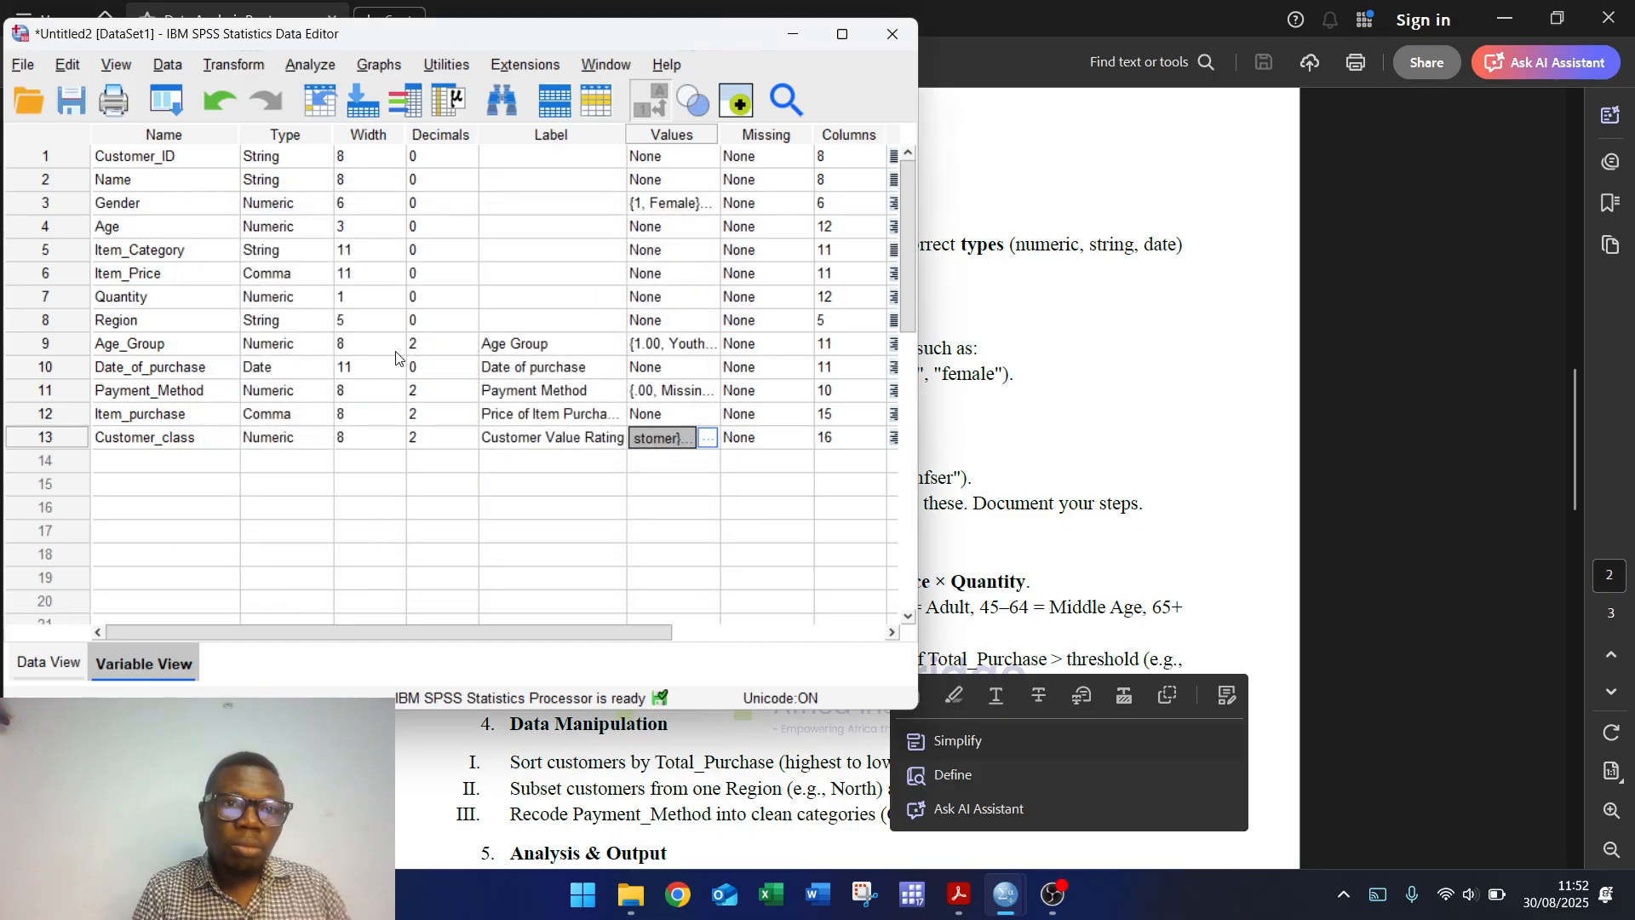
Step: Run Frequencies on Customer Value Rating only, replacing the previous Region variable
{"action": "left_click", "coordinate": [305, 61]}
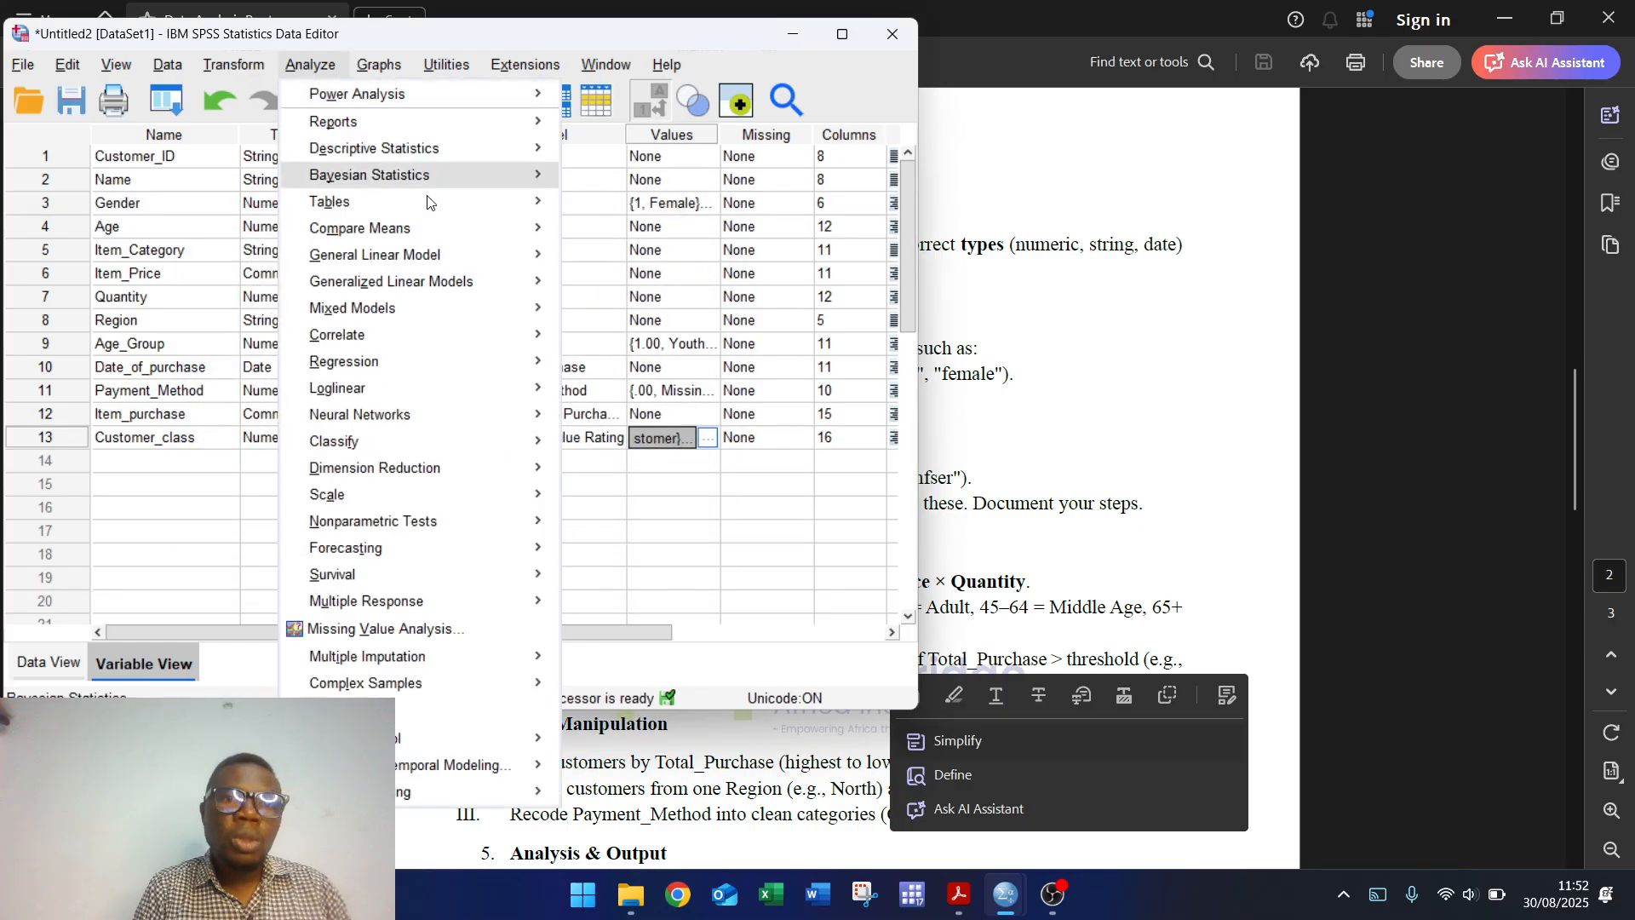
{"action": "mouse_move", "coordinate": [505, 145]}
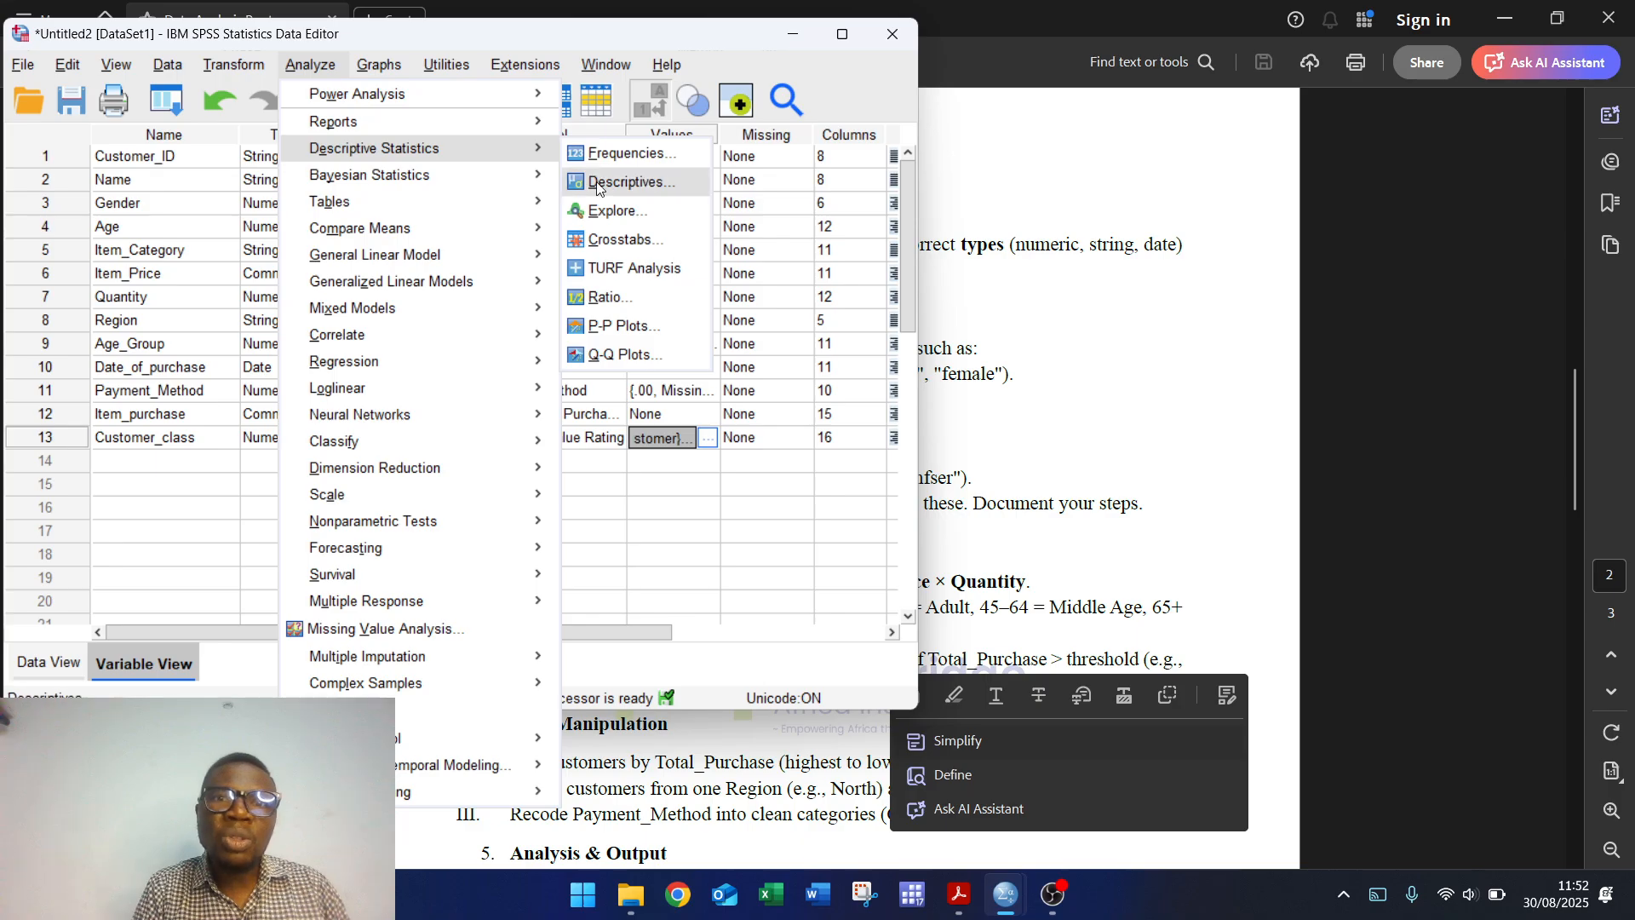
{"action": "left_click", "coordinate": [628, 153]}
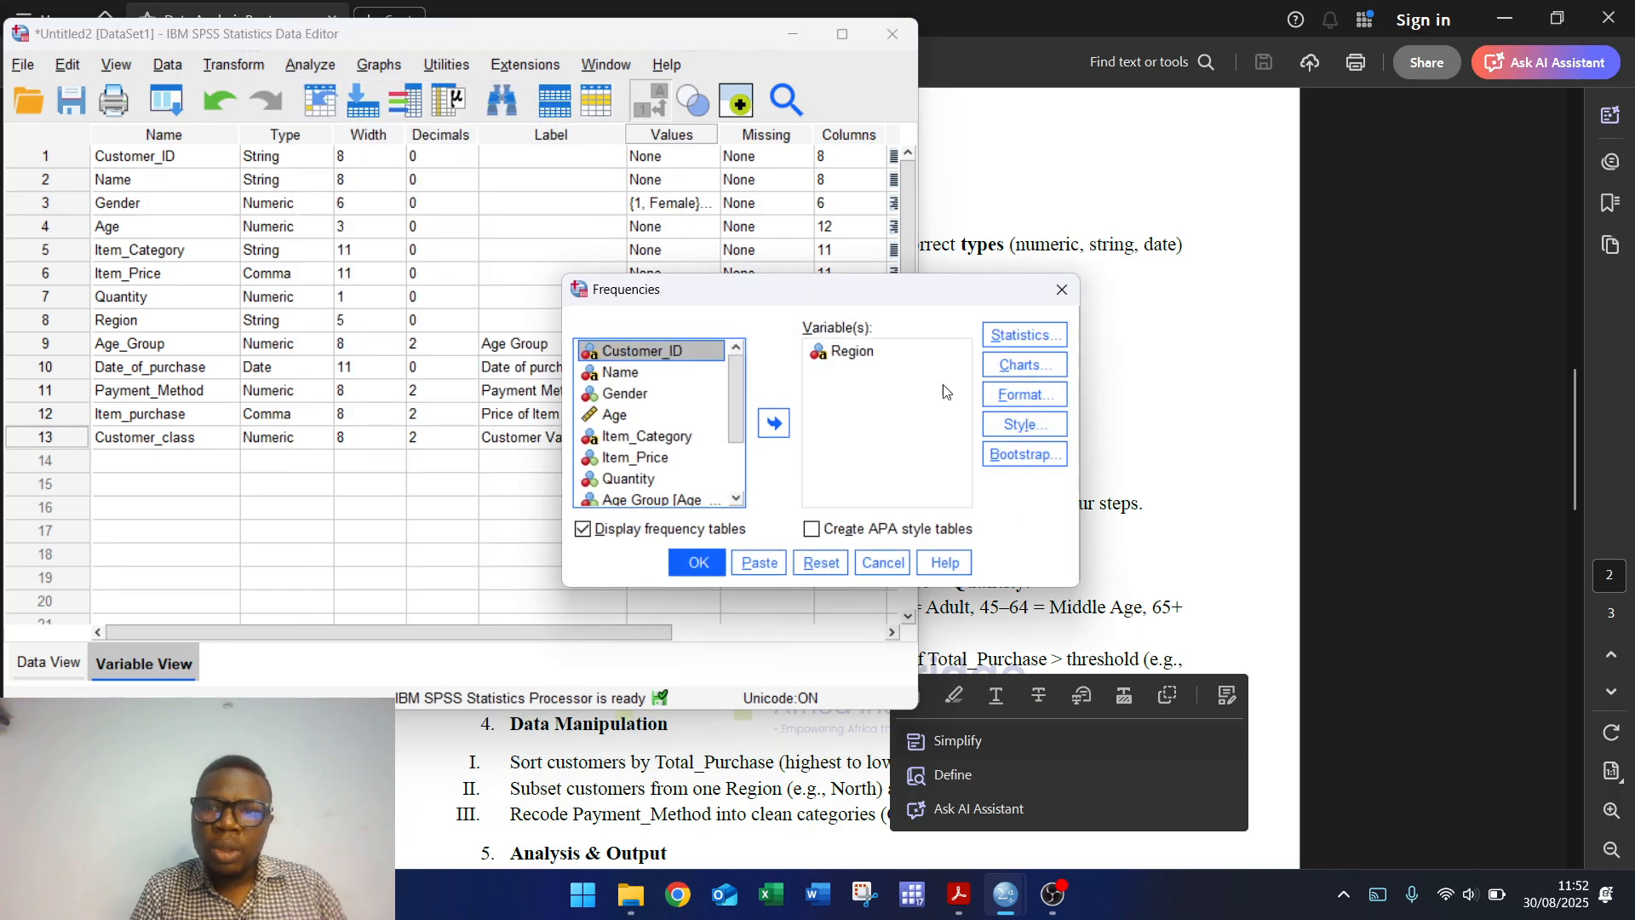
{"action": "left_click", "coordinate": [820, 563]}
{"action": "left_click_drag", "start_coordinate": [738, 424], "coordinate": [734, 487]}
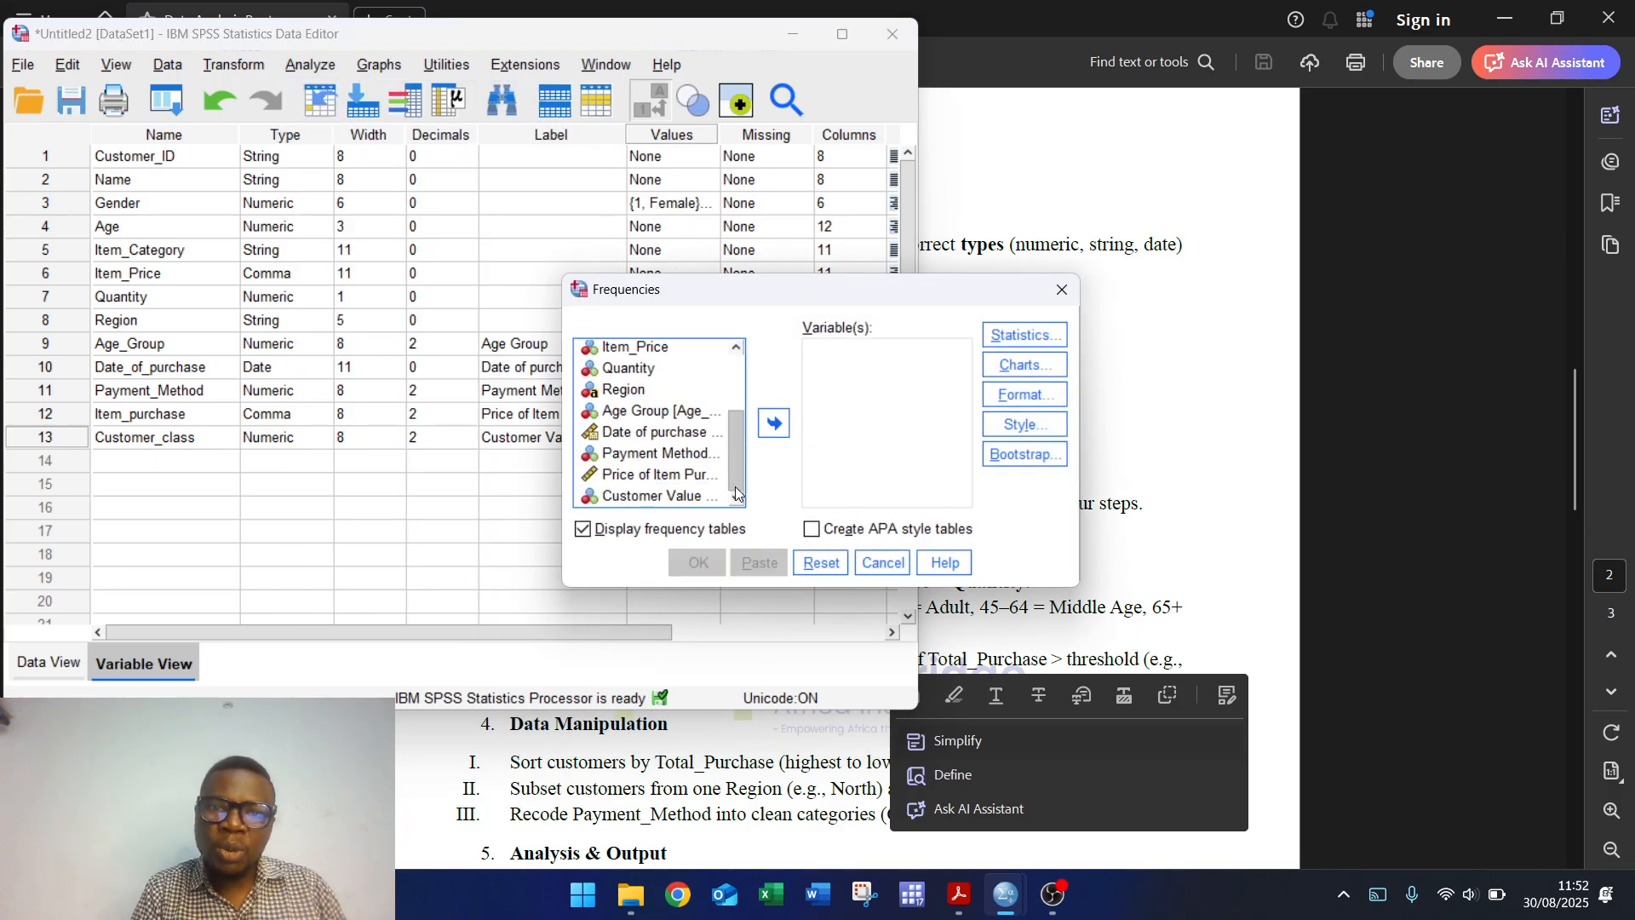
{"action": "left_click", "coordinate": [673, 496]}
{"action": "left_click", "coordinate": [773, 423]}
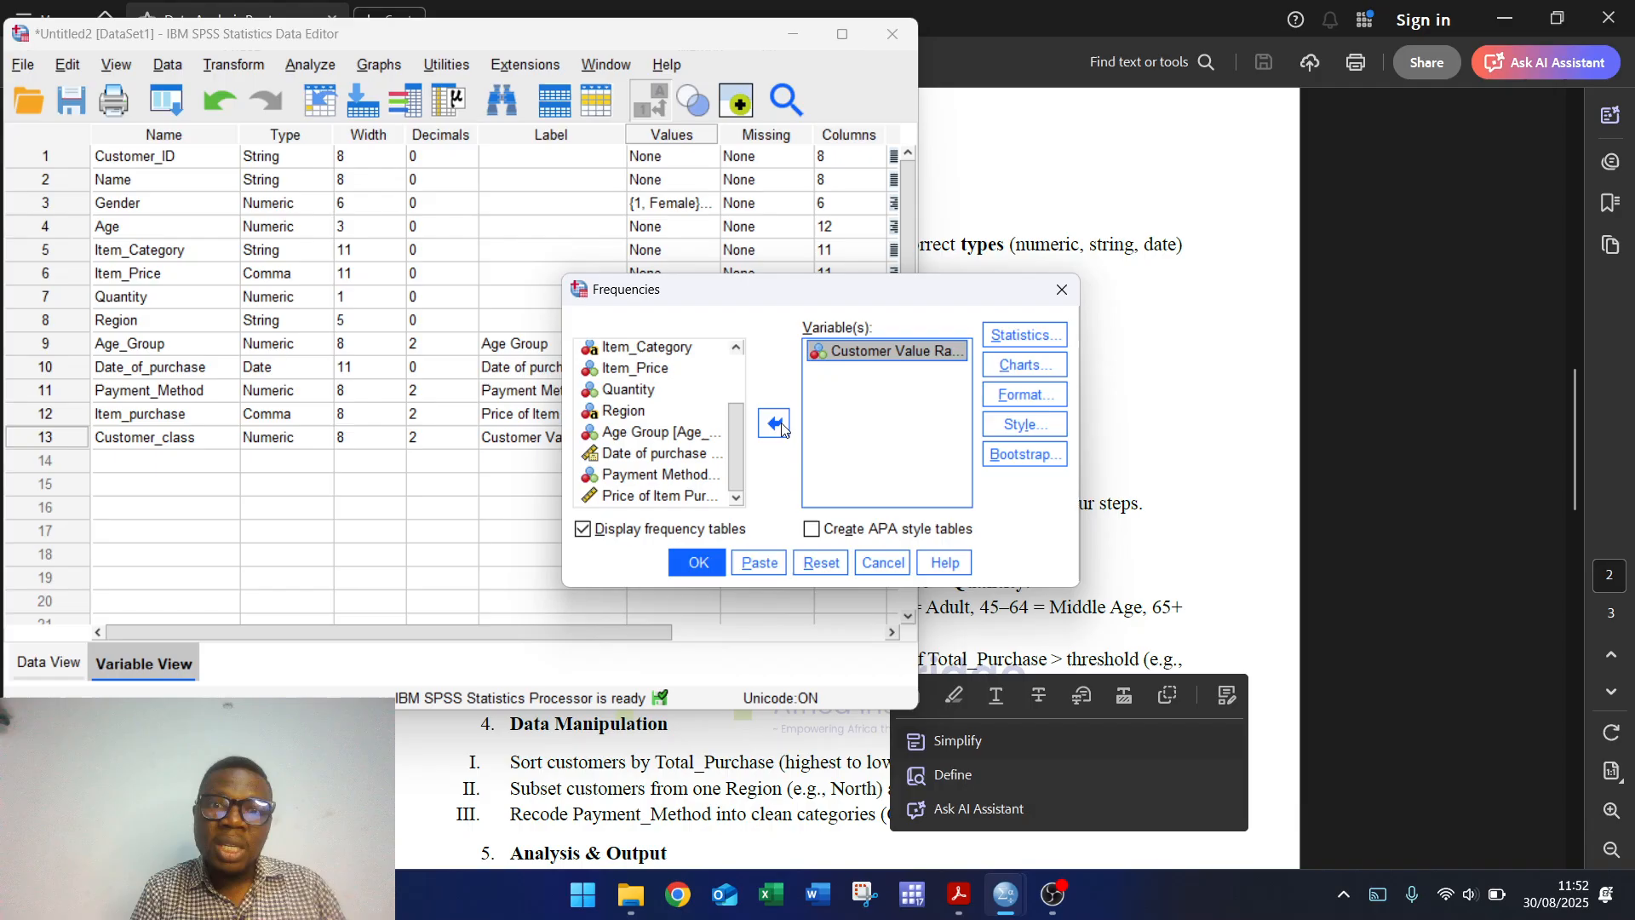
{"action": "left_click", "coordinate": [714, 568]}
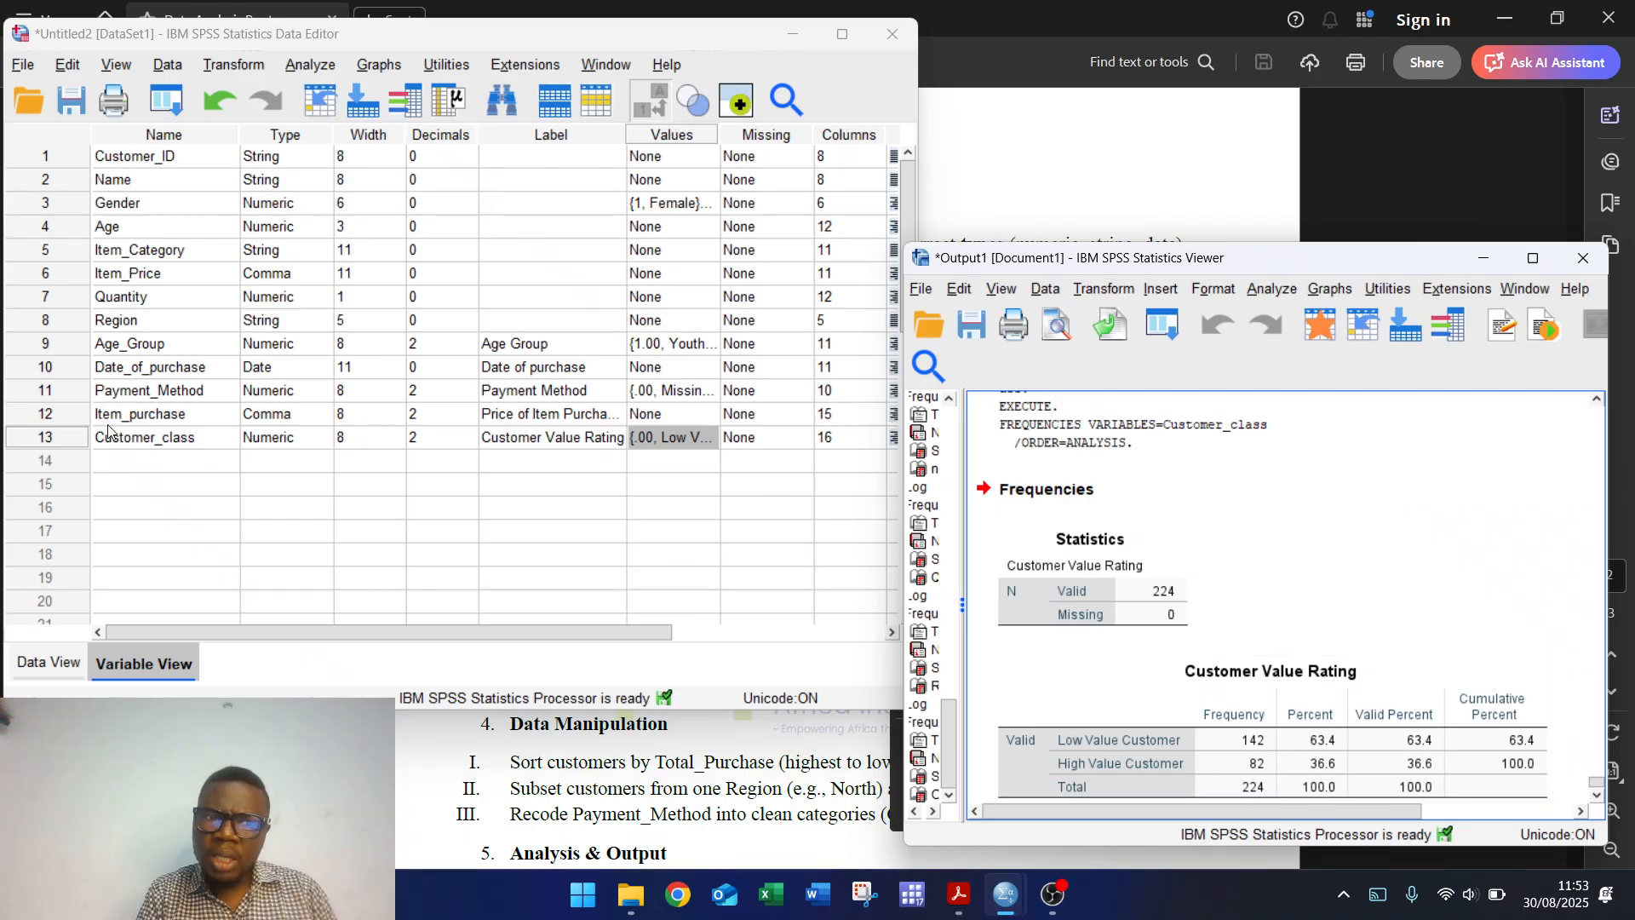
Step: Remove the old Item_purchase → Customer_class mapping in Recode into Different Variables, then close the dialog
{"action": "left_click", "coordinate": [60, 413]}
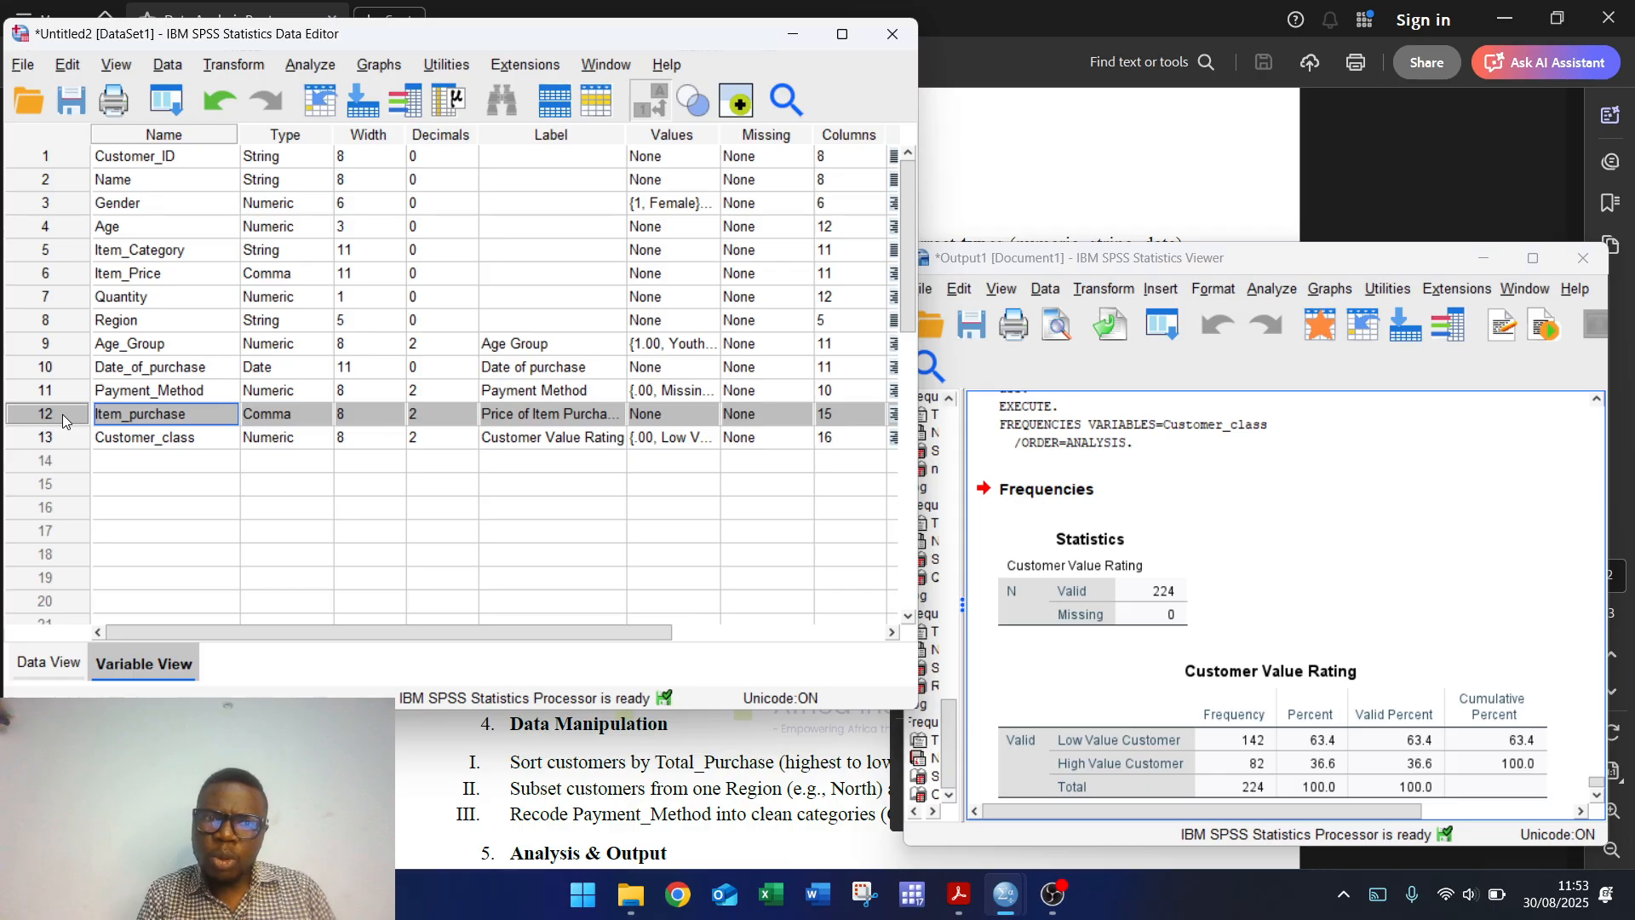
{"action": "left_click", "coordinate": [238, 65]}
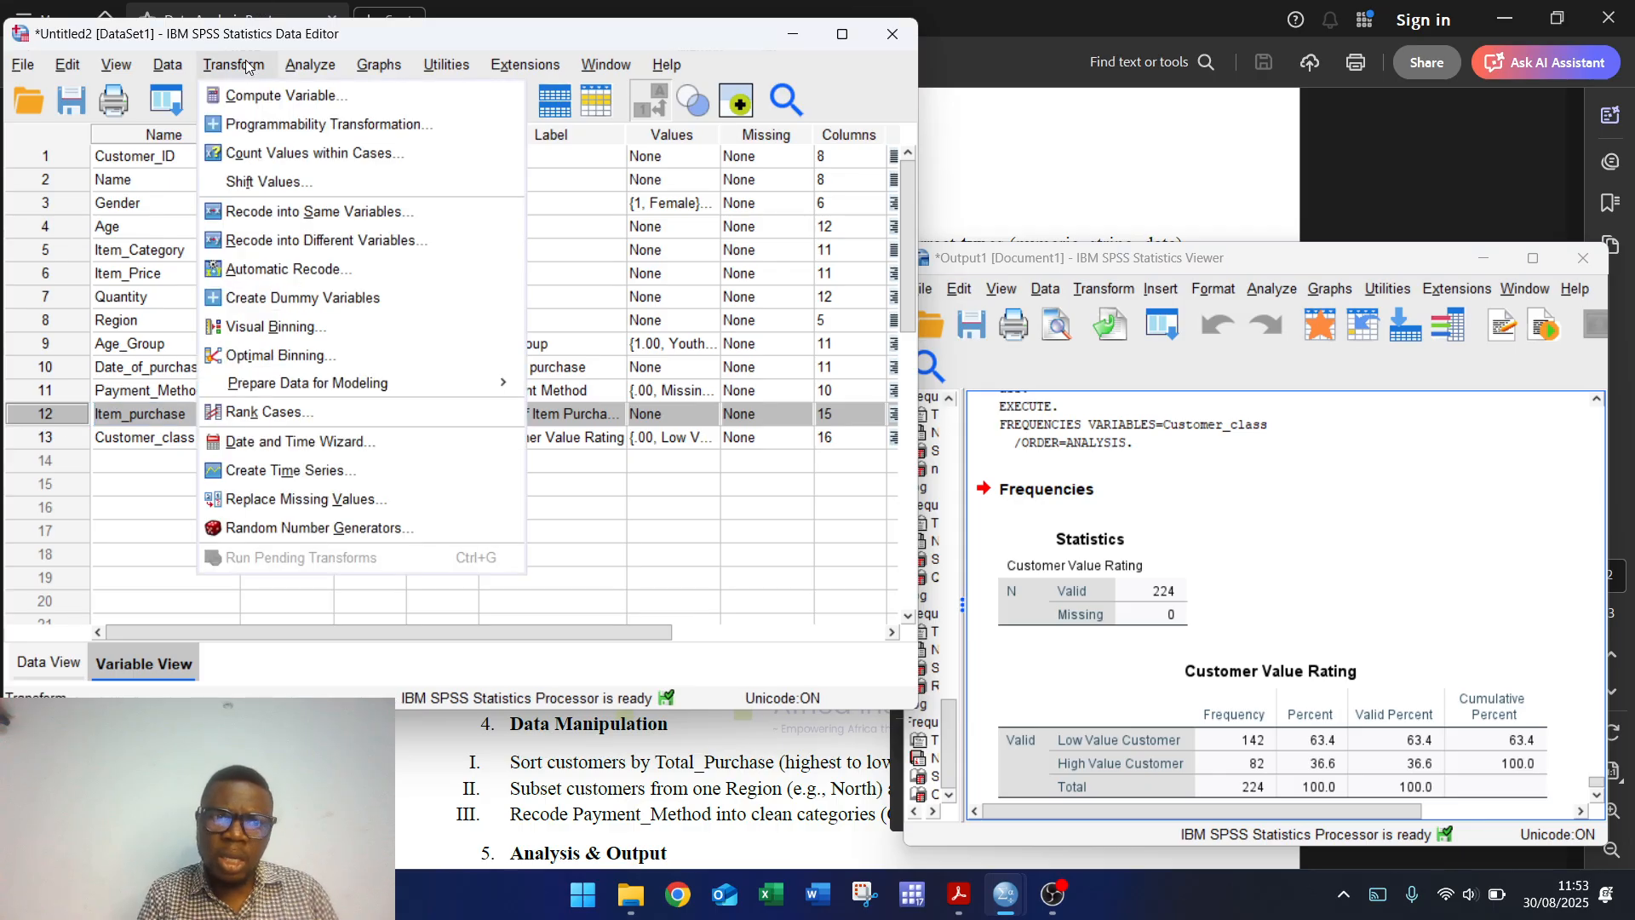
{"action": "left_click", "coordinate": [314, 246]}
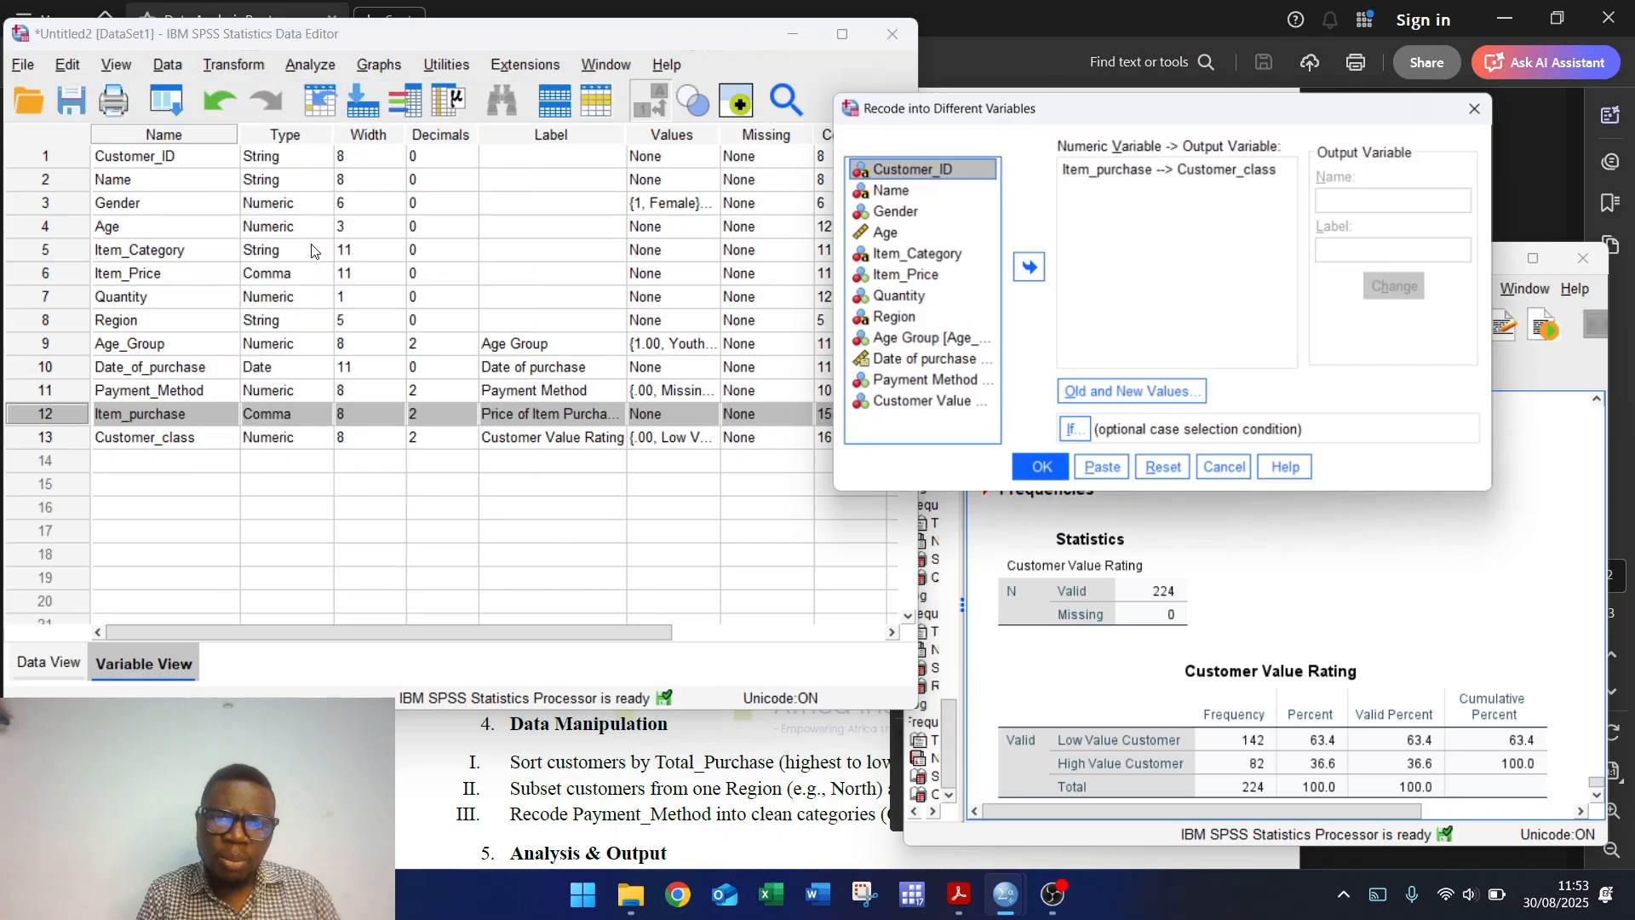
{"action": "left_click", "coordinate": [1224, 199]}
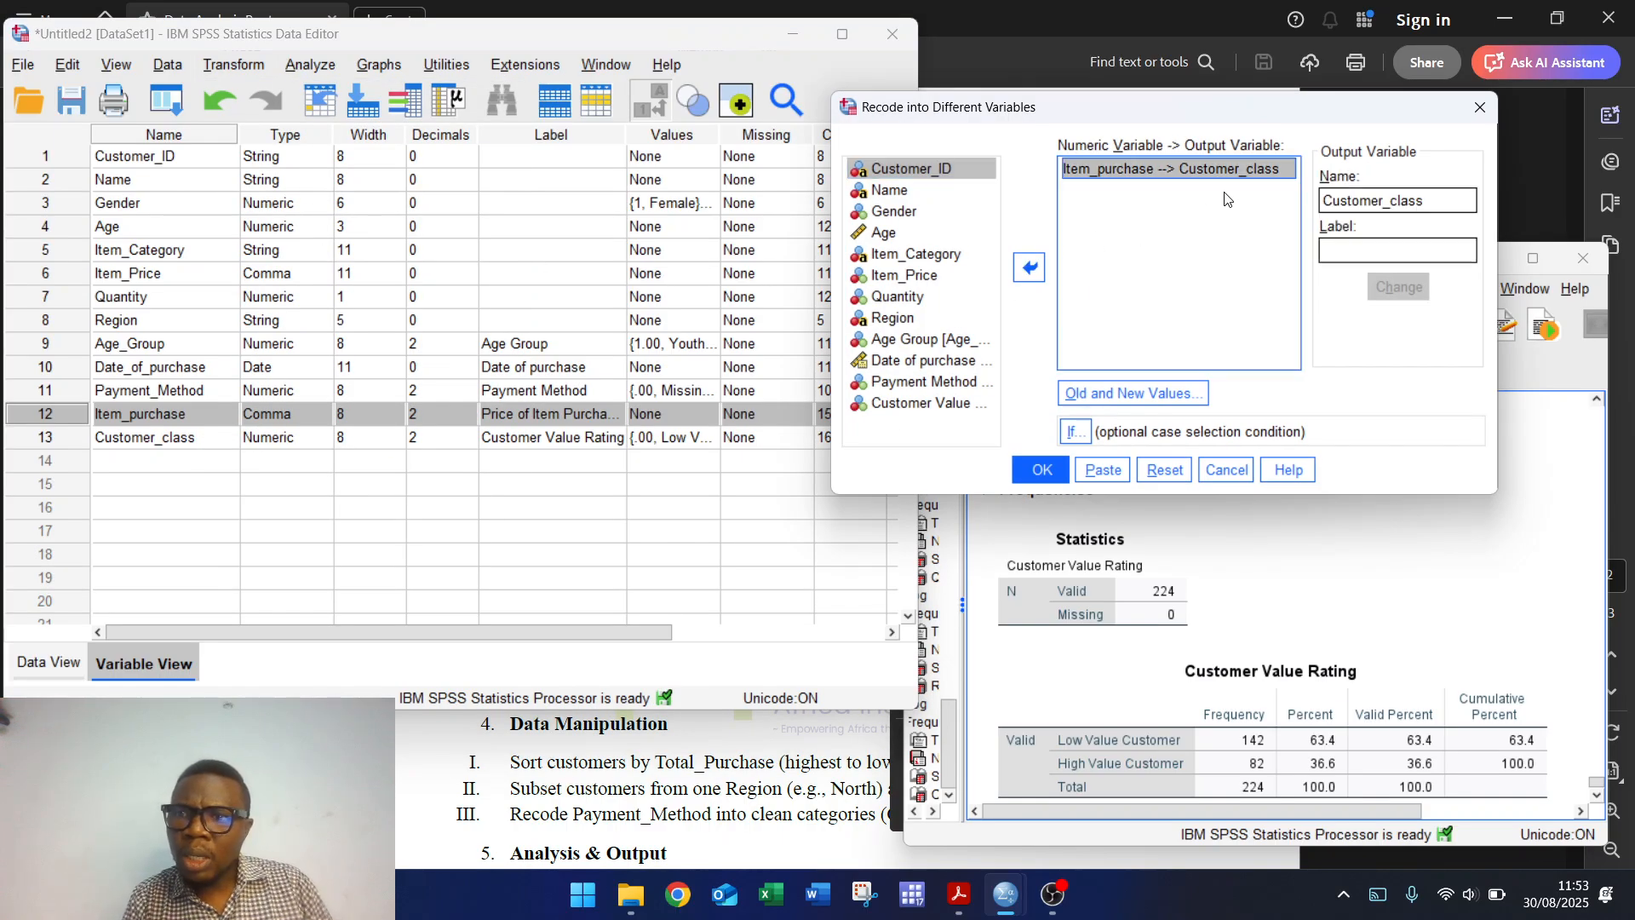
{"action": "double_click", "coordinate": [1226, 199]}
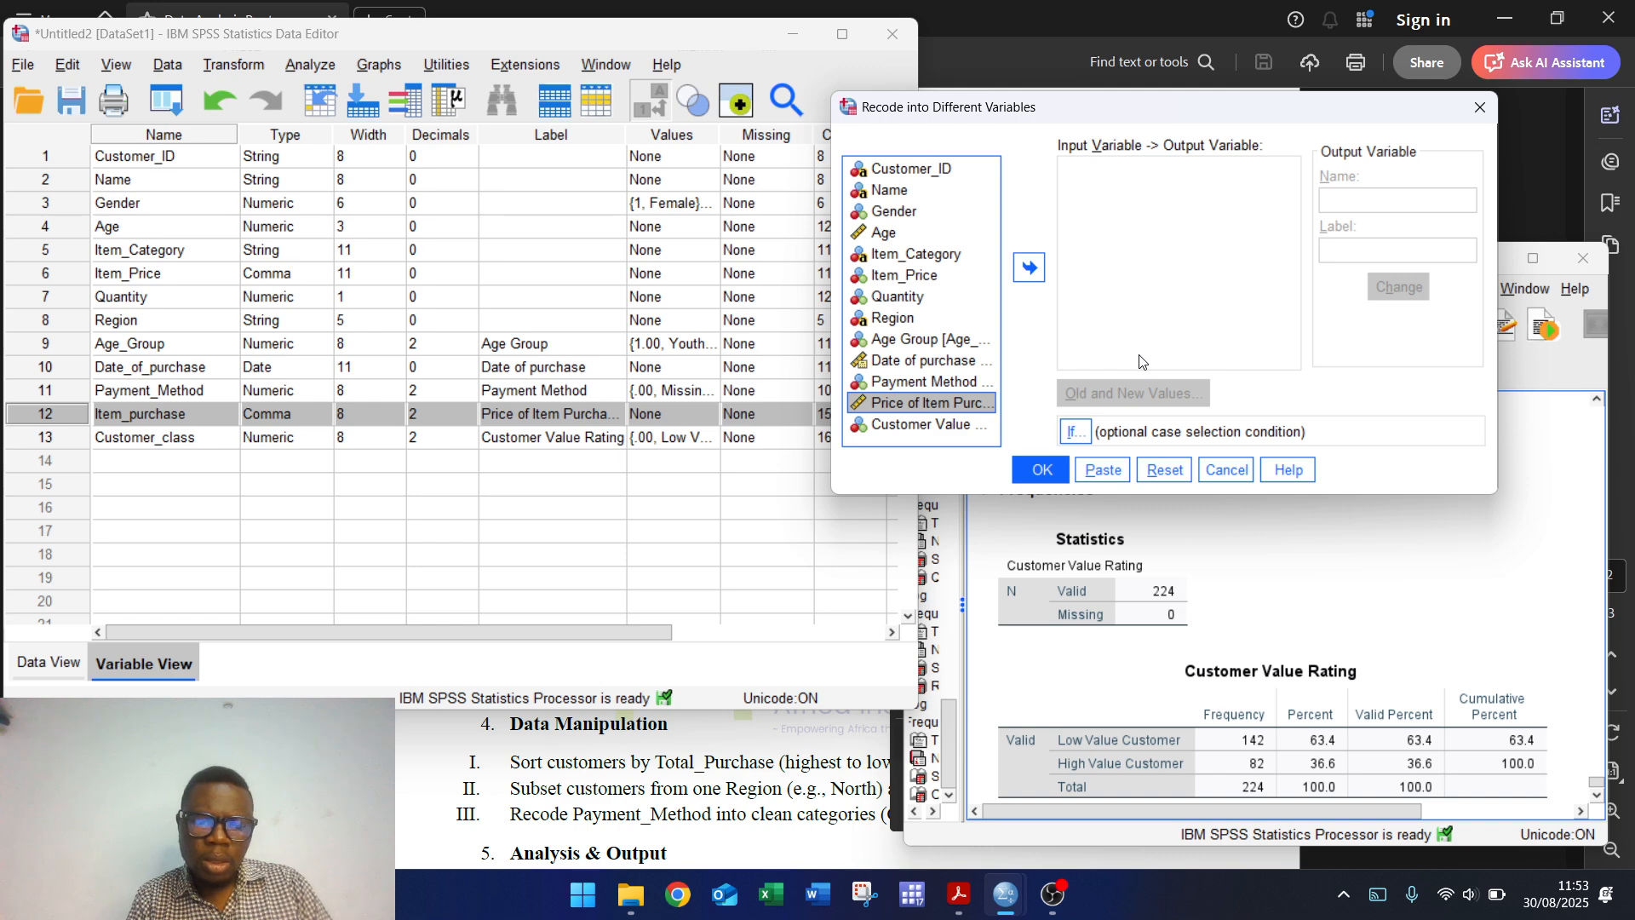
{"action": "left_click", "coordinate": [1481, 106]}
Step: Reopen the recode dialog, append 2 to the Customer_class output name, and review the existing rules
{"action": "left_click", "coordinate": [232, 64]}
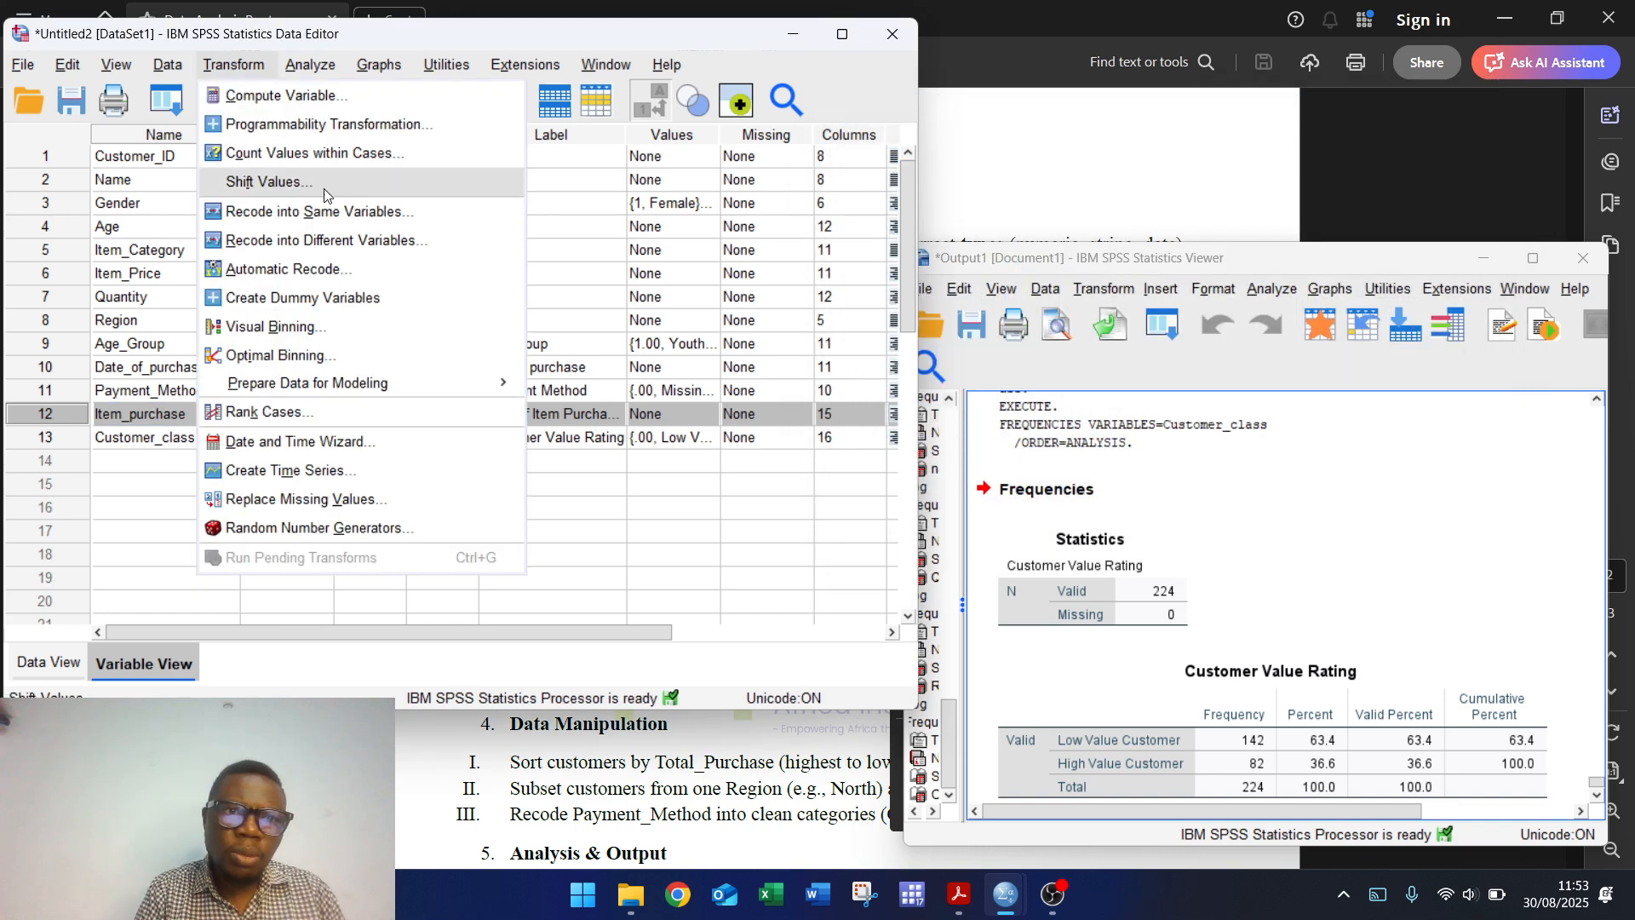
{"action": "left_click", "coordinate": [314, 242]}
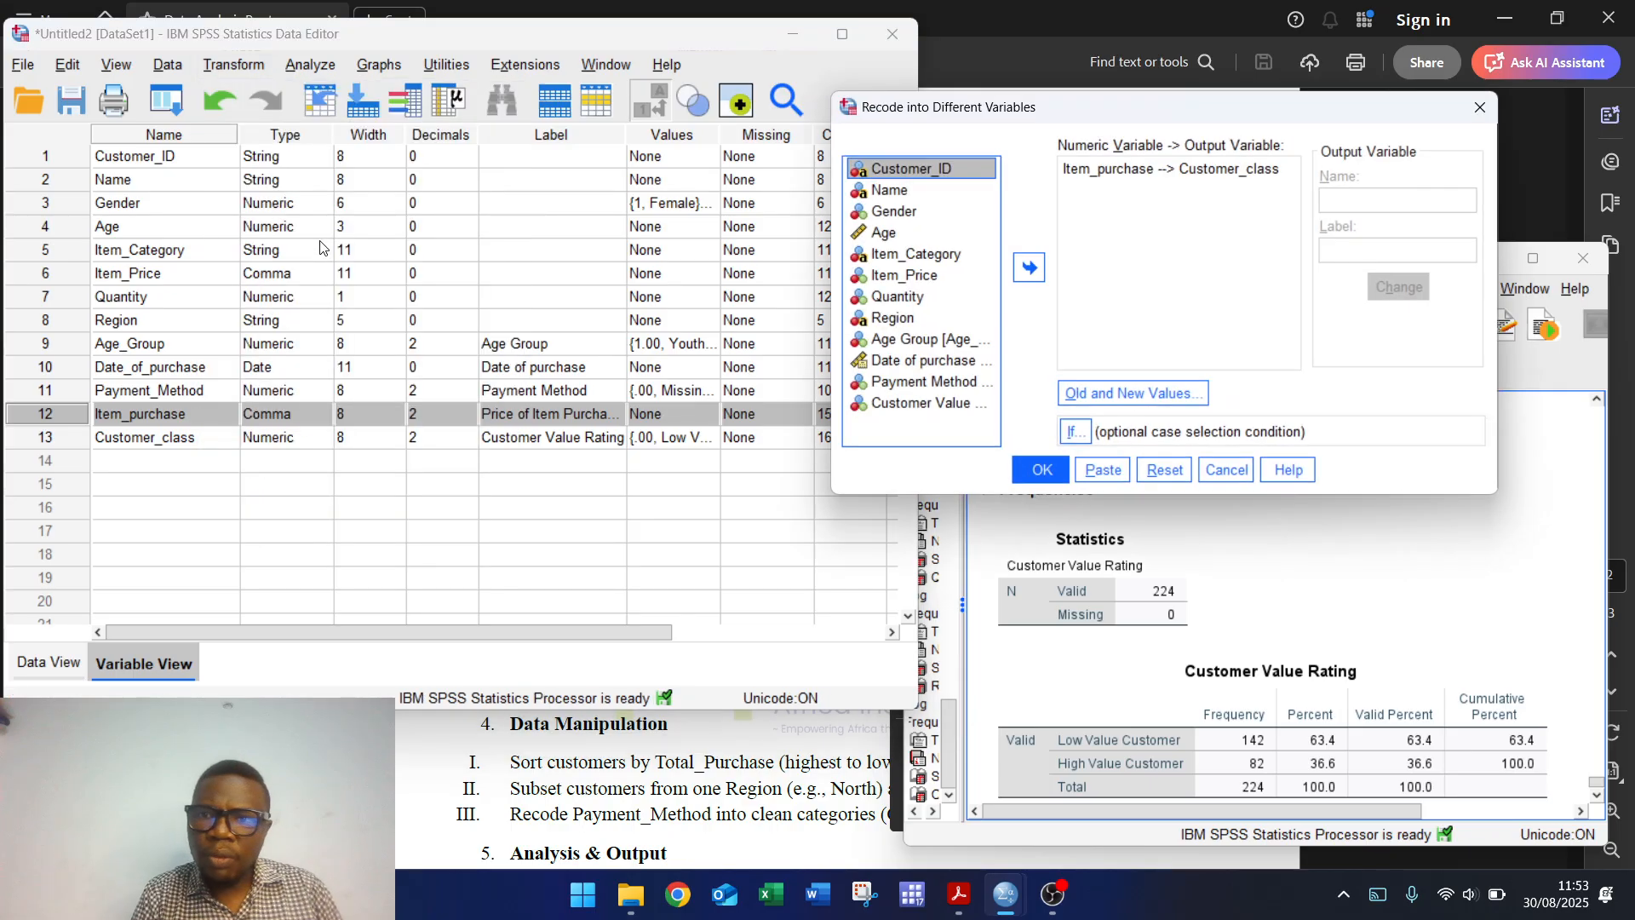
{"action": "left_click", "coordinate": [1213, 171]}
{"action": "double_click", "coordinate": [1431, 196]}
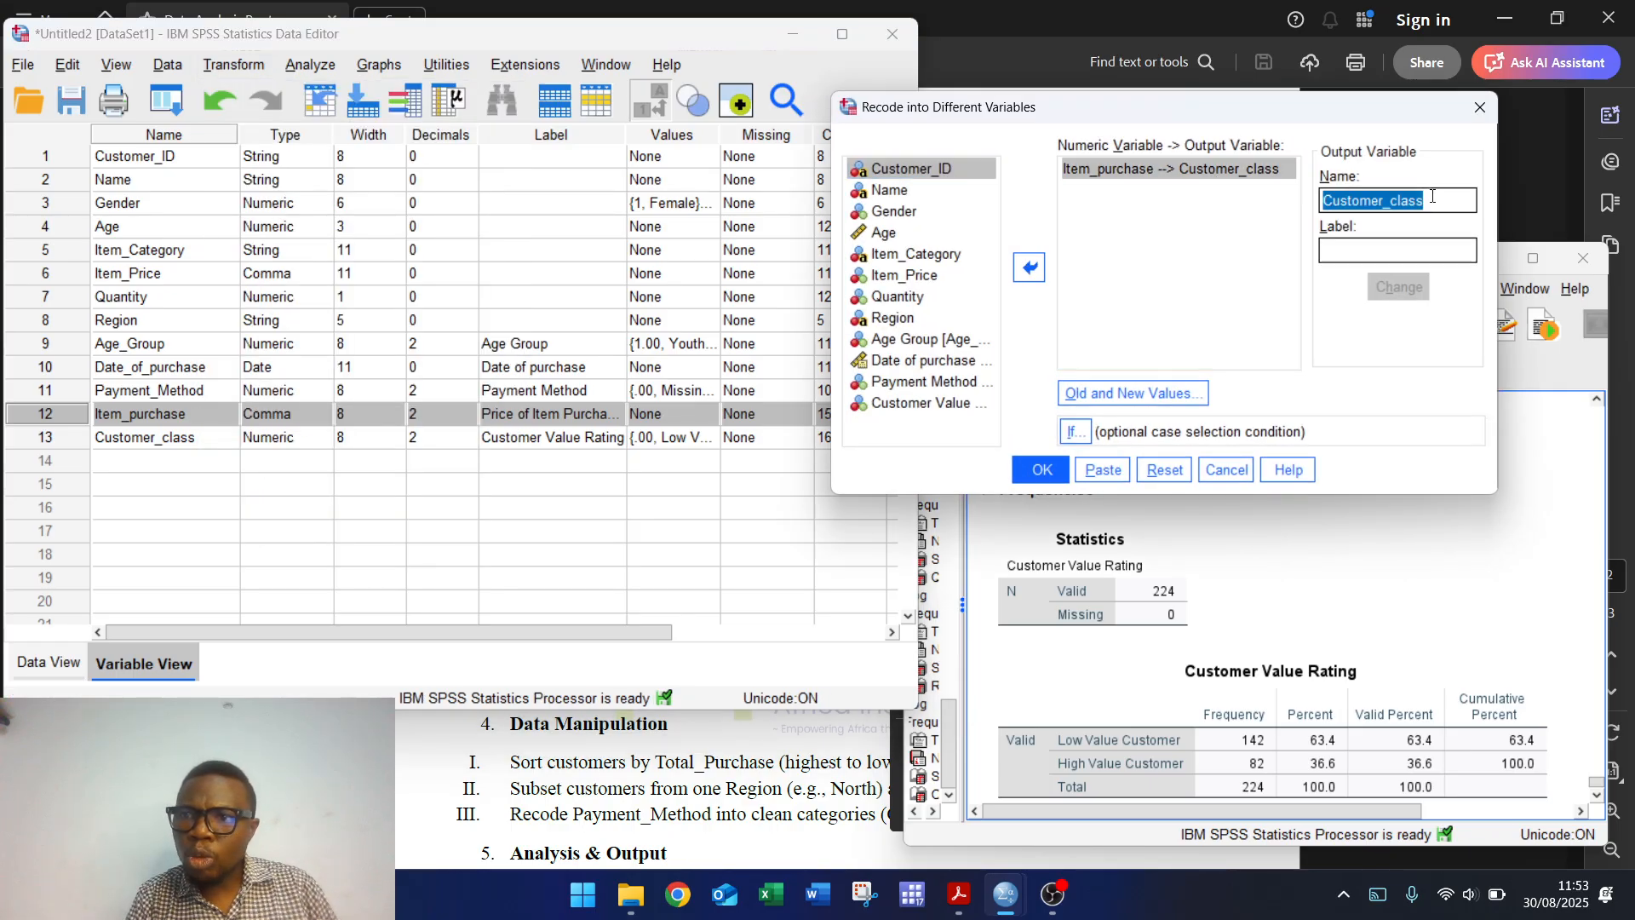
{"action": "left_click", "coordinate": [1431, 196]}
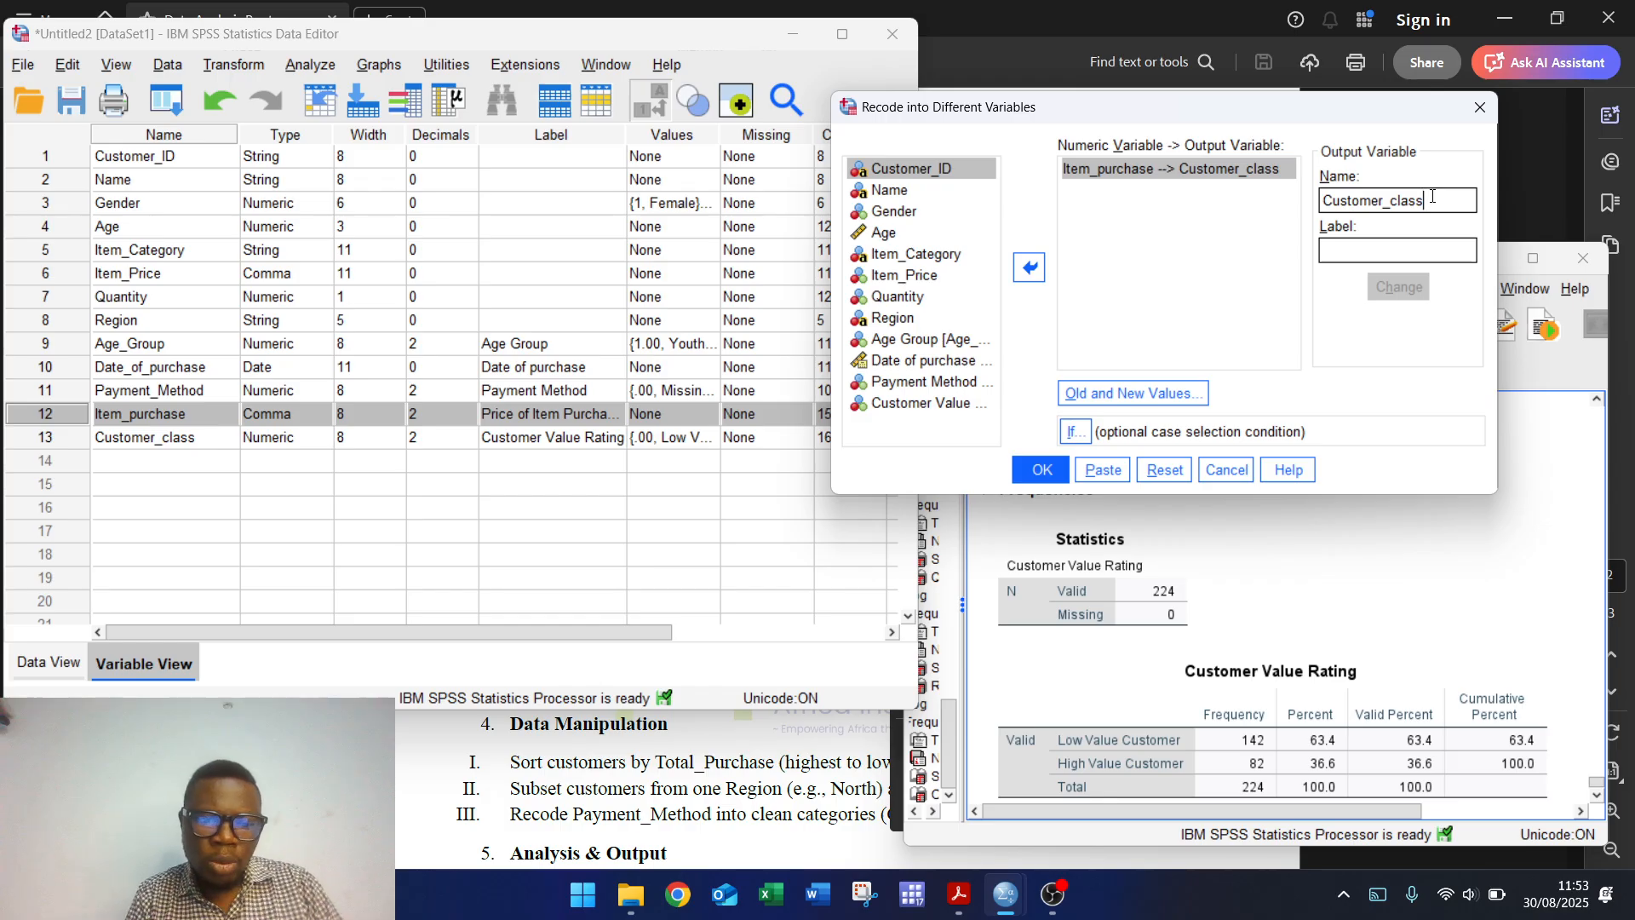
{"action": "type", "text": "2"}
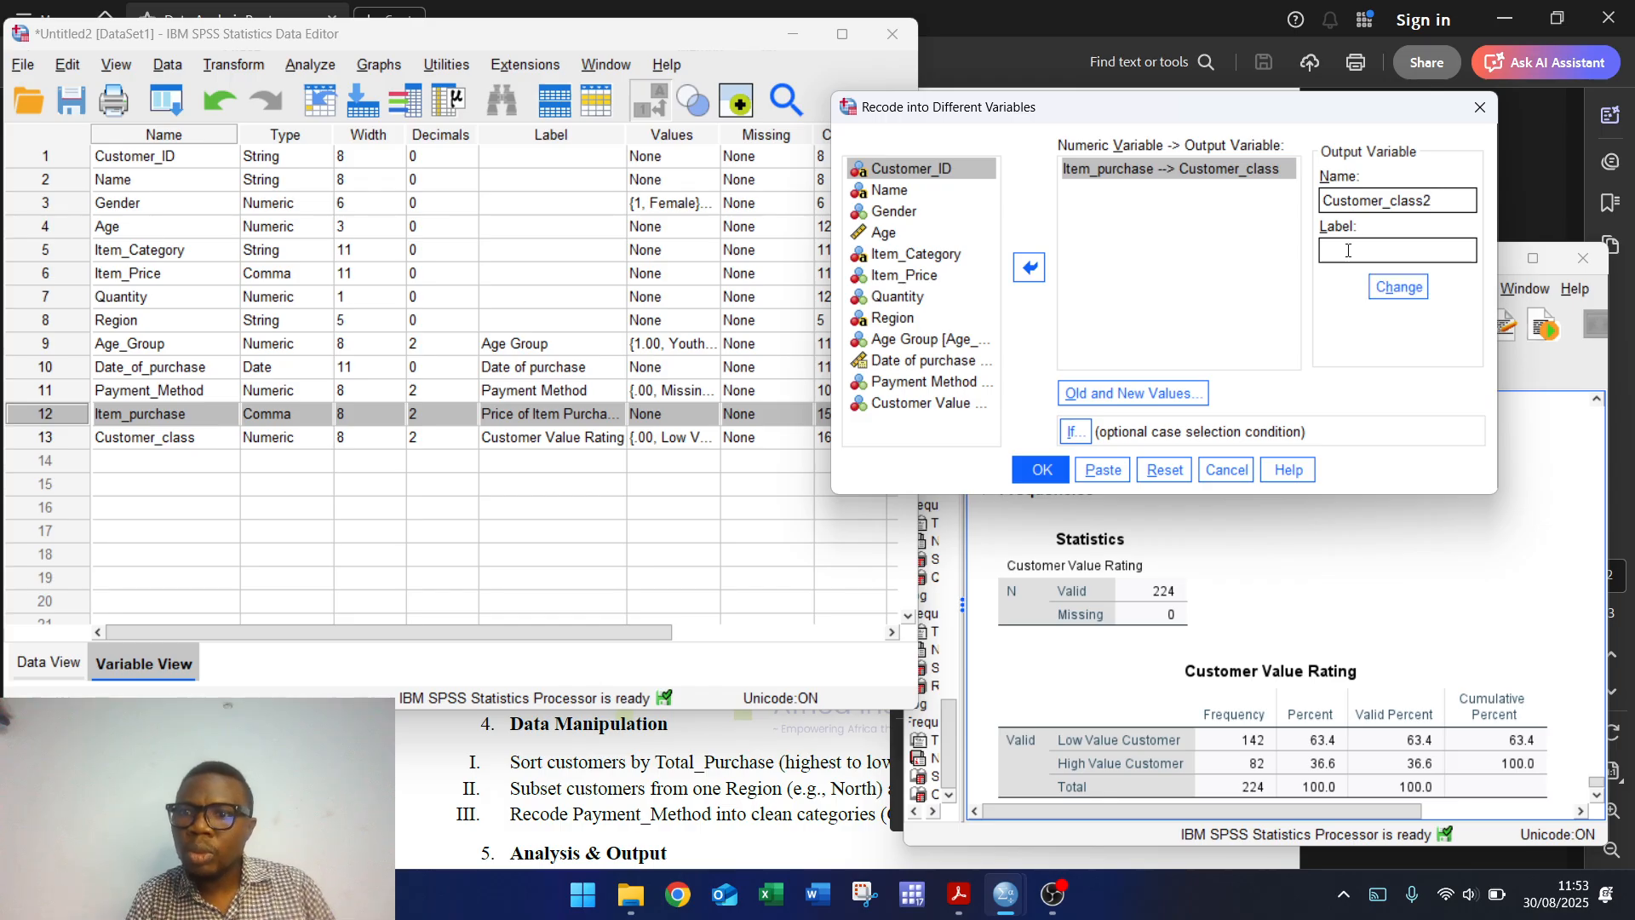
{"action": "left_click", "coordinate": [1132, 393]}
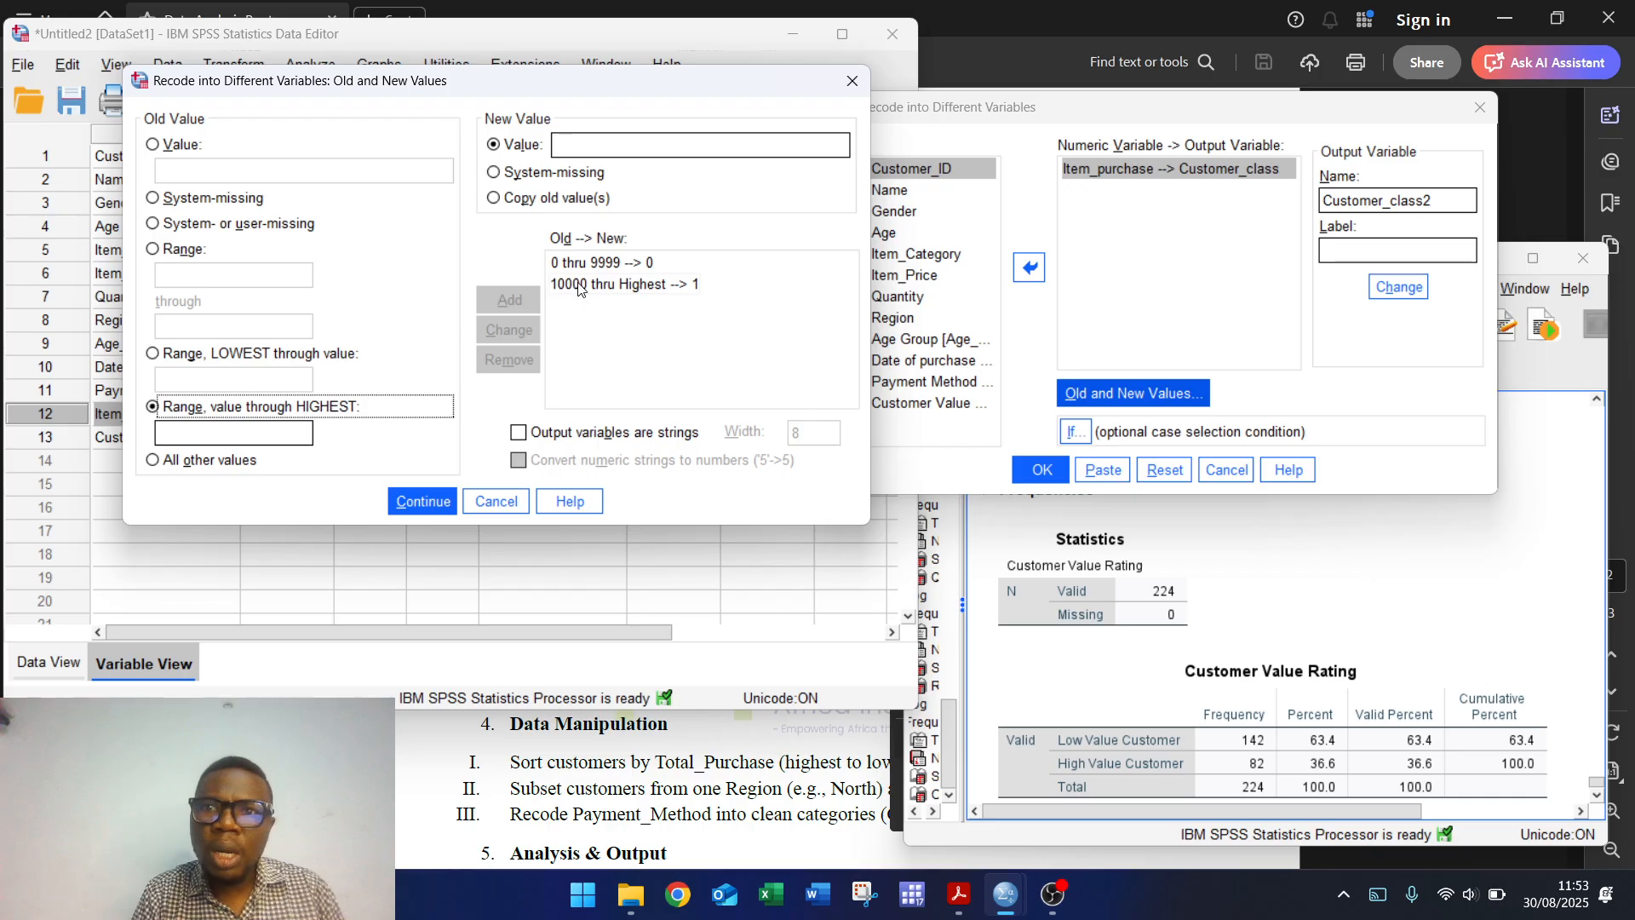
{"action": "left_click", "coordinate": [853, 79]}
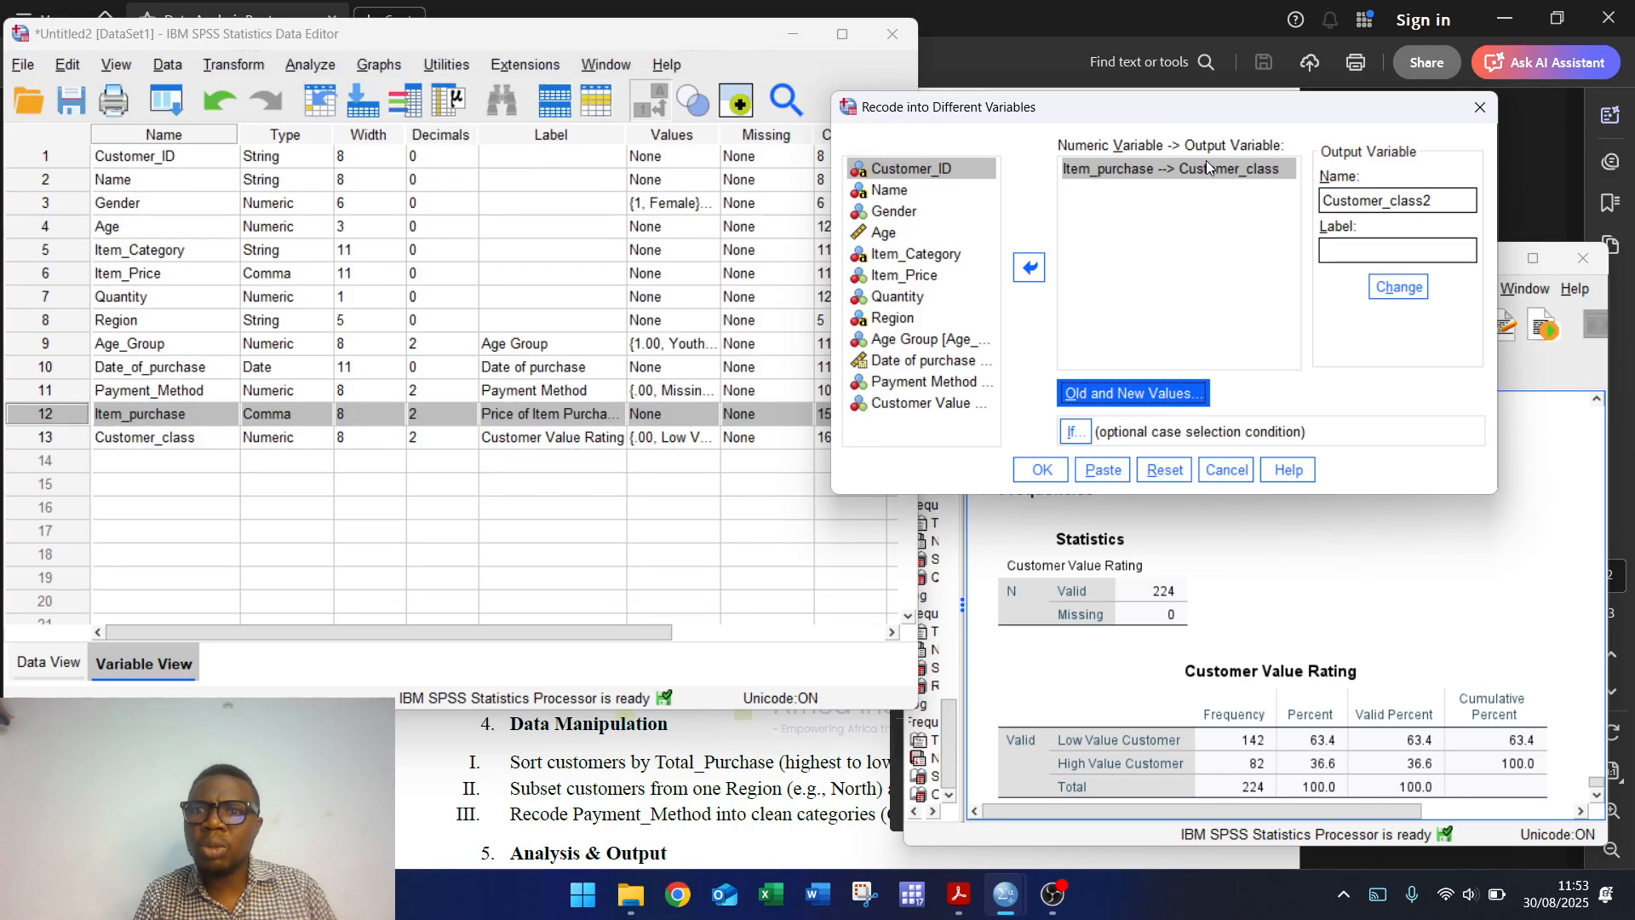
Step: Reset the recode, add Item_purchase as the source, and name the output variable Cust
{"action": "left_click", "coordinate": [1253, 173]}
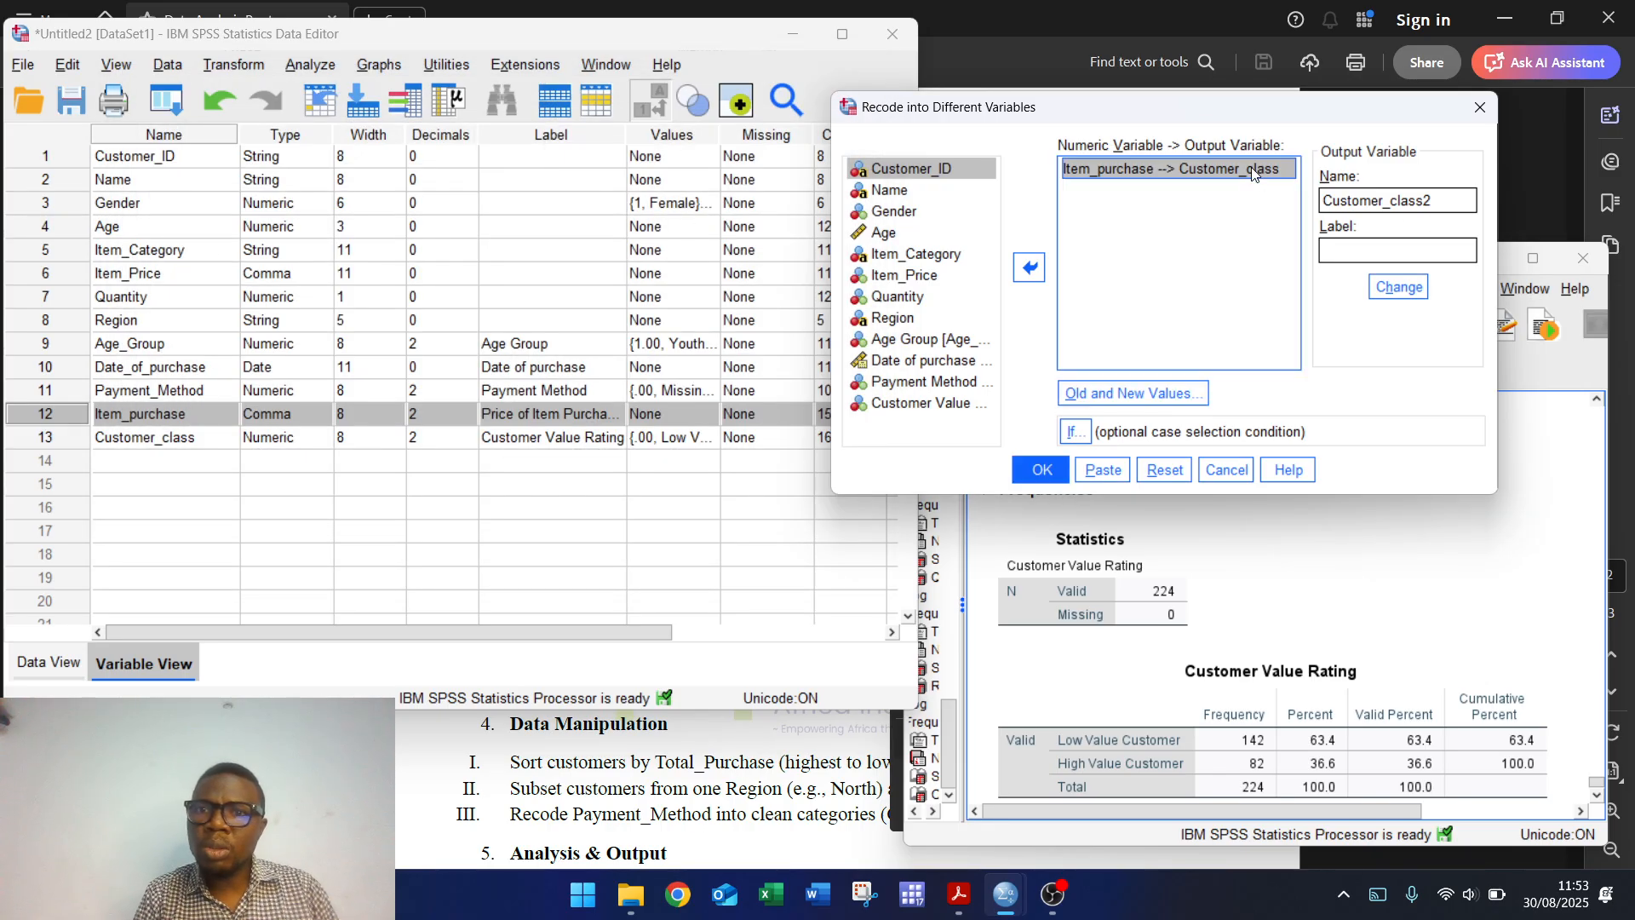
{"action": "left_click", "coordinate": [1164, 469]}
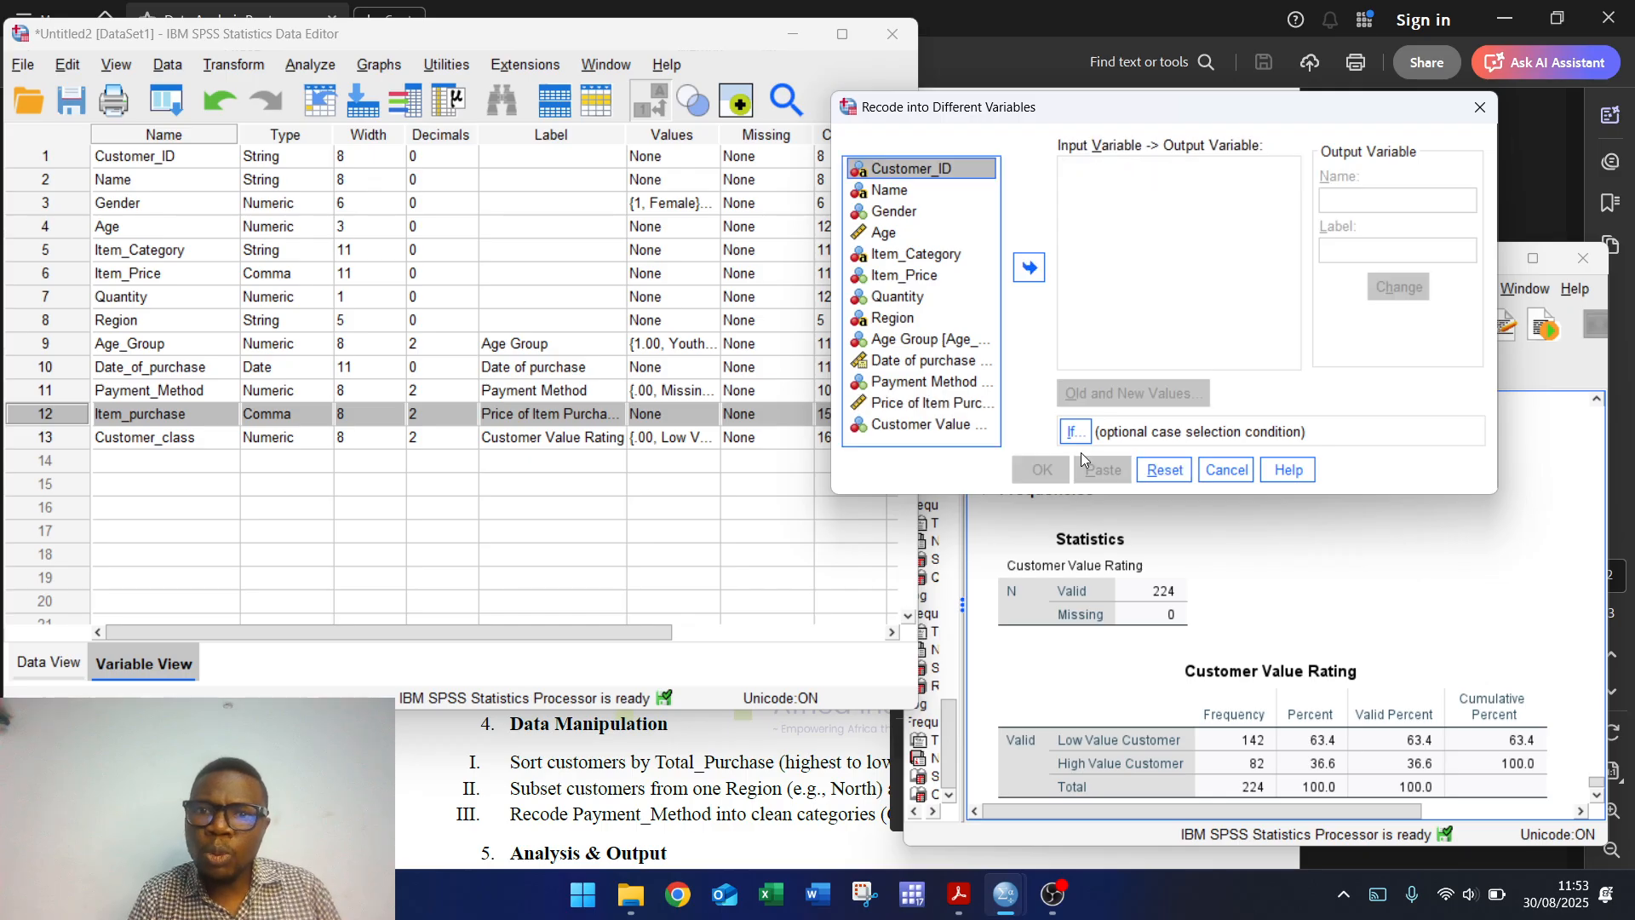
{"action": "left_click", "coordinate": [928, 402]}
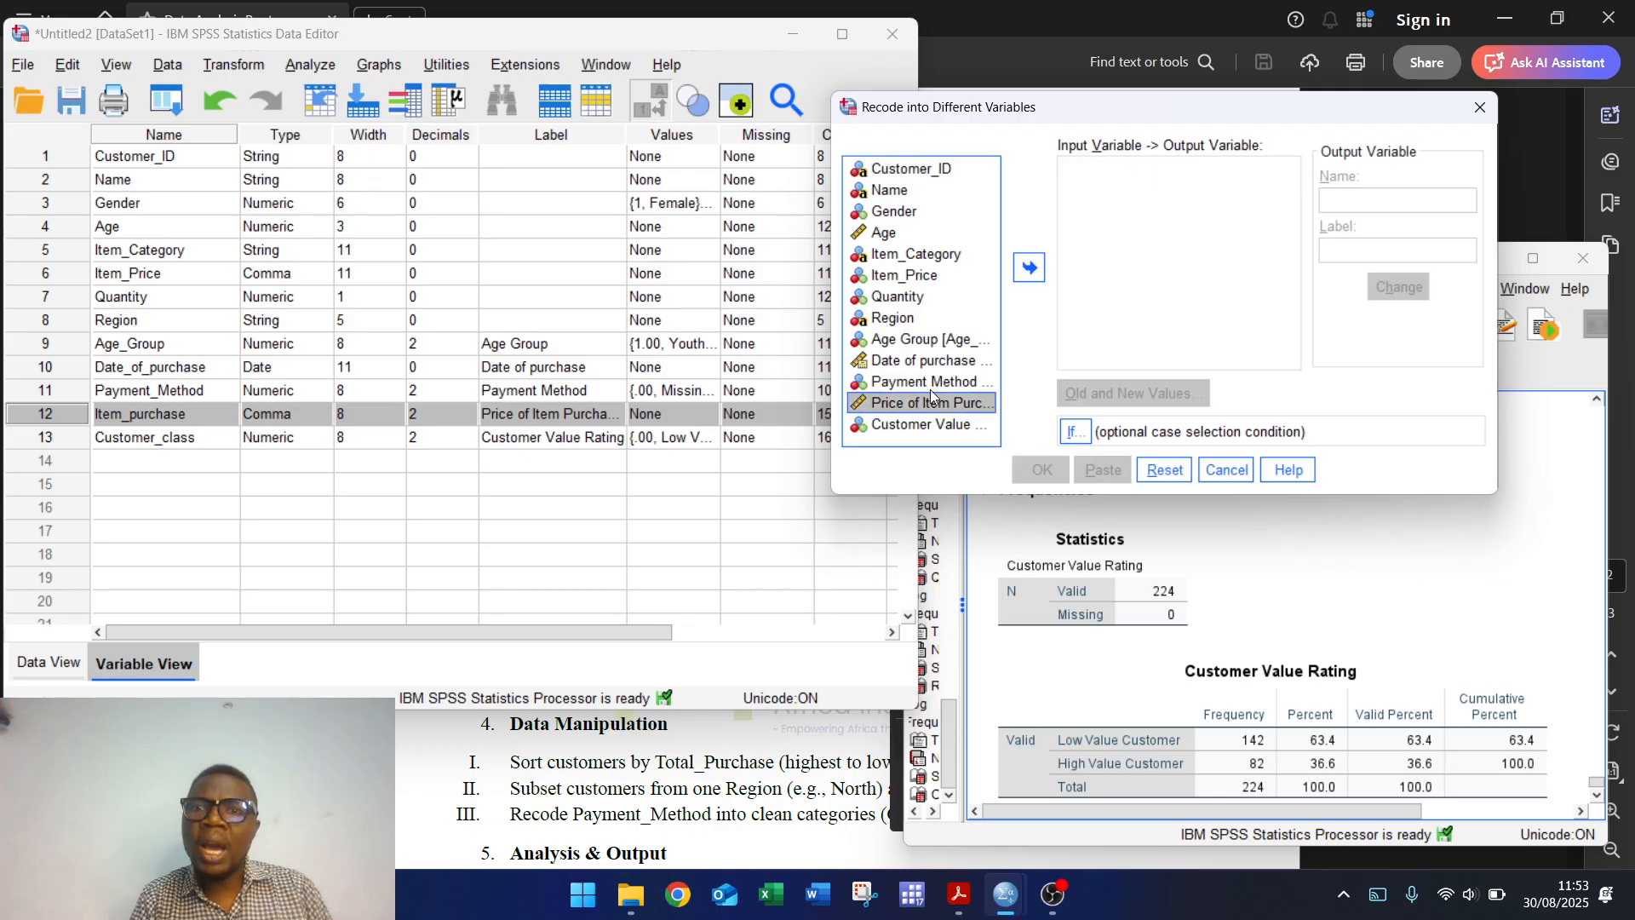
{"action": "left_click", "coordinate": [1030, 265]}
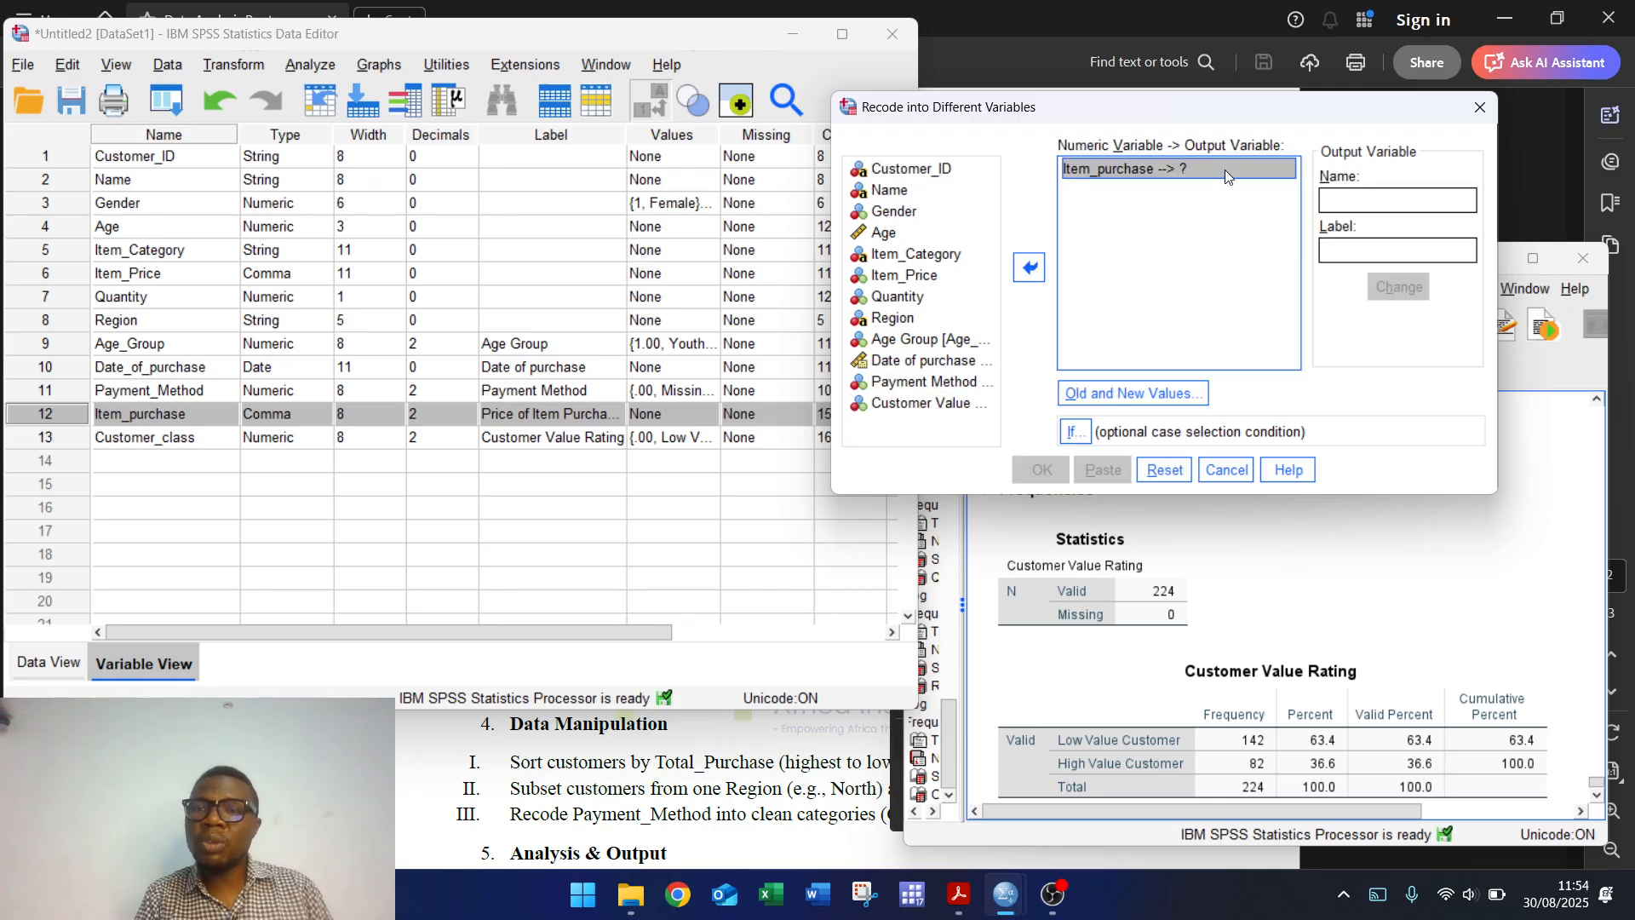
{"action": "left_click", "coordinate": [1341, 209]}
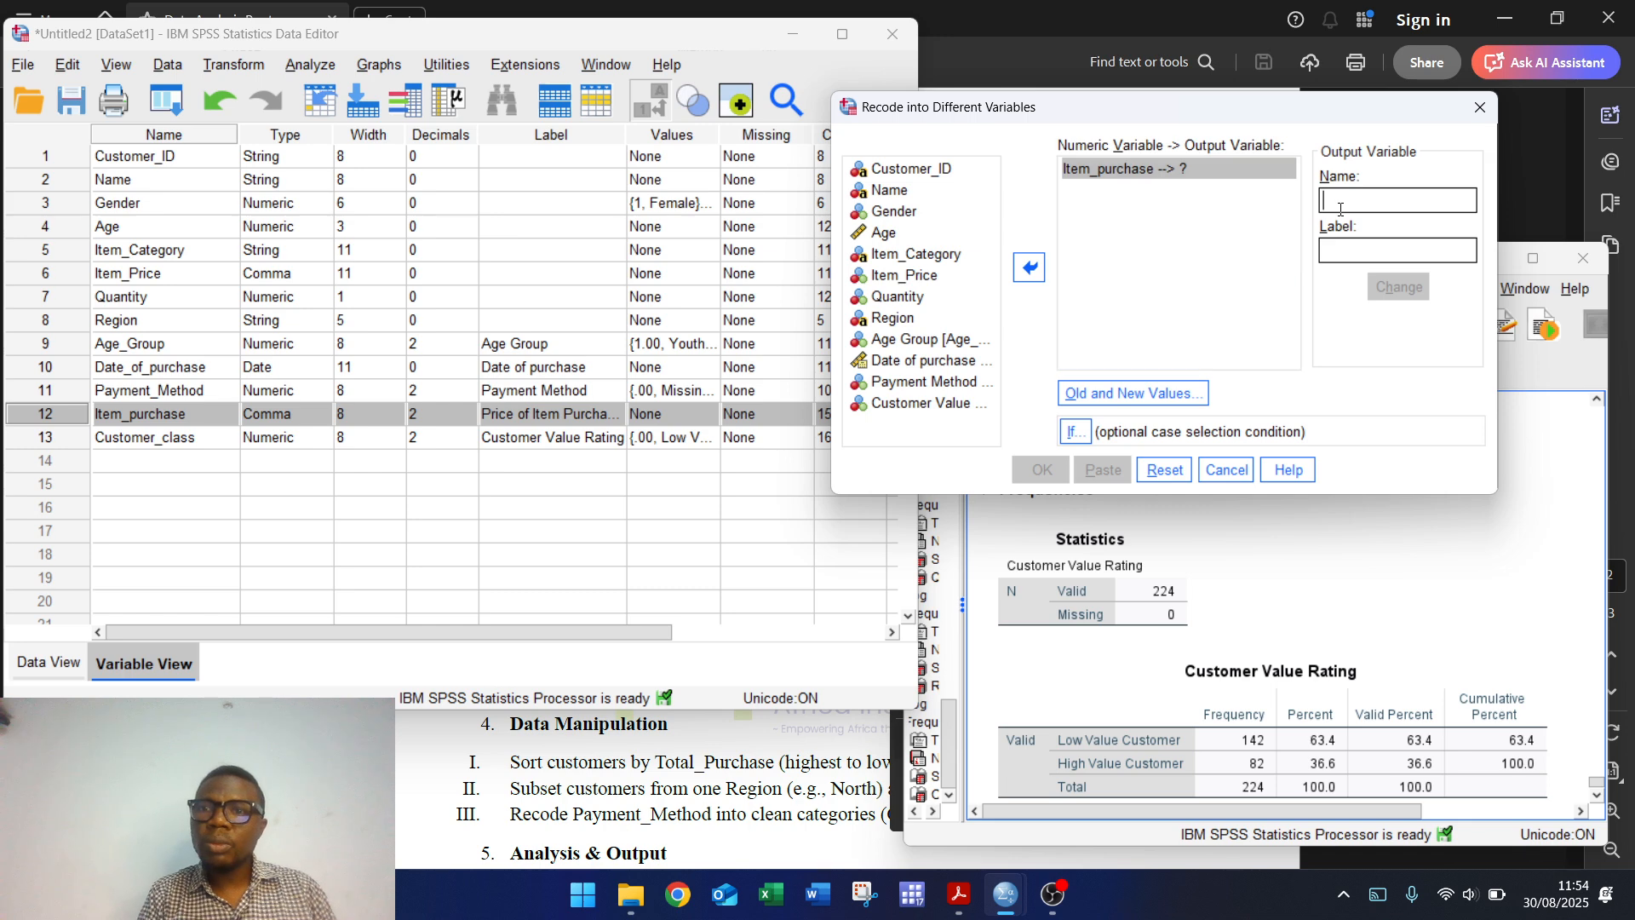
{"action": "type", "text": "Cust"}
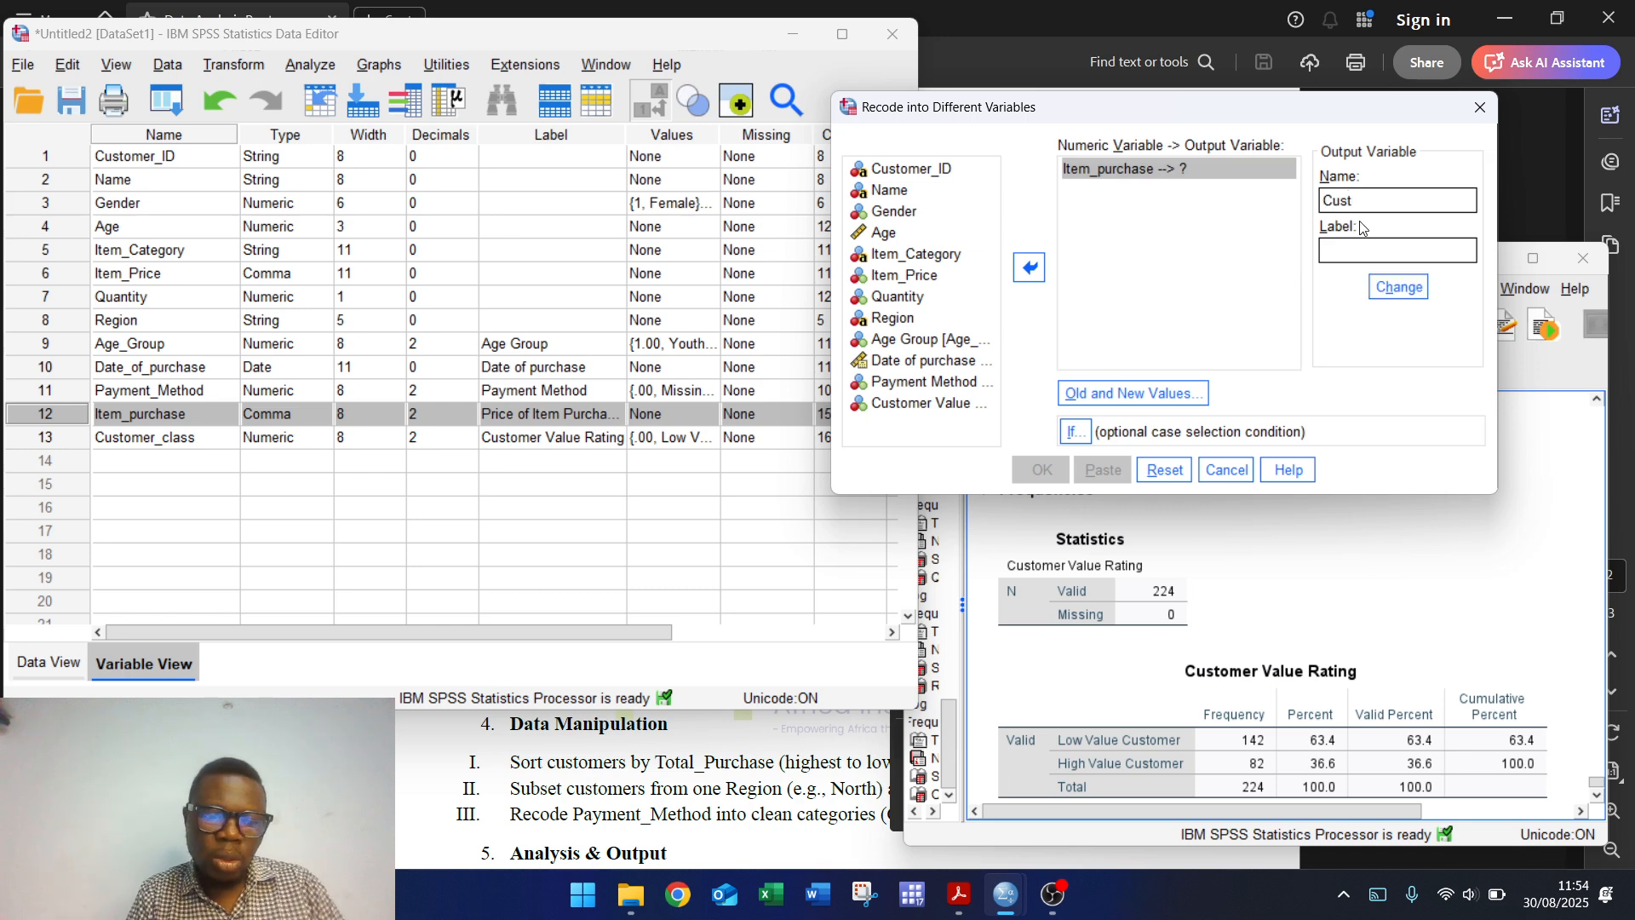
{"action": "type", "text": "w"}
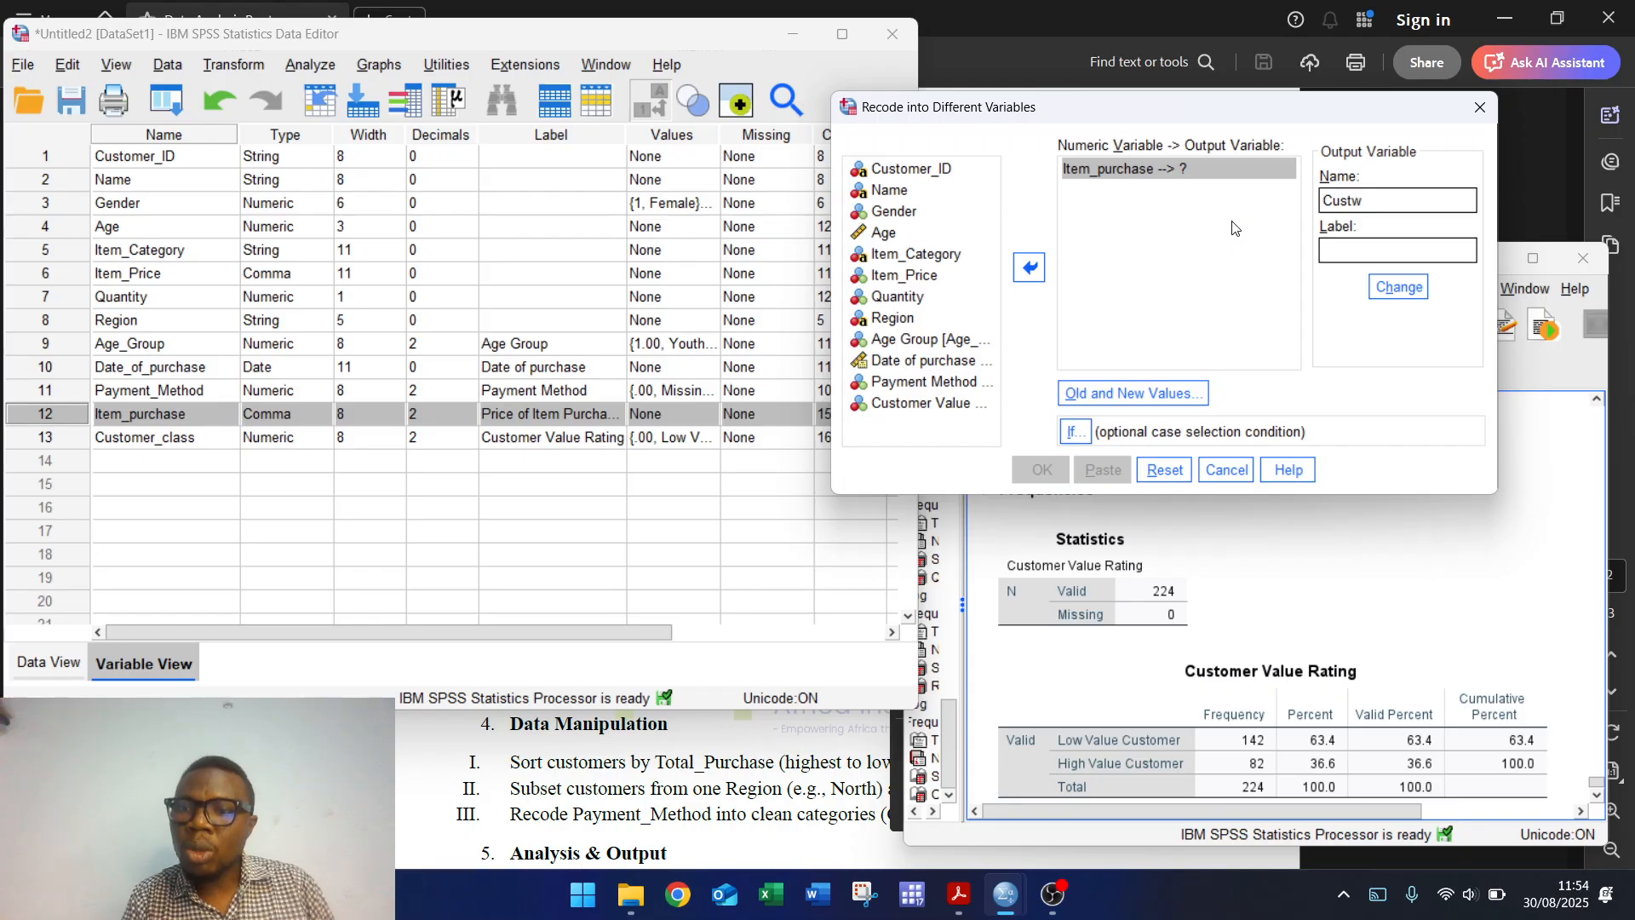
{"action": "key", "text": "BackSpace"}
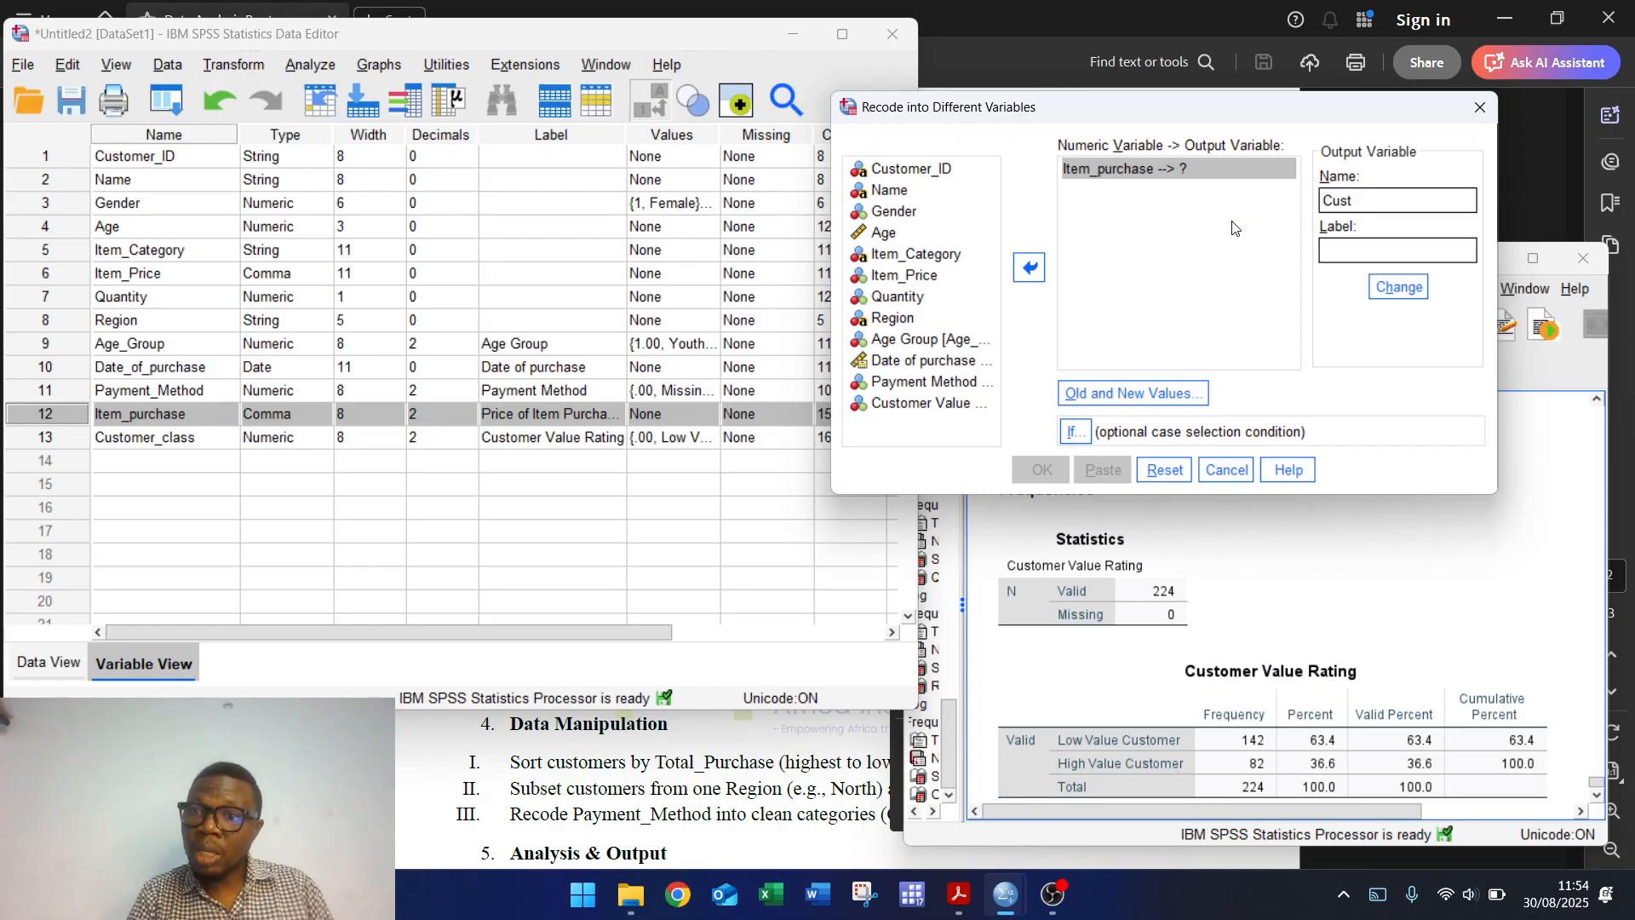
{"action": "left_click", "coordinate": [1165, 385]}
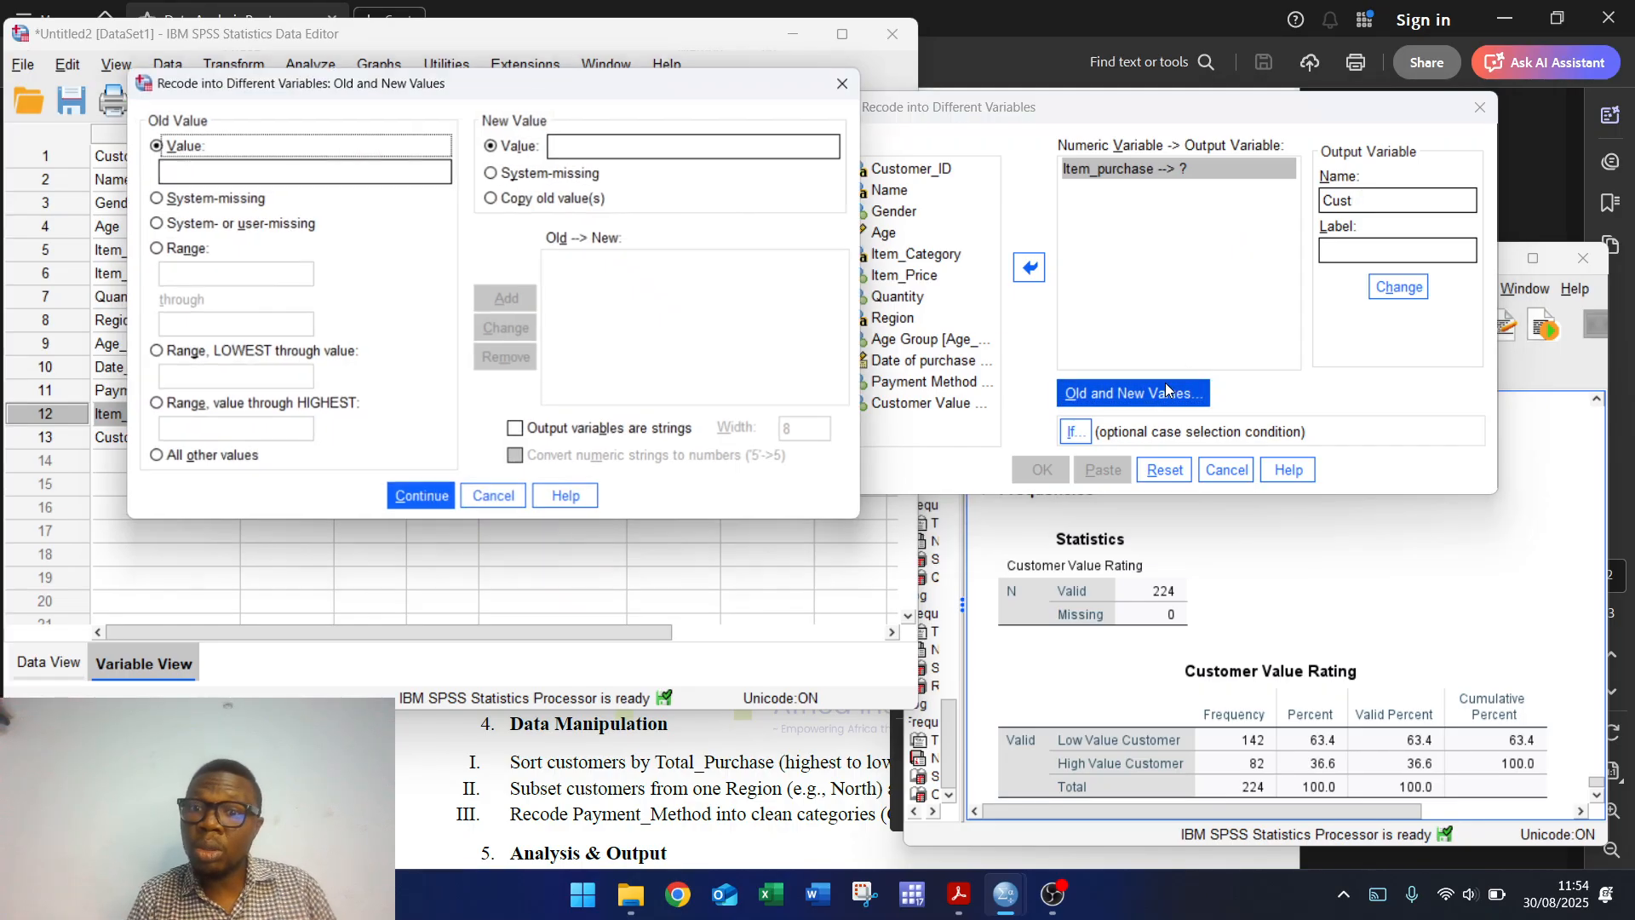
Step: Map 0 through 9999 to 0 and 10000 through highest to 1, then create Cust
{"action": "left_click", "coordinate": [179, 251]}
{"action": "left_click", "coordinate": [172, 270]}
{"action": "type", "text": "0"}
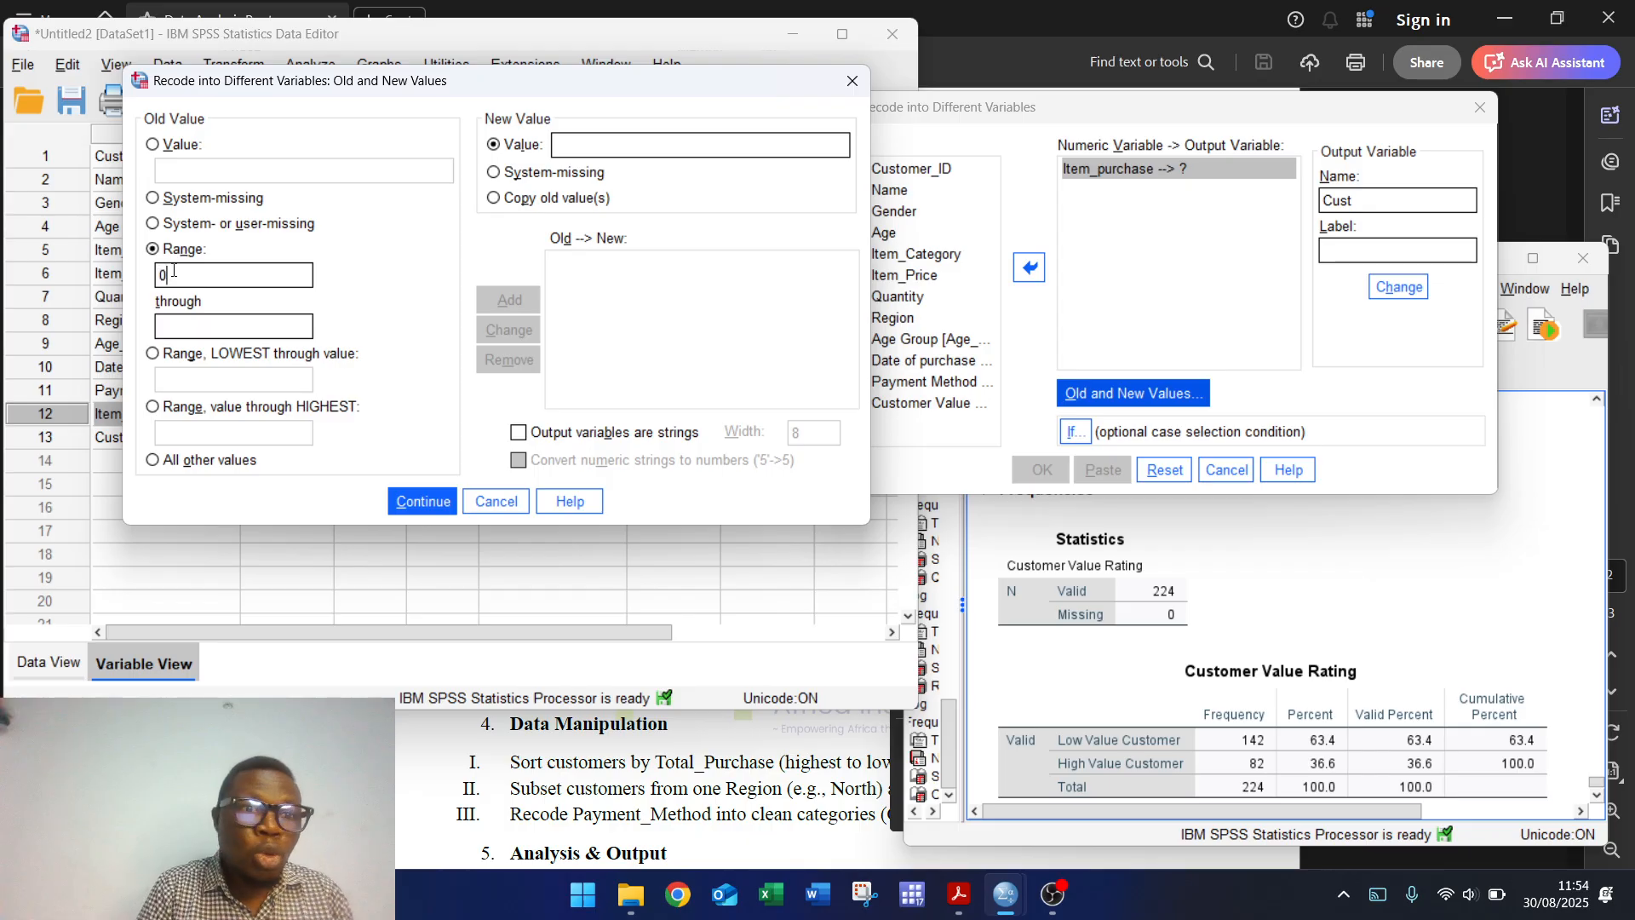
{"action": "type", "text": "9999"}
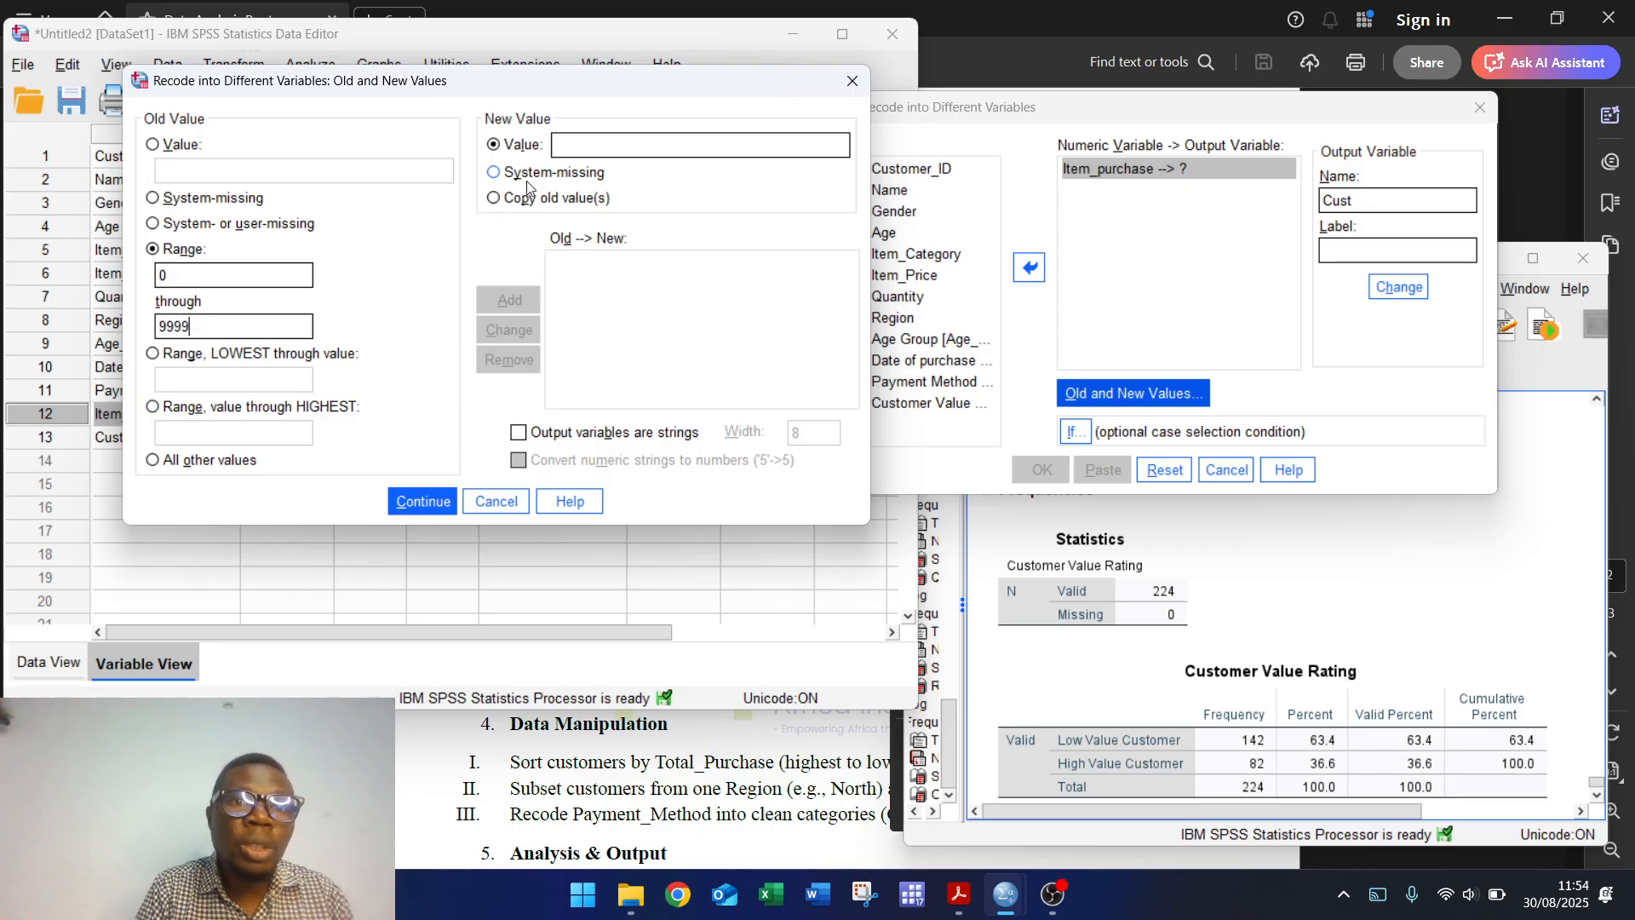
{"action": "type", "text": "0"}
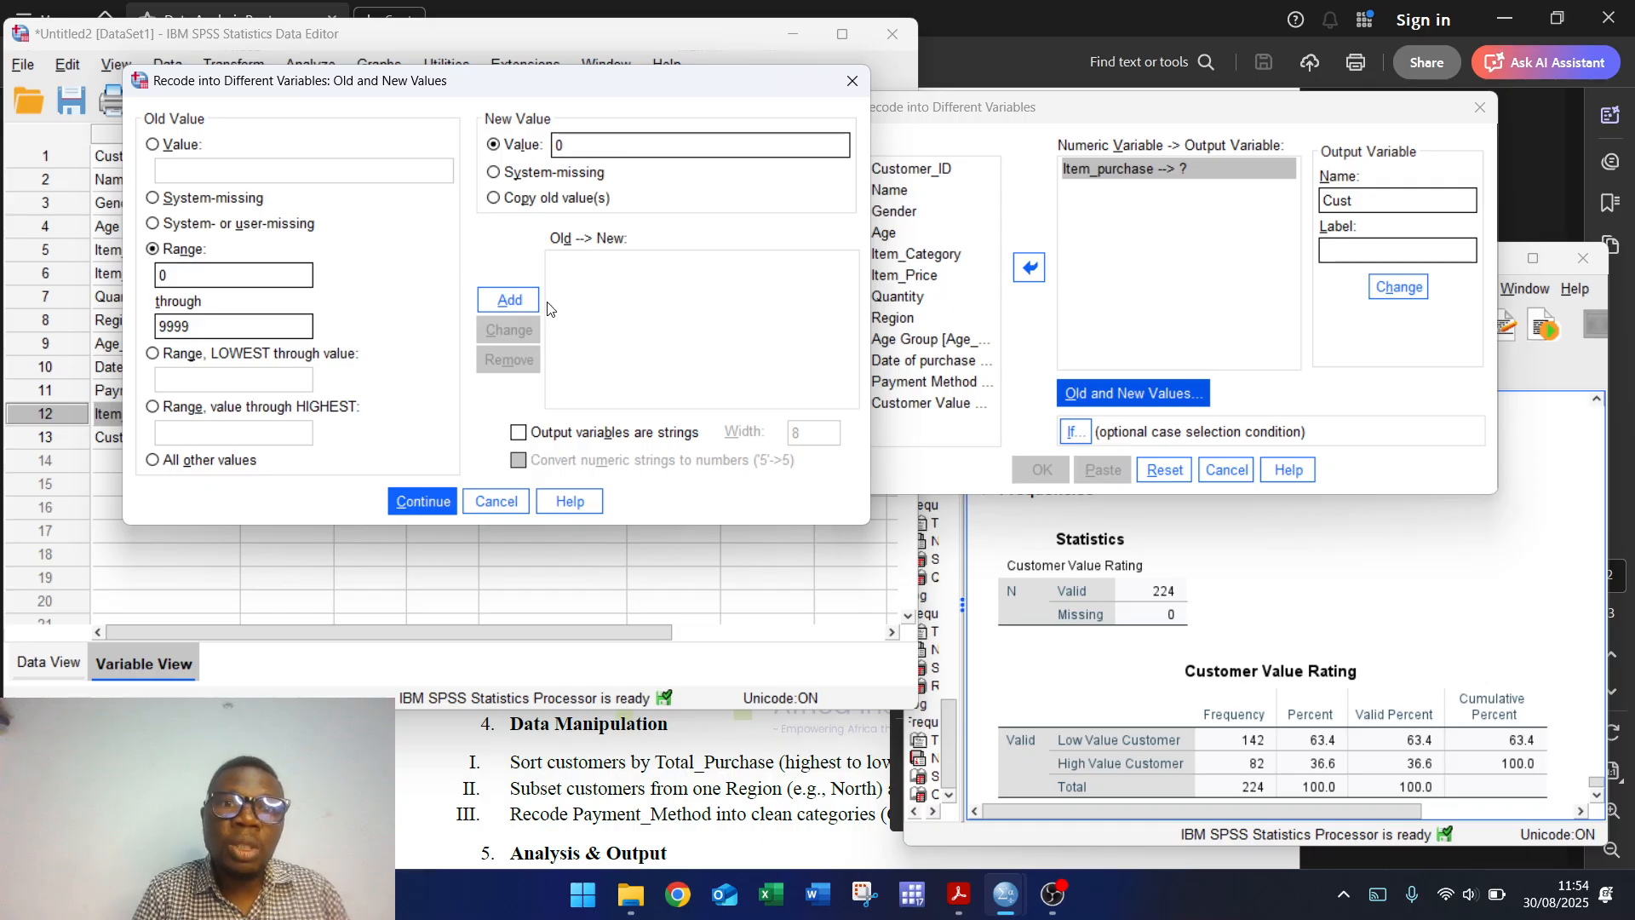
{"action": "left_click", "coordinate": [515, 305]}
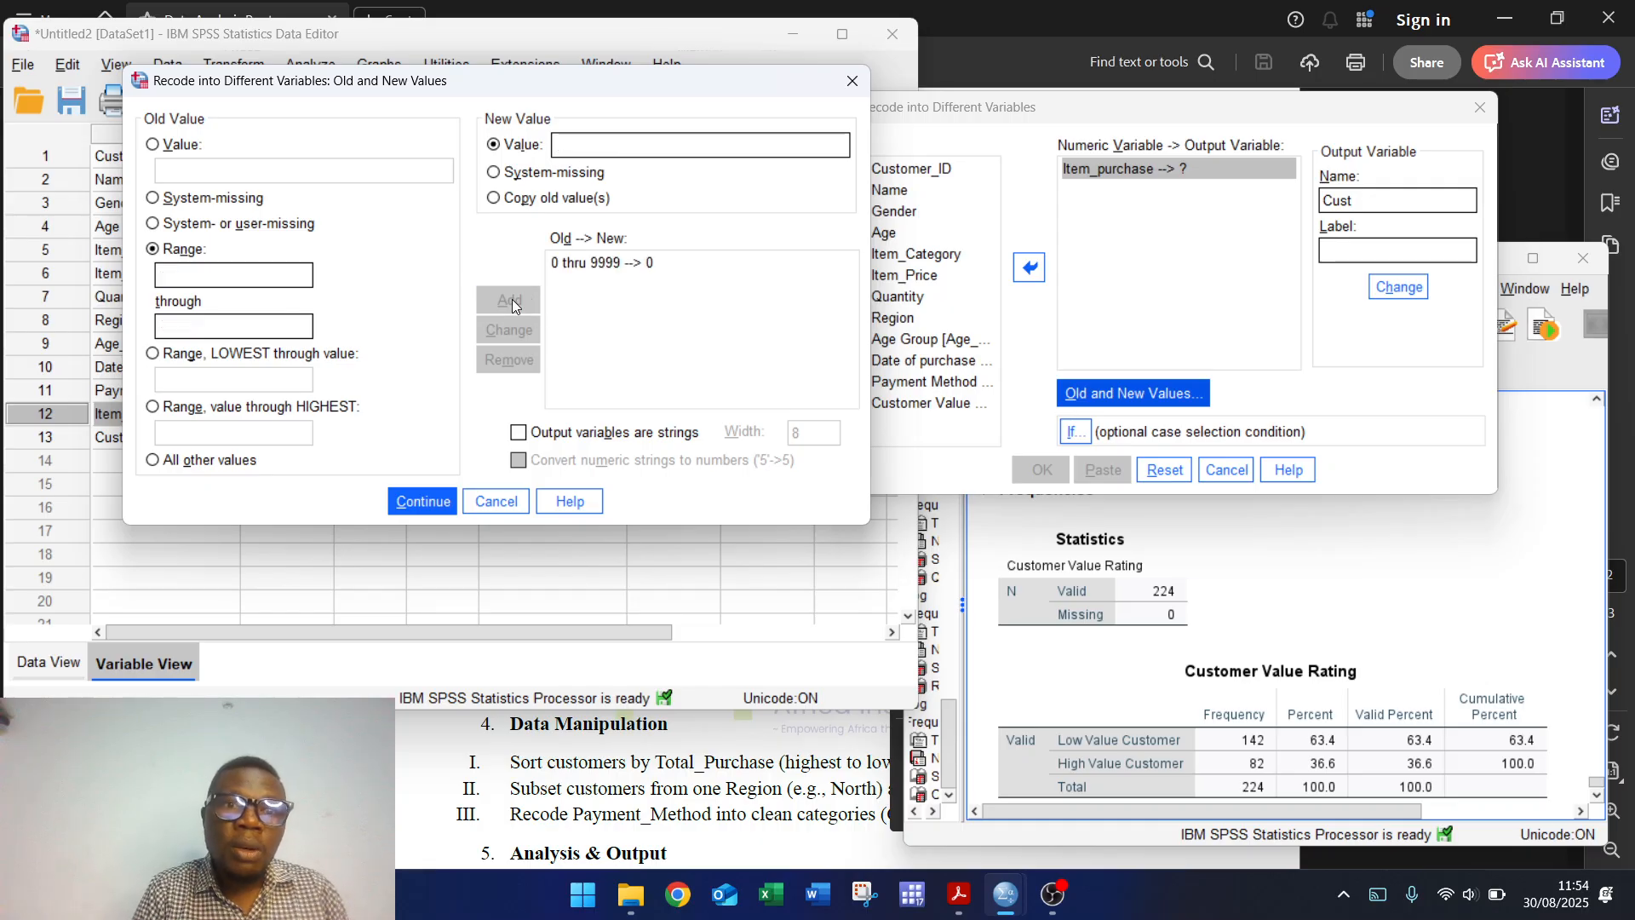
{"action": "left_click", "coordinate": [159, 408]}
{"action": "left_click", "coordinate": [171, 440]}
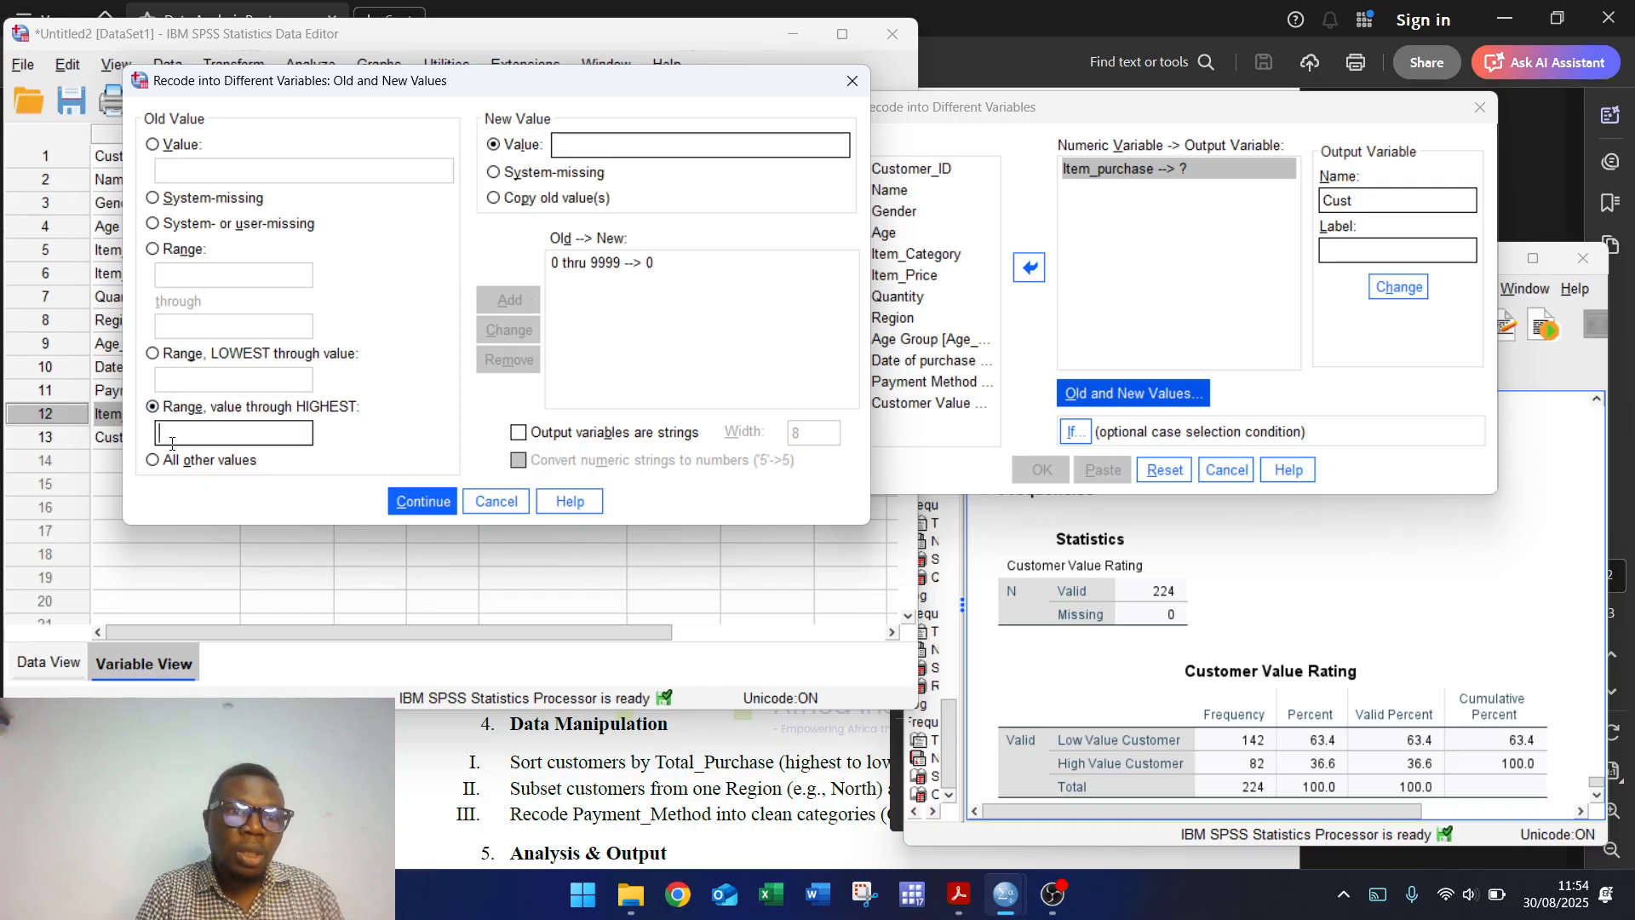
{"action": "type", "text": "10000"}
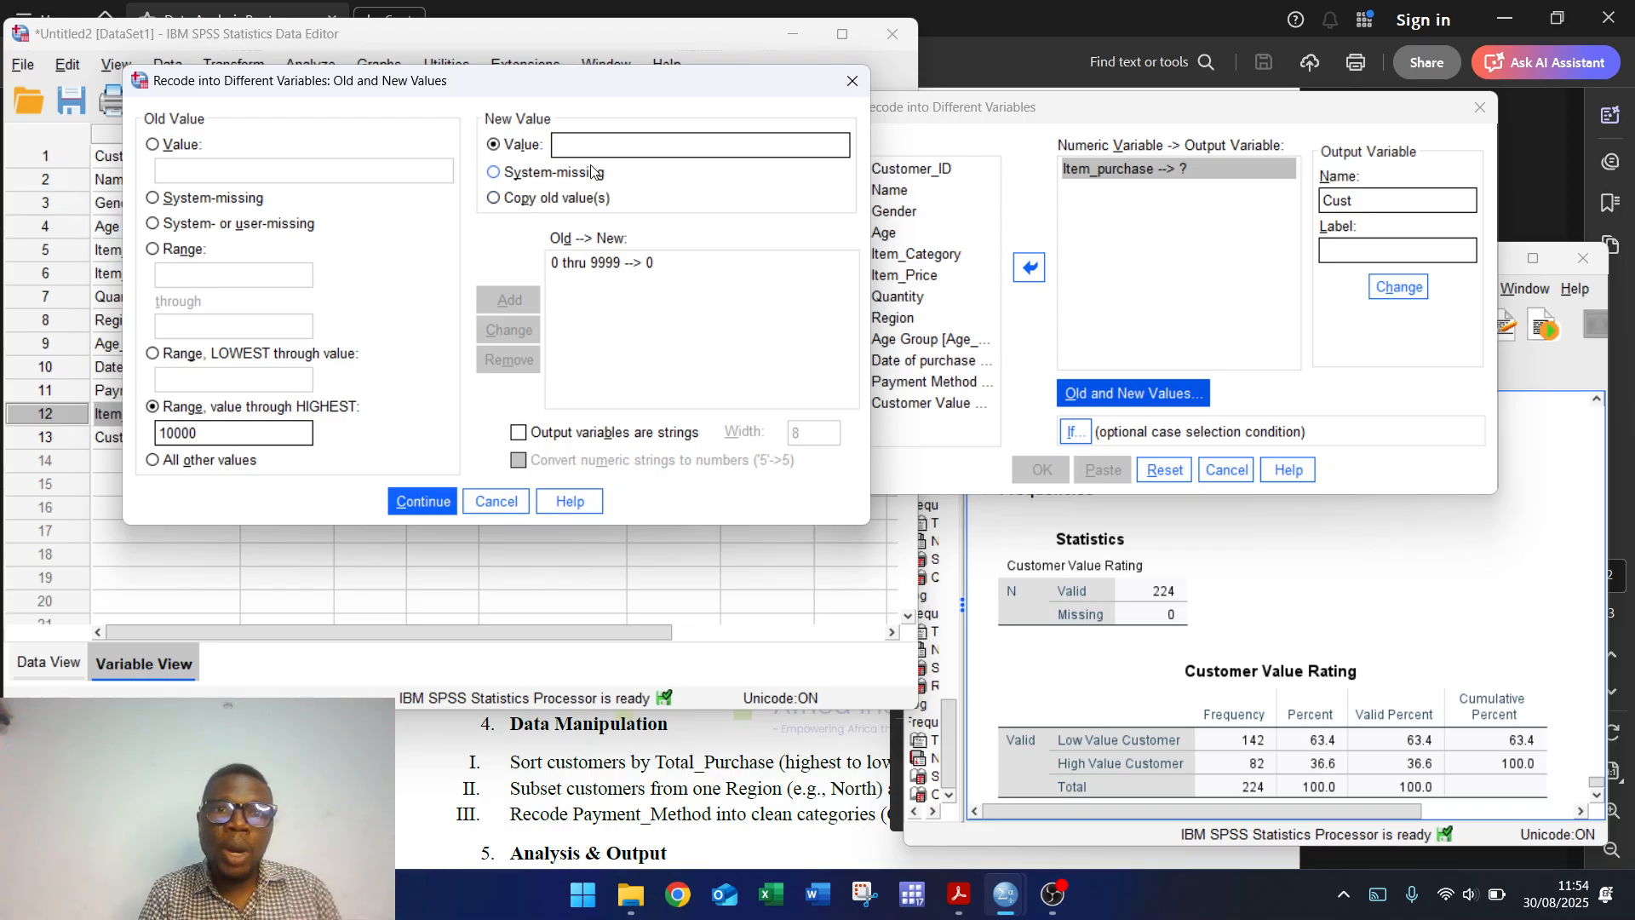
{"action": "type", "text": "1"}
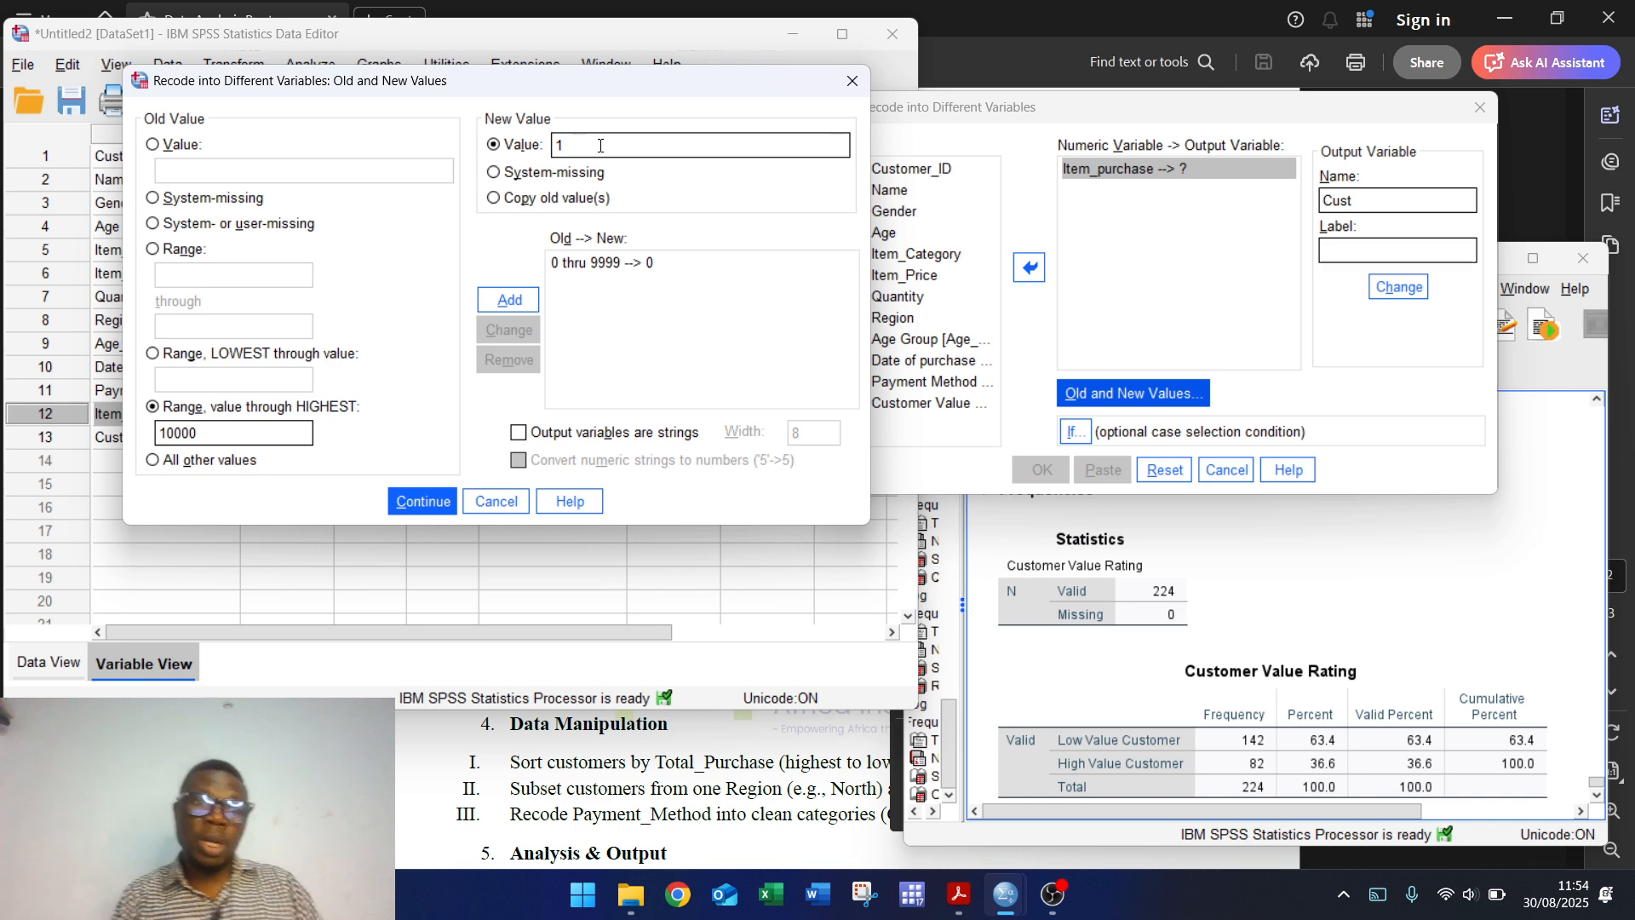
{"action": "left_click", "coordinate": [506, 300]}
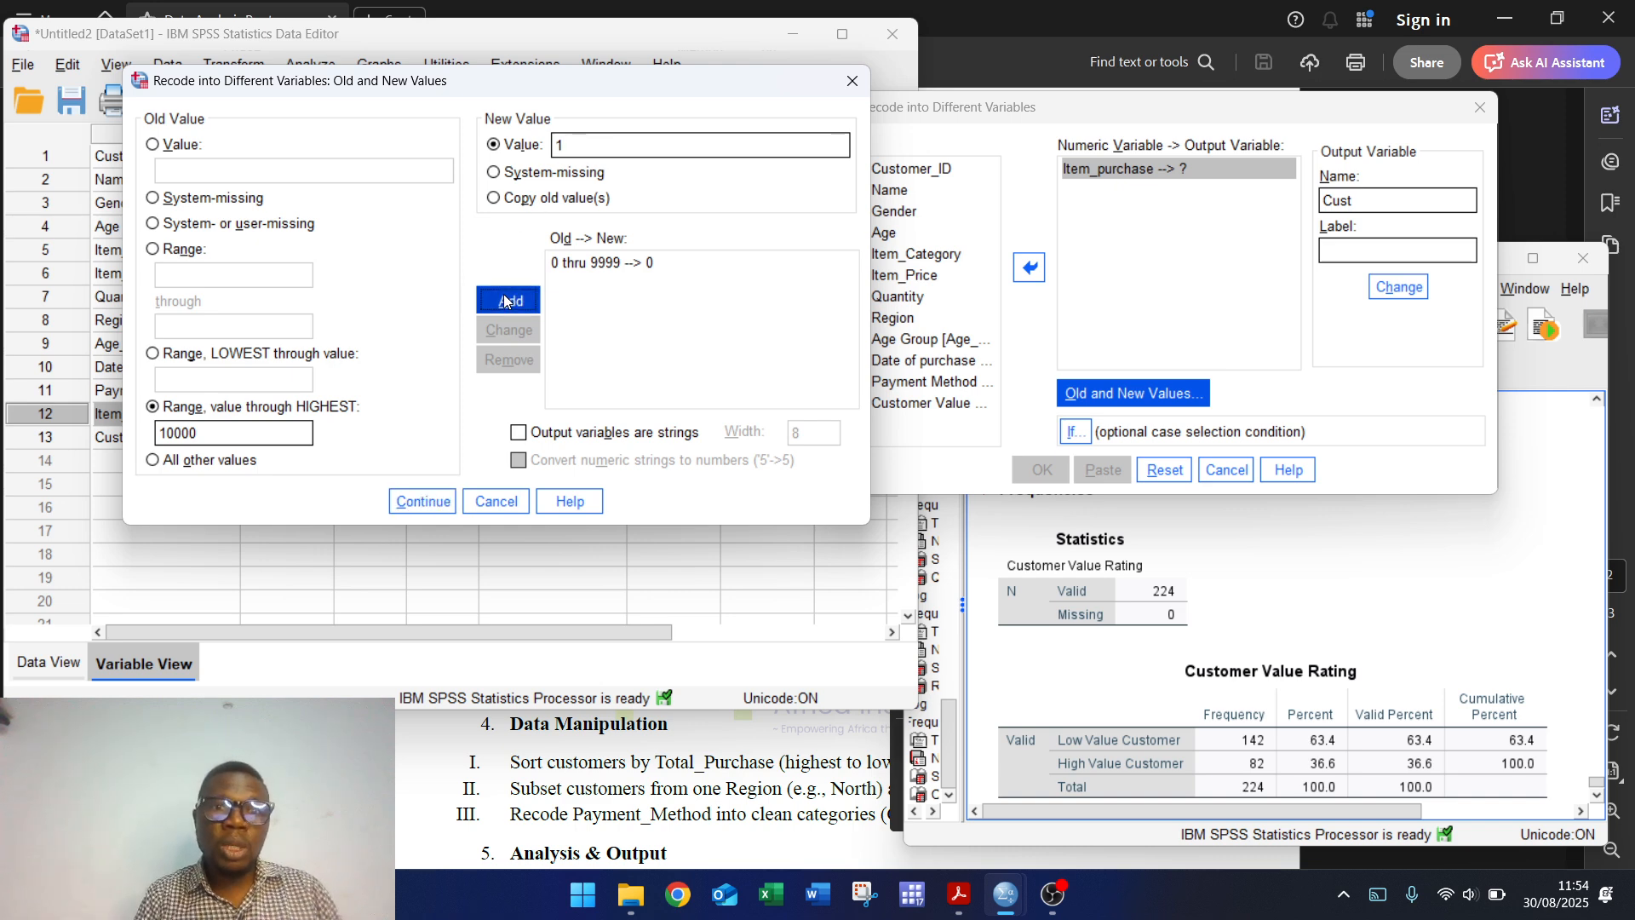
{"action": "left_click", "coordinate": [410, 499]}
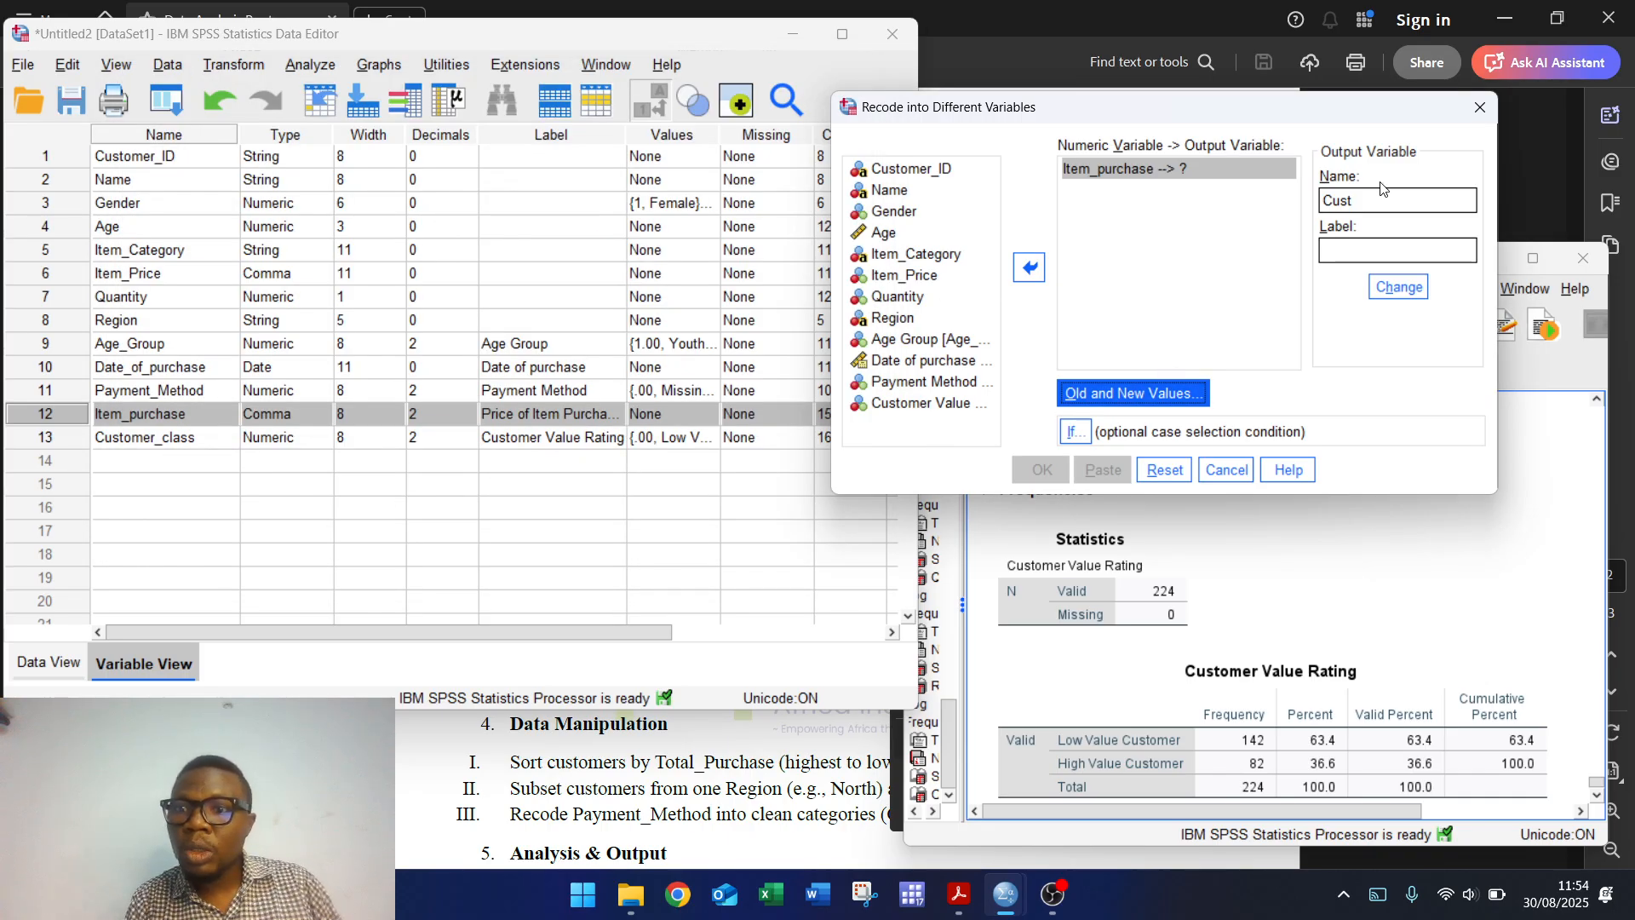
{"action": "left_click", "coordinate": [1398, 287]}
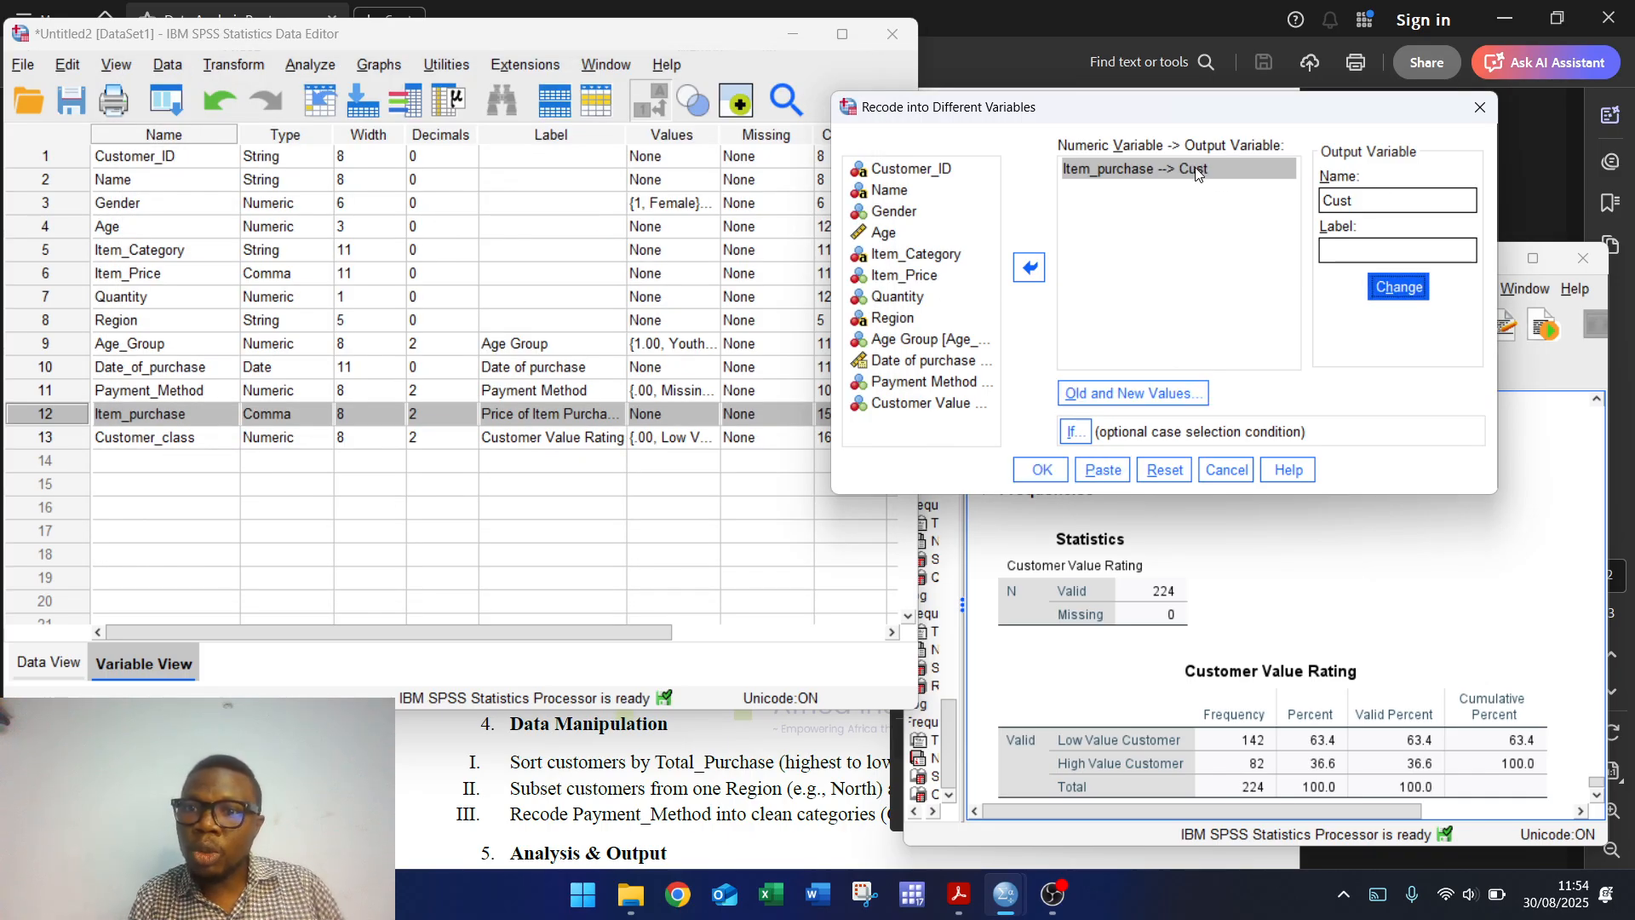
{"action": "left_click", "coordinate": [1040, 470]}
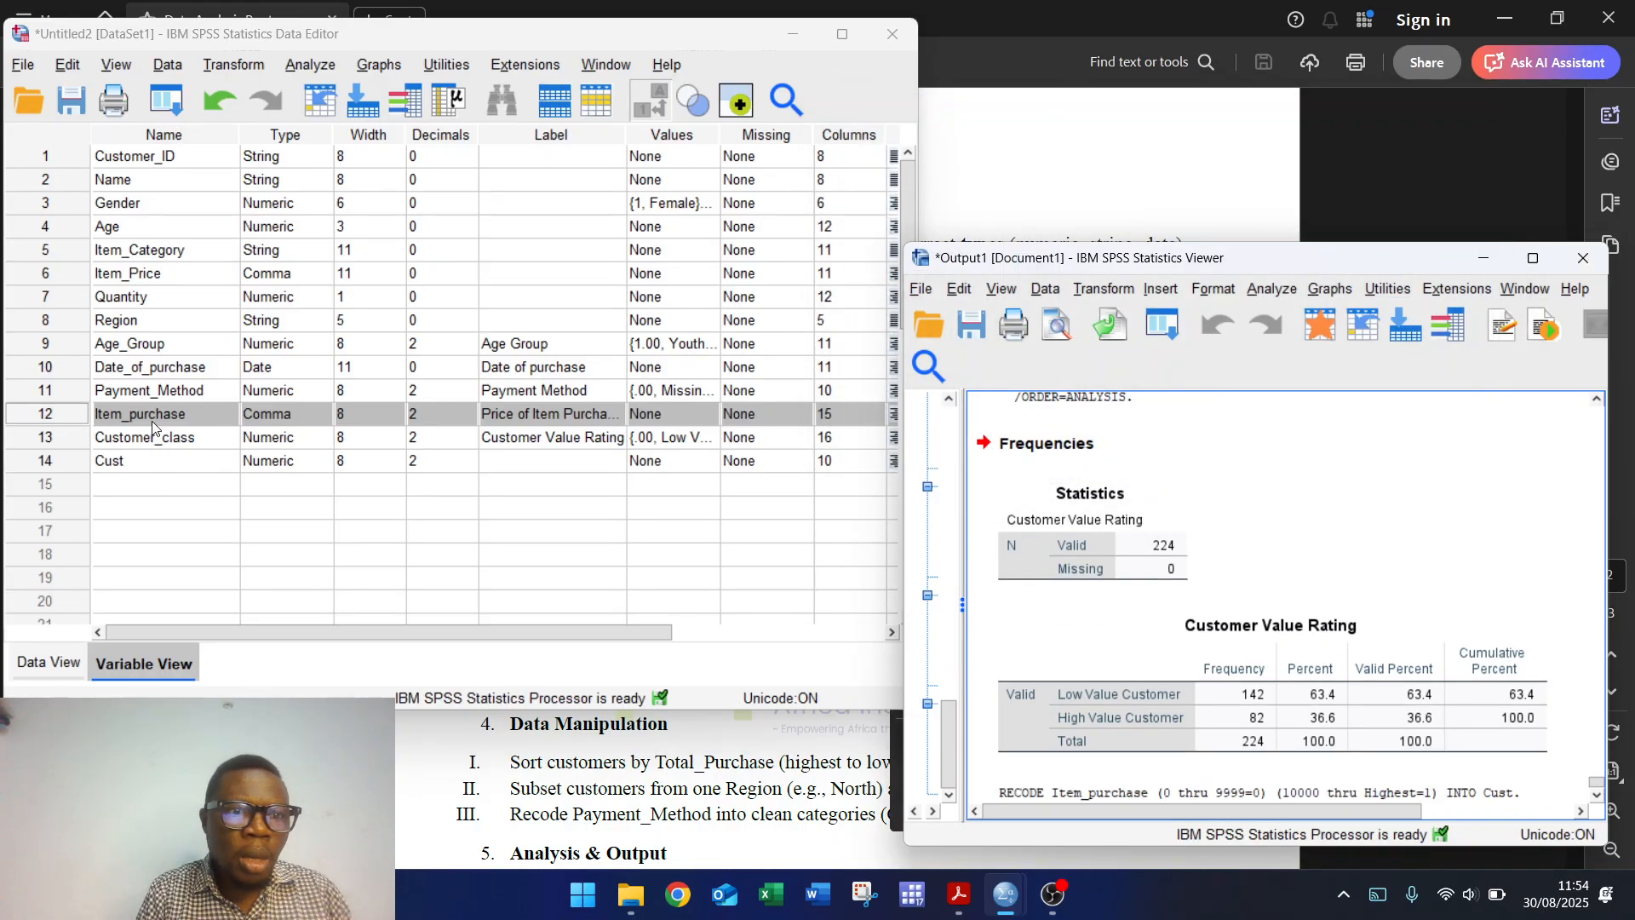
Step: Copy the variable label Customer Value Rating from Customer_class onto Cust
{"action": "left_click", "coordinate": [52, 441]}
{"action": "right_click", "coordinate": [51, 441]}
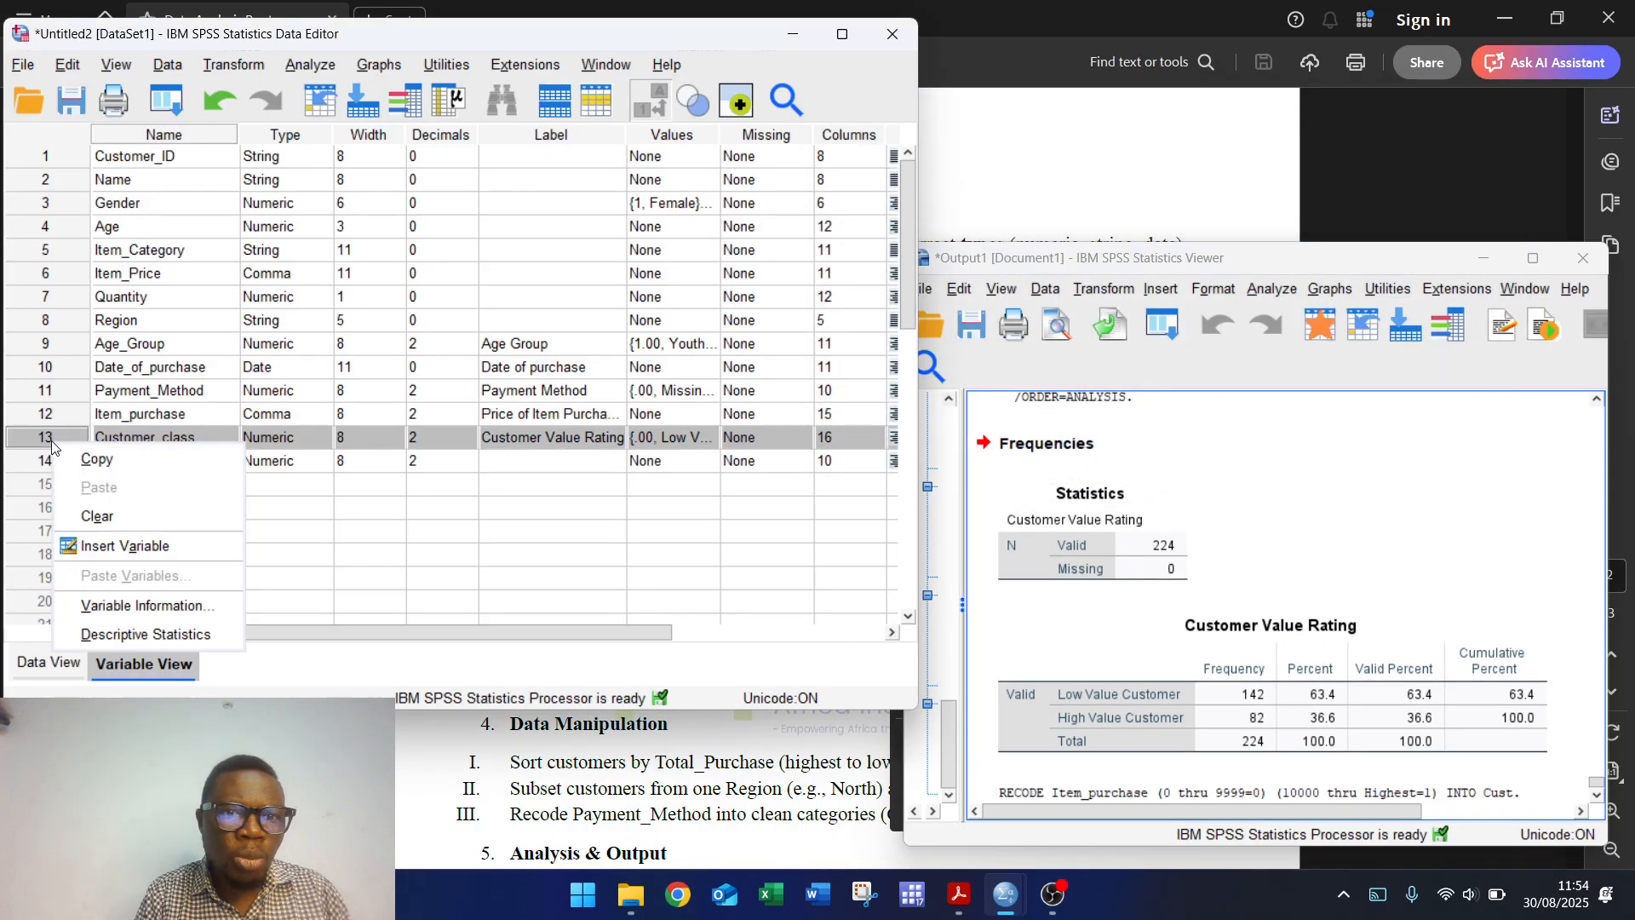
{"action": "left_click", "coordinate": [500, 440]}
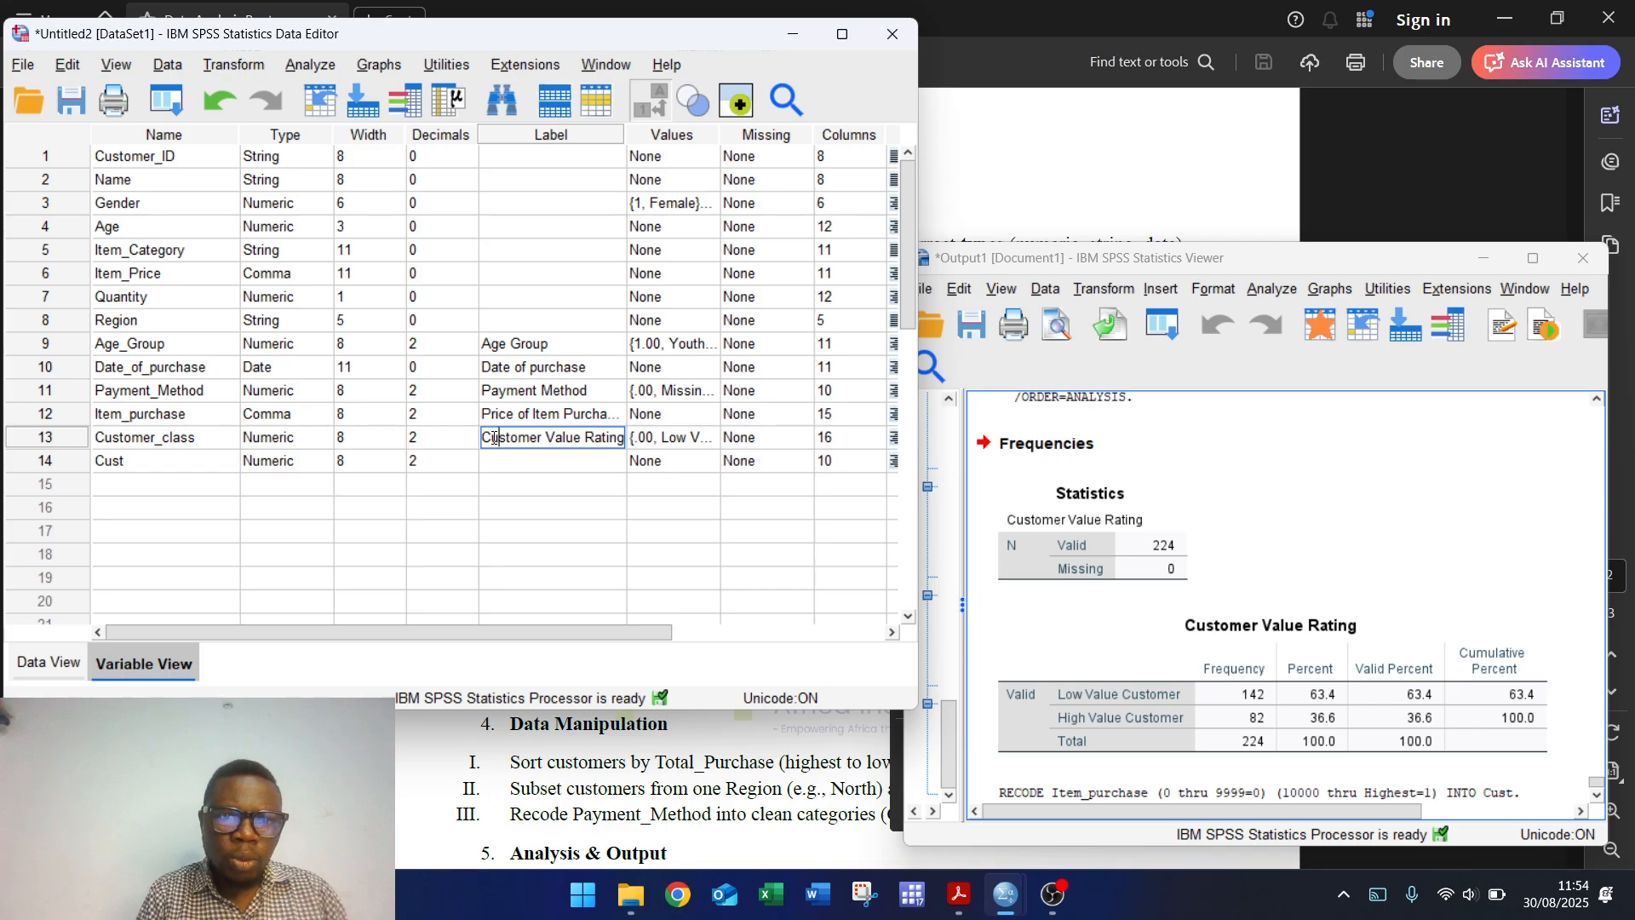
{"action": "left_click_drag", "start_coordinate": [485, 437], "coordinate": [626, 438]}
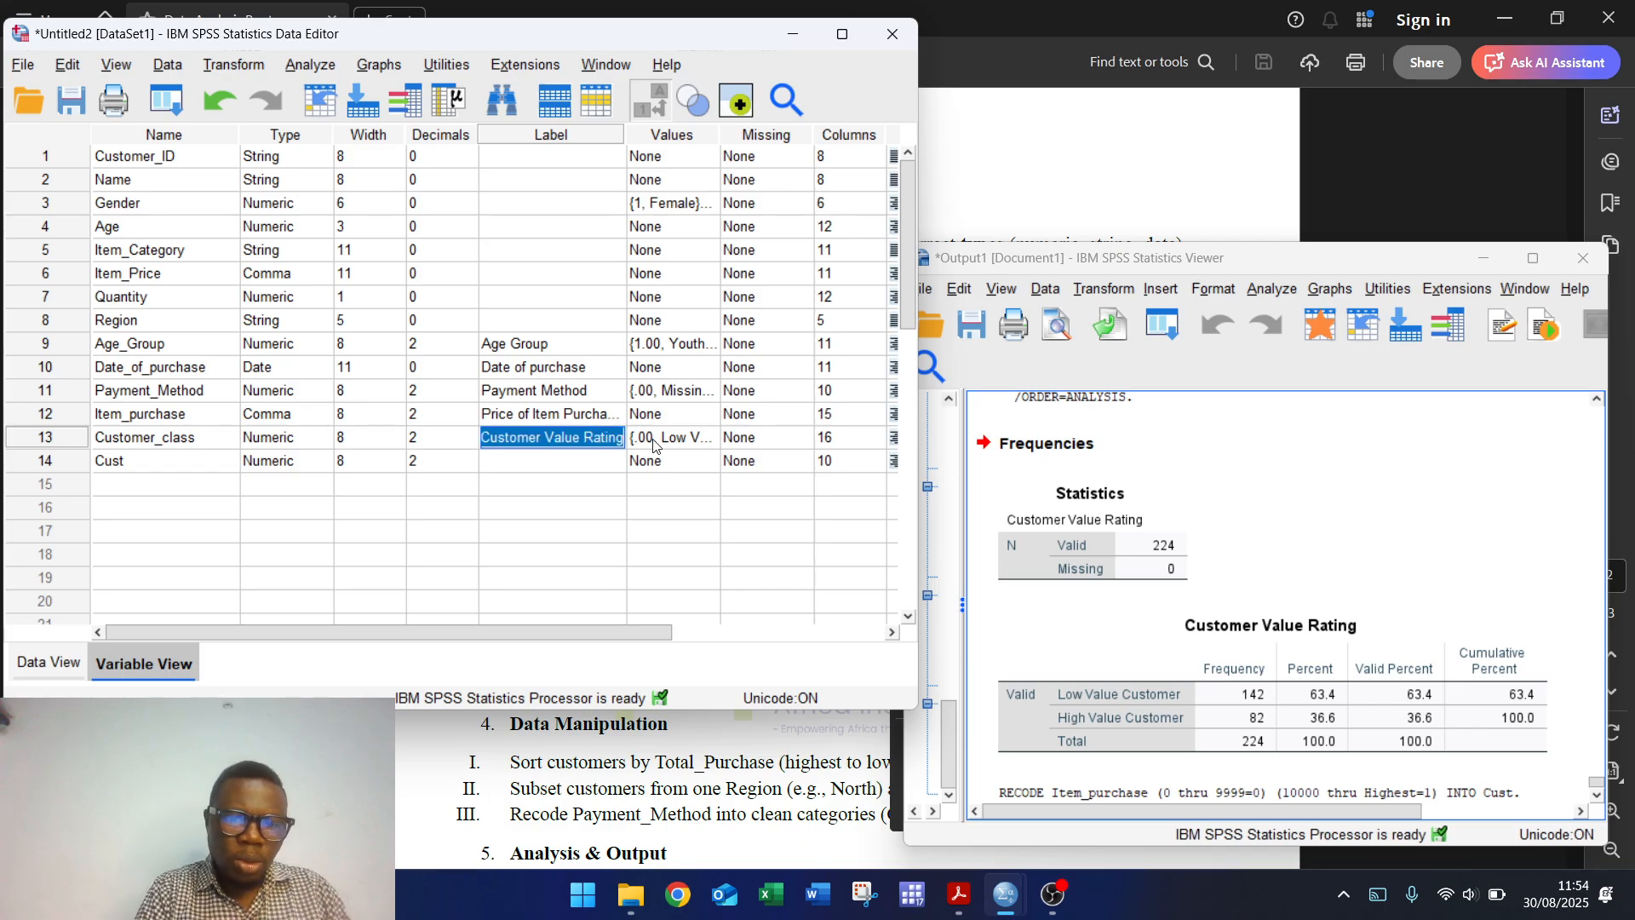
{"action": "key", "text": "ctrl+c"}
{"action": "left_click", "coordinate": [562, 461]}
{"action": "key", "text": "ctrl+v"}
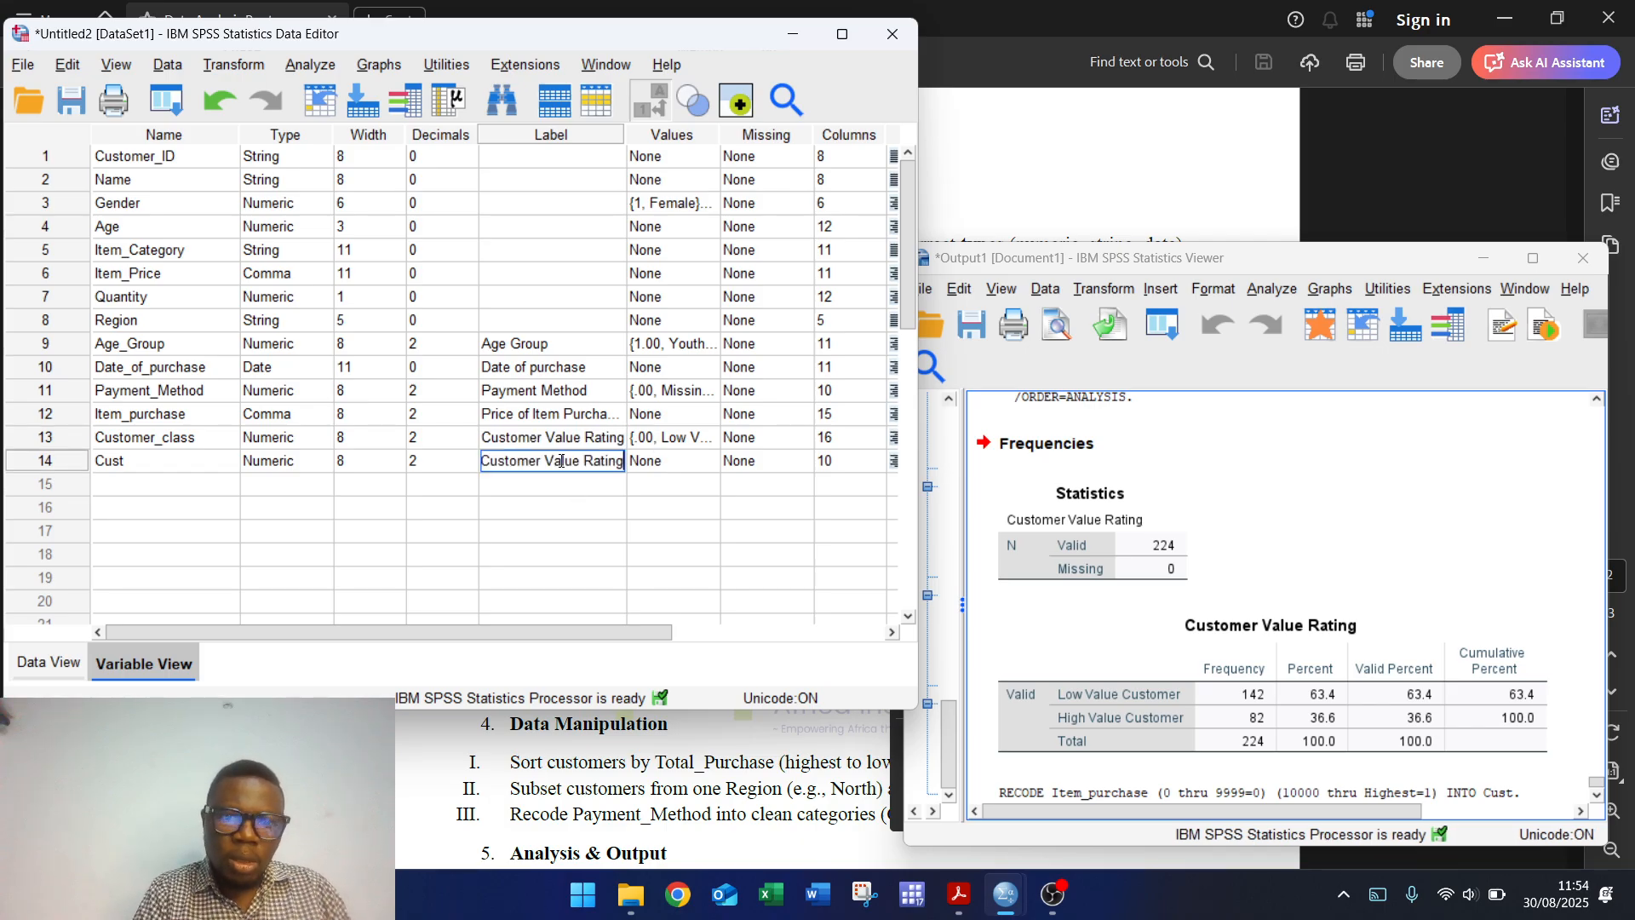
Step: Check Customer_class's value labels against Cust's Values cell, then delete the Customer_class variable
{"action": "left_click", "coordinate": [673, 437]}
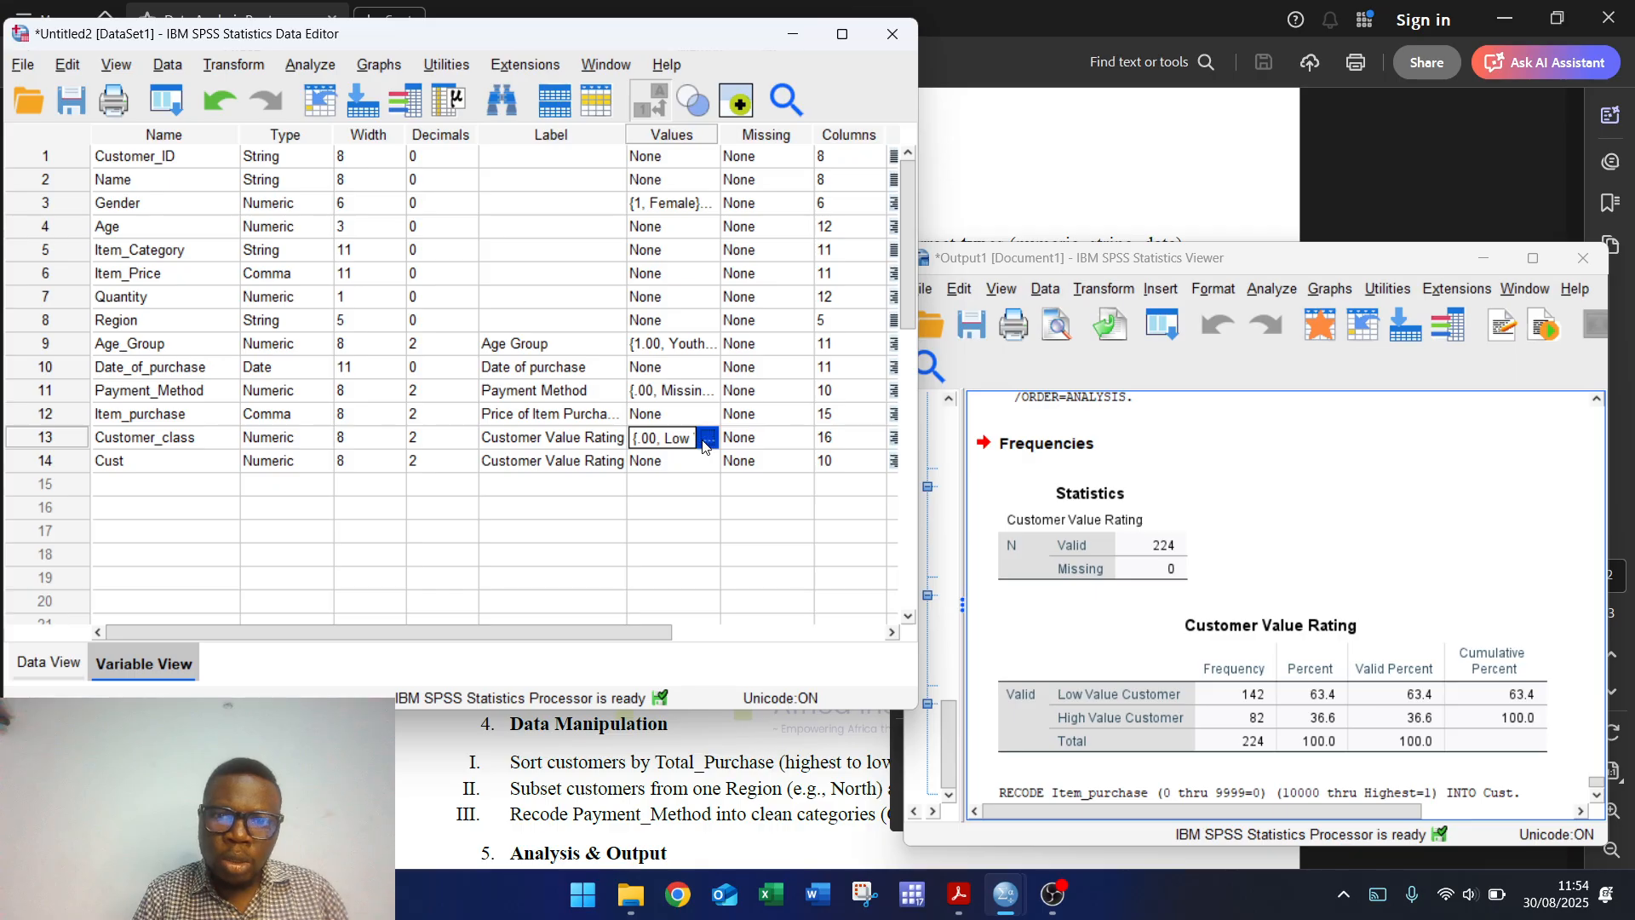
{"action": "left_click", "coordinate": [702, 439]}
{"action": "left_click", "coordinate": [687, 221]}
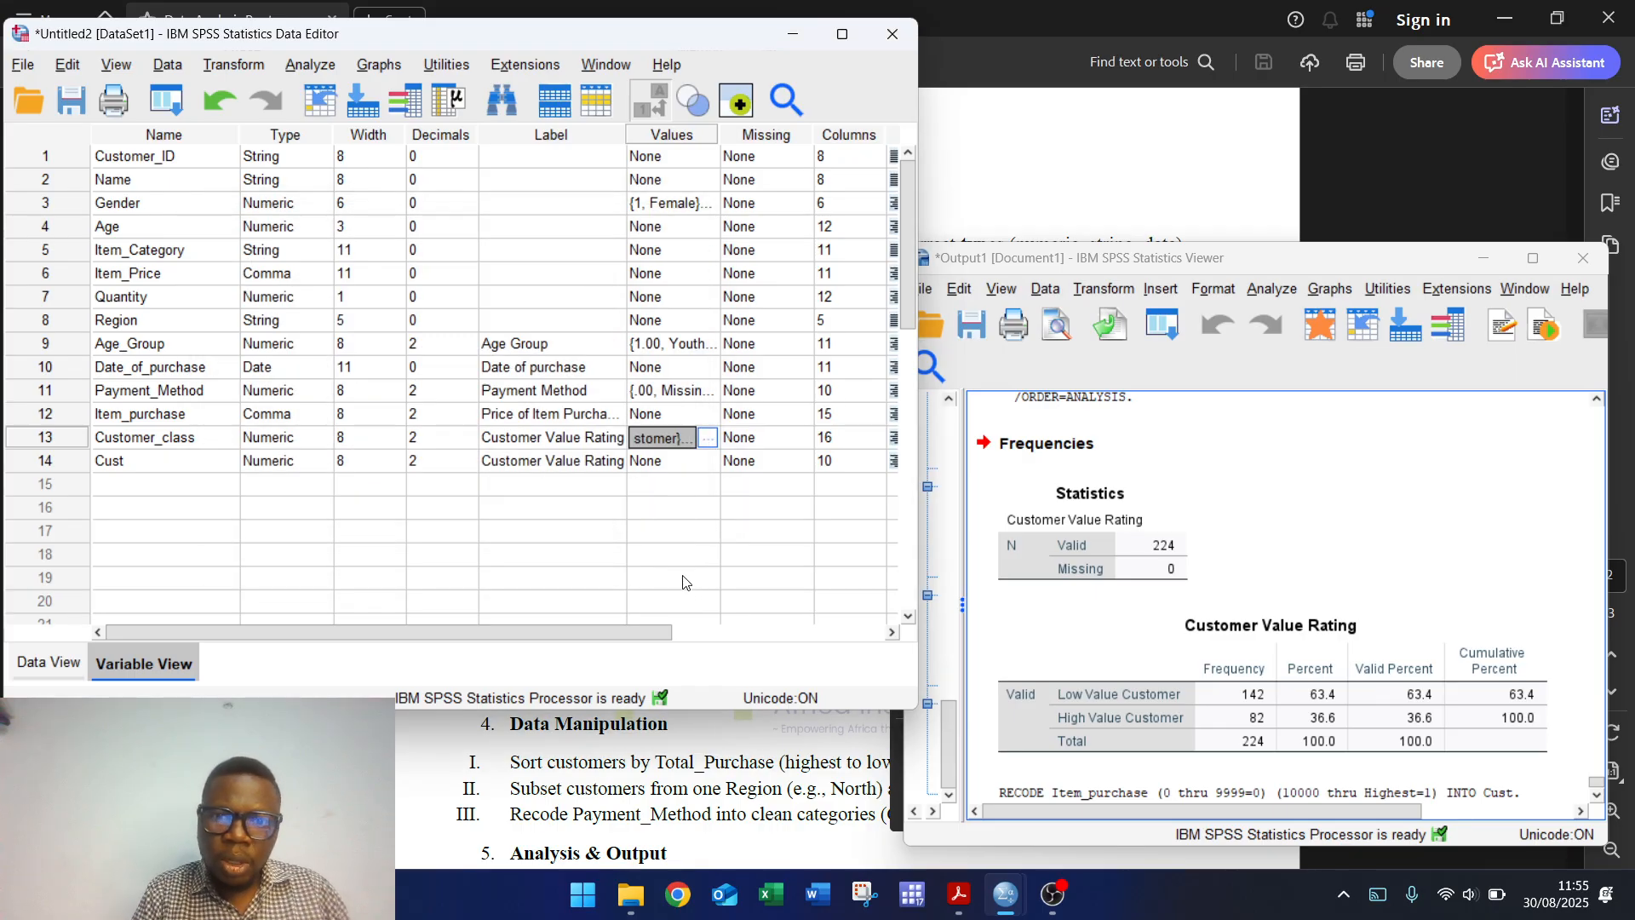
{"action": "left_click", "coordinate": [677, 461]}
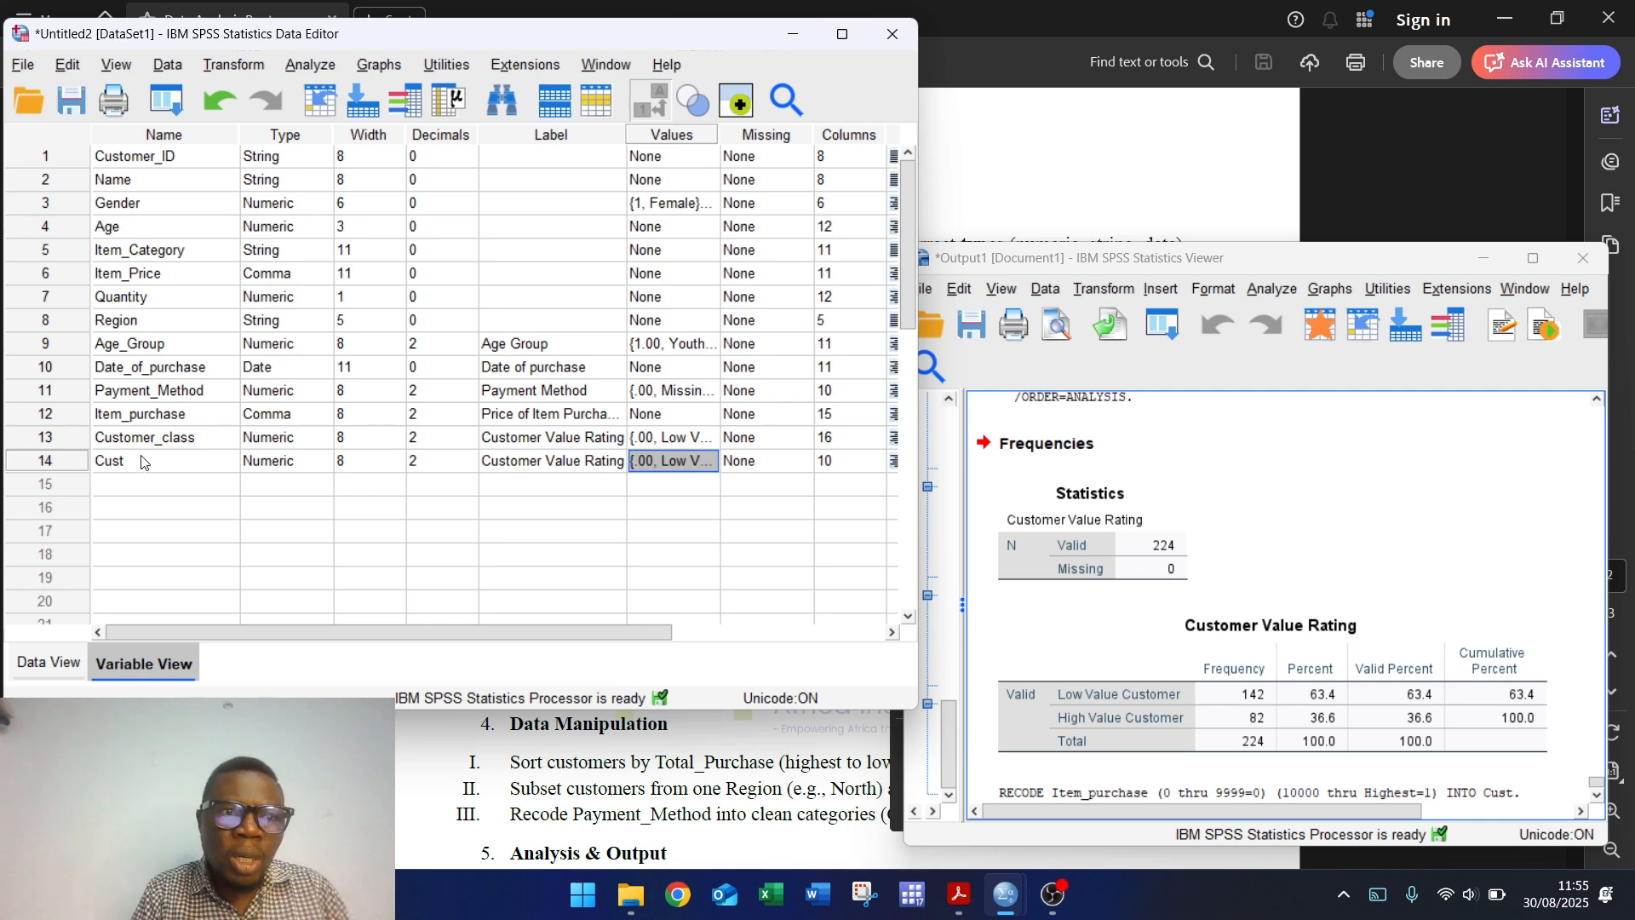
{"action": "left_click", "coordinate": [65, 438]}
{"action": "right_click", "coordinate": [65, 438]}
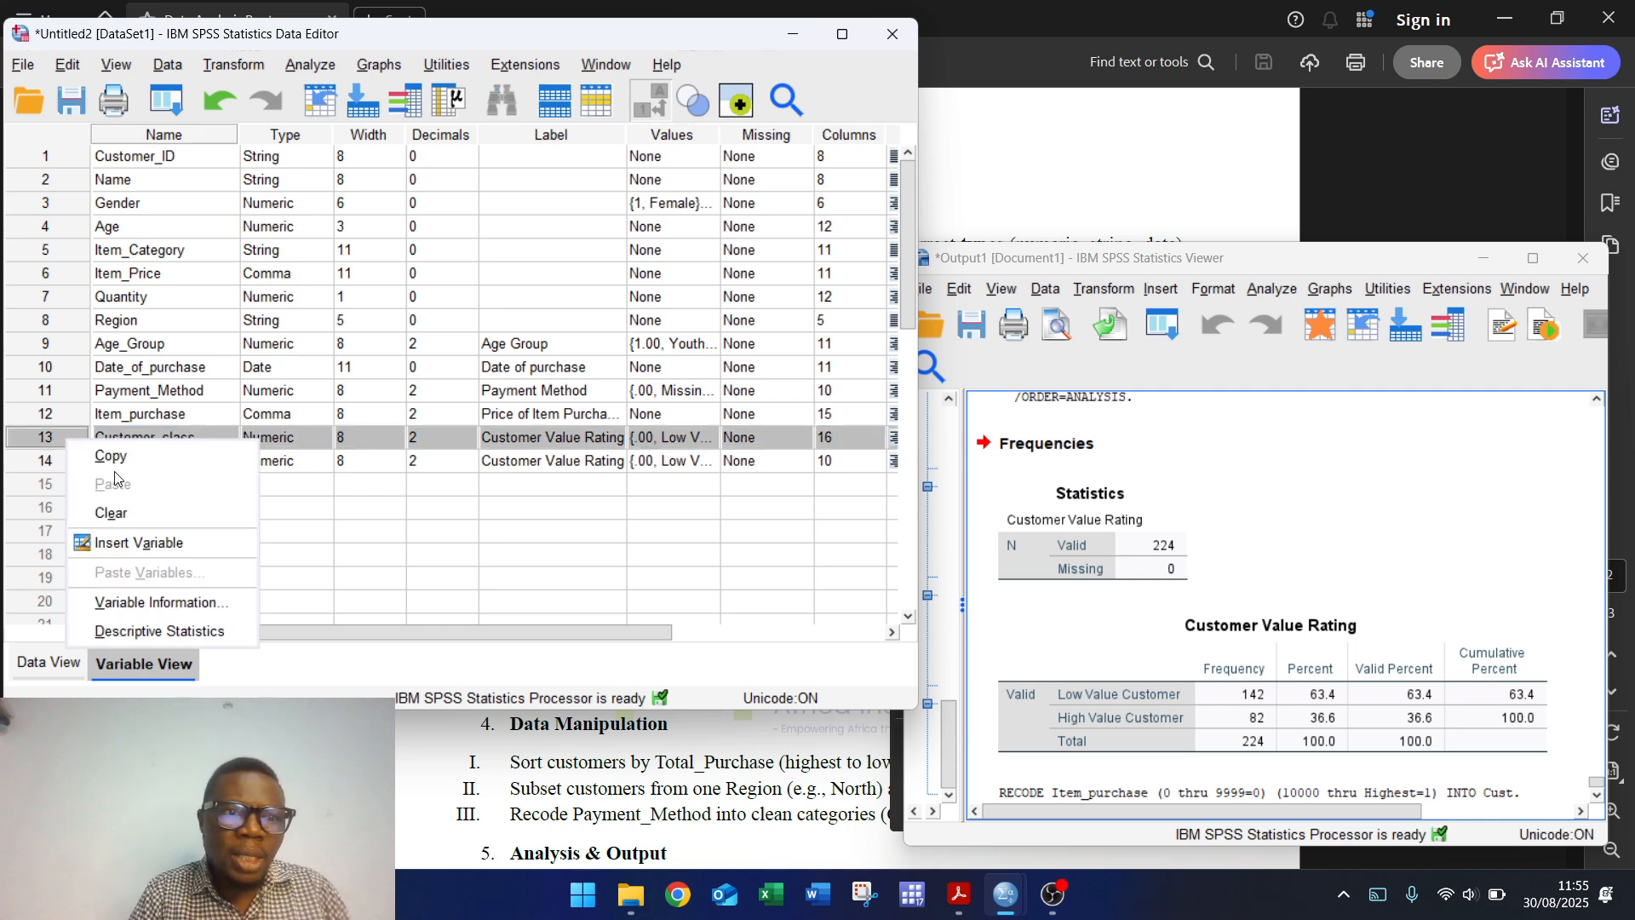
{"action": "left_click", "coordinate": [119, 514]}
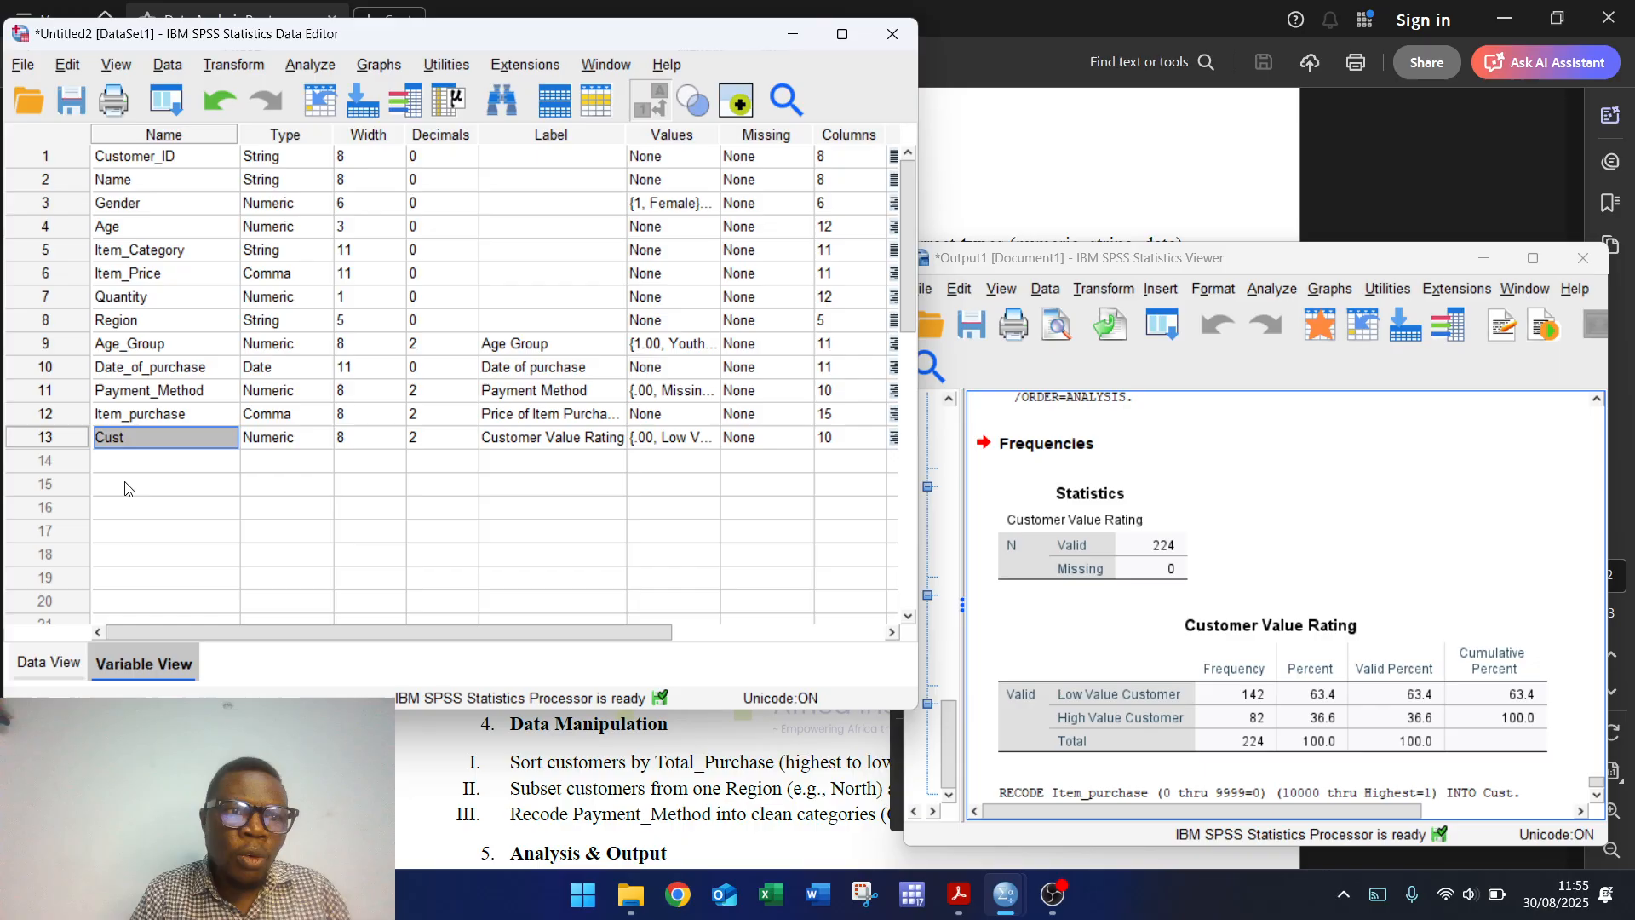
Step: Rename the Cust variable to Customer_rating
{"action": "double_click", "coordinate": [138, 438]}
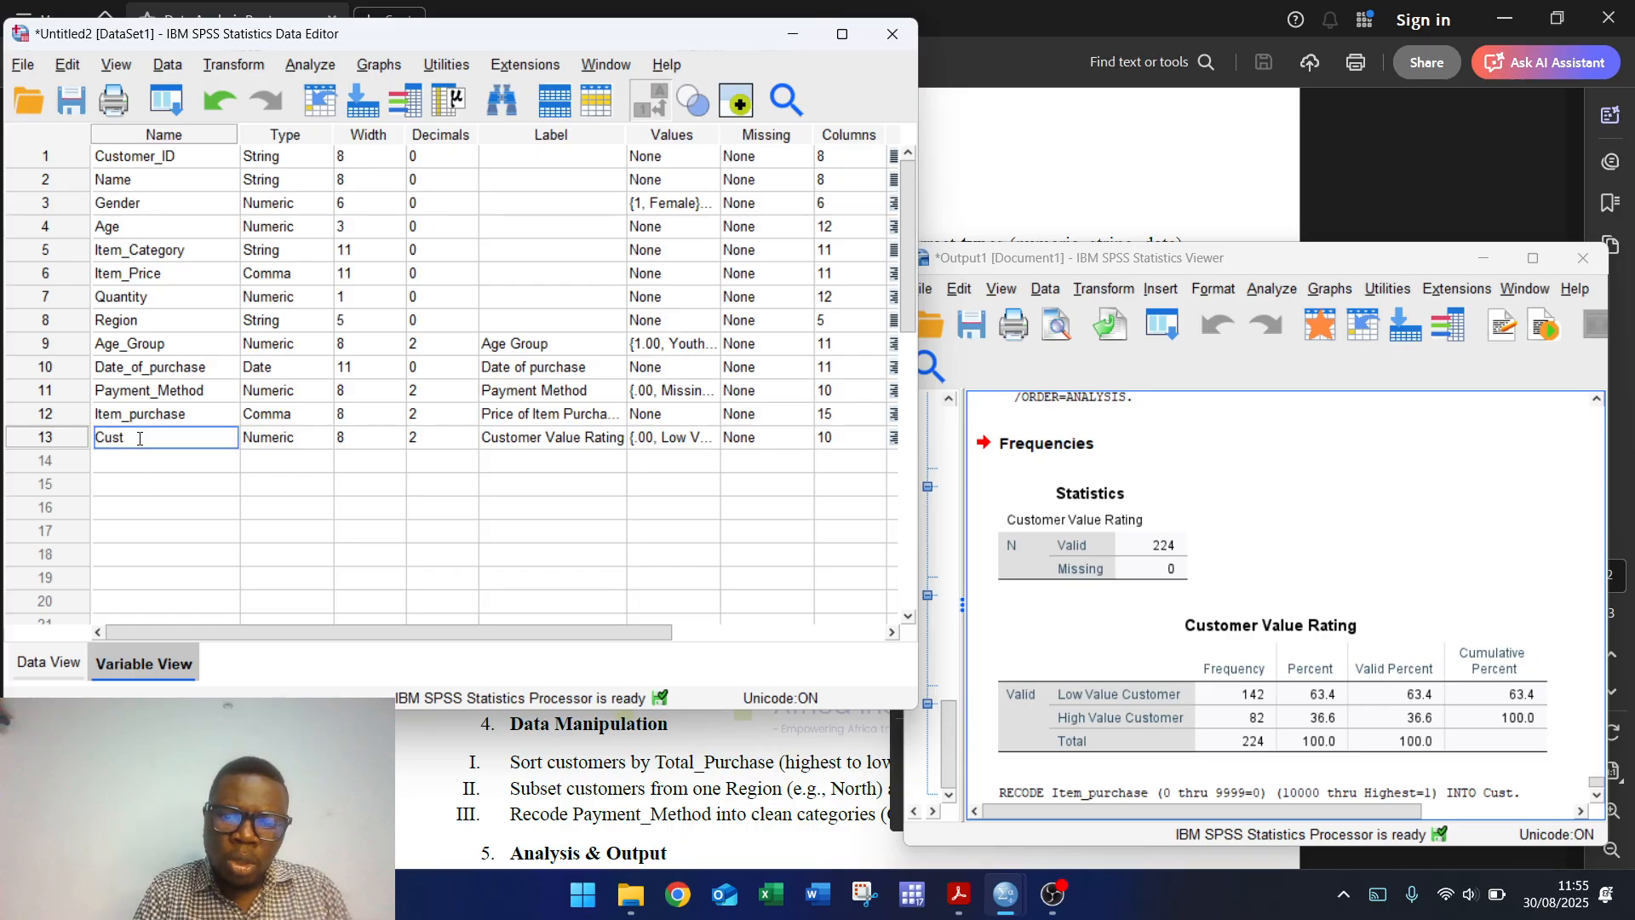
{"action": "type", "text": "omer_rat"}
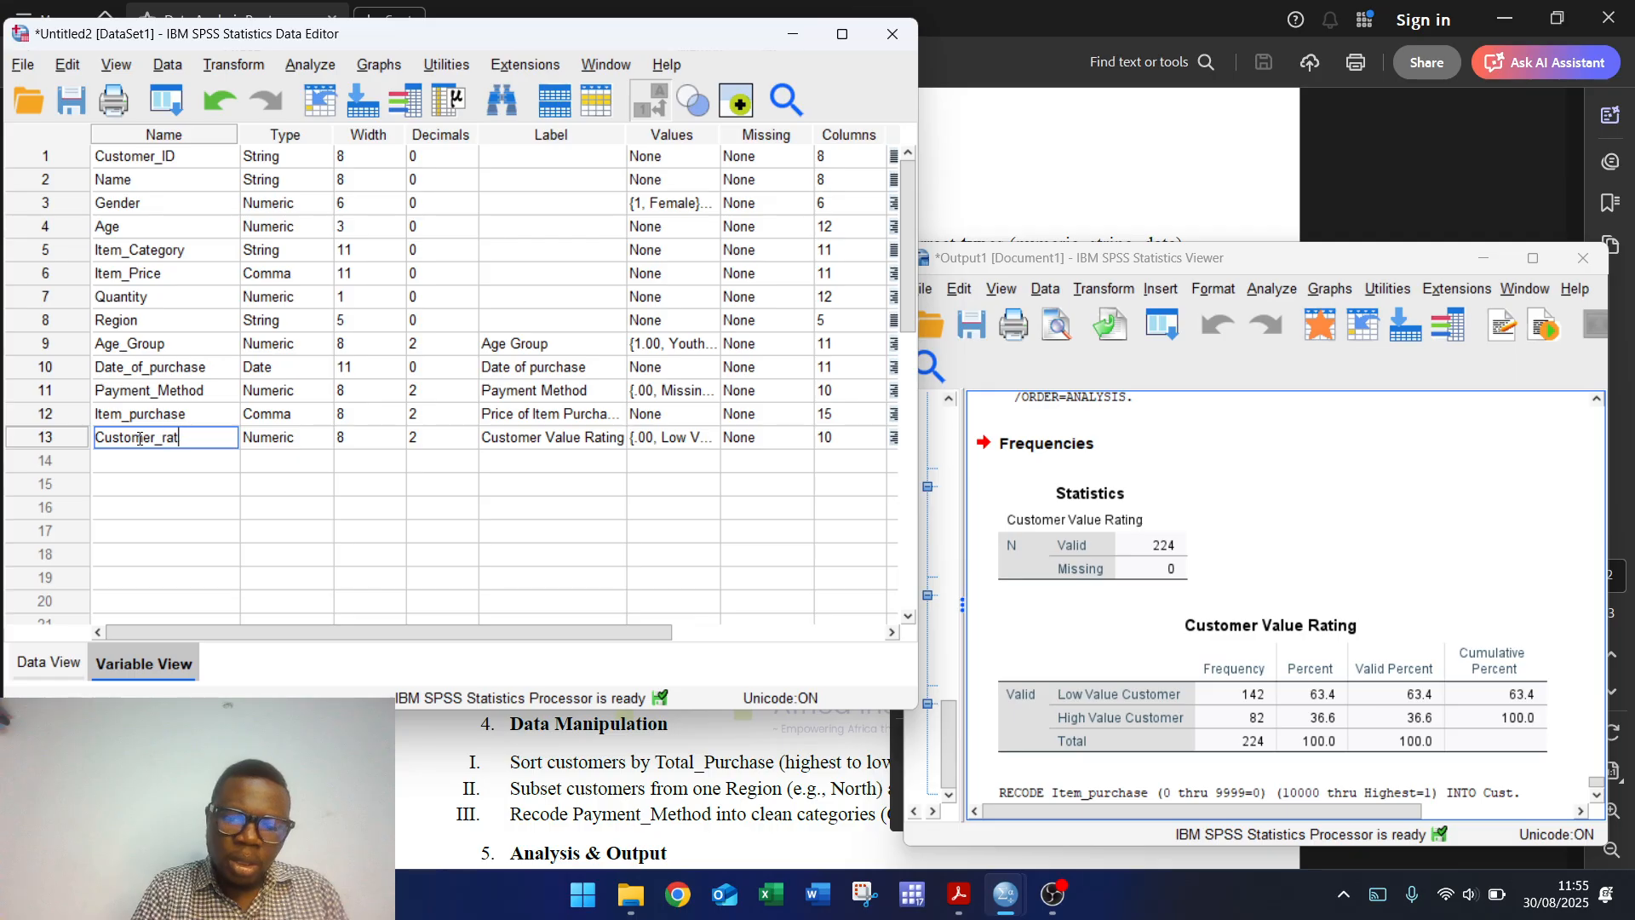
{"action": "type", "text": "ing"}
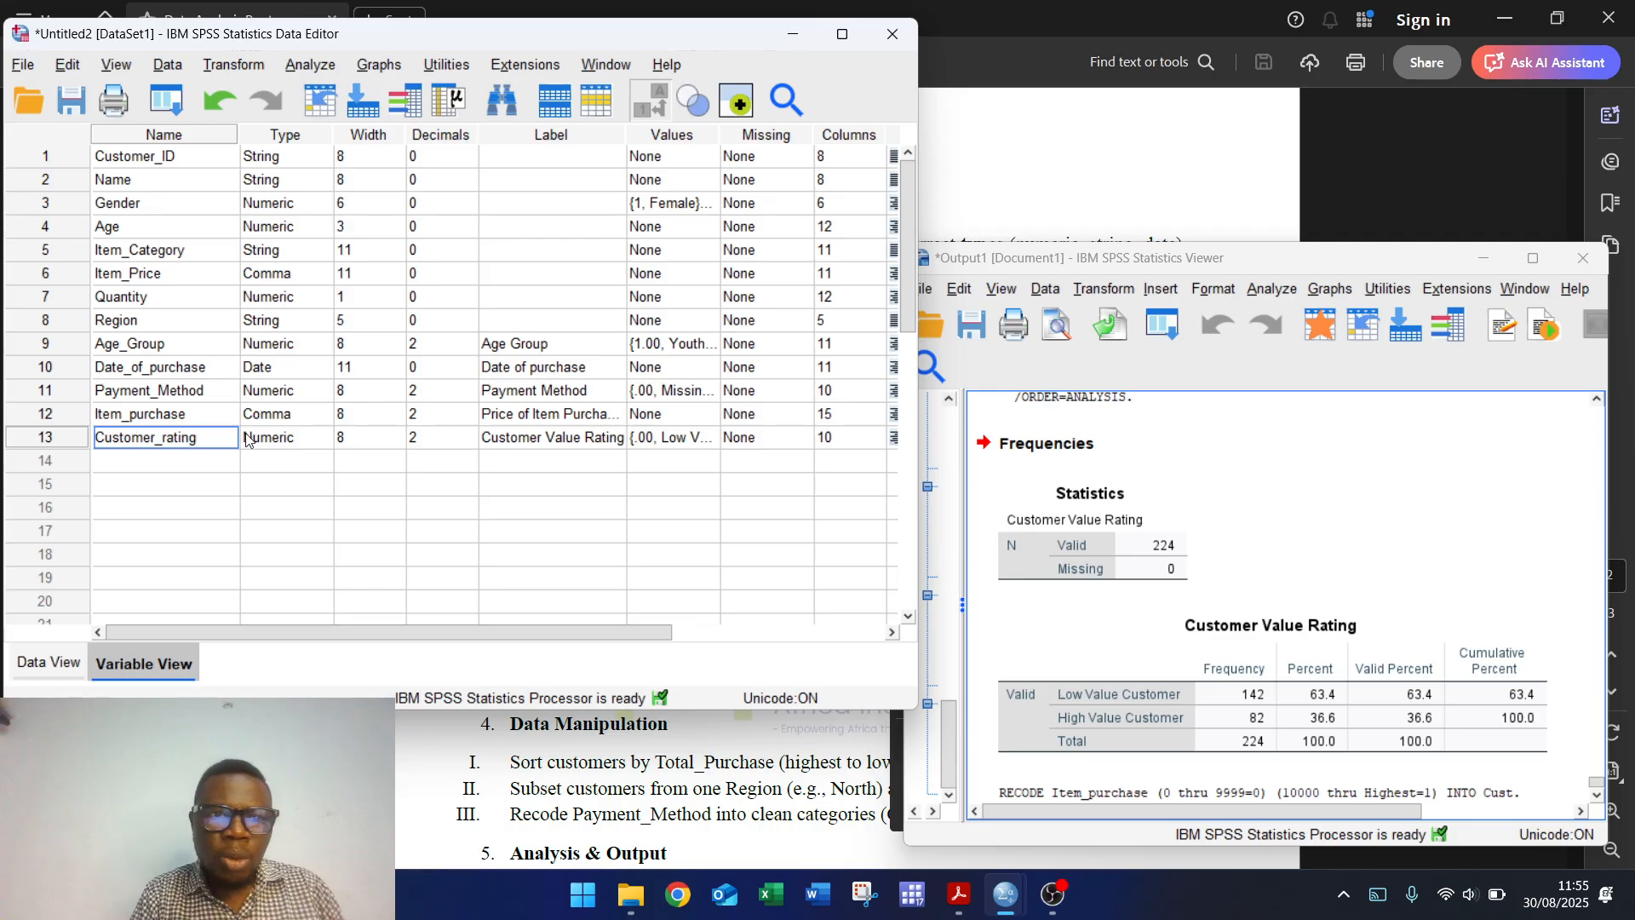
{"action": "left_click", "coordinate": [563, 442]}
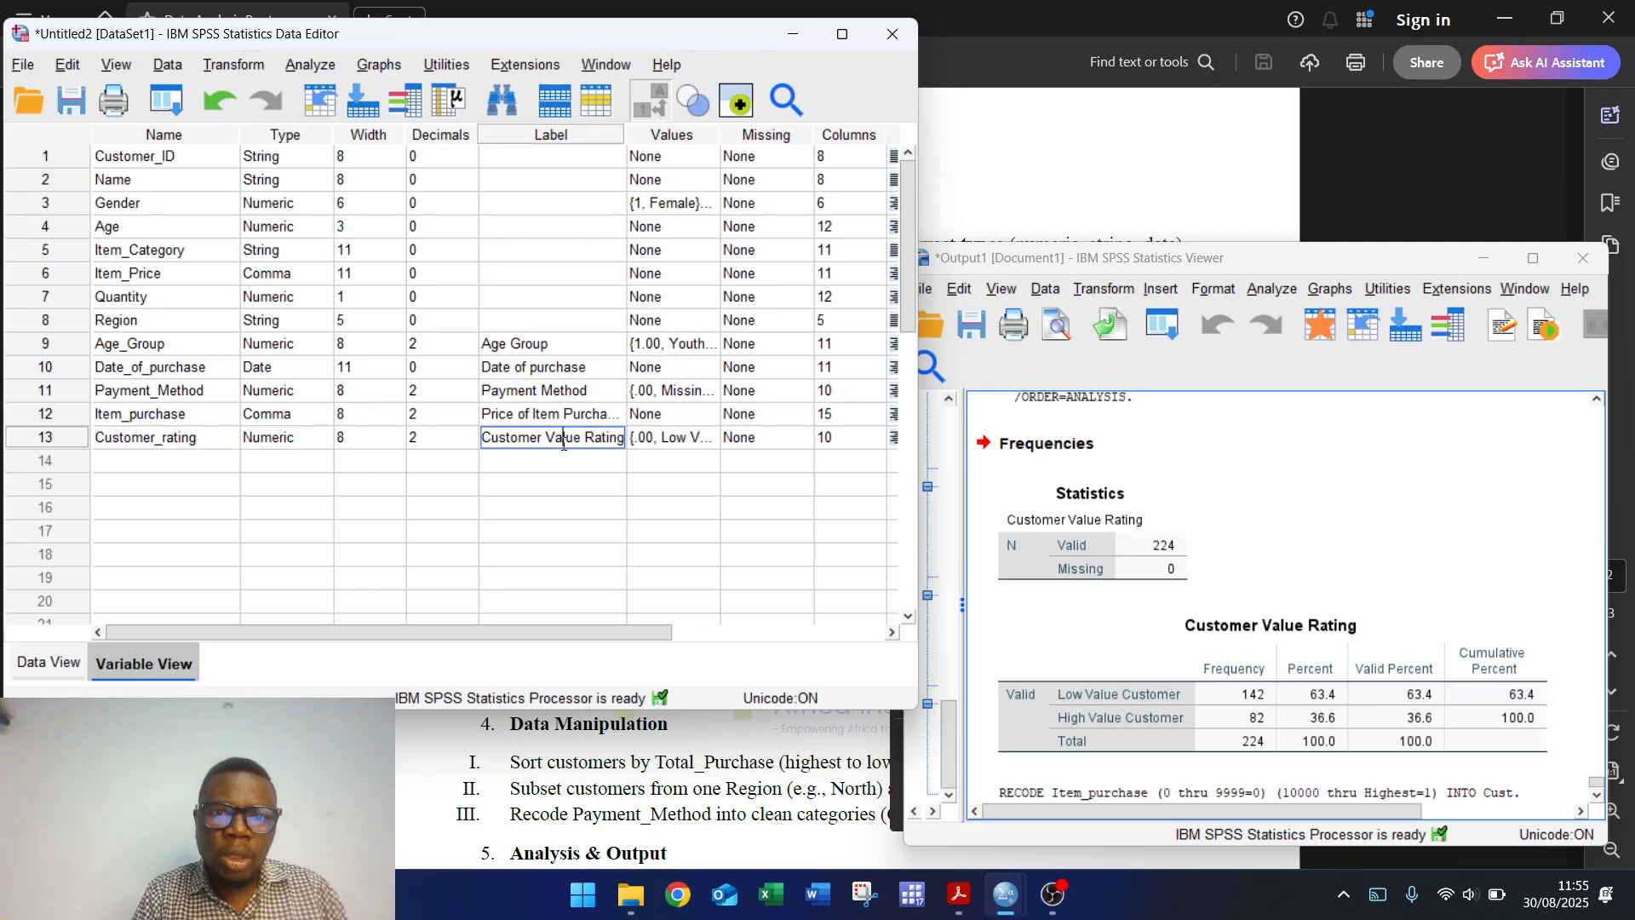
Step: Run Frequencies on Customer Value Rating, showing 142 Low and 82 High Value Customers
{"action": "left_click", "coordinate": [340, 68]}
{"action": "mouse_move", "coordinate": [522, 160]}
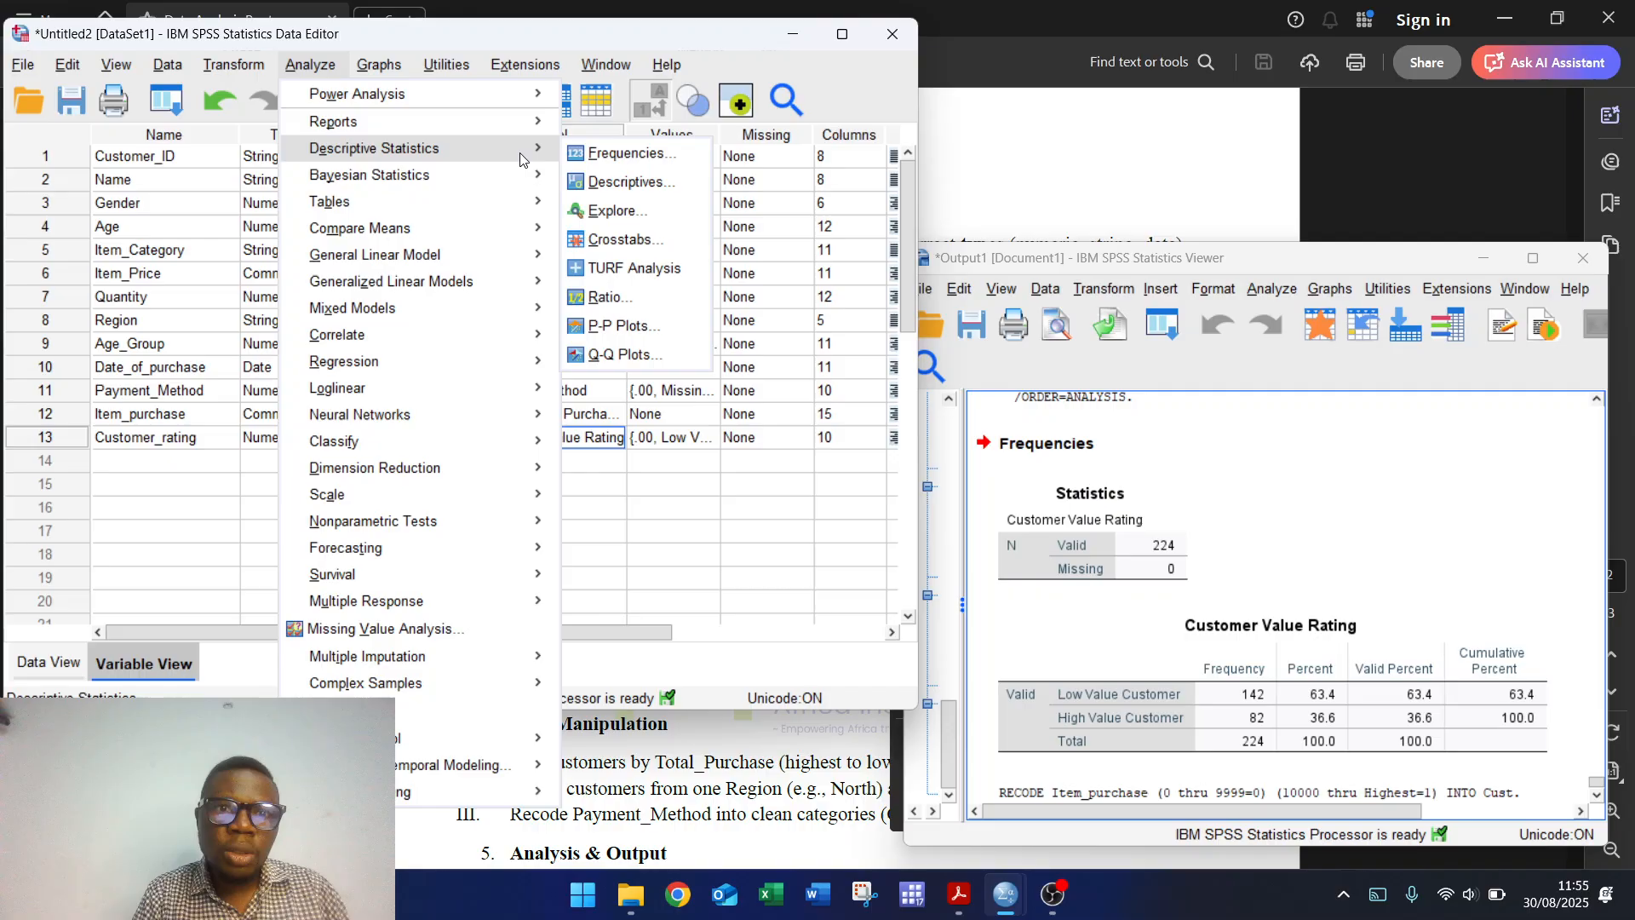
{"action": "left_click", "coordinate": [626, 155]}
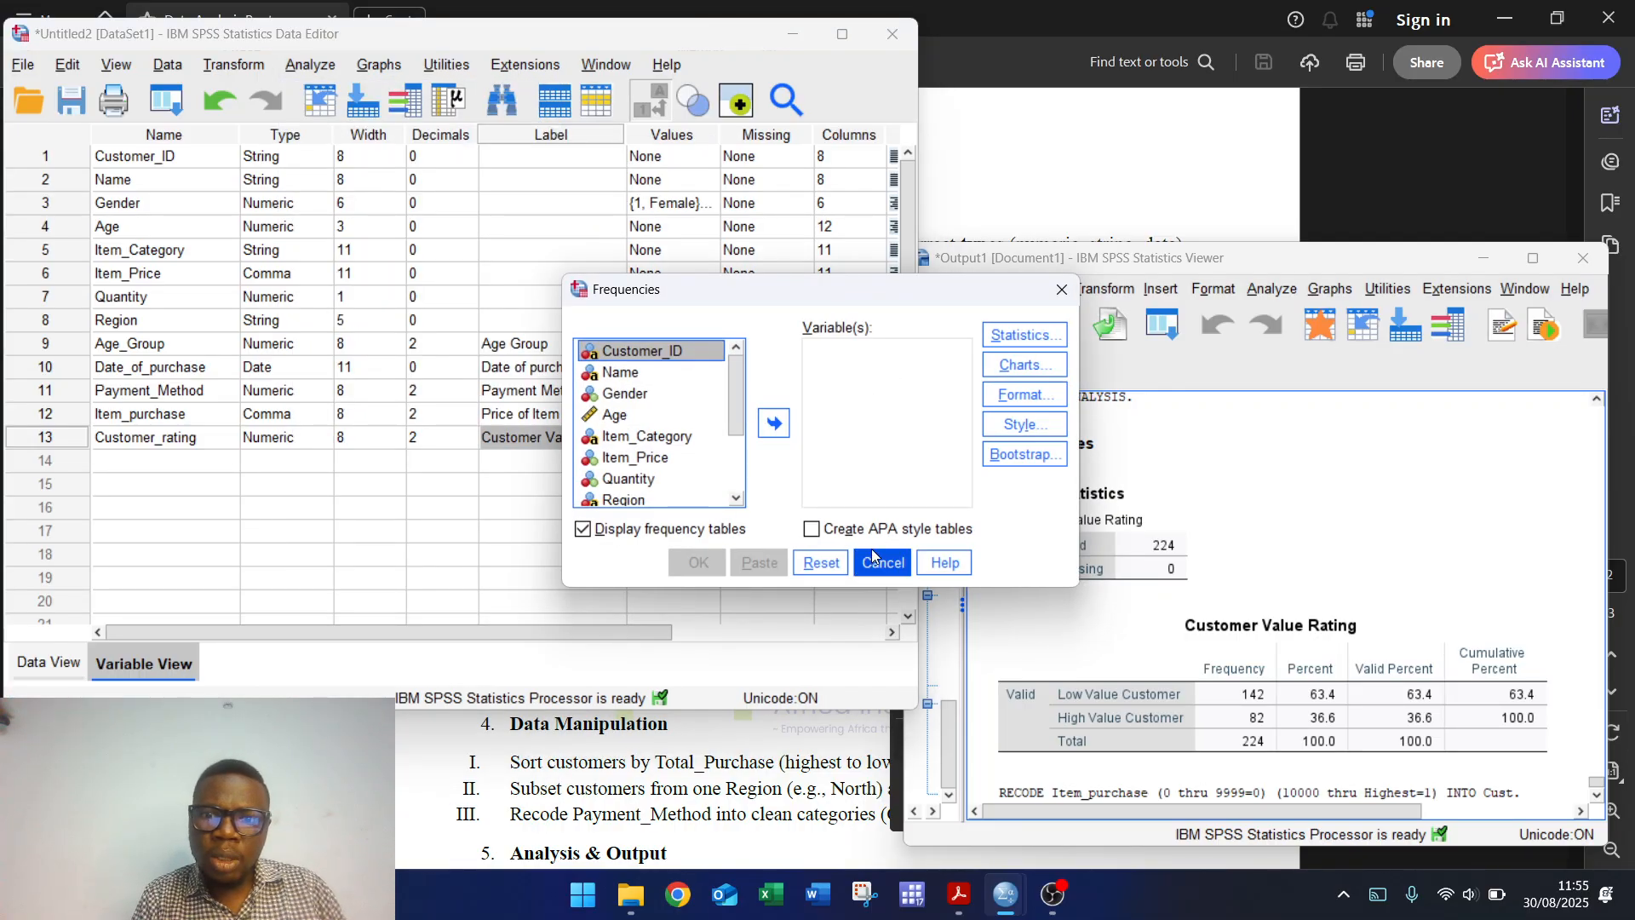
{"action": "left_click_drag", "start_coordinate": [739, 397], "coordinate": [736, 480]}
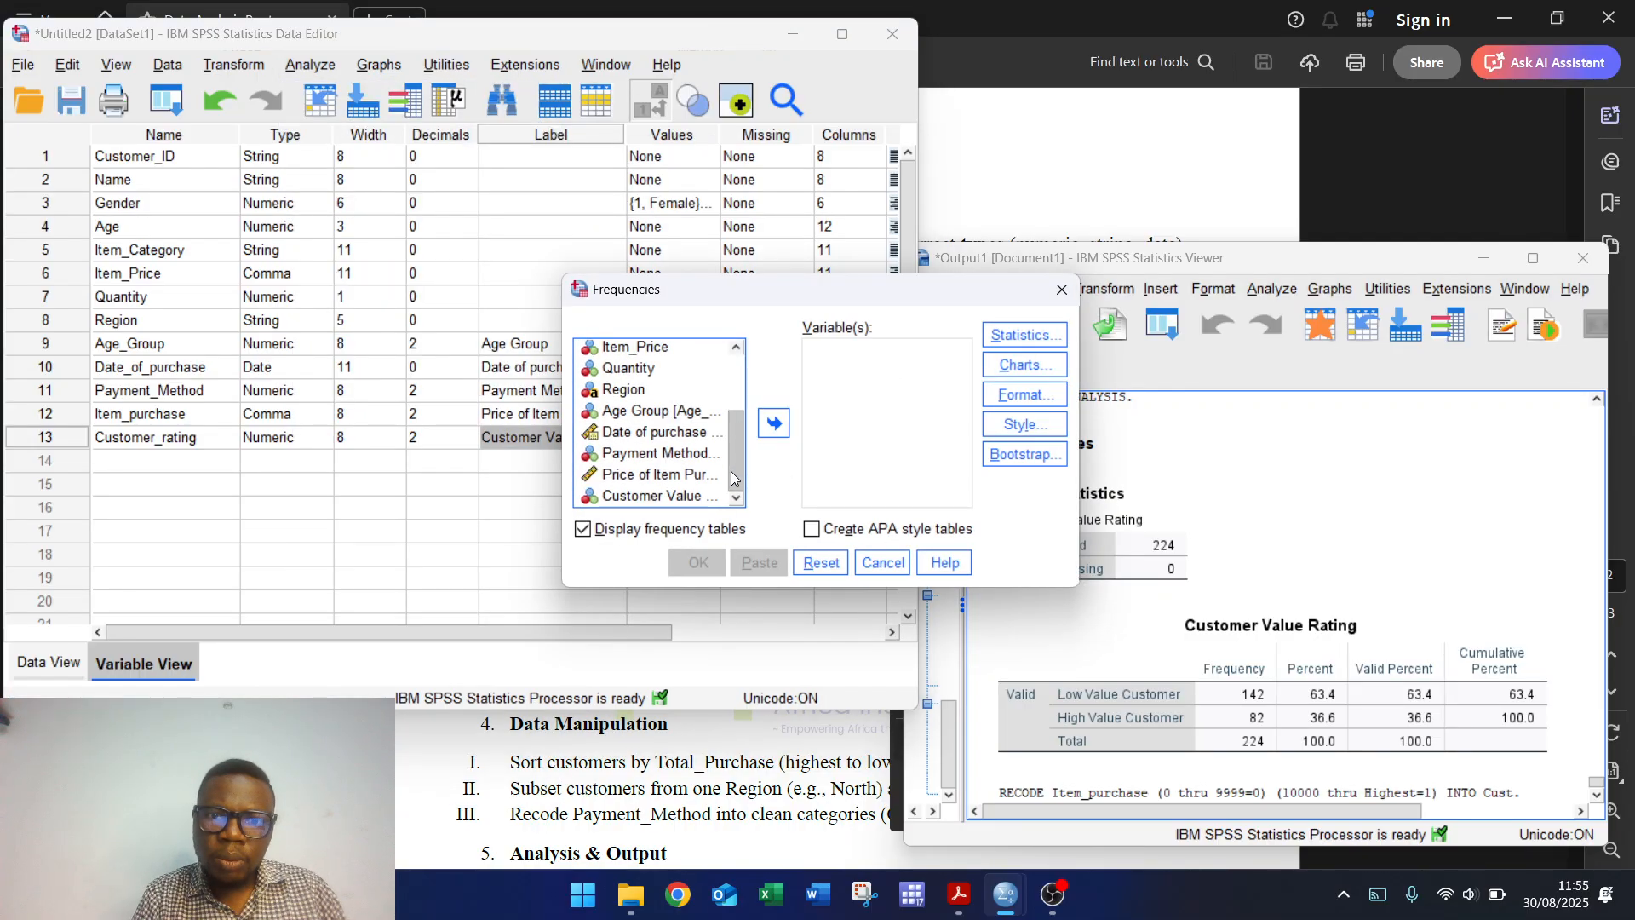
{"action": "left_click", "coordinate": [656, 496]}
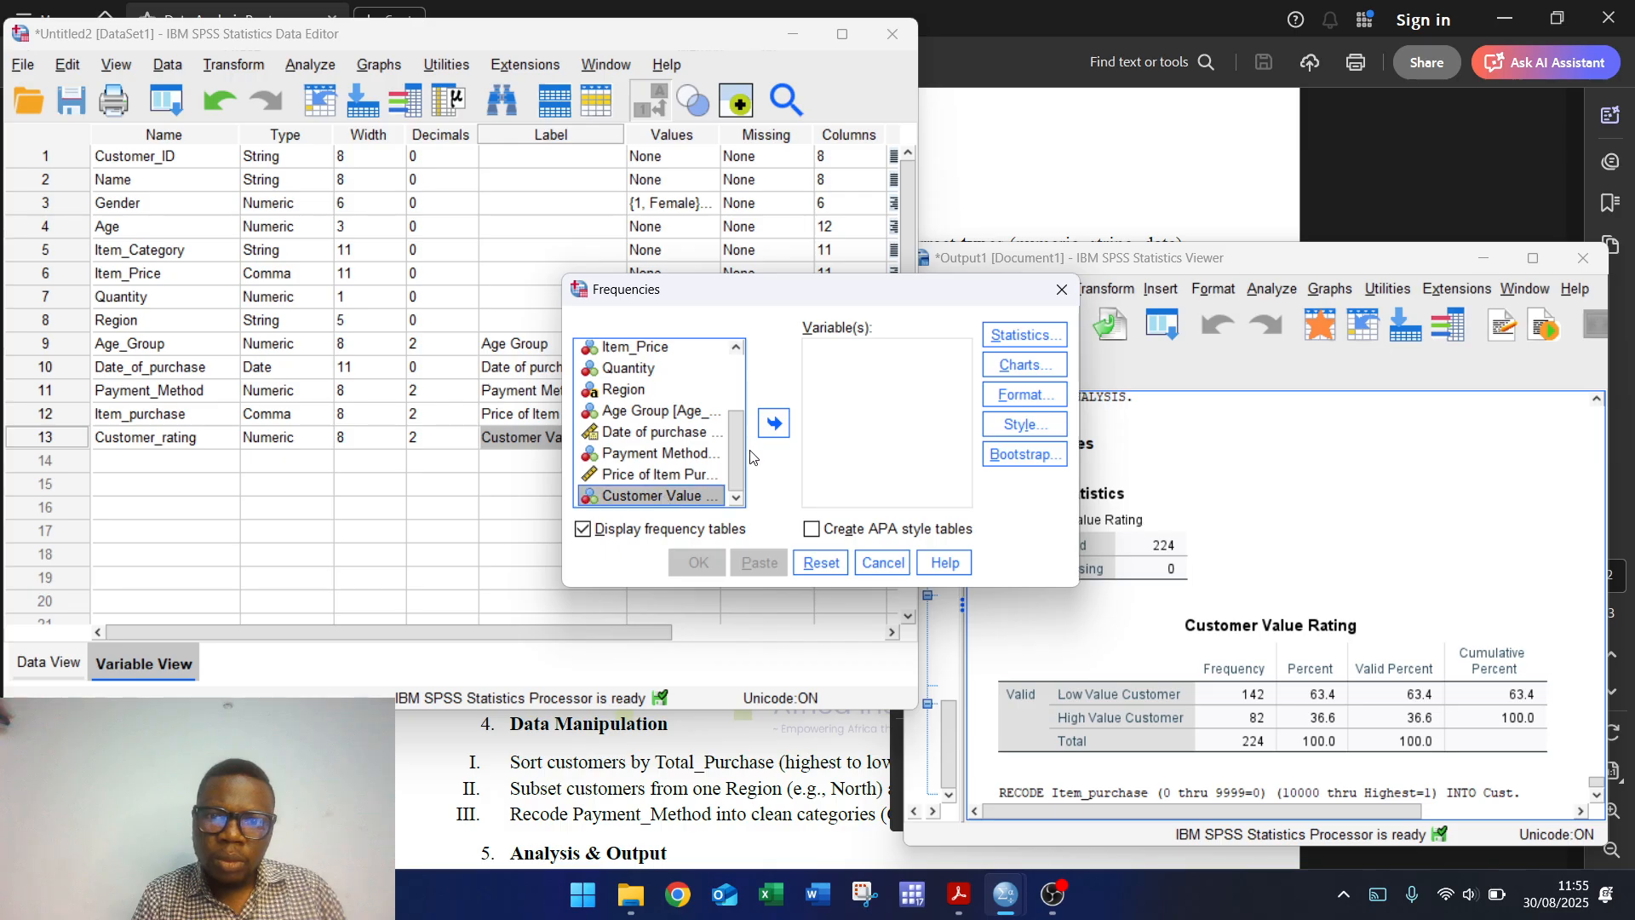
{"action": "left_click", "coordinate": [773, 424]}
{"action": "left_click", "coordinate": [699, 564]}
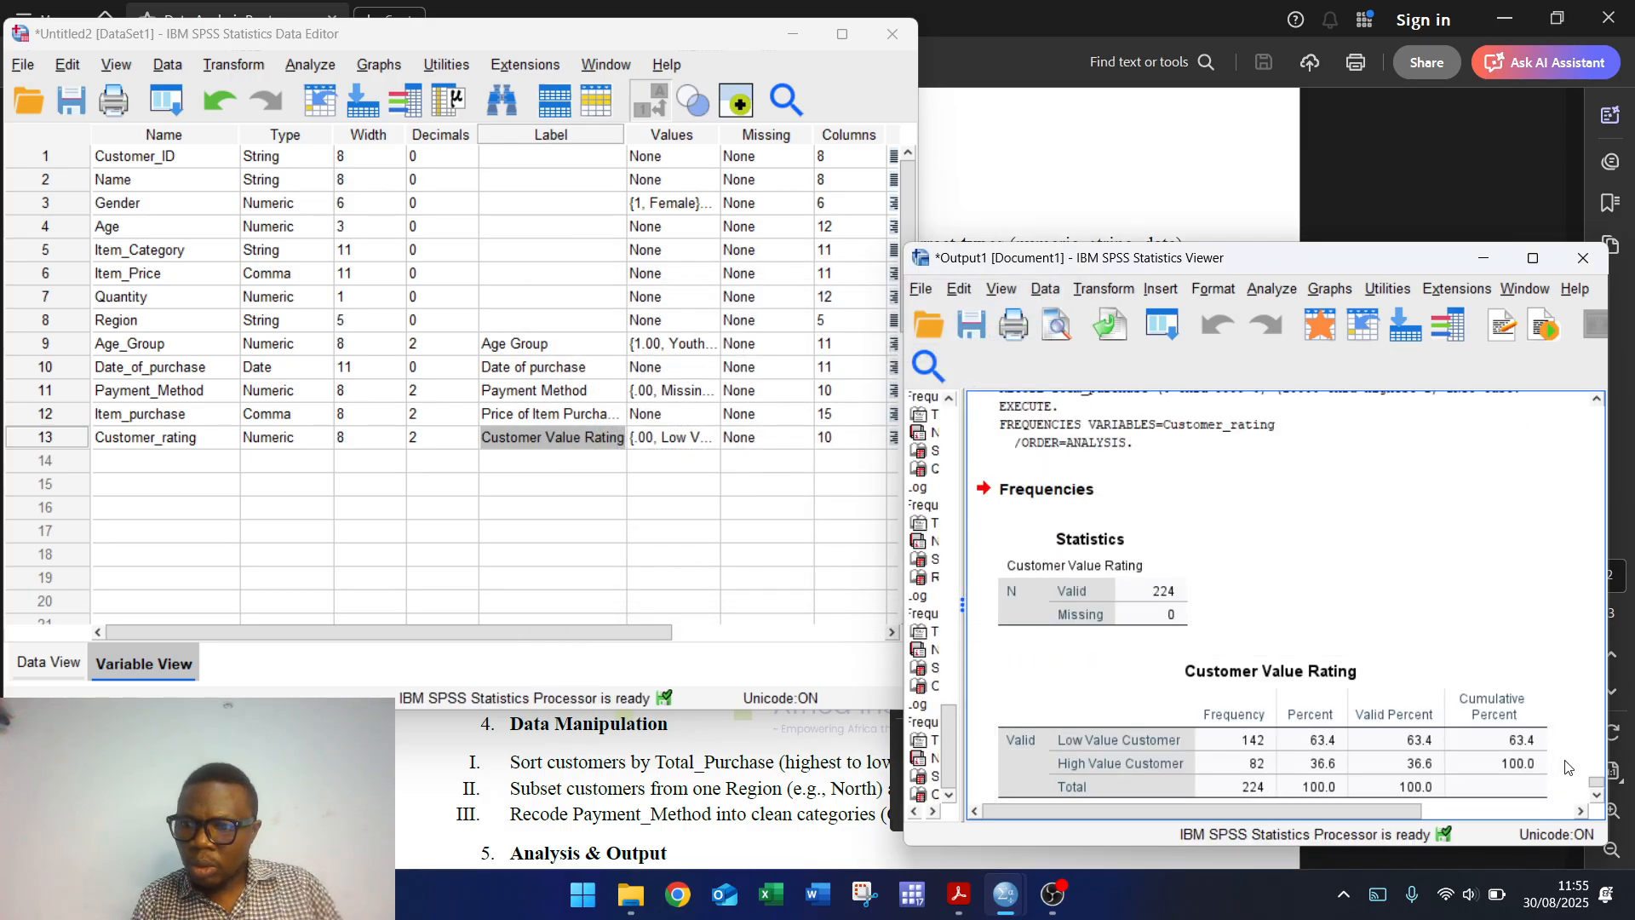
{"action": "scroll", "coordinate": [1595, 796], "scroll_direction": "down", "scroll_amount": 2}
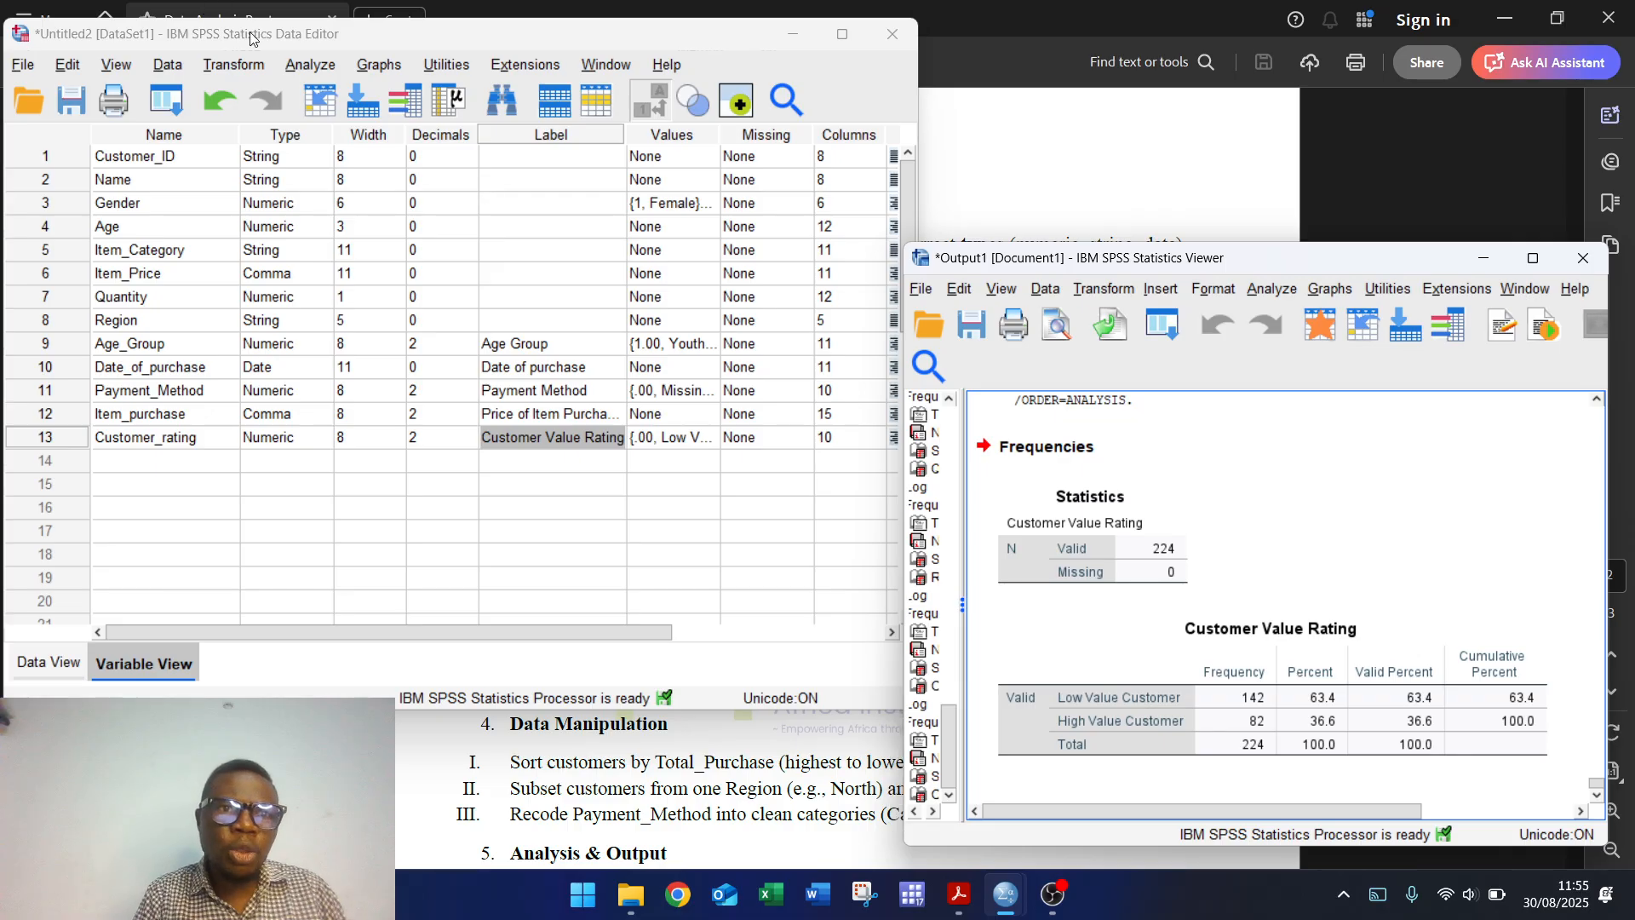
Step: Run Frequencies on Price of Item Purchased instead of Customer Value Rating
{"action": "left_click", "coordinate": [297, 67]}
{"action": "mouse_move", "coordinate": [440, 149]}
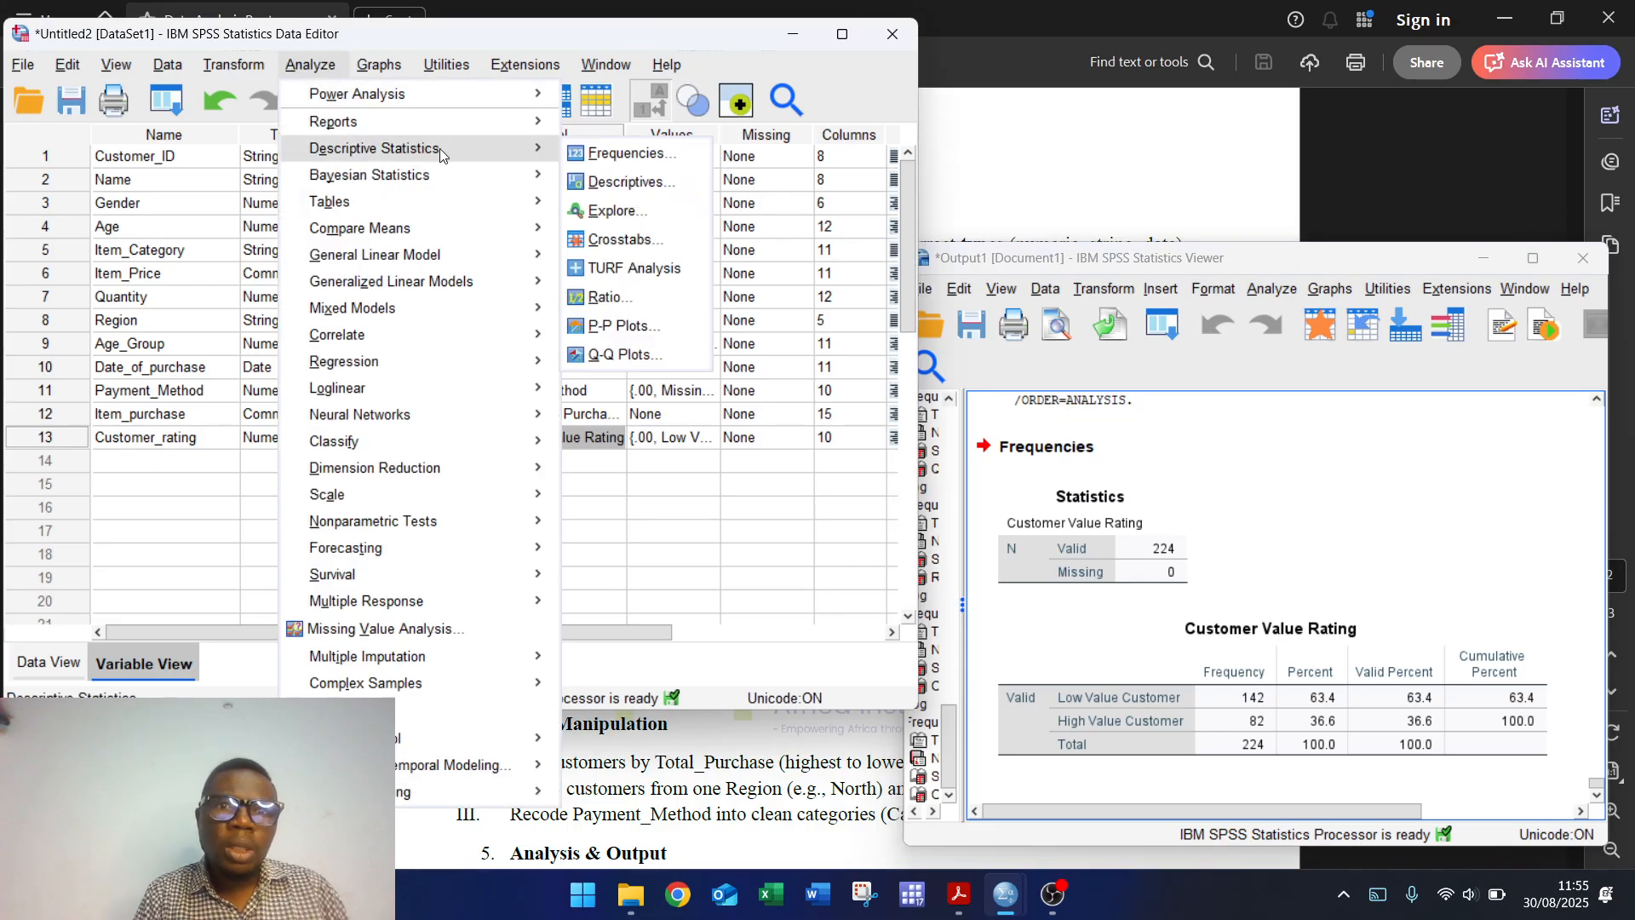
{"action": "left_click", "coordinate": [630, 157]}
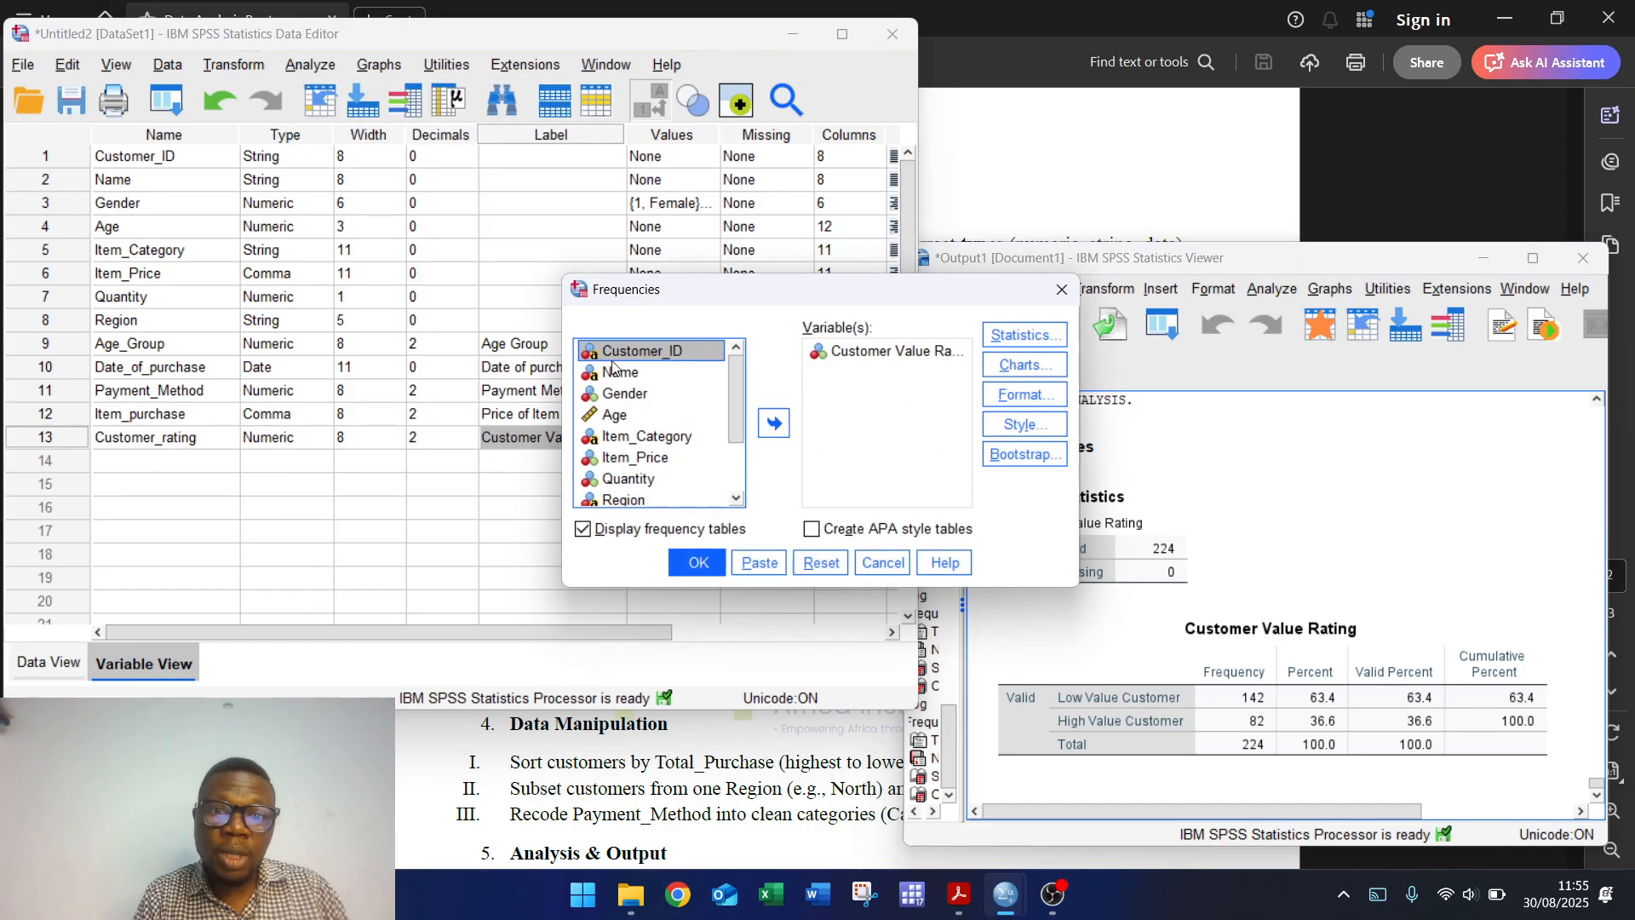
{"action": "left_click_drag", "start_coordinate": [731, 397], "coordinate": [738, 451]}
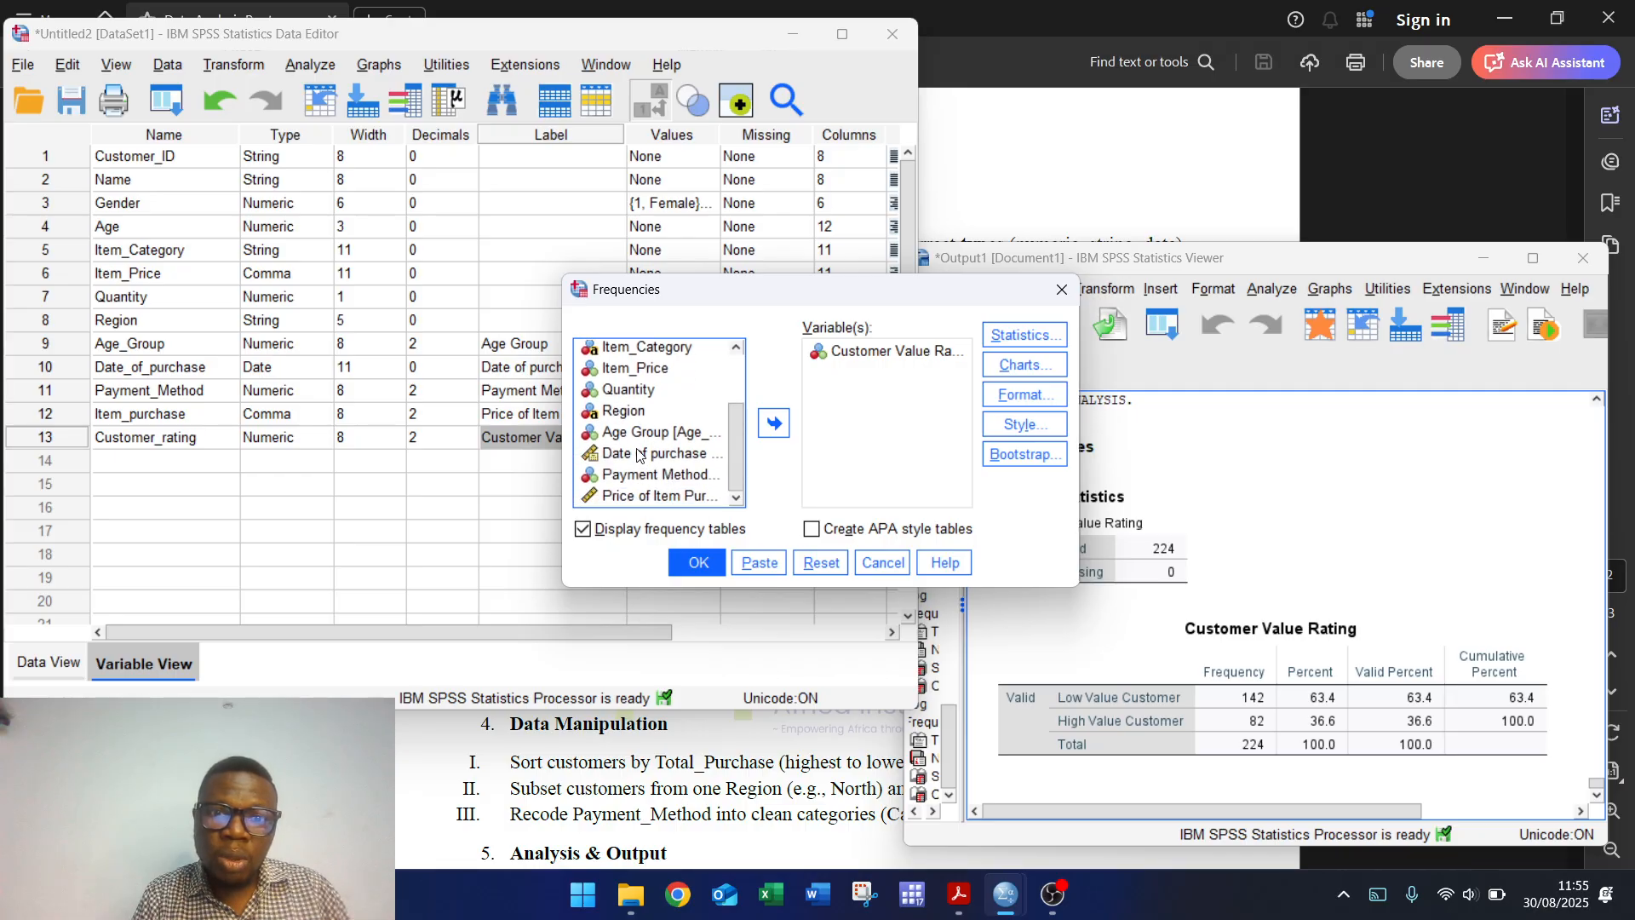
{"action": "left_click", "coordinate": [657, 498]}
{"action": "left_click", "coordinate": [773, 422]}
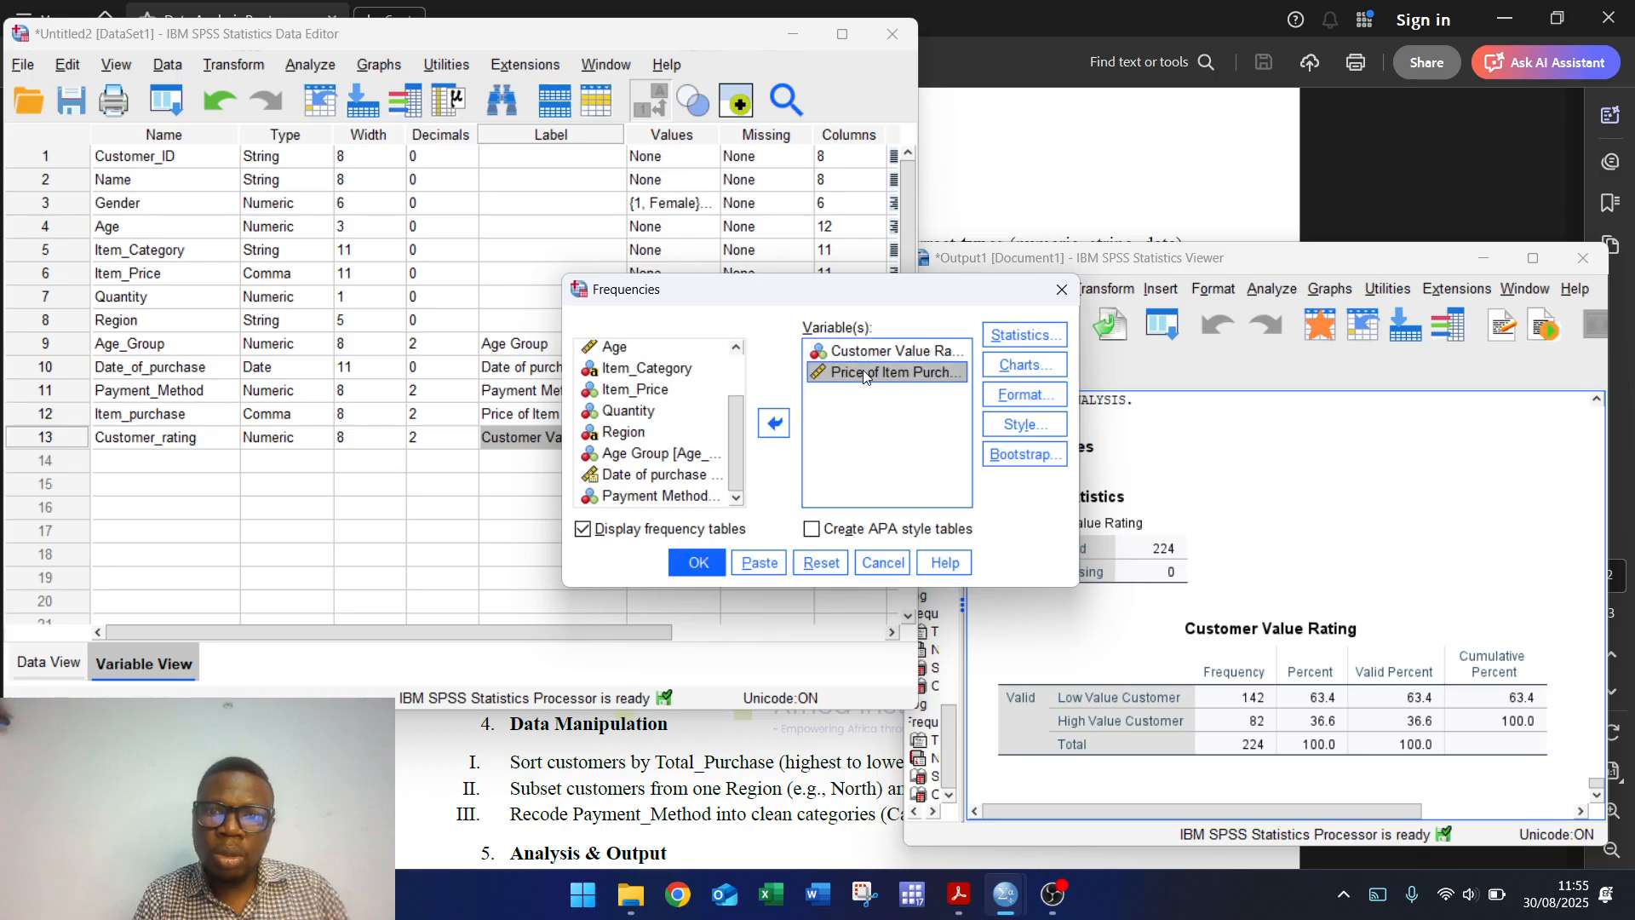
{"action": "left_click", "coordinate": [872, 349]}
{"action": "left_click", "coordinate": [772, 422]}
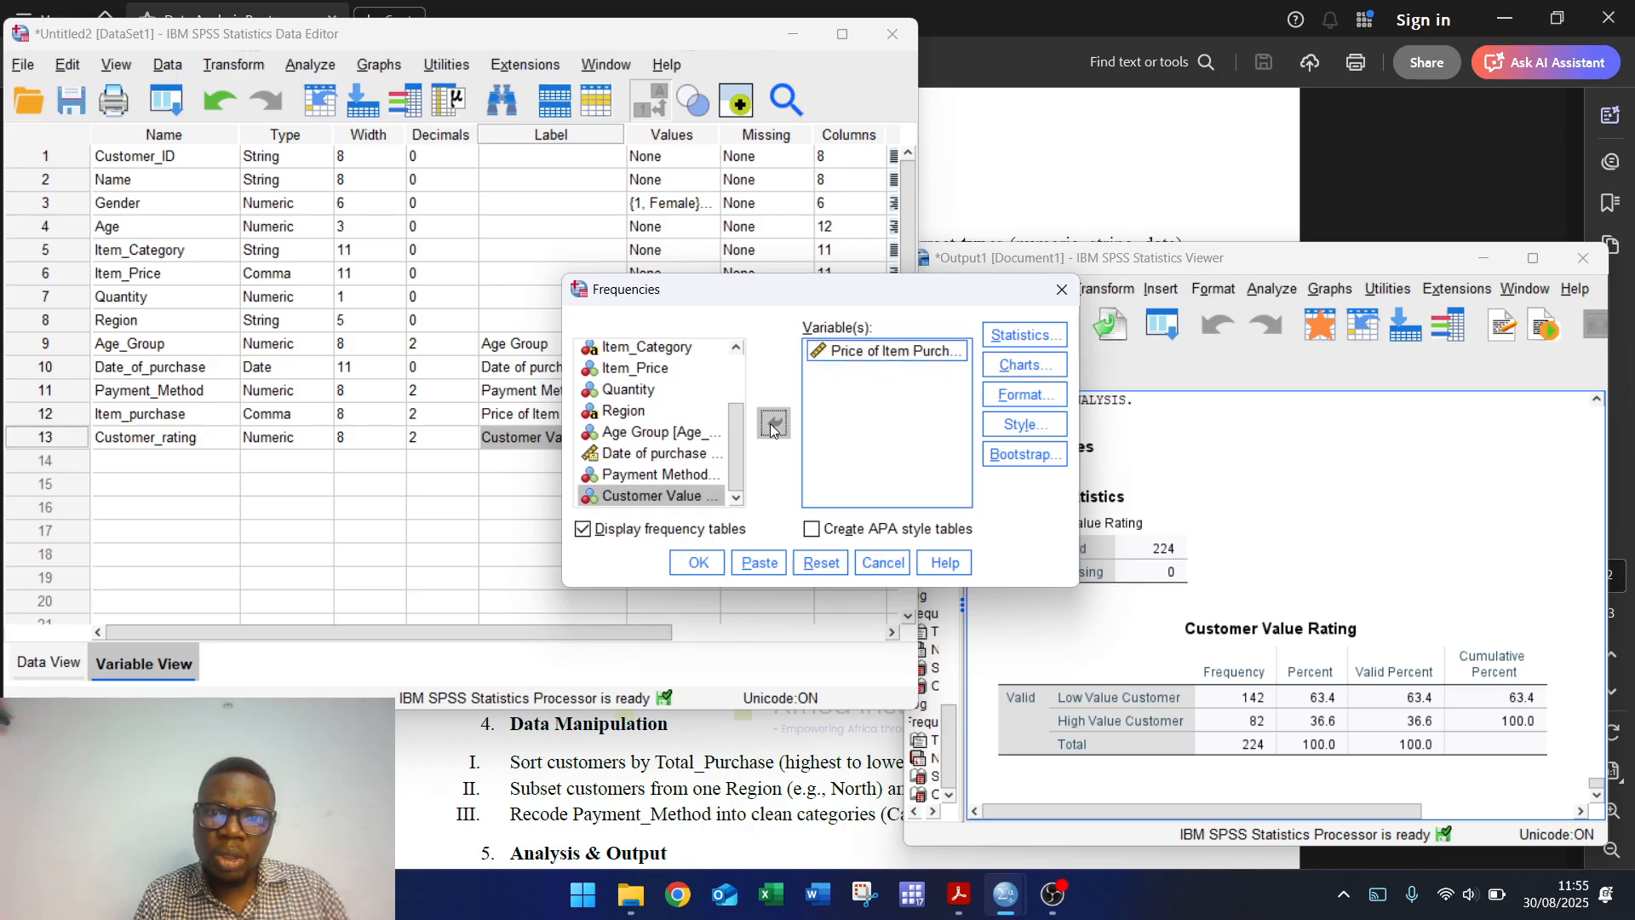
{"action": "left_click", "coordinate": [693, 562]}
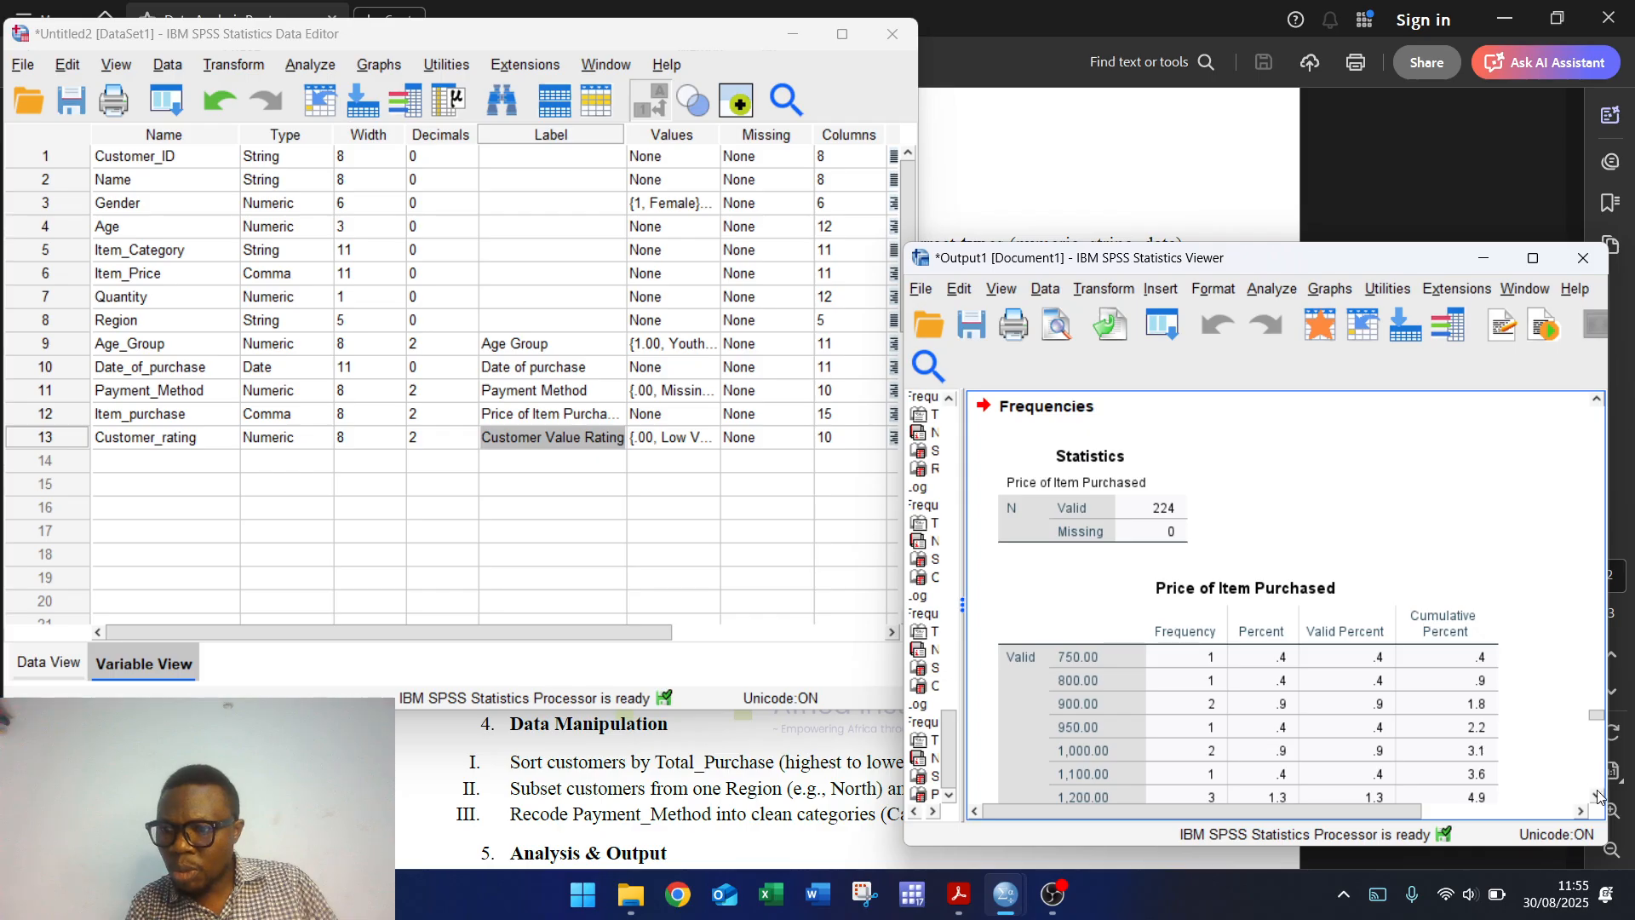
Step: Scroll through the output and select the Price of Item Purchased frequency table
{"action": "scroll", "coordinate": [1594, 793], "scroll_direction": "down", "scroll_amount": 5}
{"action": "scroll", "coordinate": [1594, 796], "scroll_direction": "down", "scroll_amount": 15}
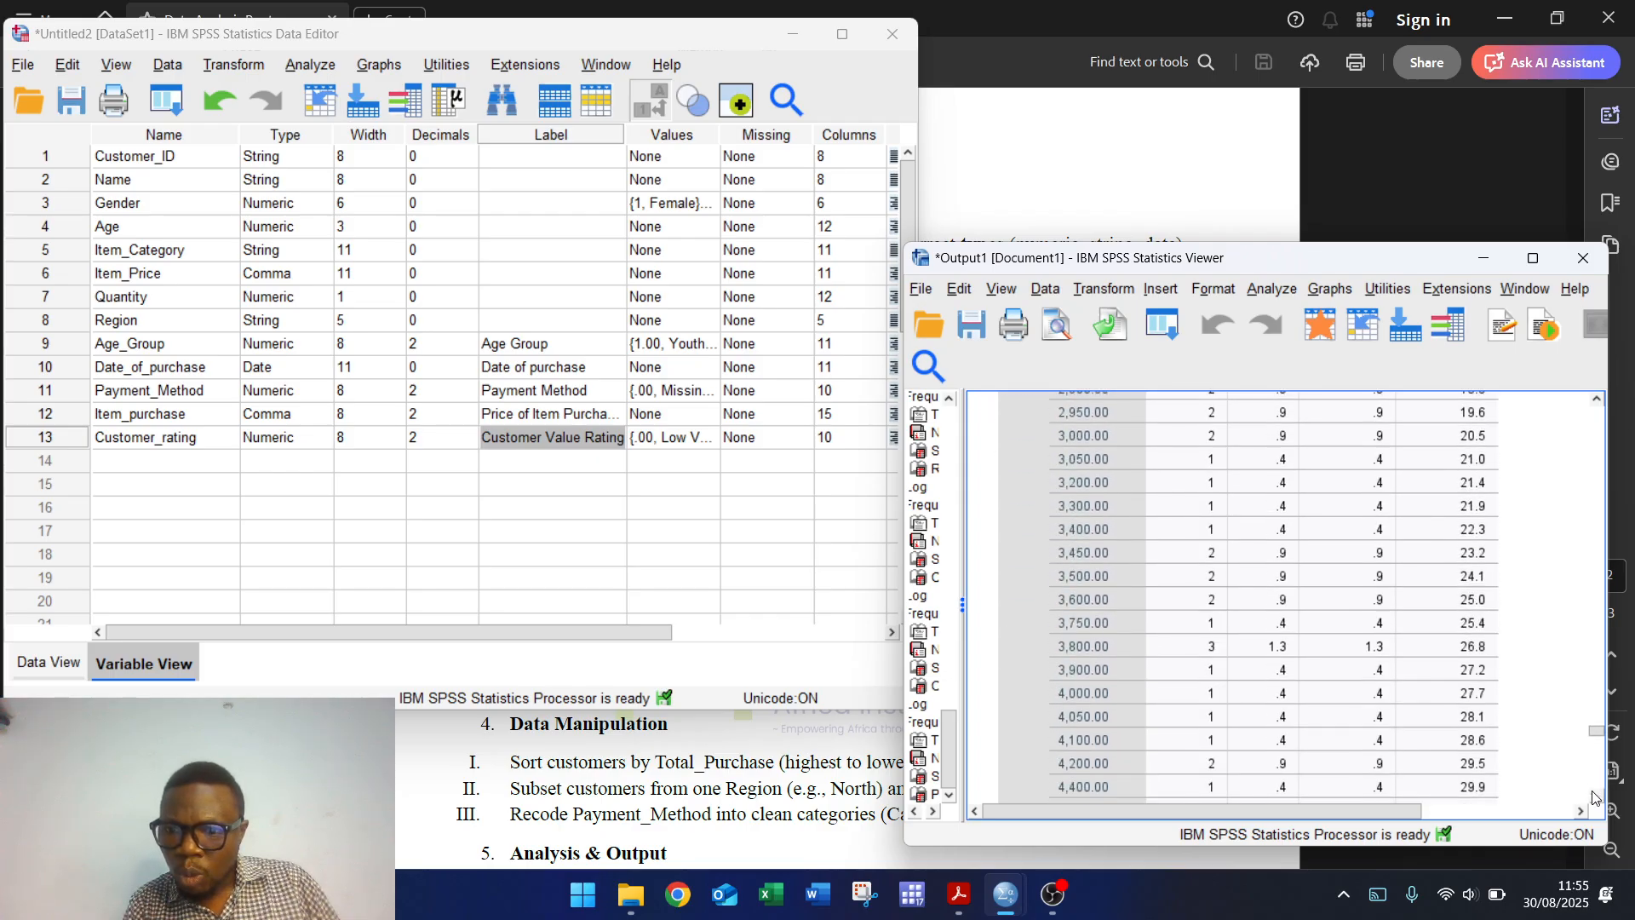
{"action": "scroll", "coordinate": [1594, 796], "scroll_direction": "down", "scroll_amount": 18}
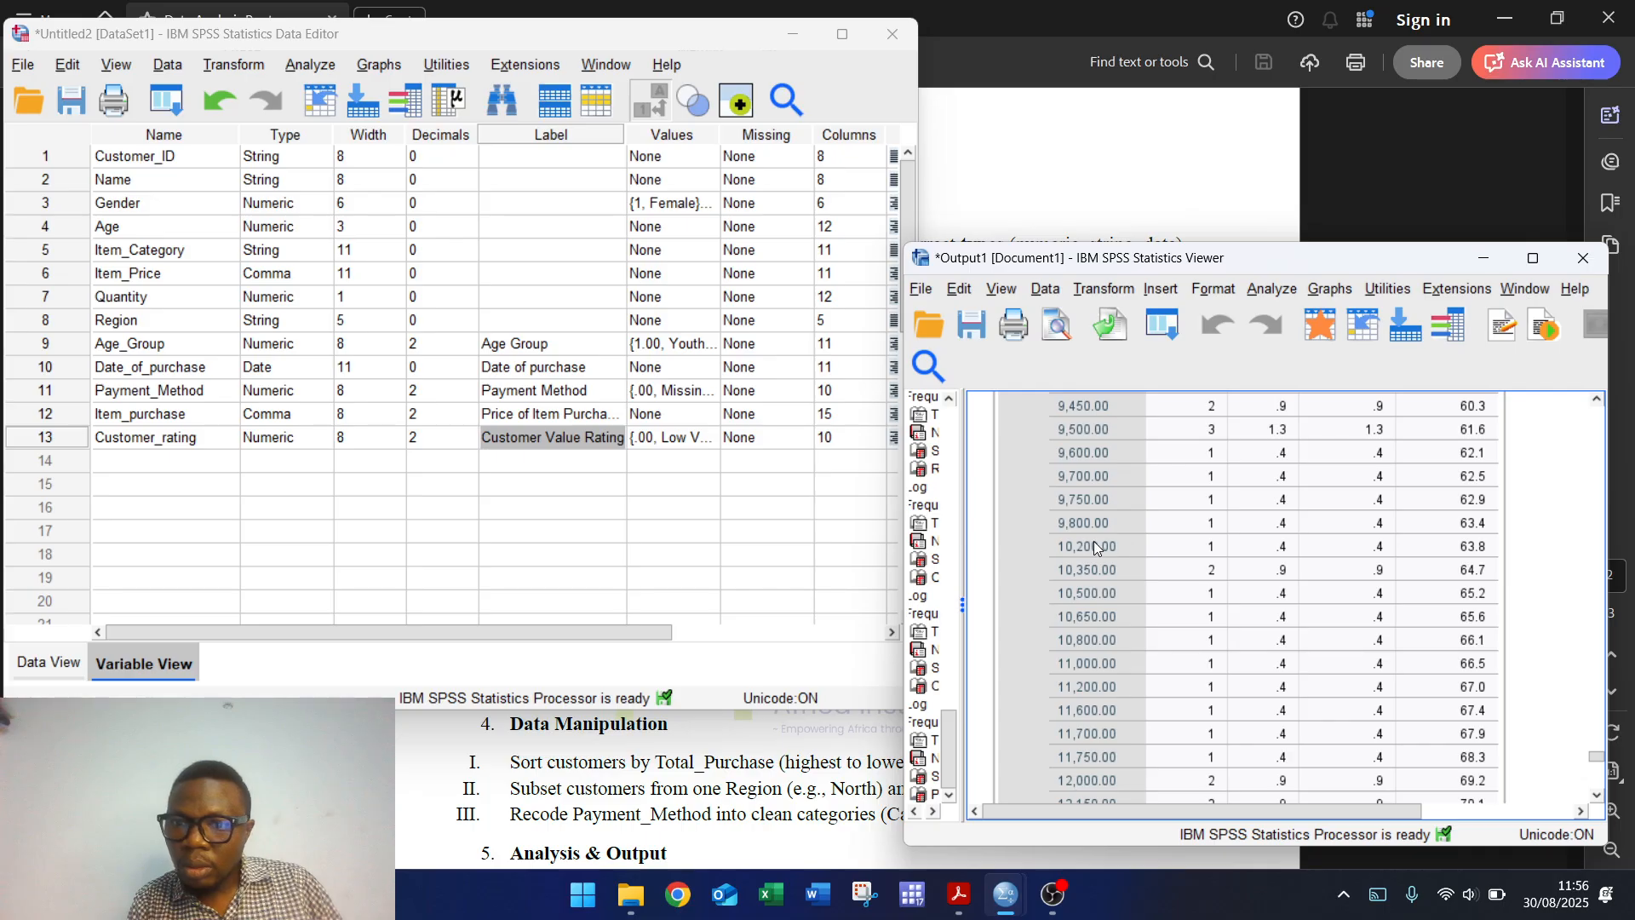
{"action": "left_click", "coordinate": [1094, 540]}
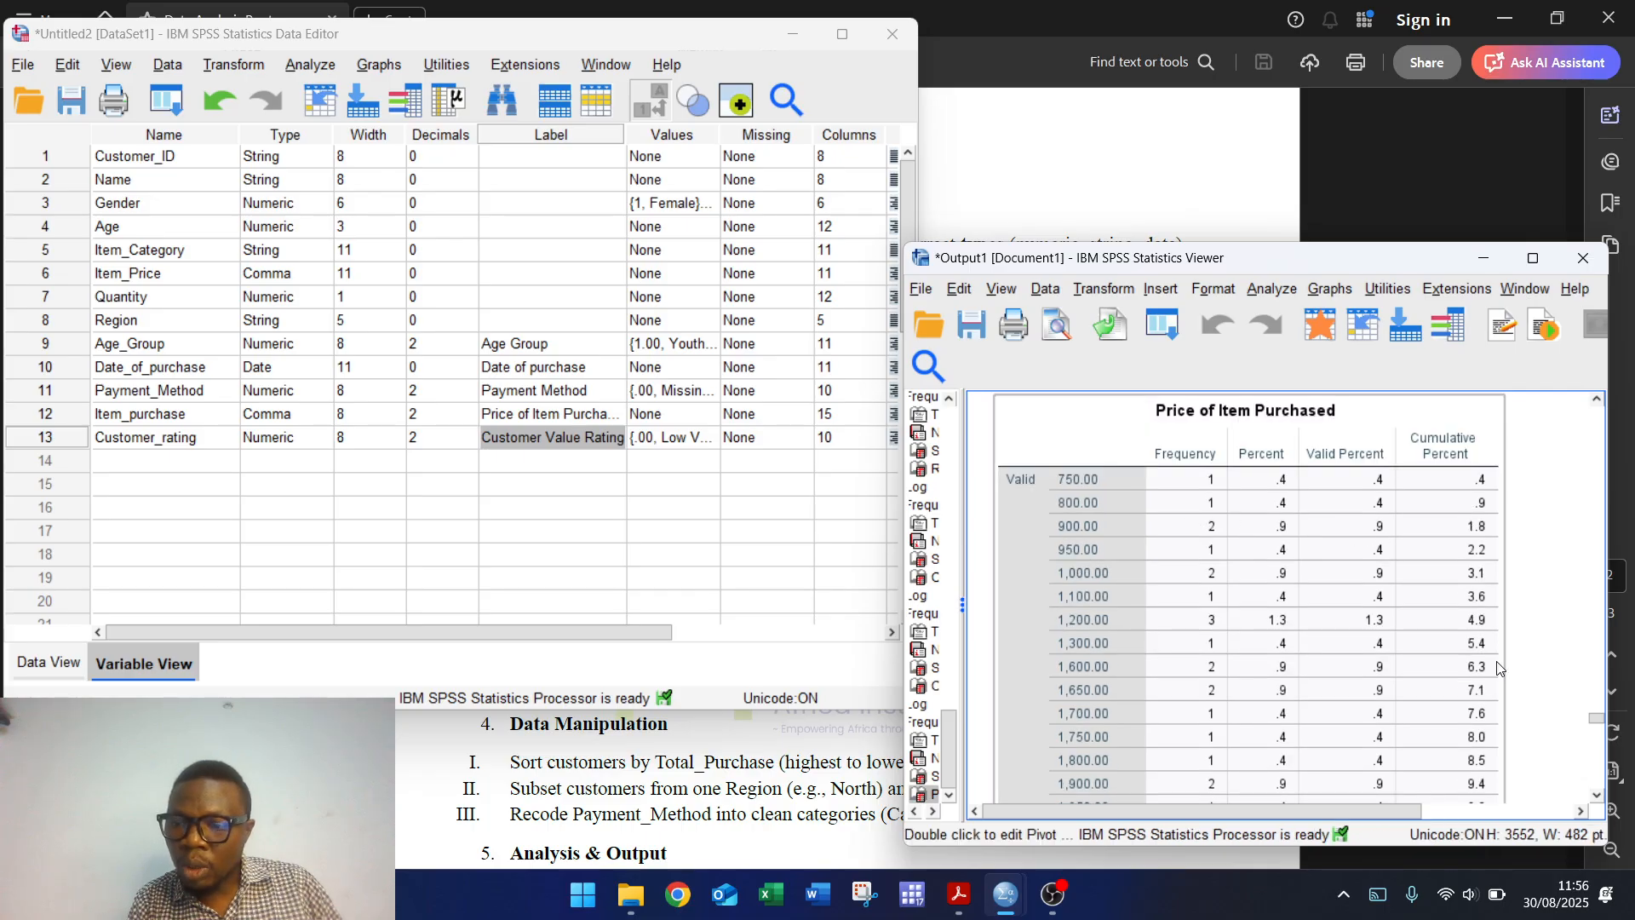
{"action": "left_click", "coordinate": [1595, 796]}
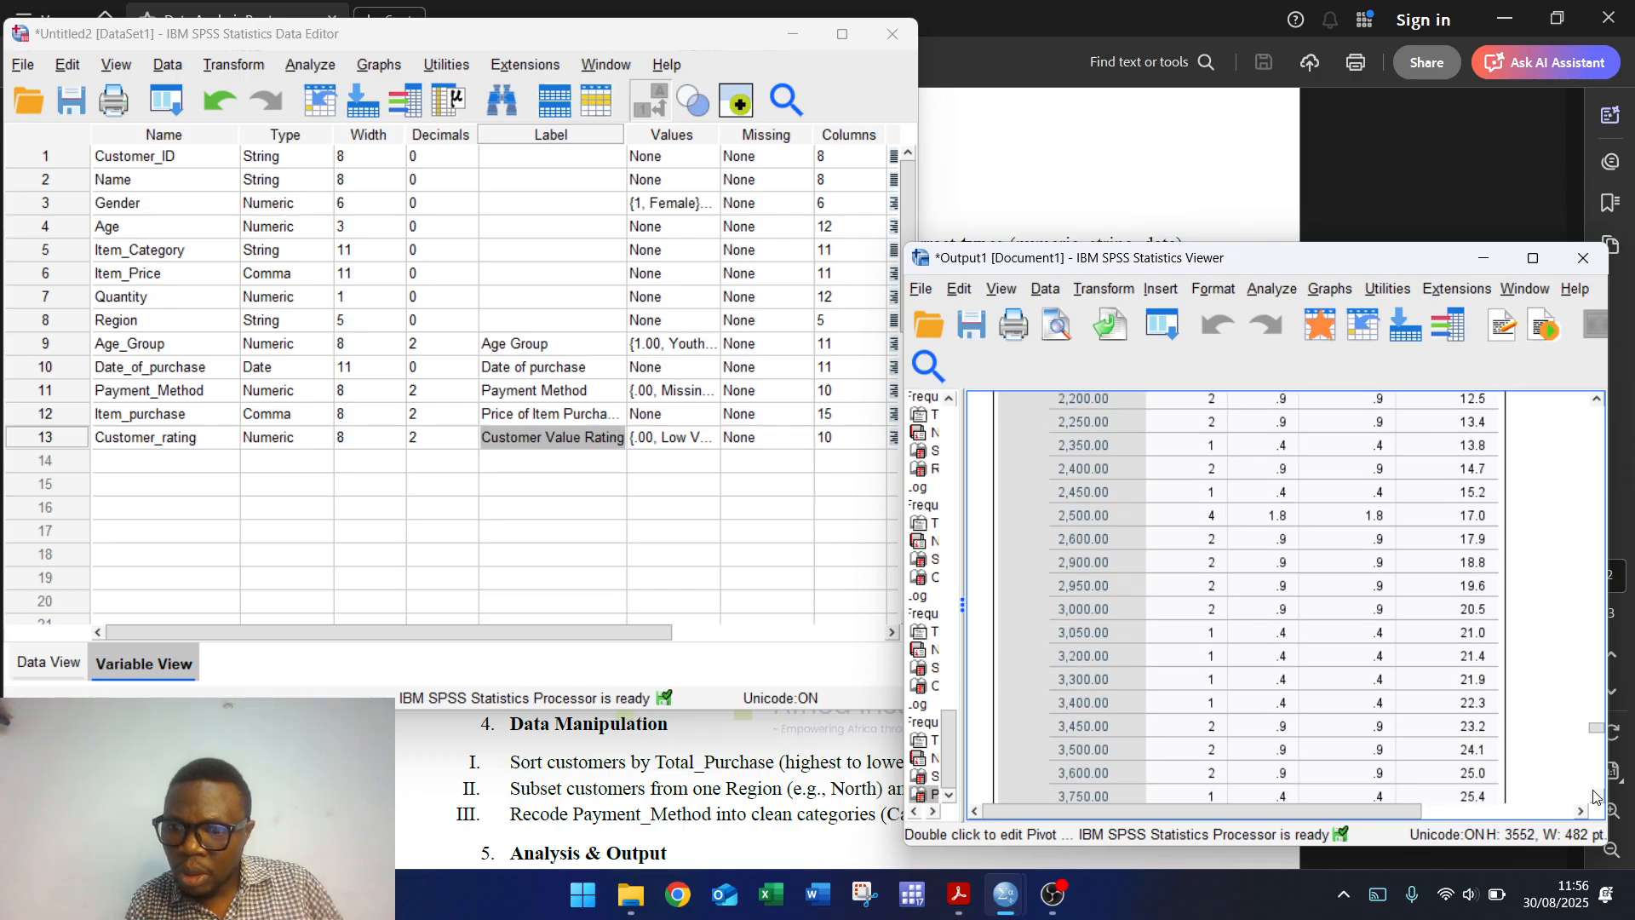
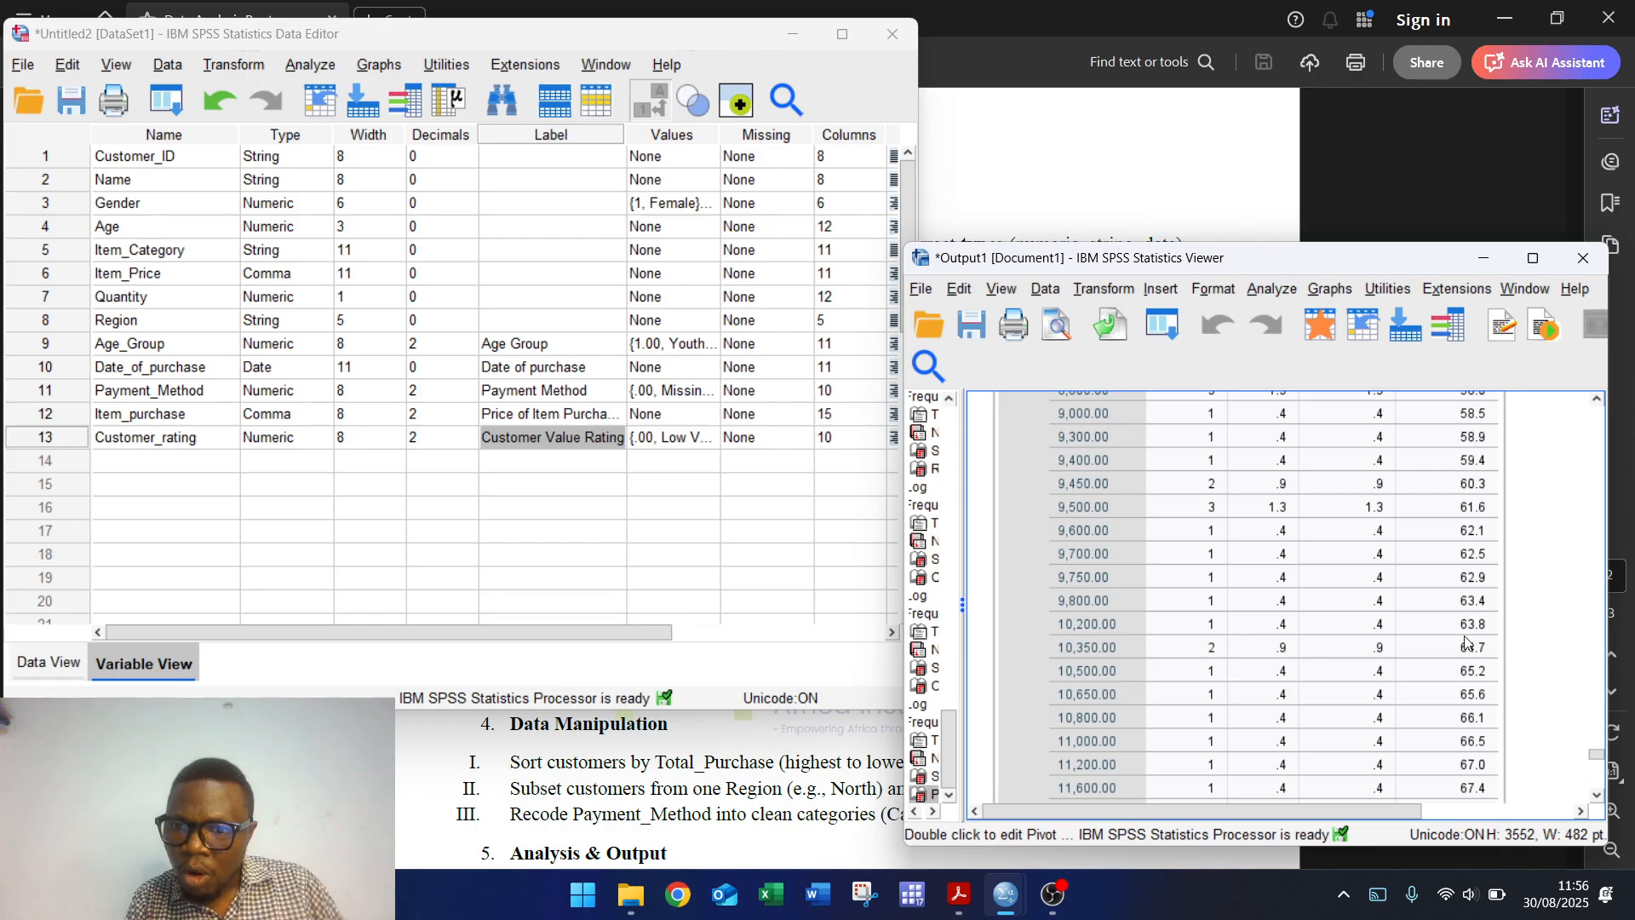
Step: Return to the Customer Value Rating table (142 Low, 82 High) and bring the instructions PDF forward
{"action": "left_click", "coordinate": [1597, 398]}
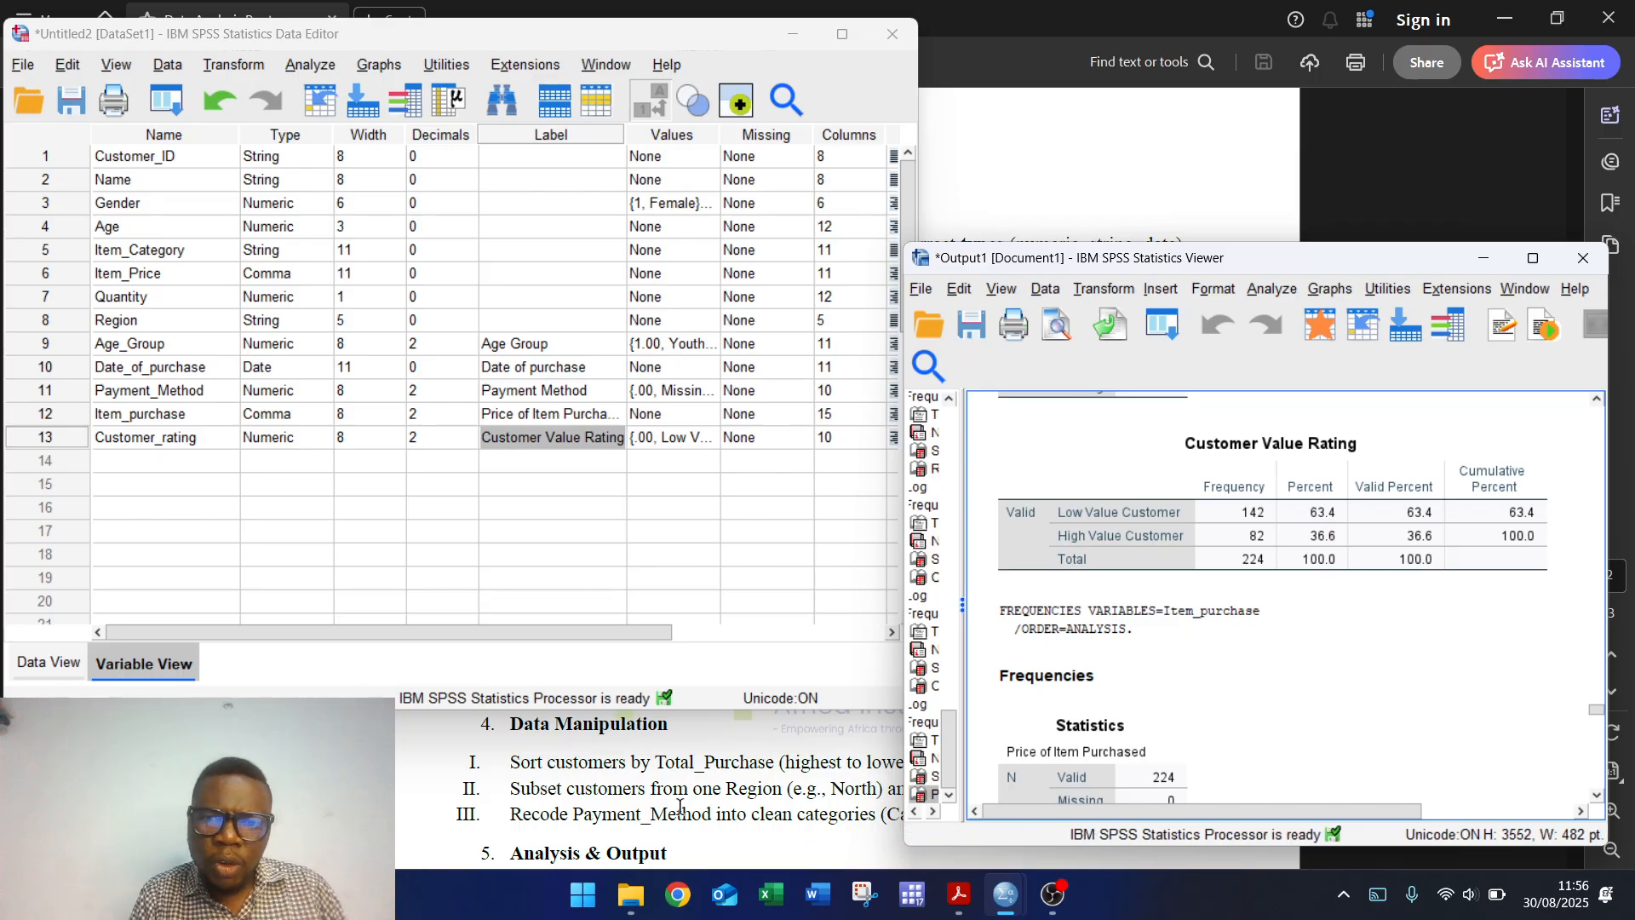
{"action": "left_click", "coordinate": [691, 779]}
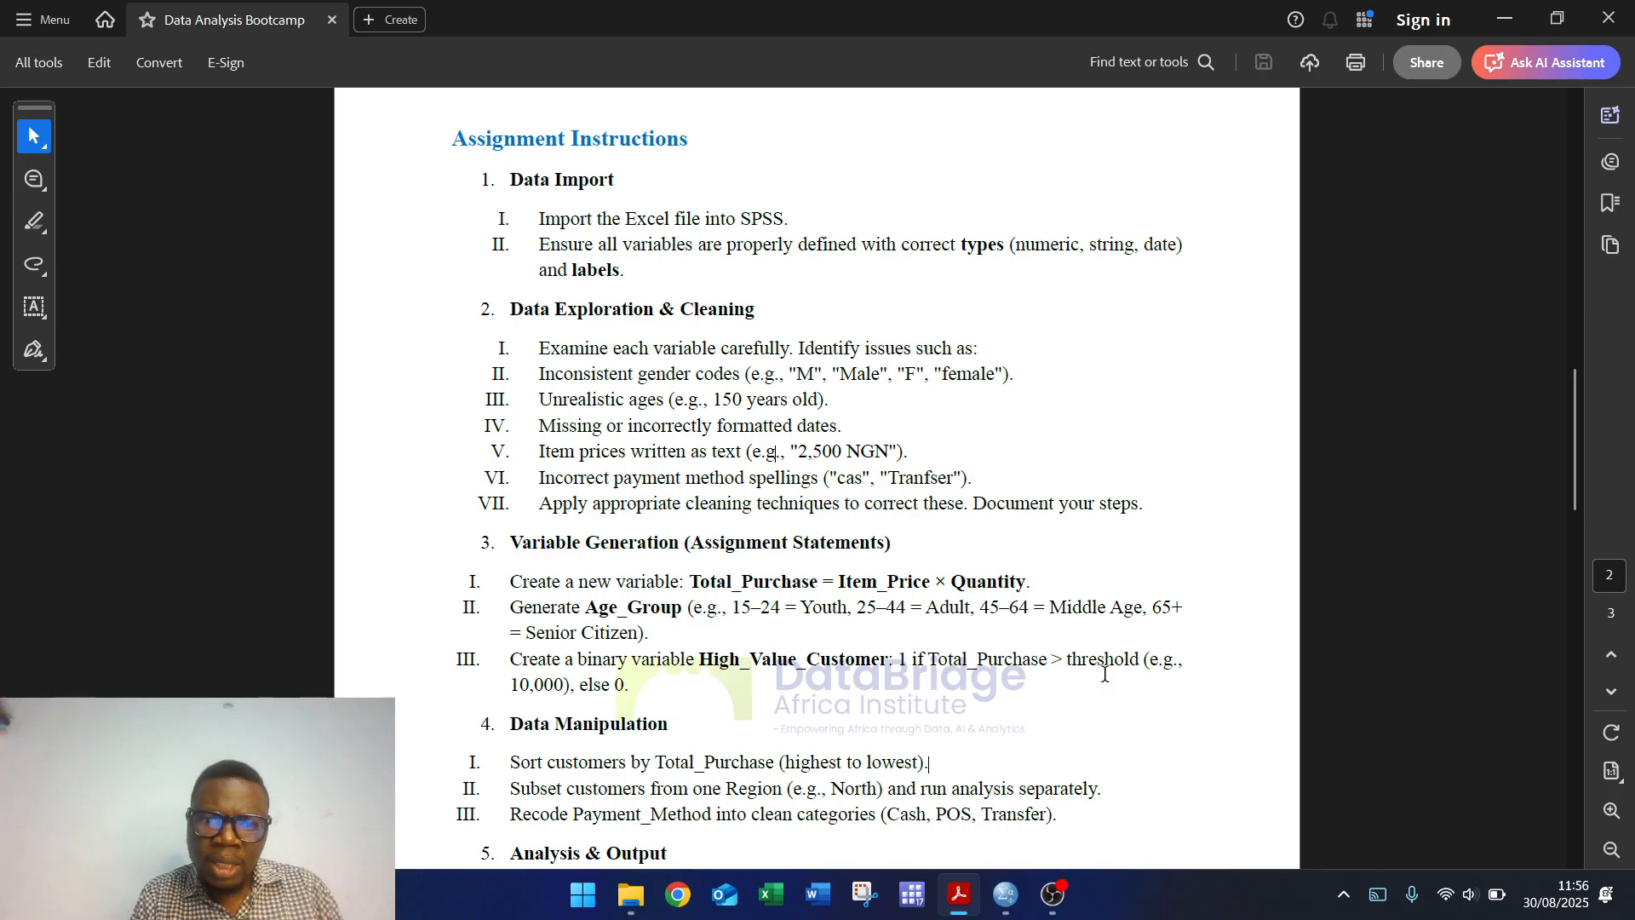
Step: Scroll further through the instructions PDF, then bring the Untitled2 SPSS Data Editor back
{"action": "scroll", "coordinate": [1105, 674], "scroll_direction": "down", "scroll_amount": 2}
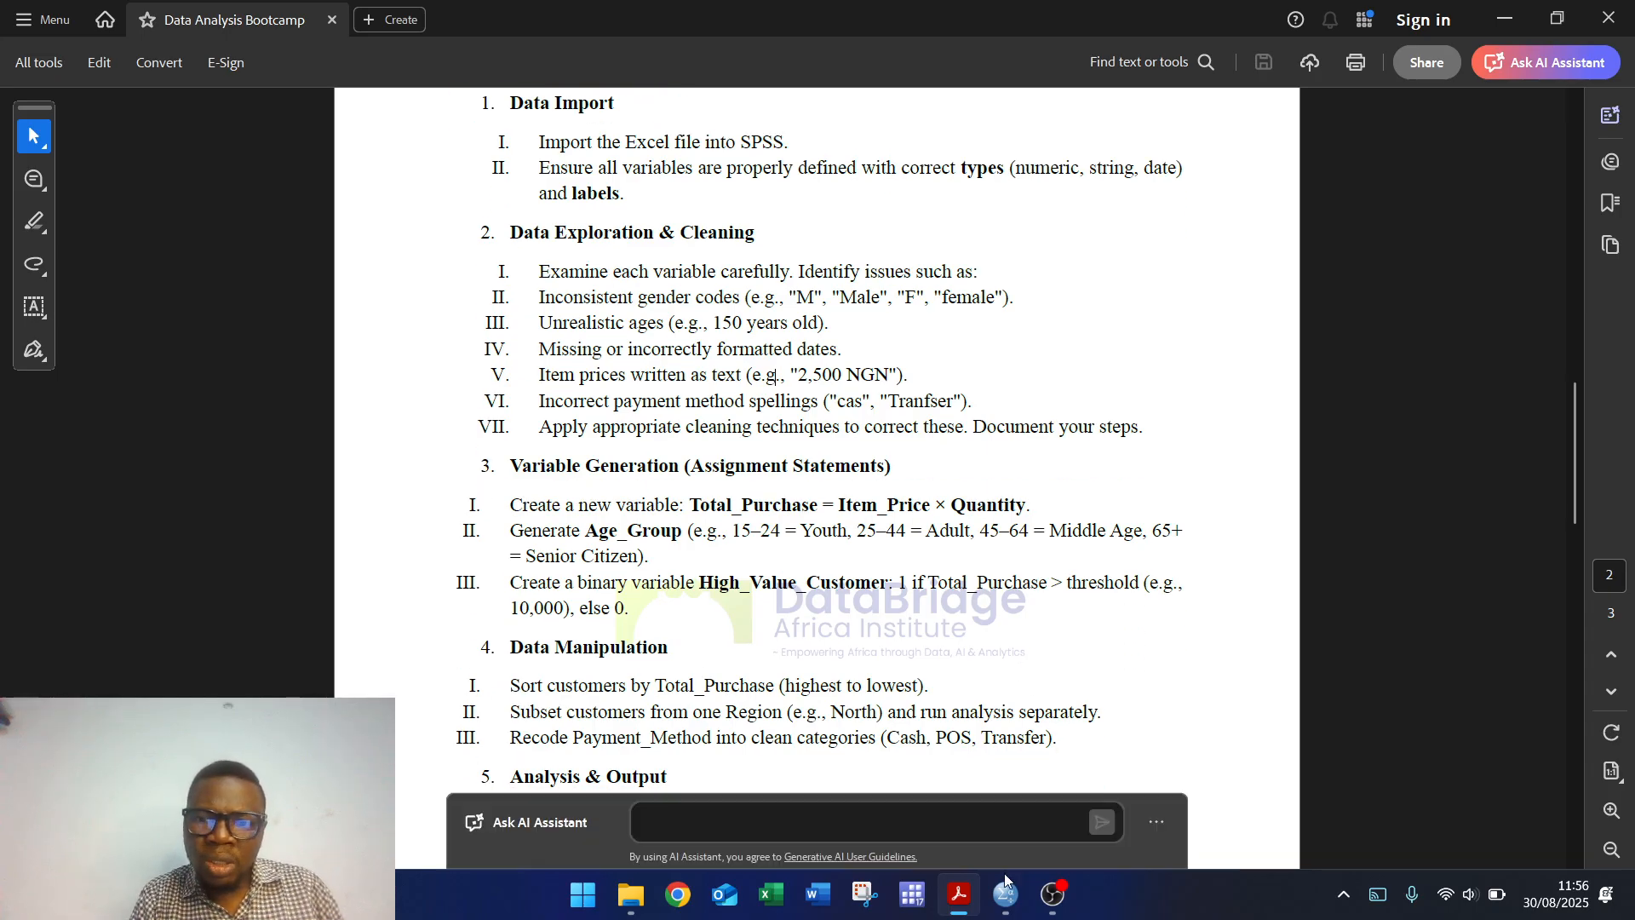
{"action": "mouse_move", "coordinate": [1006, 894]}
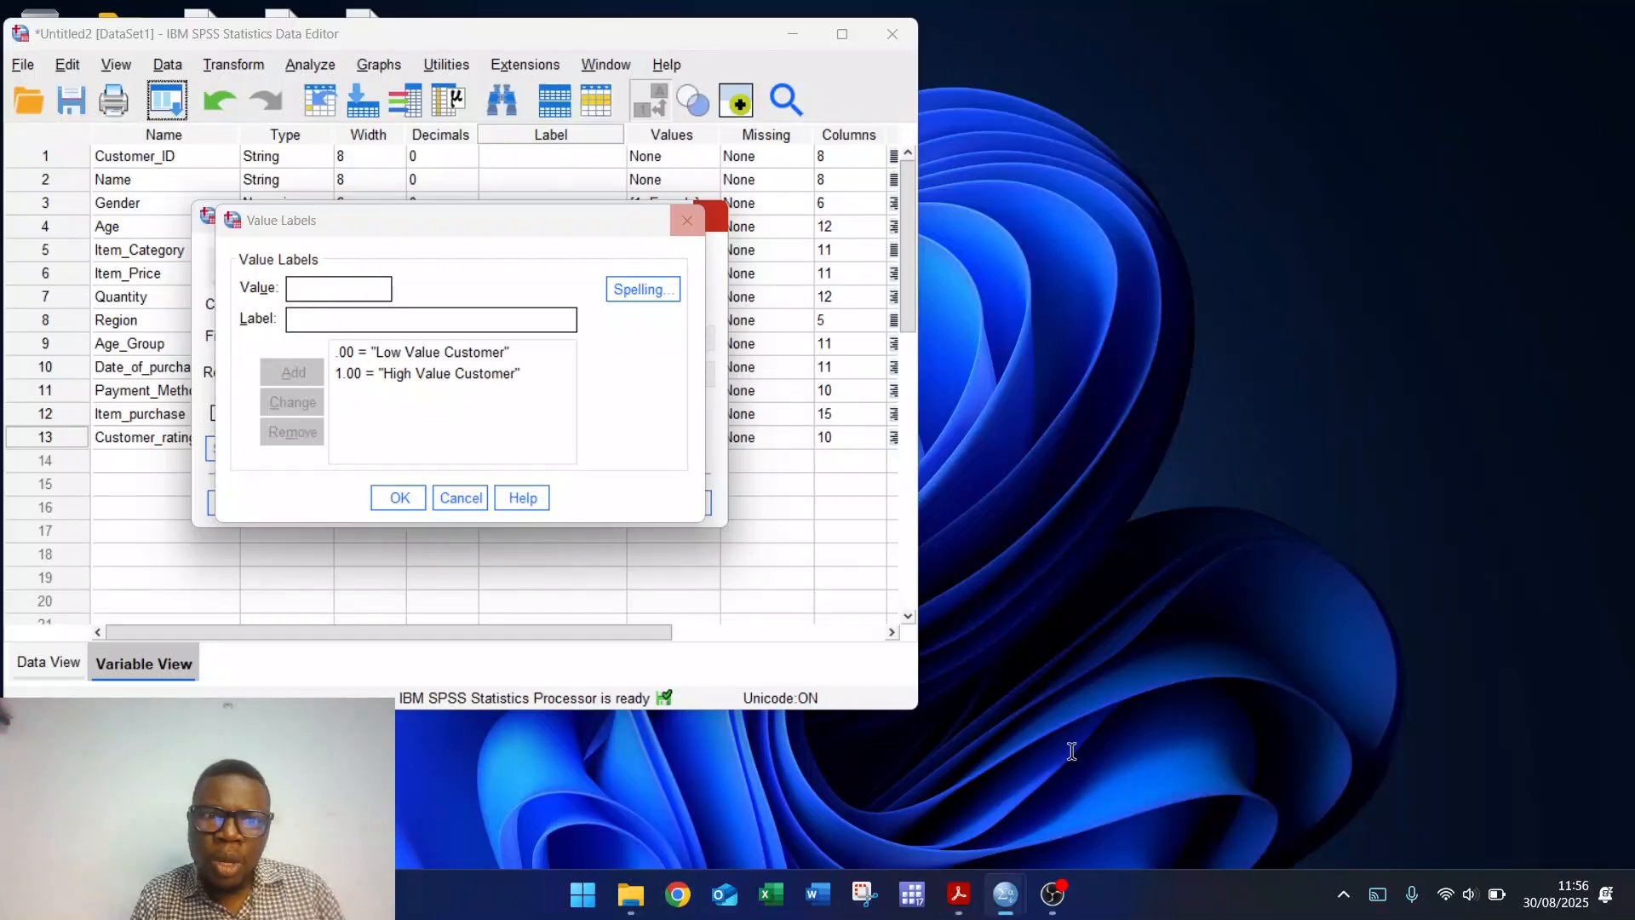
{"action": "left_click", "coordinate": [1081, 788]}
Step: Switch the Data Editor to Data View and open the Data menu
{"action": "left_click", "coordinate": [40, 673]}
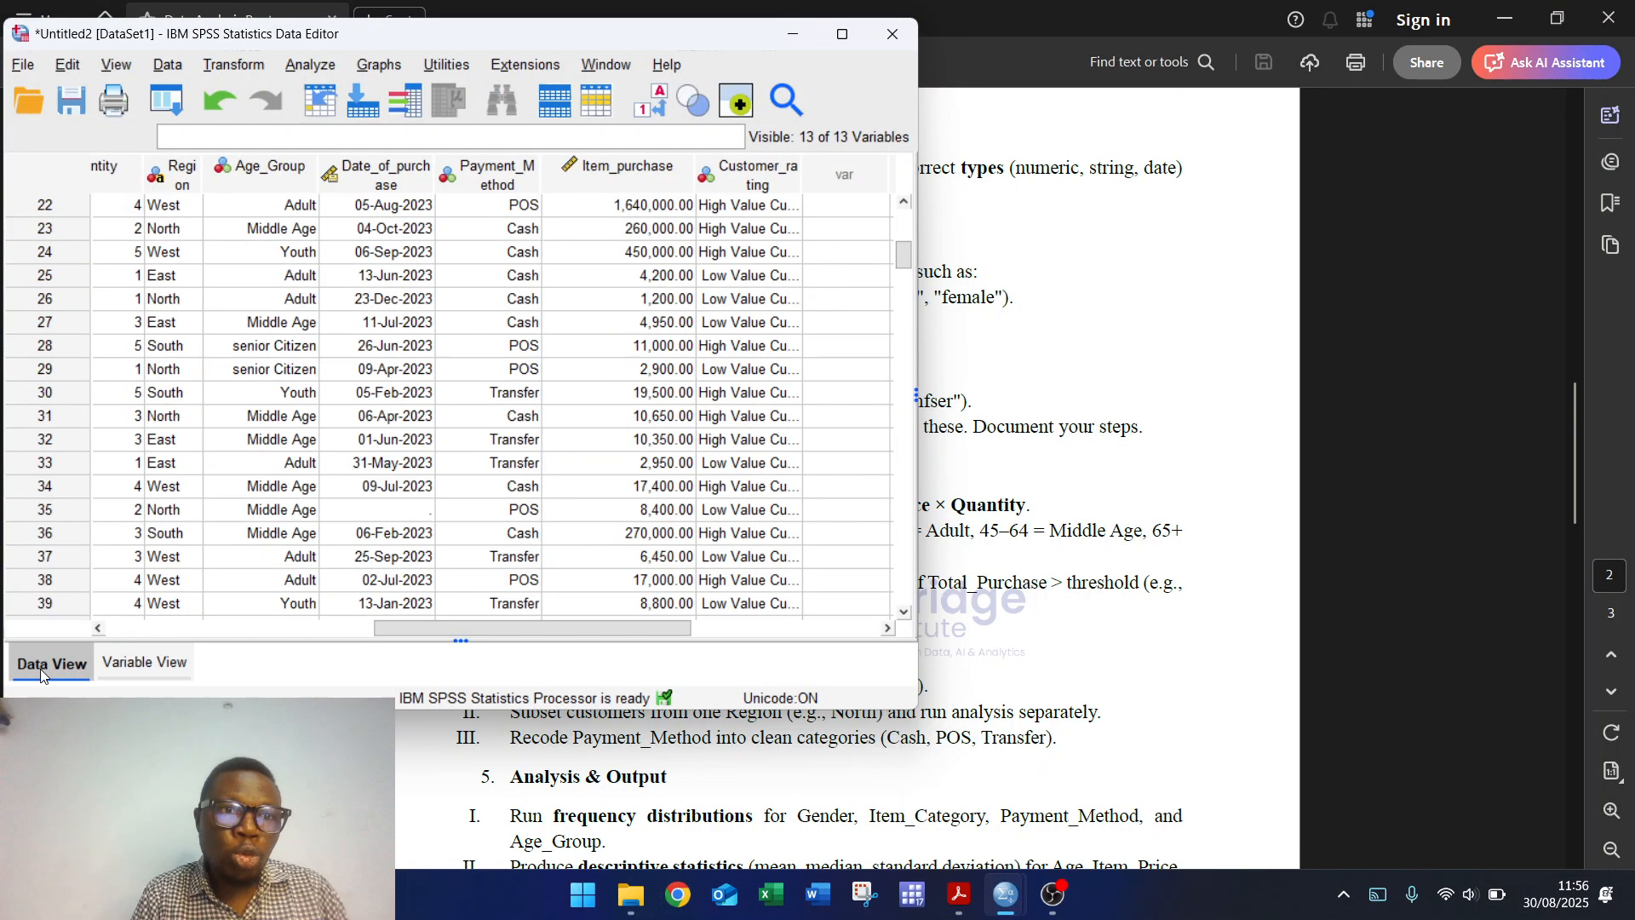
{"action": "left_click", "coordinate": [167, 65]}
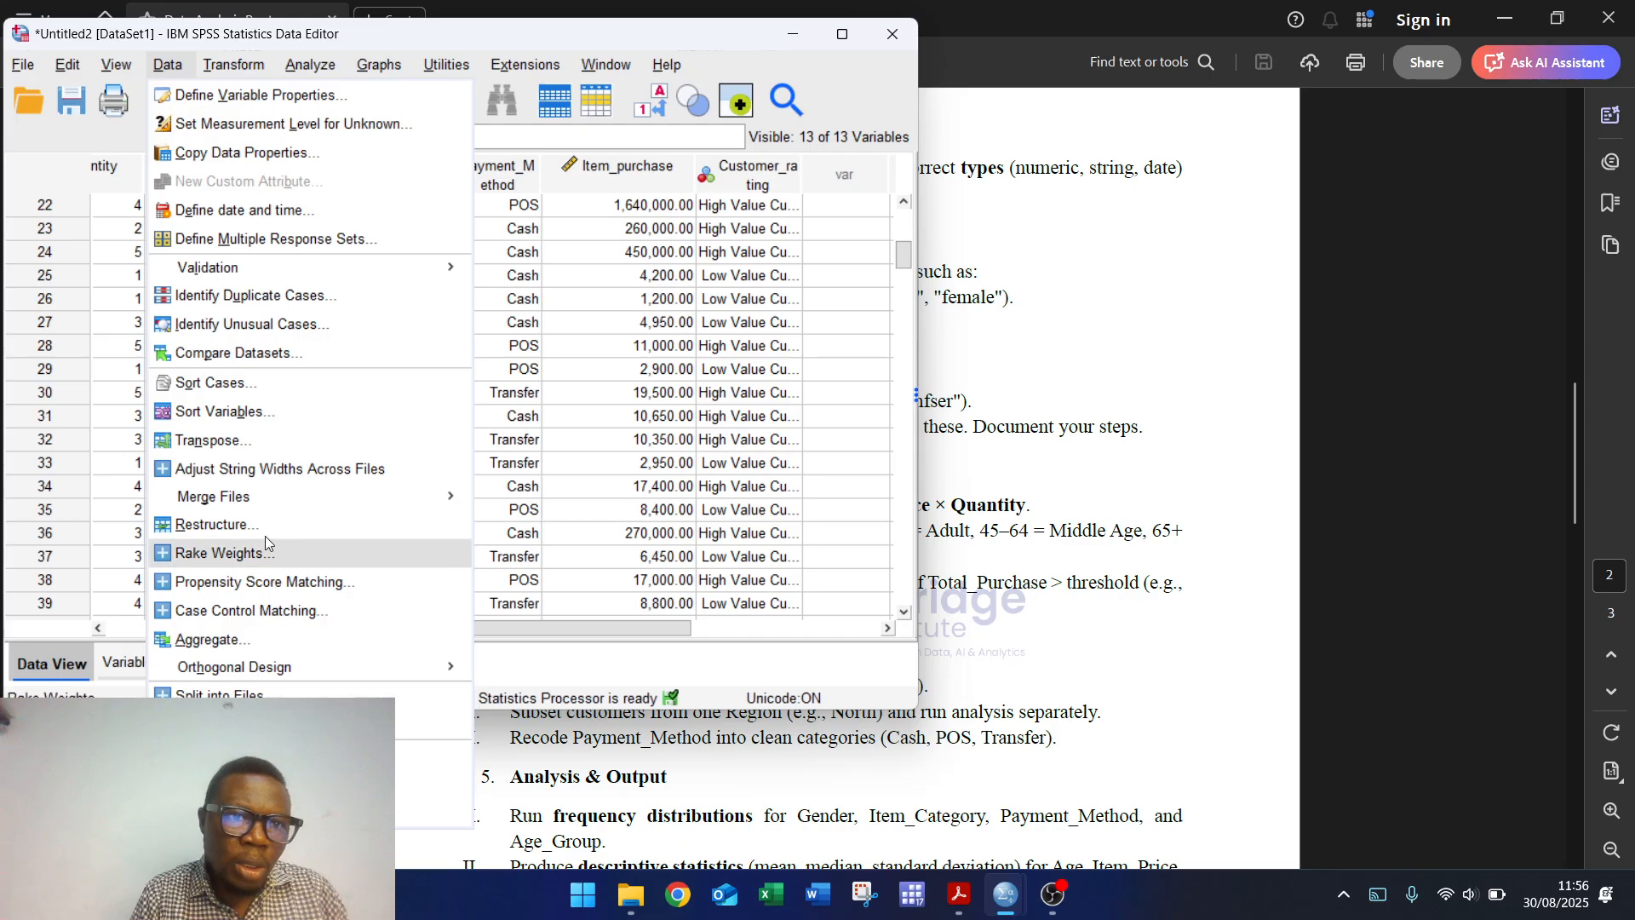
Step: Sort all cases in ascending order by Price of Item Purchased (Item_purchase)
{"action": "left_click", "coordinate": [263, 386]}
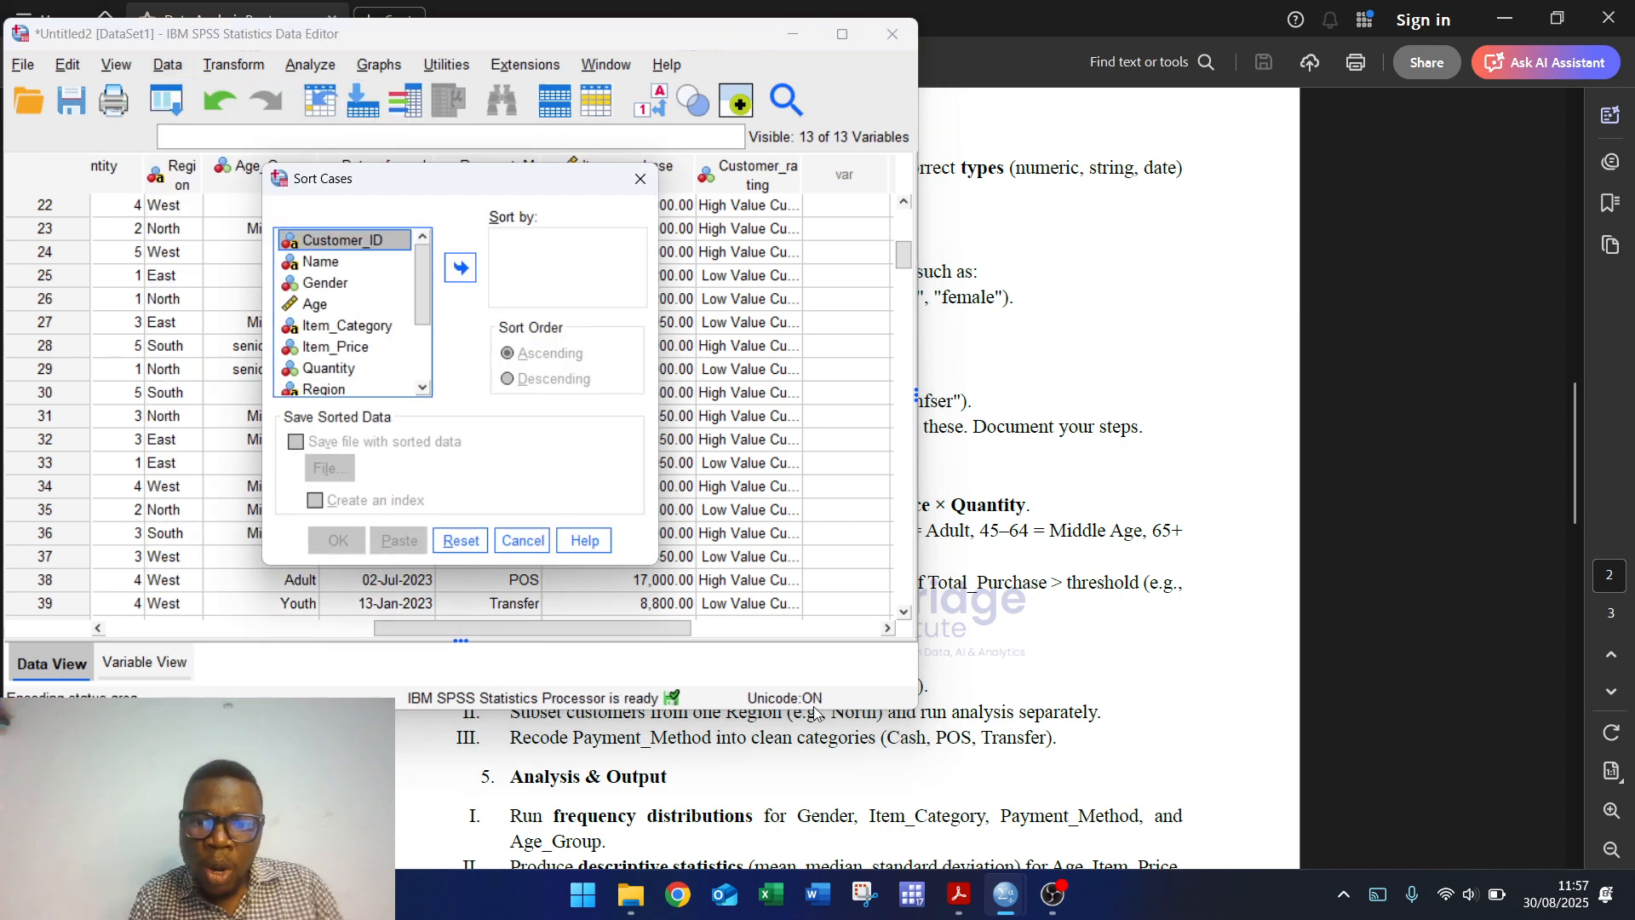
{"action": "left_click", "coordinate": [1126, 628]}
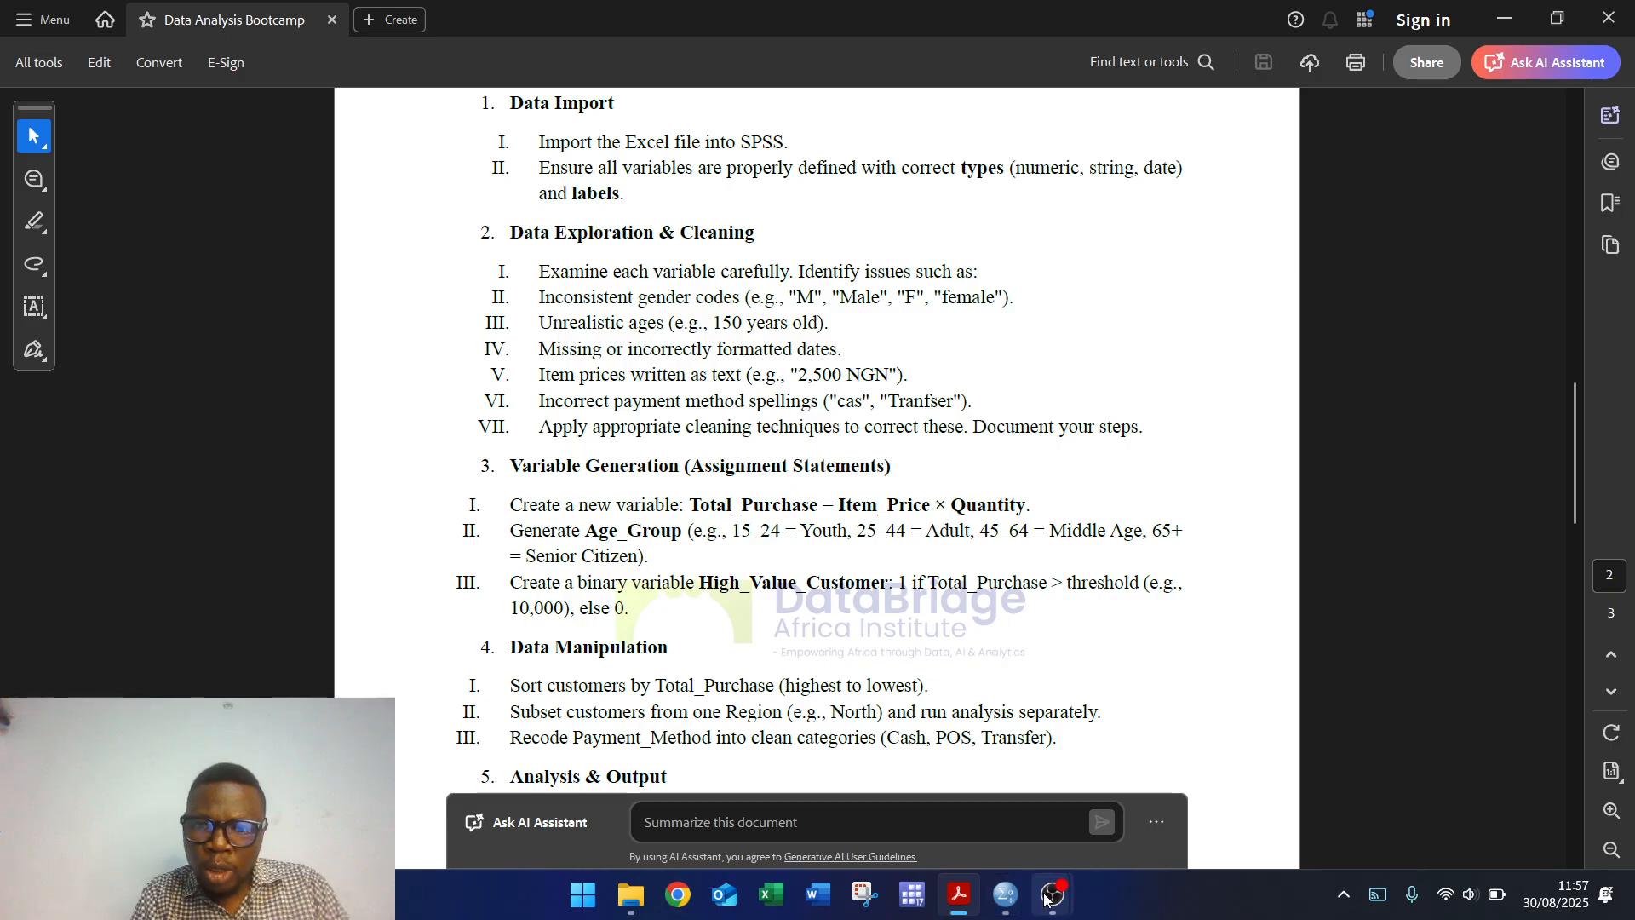
{"action": "mouse_move", "coordinate": [1045, 898]}
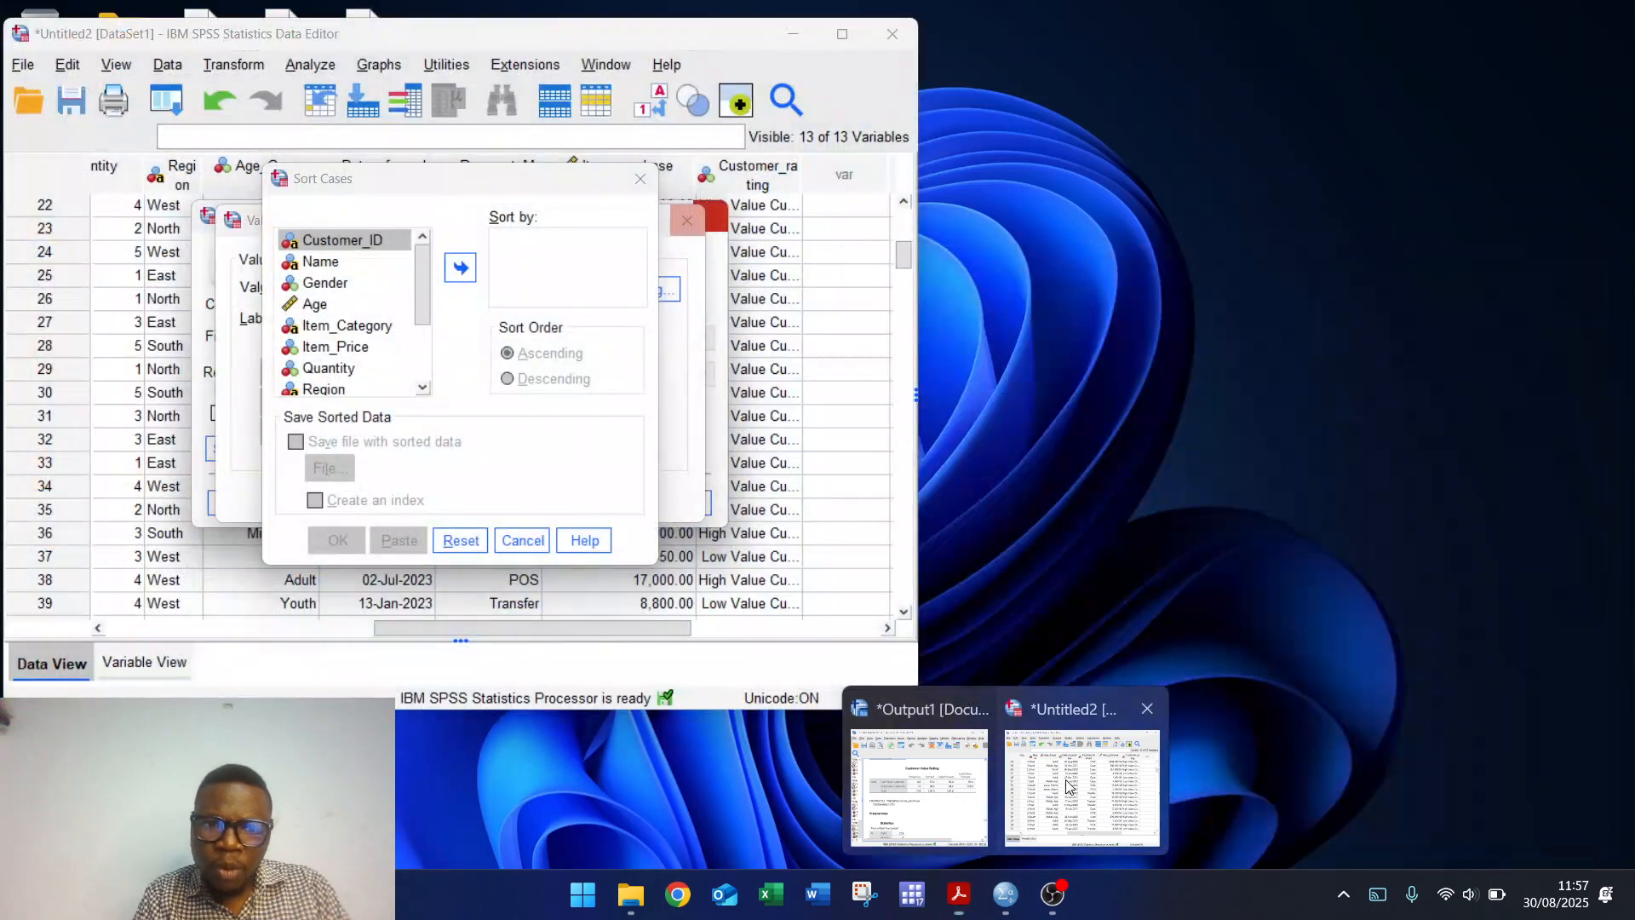
{"action": "left_click", "coordinate": [1063, 784]}
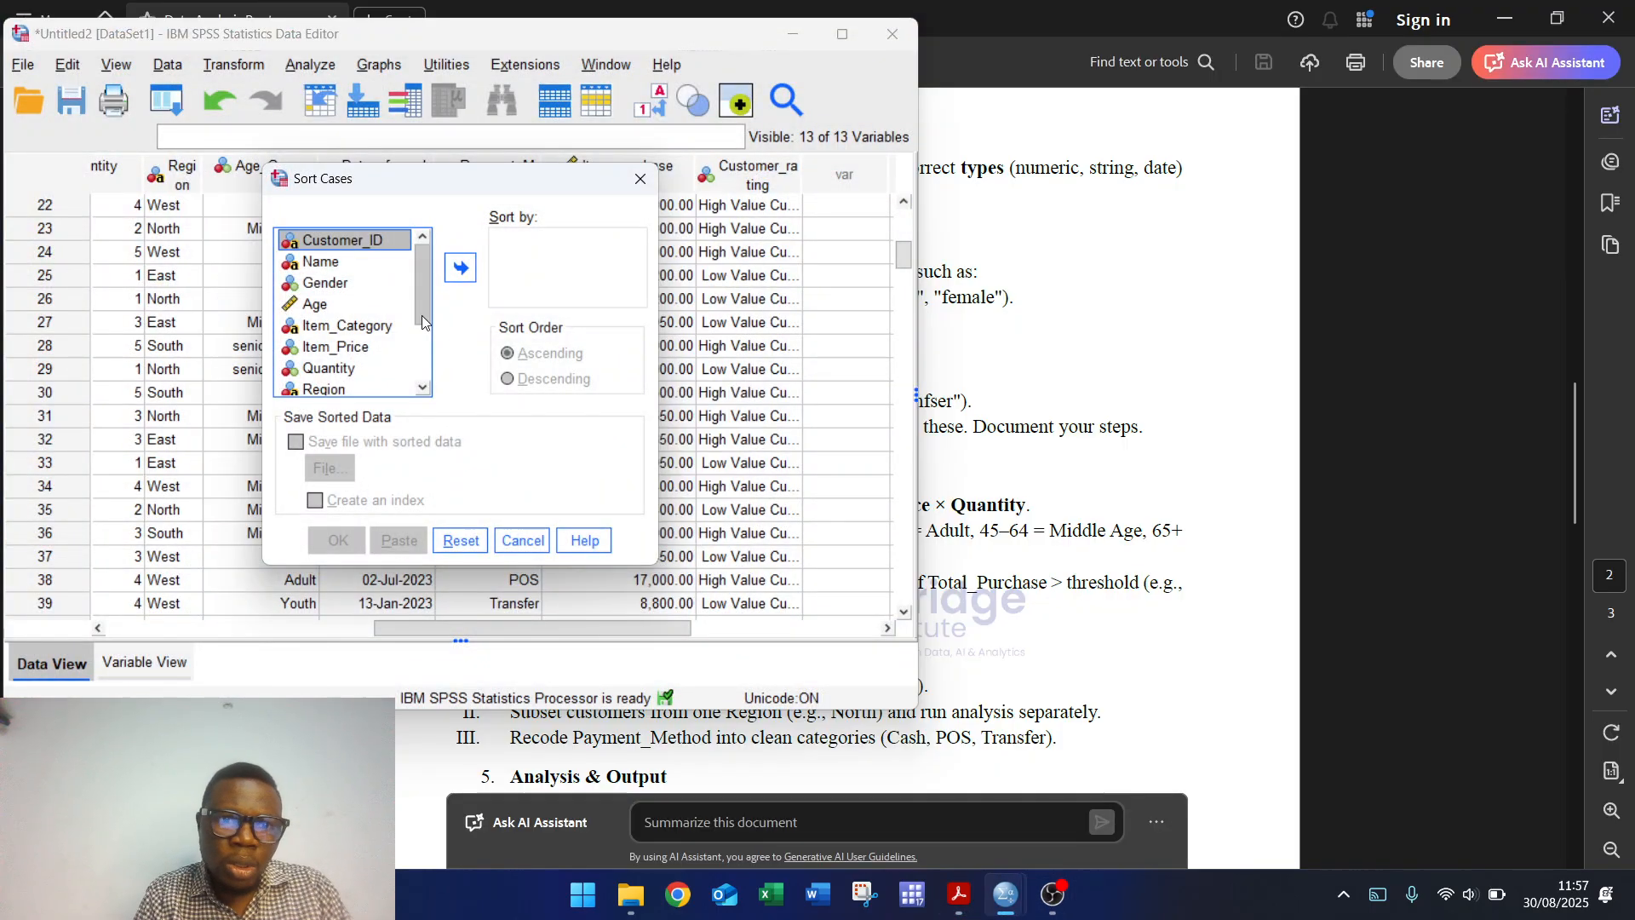
{"action": "left_click_drag", "start_coordinate": [421, 289], "coordinate": [429, 360]}
{"action": "left_click", "coordinate": [340, 364]}
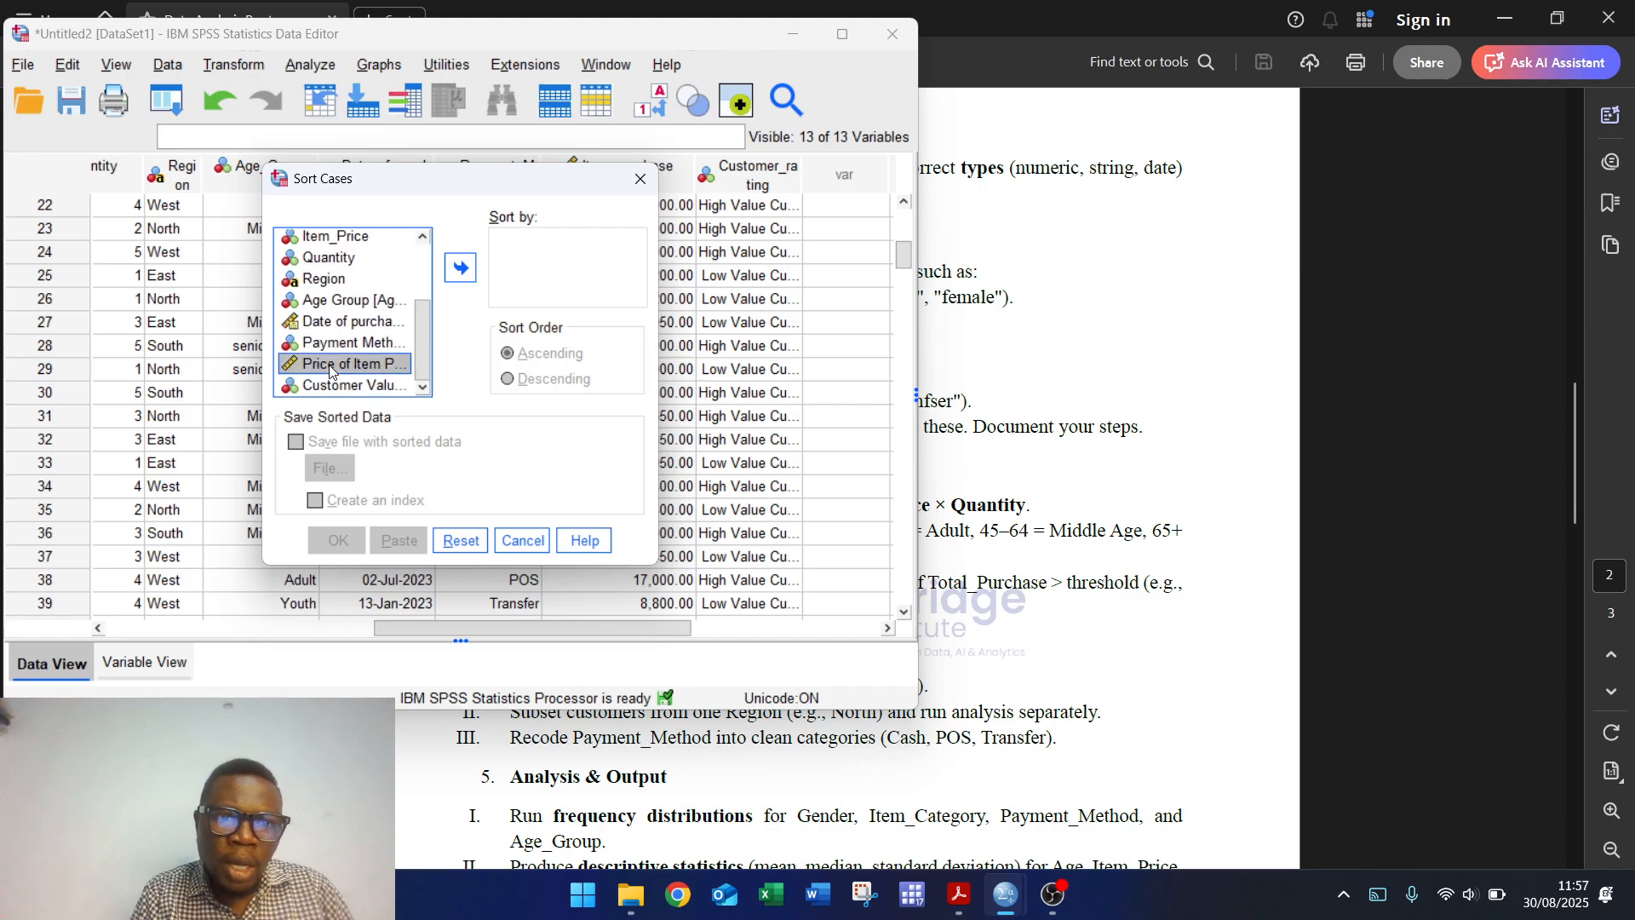
{"action": "left_click", "coordinate": [459, 268]}
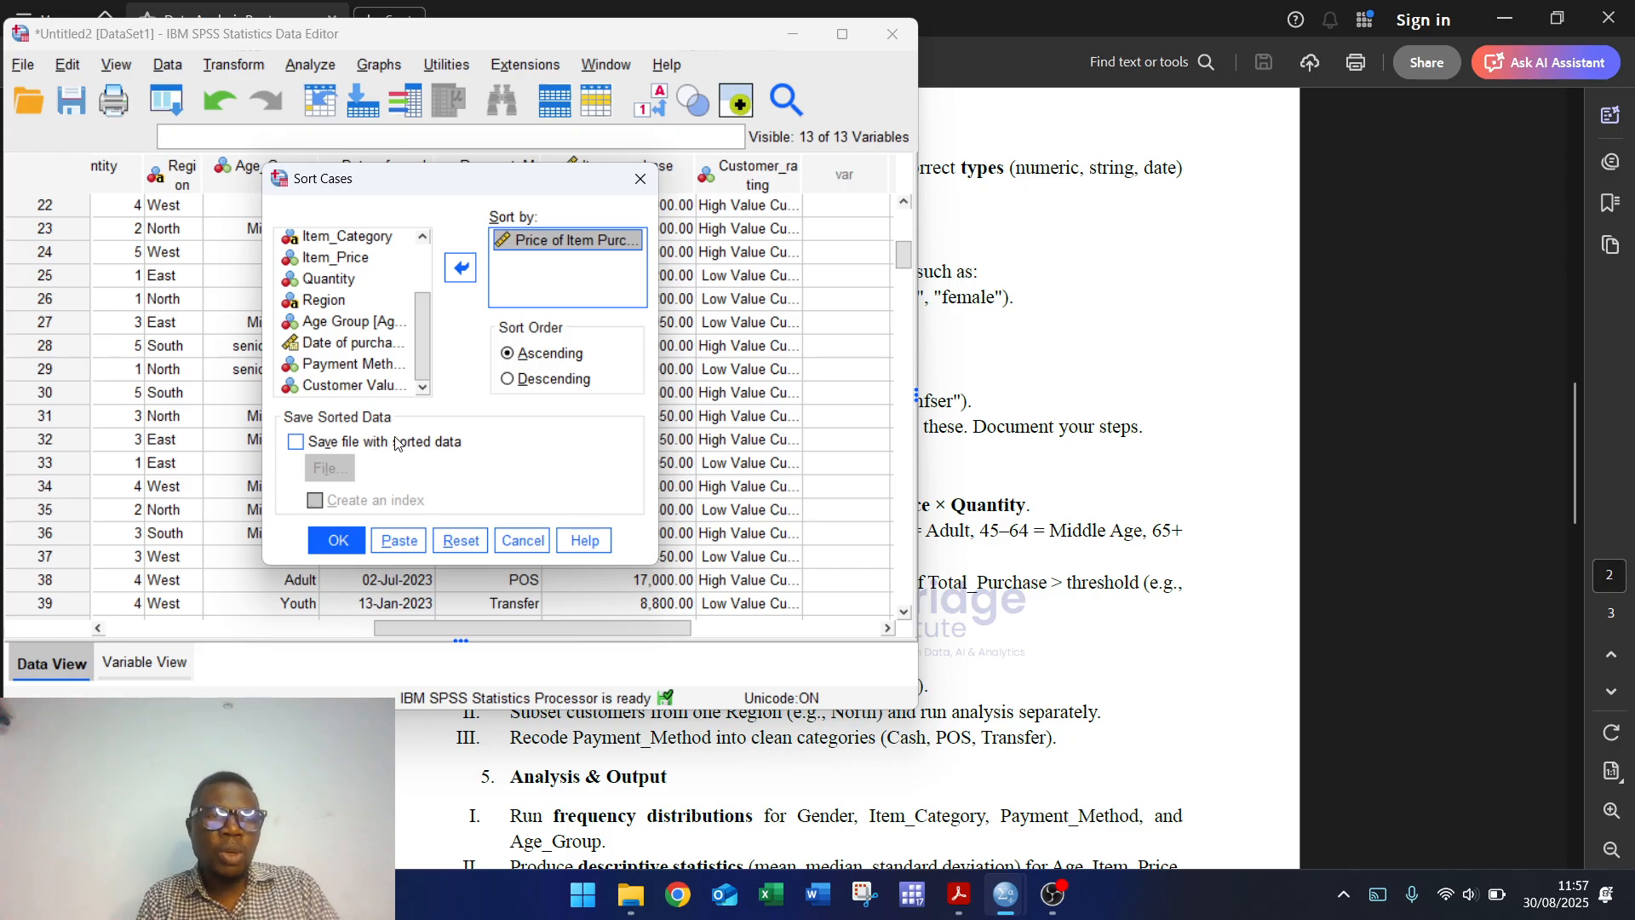
{"action": "left_click", "coordinate": [335, 541]}
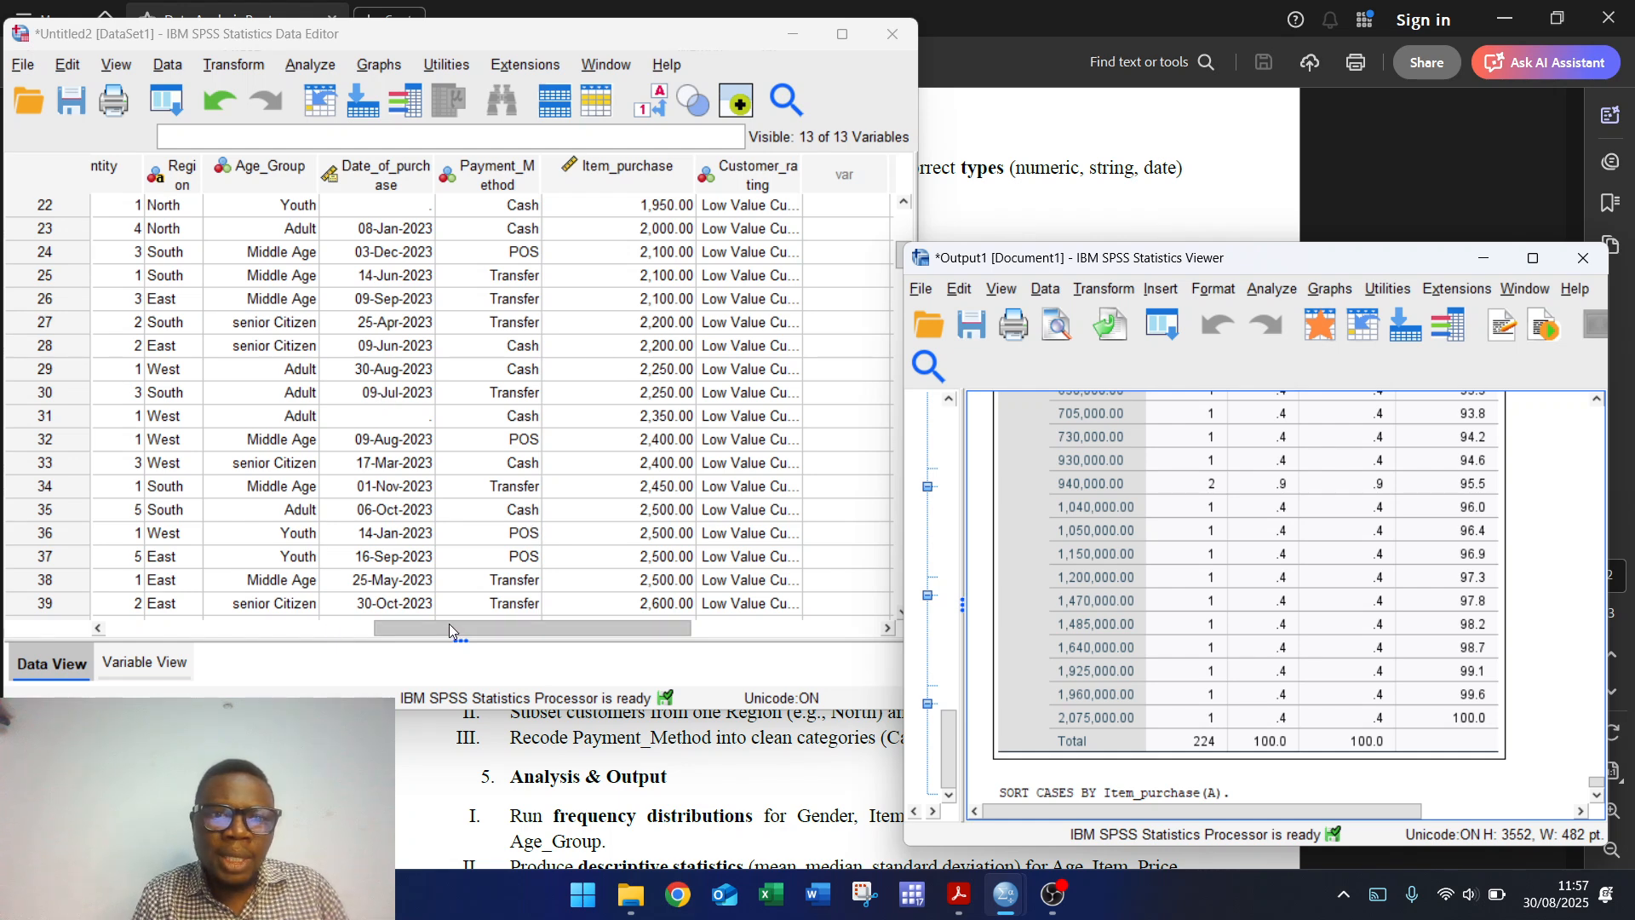
Step: Review the output and the instructions PDF, then return to the SPSS Data Editor
{"action": "mouse_move", "coordinate": [448, 623]}
{"action": "left_mouse_down"}
{"action": "mouse_move", "coordinate": [518, 616]}
{"action": "mouse_move", "coordinate": [468, 620]}
{"action": "left_mouse_up"}
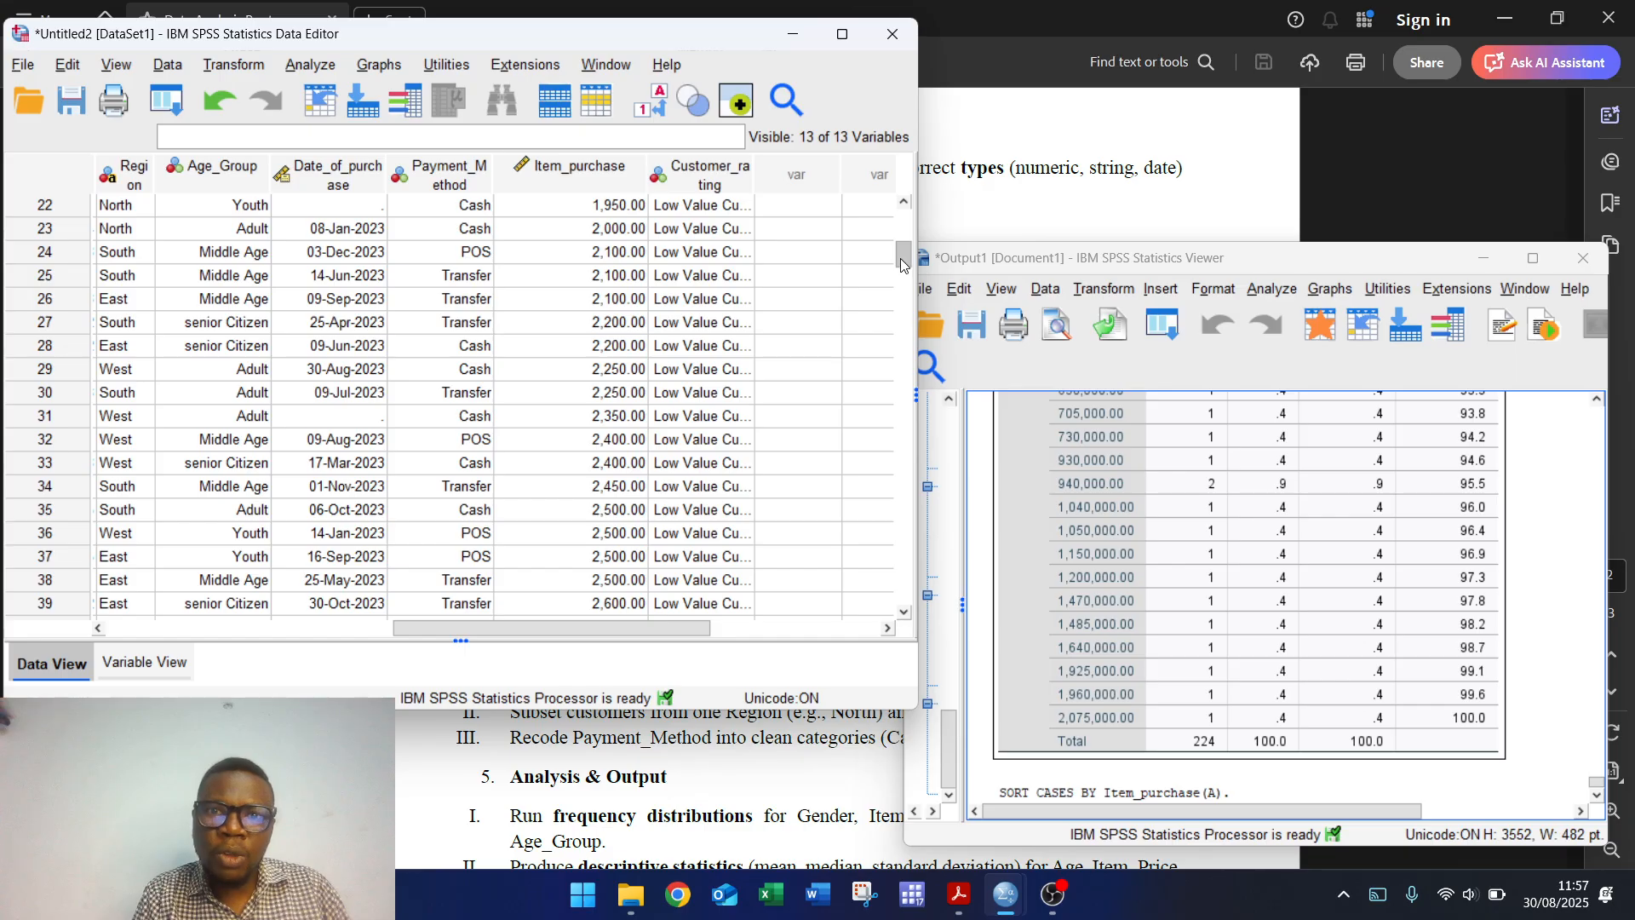
{"action": "left_click_drag", "start_coordinate": [901, 258], "coordinate": [908, 219]}
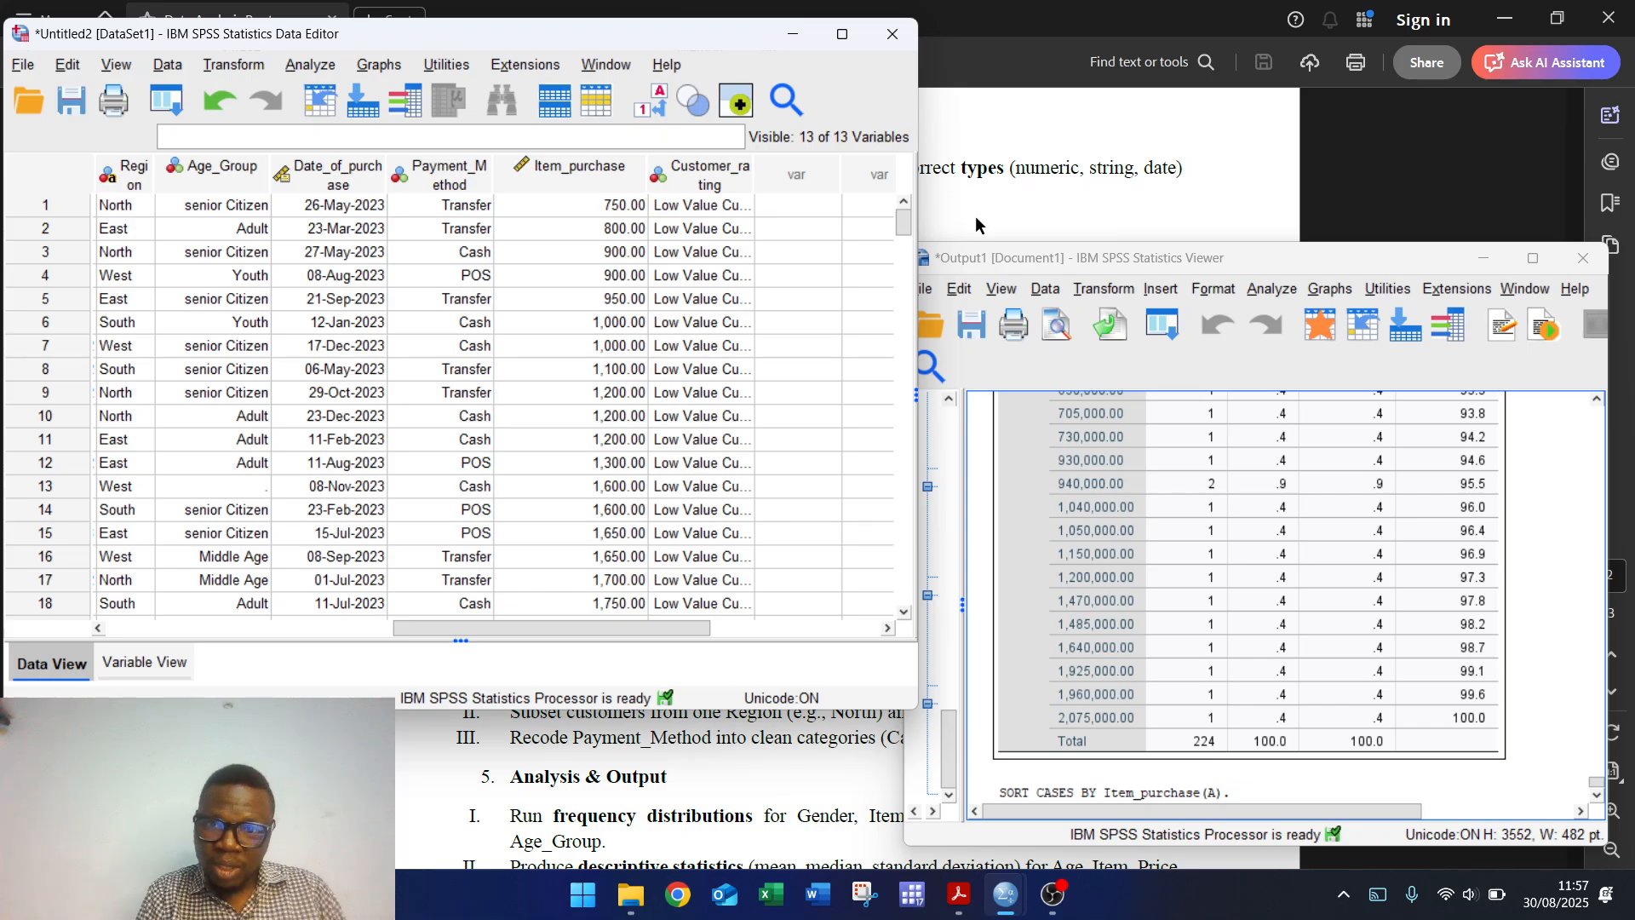
{"action": "left_click", "coordinate": [1069, 198]}
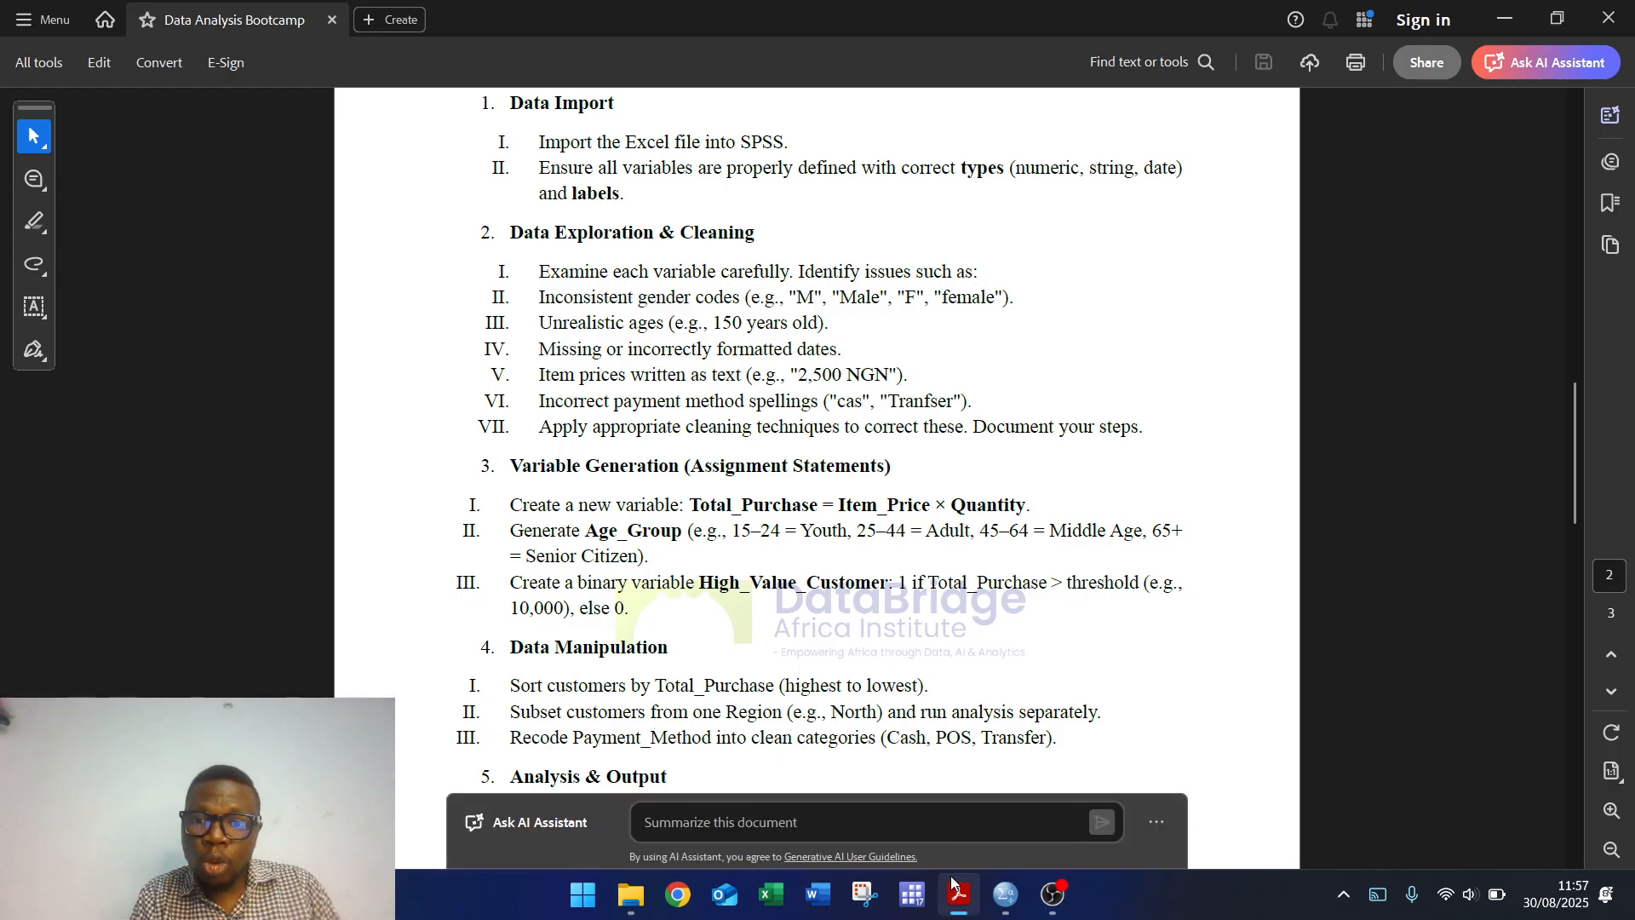
{"action": "mouse_move", "coordinate": [1005, 894]}
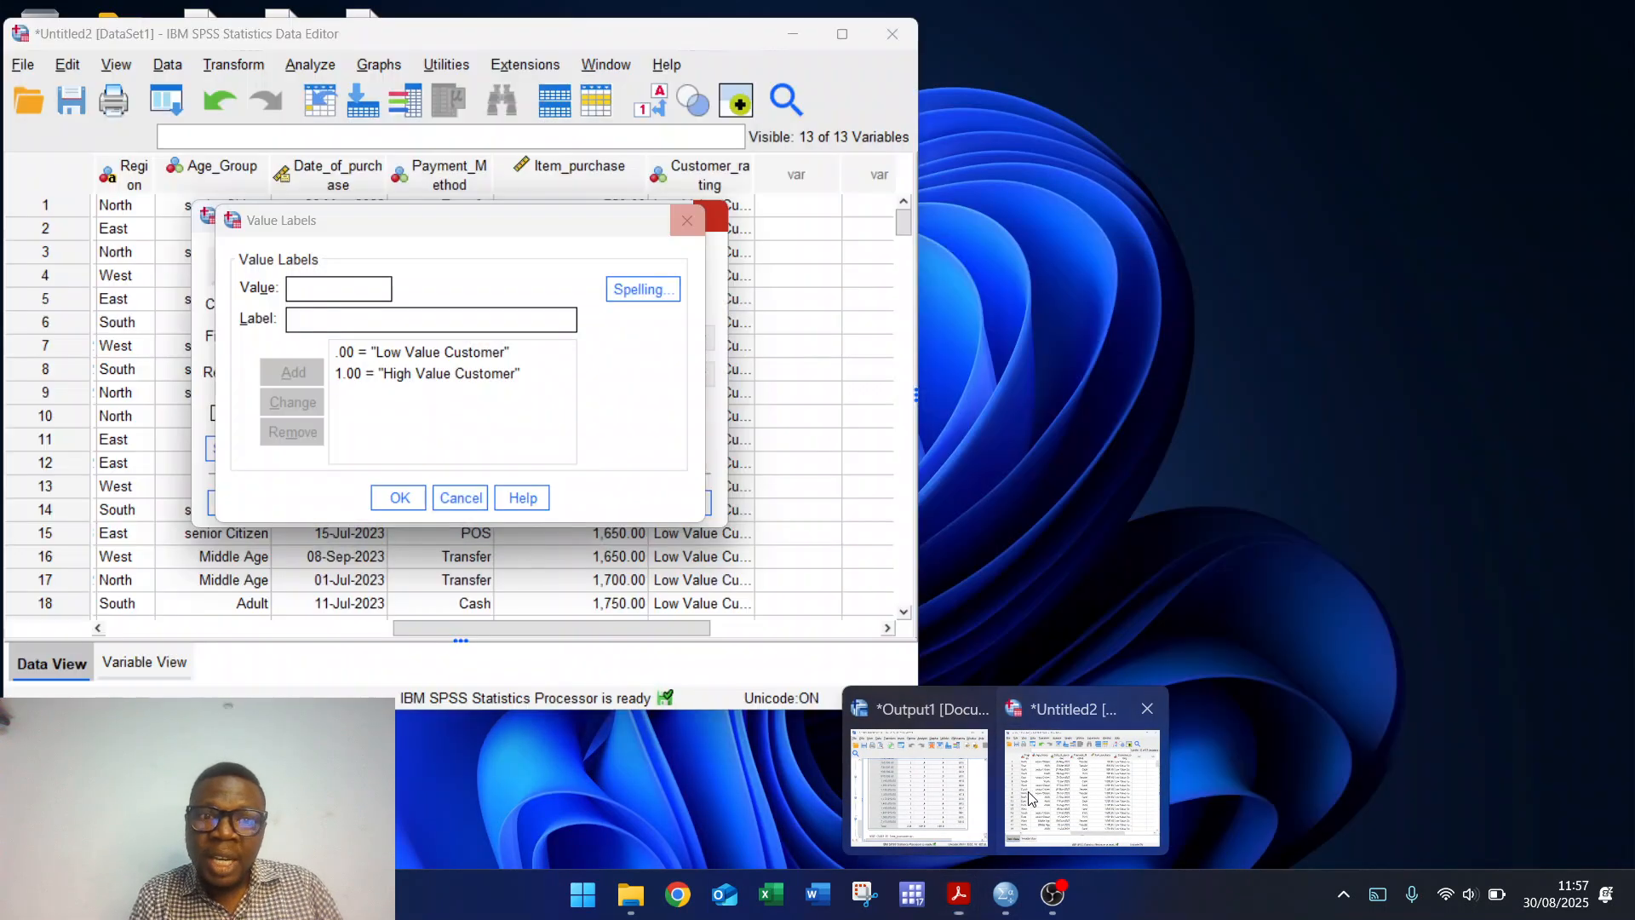
{"action": "left_click", "coordinate": [1032, 799]}
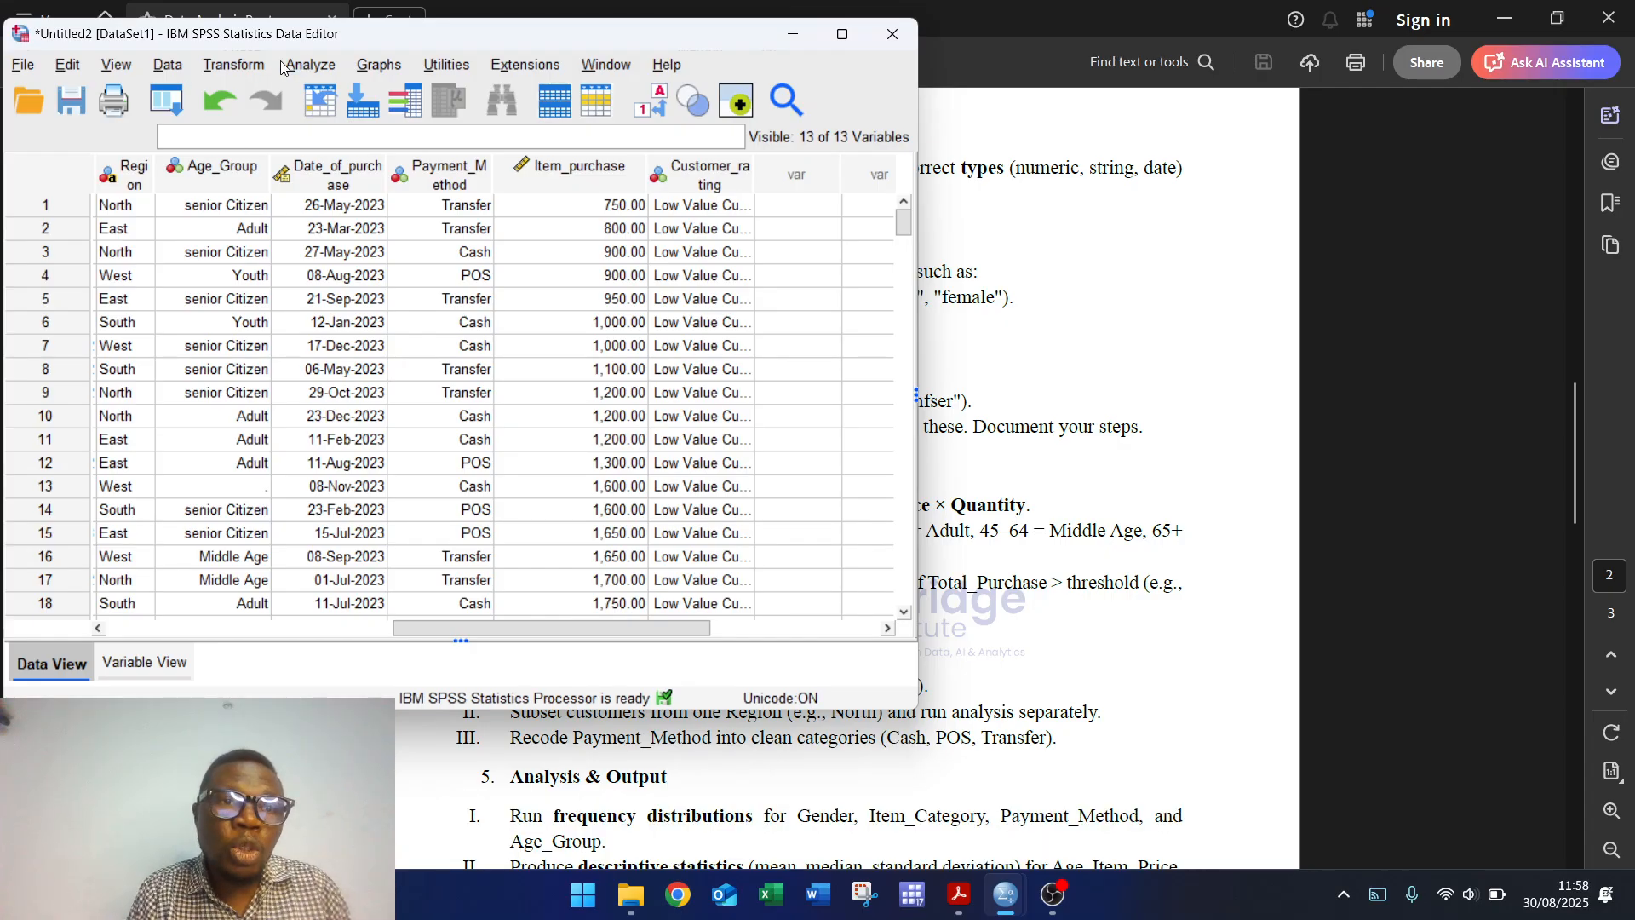
Step: Start Data > Split into Files and browse for an output file directory
{"action": "left_click", "coordinate": [168, 65]}
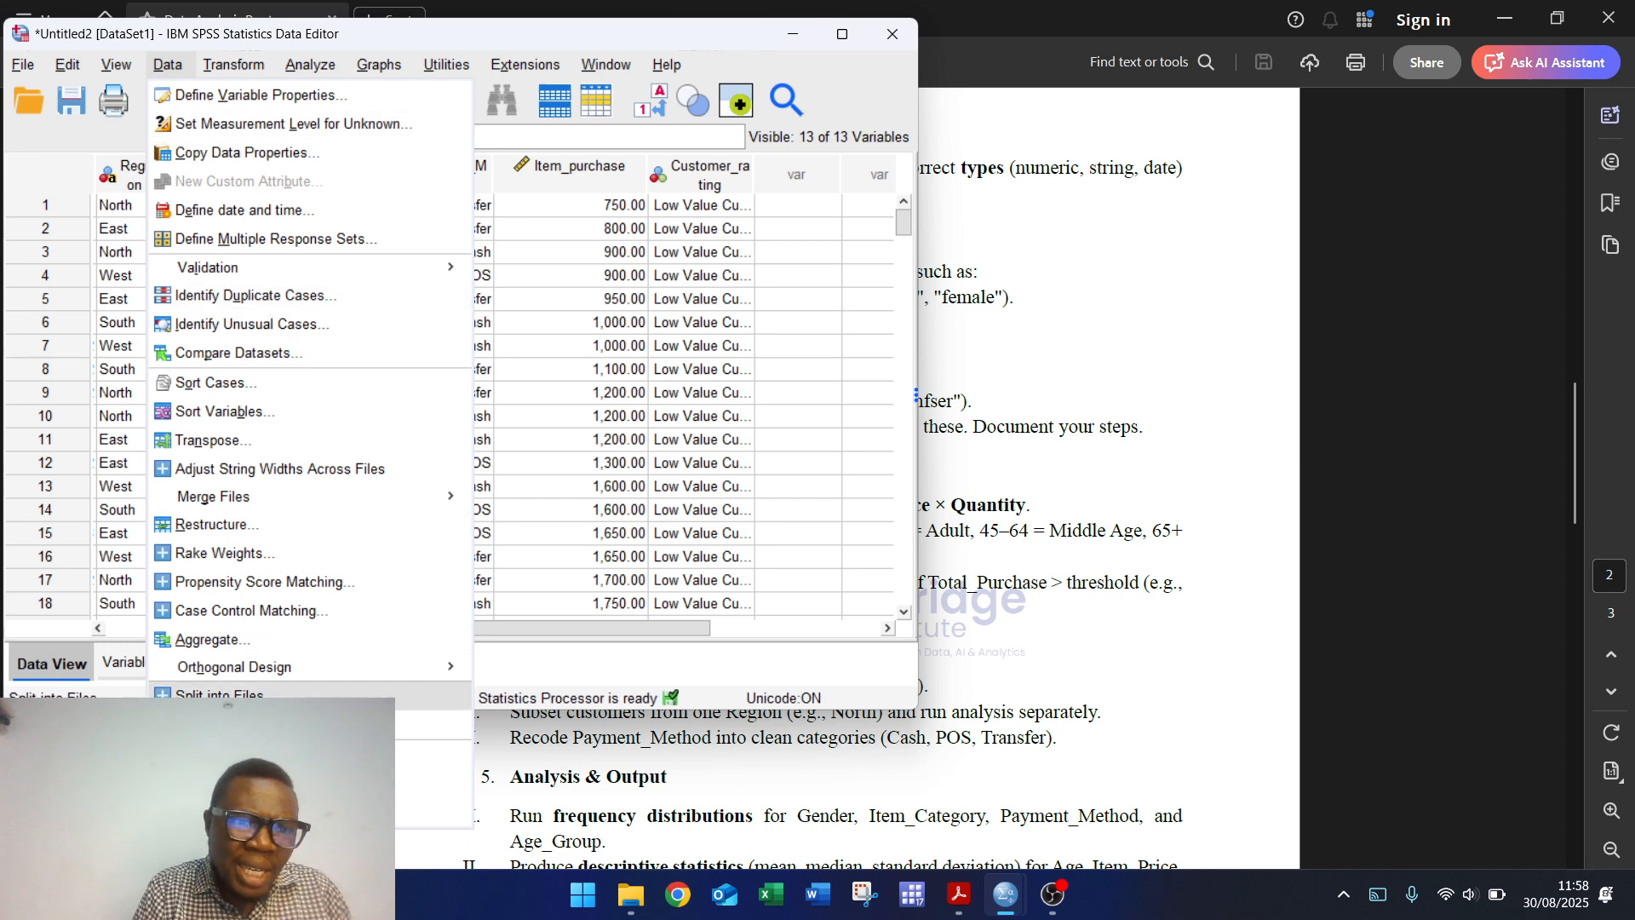
{"action": "left_click", "coordinate": [257, 695]}
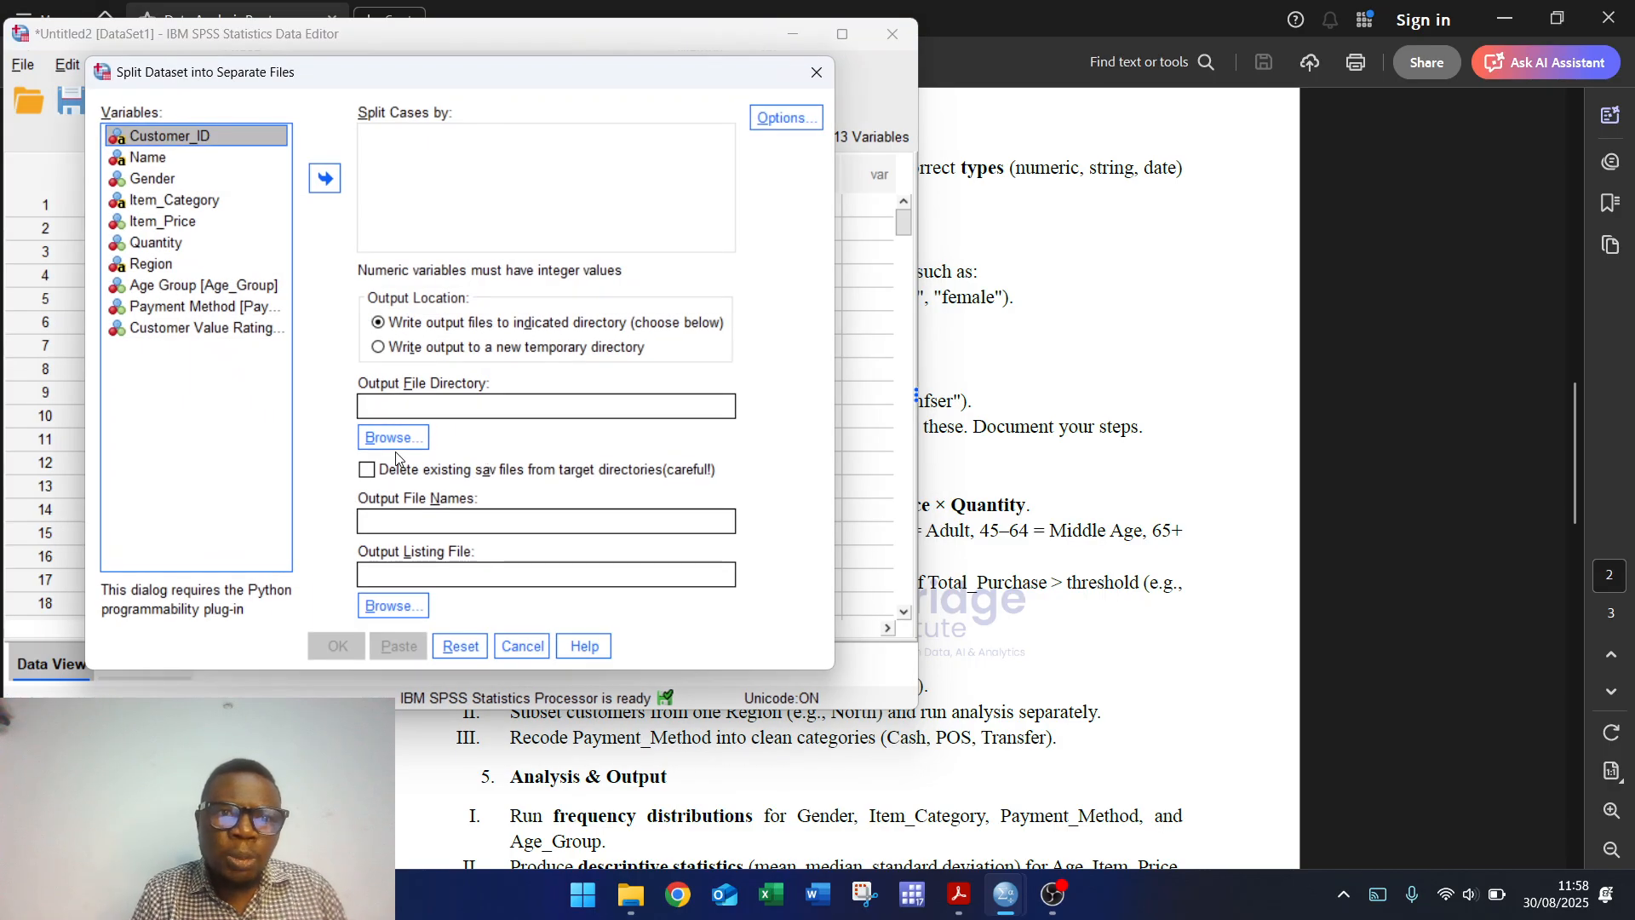
{"action": "left_click", "coordinate": [397, 439]}
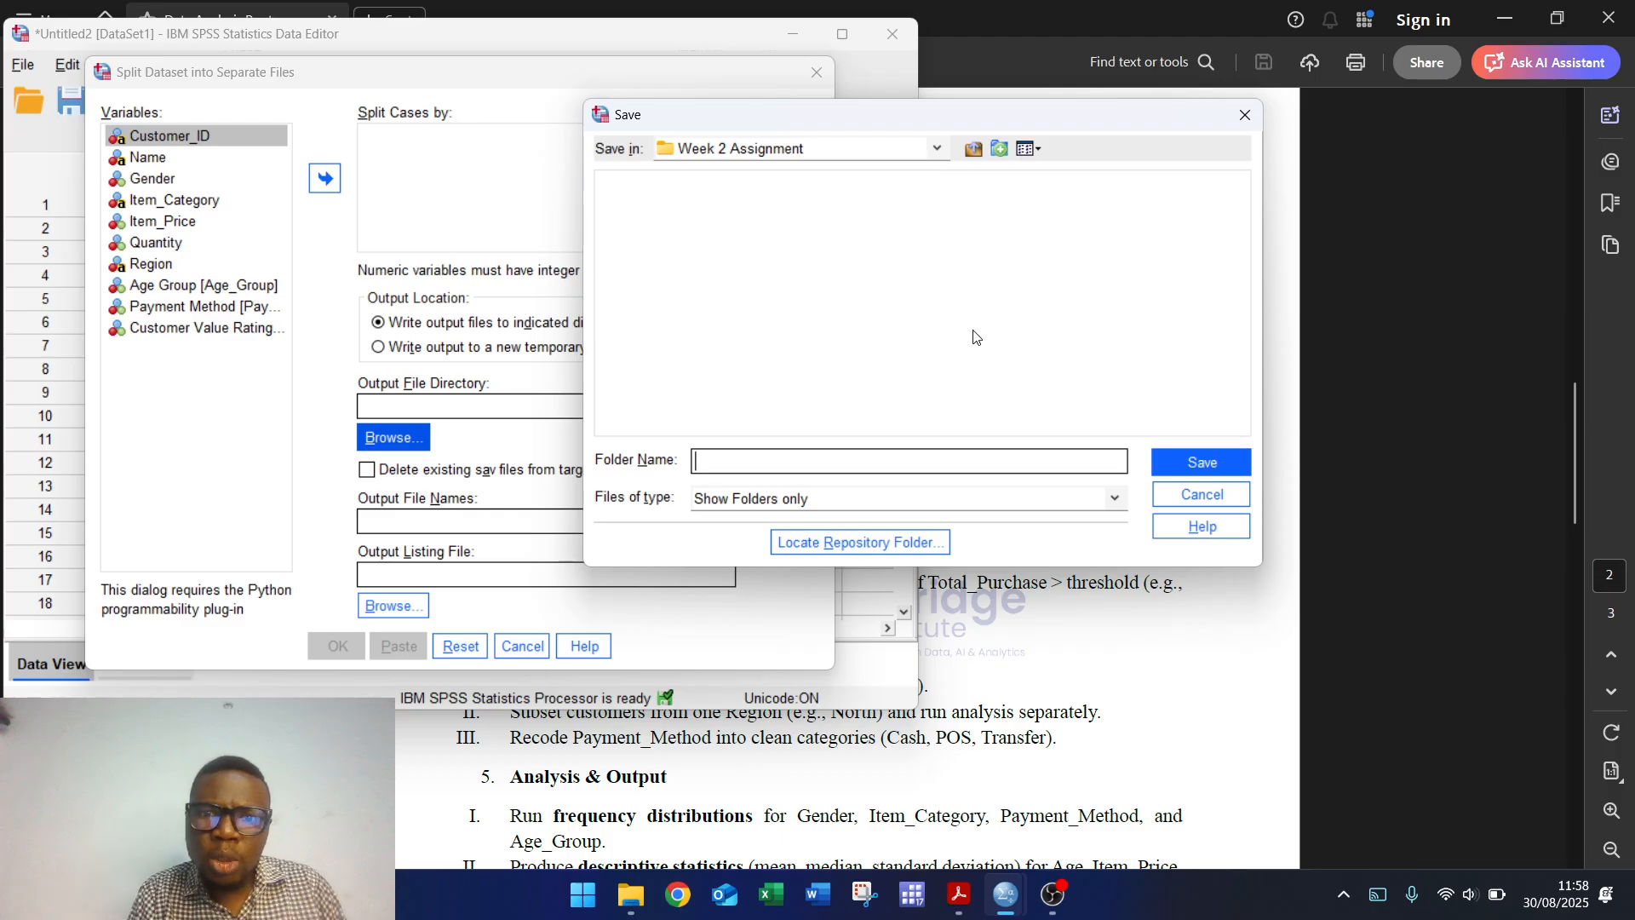
Step: Set the output directory to DATABRIDGE AFRICA > Statisitcs Graduate clinic > Cohort 1
{"action": "left_click", "coordinate": [777, 151]}
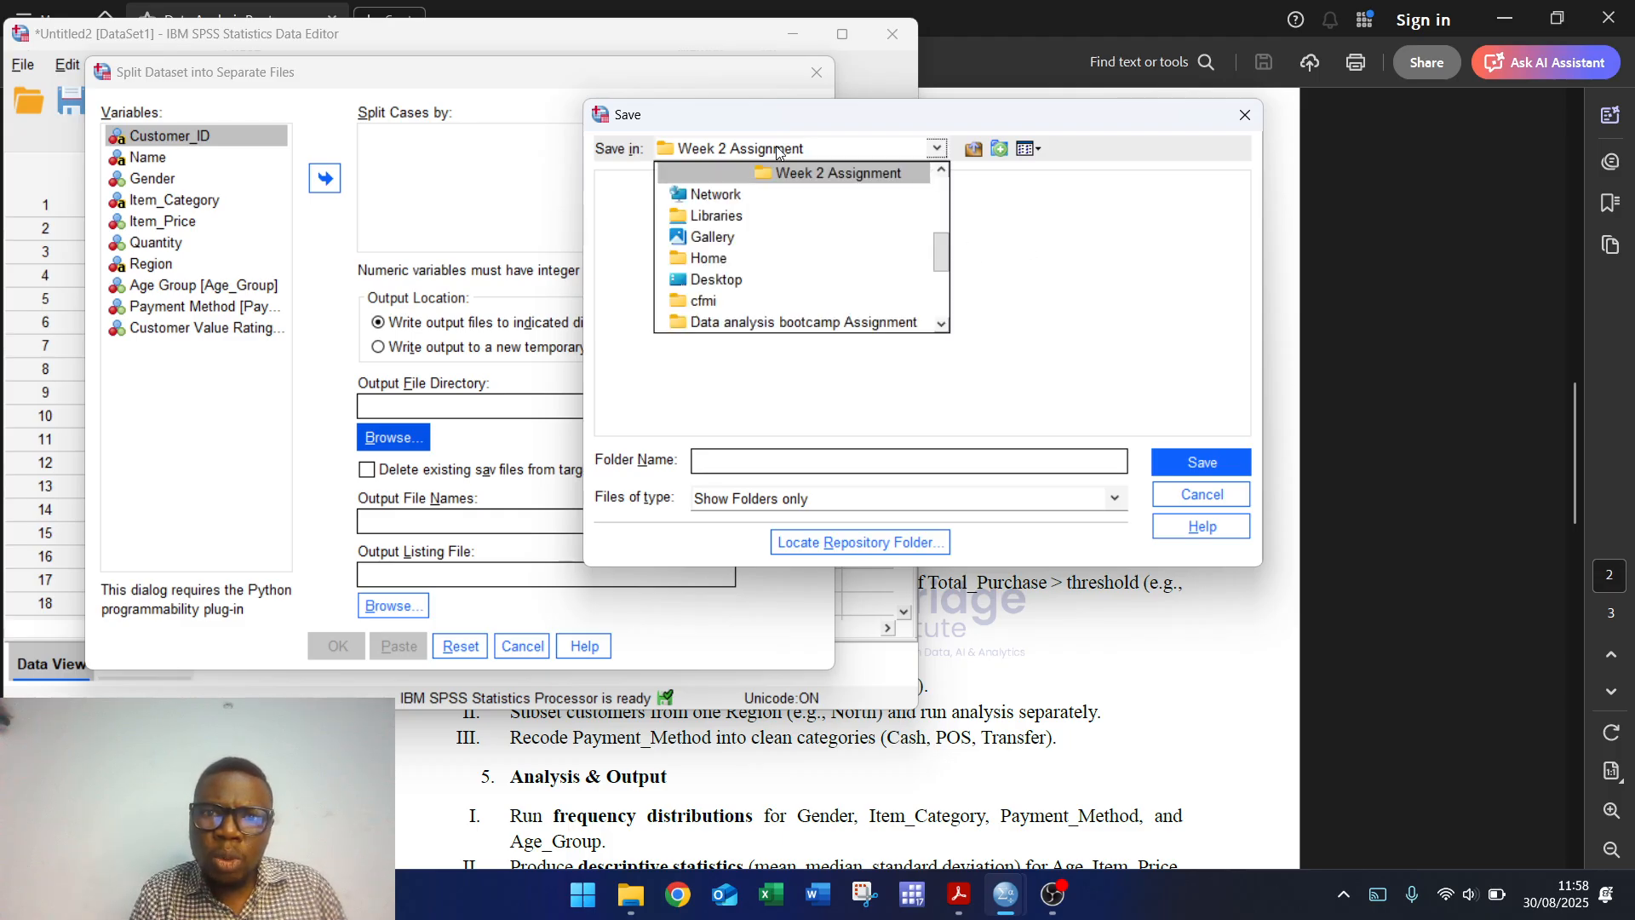
{"action": "left_click", "coordinate": [824, 173]}
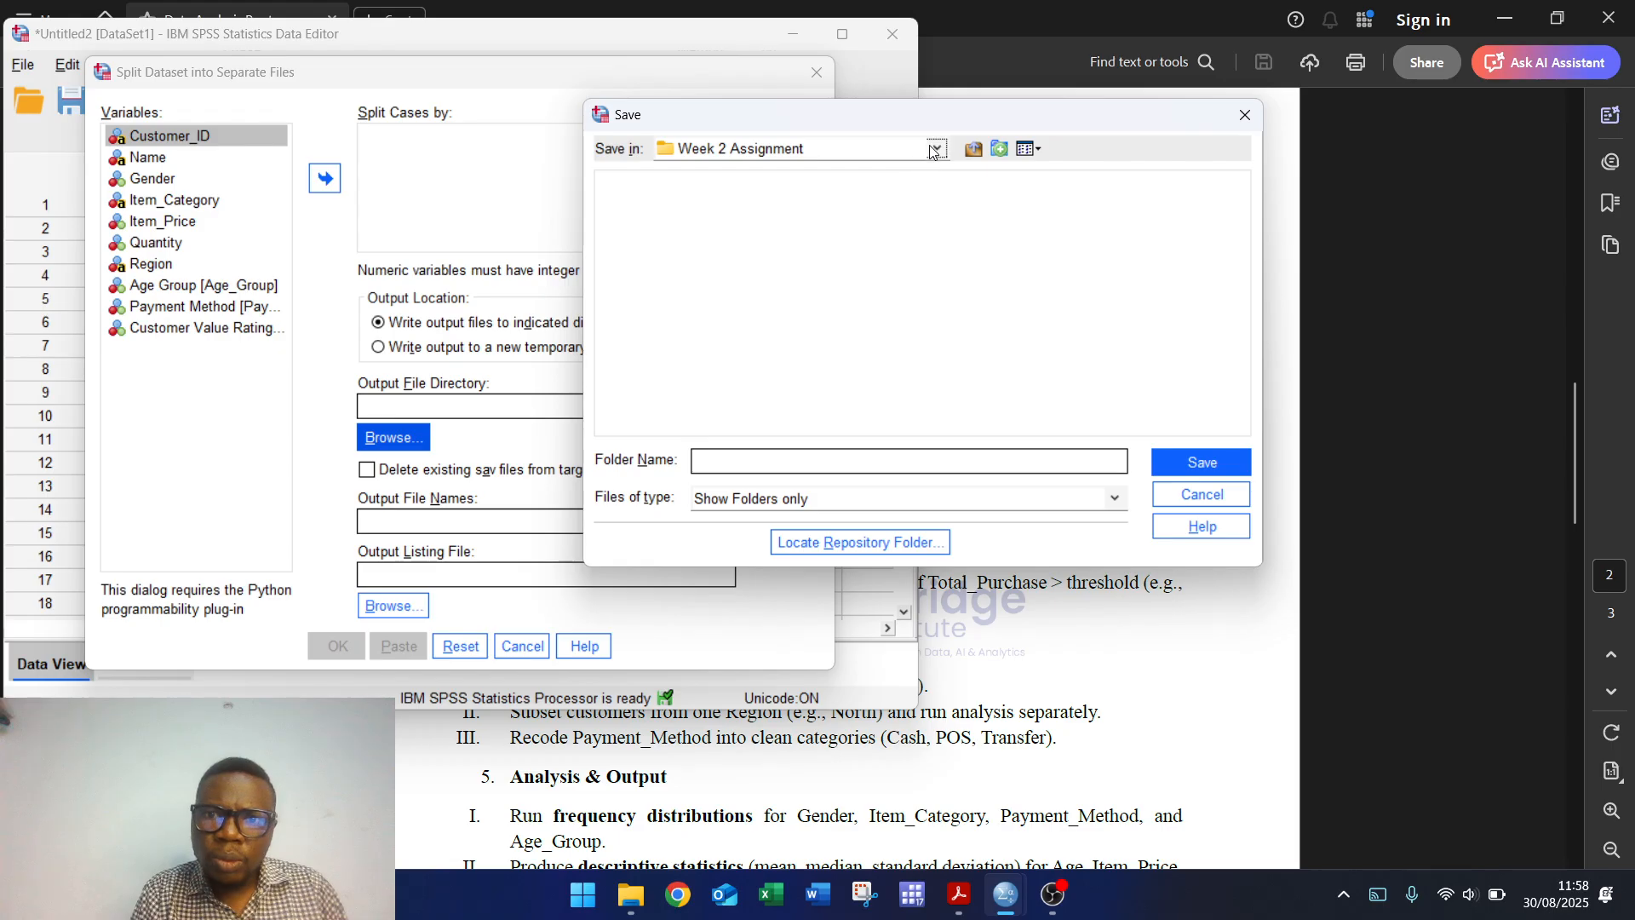
{"action": "left_click", "coordinate": [1173, 468]}
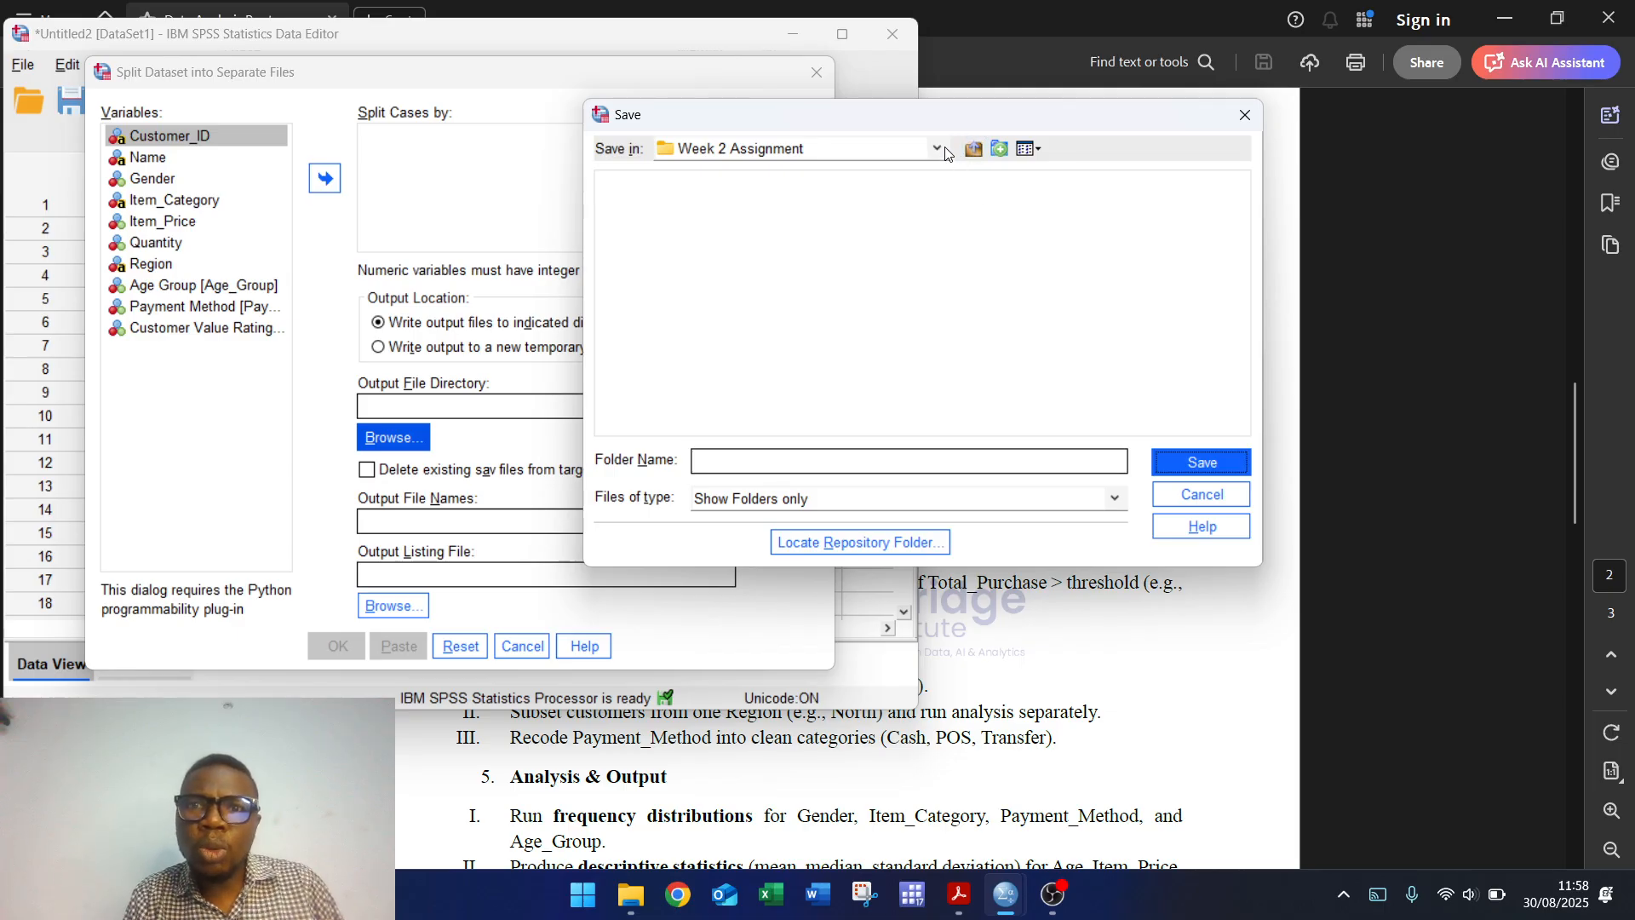
{"action": "left_click", "coordinate": [822, 150]}
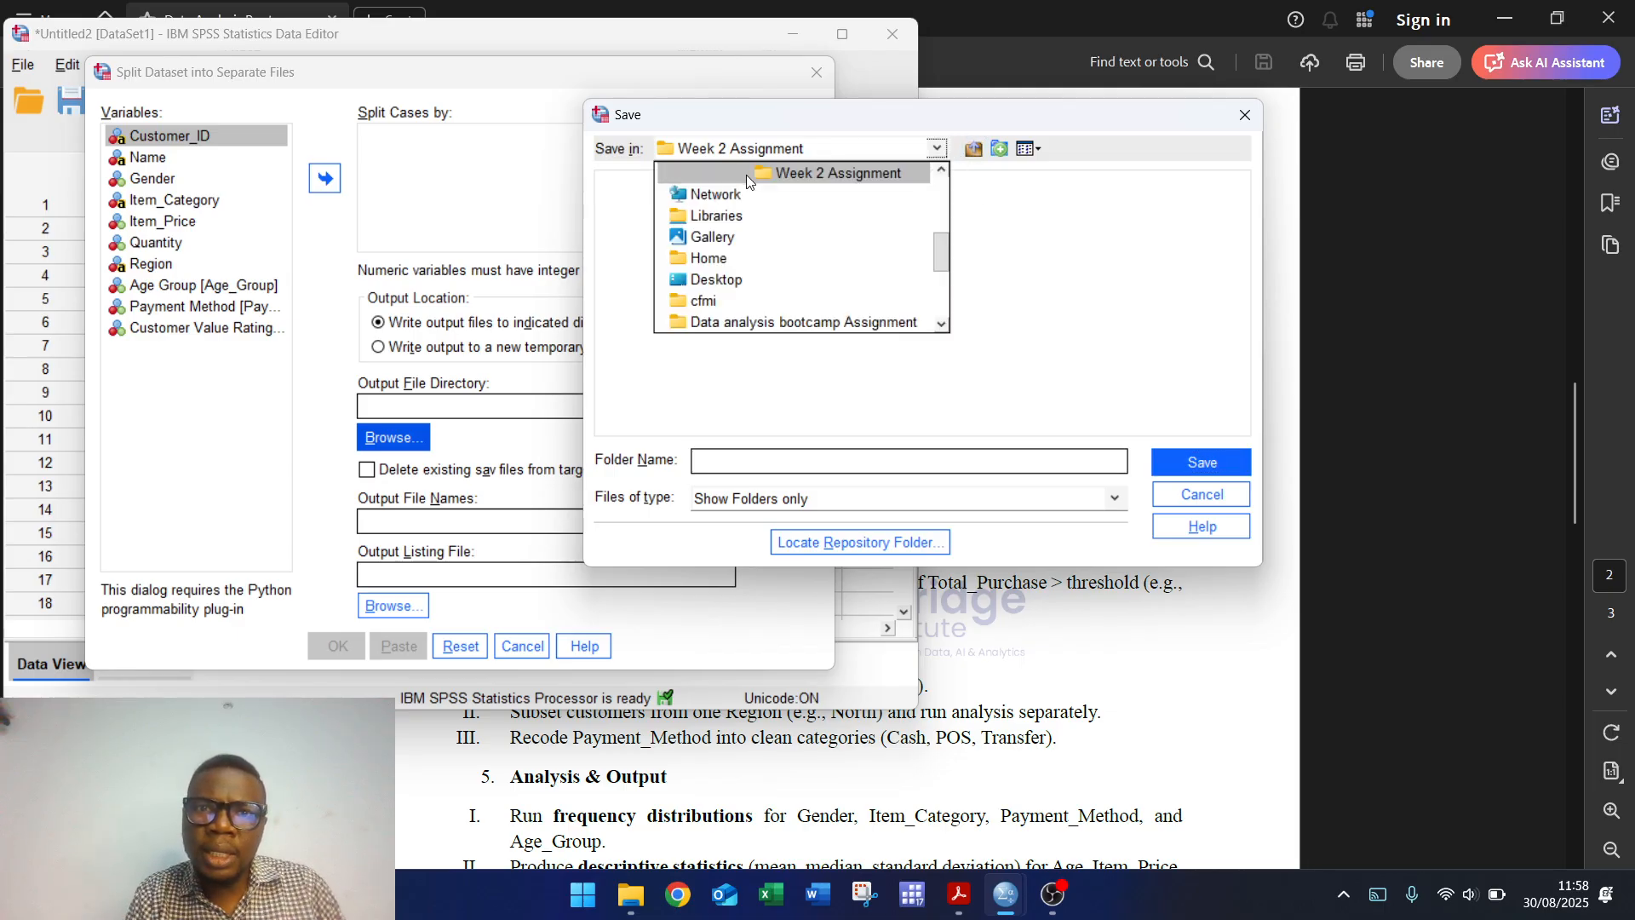
{"action": "left_click", "coordinate": [941, 324]}
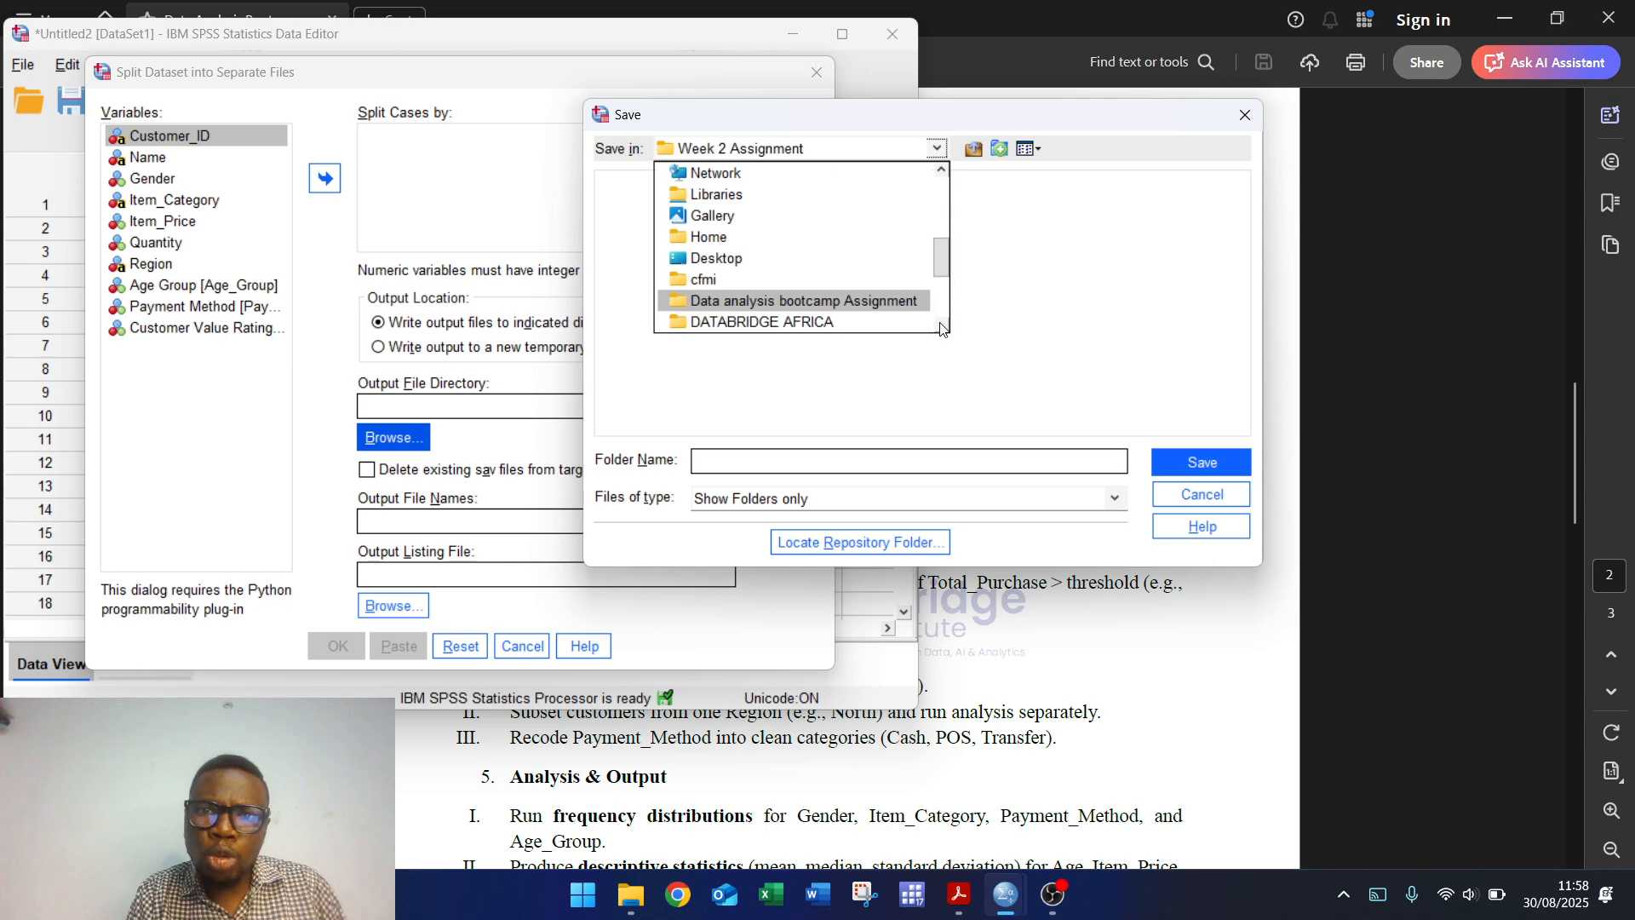
{"action": "left_click", "coordinate": [940, 325]}
{"action": "left_click", "coordinate": [940, 325]}
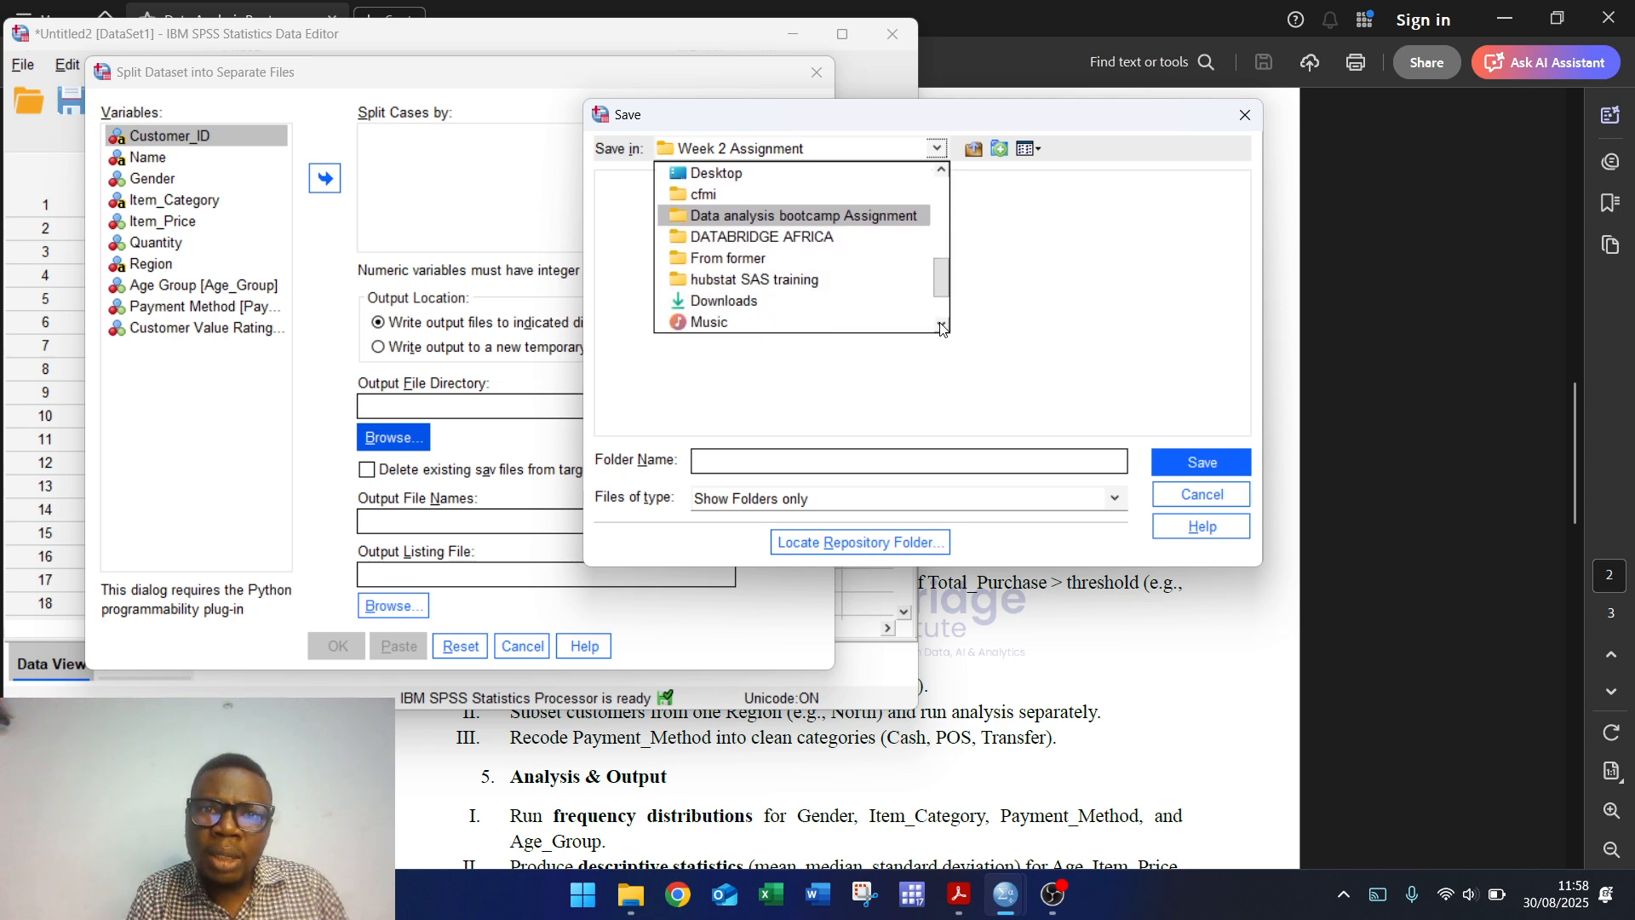
{"action": "left_click", "coordinate": [761, 237]}
{"action": "double_click", "coordinate": [700, 205]}
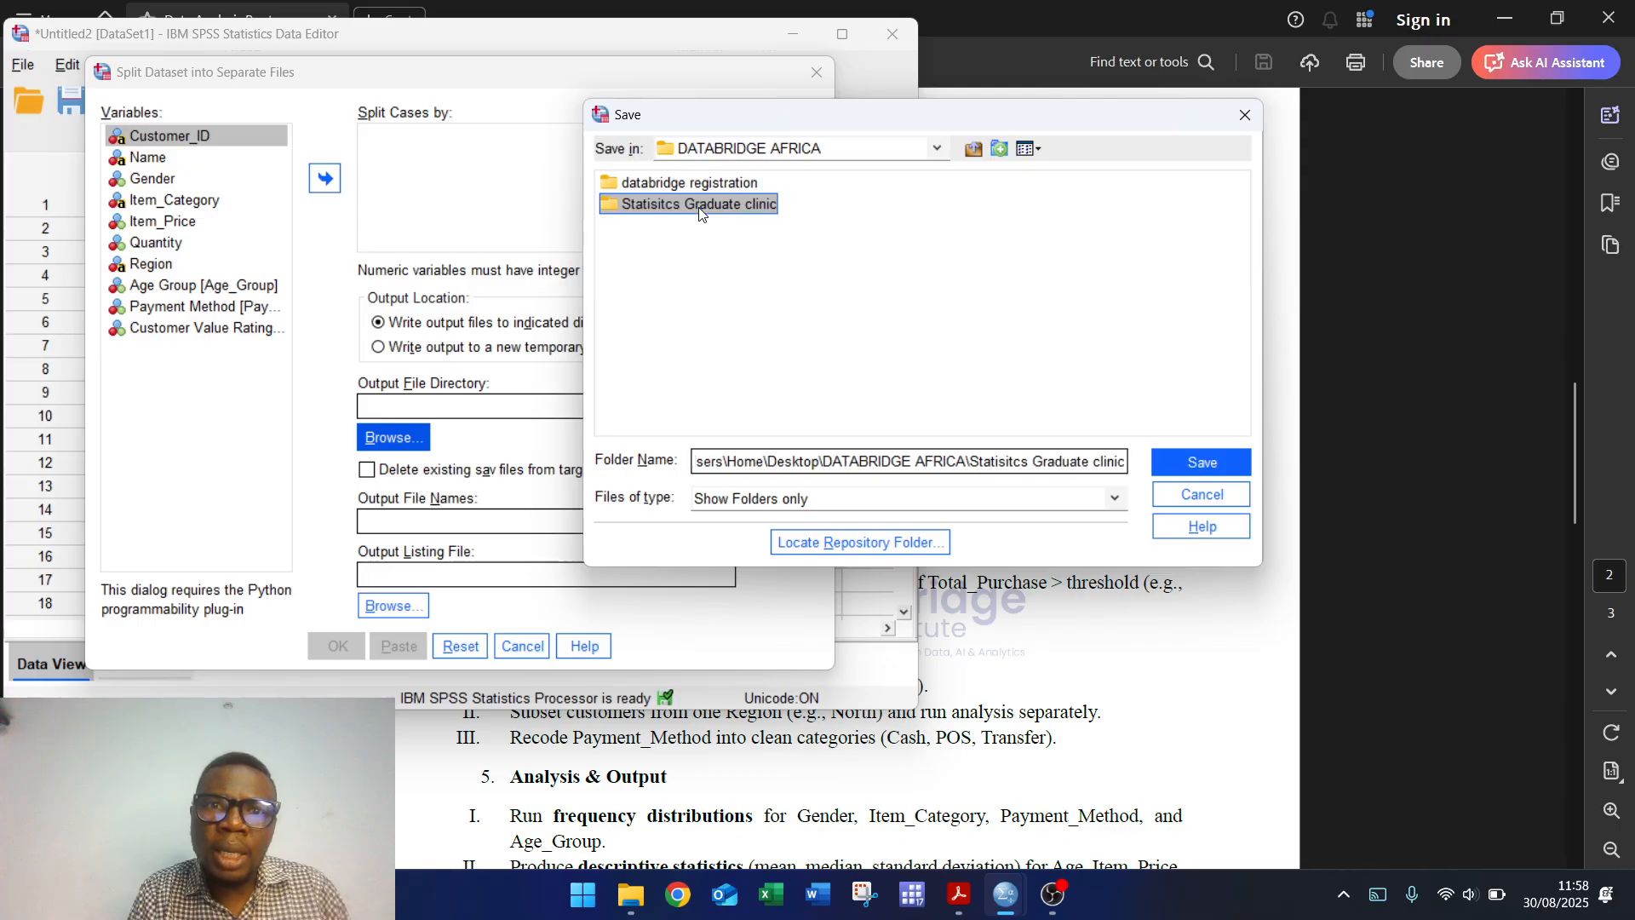
{"action": "left_click", "coordinate": [690, 205]}
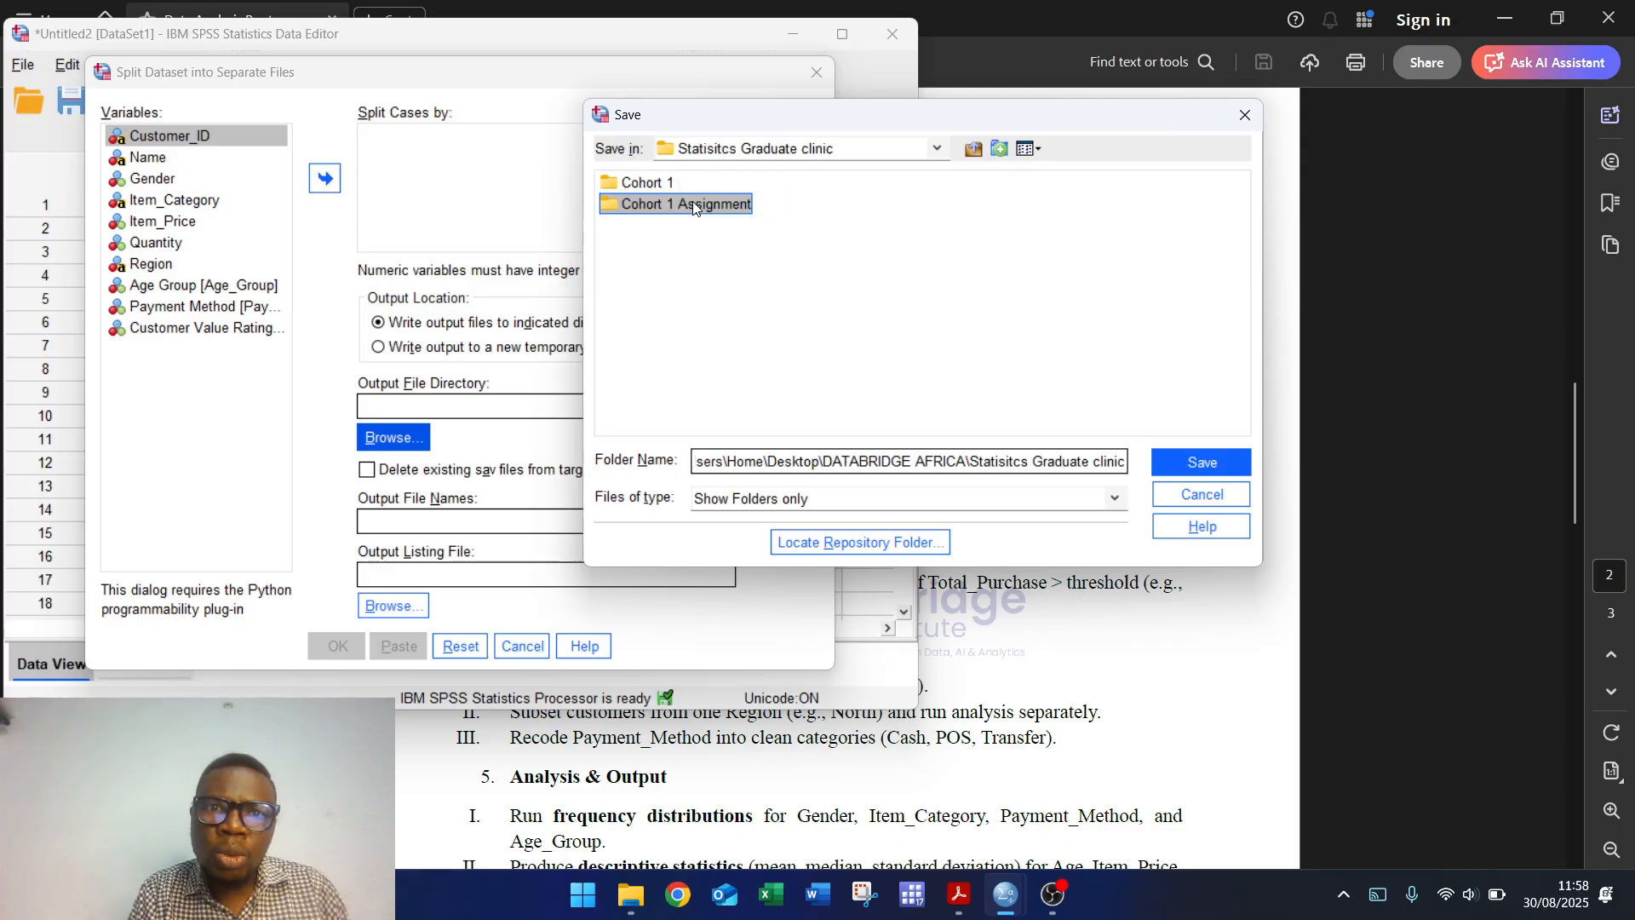
{"action": "left_click", "coordinate": [645, 181]}
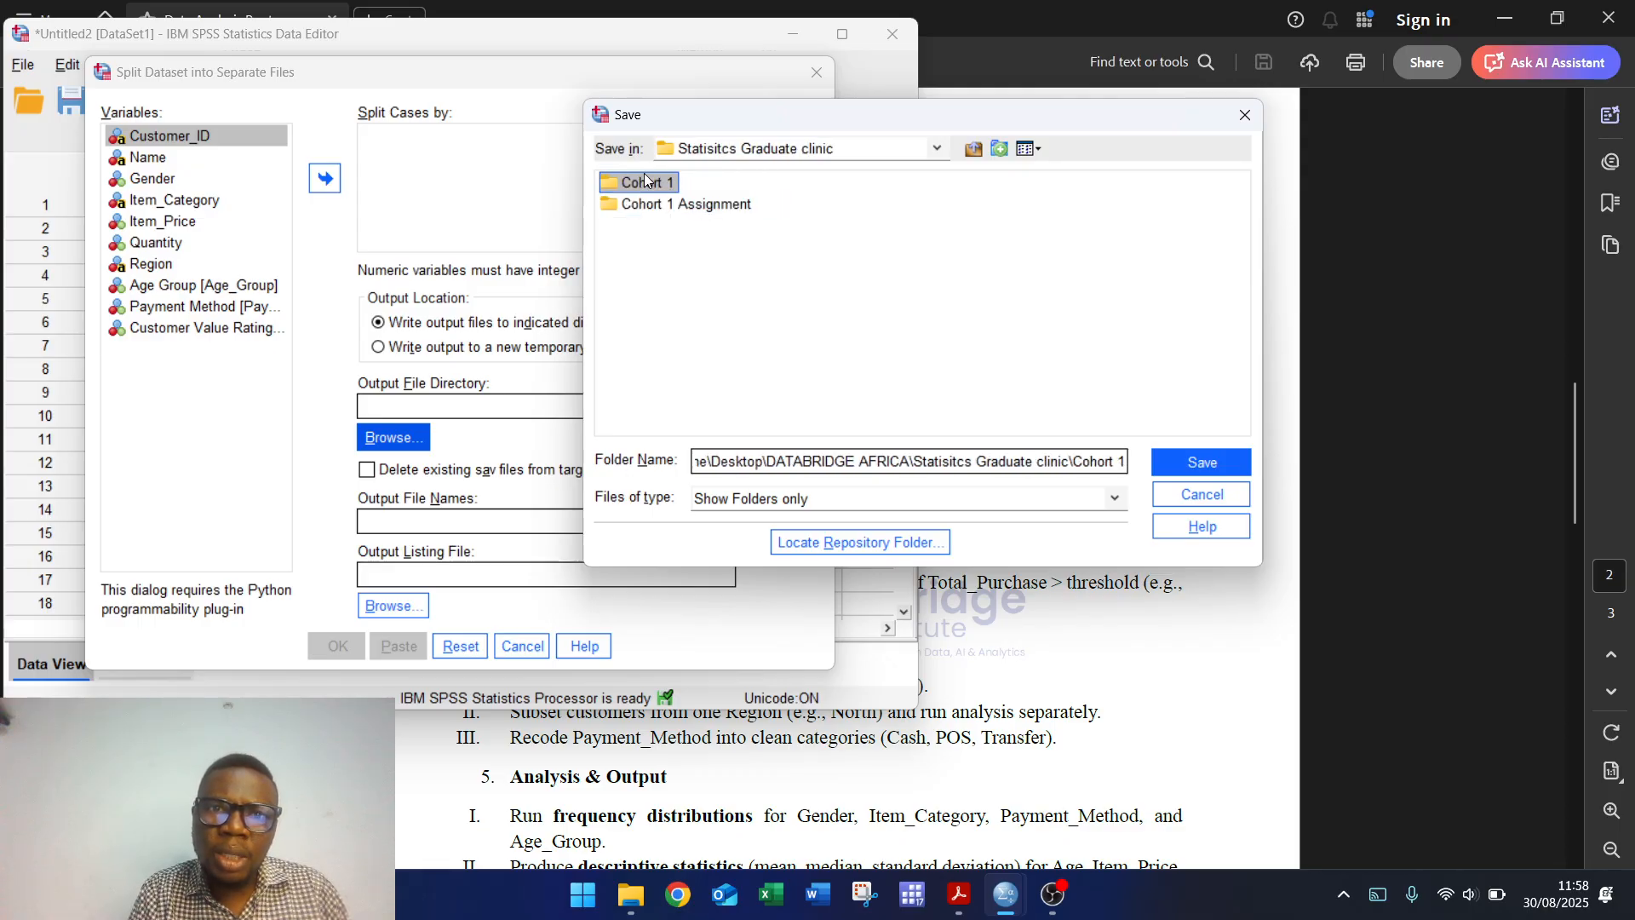
{"action": "left_click", "coordinate": [1192, 462]}
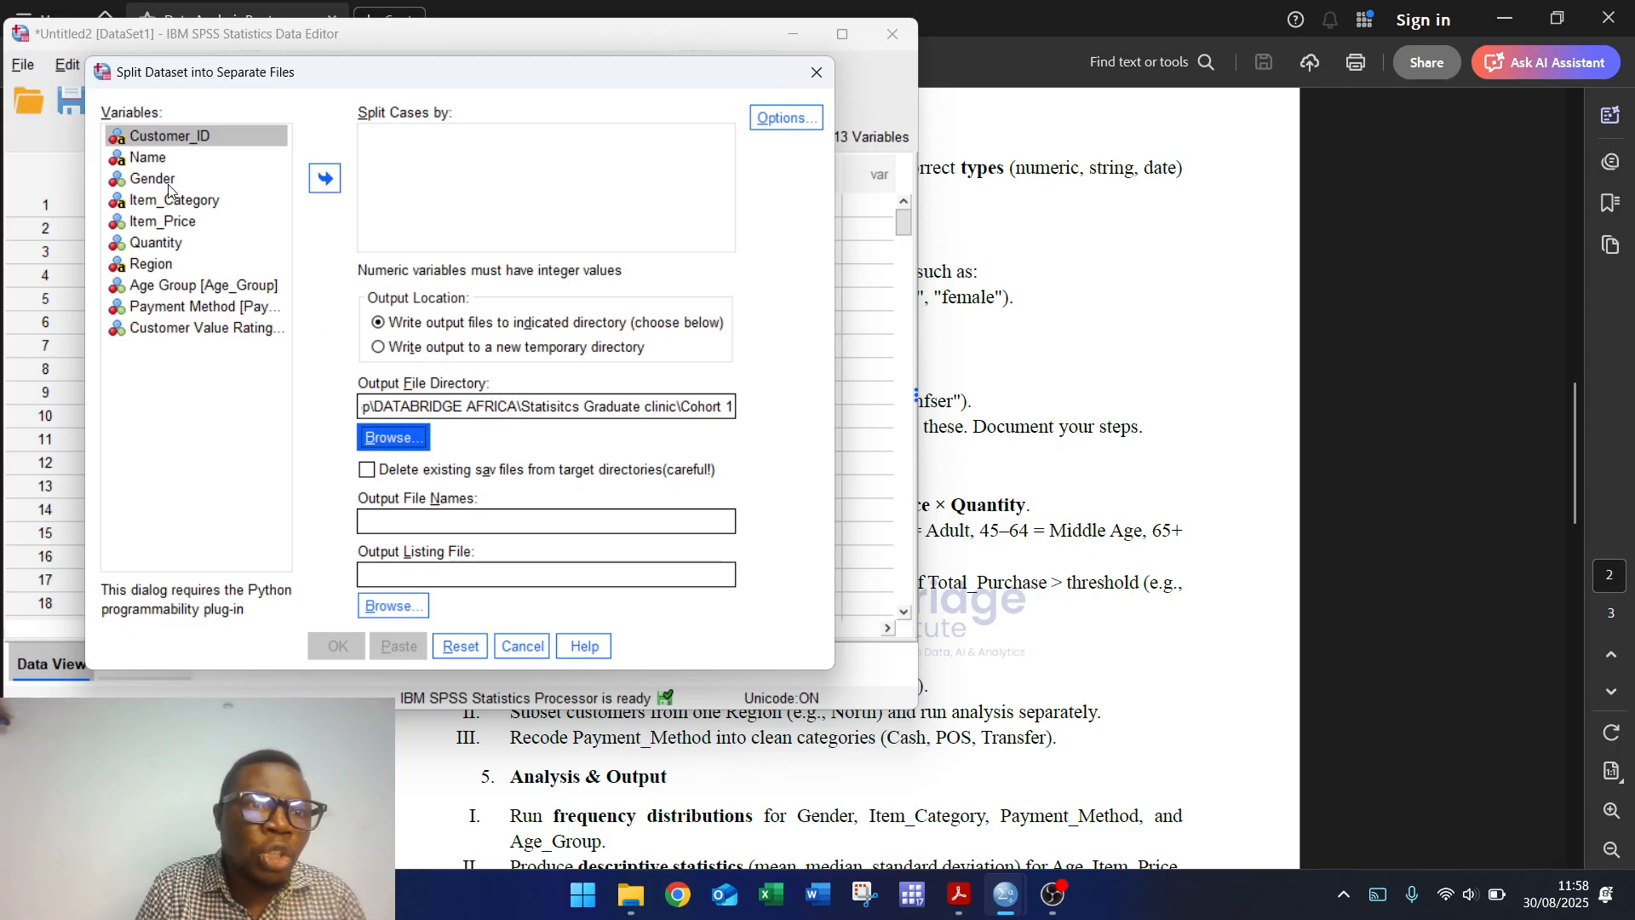
Step: Split the cases by the Region variable, producing four Region files
{"action": "left_click", "coordinate": [151, 264]}
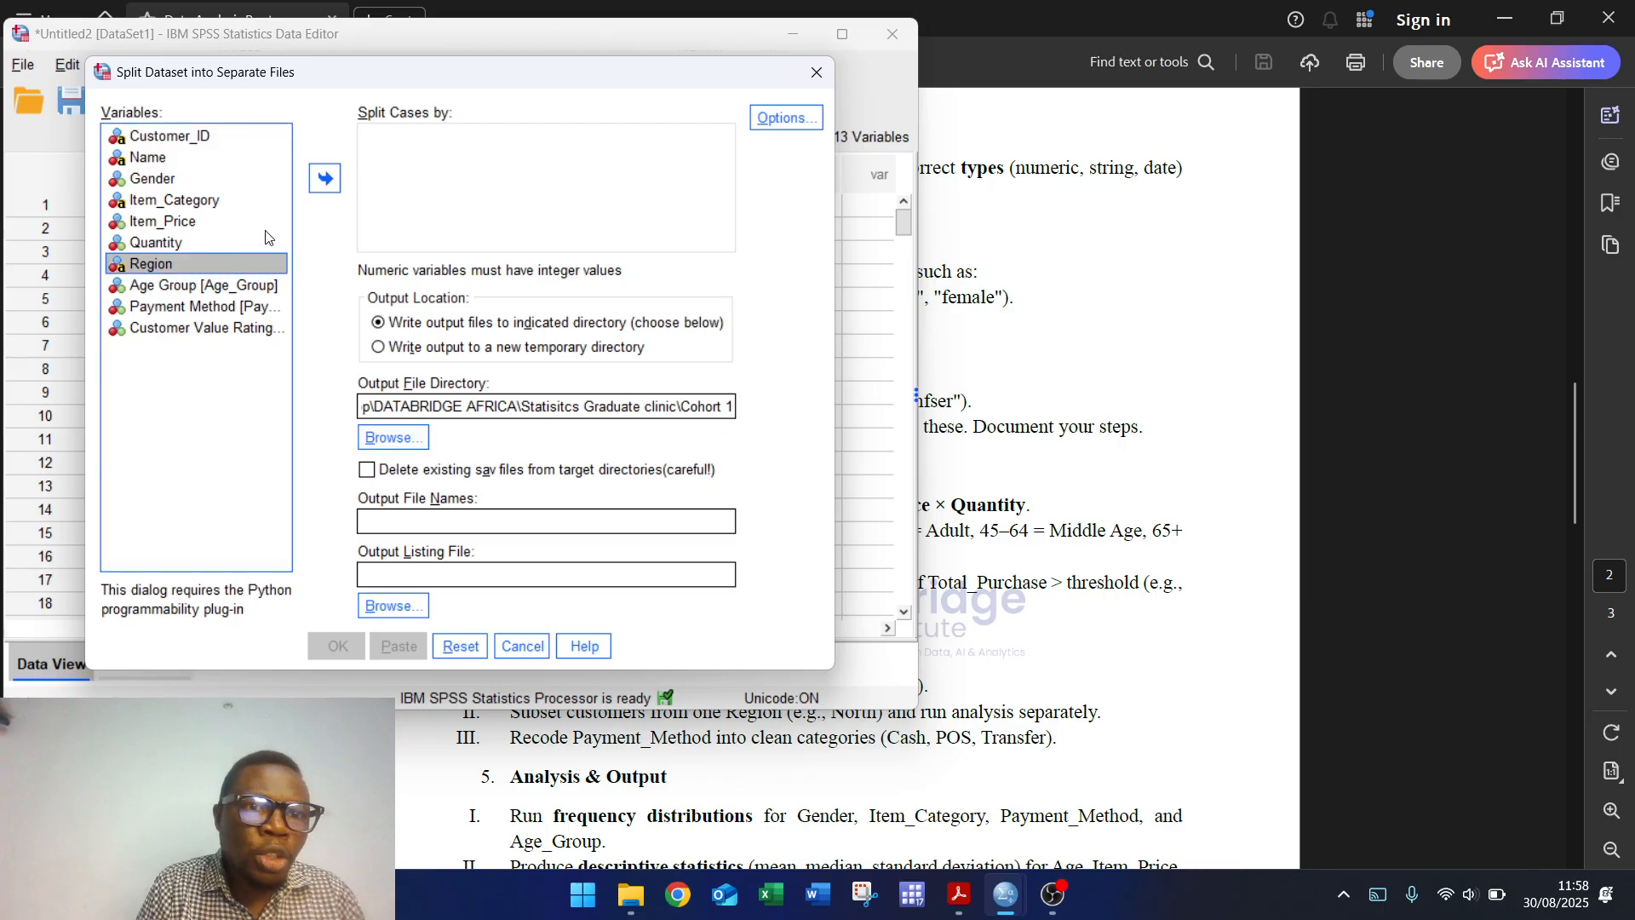
{"action": "left_click", "coordinate": [321, 182]}
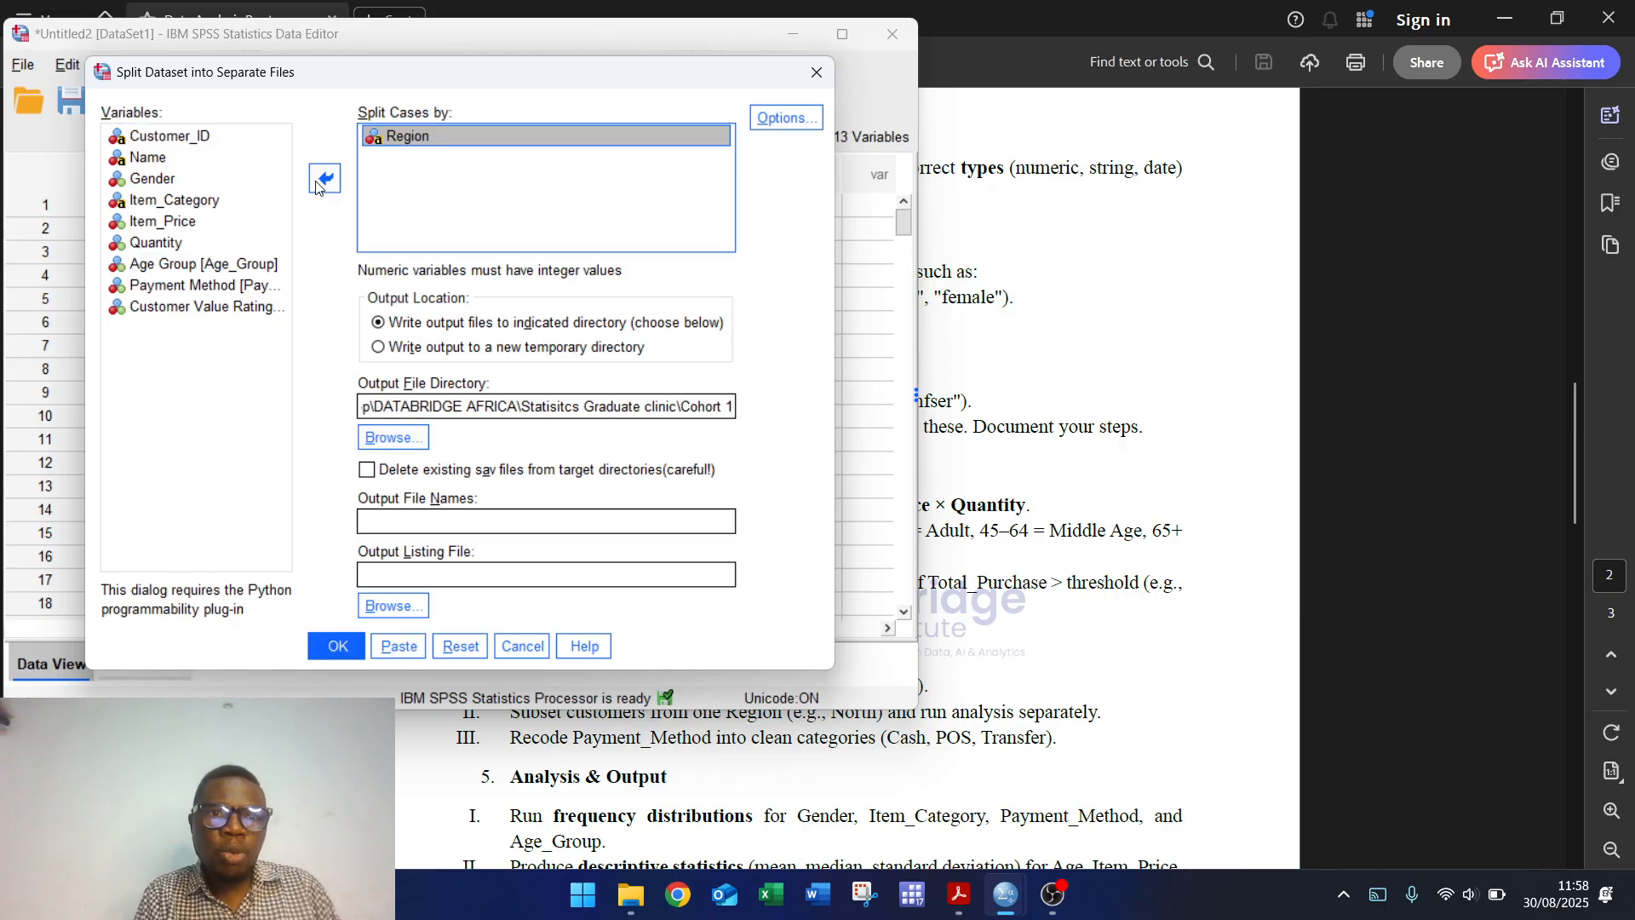
{"action": "left_click", "coordinate": [340, 646]}
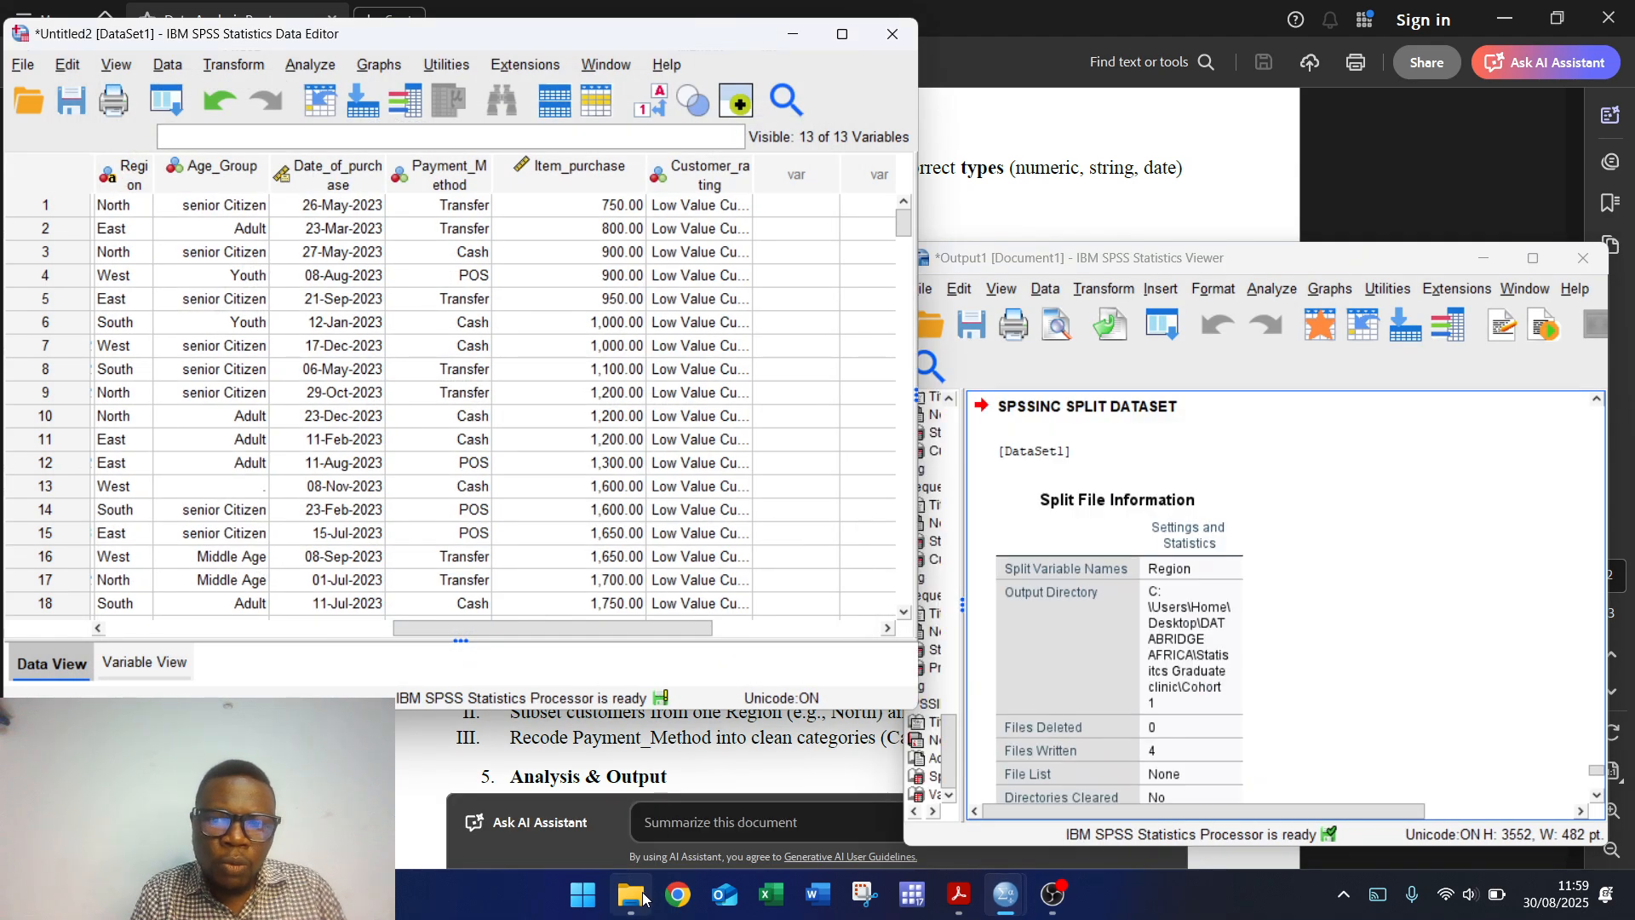
Step: Verify Cohort 1 in File Explorer holds East, North, South and West SPSS files, then minimize Explorer
{"action": "mouse_move", "coordinate": [642, 897]}
{"action": "left_click", "coordinate": [634, 755]}
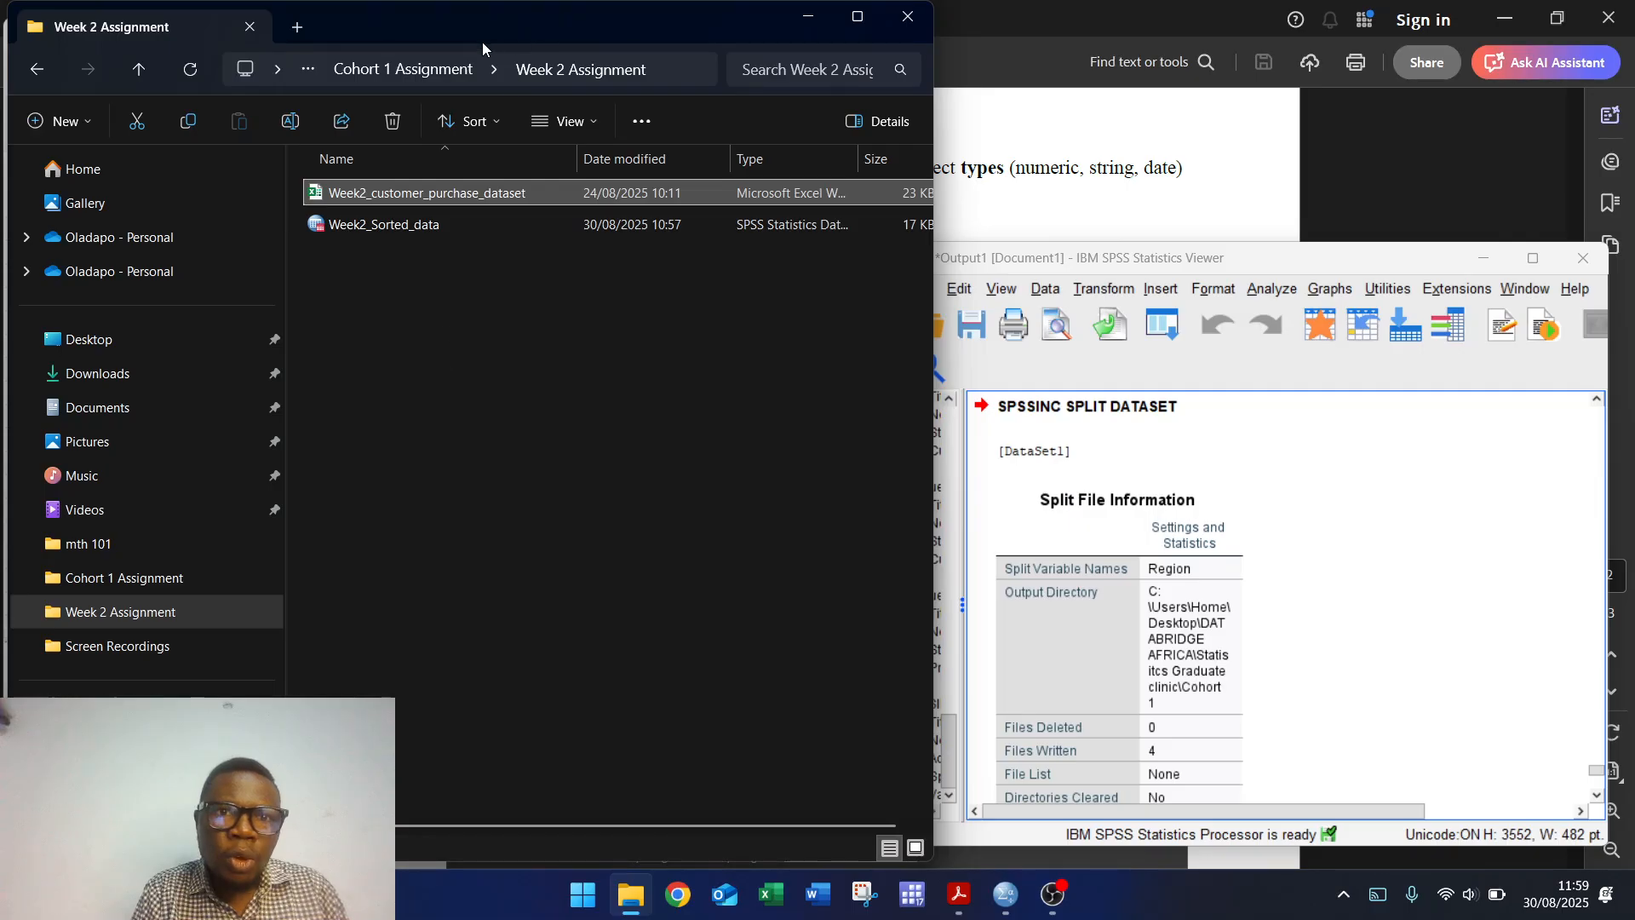
{"action": "left_click", "coordinate": [431, 69]}
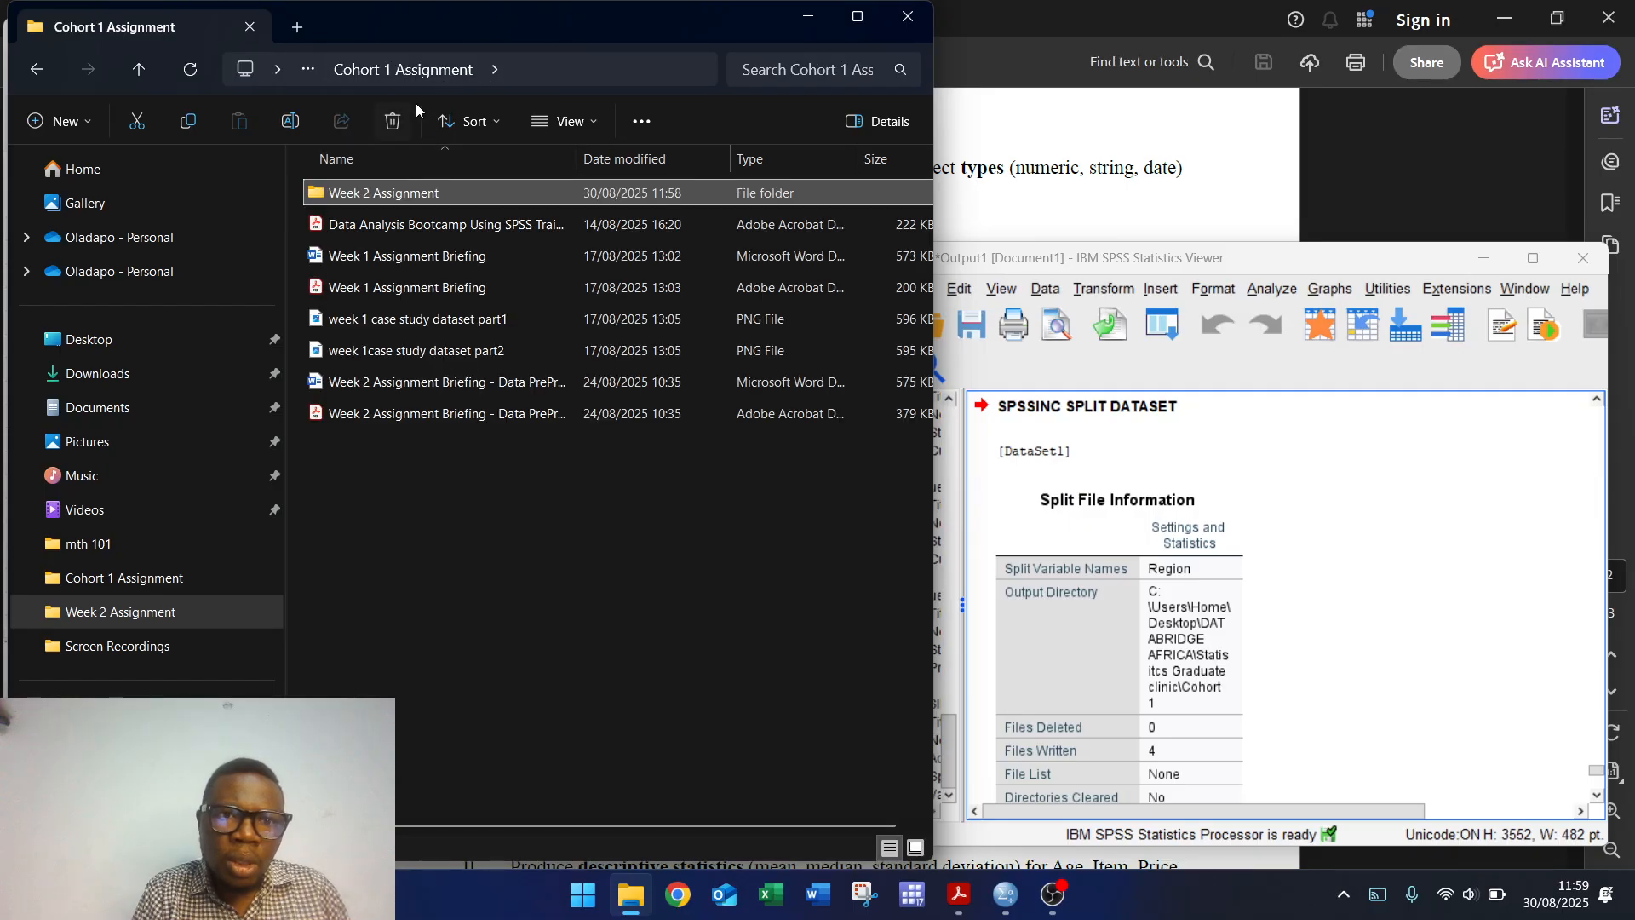
{"action": "left_click", "coordinate": [36, 70]}
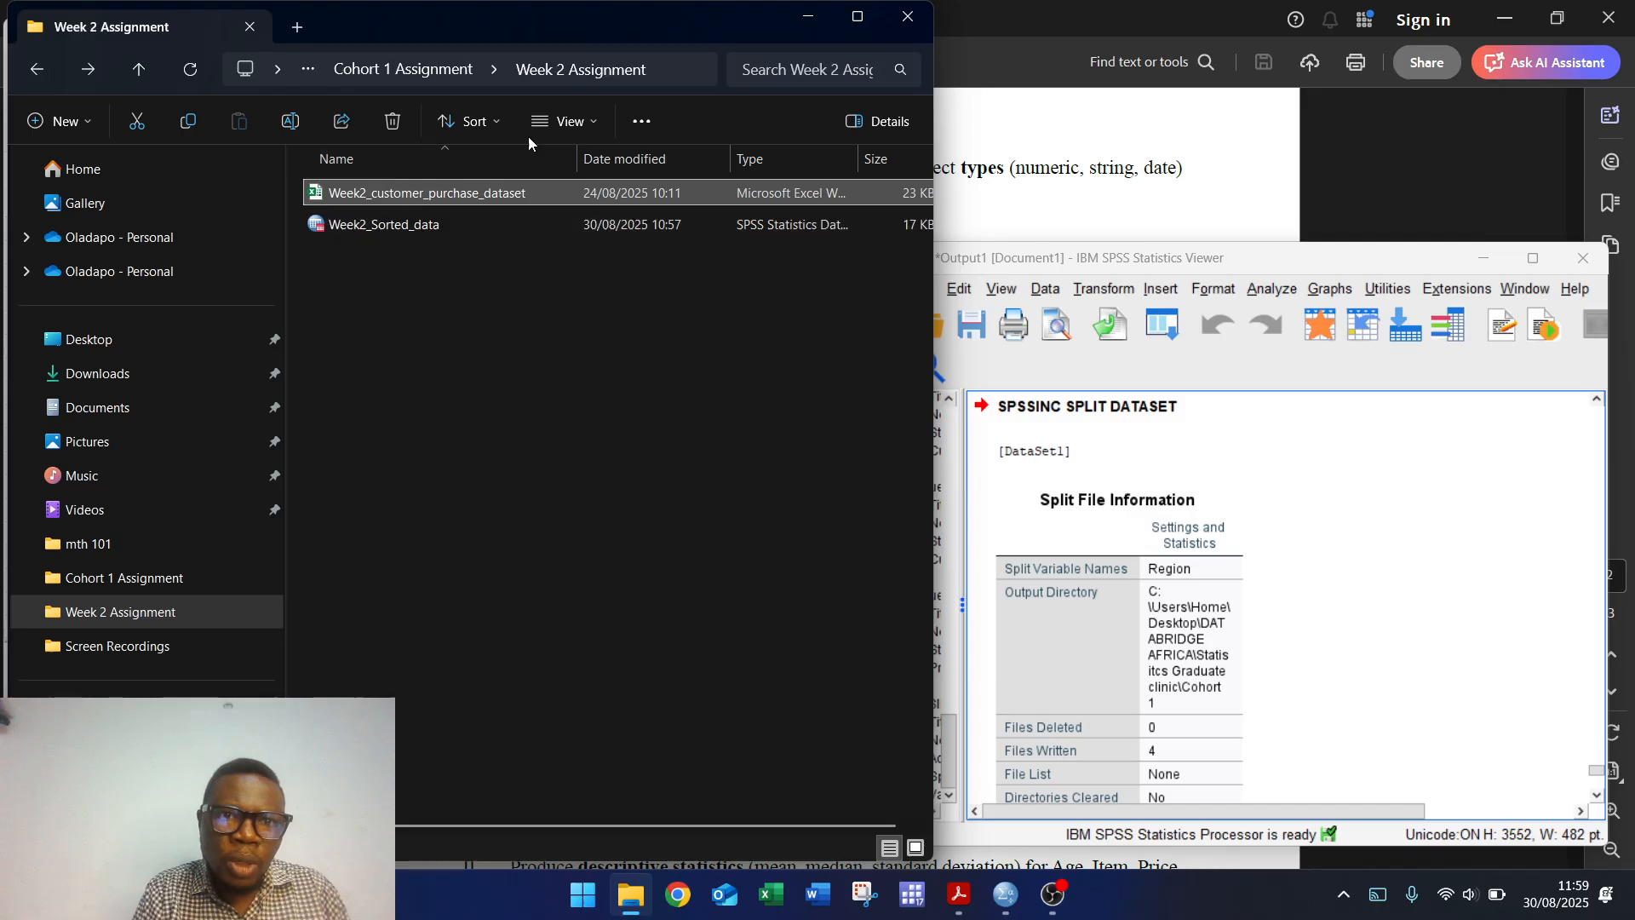
{"action": "left_click", "coordinate": [436, 71]}
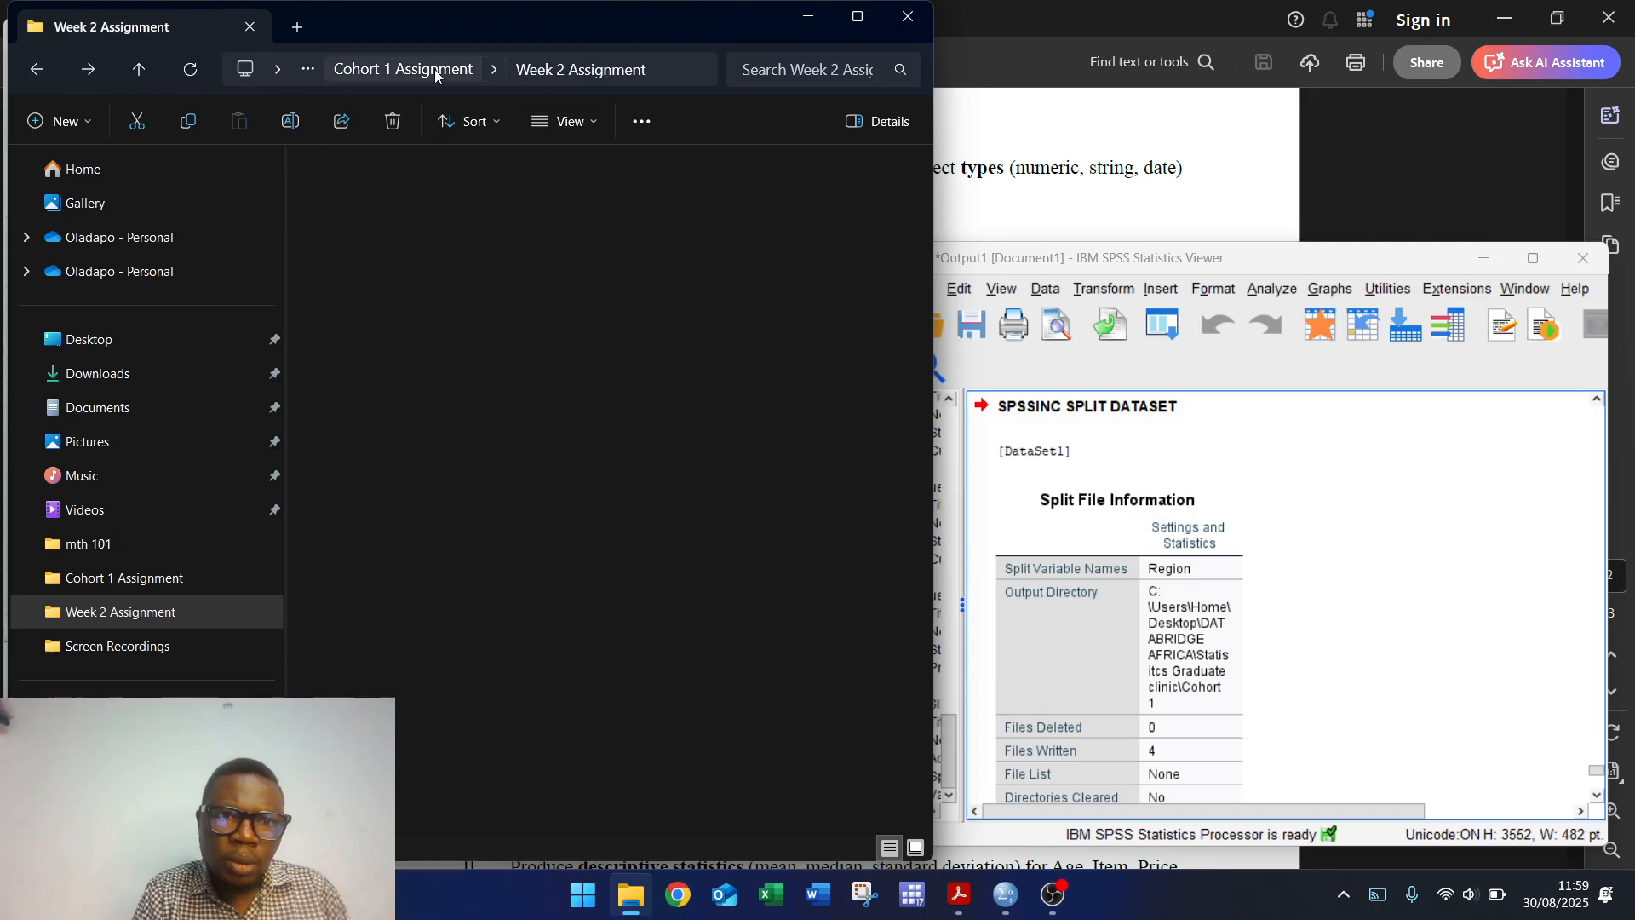
{"action": "left_click", "coordinate": [857, 16]}
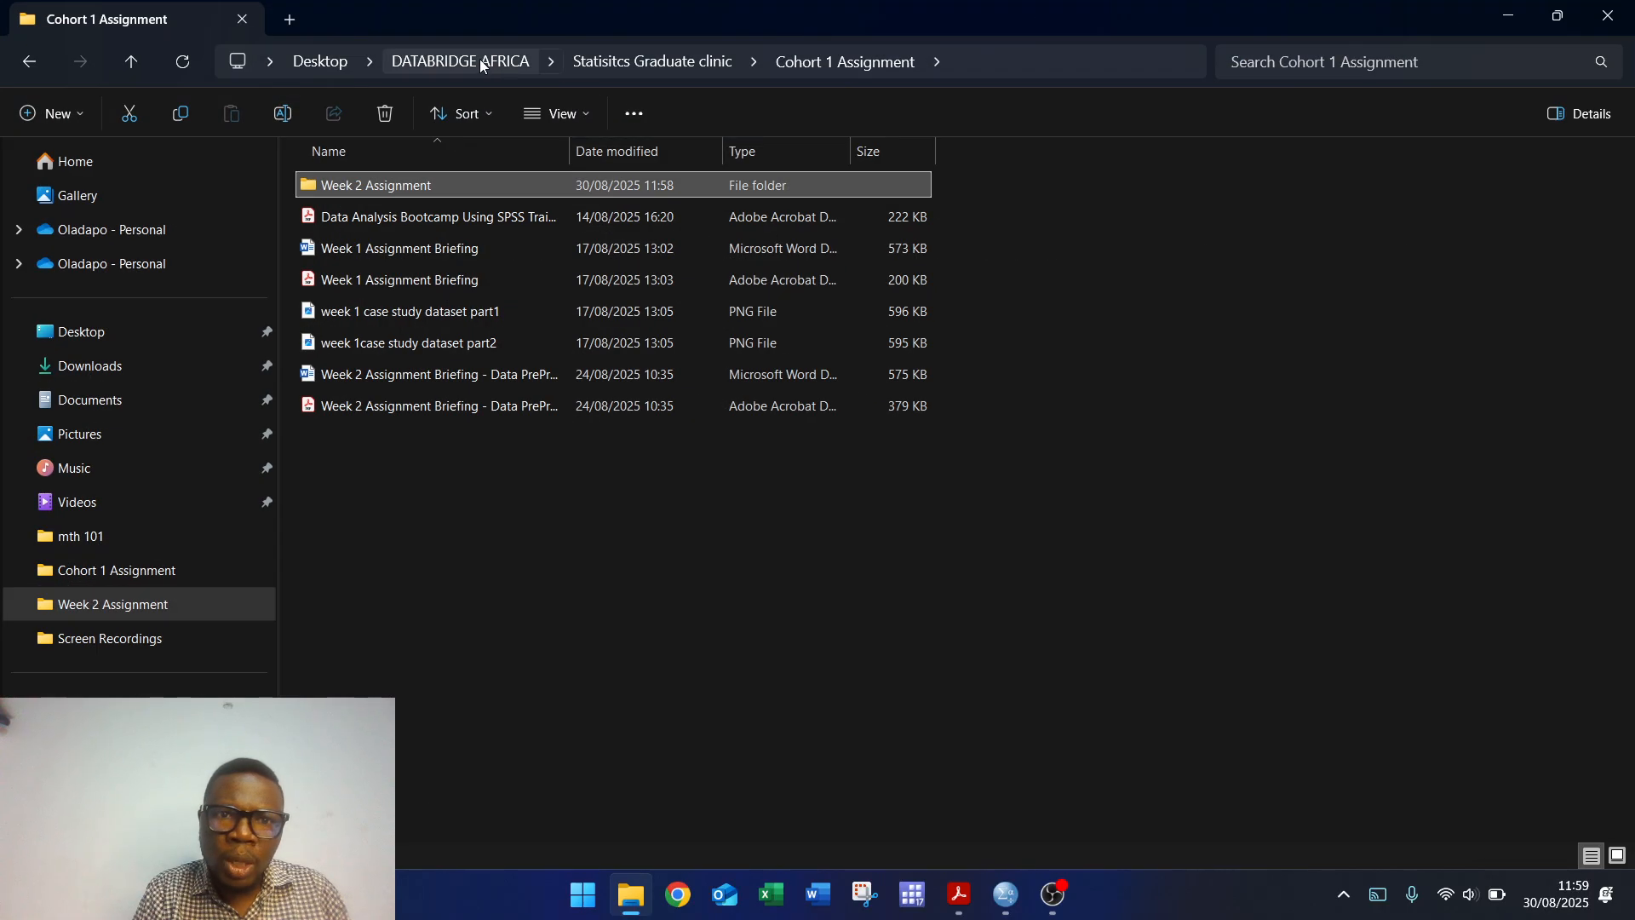
{"action": "left_click", "coordinate": [645, 53]}
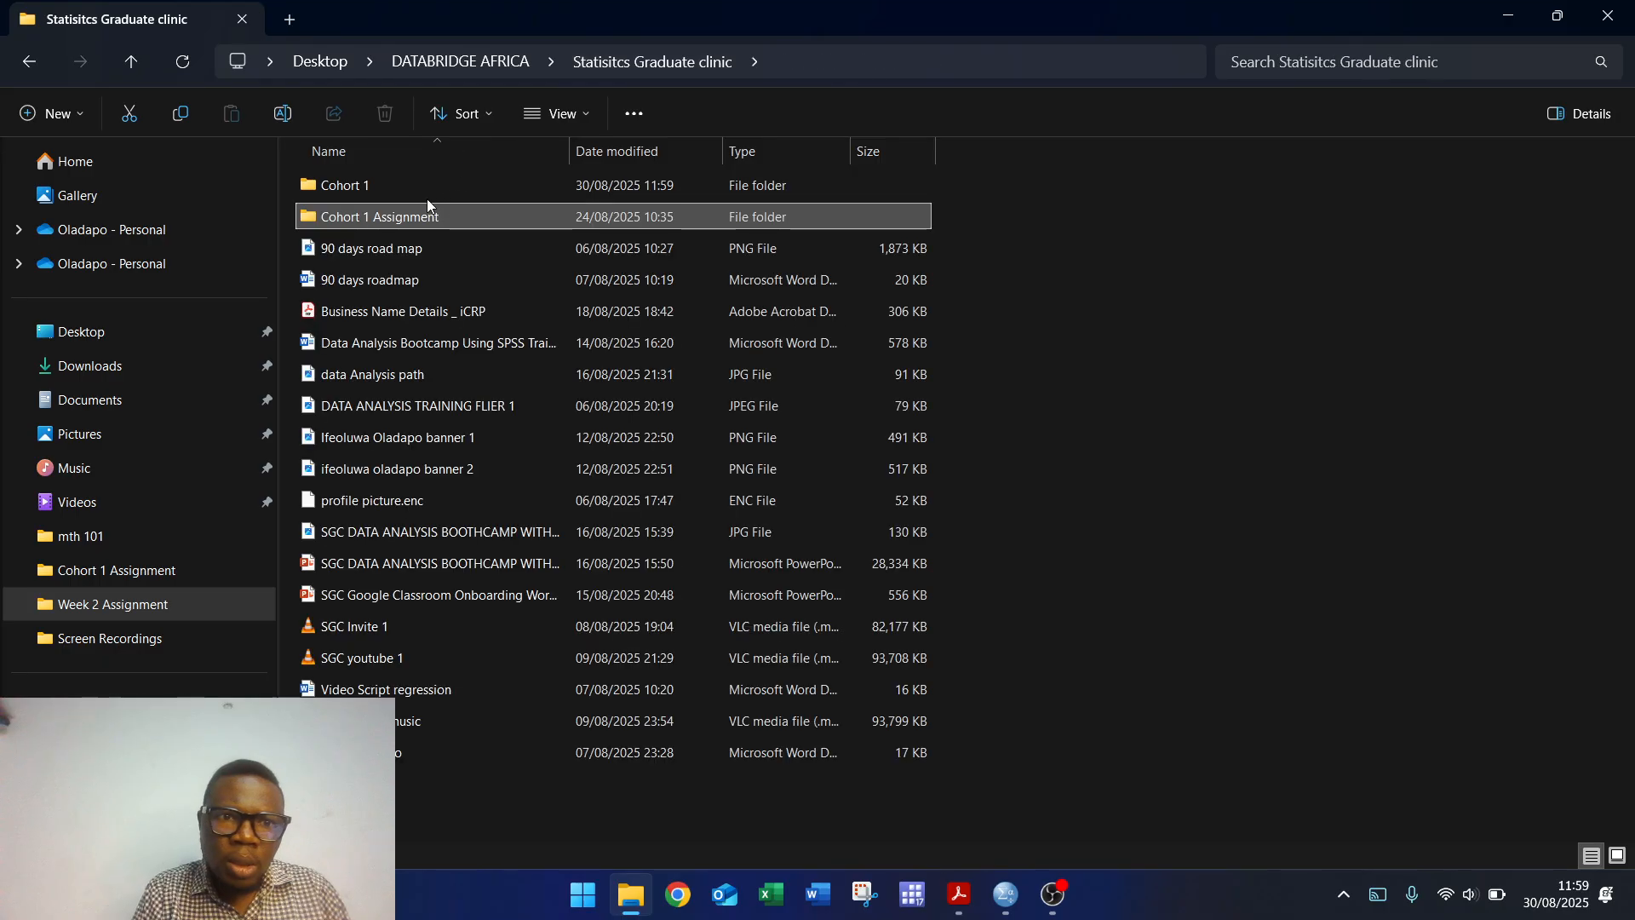
{"action": "double_click", "coordinate": [415, 191]}
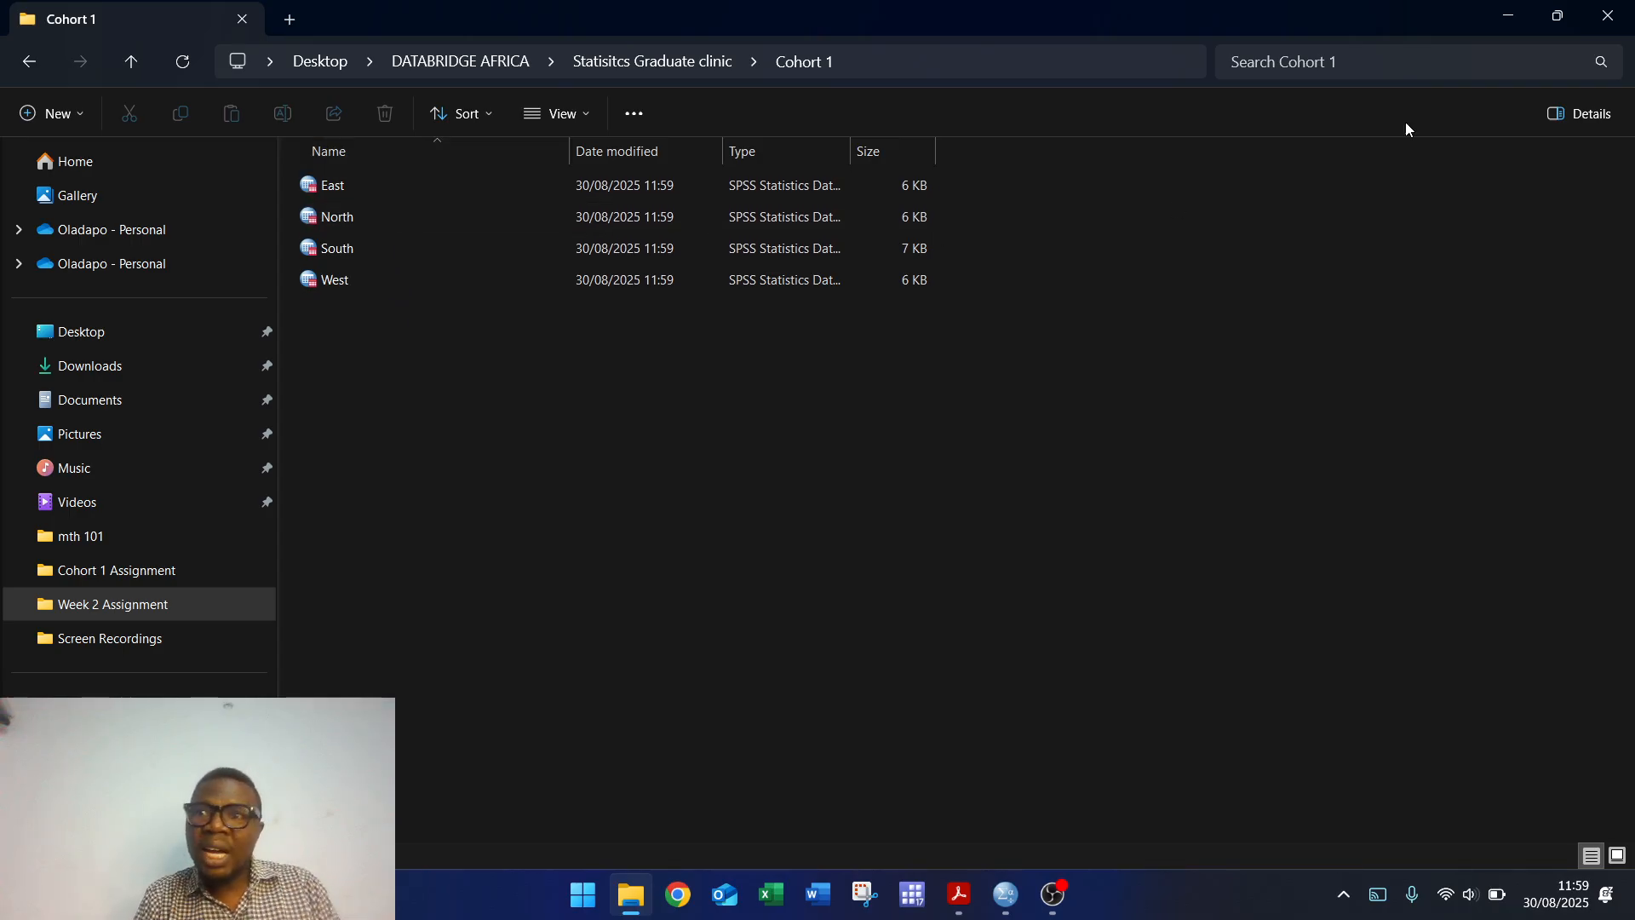
{"action": "left_click", "coordinate": [1558, 15]}
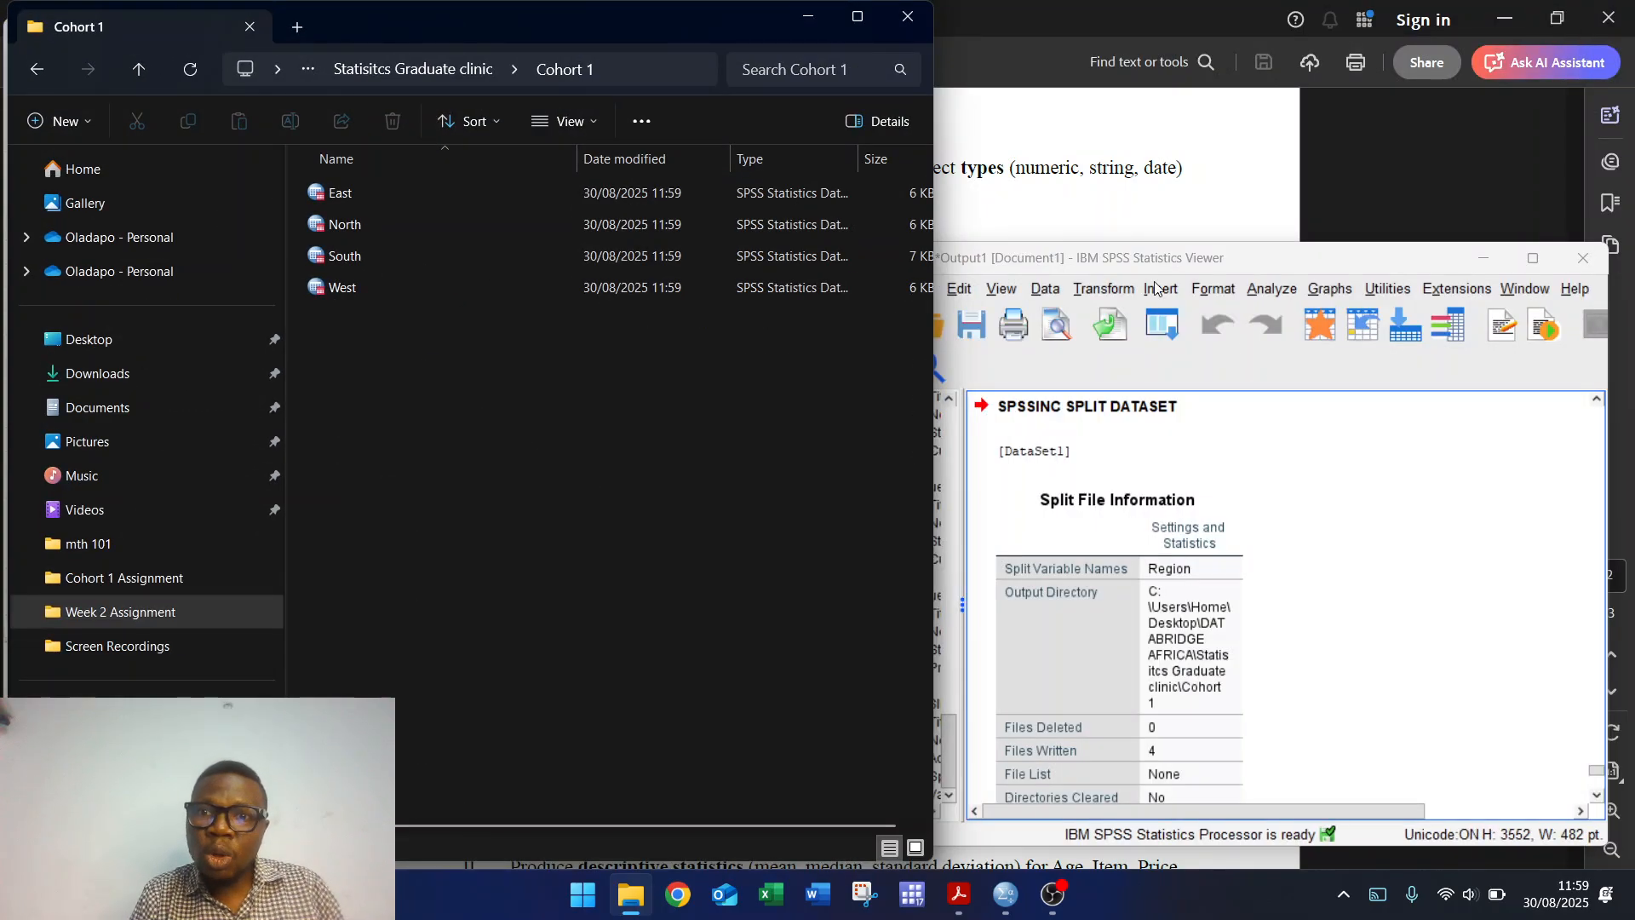
{"action": "left_click", "coordinate": [809, 17]}
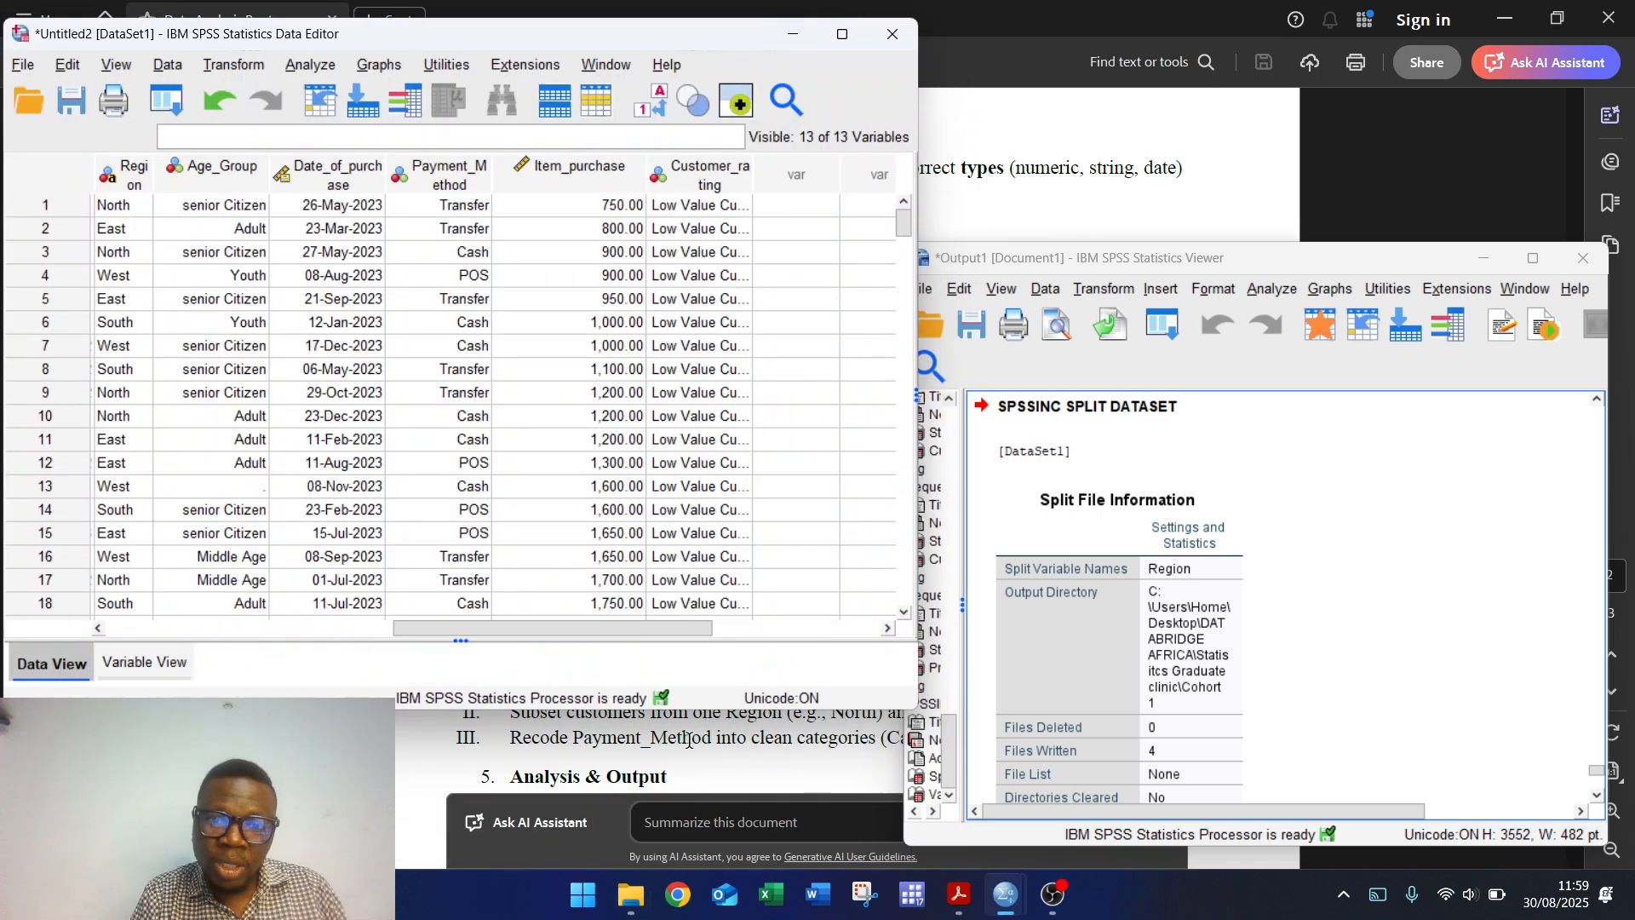
Step: Read the instructions PDF down to the Analysis & Output and Submission sections
{"action": "left_click", "coordinate": [688, 739]}
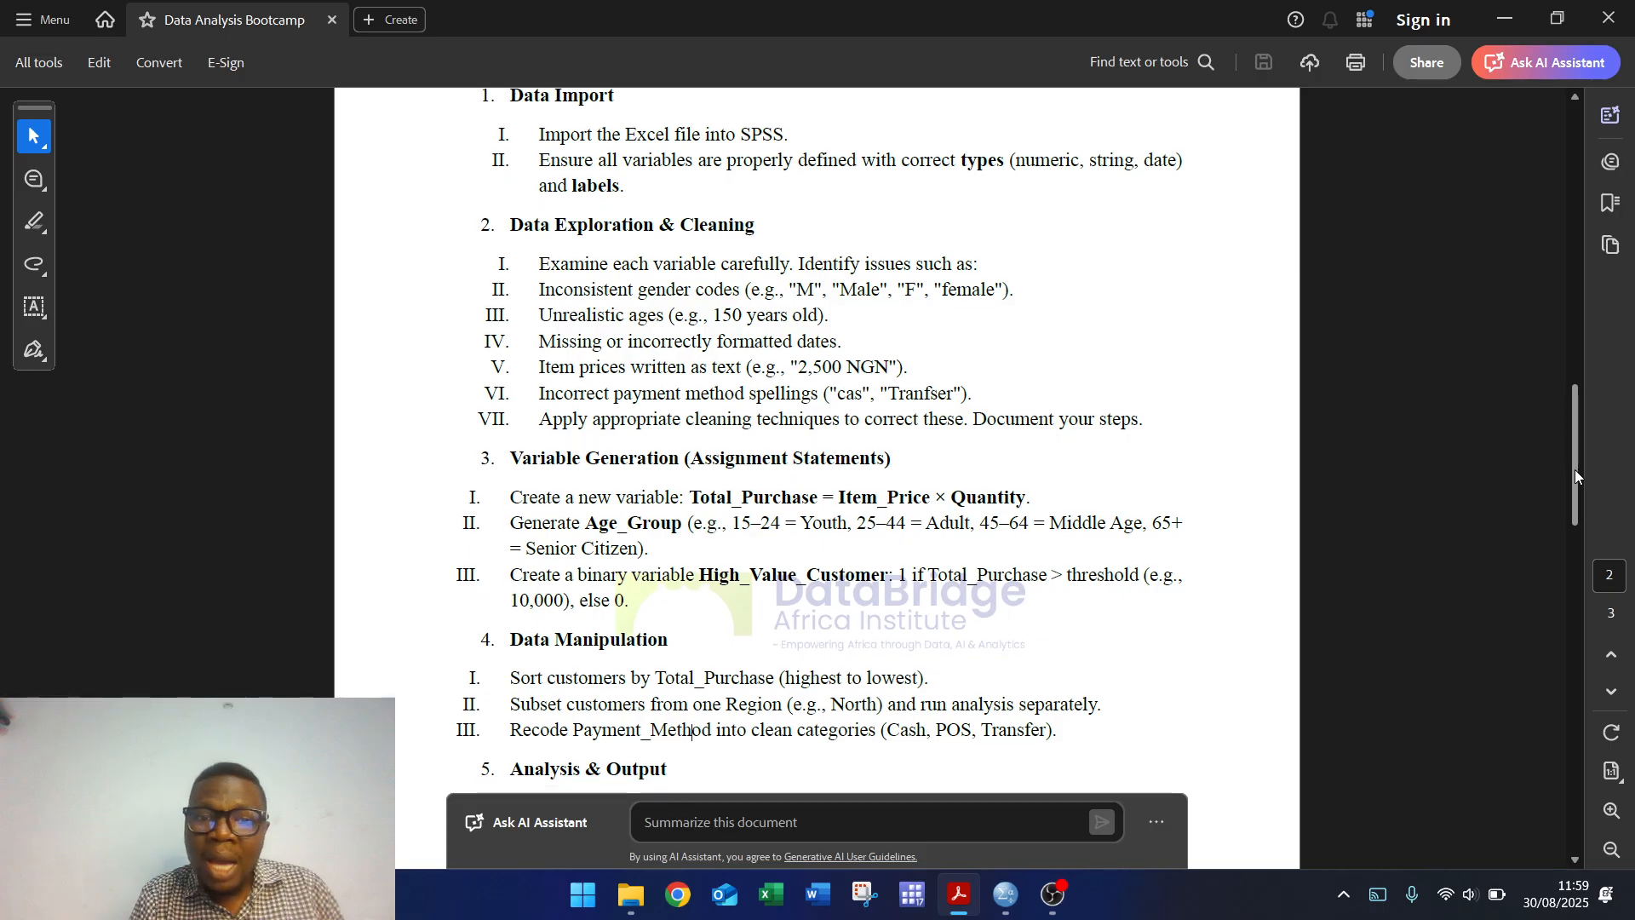
{"action": "left_click_drag", "start_coordinate": [1574, 470], "coordinate": [1577, 529]}
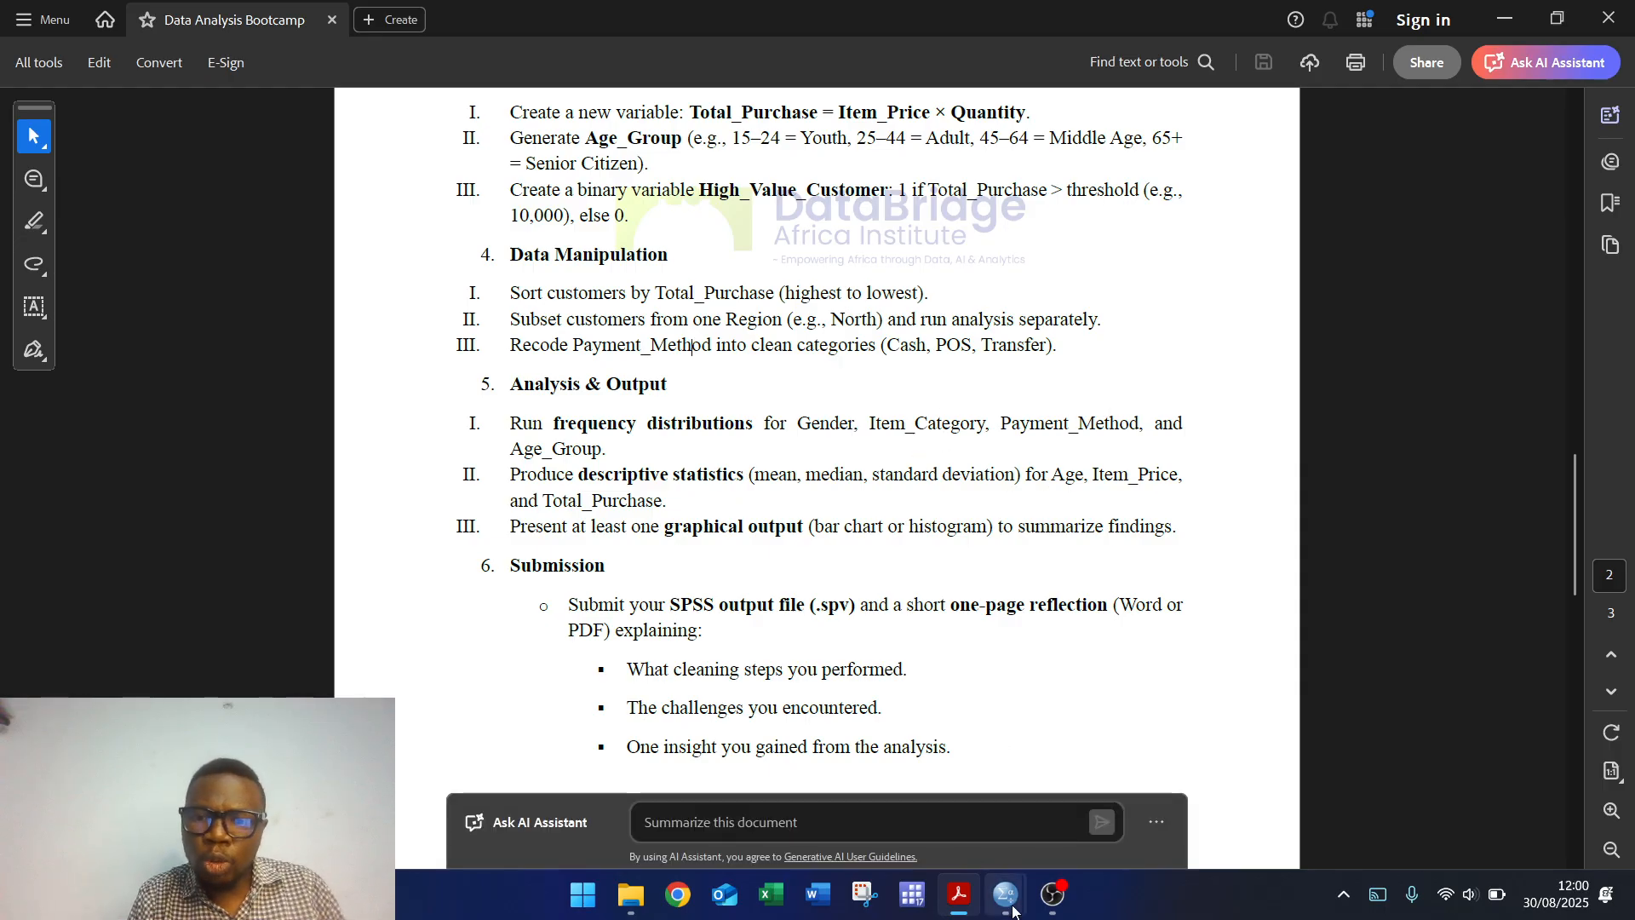
{"action": "mouse_move", "coordinate": [1013, 910]}
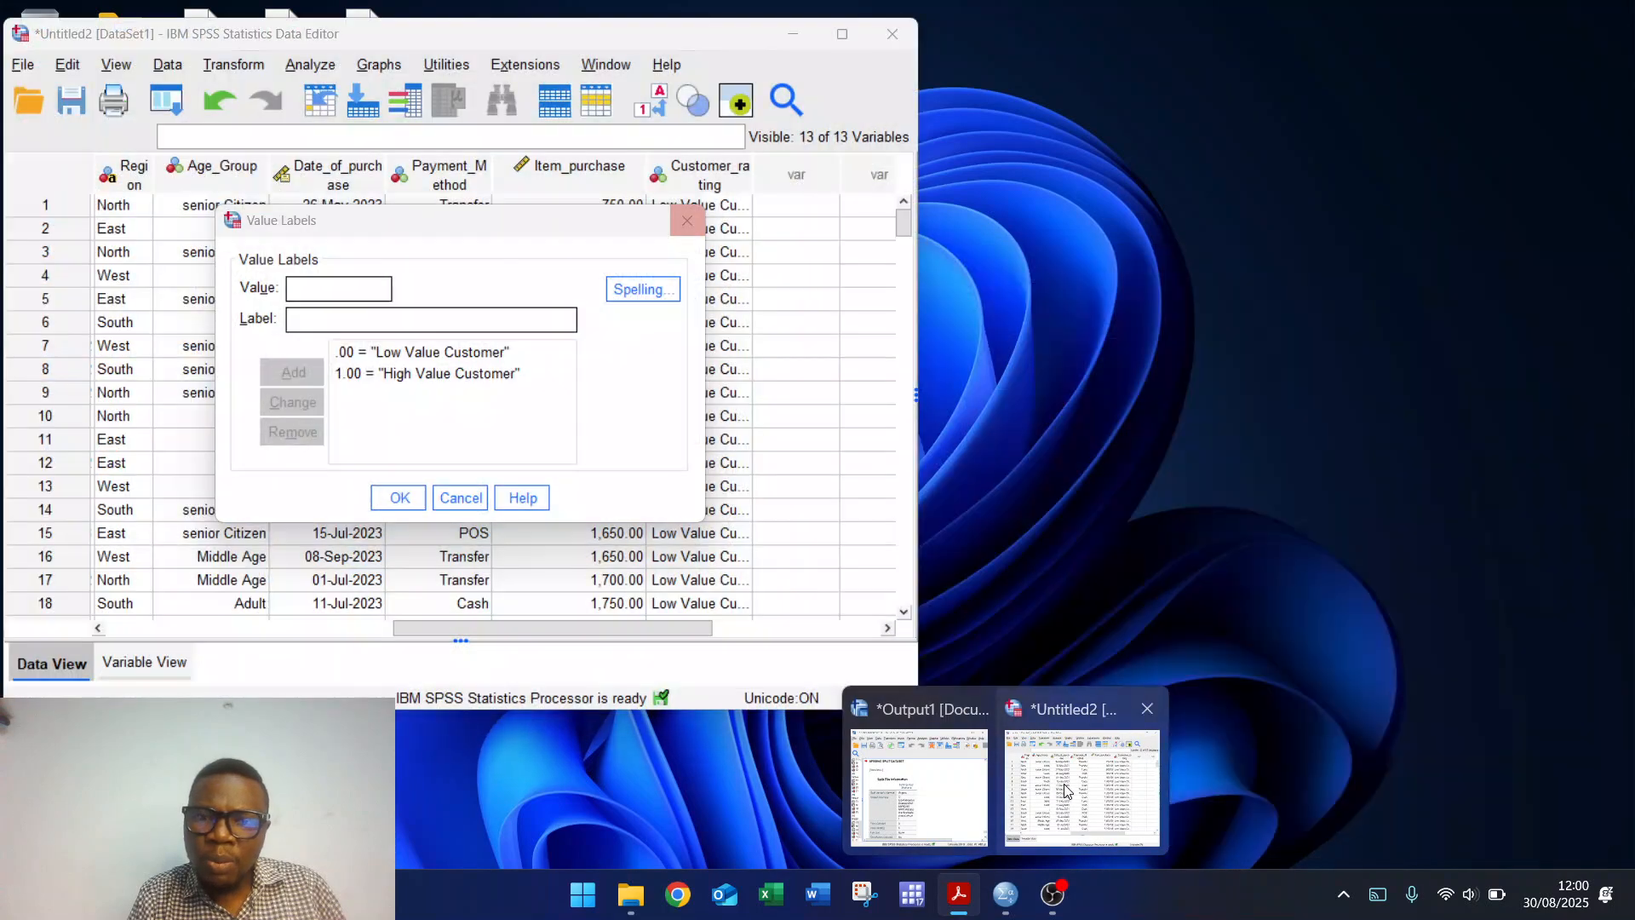
Step: Open Analyze > Descriptive Statistics > Frequencies and clear the previously chosen variables
{"action": "left_click", "coordinate": [1064, 790]}
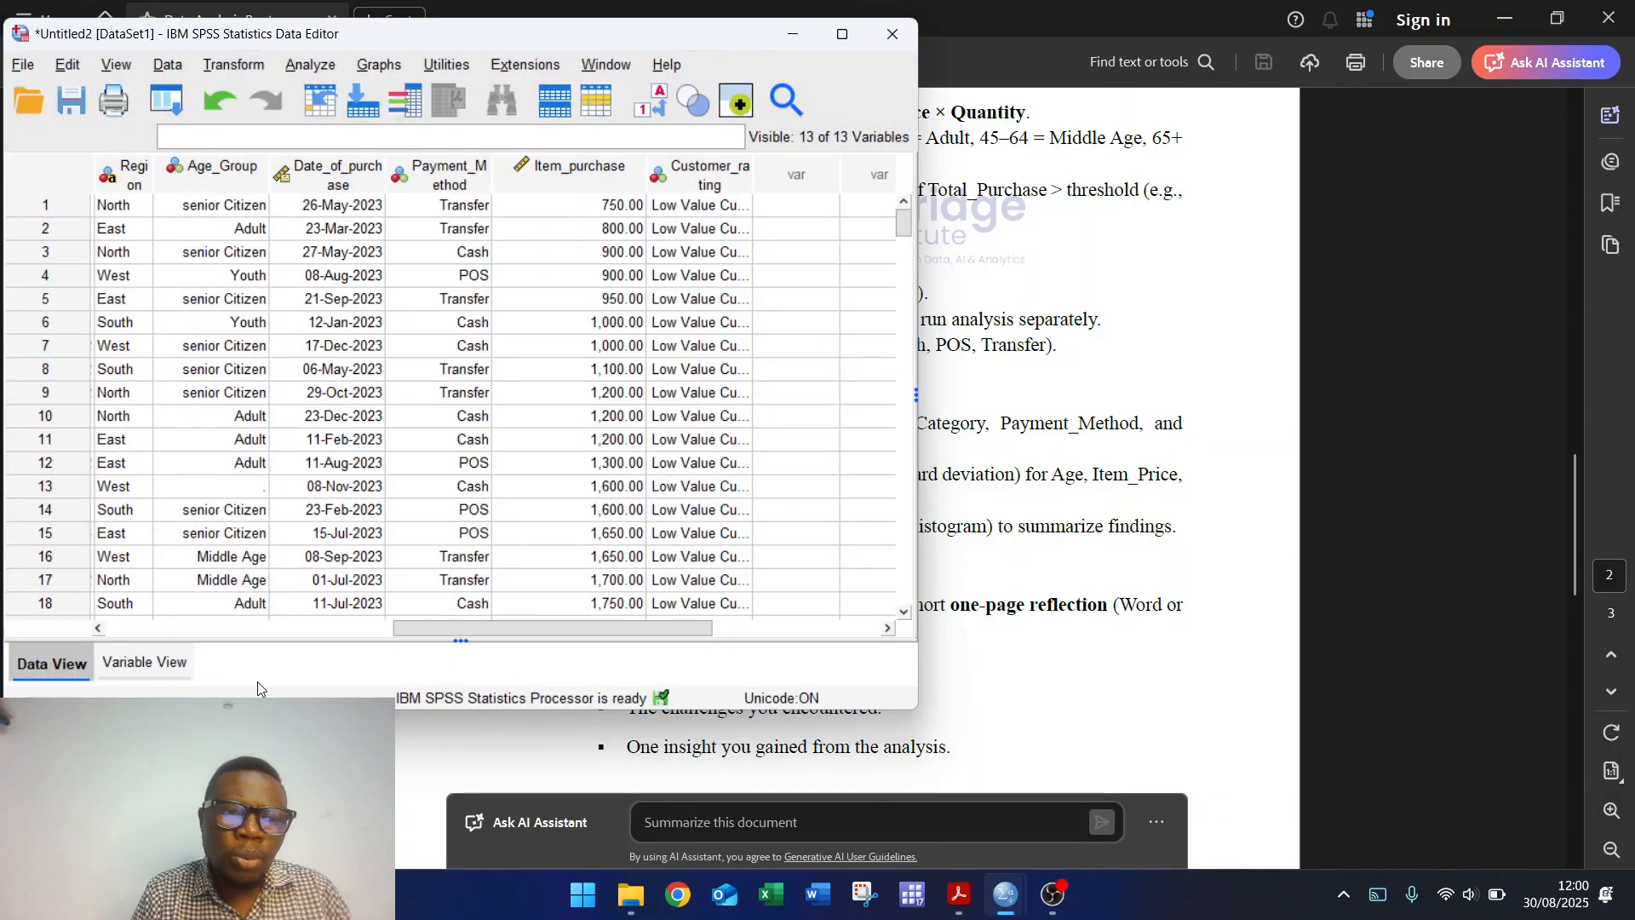
{"action": "left_click", "coordinate": [135, 666]}
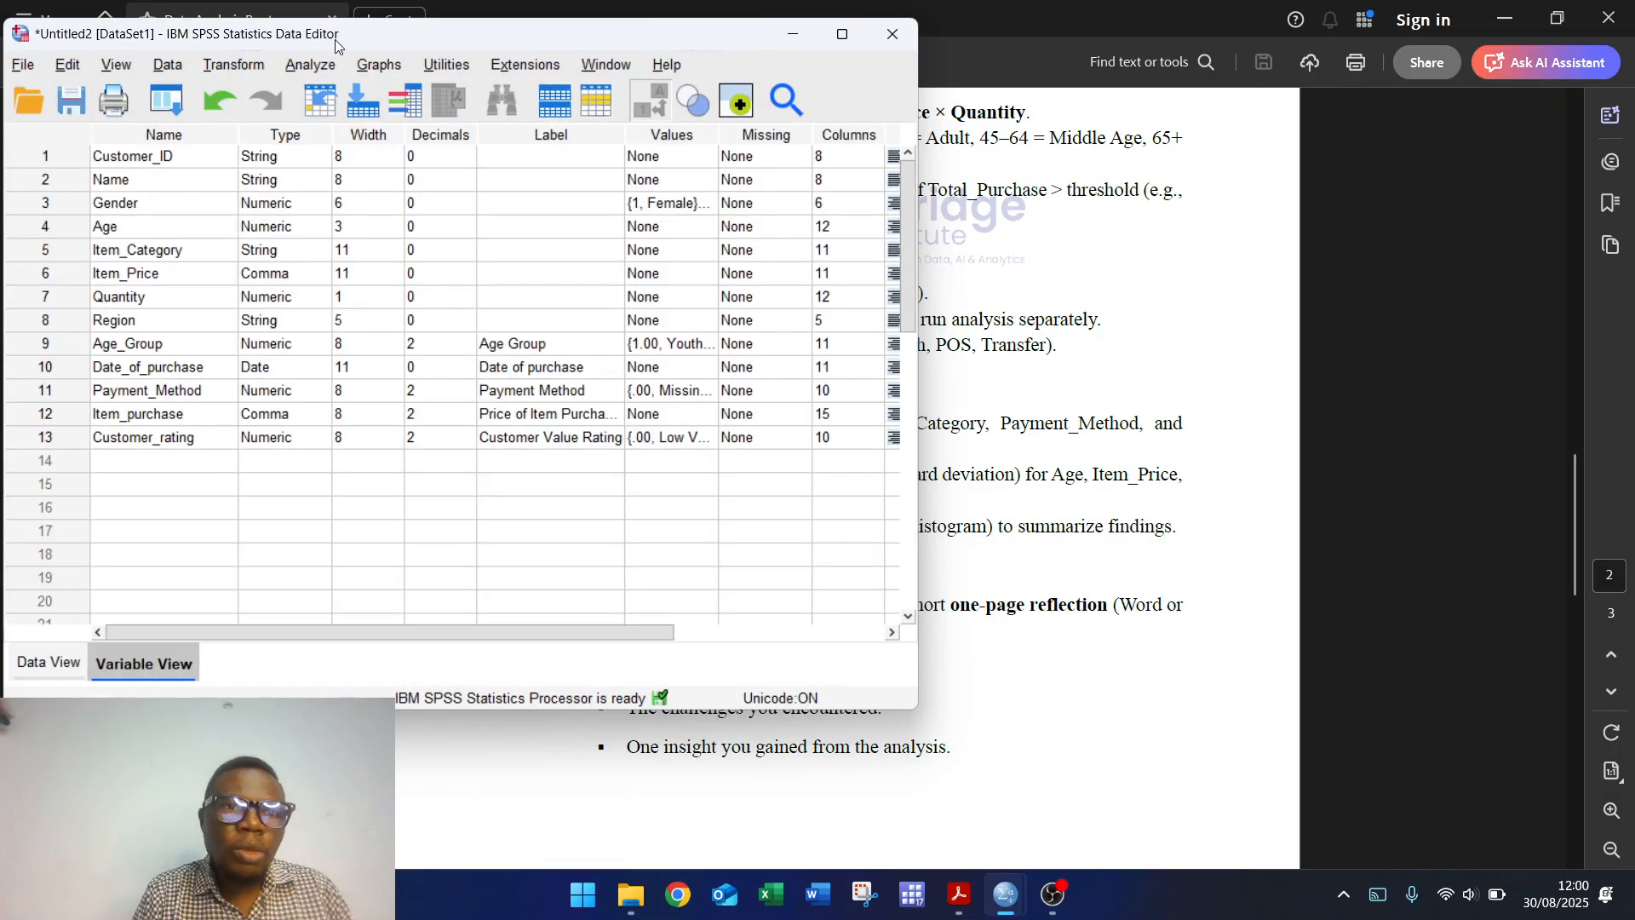
{"action": "left_click", "coordinate": [313, 68]}
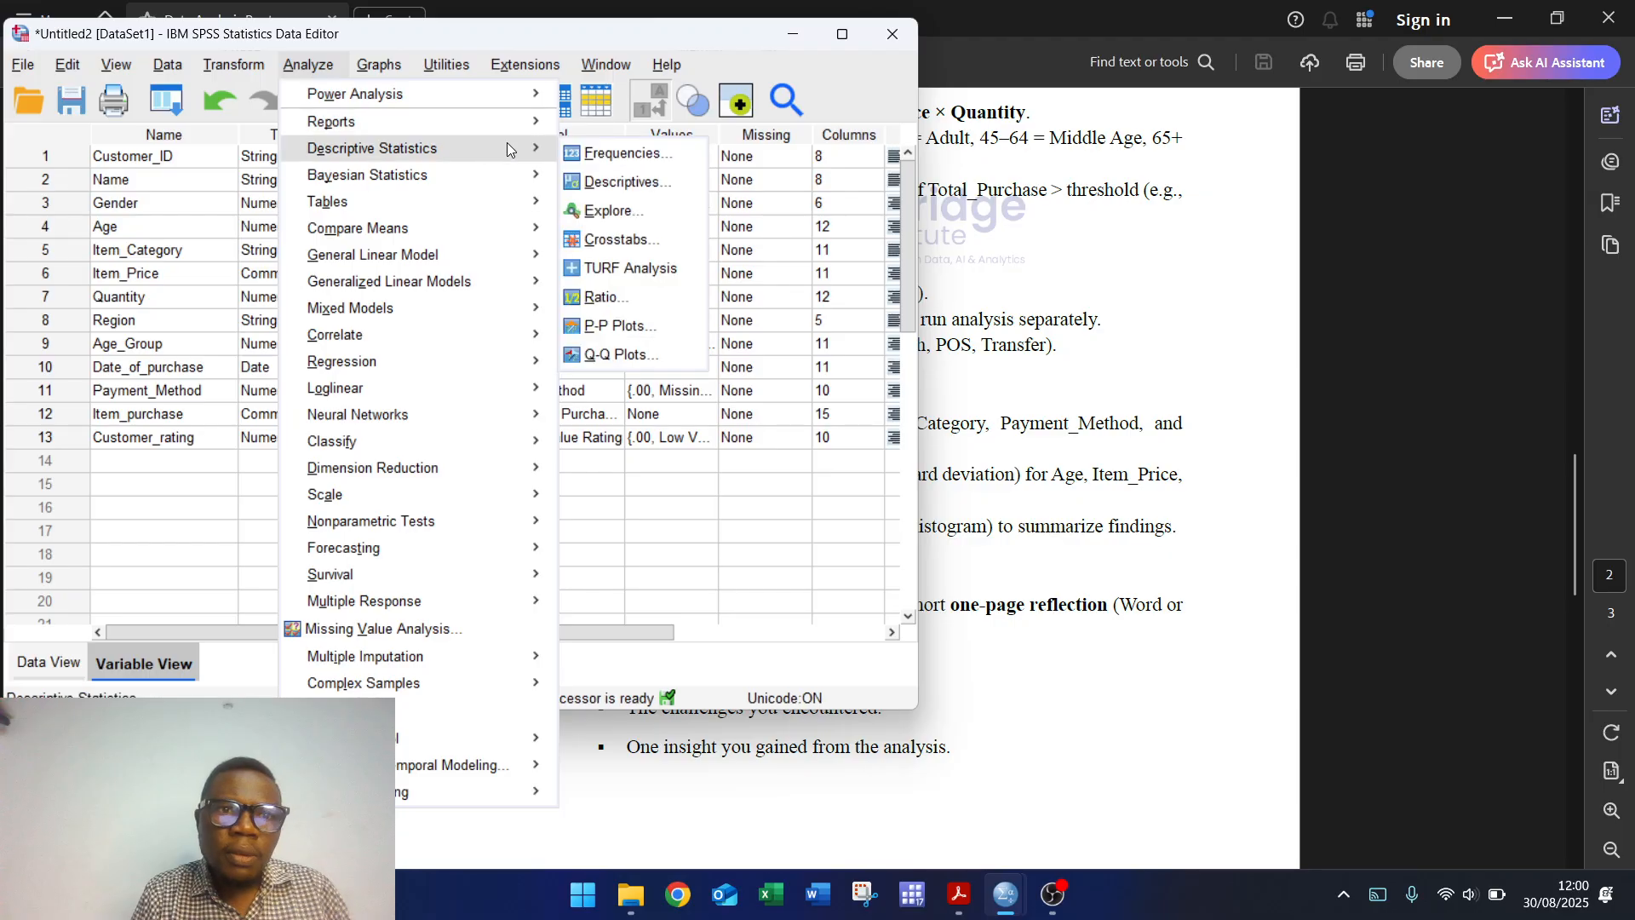
{"action": "mouse_move", "coordinate": [499, 151]}
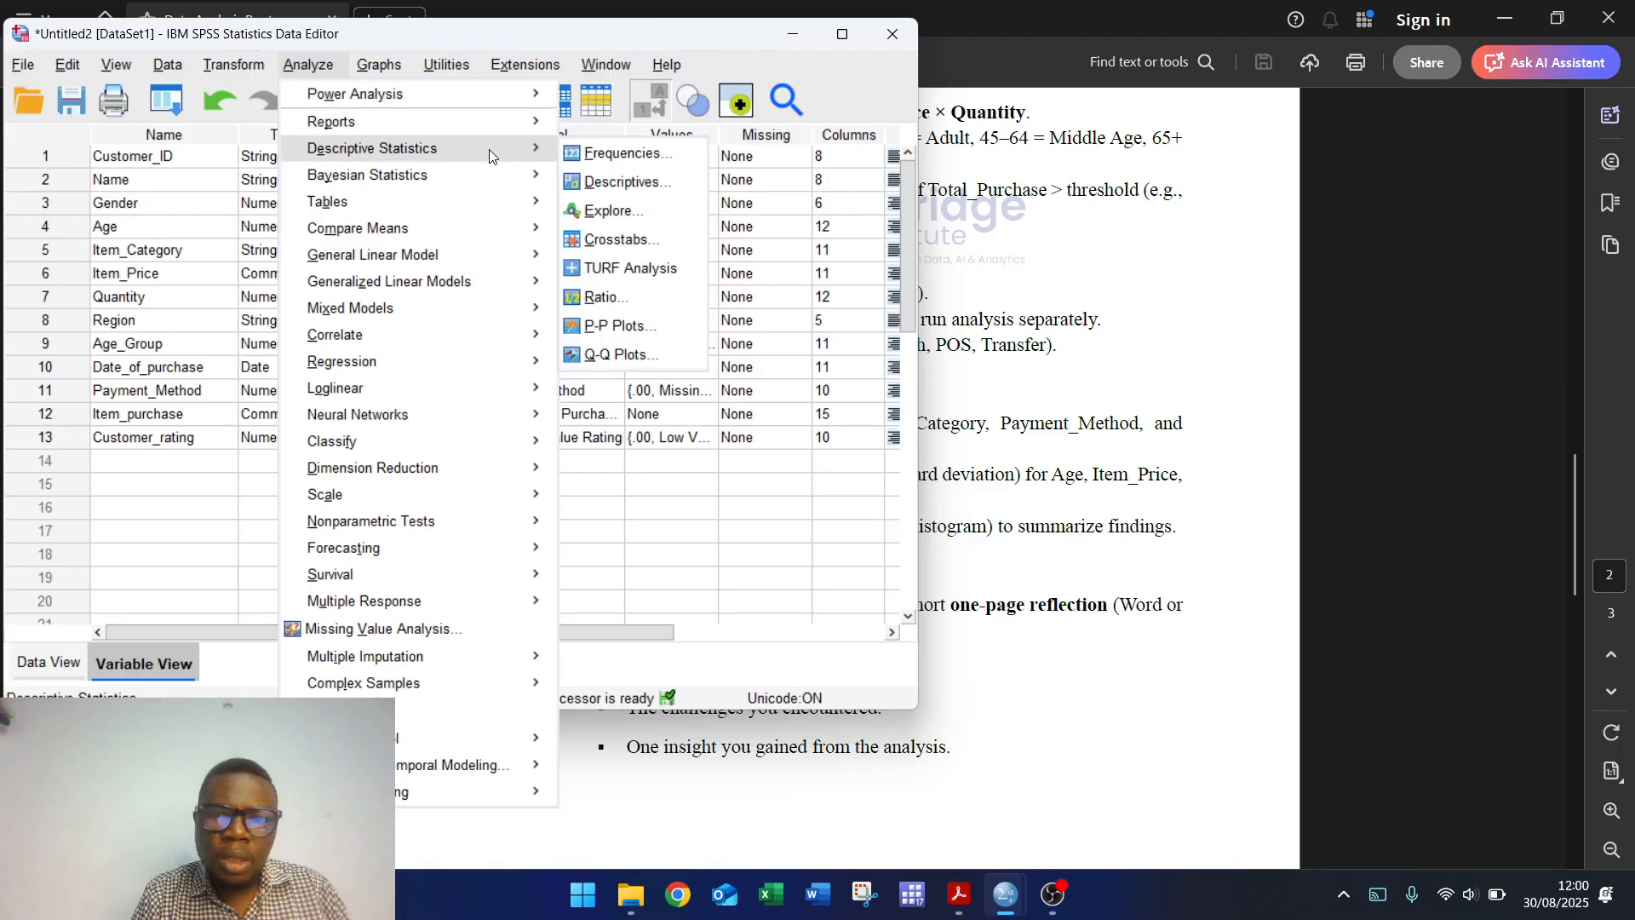
{"action": "left_click", "coordinate": [626, 156]}
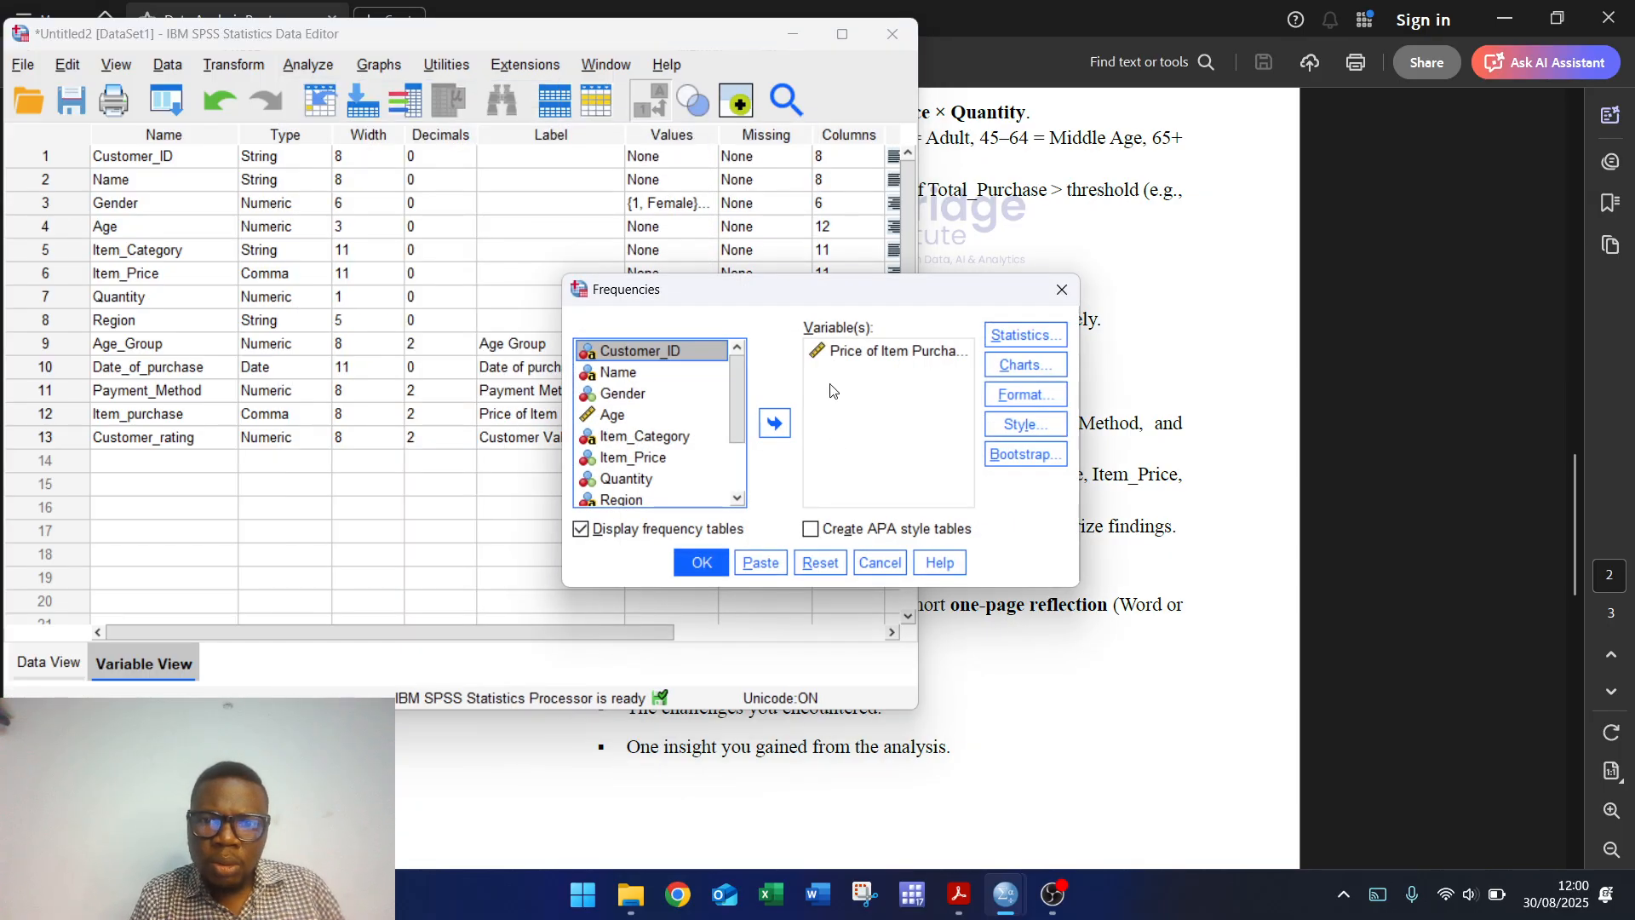
{"action": "left_click", "coordinate": [819, 564]}
Step: After checking the instructions, add Gender and Item_Category as frequency variables
{"action": "left_click", "coordinate": [1147, 685]}
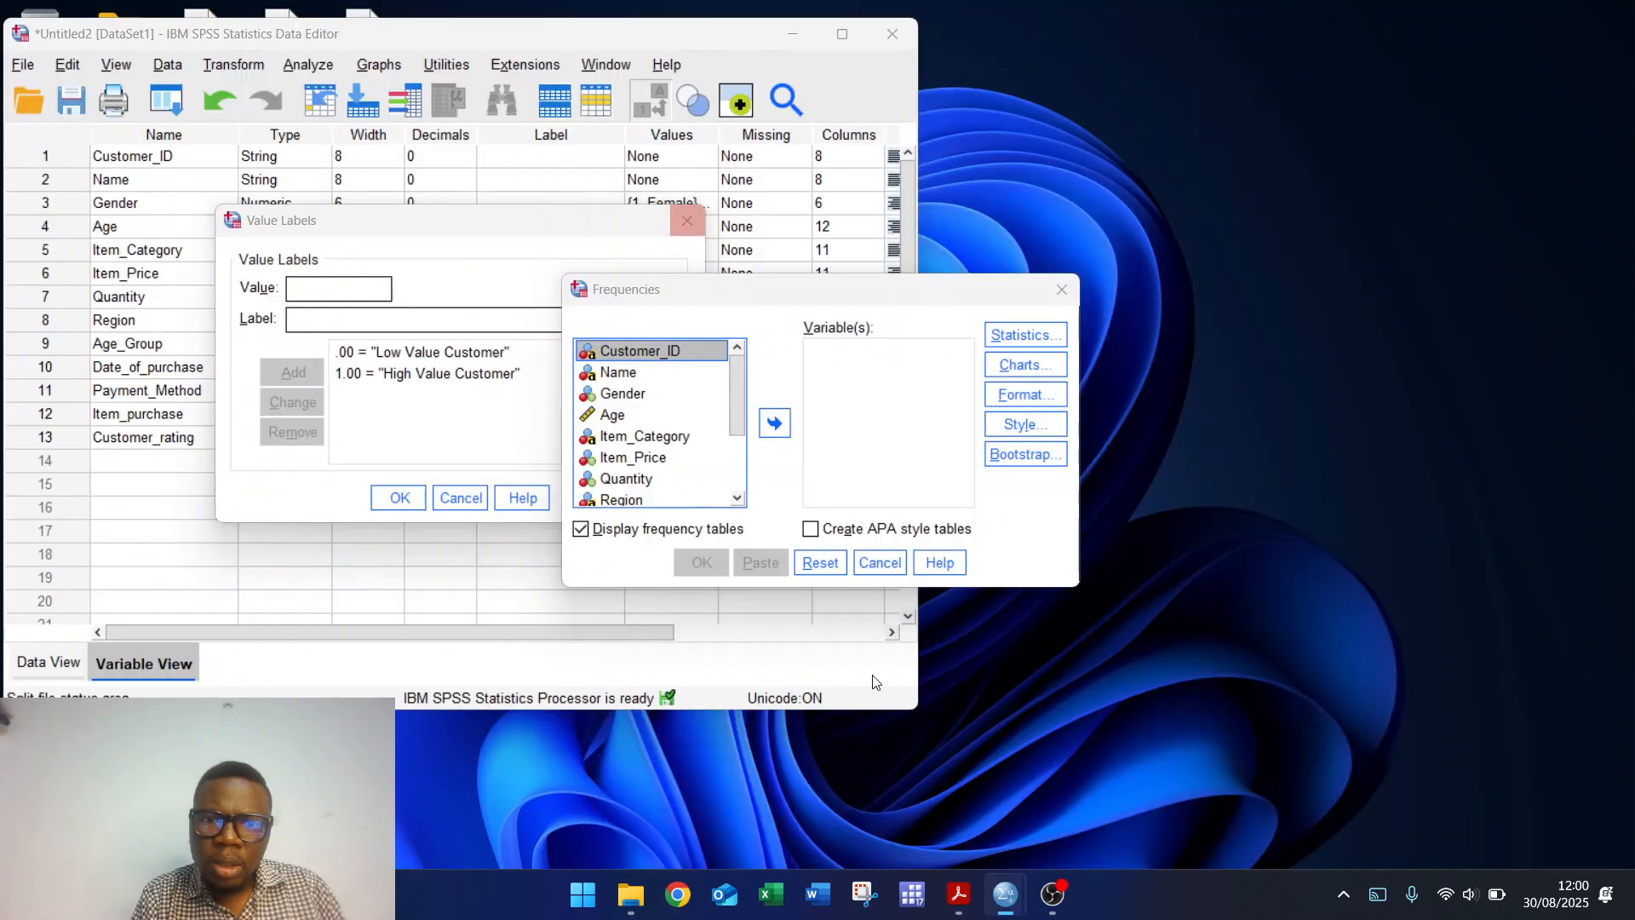
{"action": "left_click", "coordinate": [1079, 779]}
{"action": "left_click", "coordinate": [655, 392]}
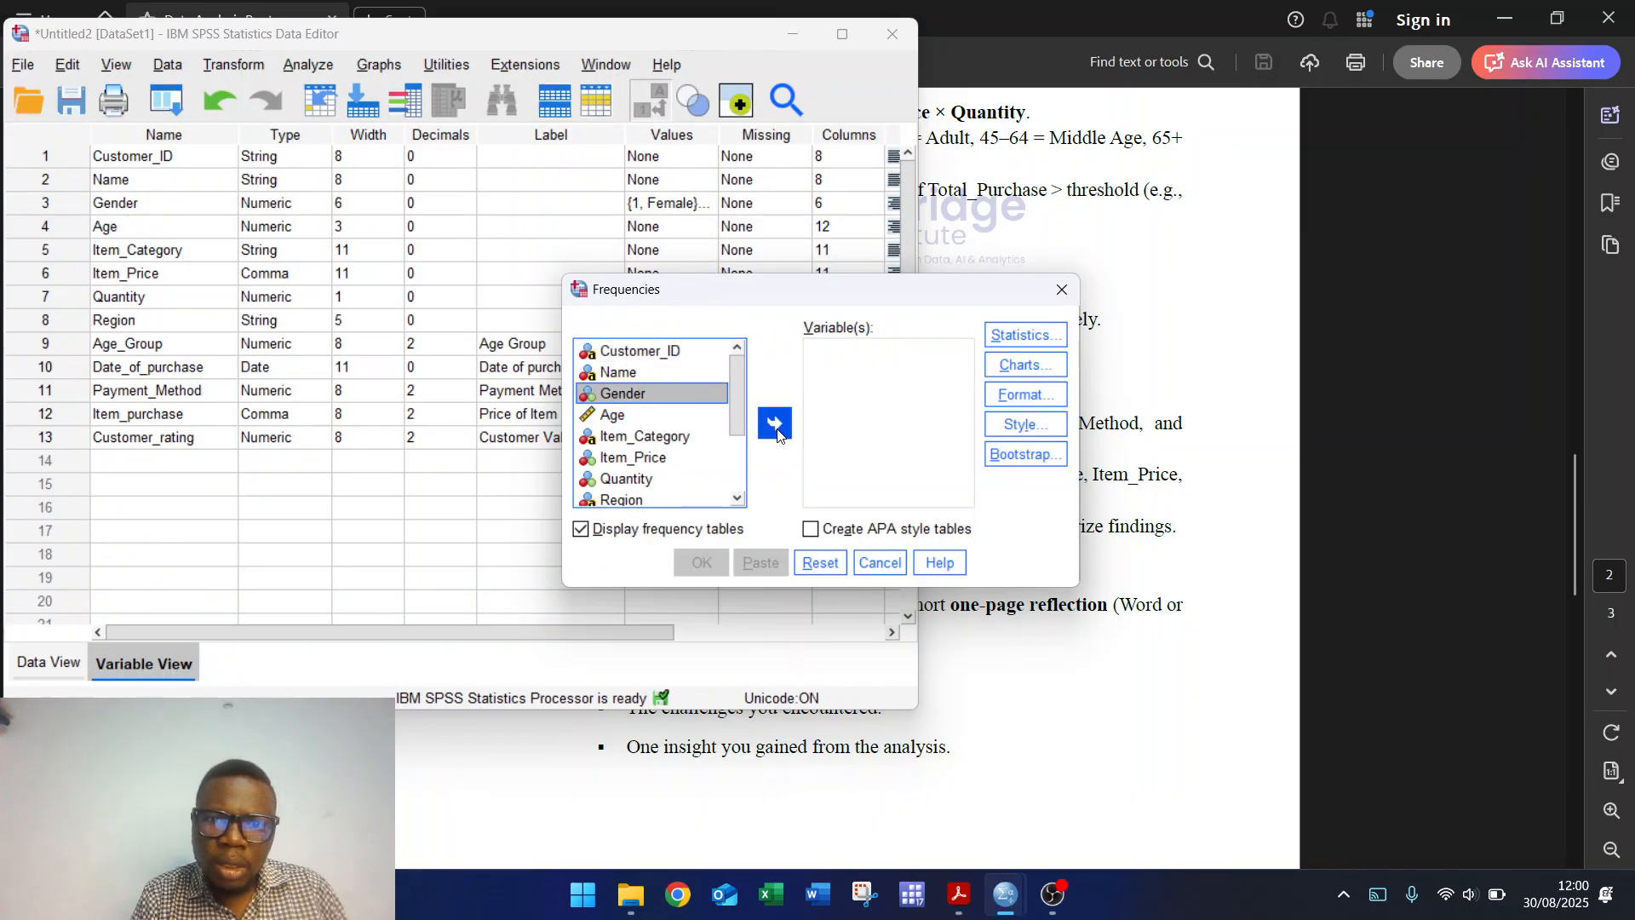
{"action": "left_click", "coordinate": [775, 426]}
{"action": "left_click", "coordinate": [668, 417]}
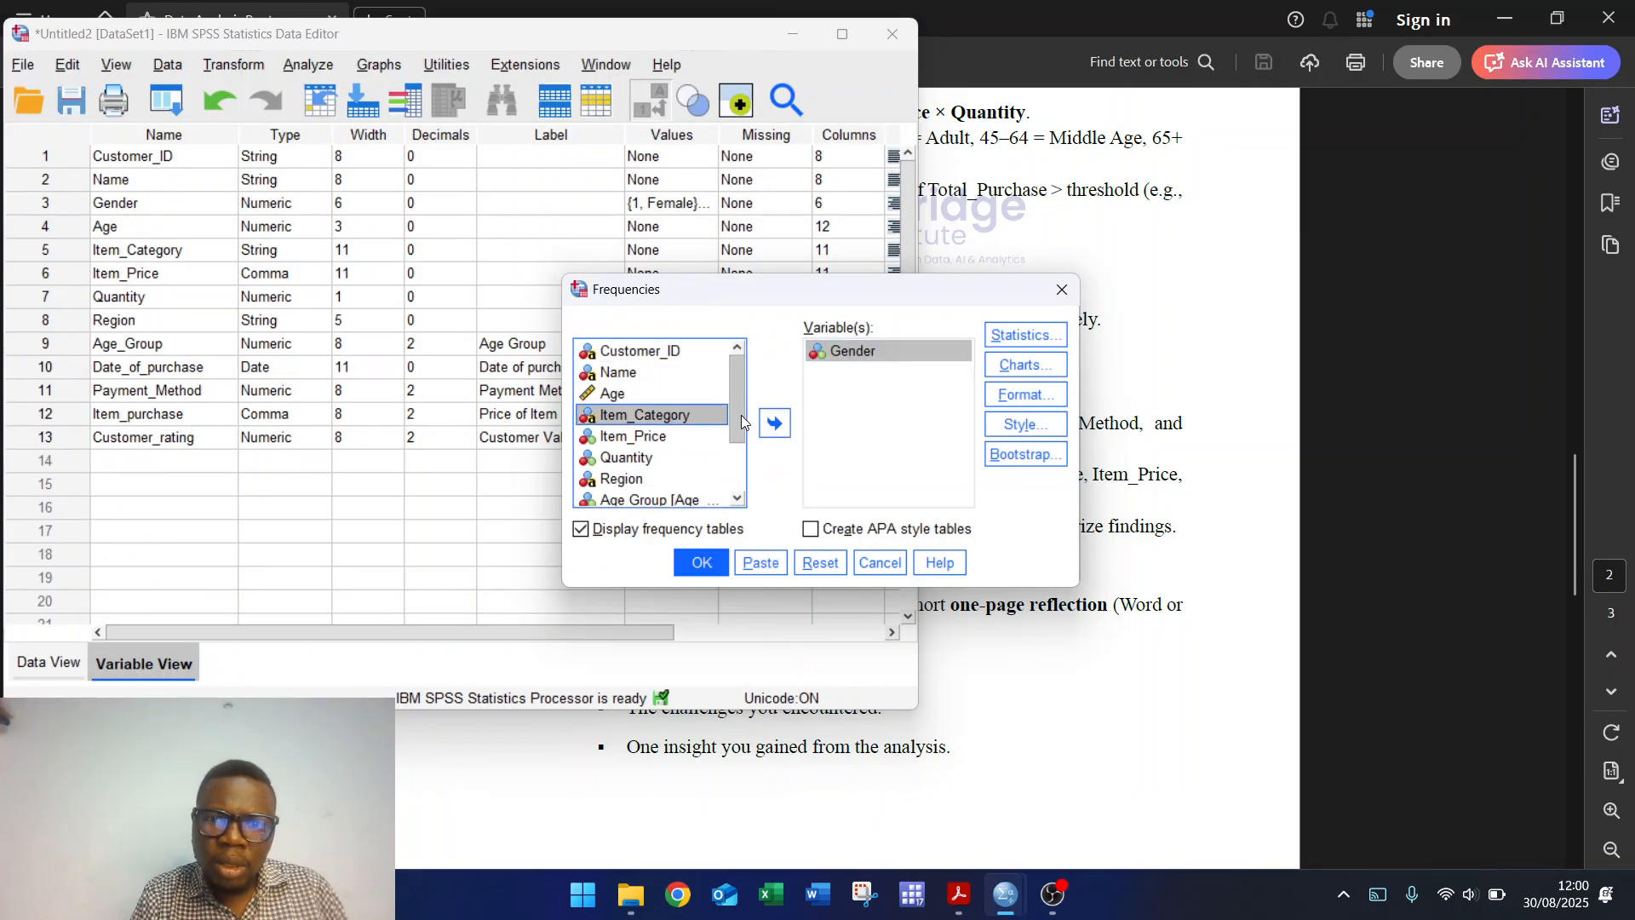
{"action": "left_click", "coordinate": [775, 424]}
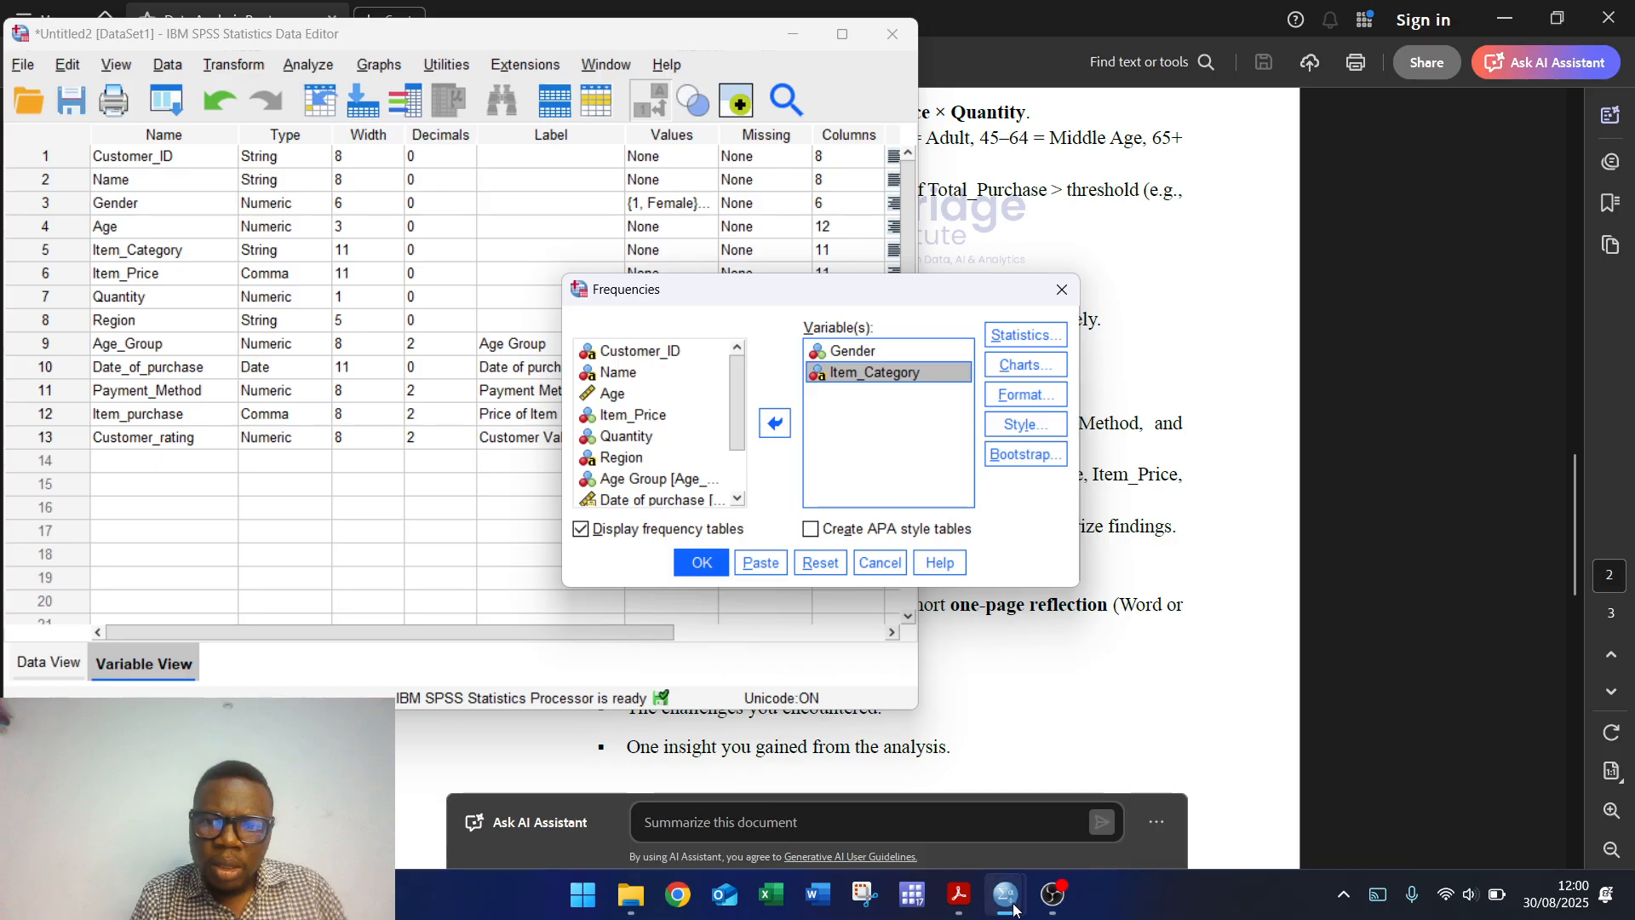
Step: After rechecking the instructions, add Payment Method and Age Group as frequency variables
{"action": "mouse_move", "coordinate": [1014, 903]}
{"action": "left_click", "coordinate": [1220, 643]}
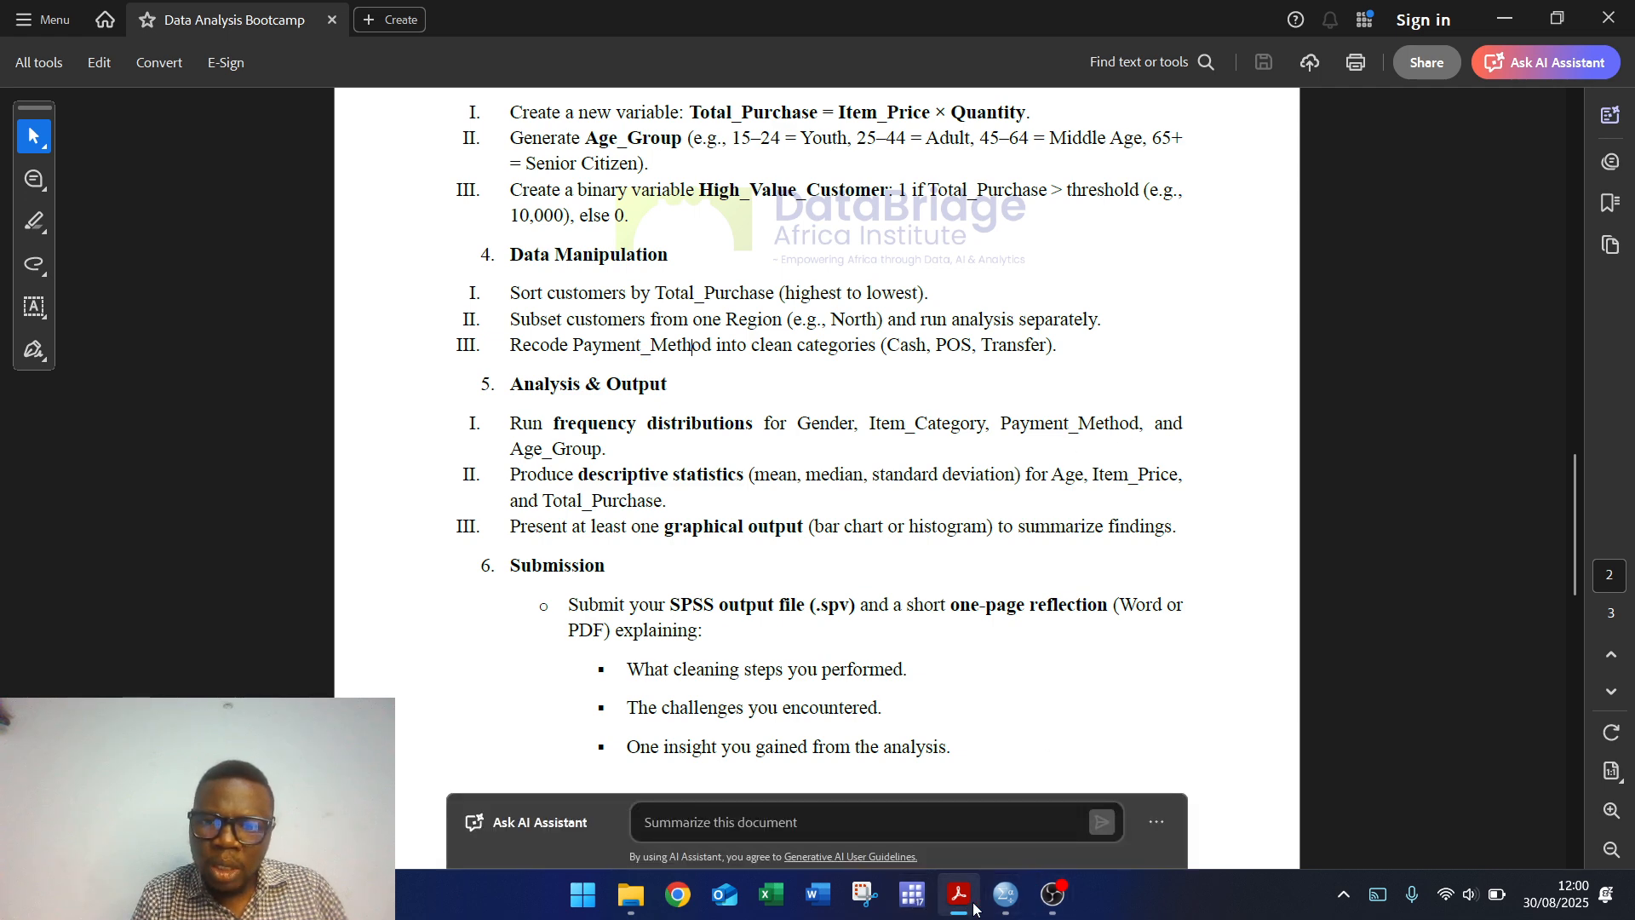
{"action": "mouse_move", "coordinate": [1016, 901]}
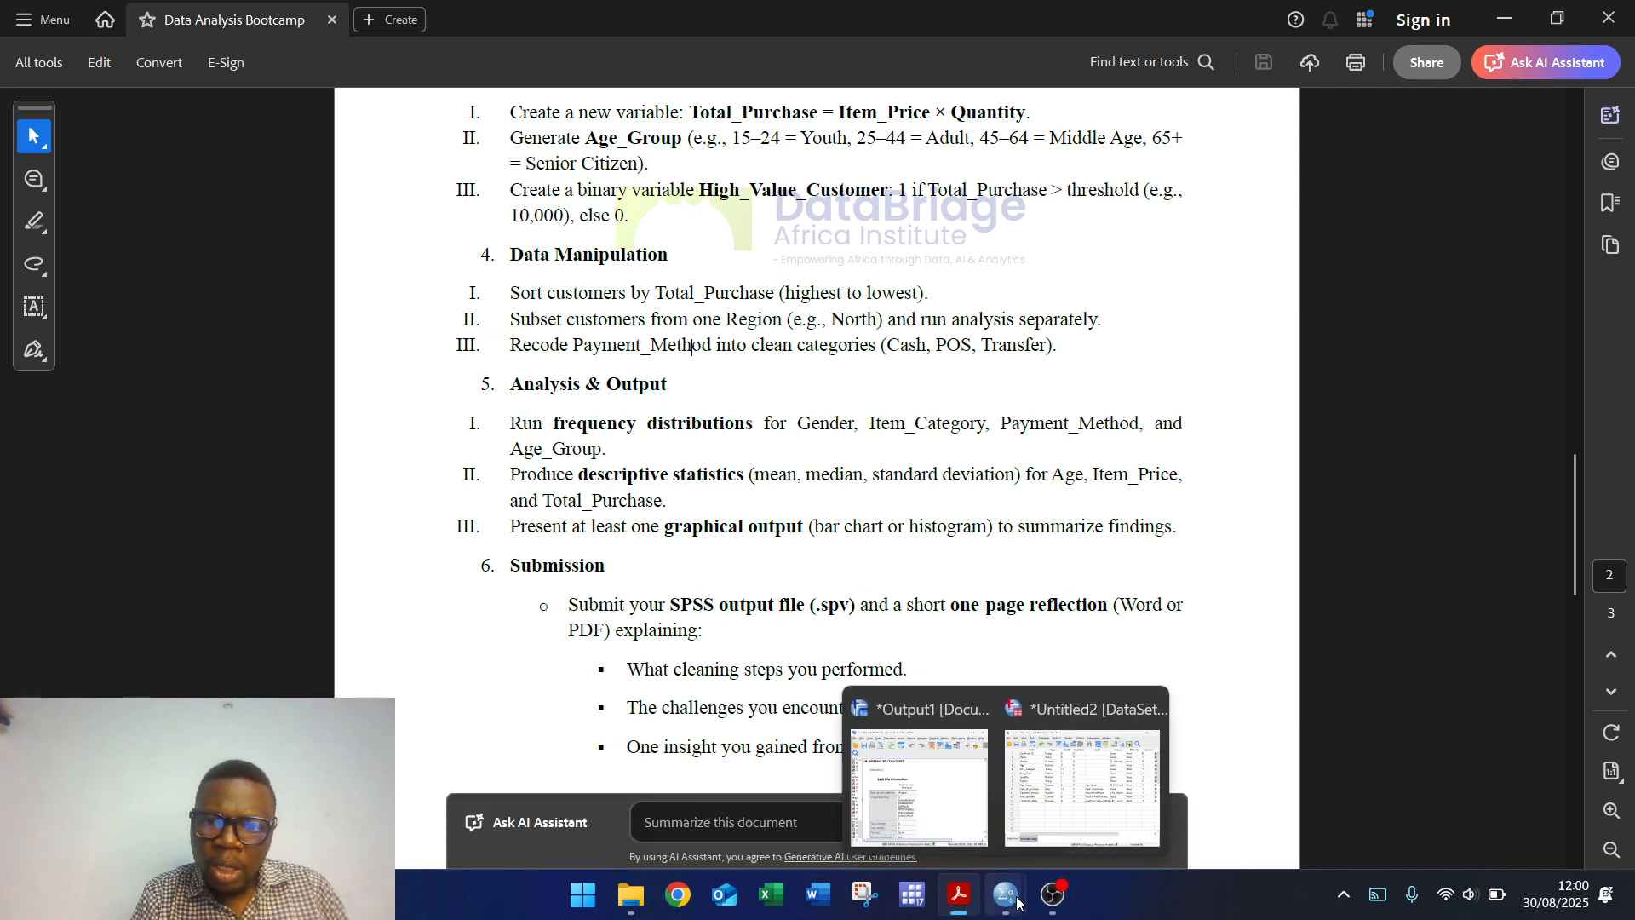
{"action": "left_click", "coordinate": [1078, 781]}
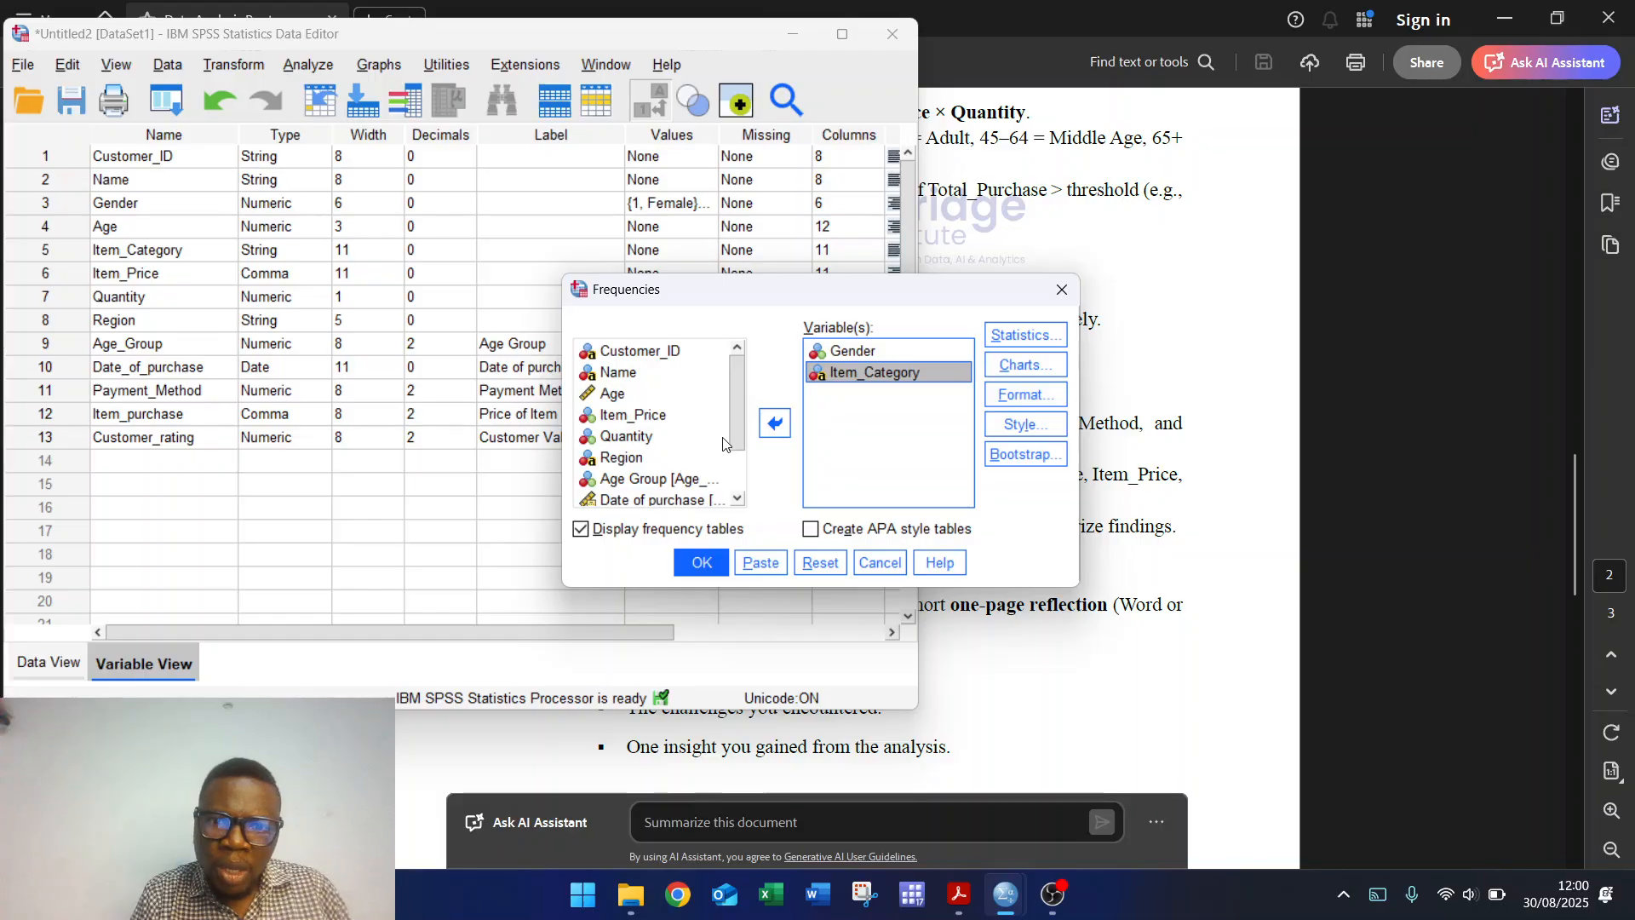
{"action": "left_click_drag", "start_coordinate": [729, 417], "coordinate": [735, 467]}
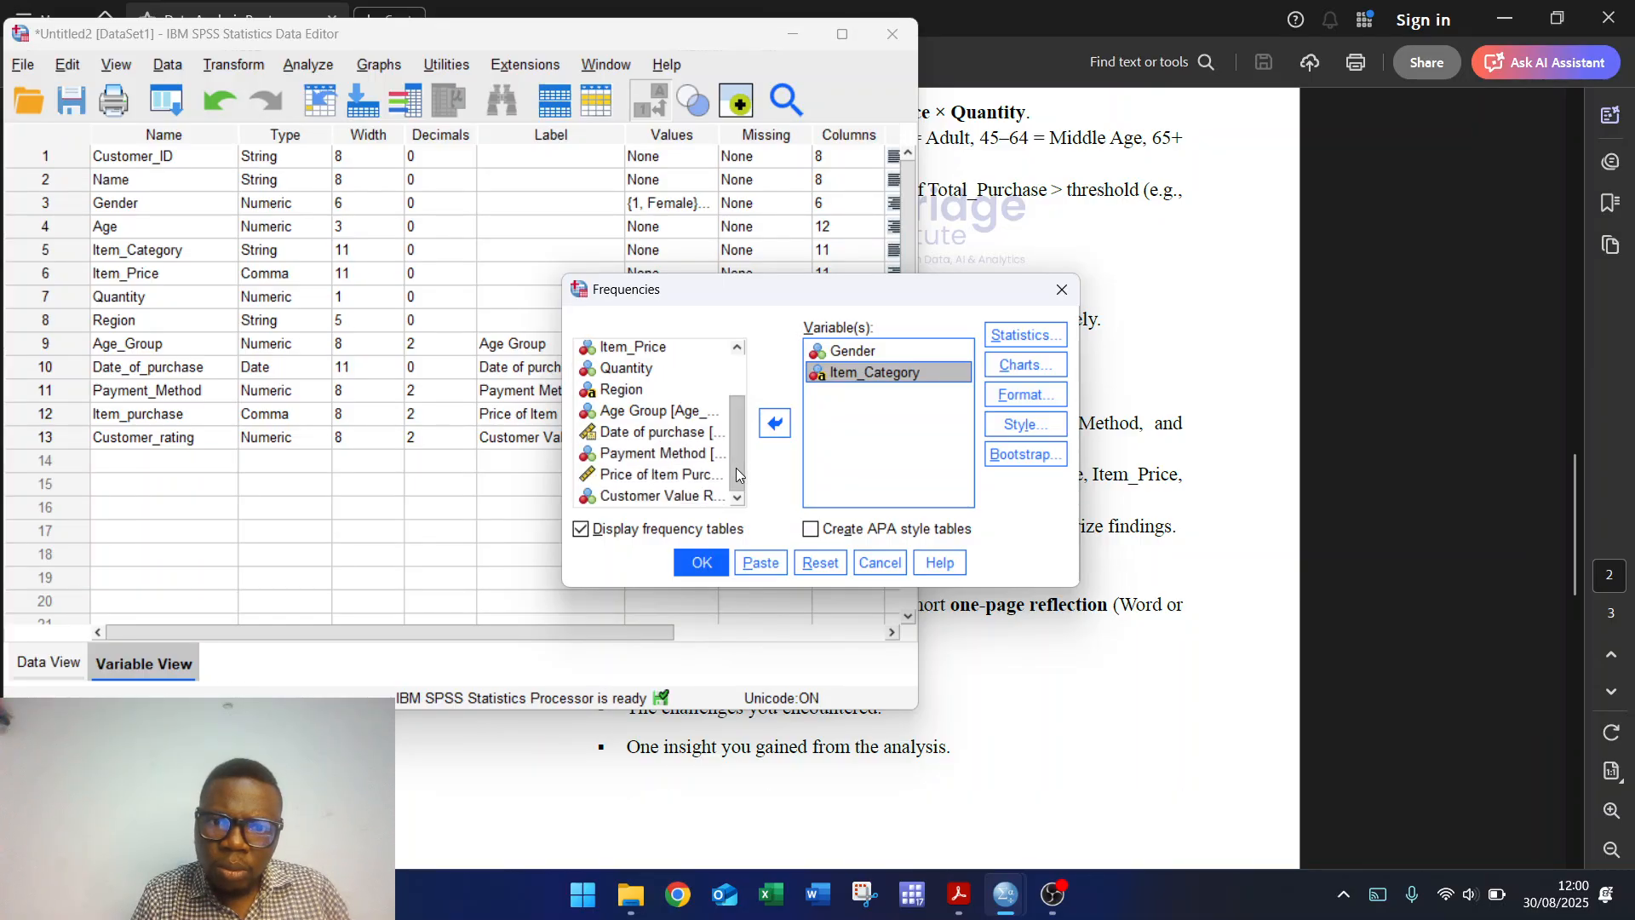
{"action": "left_click", "coordinate": [656, 455]}
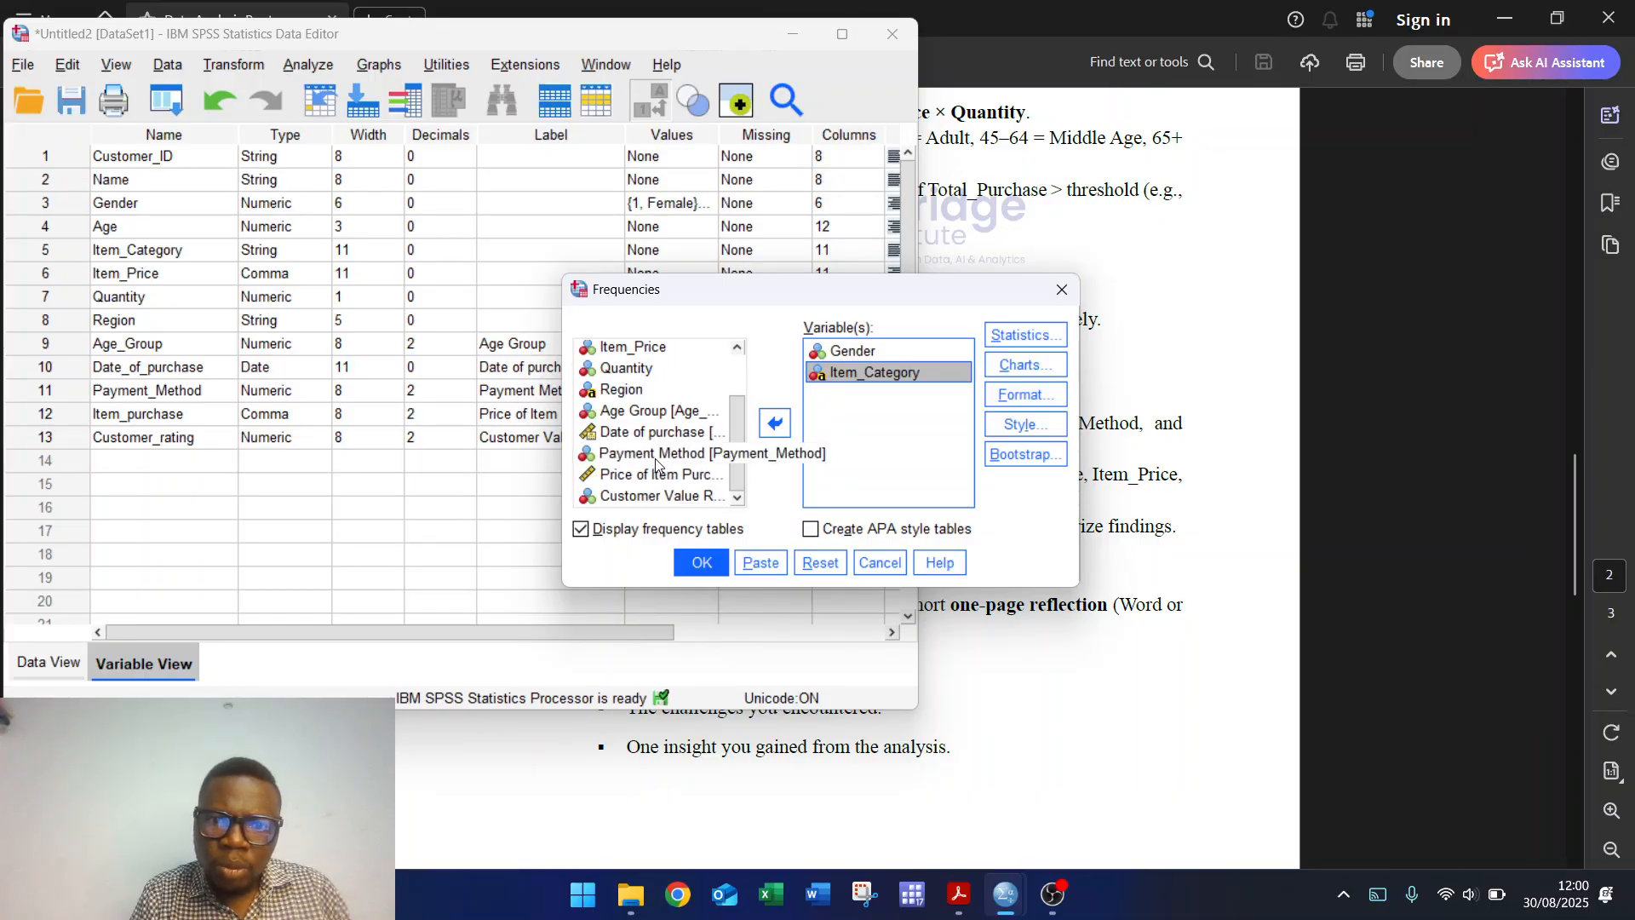
{"action": "left_click", "coordinate": [777, 426]}
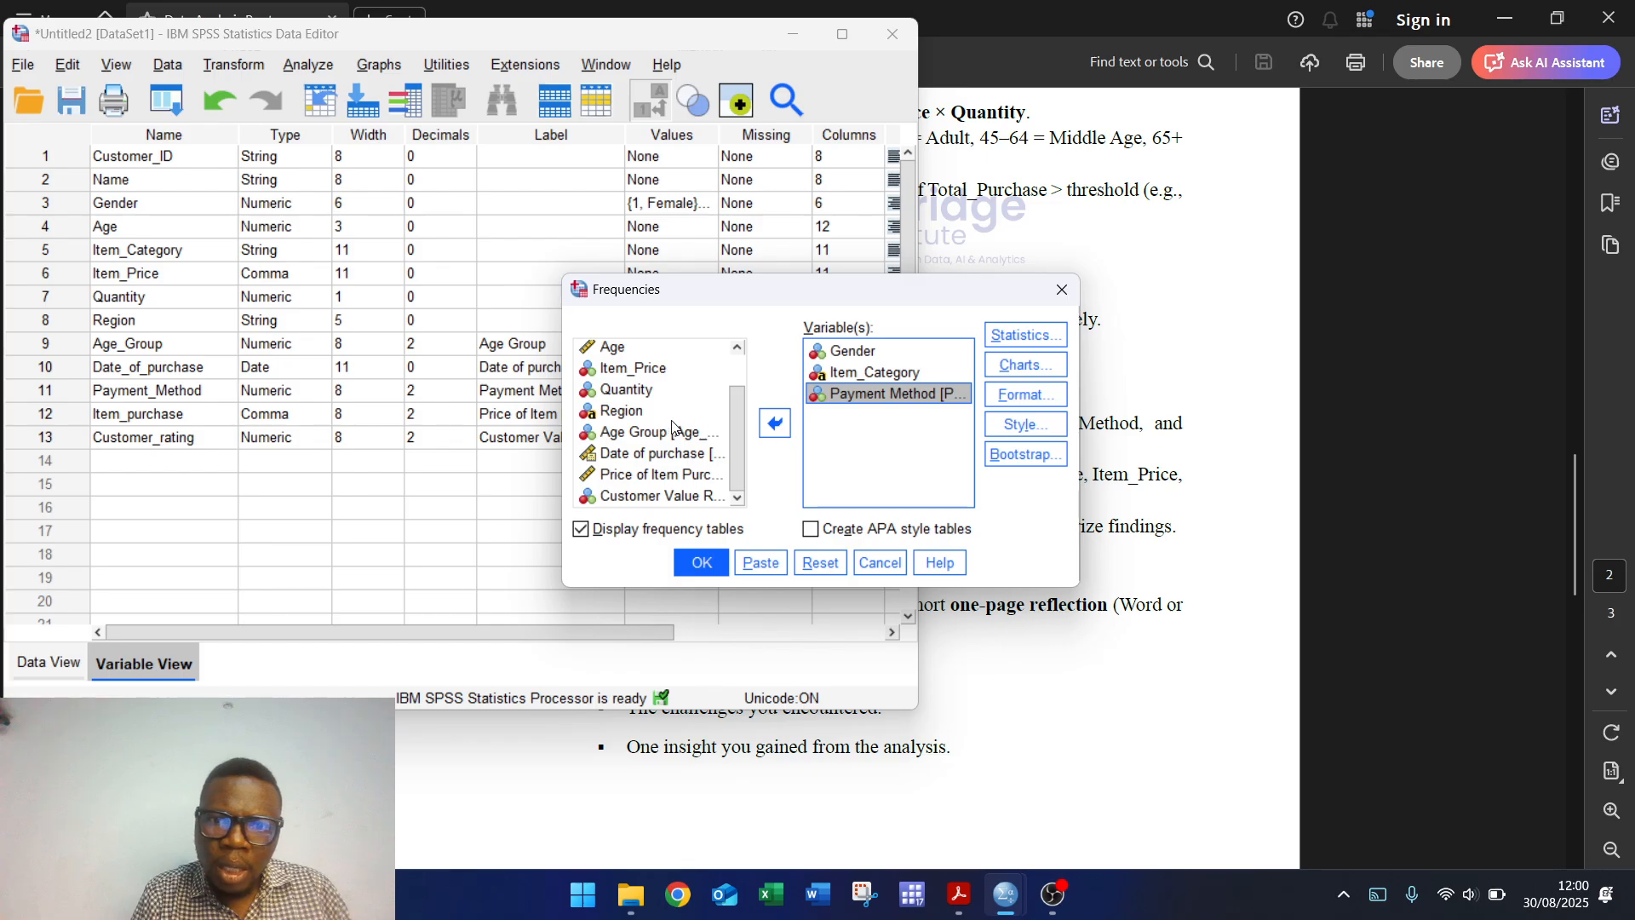
{"action": "left_click", "coordinate": [671, 432]}
{"action": "left_click", "coordinate": [774, 423]}
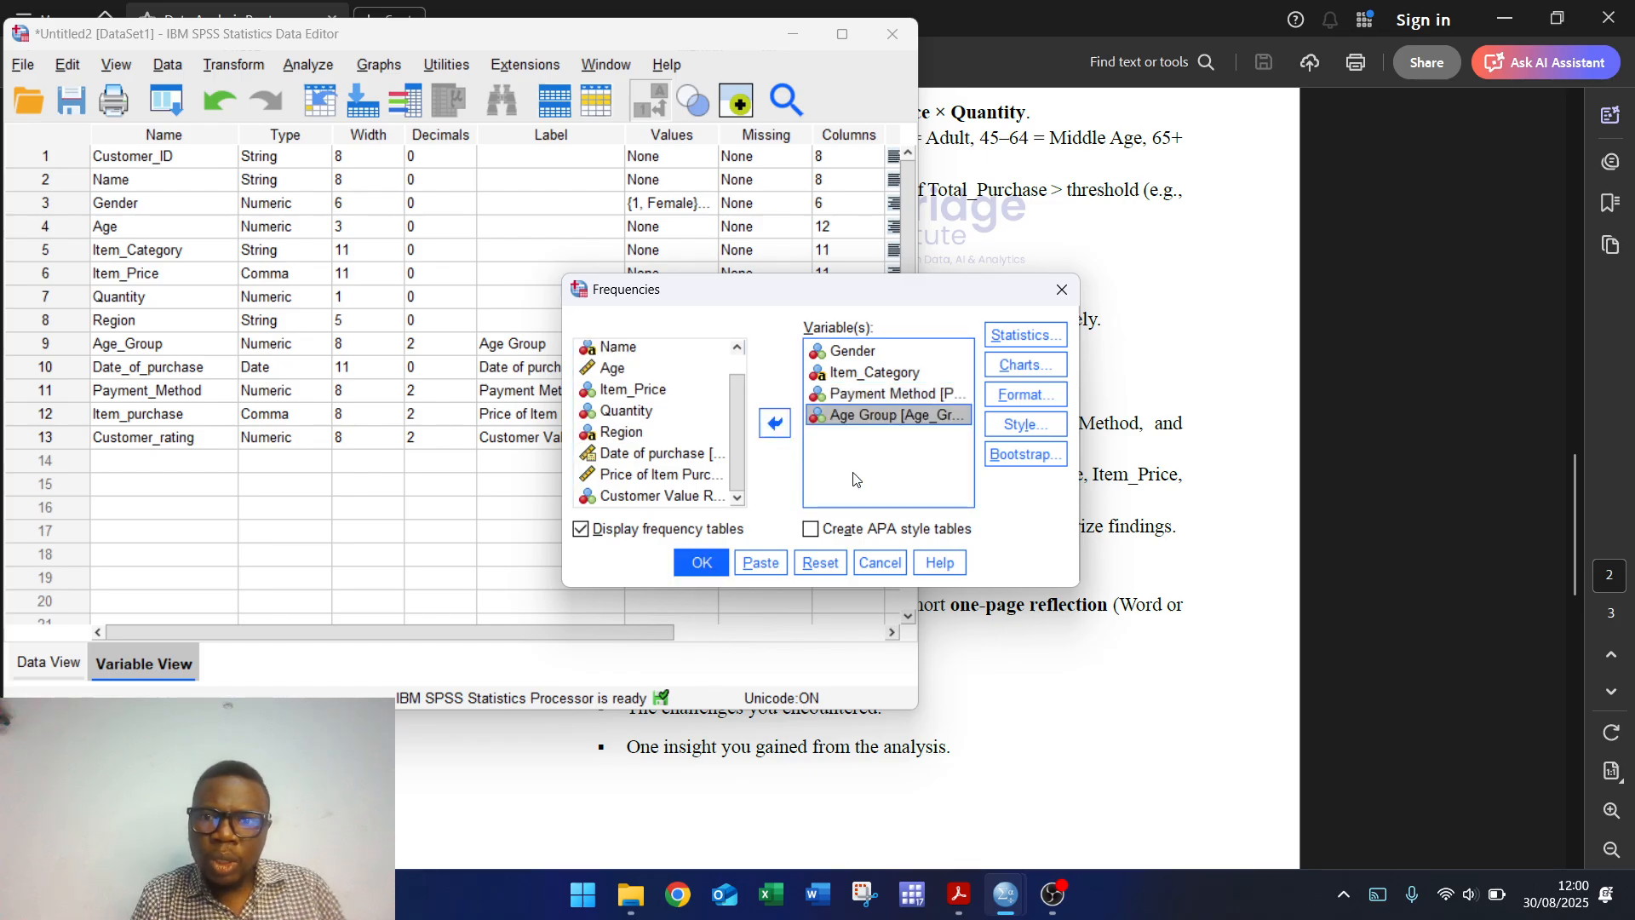
Step: Request bar charts for the frequencies and run the analysis
{"action": "left_click", "coordinate": [1025, 364]}
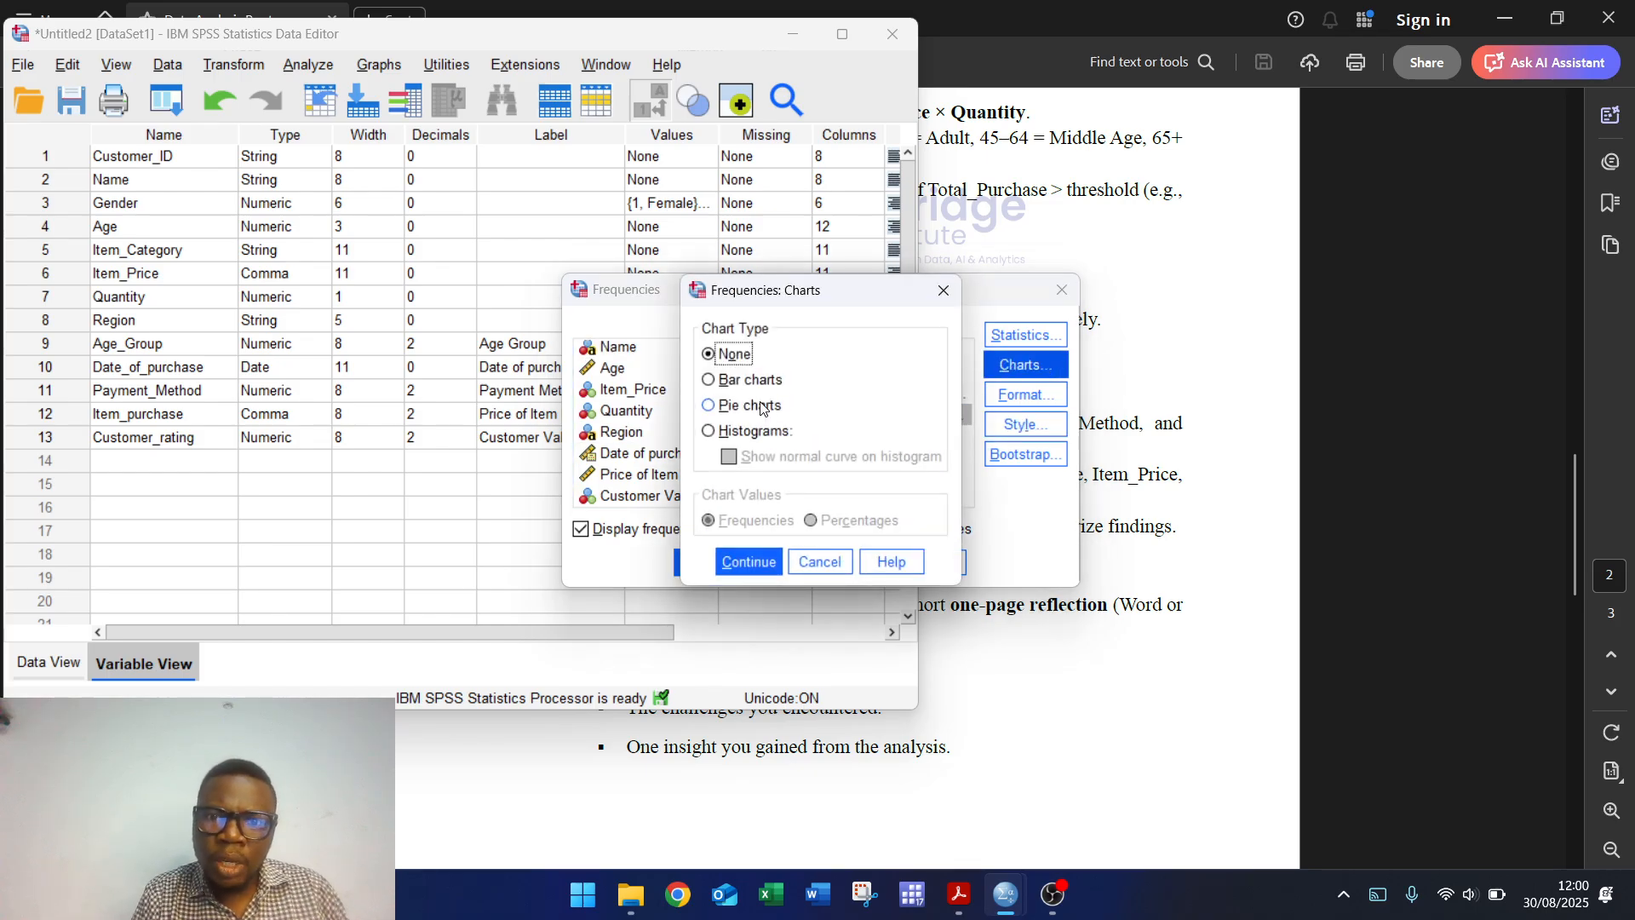
{"action": "left_click", "coordinate": [739, 381]}
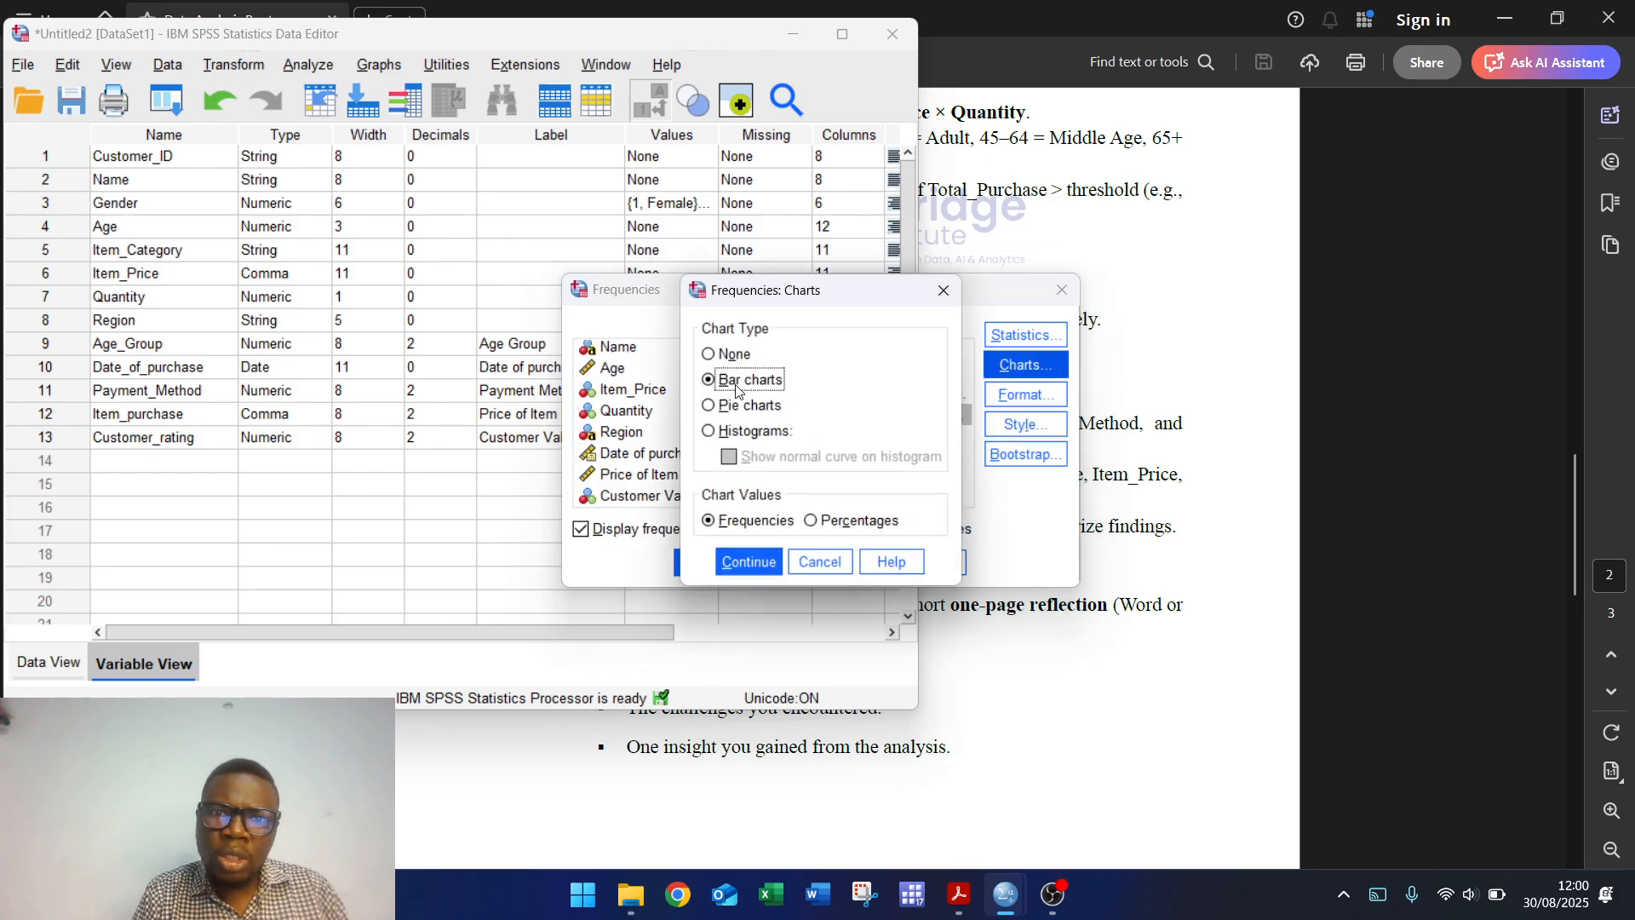
{"action": "left_click", "coordinate": [739, 562]}
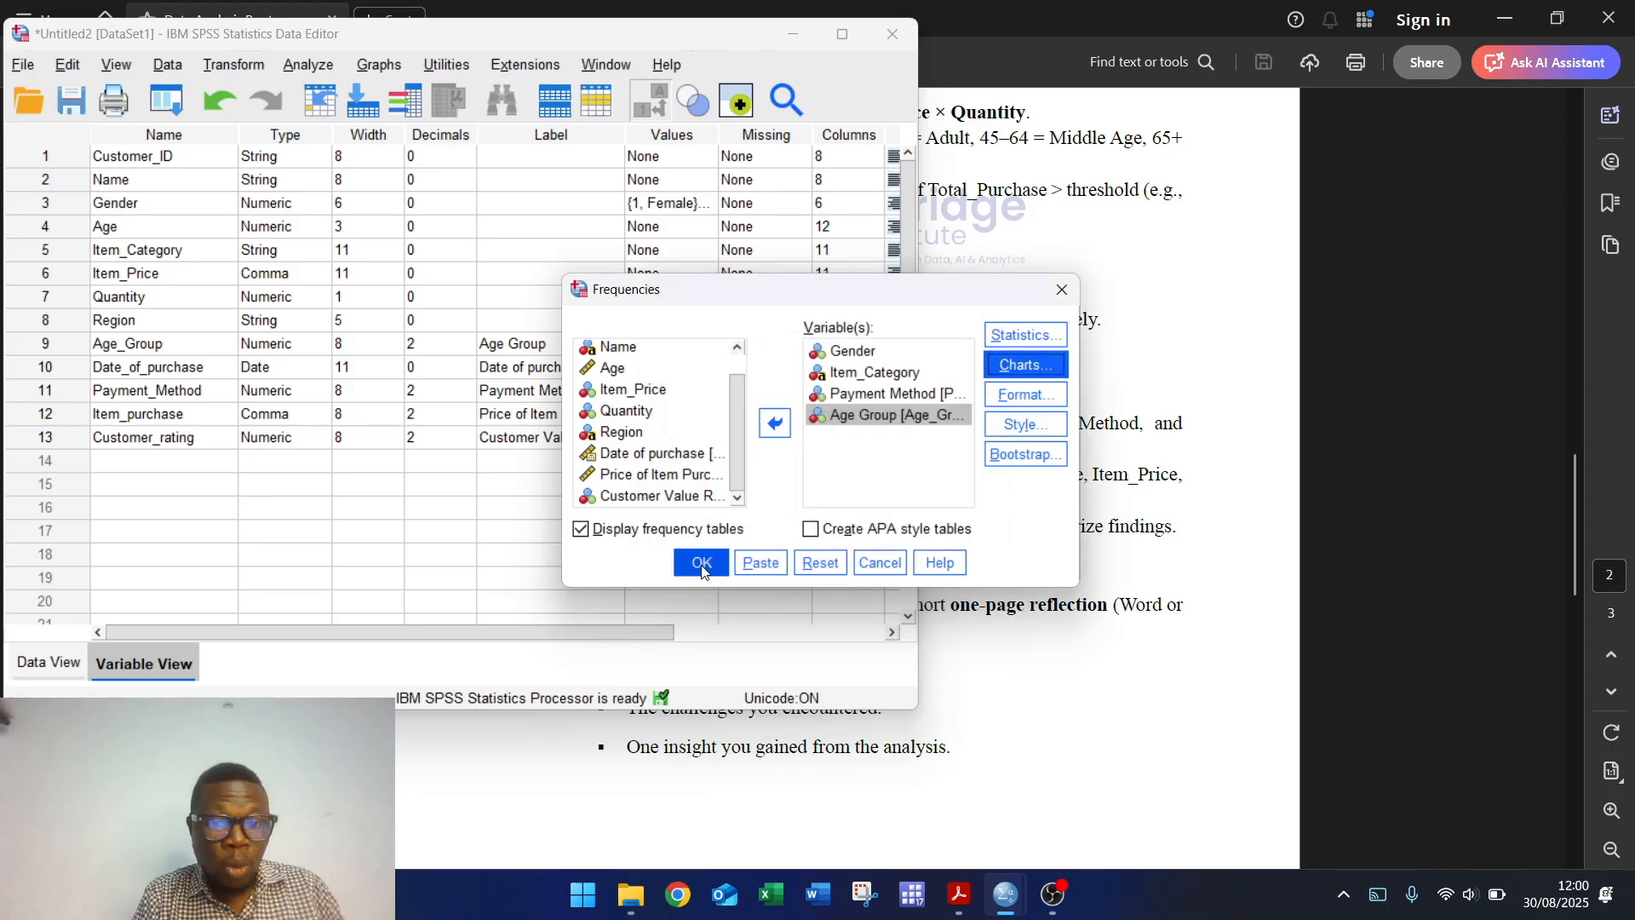
{"action": "left_click", "coordinate": [700, 564]}
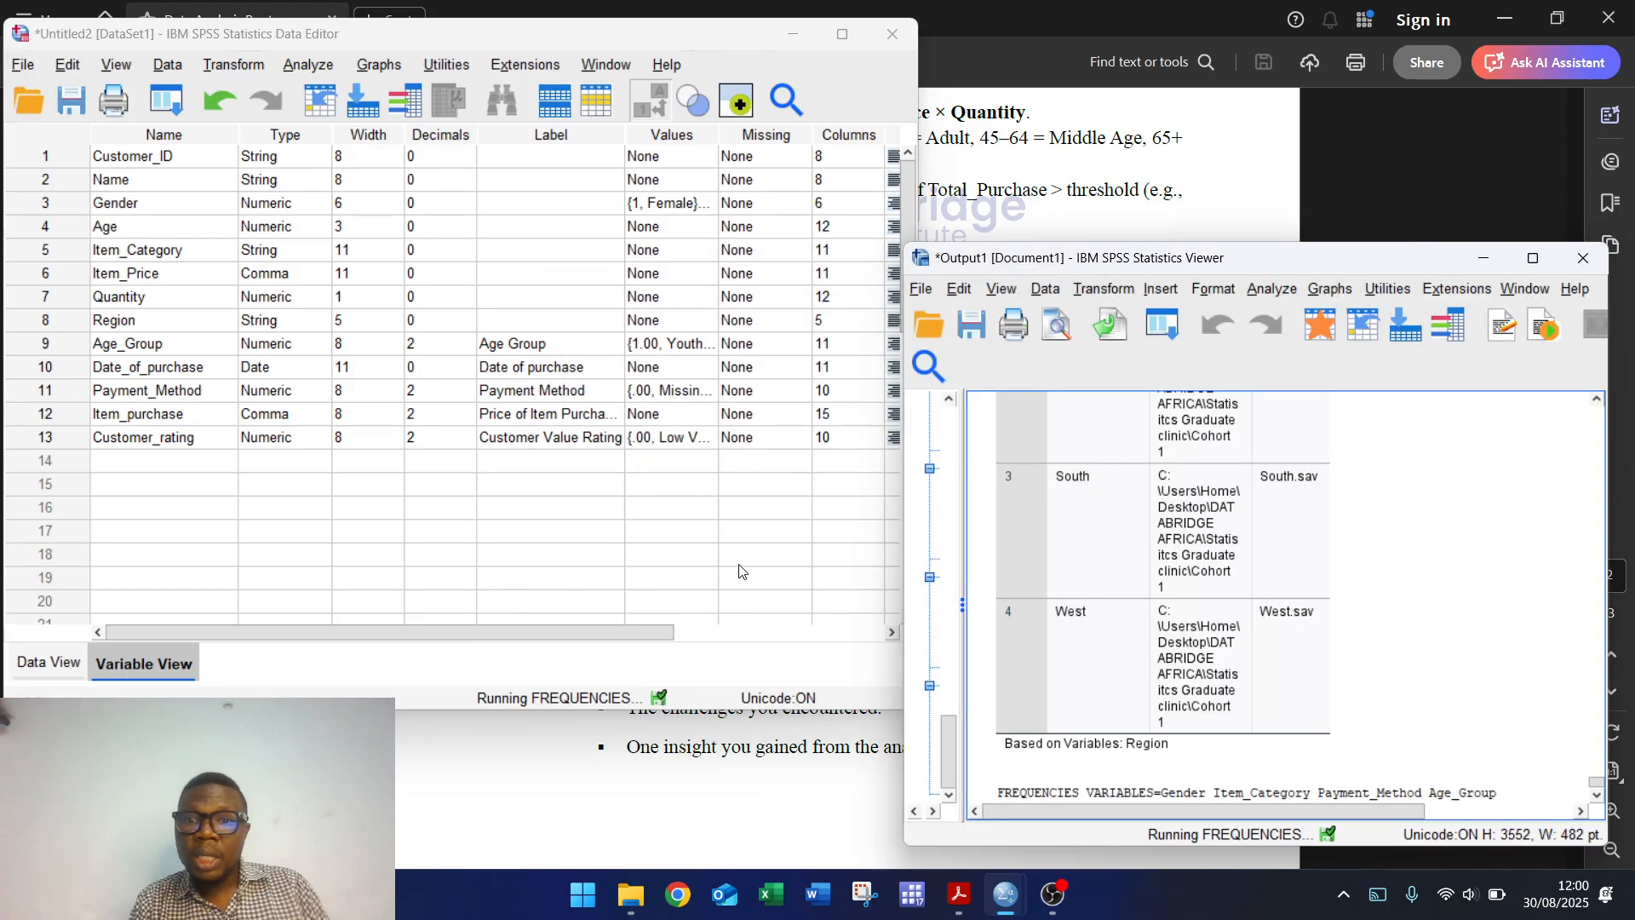
Step: Review the frequency tables and charts in the maximized Output Viewer, then minimize it
{"action": "left_click", "coordinate": [1533, 257]}
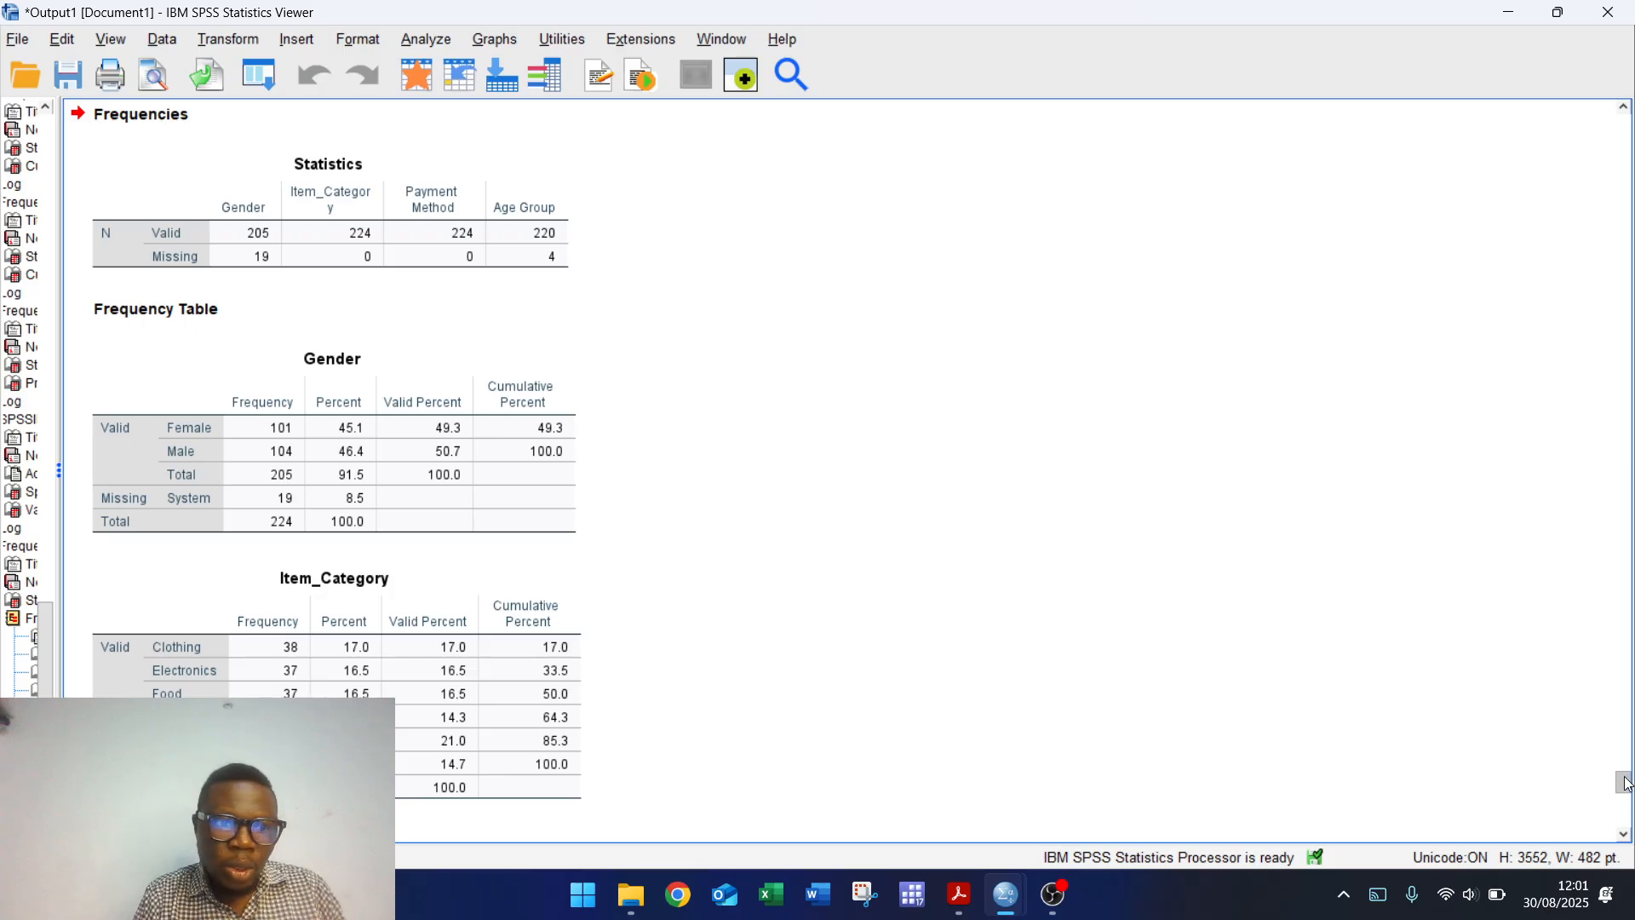
{"action": "left_click_drag", "start_coordinate": [1626, 783], "coordinate": [1628, 796]}
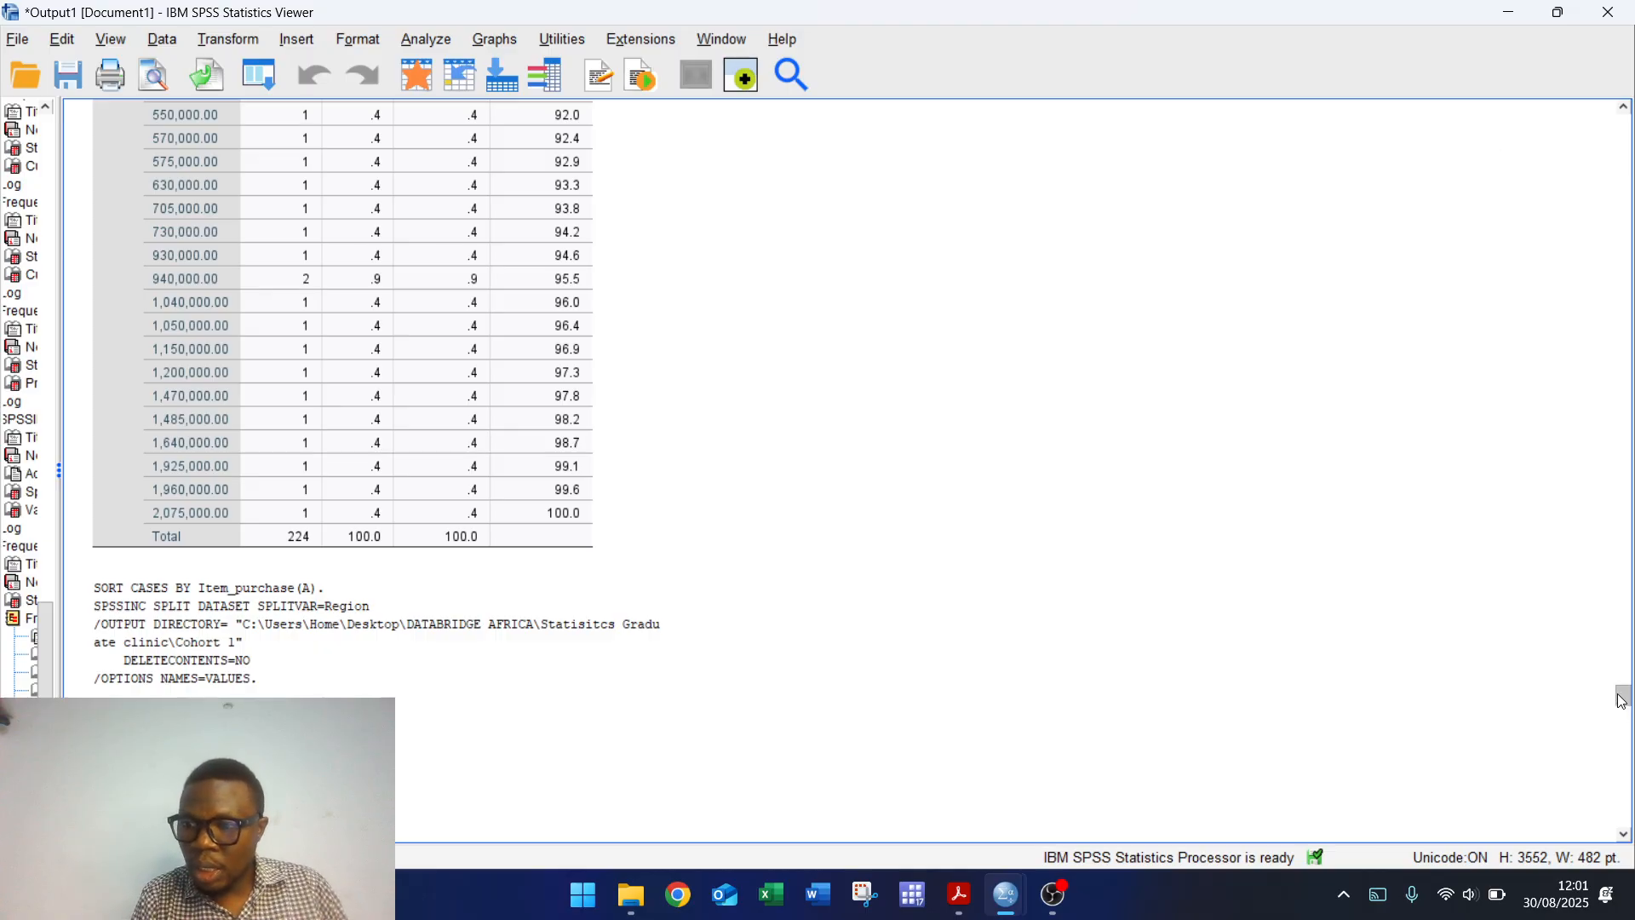
{"action": "left_click_drag", "start_coordinate": [1622, 700], "coordinate": [1628, 820]}
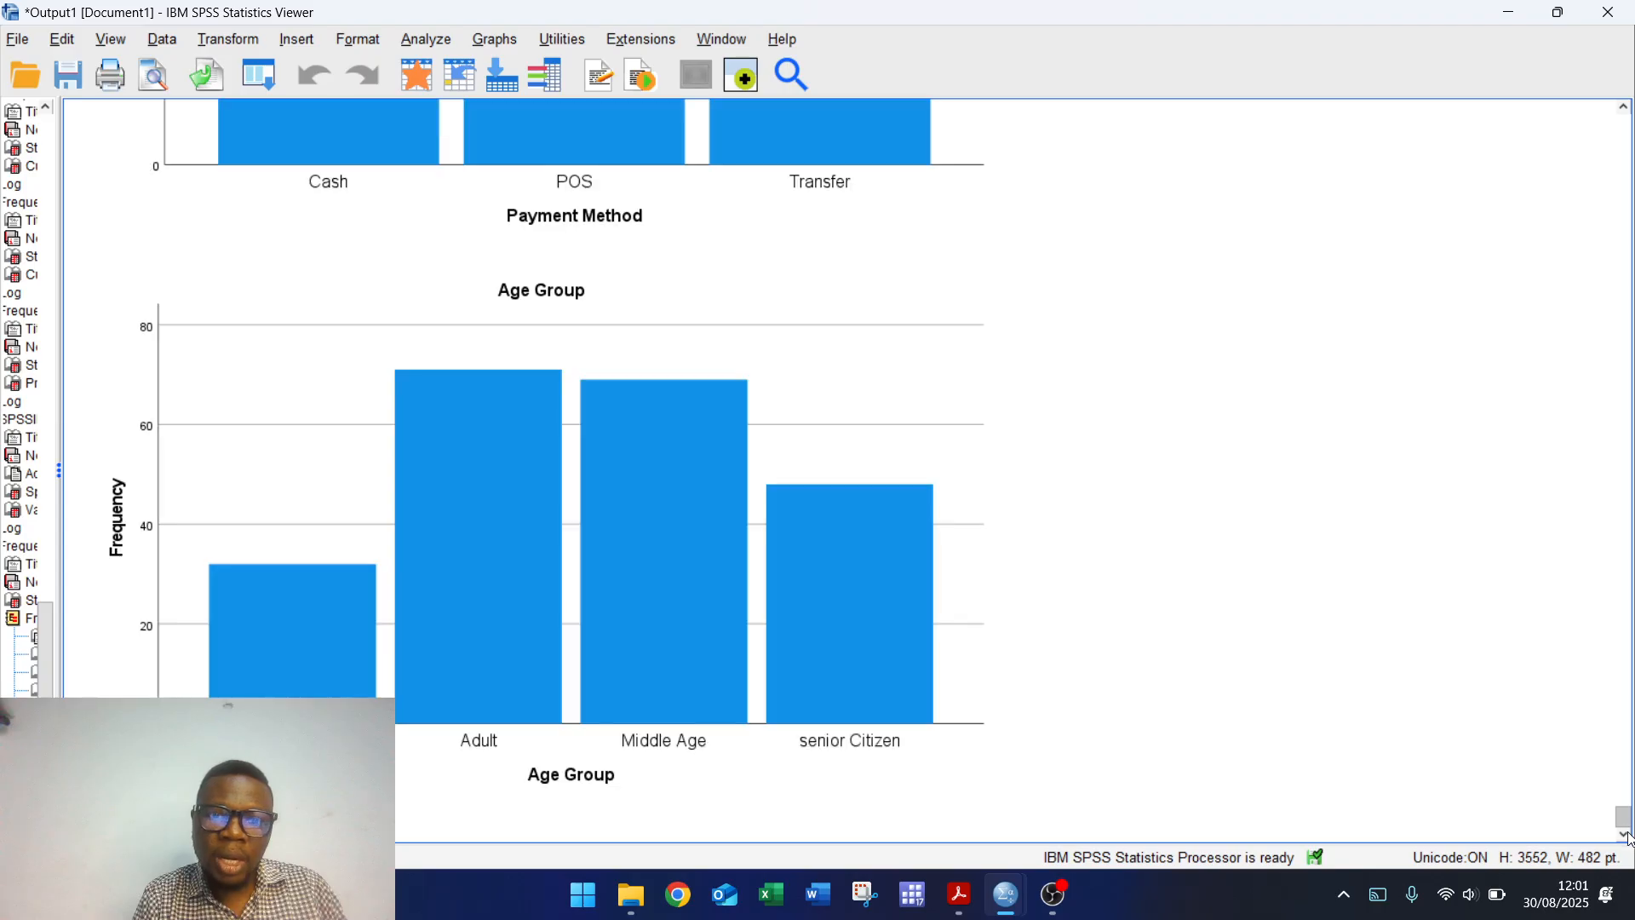
{"action": "left_click", "coordinate": [1509, 13]}
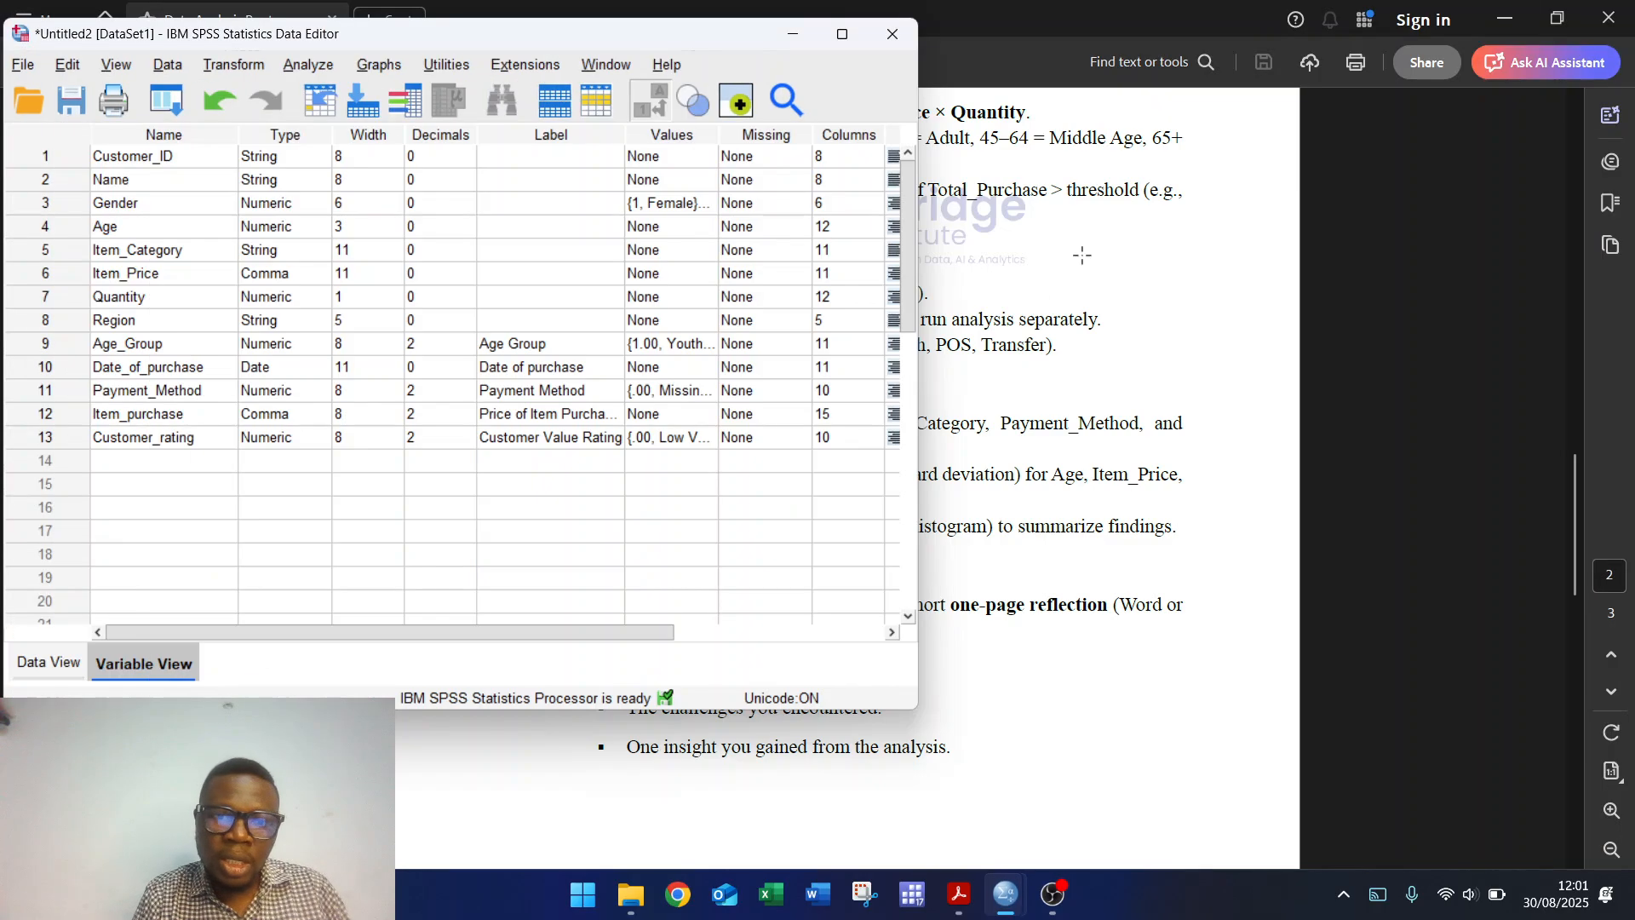
Step: Check the assignment PDF's next analysis steps, then return to the SPSS Data View grid
{"action": "left_click", "coordinate": [1042, 492]}
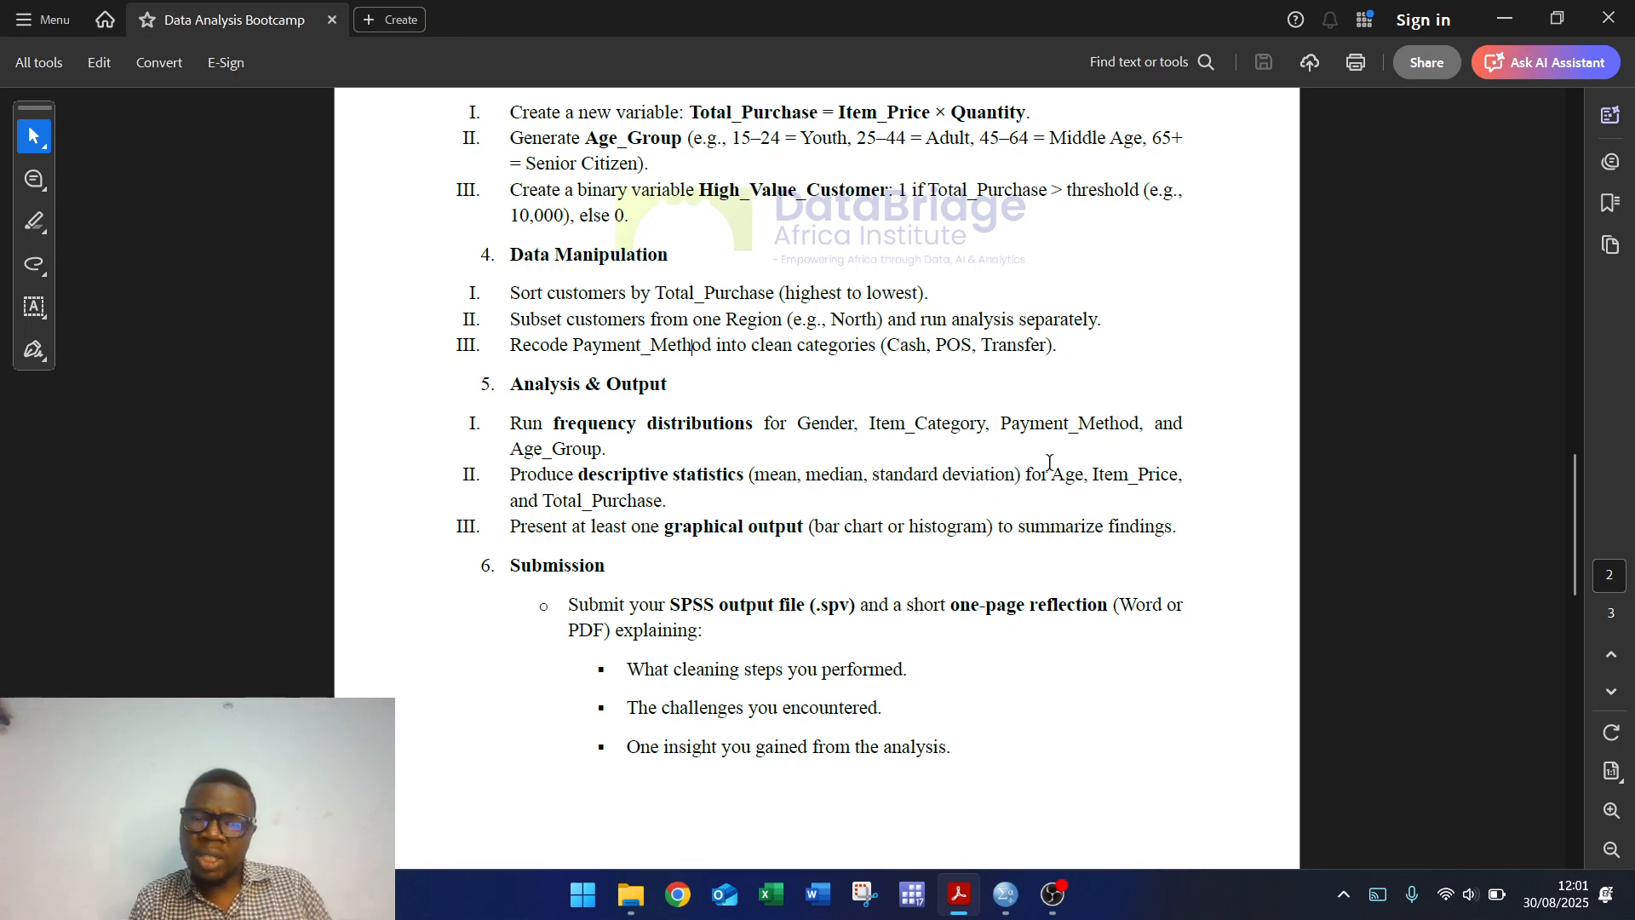
{"action": "mouse_move", "coordinate": [1007, 907]}
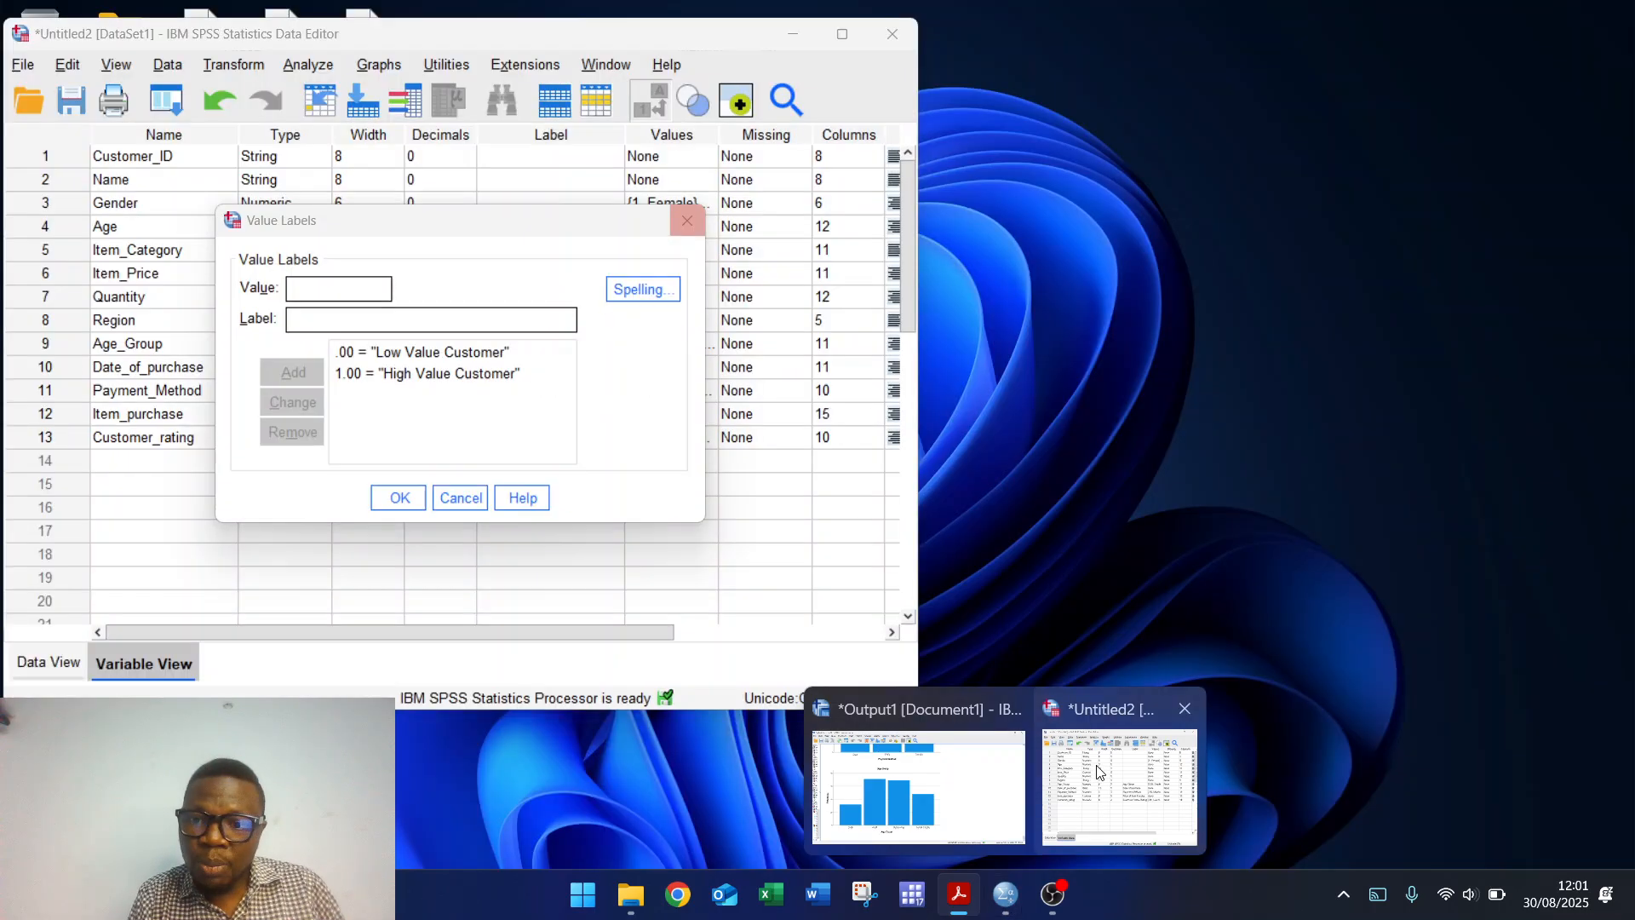
{"action": "left_click", "coordinate": [1119, 783]}
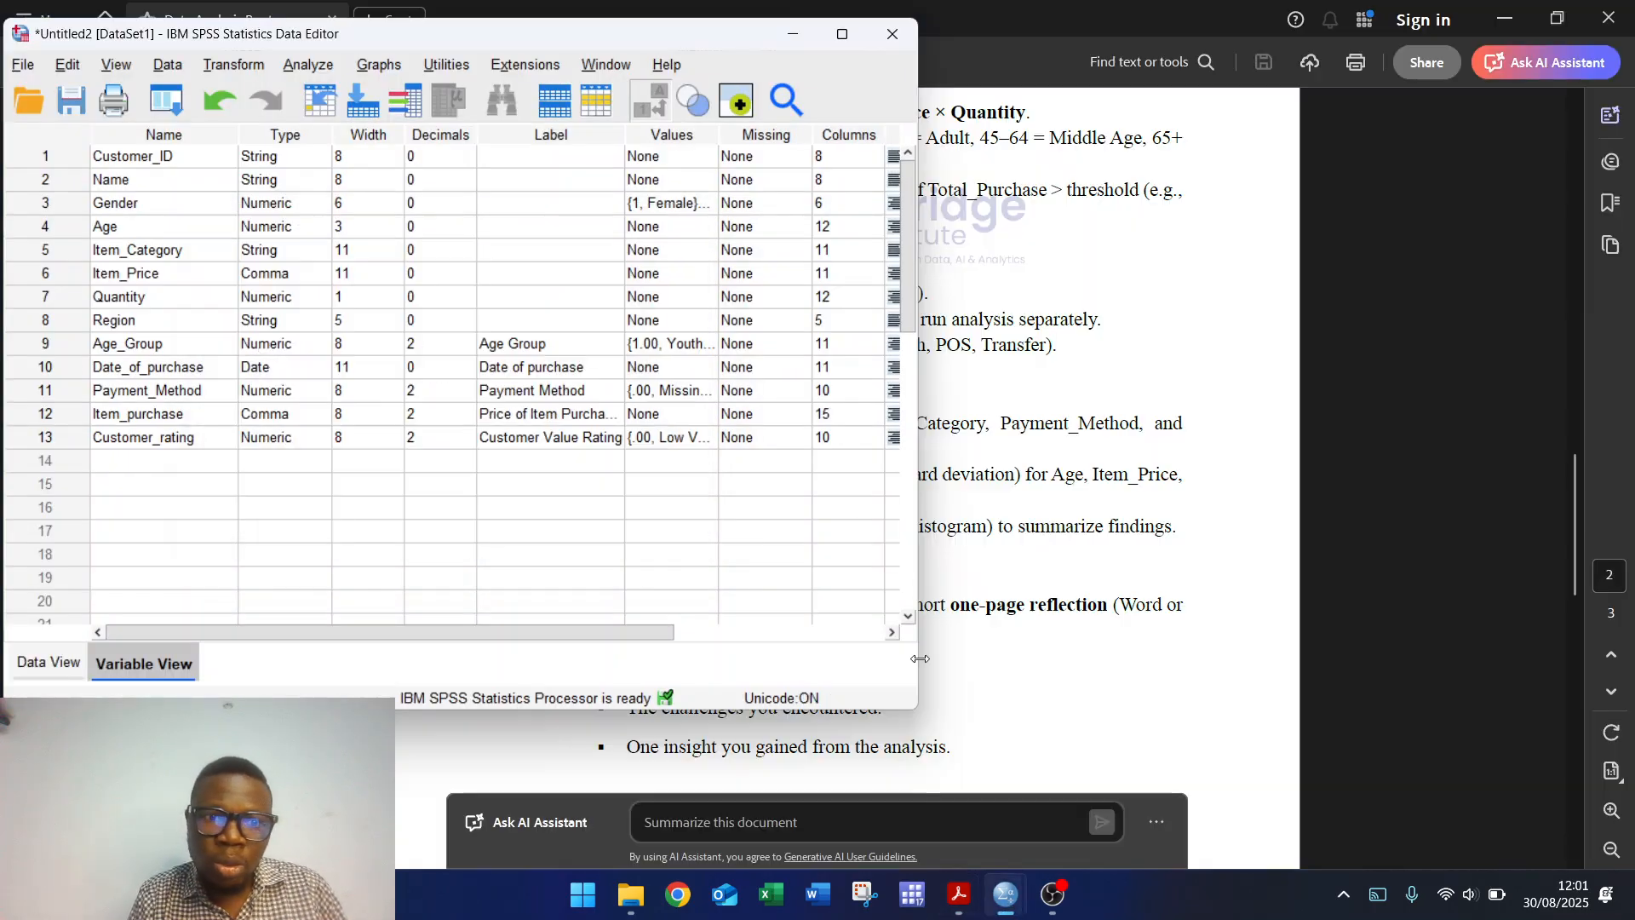
{"action": "left_click", "coordinate": [44, 660]}
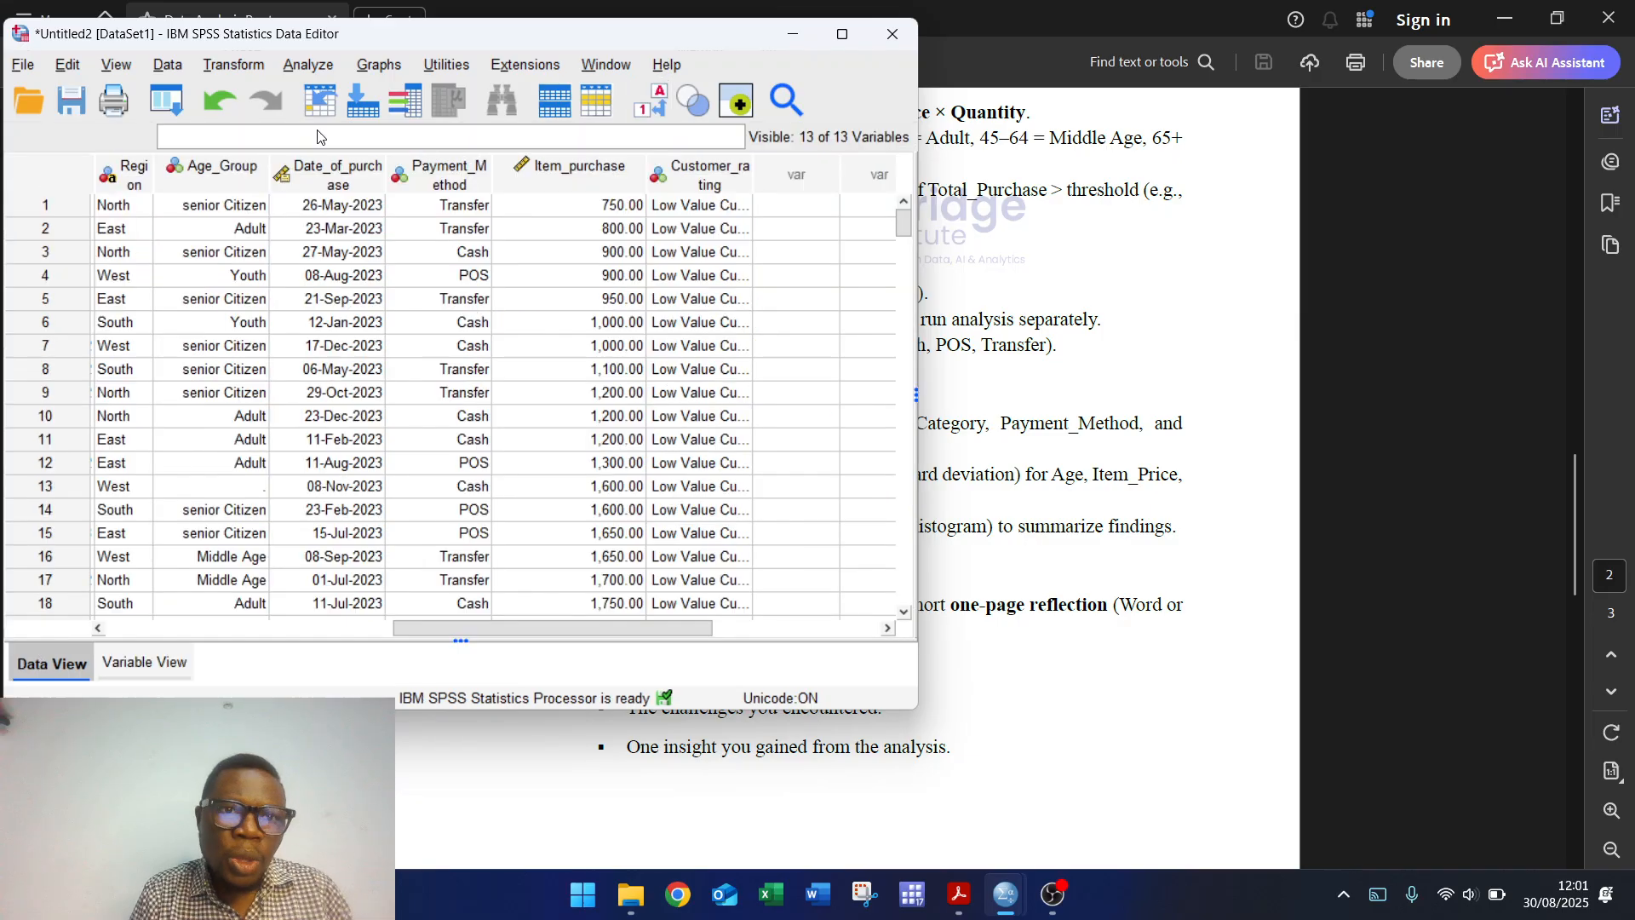
{"action": "left_click", "coordinate": [308, 64]}
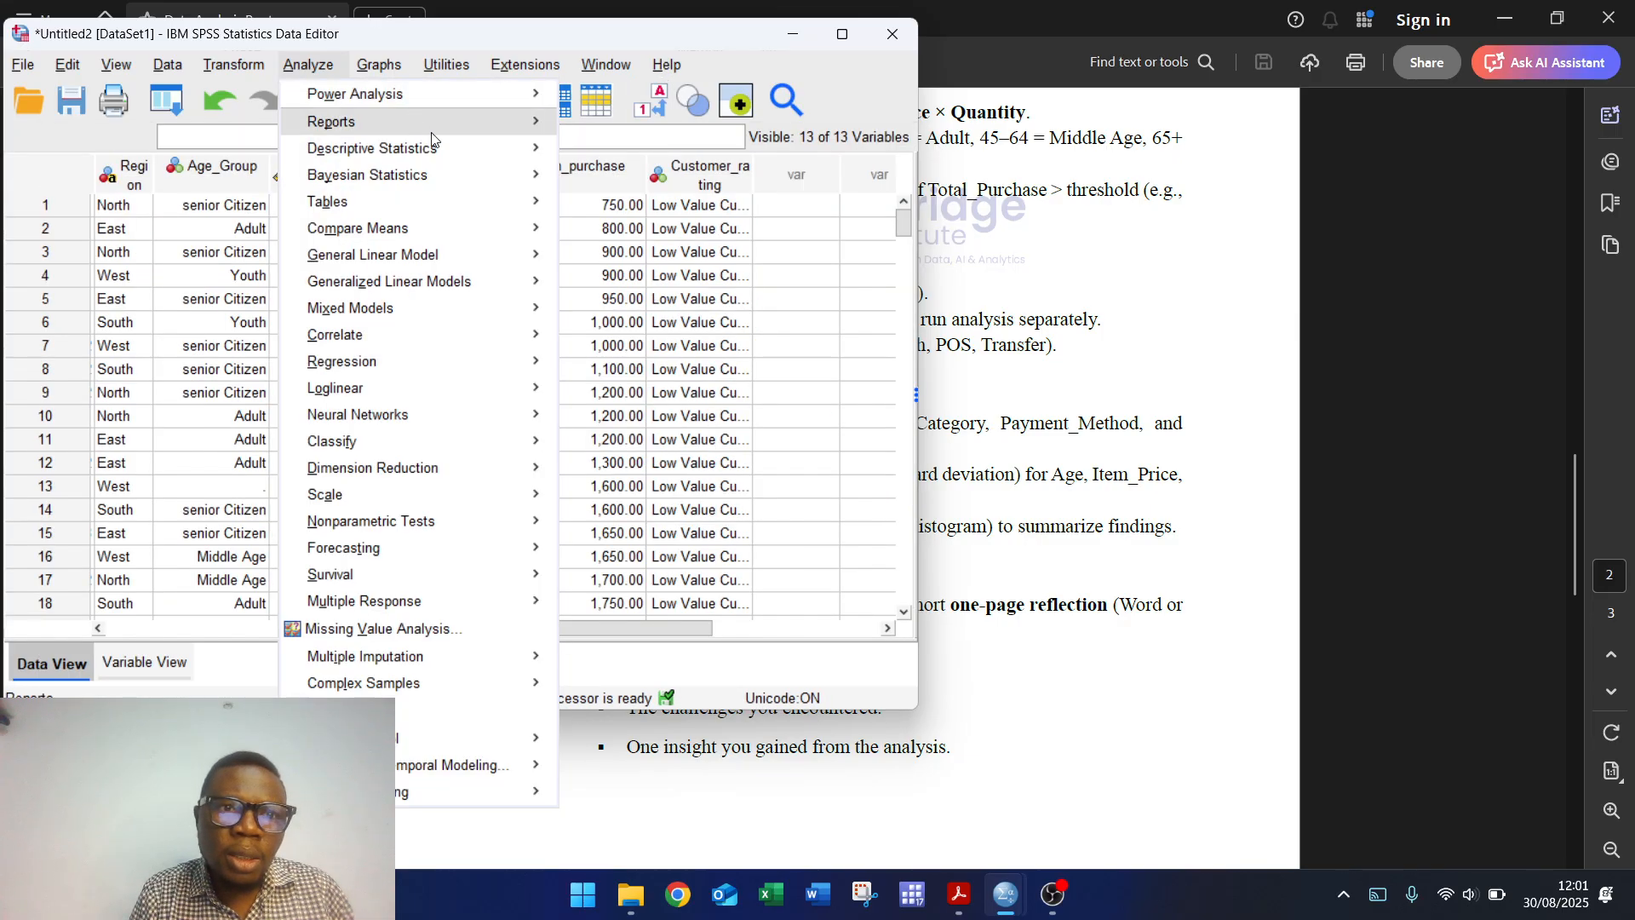
Step: Open Descriptives and add Age and Price of Item Purchased as variables
{"action": "mouse_move", "coordinate": [467, 155]}
{"action": "left_click", "coordinate": [616, 181]}
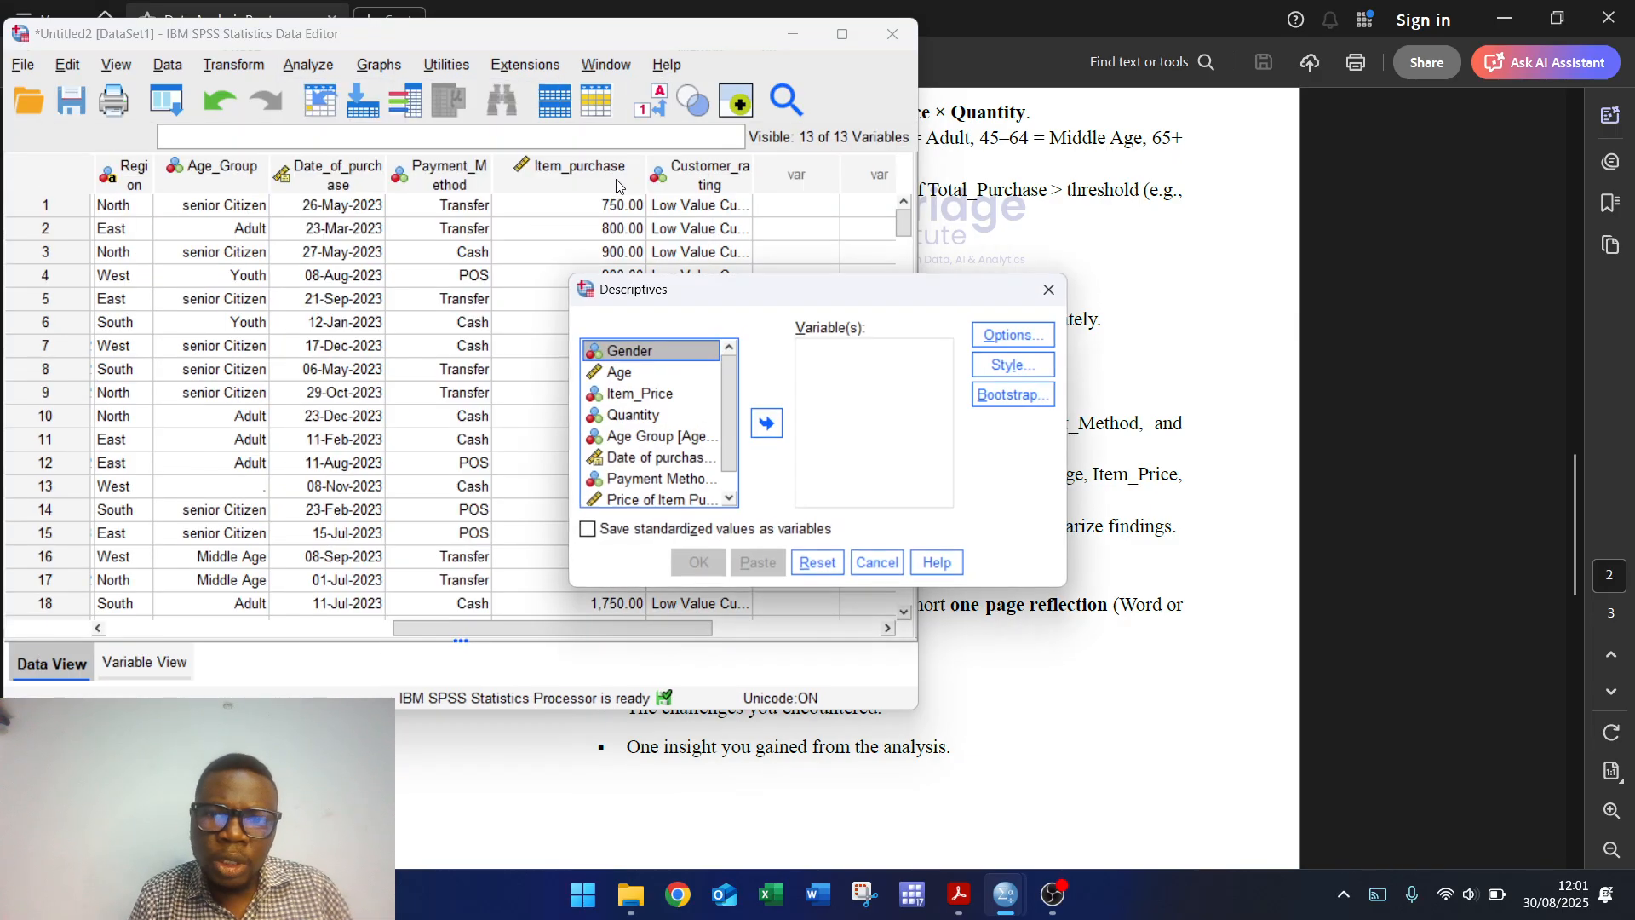
{"action": "left_click", "coordinate": [629, 374]}
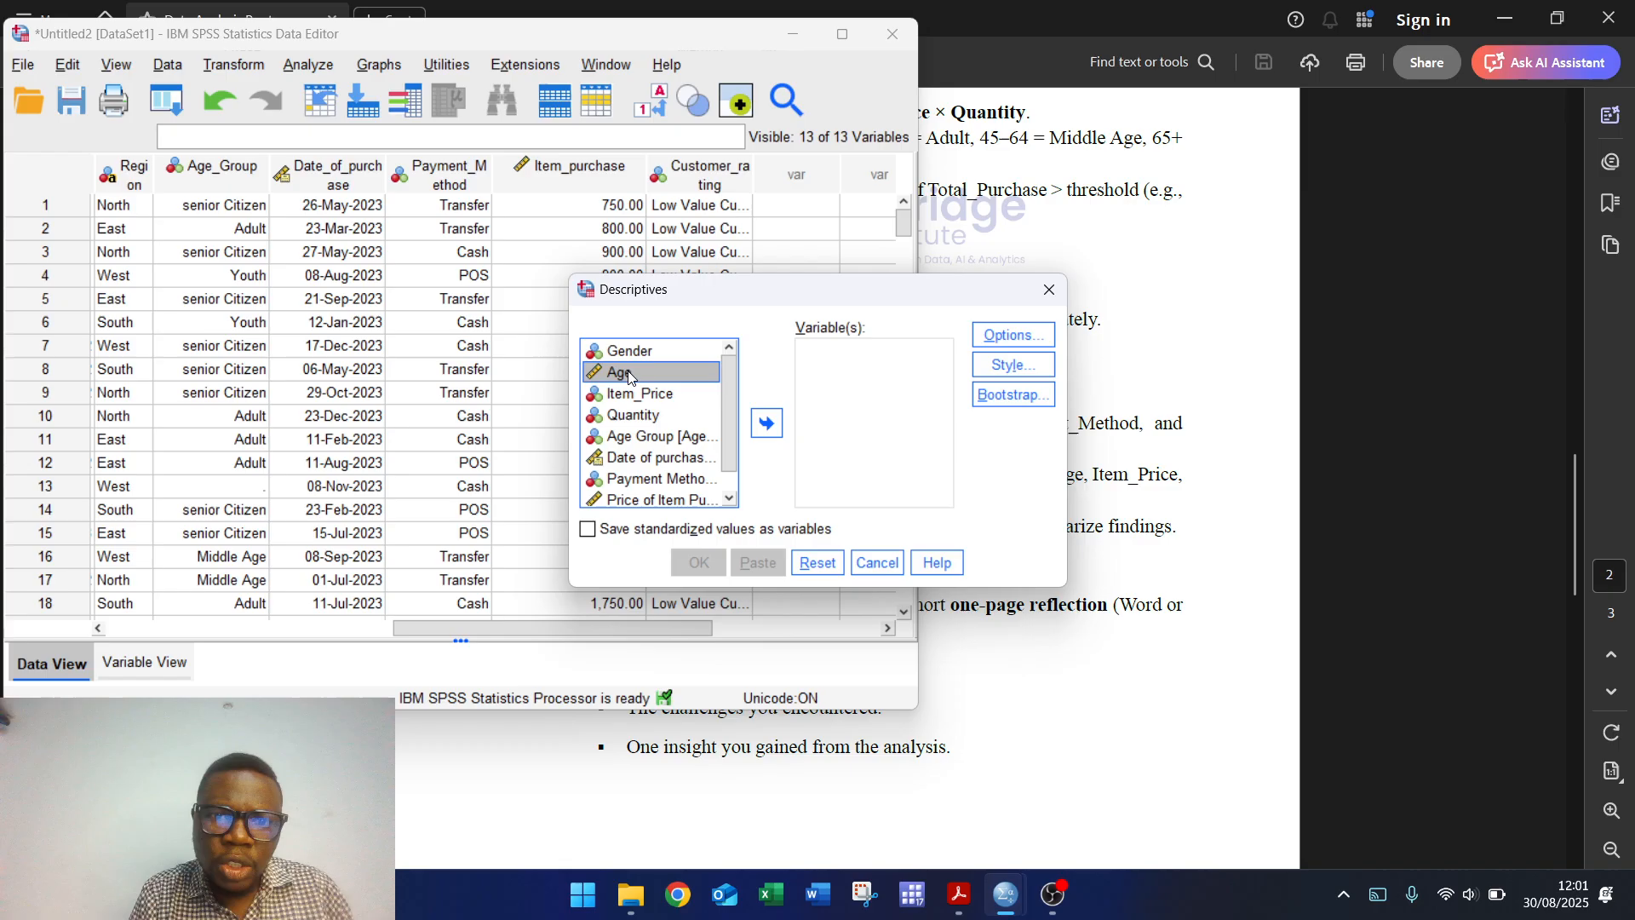
{"action": "left_click", "coordinate": [767, 423]}
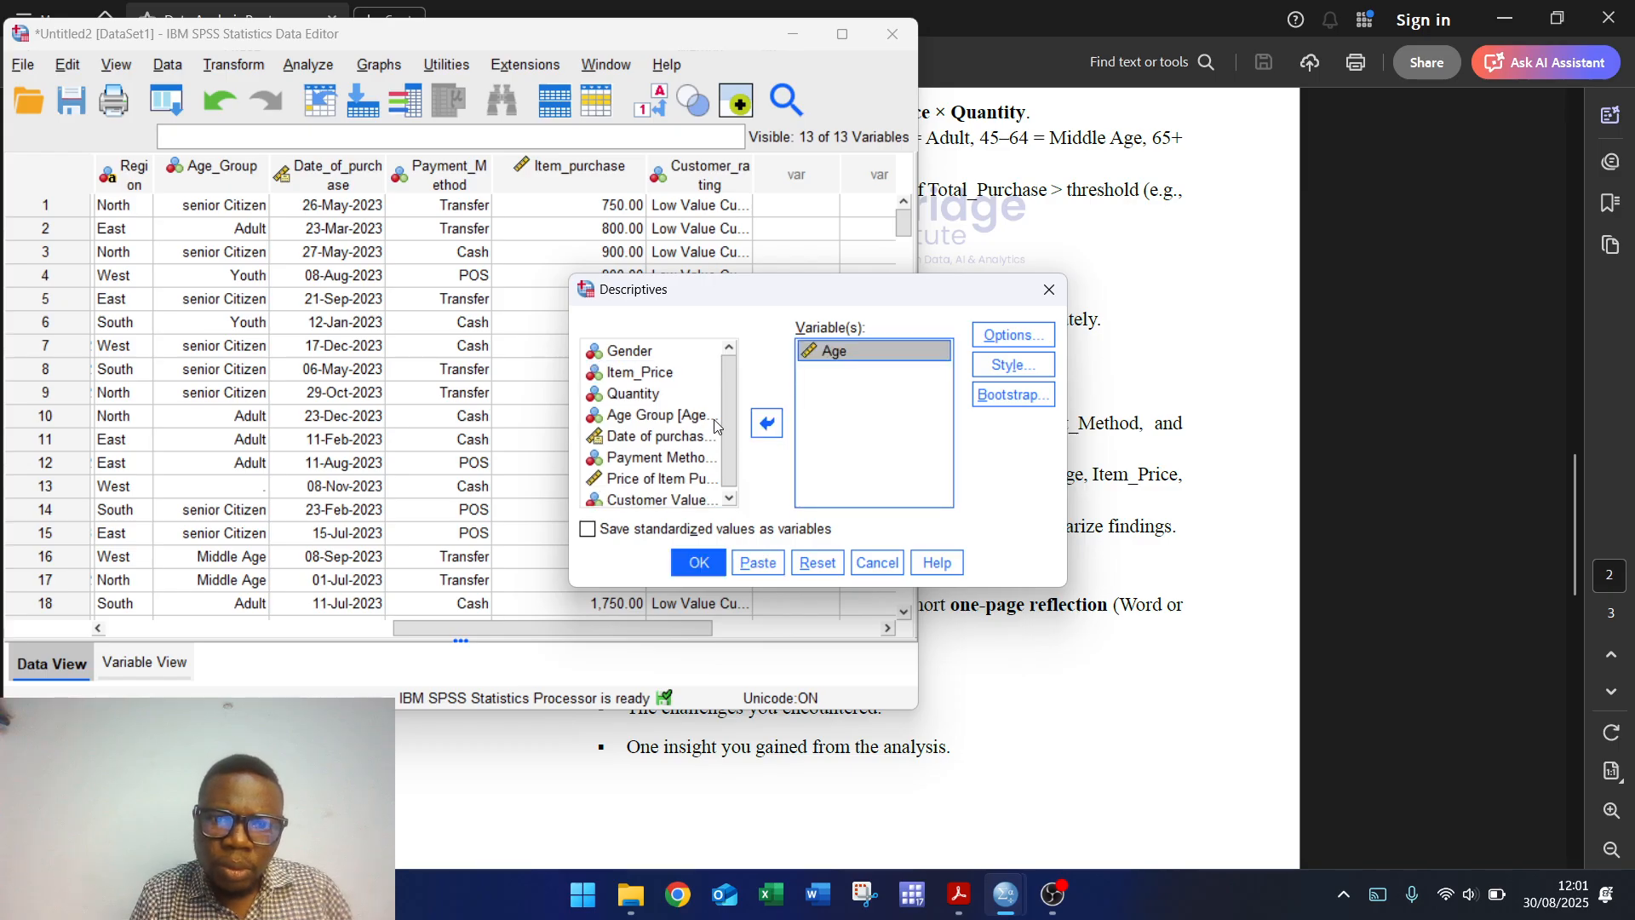
{"action": "scroll", "coordinate": [681, 451], "scroll_direction": "down", "scroll_amount": 1}
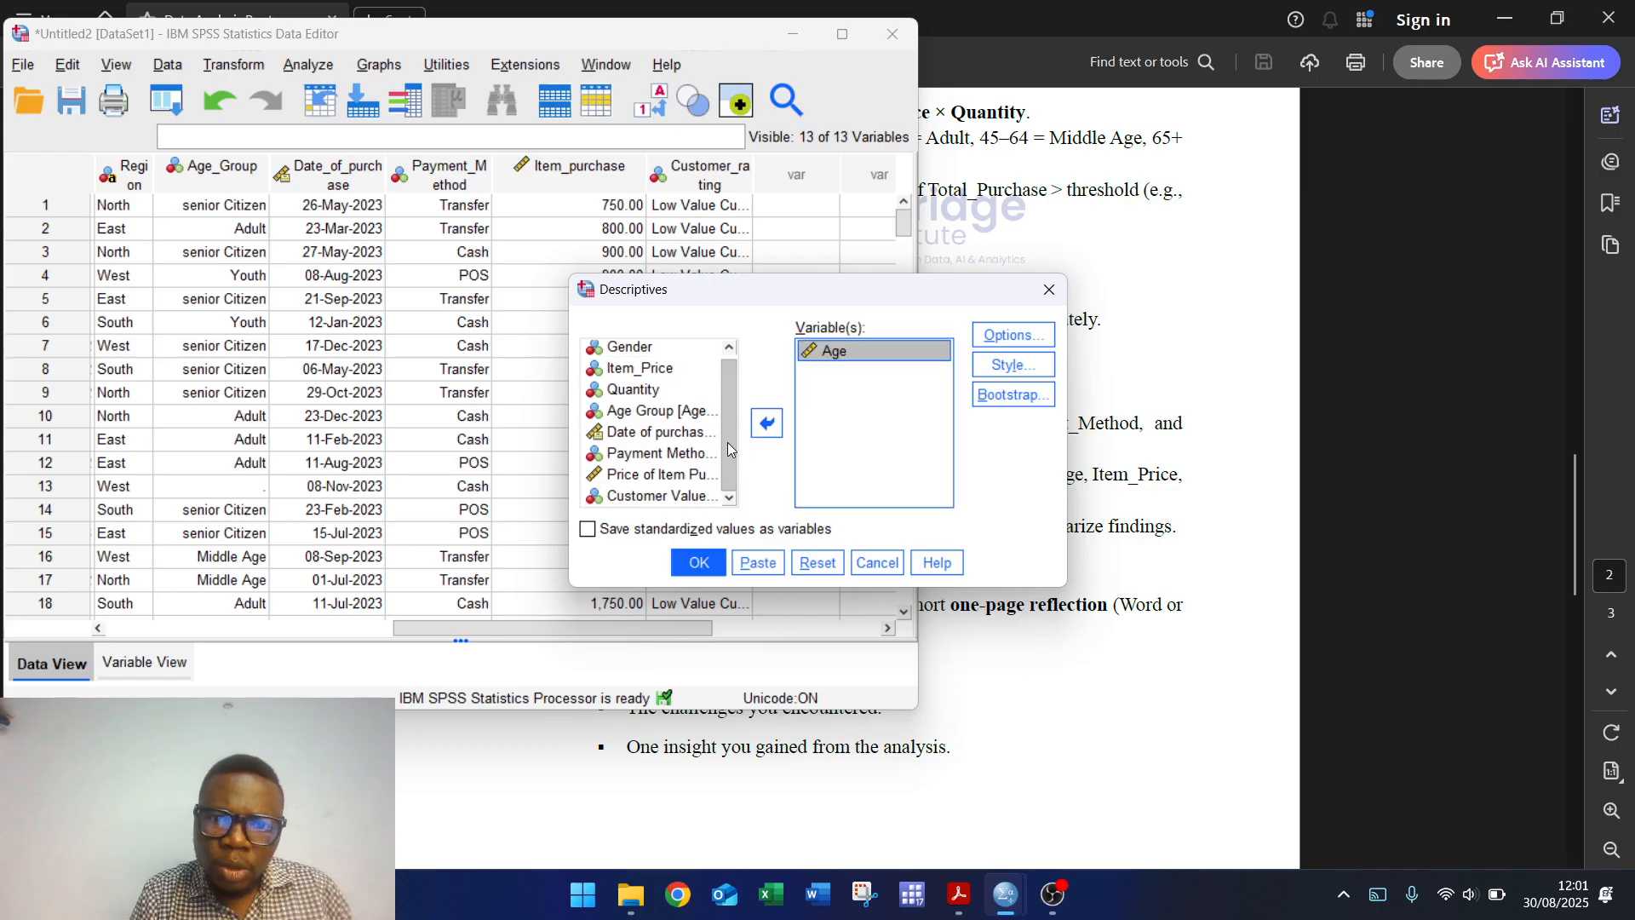
{"action": "left_click", "coordinate": [647, 496]}
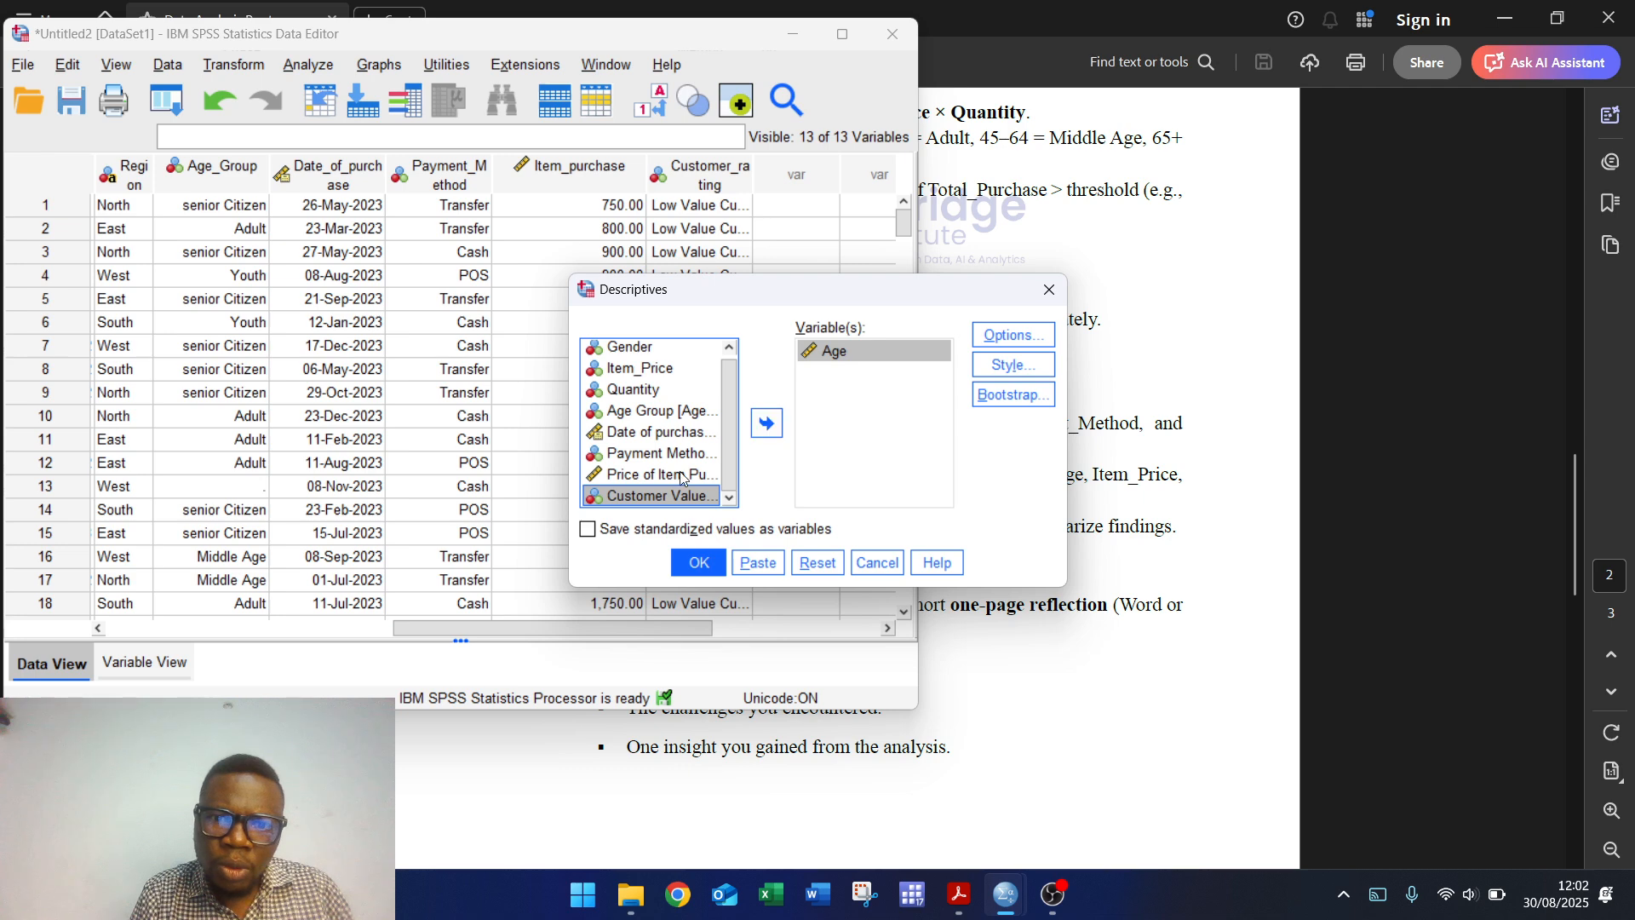
{"action": "left_click", "coordinate": [644, 476]}
{"action": "left_click", "coordinate": [765, 425]}
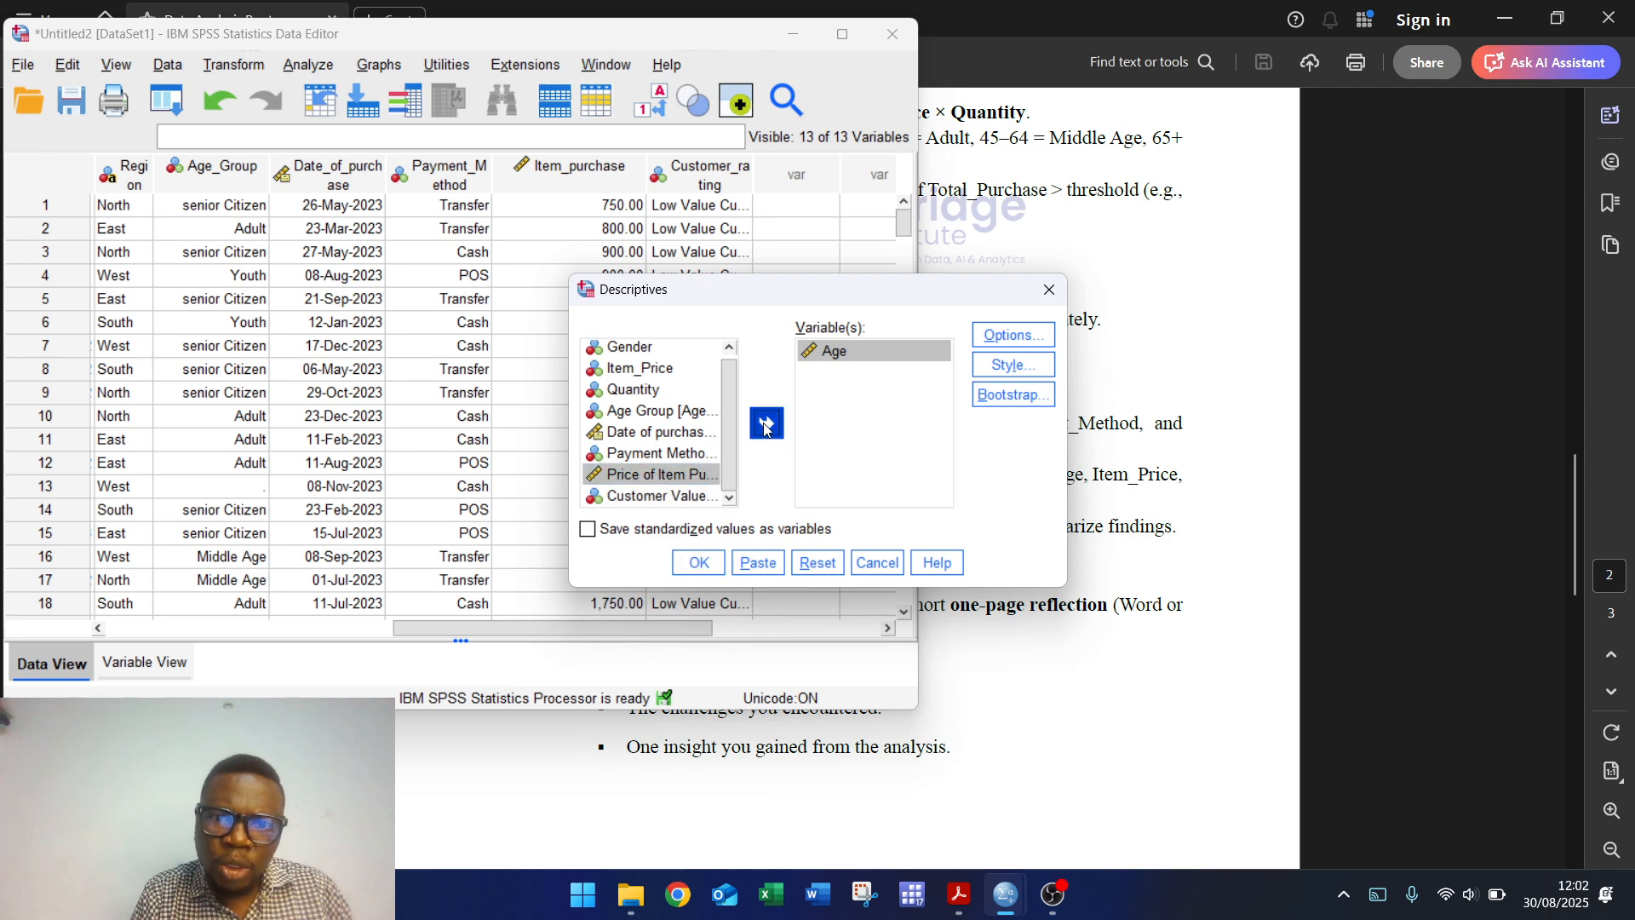
Step: Include Variance in the Descriptives options and run the analysis
{"action": "left_click", "coordinate": [1014, 338]}
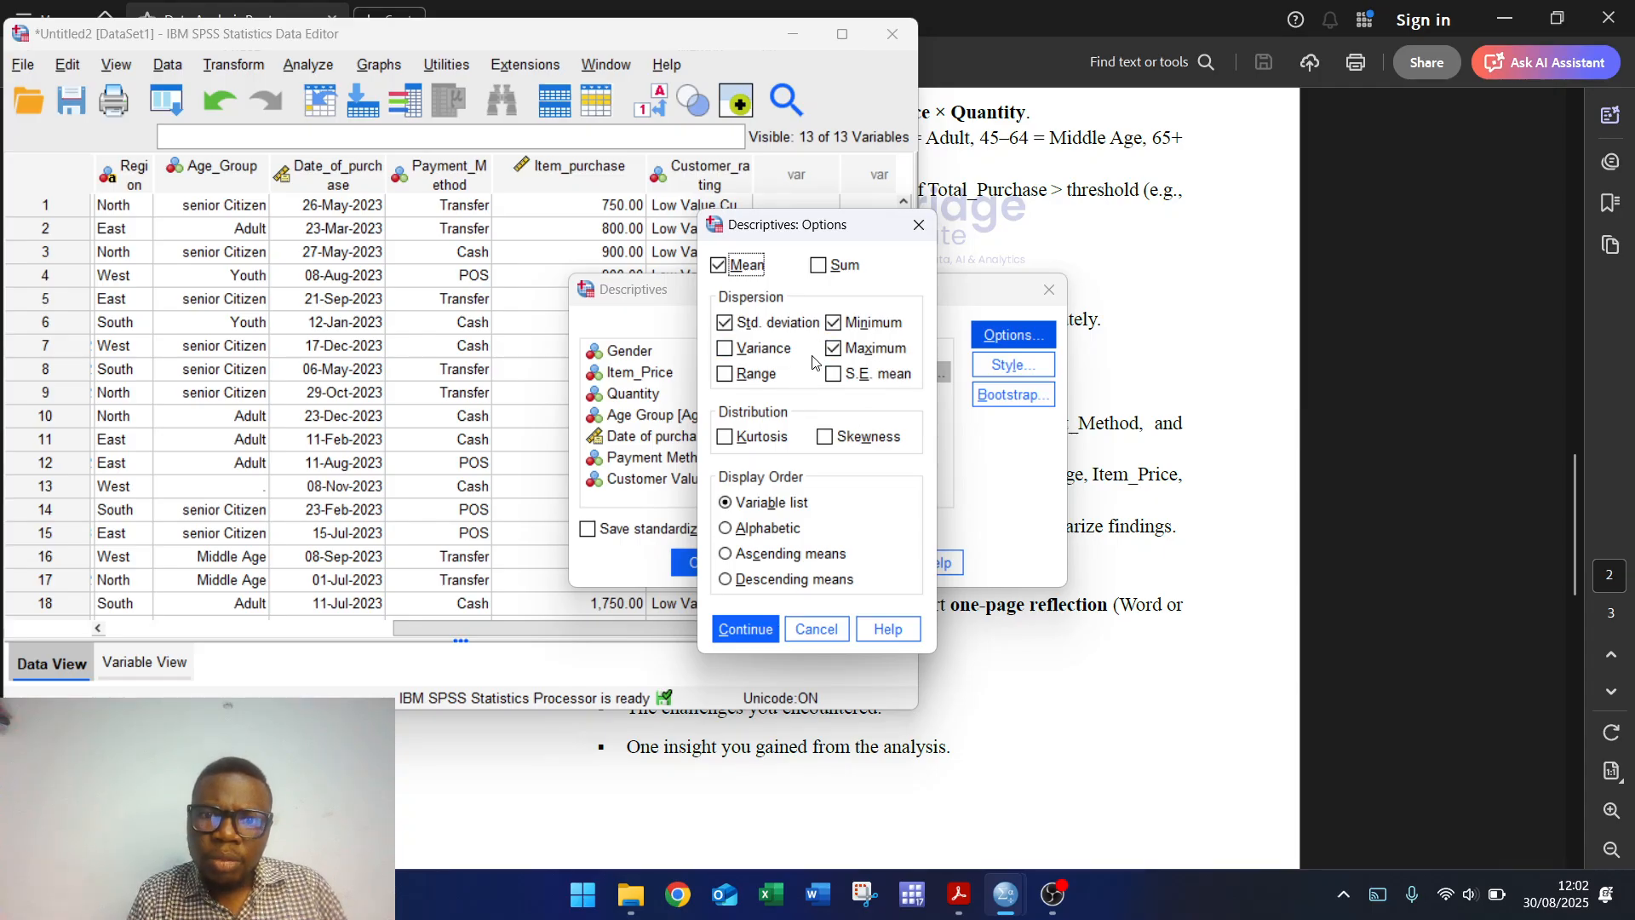
{"action": "left_click", "coordinate": [774, 355]}
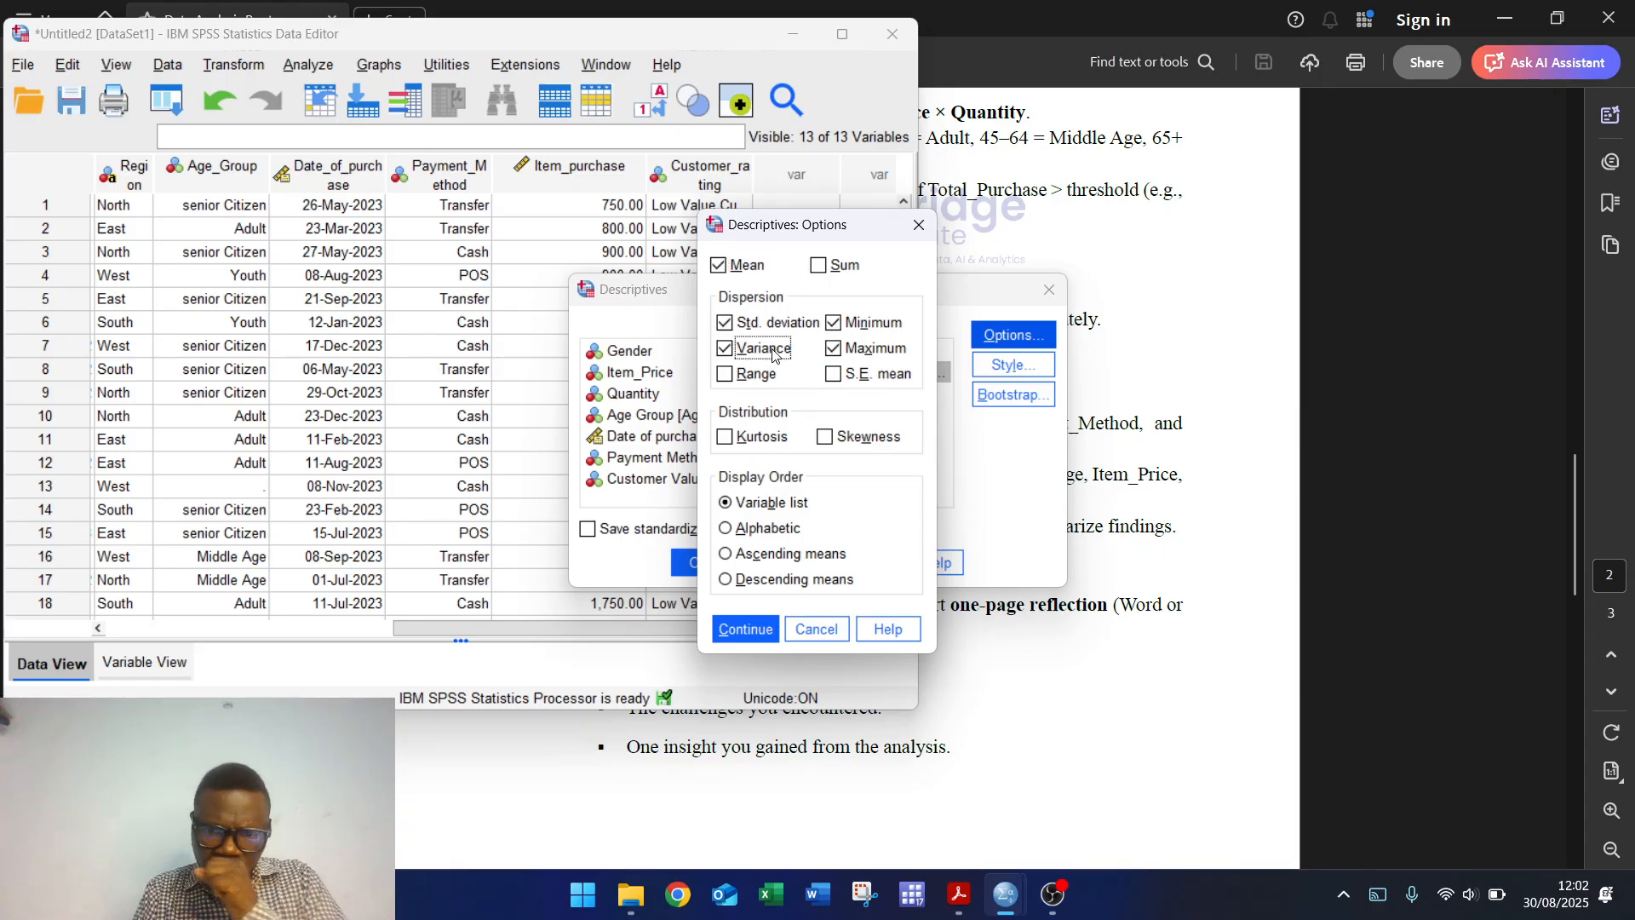
{"action": "left_click", "coordinate": [742, 629]}
{"action": "left_click", "coordinate": [698, 562]}
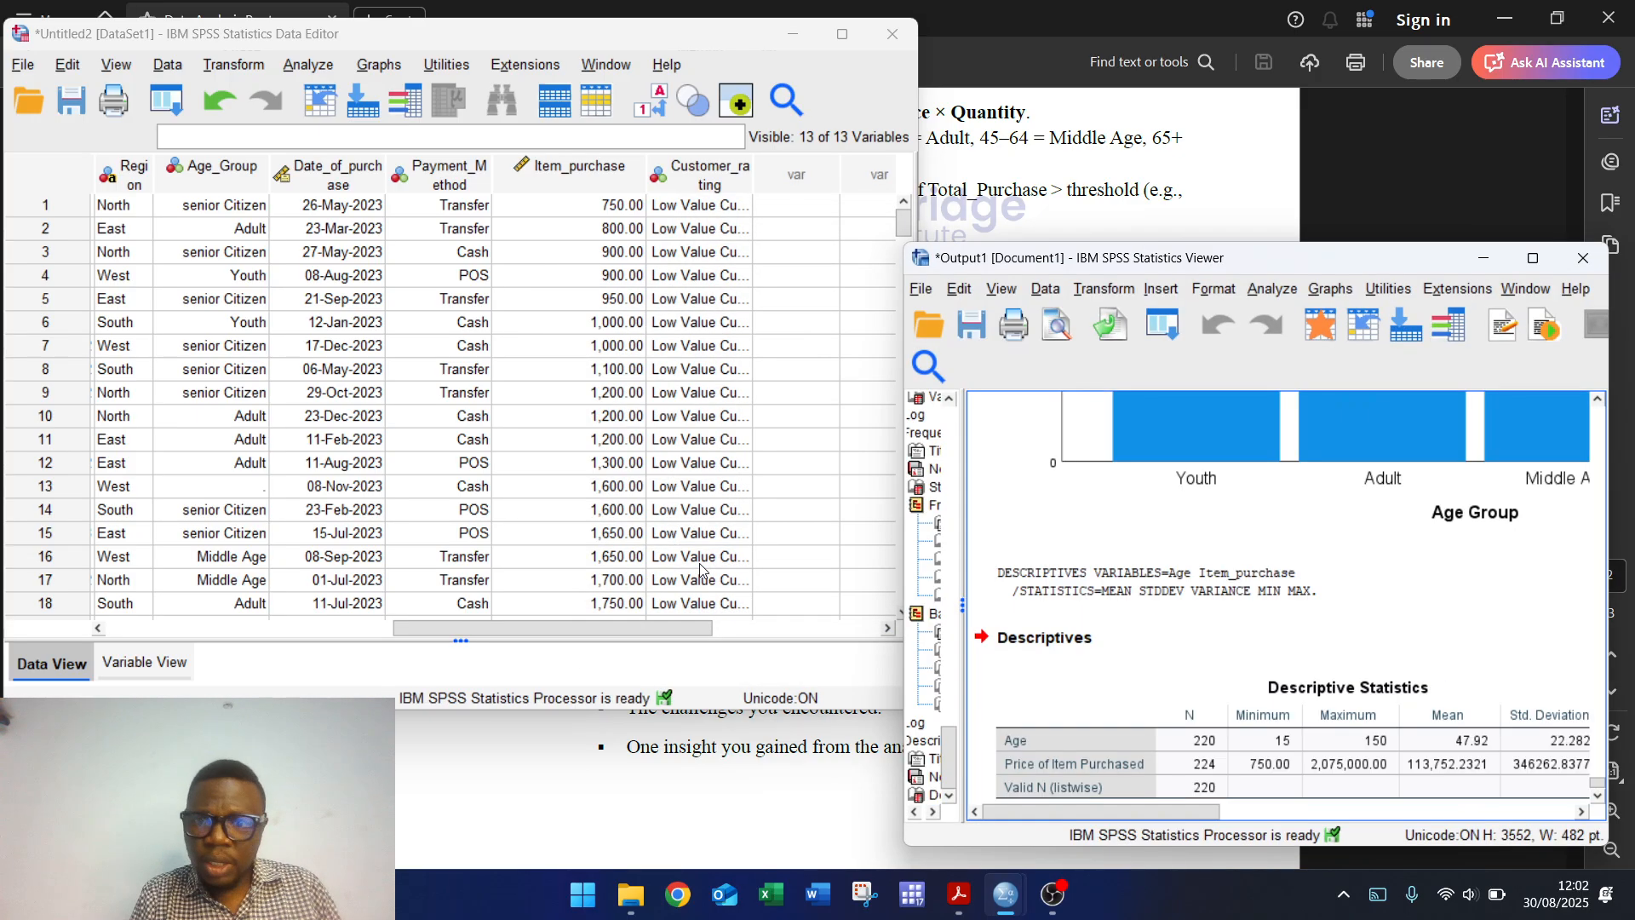
Step: Inspect the Descriptive Statistics table in the maximized viewer, then return to the assignment PDF
{"action": "left_click", "coordinate": [1533, 257]}
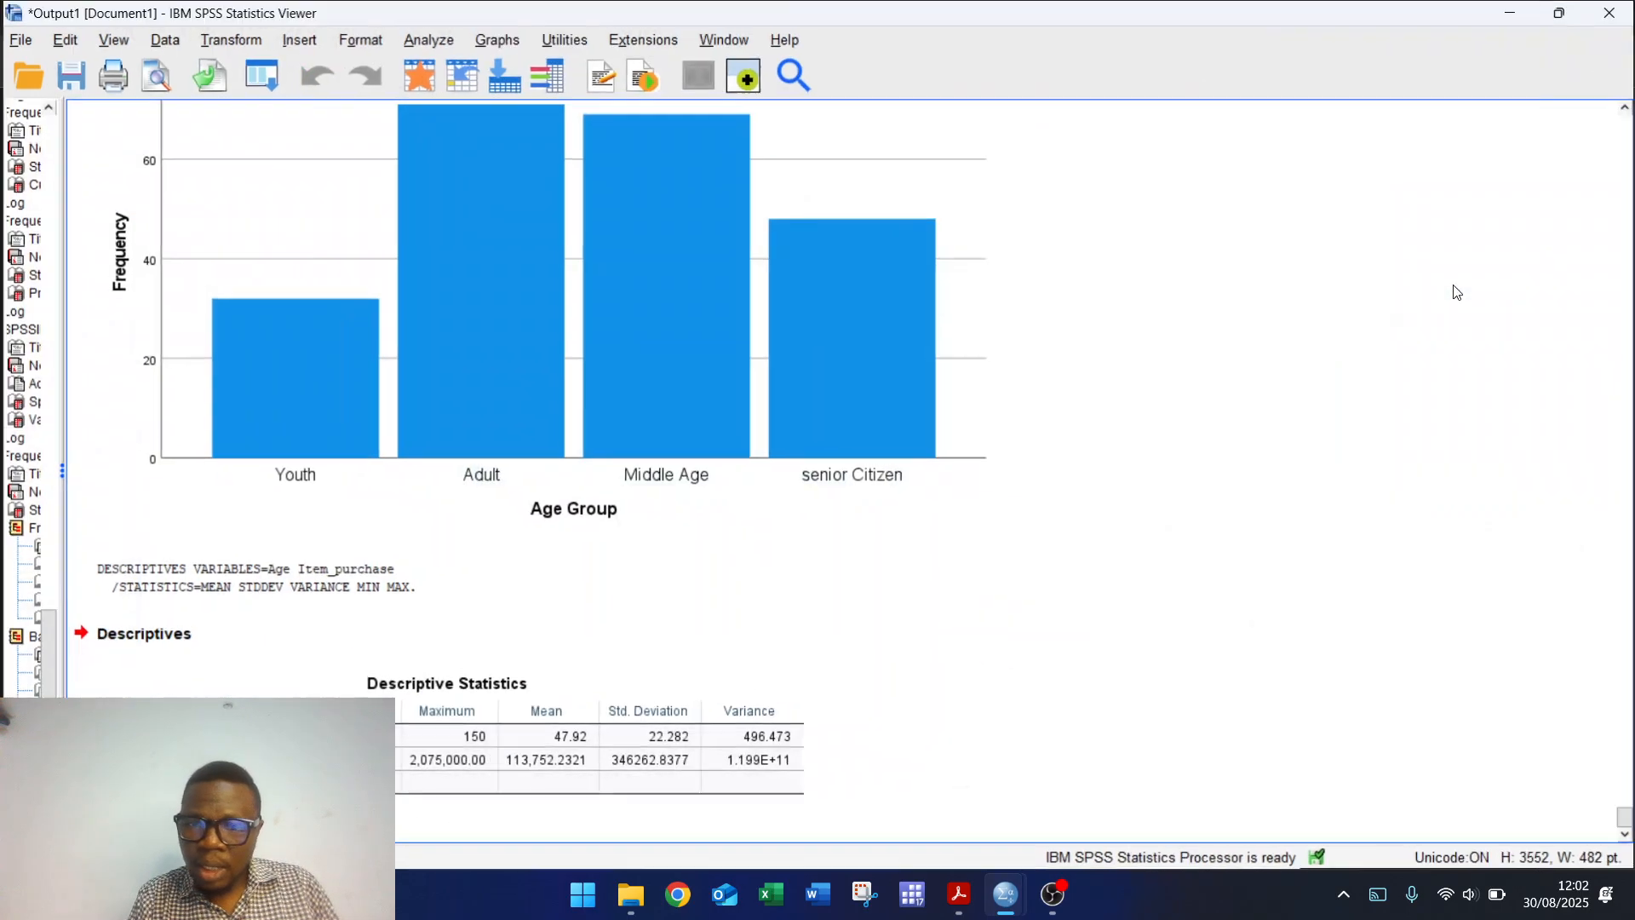
{"action": "left_click", "coordinate": [533, 788]}
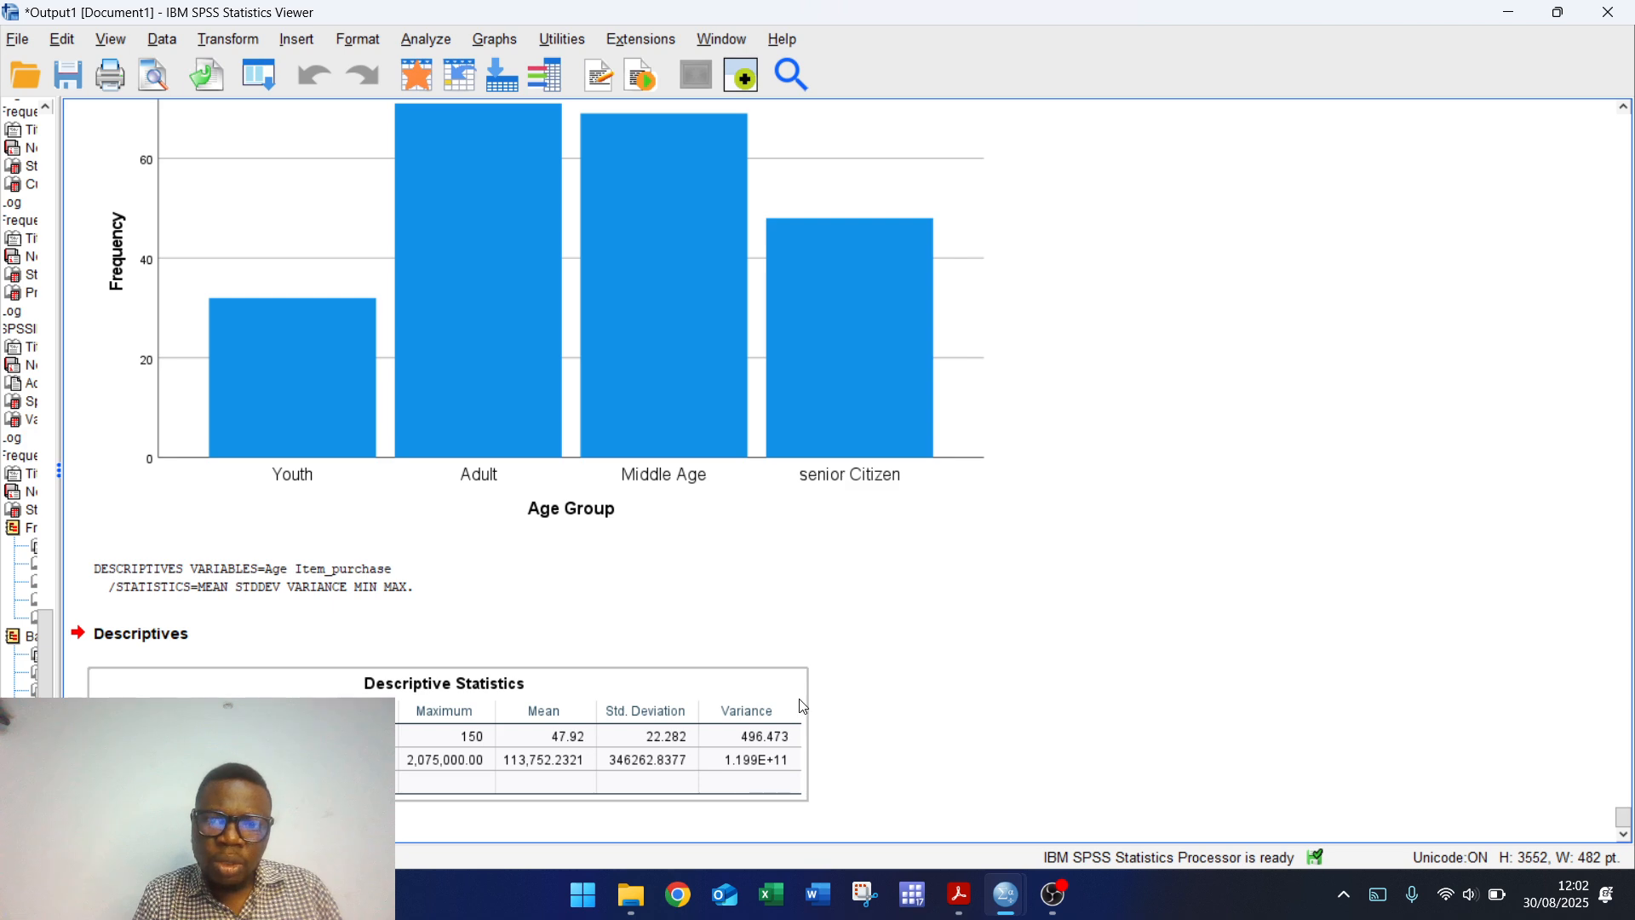
{"action": "left_click", "coordinate": [1508, 12]}
{"action": "left_click", "coordinate": [1091, 651]}
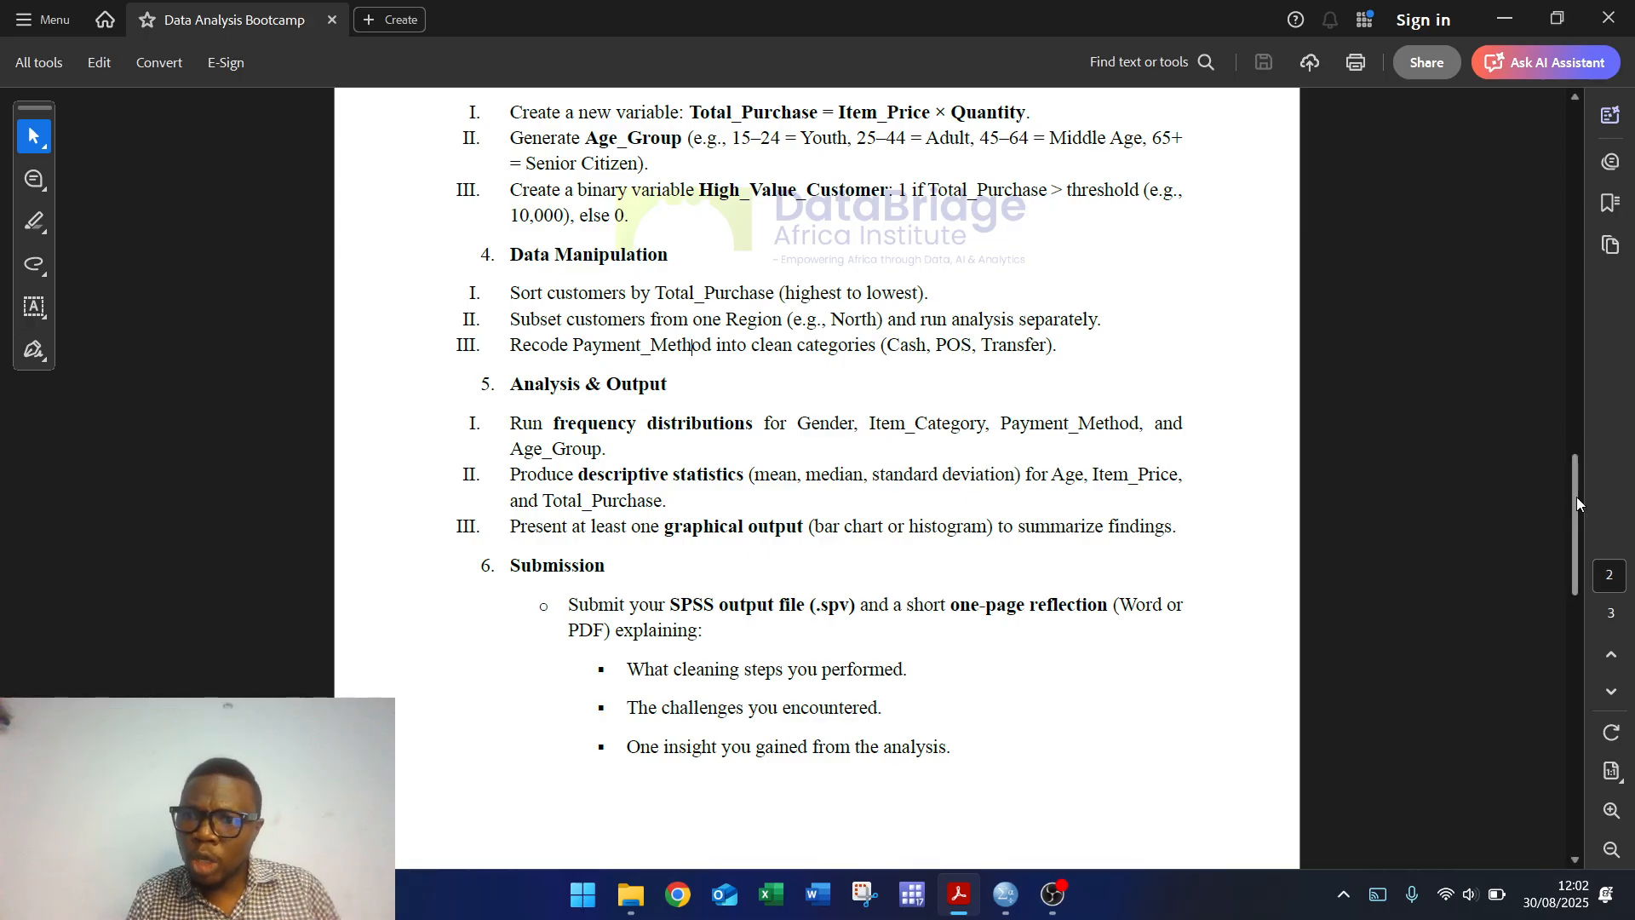
Step: Read the assignment brief to its final deadline page and minimize Acrobat
{"action": "left_click_drag", "start_coordinate": [1576, 497], "coordinate": [1621, 694]}
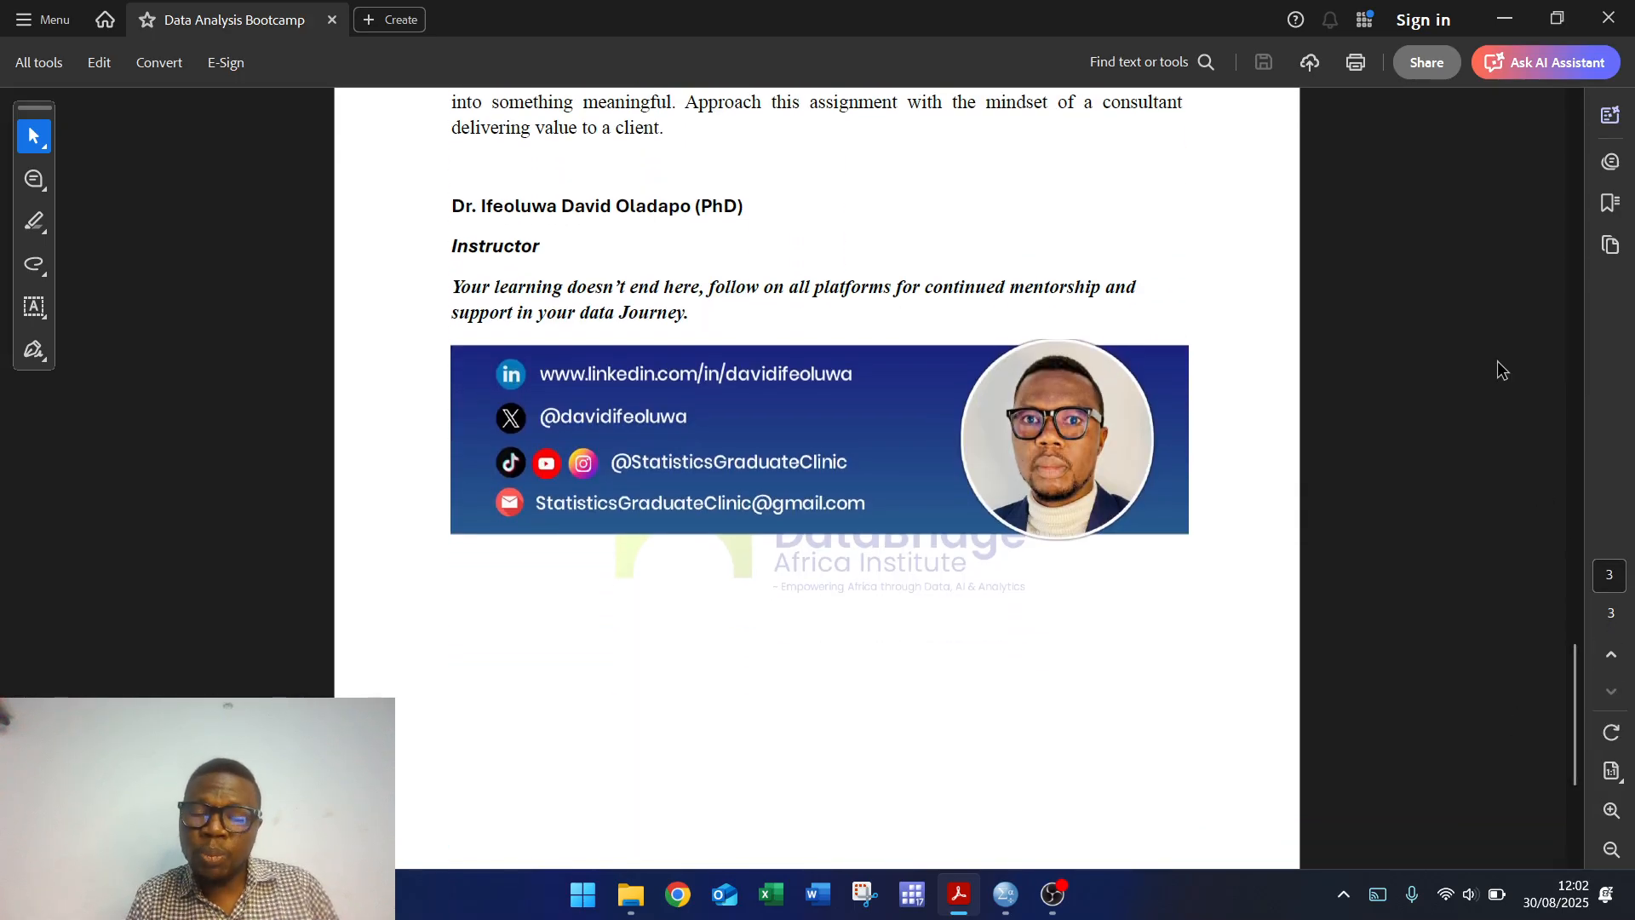
{"action": "left_click", "coordinate": [1505, 19]}
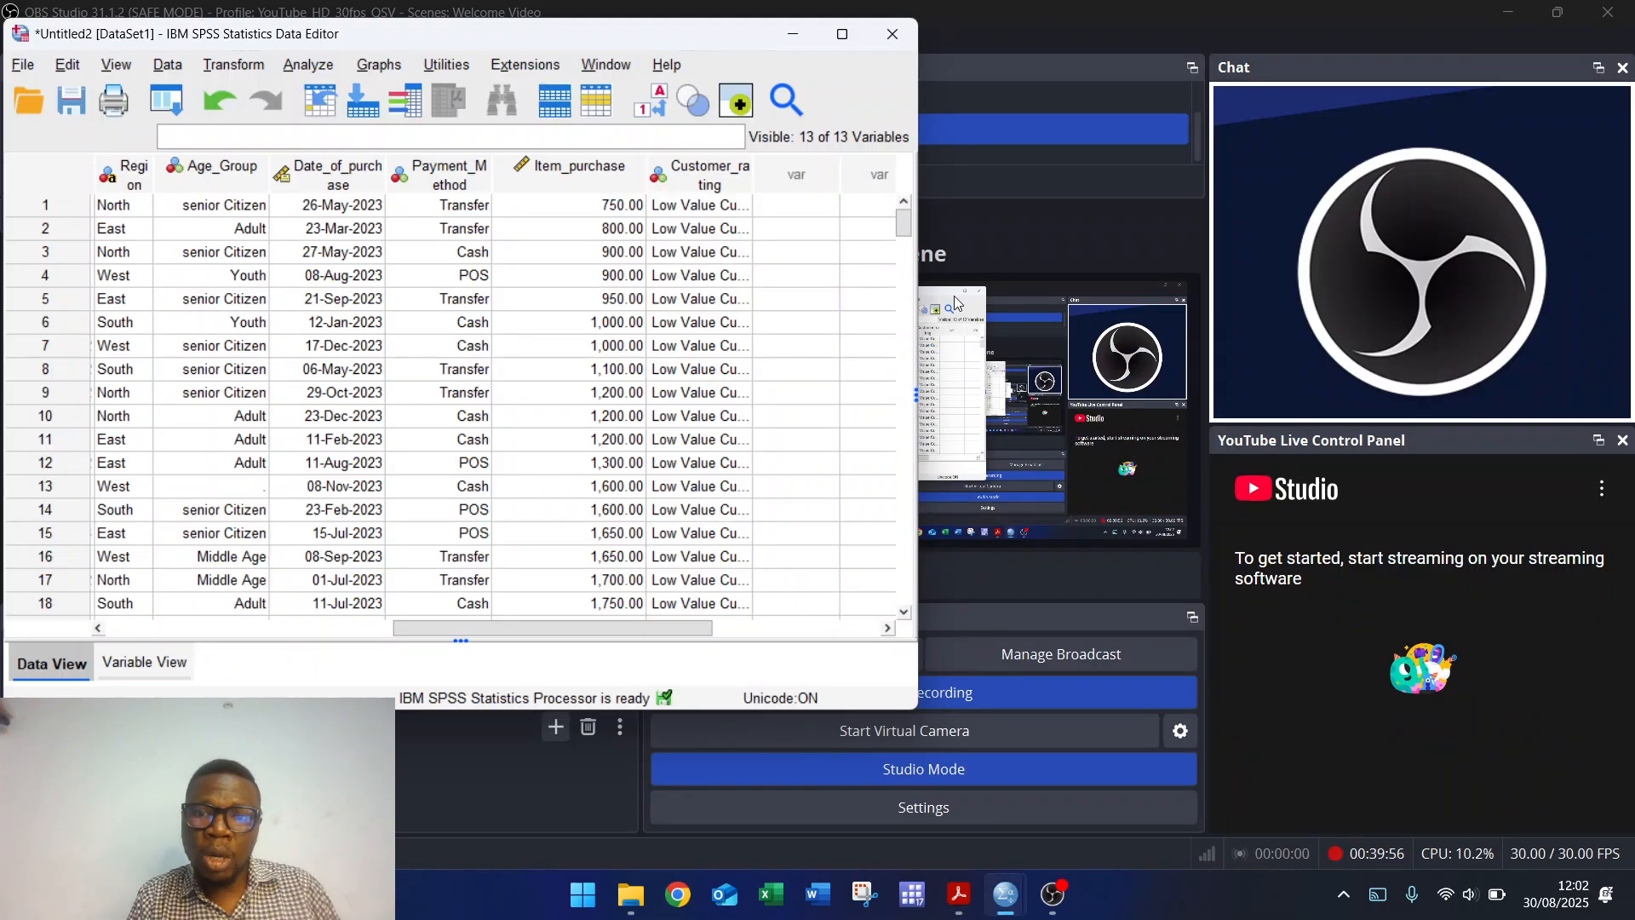
Step: Minimize the Data Editor and bring the Output1 viewer with the Age Group chart forward
{"action": "left_click", "coordinate": [792, 38]}
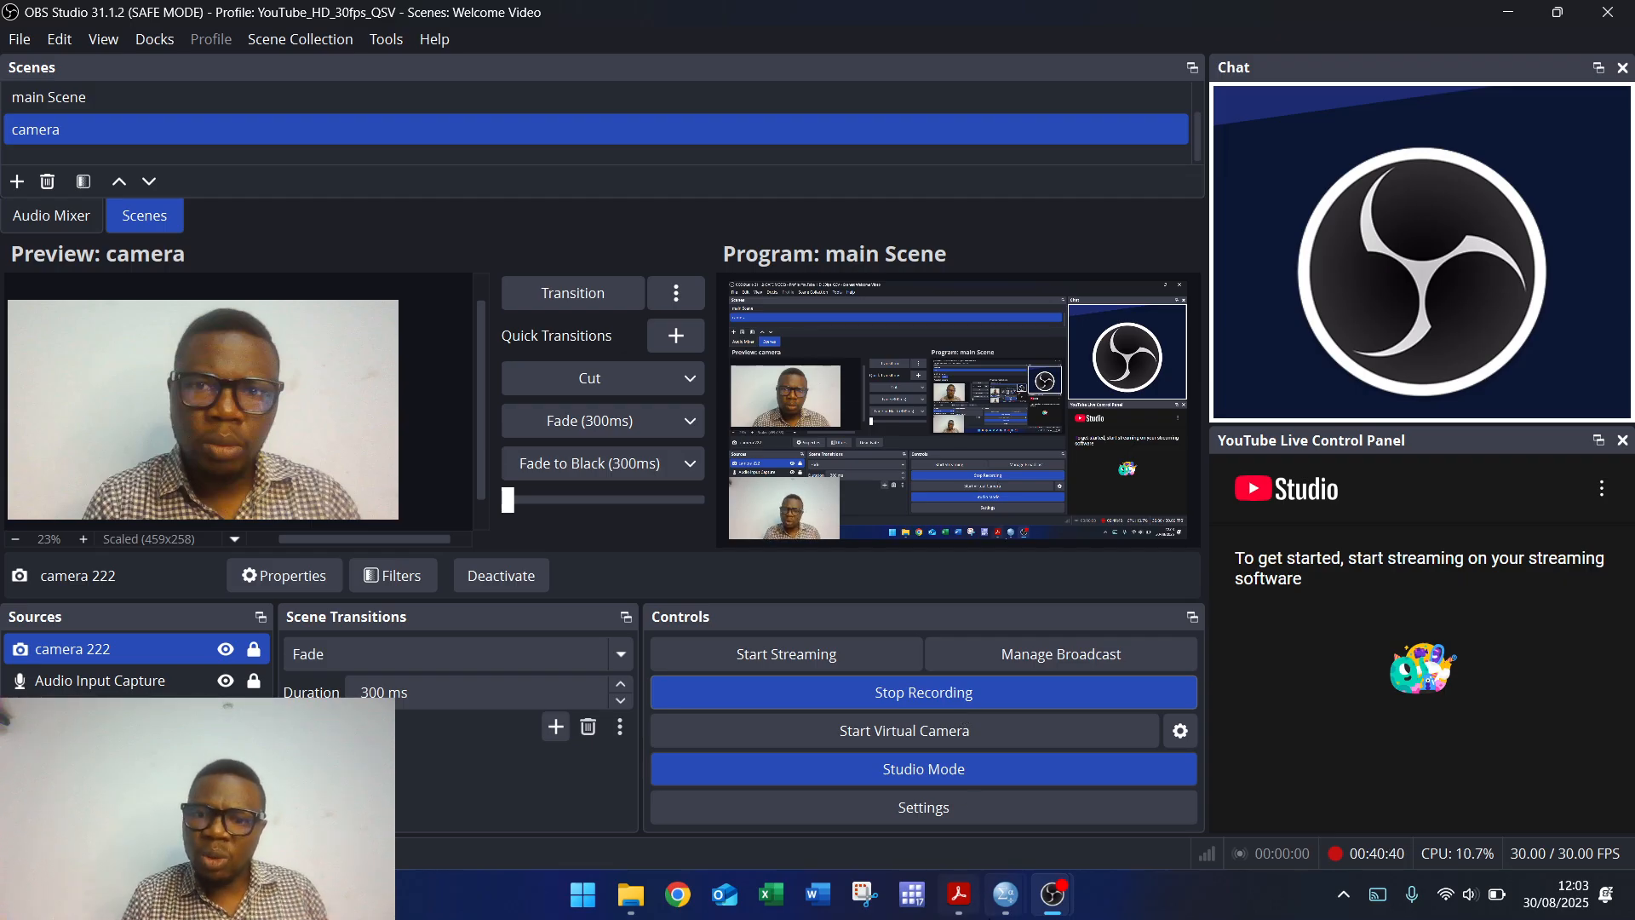
{"action": "mouse_move", "coordinate": [1006, 894]}
{"action": "left_click", "coordinate": [1005, 832]}
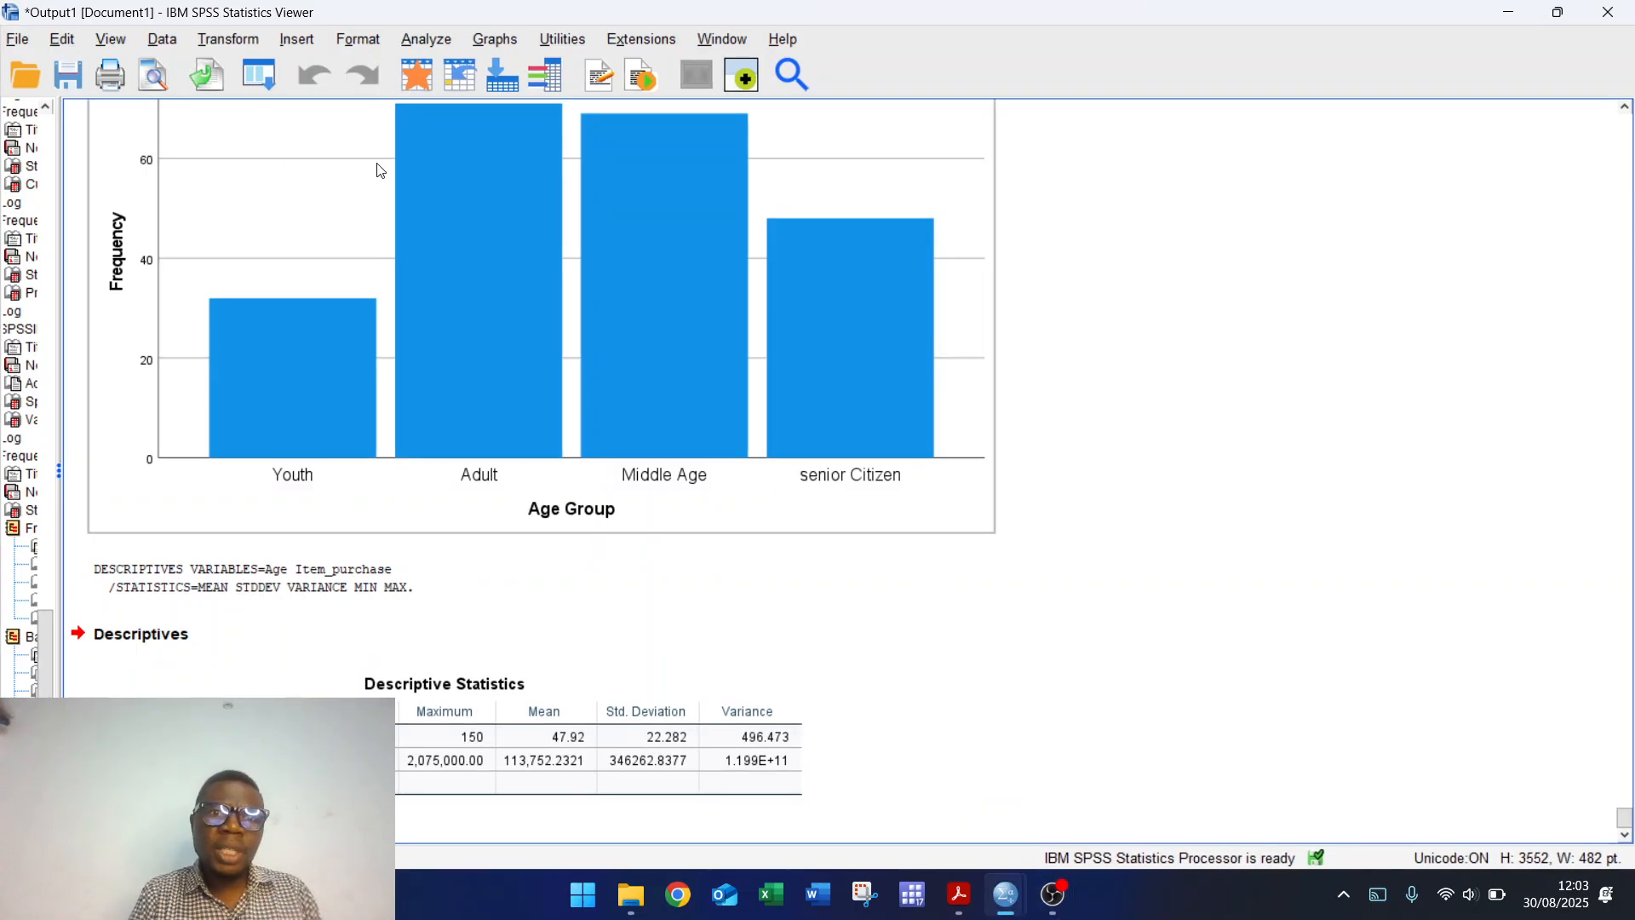
Step: Export all output as Portable Document Format (*.pdf) to chi square.pdf
{"action": "left_click", "coordinate": [17, 39]}
{"action": "left_click", "coordinate": [62, 39]}
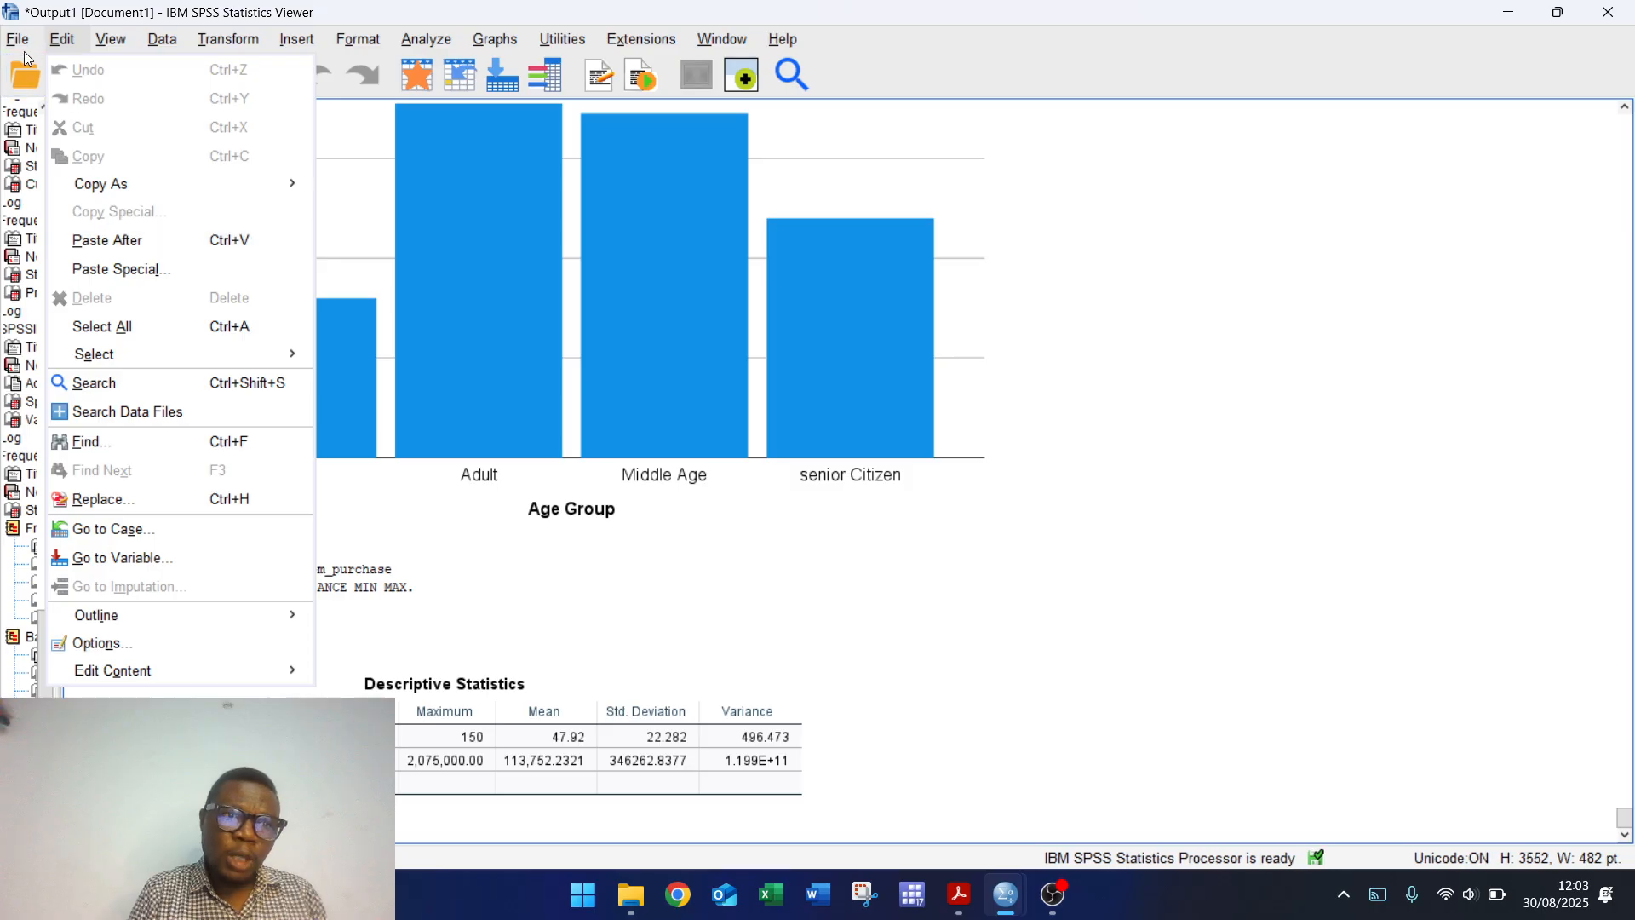
{"action": "mouse_move", "coordinate": [17, 43]}
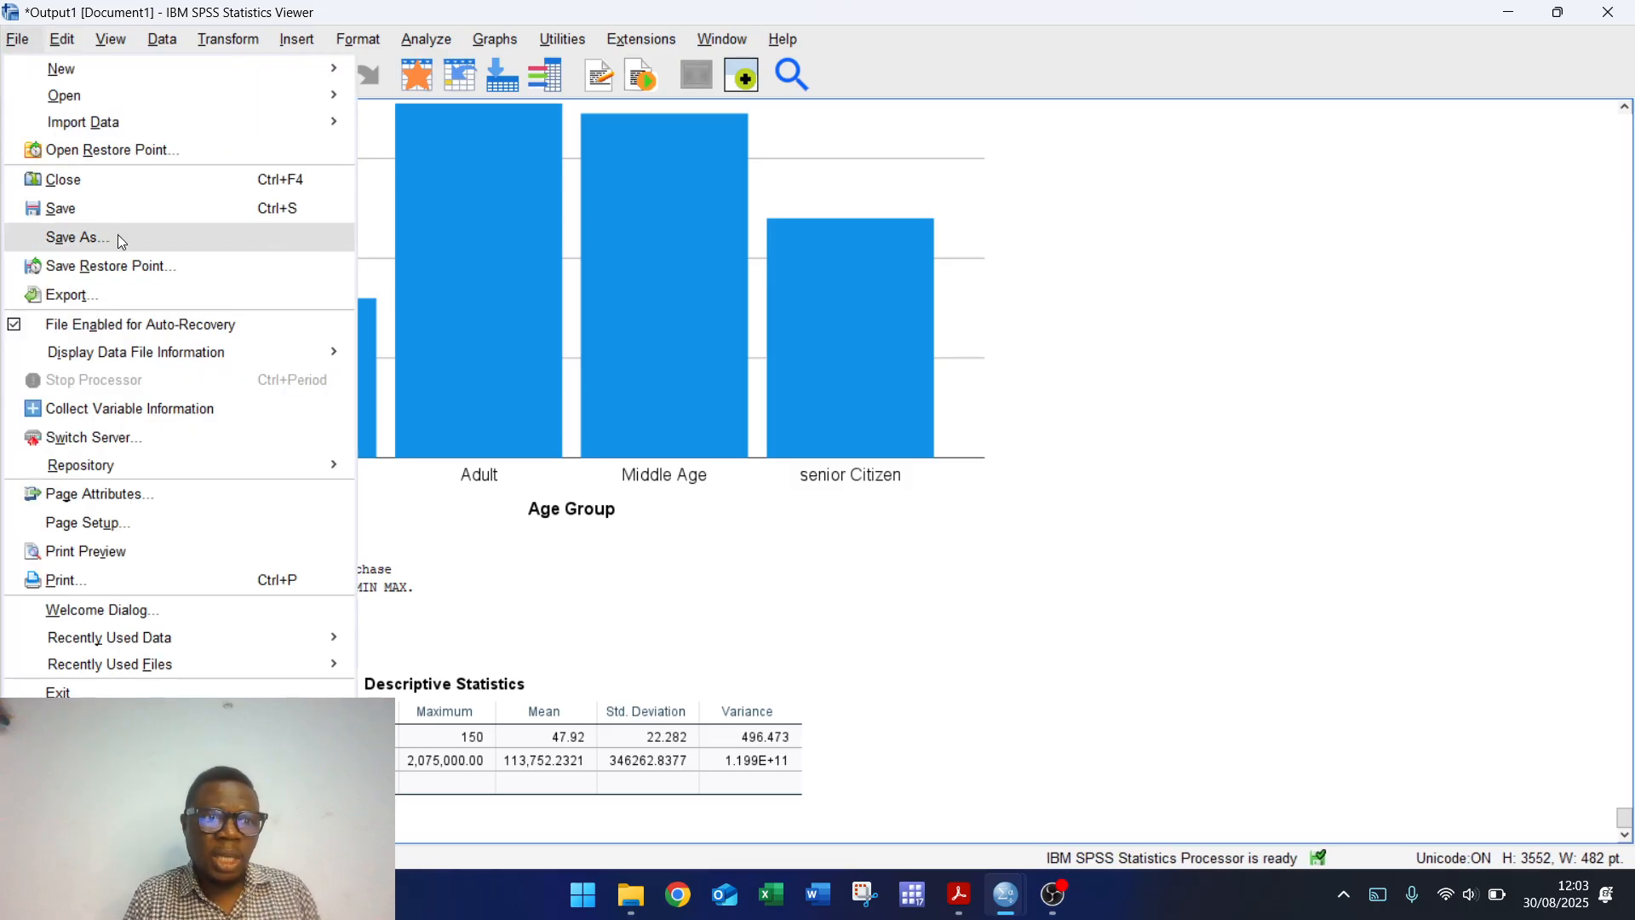
{"action": "left_click", "coordinate": [116, 295]}
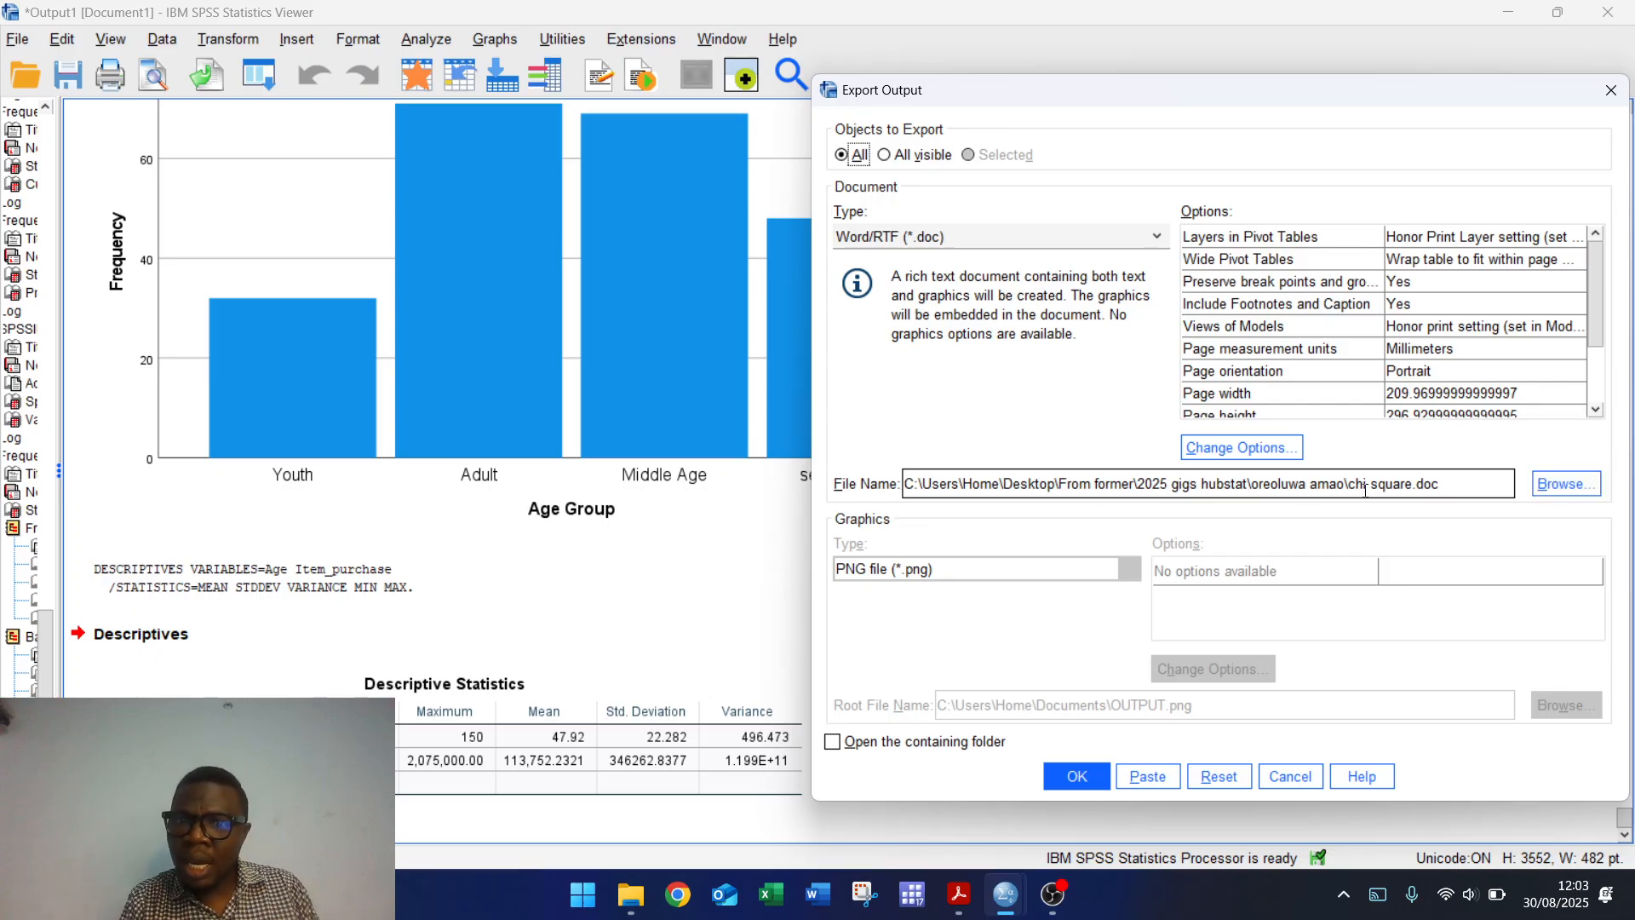
{"action": "left_click", "coordinate": [1158, 239]}
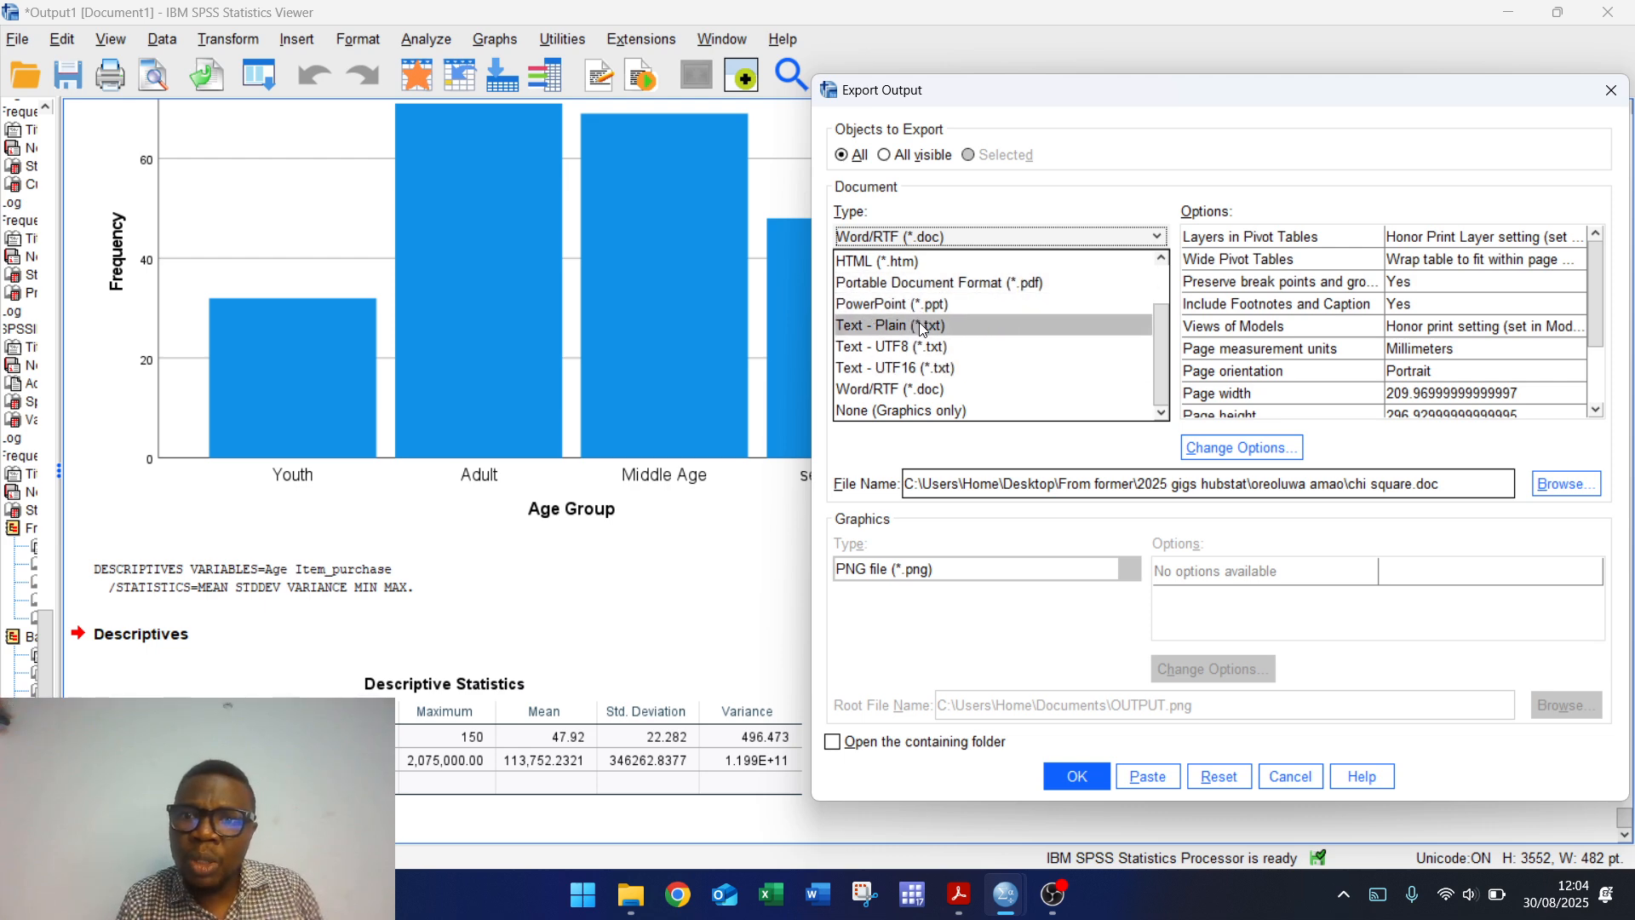
{"action": "left_click", "coordinate": [1020, 283]}
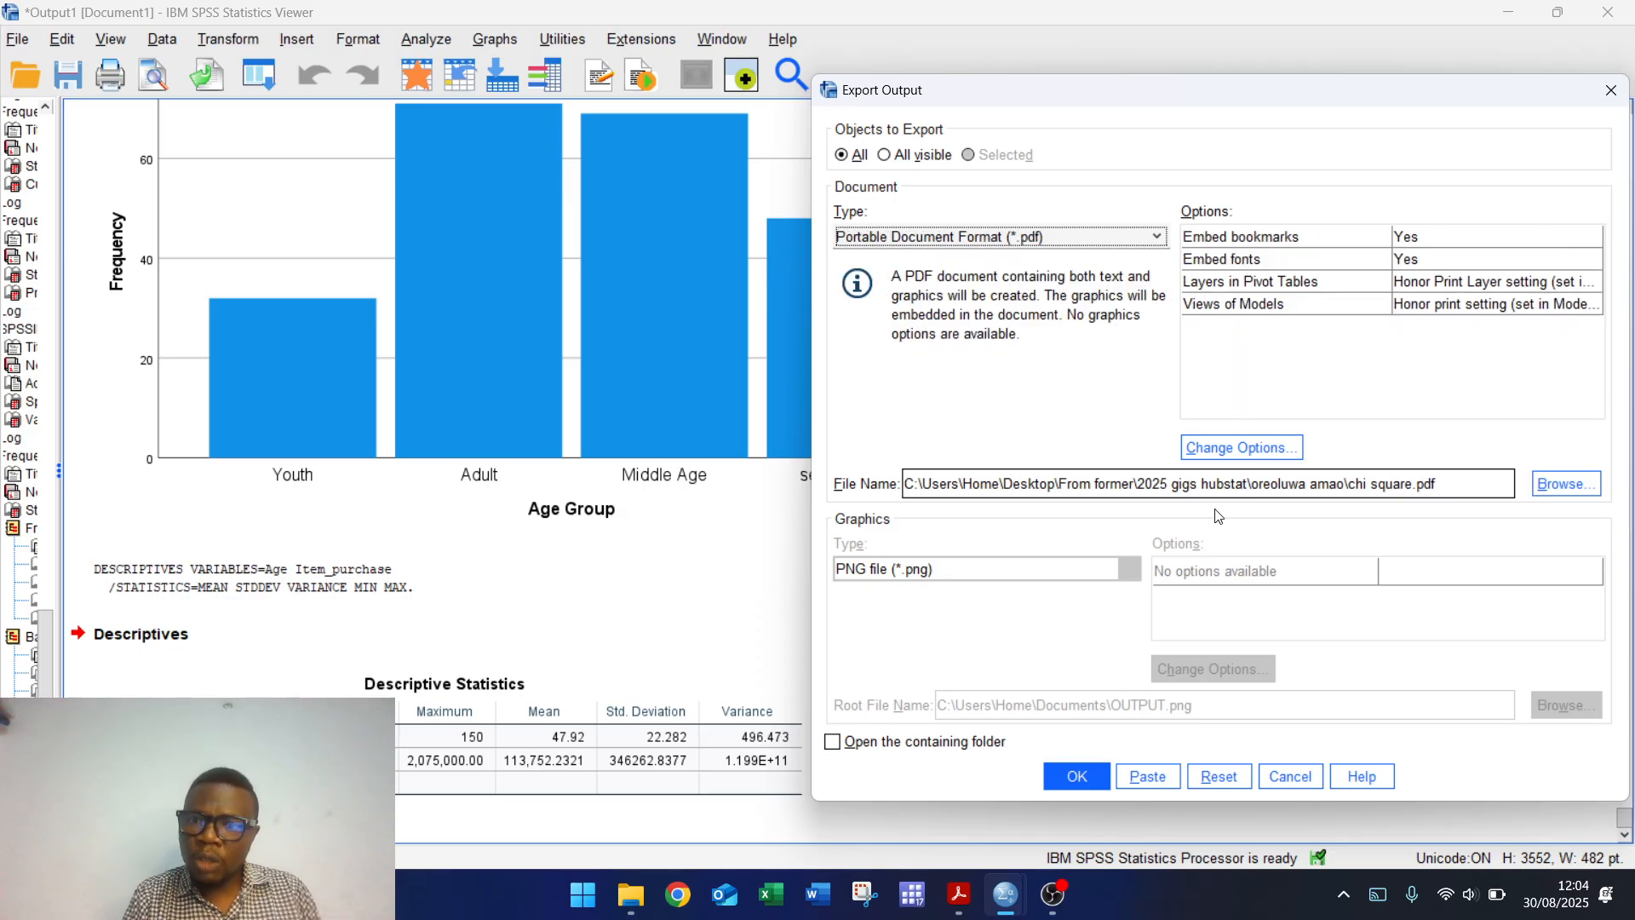
{"action": "left_click", "coordinate": [1077, 776]}
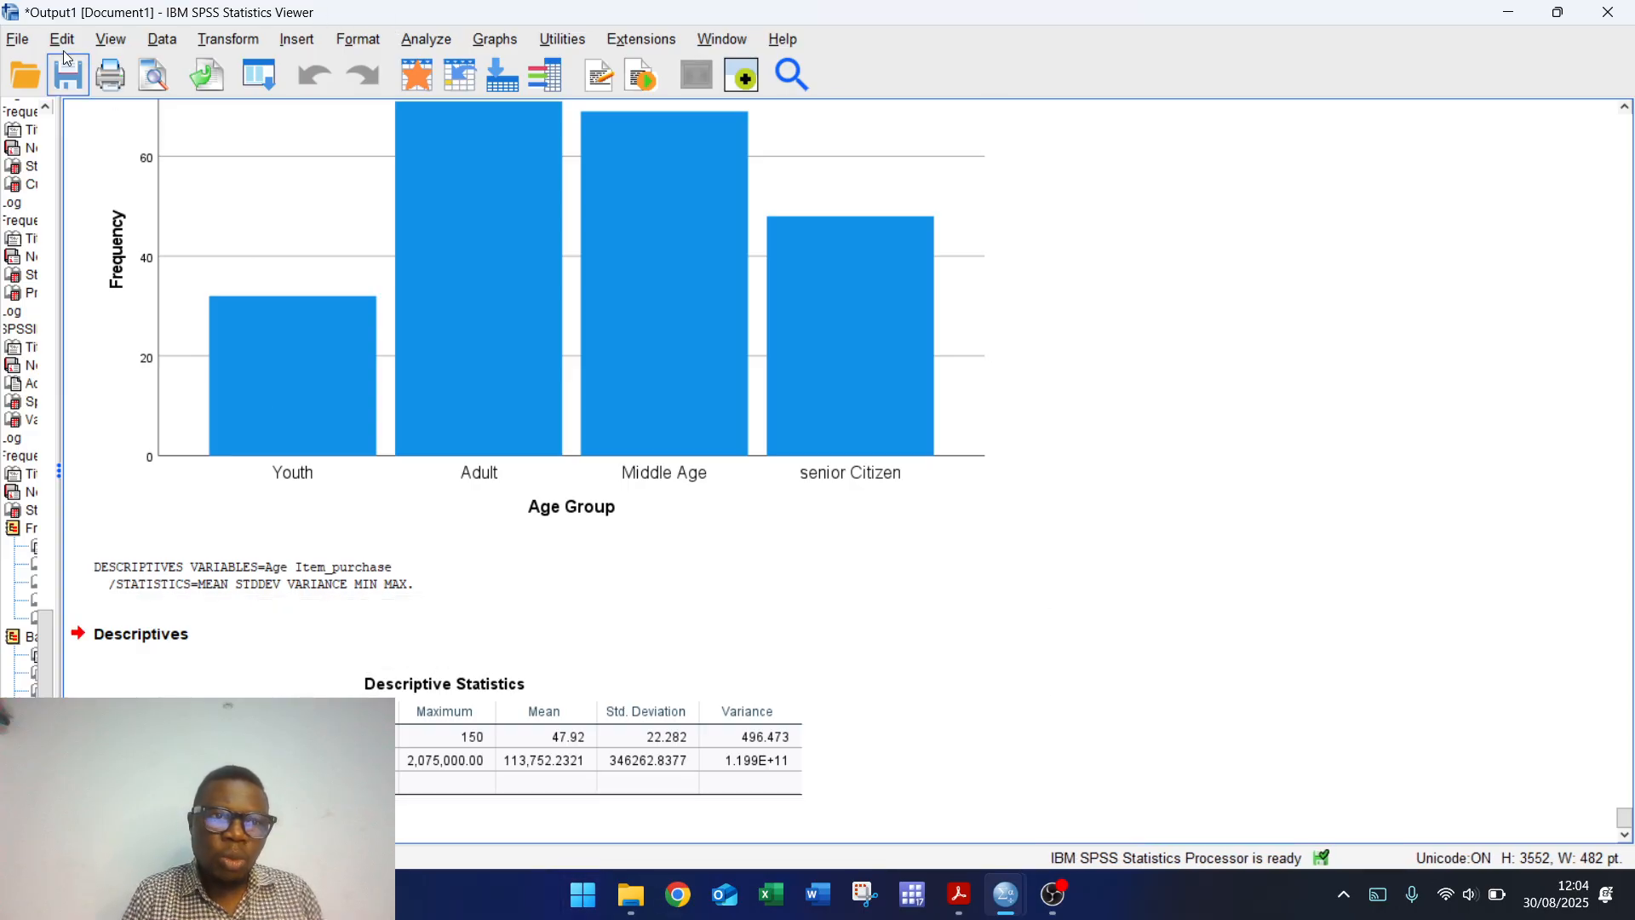
Step: Check the export save location, then find and open the output folder via Windows search
{"action": "left_click", "coordinate": [18, 40]}
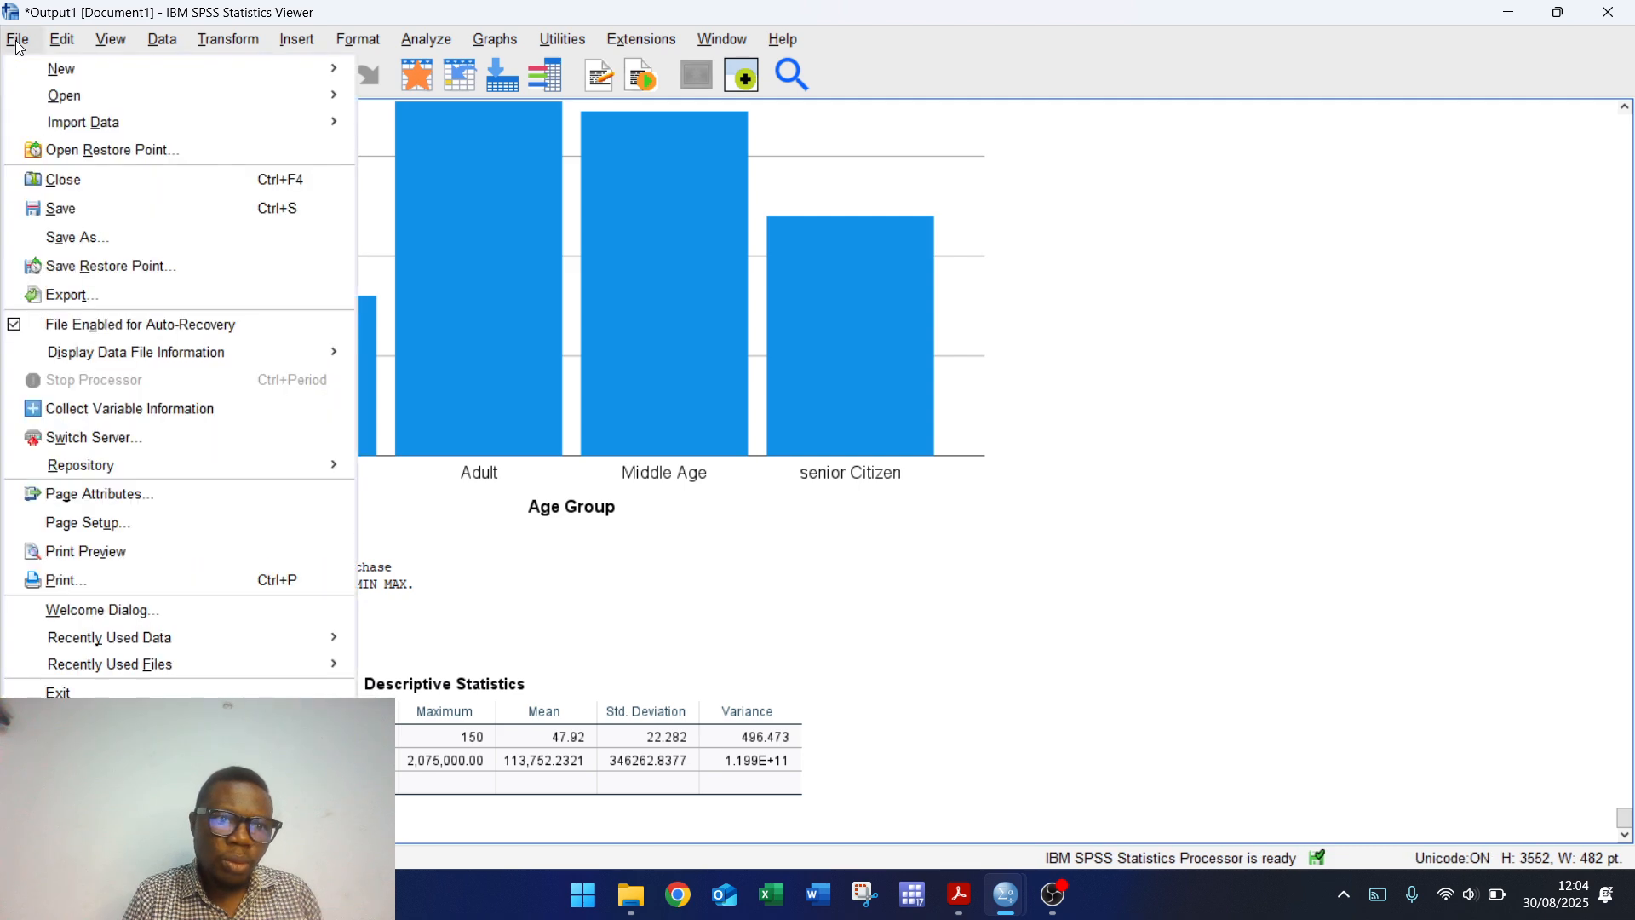
{"action": "left_click", "coordinate": [119, 296]}
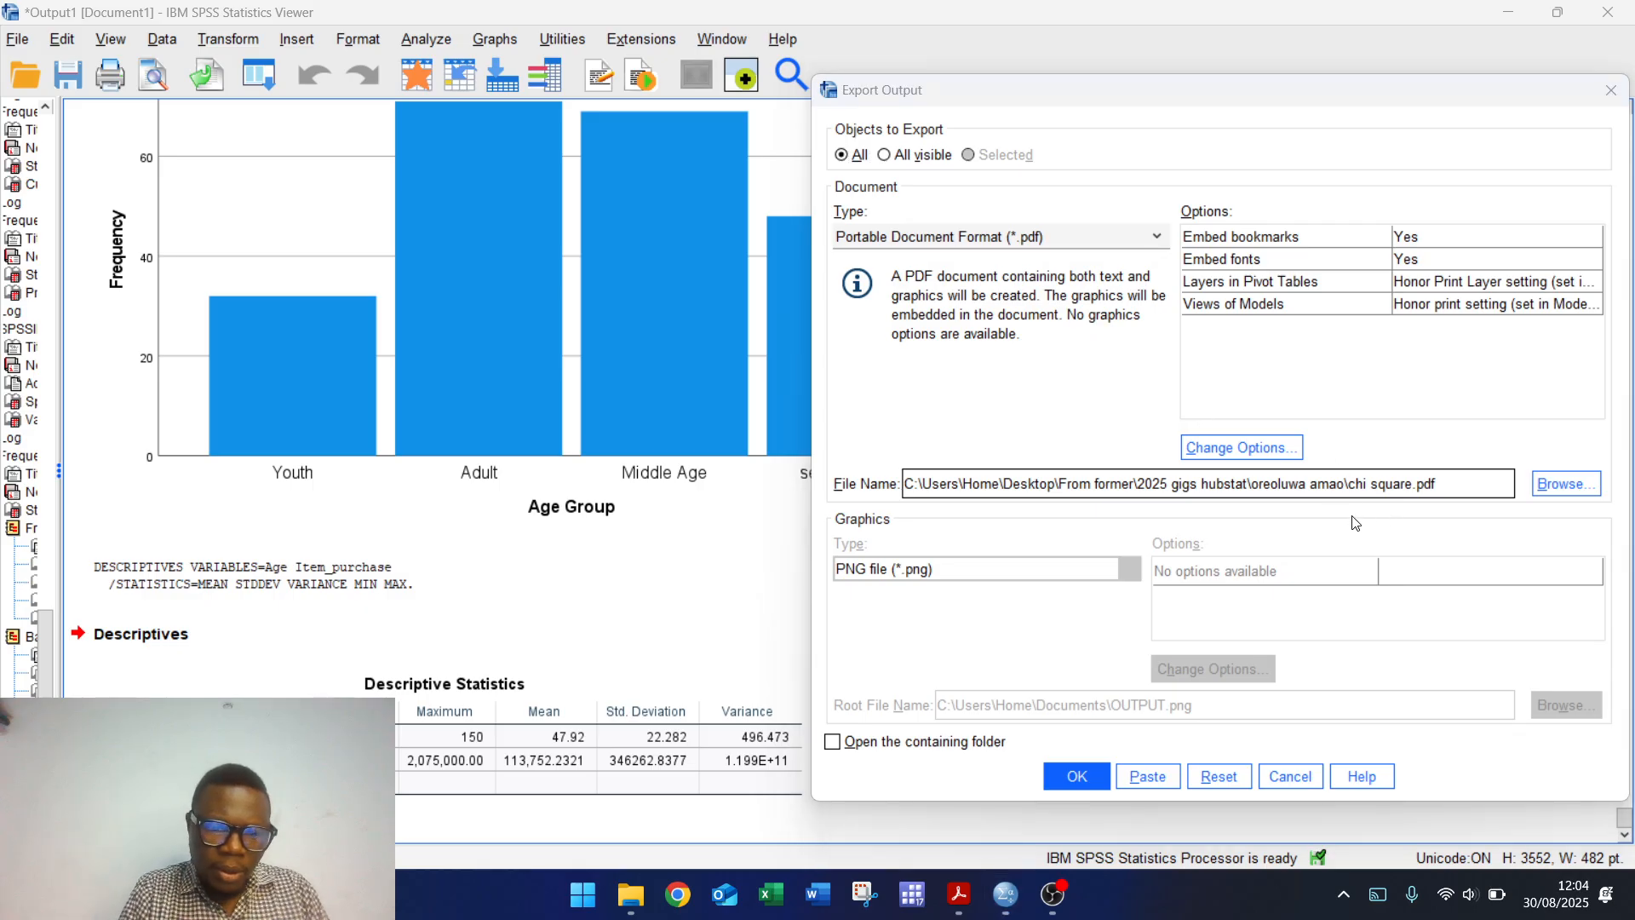
{"action": "key", "text": "super"}
{"action": "type", "text": "ore"}
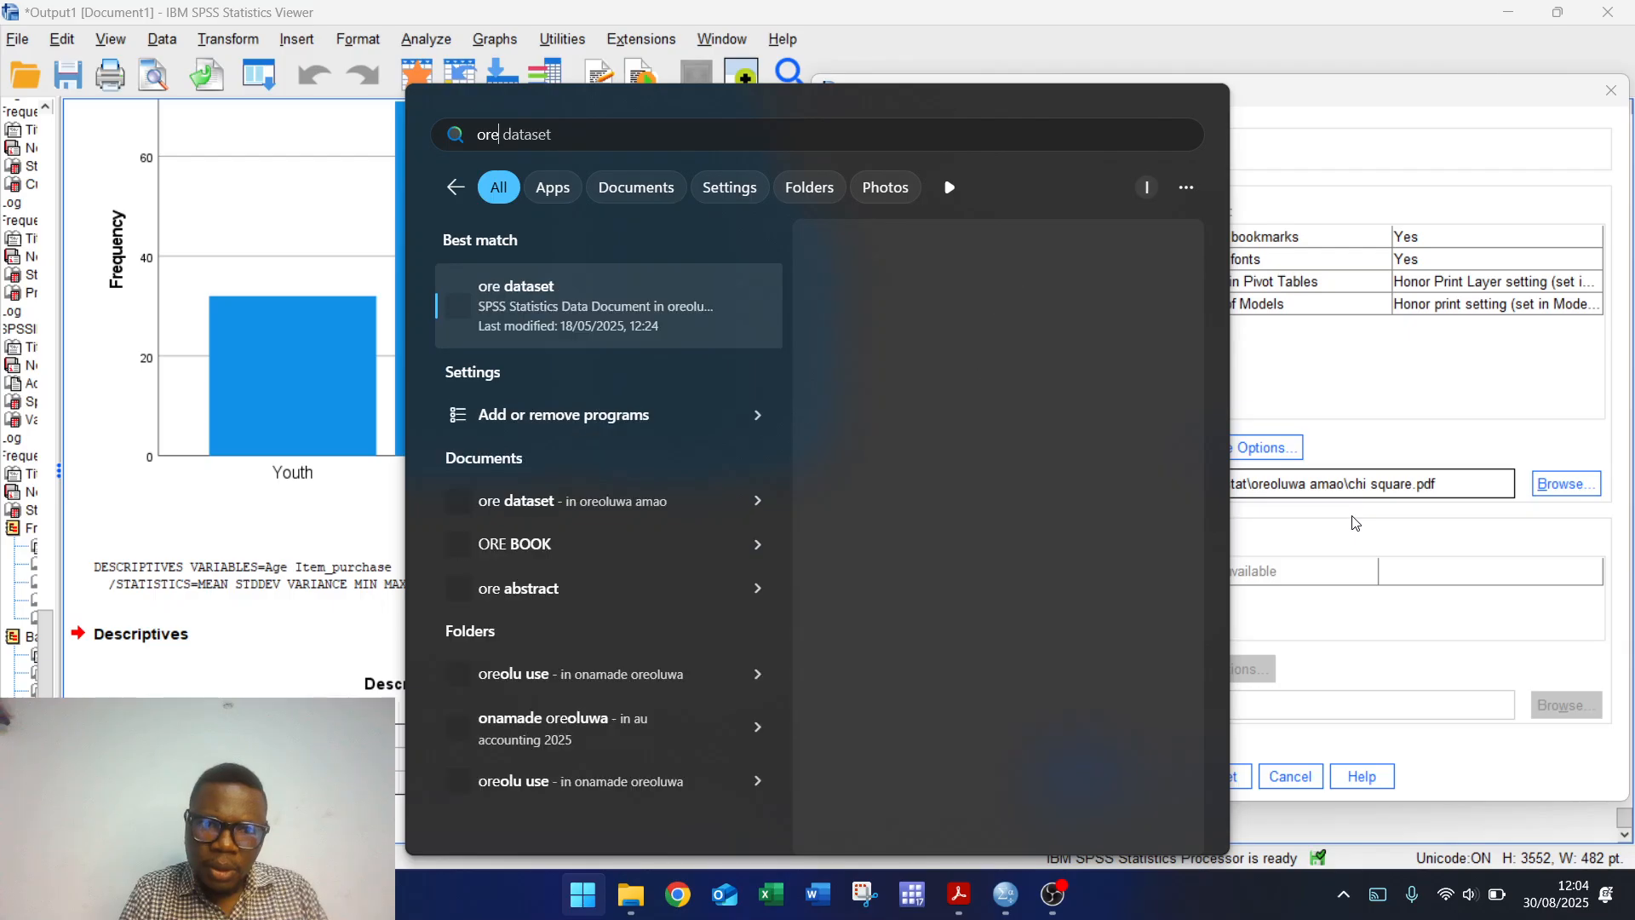
{"action": "type", "text": "p;uwa"}
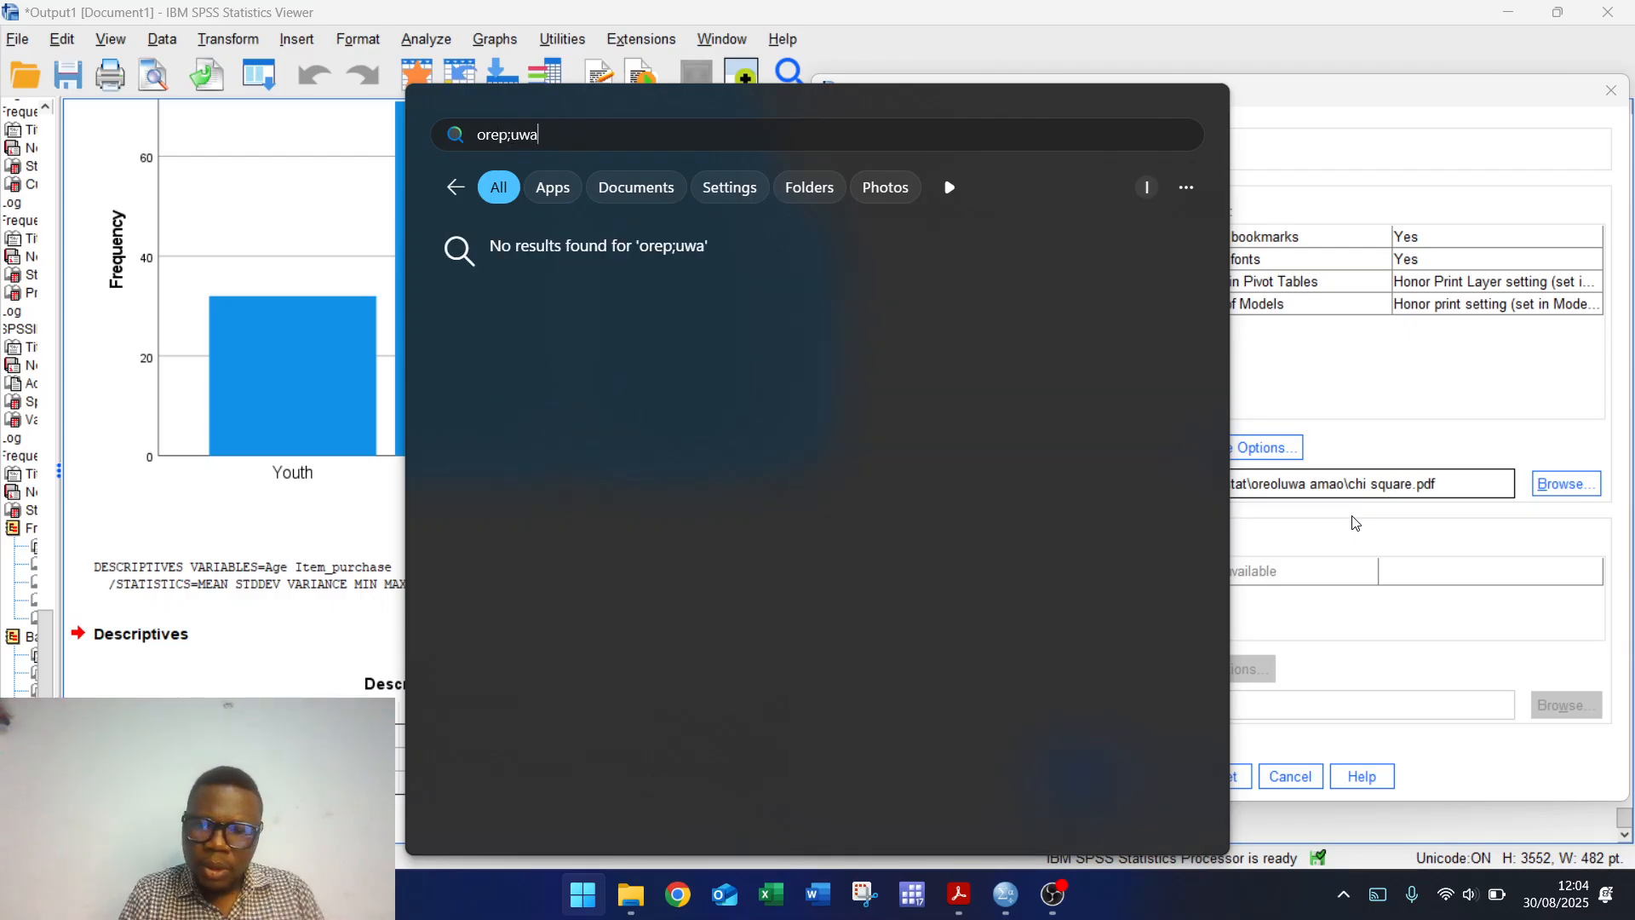
{"action": "key", "text": "BackSpace"}
{"action": "key", "text": "BackSpace"}
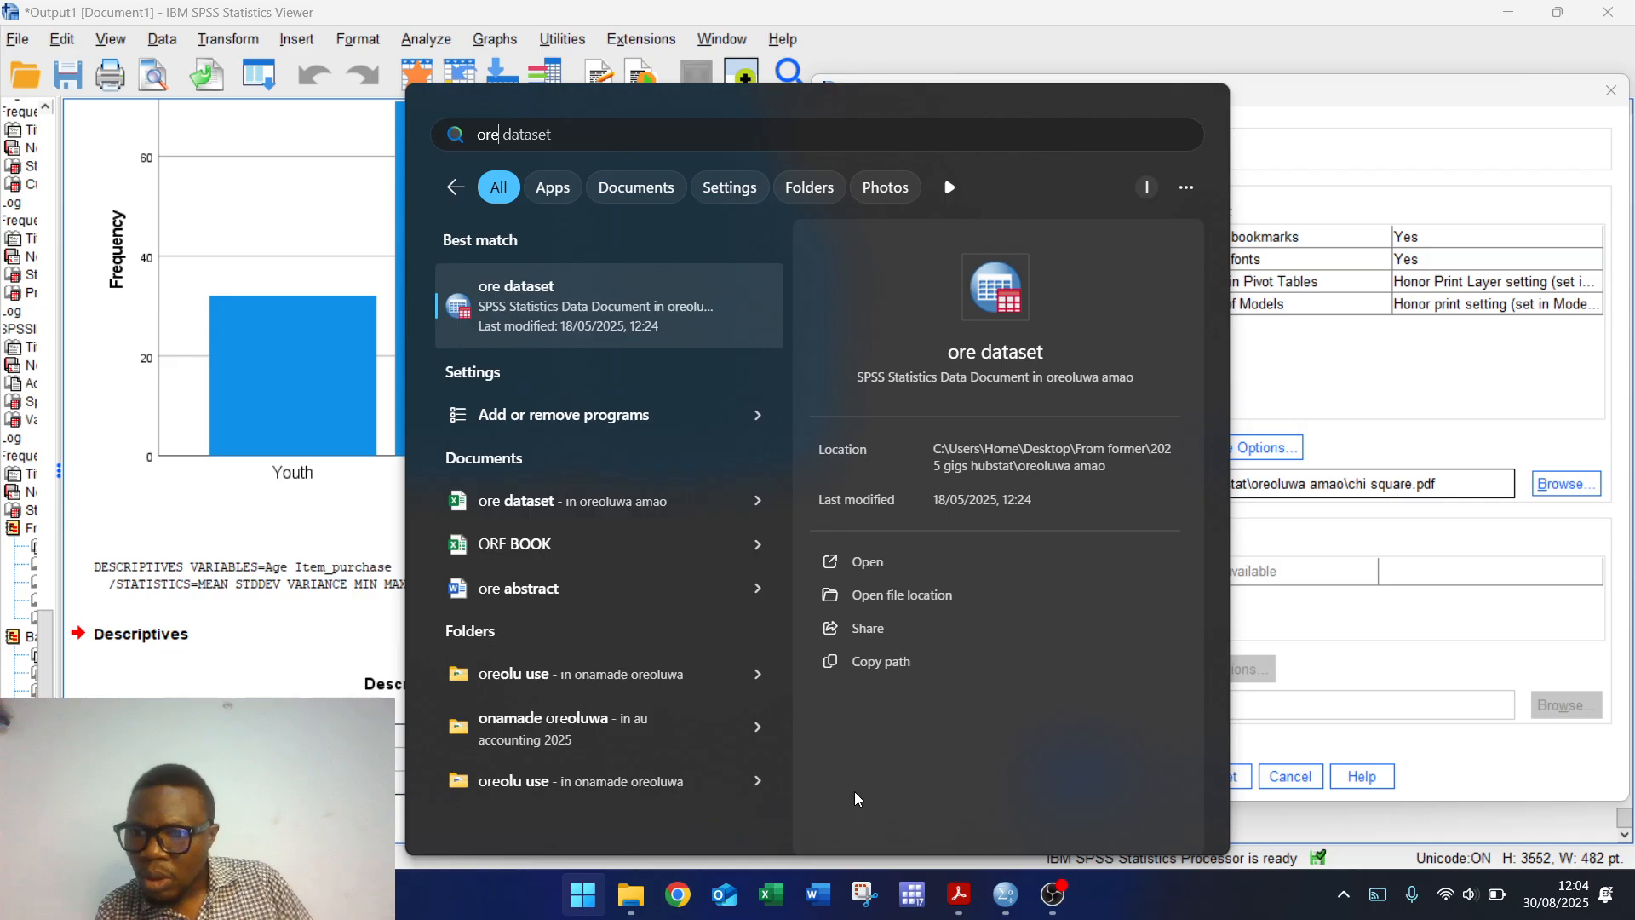
{"action": "left_click", "coordinate": [532, 681]}
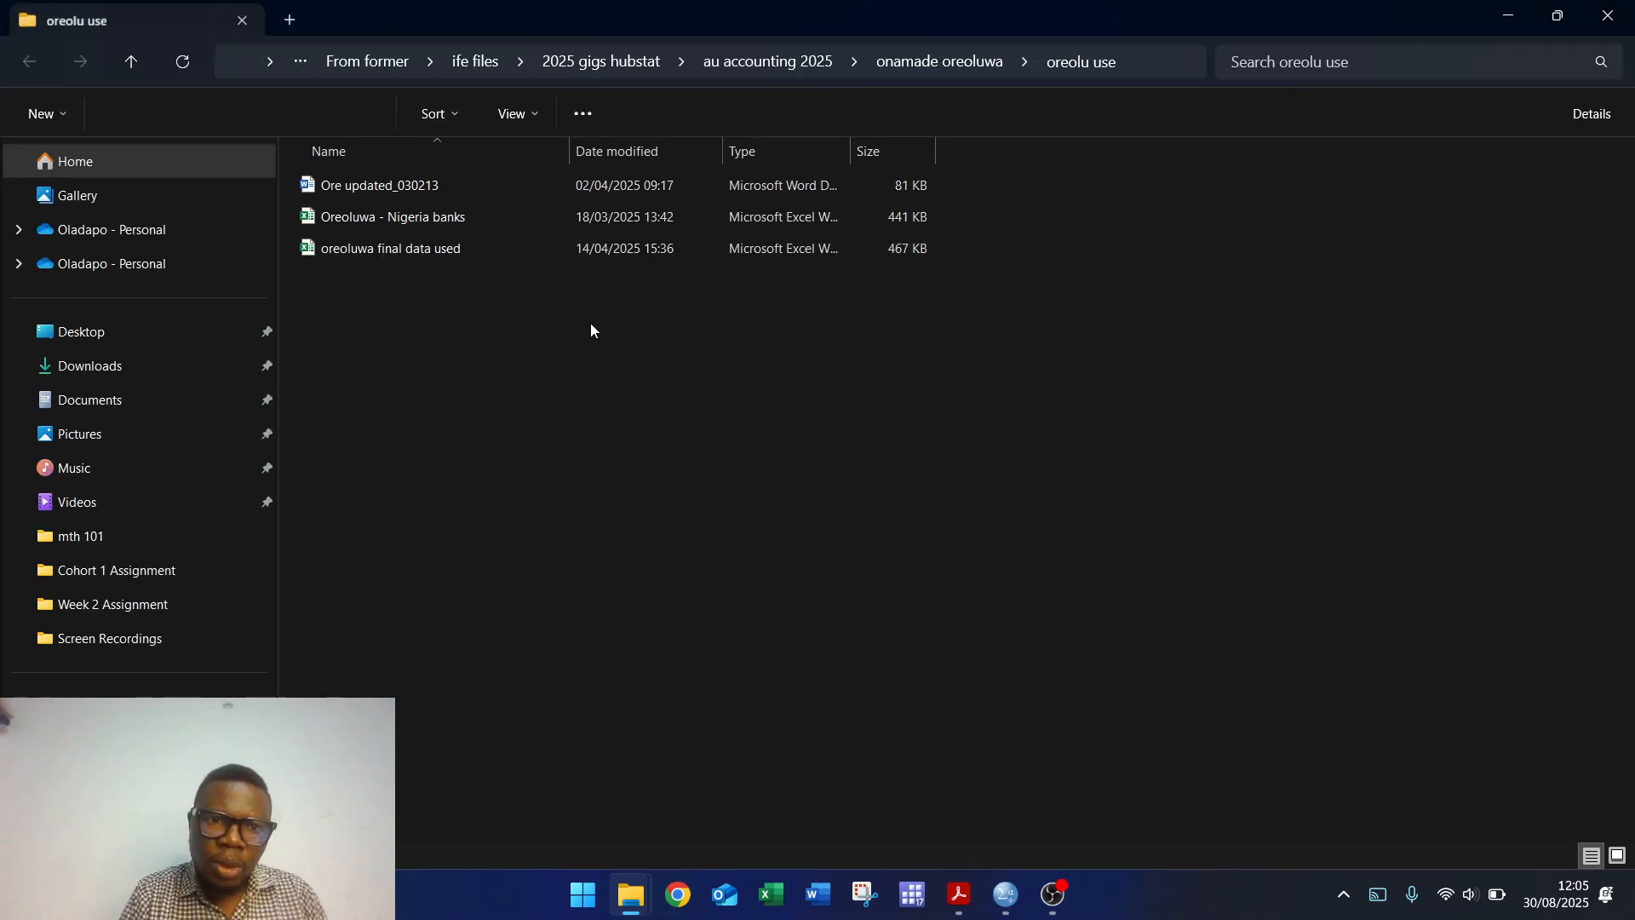
Step: Locate the project folder through Start search and open the exported chi square.pdf
{"action": "left_click", "coordinate": [586, 61]}
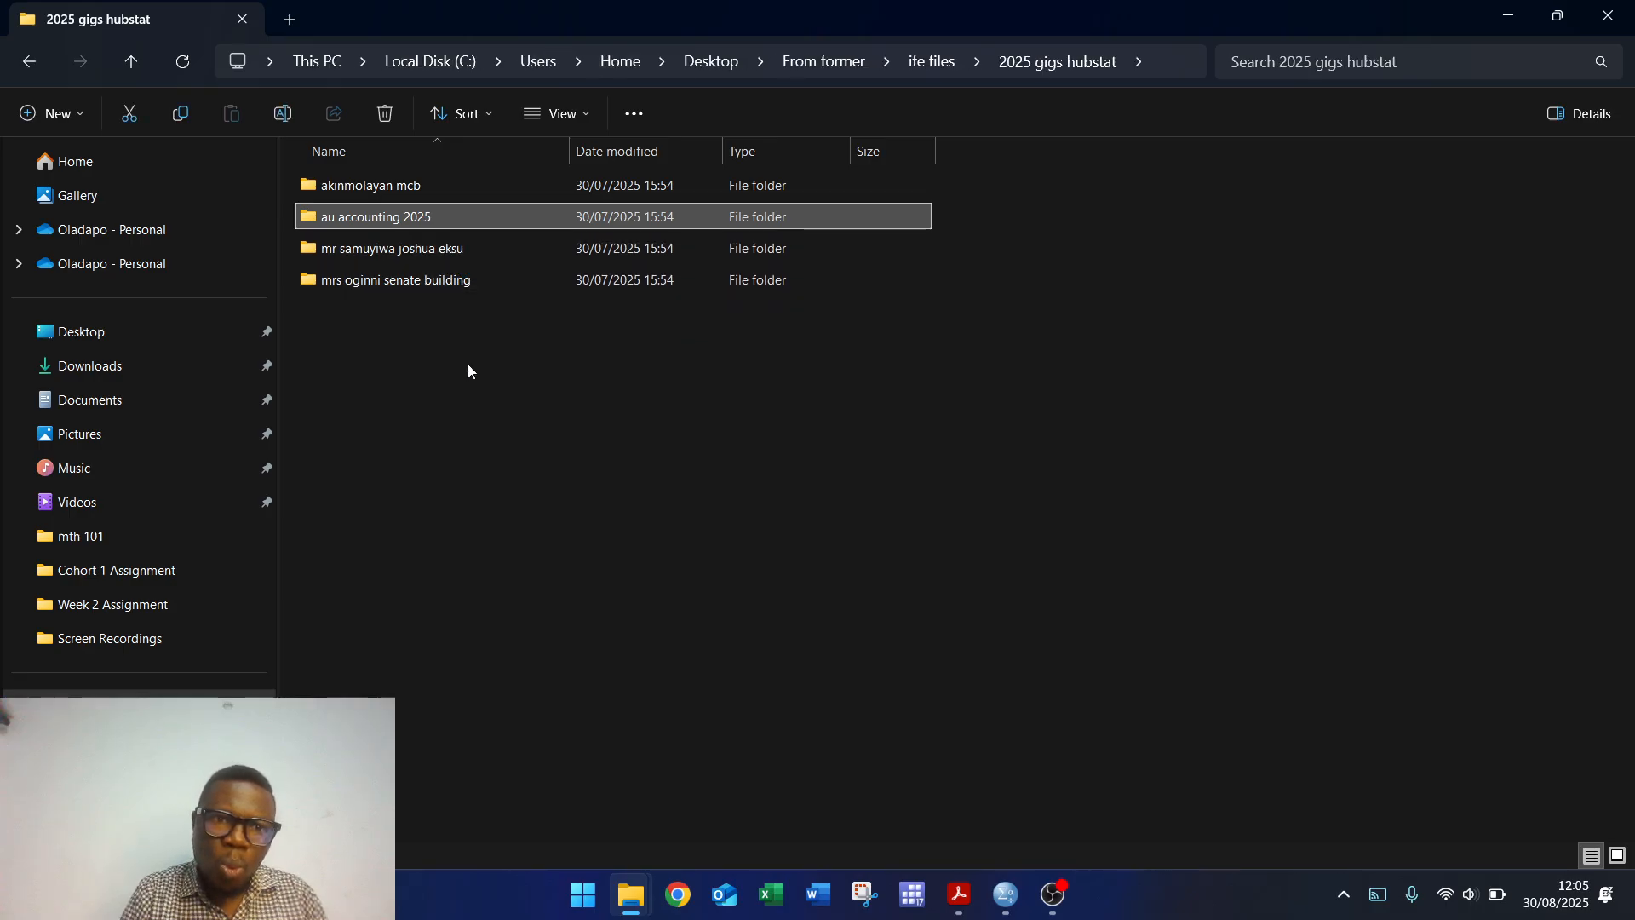
{"action": "key", "text": "super"}
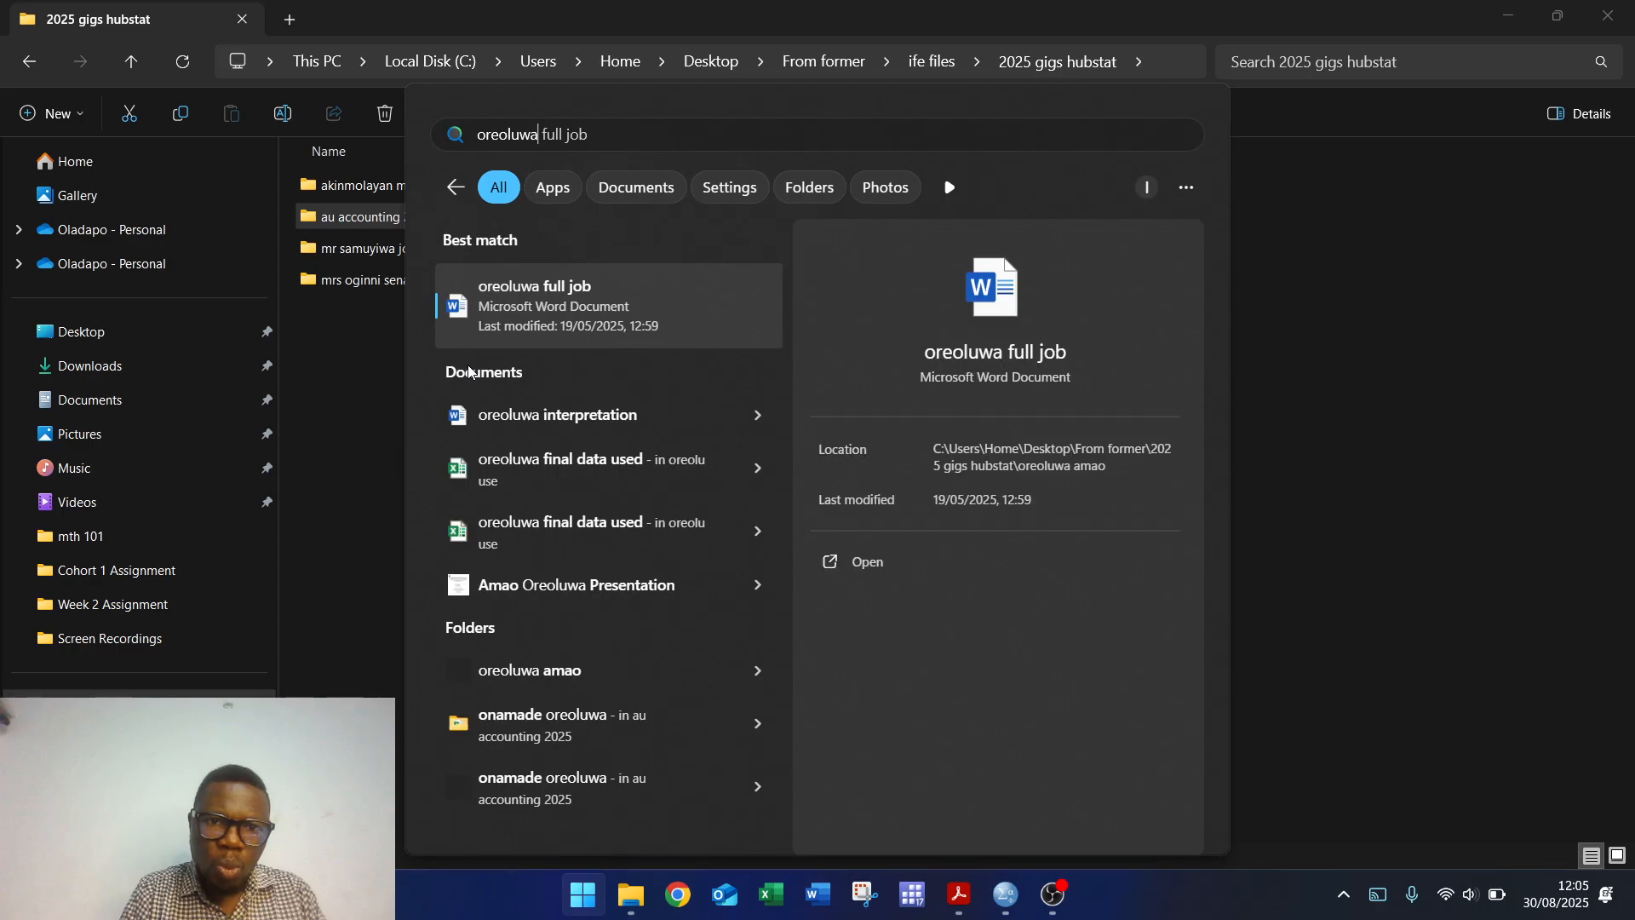
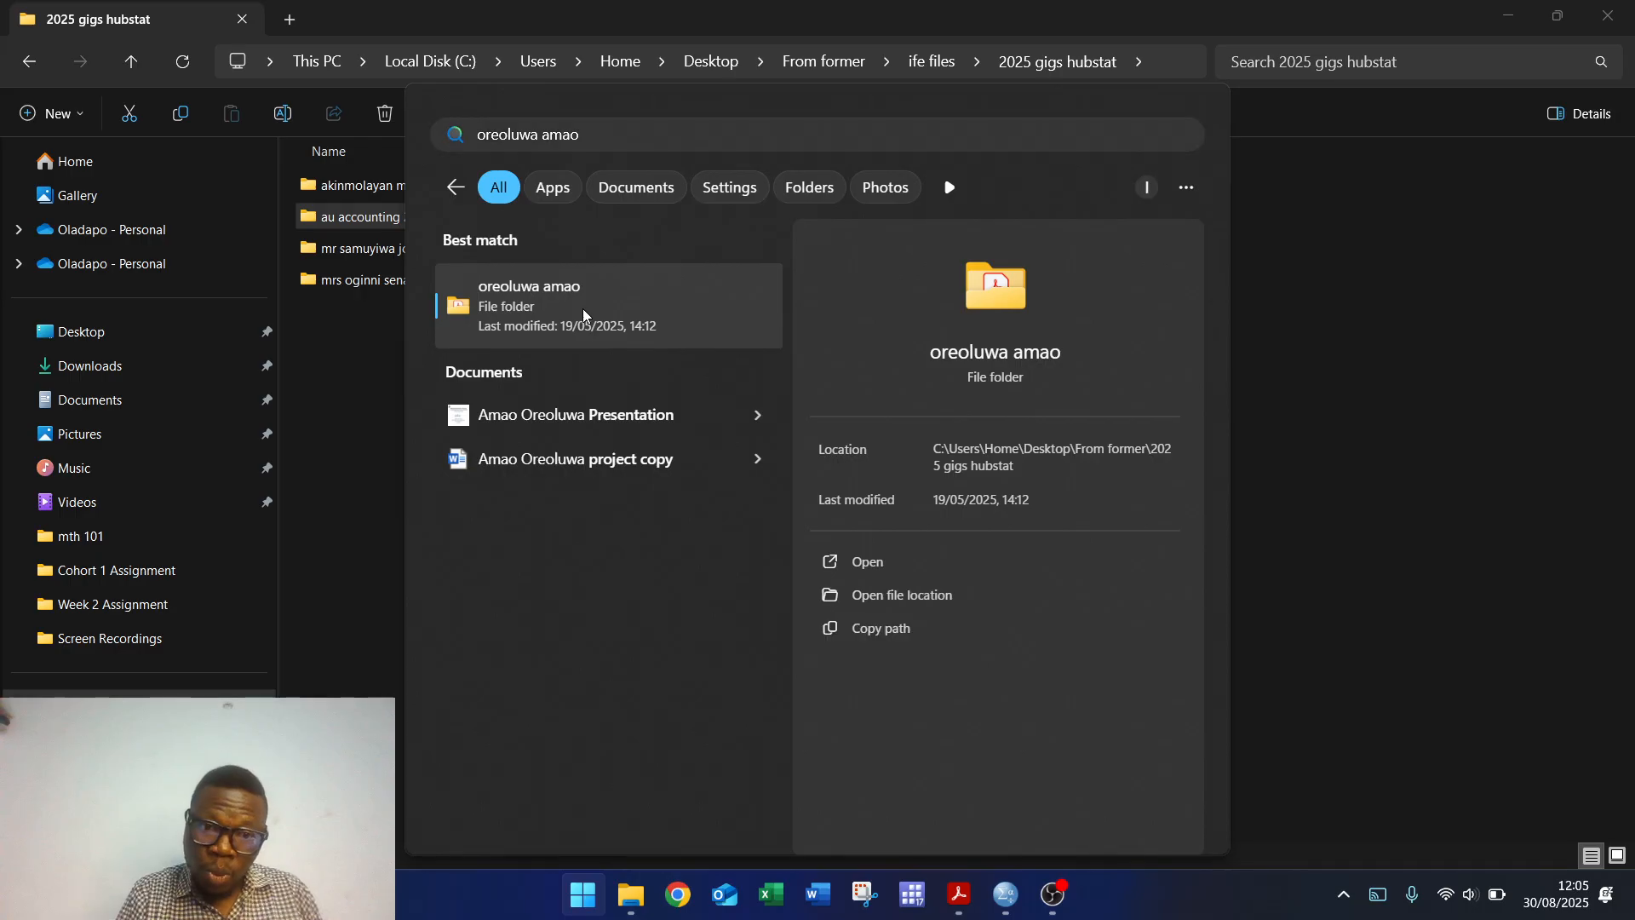
{"action": "left_click", "coordinate": [582, 308]}
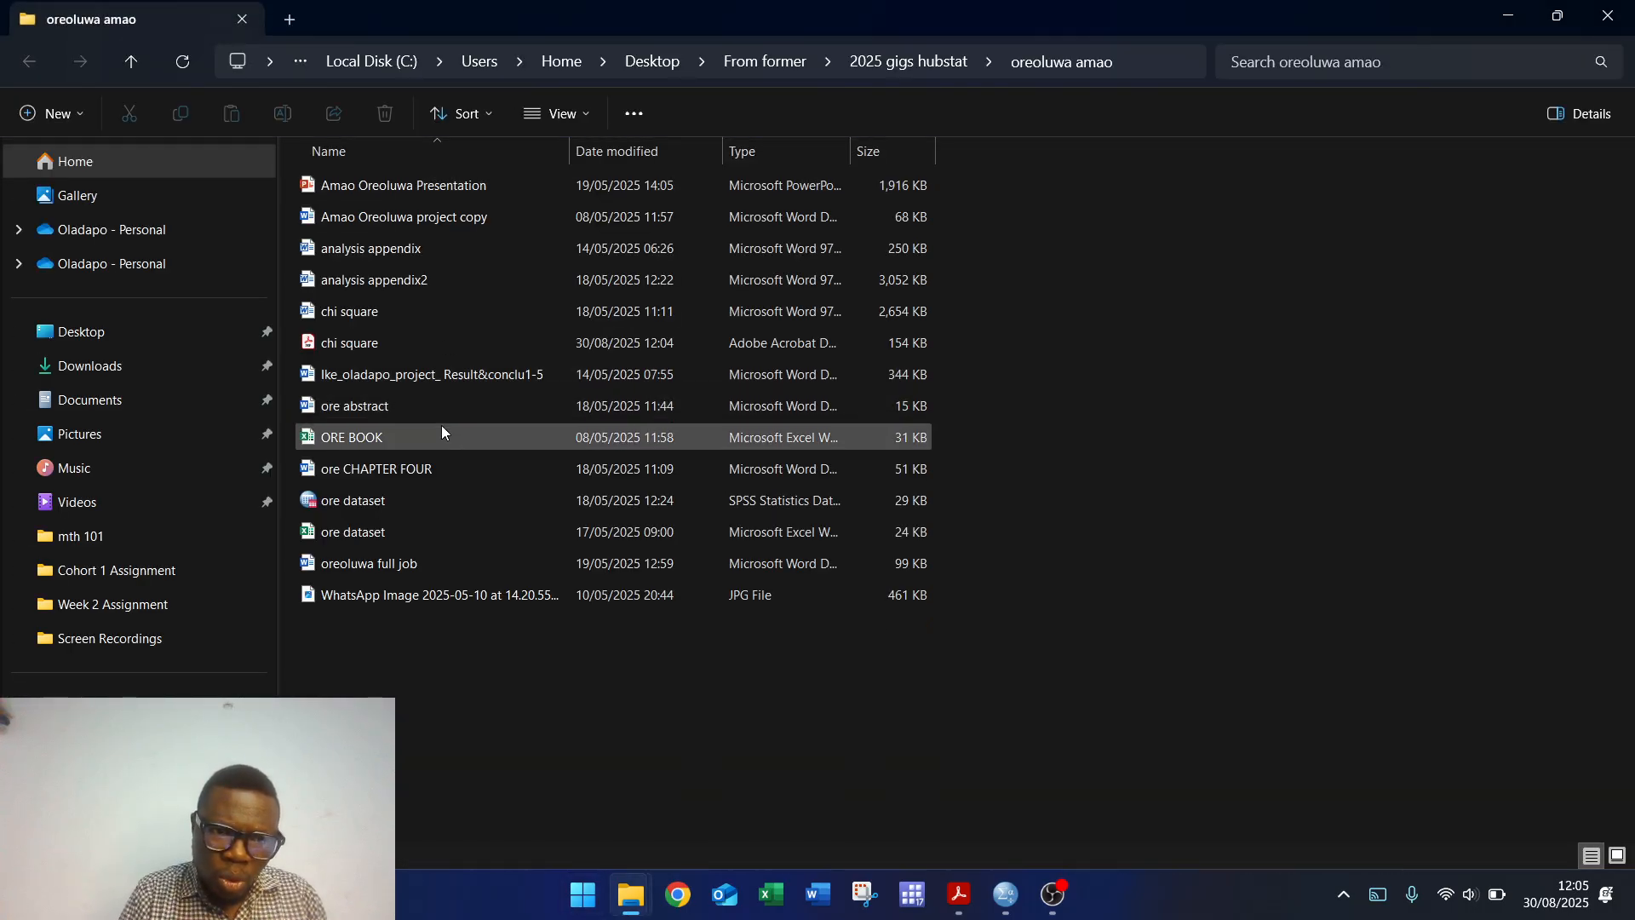
{"action": "double_click", "coordinate": [376, 342]}
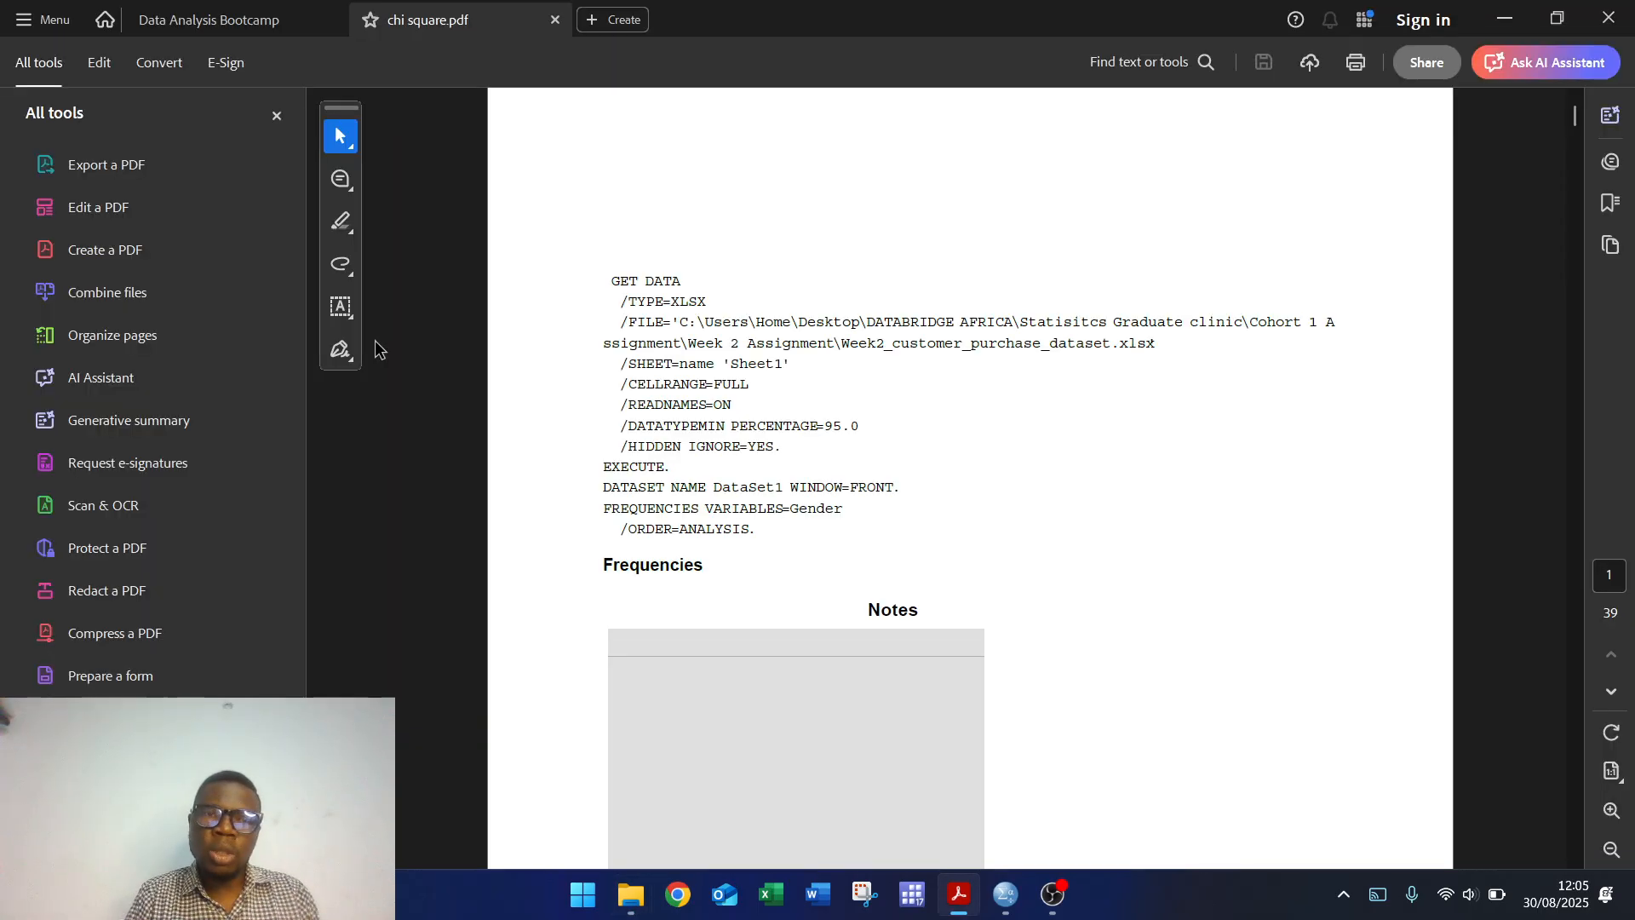
Step: Scroll through all 39 pages of chi square.pdf, then close Acrobat
{"action": "left_click_drag", "start_coordinate": [1574, 172], "coordinate": [1584, 361]}
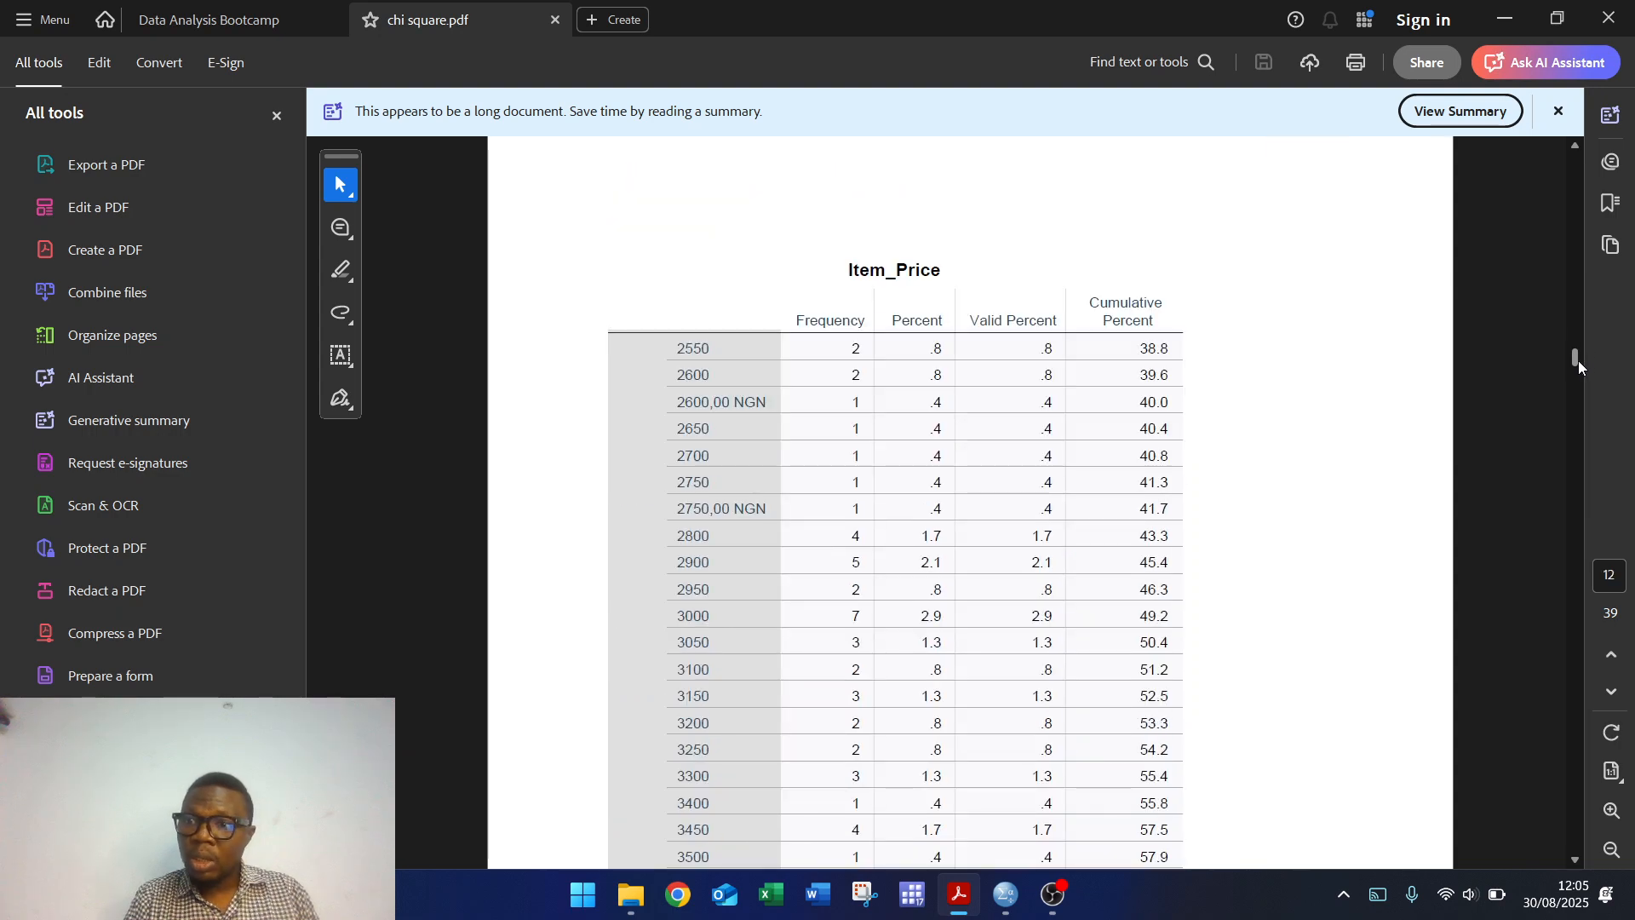
{"action": "left_click_drag", "start_coordinate": [1575, 359], "coordinate": [1585, 854]}
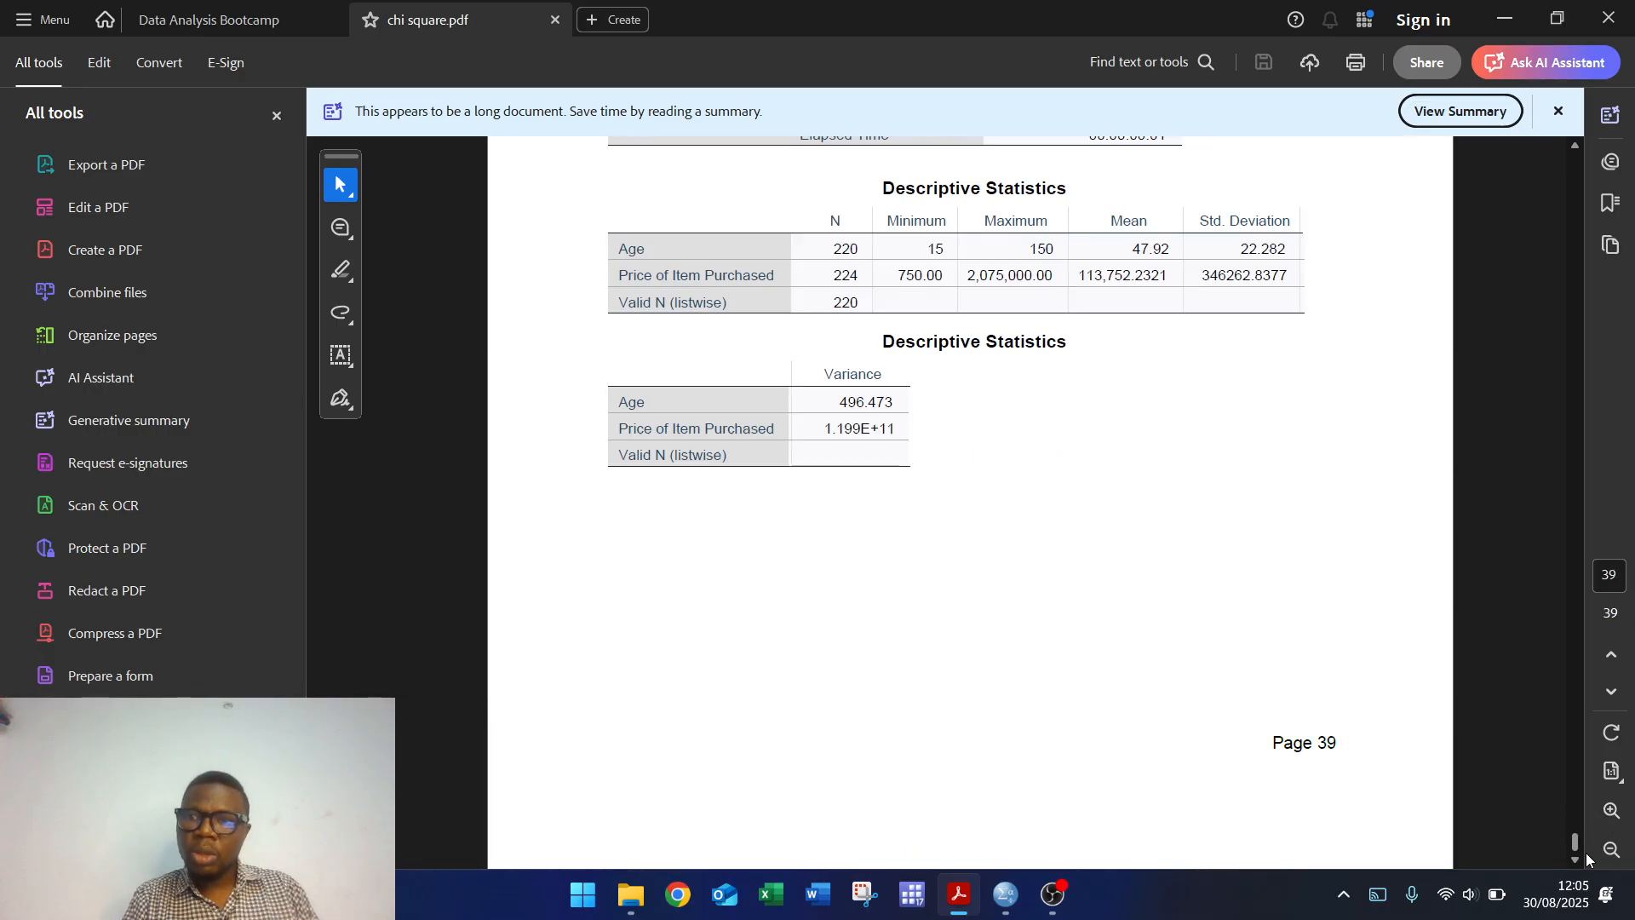
{"action": "left_click", "coordinate": [1609, 17]}
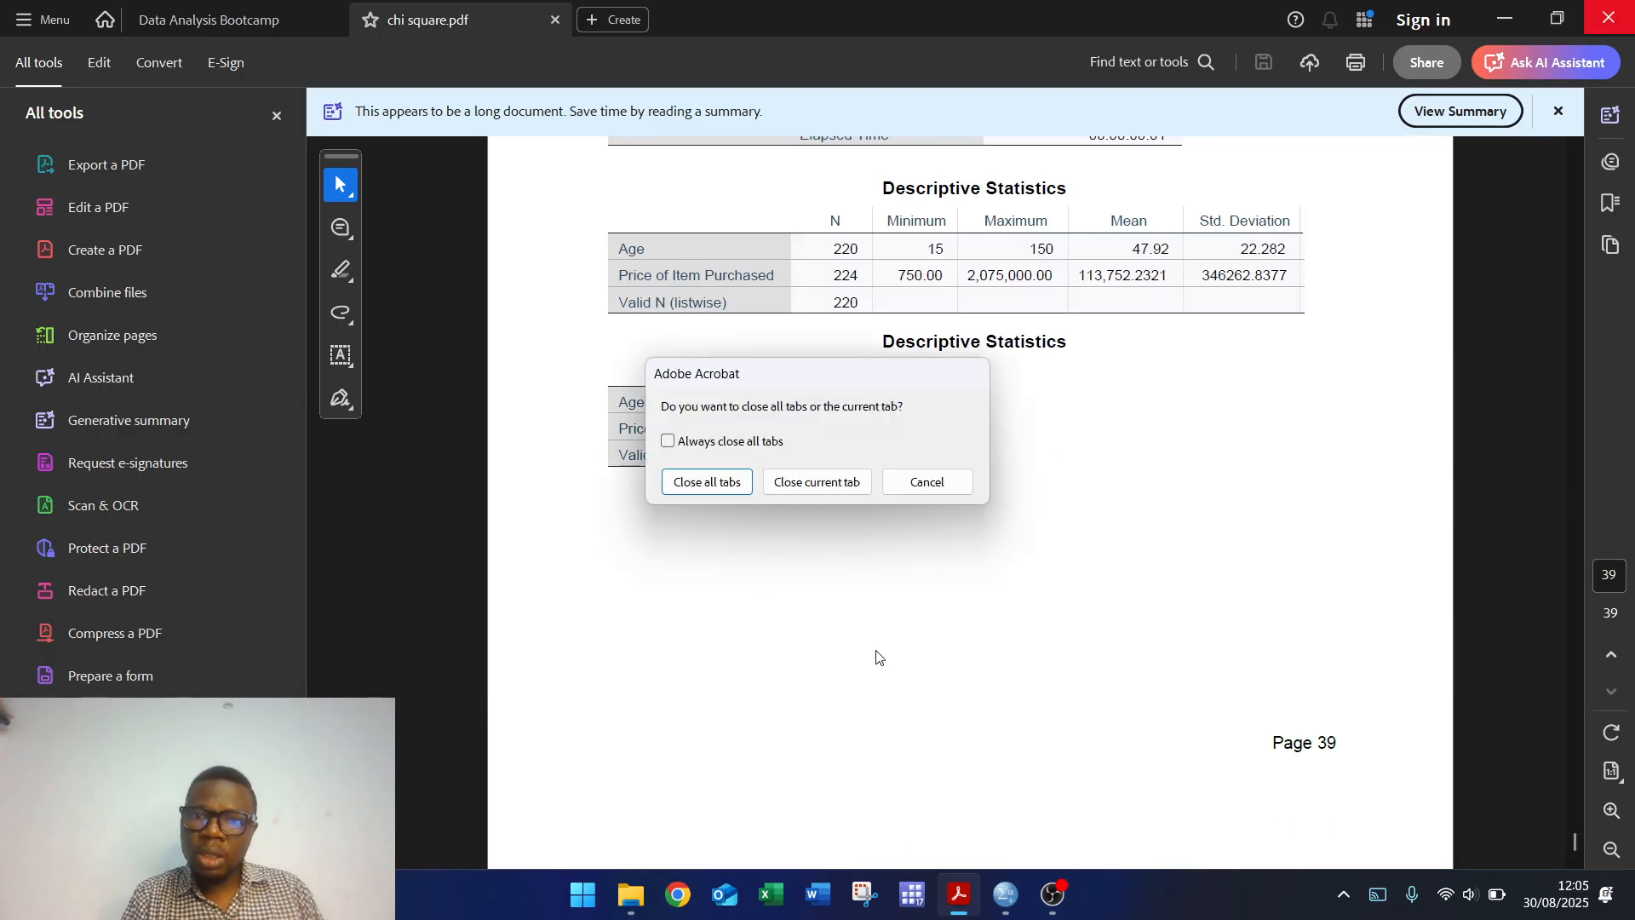
{"action": "mouse_move", "coordinate": [1052, 894]}
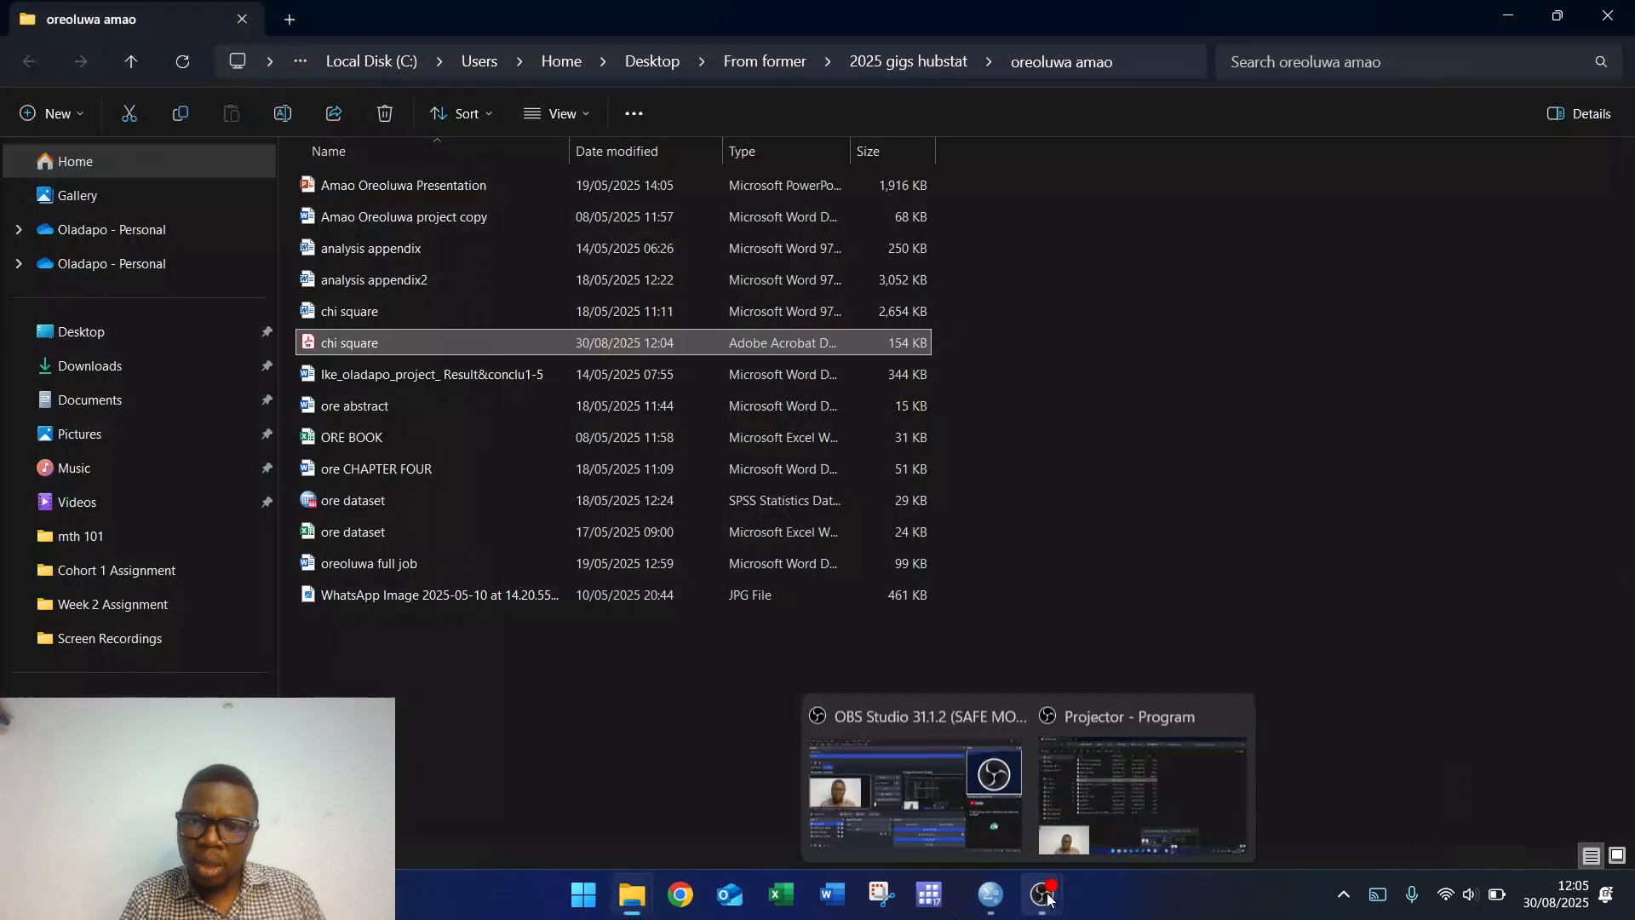